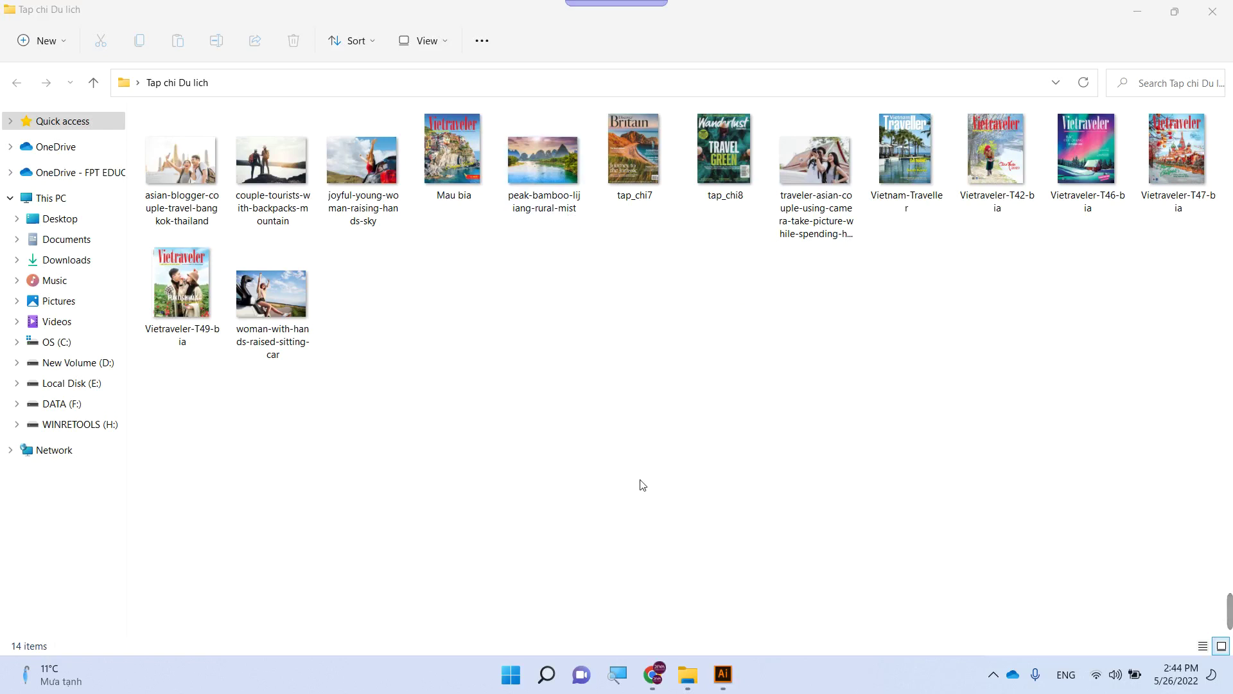
# - Back in Illustrator, create a new A4 document (595.276 × 841.89 pt) from the Print presets
pyautogui.click(723, 685)
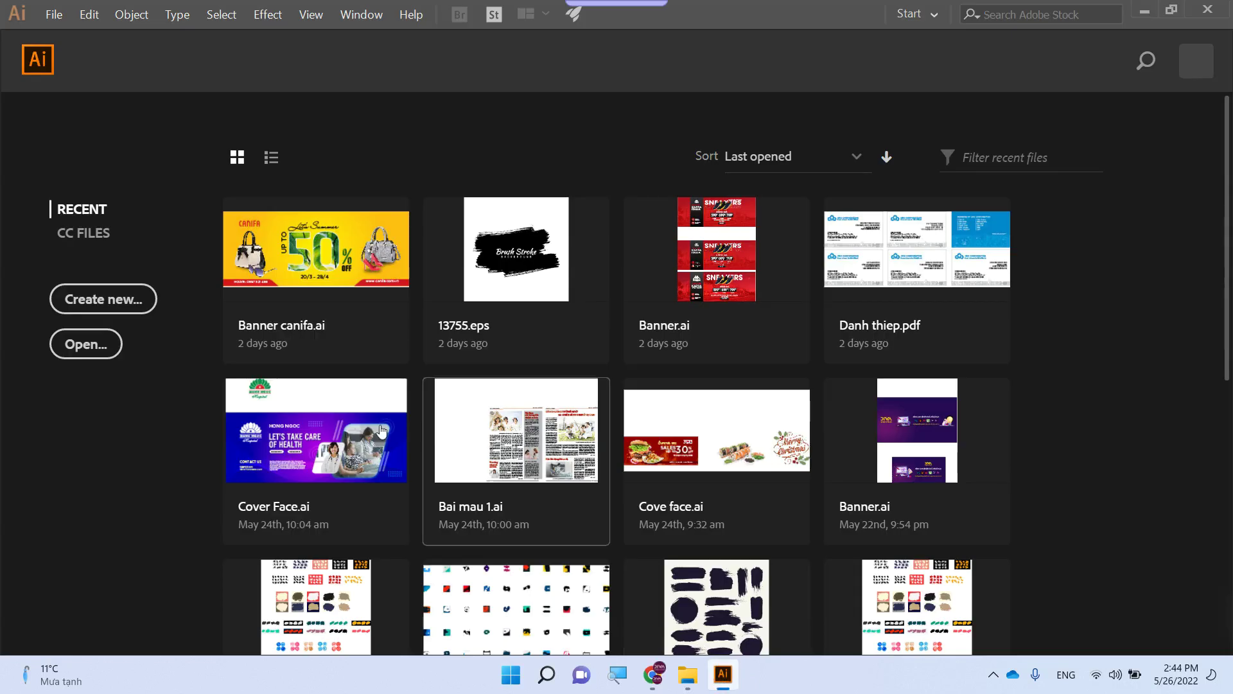
pyautogui.click(95, 301)
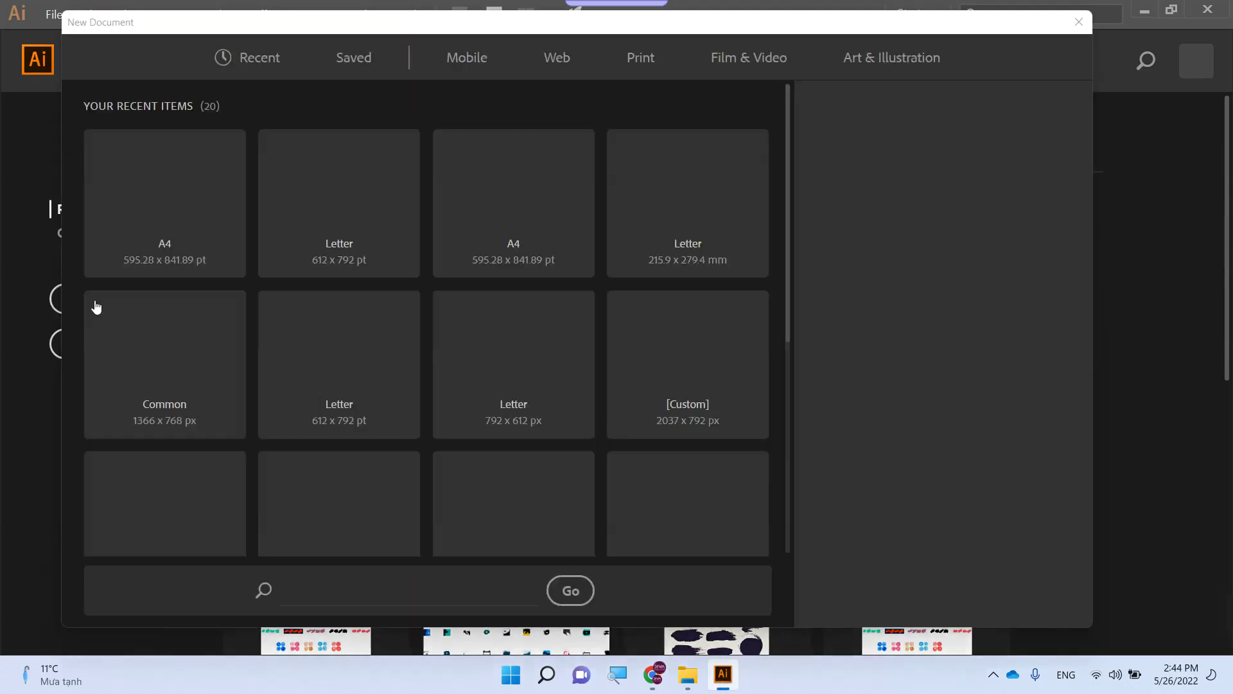
pyautogui.click(641, 58)
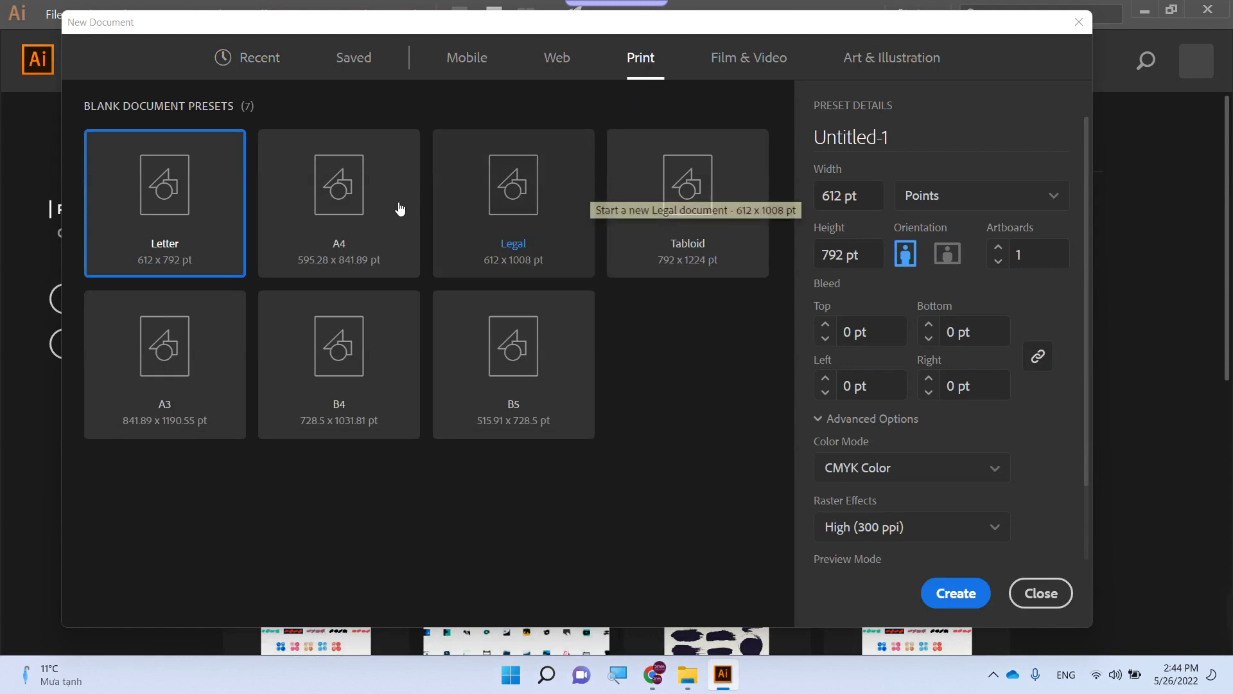
pyautogui.click(353, 202)
pyautogui.click(936, 581)
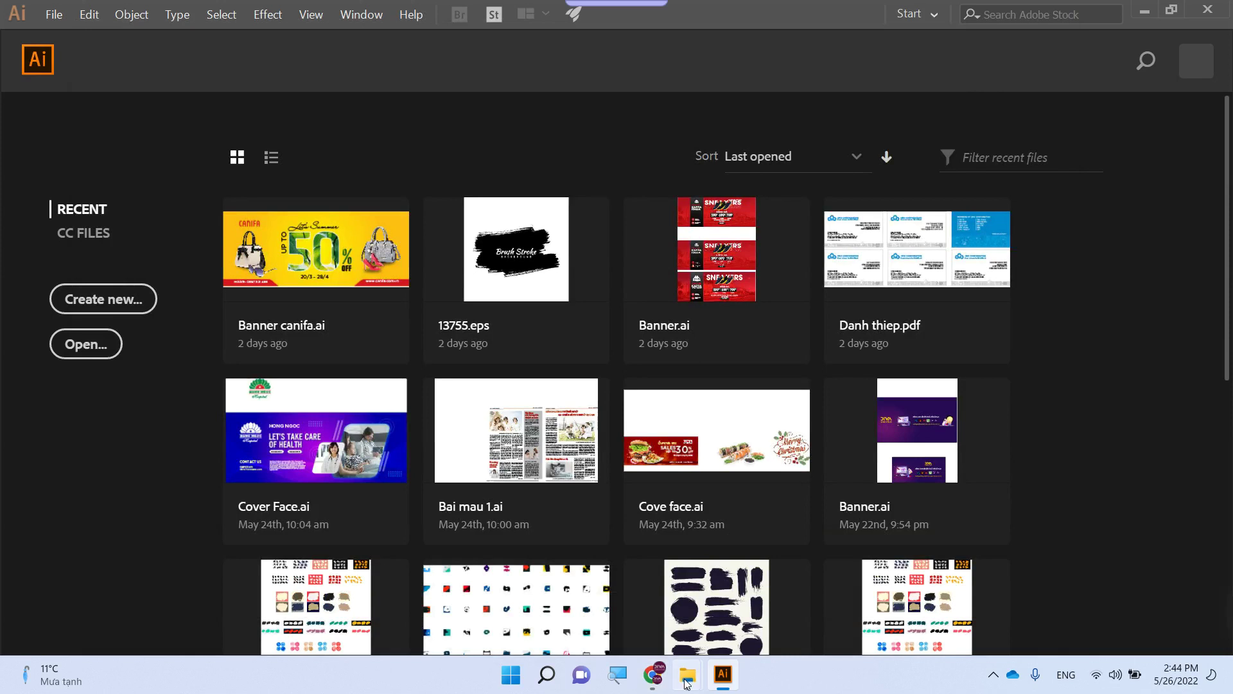
# - Select Vietraveler-T49-bia in the Tap chi Du lich Explorer window, then return to Illustrator
pyautogui.moveTo(688, 675)
pyautogui.click(736, 616)
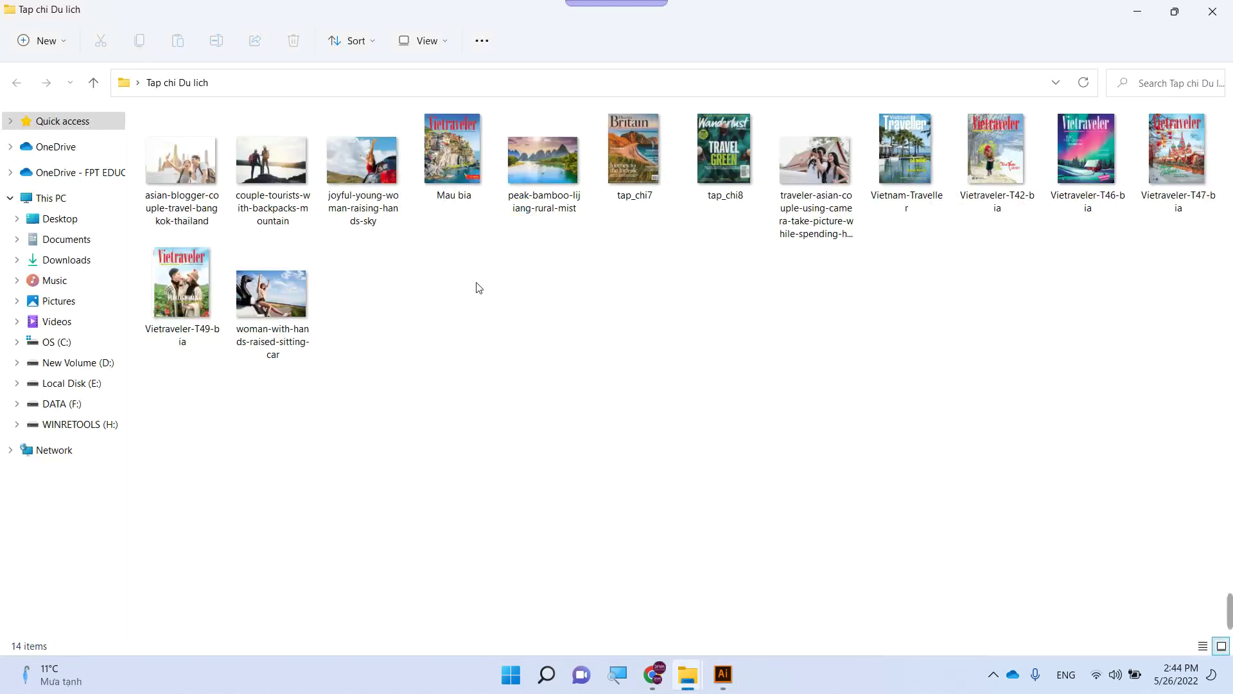
pyautogui.click(169, 285)
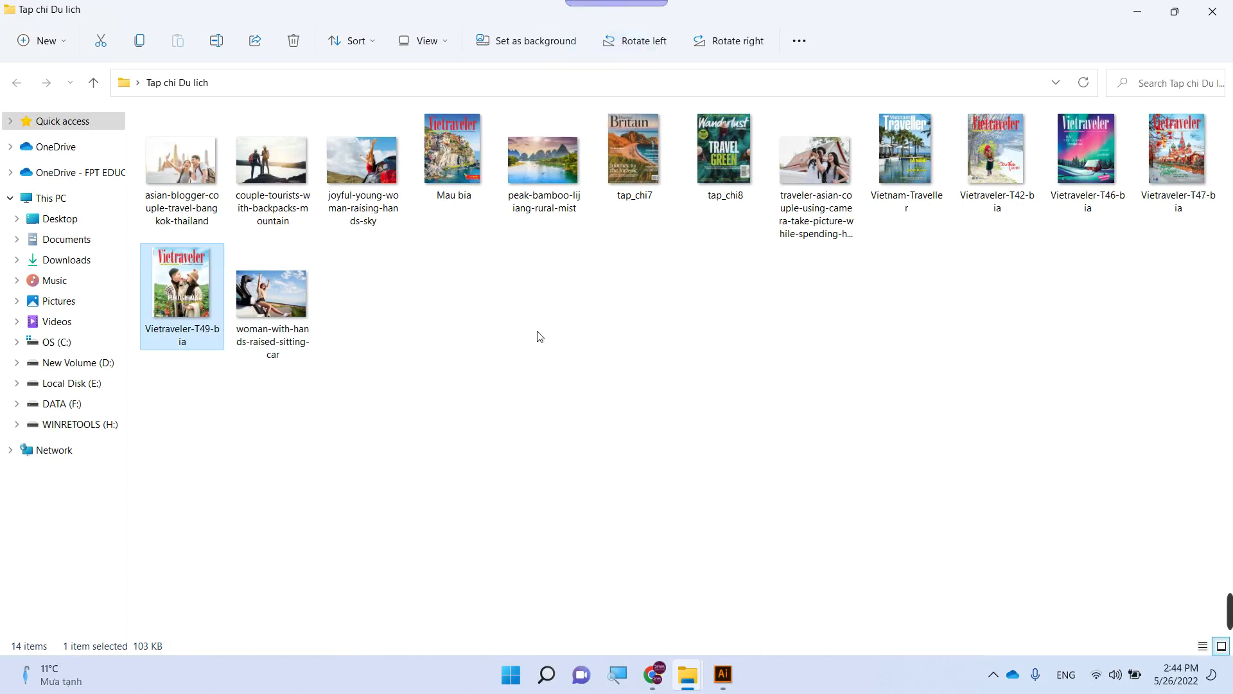
pyautogui.click(191, 296)
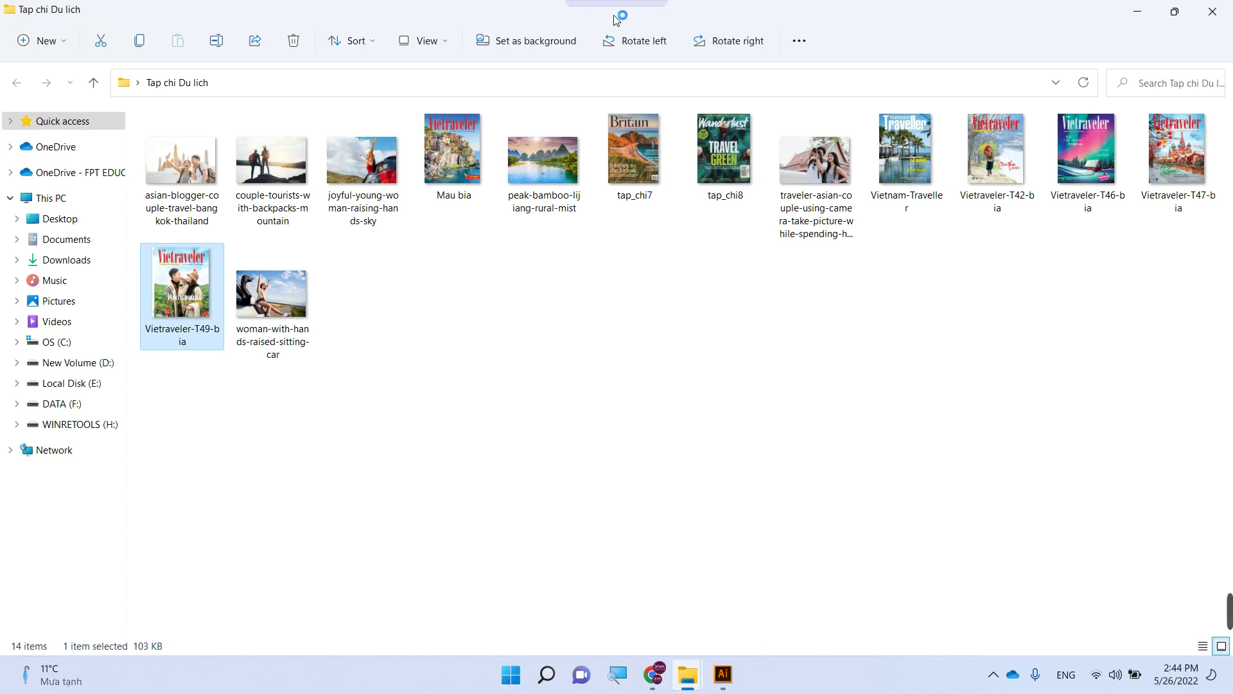
pyautogui.click(635, 31)
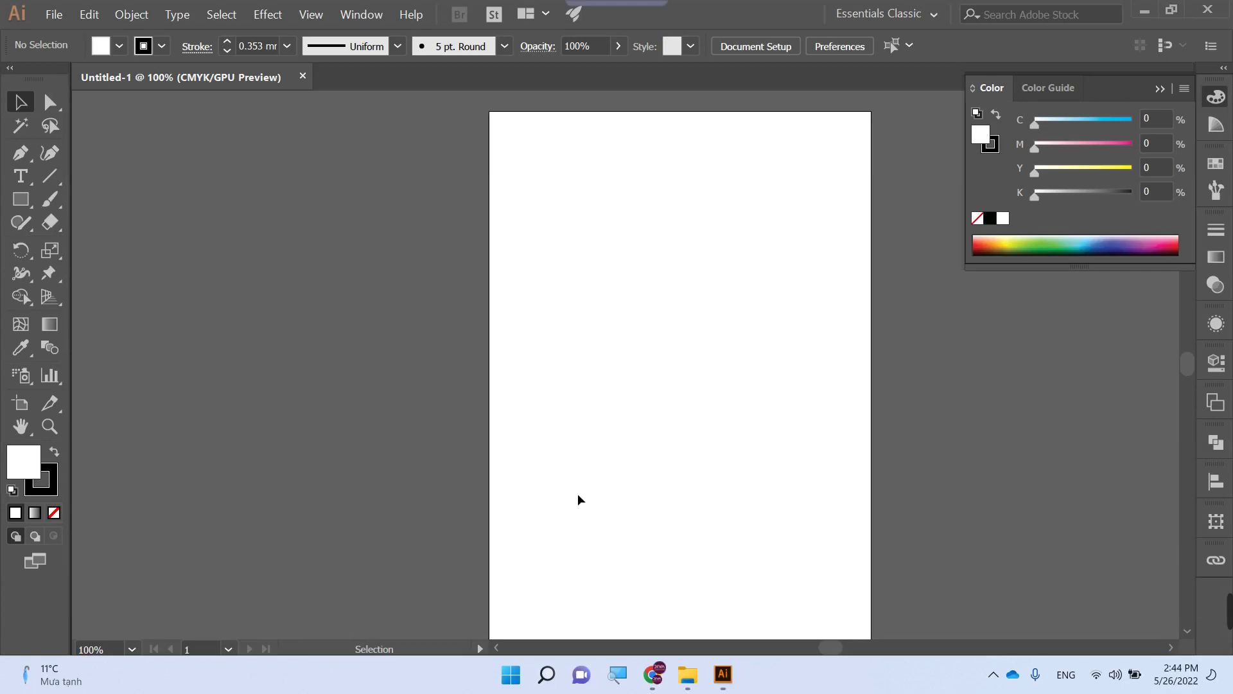
# - Close Untitled-1 and create a fresh Print-preset document, Untitled-2
pyautogui.click(302, 77)
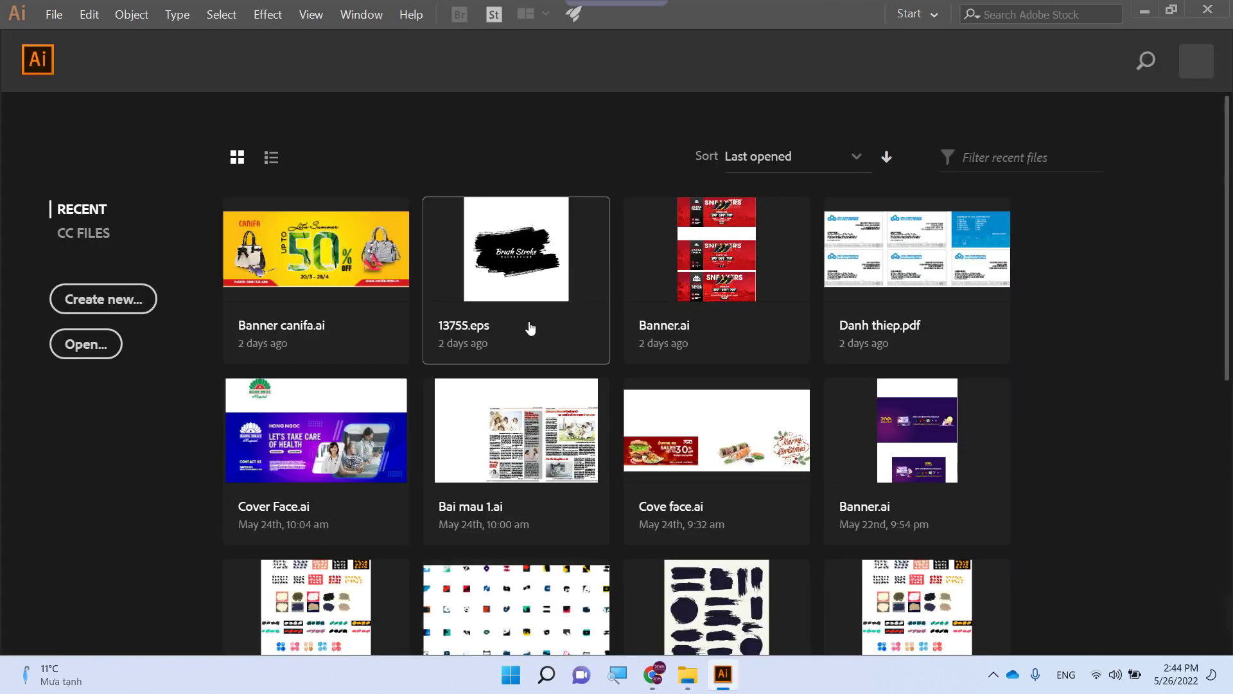
pyautogui.hotkey('ctrl', 'n')
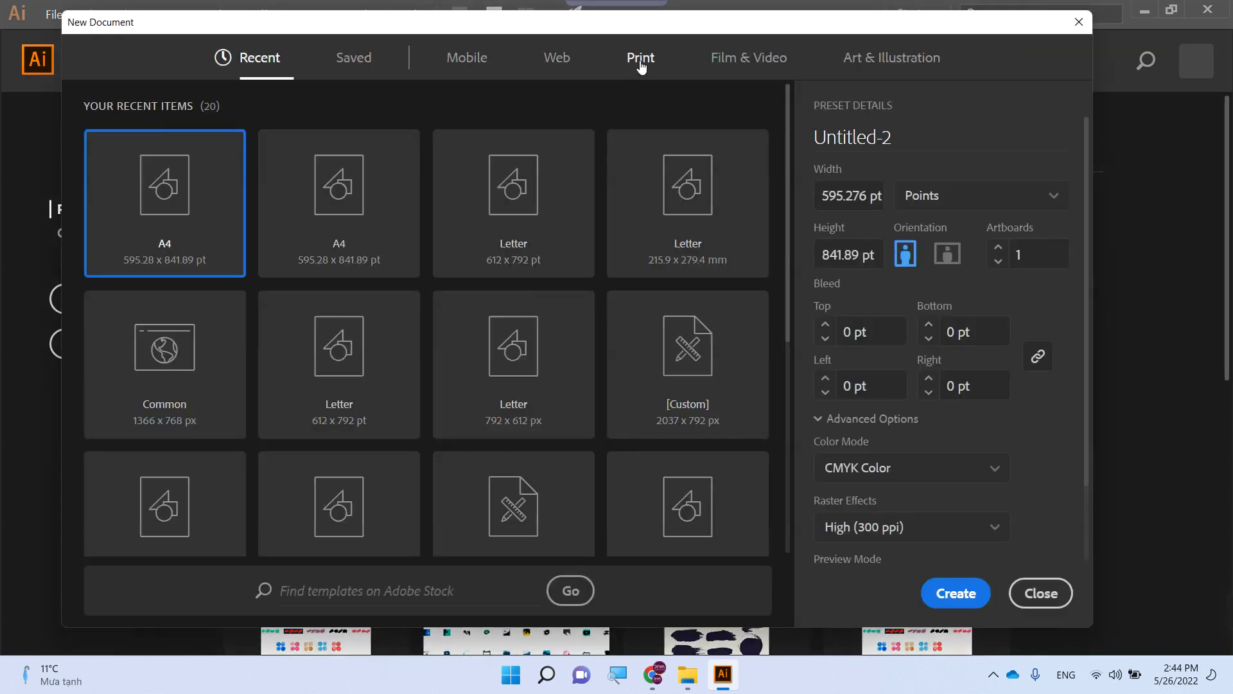
pyautogui.click(640, 61)
pyautogui.click(961, 593)
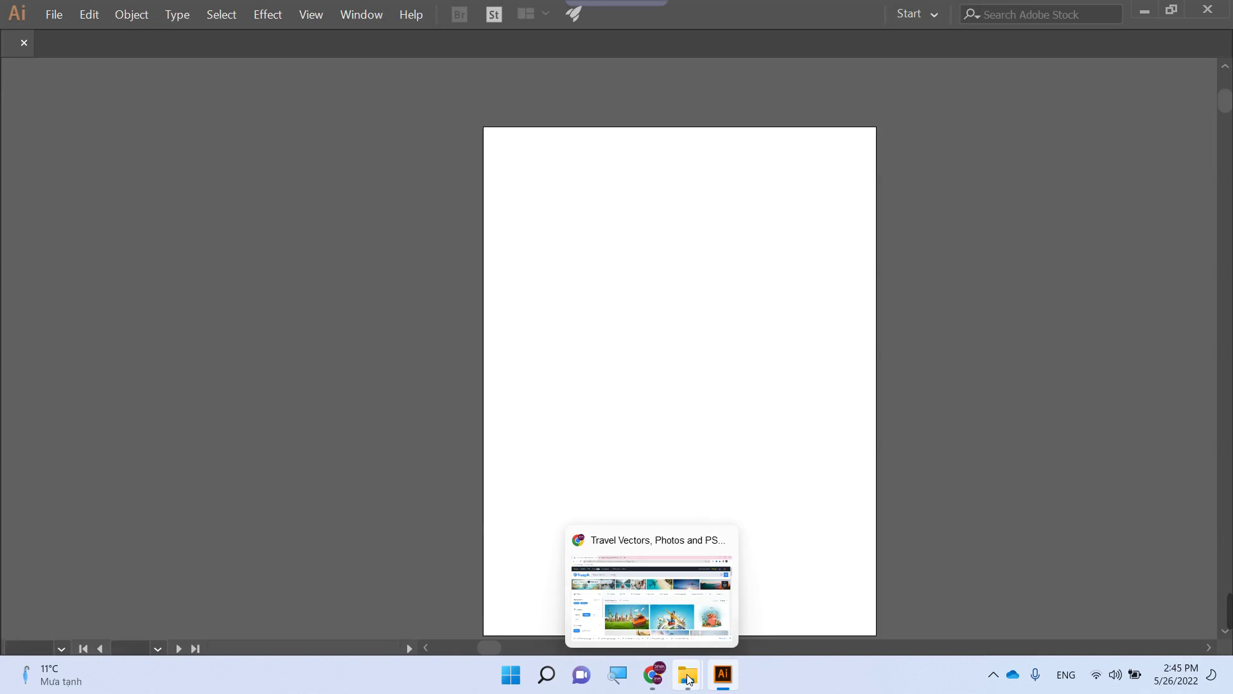
# - Drag the Vietraveler-T49-bia image from Explorer onto the Untitled-2 artboard
pyautogui.moveTo(689, 679)
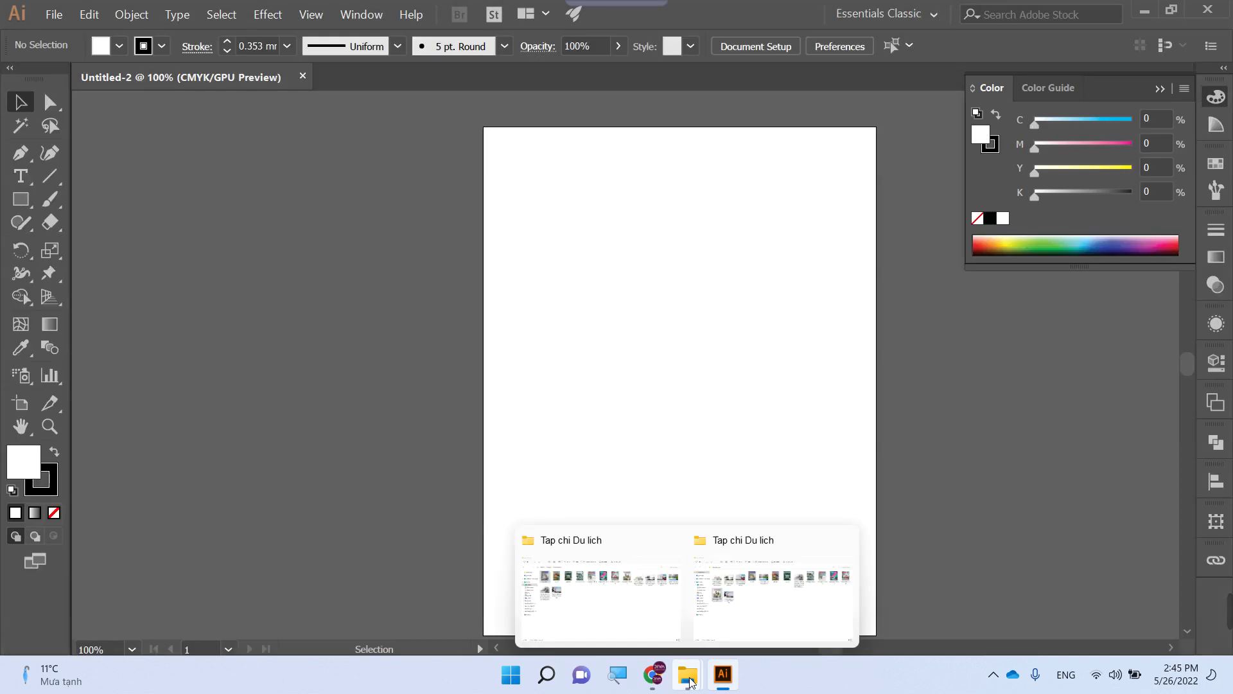
pyautogui.click(709, 611)
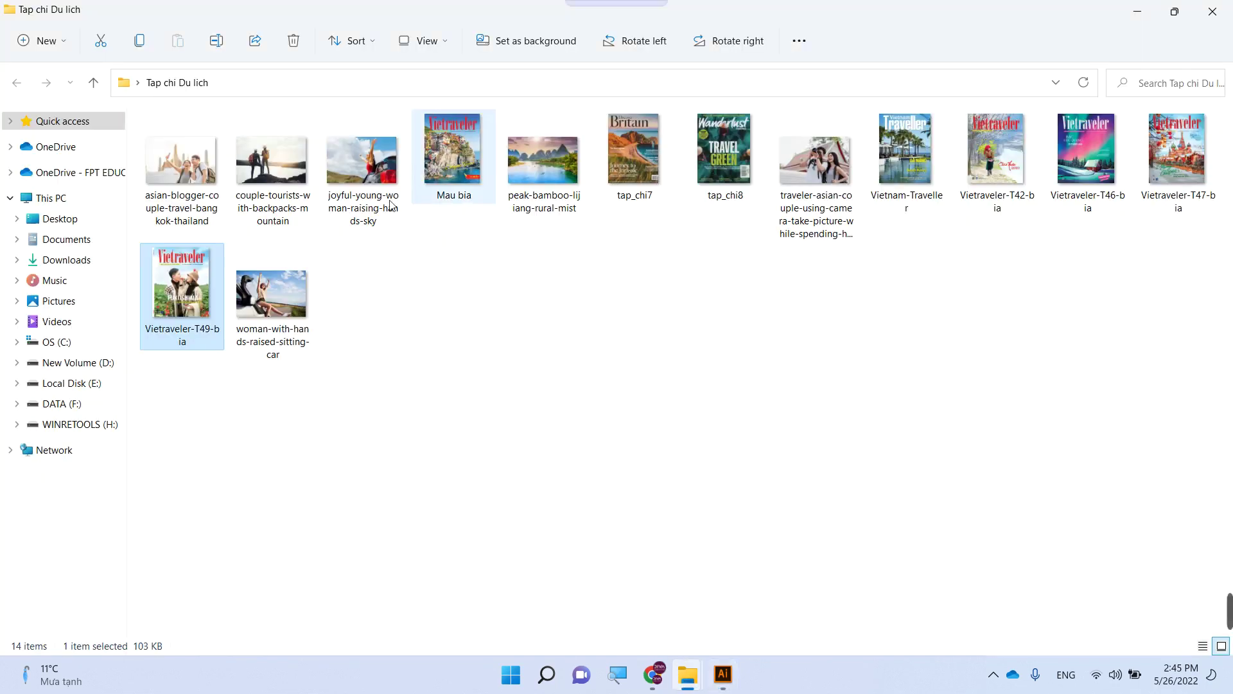
pyautogui.moveTo(212, 281); pyautogui.dragTo(671, 373)
# - Zoom into the masthead and nudge the cover image up flush with the artboard's top edge
pyautogui.press('z')
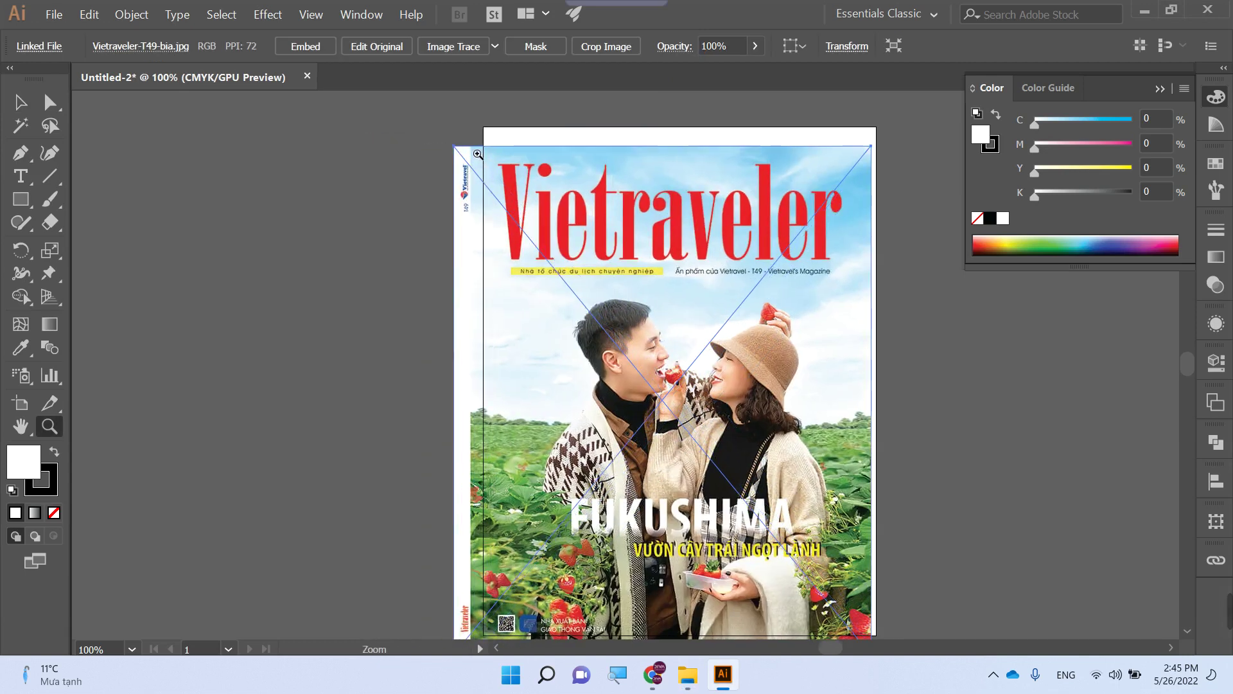
pyautogui.moveTo(478, 154); pyautogui.dragTo(506, 361)
pyautogui.press('v')
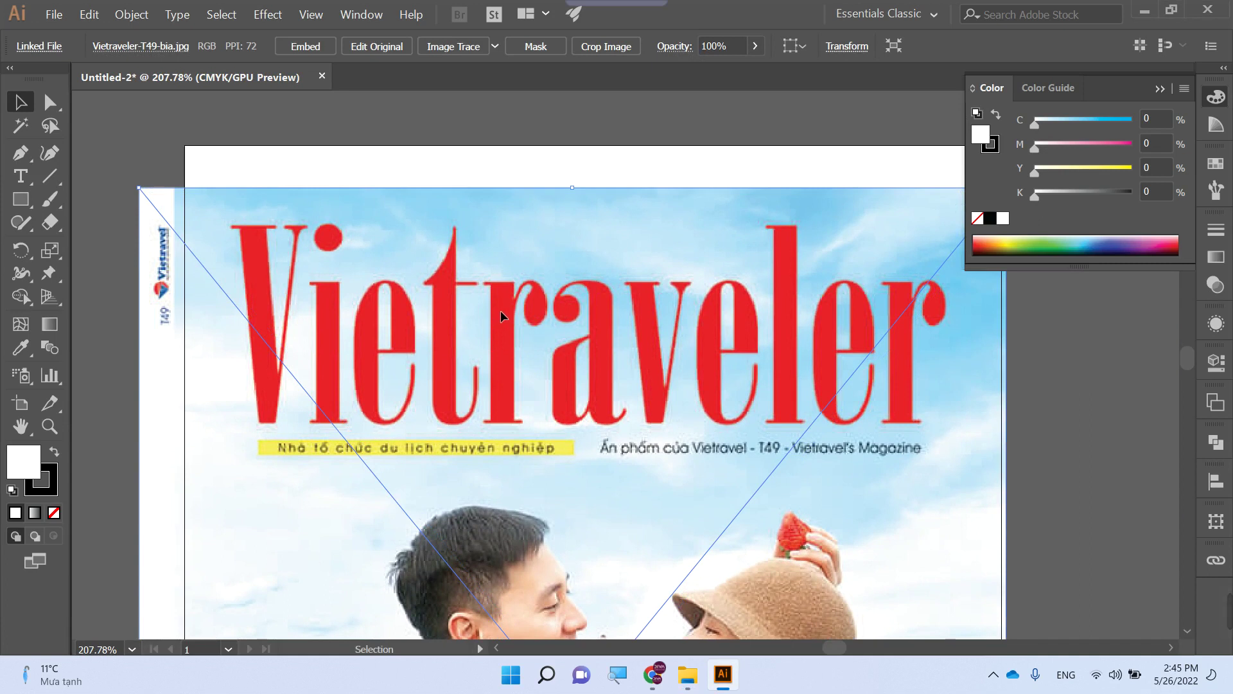
pyautogui.moveTo(504, 320); pyautogui.dragTo(510, 308)
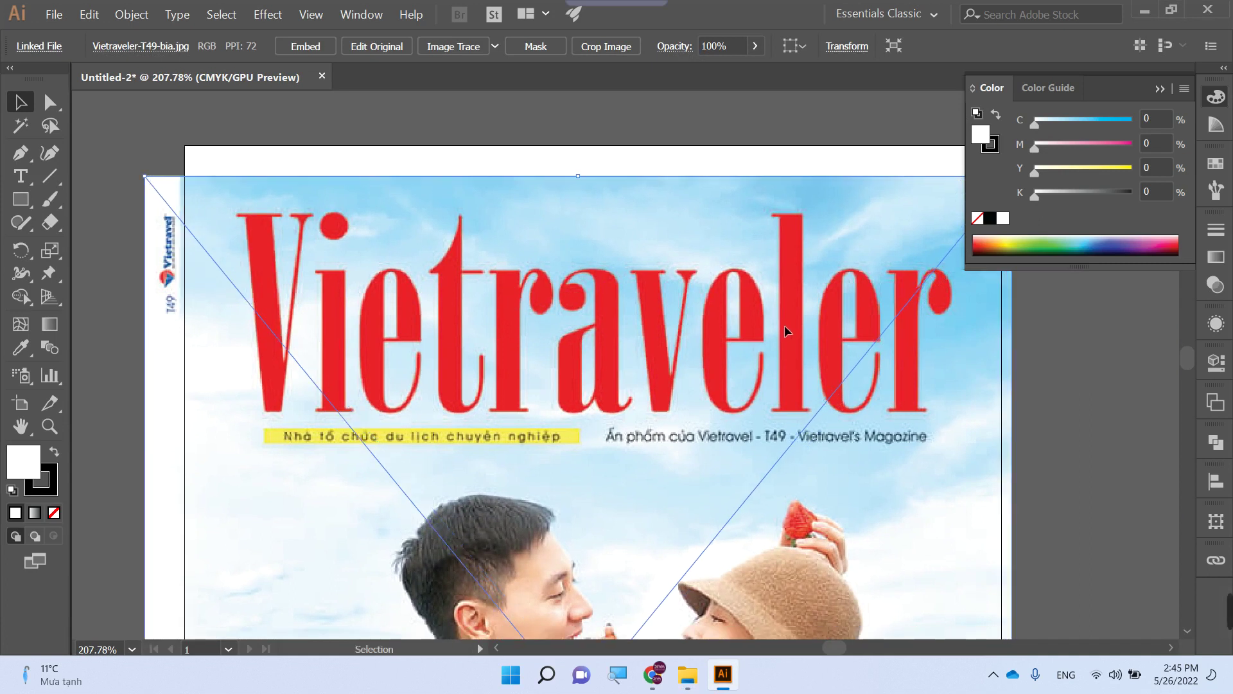
pyautogui.press('Tab')
pyautogui.moveTo(784, 321); pyautogui.dragTo(790, 288)
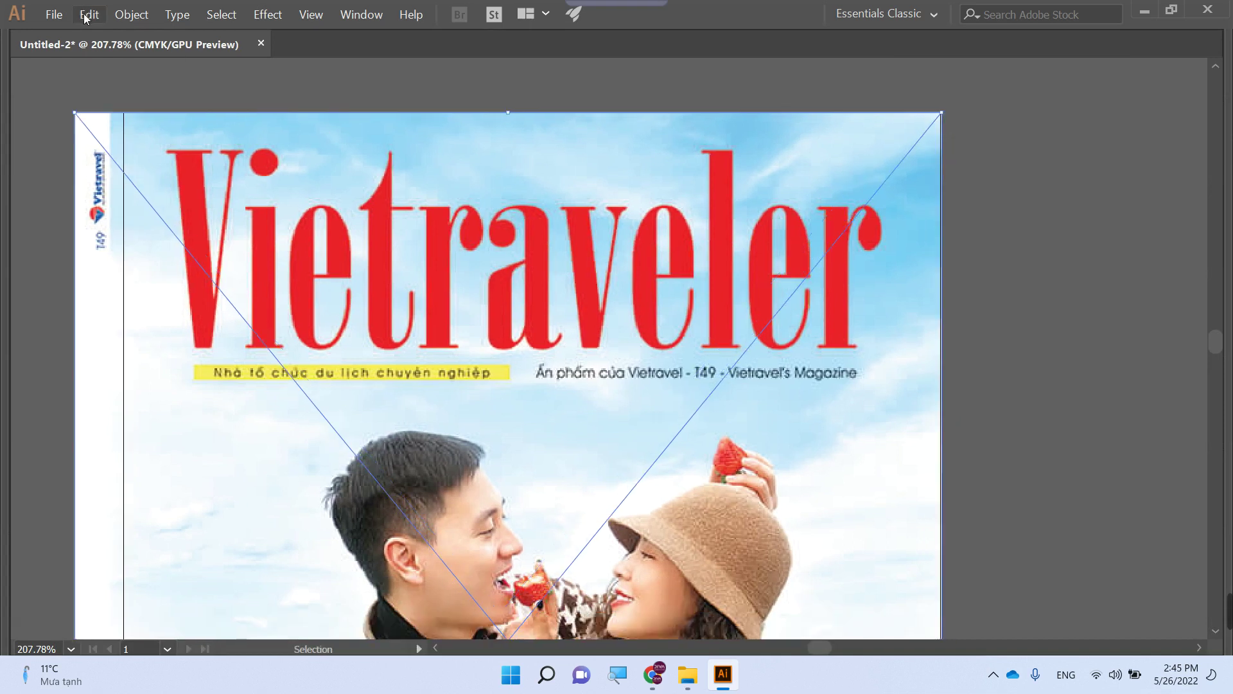
# - Lock the cover image in place with Object > Lock > Selection
pyautogui.click(86, 16)
pyautogui.click(88, 15)
pyautogui.click(131, 15)
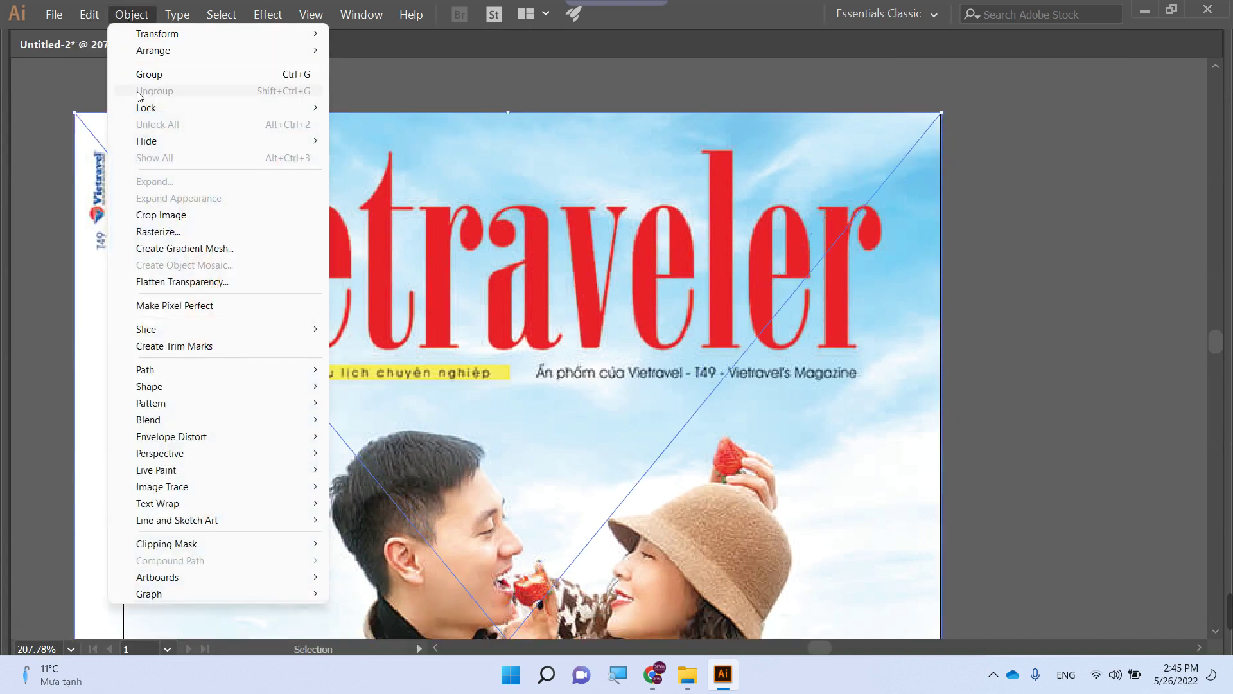
pyautogui.moveTo(221, 108)
pyautogui.click(363, 108)
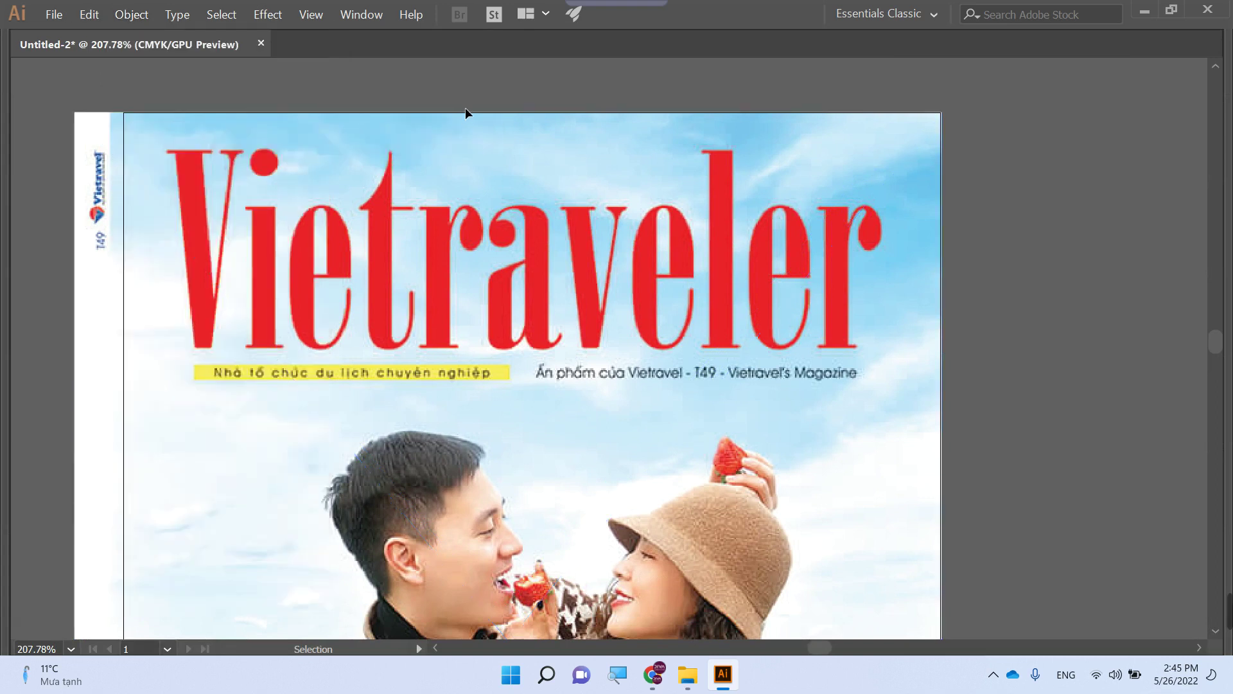
# - Zoom in on 'Vi' and draw an ellipse over the dot of the i
pyautogui.press('z')
pyautogui.moveTo(152, 151); pyautogui.dragTo(366, 275)
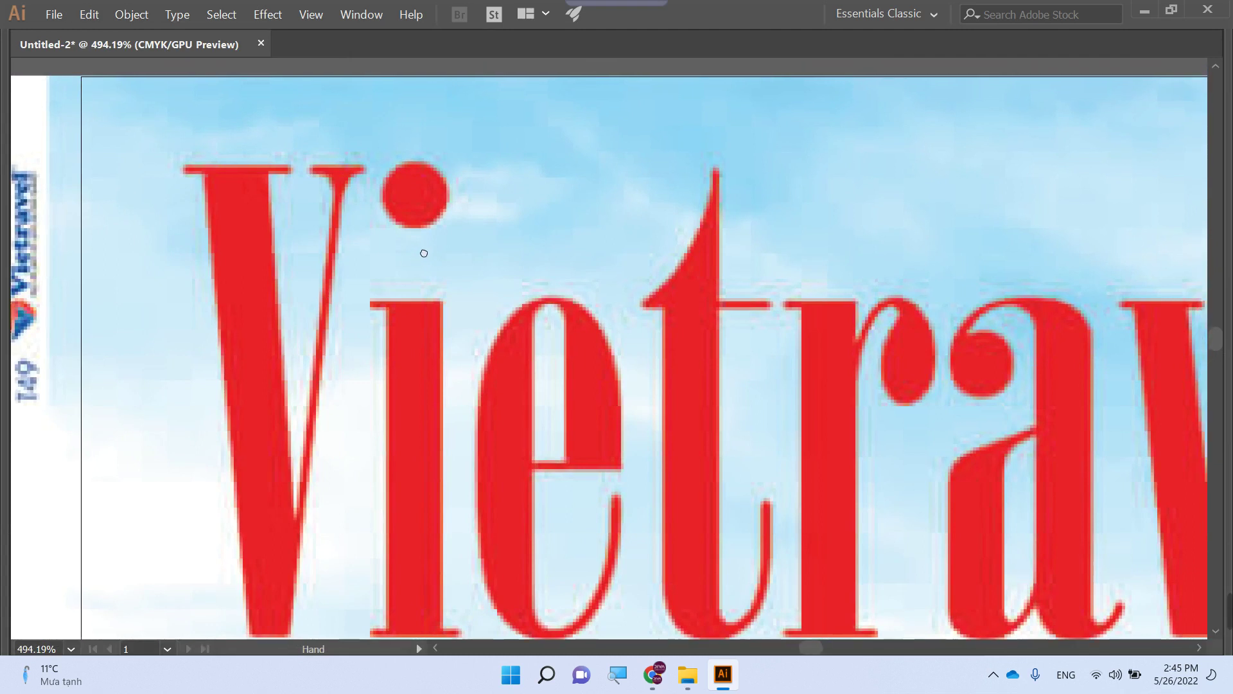
pyautogui.press('l')
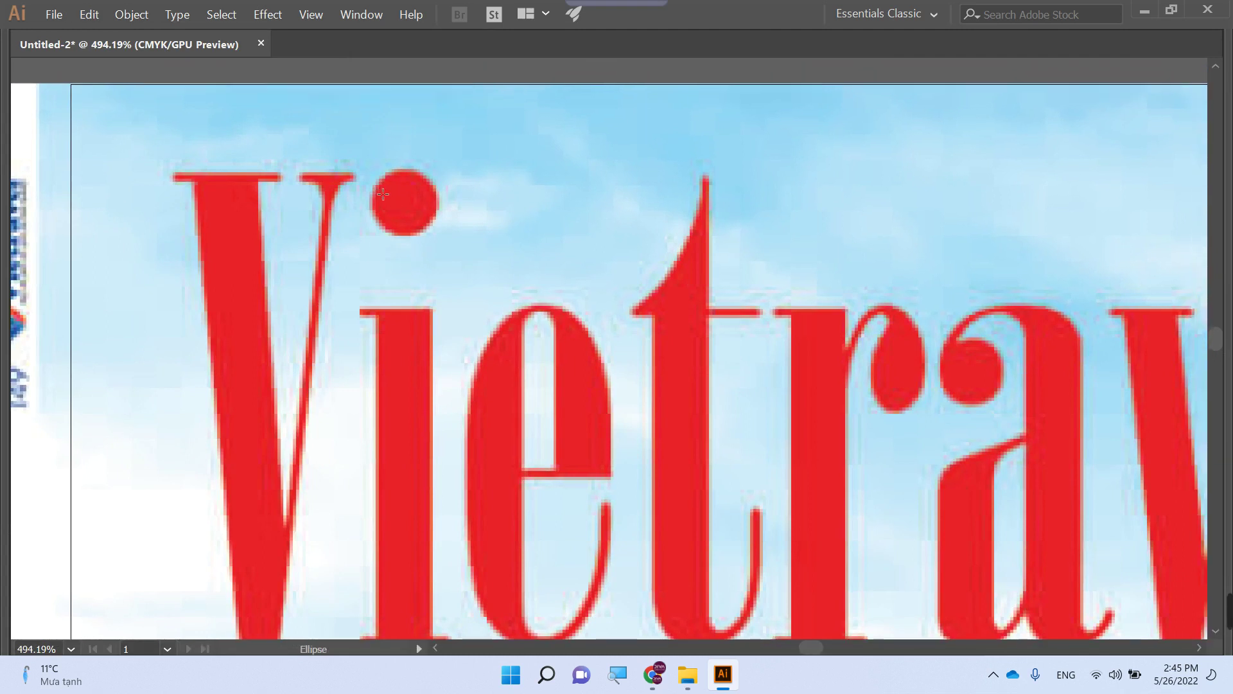
pyautogui.moveTo(373, 176)
pyautogui.mouseDown()
pyautogui.moveTo(454, 253)
pyautogui.moveTo(444, 227)
pyautogui.mouseUp()
pyautogui.scroll(-1, 436, 231)
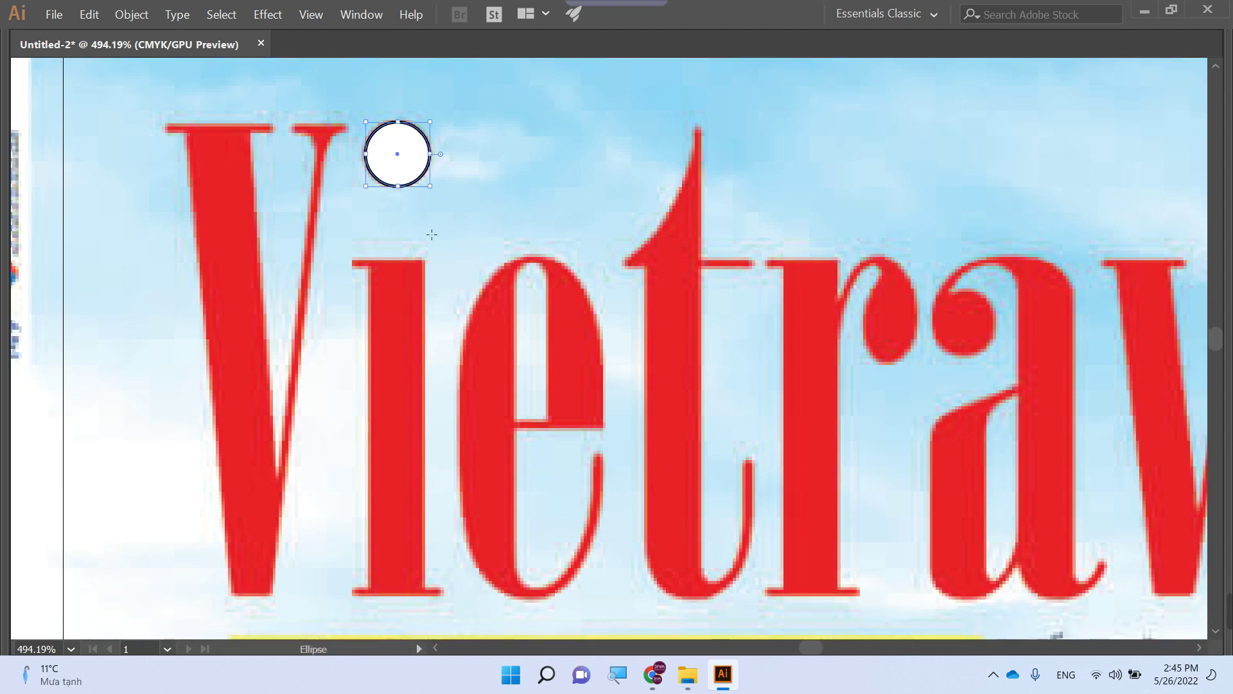
# - Pen-trace the i's stem from its top edge down to the bottom serif
pyautogui.press('p')
pyautogui.click(351, 259)
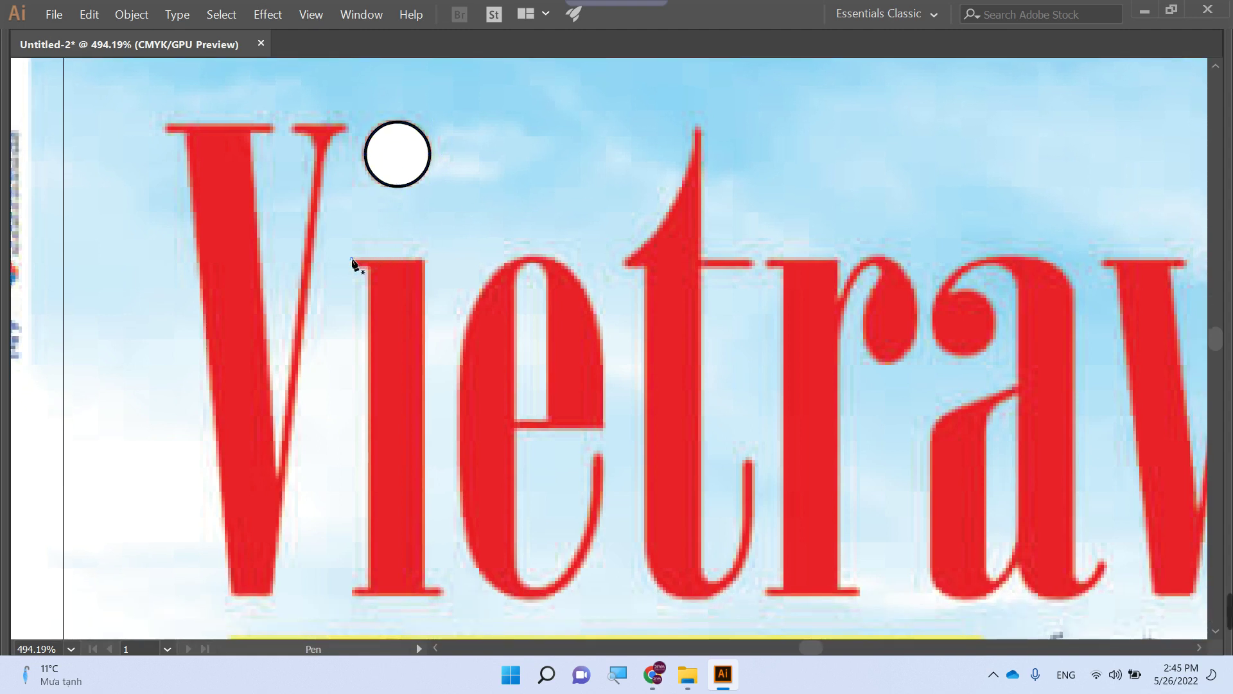
pyautogui.click(426, 258)
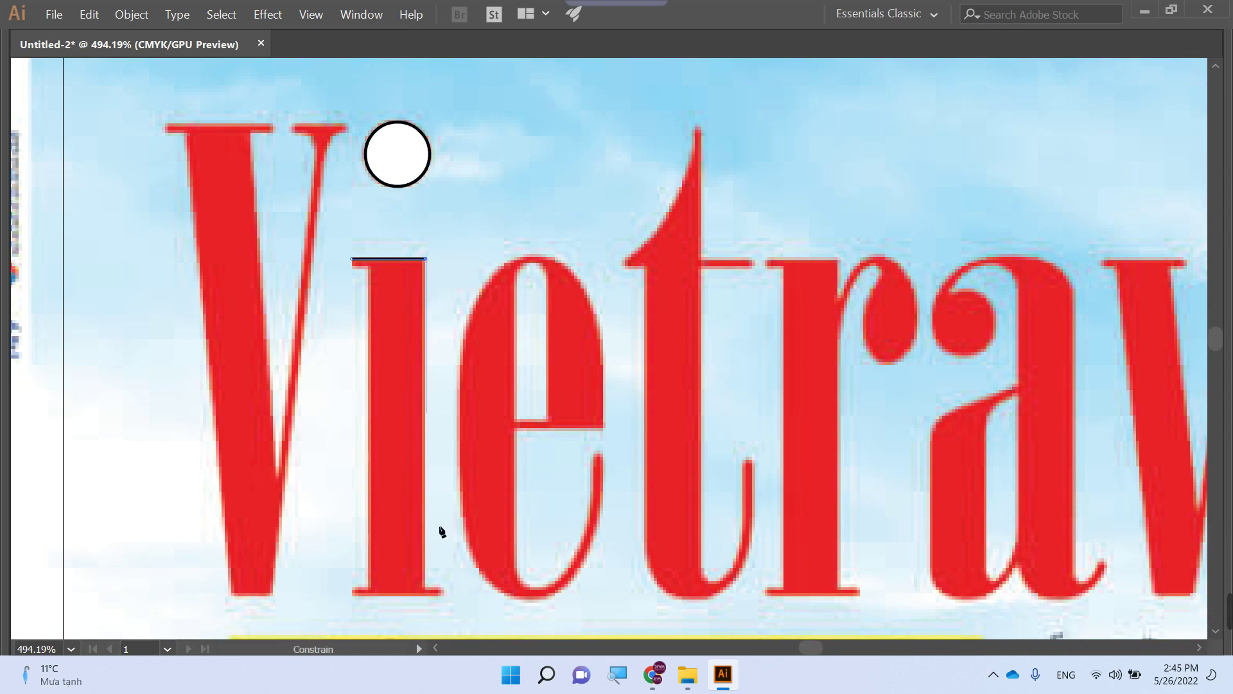
pyautogui.keyDown('shift'); pyautogui.click(426, 586); pyautogui.keyUp('shift')
pyautogui.click(441, 586)
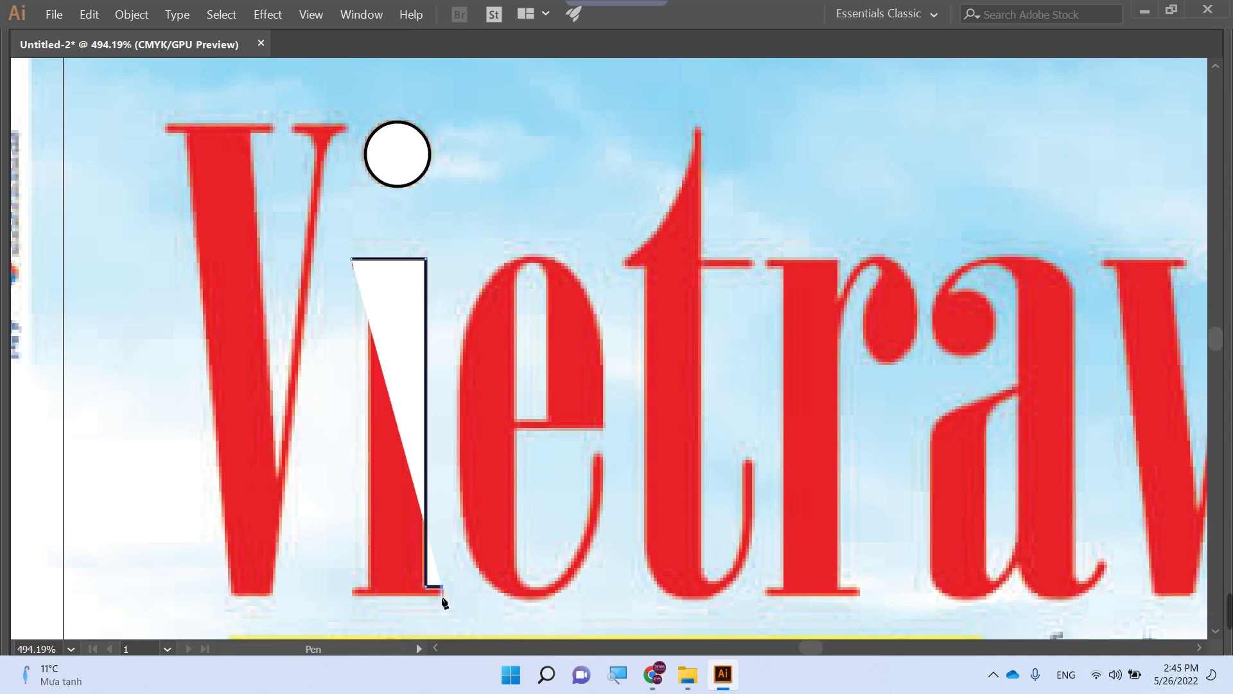
pyautogui.click(442, 594)
pyautogui.keyDown('shift'); pyautogui.click(353, 601); pyautogui.keyUp('shift')
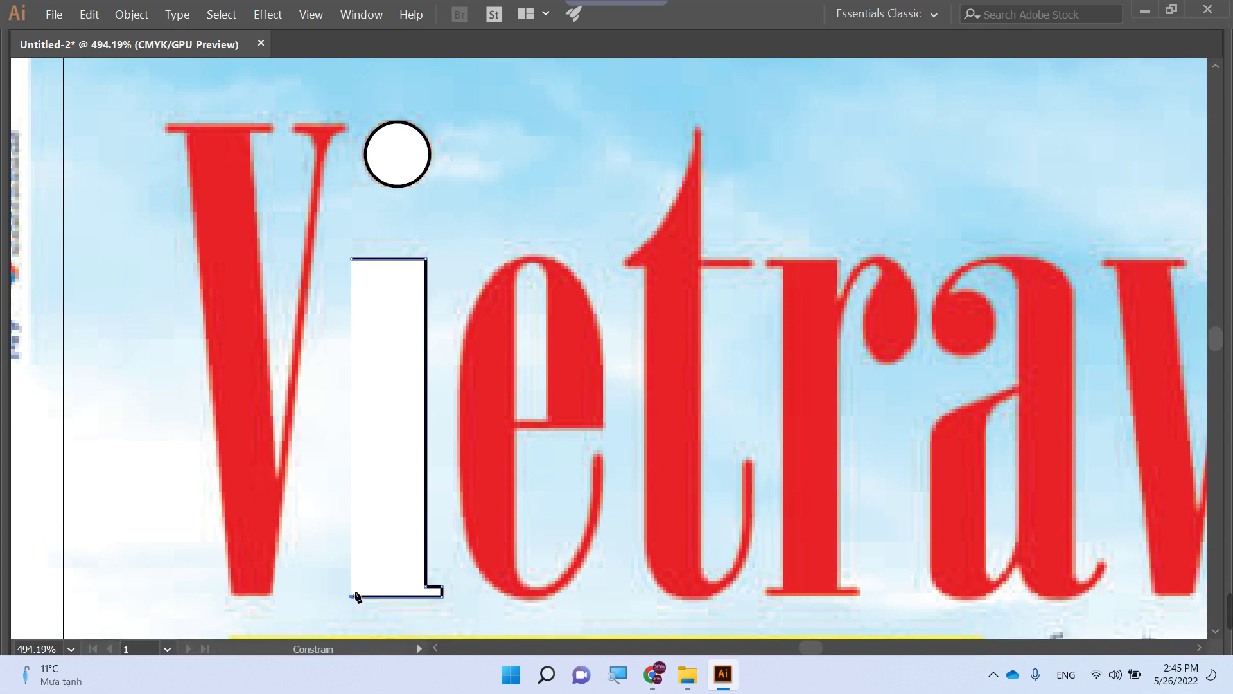
pyautogui.click(353, 589)
# - Remove the fill, close the i outline up its left edge, then deselect and zoom out
pyautogui.press('/')
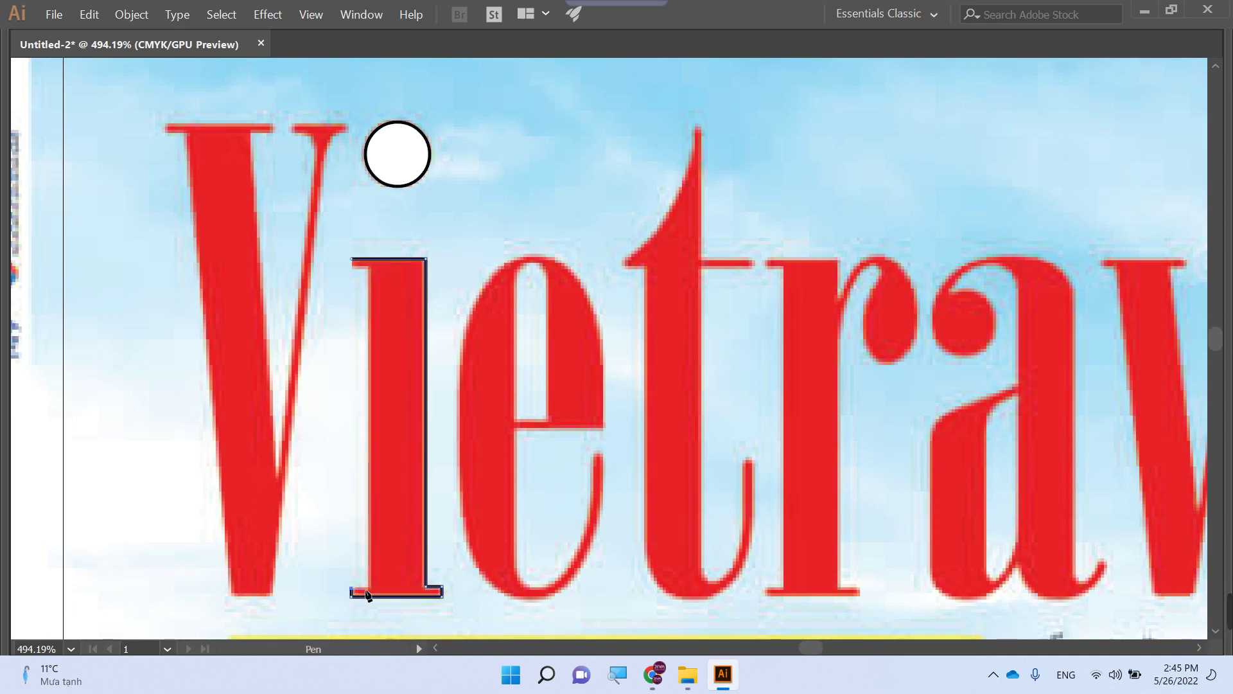
pyautogui.click(372, 589)
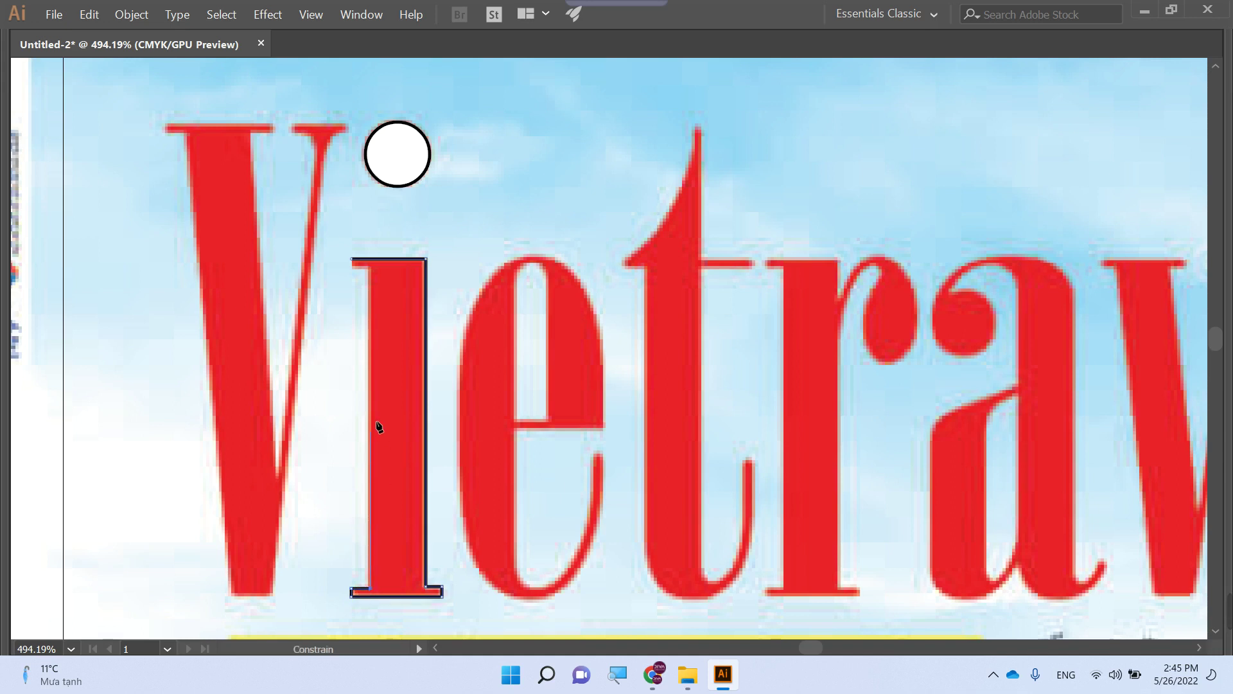
pyautogui.click(370, 269)
pyautogui.click(352, 269)
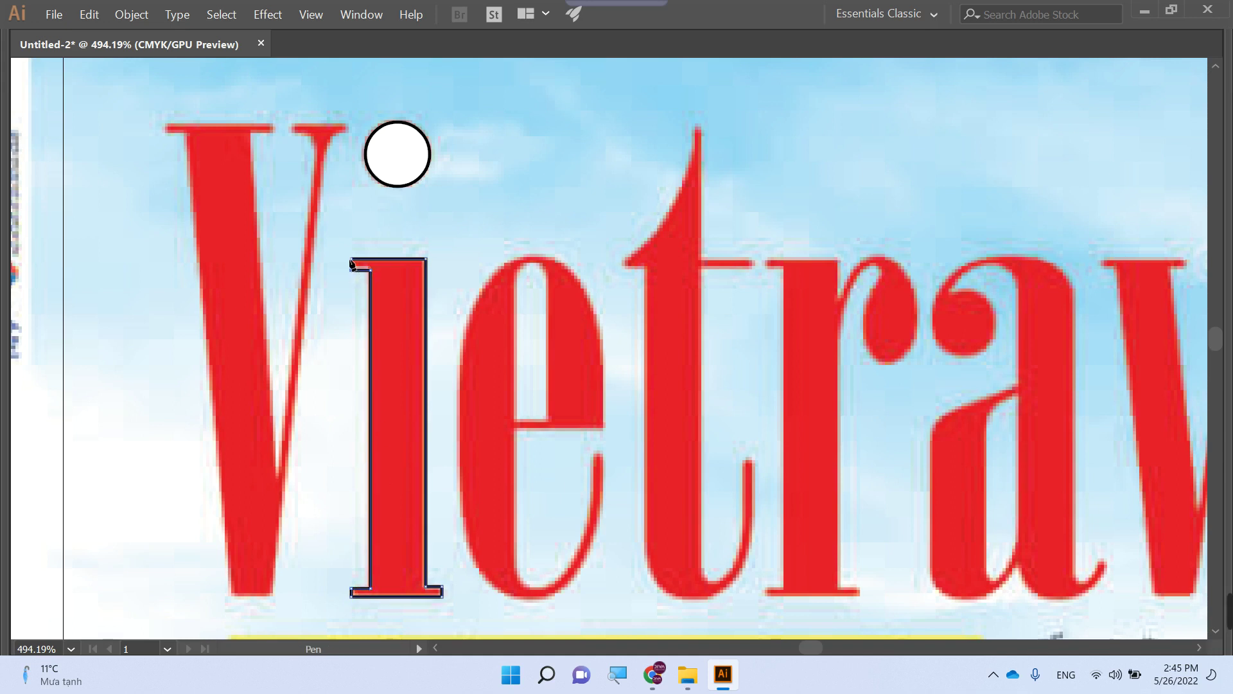
pyautogui.click(352, 261)
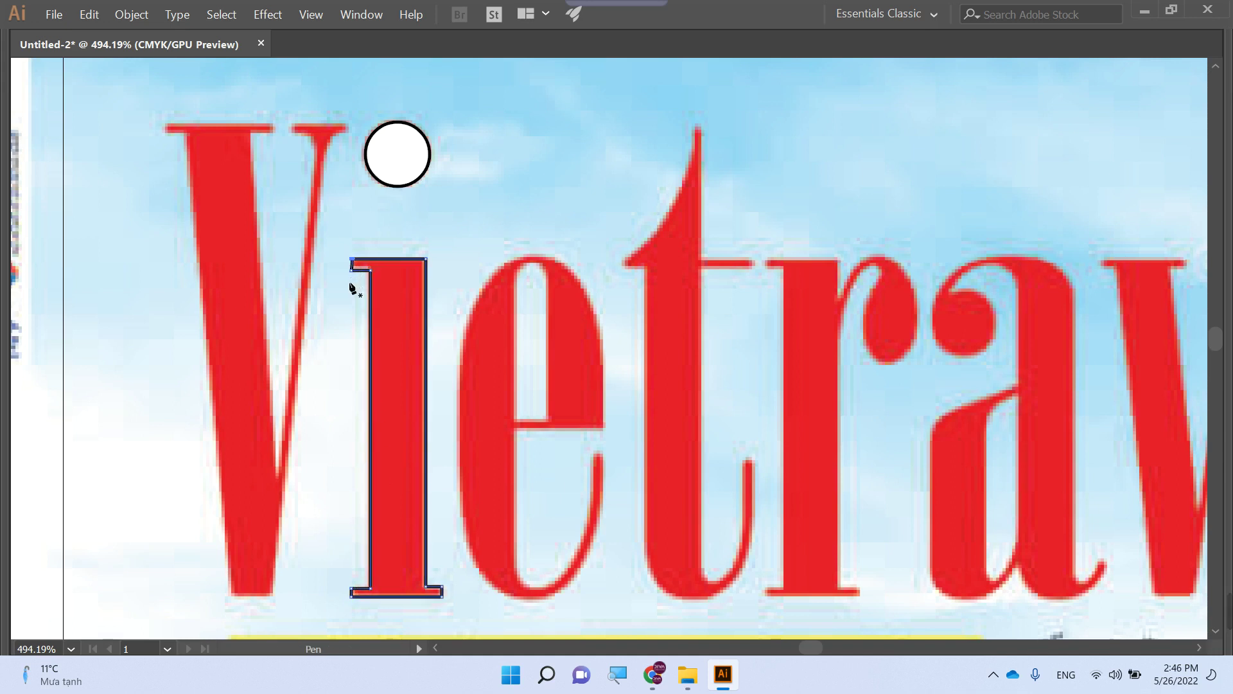
pyautogui.press('z')
pyautogui.moveTo(353, 278); pyautogui.dragTo(487, 350)
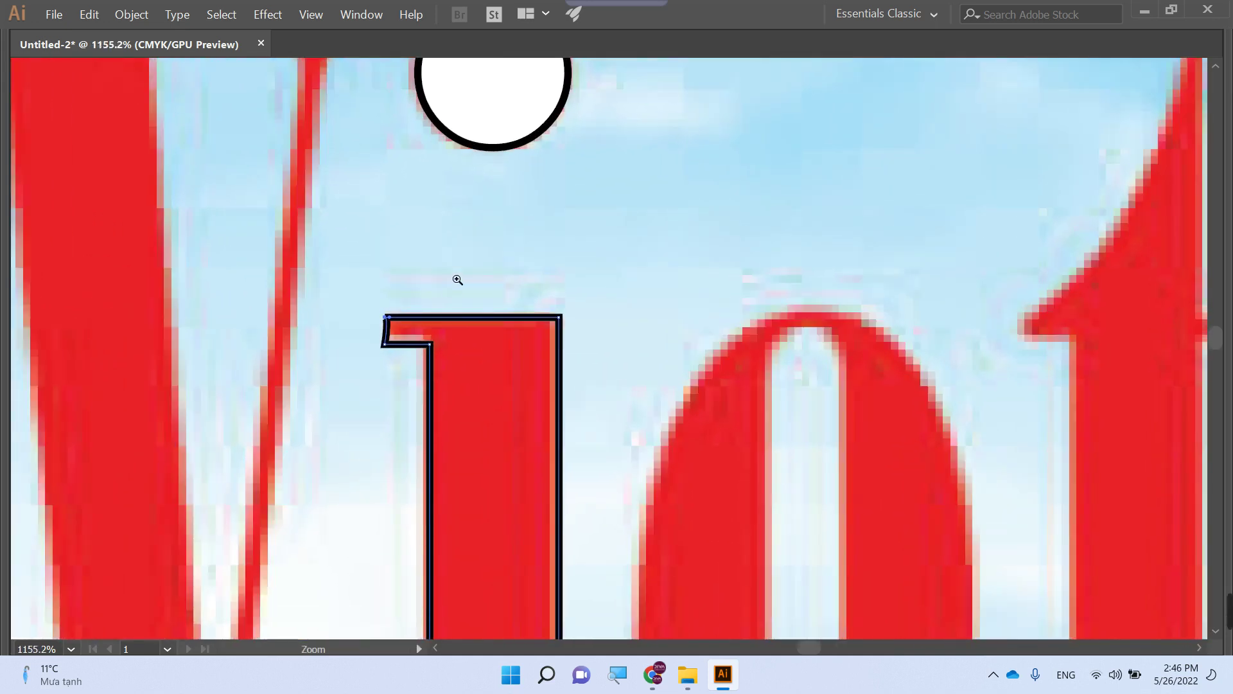
pyautogui.press('a')
pyautogui.click(378, 357)
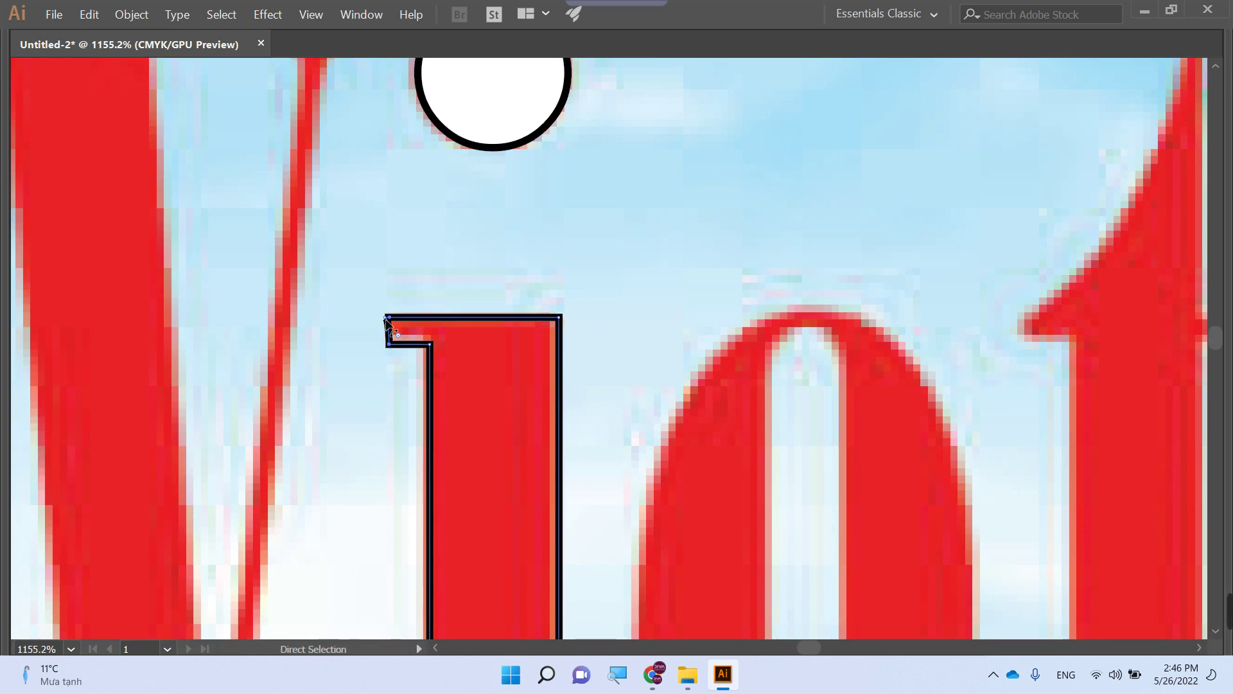
pyautogui.hotkey('ctrl', '-')
pyautogui.hotkey('ctrl', '-')
pyautogui.hotkey('ctrl', '-')
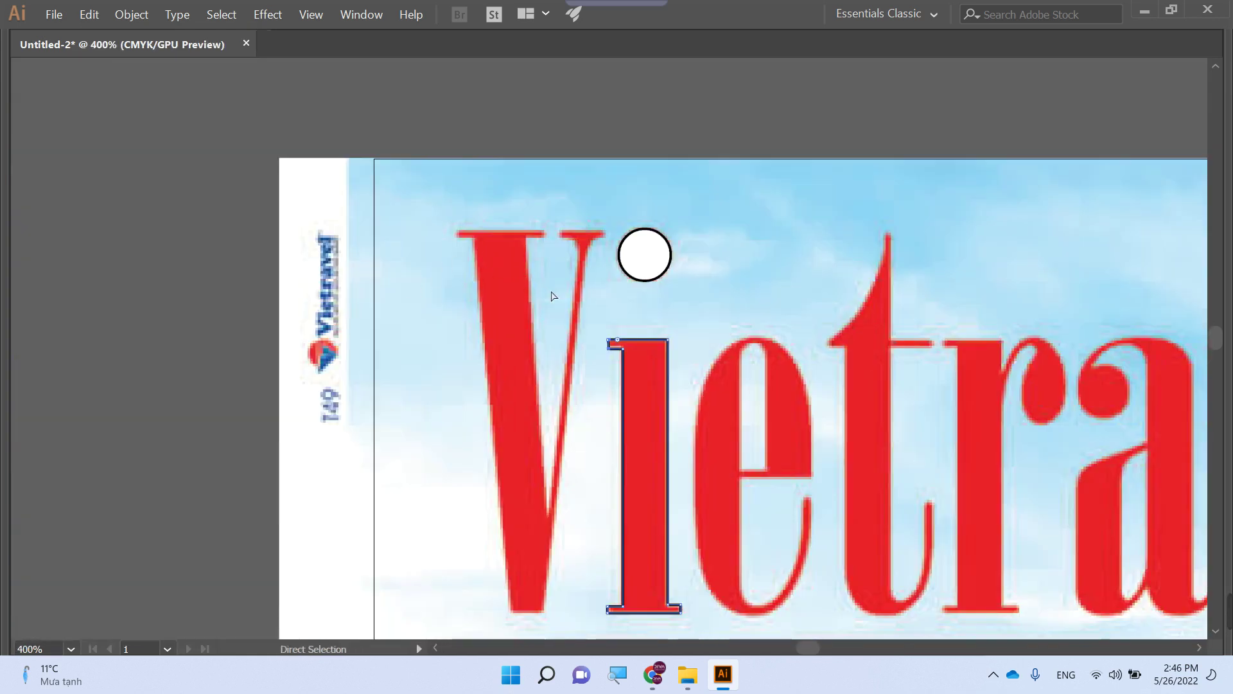
# - Start pen-tracing the V from its top serif down to its bottom point
pyautogui.moveTo(551, 297); pyautogui.dragTo(412, 264)
pyautogui.press('p')
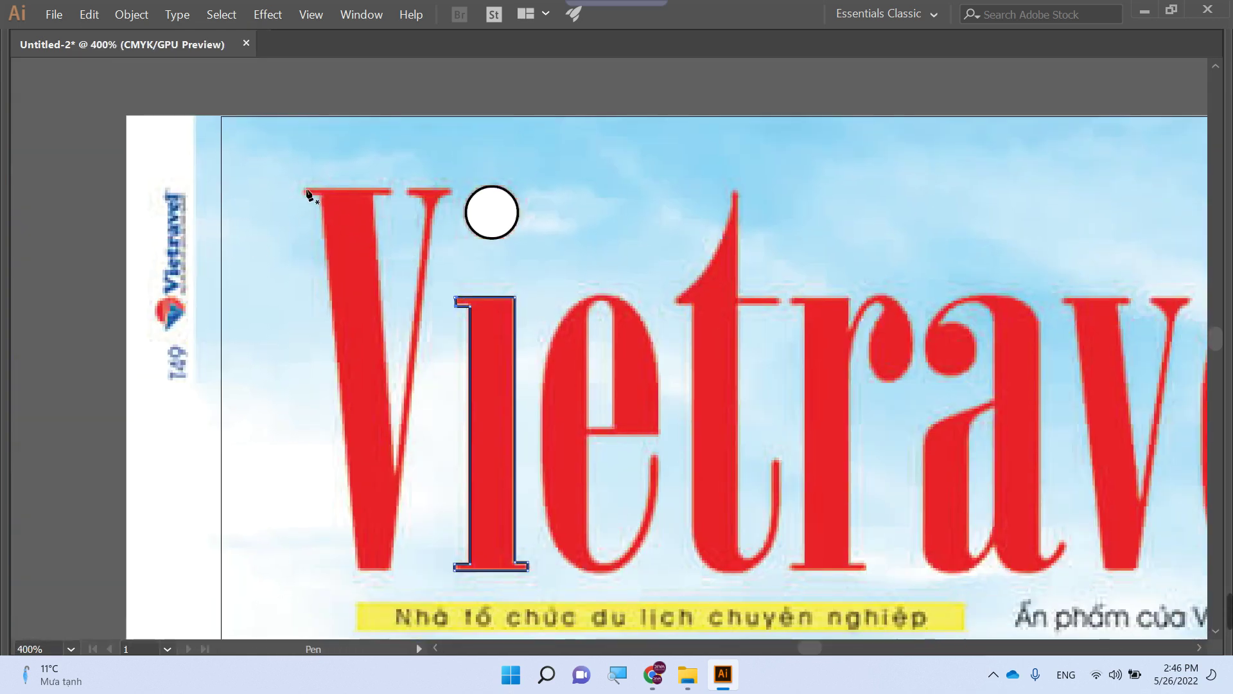
pyautogui.click(302, 188)
pyautogui.keyDown('shift'); pyautogui.click(390, 190); pyautogui.keyUp('shift')
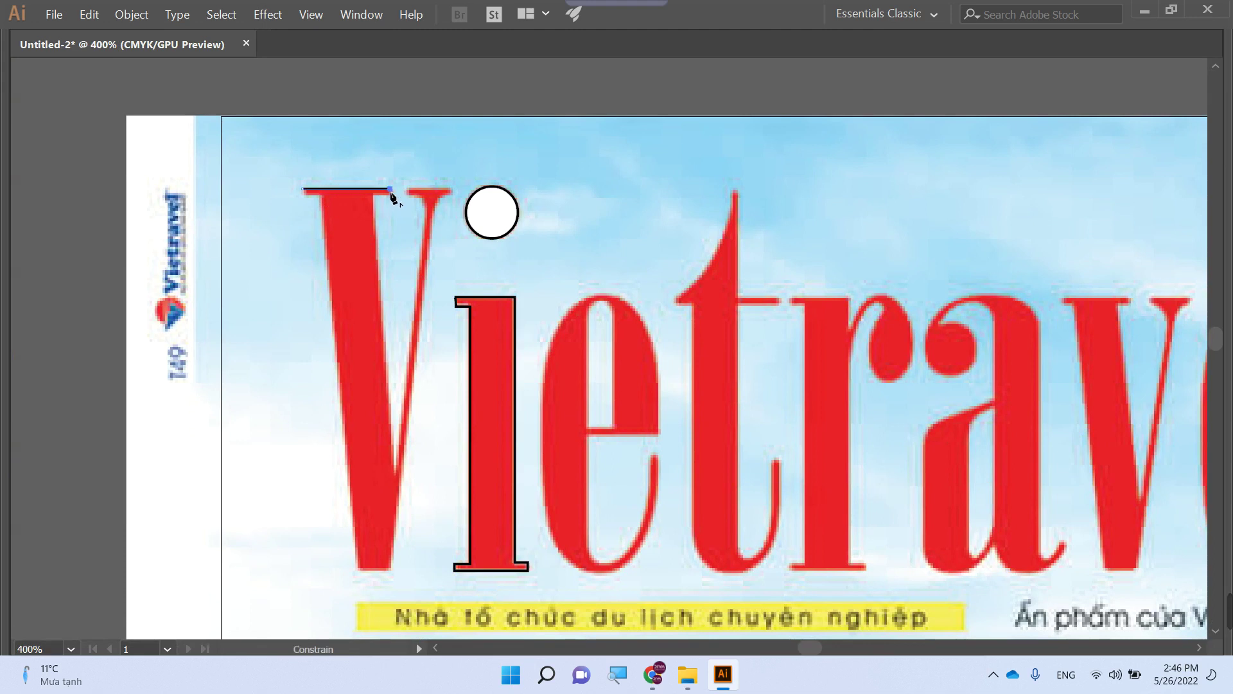
pyautogui.click(389, 194)
pyautogui.click(374, 194)
pyautogui.click(395, 472)
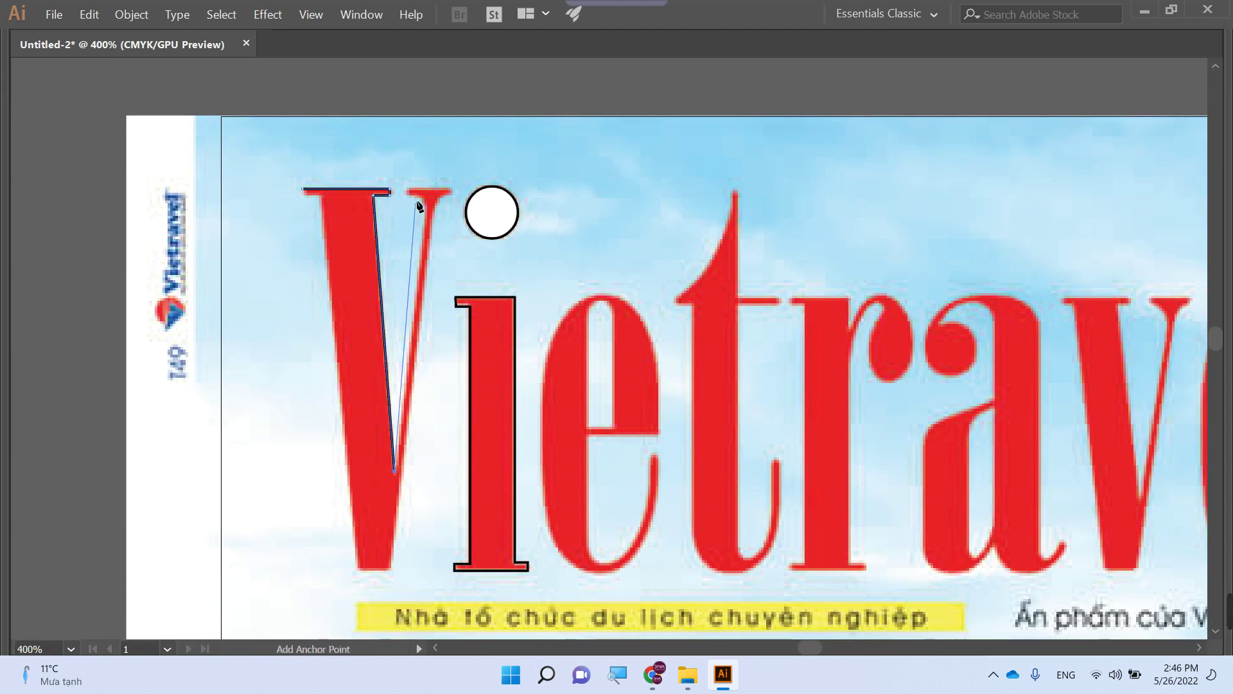
pyautogui.click(410, 193)
pyautogui.keyDown('ctrl'); pyautogui.click(406, 193); pyautogui.keyUp('ctrl')
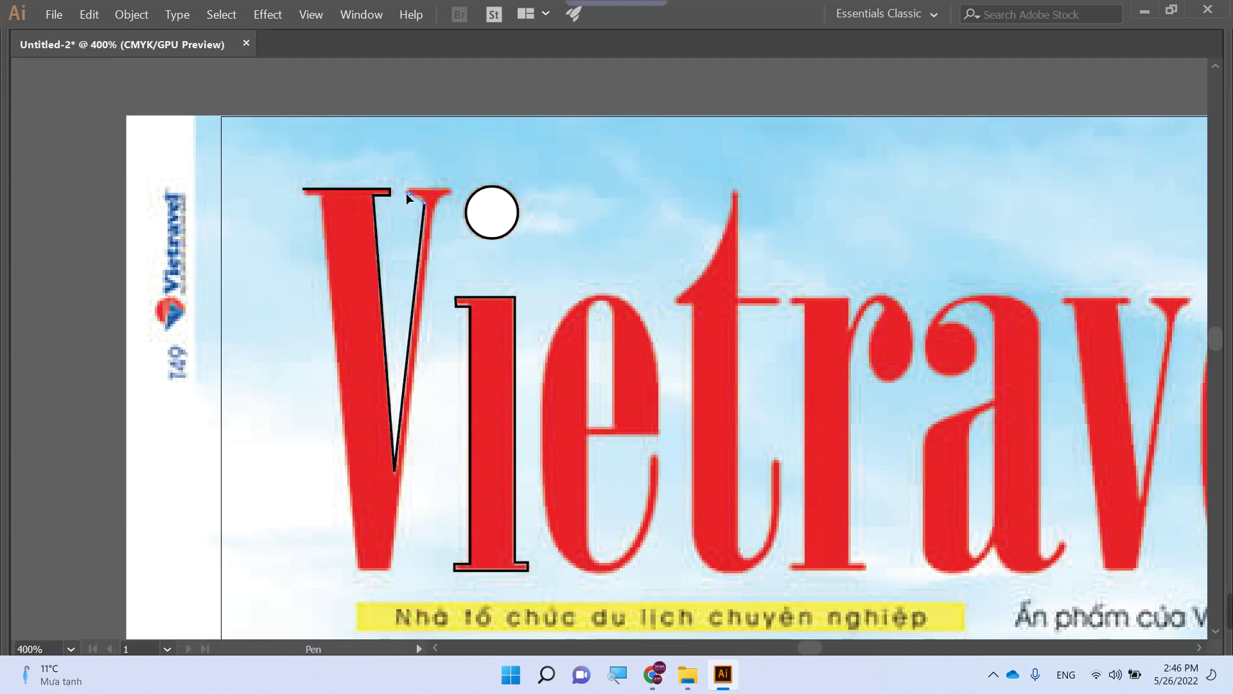
# - Convert the V's inner anchor and finish the outline down its right arm, closing the path
pyautogui.hotkey('shift', 'c')
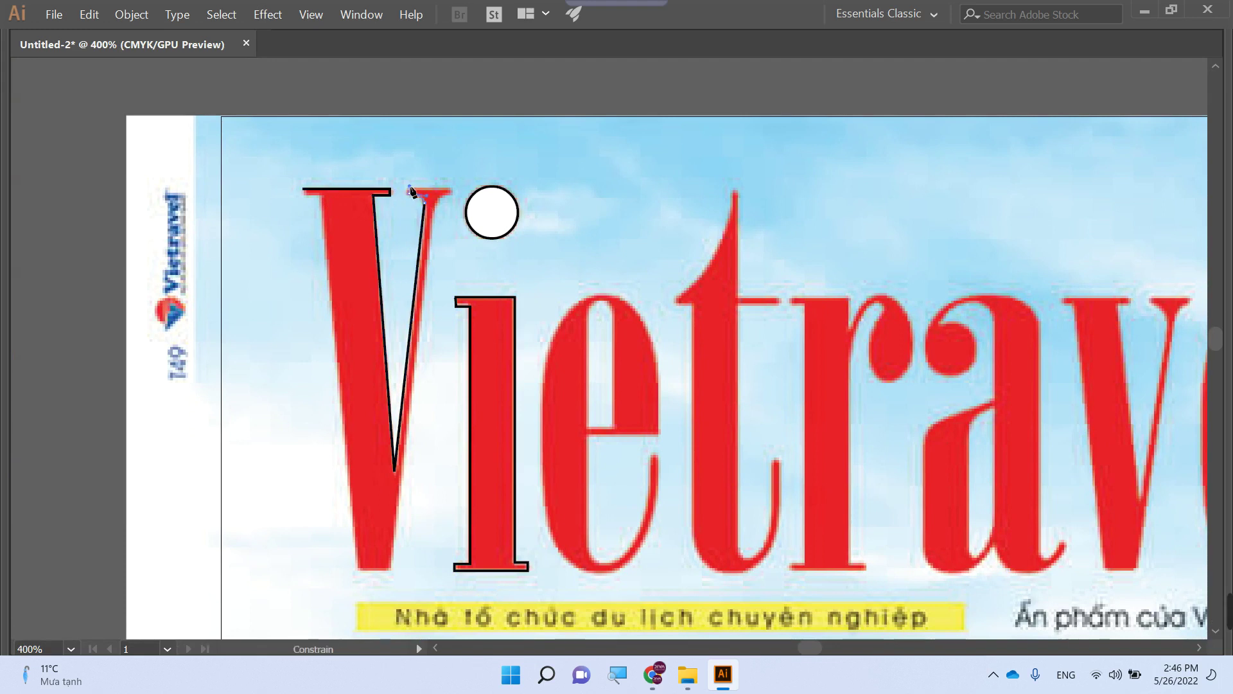
pyautogui.click(409, 192)
pyautogui.press('p')
pyautogui.click(409, 192)
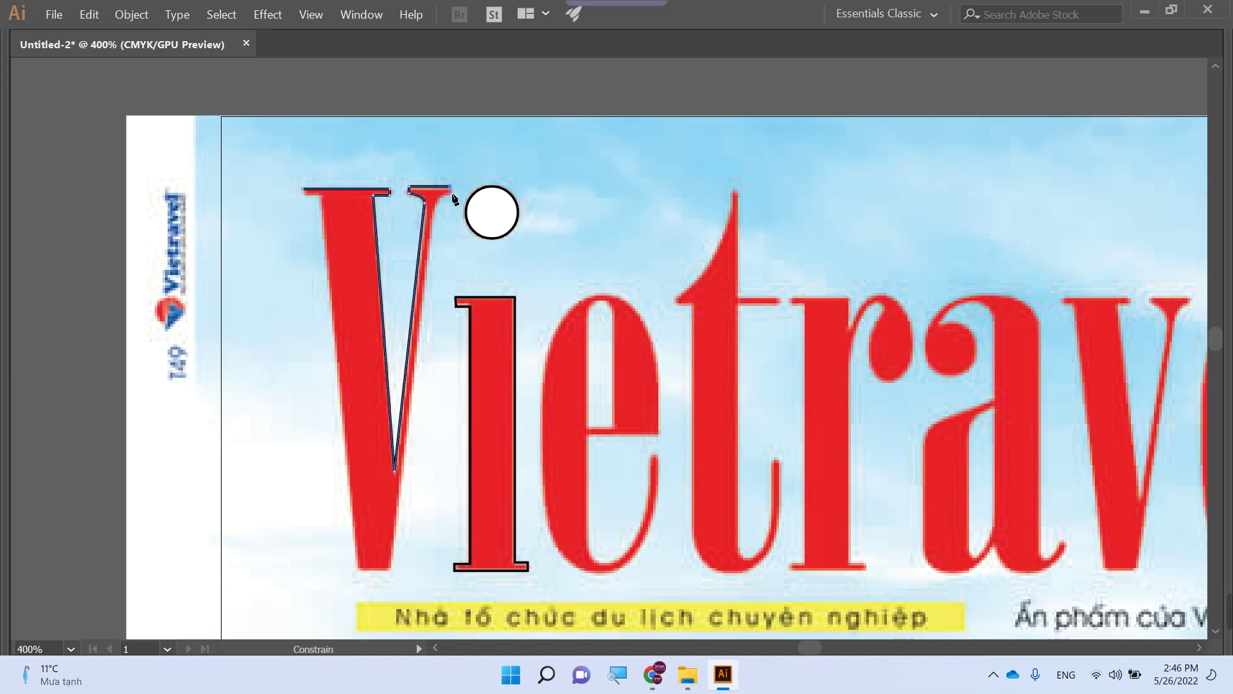
pyautogui.click(451, 189)
pyautogui.click(436, 205)
pyautogui.keyDown('ctrl'); pyautogui.click(435, 210); pyautogui.keyUp('ctrl')
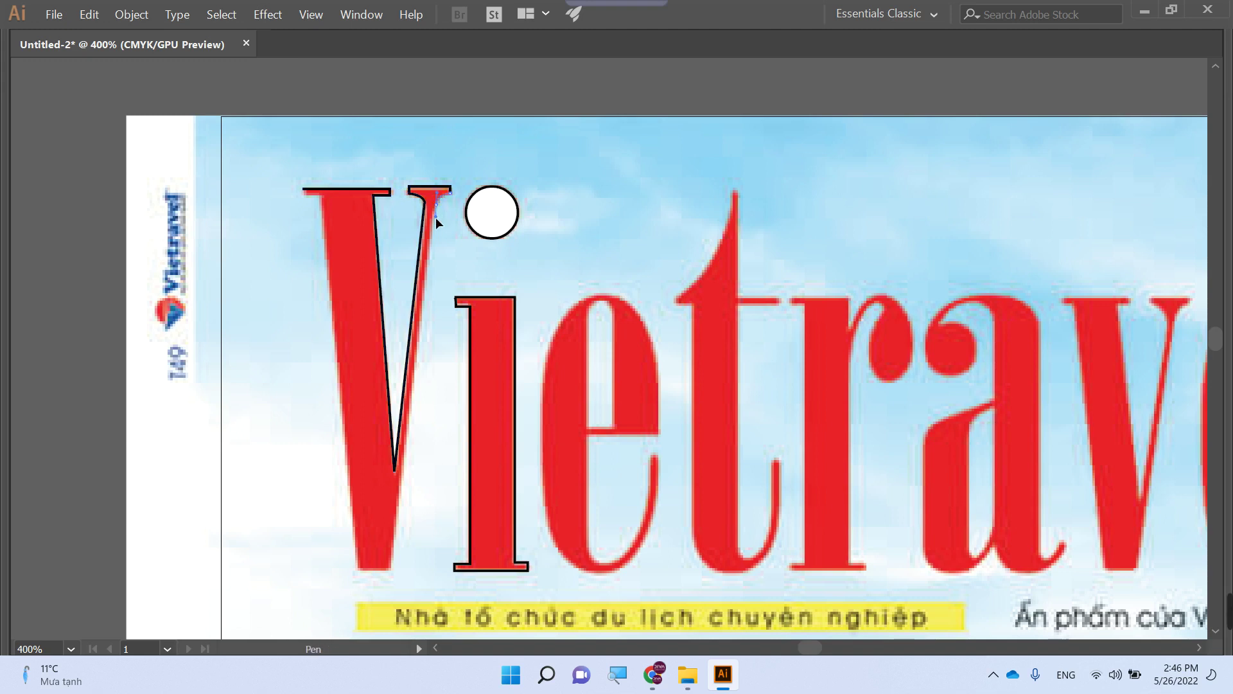
pyautogui.keyDown('ctrl'); pyautogui.click(434, 217); pyautogui.keyUp('ctrl')
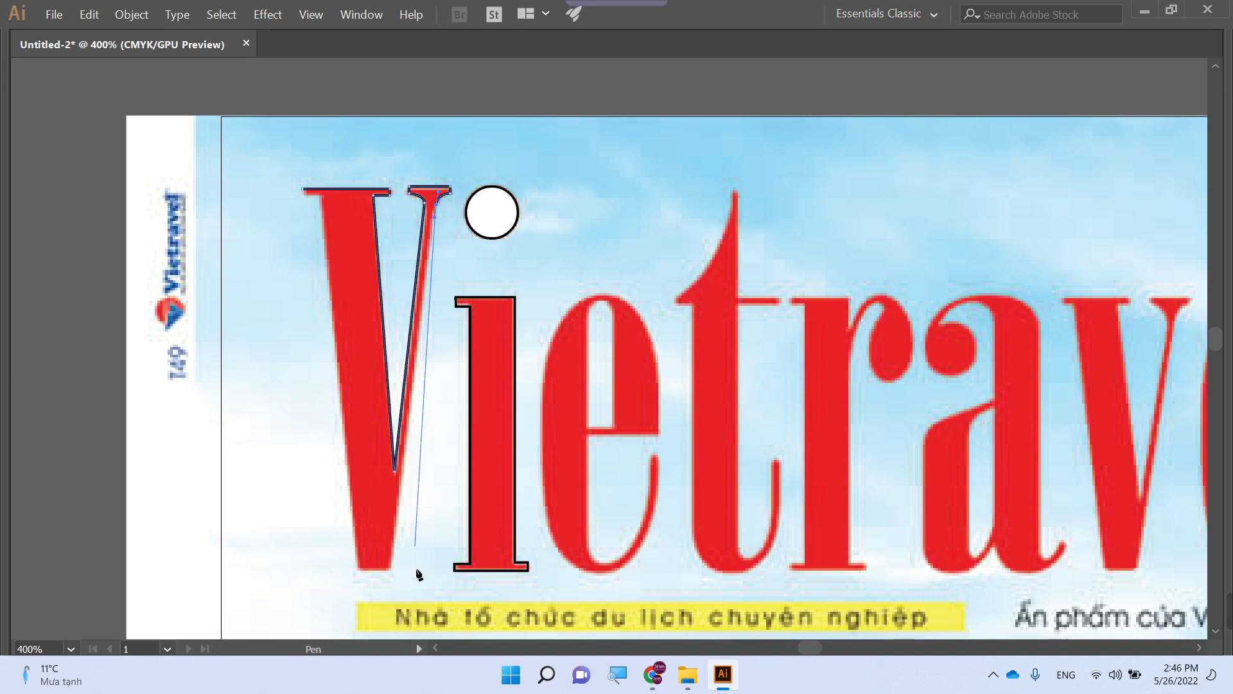
pyautogui.click(390, 570)
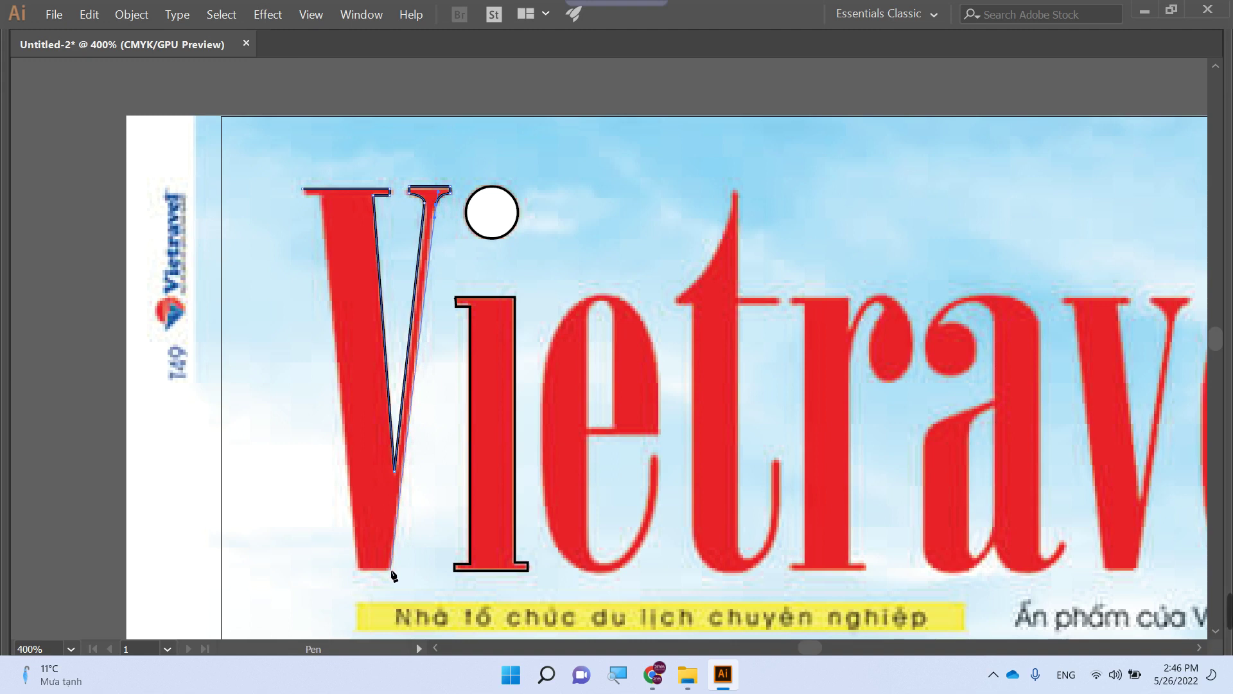
pyautogui.click(357, 571)
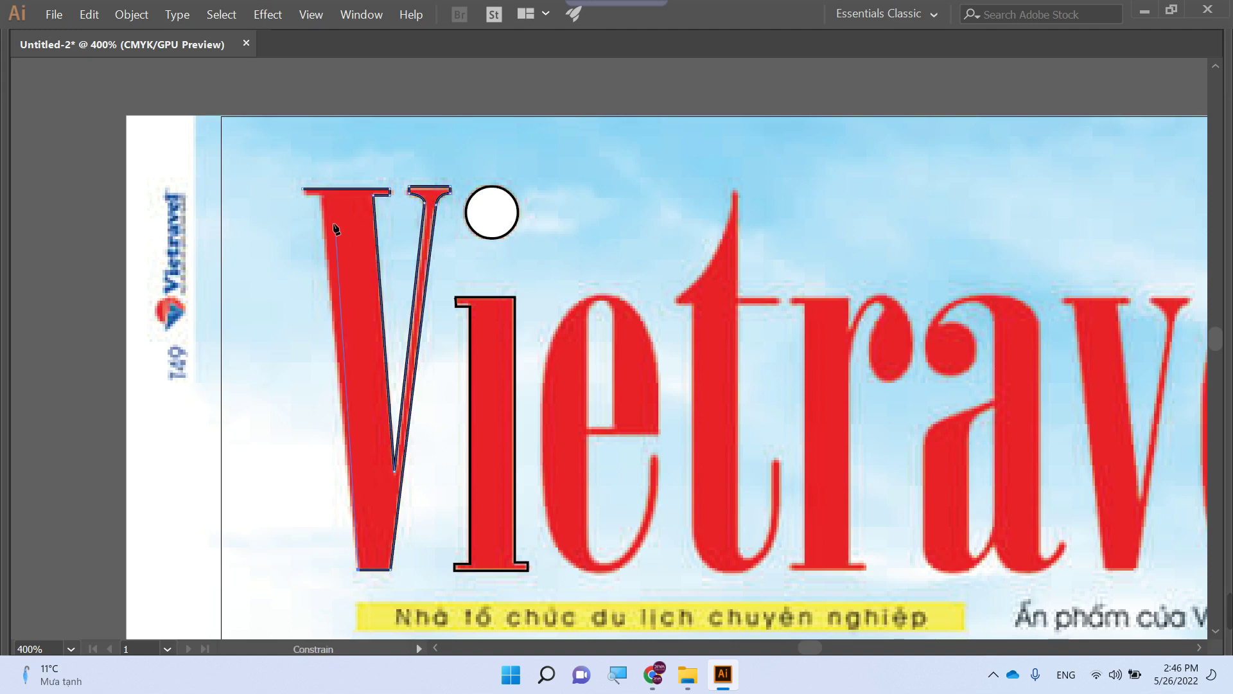
pyautogui.click(321, 199)
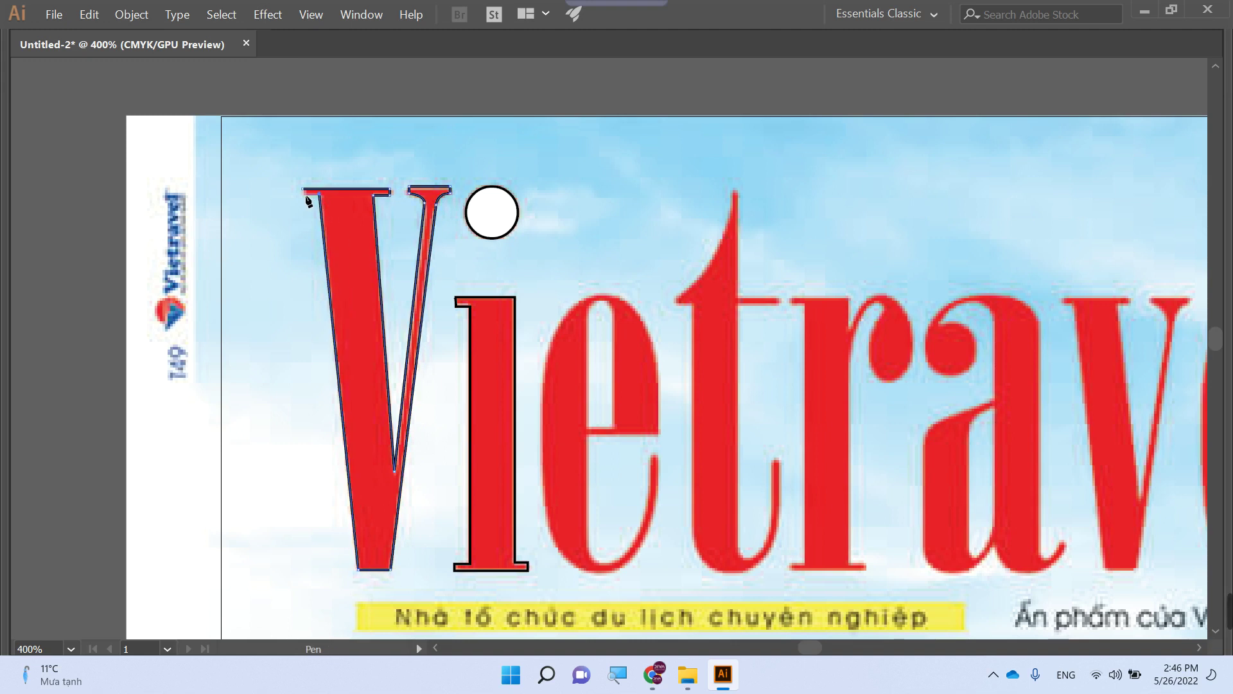
pyautogui.click(303, 192)
# - Trace the t from its tip along its left edge and crossbar to the stem bottom
pyautogui.moveTo(617, 375); pyautogui.dragTo(479, 325)
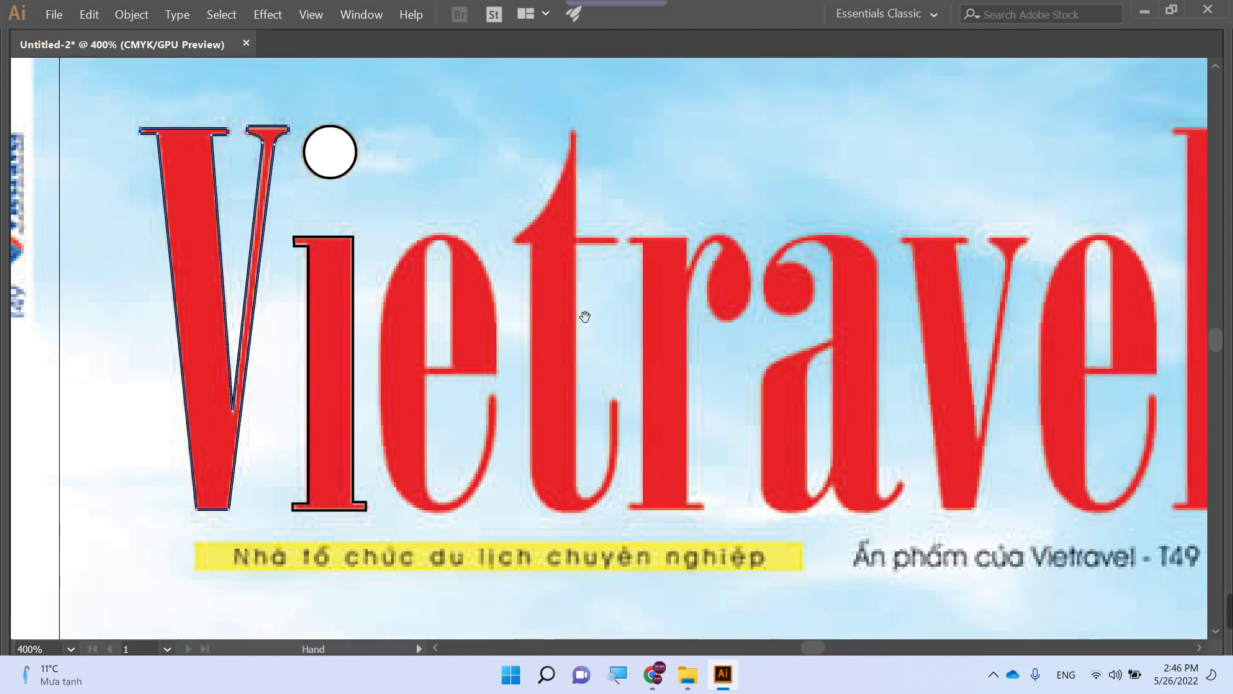
pyautogui.moveTo(580, 319); pyautogui.dragTo(557, 315)
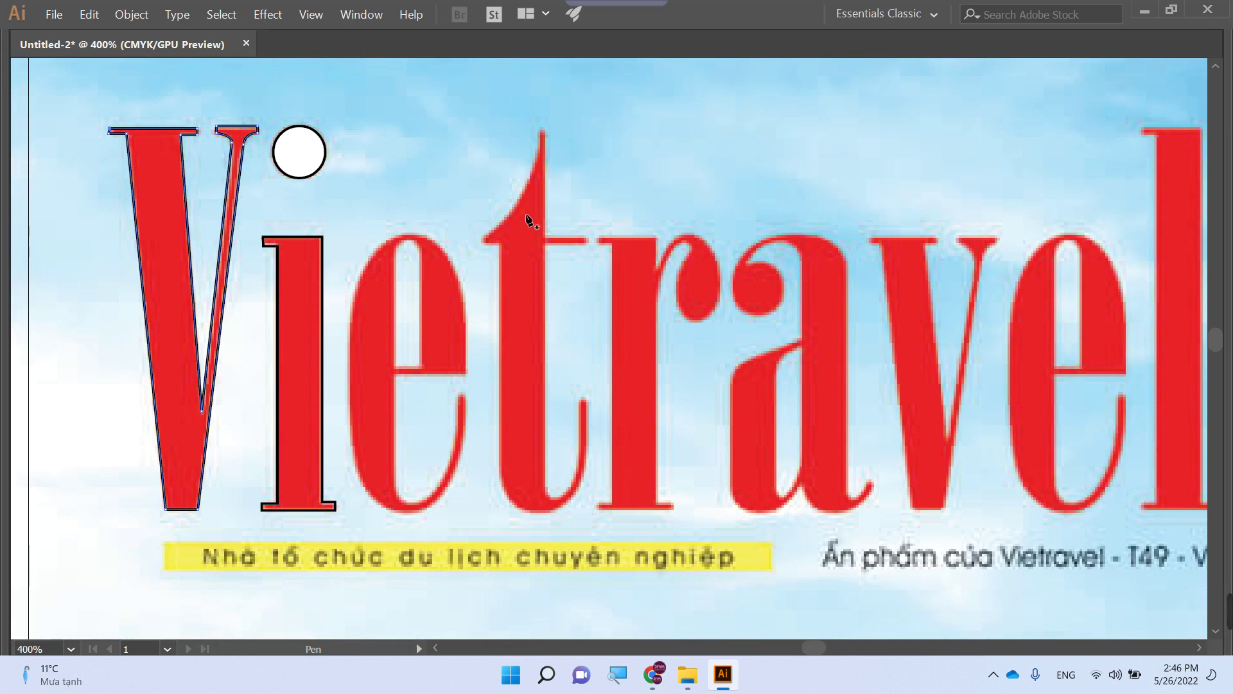
pyautogui.click(540, 129)
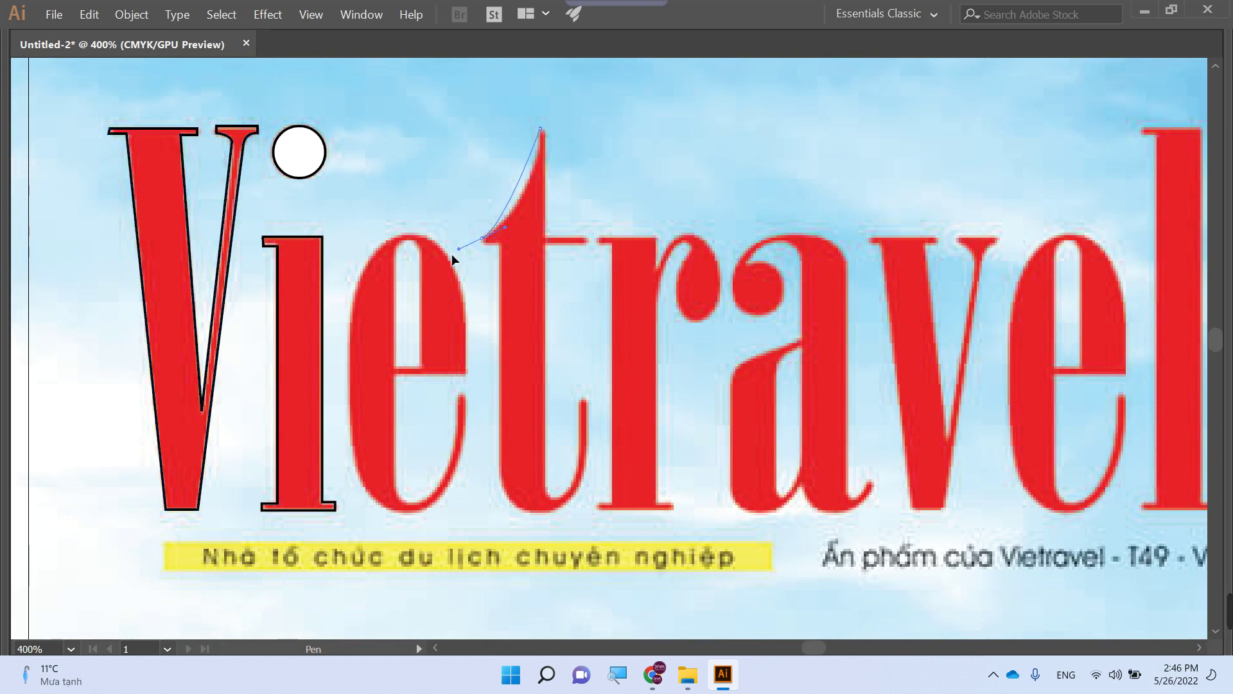
pyautogui.moveTo(452, 255); pyautogui.dragTo(423, 283)
pyautogui.click(483, 240)
pyautogui.hotkey('ctrl', 'shift', 'a')
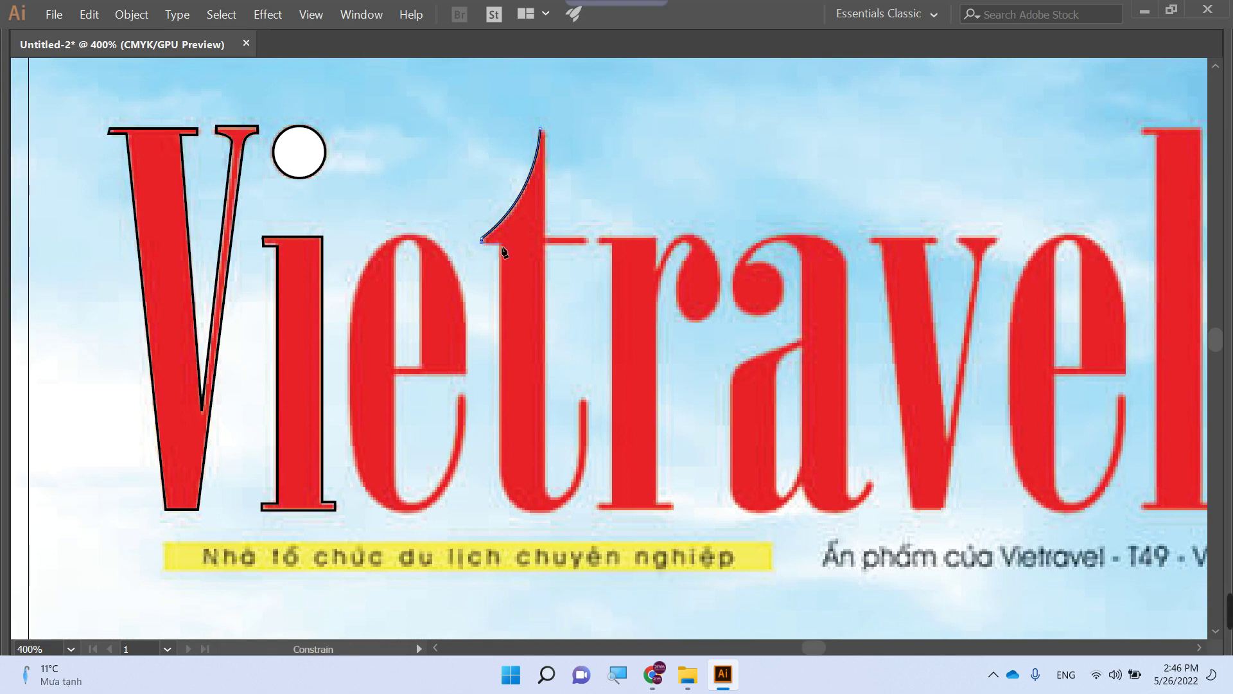
pyautogui.click(499, 243)
pyautogui.click(499, 473)
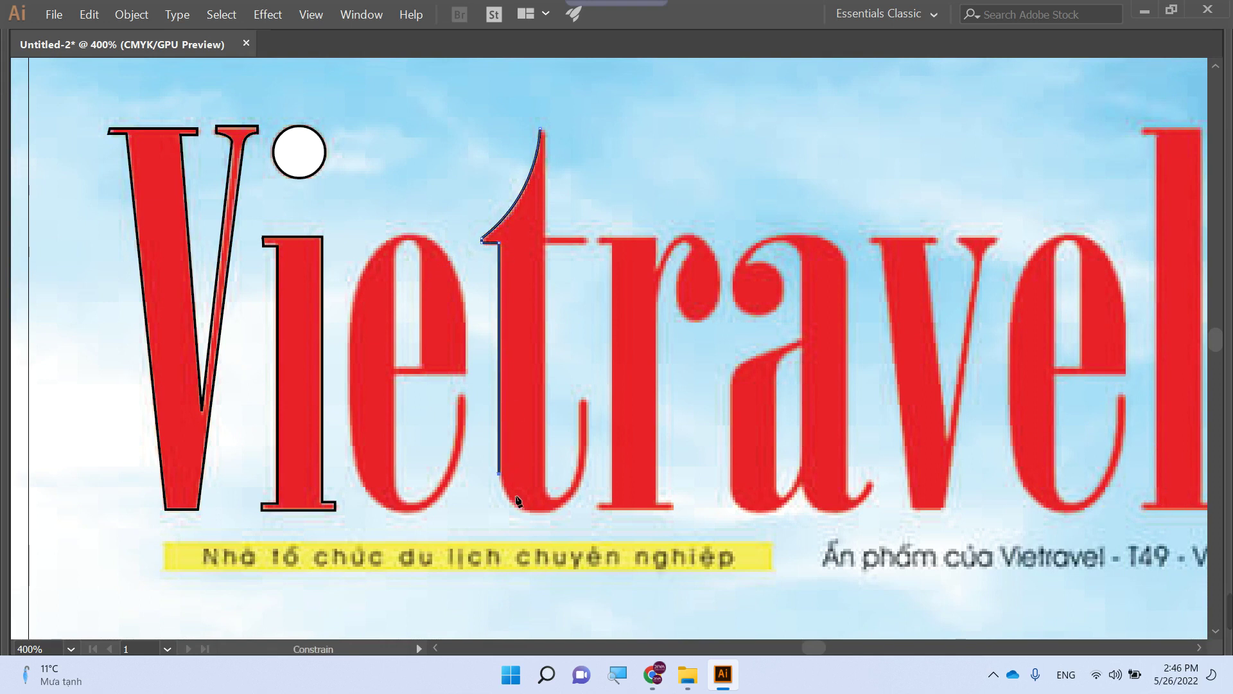
# - Curve around the t's hook with curved anchors and close the t outline
pyautogui.moveTo(535, 511)
pyautogui.mouseDown()
pyautogui.moveTo(583, 526)
pyautogui.moveTo(571, 509)
pyautogui.moveTo(554, 511)
pyautogui.mouseUp()
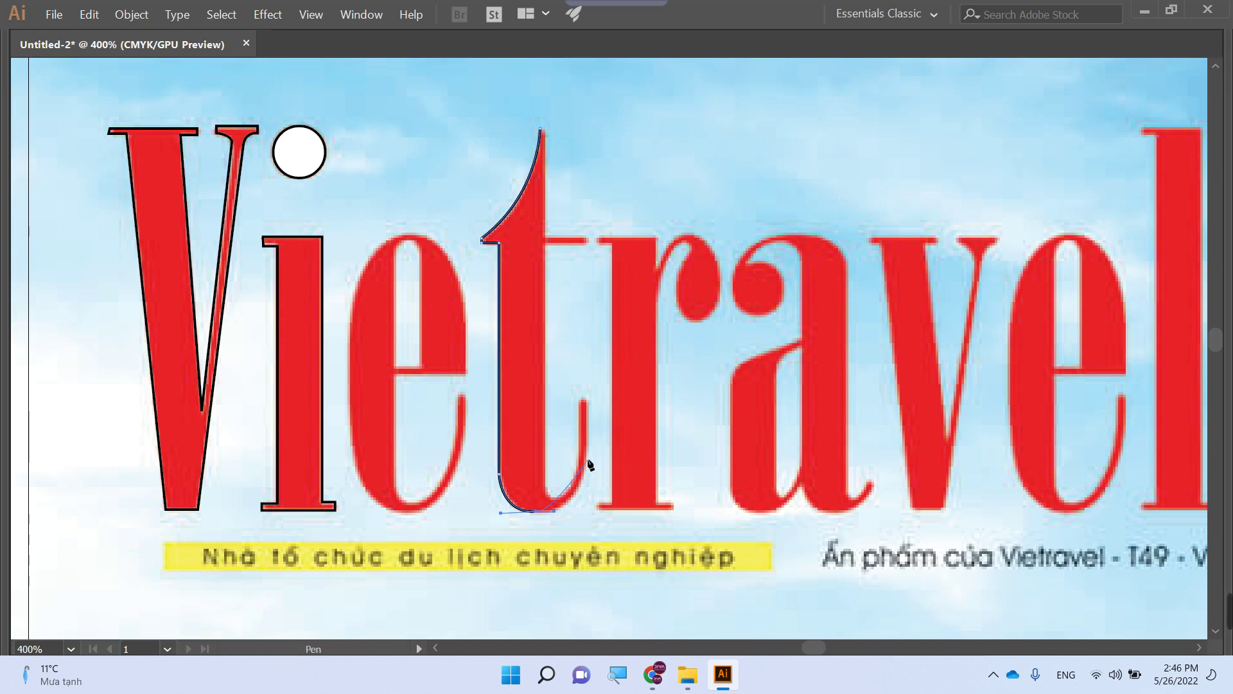
pyautogui.moveTo(587, 458); pyautogui.dragTo(587, 418)
pyautogui.keyDown('shift'); pyautogui.click(583, 400); pyautogui.keyUp('shift')
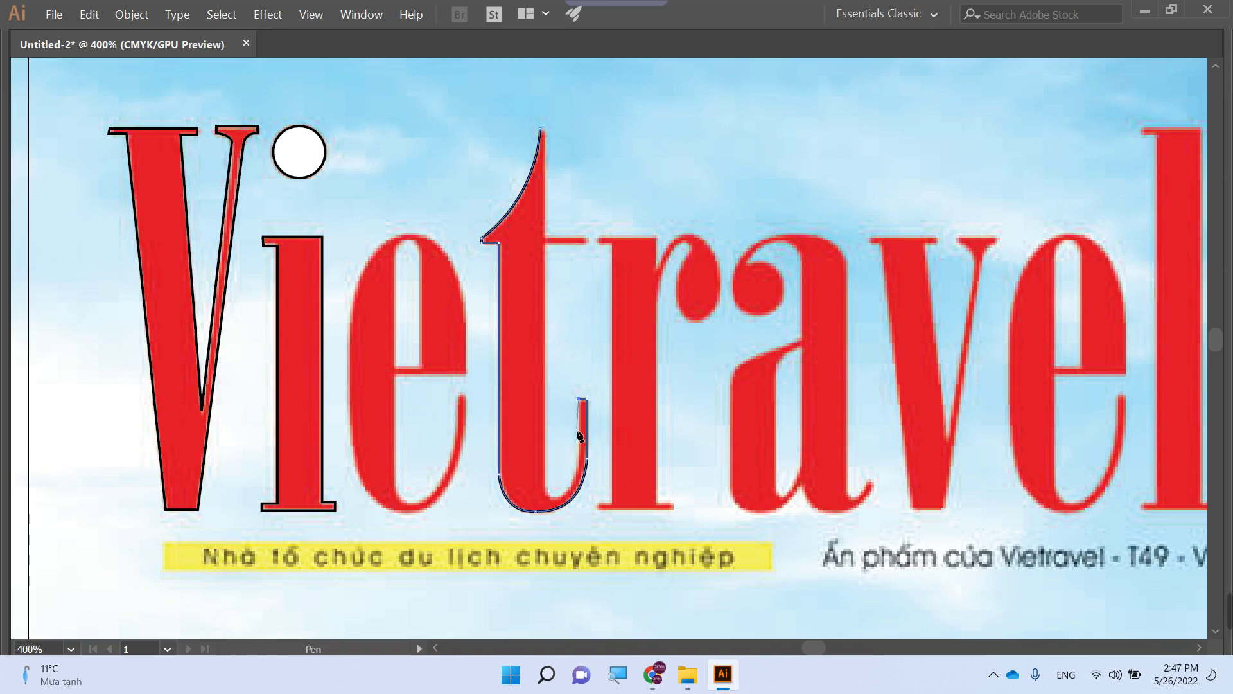
pyautogui.click(580, 461)
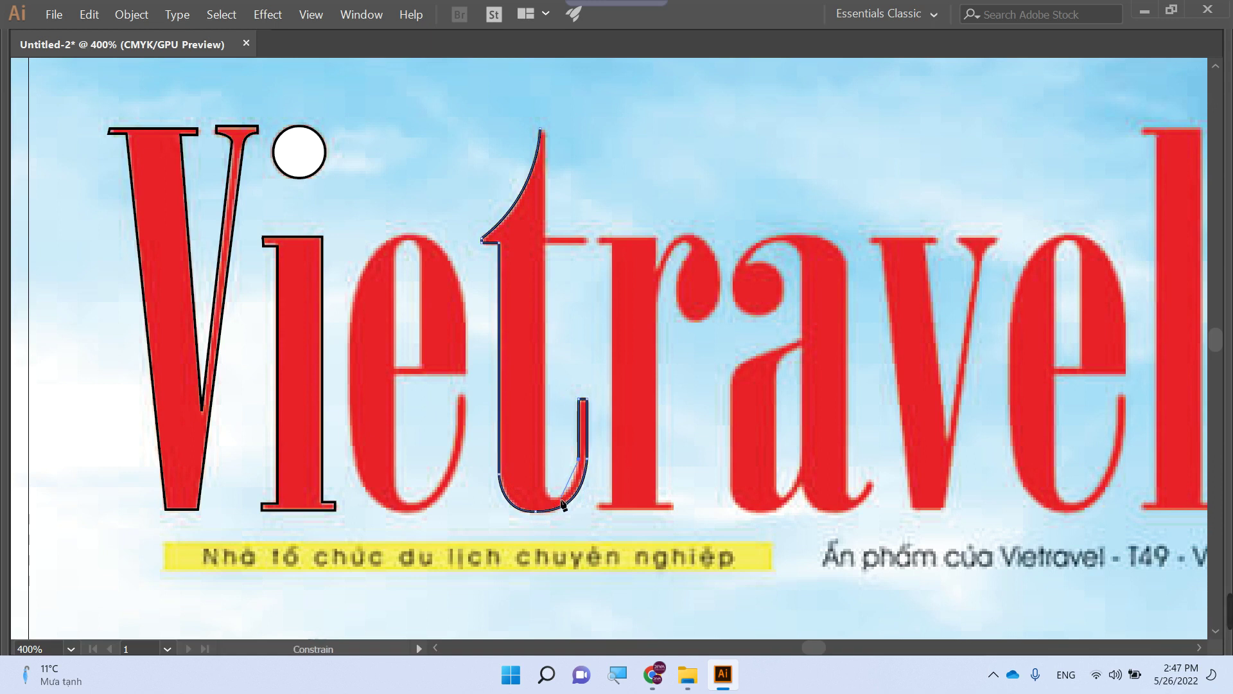
pyautogui.moveTo(551, 496); pyautogui.dragTo(518, 501)
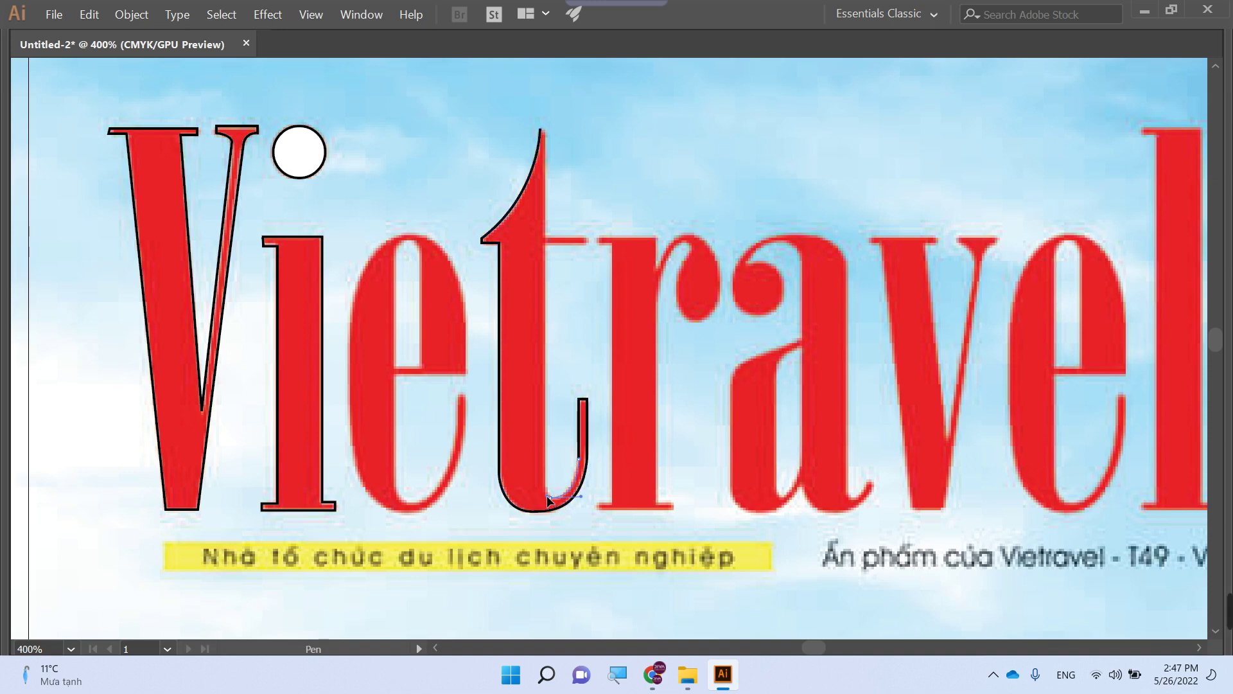
pyautogui.click(549, 500)
pyautogui.click(548, 494)
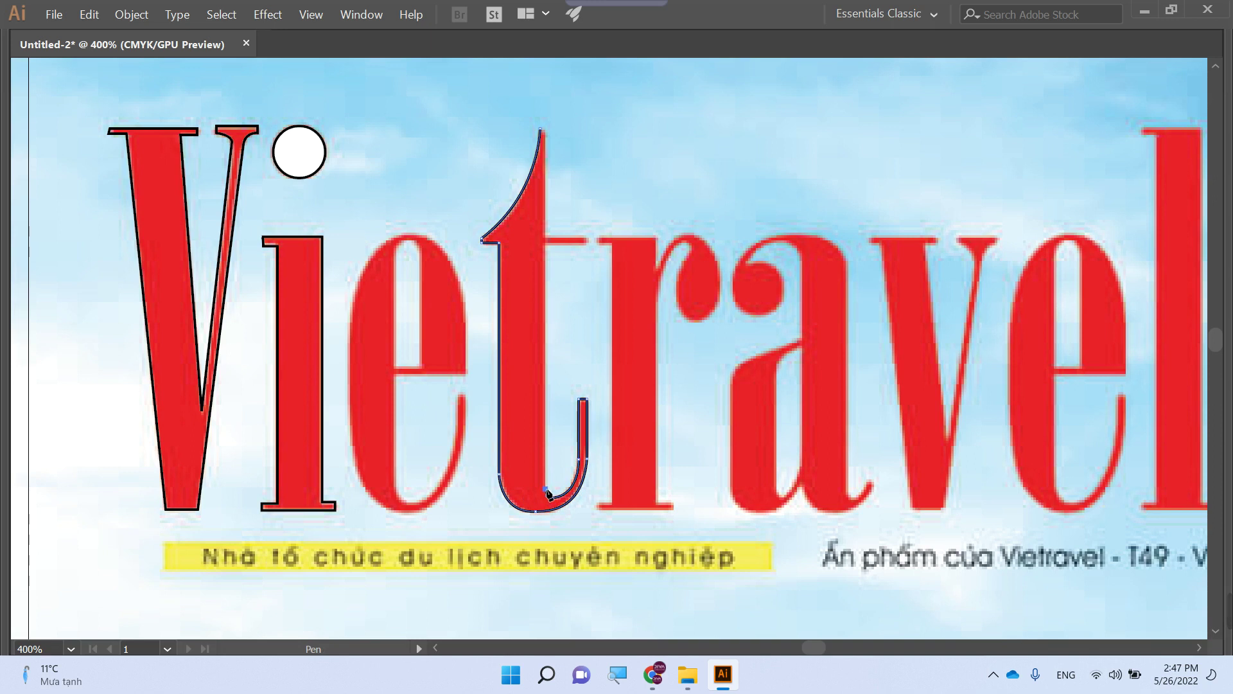
pyautogui.moveTo(889, 613)
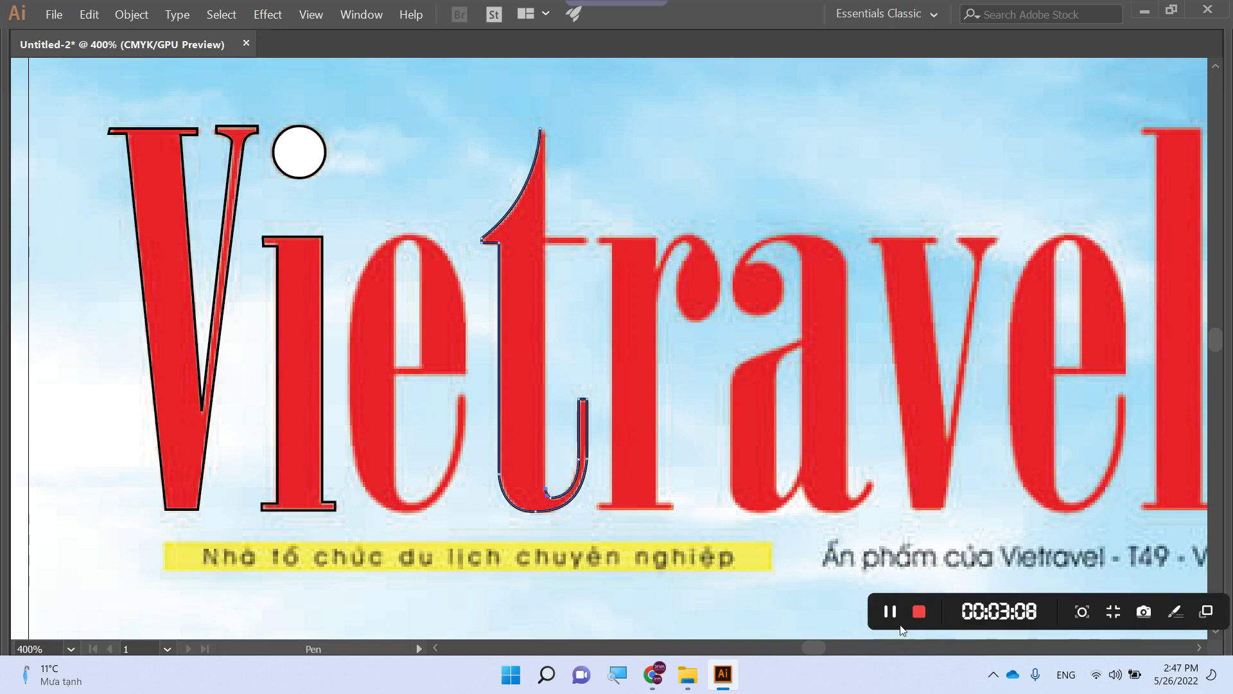
pyautogui.click(891, 613)
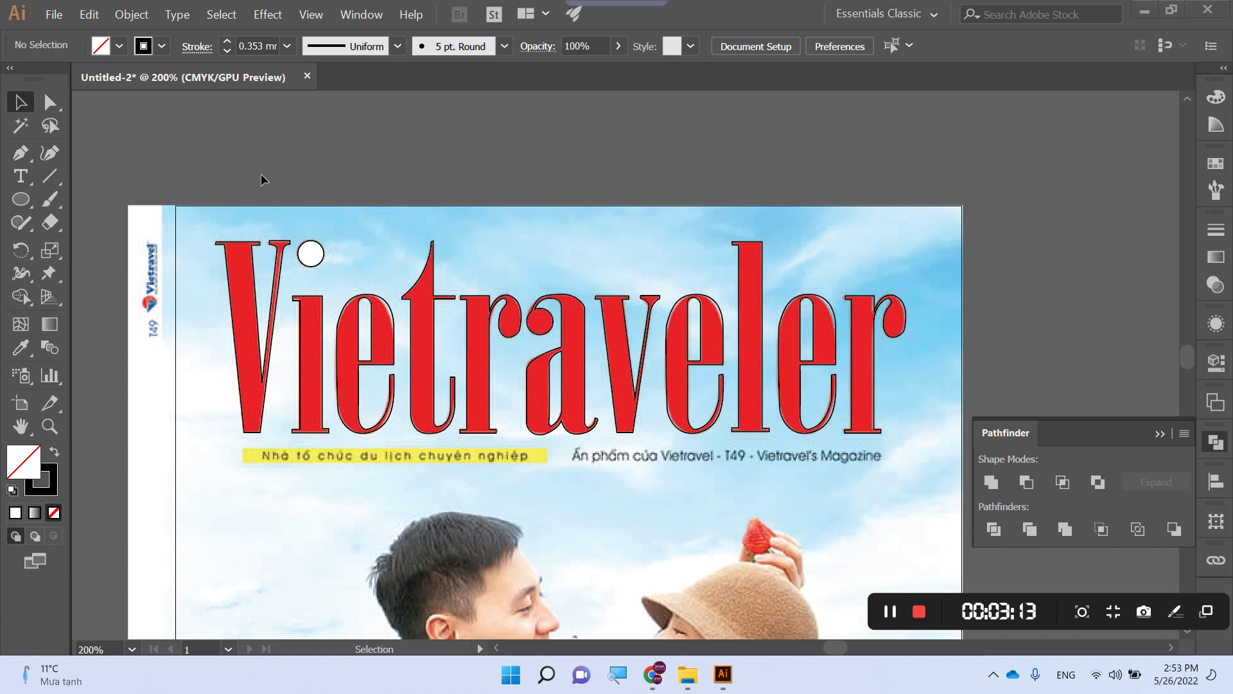
# - Group all traced Vietraveler letters and give them a white fill with no stroke
pyautogui.click(722, 365)
pyautogui.click(201, 151)
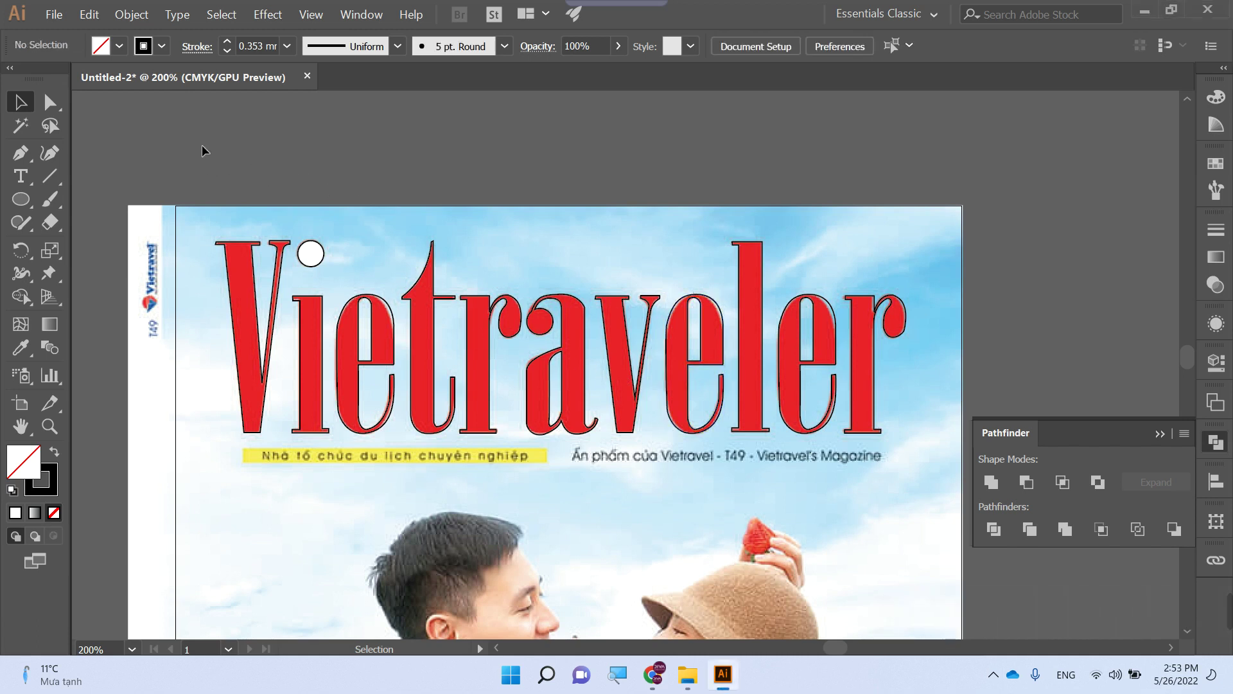
pyautogui.moveTo(176, 152); pyautogui.dragTo(923, 454)
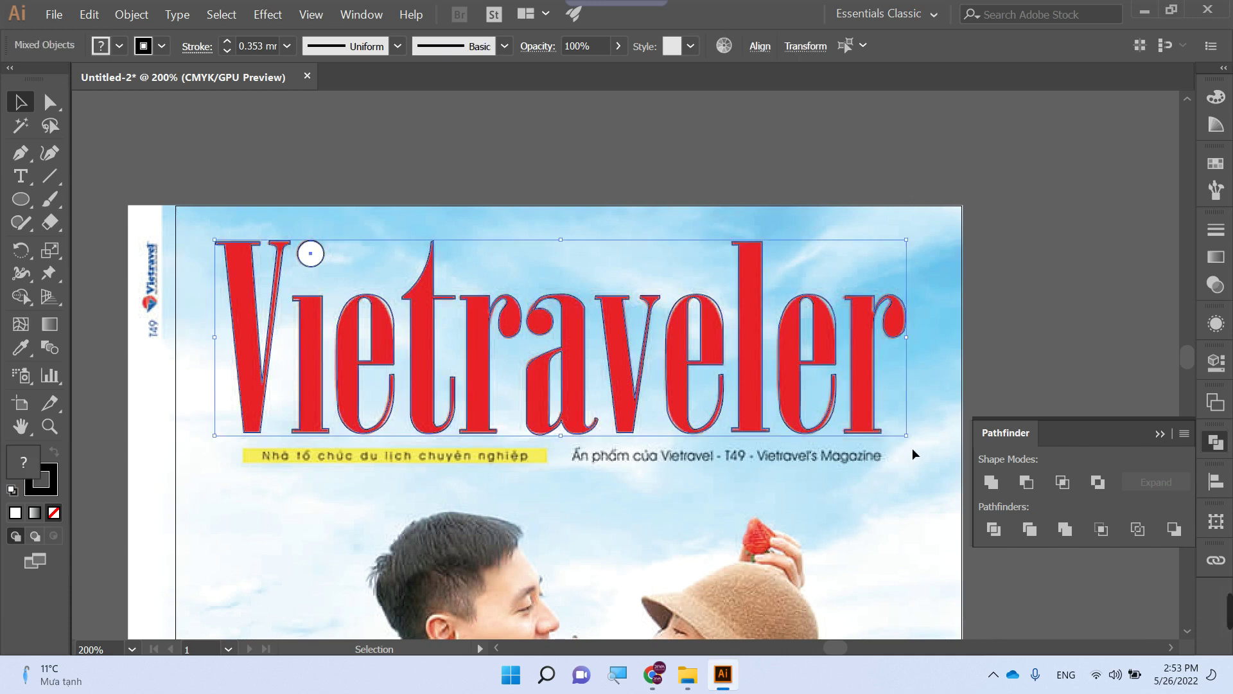
pyautogui.hotkey('ctrl', 'g')
pyautogui.click(1215, 97)
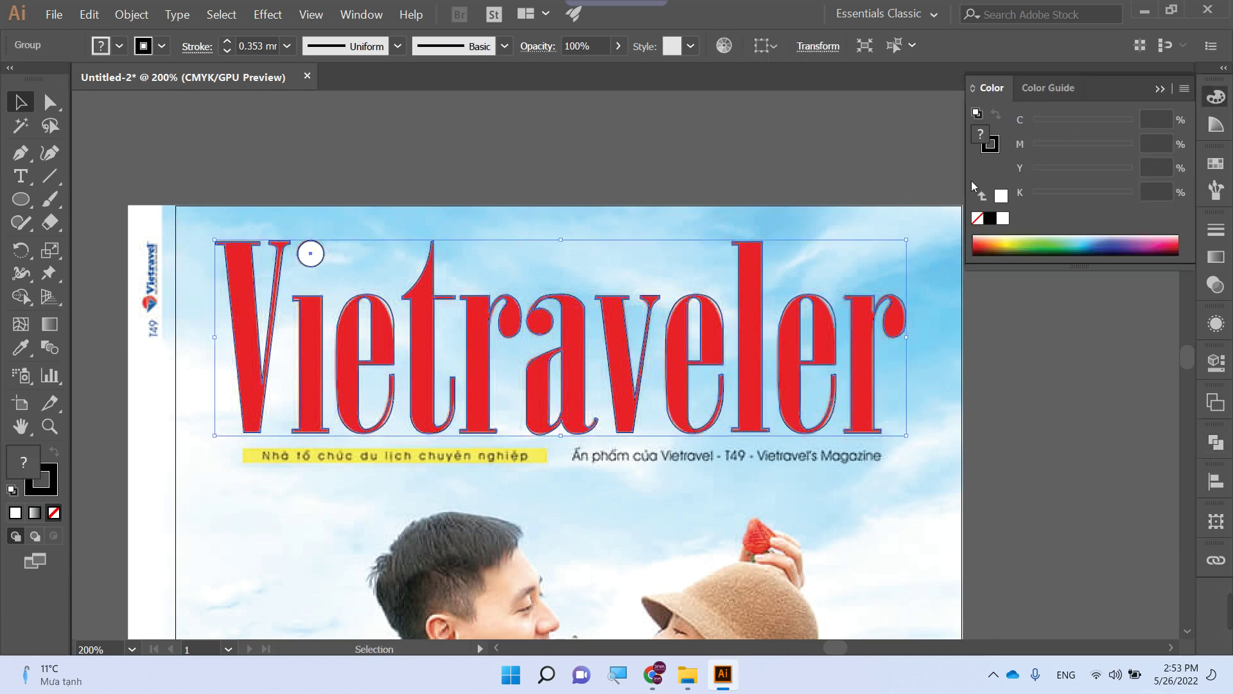
pyautogui.click(1001, 196)
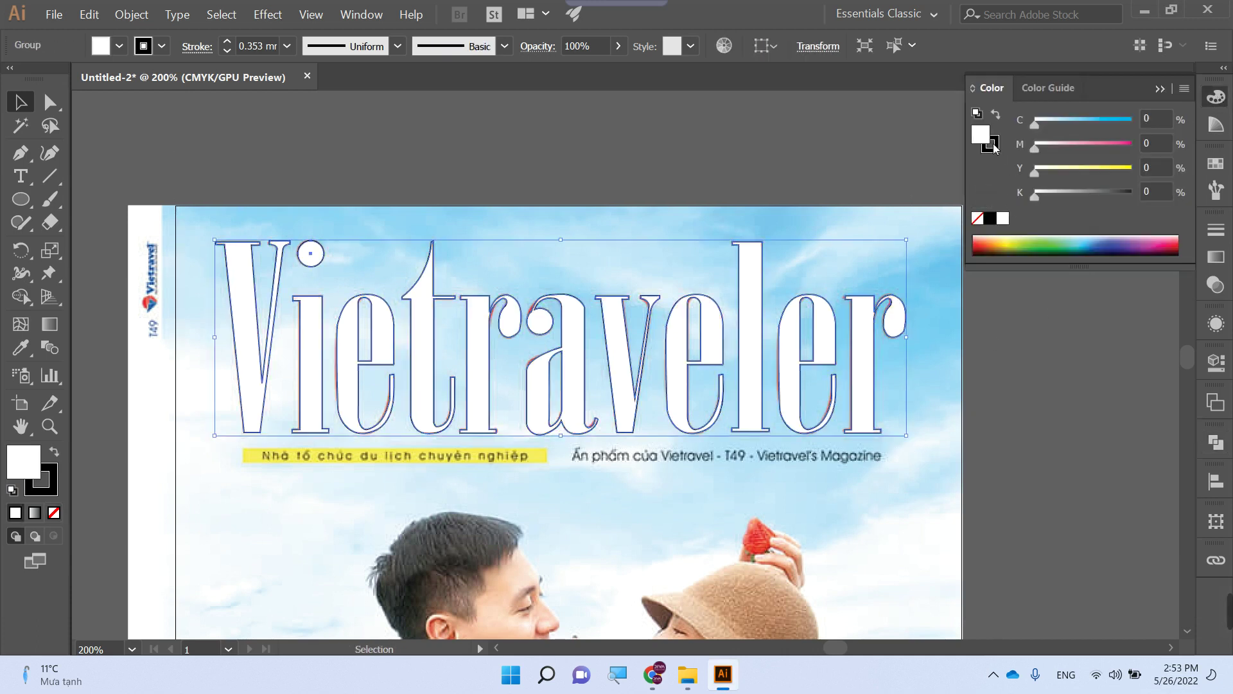
pyautogui.click(980, 219)
pyautogui.click(774, 145)
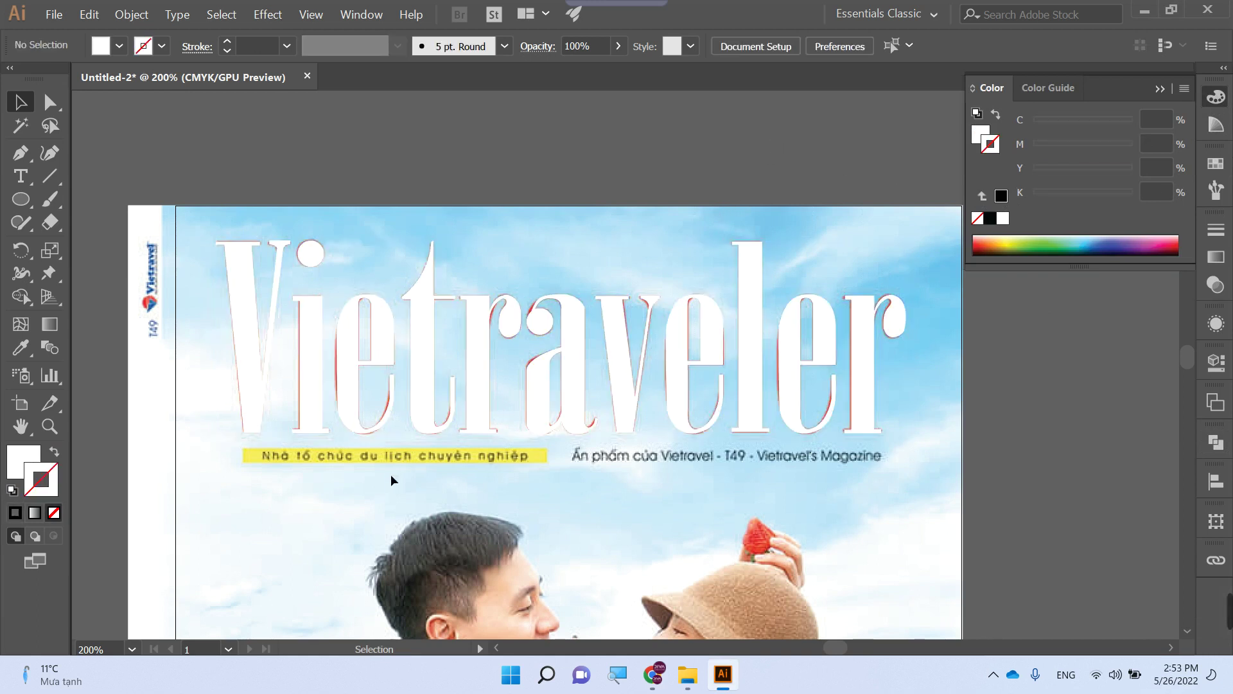
# - Type 'Nhà tổ chức du lịch chuyên nghiệp', move it onto the yellow bar, and copy it rightward
pyautogui.press('t')
pyautogui.click(290, 525)
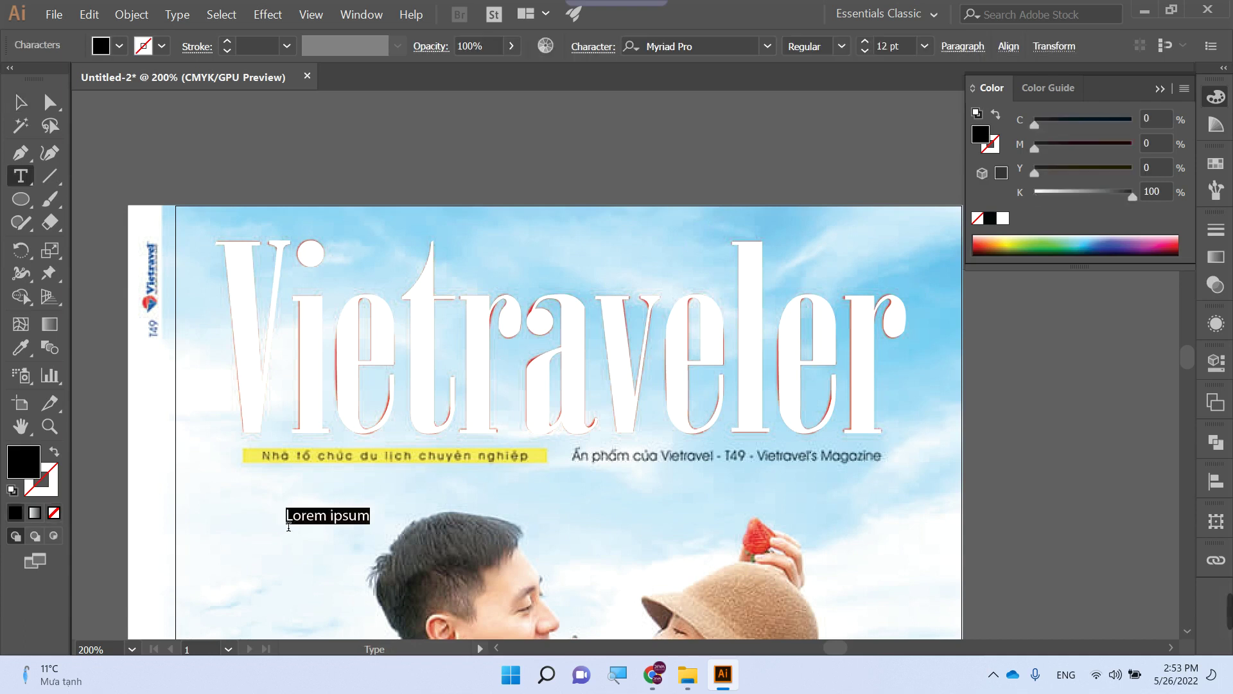
pyautogui.write('Nhà t')
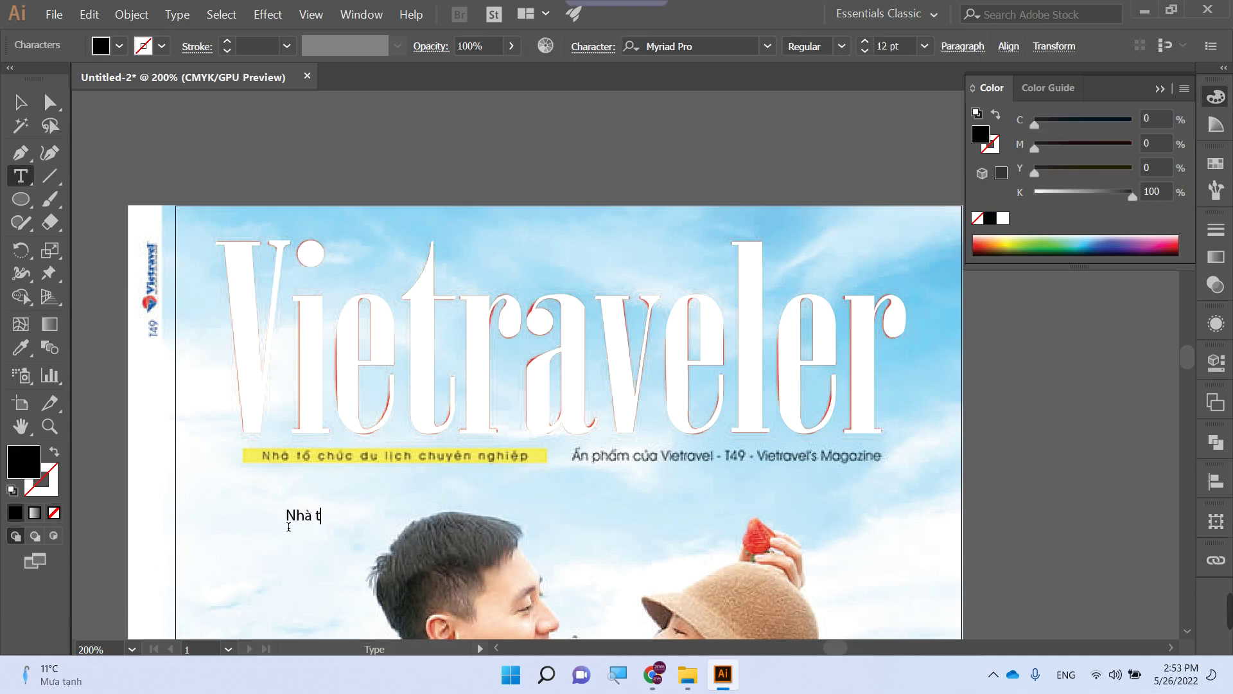
pyautogui.write('ổ chức du lich chuyên nghiề')
pyautogui.write('p')
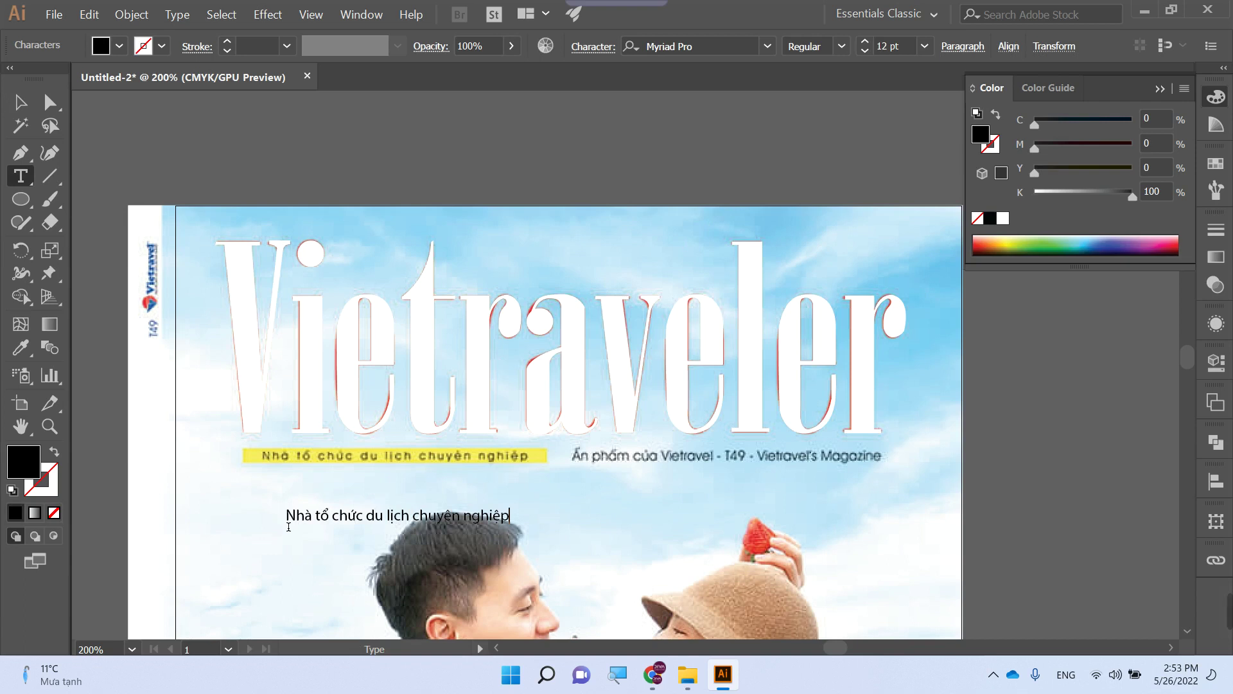
pyautogui.press('Escape')
pyautogui.moveTo(340, 521); pyautogui.dragTo(299, 458)
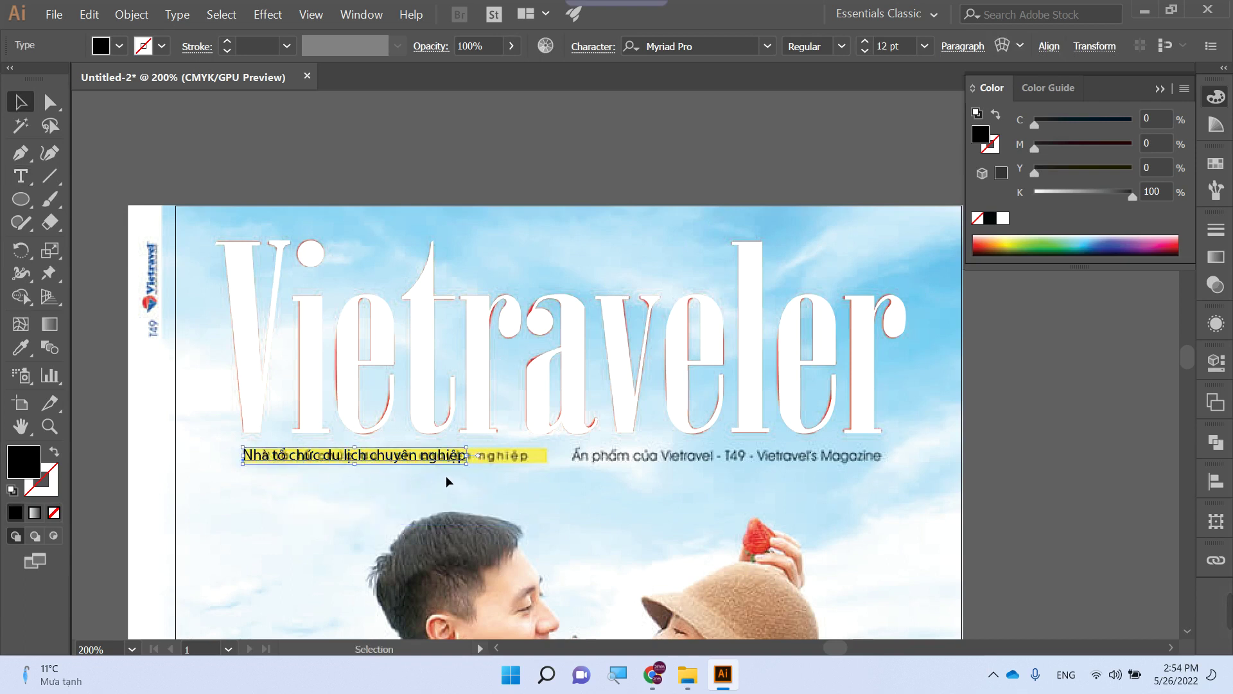
pyautogui.moveTo(421, 460); pyautogui.dragTo(650, 514)
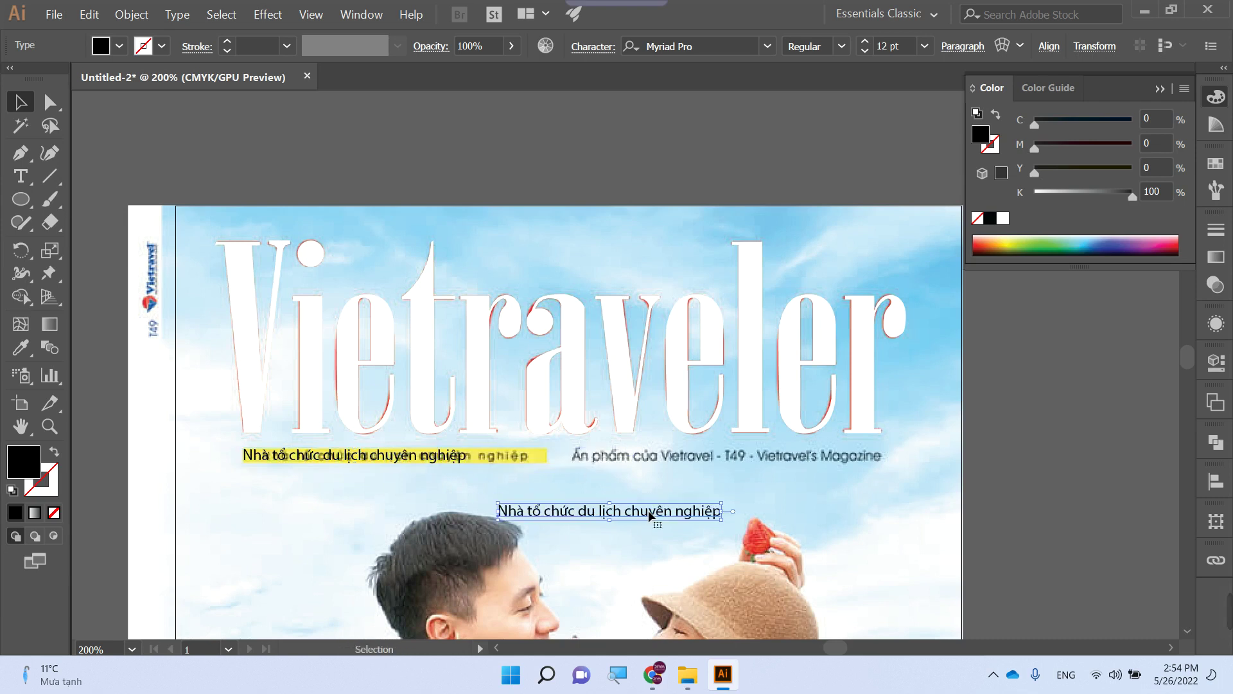
# - Retype the copied text as 'Ấn phẩm của Vietravel - T50 - Vietravels Magazine'
pyautogui.tripleClick(650, 515)
pyautogui.write('Ann')
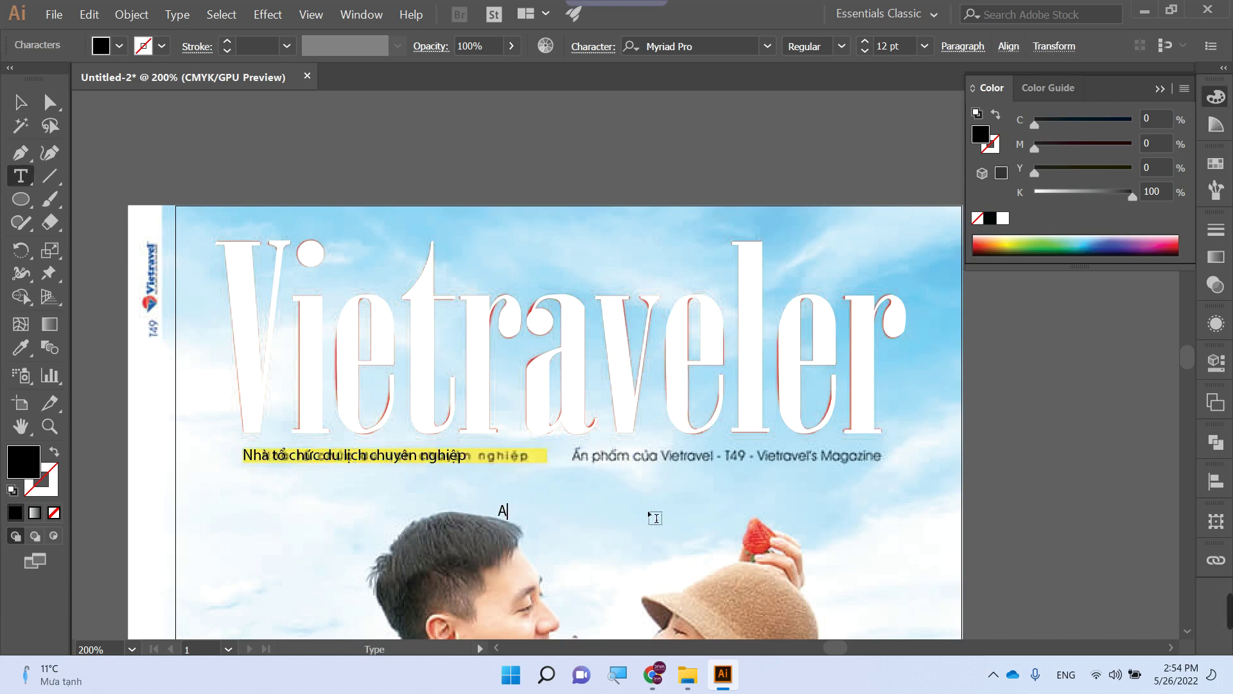
pyautogui.press('BackSpace')
pyautogui.press('BackSpace')
pyautogui.write('nh')
pyautogui.press('BackSpace')
pyautogui.press('BackSpace')
pyautogui.press('BackSpace')
pyautogui.write('Â')
pyautogui.write('n phẩm của ')
pyautogui.write('Vie')
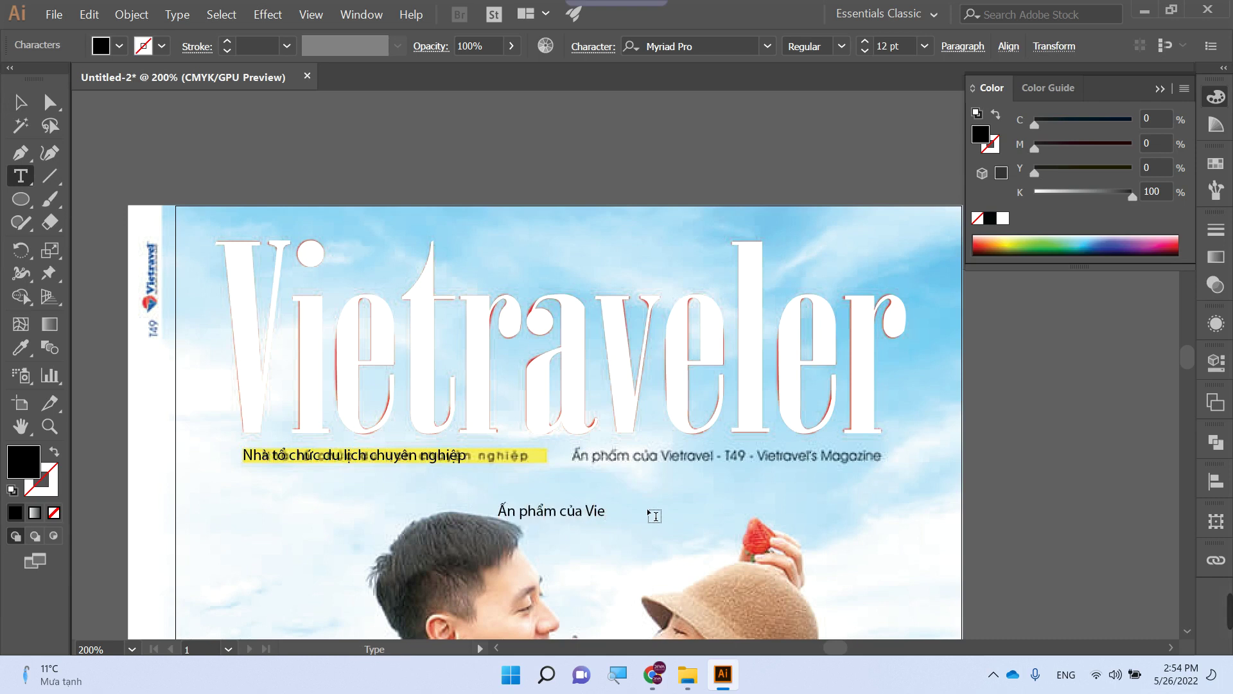
pyautogui.write('travel - T50 - Viet')
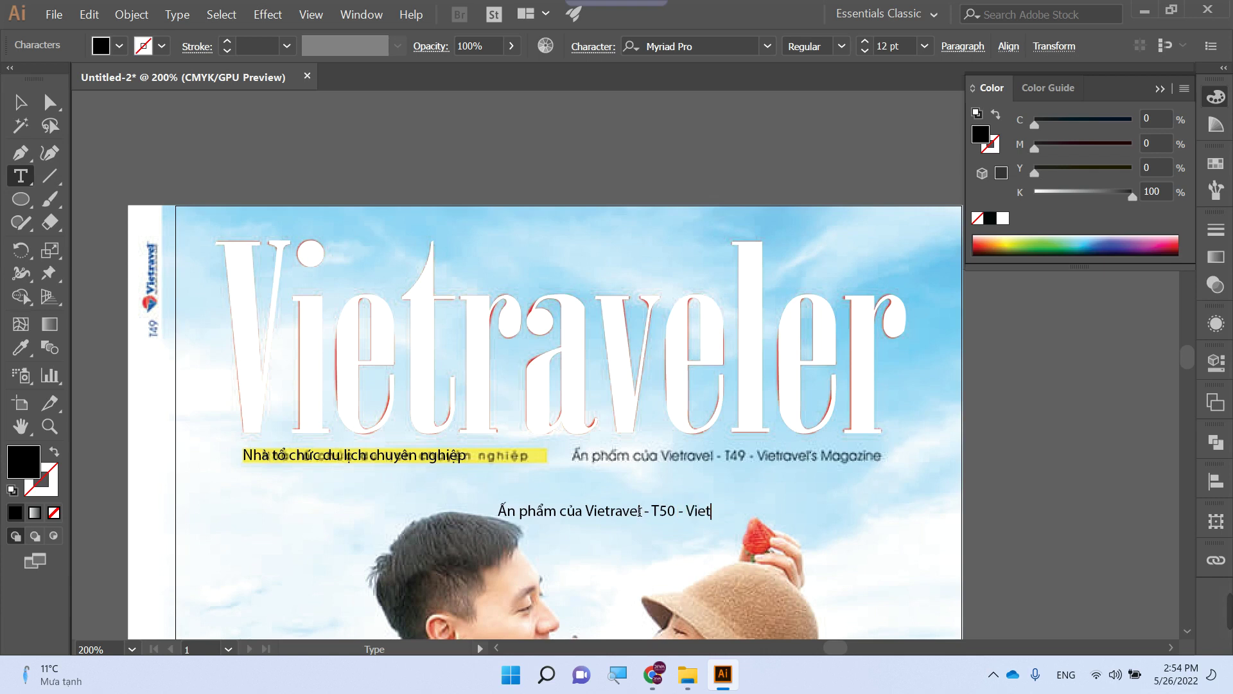
pyautogui.write('ravels Magazi')
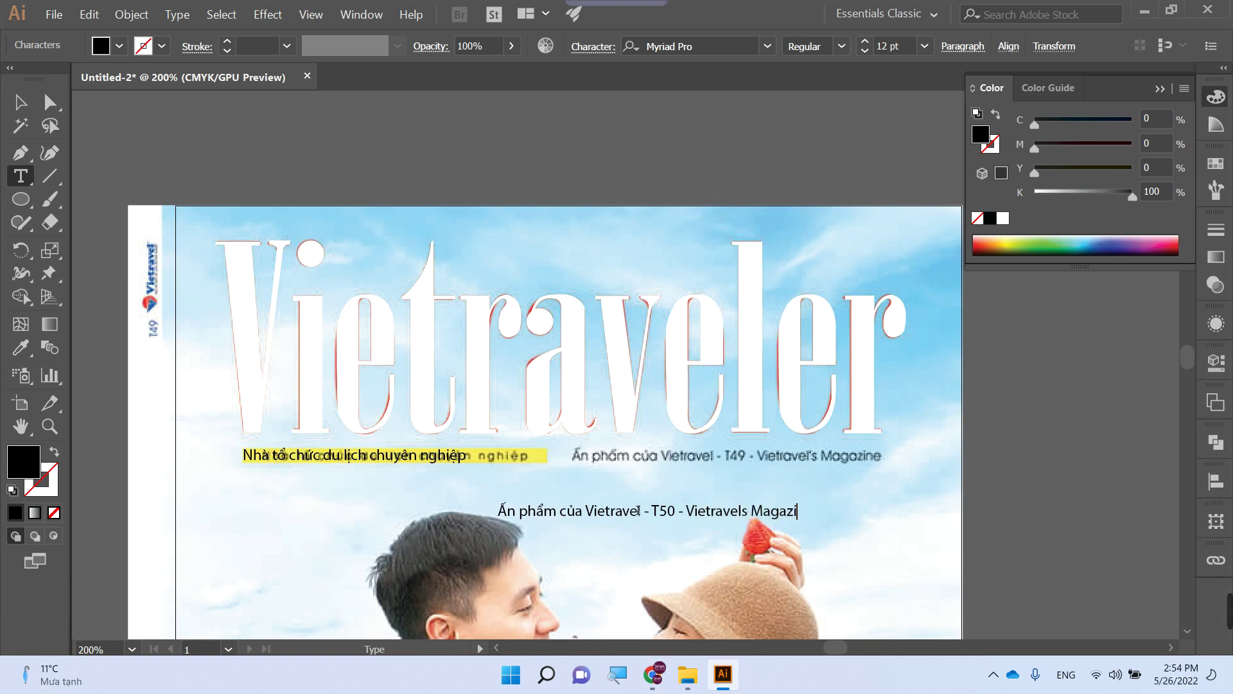
pyautogui.write('ne')
pyautogui.press('Escape')
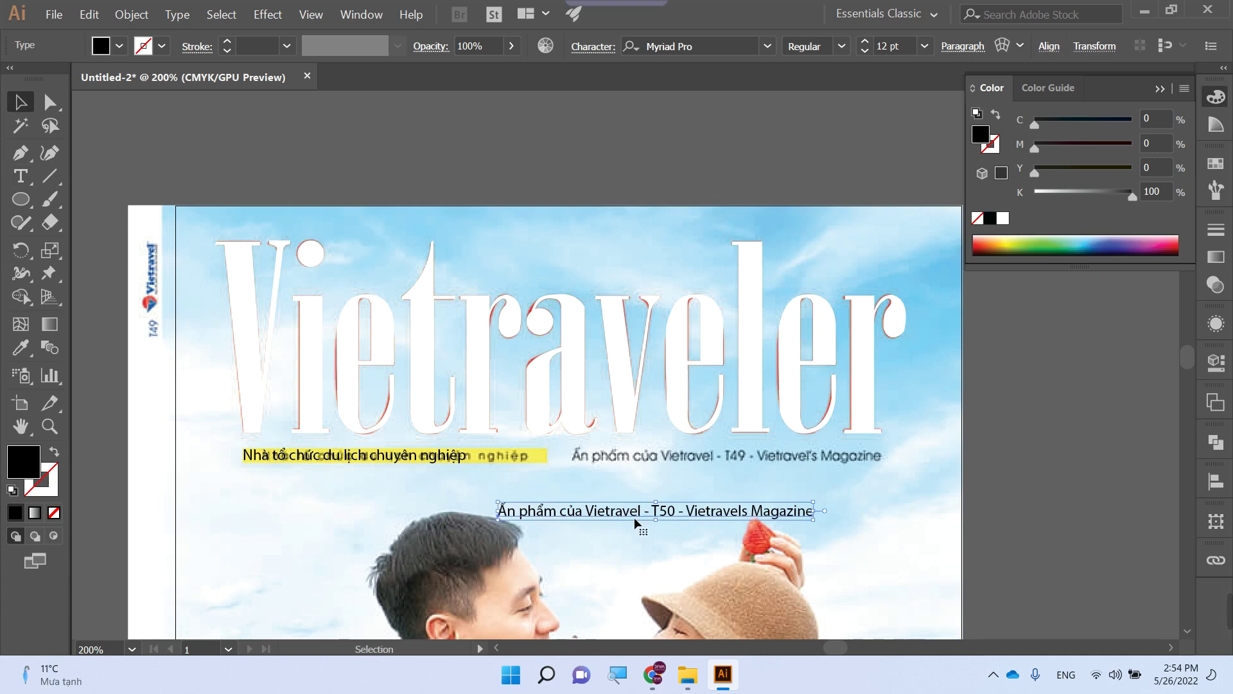
# - Move the T50 line over the old T49 subtitle and zoom out to the cover
pyautogui.moveTo(638, 520); pyautogui.dragTo(710, 468)
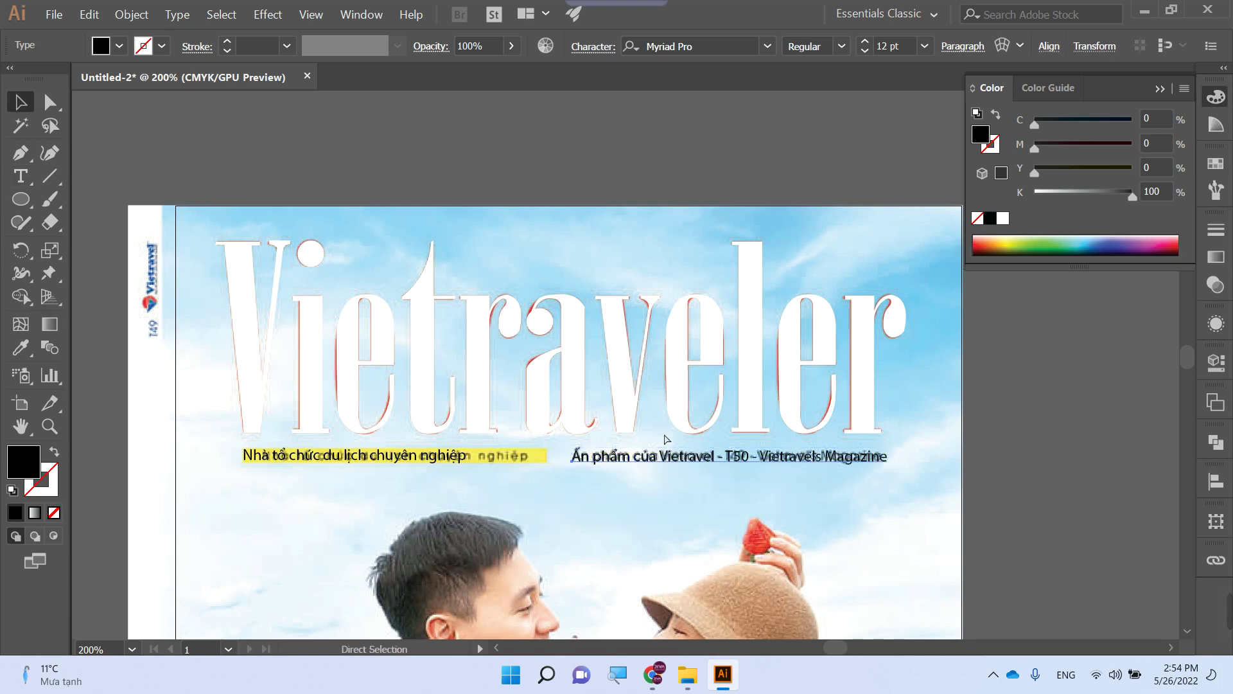
pyautogui.hotkey('ctrl', '-')
pyautogui.scroll(-2, 495, 276)
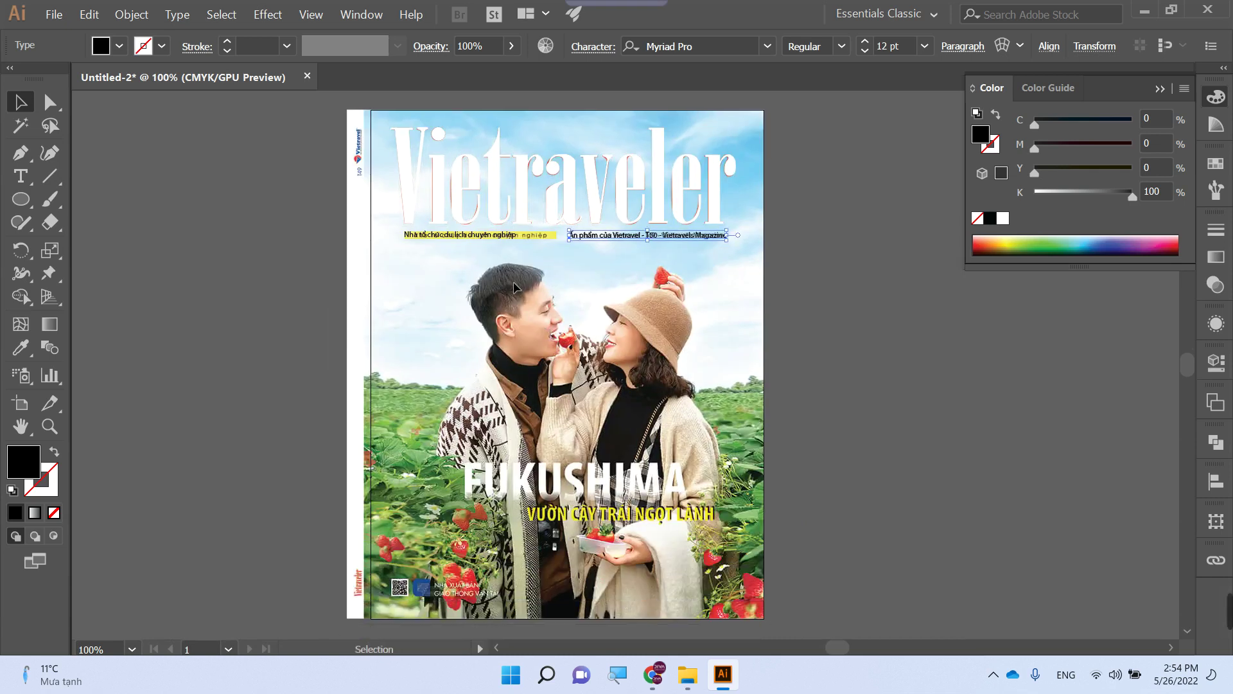
# - Group the Vietraveler title with both taglines and save it as 'Logo' in Tap chi Du lich
pyautogui.moveTo(294, 121); pyautogui.dragTo(804, 262)
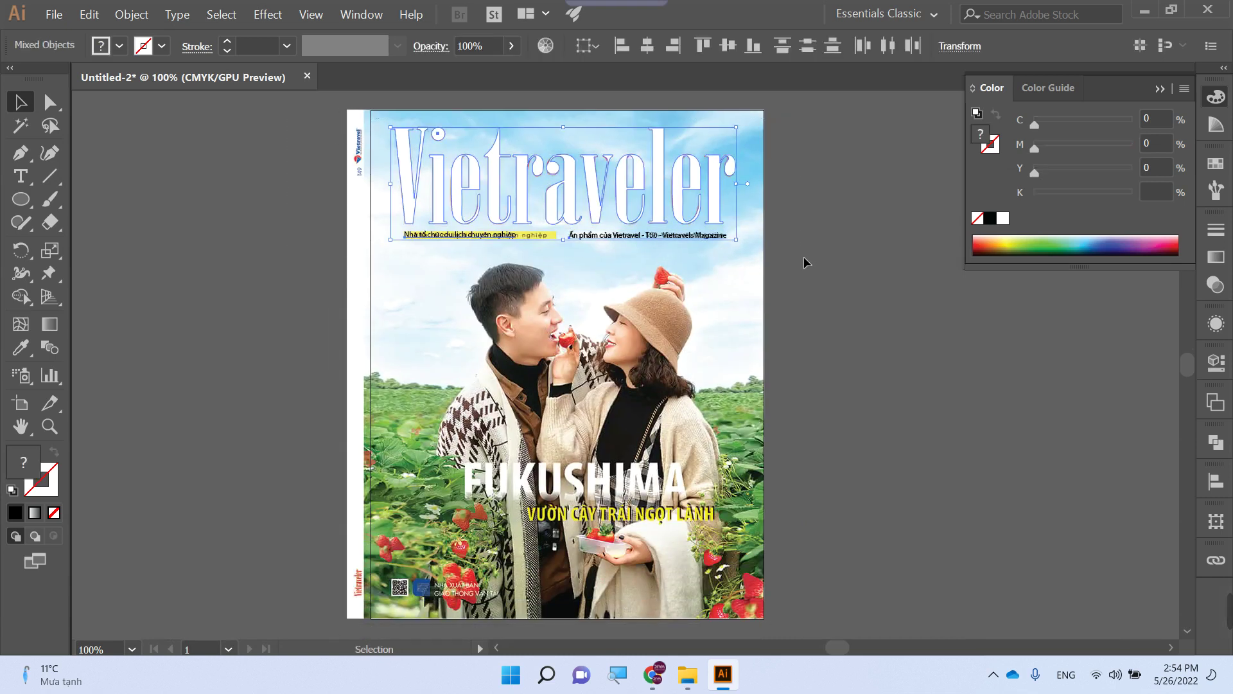
pyautogui.hotkey('ctrl', 'g')
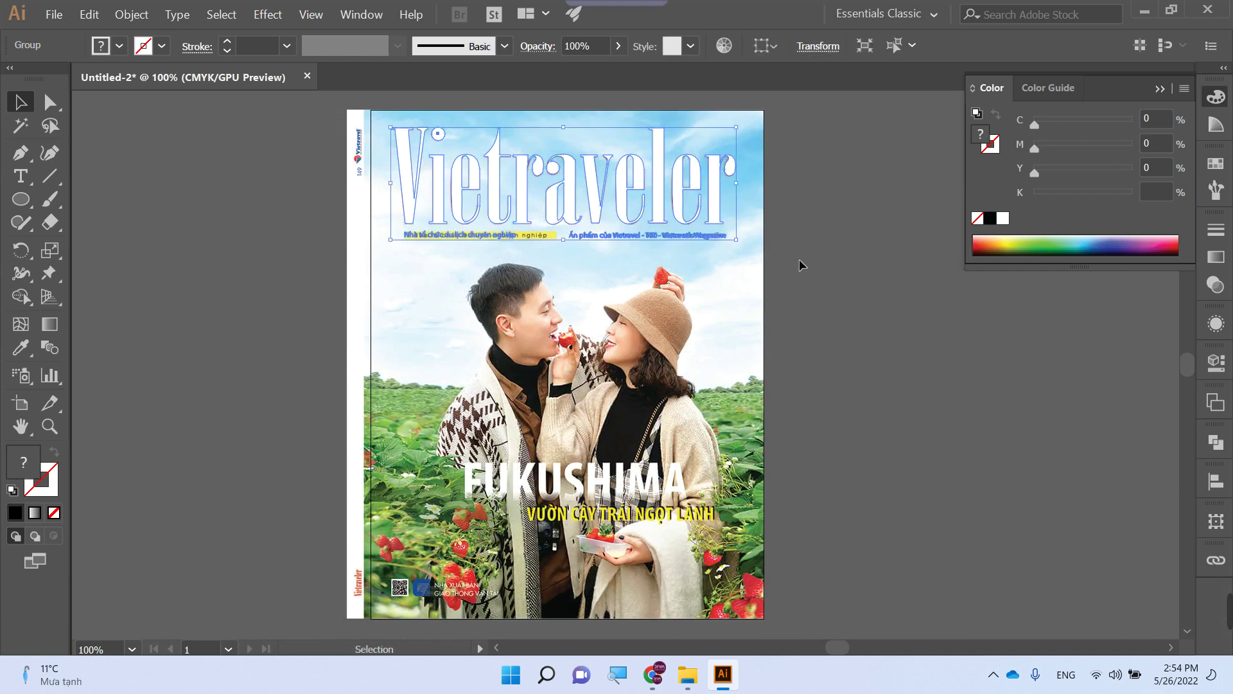
pyautogui.hotkey('ctrl', 's')
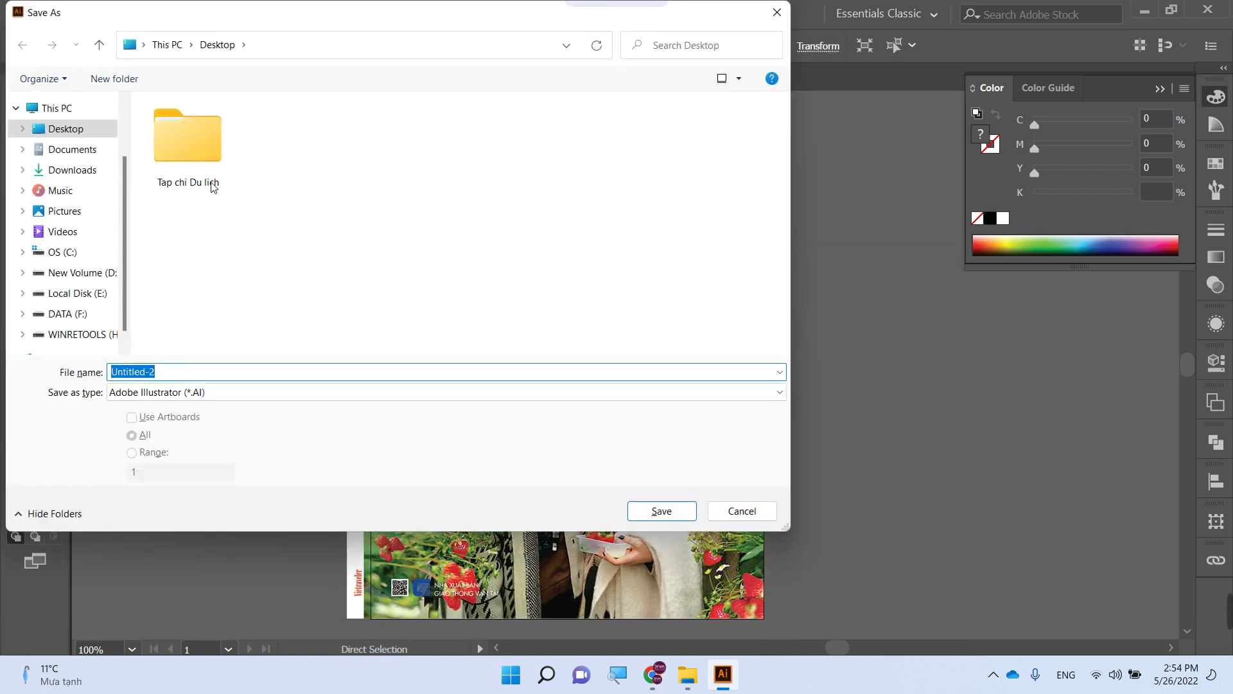
pyautogui.doubleClick(163, 144)
pyautogui.click(212, 379)
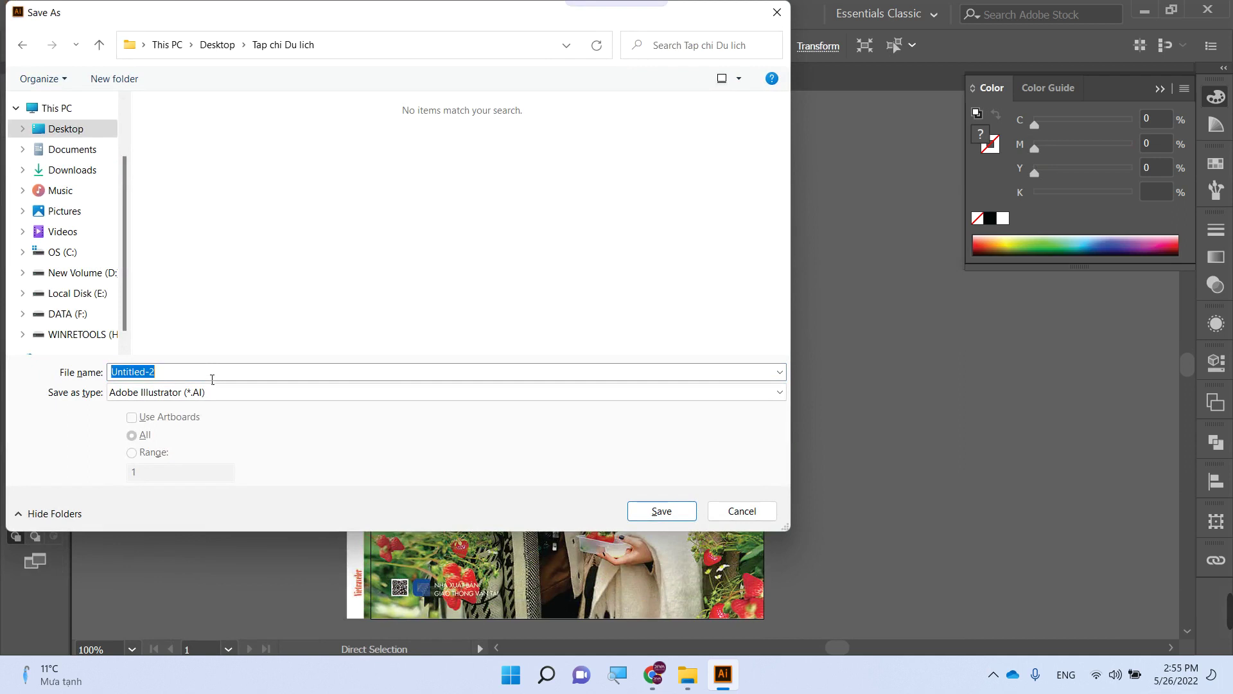
pyautogui.write('Logo')
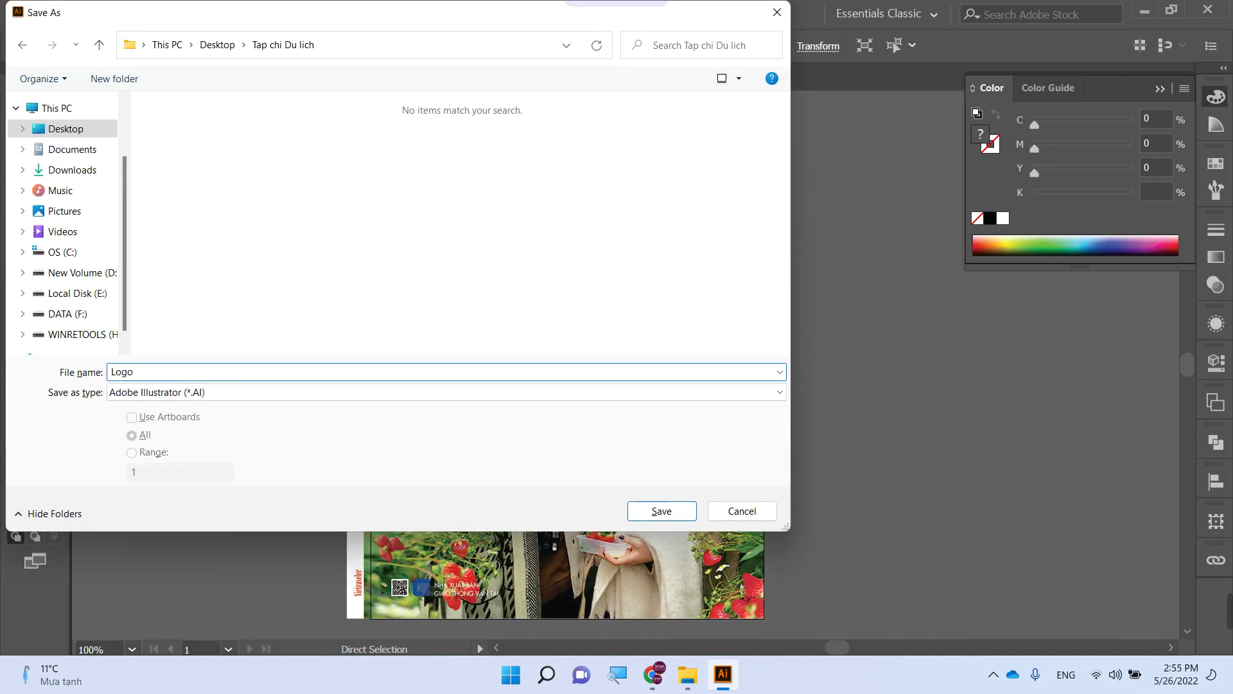
pyautogui.press('Return')
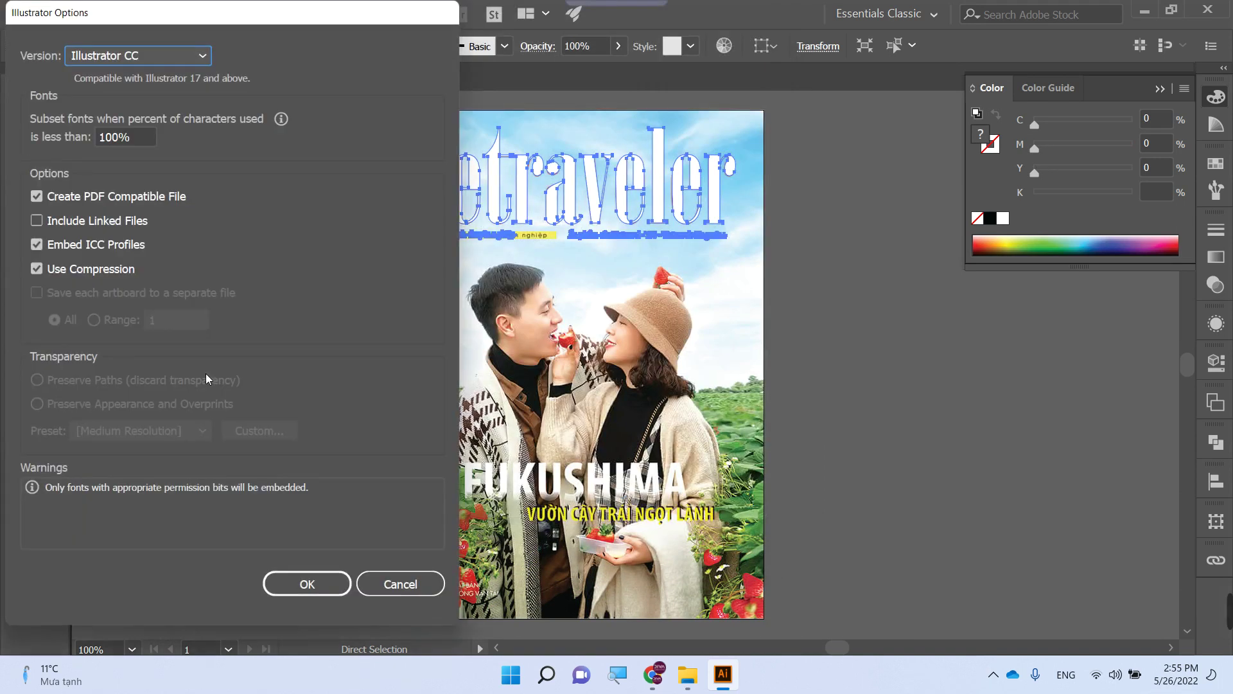
pyautogui.press('Return')
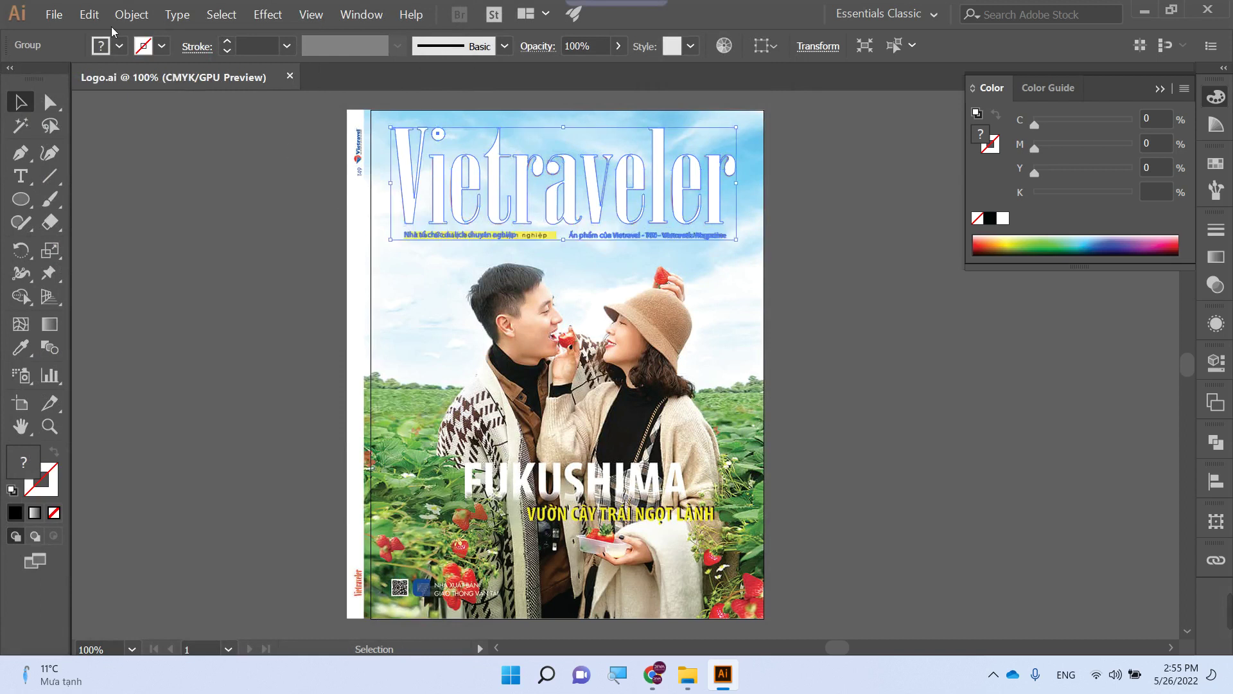
# - Unlock all objects and delete the cover photo behind the logo
pyautogui.click(129, 15)
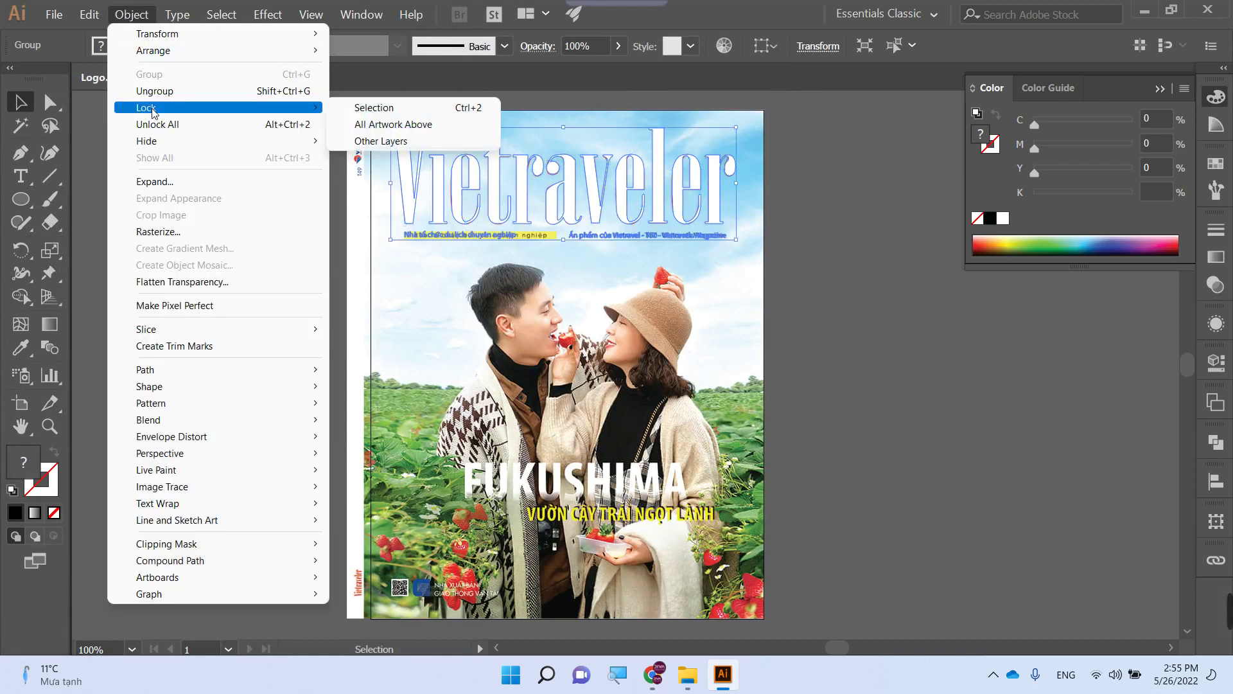
pyautogui.click(302, 124)
pyautogui.moveTo(412, 286); pyautogui.dragTo(522, 349)
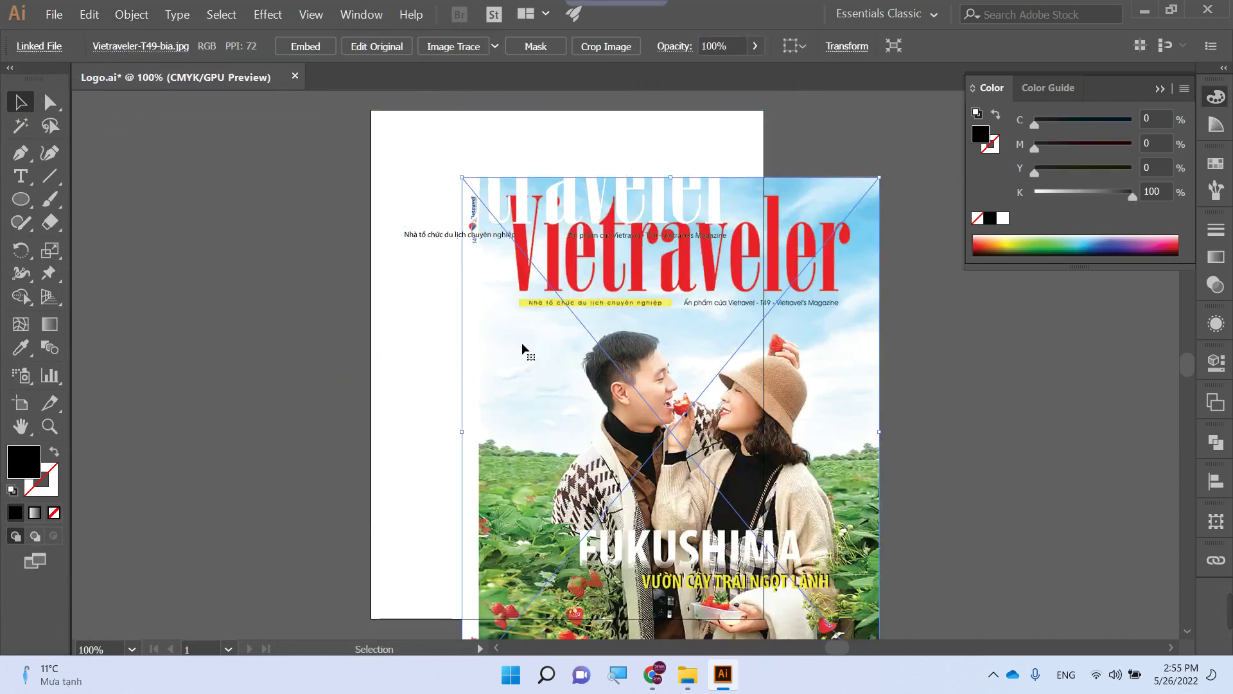
pyautogui.press('Delete')
# - Select the Vietraveler logo group and fill it black, with yellow at 100%
pyautogui.moveTo(292, 138); pyautogui.dragTo(743, 283)
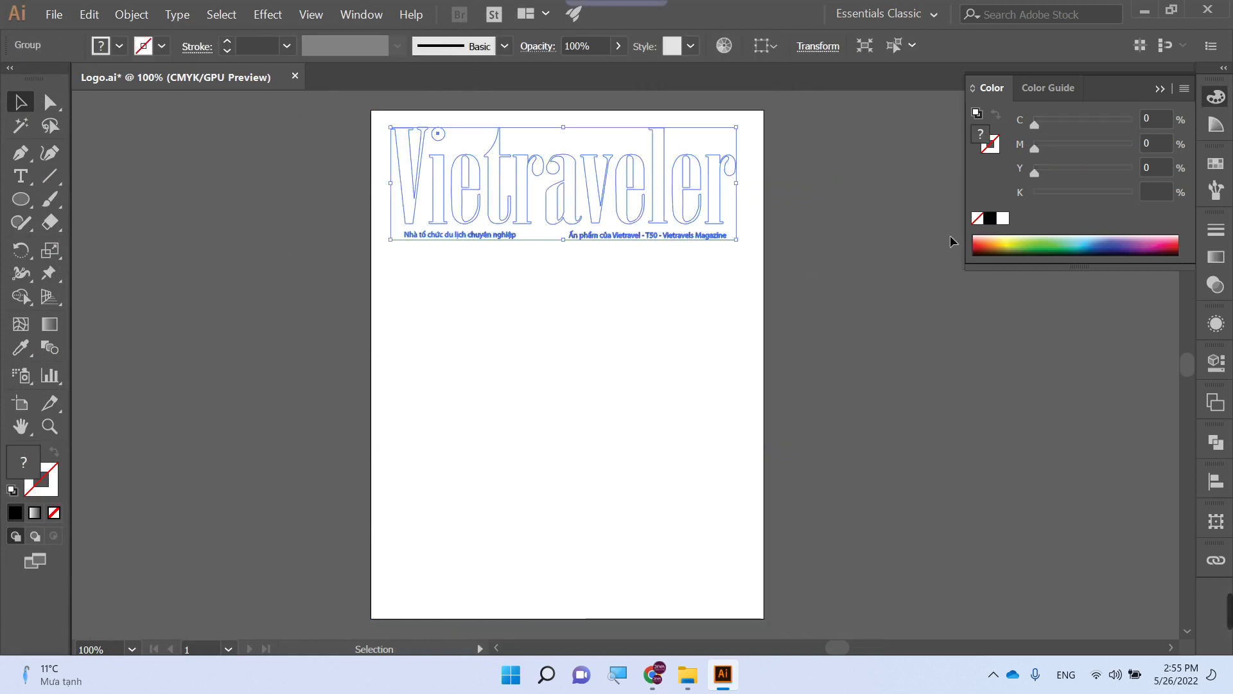
pyautogui.click(995, 221)
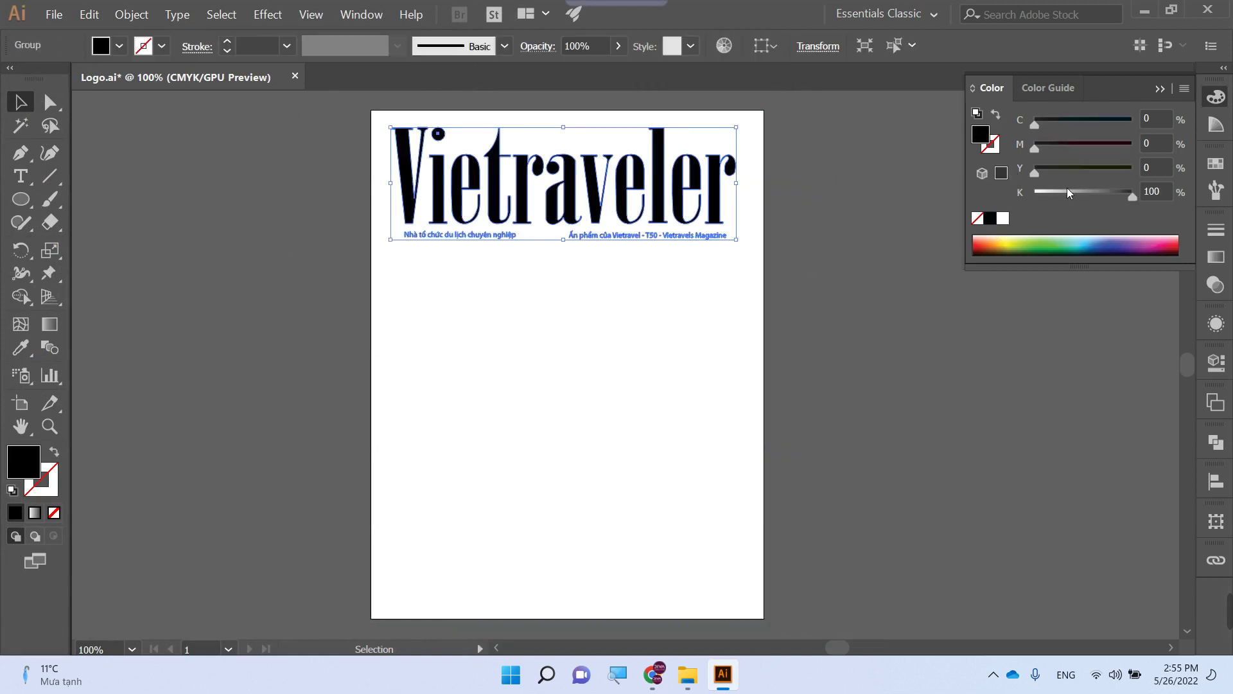
pyautogui.click(1127, 172)
# - Turn the logo and taglines red (CMYK 0/100/100/0) and save Logo.ai
pyautogui.click(1125, 148)
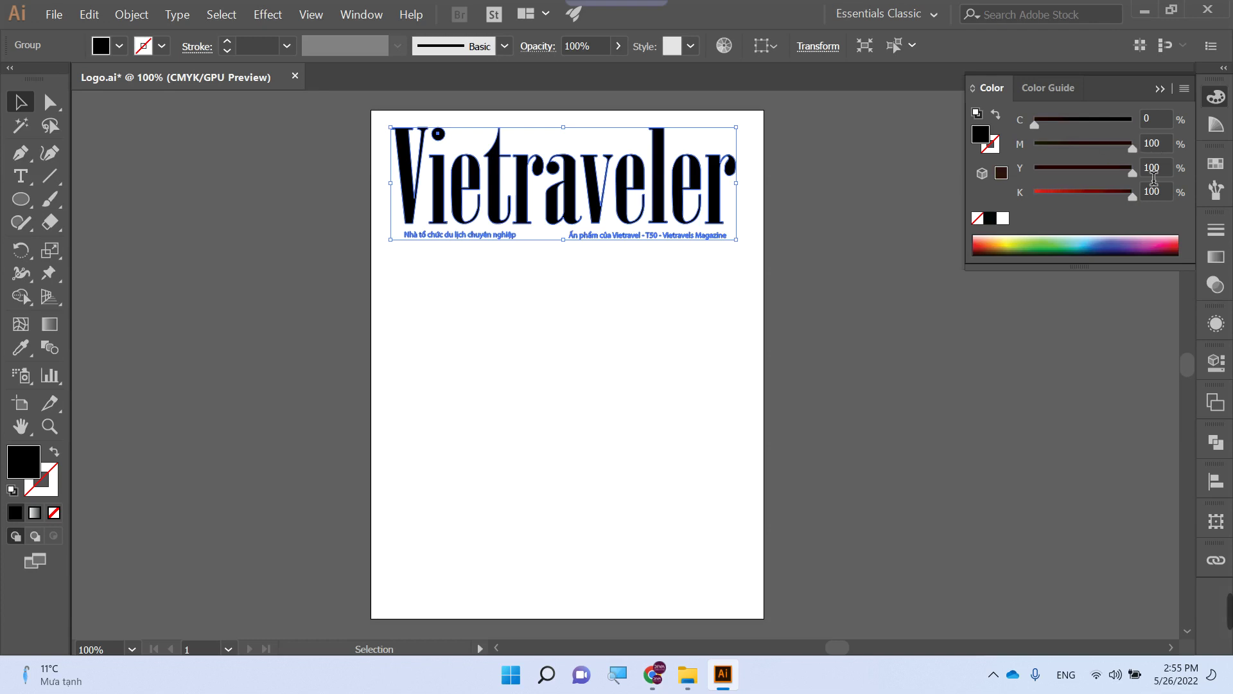
pyautogui.moveTo(1133, 197); pyautogui.dragTo(1034, 195)
pyautogui.click(842, 345)
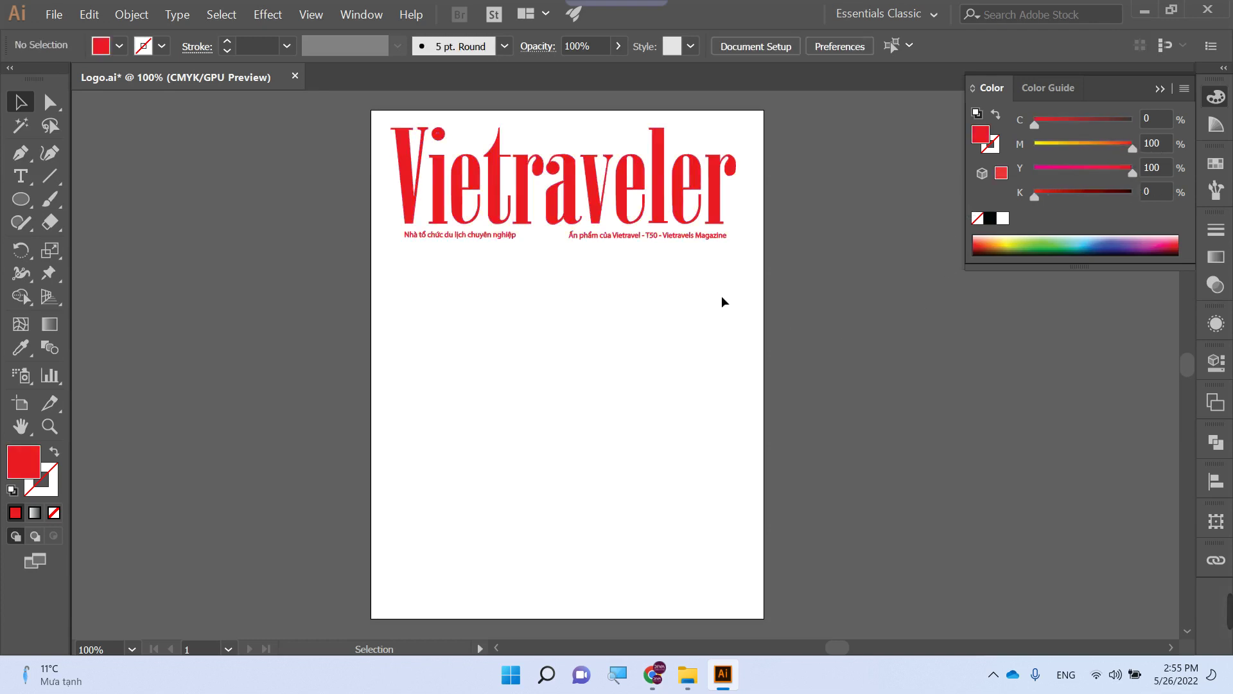
pyautogui.click(622, 218)
pyautogui.click(760, 307)
pyautogui.press('ctrl')
pyautogui.hotkey('ctrl', 's')
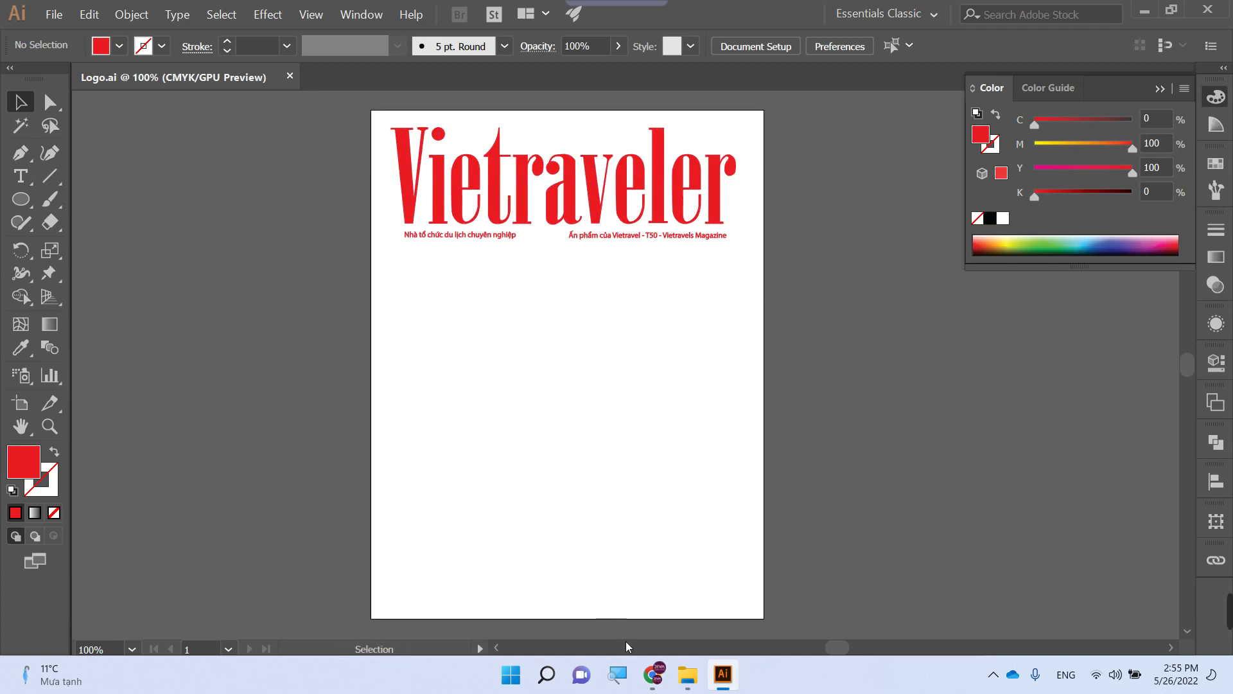
# - Trim the artboard to the logo at 612 × 227 pt, save, and quit Illustrator
pyautogui.moveTo(671, 681)
pyautogui.press('shift')
pyautogui.hotkey('shift', 'p')
pyautogui.hotkey('shift', 'o')
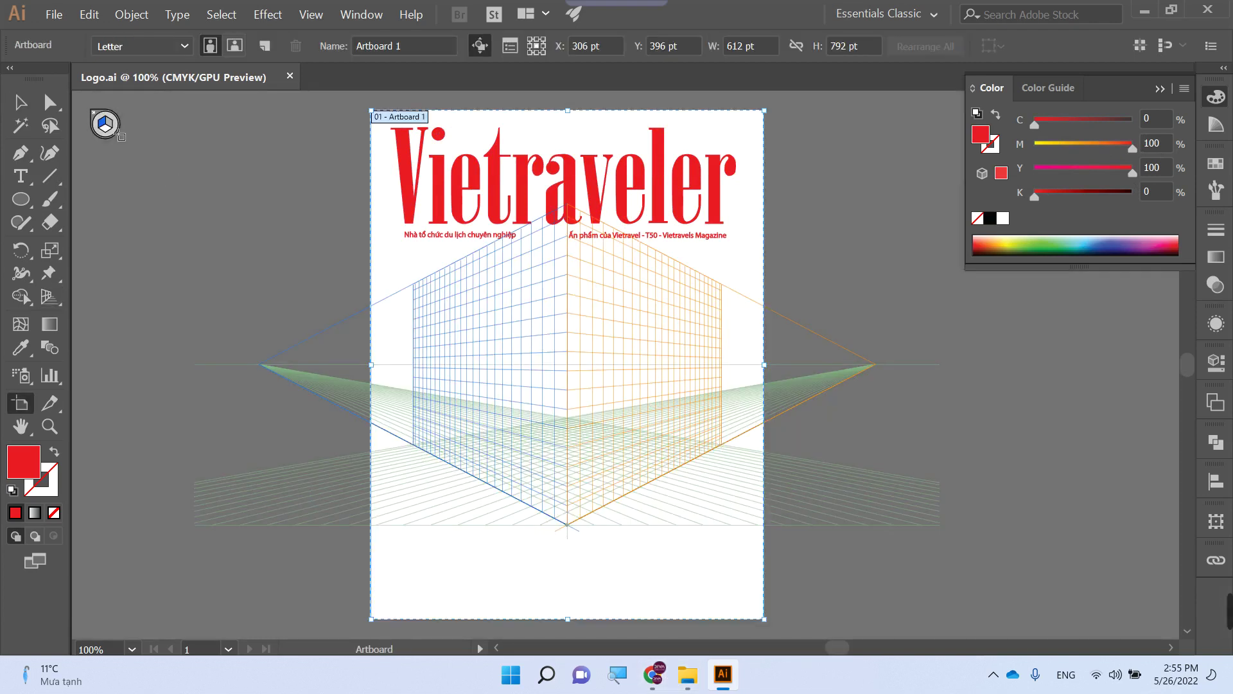
pyautogui.hotkey('shift', 'p')
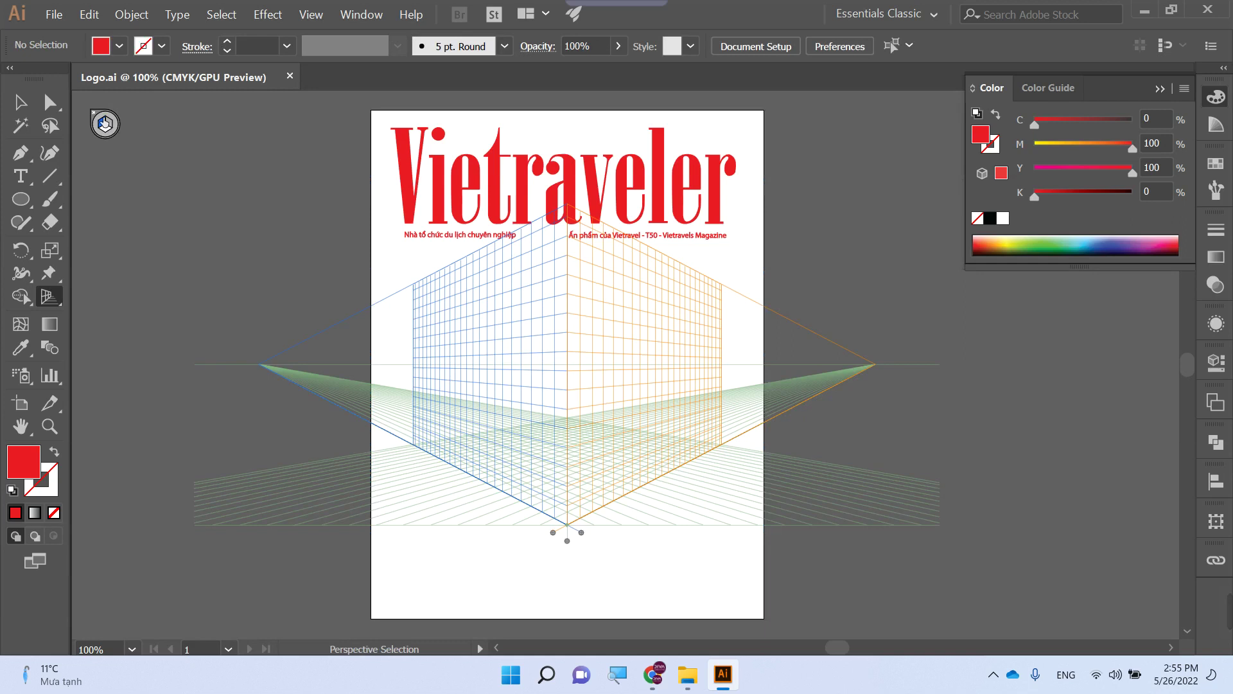
pyautogui.hotkey('ctrl', 'shift', 'i')
pyautogui.hotkey('shift', 'o')
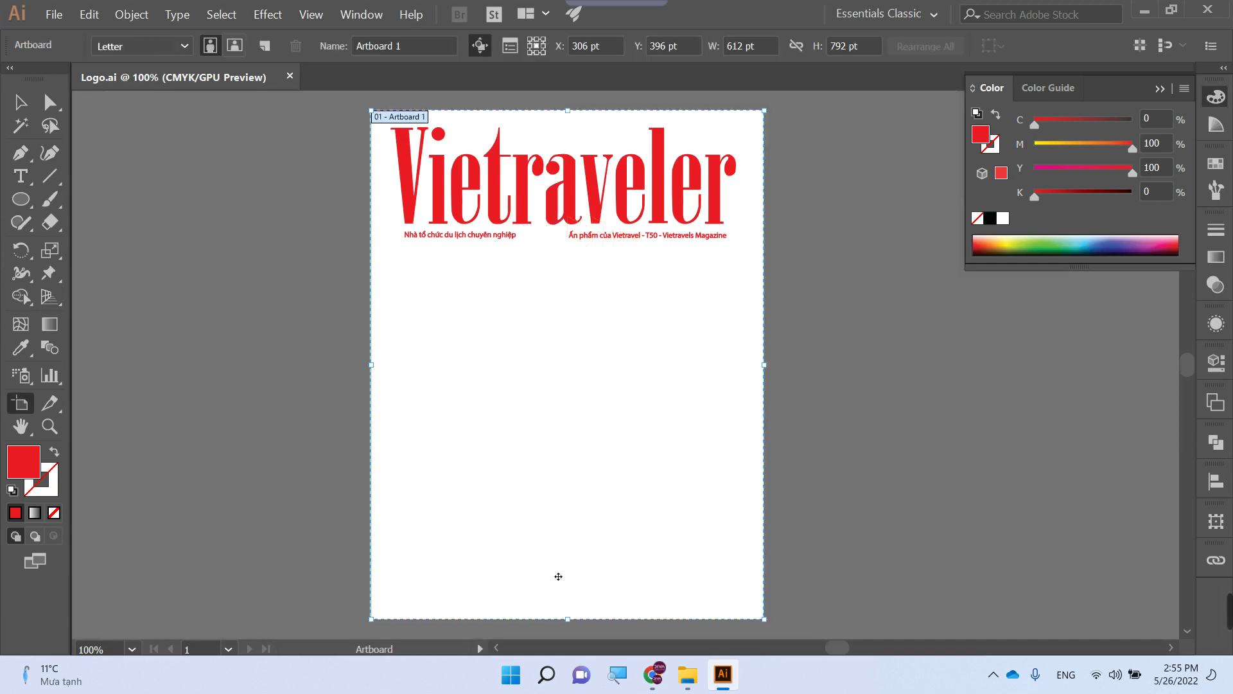
pyautogui.moveTo(568, 620); pyautogui.dragTo(568, 261)
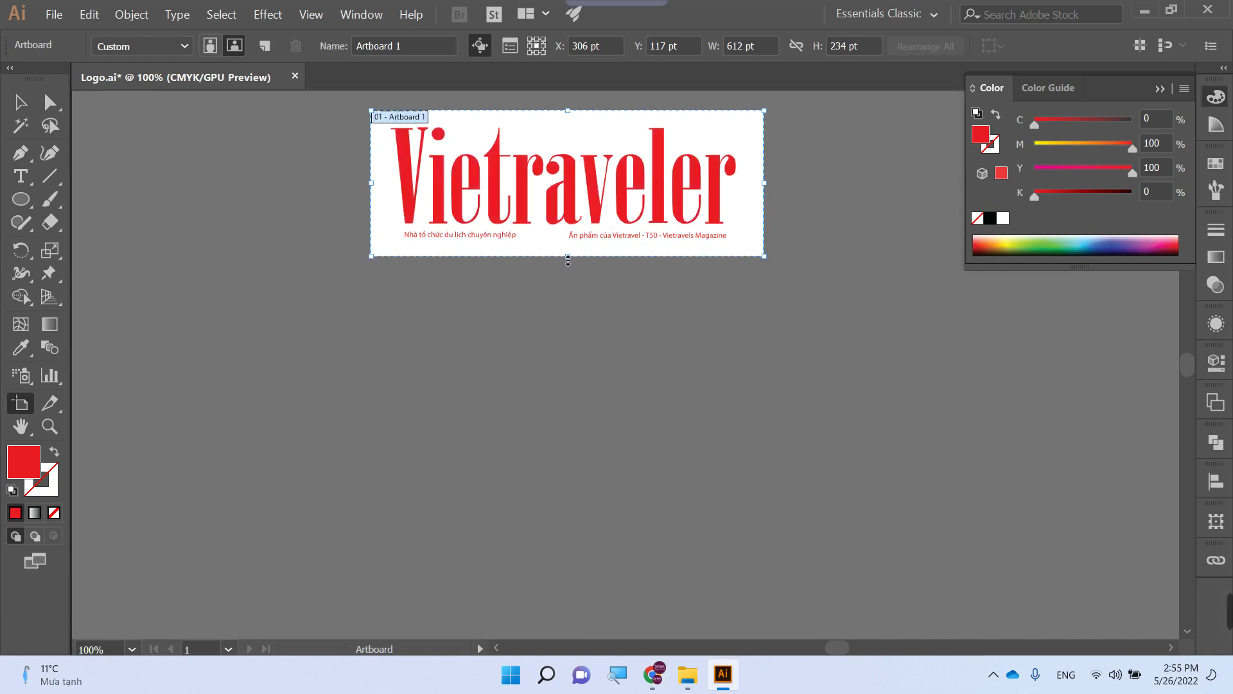
pyautogui.hotkey('ctrl', 's')
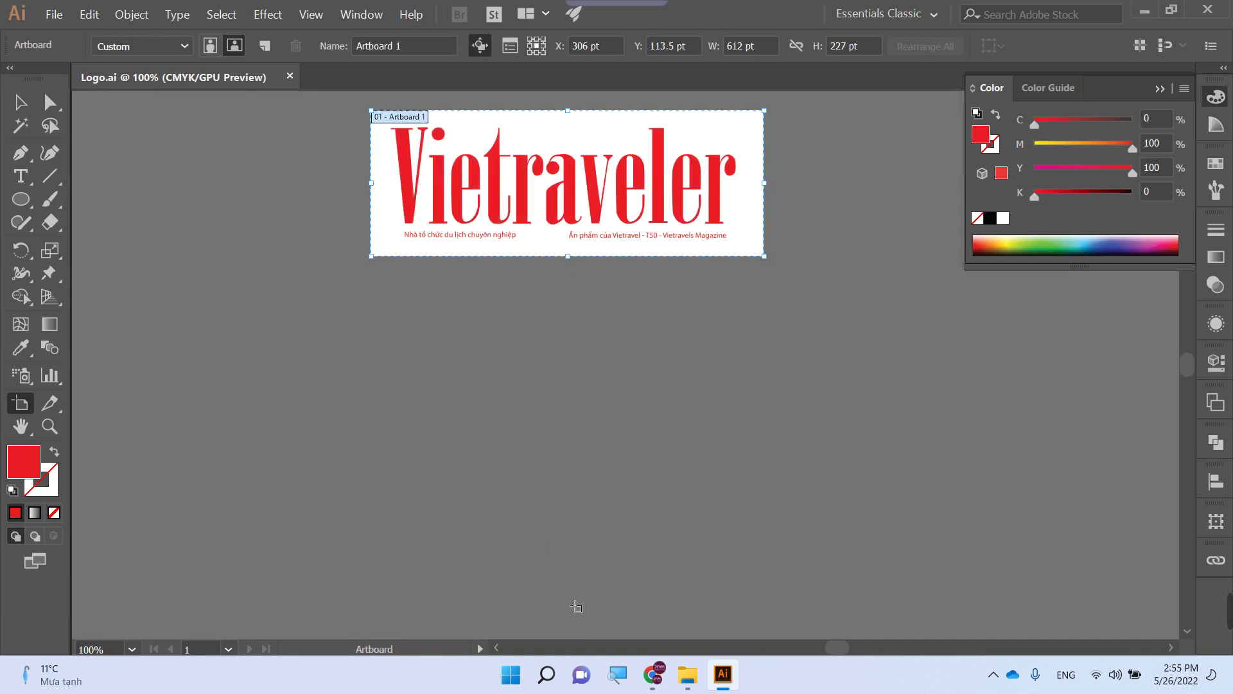
pyautogui.click(1215, 9)
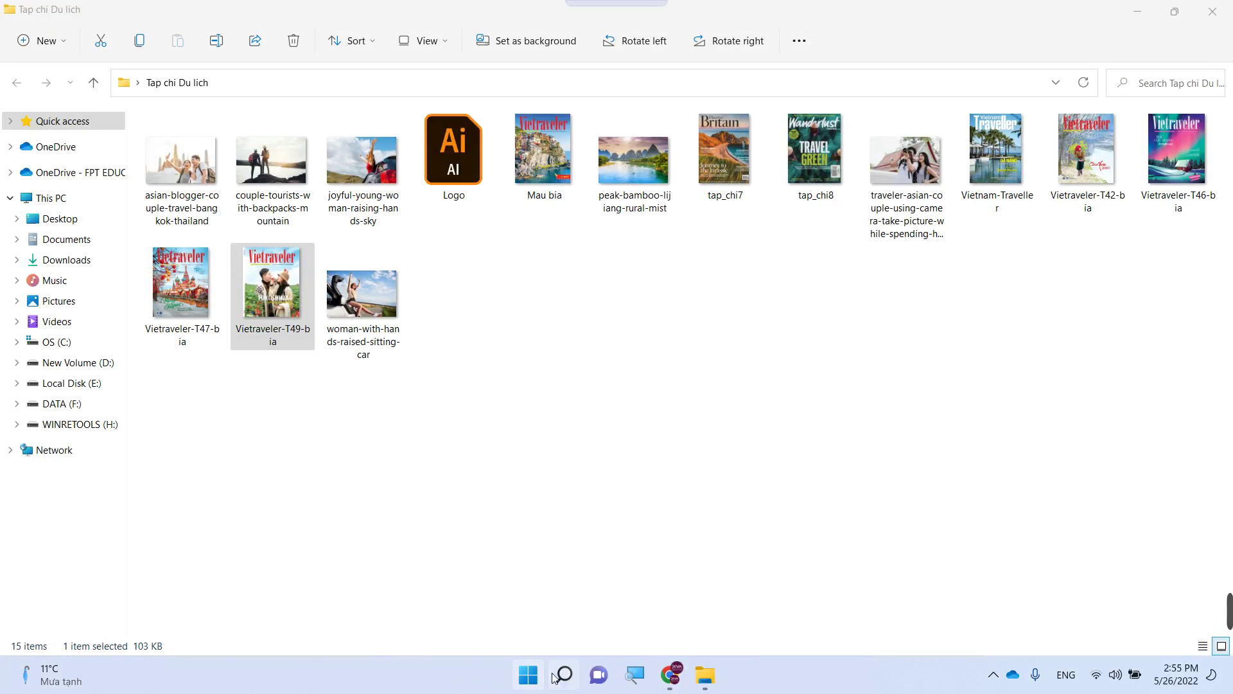
# - Search Windows for 'in' and launch Adobe InDesign 2021
pyautogui.click(564, 676)
pyautogui.write('in')
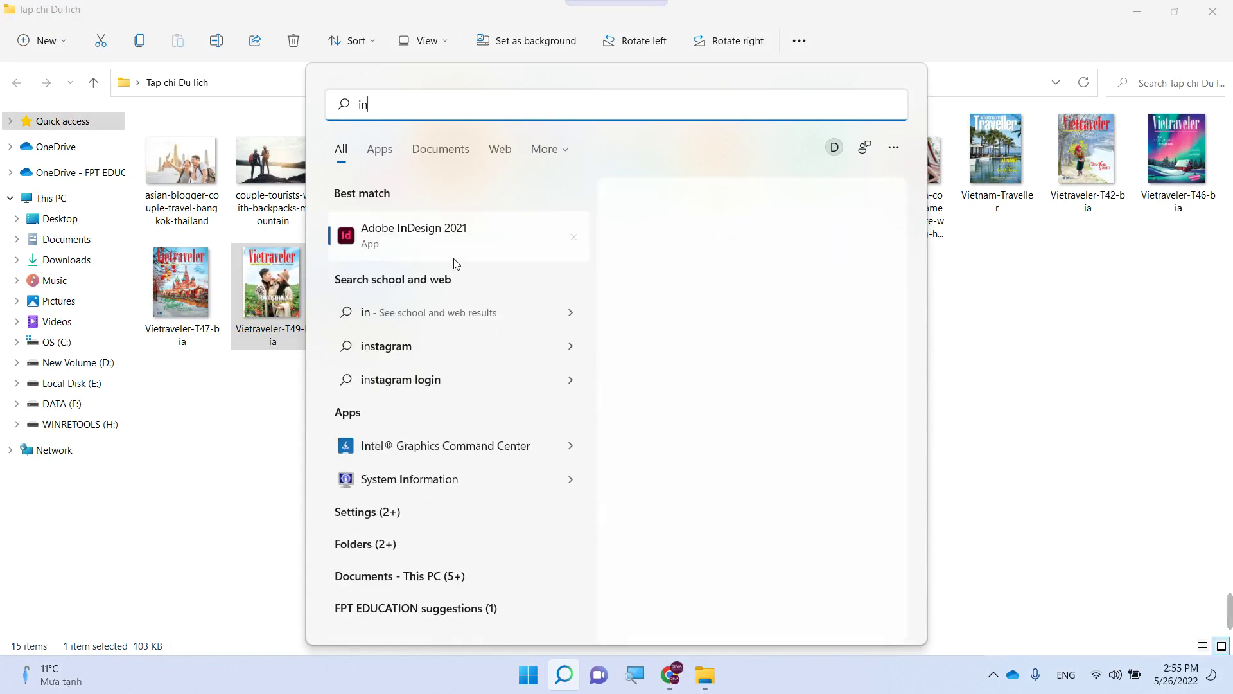
pyautogui.click(398, 239)
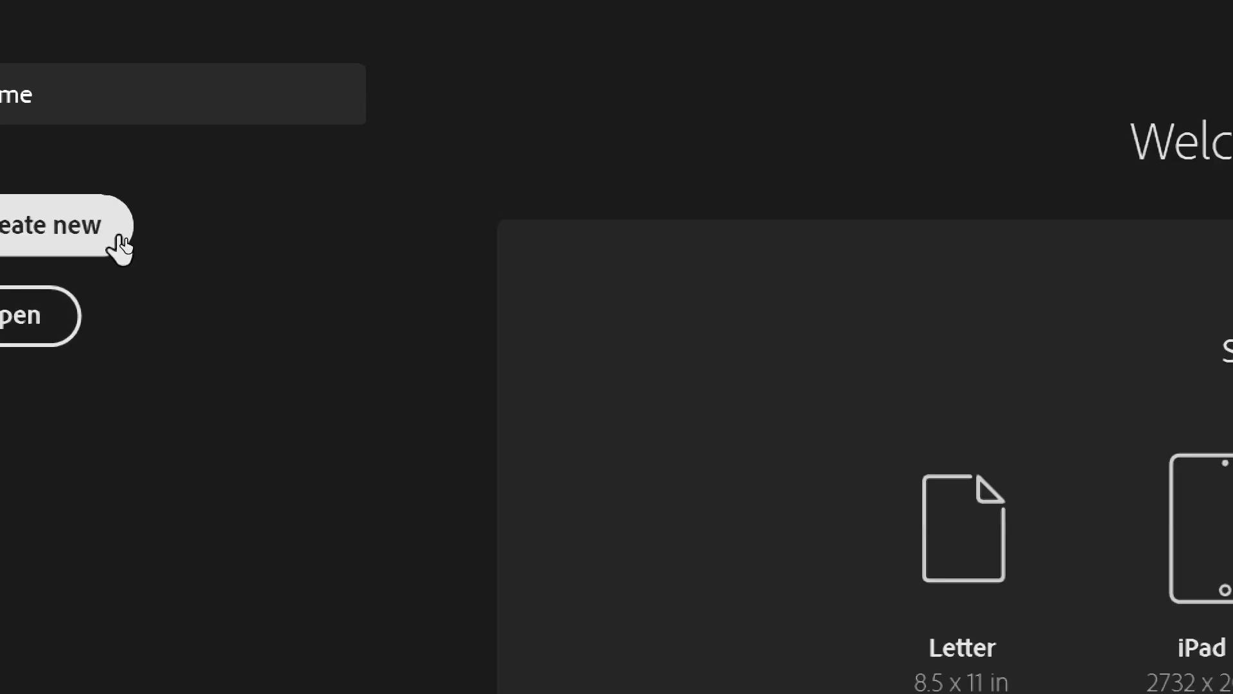
# - Start a new document named with the student's name, assignment and student ID
pyautogui.click(204, 229)
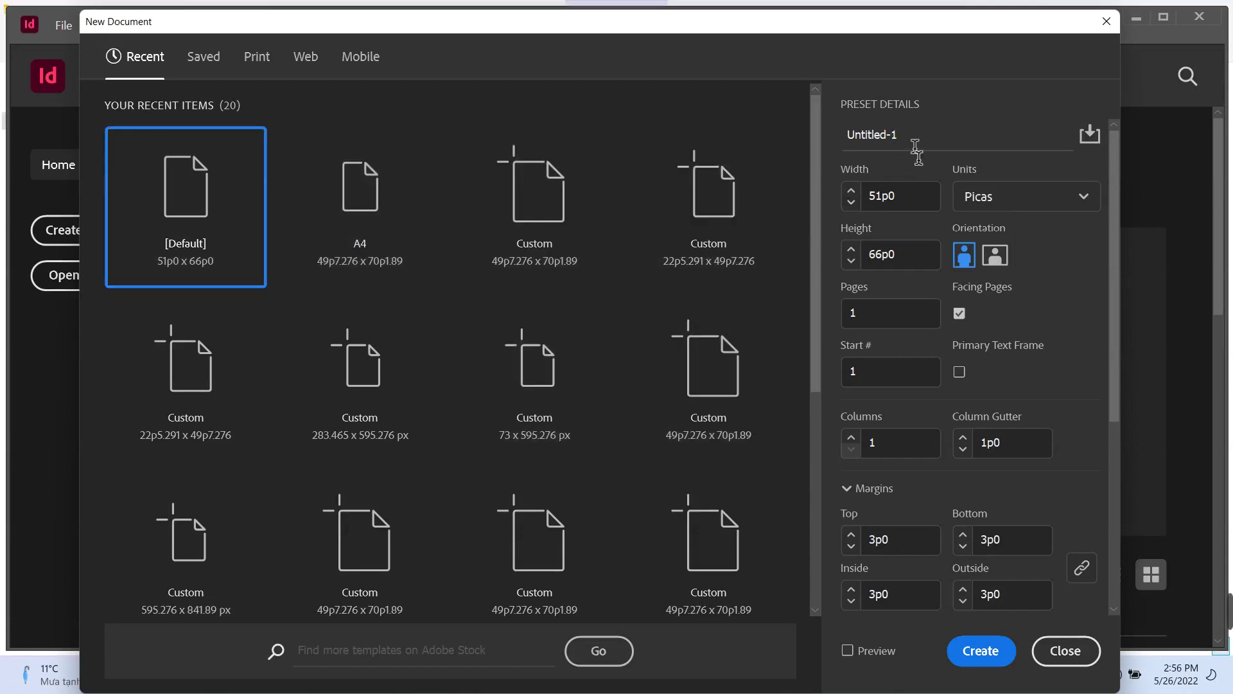
pyautogui.click(916, 136)
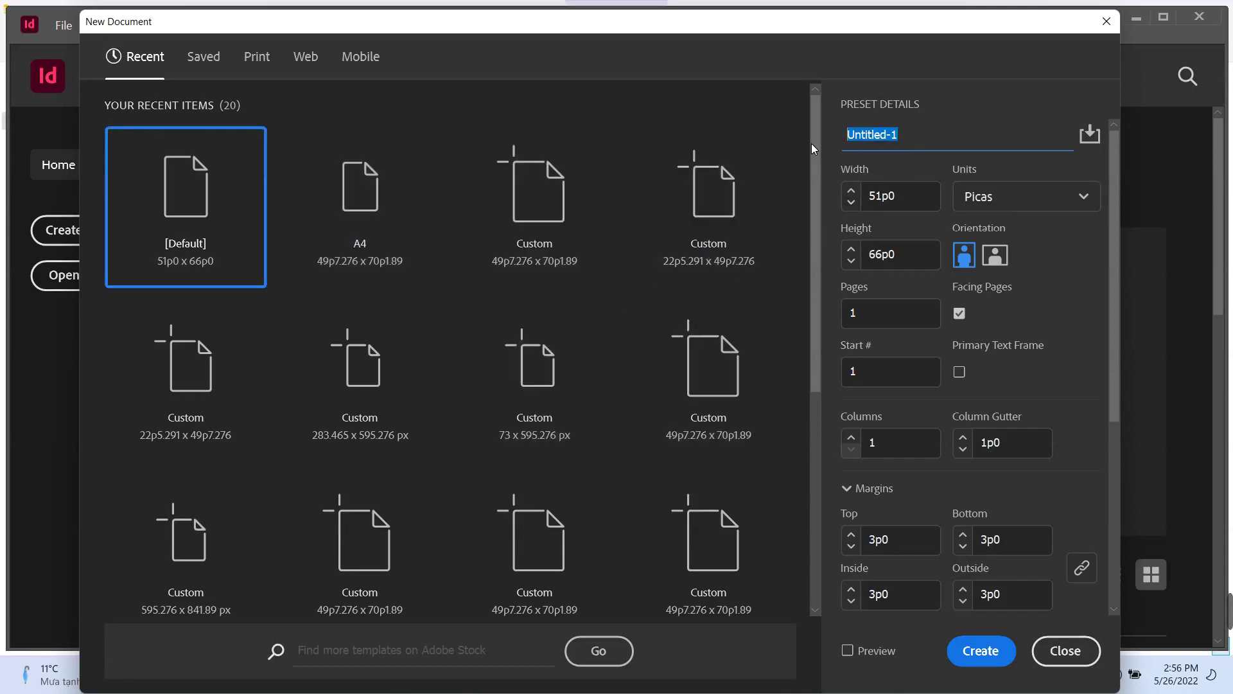
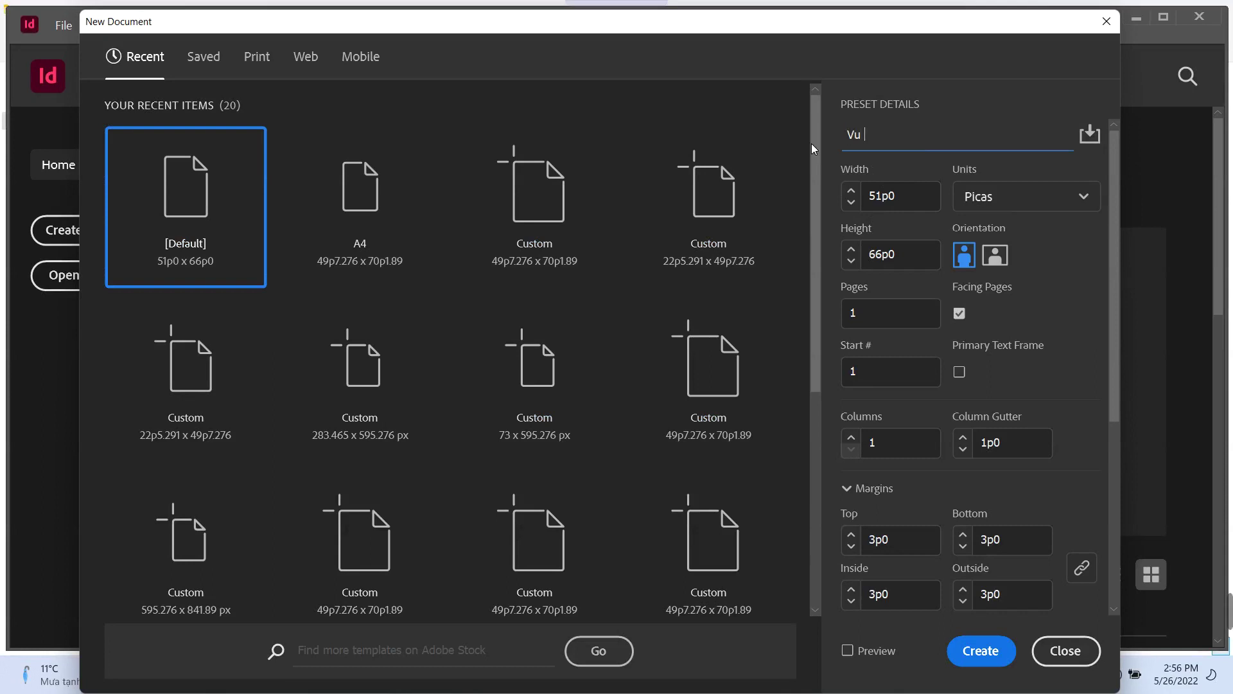
pyautogui.write(' _ Á')
pyautogui.write('SM')
pyautogui.write(' 1_GD')
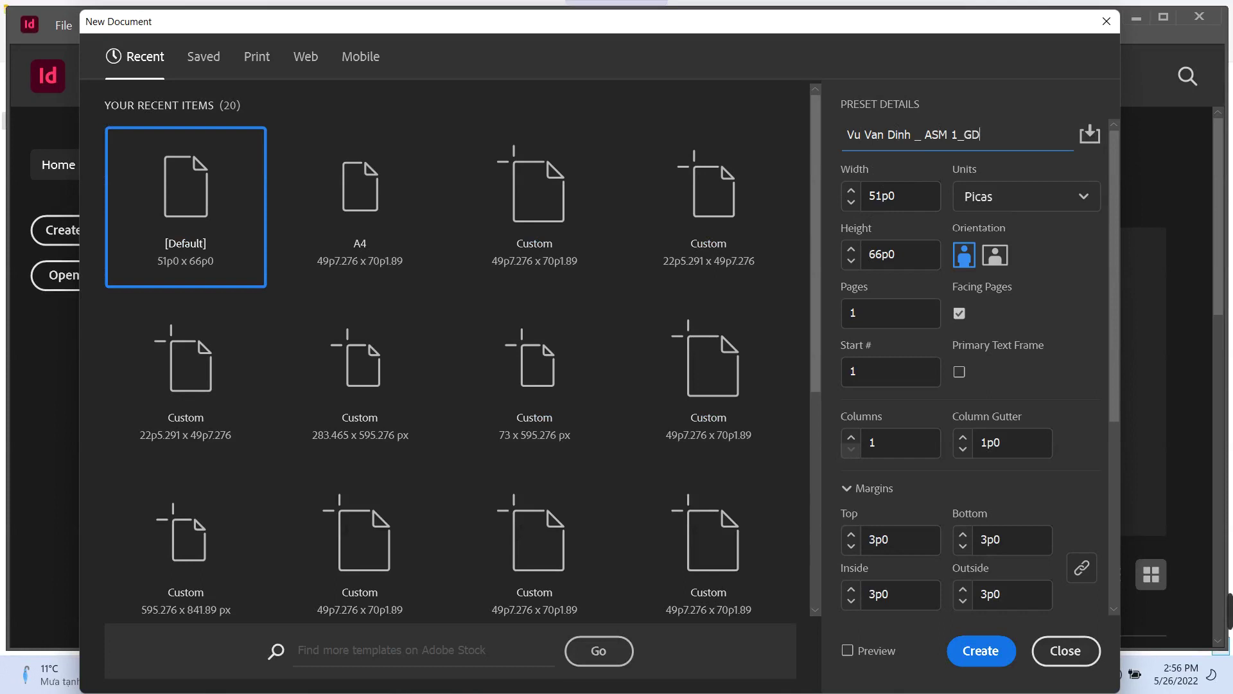
pyautogui.write('17315')
# - Choose the A4 print preset with millimetre units and 28 pages, then create the document
pyautogui.click(255, 59)
pyautogui.click(541, 393)
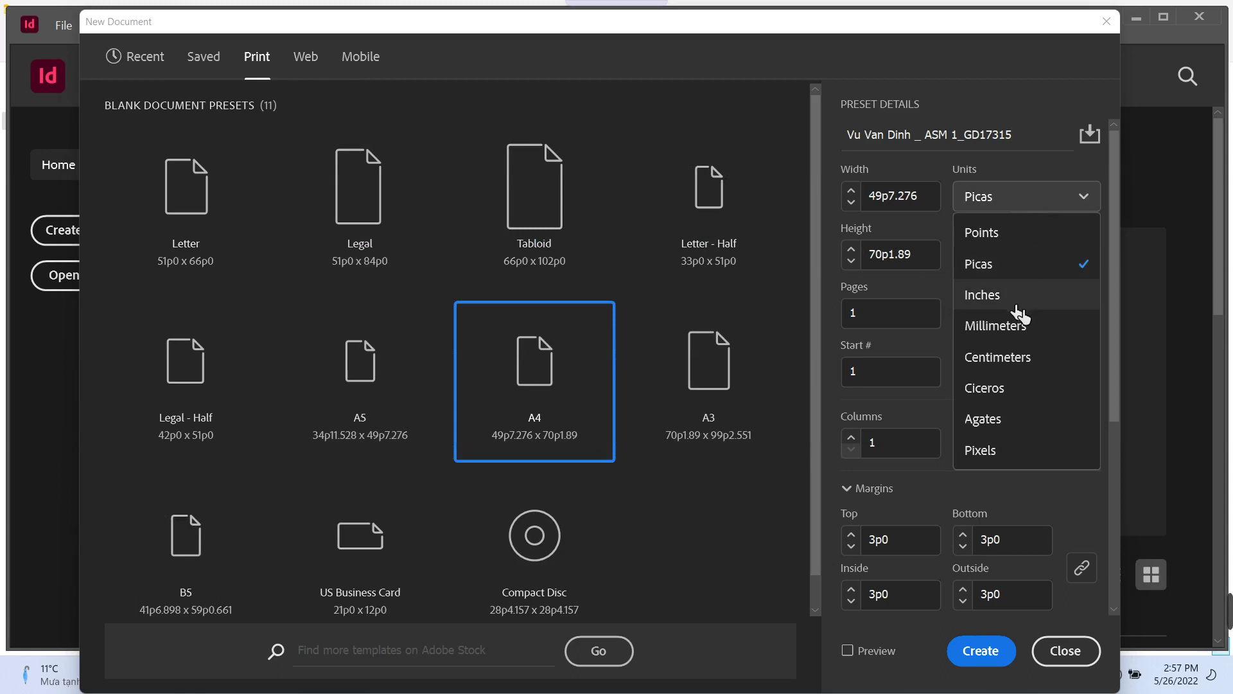
pyautogui.click(1013, 329)
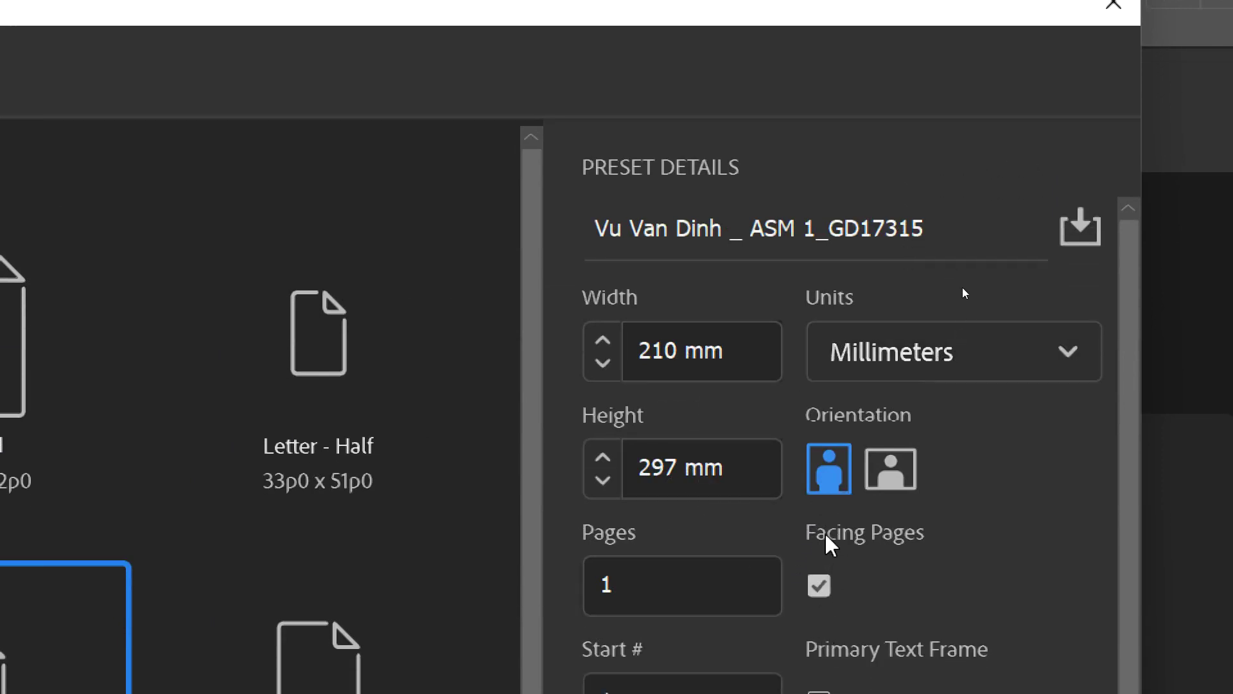
pyautogui.moveTo(622, 584); pyautogui.dragTo(554, 604)
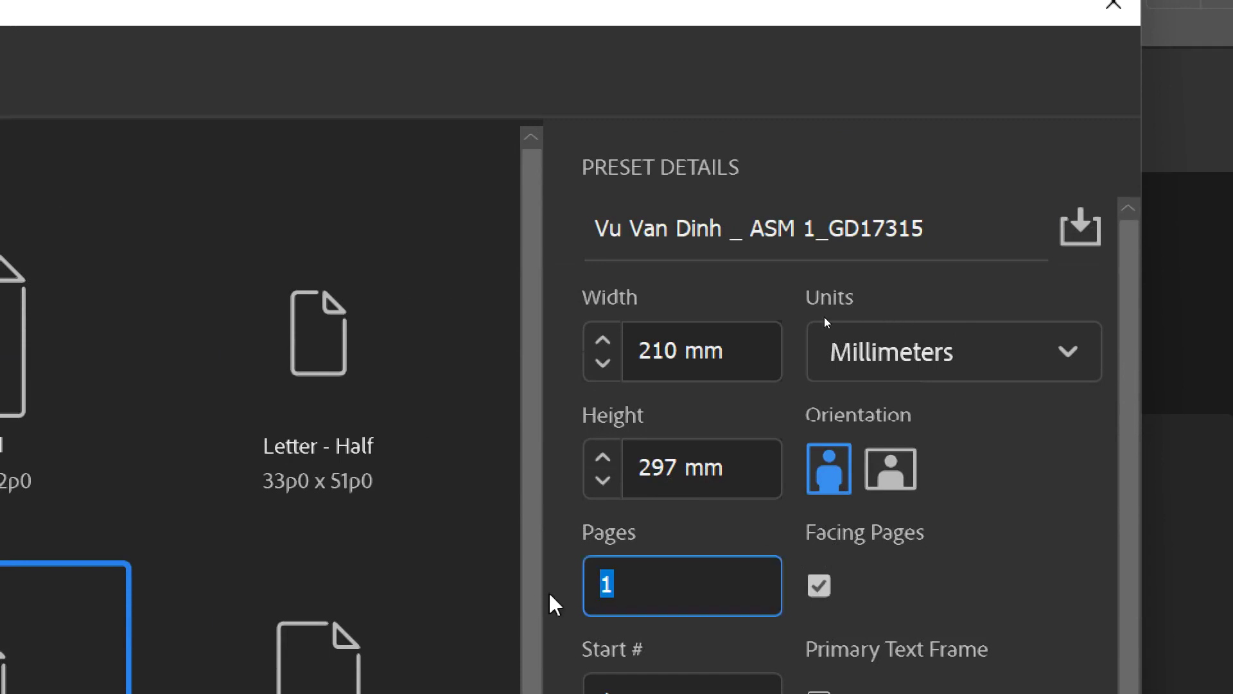
pyautogui.write('28')
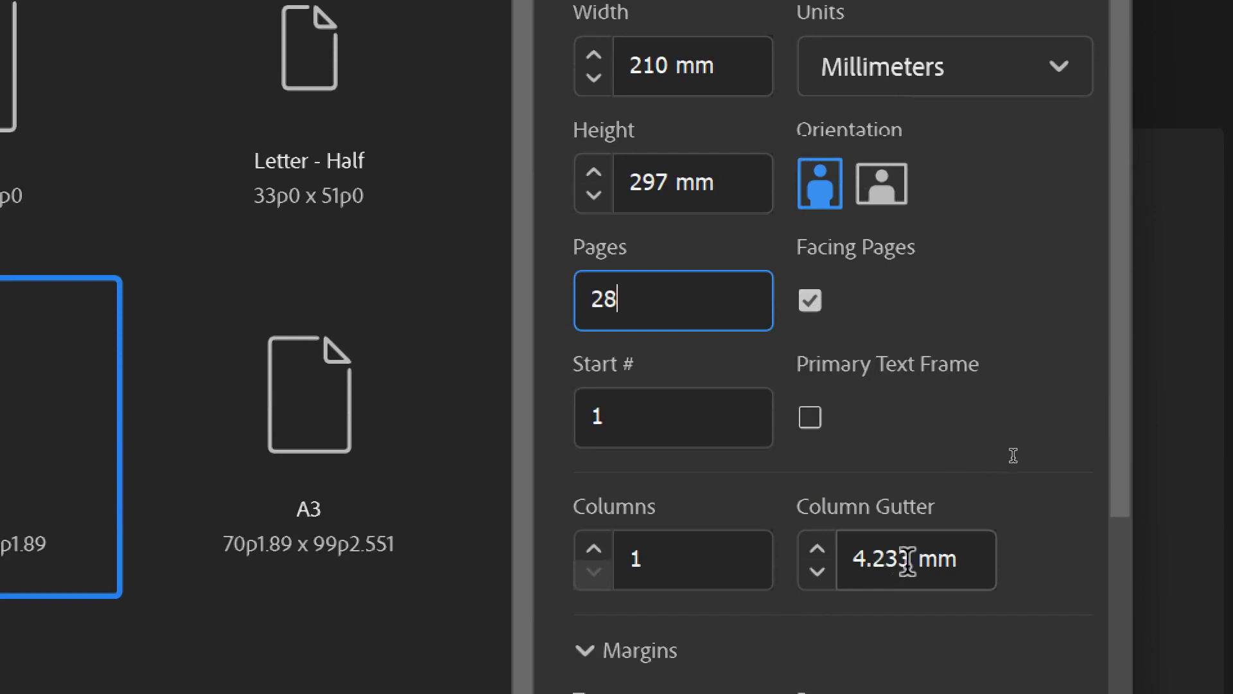
pyautogui.scroll(-5, 735, 539)
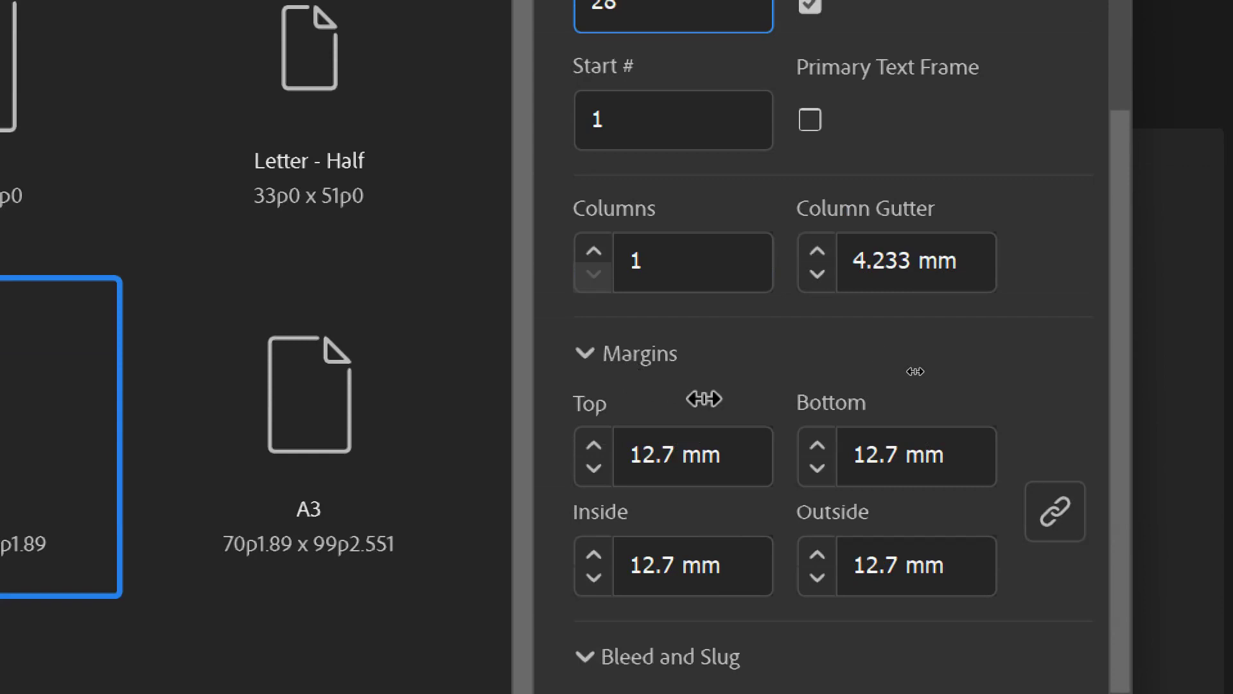
pyautogui.scroll(-5, 703, 401)
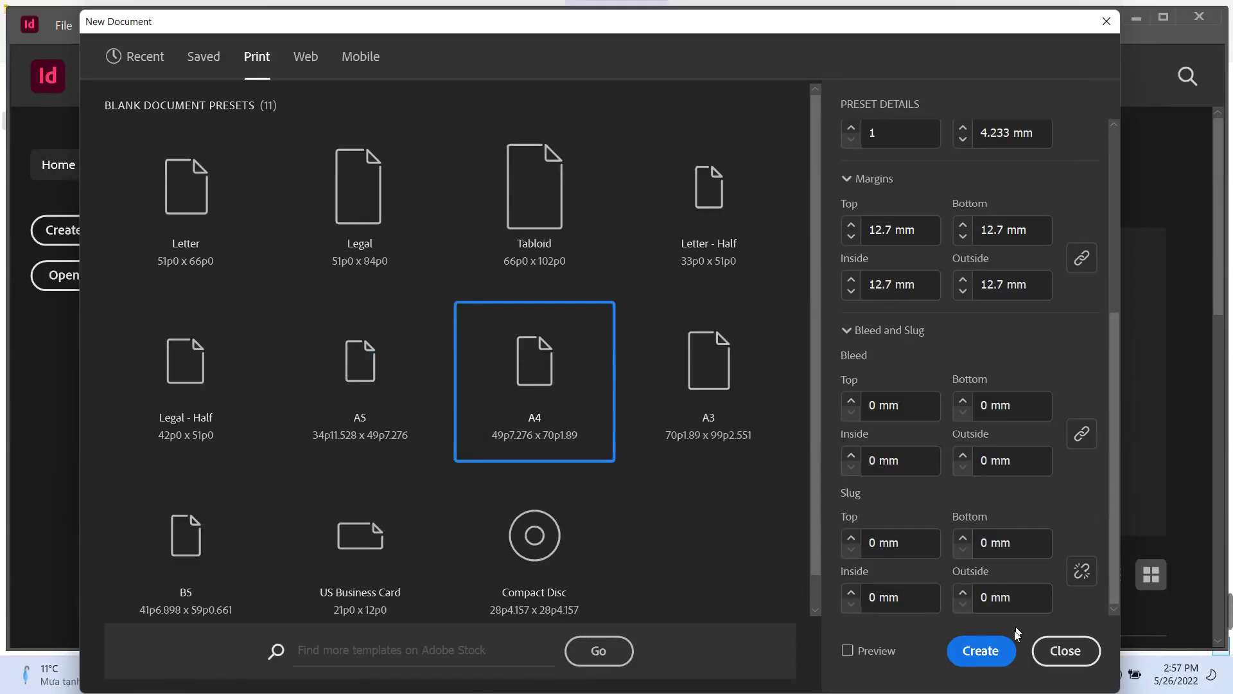
pyautogui.click(1008, 643)
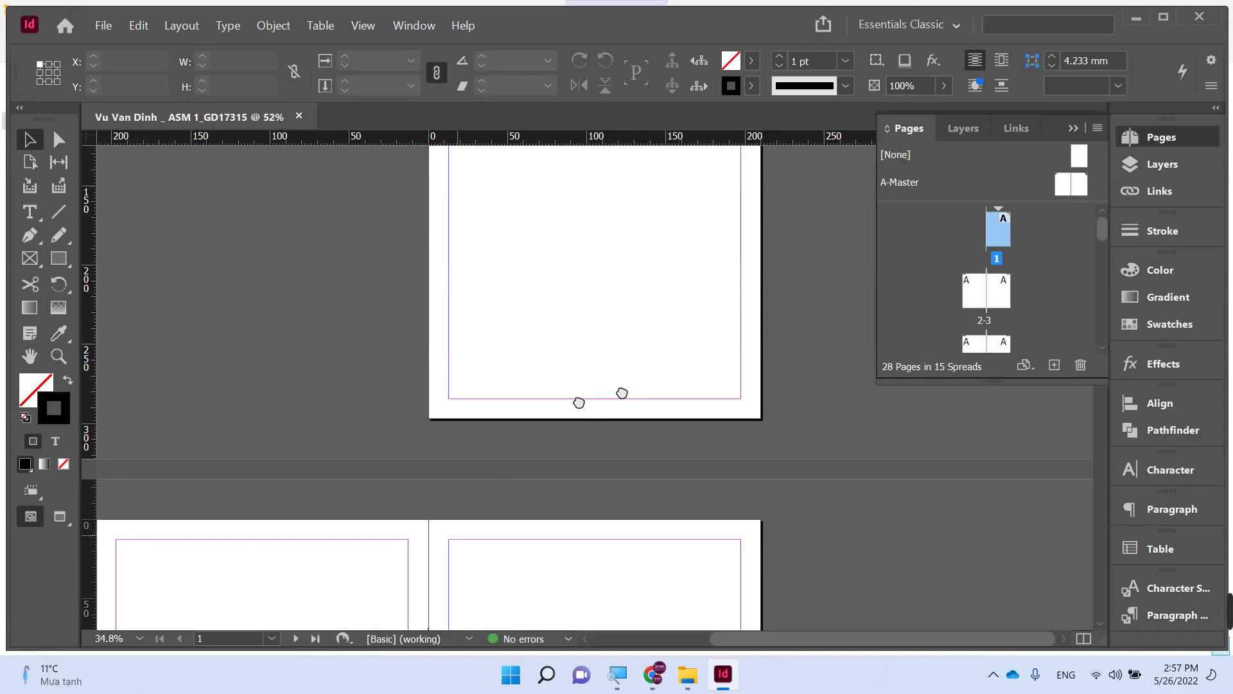
pyautogui.scroll(-3, 622, 391)
pyautogui.hscroll(-3, 622, 391)
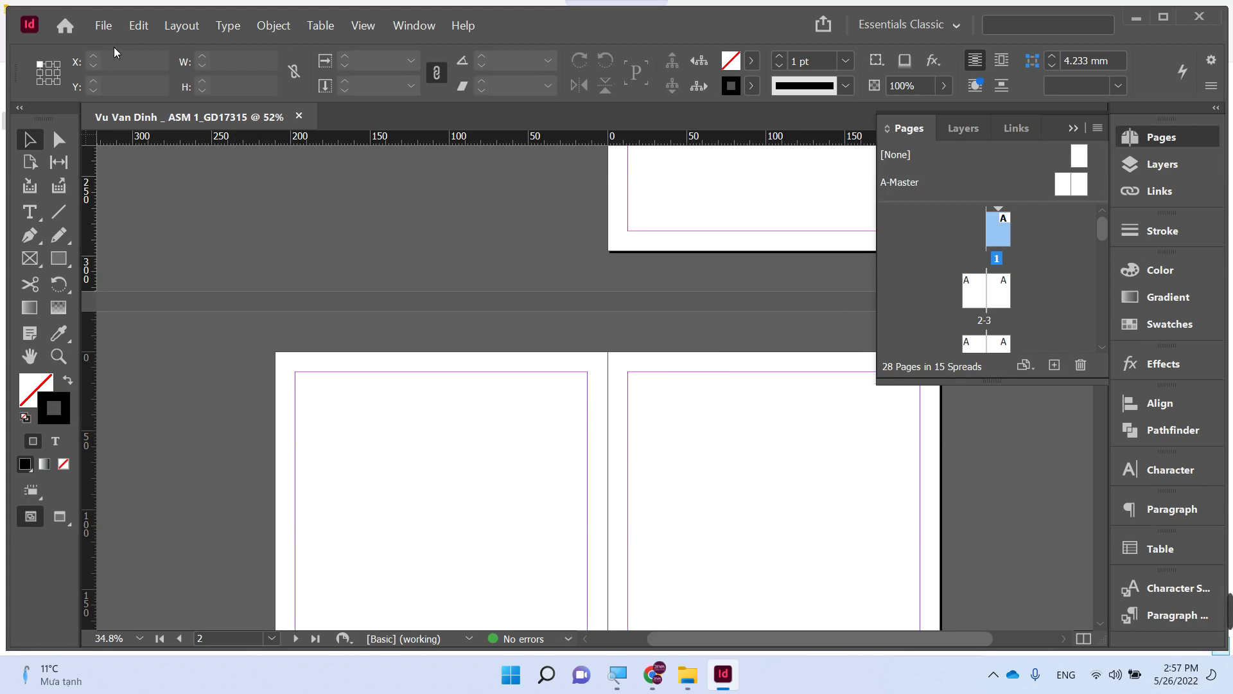
pyautogui.click(103, 25)
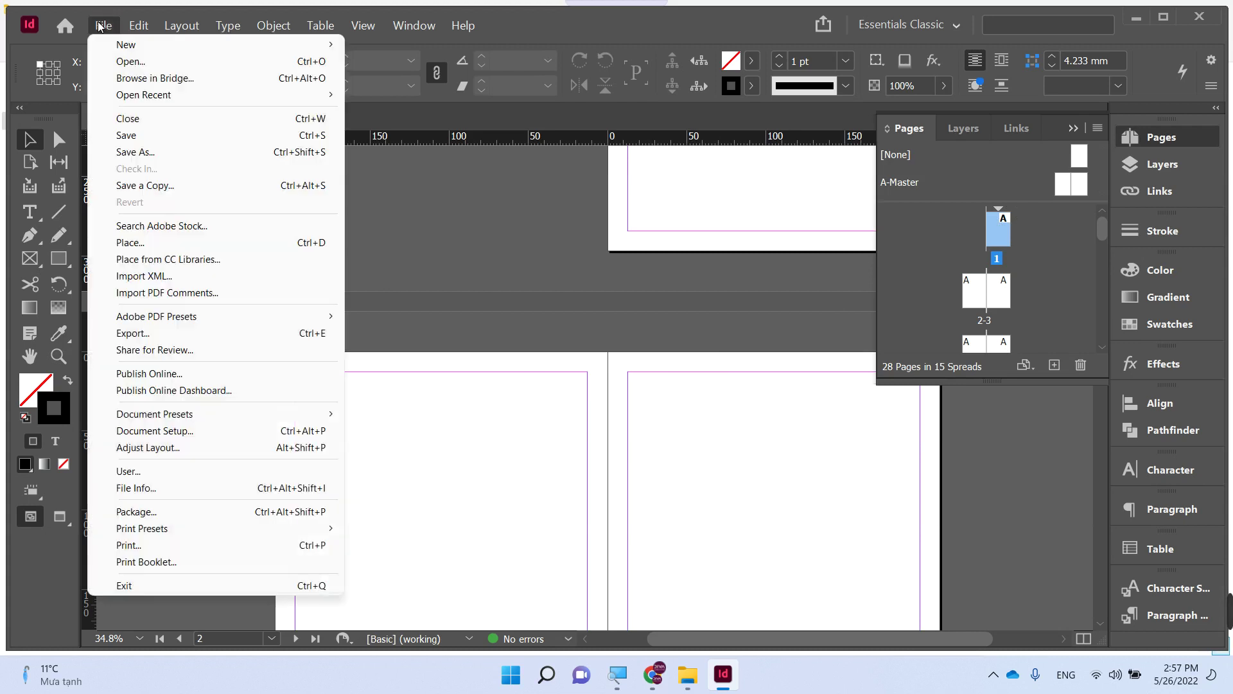
pyautogui.click(144, 249)
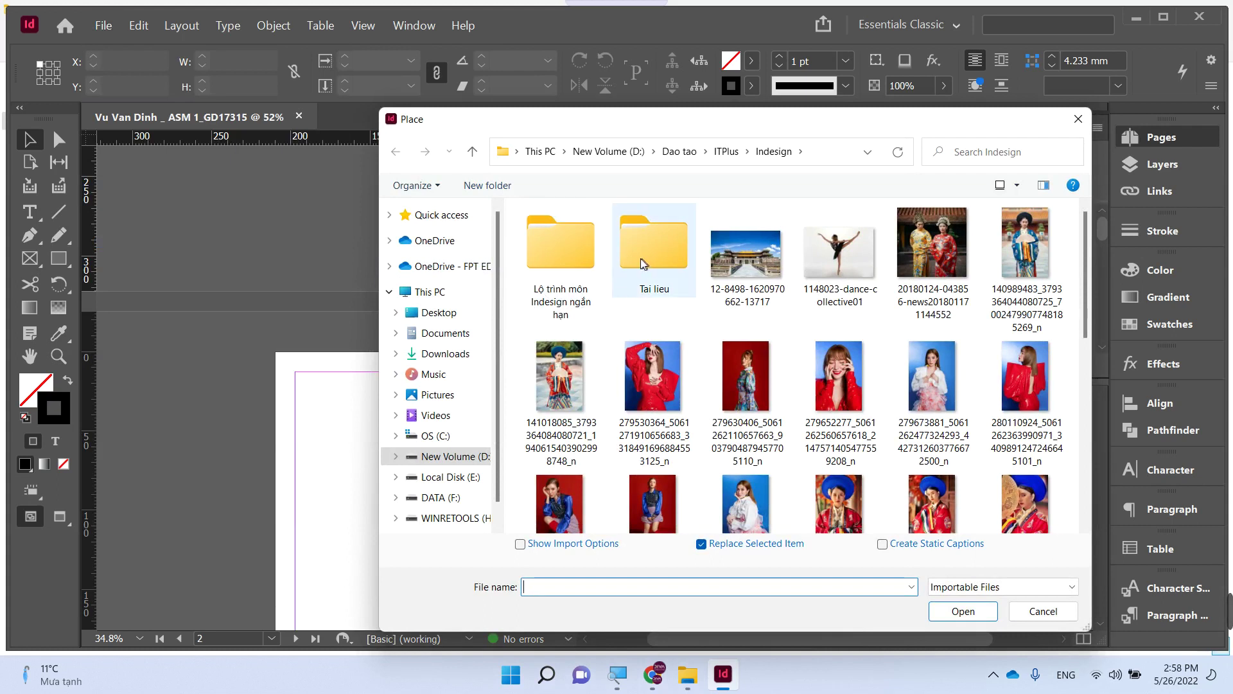
pyautogui.click(433, 314)
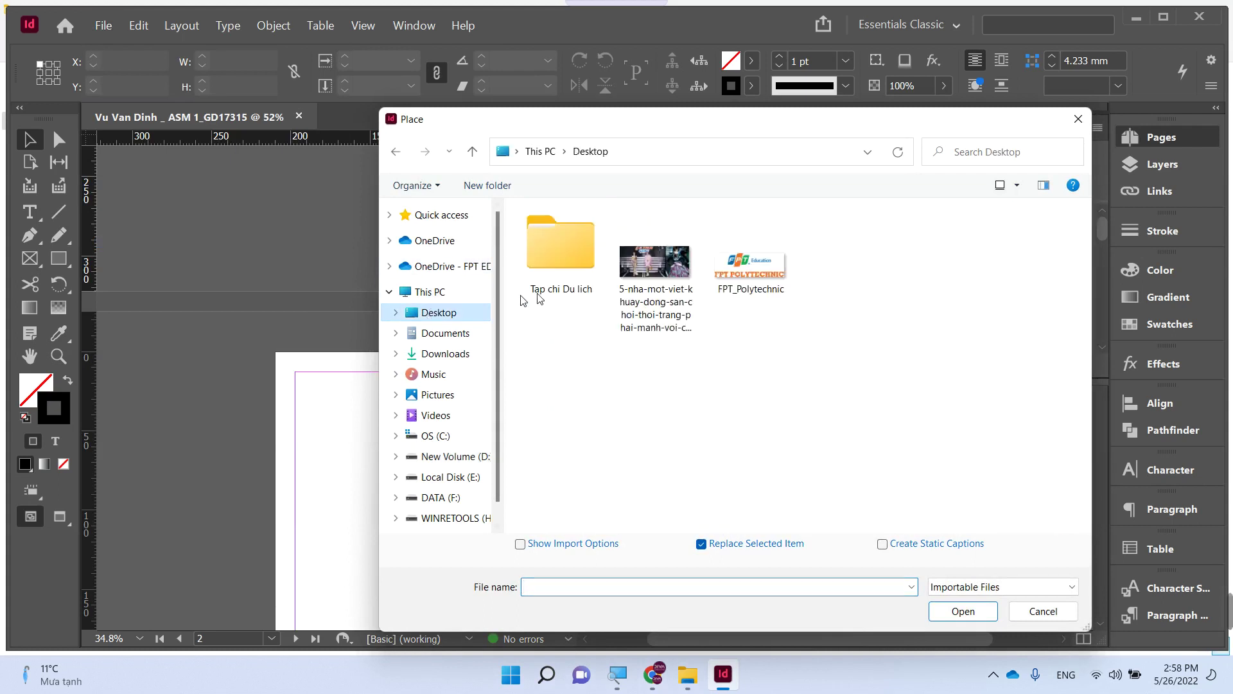
pyautogui.doubleClick(573, 249)
pyautogui.click(835, 260)
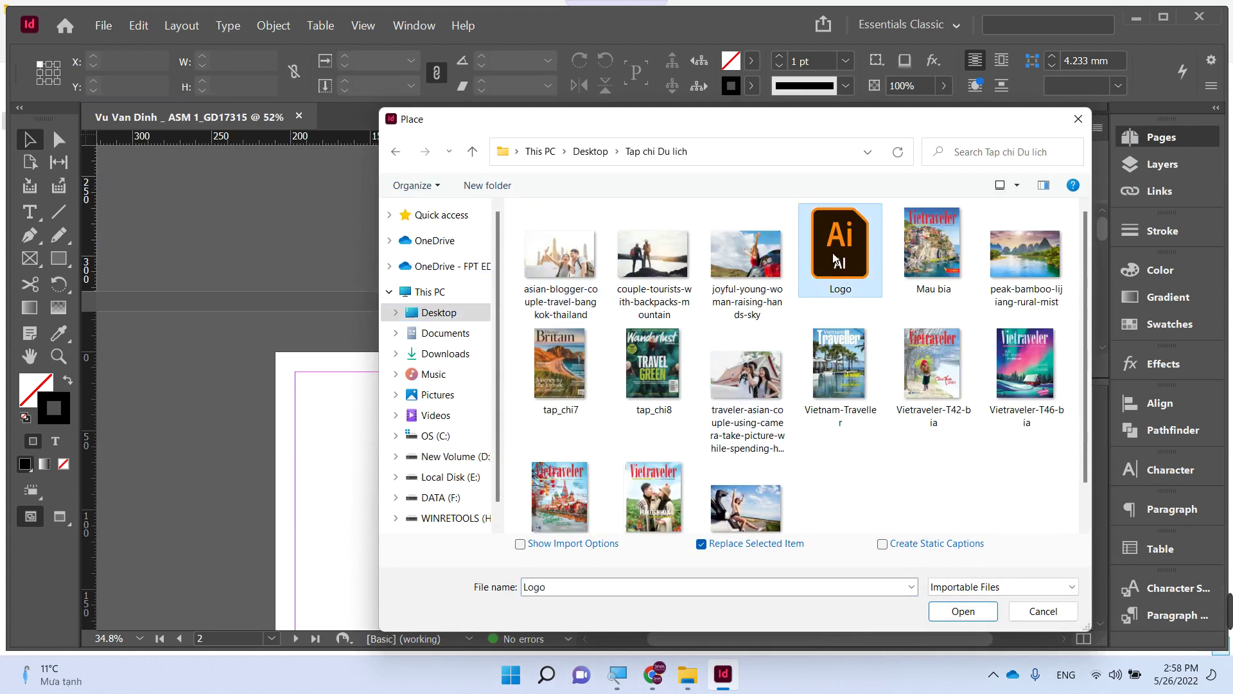
pyautogui.doubleClick(835, 260)
pyautogui.click(436, 425)
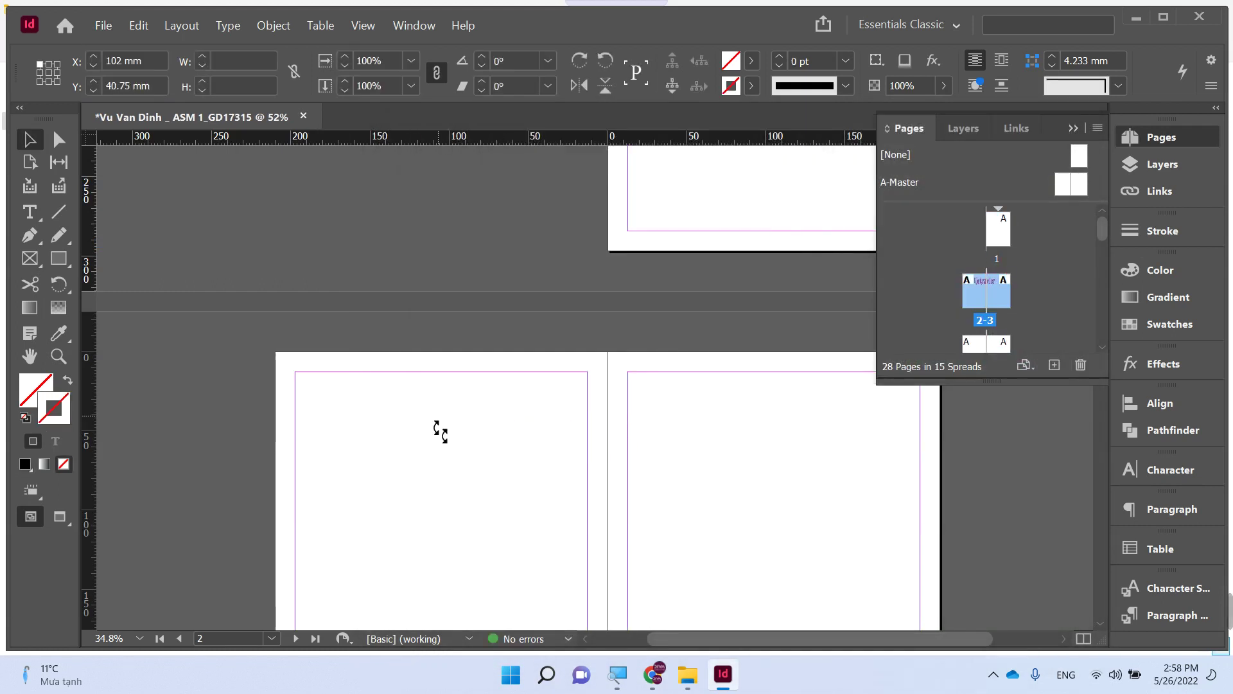
pyautogui.moveTo(556, 462); pyautogui.dragTo(496, 464)
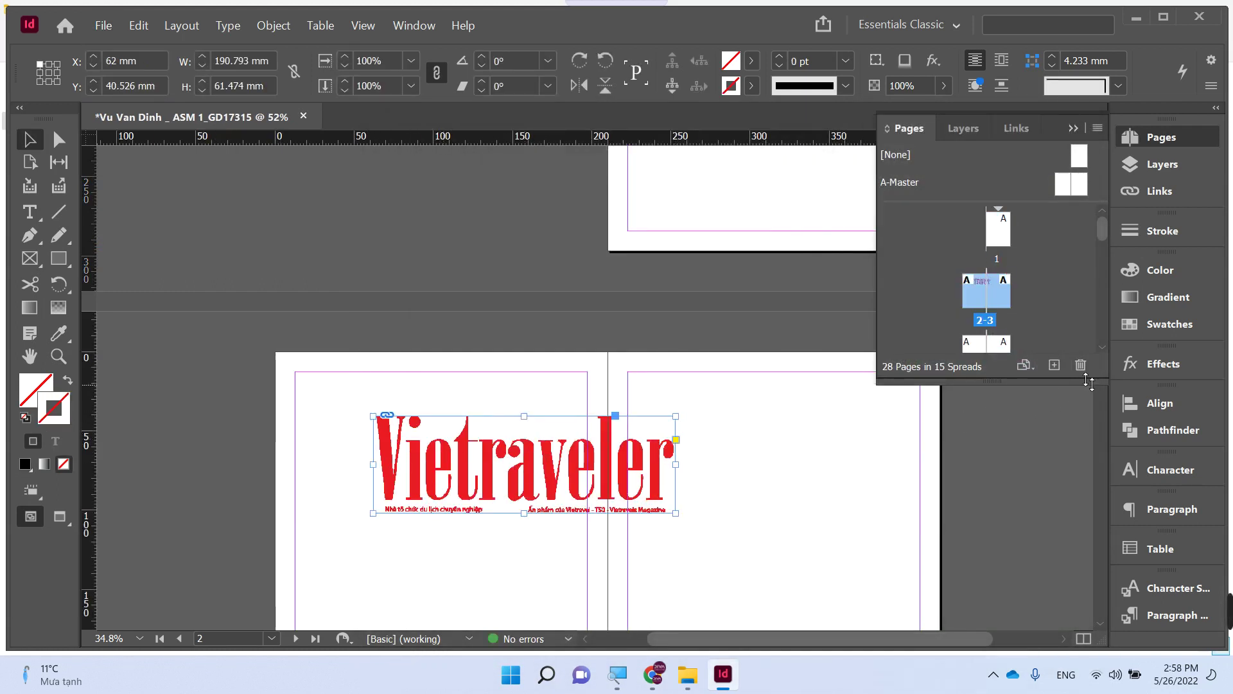
pyautogui.click(1154, 272)
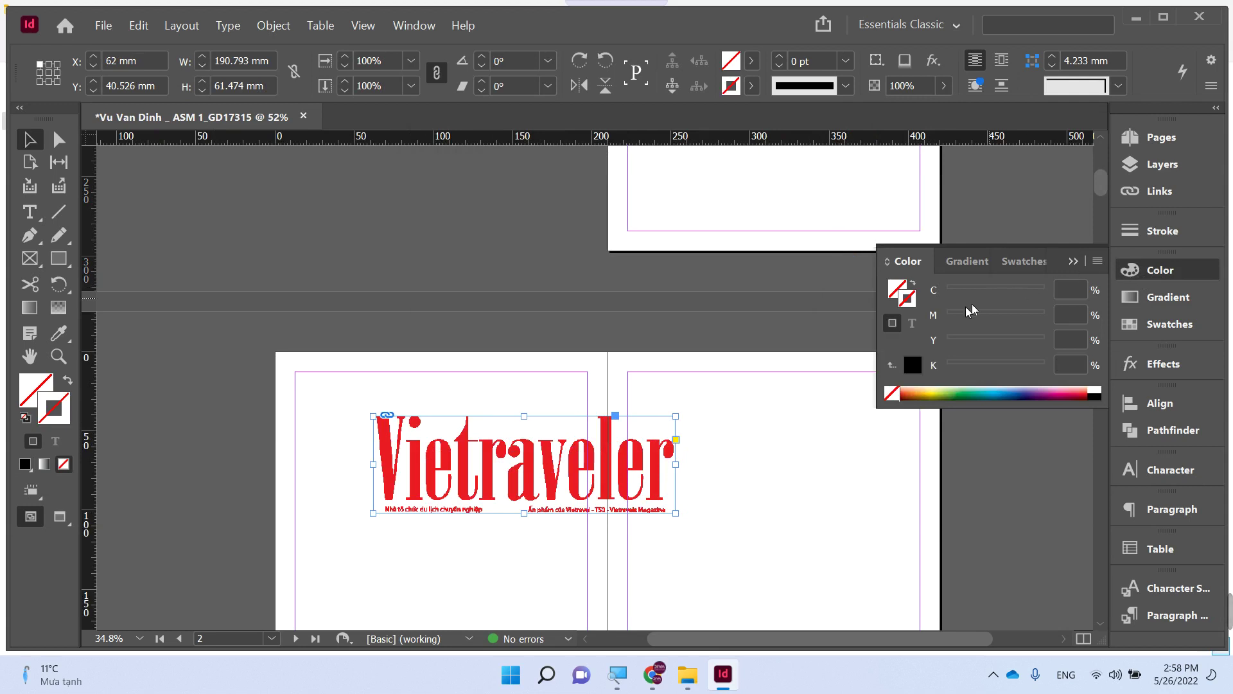
pyautogui.click(913, 366)
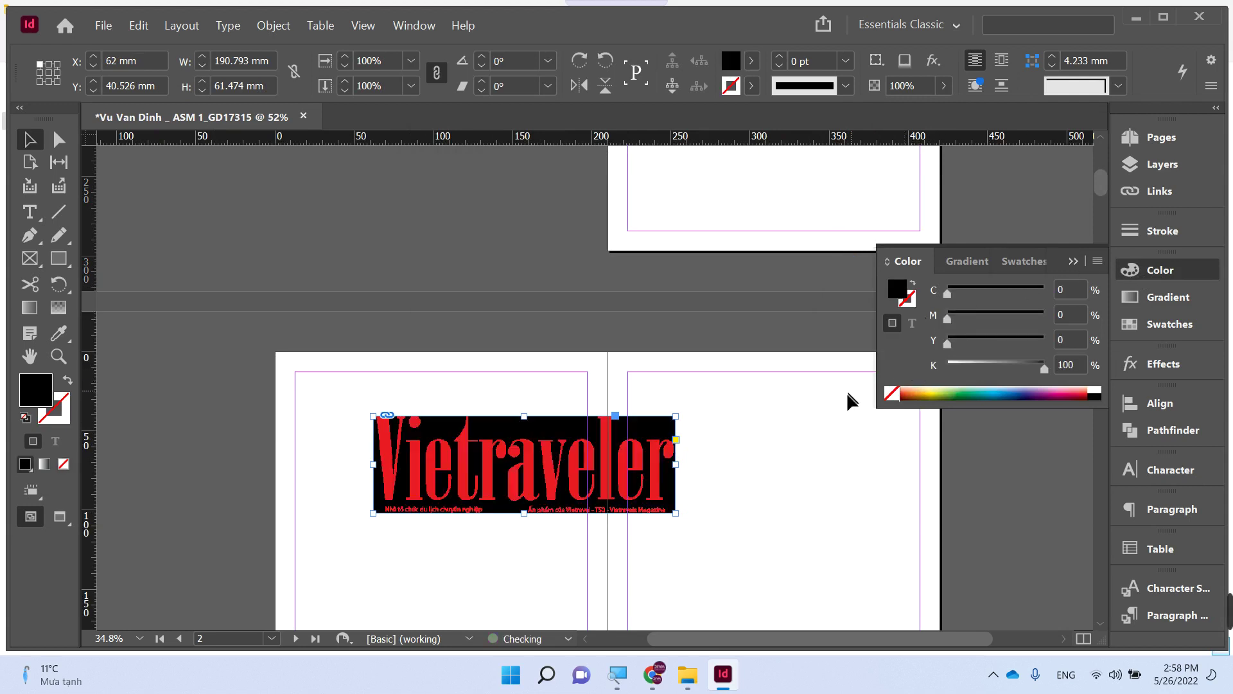
pyautogui.hotkey('ctrl', 'z')
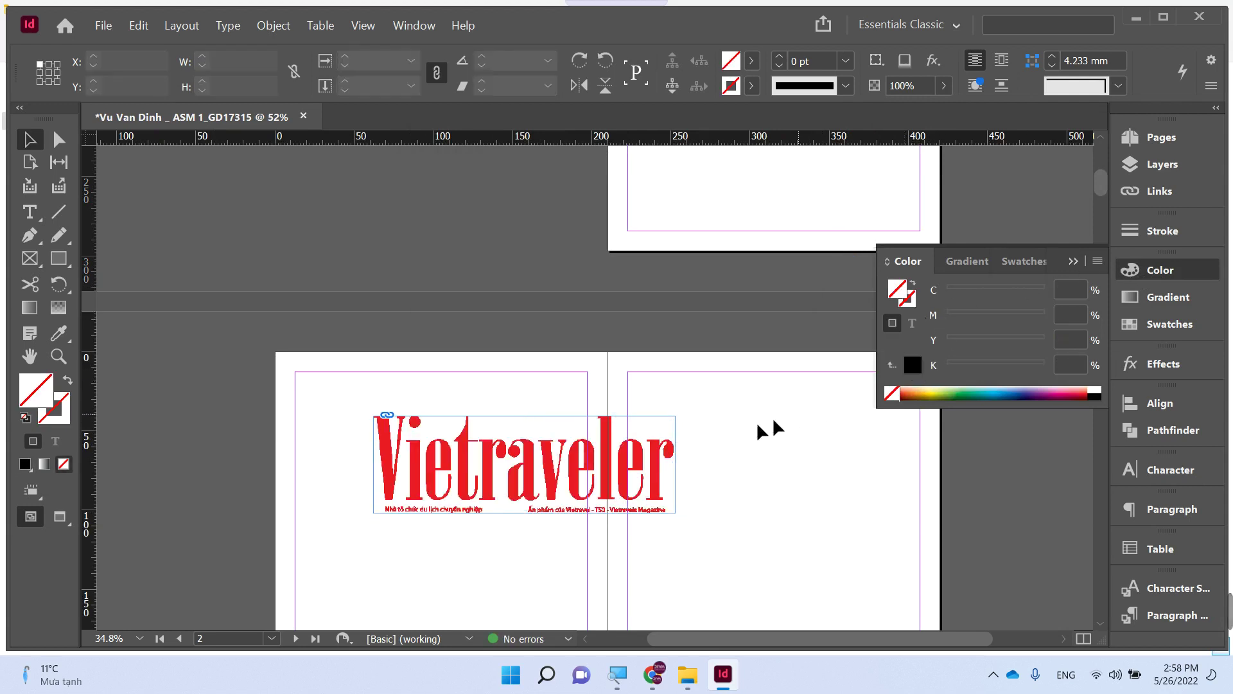
pyautogui.click(553, 457)
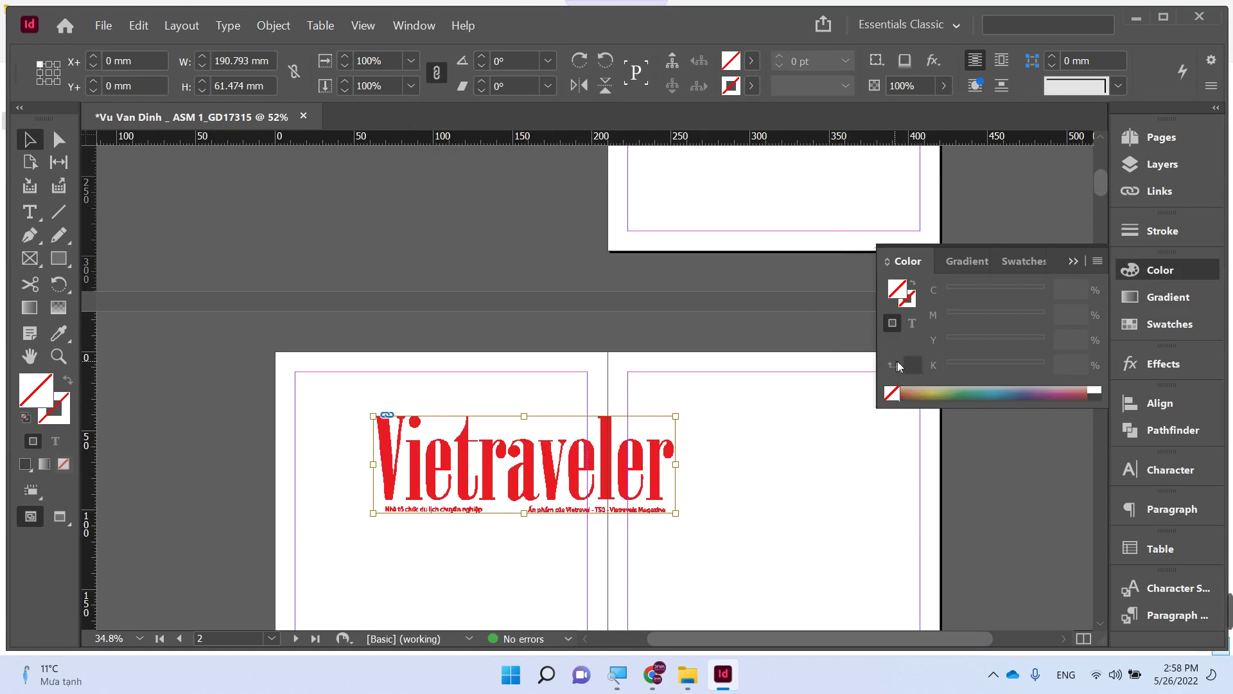
pyautogui.press('Escape')
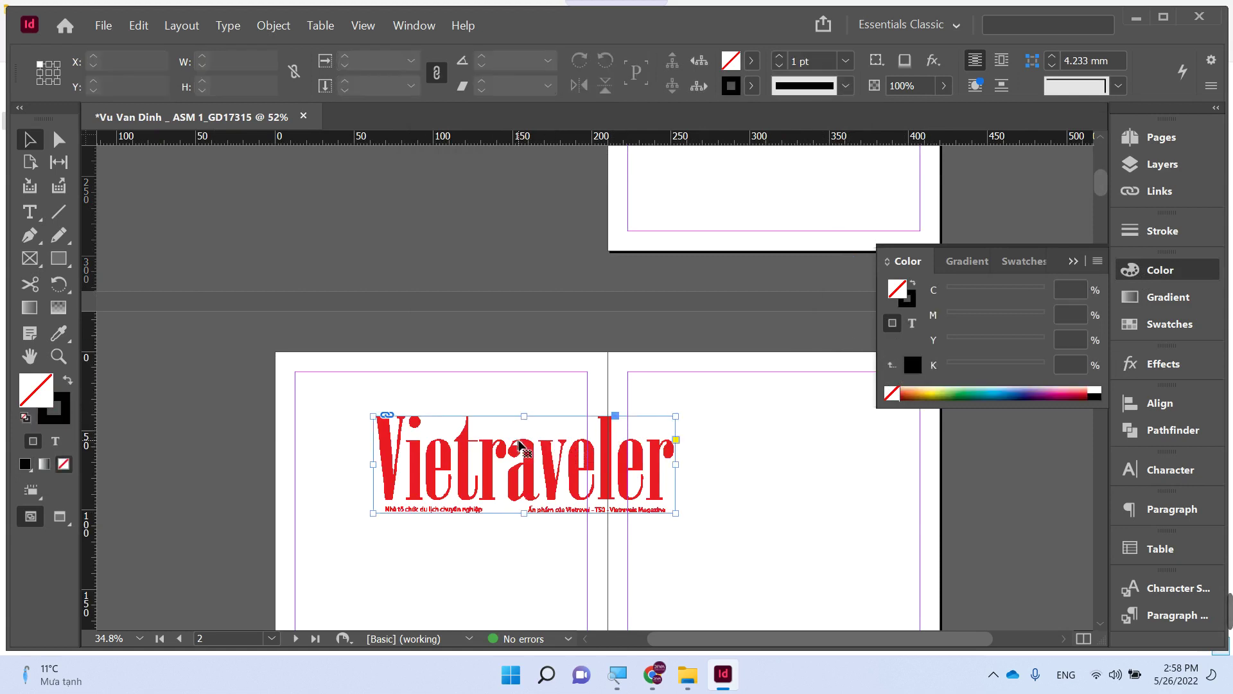
pyautogui.press('Delete')
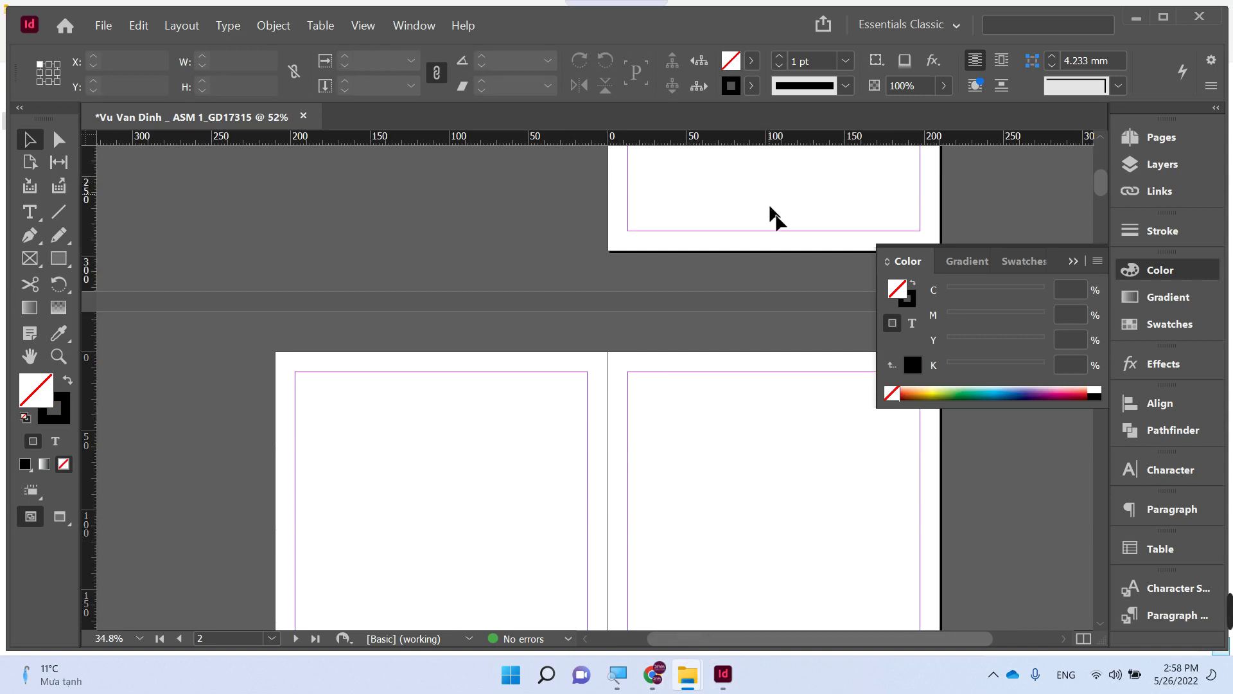
# - Minimize InDesign and select the Logo file in the Tap chi Du lich folder
pyautogui.click(1138, 18)
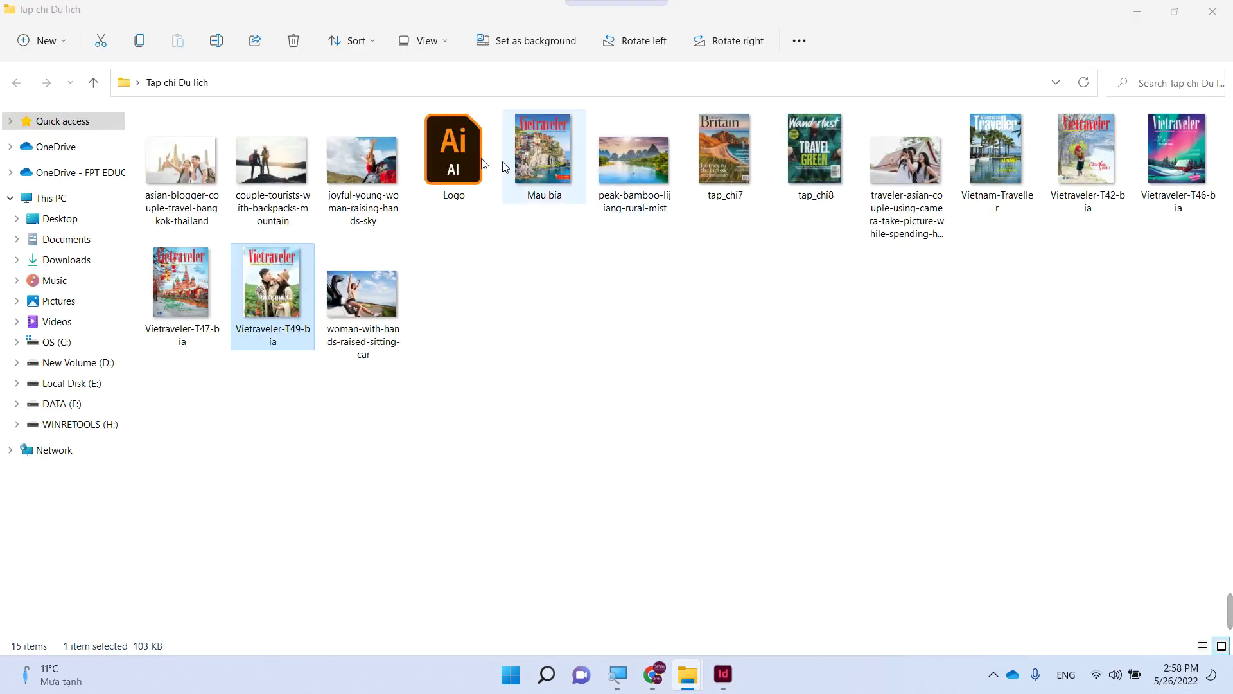
pyautogui.click(444, 154)
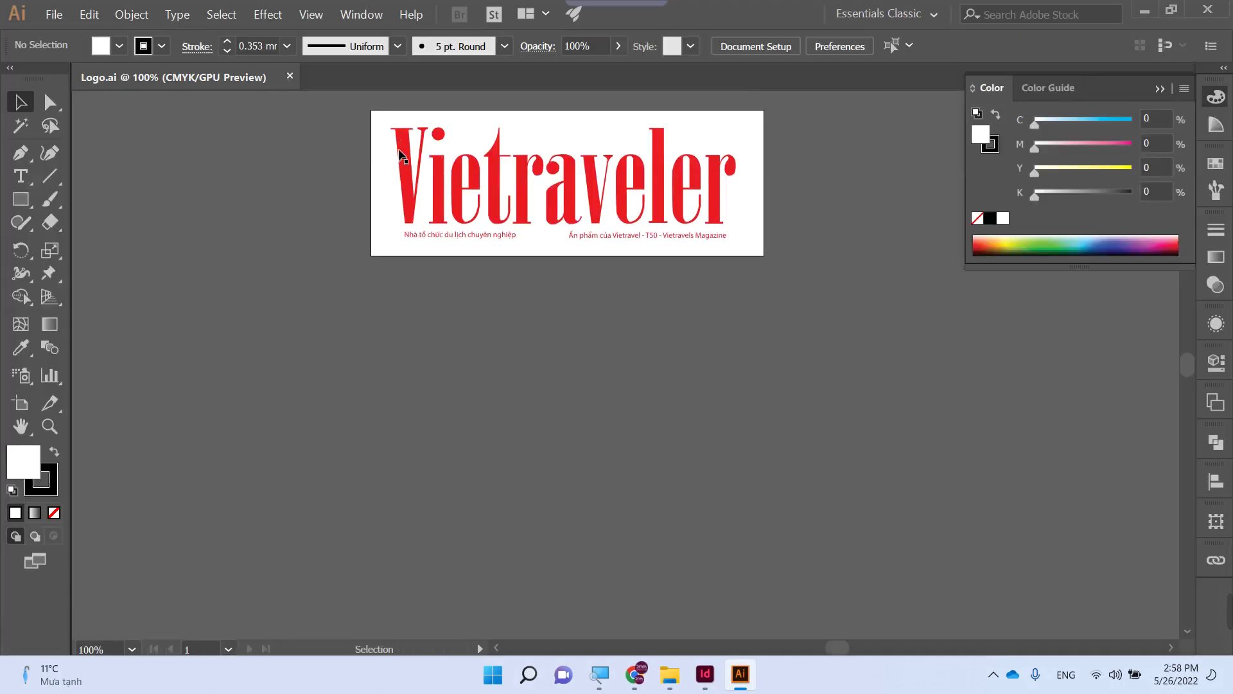
# - Select the whole red Vietraveler logo in Logo.ai, then minimize Illustrator
pyautogui.click(406, 161)
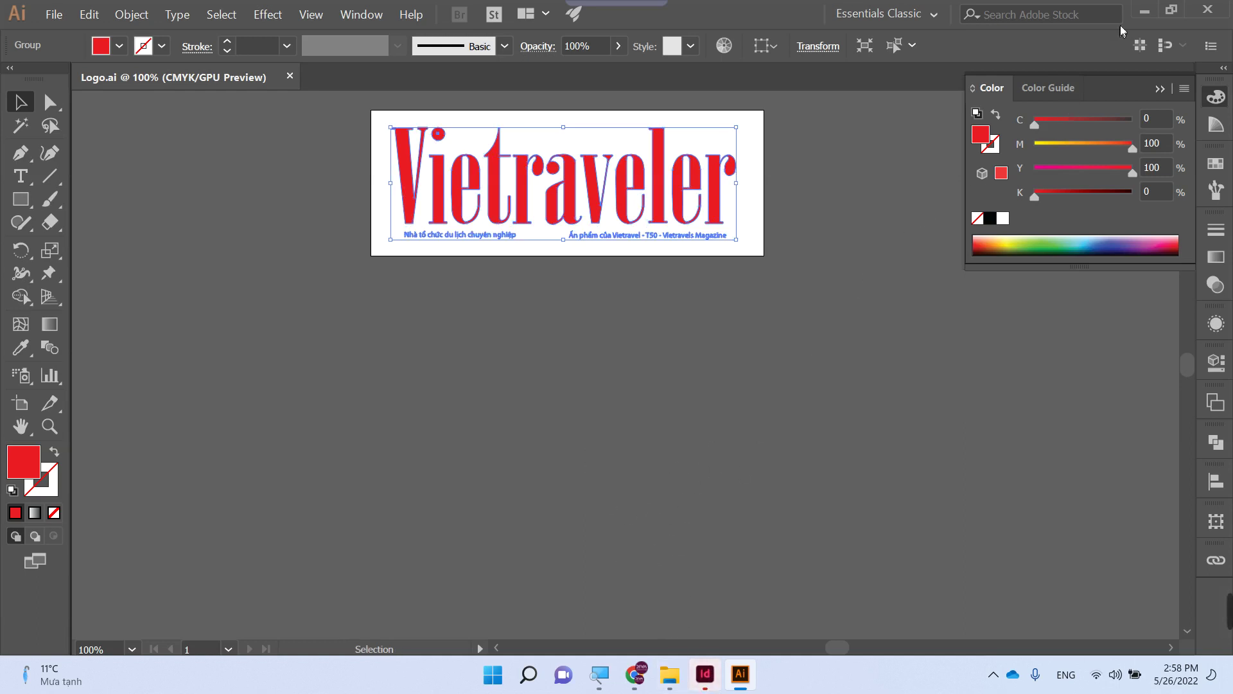
pyautogui.click(1144, 11)
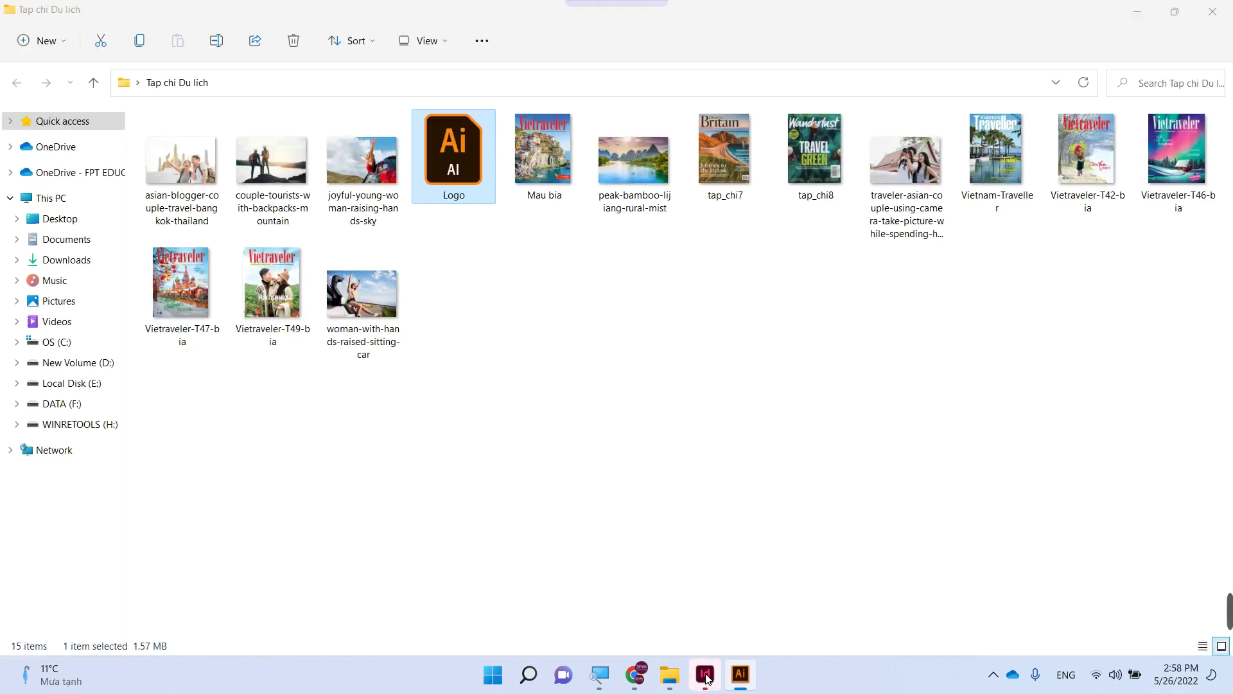
# - Paste the red logo into the InDesign spread, then close Logo.ai and quit Illustrator
pyautogui.click(704, 682)
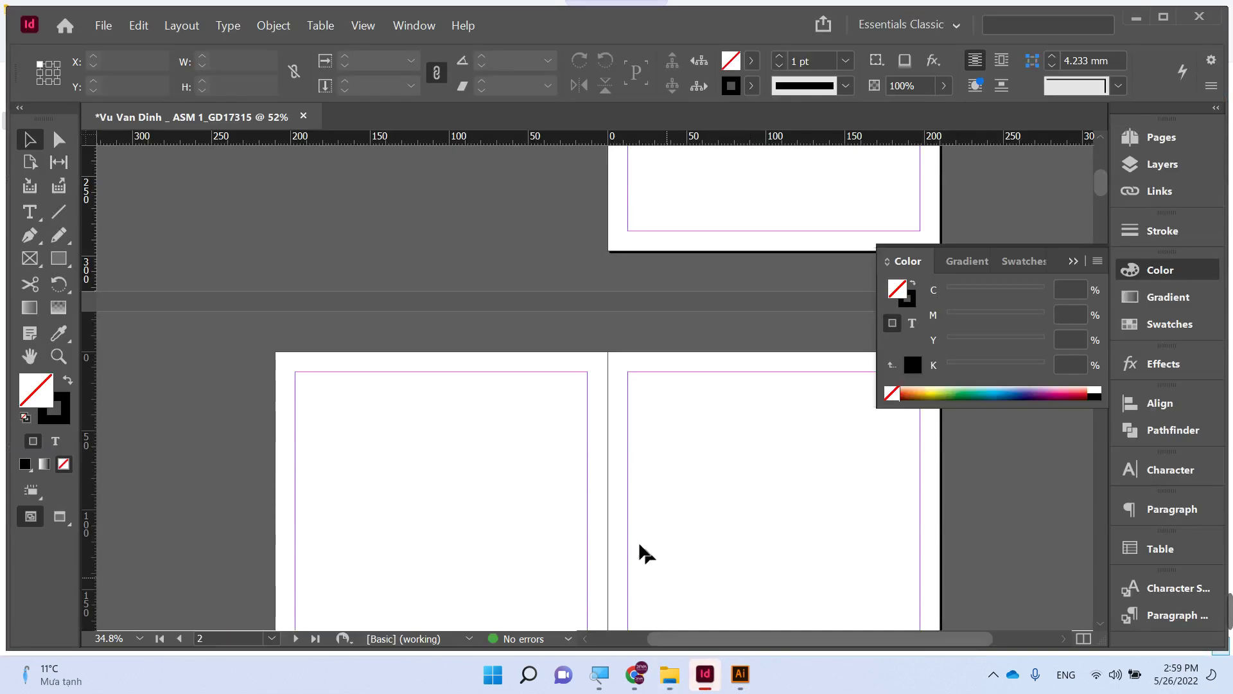
pyautogui.hotkey('ctrl', 'v')
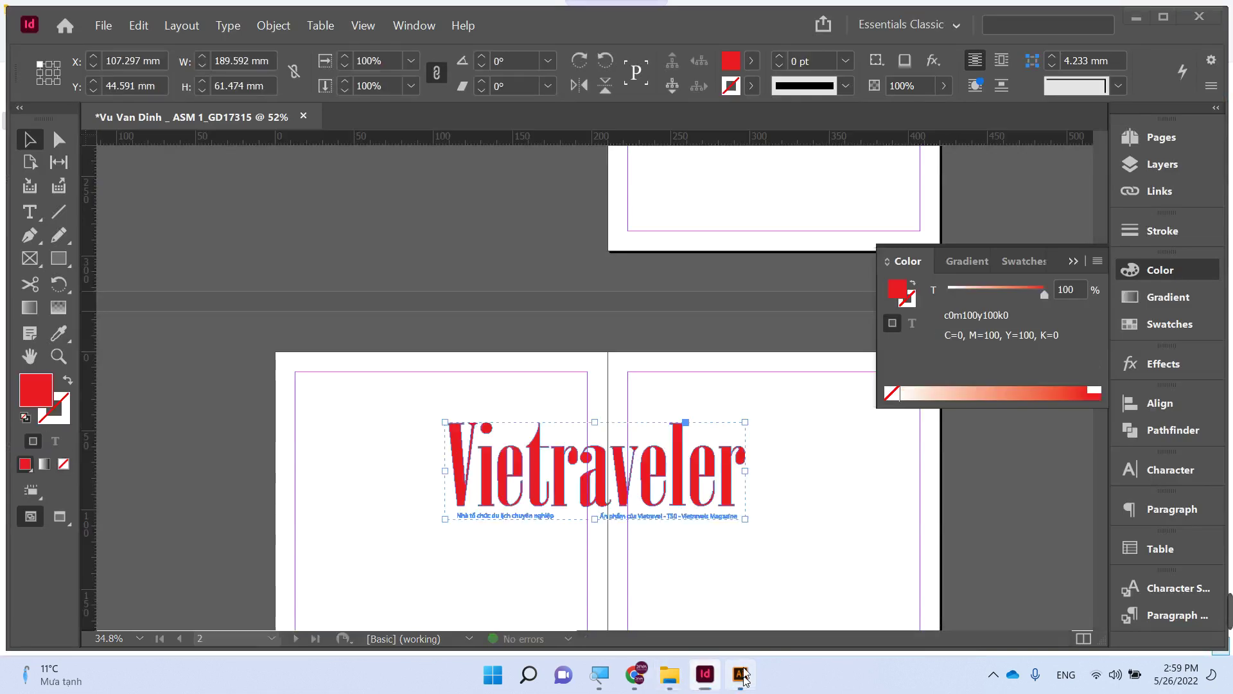
pyautogui.click(727, 683)
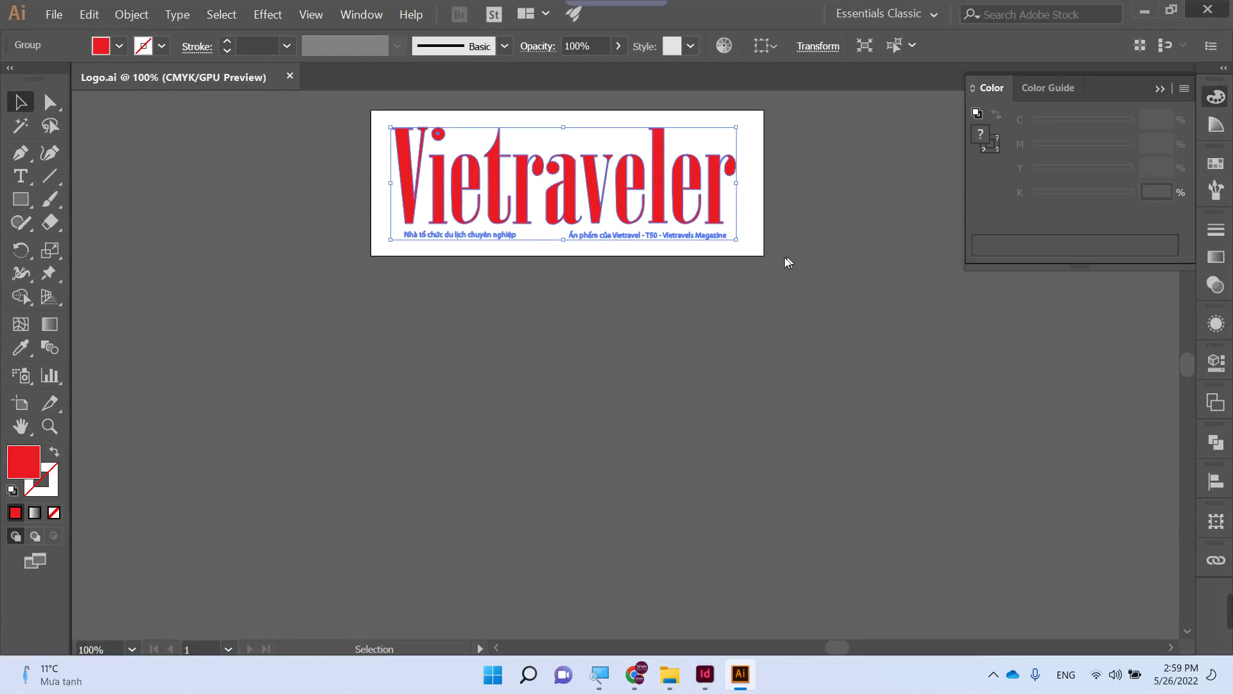
pyautogui.hotkey('ctrl', 'w')
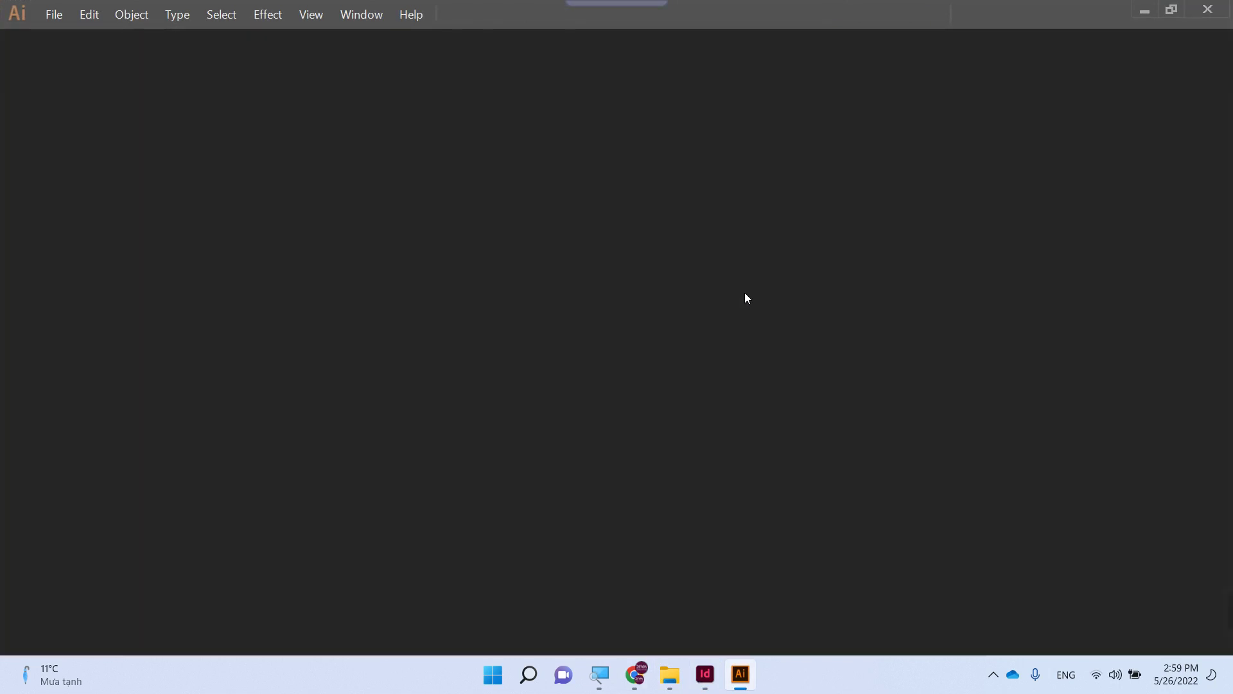
pyautogui.hotkey('ctrl', 'q')
# - Move the pasted logo to the top-left of the spread's left page
pyautogui.moveTo(809, 443); pyautogui.dragTo(634, 454)
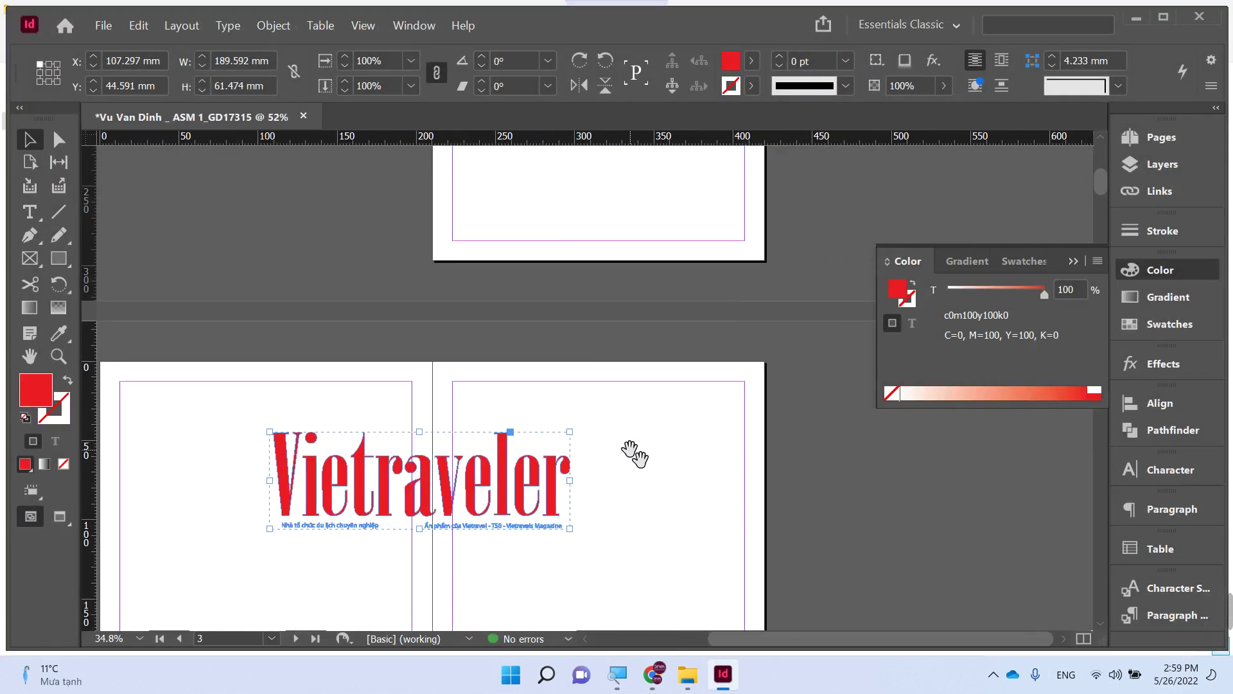
pyautogui.press('x')
pyautogui.press('x')
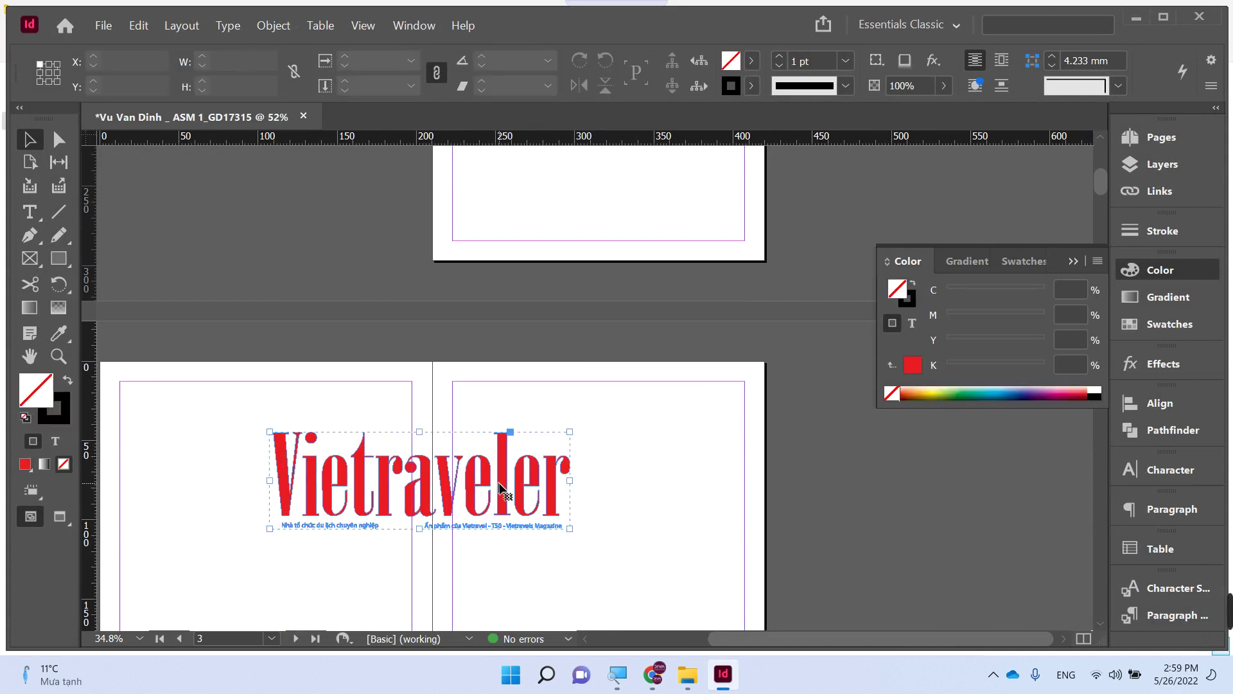
pyautogui.moveTo(477, 501); pyautogui.dragTo(620, 362)
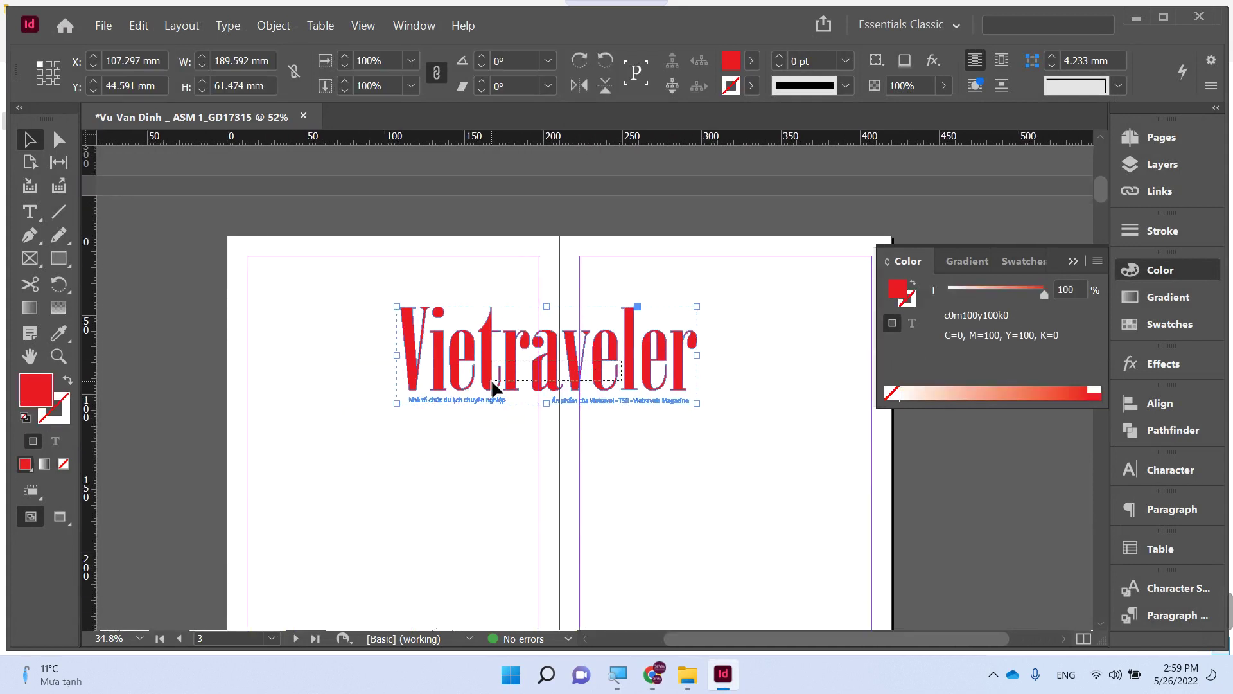
pyautogui.press('x')
pyautogui.press('x')
pyautogui.moveTo(490, 372)
pyautogui.mouseDown()
pyautogui.moveTo(372, 358)
pyautogui.moveTo(372, 523)
pyautogui.mouseUp()
# - Ungroup the duplicate logo and delete its two tagline text frames
pyautogui.rightClick(372, 524)
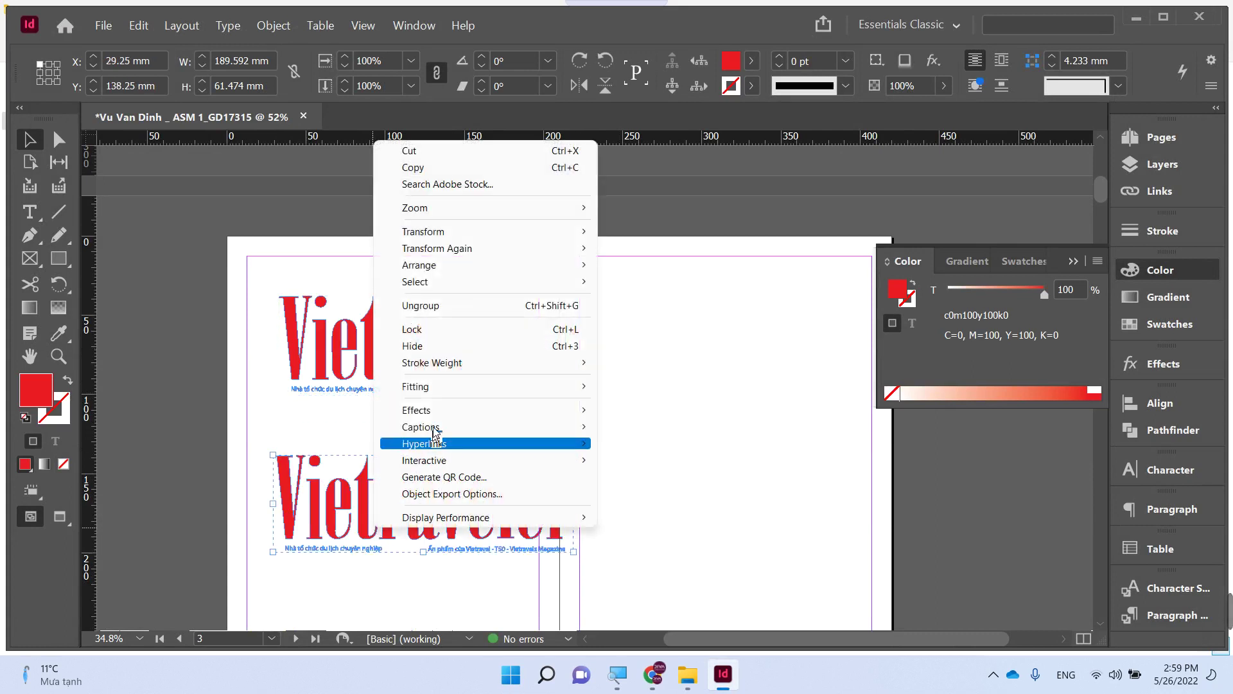
pyautogui.click(424, 305)
pyautogui.click(297, 559)
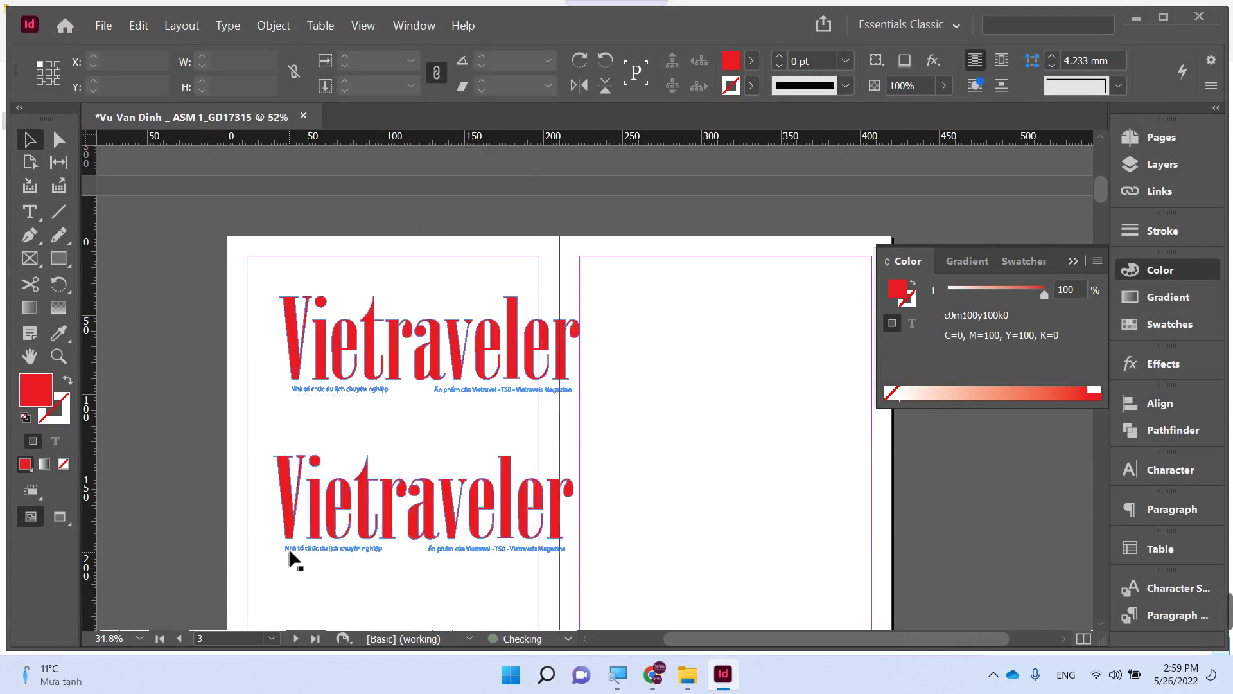
pyautogui.click(290, 550)
pyautogui.click(266, 546)
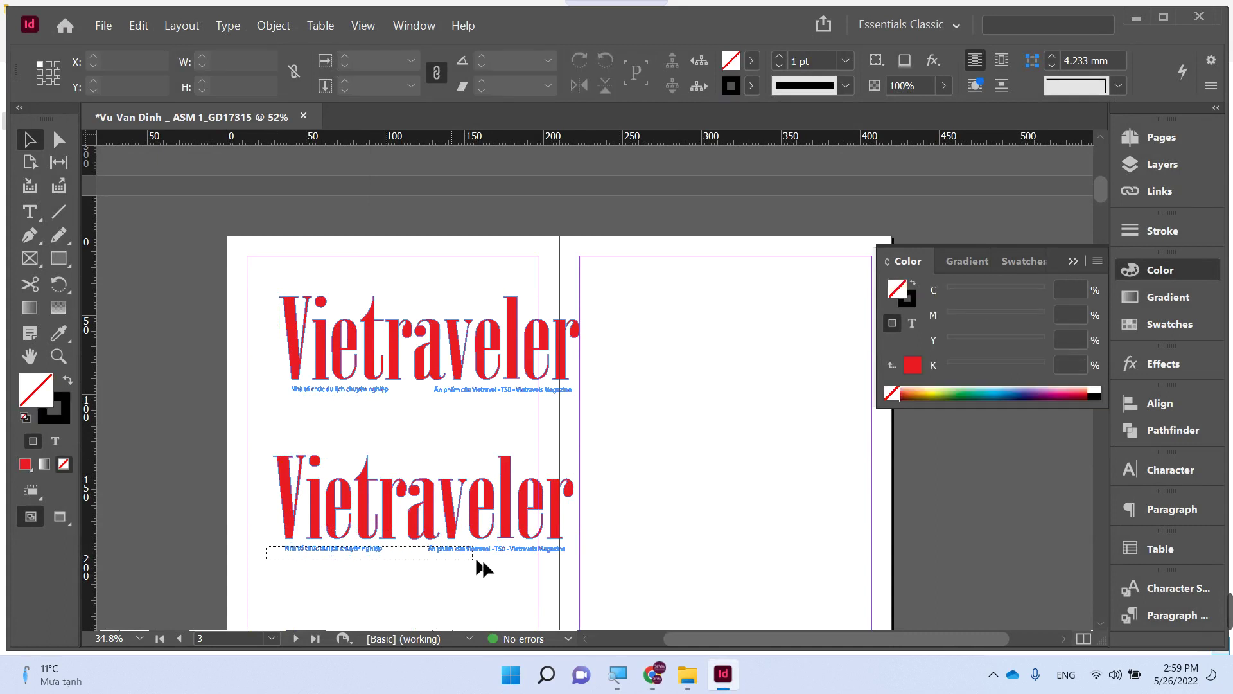
pyautogui.moveTo(477, 560); pyautogui.dragTo(568, 565)
pyautogui.press('Delete')
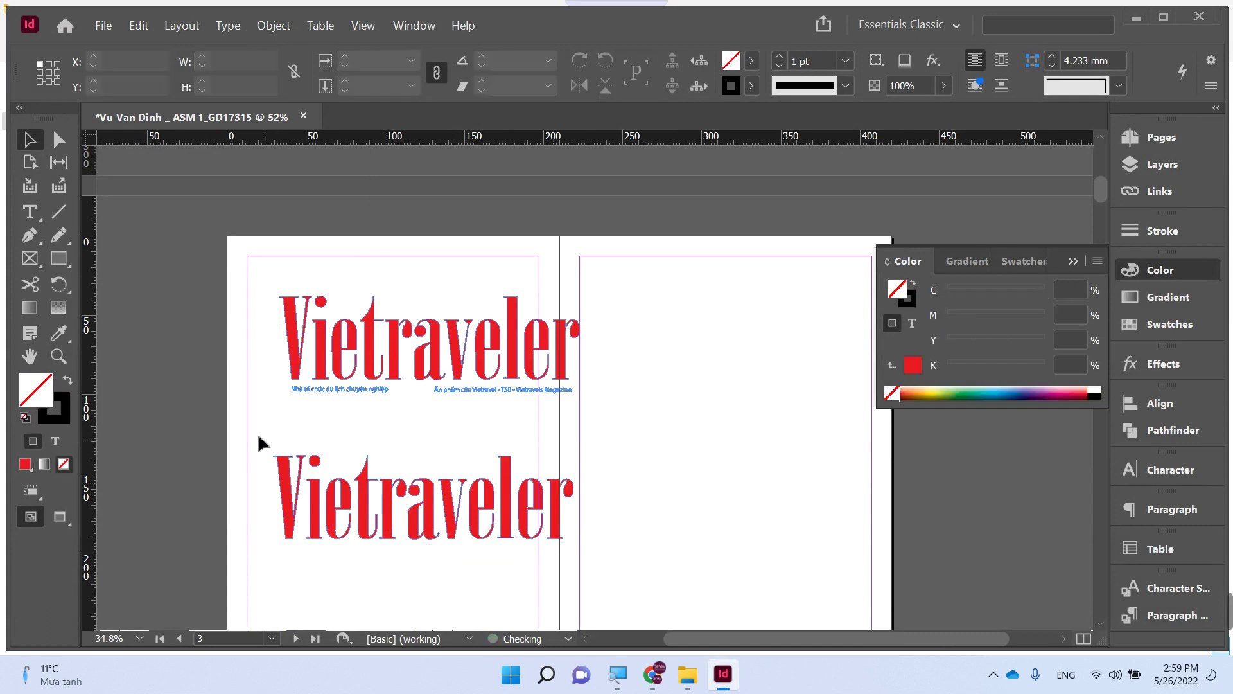
# - Fill the lower Vietraveler wordmark light grey using CMYK black at 30%
pyautogui.moveTo(259, 438); pyautogui.dragTo(588, 565)
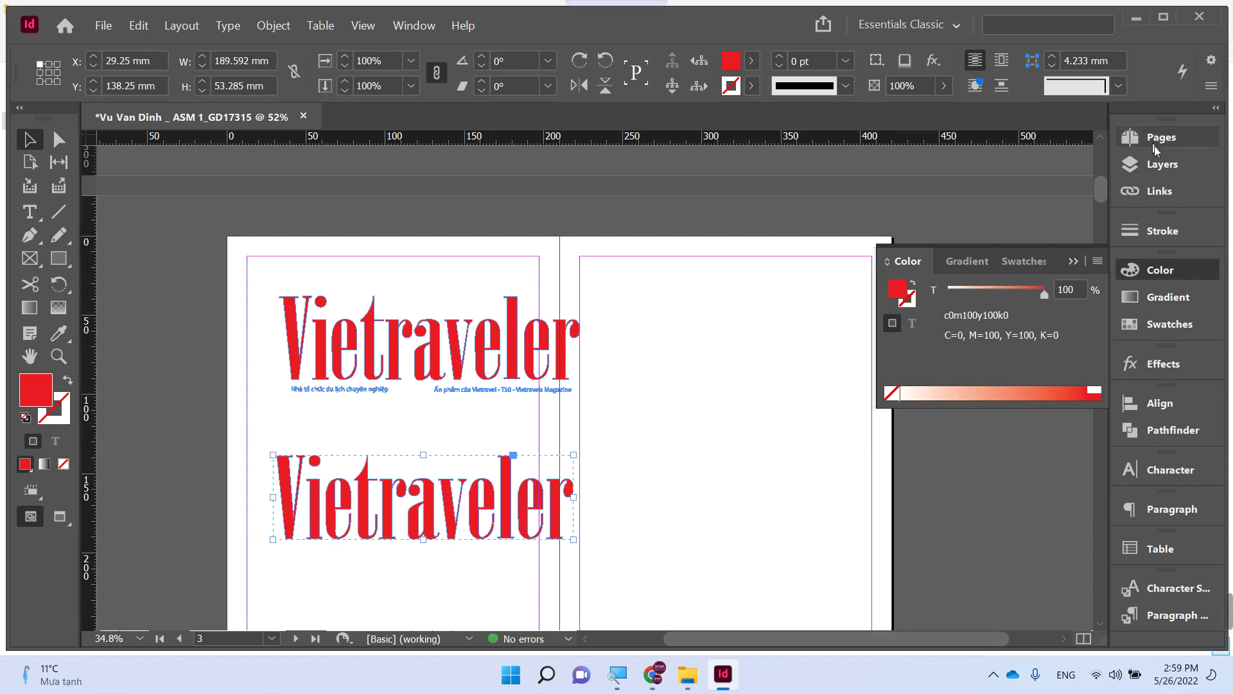
pyautogui.click(1147, 270)
pyautogui.click(1137, 272)
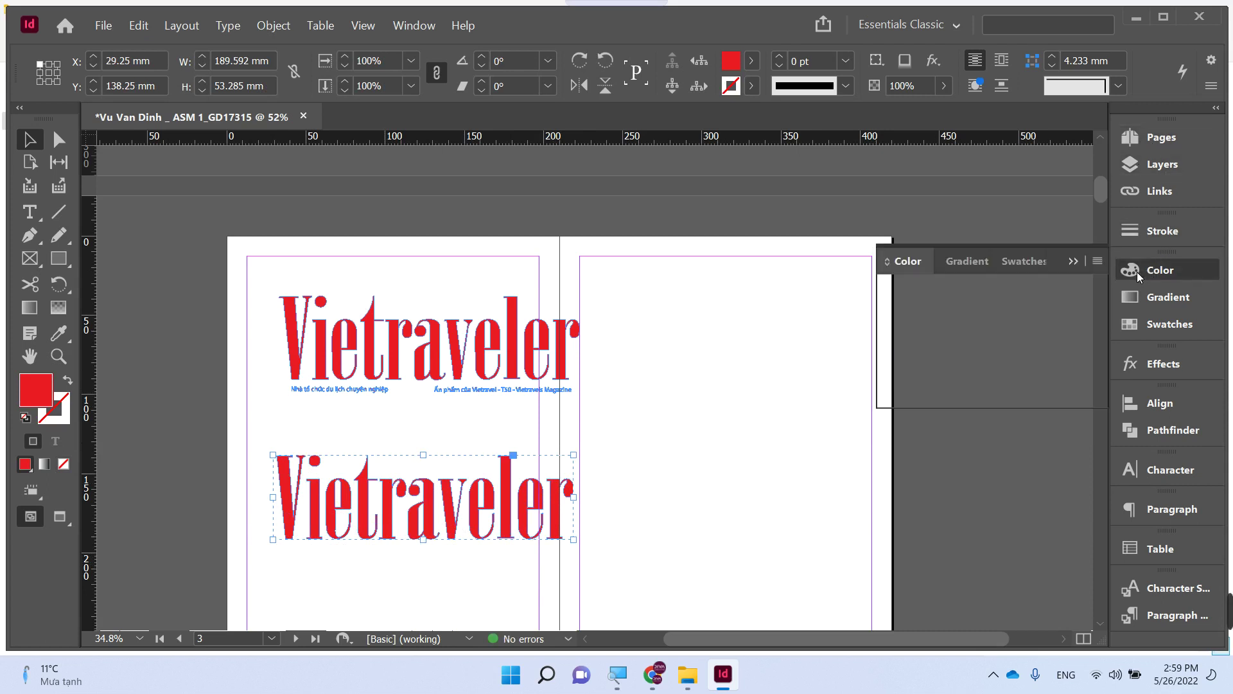
pyautogui.click(1095, 262)
pyautogui.click(978, 318)
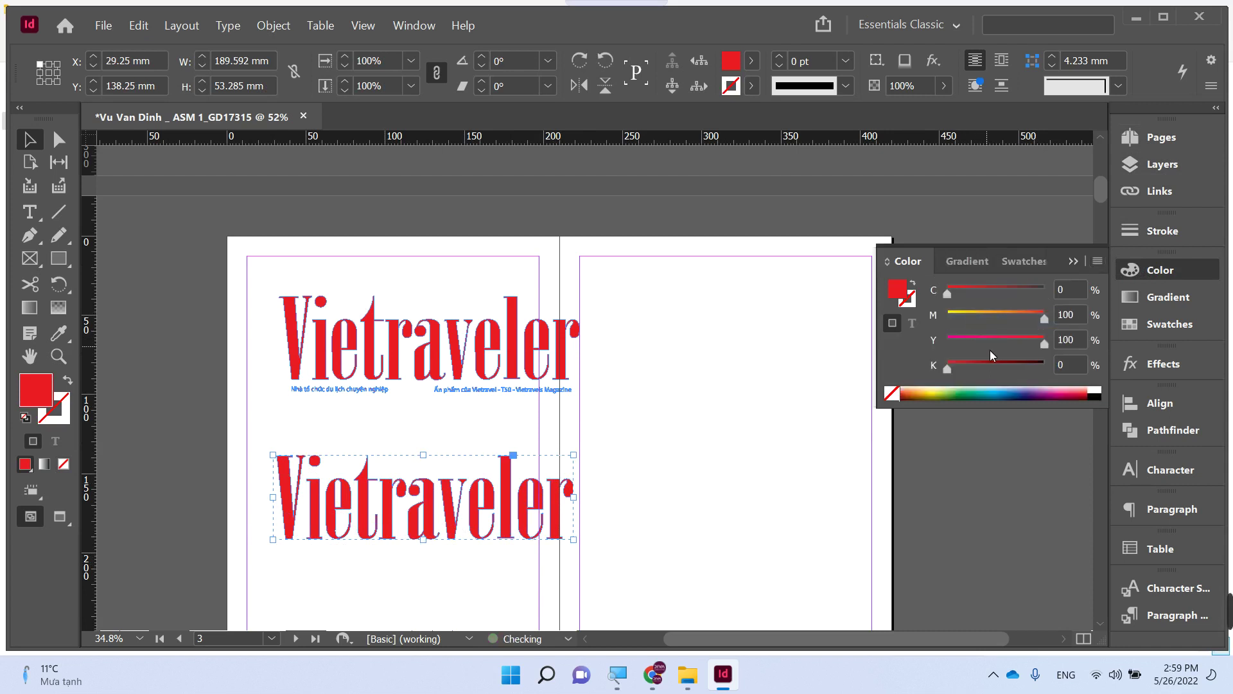
pyautogui.click(1094, 394)
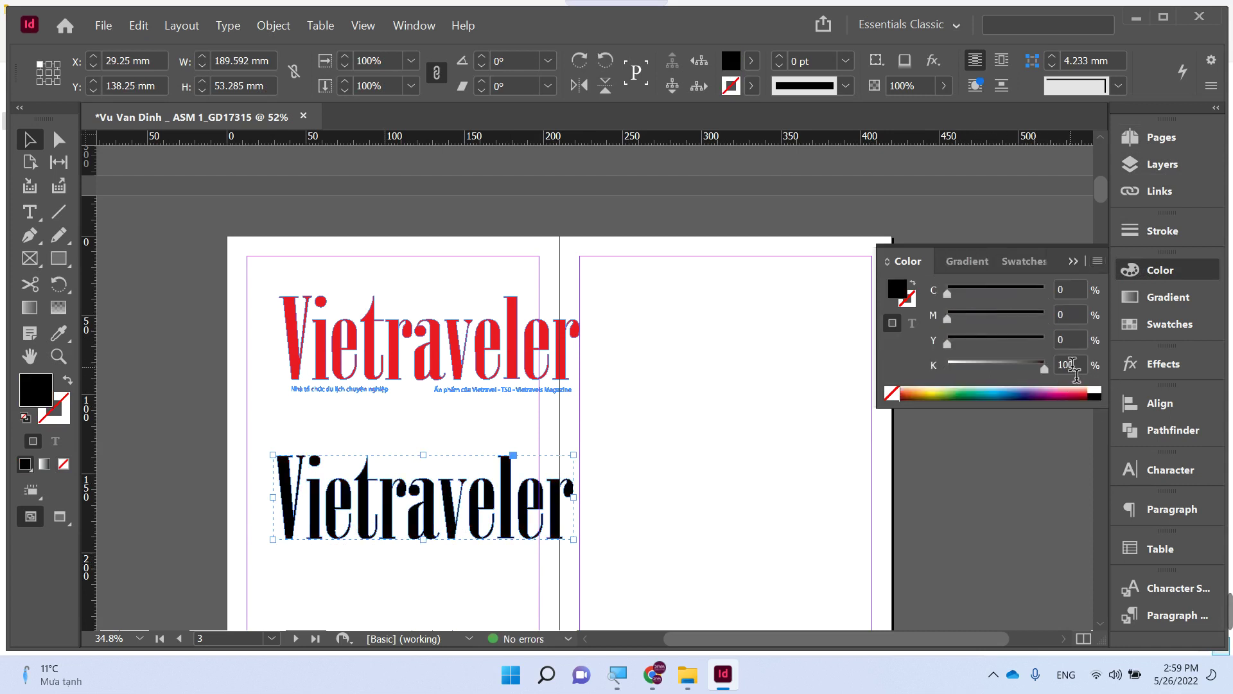
pyautogui.write('30')
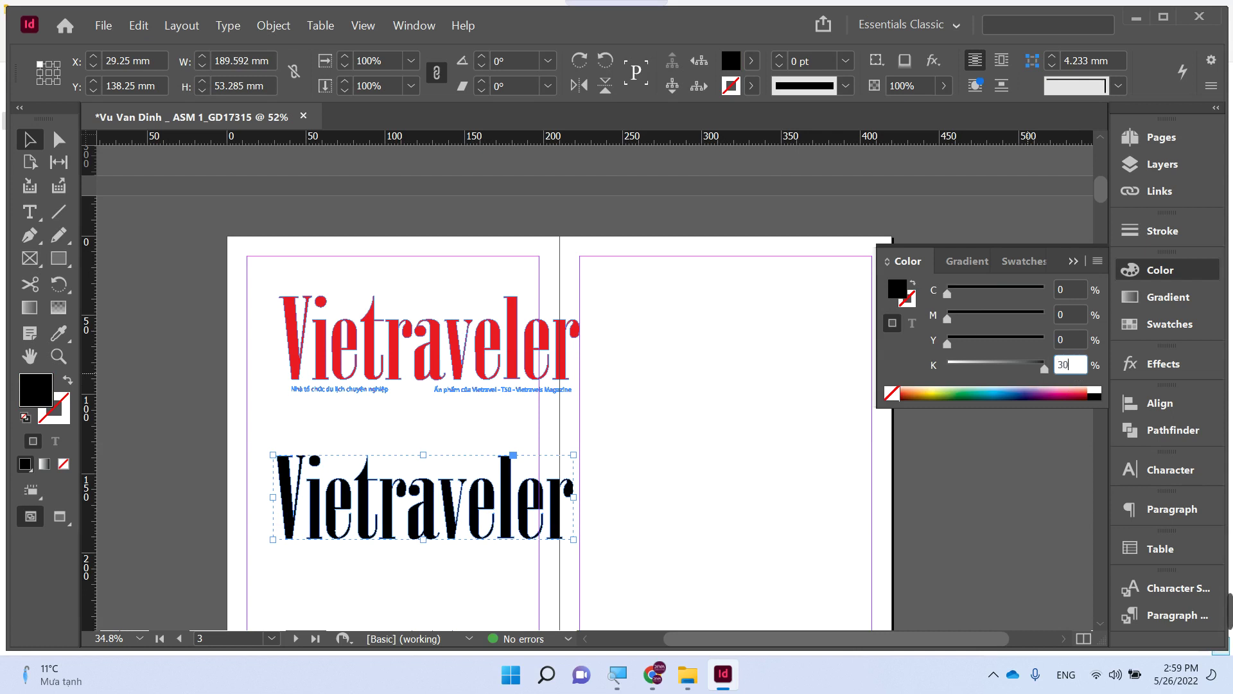
pyautogui.press('Return')
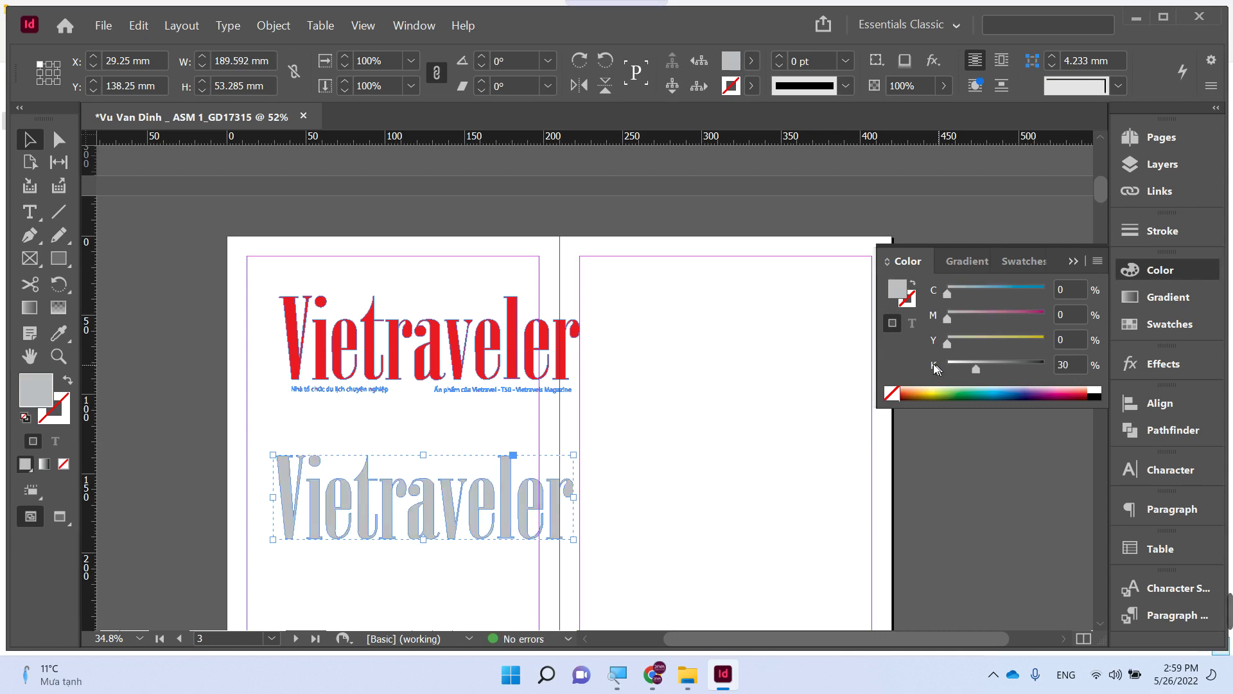
pyautogui.click(723, 398)
pyautogui.click(477, 507)
pyautogui.click(1153, 141)
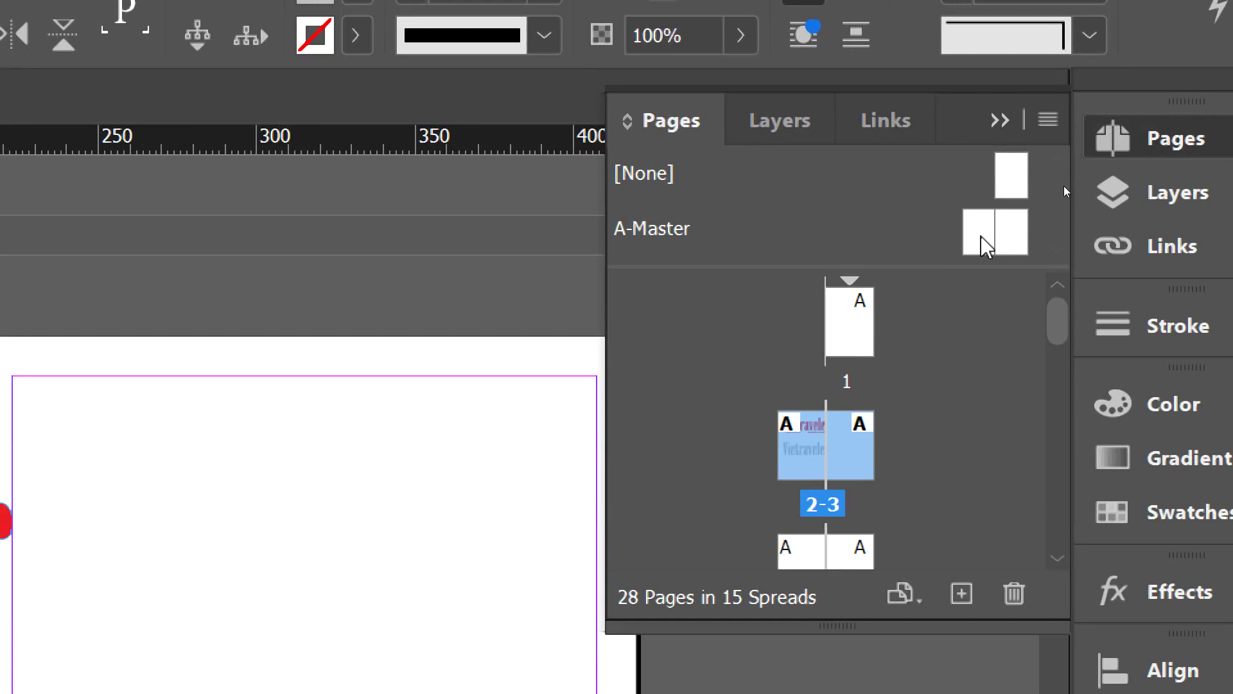
# - Paste the grey Vietraveler wordmark onto A-Master's left page, shrunk to 45.532 × 12.797 mm at bottom-left
pyautogui.click(981, 243)
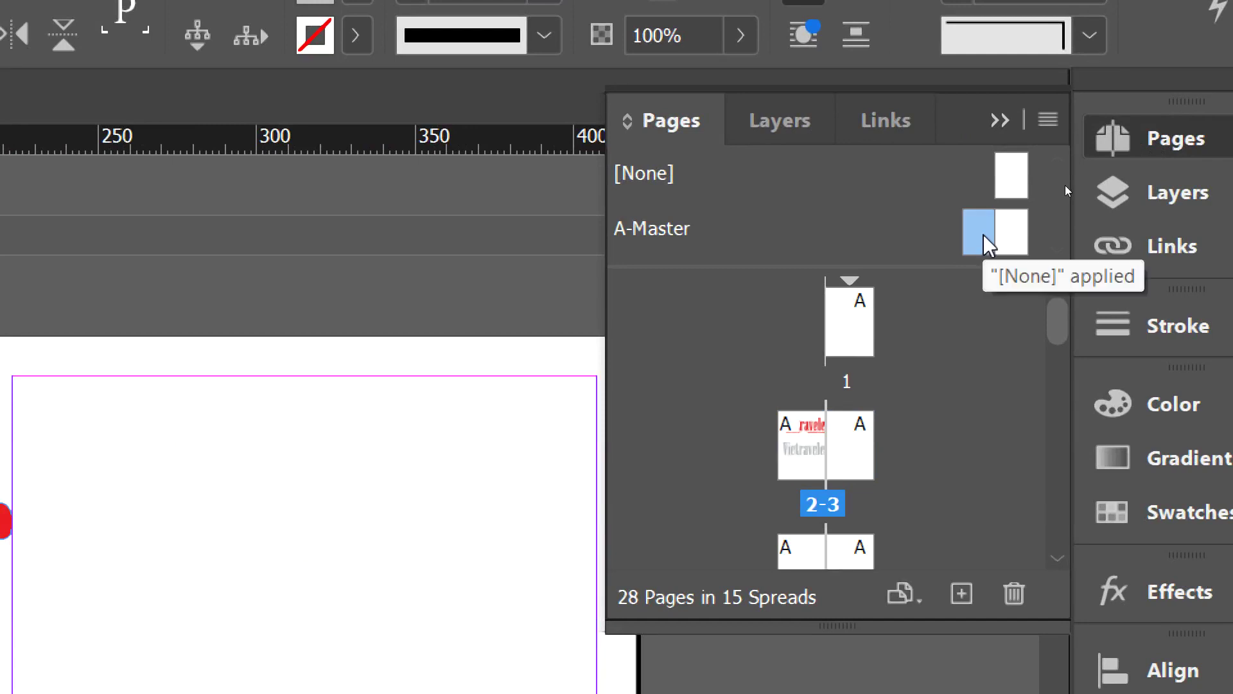
pyautogui.doubleClick(979, 242)
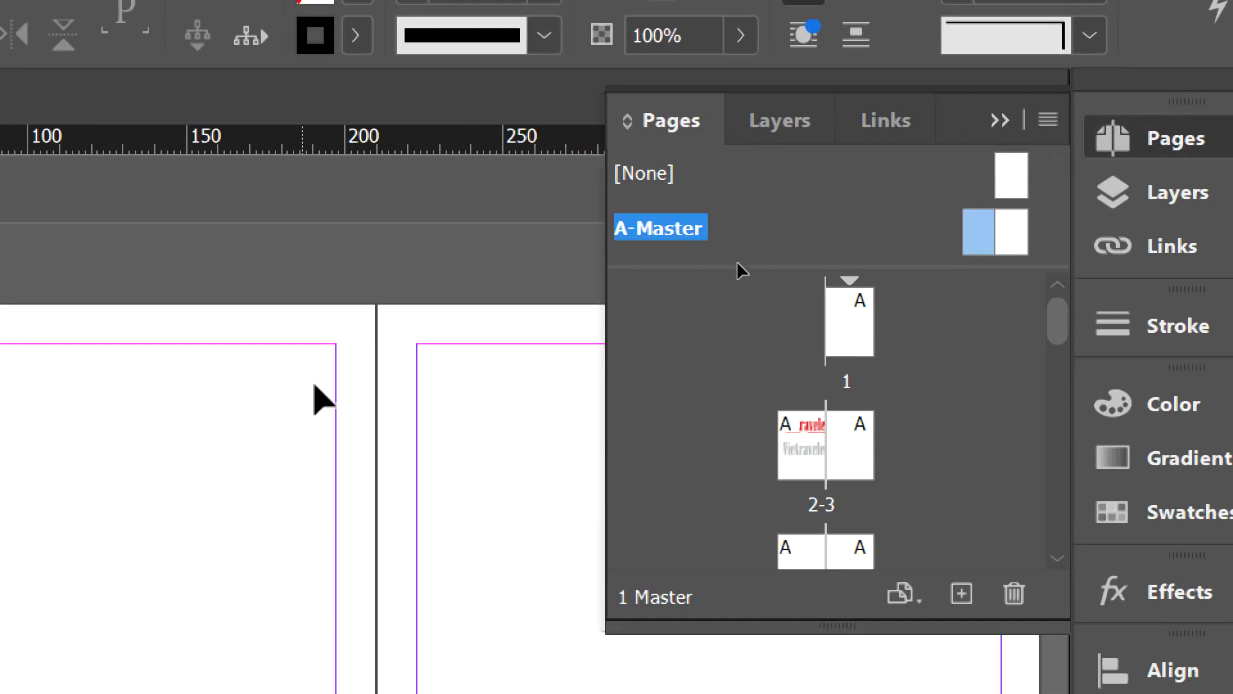
pyautogui.moveTo(143, 625); pyautogui.dragTo(413, 248)
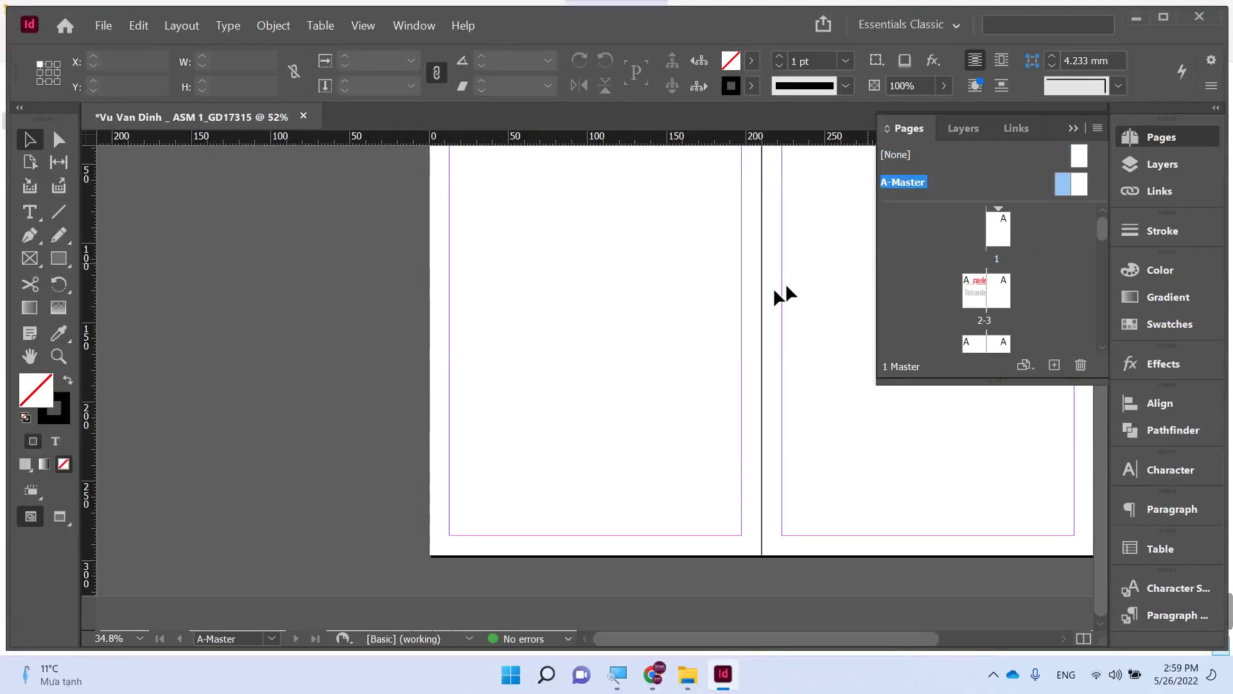
pyautogui.hotkey('ctrl', 'v')
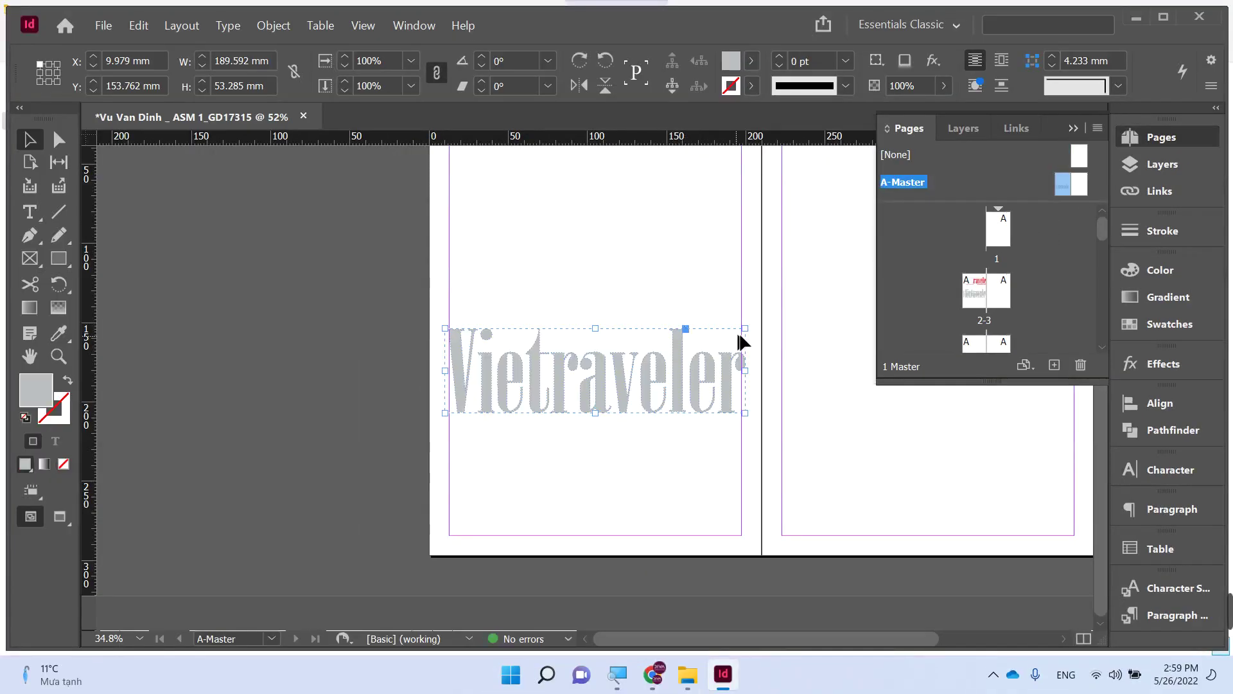
pyautogui.moveTo(745, 331); pyautogui.dragTo(521, 524)
pyautogui.press('z')
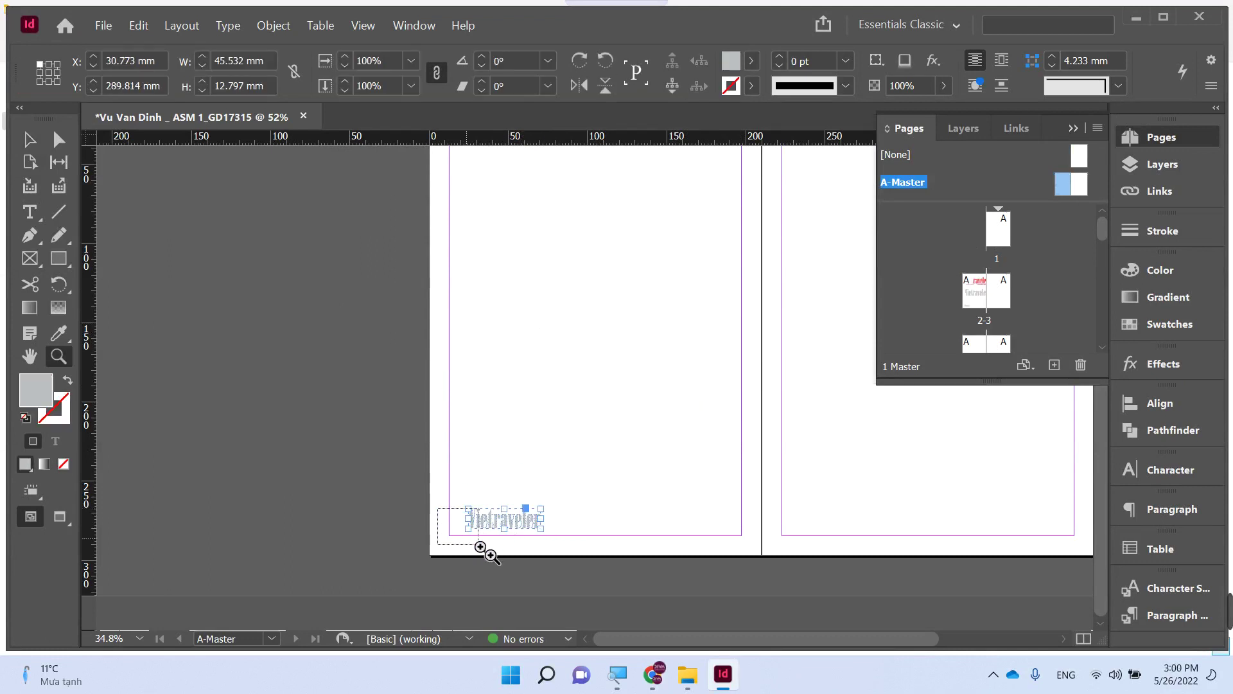
pyautogui.moveTo(549, 570); pyautogui.dragTo(443, 523)
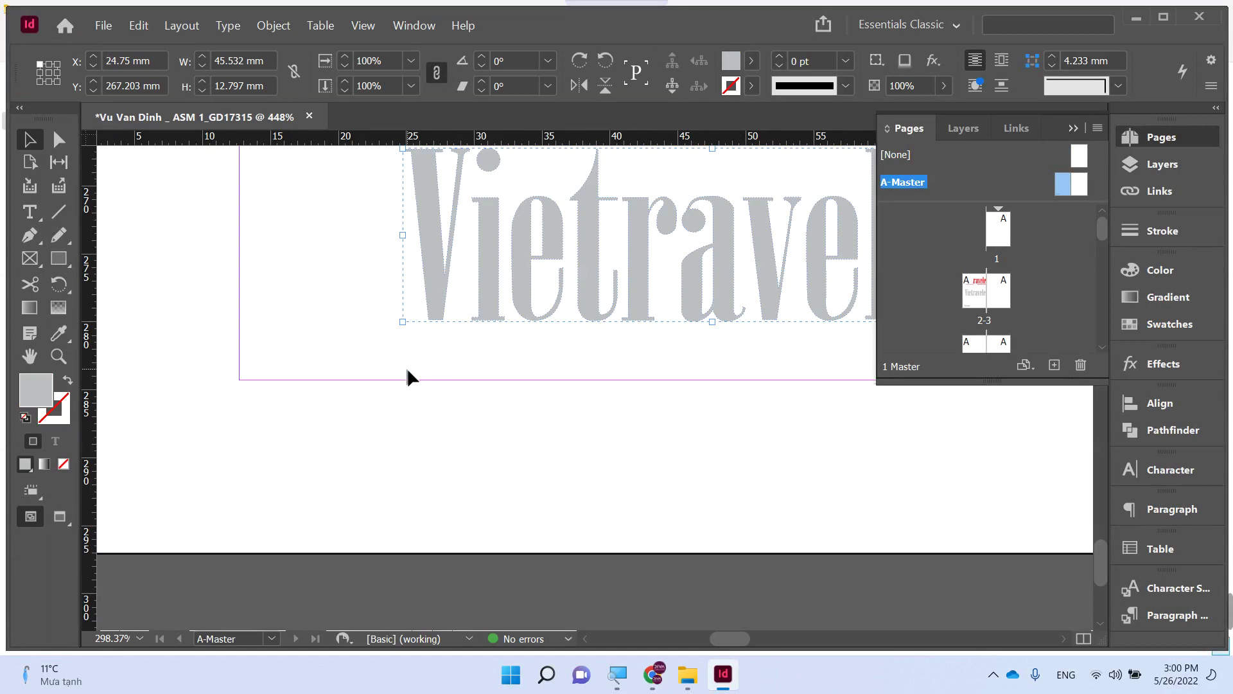
pyautogui.click(384, 436)
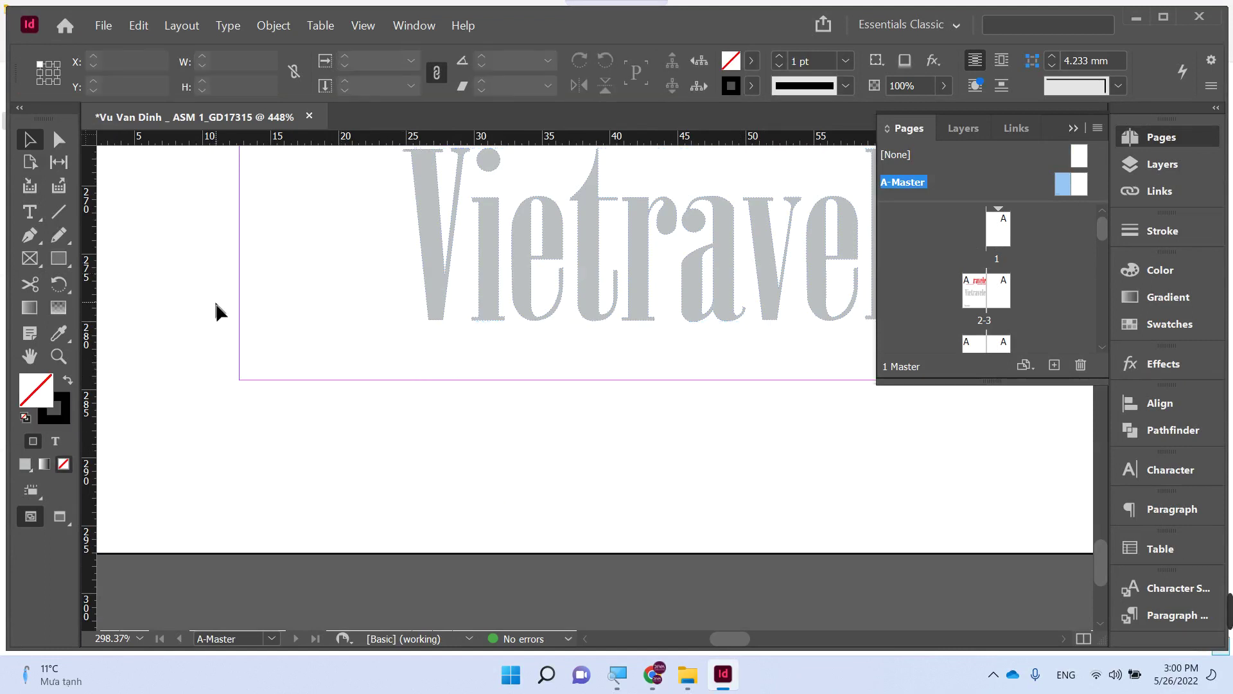
# - Draw a text frame below the grey logo and insert a Current Page Number marker
pyautogui.press('t')
pyautogui.moveTo(243, 389); pyautogui.dragTo(535, 461)
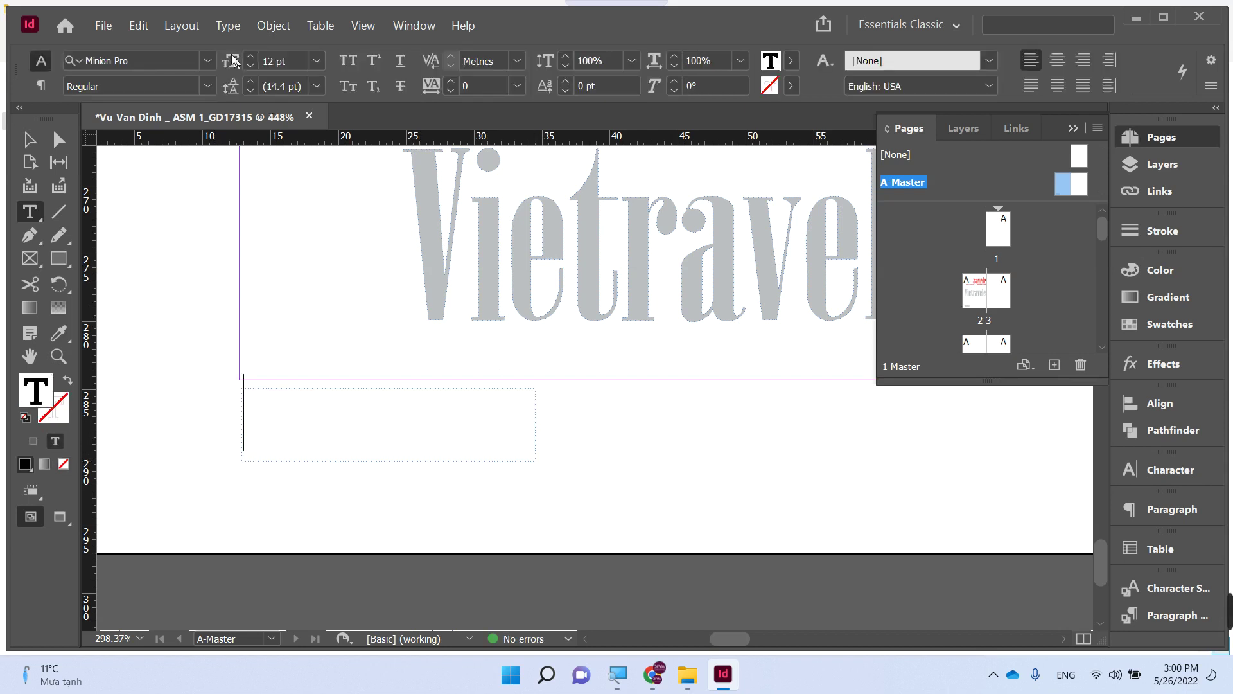
pyautogui.click(196, 29)
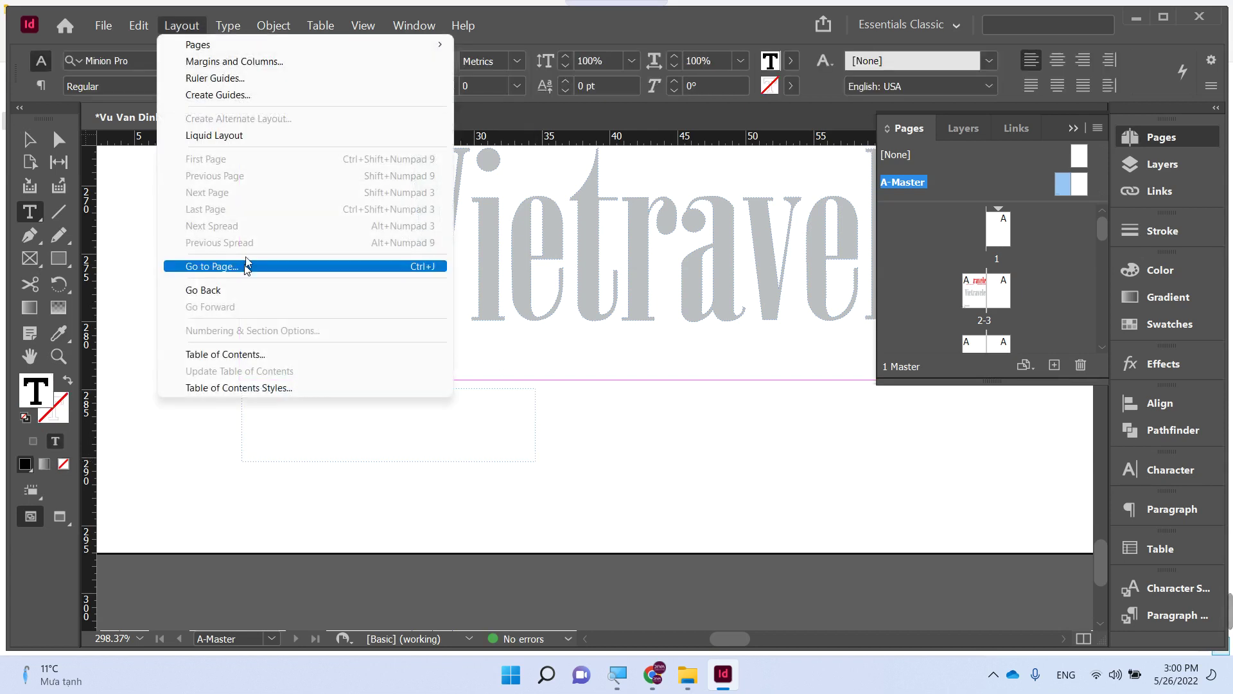
pyautogui.moveTo(227, 26)
pyautogui.moveTo(329, 495)
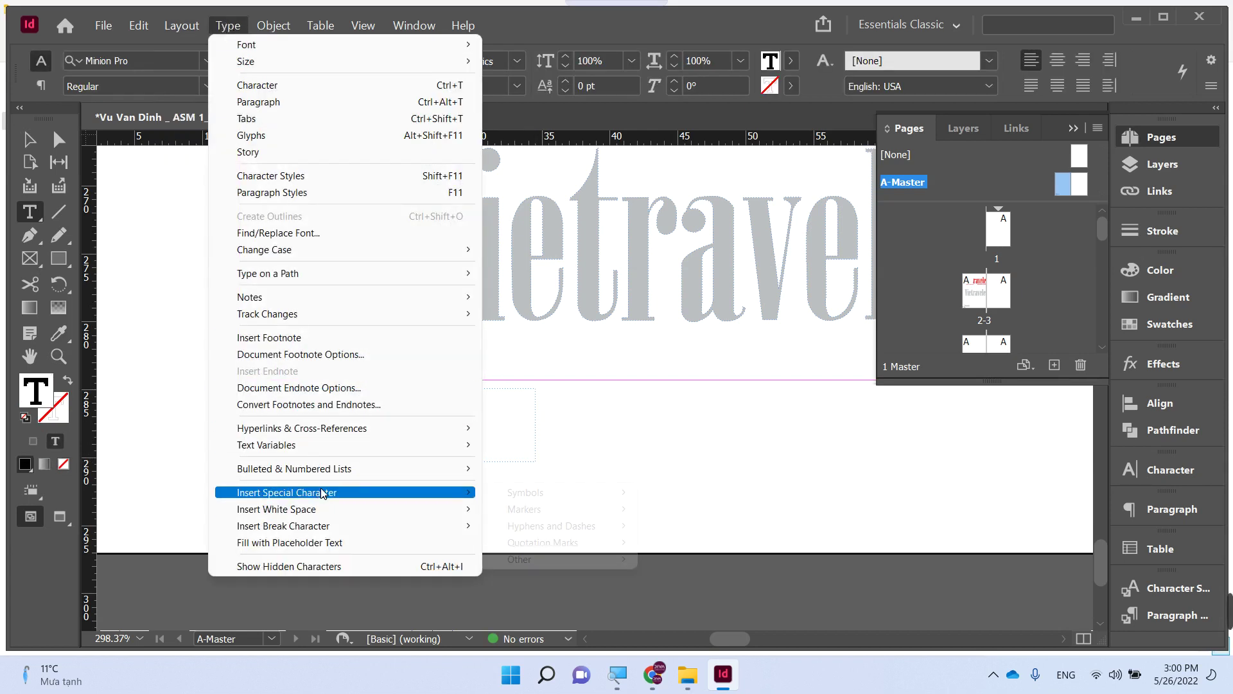
pyautogui.moveTo(550, 512)
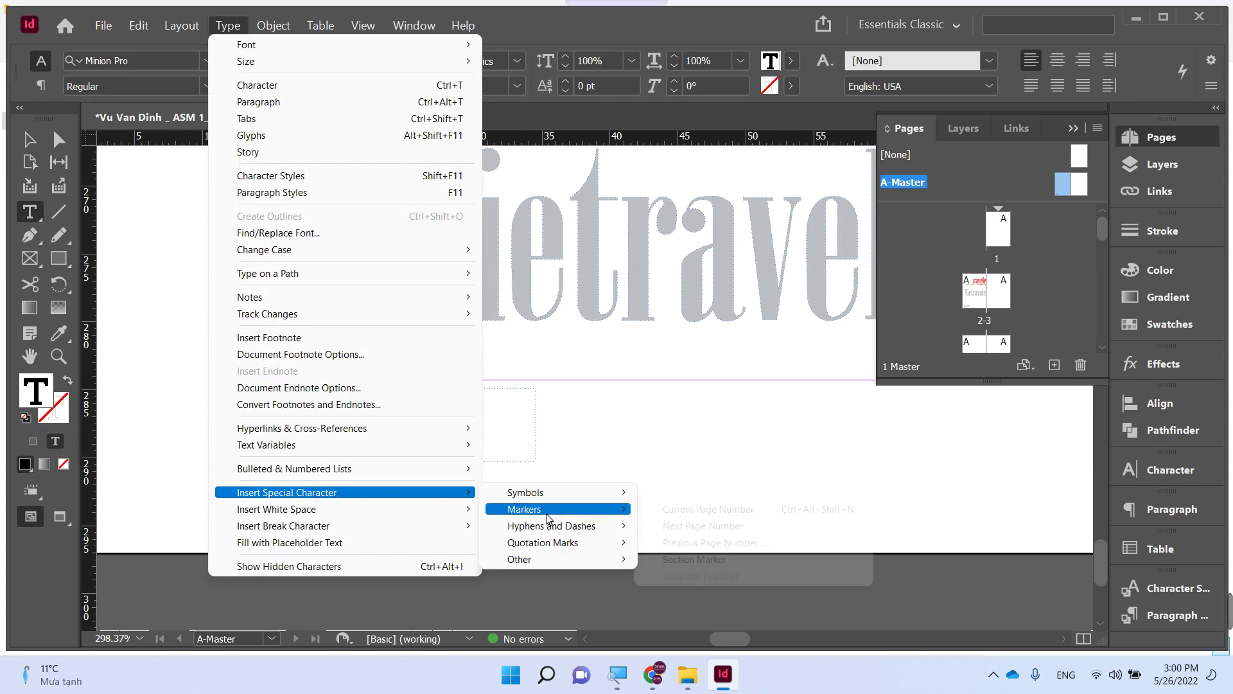
pyautogui.click(709, 510)
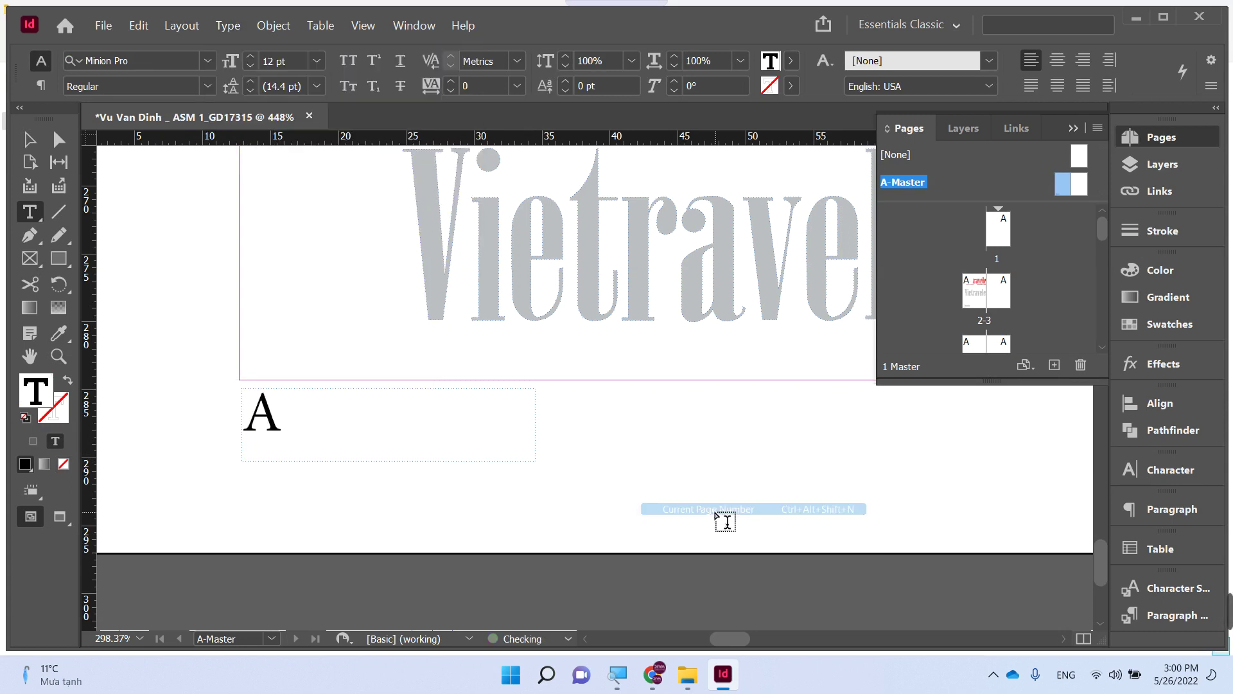
# - Set the page-number marker's font size to 10 pt
pyautogui.doubleClick(267, 404)
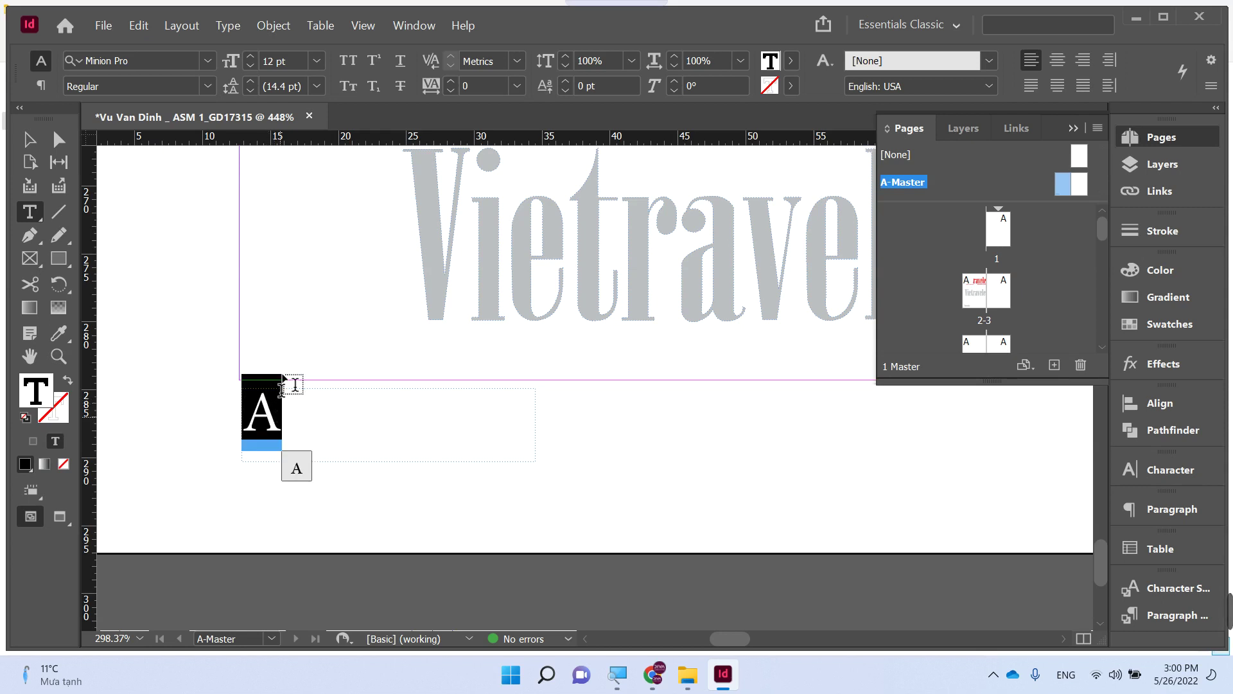
pyautogui.click(292, 60)
pyautogui.click(290, 60)
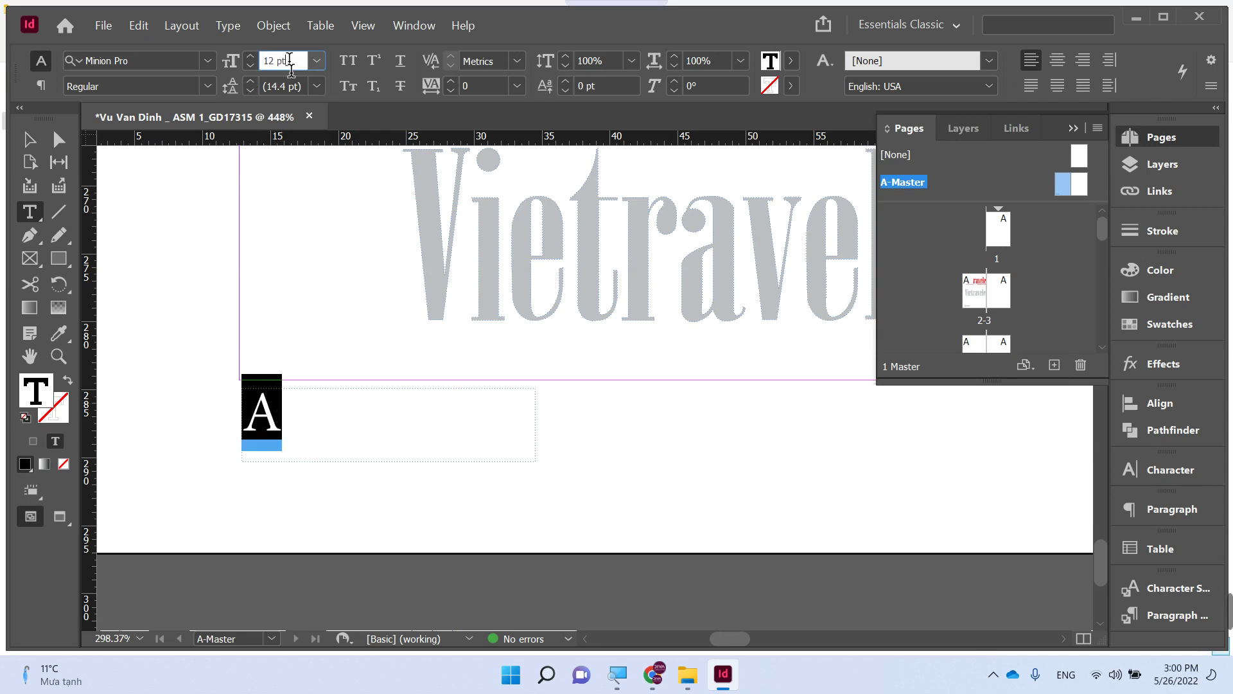
pyautogui.press('Return')
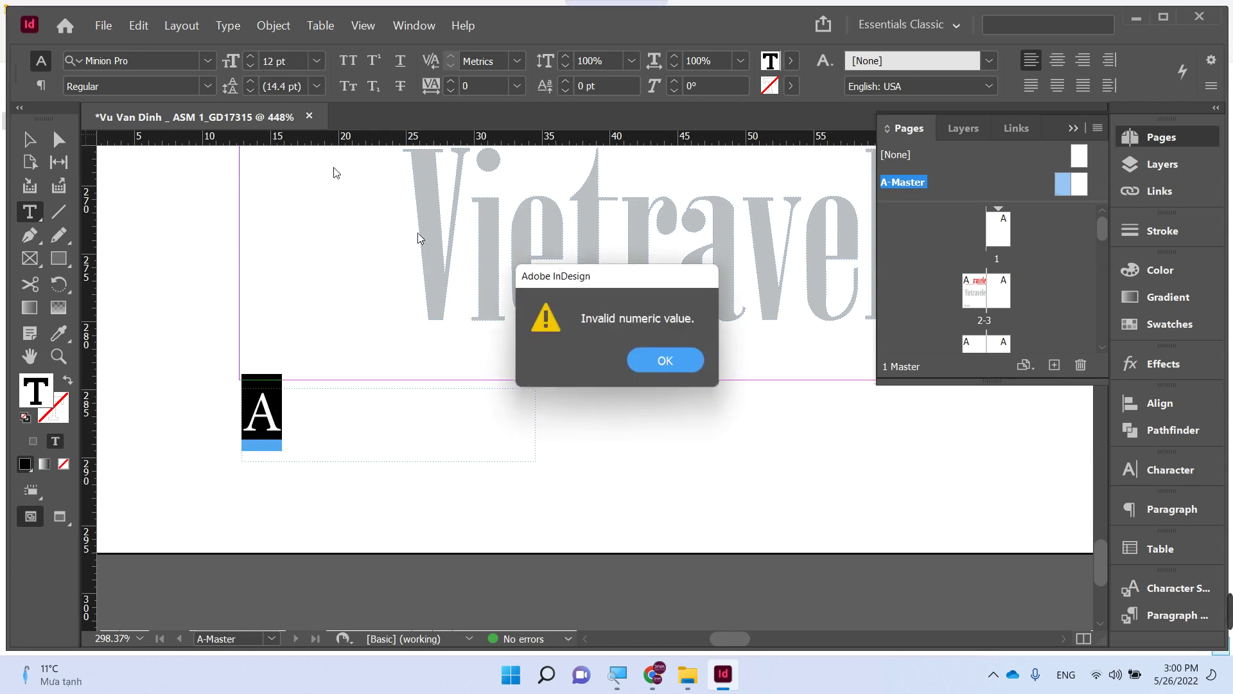
pyautogui.click(665, 361)
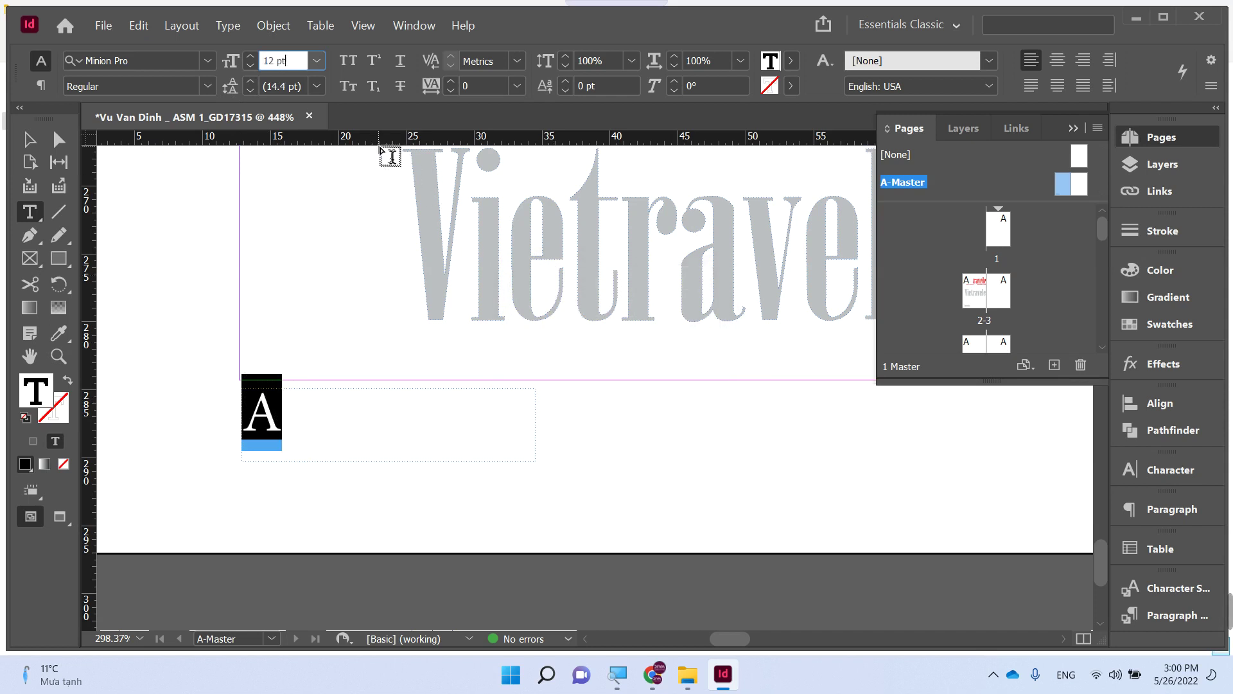
pyautogui.press('Escape')
pyautogui.click(293, 65)
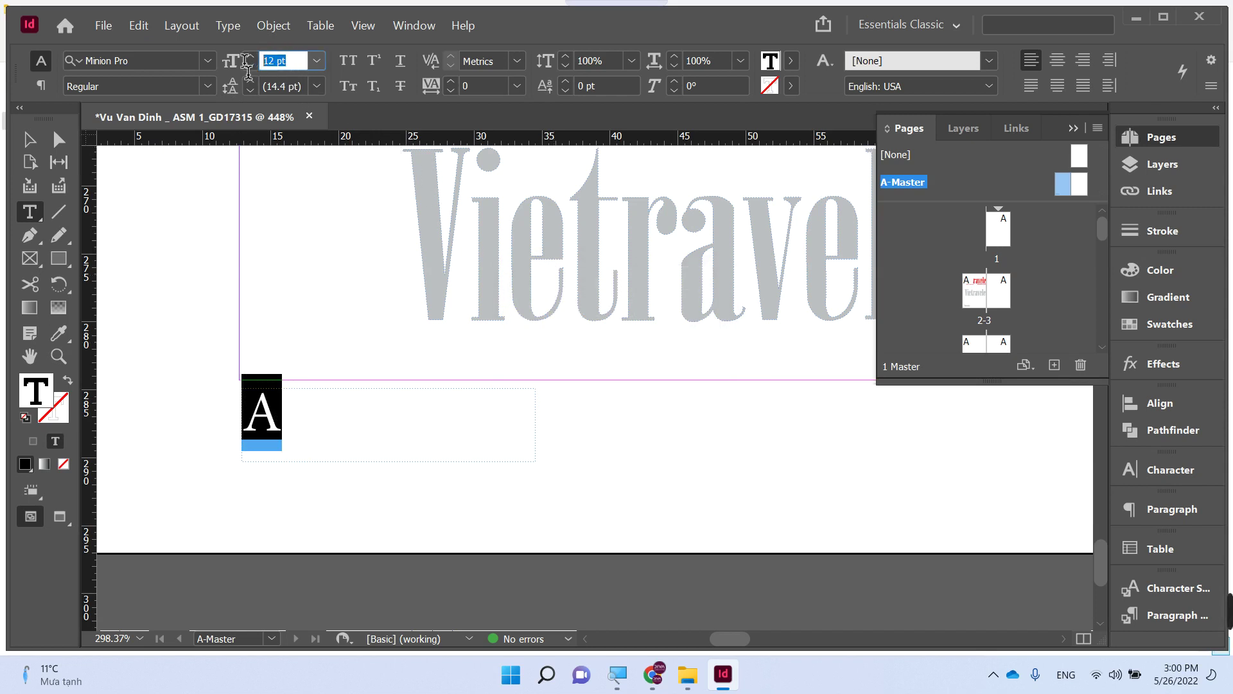
pyautogui.write('10')
pyautogui.press('Return')
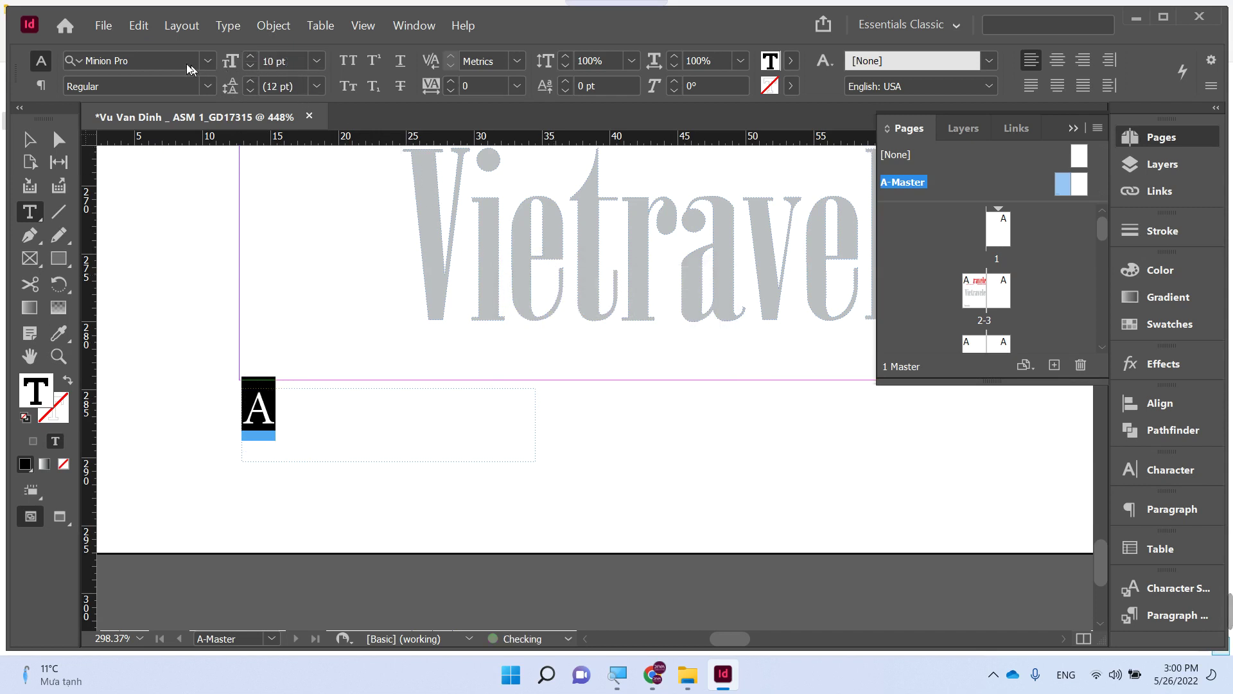
# - Set the page-number marker's font to Gotham VU Regular
pyautogui.click(165, 61)
pyautogui.write('MY')
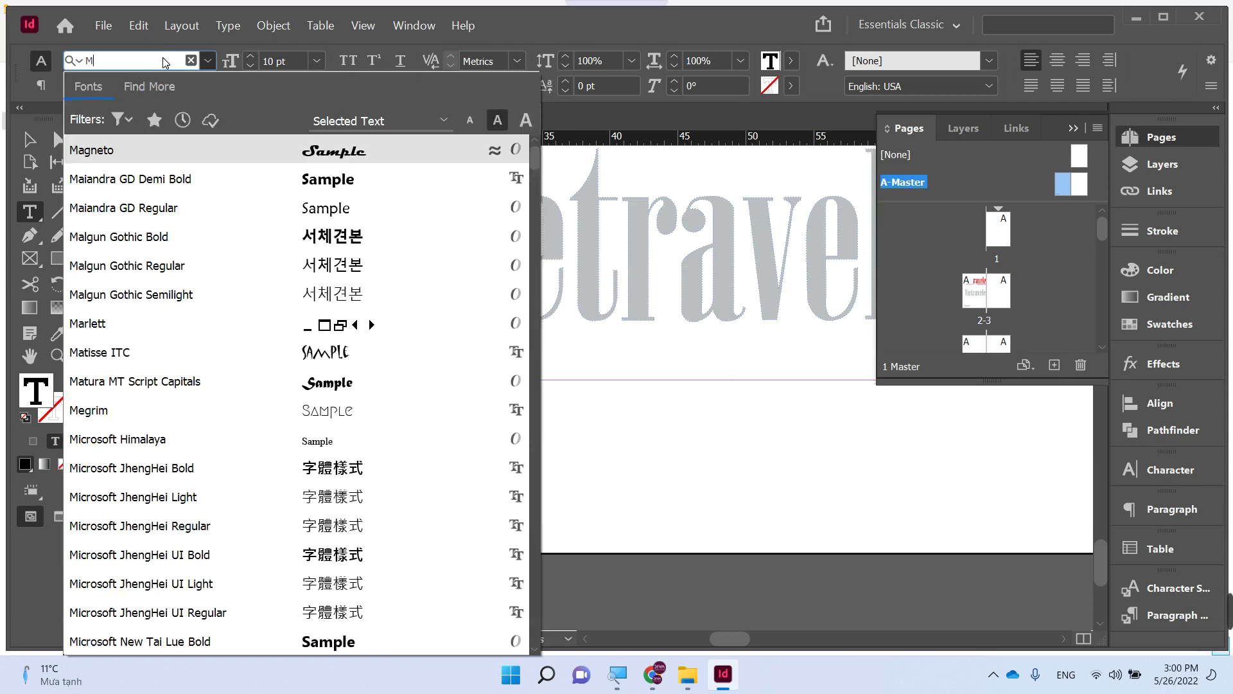
pyautogui.press('BackSpace')
pyautogui.press('BackSpace')
pyautogui.write('GOA')
pyautogui.press('BackSpace')
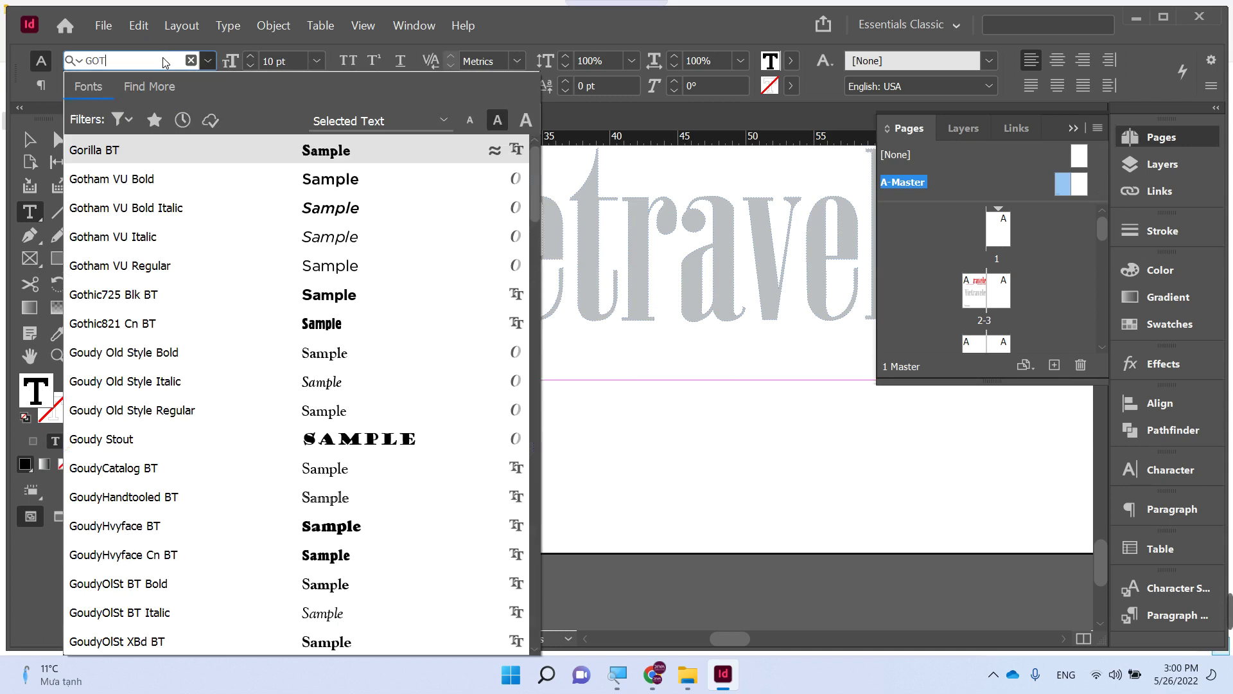
pyautogui.write('THAM')
pyautogui.press('Return')
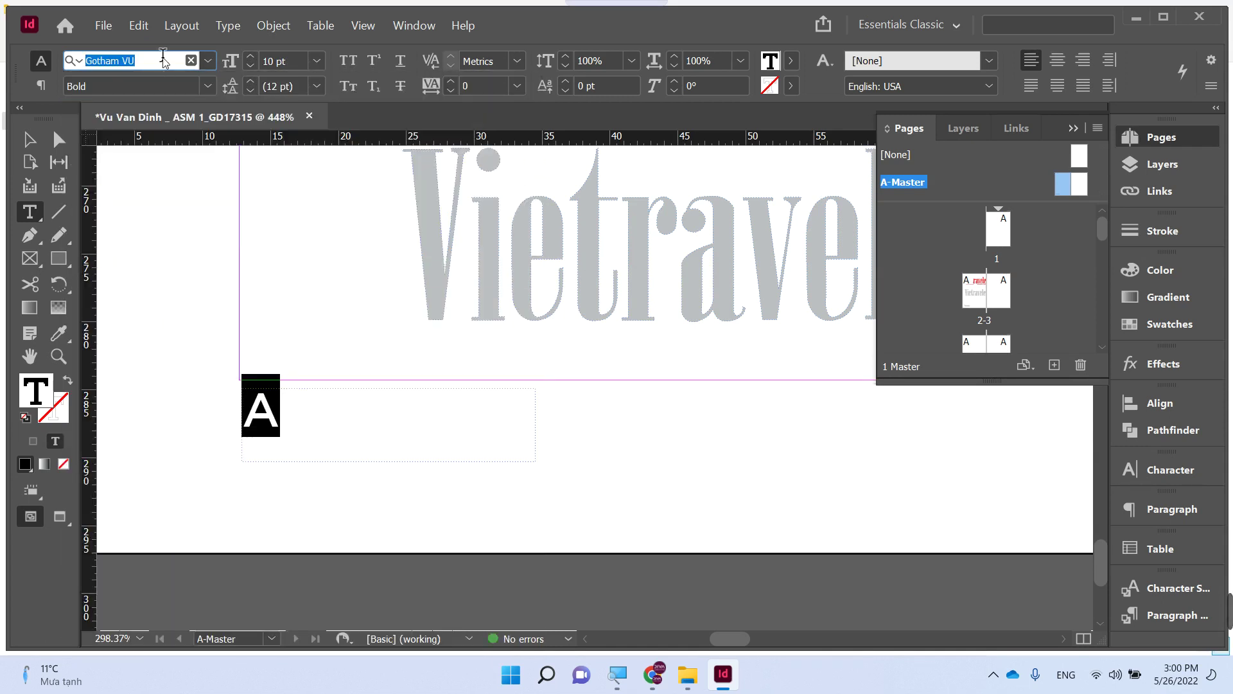
pyautogui.press('Escape')
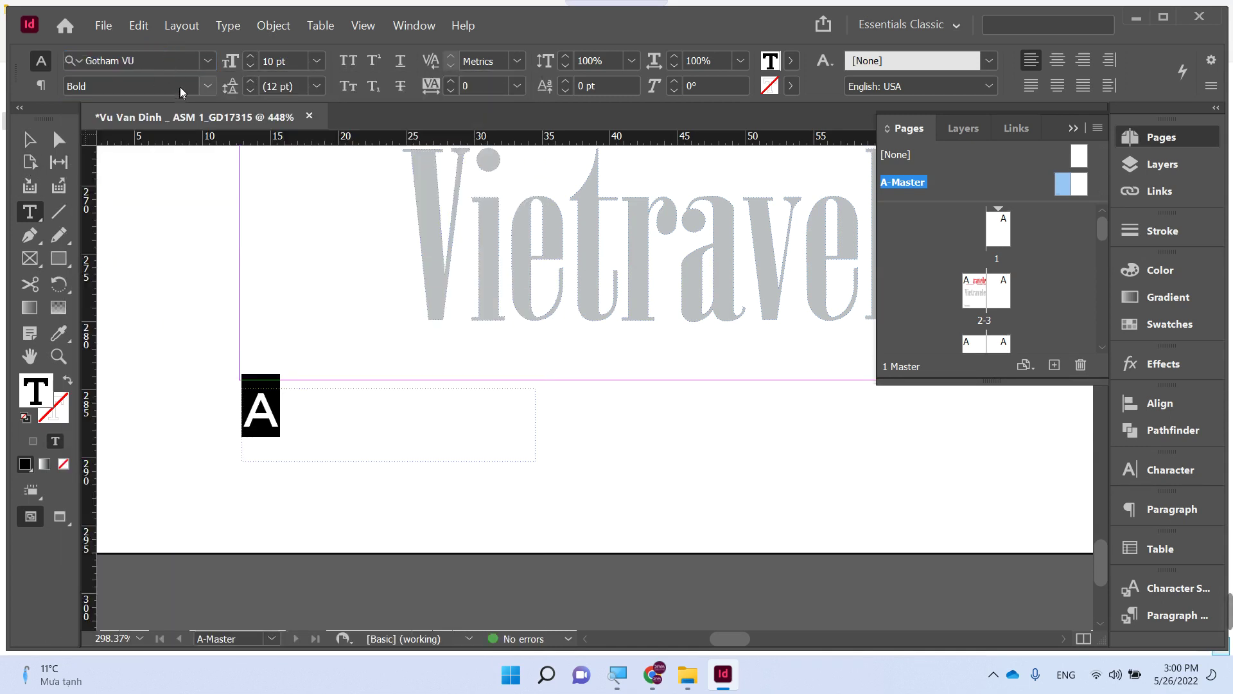
pyautogui.click(209, 87)
pyautogui.click(153, 110)
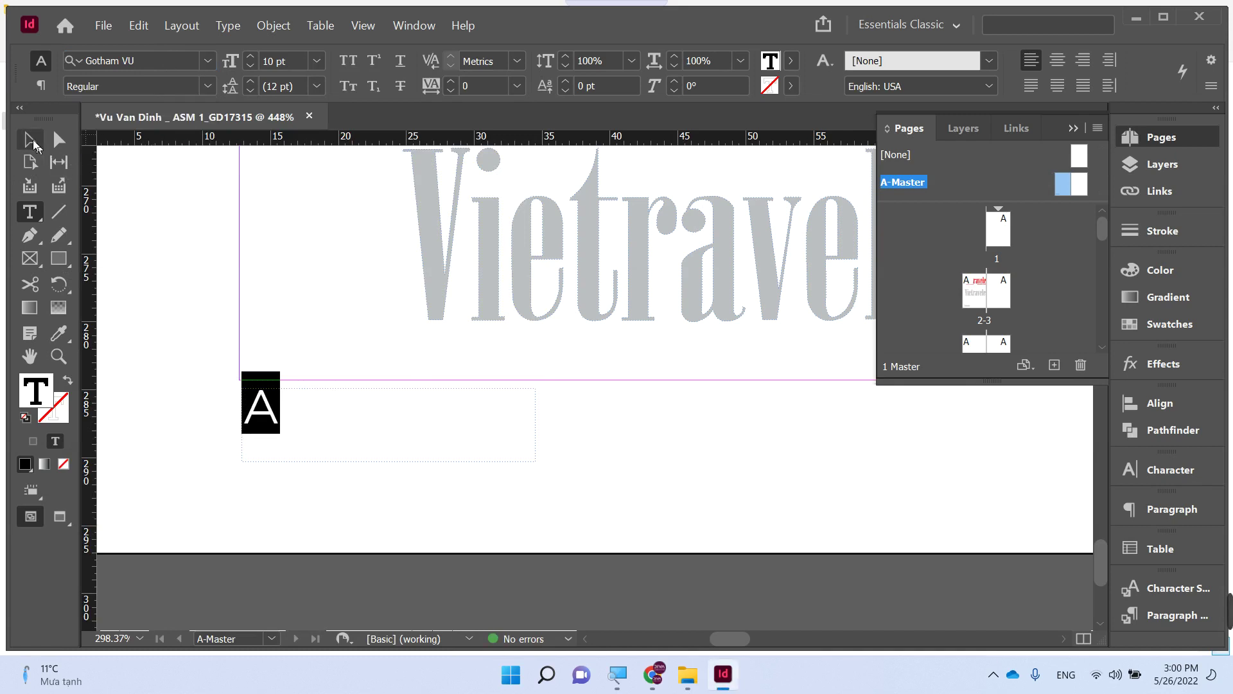
pyautogui.click(30, 140)
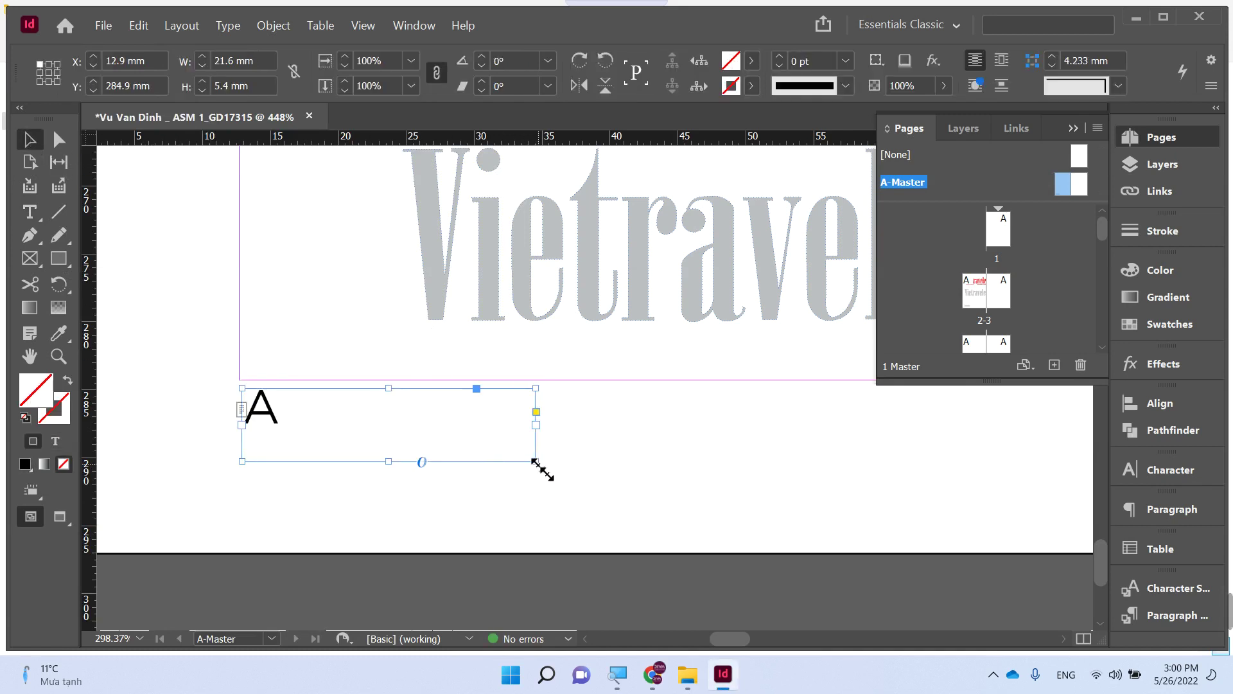
# - Shrink the page-number frame to its marker and place a smaller grey logo beside it
pyautogui.moveTo(533, 461); pyautogui.dragTo(306, 430)
pyautogui.moveTo(490, 303); pyautogui.dragTo(419, 410)
pyautogui.press('Tab')
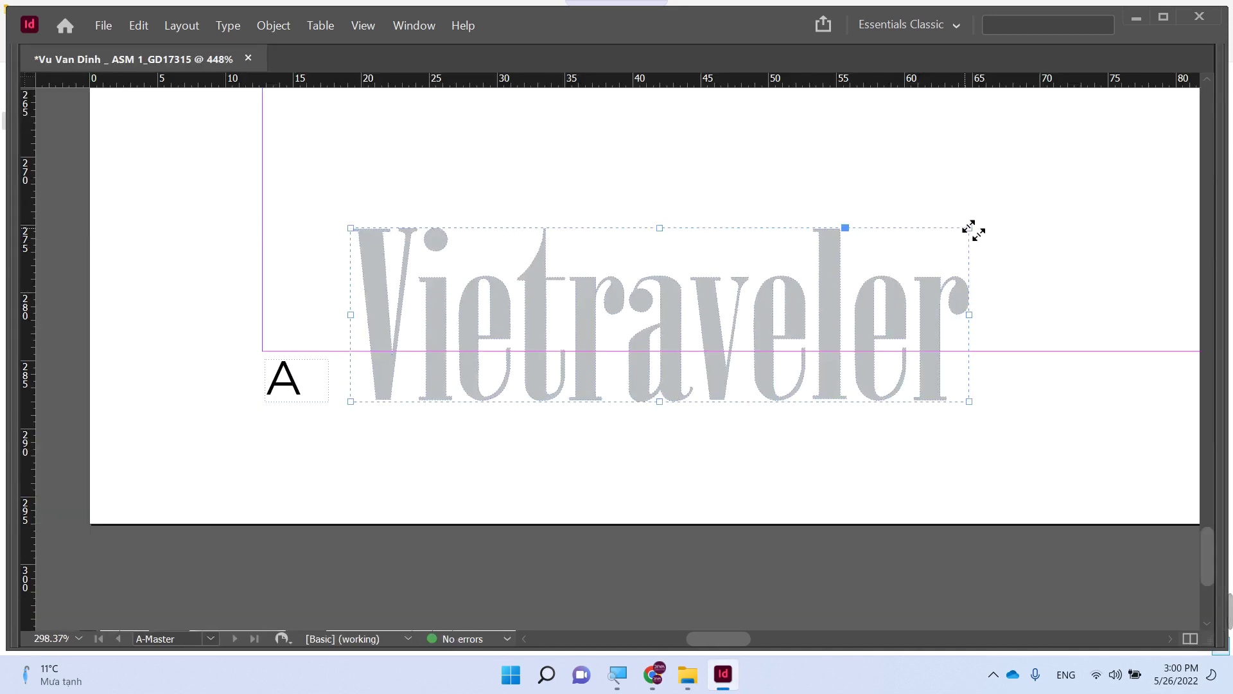
pyautogui.moveTo(971, 229); pyautogui.dragTo(451, 363)
pyautogui.click(483, 403)
pyautogui.click(405, 386)
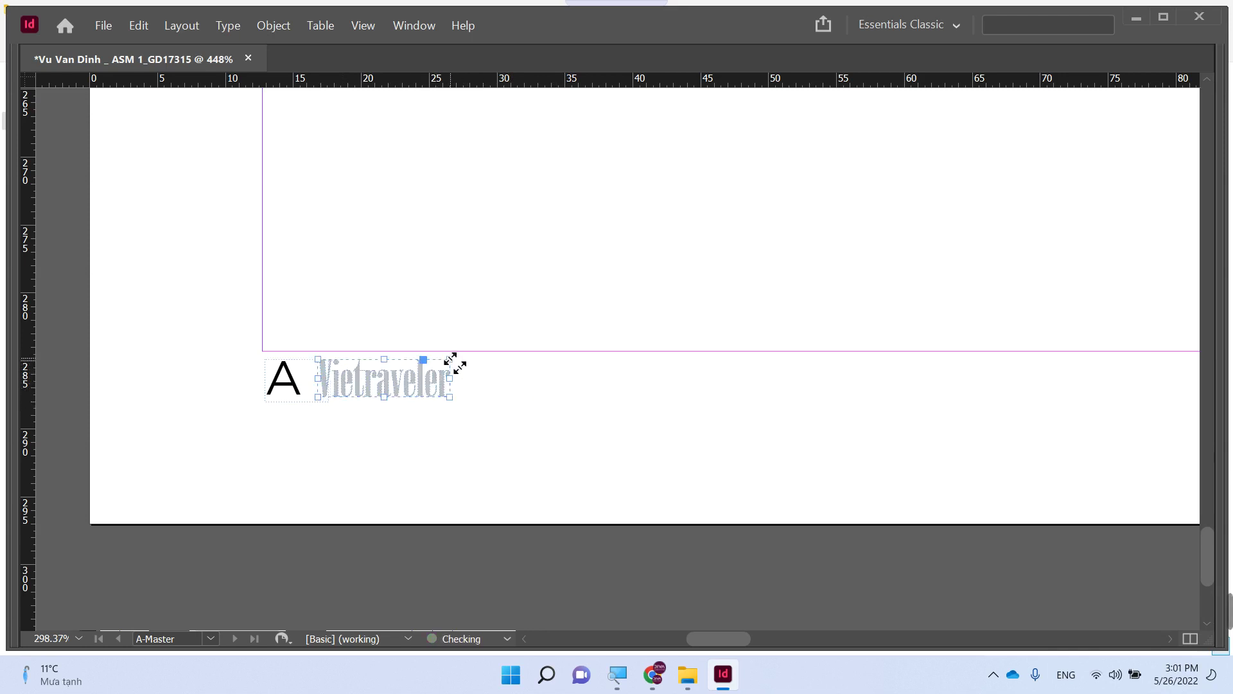
pyautogui.moveTo(527, 430); pyautogui.dragTo(263, 387)
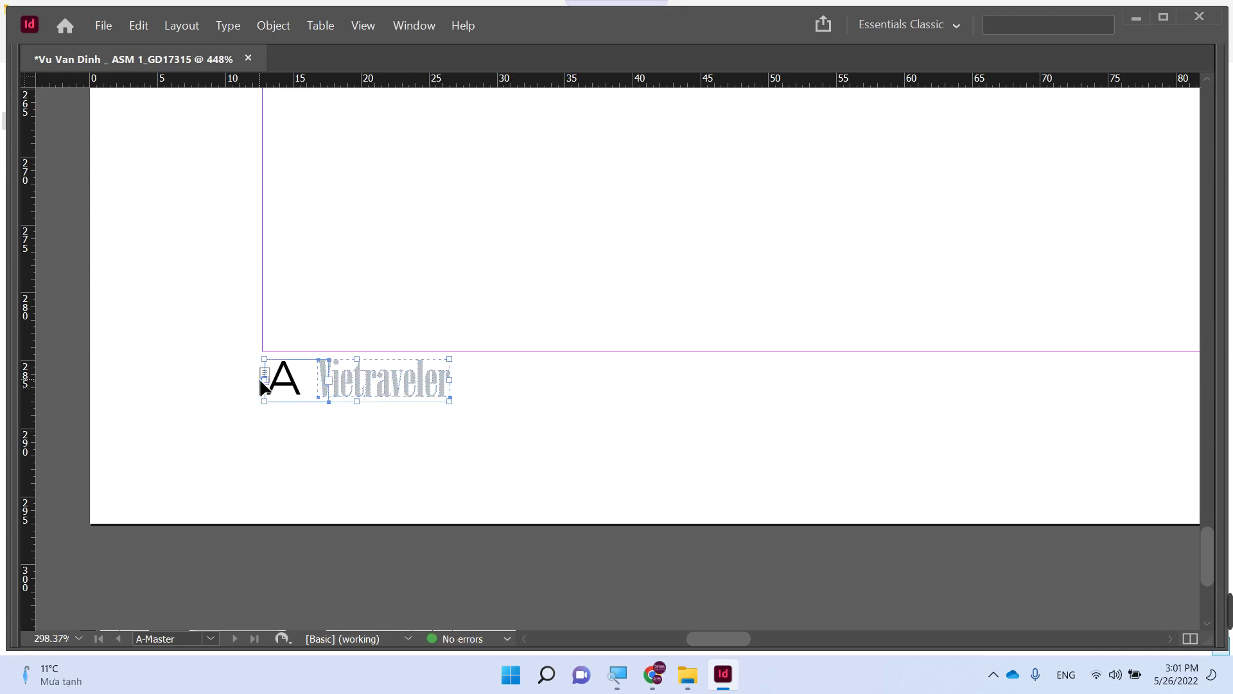
# - Tint the page-number marker text to 33% black to match the grey logo
pyautogui.click(352, 429)
pyautogui.press('Tab')
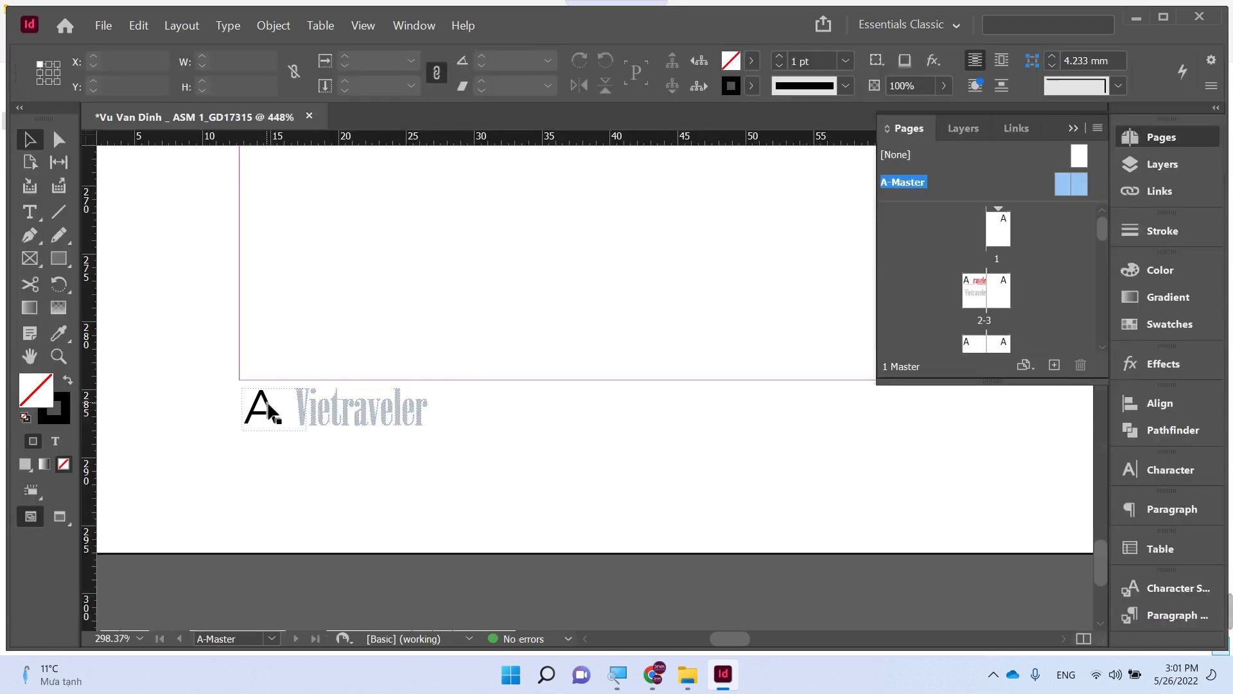
pyautogui.moveTo(478, 462); pyautogui.dragTo(230, 415)
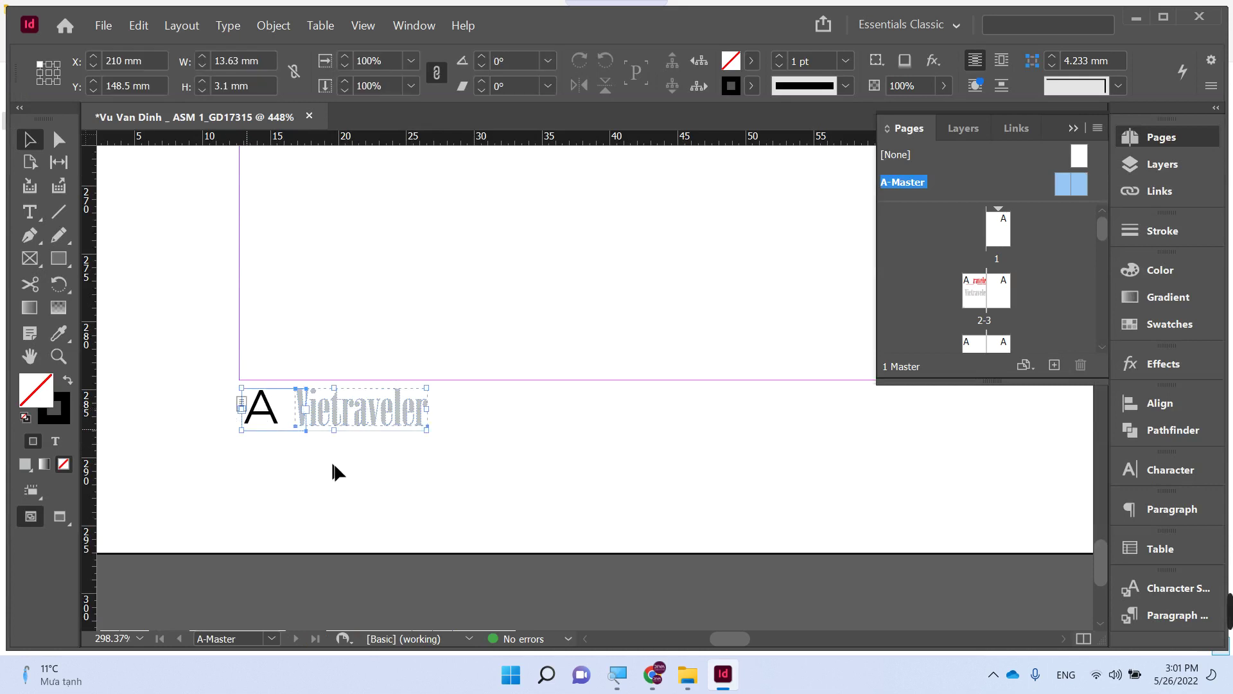
pyautogui.click(333, 473)
pyautogui.click(274, 416)
pyautogui.doubleClick(274, 416)
pyautogui.hotkey('ctrl', 'a')
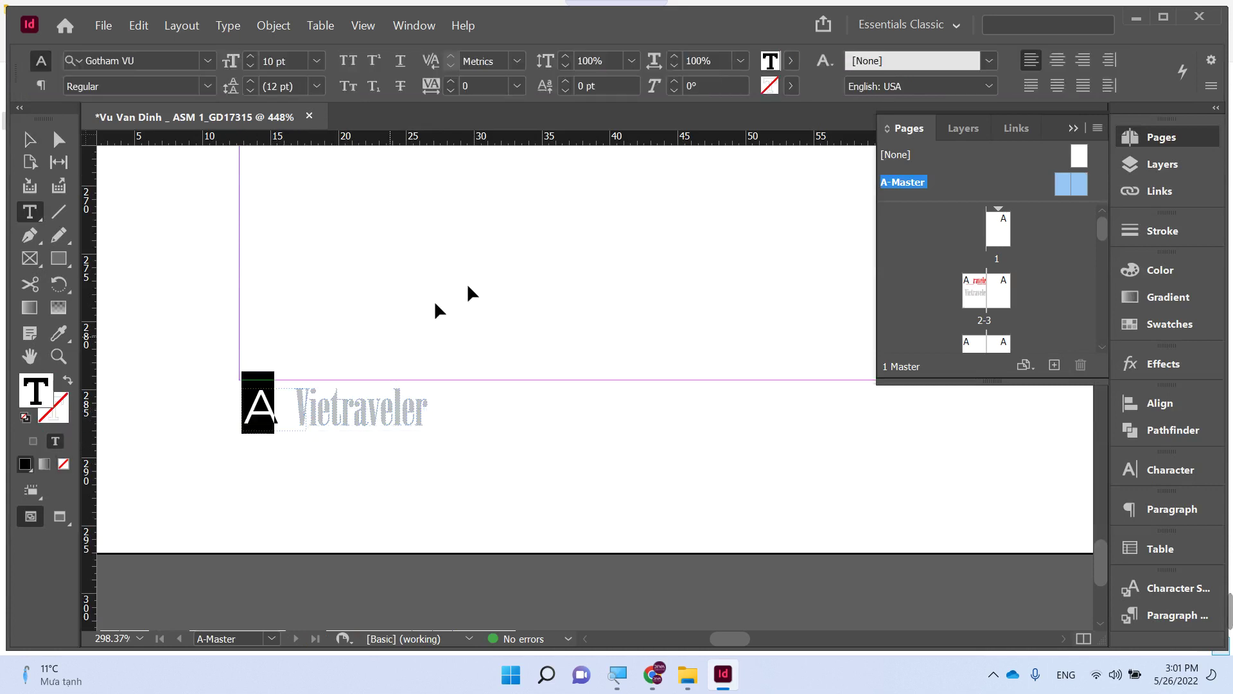
pyautogui.click(1142, 275)
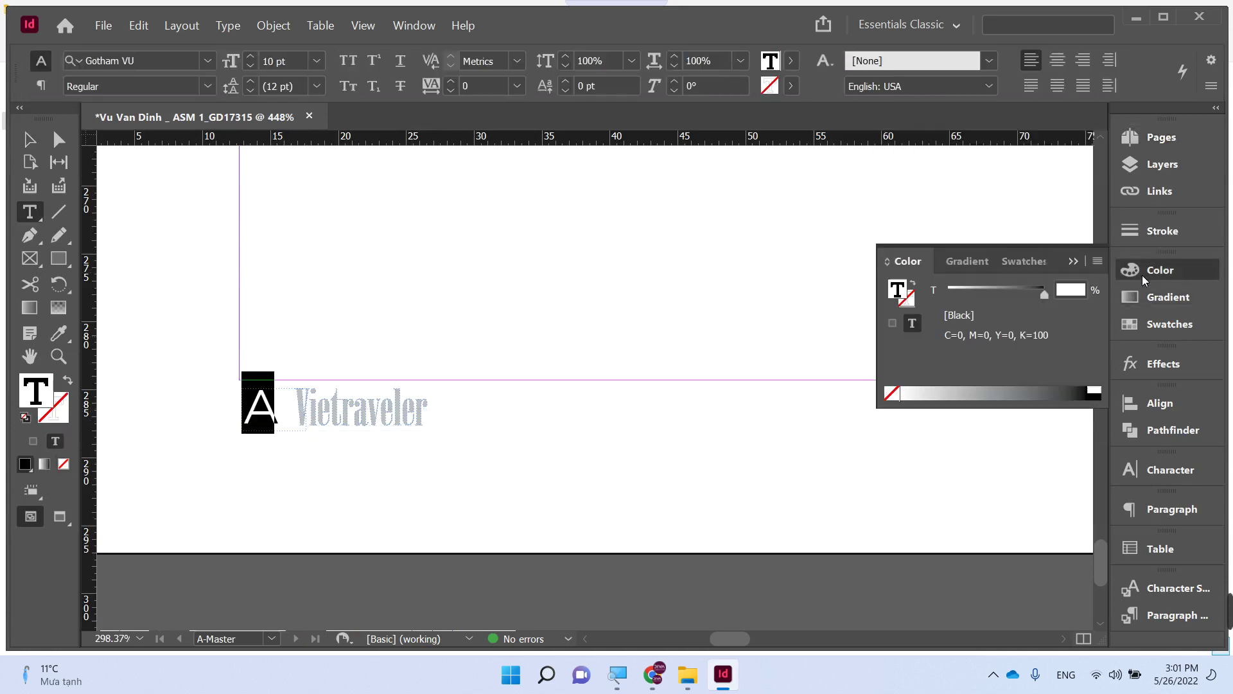
pyautogui.moveTo(977, 291); pyautogui.dragTo(989, 289)
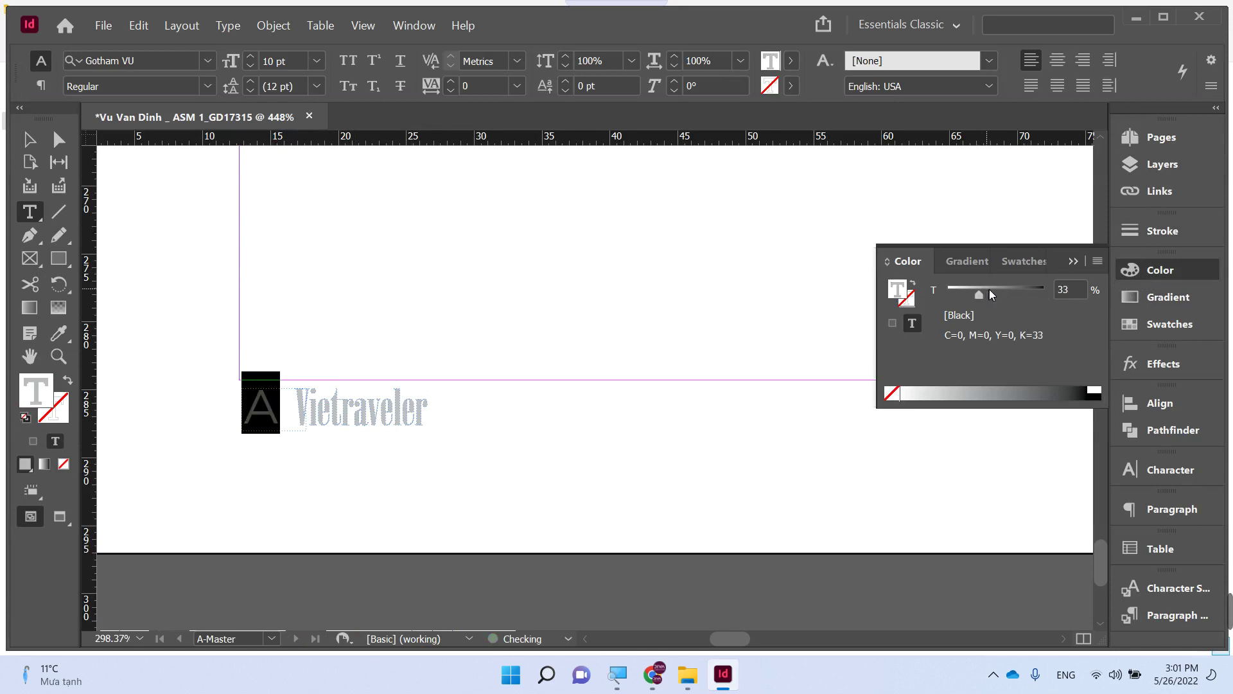
pyautogui.press('Escape')
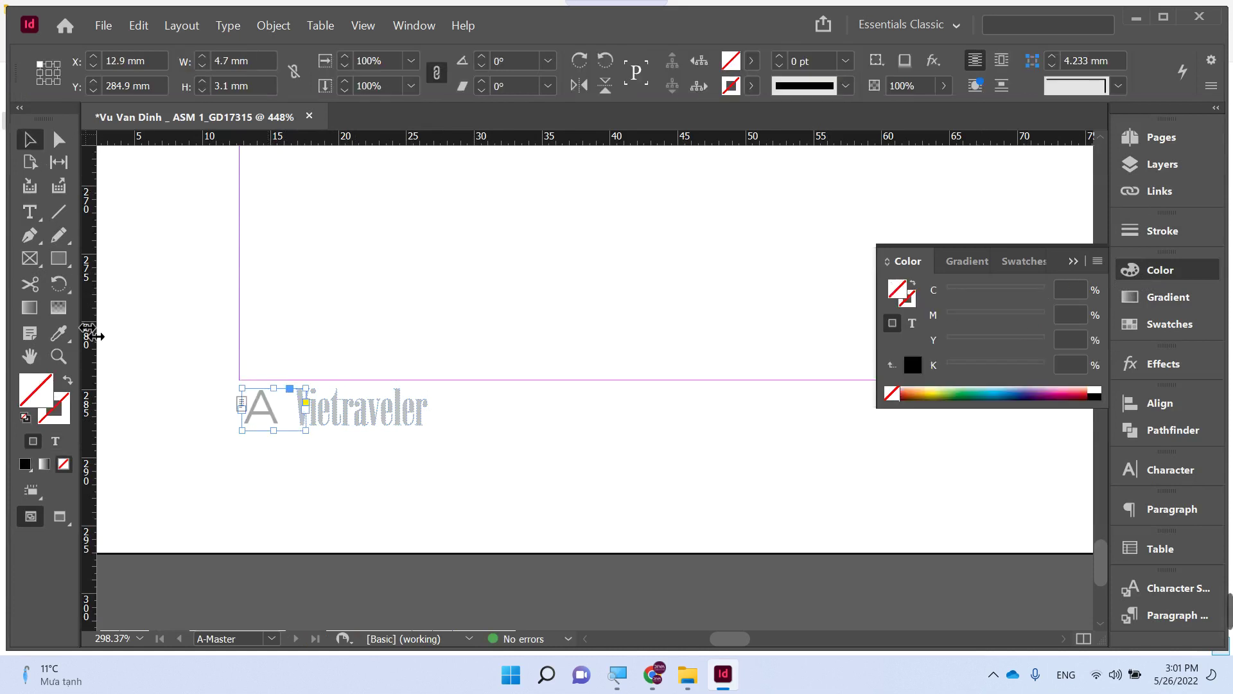
# - Duplicate the logo-and-page-number footer onto the master's right page bottom corner
pyautogui.hotkey('ctrl', '-')
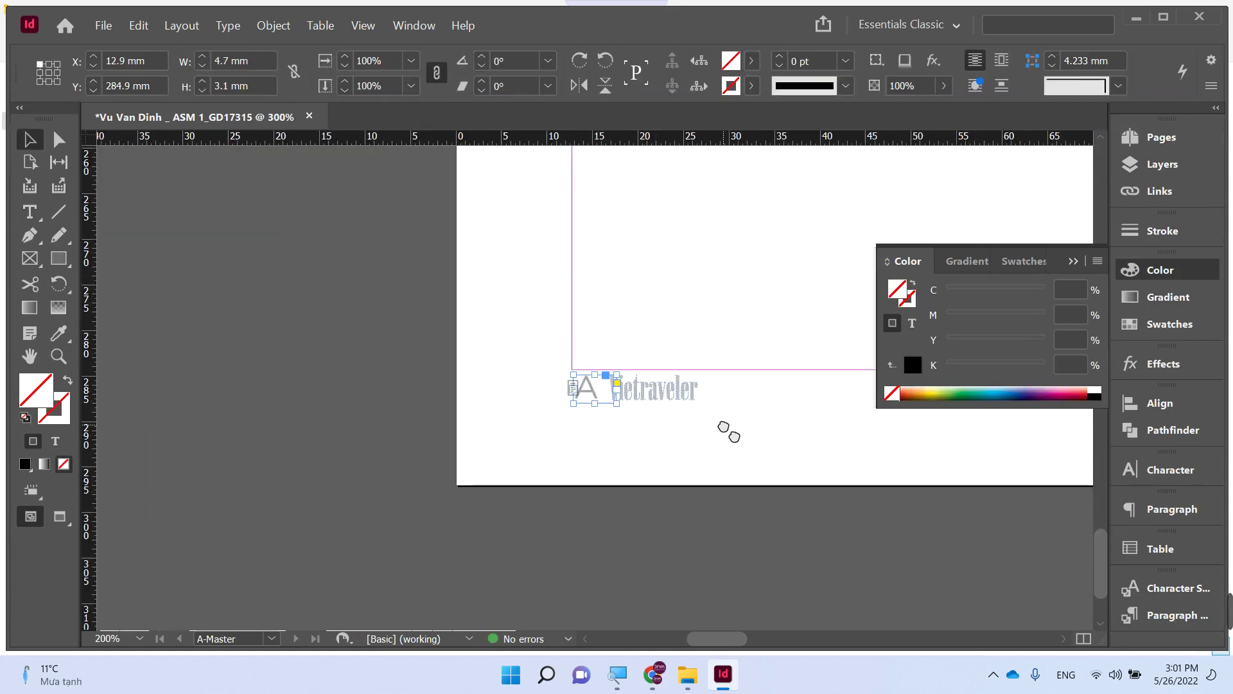
pyautogui.moveTo(729, 432); pyautogui.dragTo(520, 446)
pyautogui.moveTo(302, 393); pyautogui.dragTo(739, 405)
pyautogui.moveTo(855, 432); pyautogui.dragTo(485, 421)
pyautogui.press('Tab')
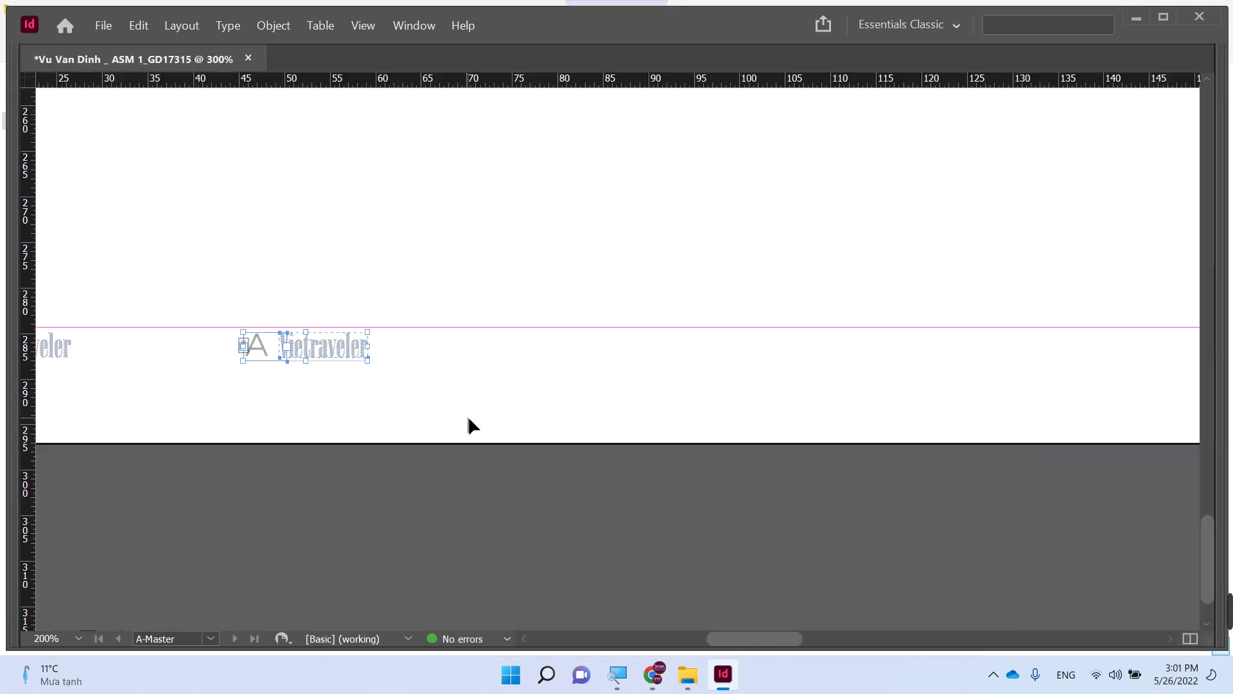
pyautogui.scroll(-2, 473, 421)
pyautogui.hscroll(-2, 661, 421)
pyautogui.hscroll(3, 706, 421)
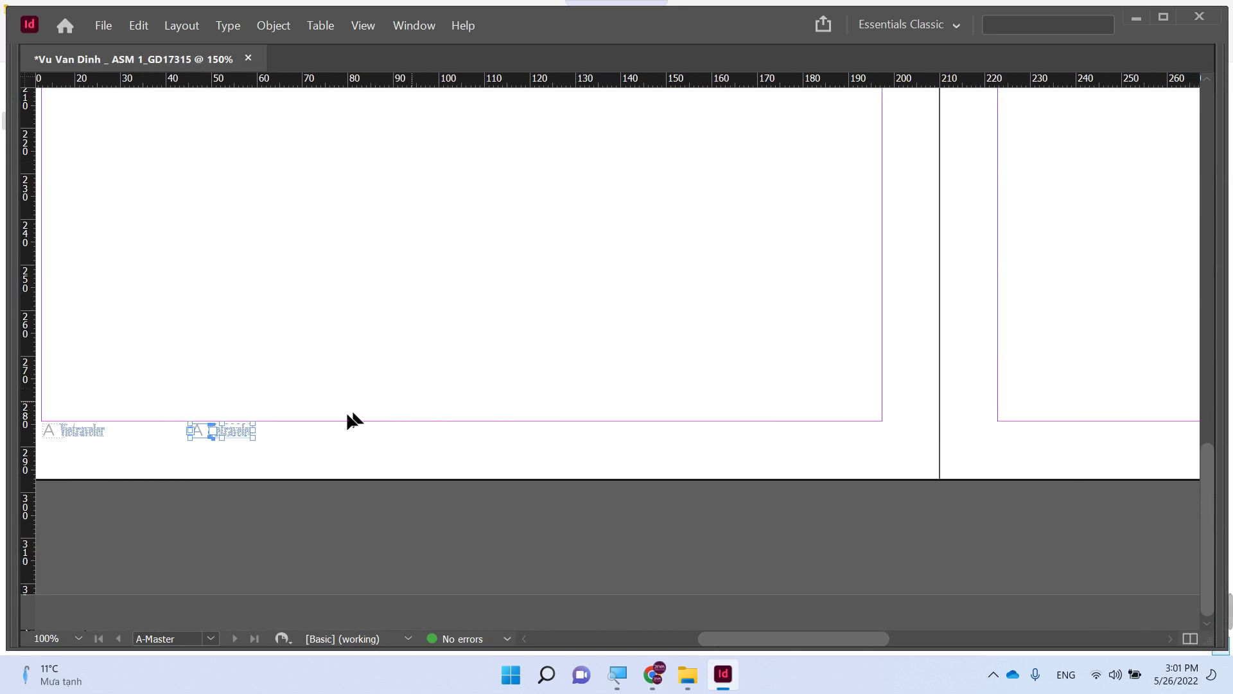
pyautogui.moveTo(246, 432); pyautogui.dragTo(968, 516)
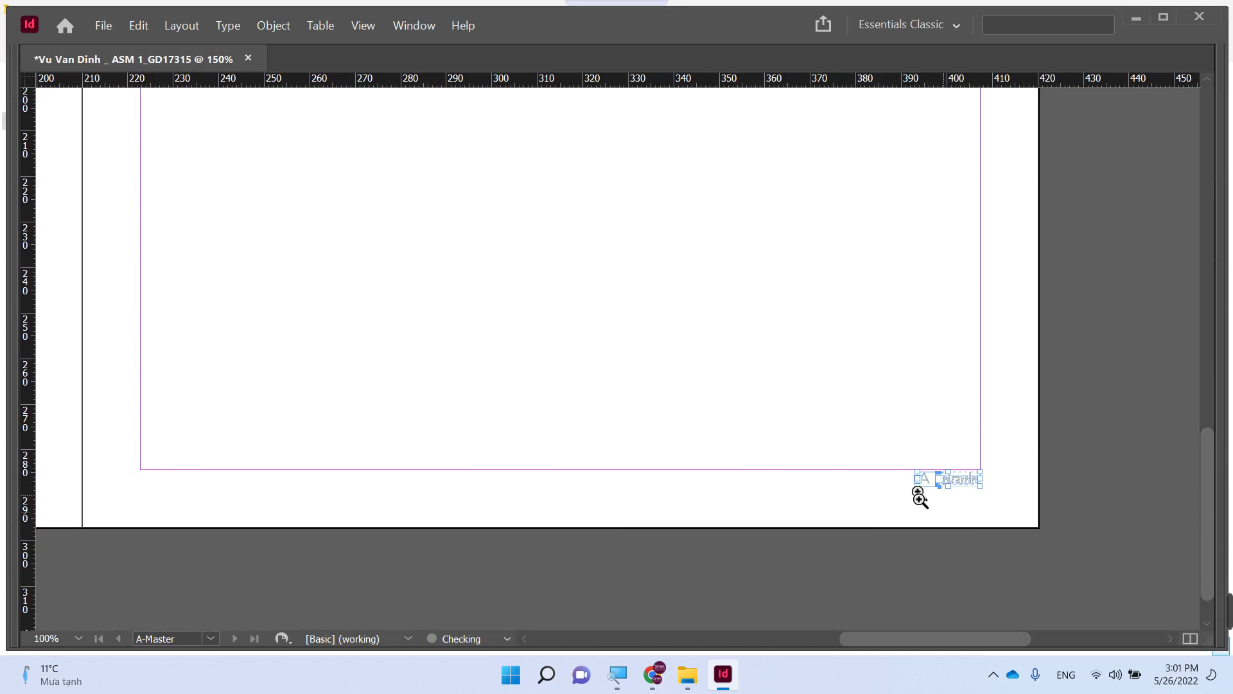
pyautogui.moveTo(894, 460); pyautogui.dragTo(1018, 501)
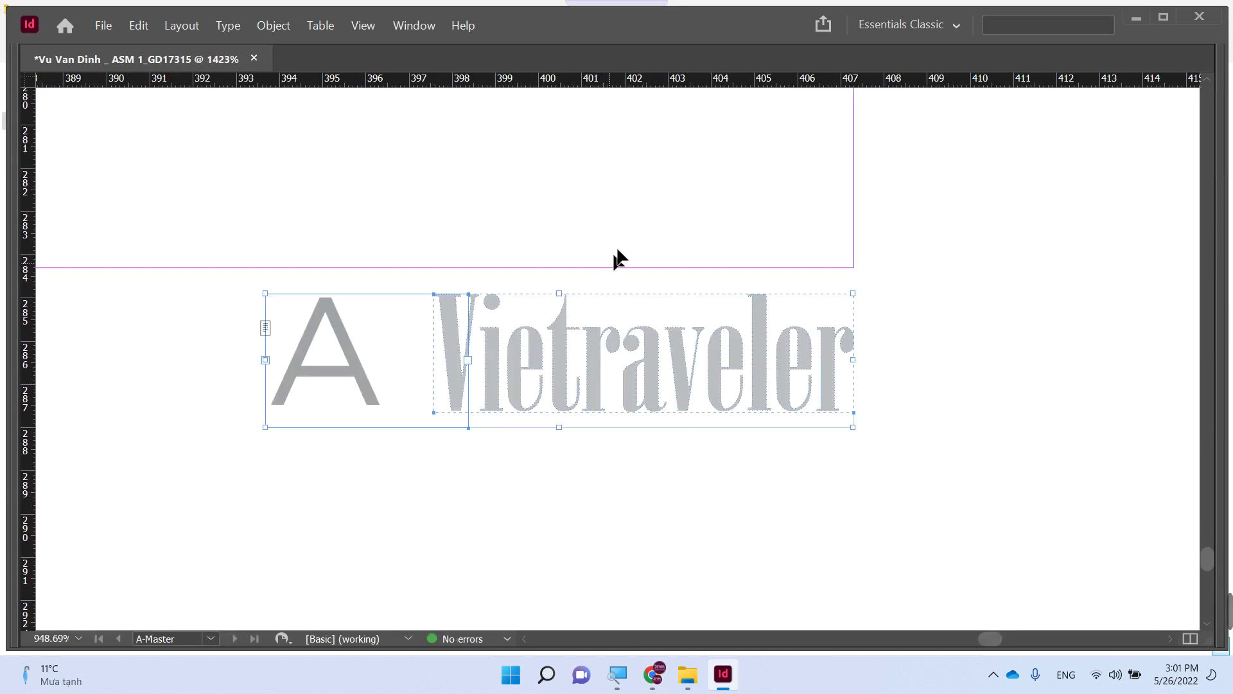
# - Right-align the page-number marker and place the grey logo just left of it
pyautogui.moveTo(716, 340); pyautogui.dragTo(348, 364)
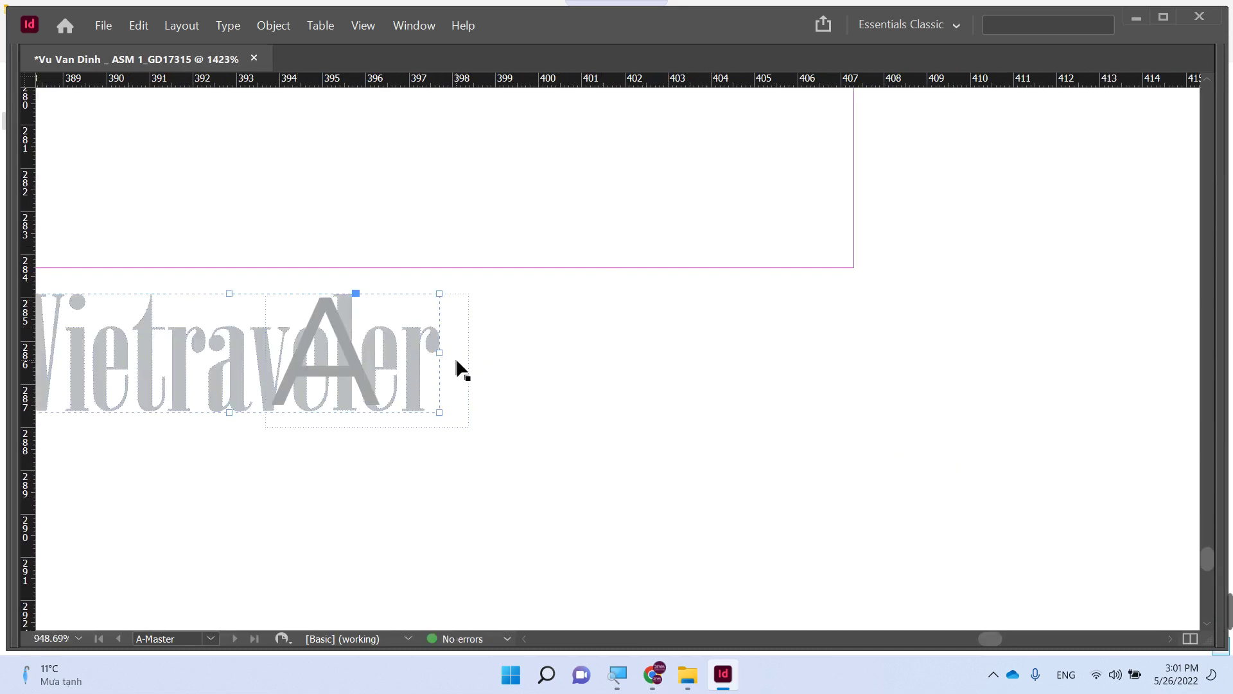
pyautogui.moveTo(456, 361); pyautogui.dragTo(856, 361)
pyautogui.press('Tab')
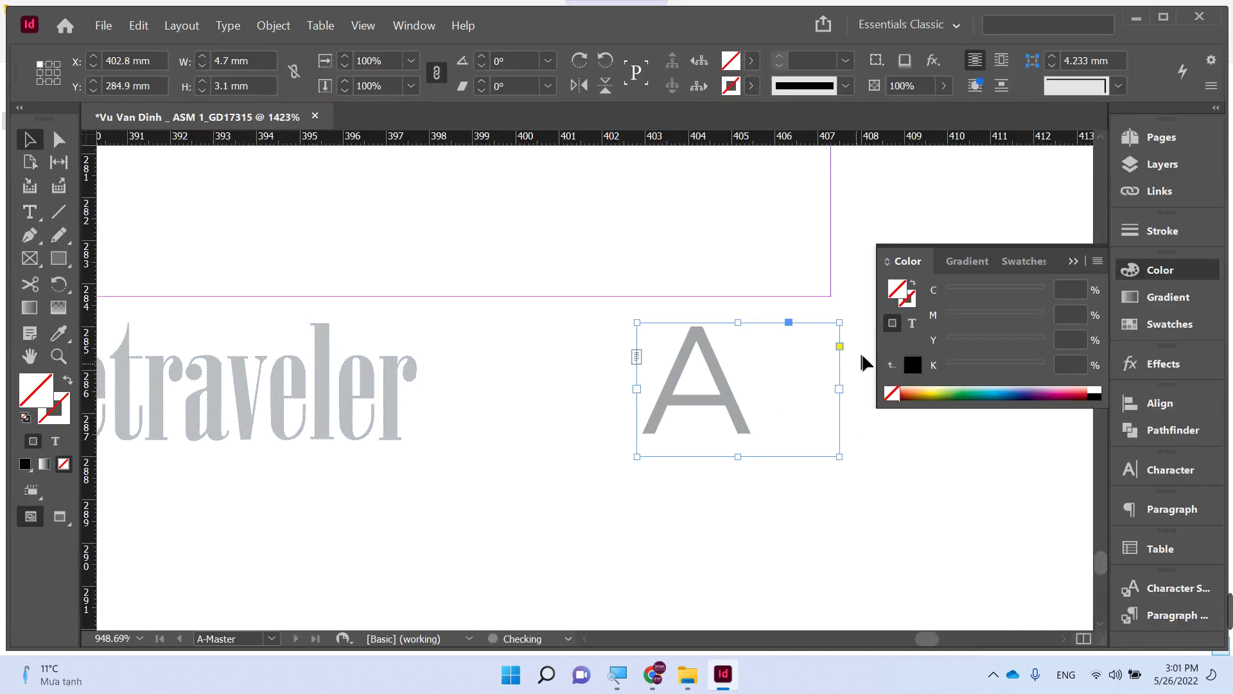
pyautogui.doubleClick(810, 388)
pyautogui.hotkey('ctrl', 'a')
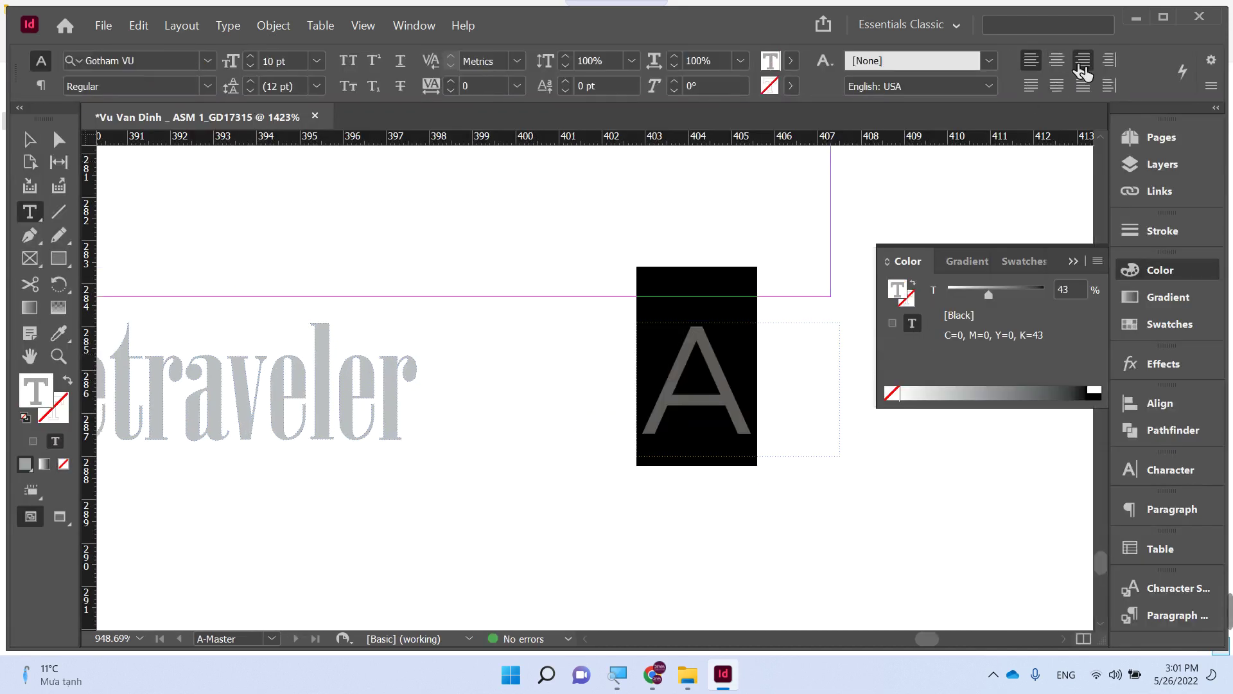
pyautogui.click(1109, 60)
pyautogui.press('Escape')
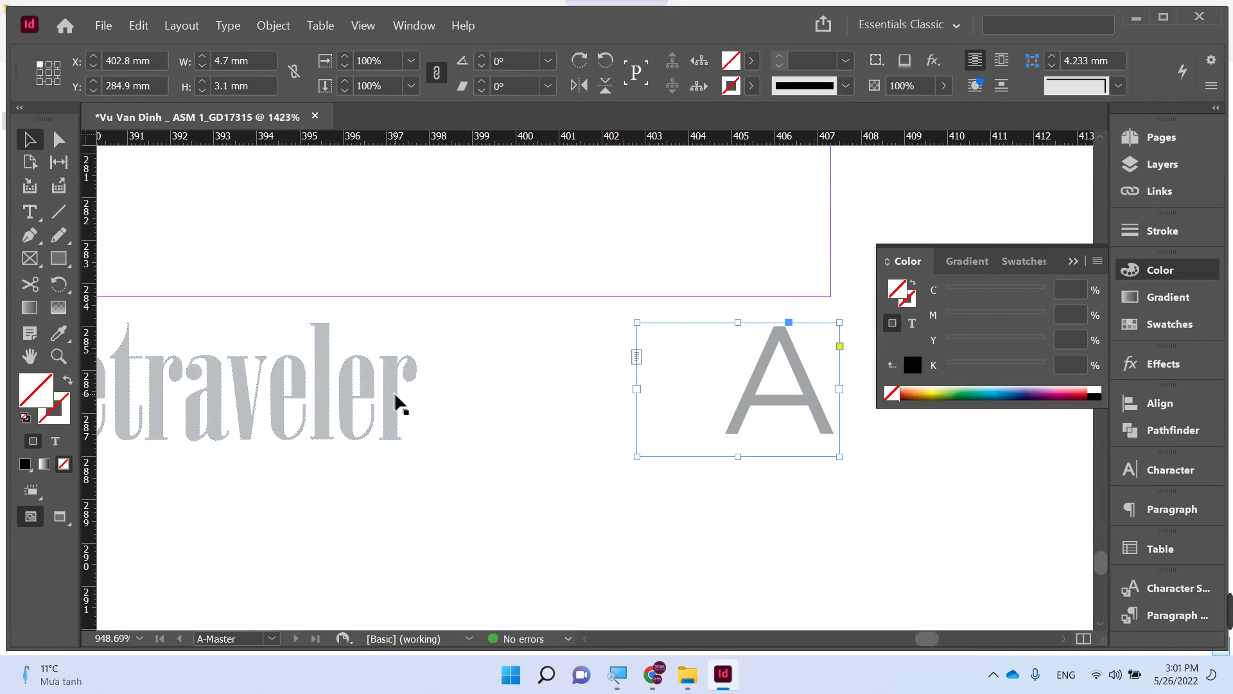
pyautogui.moveTo(395, 393); pyautogui.dragTo(595, 400)
pyautogui.click(771, 516)
pyautogui.hotkey('ctrl', '-')
pyautogui.hotkey('ctrl', '-')
pyautogui.hotkey('ctrl', '-')
pyautogui.hotkey('ctrl', '-')
pyautogui.click(867, 250)
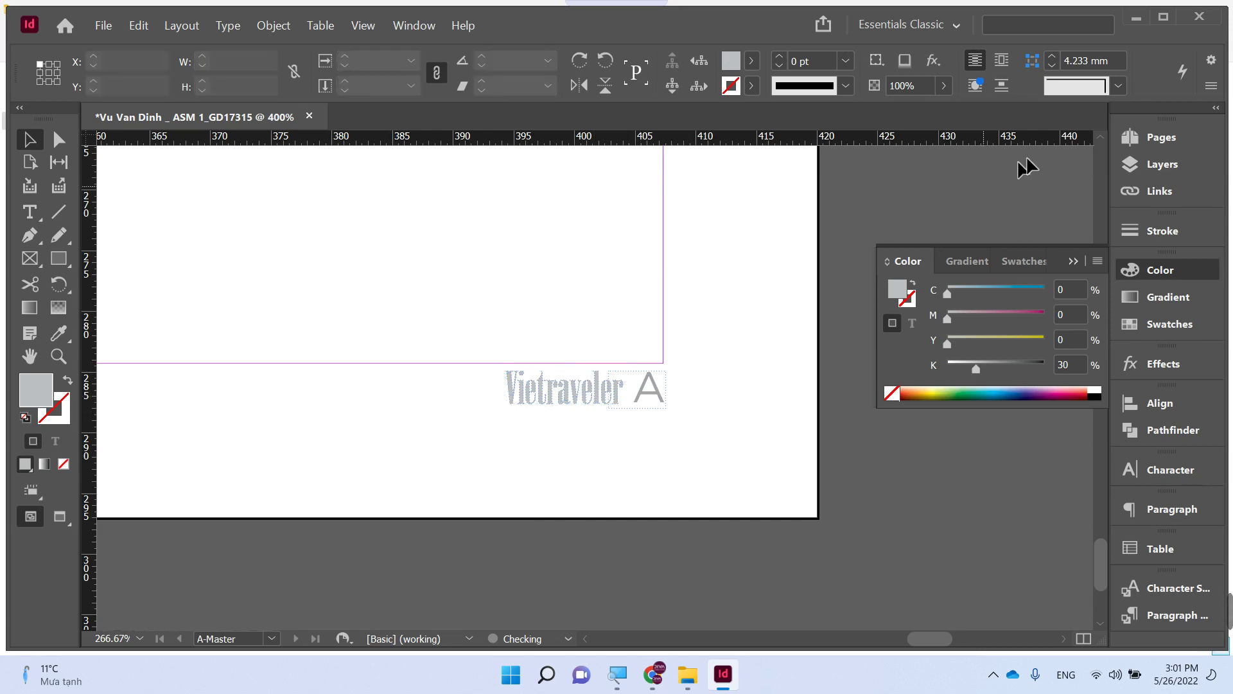
# - Move the red Vietraveler logo from page 2 to the top of cover page 1
pyautogui.click(1143, 137)
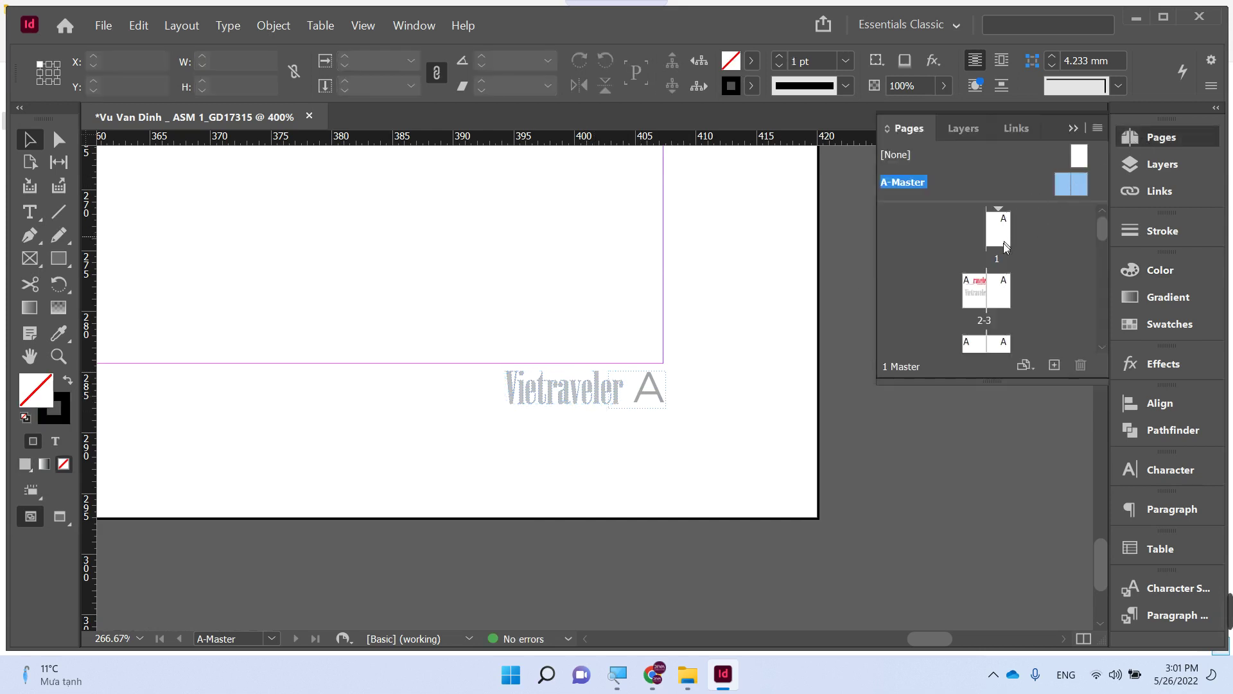
pyautogui.doubleClick(994, 292)
pyautogui.hotkey('ctrl', '-')
pyautogui.hotkey('ctrl', '-')
pyautogui.hotkey('ctrl', '-')
pyautogui.hotkey('ctrl', '-')
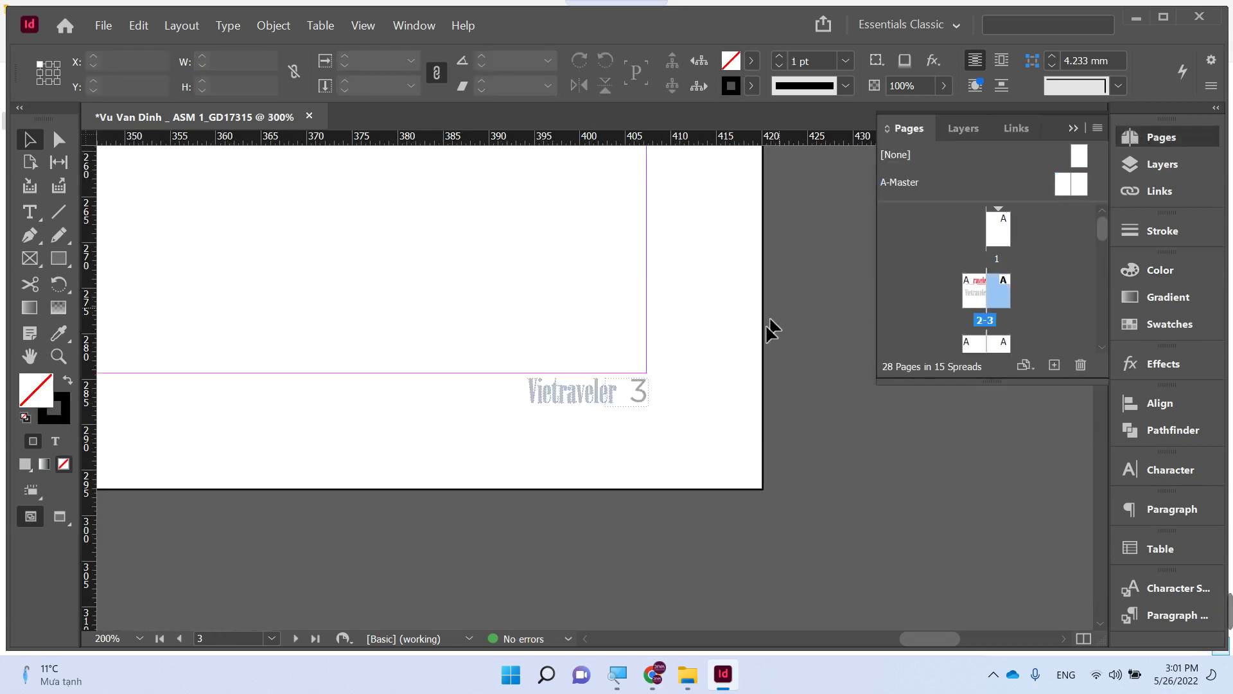
pyautogui.moveTo(452, 287); pyautogui.dragTo(611, 468)
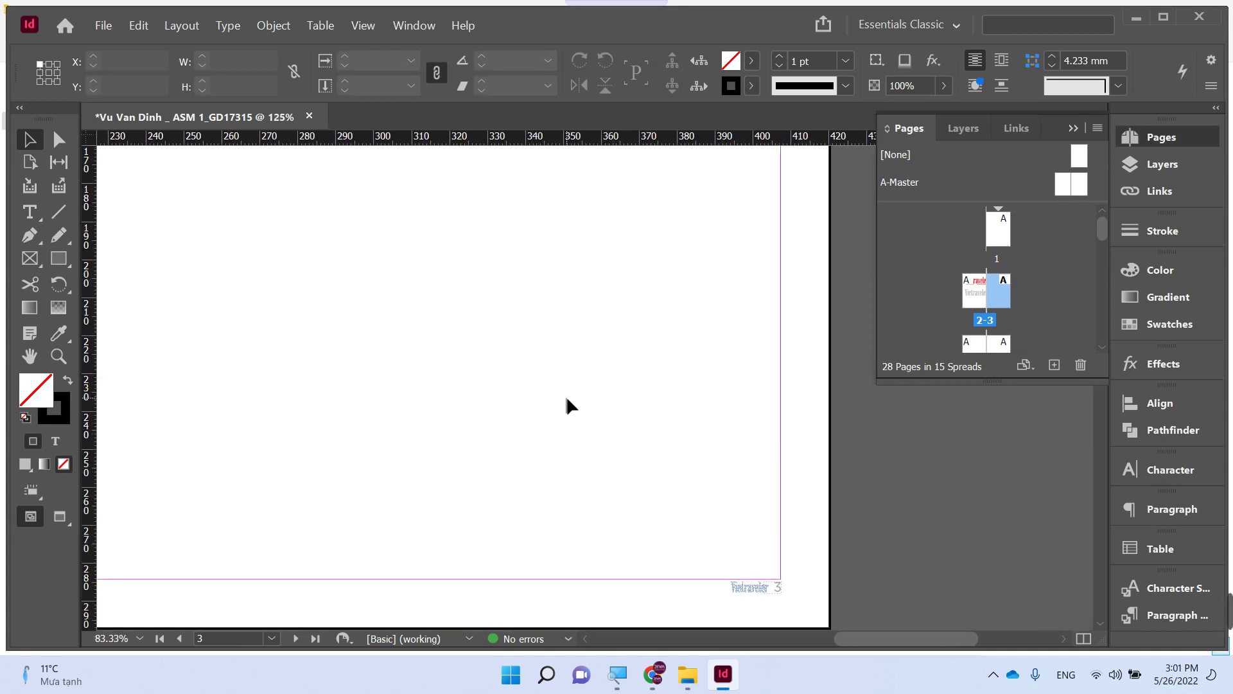
pyautogui.keyDown('ctrl'); pyautogui.scroll(-3, 565, 398); pyautogui.keyUp('ctrl')
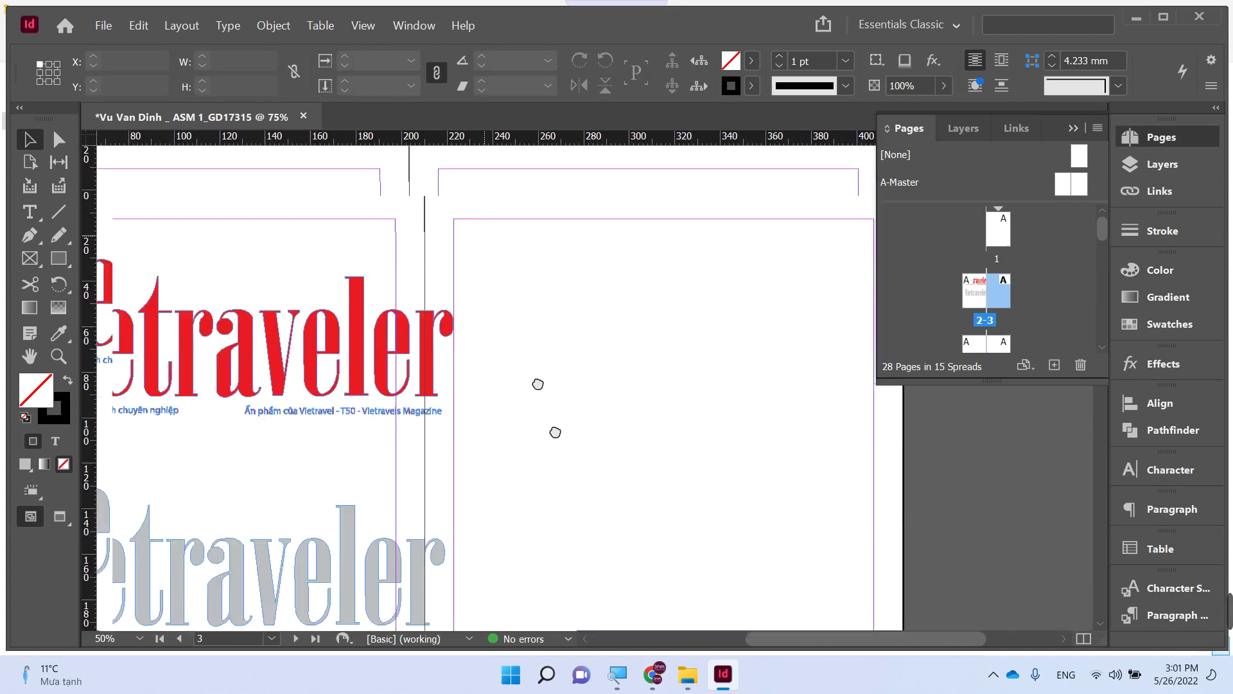
pyautogui.keyDown('ctrl'); pyautogui.scroll(-4, 546, 408); pyautogui.keyUp('ctrl')
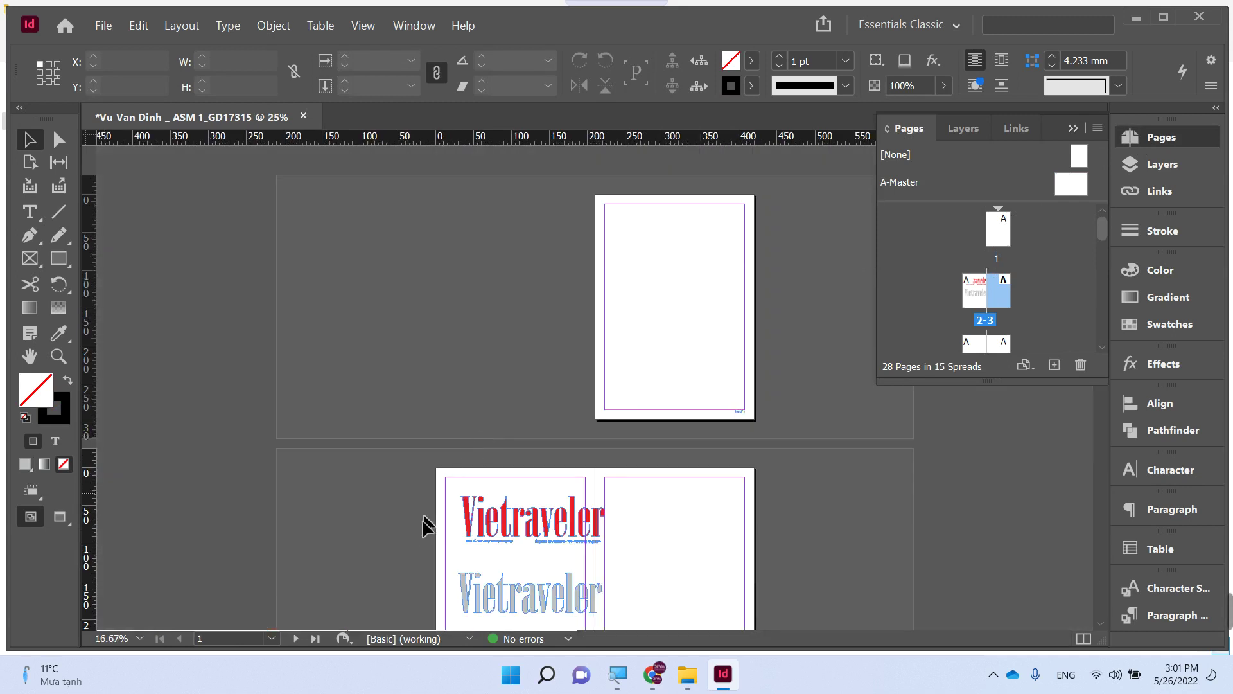
pyautogui.moveTo(508, 517)
pyautogui.mouseDown()
pyautogui.moveTo(671, 296)
pyautogui.moveTo(668, 234)
pyautogui.mouseUp()
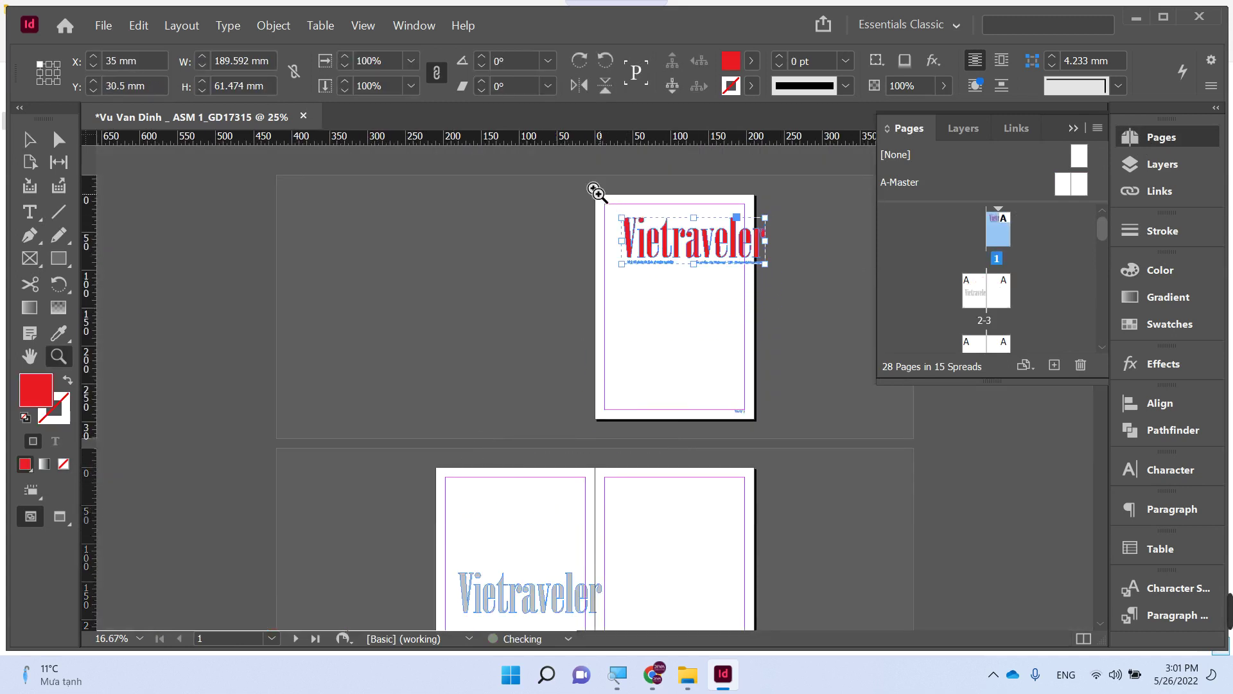
# - Scale and position the red masthead so it spans page 1's top margins
pyautogui.press('z')
pyautogui.moveTo(580, 182)
pyautogui.mouseDown()
pyautogui.moveTo(711, 256)
pyautogui.moveTo(806, 287)
pyautogui.mouseUp()
pyautogui.press('v')
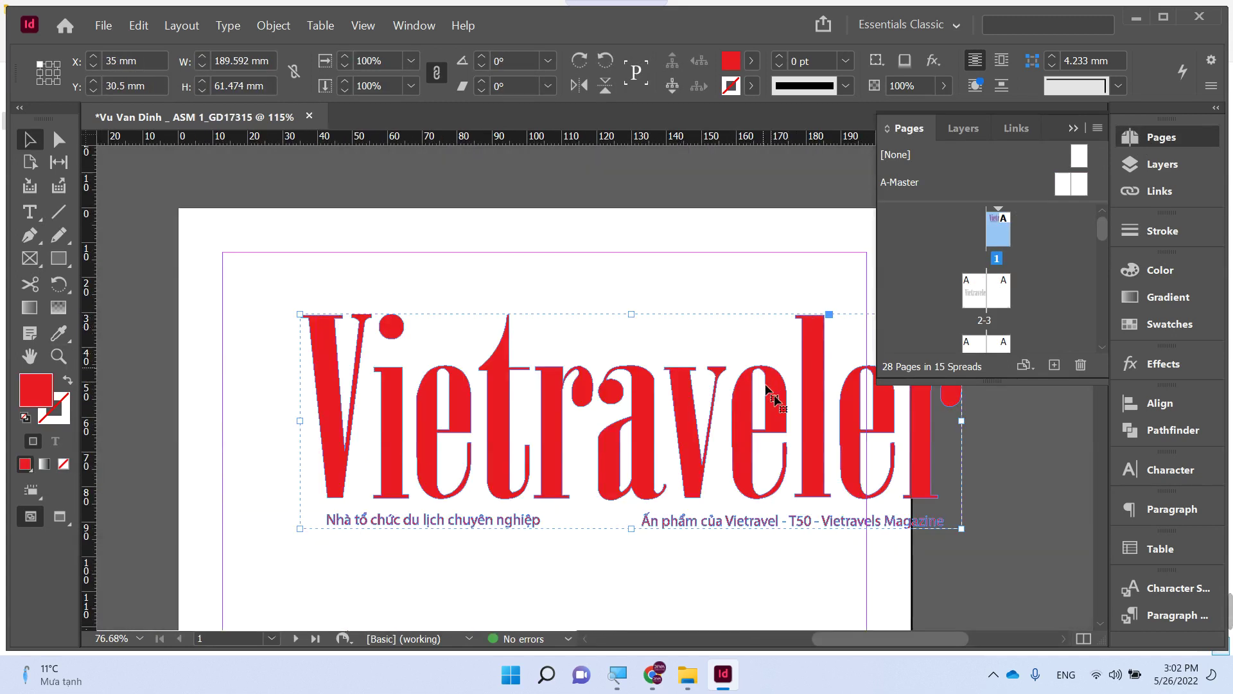
pyautogui.moveTo(962, 528); pyautogui.dragTo(865, 497)
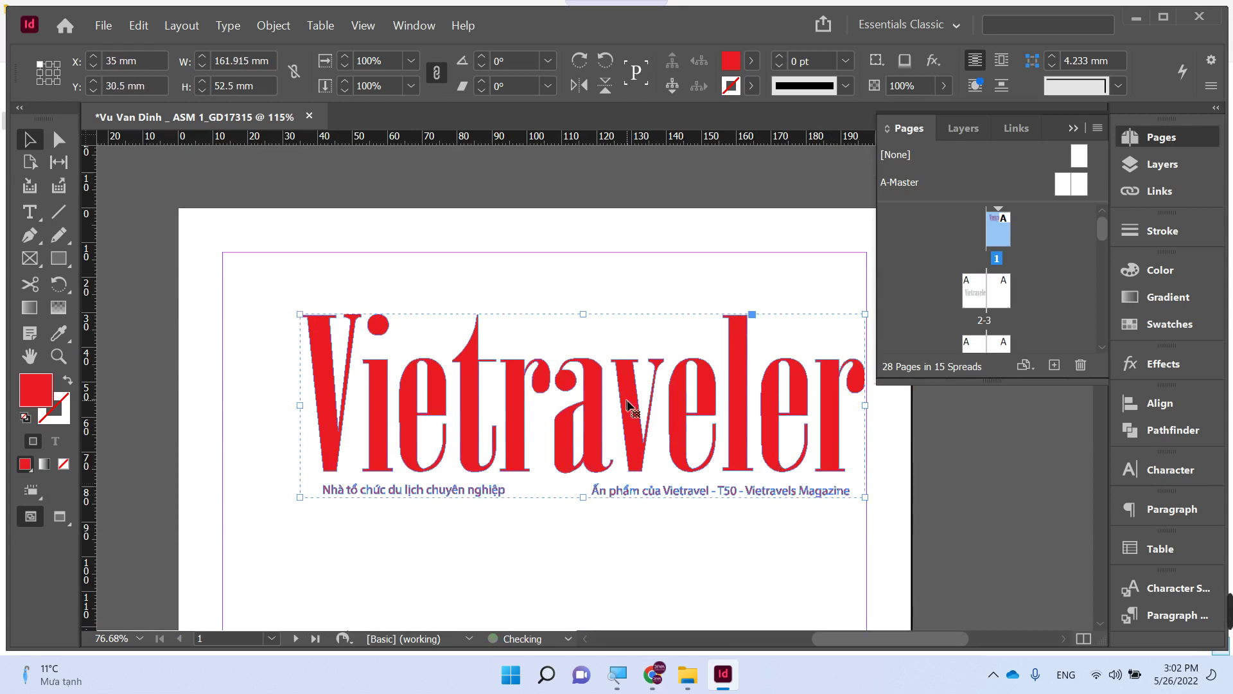
pyautogui.moveTo(627, 407); pyautogui.dragTo(573, 371)
pyautogui.press('Tab')
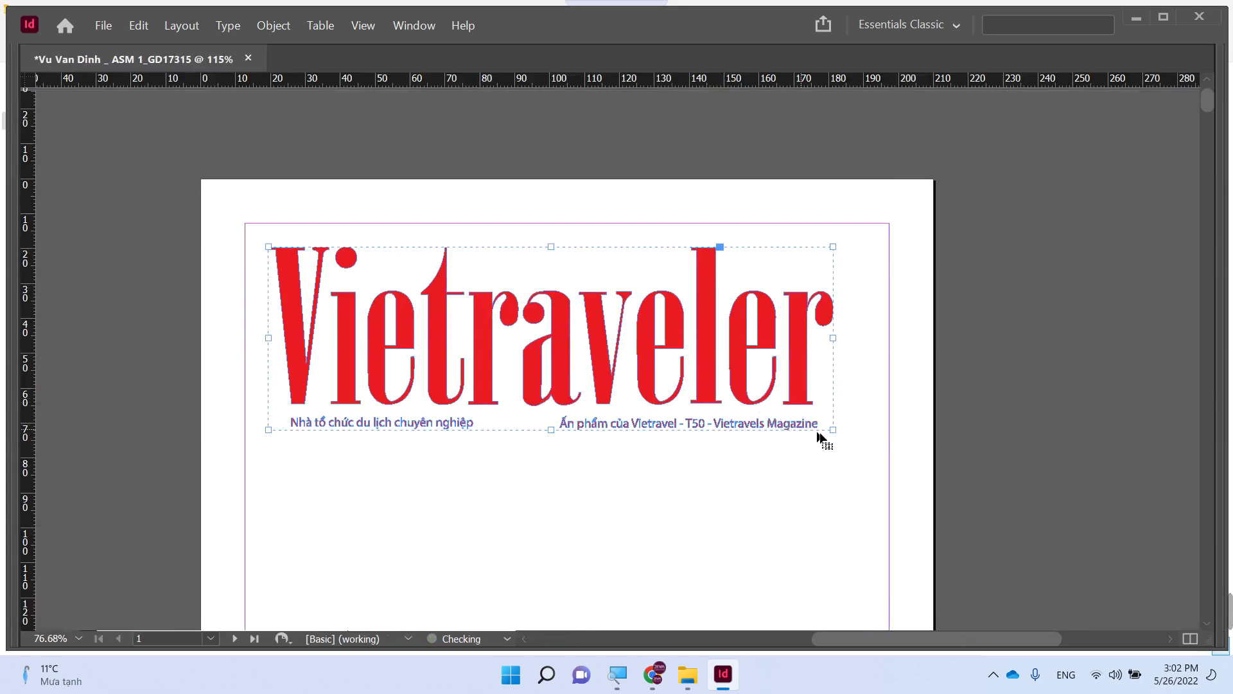
pyautogui.moveTo(833, 430); pyautogui.dragTo(866, 440)
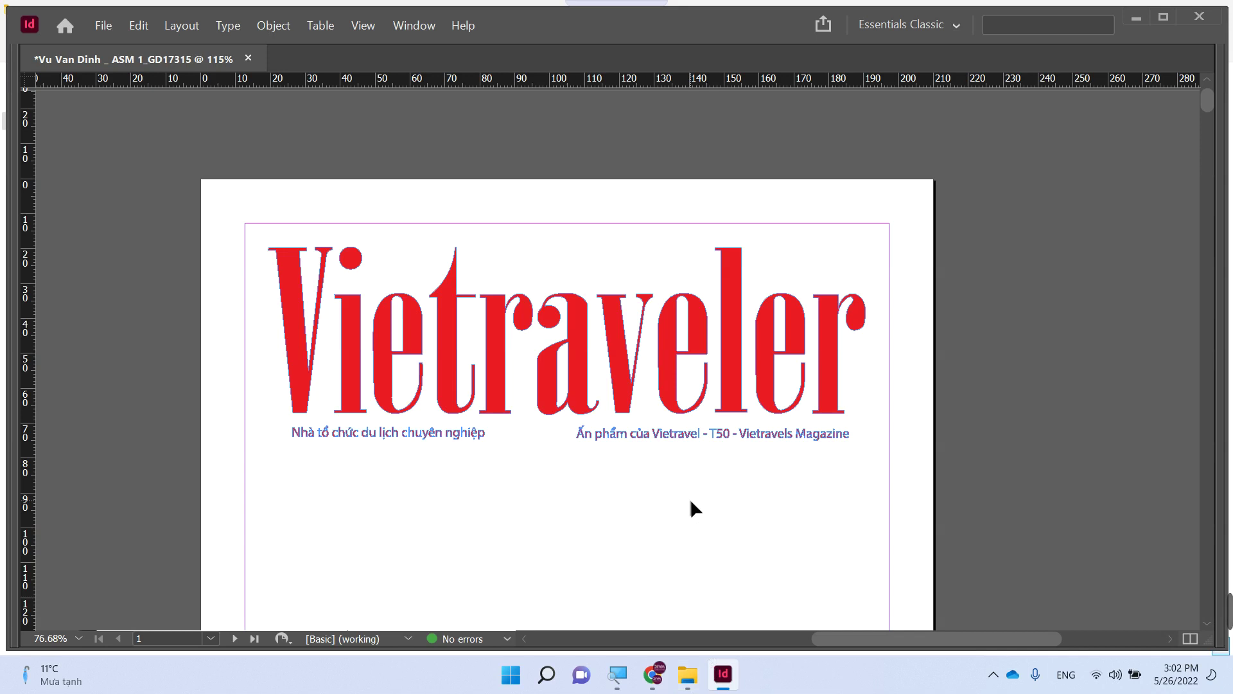
pyautogui.hotkey('ctrl', '-')
pyautogui.hotkey('ctrl', '-')
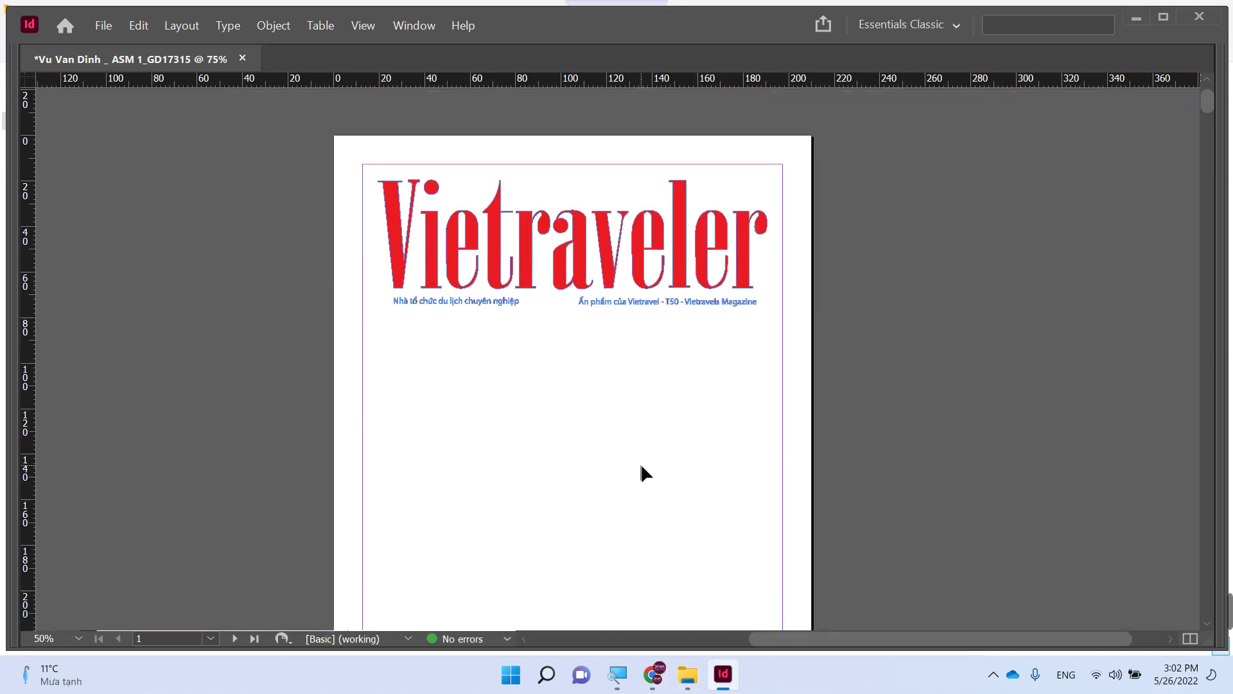
pyautogui.hotkey('ctrl', '-')
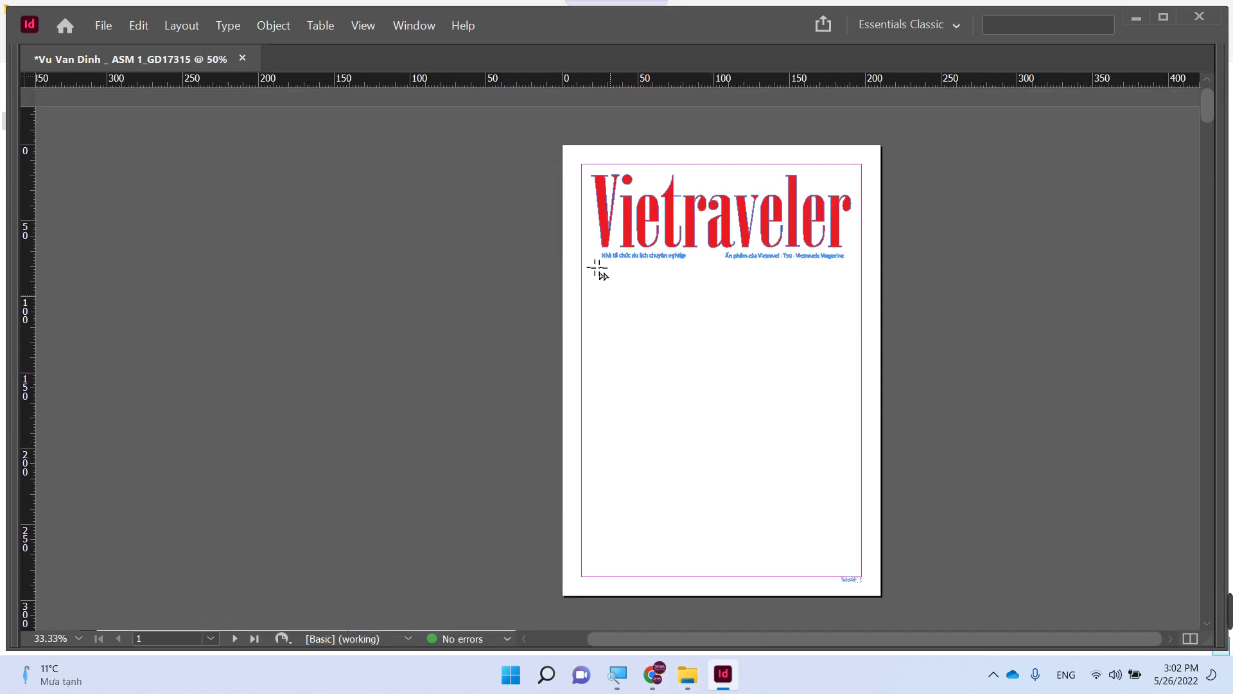
# - Draw an empty 209.75 × 296.5 mm image frame covering all of cover page 1
pyautogui.moveTo(556, 143); pyautogui.dragTo(862, 589)
pyautogui.press('Tab')
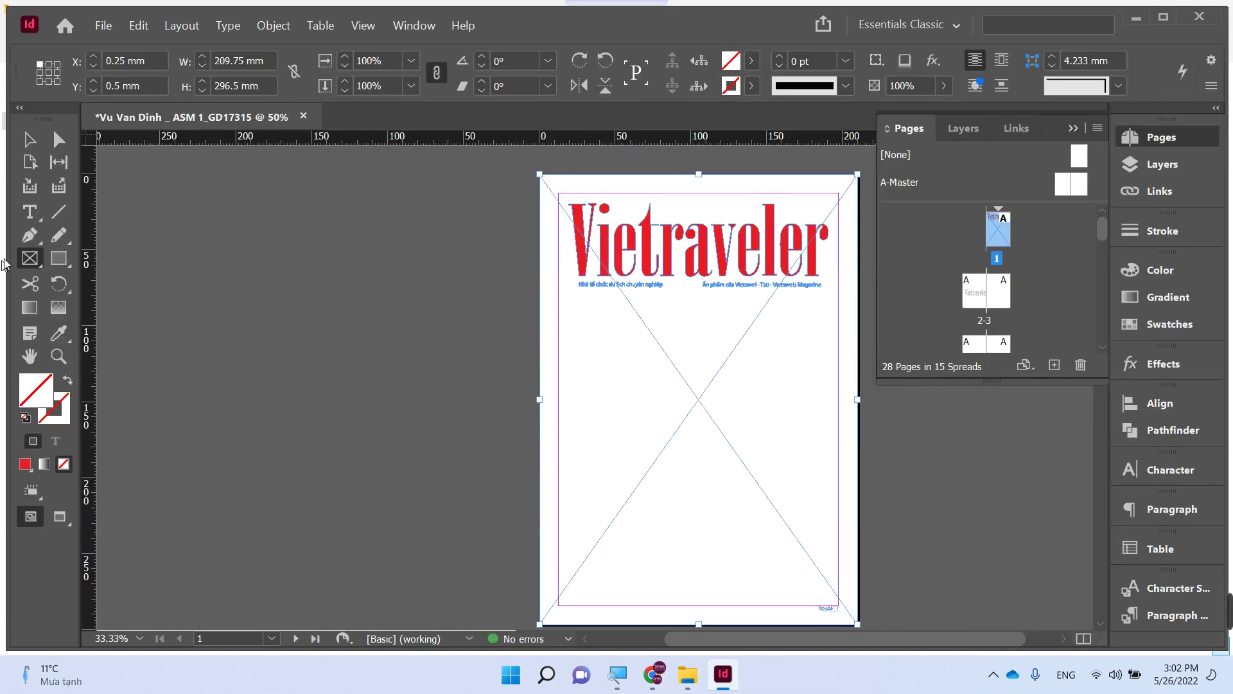
pyautogui.press('v')
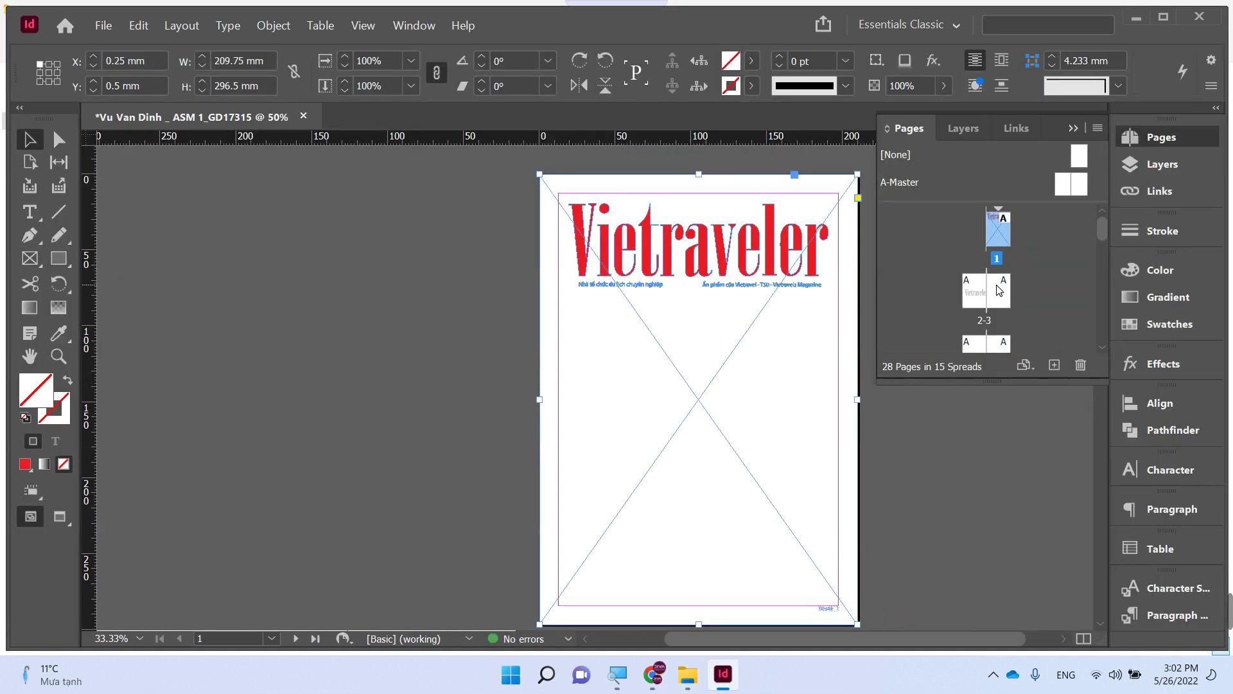
pyautogui.click(879, 583)
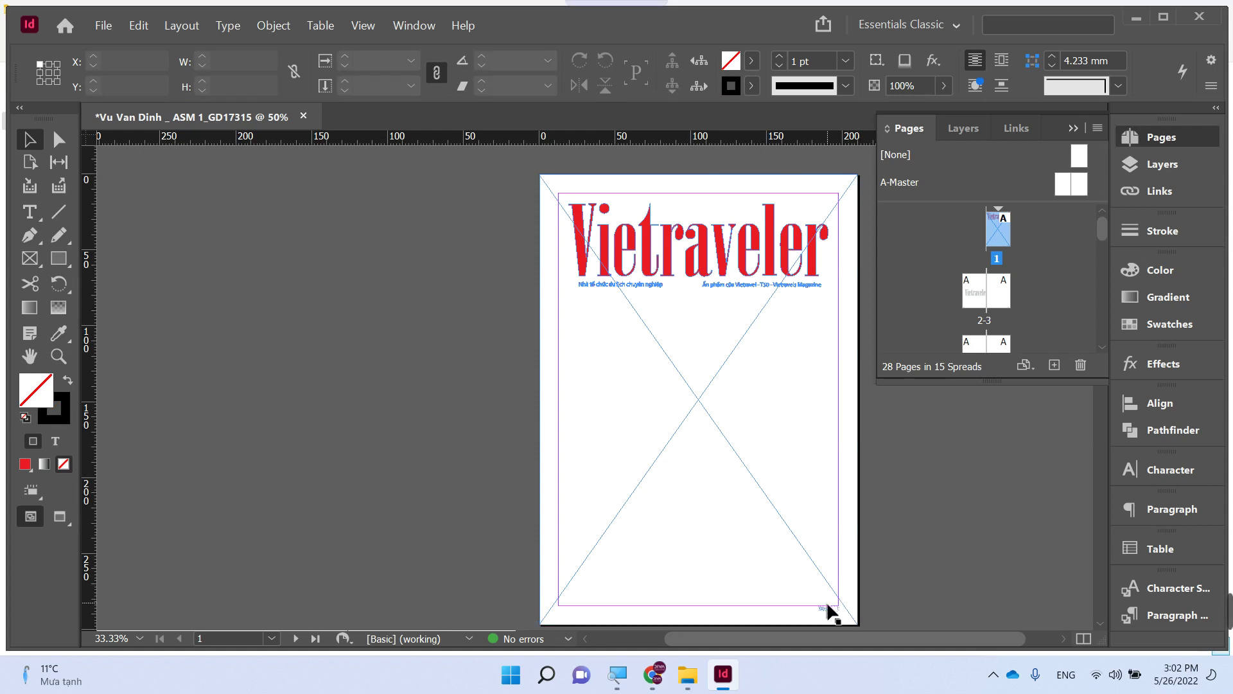
pyautogui.moveTo(806, 599); pyautogui.dragTo(861, 619)
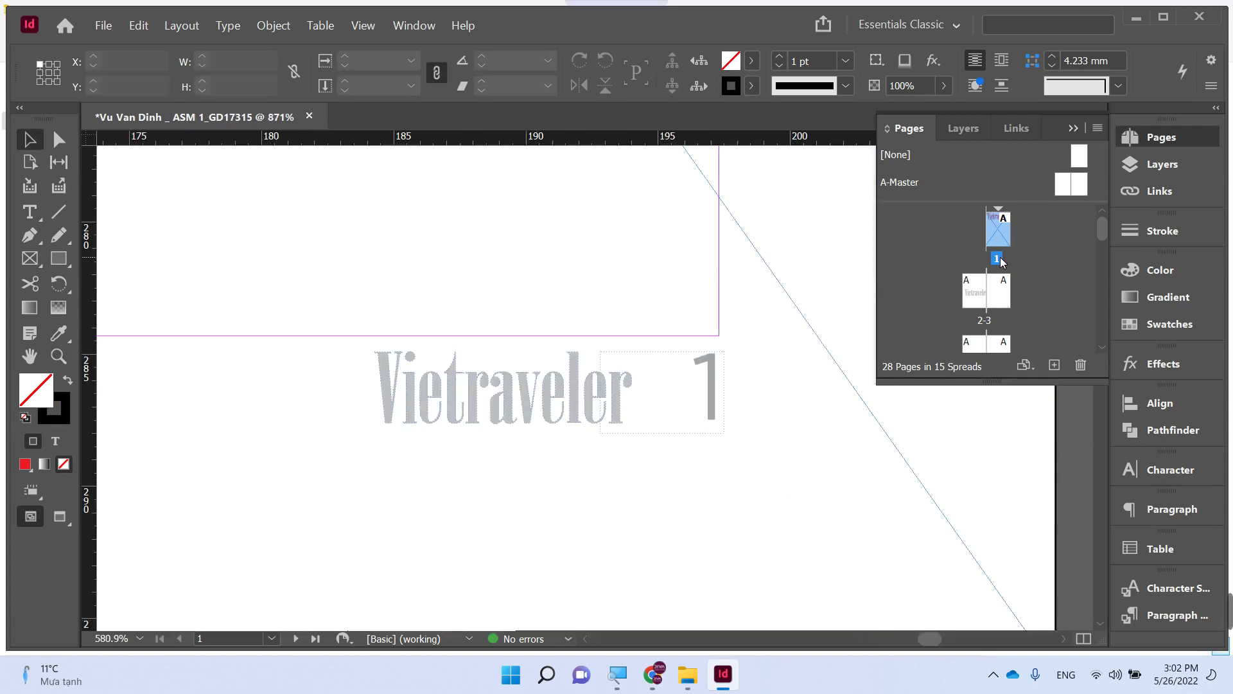
# - Apply master [None] to page 1 to remove its footer
pyautogui.rightClick(1003, 238)
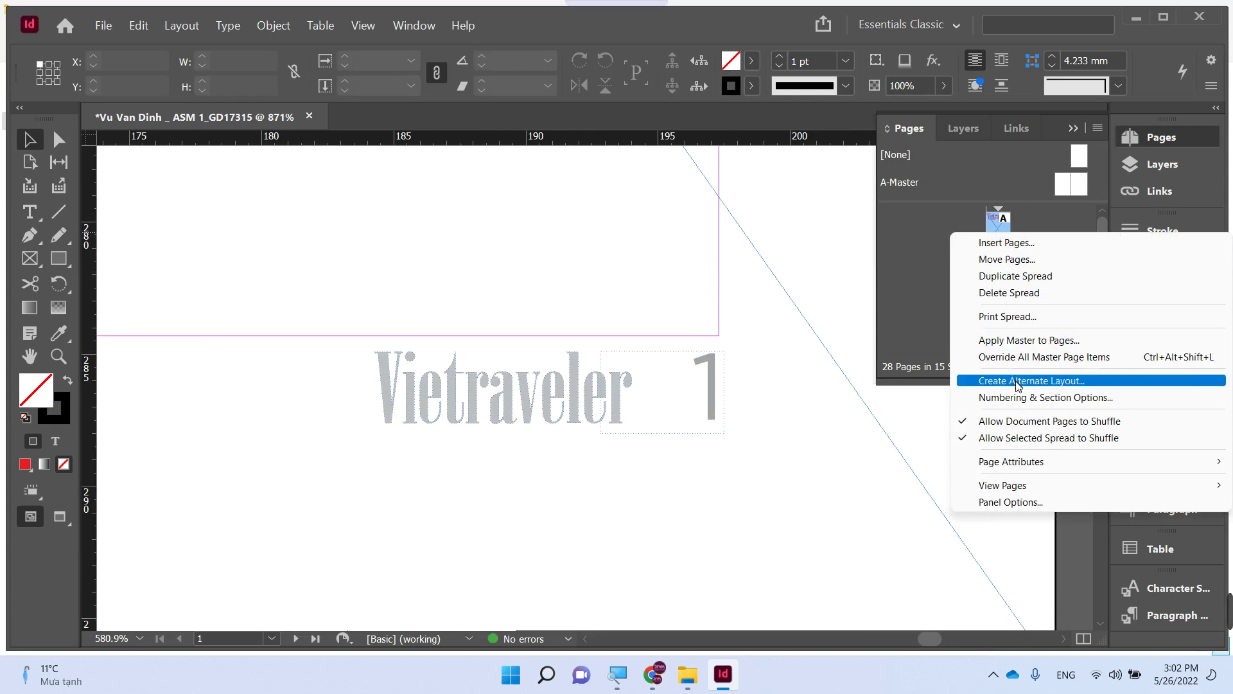
pyautogui.click(1027, 340)
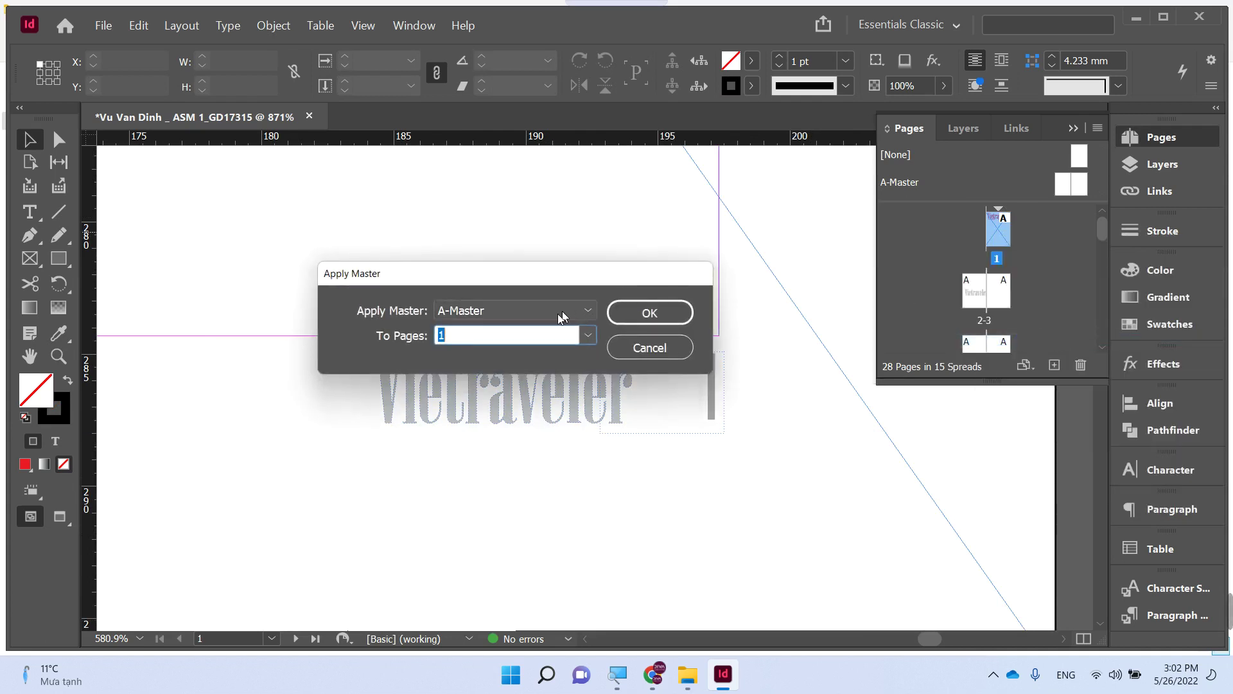
pyautogui.click(590, 309)
pyautogui.click(549, 331)
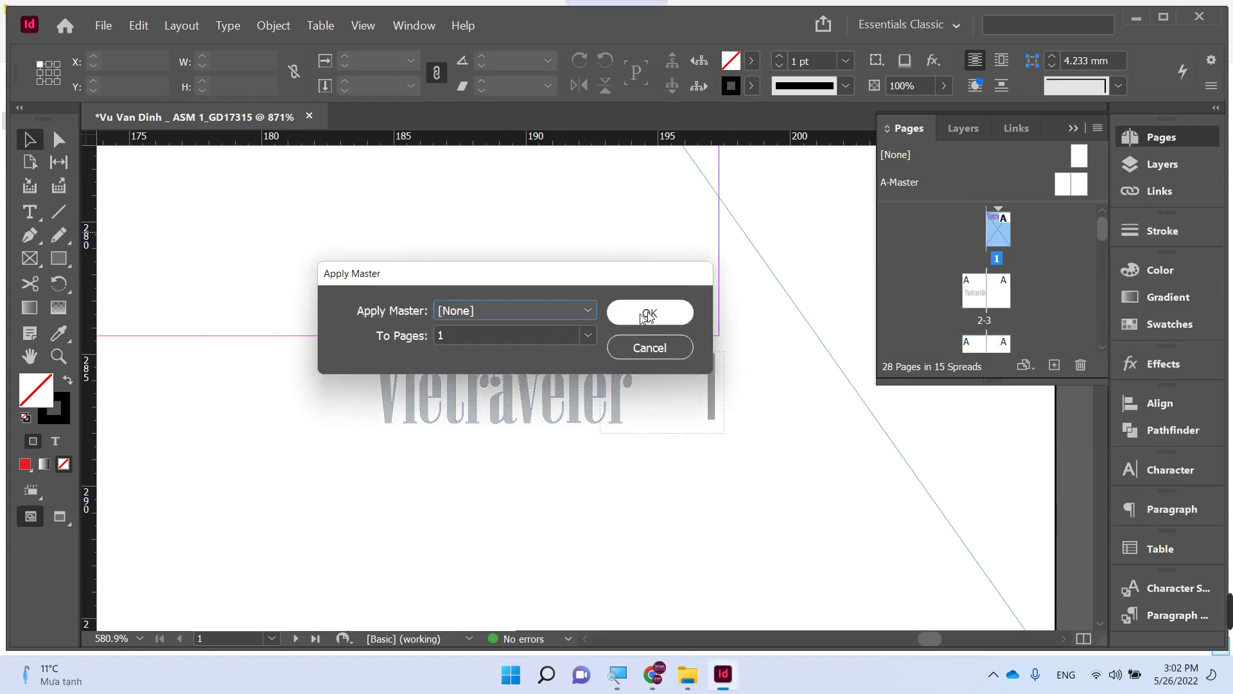
pyautogui.click(659, 316)
# - Open the Place dialog to pick an image from the Tap chi Du lich folder
pyautogui.scroll(-8, 645, 328)
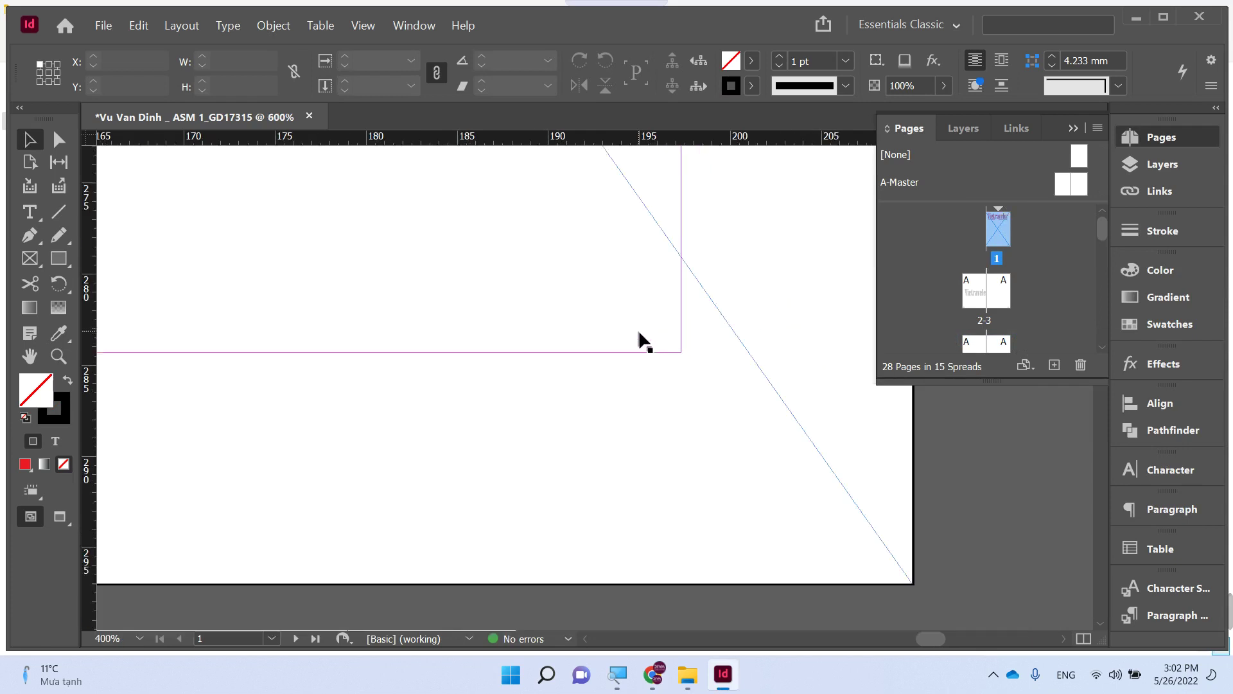
pyautogui.moveTo(357, 246); pyautogui.dragTo(573, 415)
pyautogui.hotkey('ctrl', 'd')
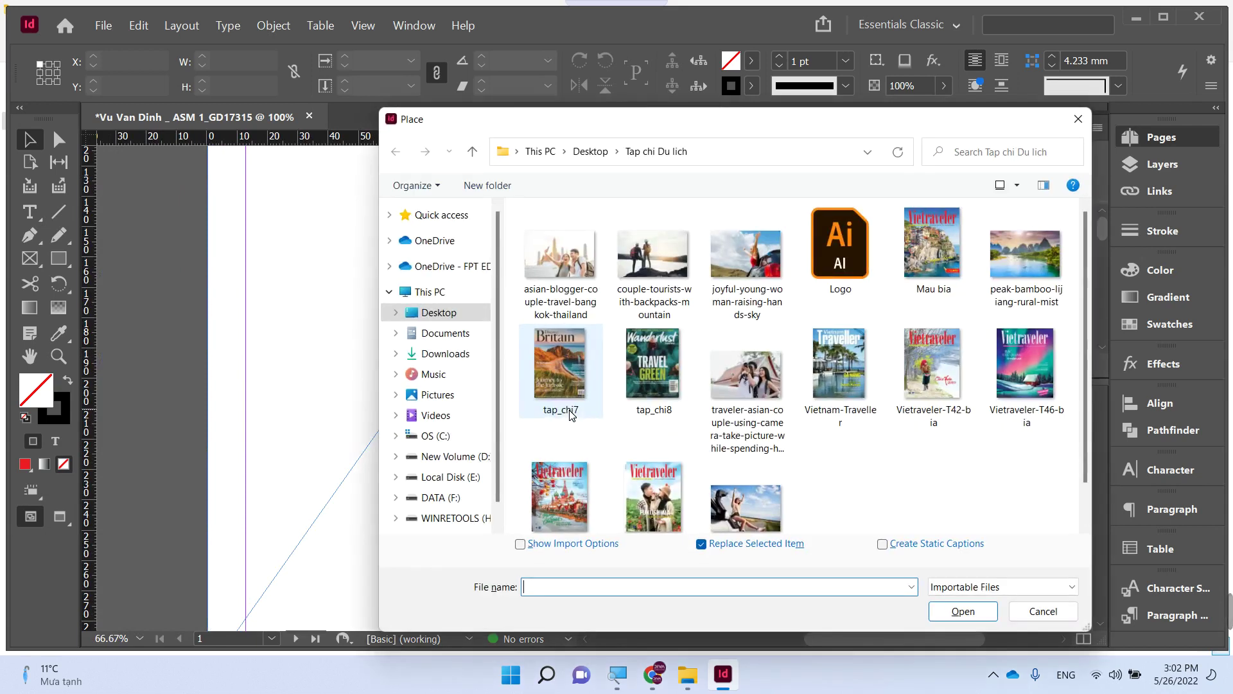
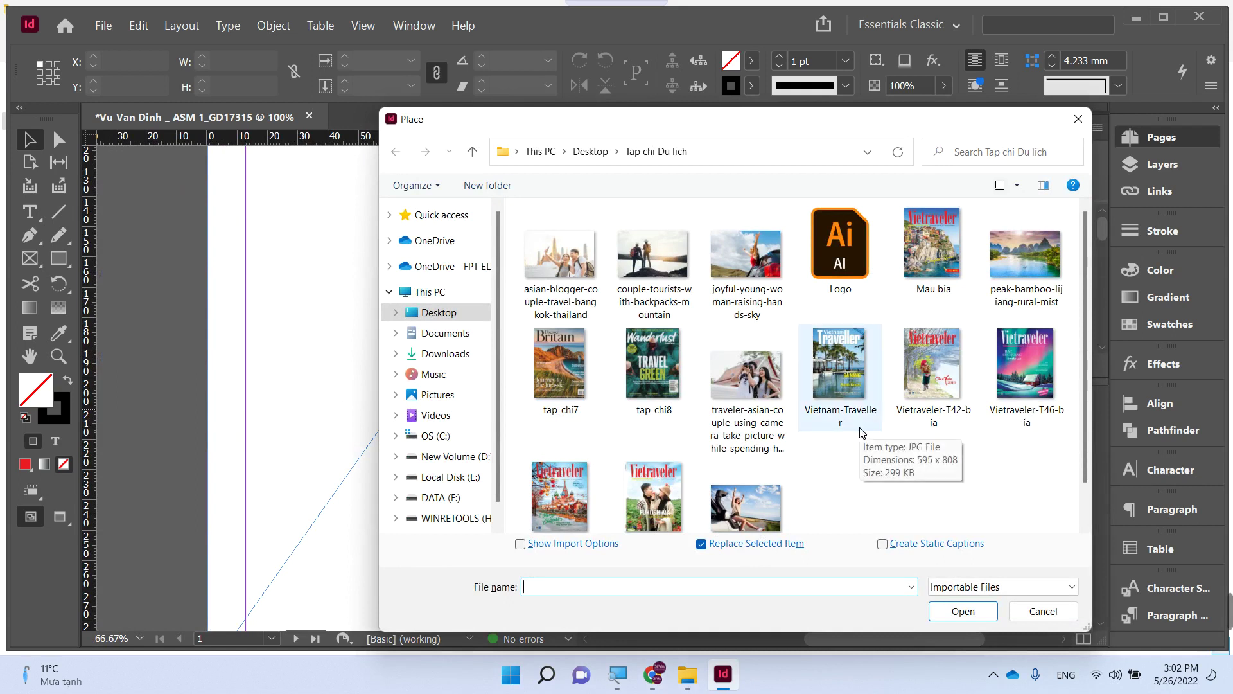
# - Place the peak-bamboo-lijiang-rural-mist photo in the empty cover frame and scale it to page height
pyautogui.doubleClick(1025, 254)
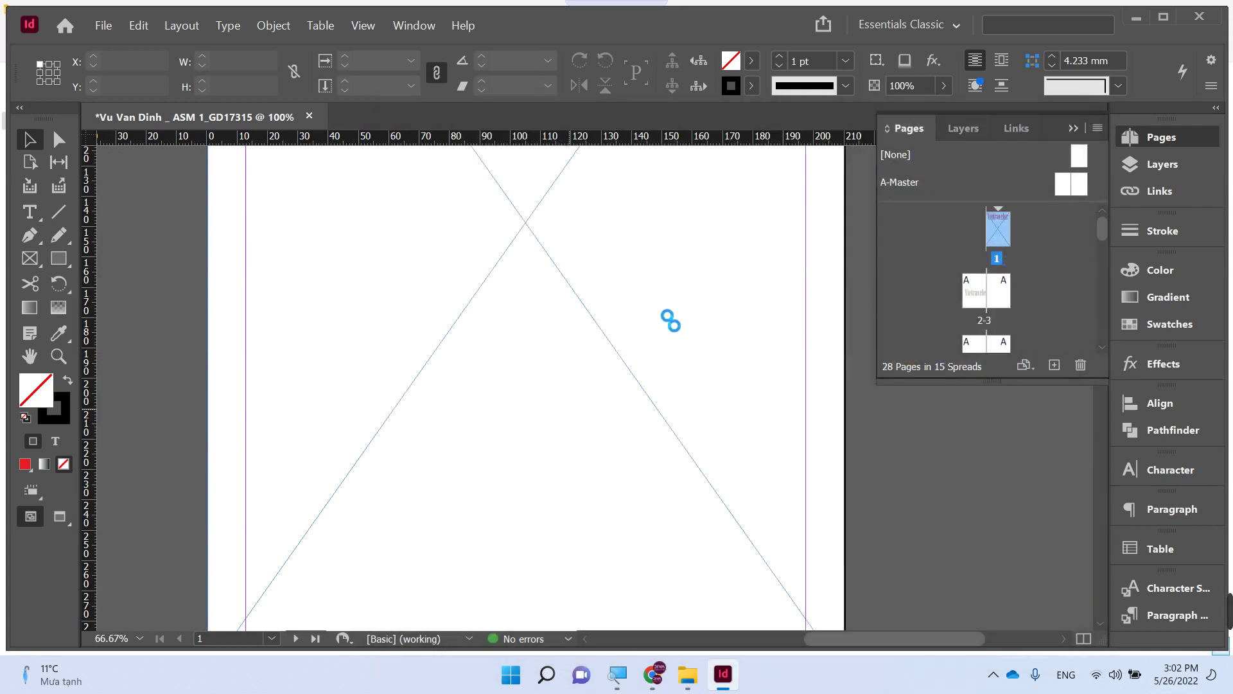
pyautogui.click(531, 337)
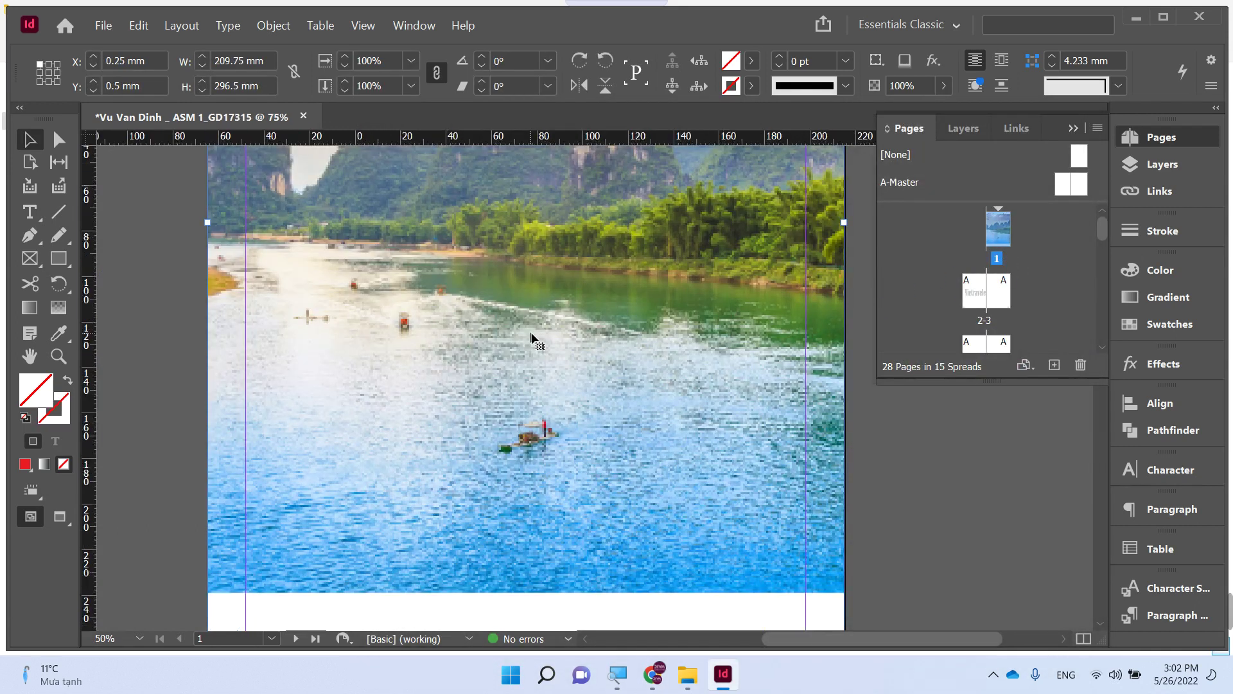
pyautogui.hotkey('ctrl', '-')
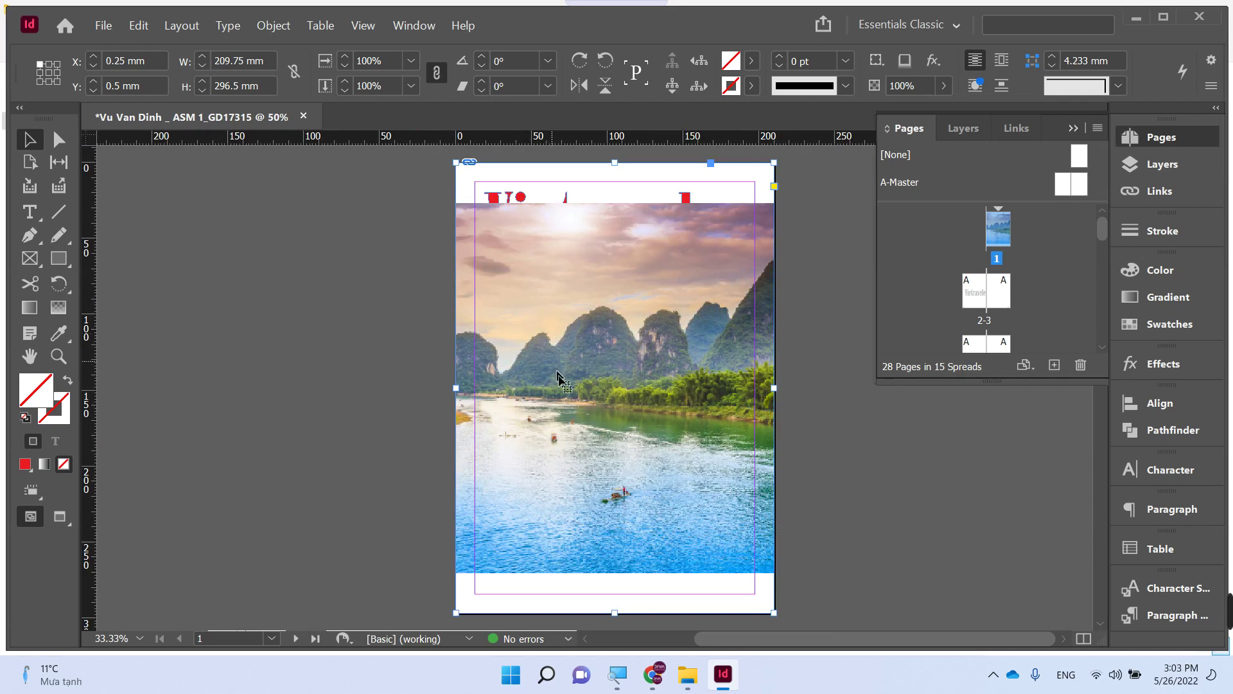
pyautogui.moveTo(558, 389); pyautogui.dragTo(616, 393)
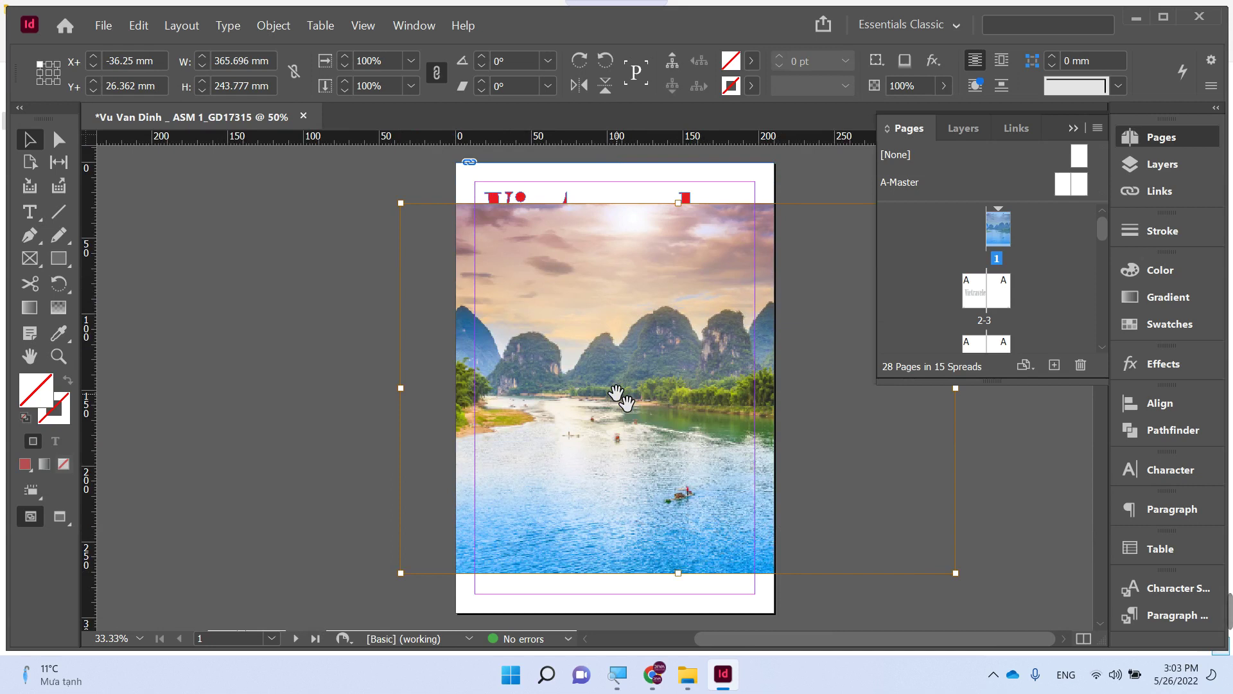
pyautogui.hotkey('ctrl', 'alt', 'shift', 'c')
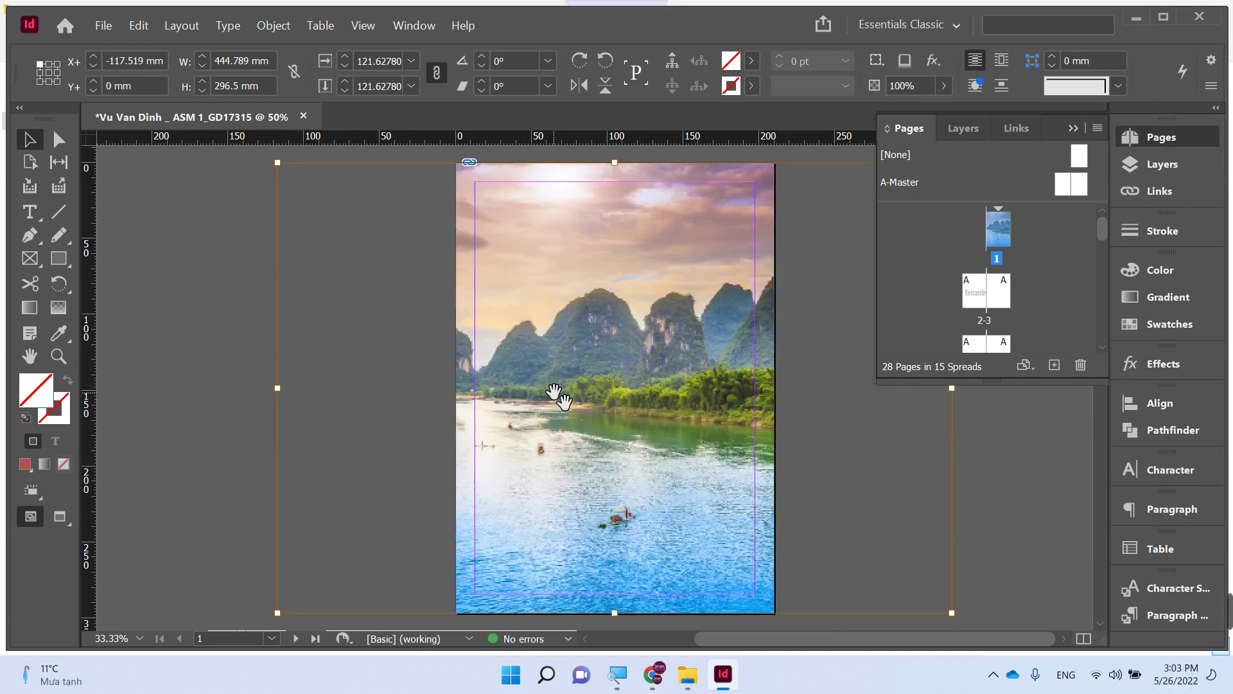
pyautogui.moveTo(553, 393); pyautogui.dragTo(612, 421)
pyautogui.click(291, 405)
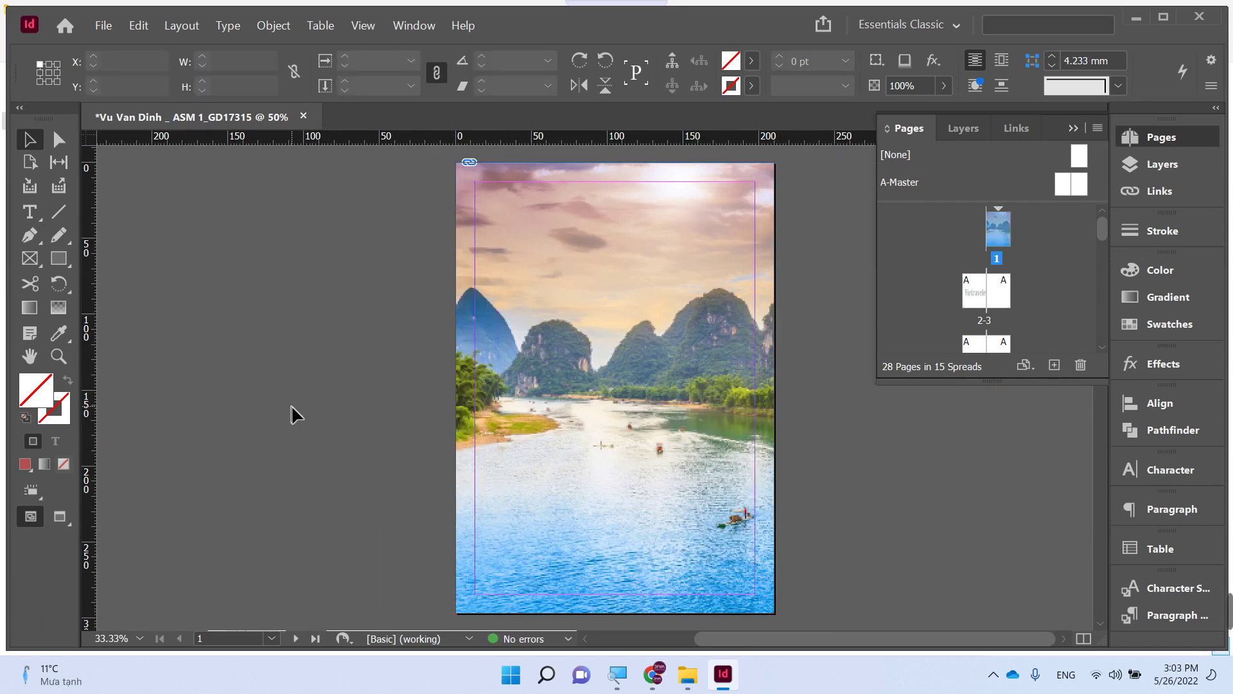
# - Zoom in on the cover and nudge the photo right to frame the river and karst mountains
pyautogui.hotkey('ctrl', '-')
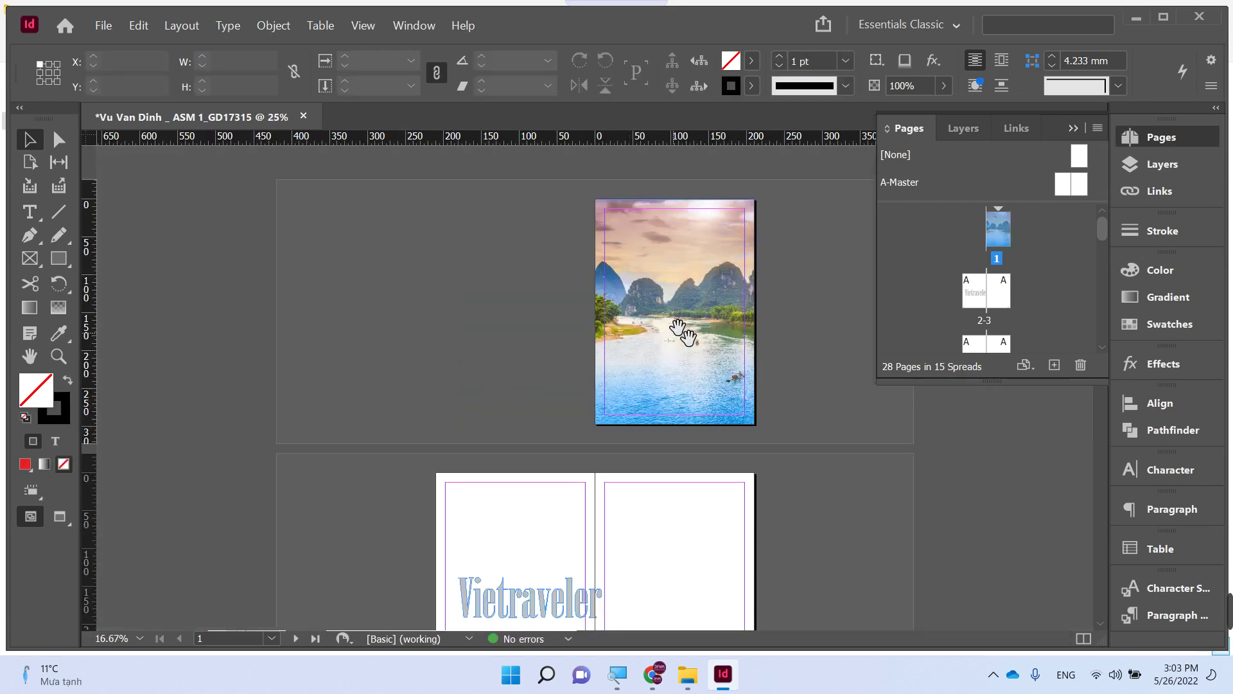
pyautogui.hotkey('ctrl', 'space')
pyautogui.moveTo(629, 232); pyautogui.dragTo(865, 460)
pyautogui.click(594, 435)
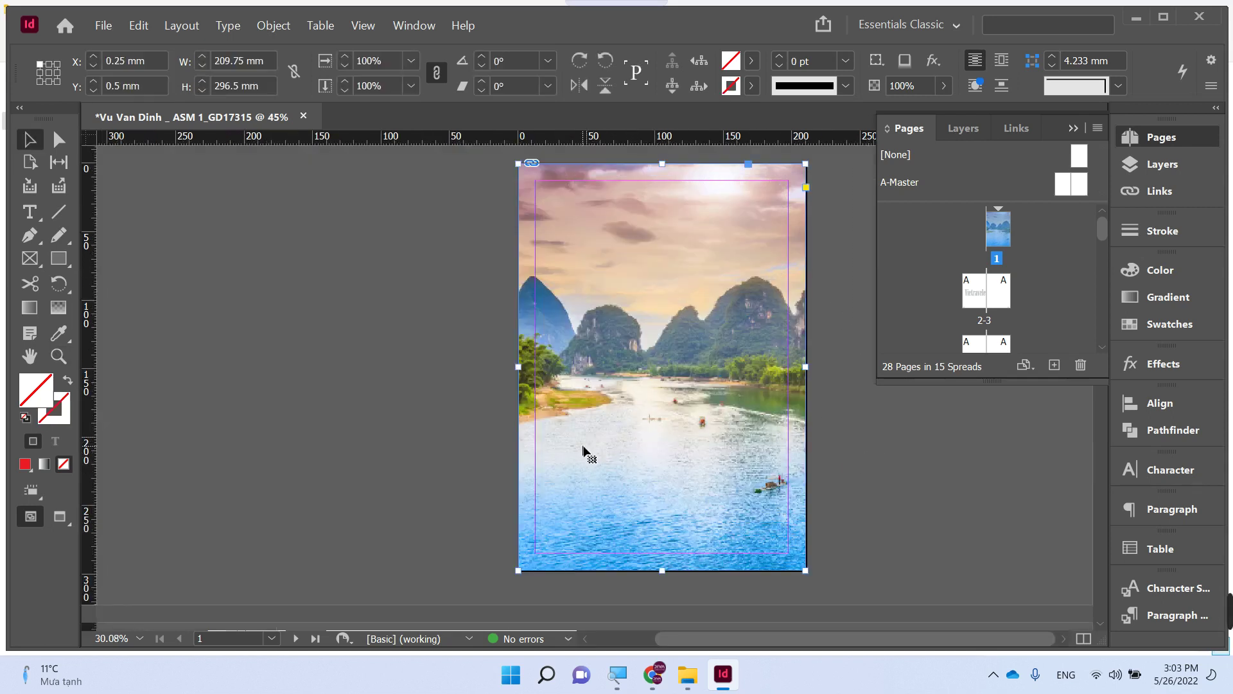
pyautogui.click(585, 453)
pyautogui.moveTo(581, 449); pyautogui.dragTo(639, 445)
pyautogui.click(423, 442)
pyautogui.click(374, 430)
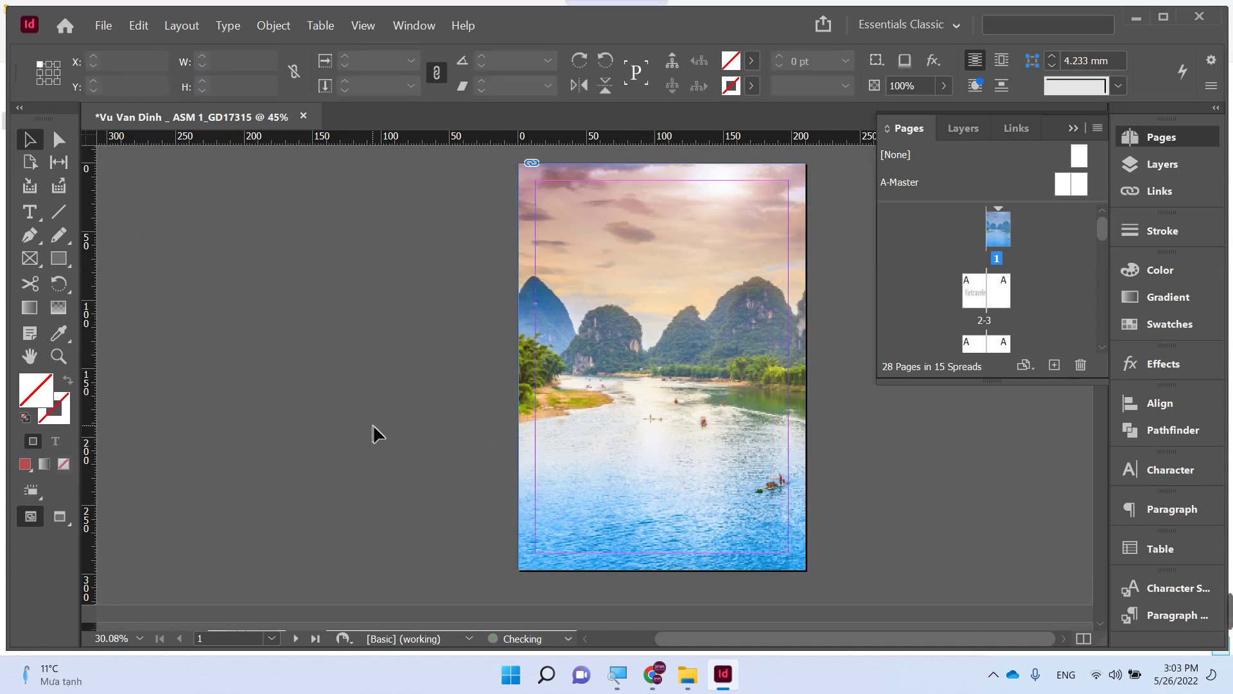
# - Switch Display Performance to High Quality Display, then back to Typical Display
pyautogui.rightClick(596, 307)
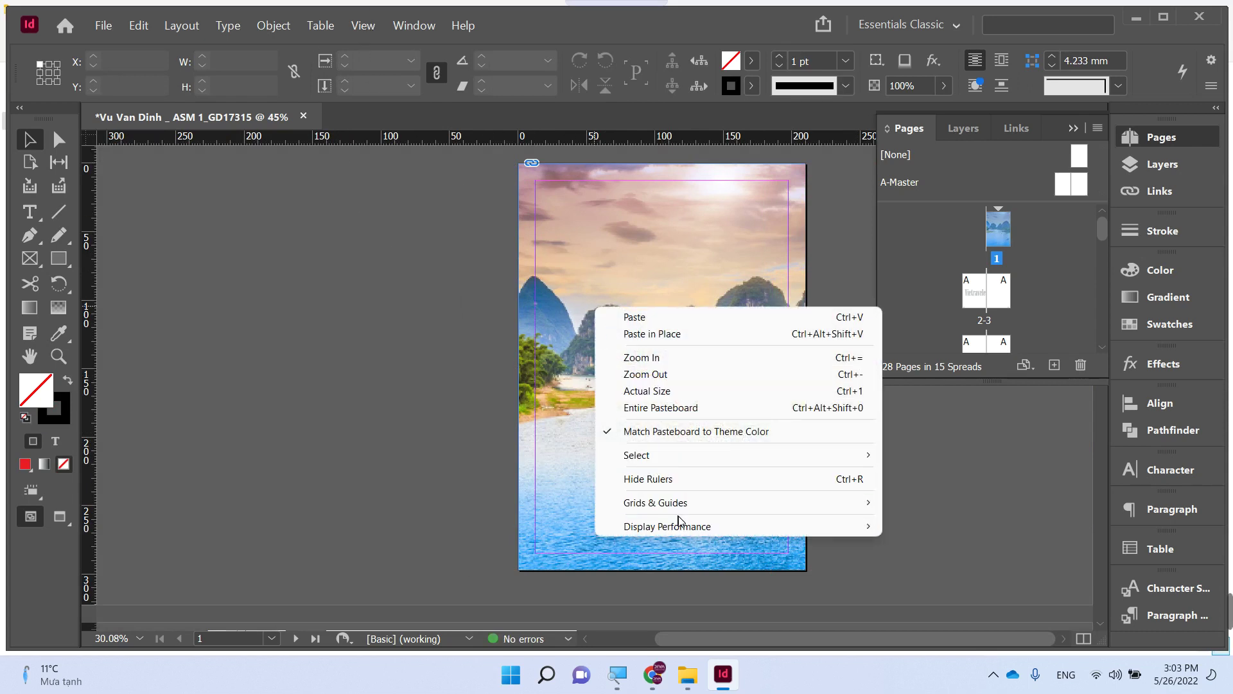
pyautogui.moveTo(684, 524)
pyautogui.click(926, 560)
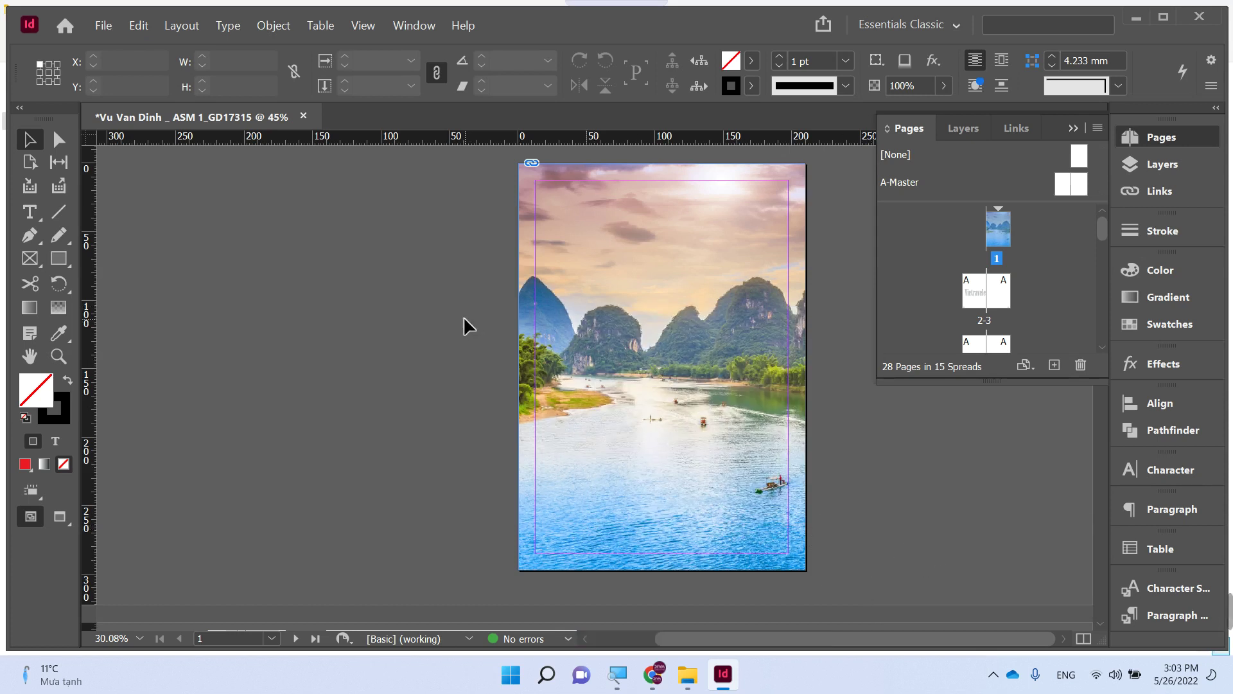
pyautogui.rightClick(571, 289)
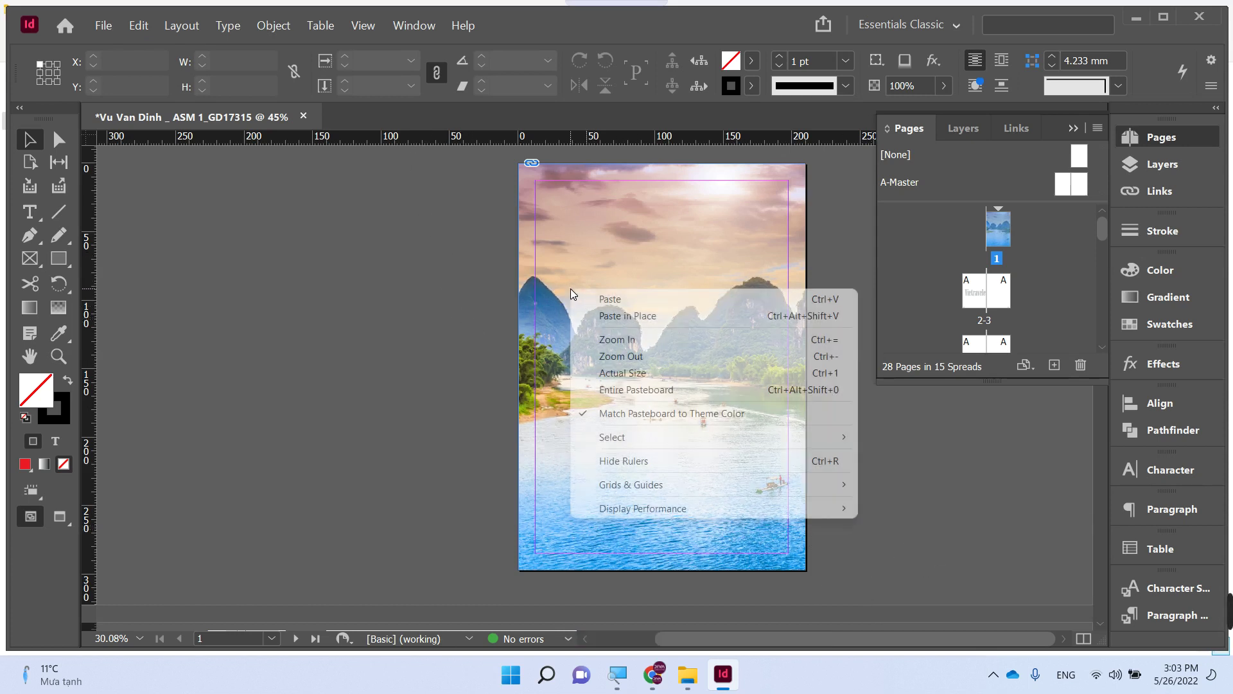
pyautogui.moveTo(664, 487)
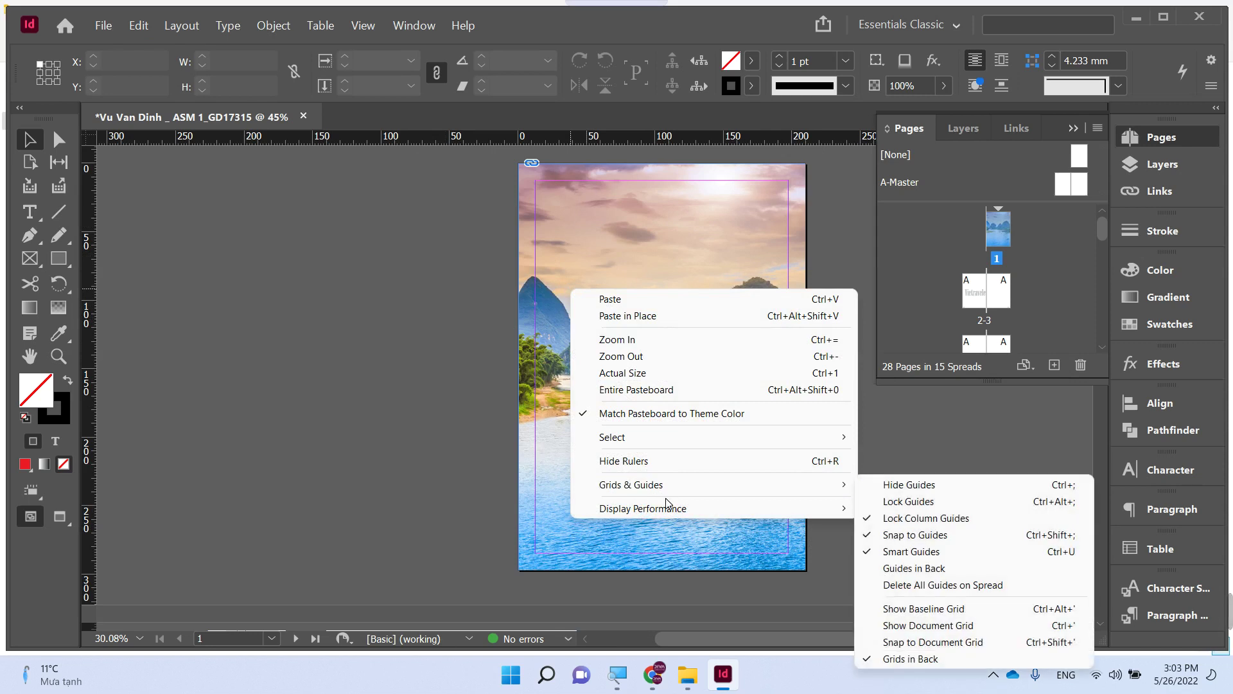
pyautogui.moveTo(669, 508)
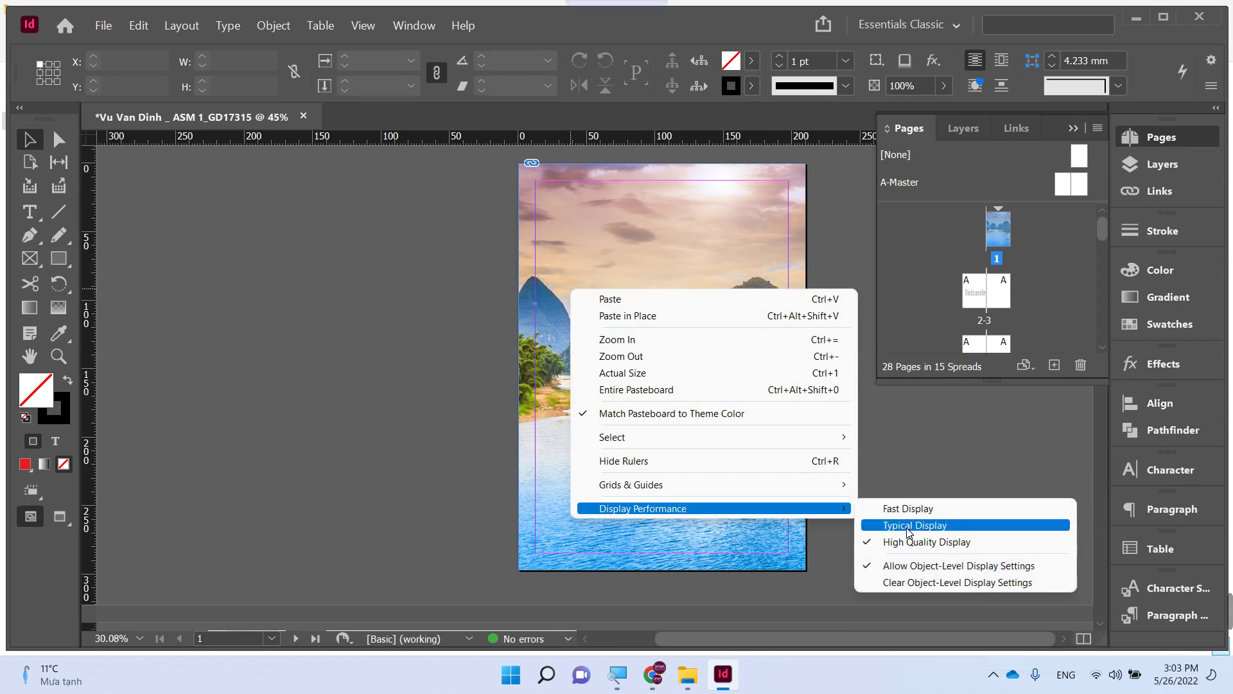
pyautogui.click(909, 530)
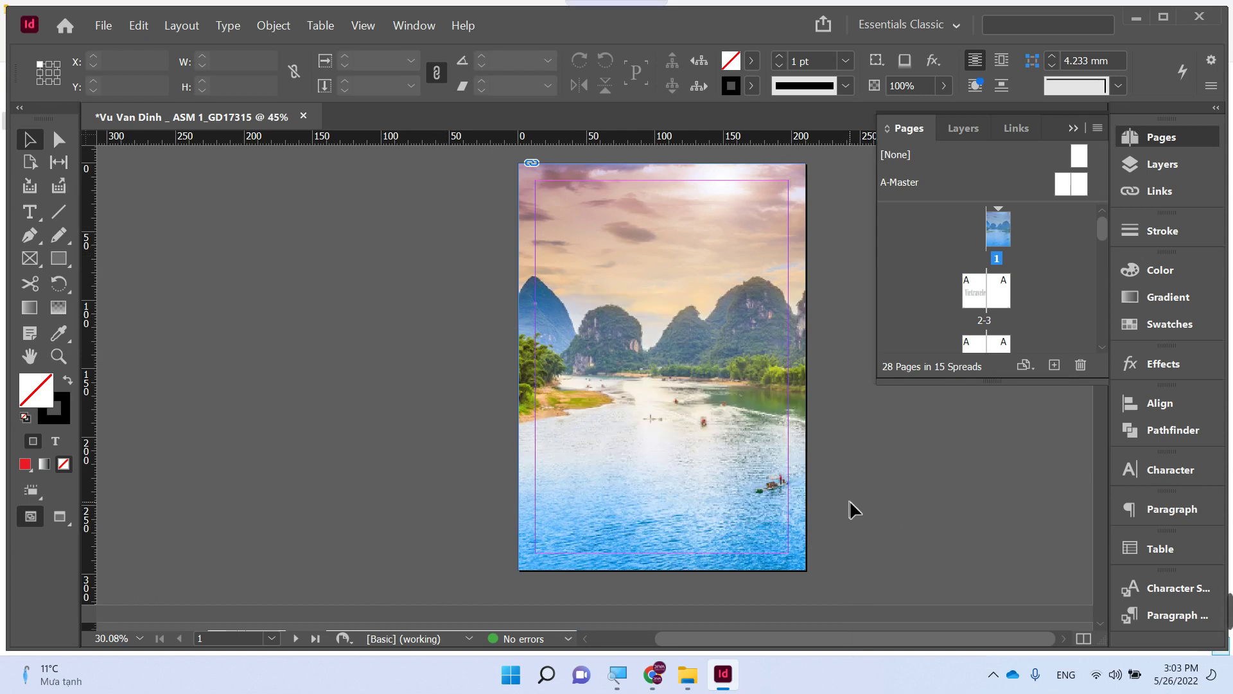
pyautogui.click(576, 267)
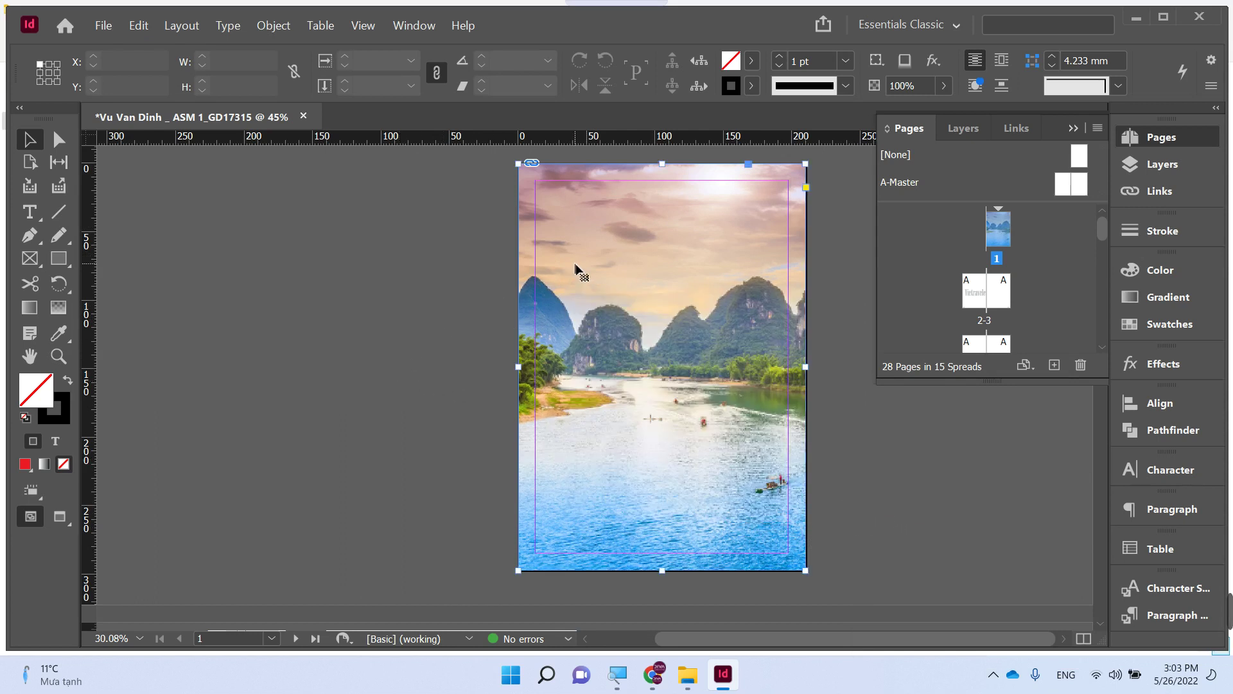
# - Zoom onto the Vietraveler title and give it a white fill
pyautogui.click(403, 235)
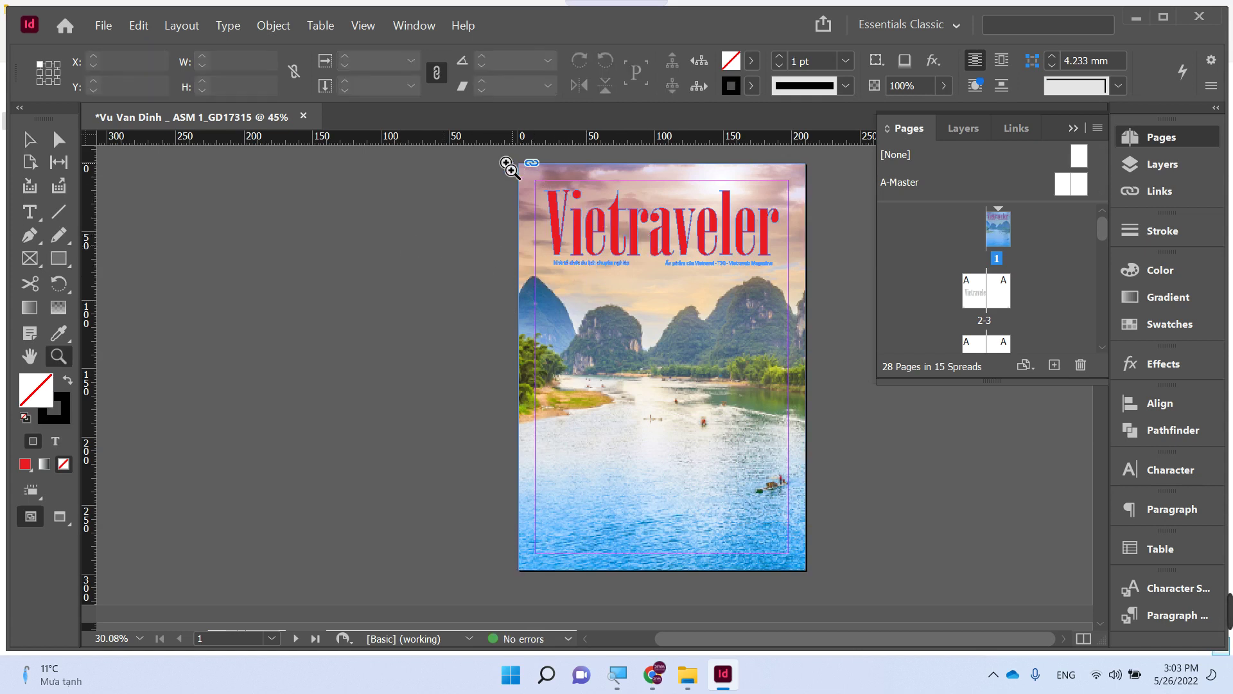
pyautogui.moveTo(509, 165); pyautogui.dragTo(803, 324)
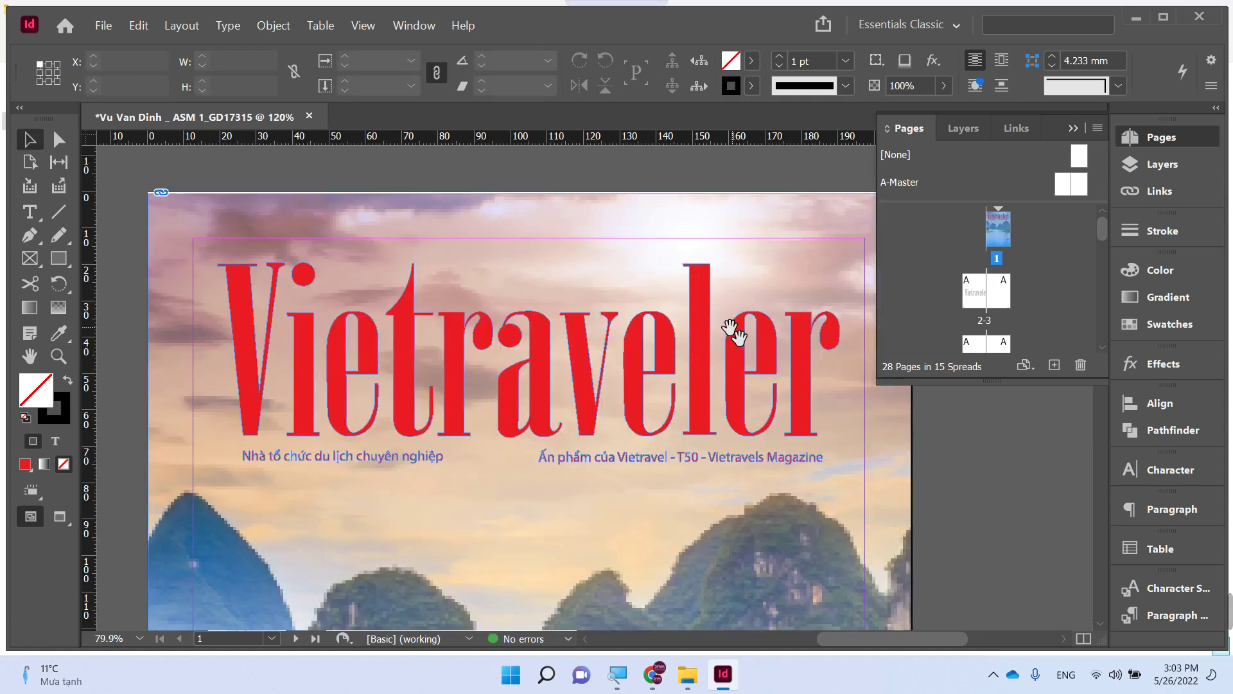
pyautogui.click(781, 319)
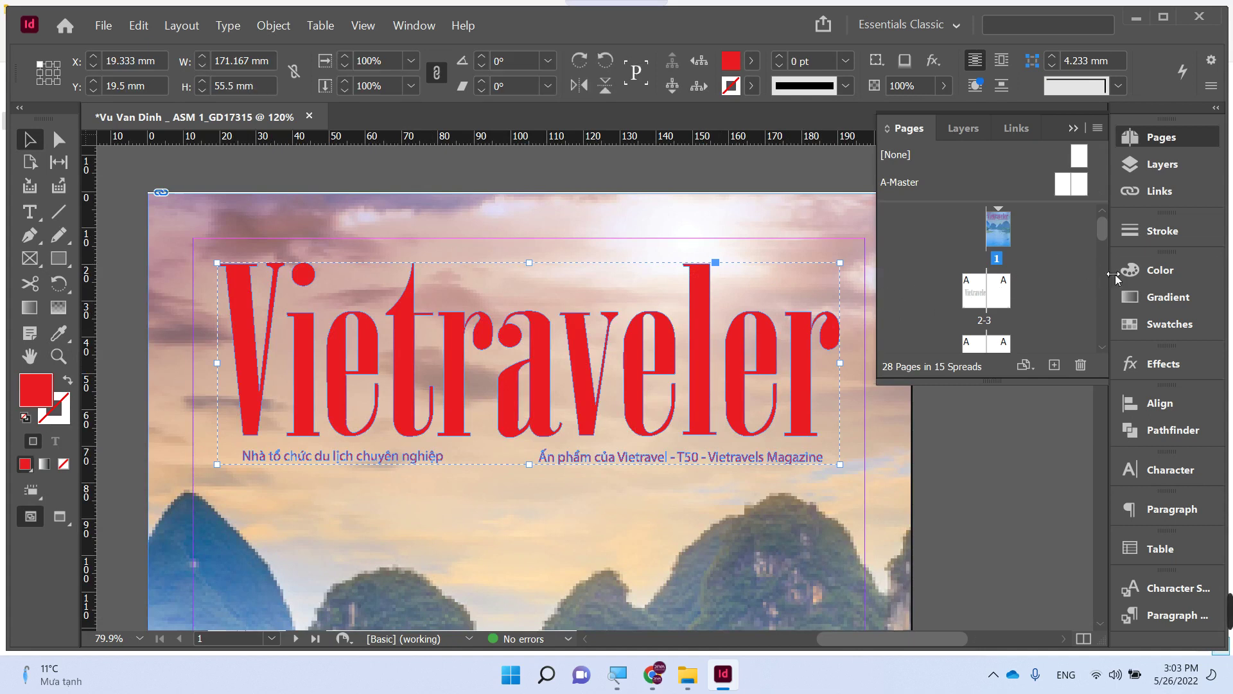
pyautogui.click(1133, 270)
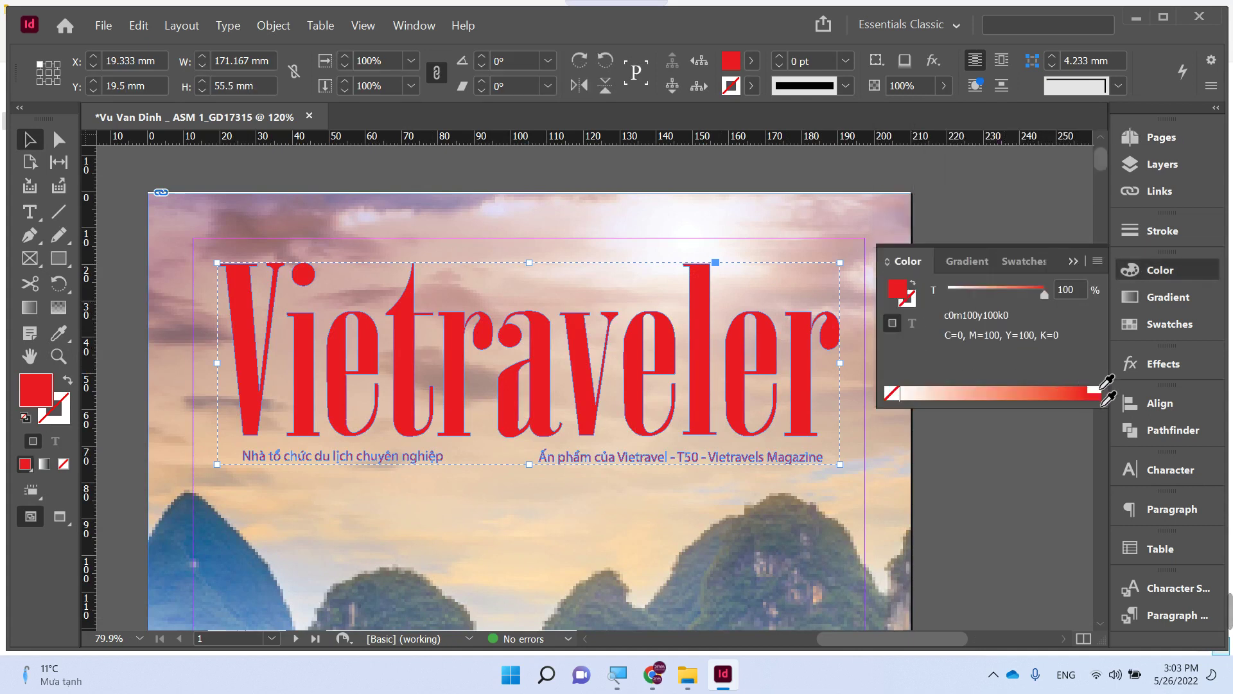
pyautogui.click(1094, 390)
pyautogui.click(961, 208)
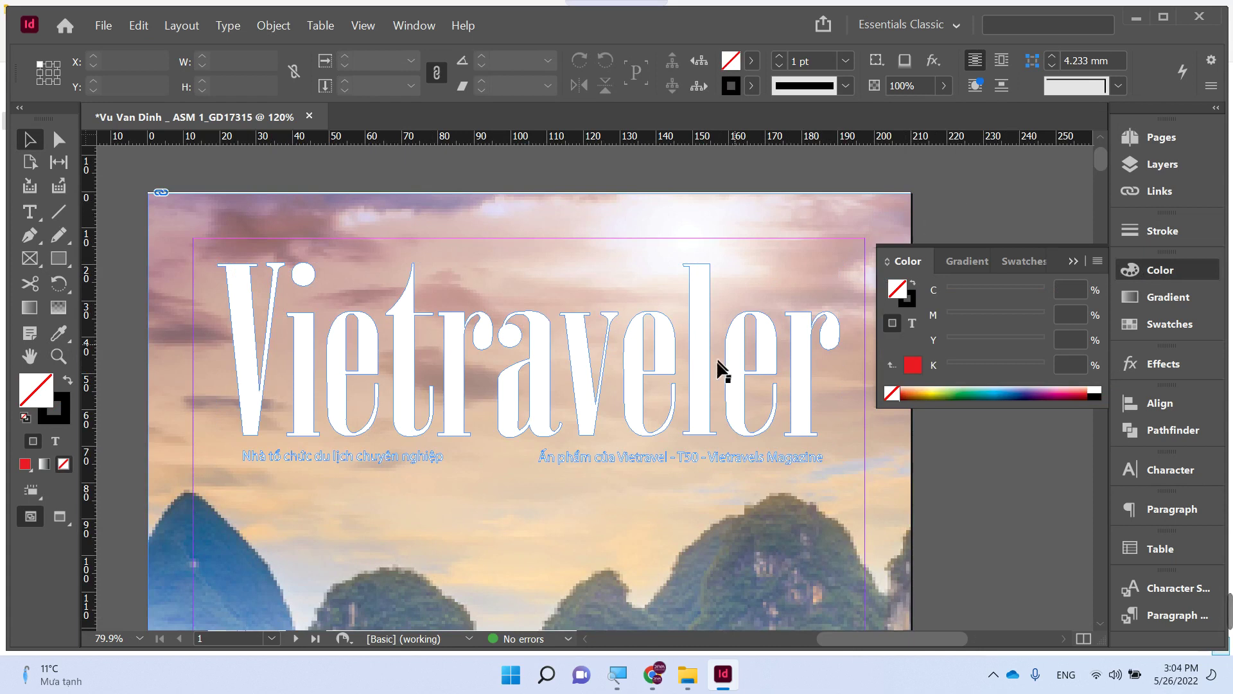
# - Lock the background cover photo with Object > Lock, undoing an accidental move first
pyautogui.click(637, 459)
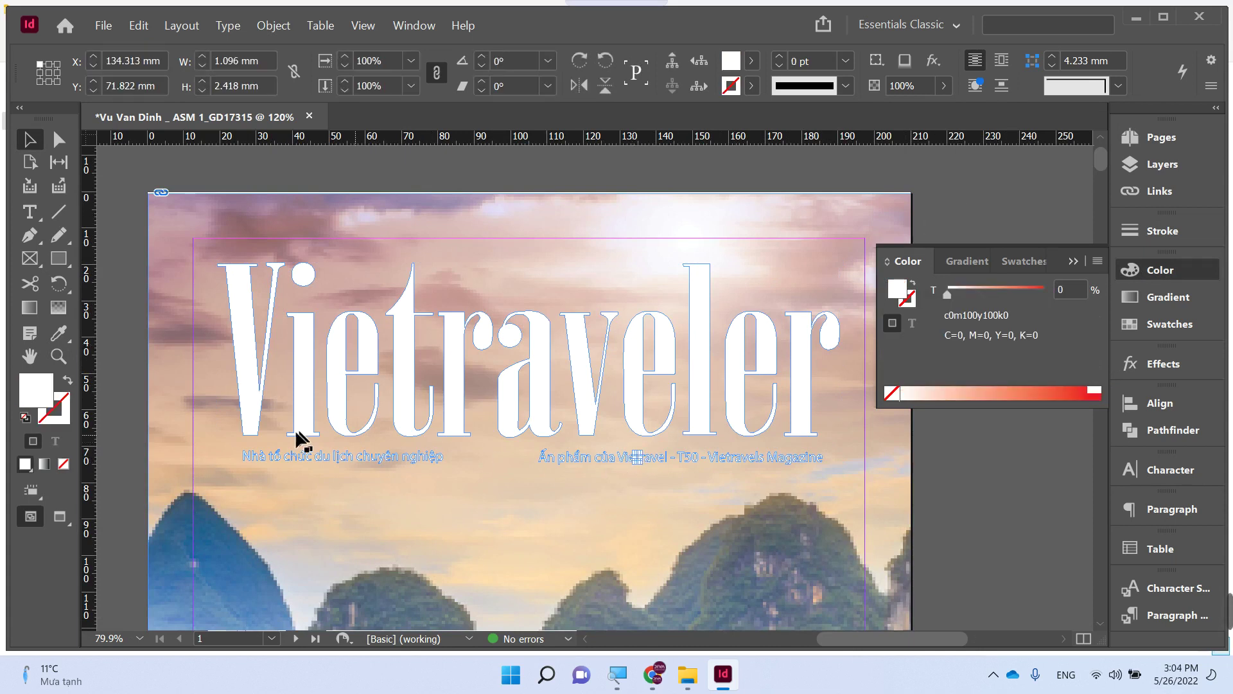
pyautogui.moveTo(225, 454); pyautogui.dragTo(521, 481)
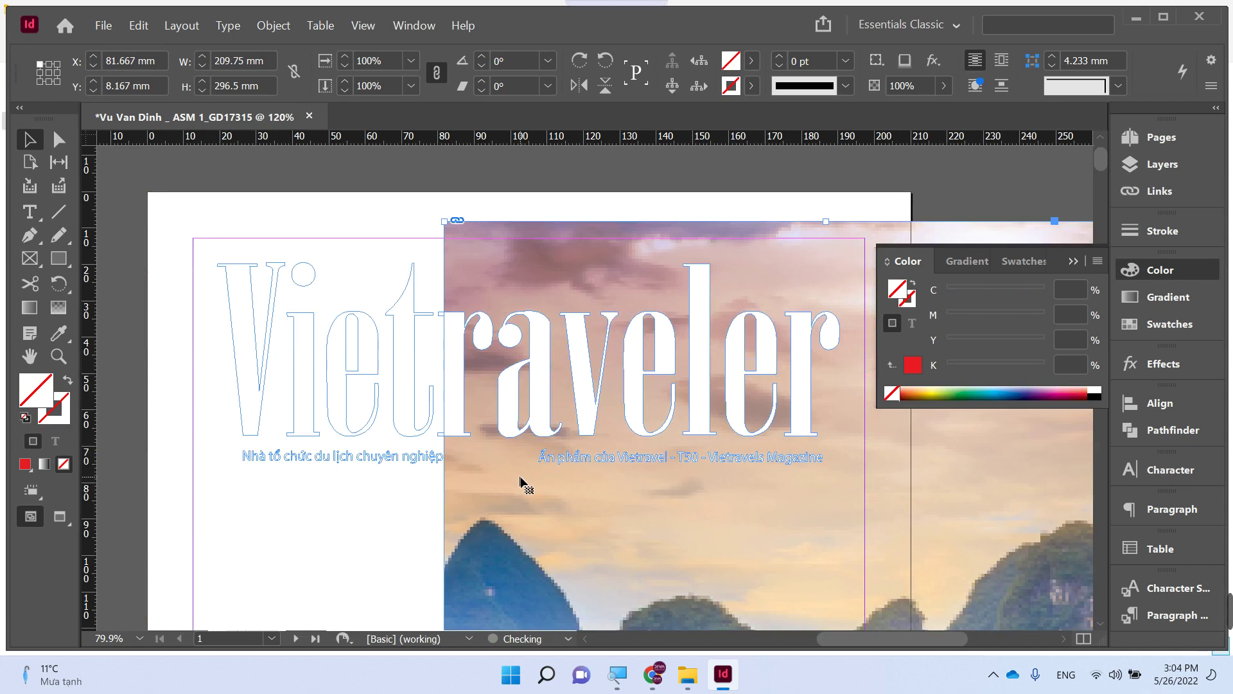
pyautogui.hotkey('ctrl', 'z')
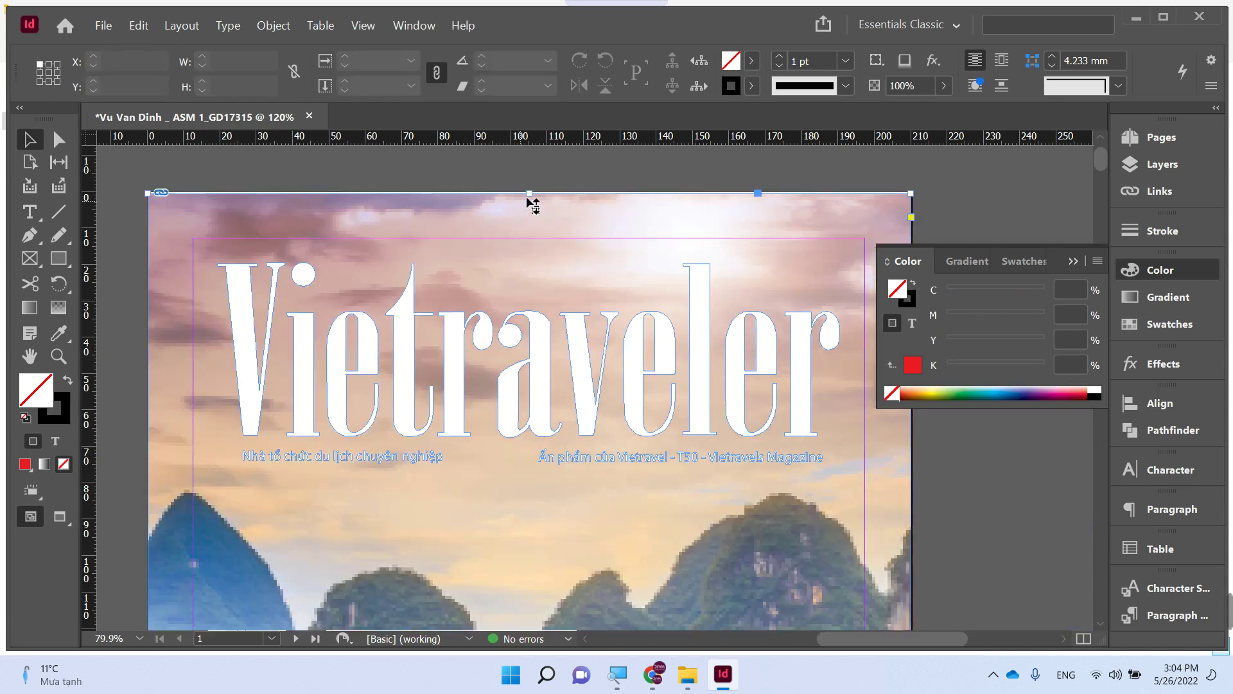
pyautogui.click(528, 199)
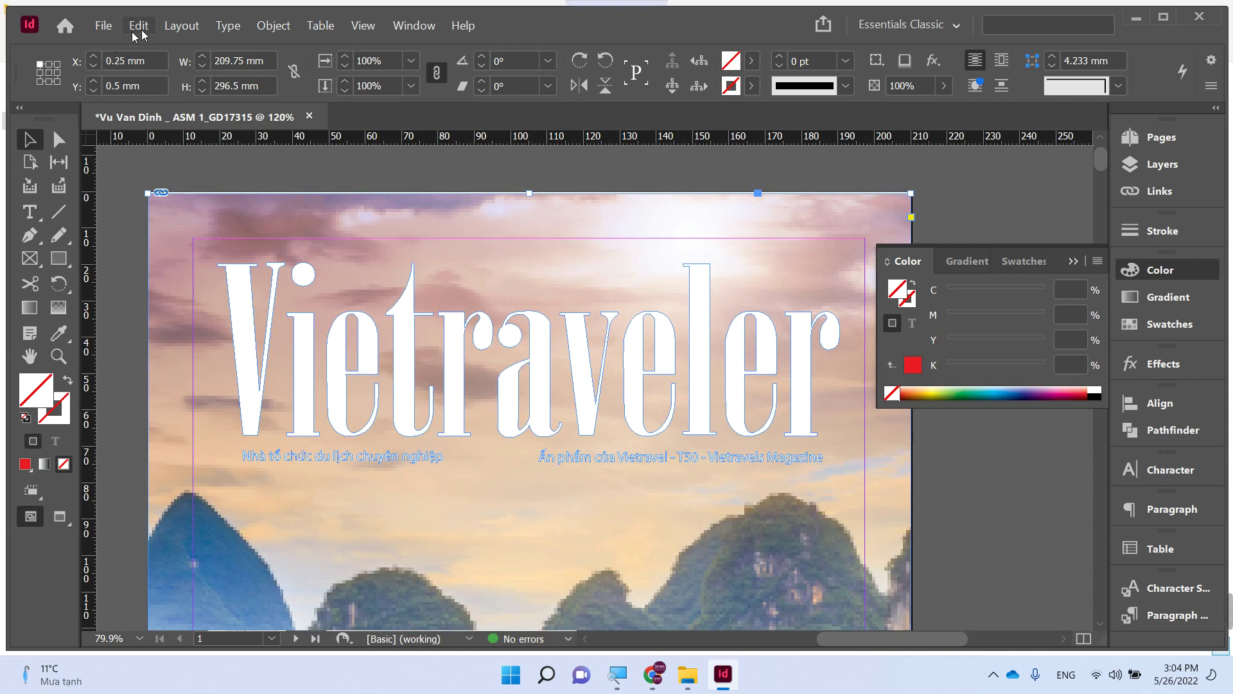
pyautogui.click(275, 26)
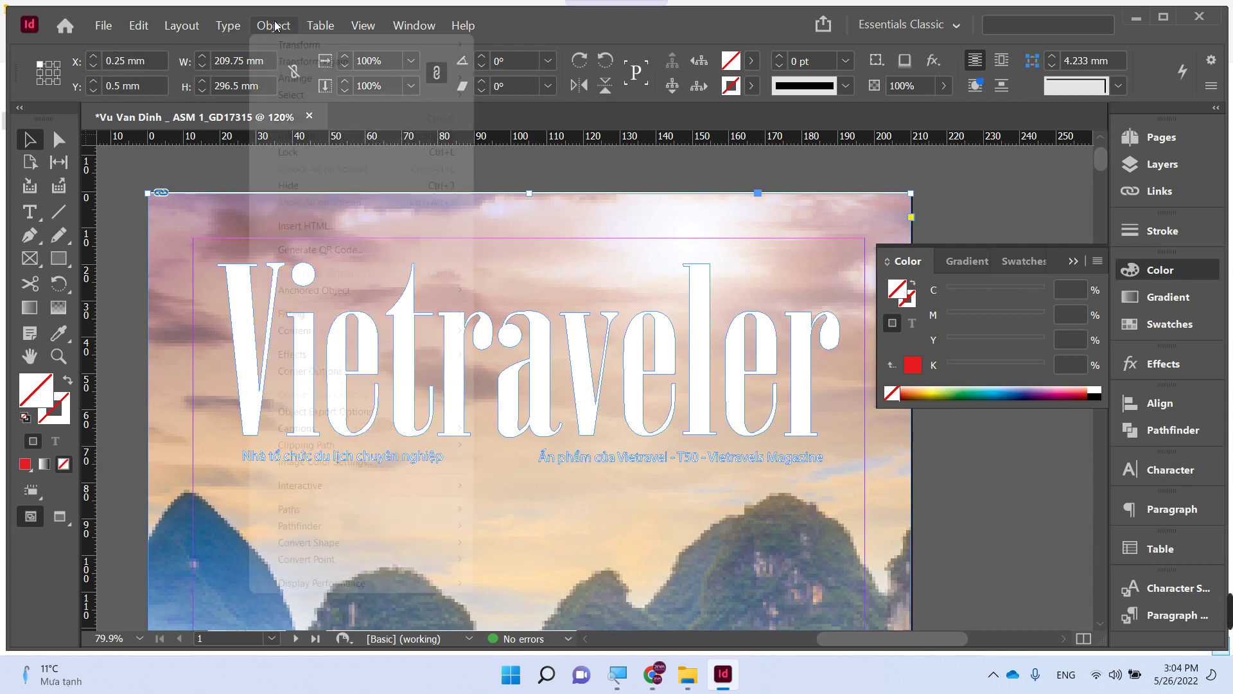
pyautogui.click(315, 153)
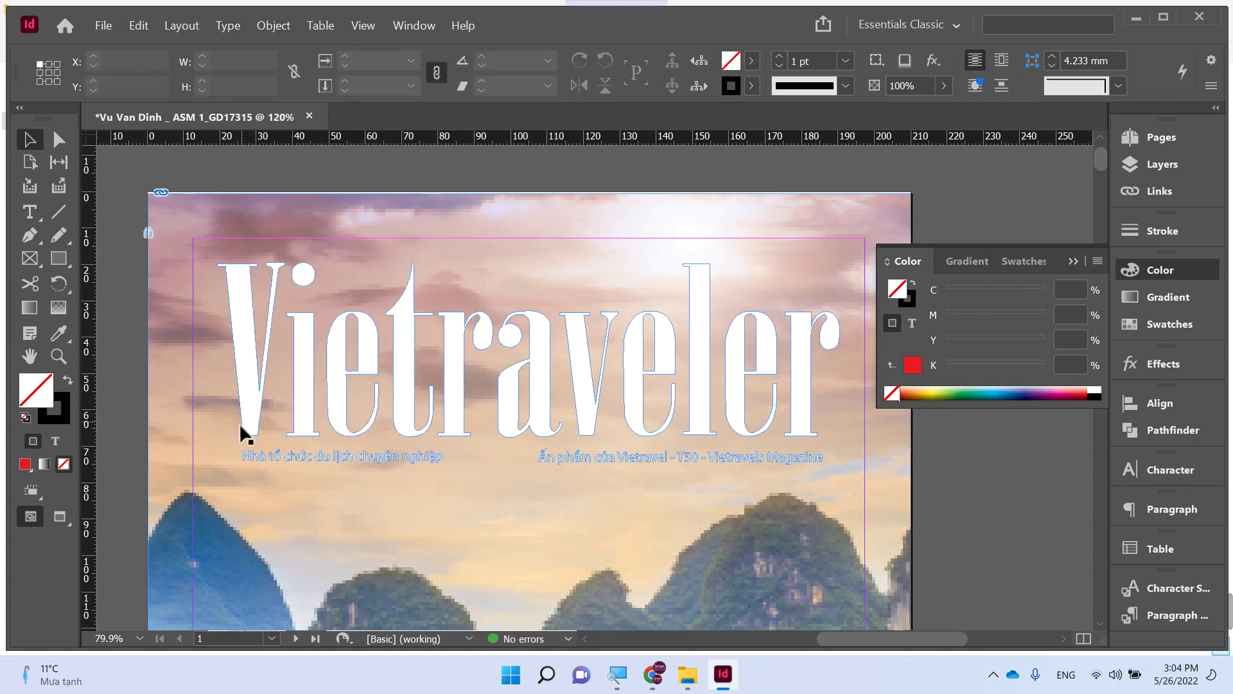
# - Marquee-select the title and tagline objects, ending with the tagline frames across their width
pyautogui.moveTo(228, 449); pyautogui.dragTo(838, 474)
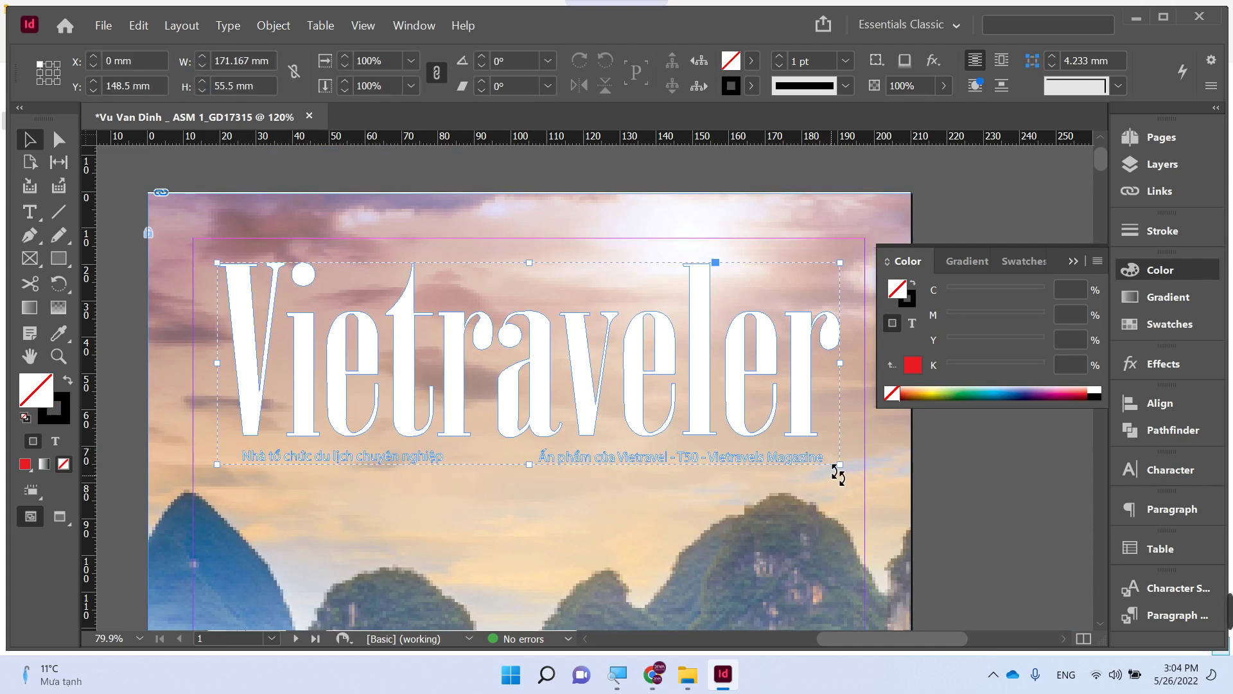
pyautogui.click(738, 411)
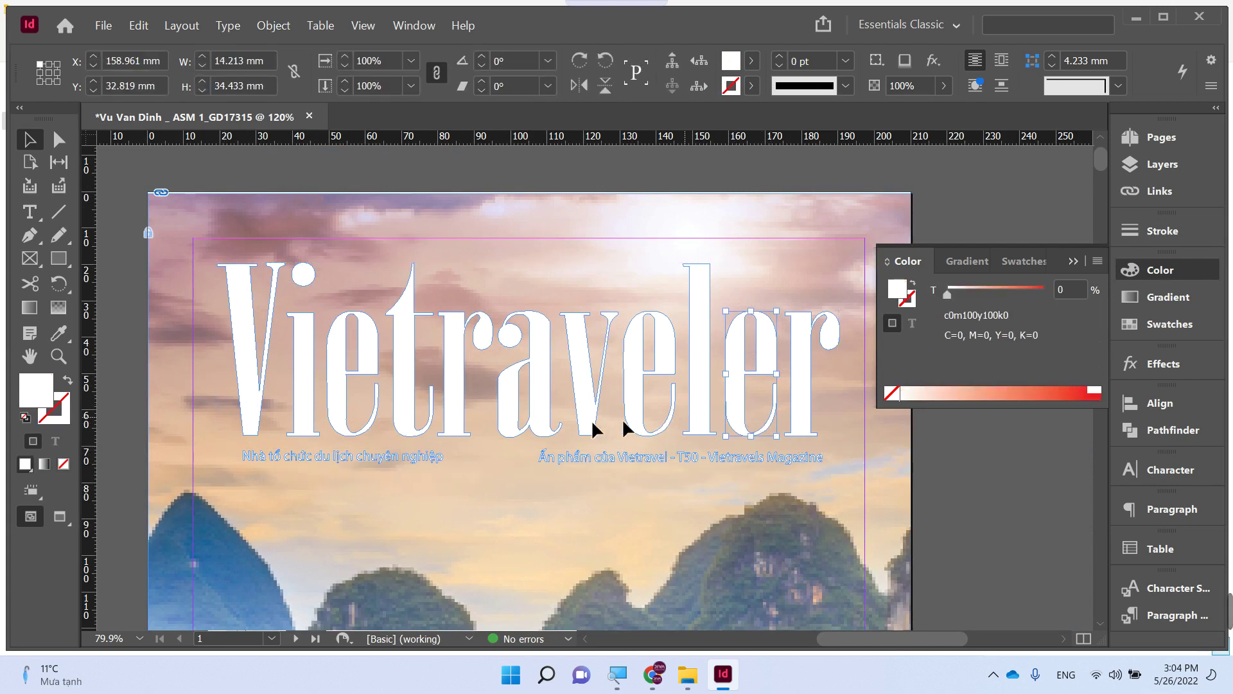
pyautogui.moveTo(217, 446); pyautogui.dragTo(845, 470)
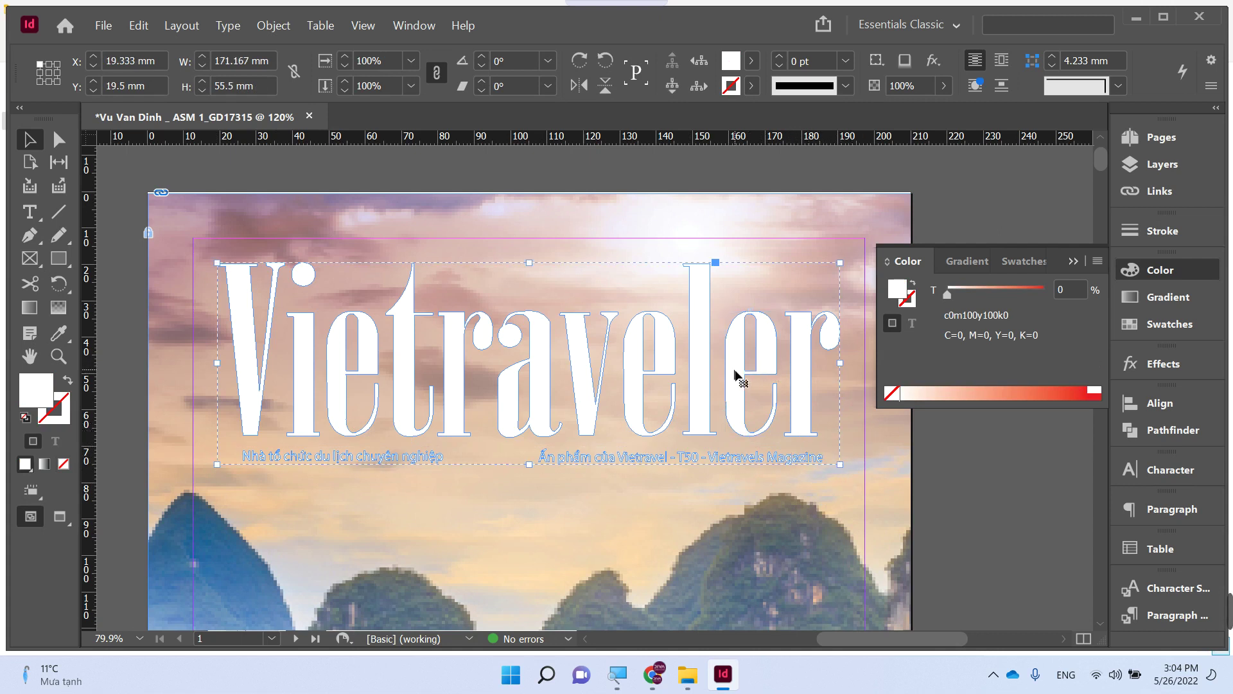
pyautogui.click(737, 377)
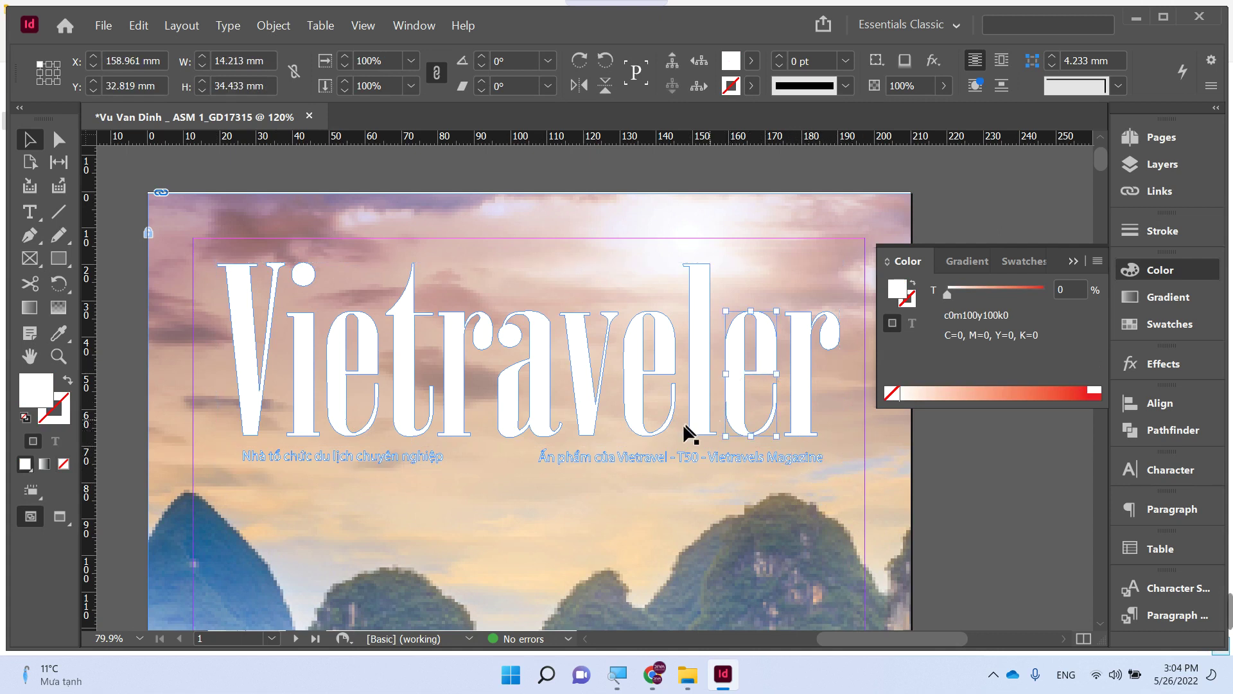
pyautogui.click(613, 458)
pyautogui.moveTo(530, 448); pyautogui.dragTo(835, 470)
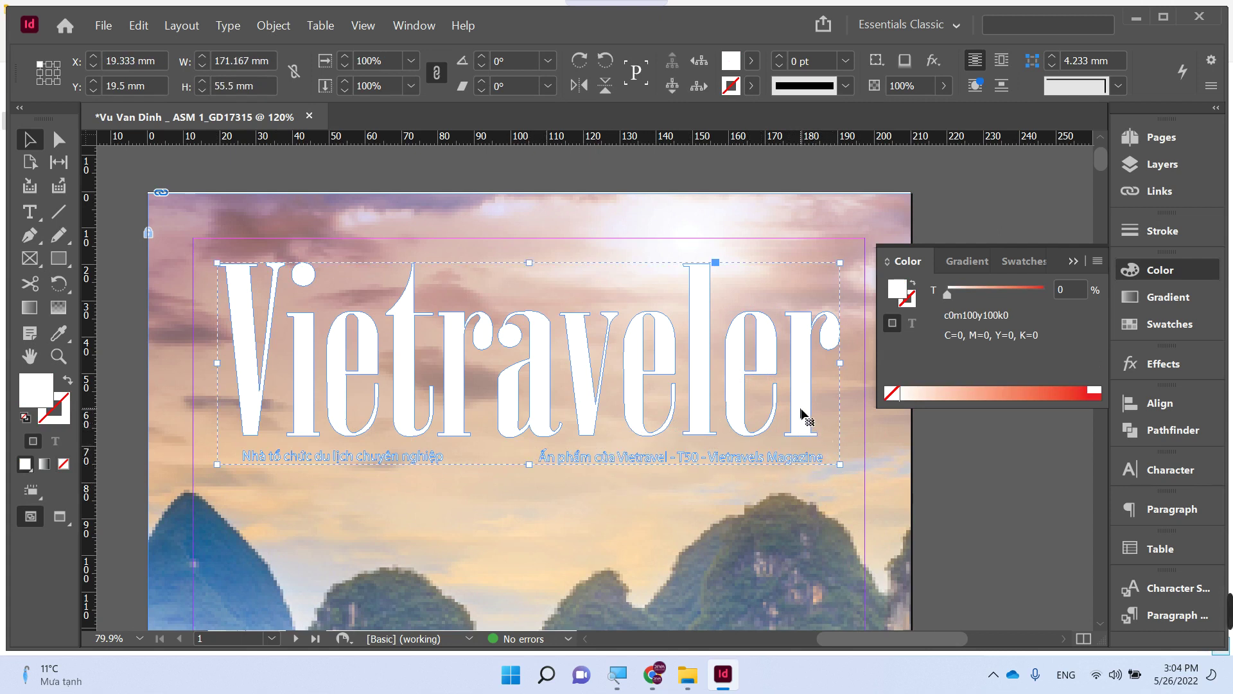
# - Ungroup the Vietraveler title group
pyautogui.rightClick(802, 414)
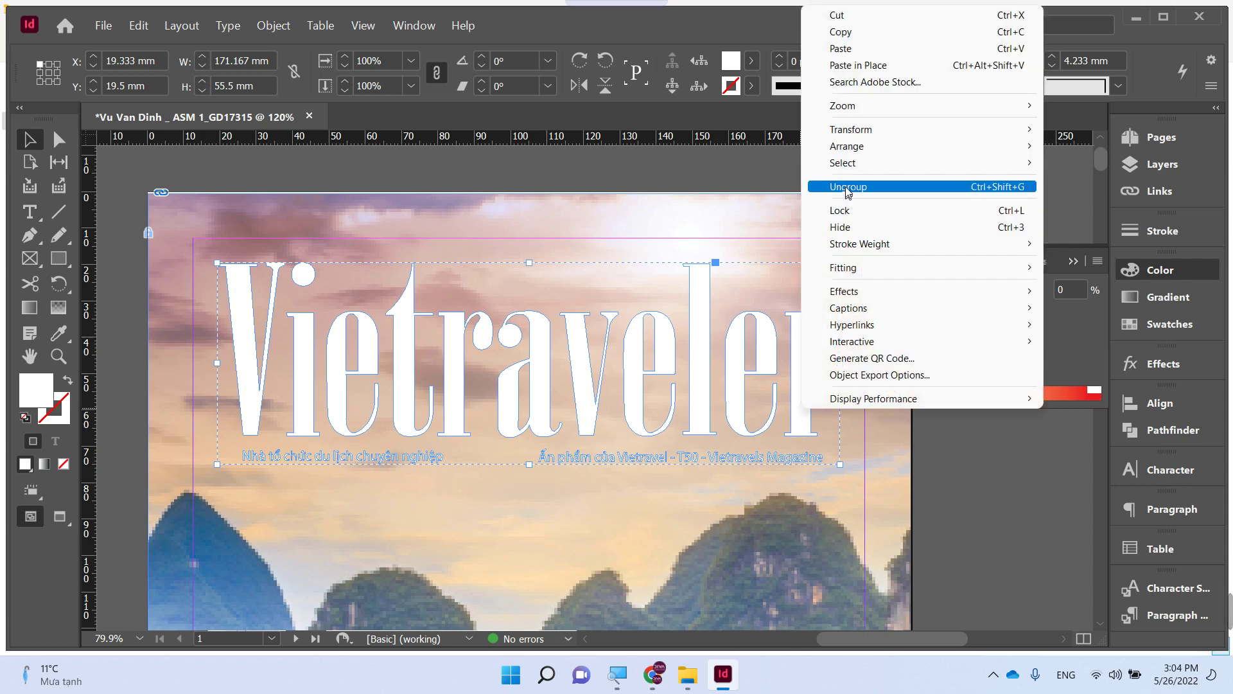
pyautogui.click(848, 187)
pyautogui.click(265, 458)
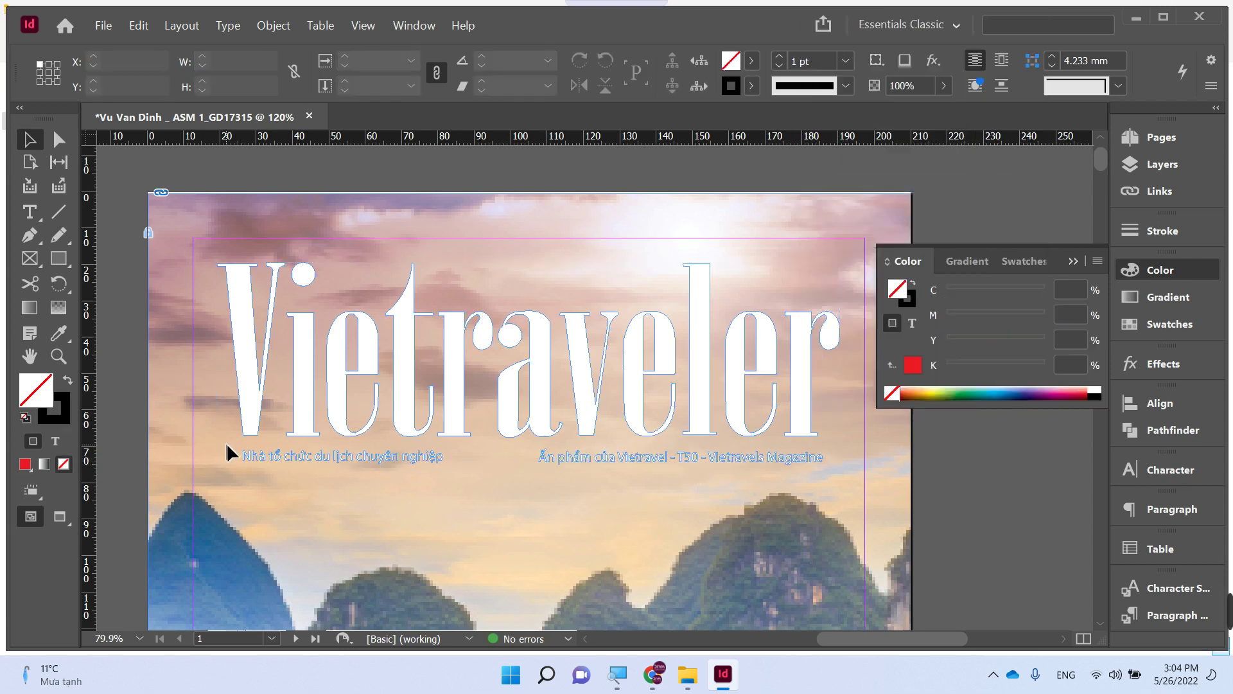
# - Set both subtitle text frames to black (CMYK K=100) and restore default fill and stroke
pyautogui.moveTo(230, 454); pyautogui.dragTo(839, 474)
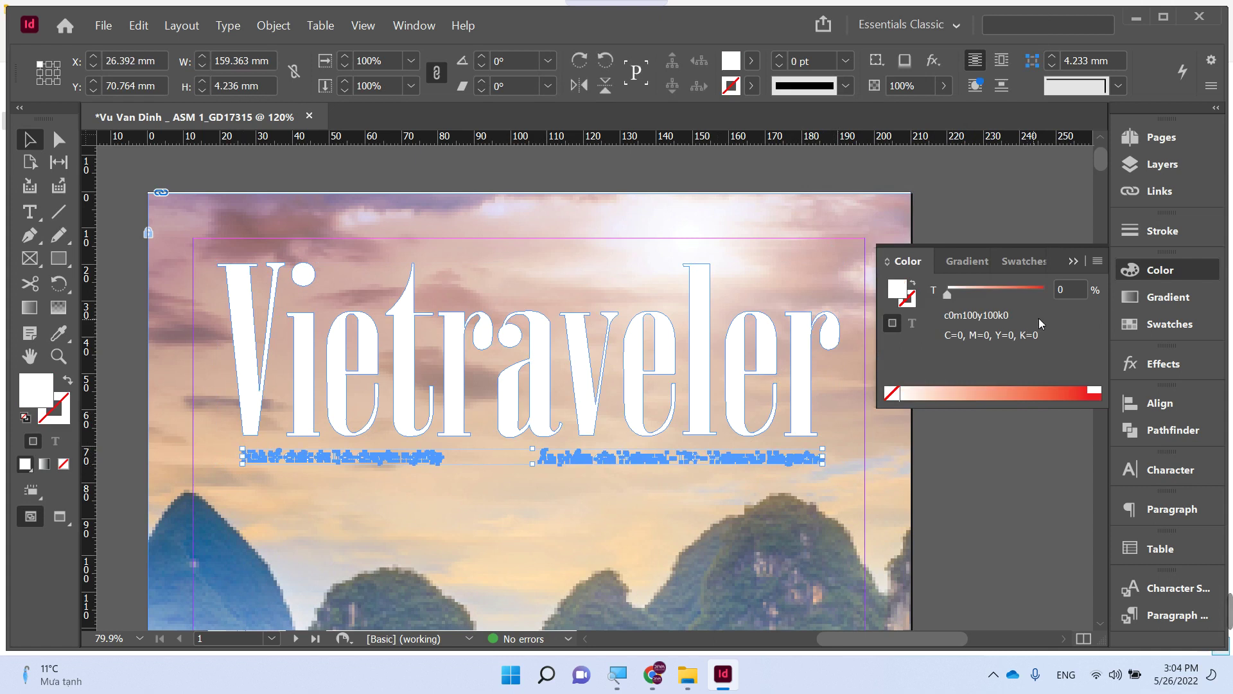
pyautogui.click(1098, 261)
pyautogui.click(994, 325)
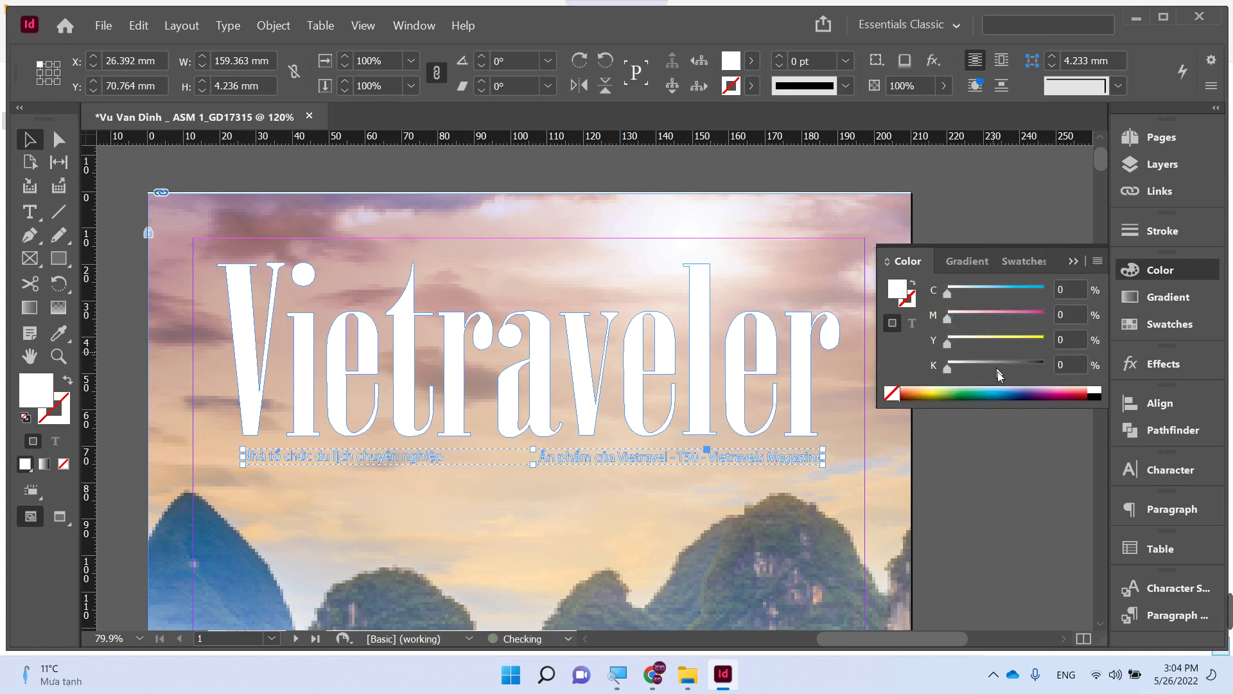
pyautogui.click(1094, 396)
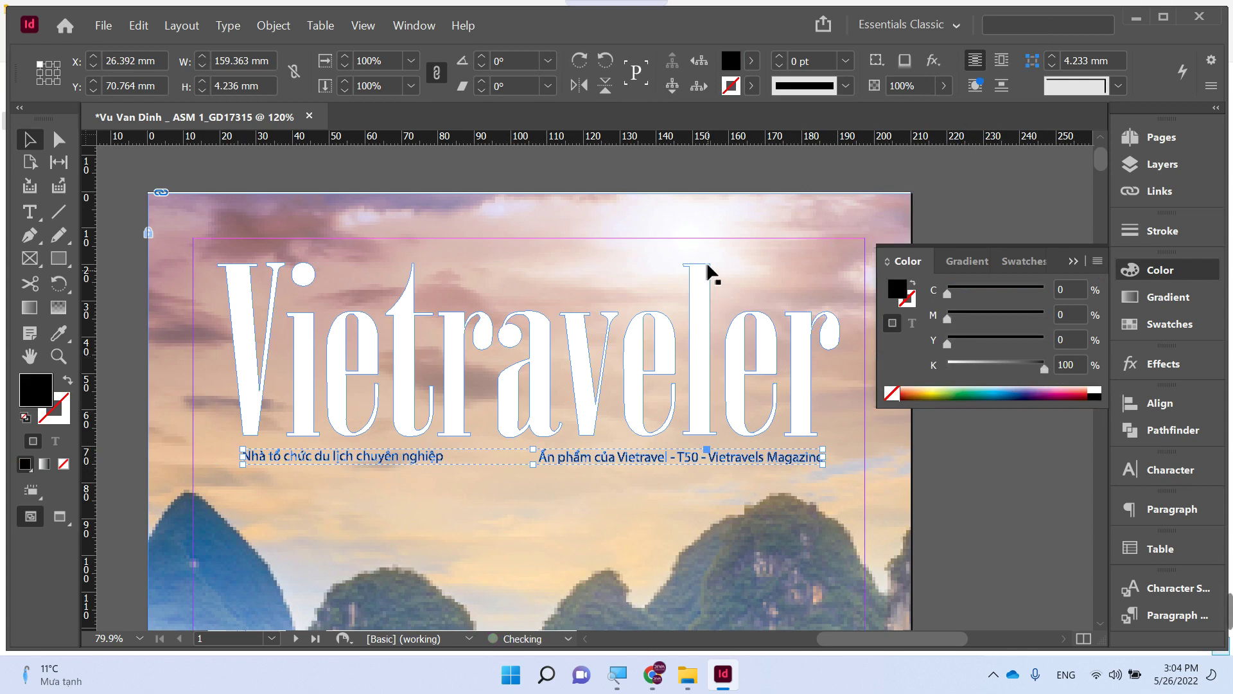
pyautogui.click(669, 256)
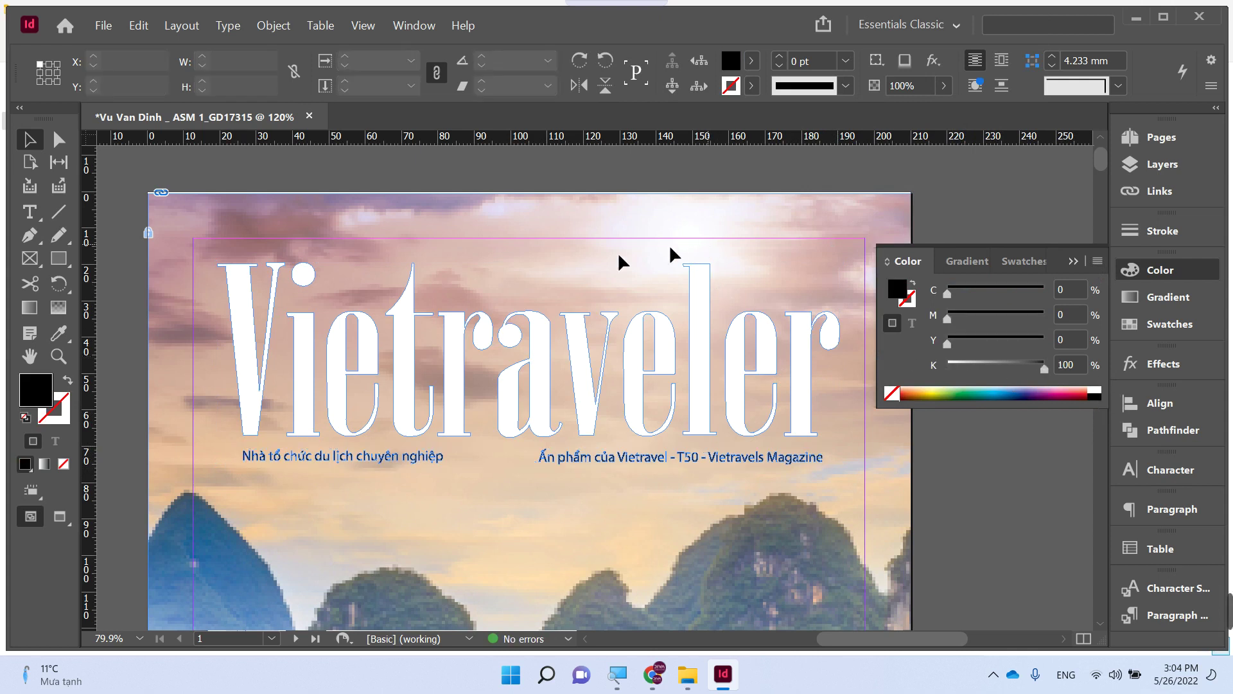
pyautogui.click(829, 435)
pyautogui.click(575, 507)
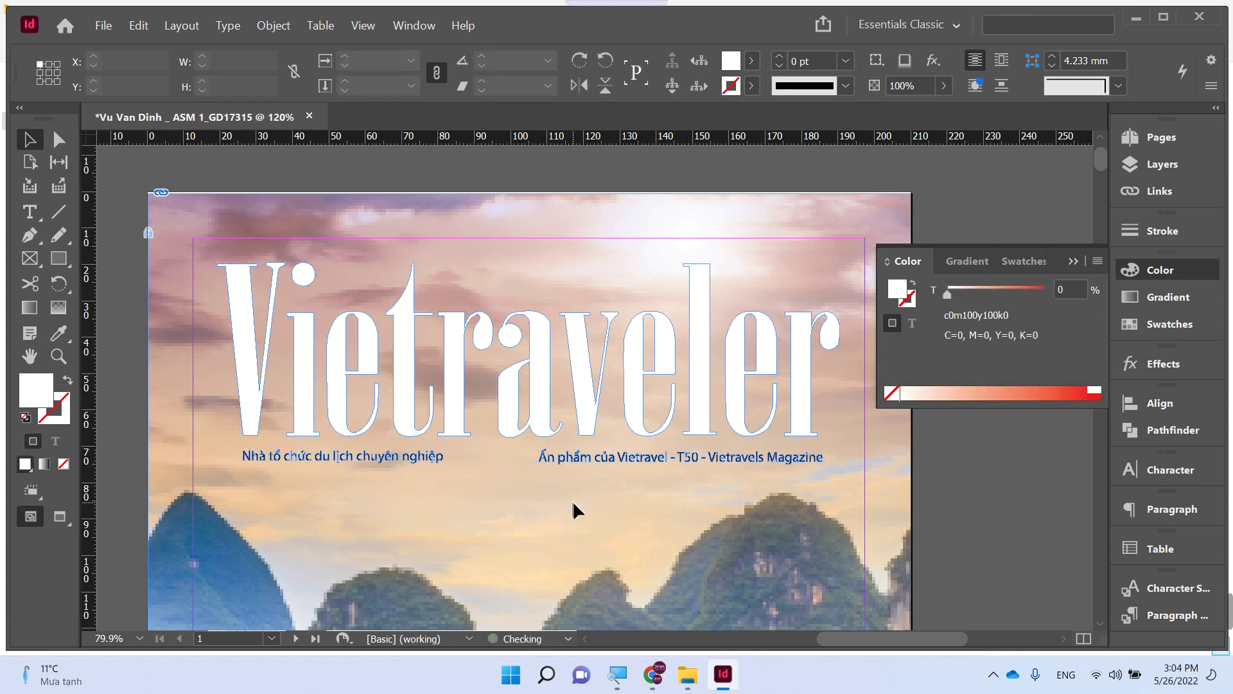
pyautogui.press('d')
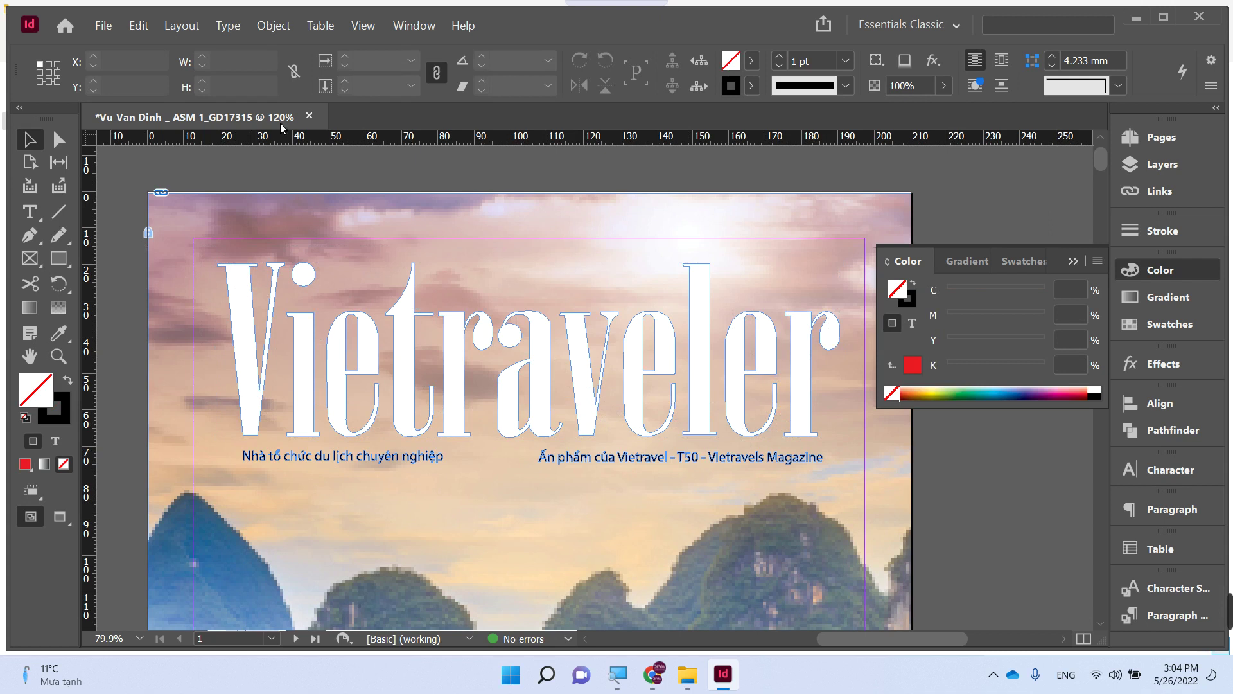
# - Move the Vietraveler title and subtitle frames lower, then drag the subtitles above the title
pyautogui.scroll(-4, 325, 207)
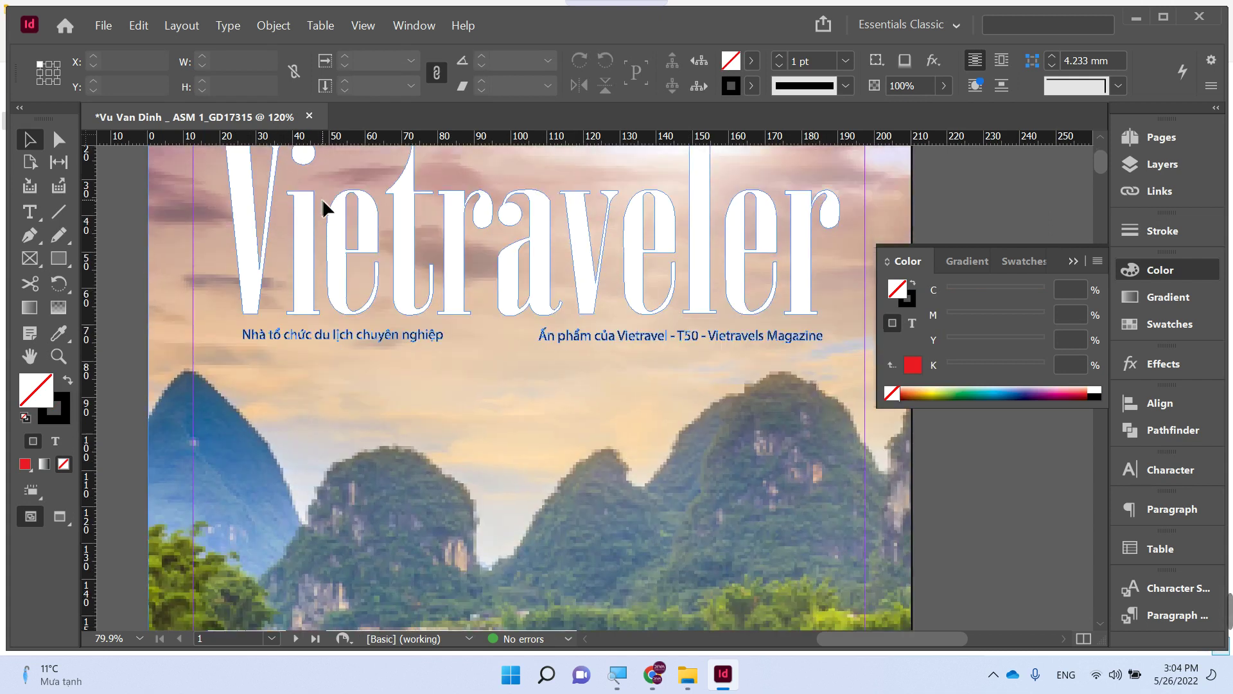
pyautogui.scroll(3, 324, 207)
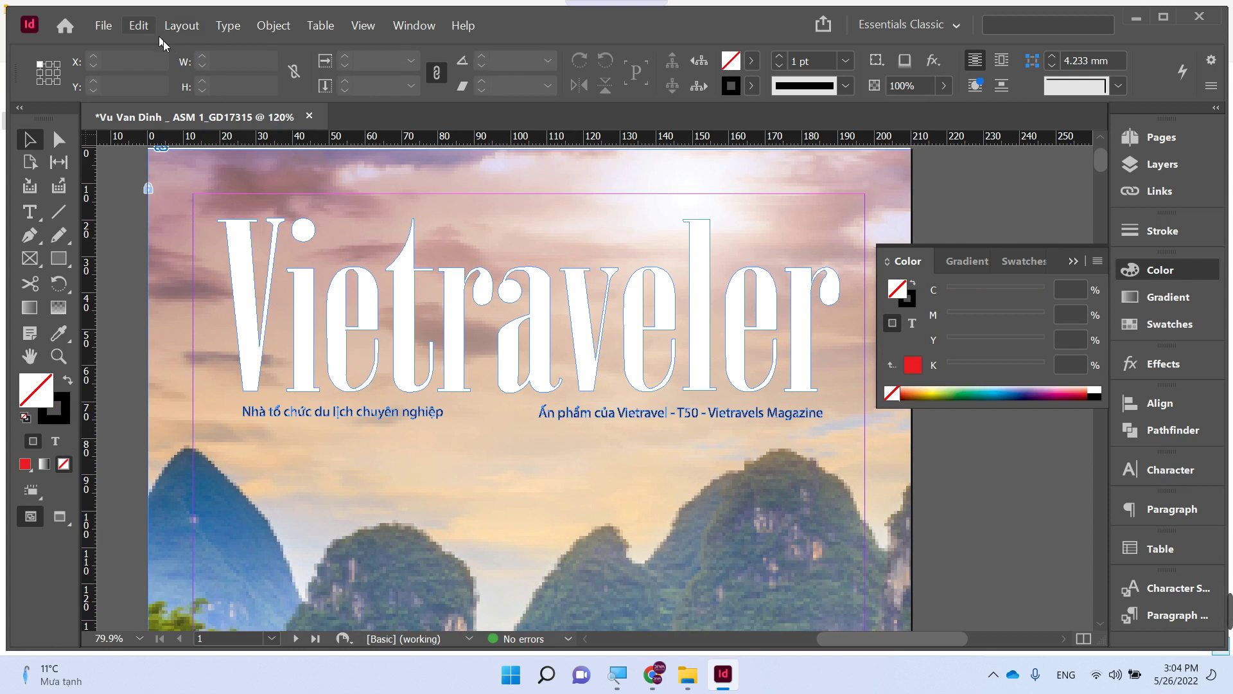
pyautogui.hotkey('ctrl', '-')
pyautogui.hotkey('ctrl', '-')
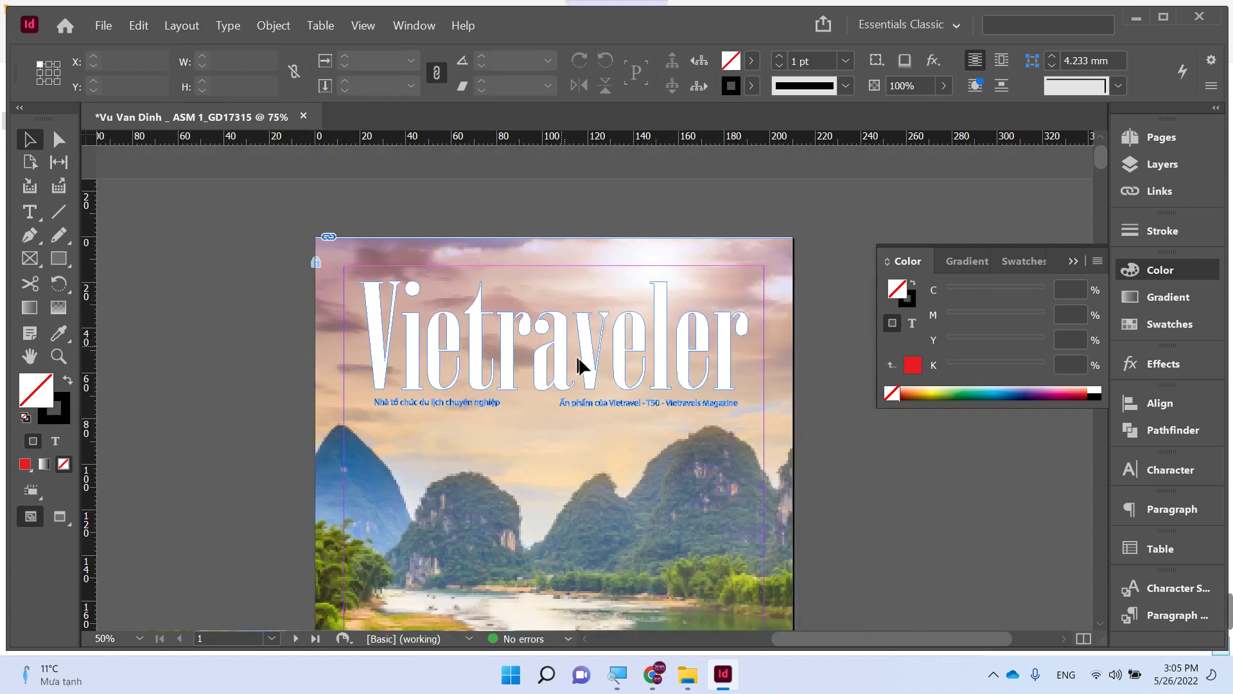
pyautogui.click(565, 359)
pyautogui.scroll(-1, 565, 357)
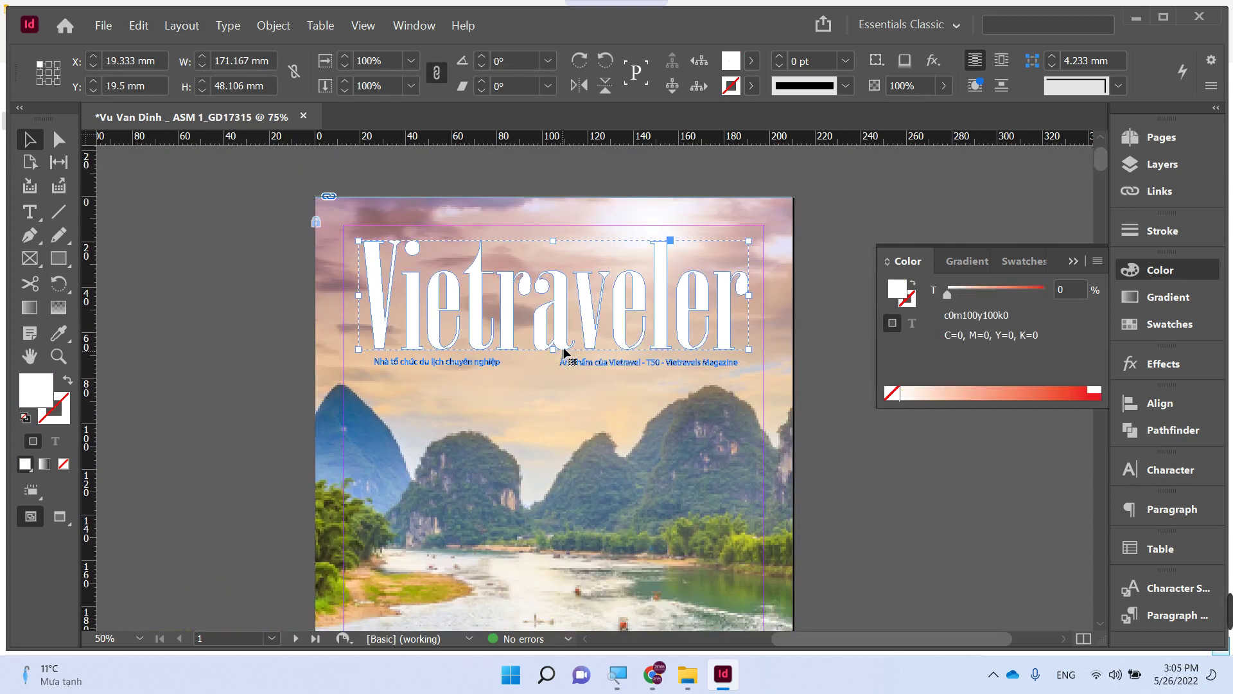
pyautogui.moveTo(559, 330); pyautogui.dragTo(559, 380)
pyautogui.hotkey('ctrl', 'z')
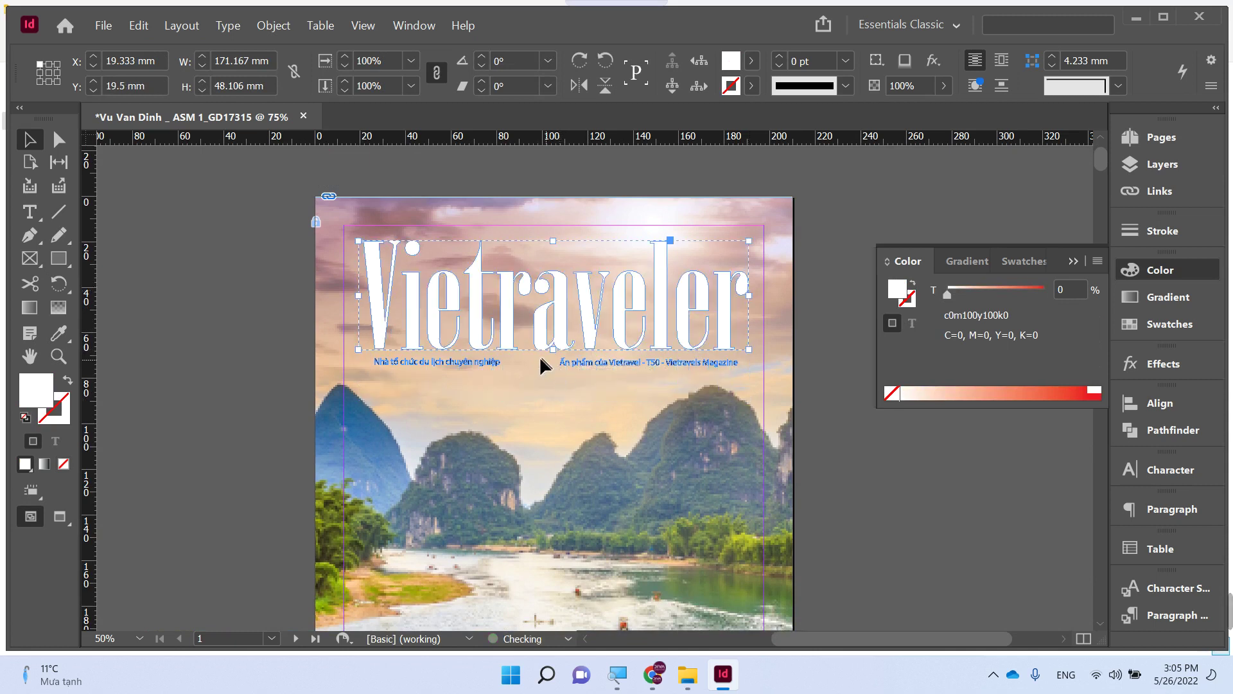
pyautogui.keyDown('shift'); pyautogui.click(495, 364); pyautogui.keyUp('shift')
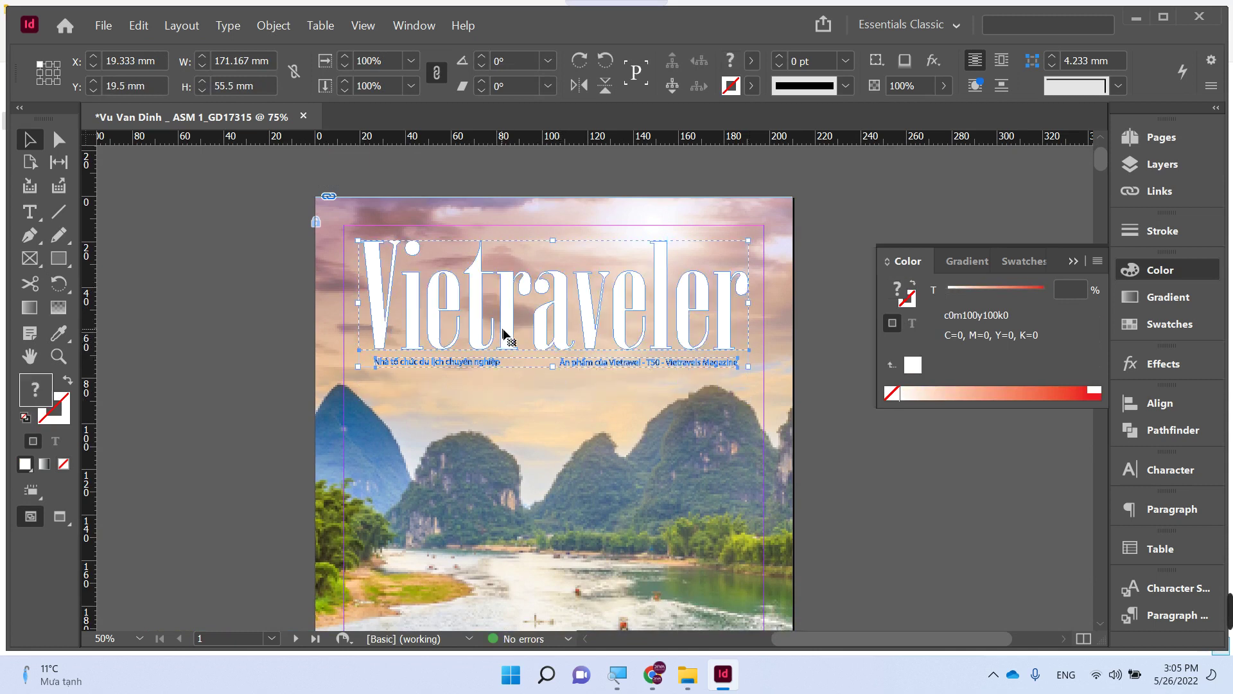
pyautogui.moveTo(503, 341); pyautogui.dragTo(507, 382)
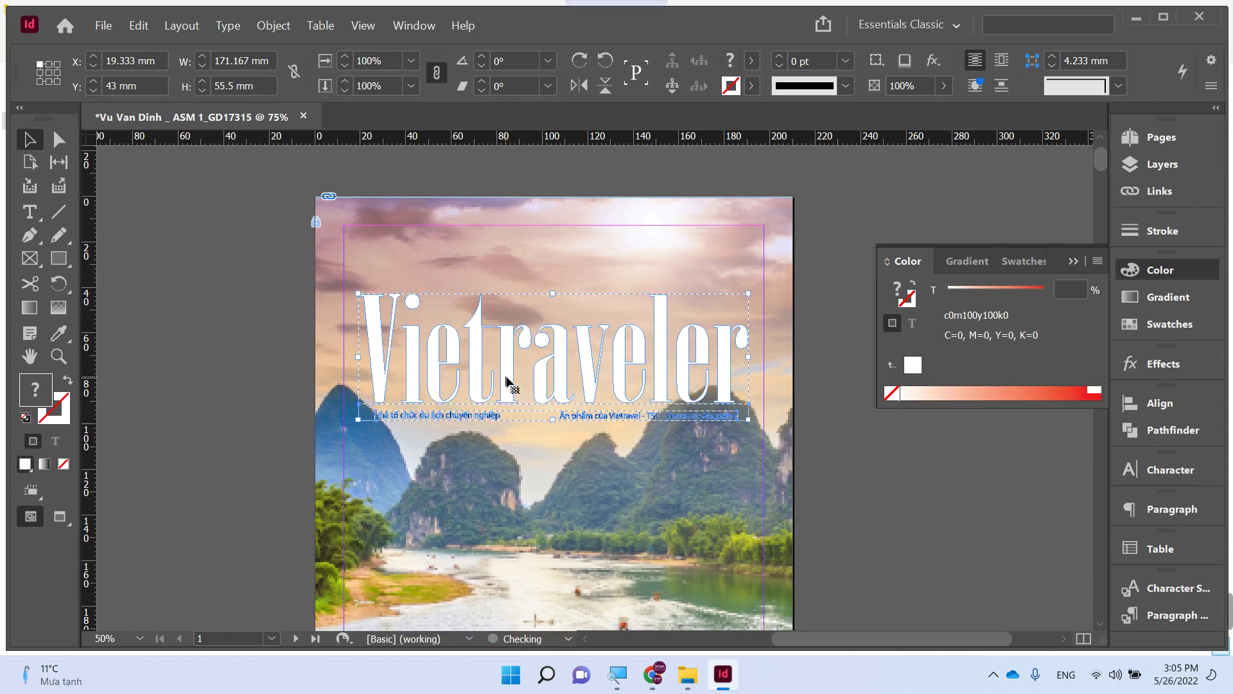
pyautogui.click(251, 311)
pyautogui.moveTo(480, 417); pyautogui.dragTo(453, 283)
# - Raise the two subtitle lines to the cover's top edge and zoom to check them
pyautogui.click(180, 309)
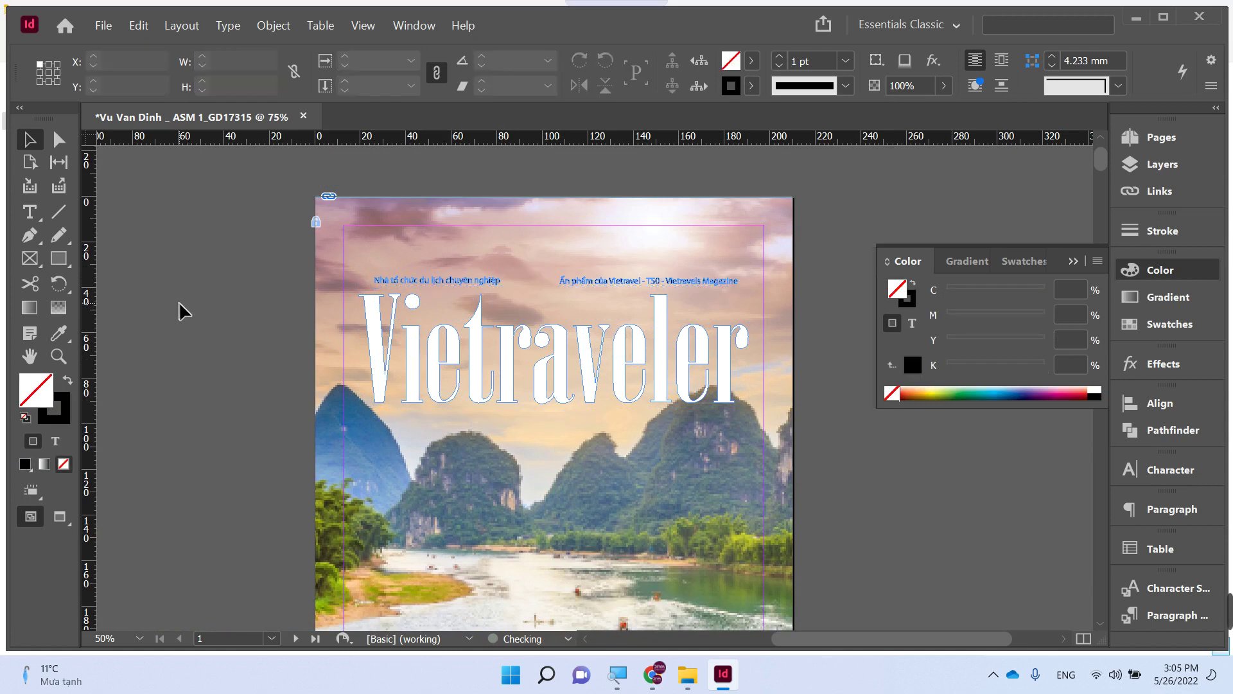
pyautogui.moveTo(606, 285); pyautogui.dragTo(607, 242)
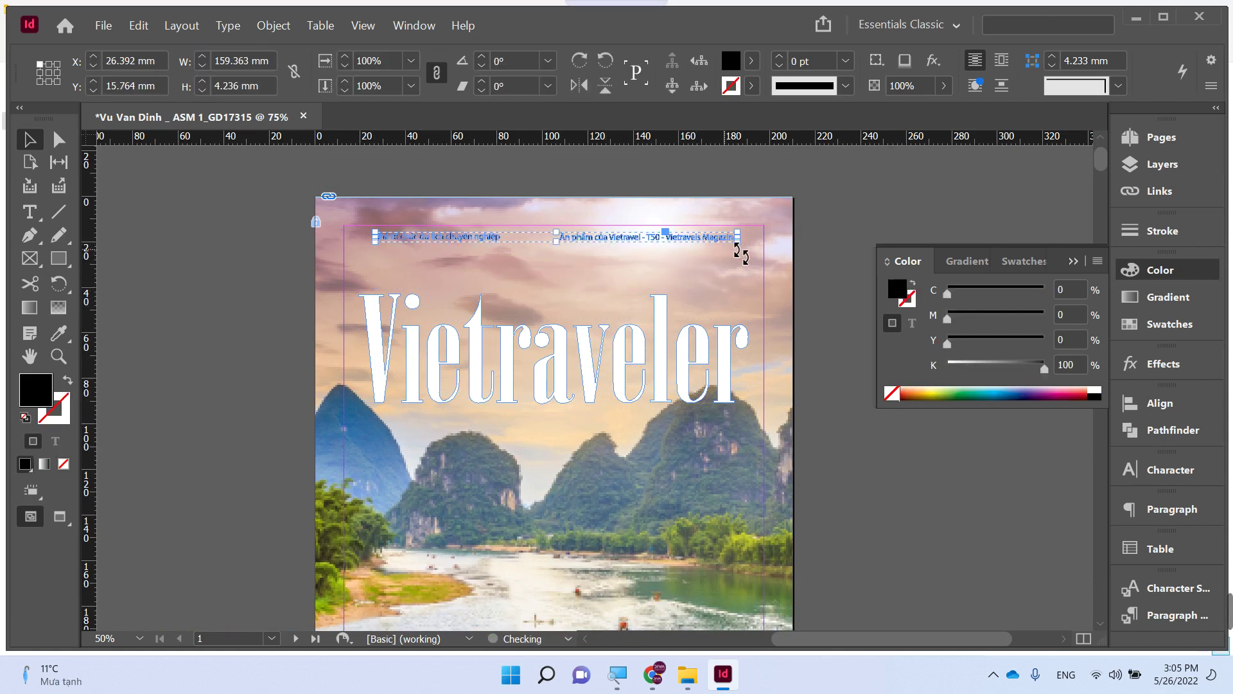
pyautogui.moveTo(746, 248); pyautogui.dragTo(825, 237)
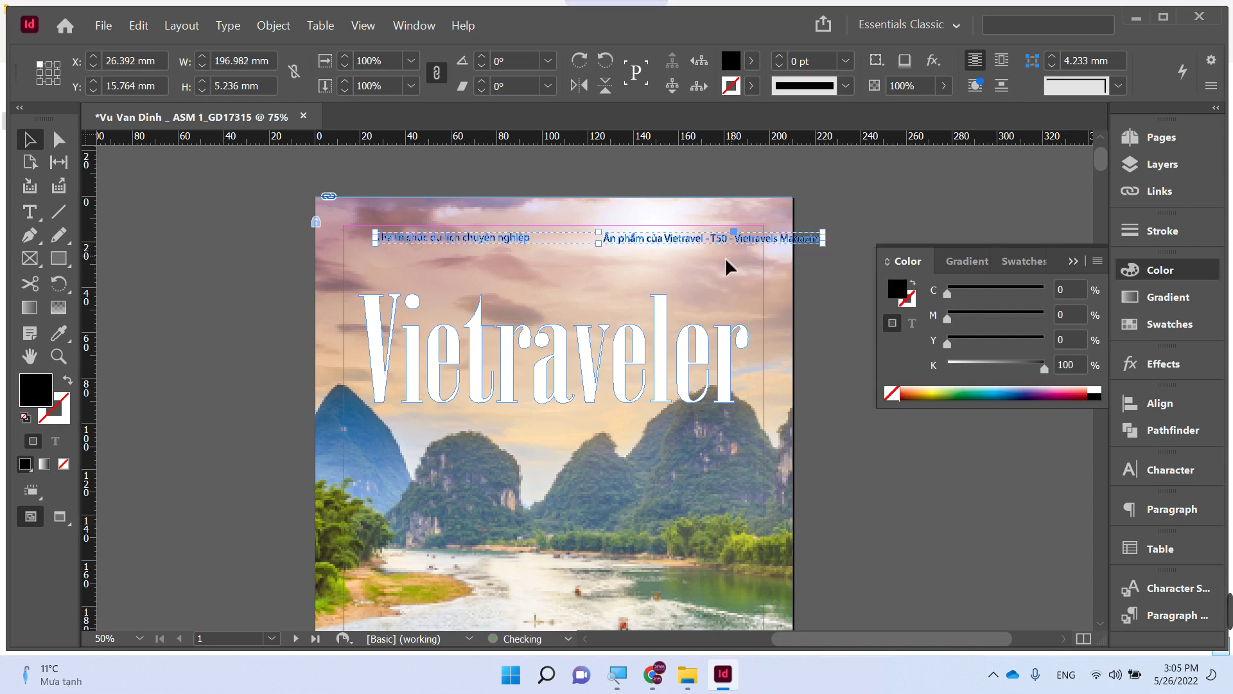
pyautogui.hotkey('ctrl', 'z')
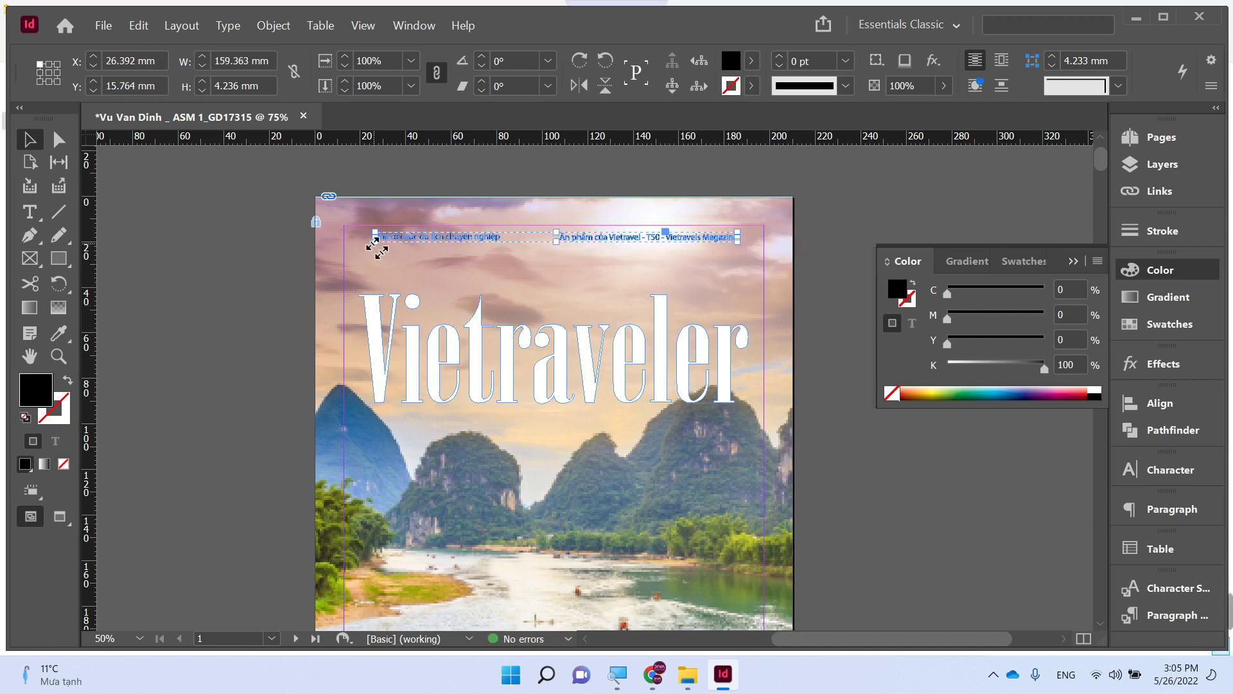
pyautogui.click(245, 288)
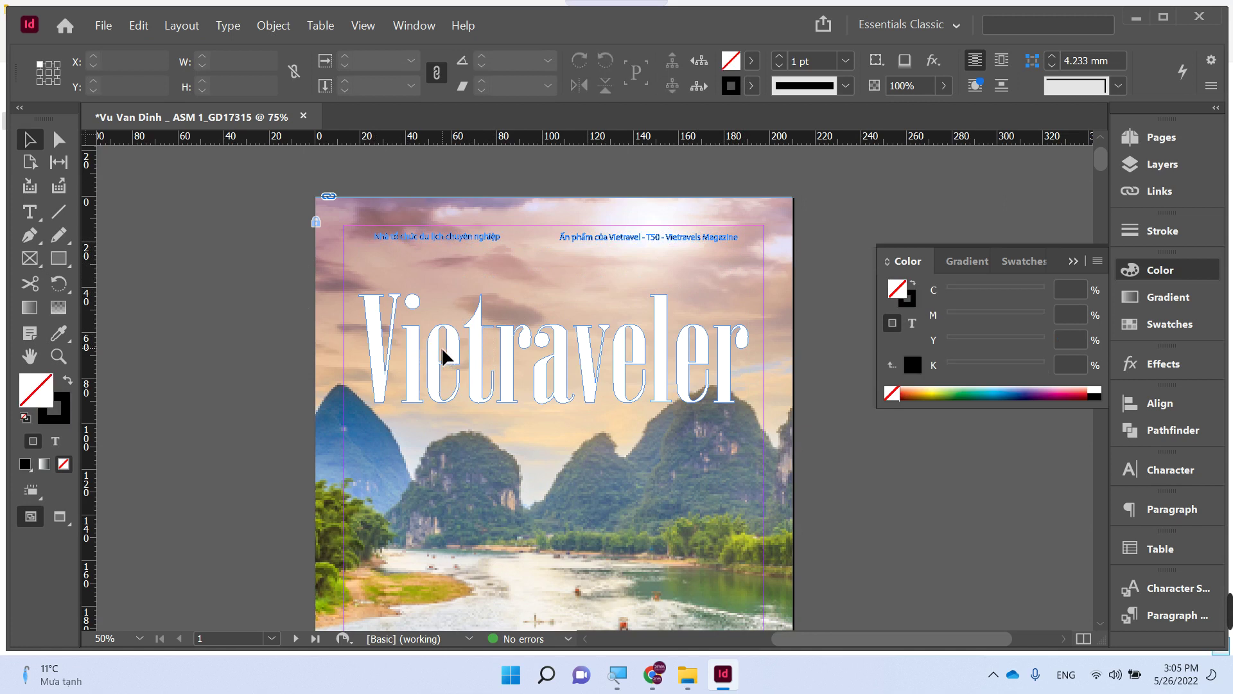
pyautogui.hotkey('ctrl', '-')
pyautogui.hotkey('ctrl', '-')
pyautogui.hotkey('ctrl', '-')
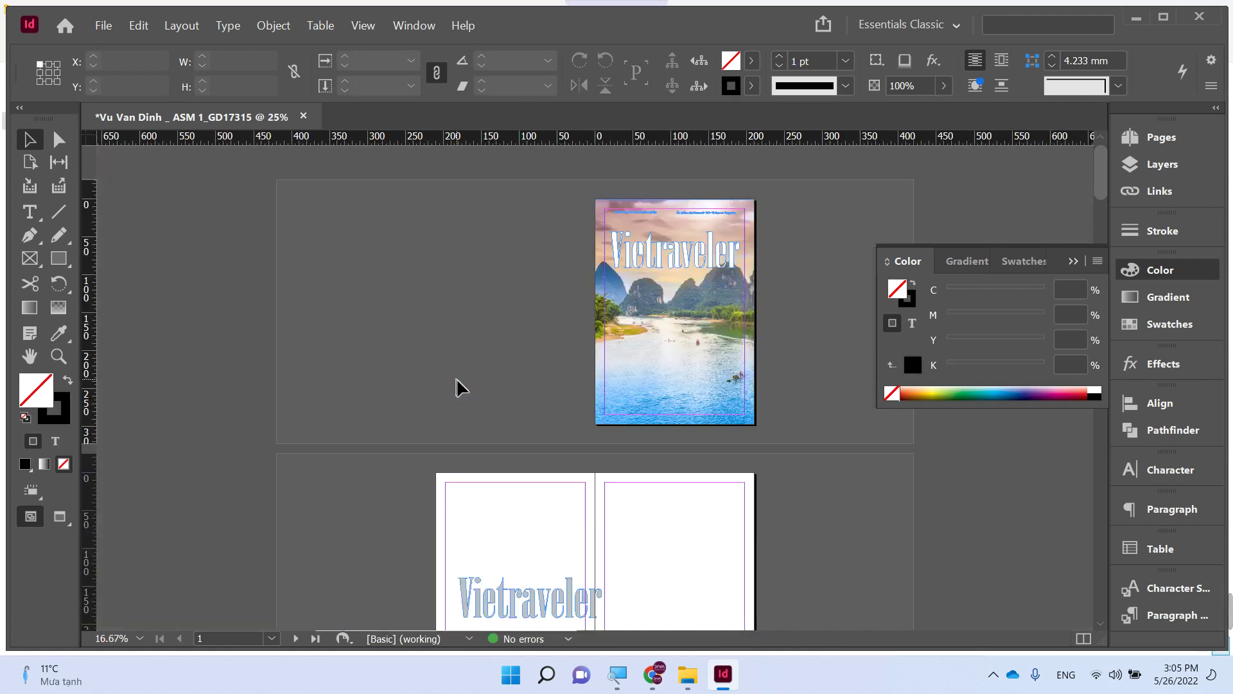
pyautogui.moveTo(594, 200); pyautogui.dragTo(787, 332)
pyautogui.hotkey('ctrl', '-')
pyautogui.hotkey('ctrl', '-')
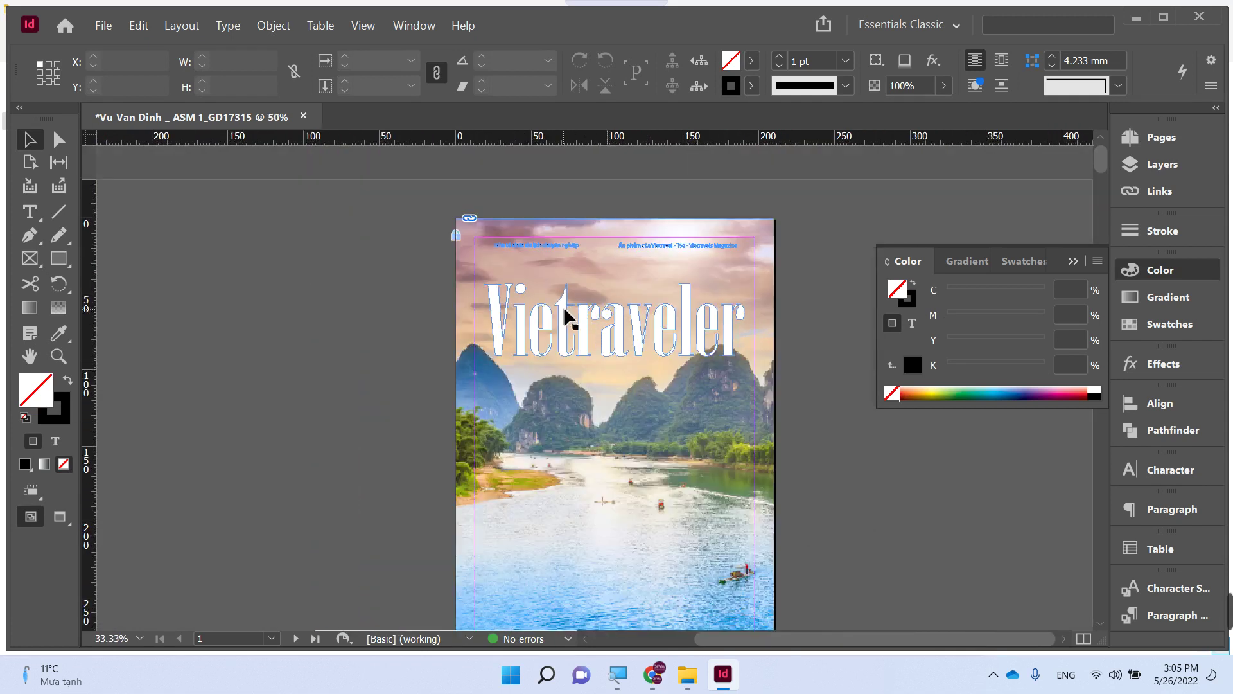
# - Undo the rearrangement so the subtitles sit back beneath the Vietraveler title near the top
pyautogui.click(564, 290)
pyautogui.hotkey('ctrl', 'z')
pyautogui.click(341, 330)
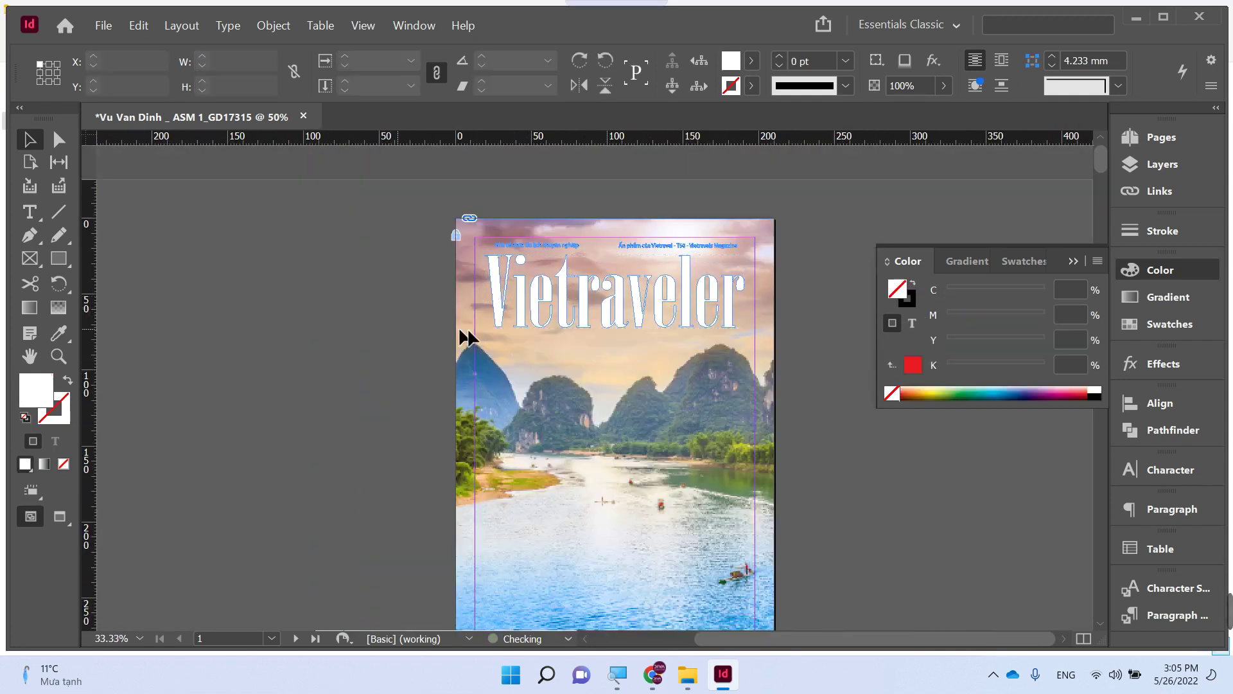
pyautogui.click(569, 308)
pyautogui.click(418, 344)
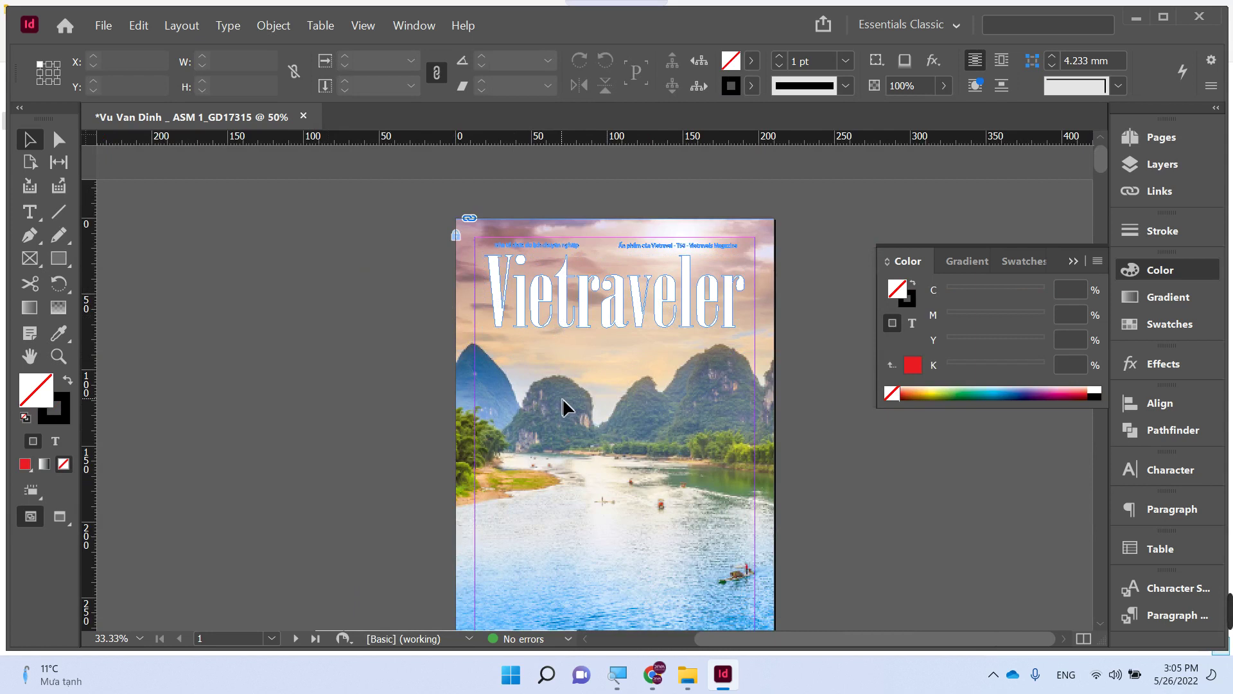
pyautogui.scroll(-1, 566, 411)
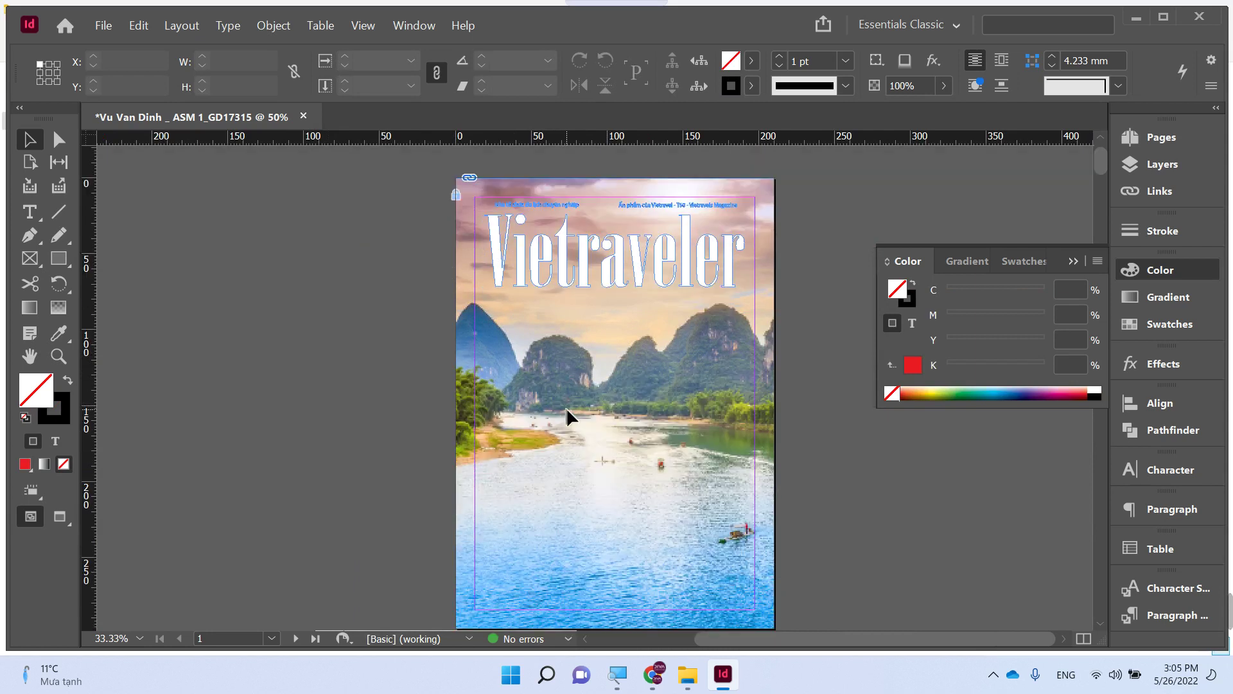
pyautogui.hotkey('ctrl', 'alt', ']')
pyautogui.hotkey('ctrl', 'alt', ']')
pyautogui.hotkey('ctrl', 'alt', ']')
pyautogui.hotkey('ctrl', 'alt', ']')
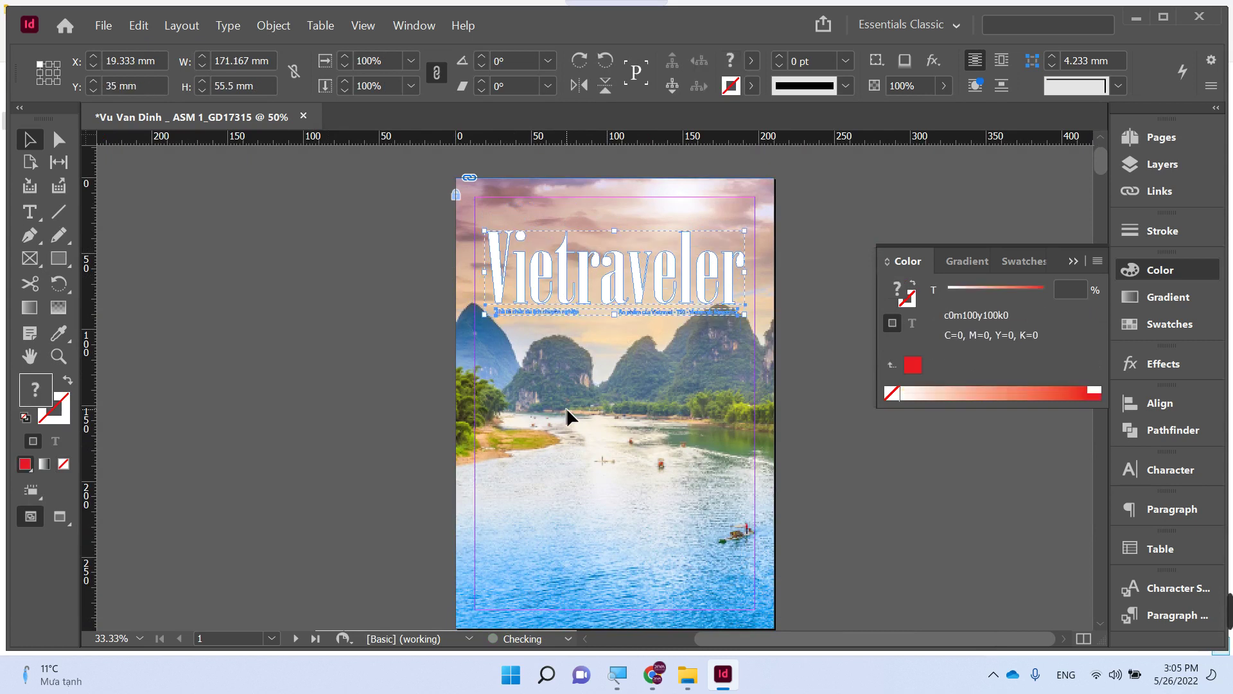
pyautogui.hotkey('ctrl', 'shift', 'a')
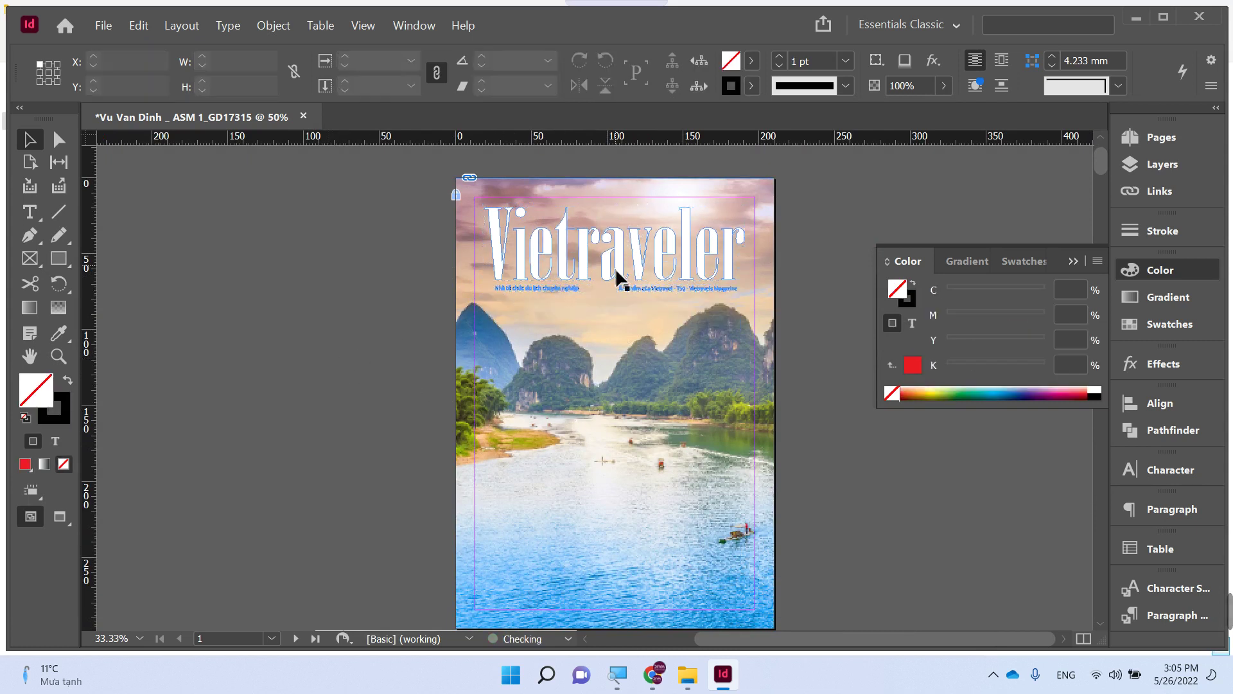
pyautogui.scroll(-4, 607, 499)
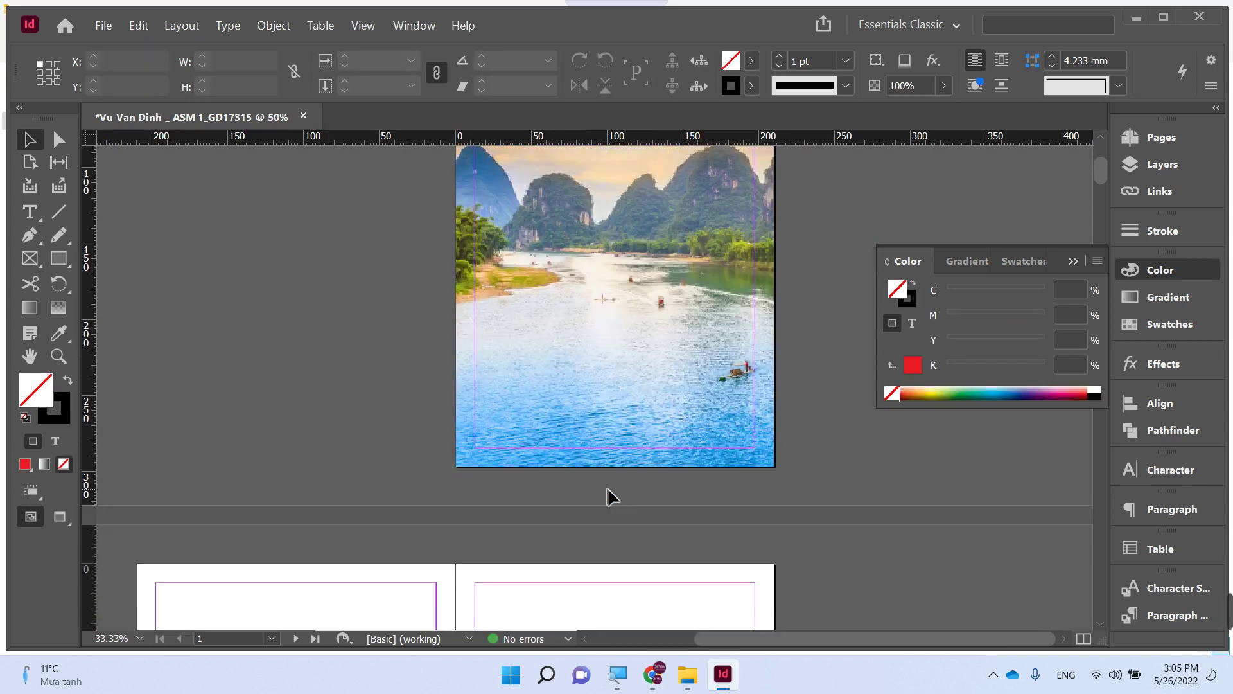
pyautogui.scroll(4, 606, 499)
pyautogui.scroll(-2, 607, 499)
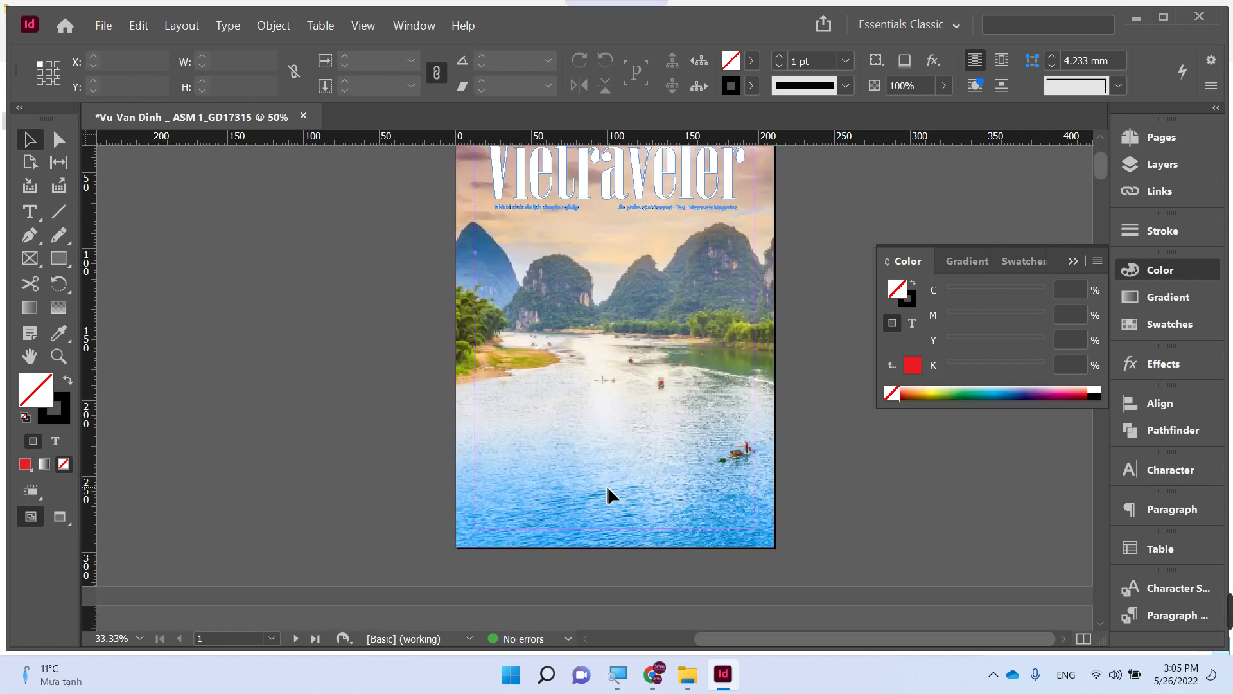
# - Open the Việt Nam category on dulichvietnam and scroll through its article list
pyautogui.click(653, 675)
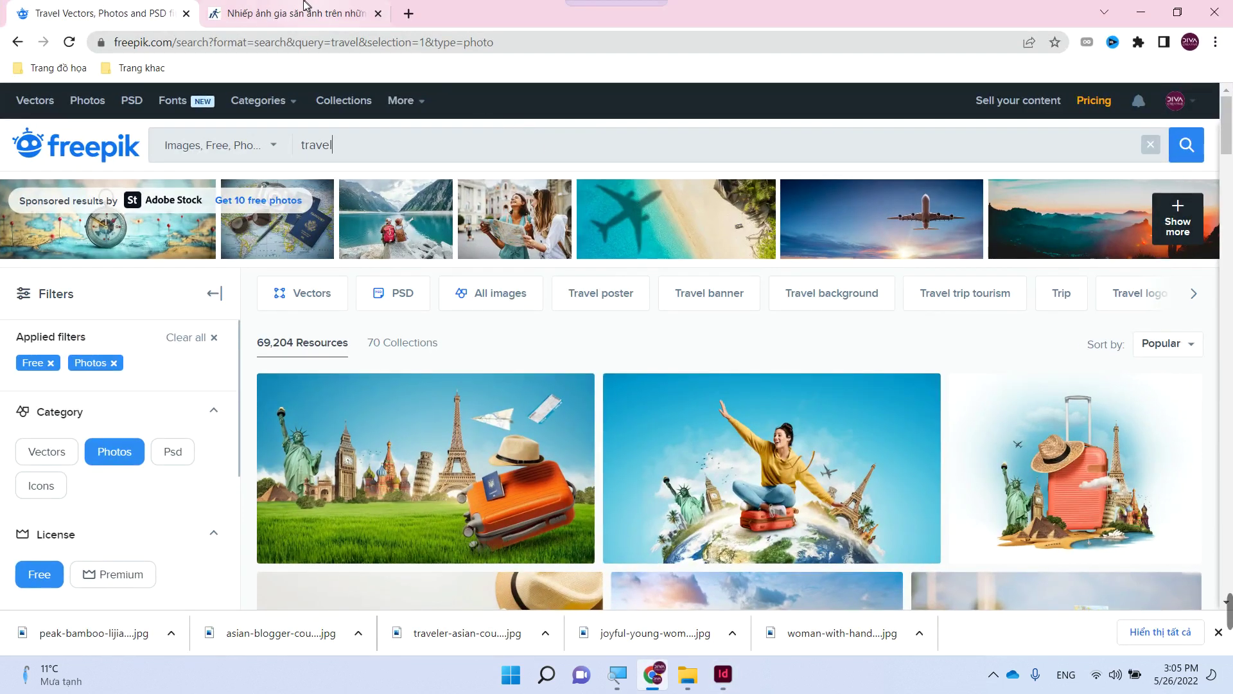
pyautogui.click(305, 8)
pyautogui.scroll(-10, 546, 312)
pyautogui.scroll(6, 545, 310)
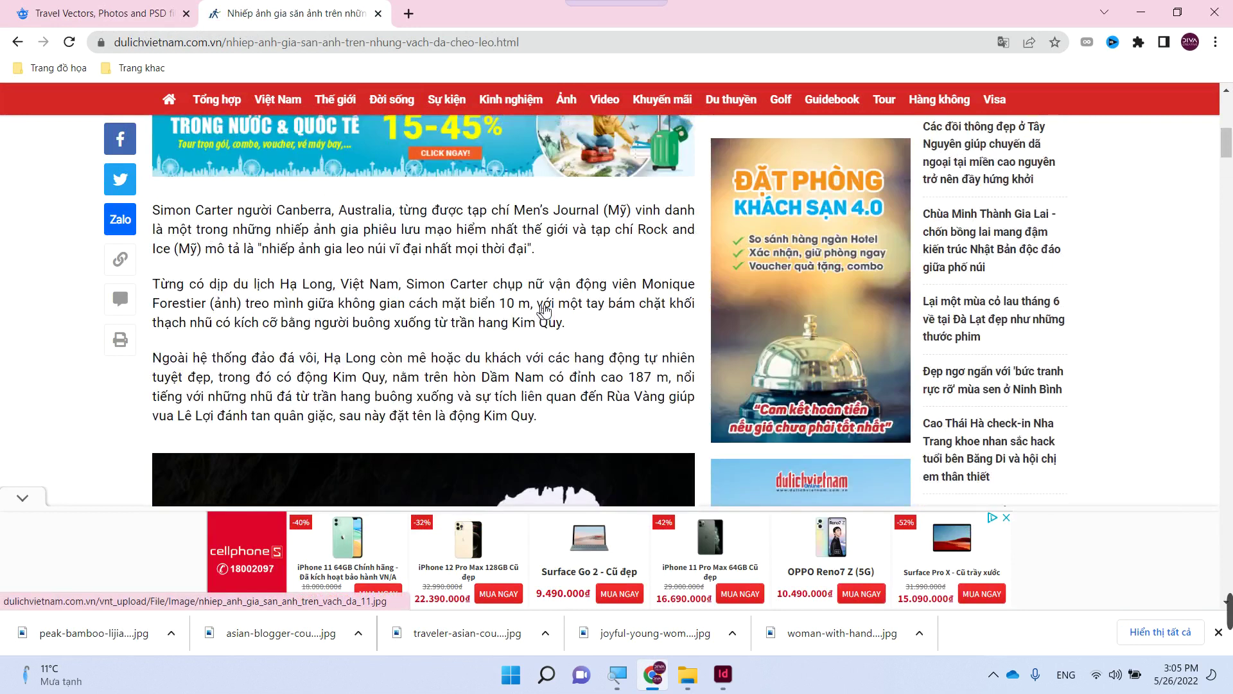
pyautogui.scroll(5, 545, 310)
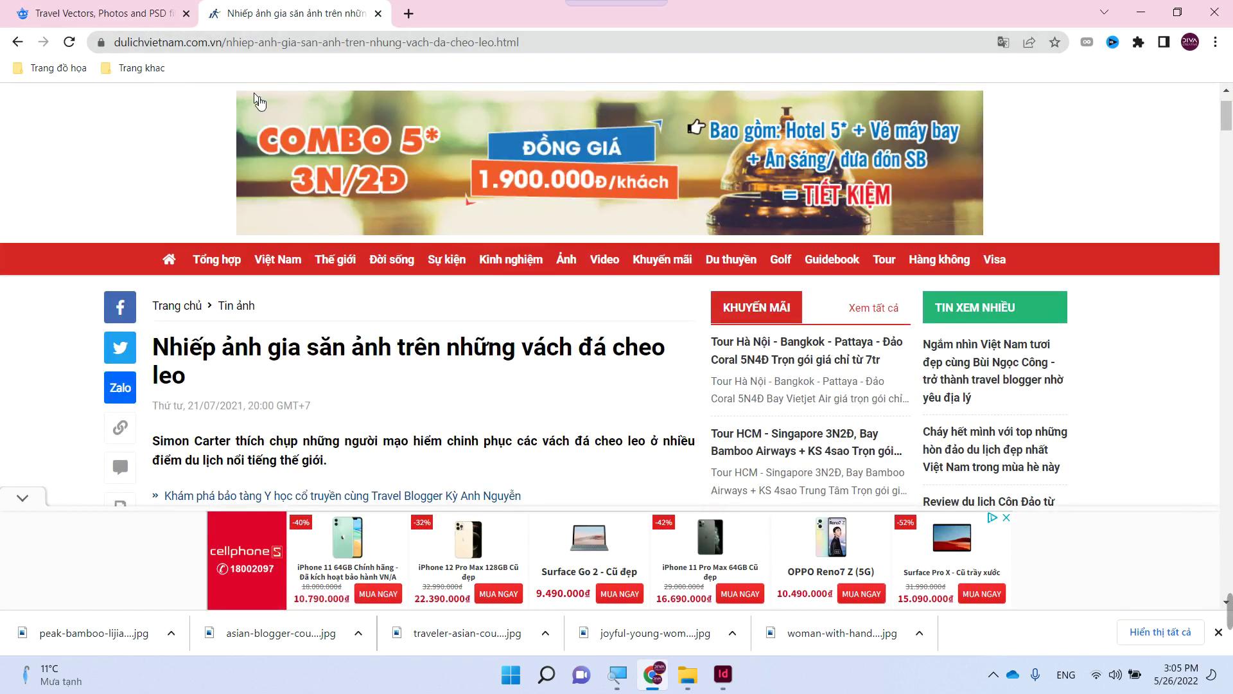
pyautogui.click(286, 268)
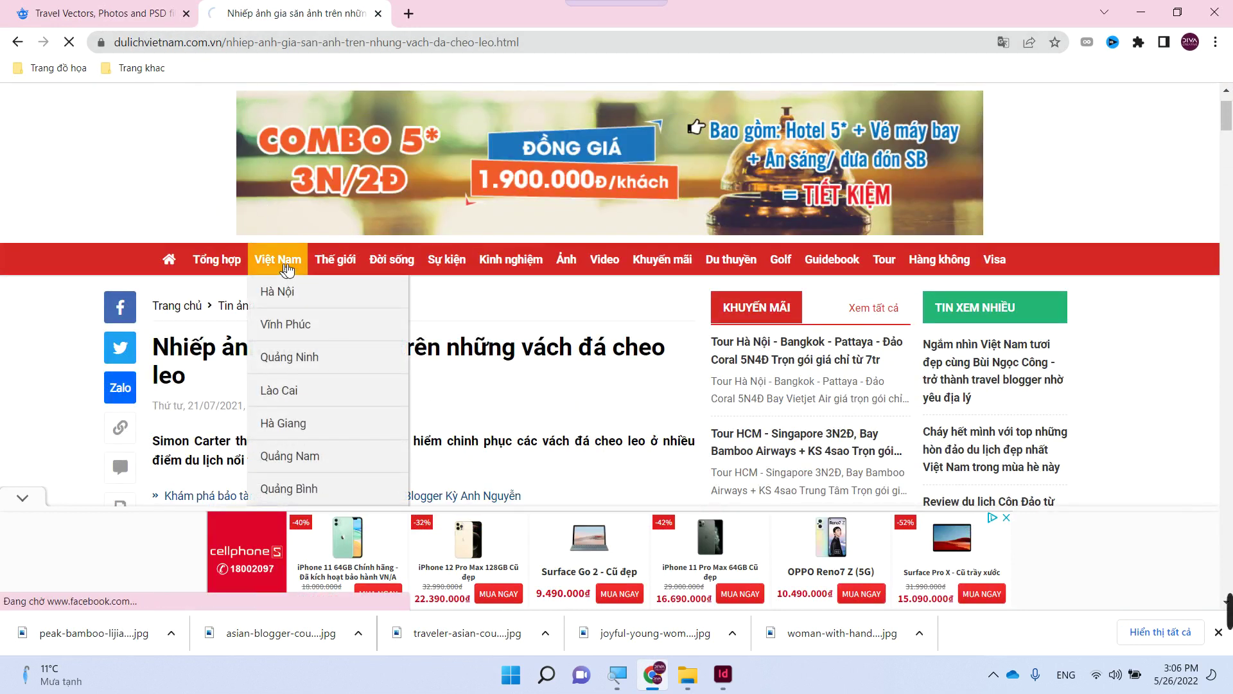
pyautogui.scroll(-7, 358, 368)
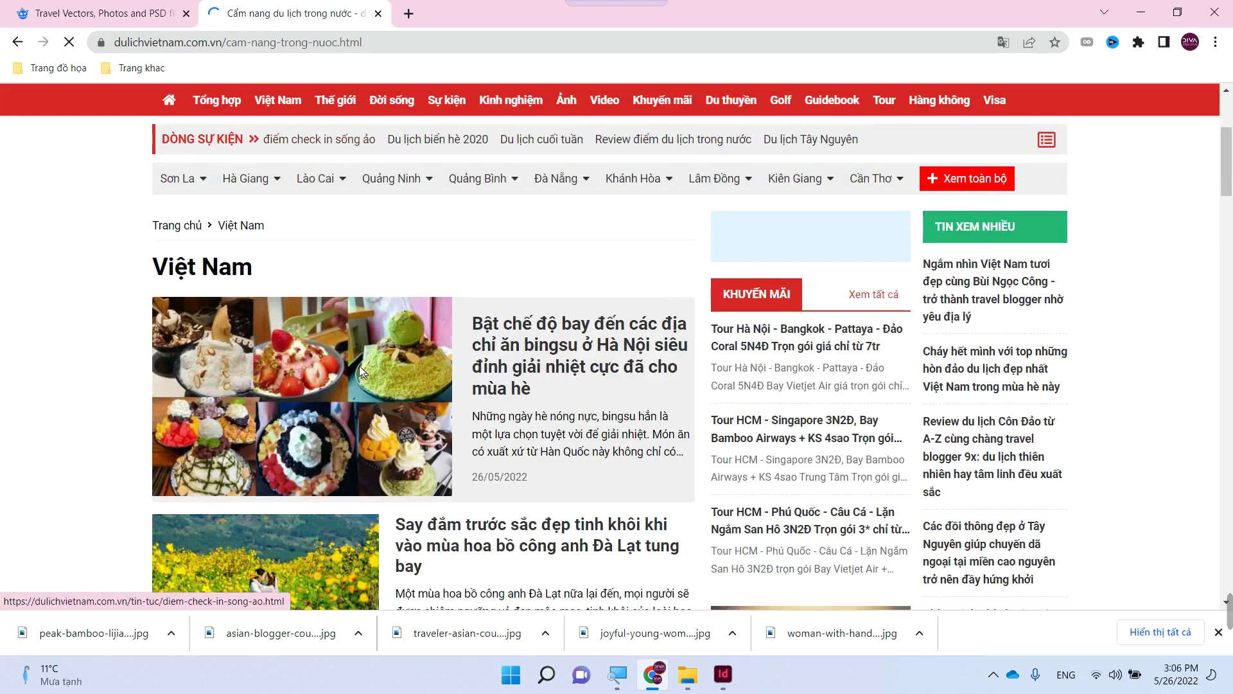
pyautogui.scroll(6, 329, 357)
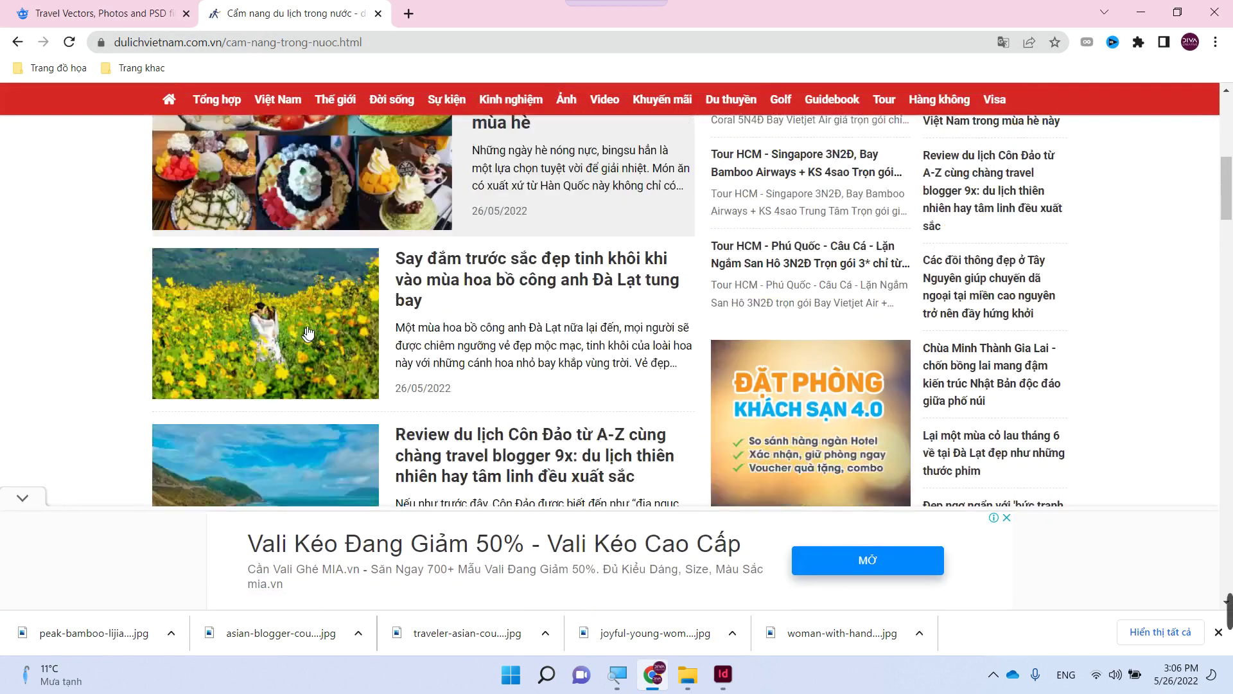
pyautogui.moveTo(280, 101)
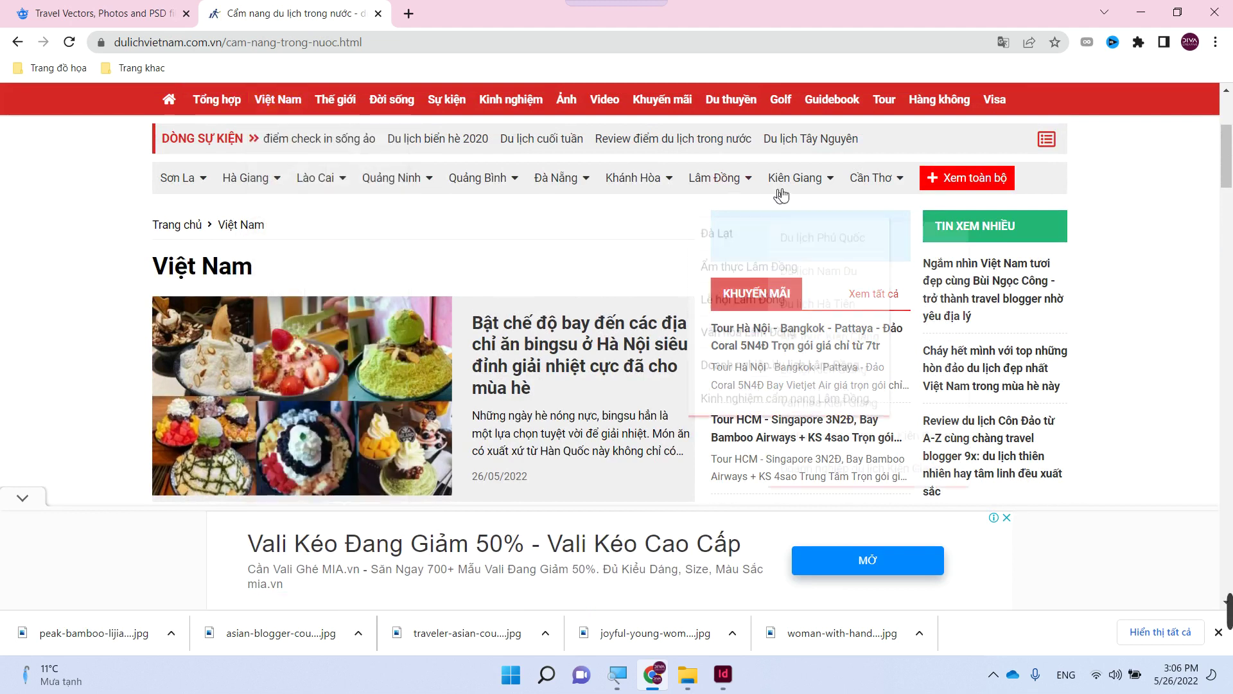
pyautogui.moveTo(789, 194)
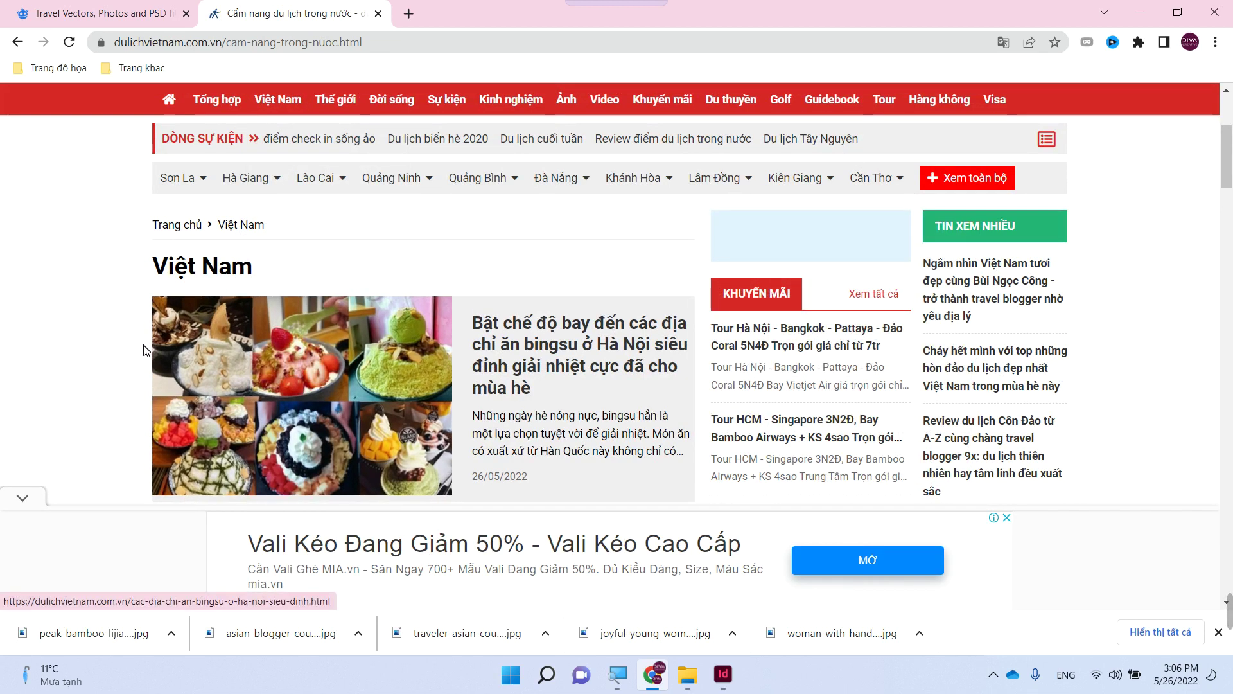
pyautogui.scroll(-8, 140, 358)
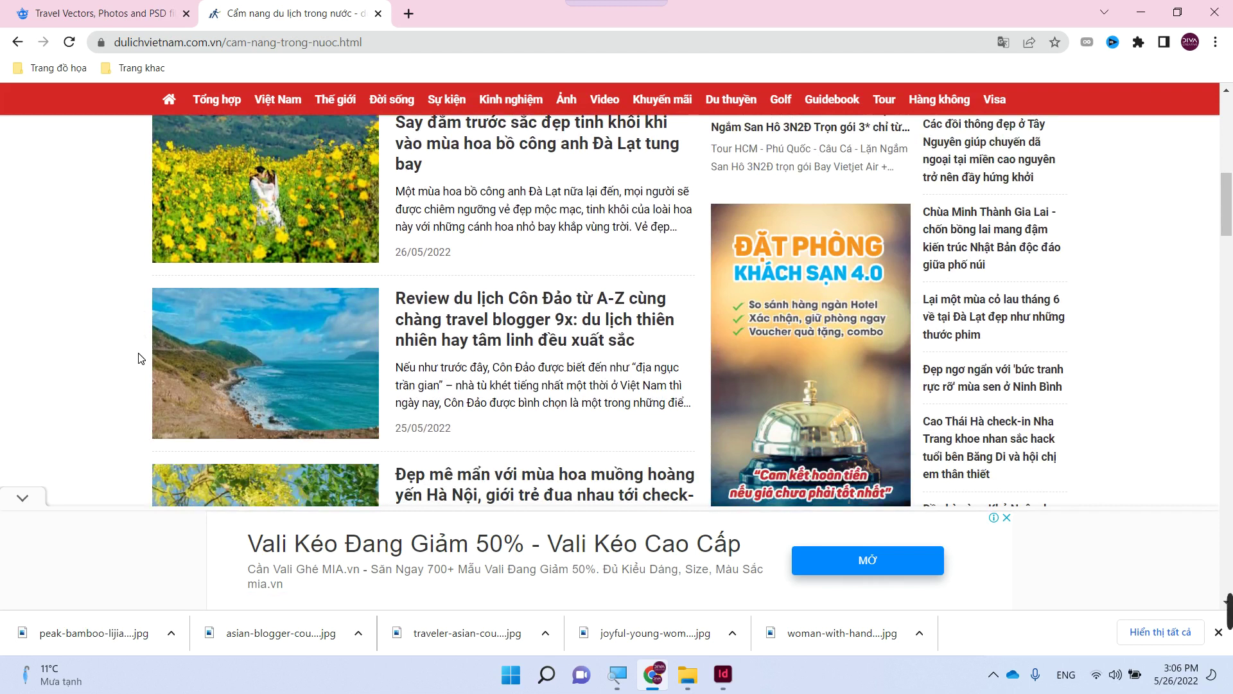
pyautogui.scroll(-3, 140, 358)
pyautogui.scroll(-4, 140, 358)
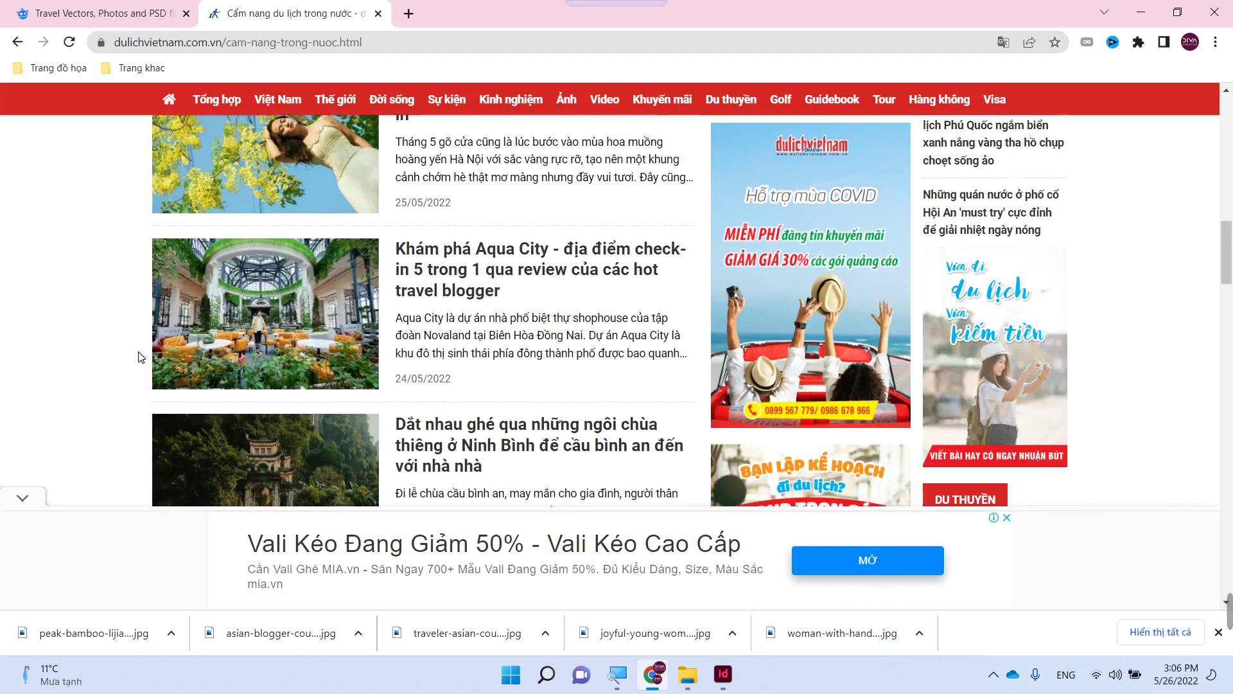
# - Read the Ninh Bình temples article, then return to the Việt Nam list and browse it
pyautogui.click(449, 427)
pyautogui.scroll(-4, 449, 427)
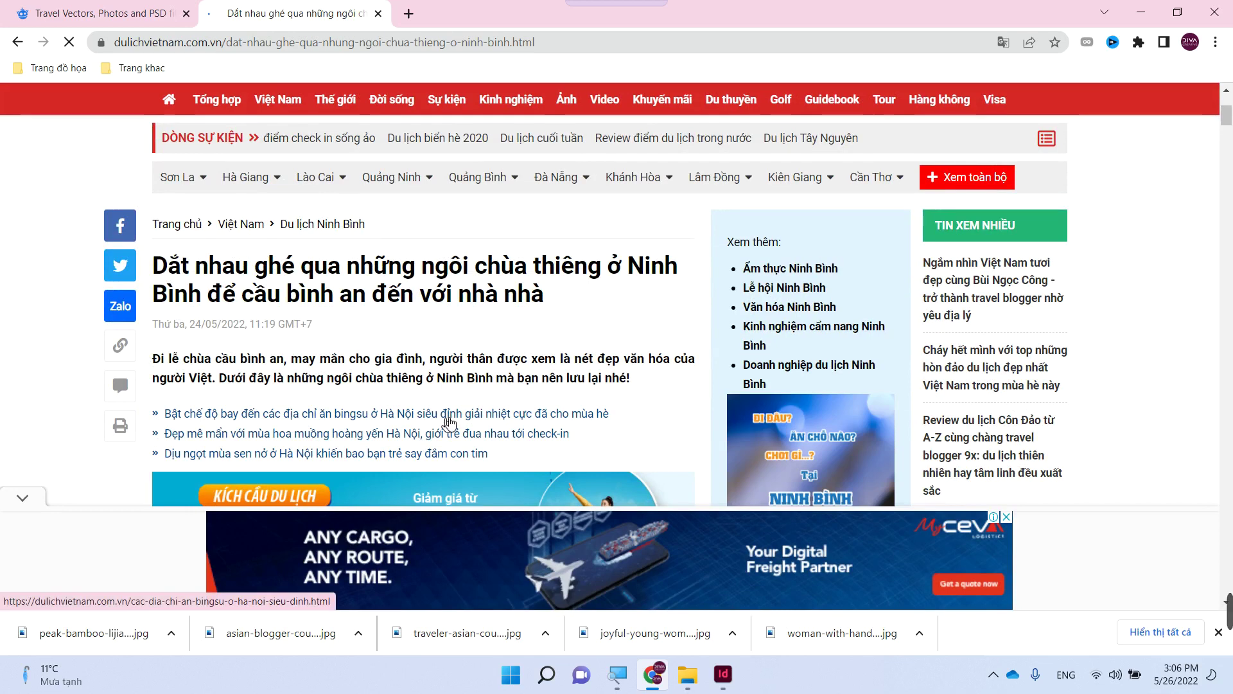
pyautogui.scroll(-15, 449, 406)
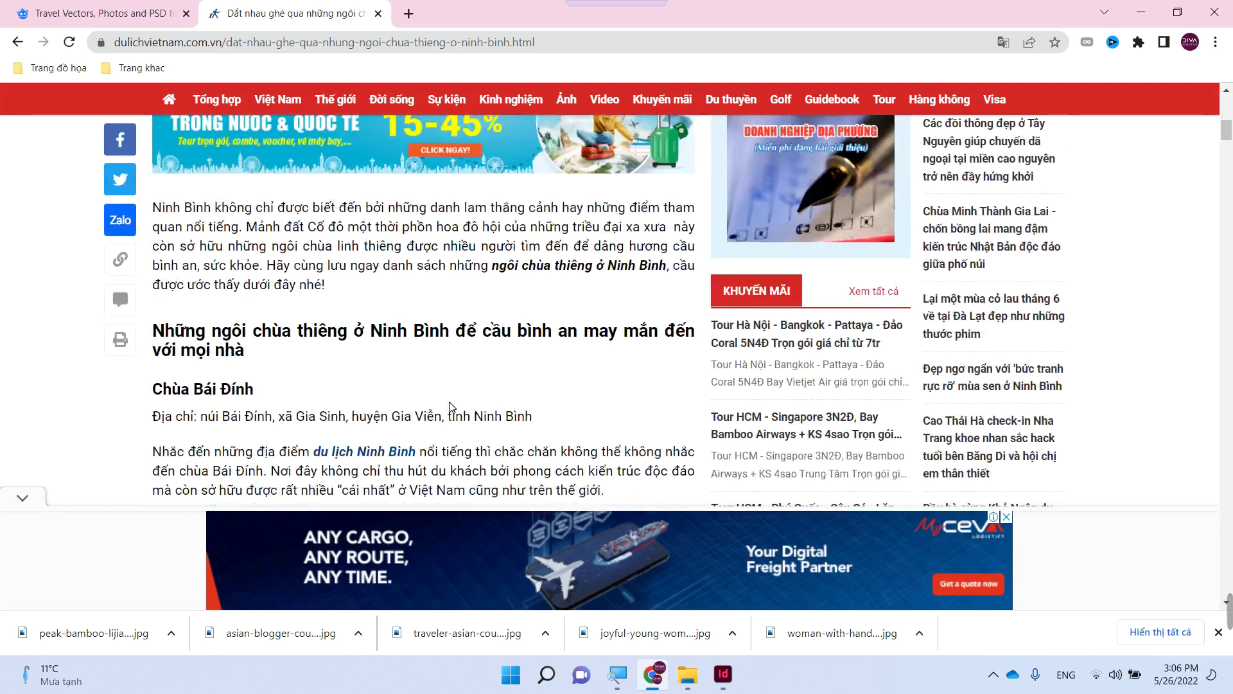
pyautogui.scroll(-15, 451, 405)
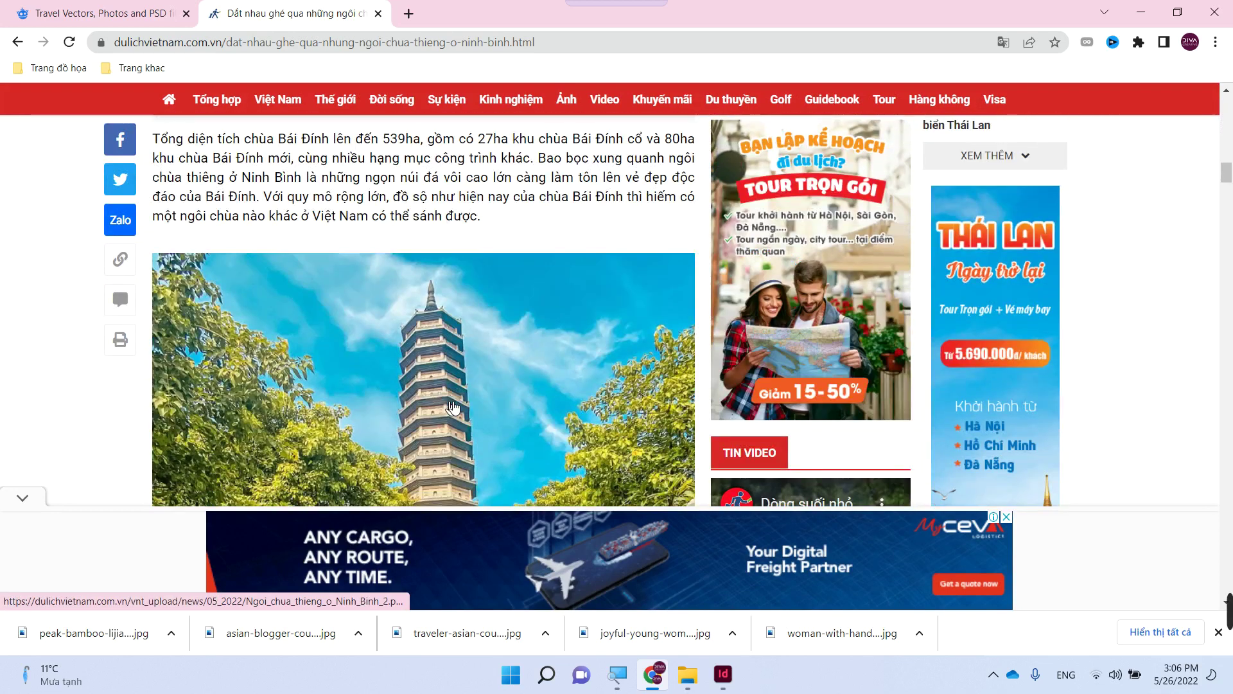
pyautogui.click(17, 44)
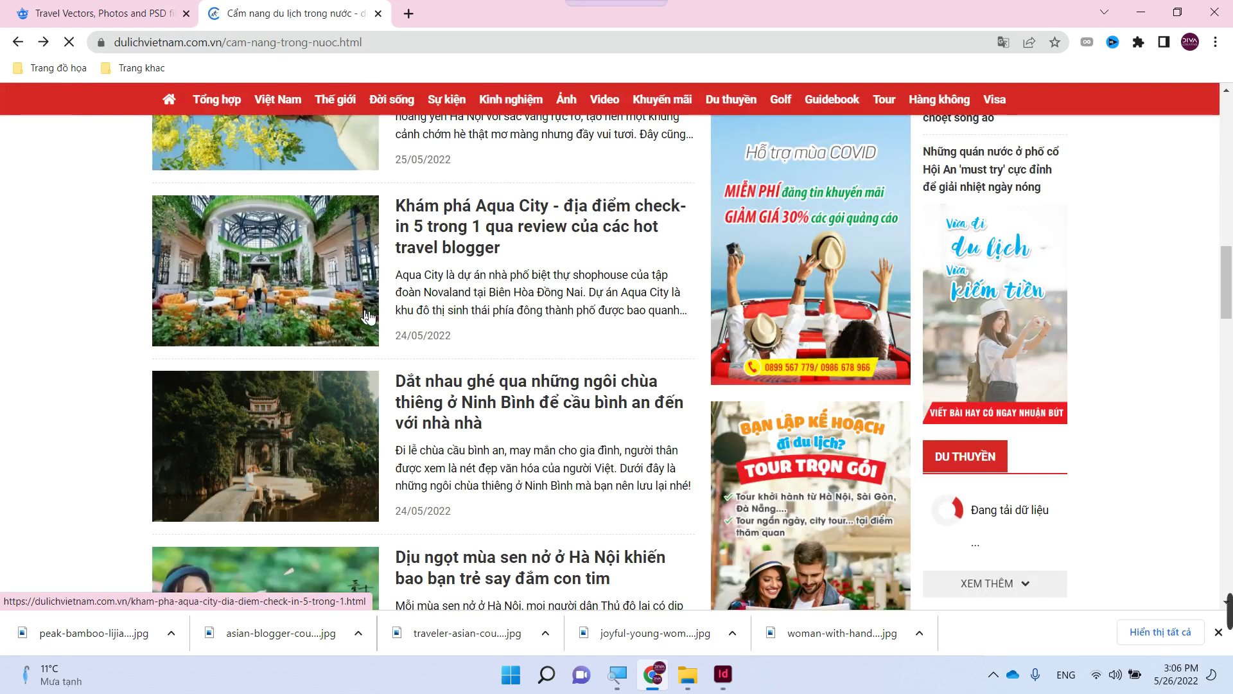
pyautogui.scroll(-2, 375, 326)
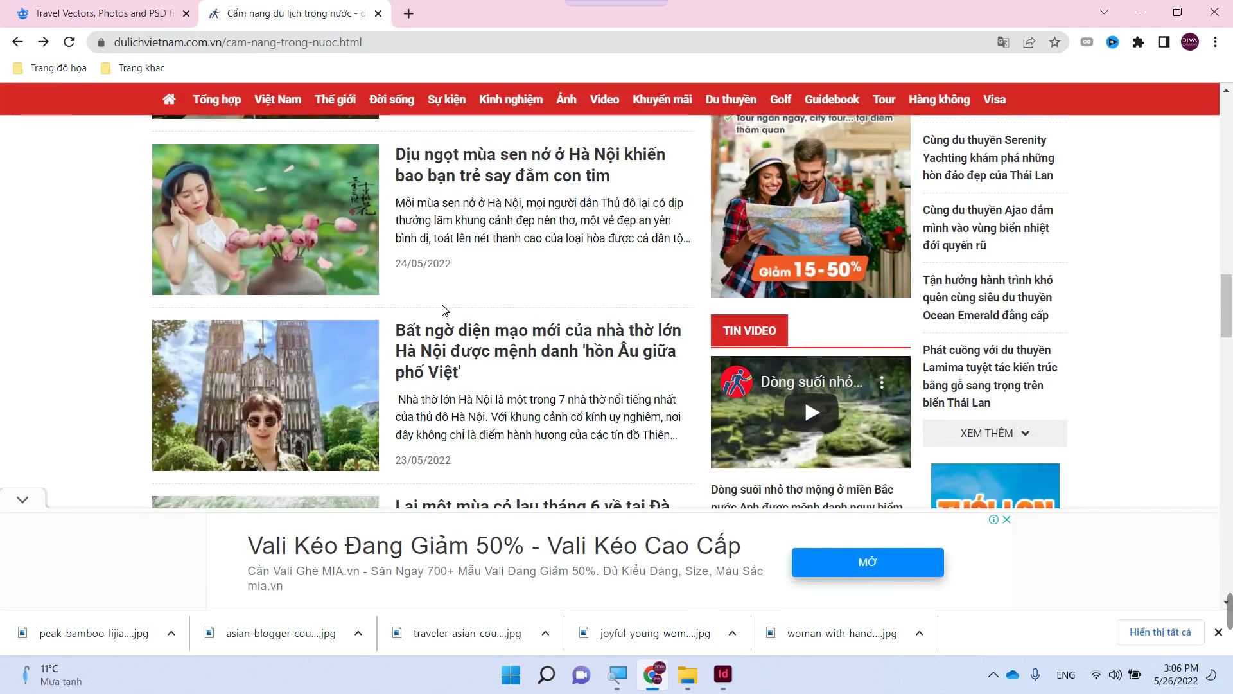
pyautogui.scroll(-3, 446, 310)
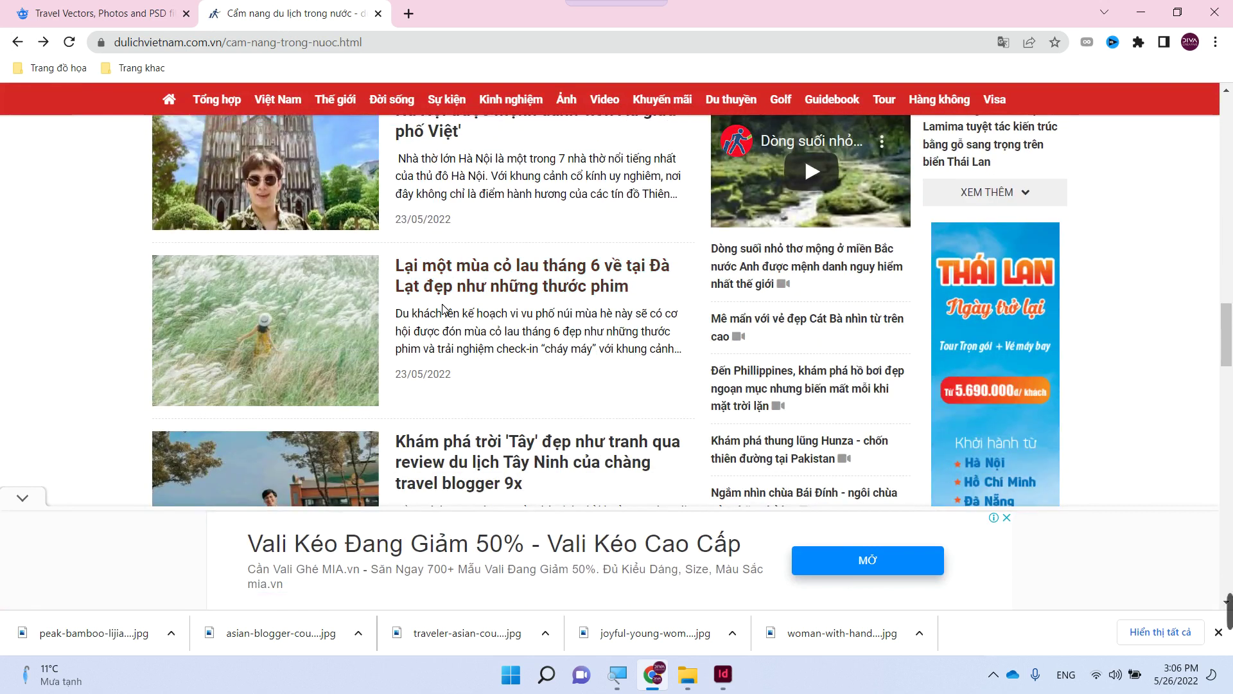
pyautogui.scroll(-6, 443, 310)
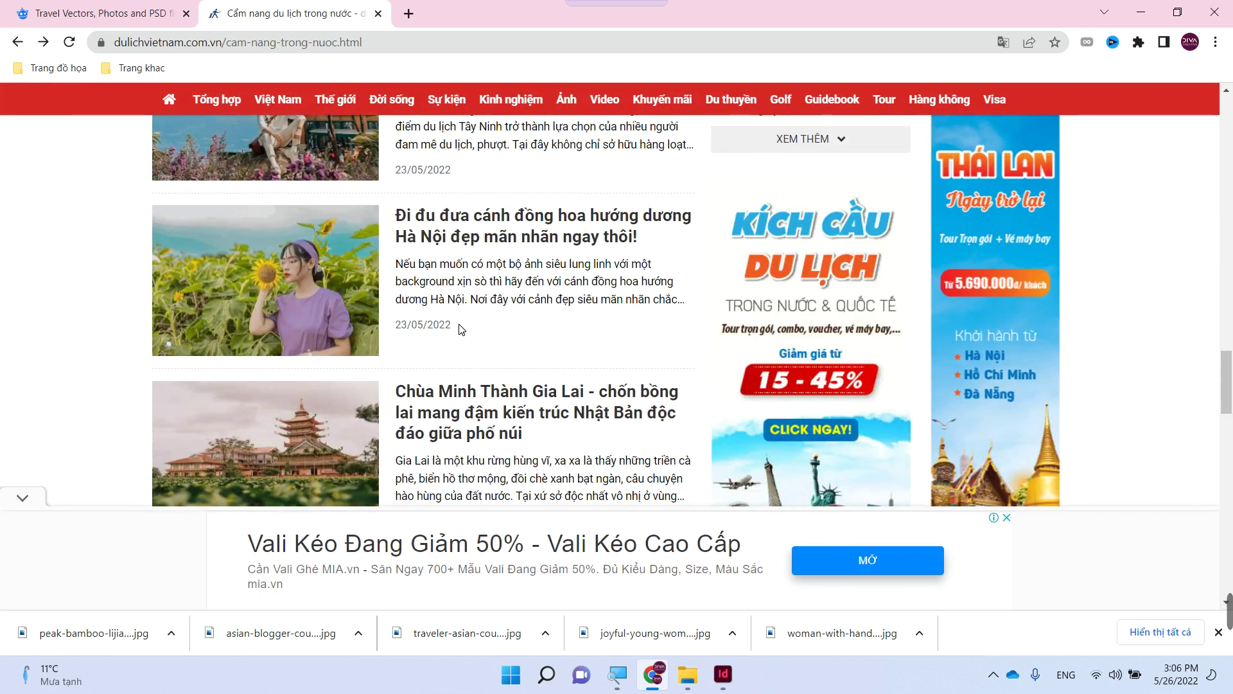
pyautogui.scroll(-4, 457, 325)
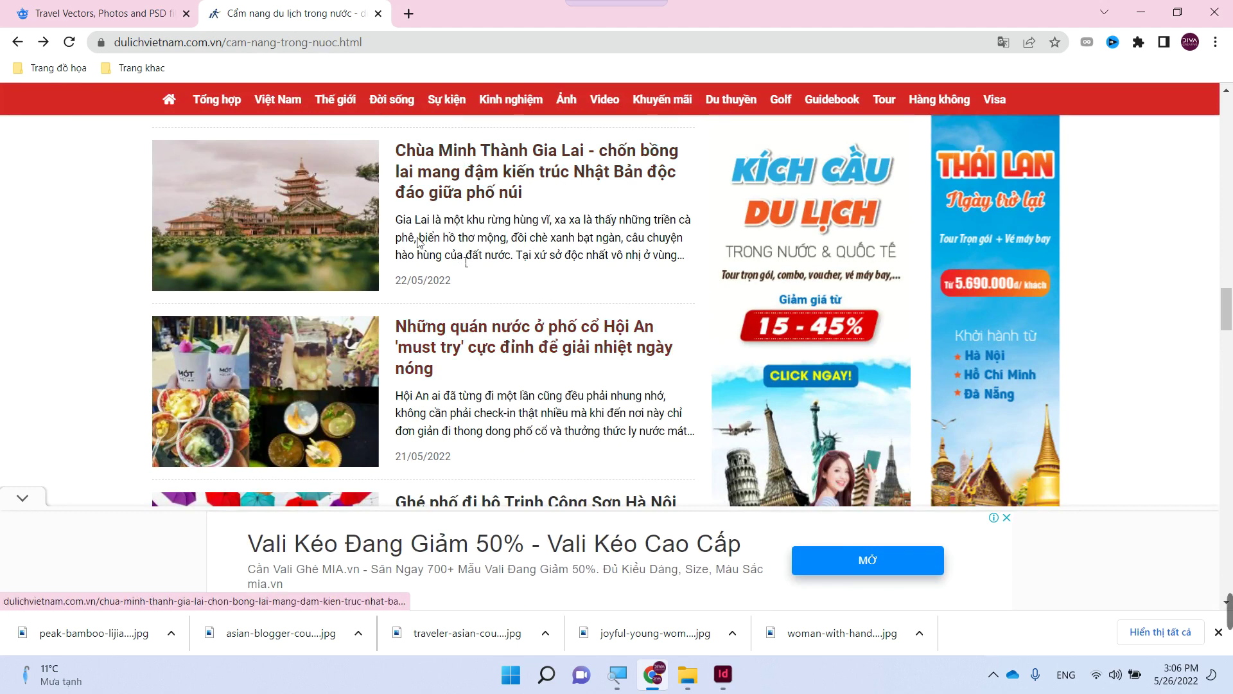
pyautogui.scroll(10, 591, 277)
pyautogui.scroll(6, 591, 278)
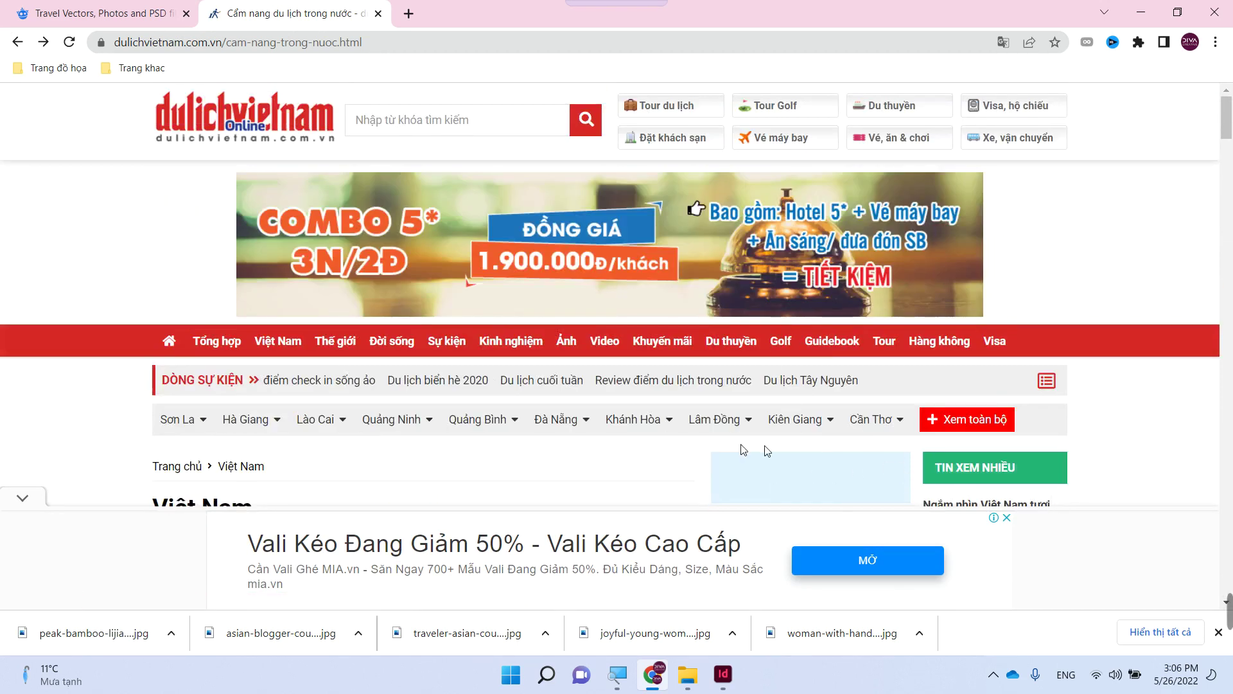
pyautogui.scroll(-4, 764, 451)
pyautogui.scroll(4, 739, 386)
# - Search the site for 'NINH BINH' and browse the results
pyautogui.write('NINH')
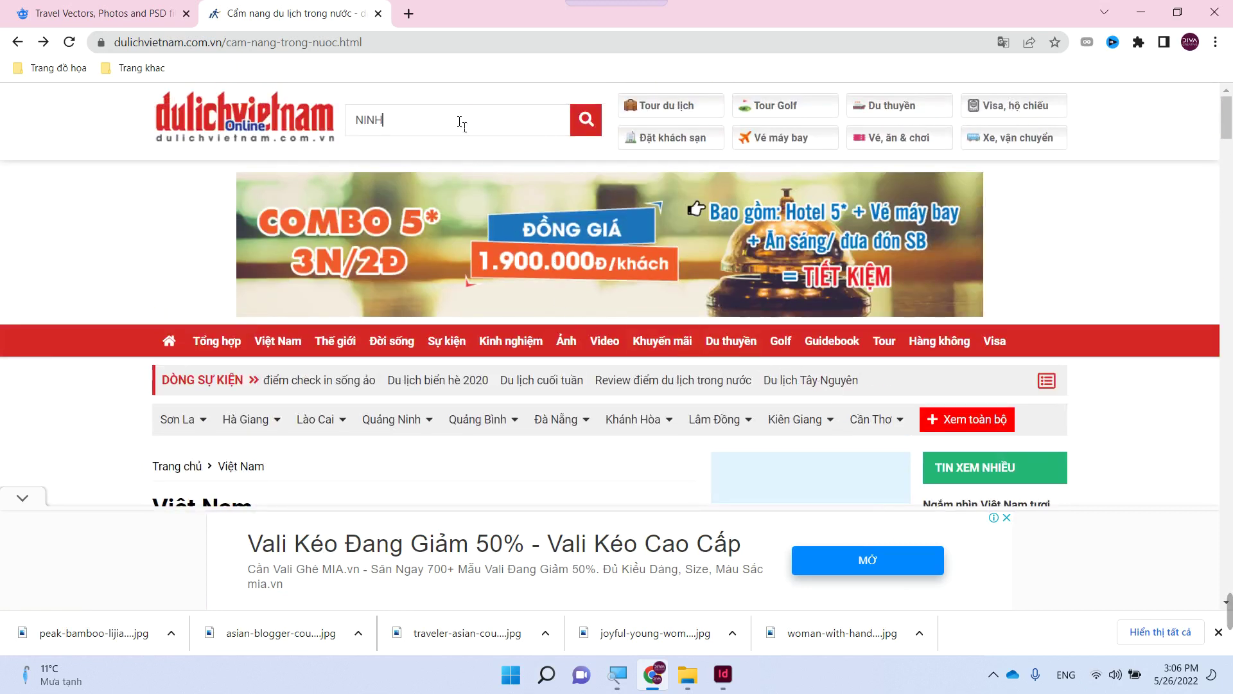
pyautogui.write(' BINHF')
pyautogui.press('Return')
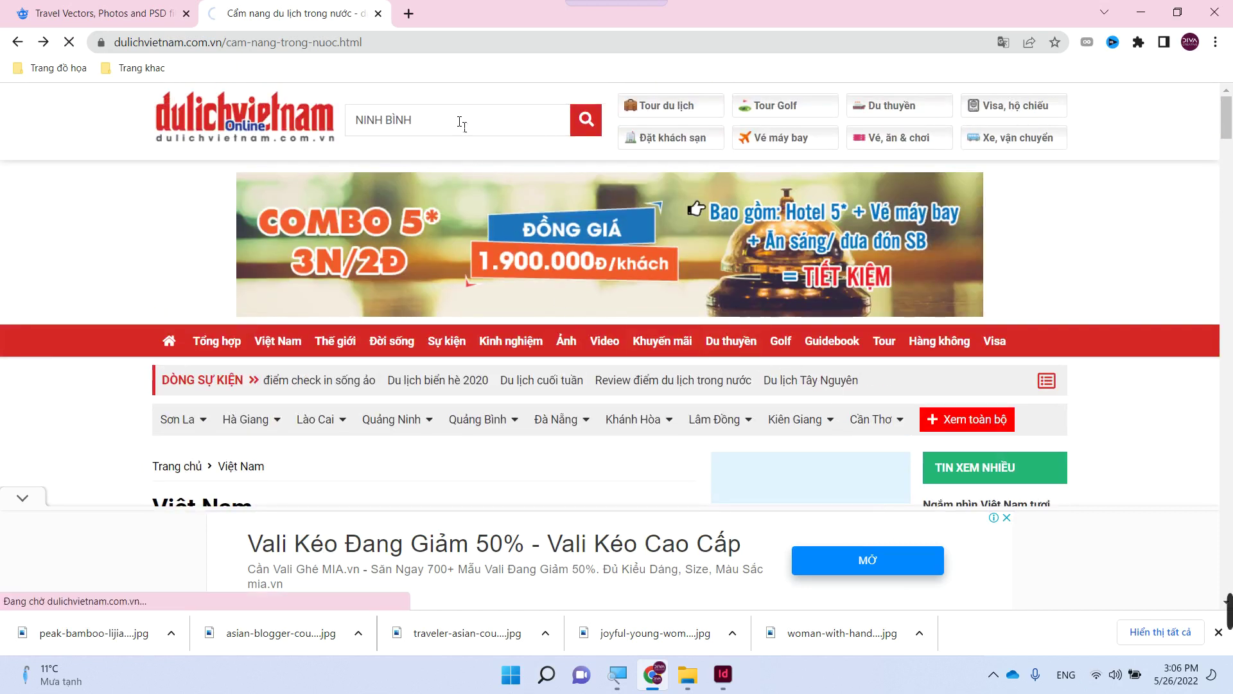
pyautogui.scroll(-5, 529, 186)
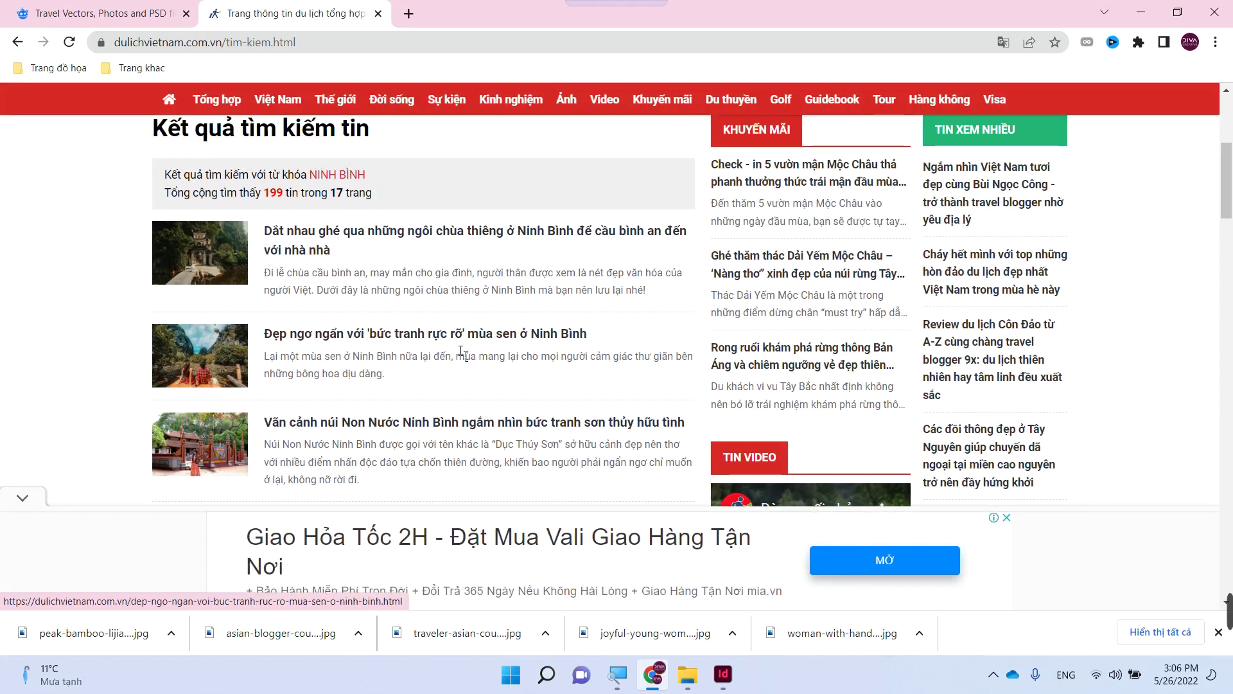
pyautogui.scroll(-4, 461, 341)
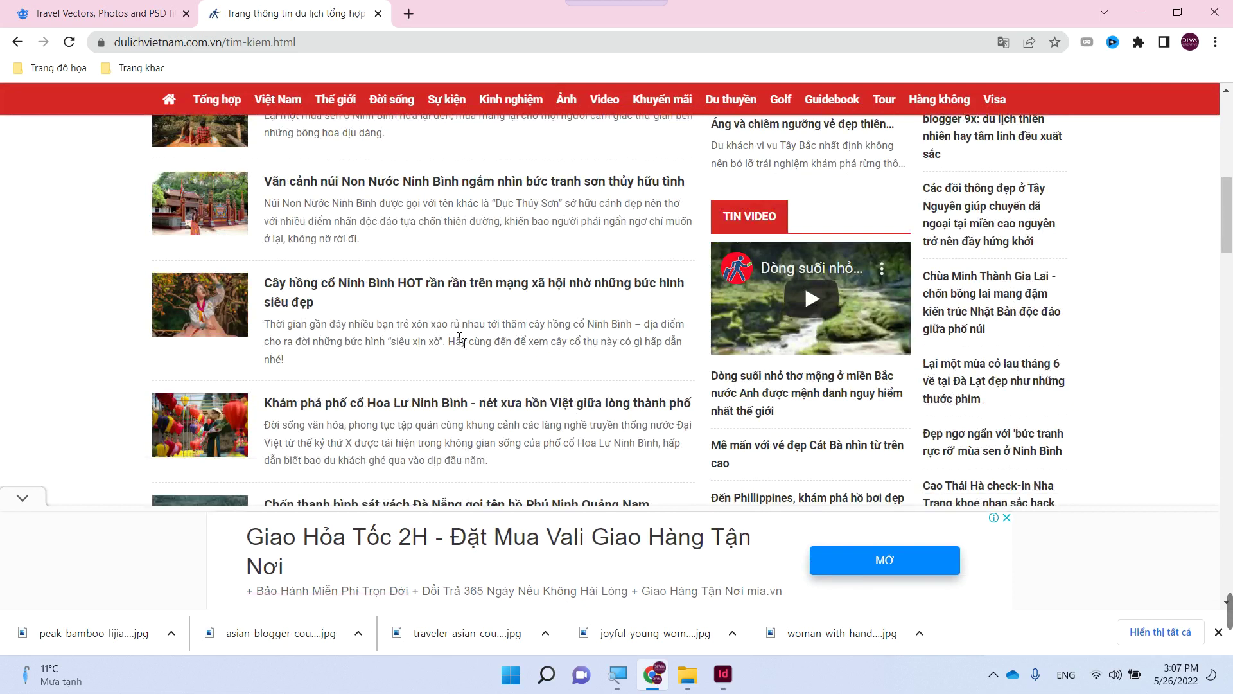
pyautogui.scroll(1, 454, 316)
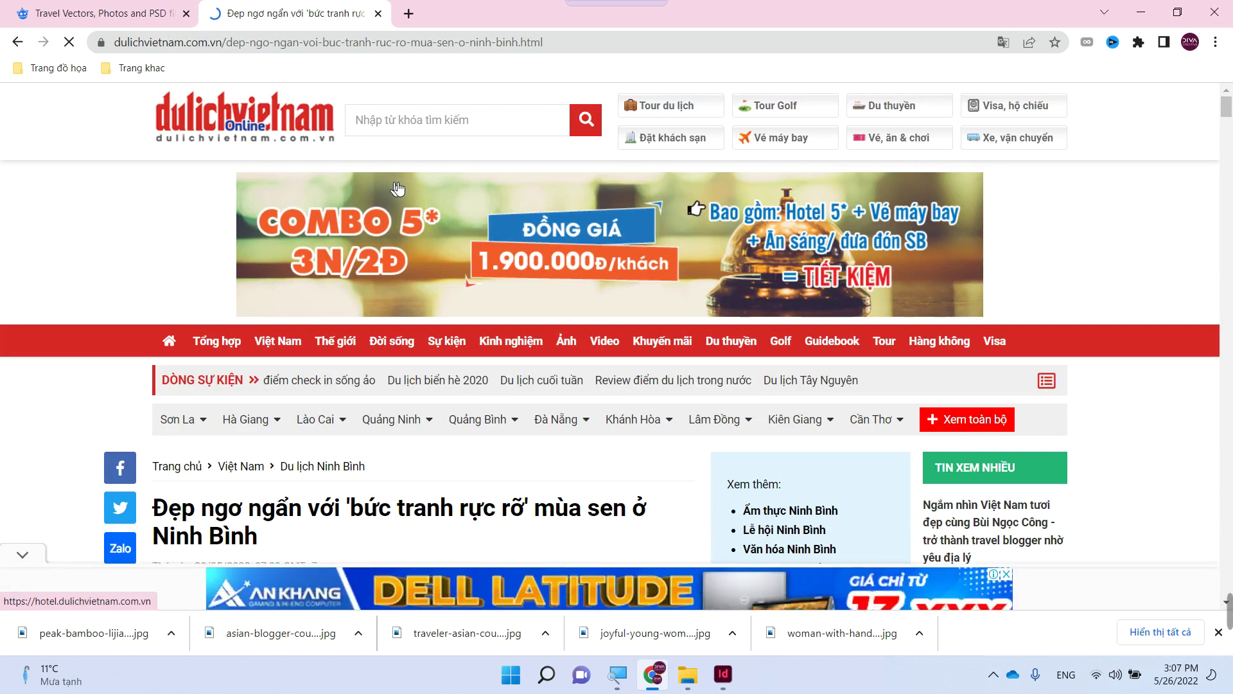
pyautogui.scroll(-2, 396, 187)
pyautogui.scroll(-20, 414, 217)
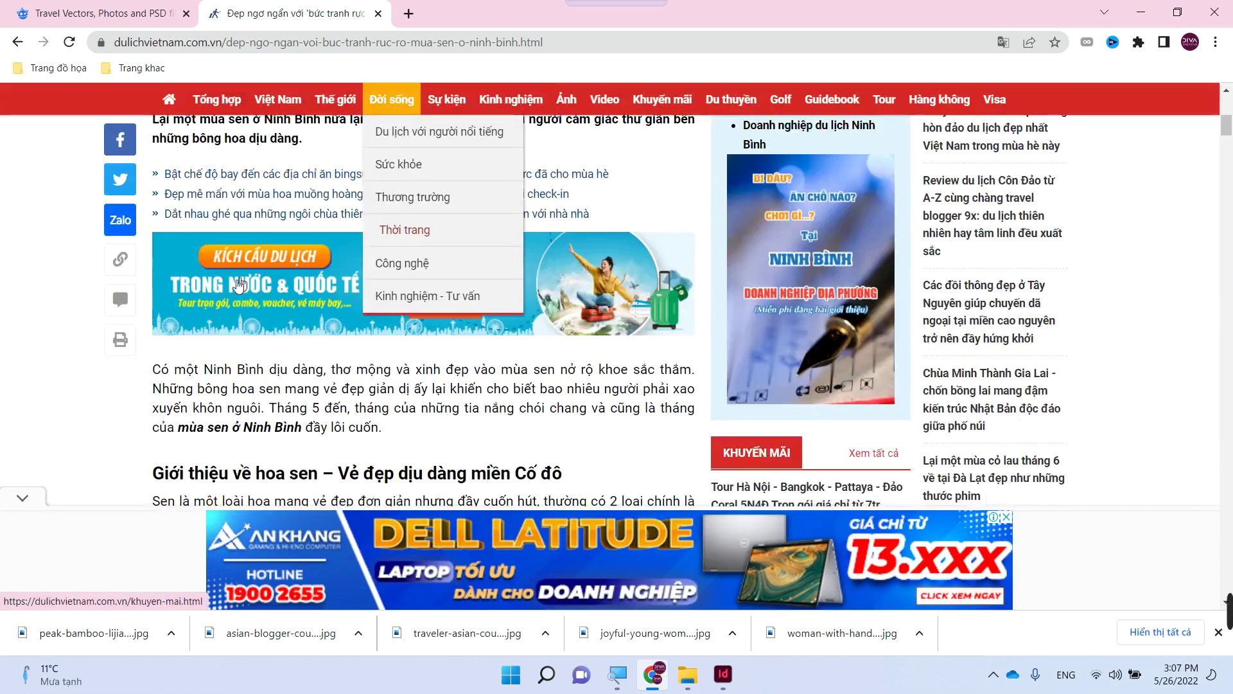
pyautogui.scroll(-5, 230, 295)
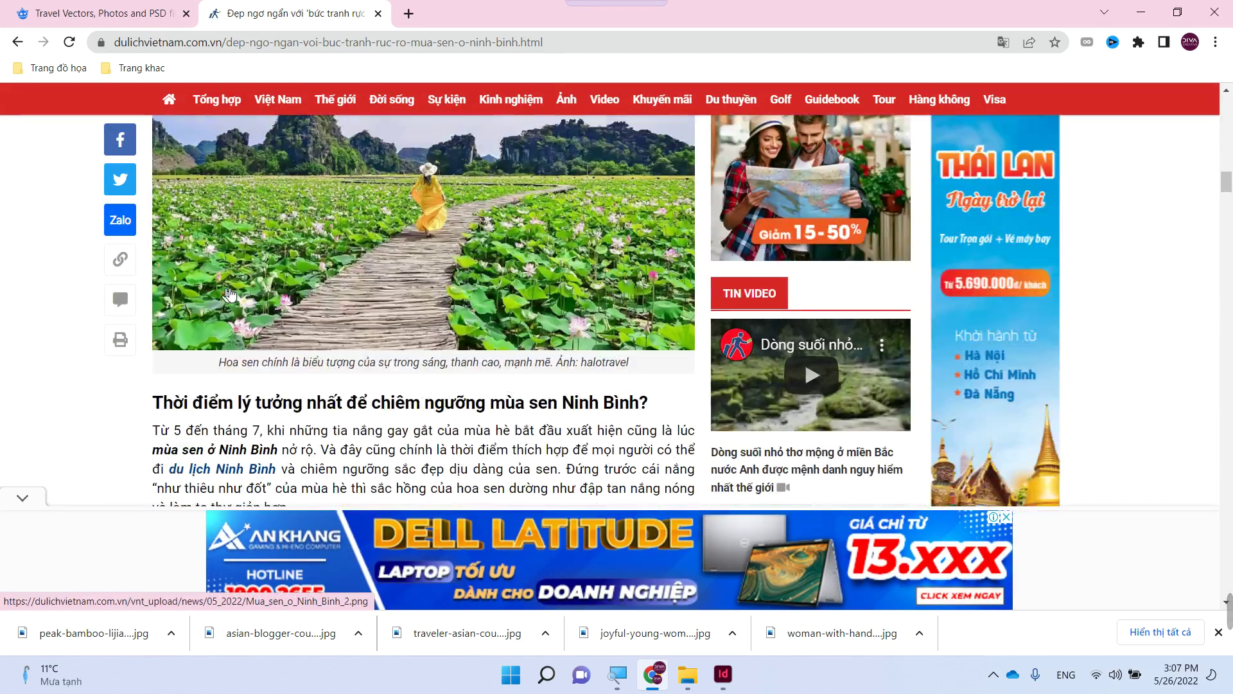
pyautogui.click(18, 42)
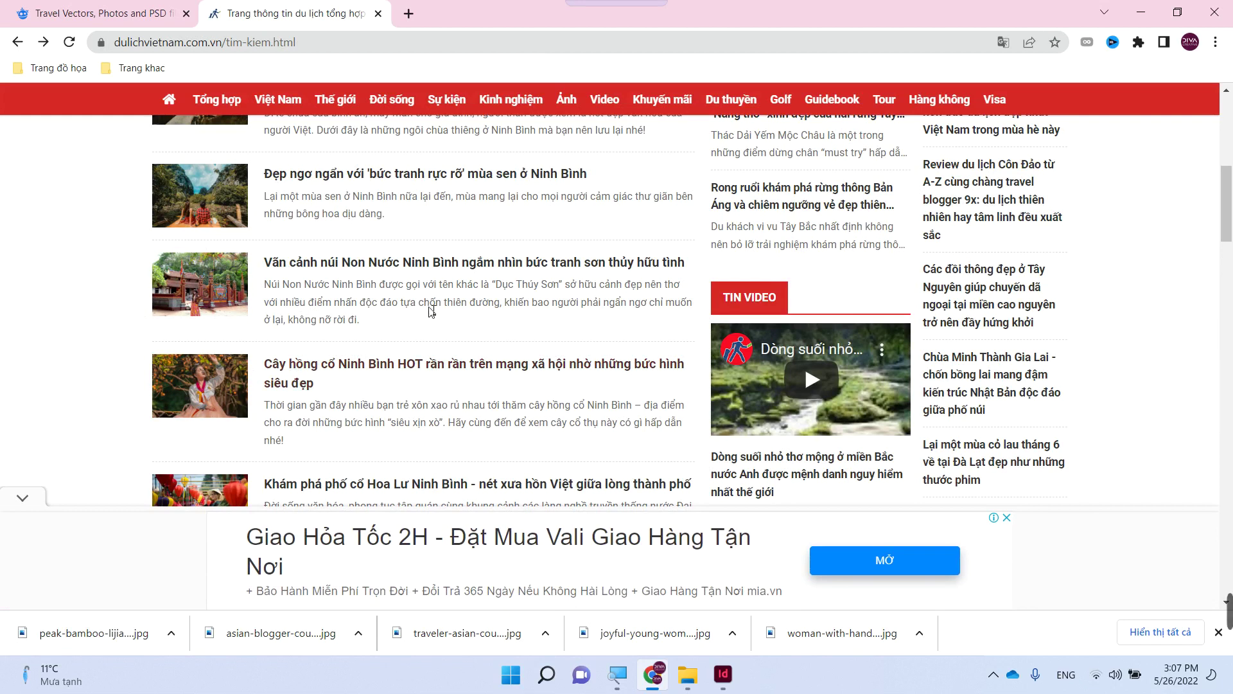
# - Open the Non Nước Ninh Bình article, close its ads, and select 'ngắm nhìn bức tranh sơn thủy hữu tình'
pyautogui.click(411, 268)
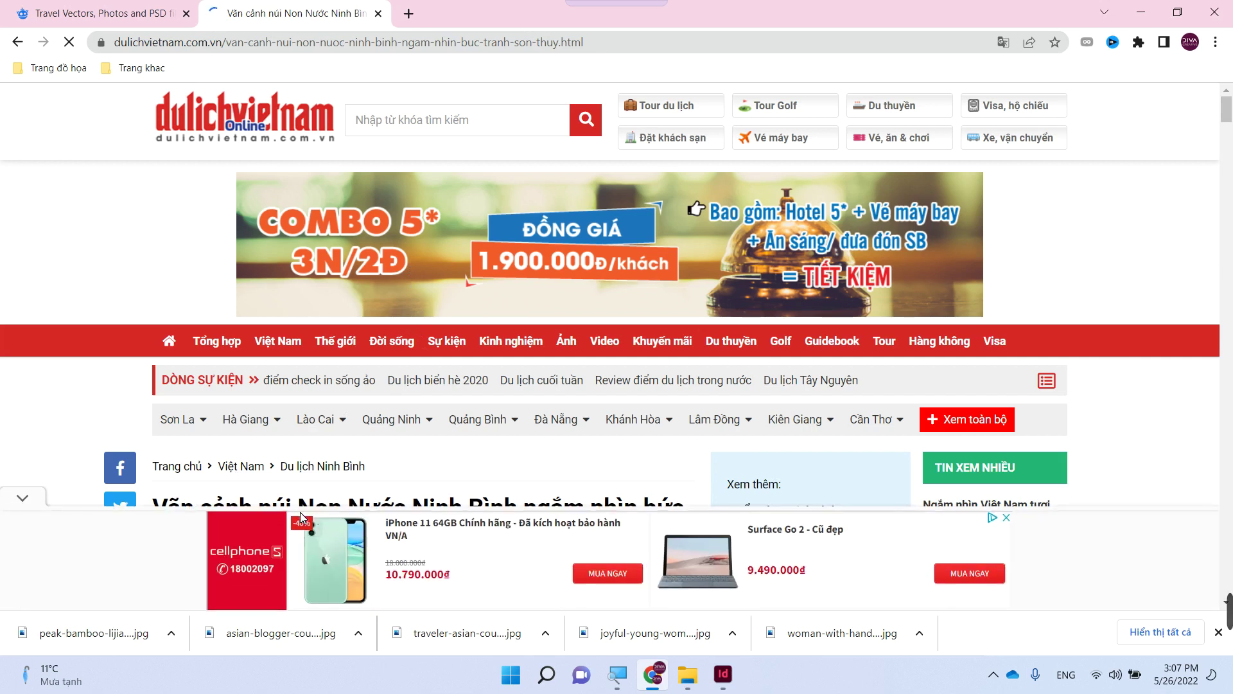
pyautogui.scroll(-3, 466, 360)
pyautogui.scroll(-1, 466, 360)
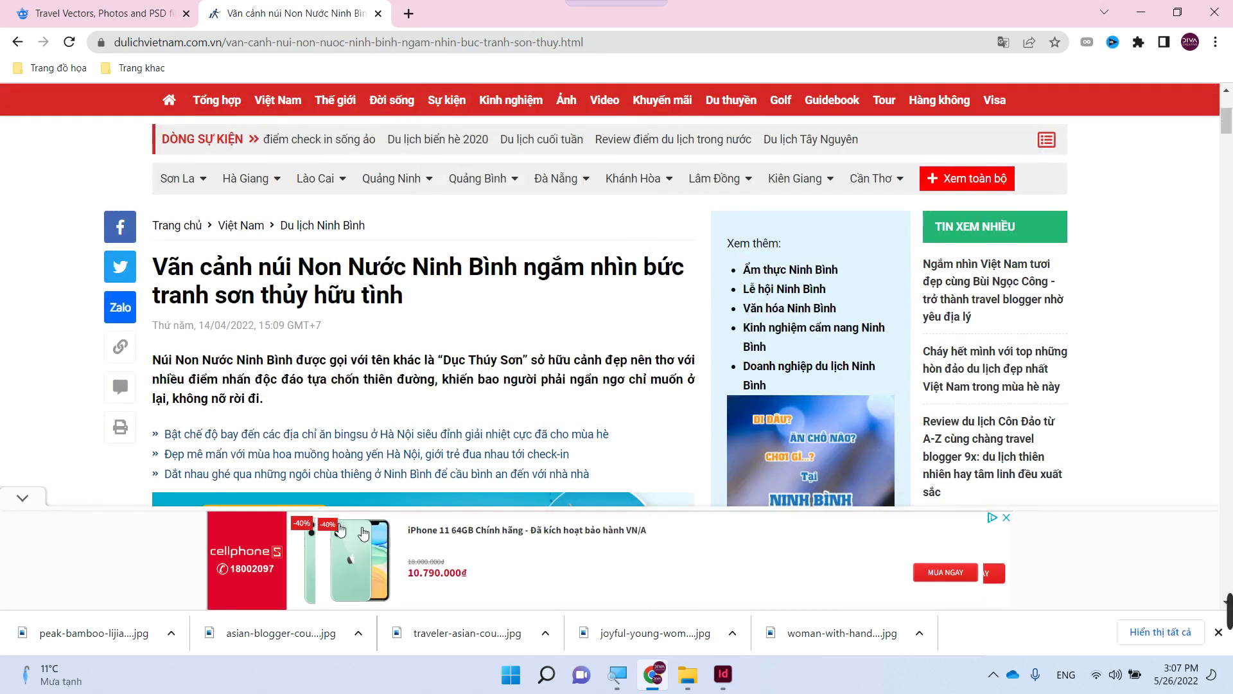
pyautogui.click(1005, 519)
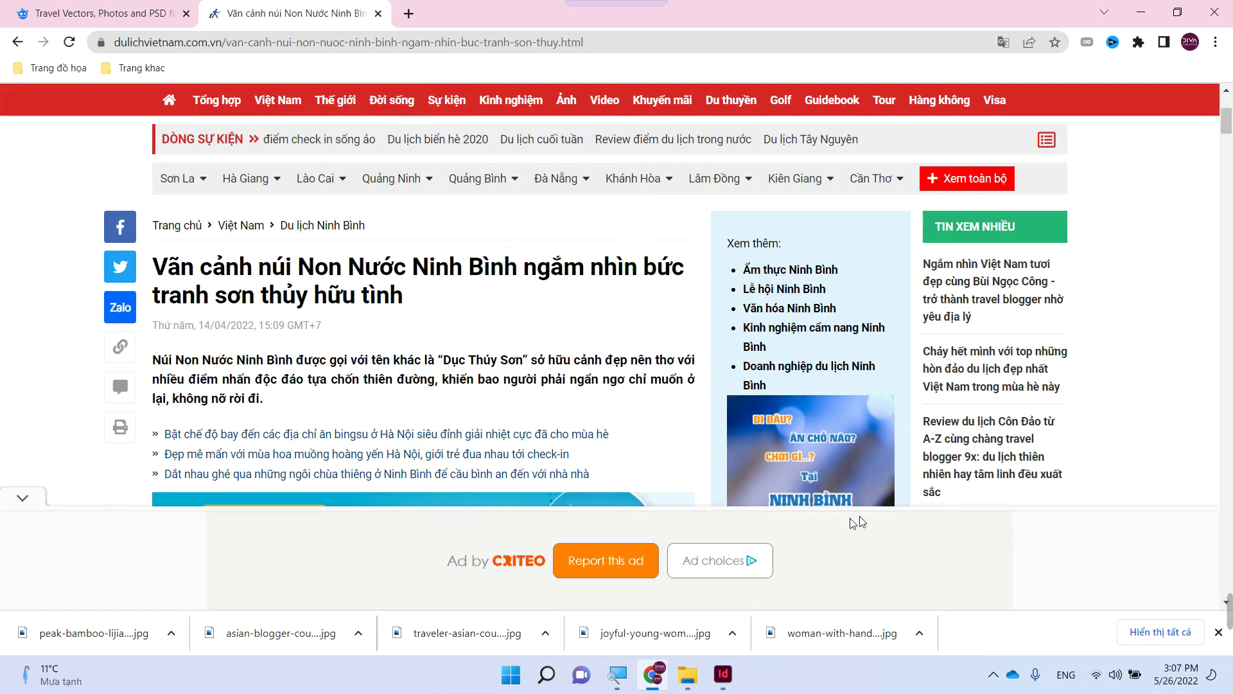
pyautogui.click(23, 500)
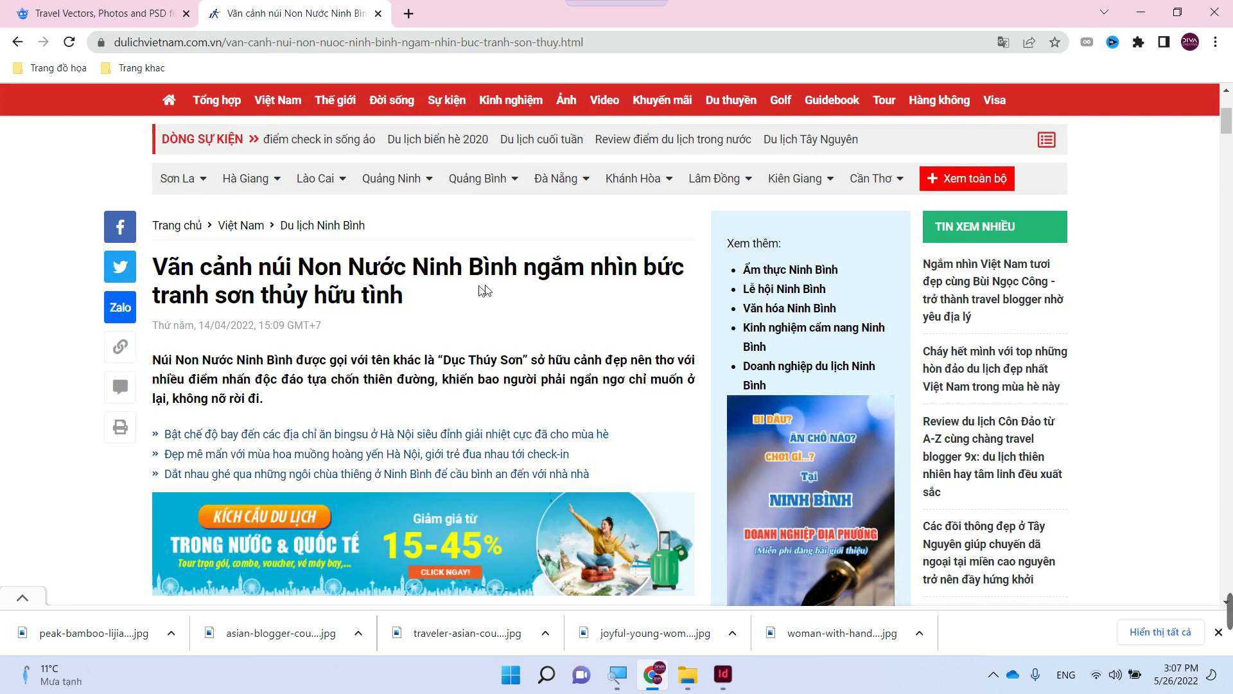
pyautogui.moveTo(406, 302); pyautogui.dragTo(530, 273)
pyautogui.hotkey('ctrl', 'c')
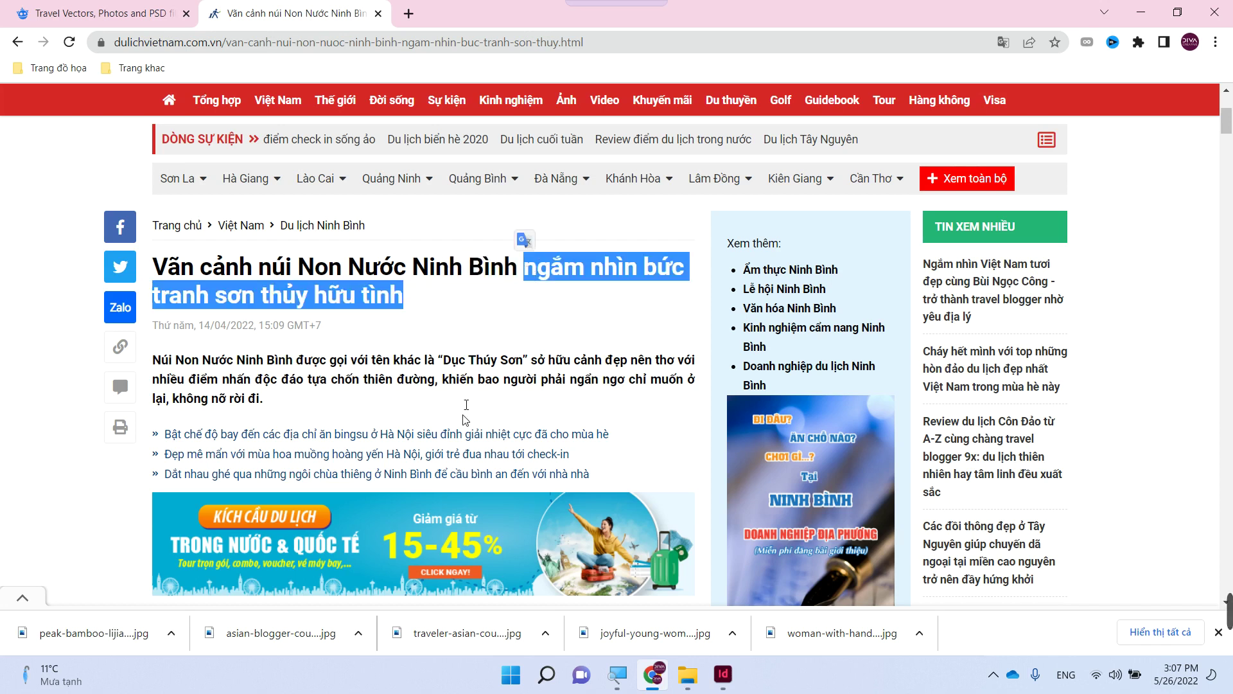
pyautogui.click(723, 674)
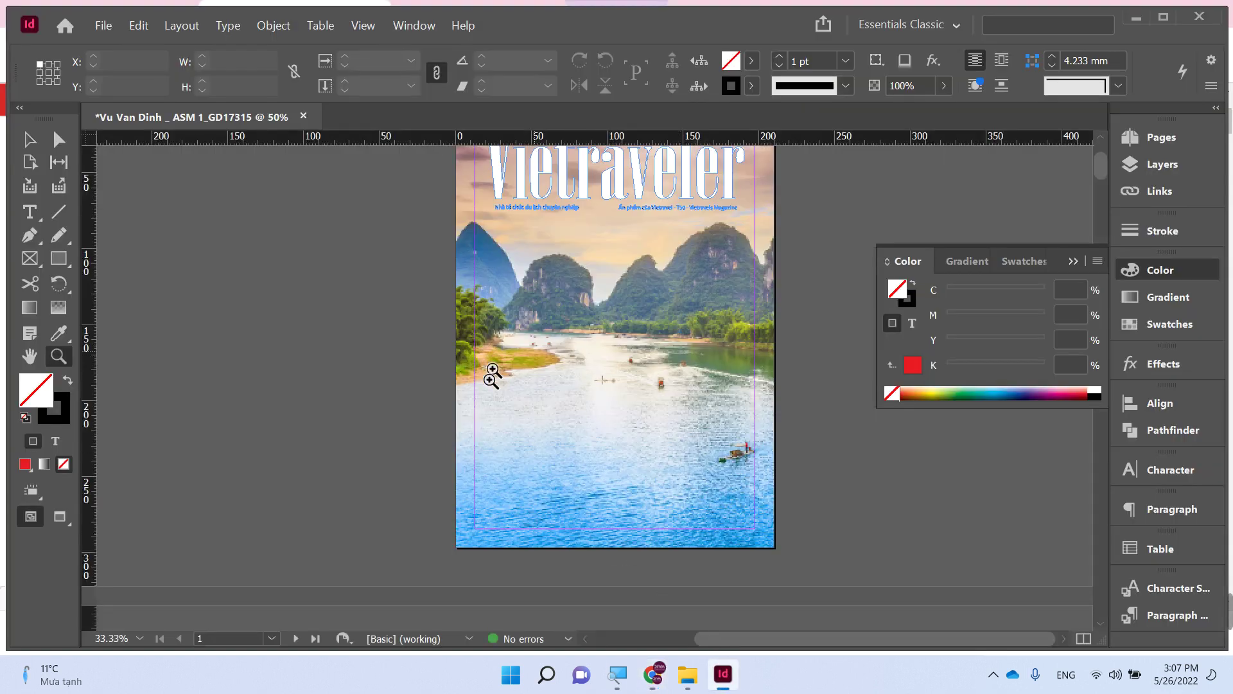
# - Draw a text frame over the cover's water and paste 'ngắm nhìn bức tranh sơn thủy hữu tình' into it
pyautogui.moveTo(492, 376); pyautogui.dragTo(815, 551)
pyautogui.press('t')
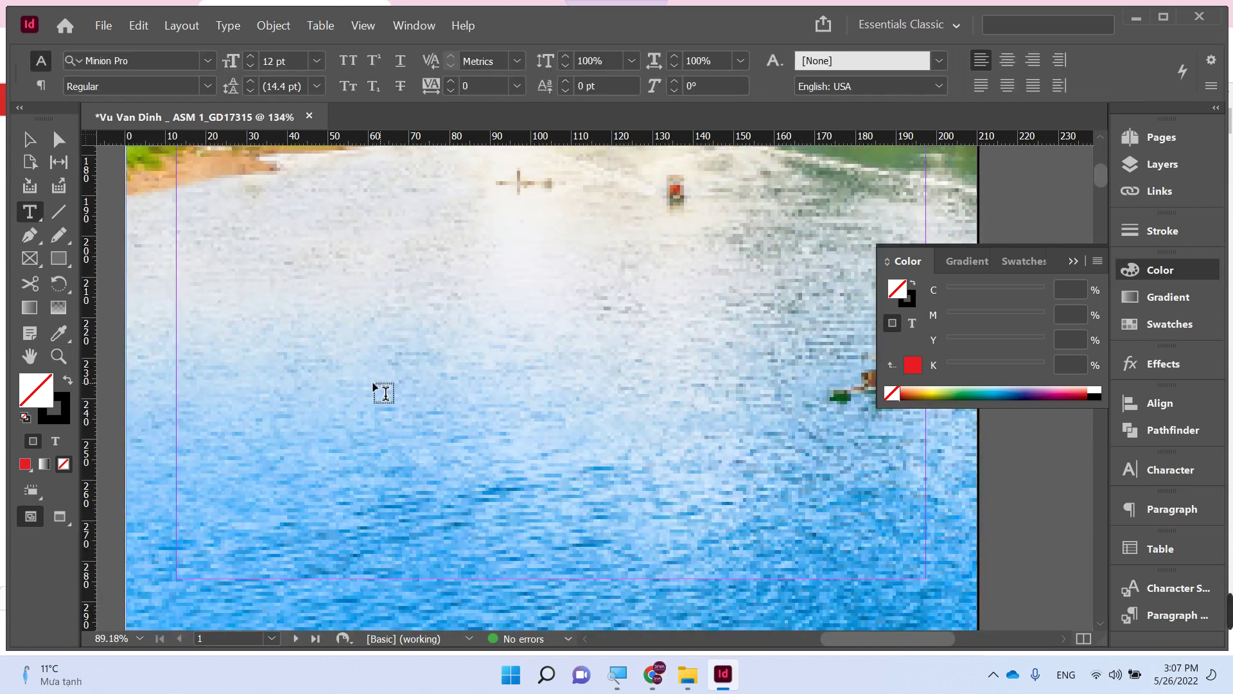
pyautogui.moveTo(364, 380); pyautogui.dragTo(831, 529)
pyautogui.hotkey('ctrl', 'v')
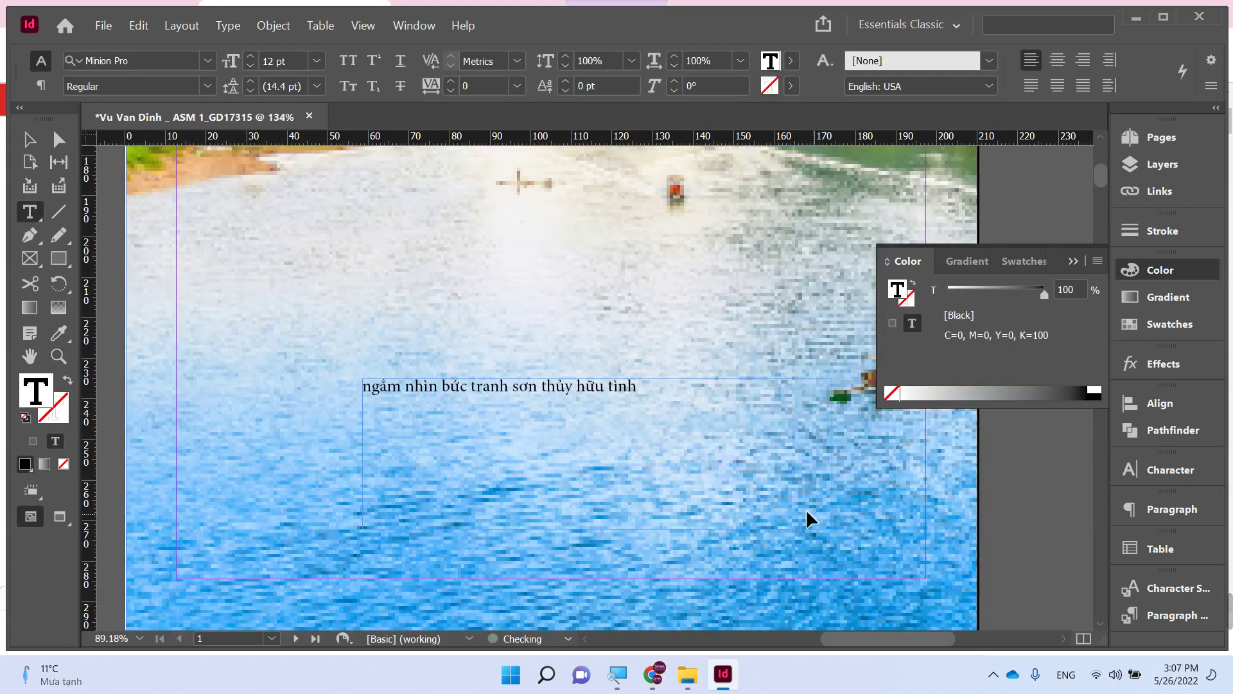
pyautogui.click(472, 384)
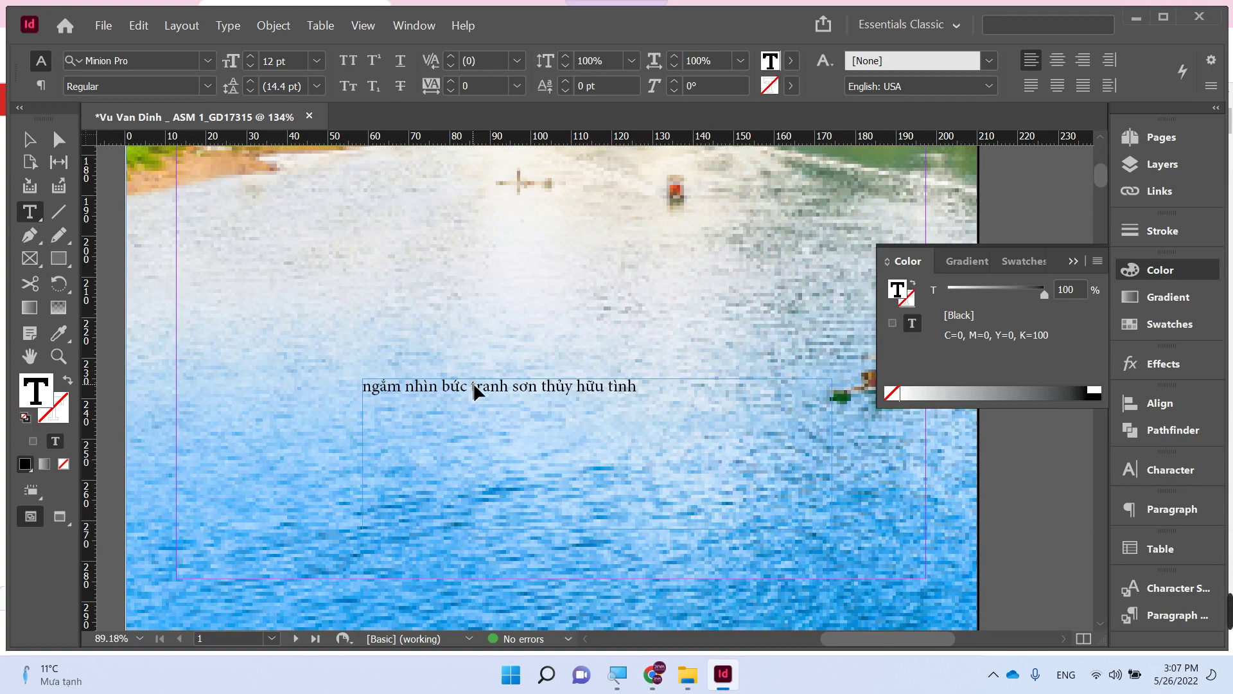
pyautogui.hotkey('ctrl', 'a')
# - Paste 'Vãn cảnh núi Non Nước Ninh Bình' from the article into a new frame, then delete 'Non Nước Ninh Bình'
pyautogui.click(652, 673)
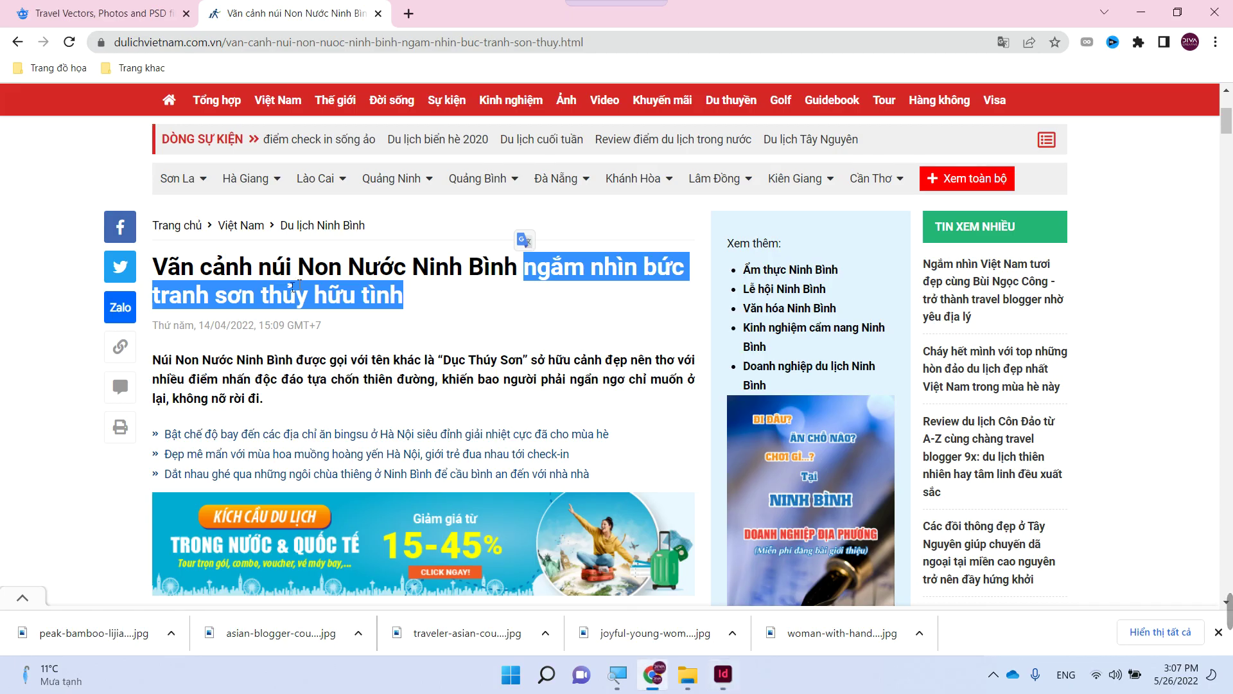
pyautogui.moveTo(163, 268); pyautogui.dragTo(520, 271)
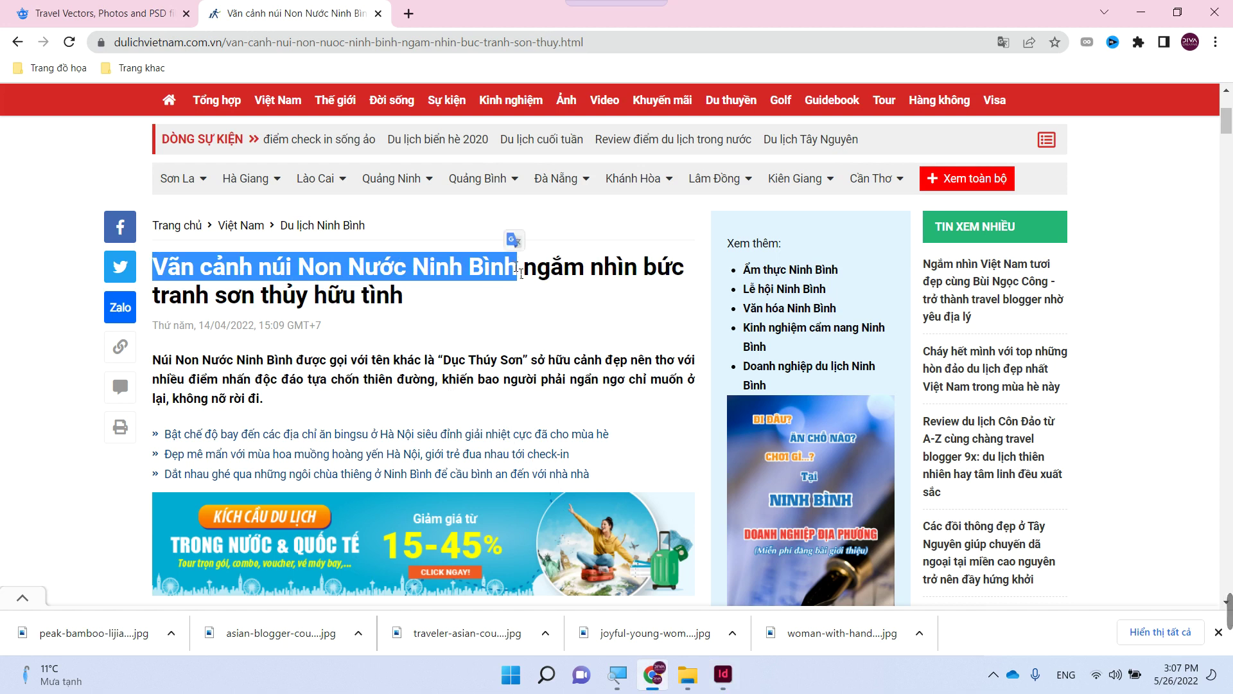
pyautogui.click(723, 674)
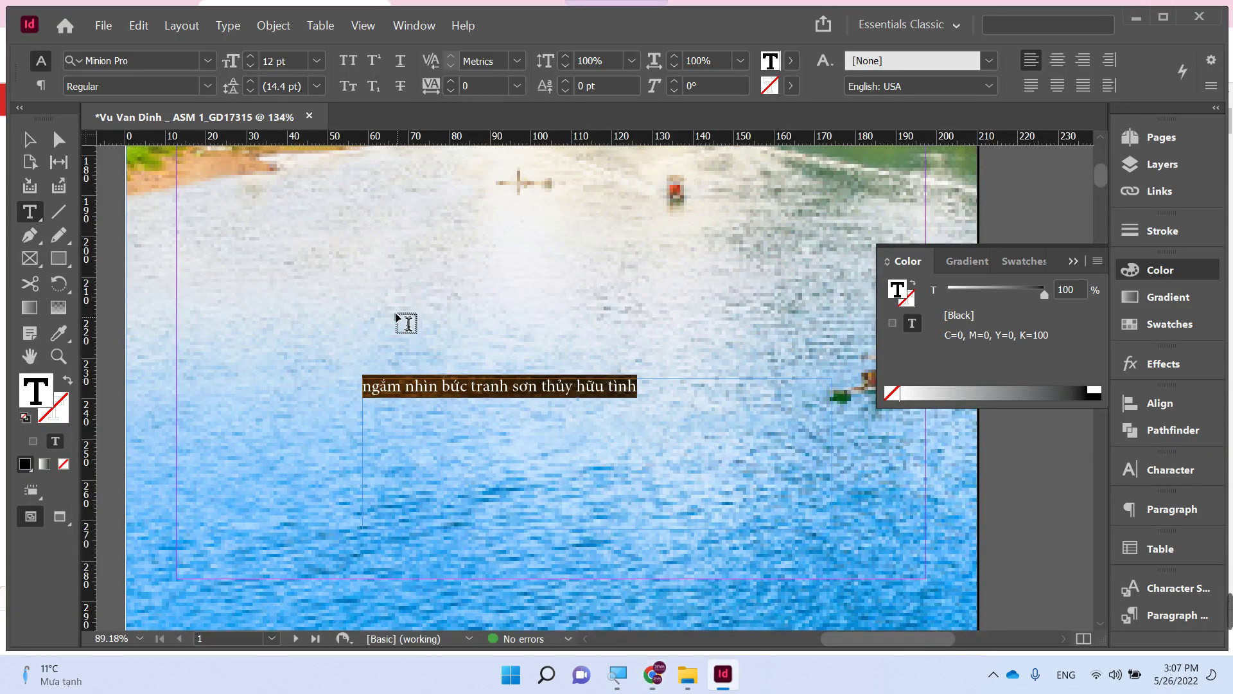
pyautogui.moveTo(339, 268); pyautogui.dragTo(668, 321)
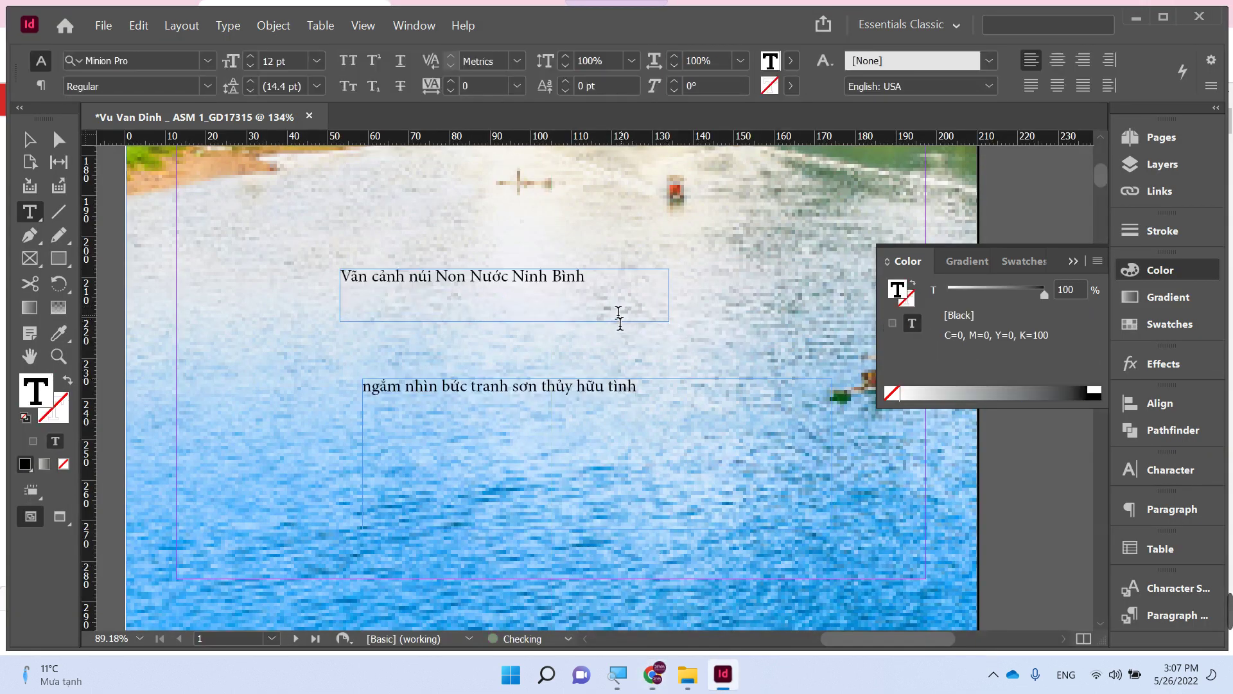
pyautogui.moveTo(442, 281); pyautogui.dragTo(602, 277)
pyautogui.hotkey('ctrl', 'c')
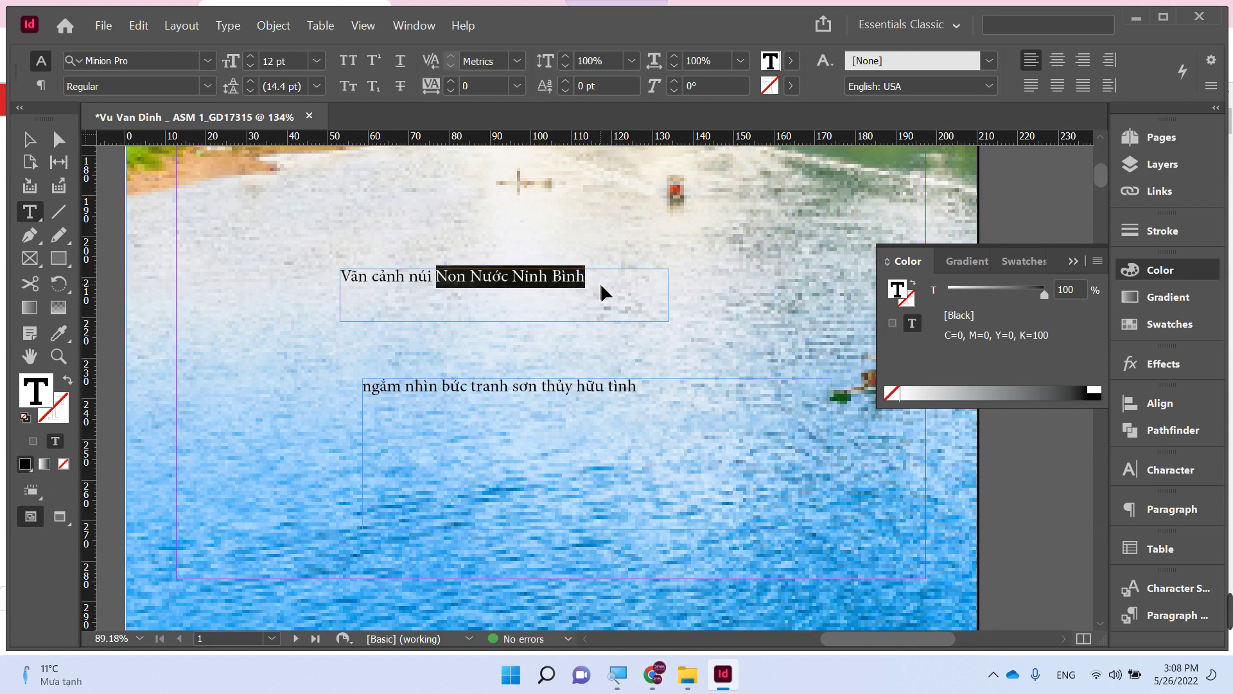
pyautogui.press('BackSpace')
# - Paste 'Non Nước Ninh Bình' into its own new text frame and select the line
pyautogui.press('Escape')
pyautogui.click(264, 300)
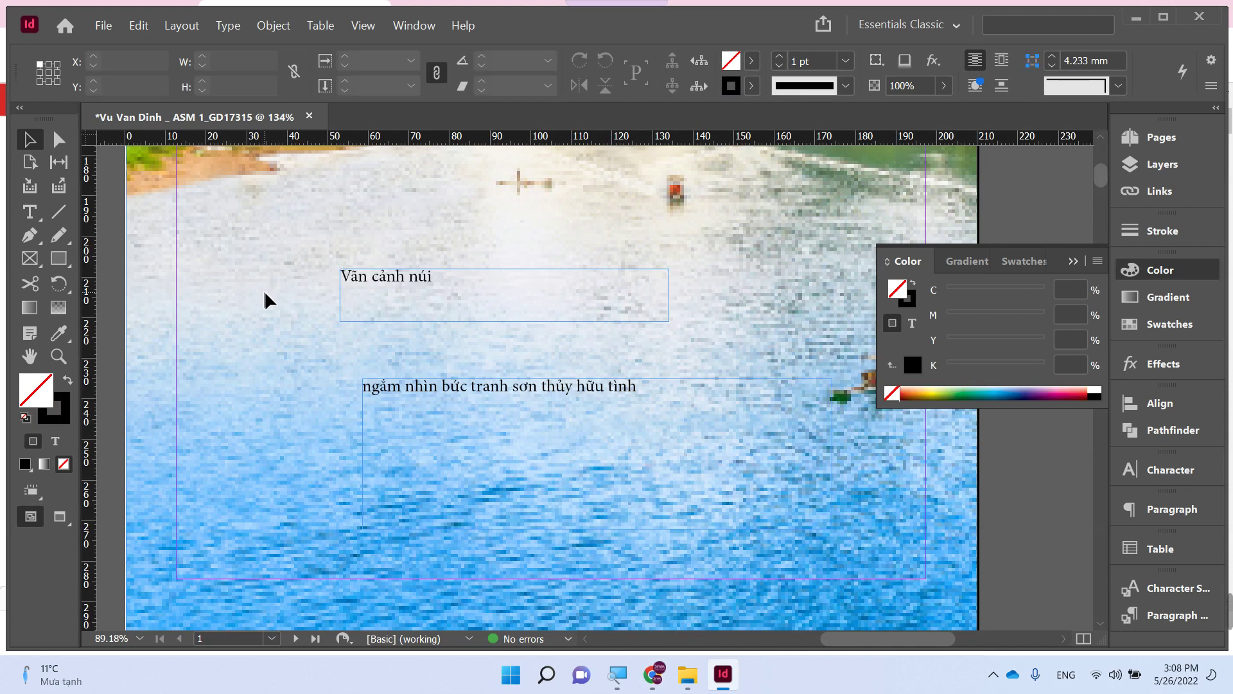
pyautogui.press('t')
pyautogui.hotkey('ctrl', 'v')
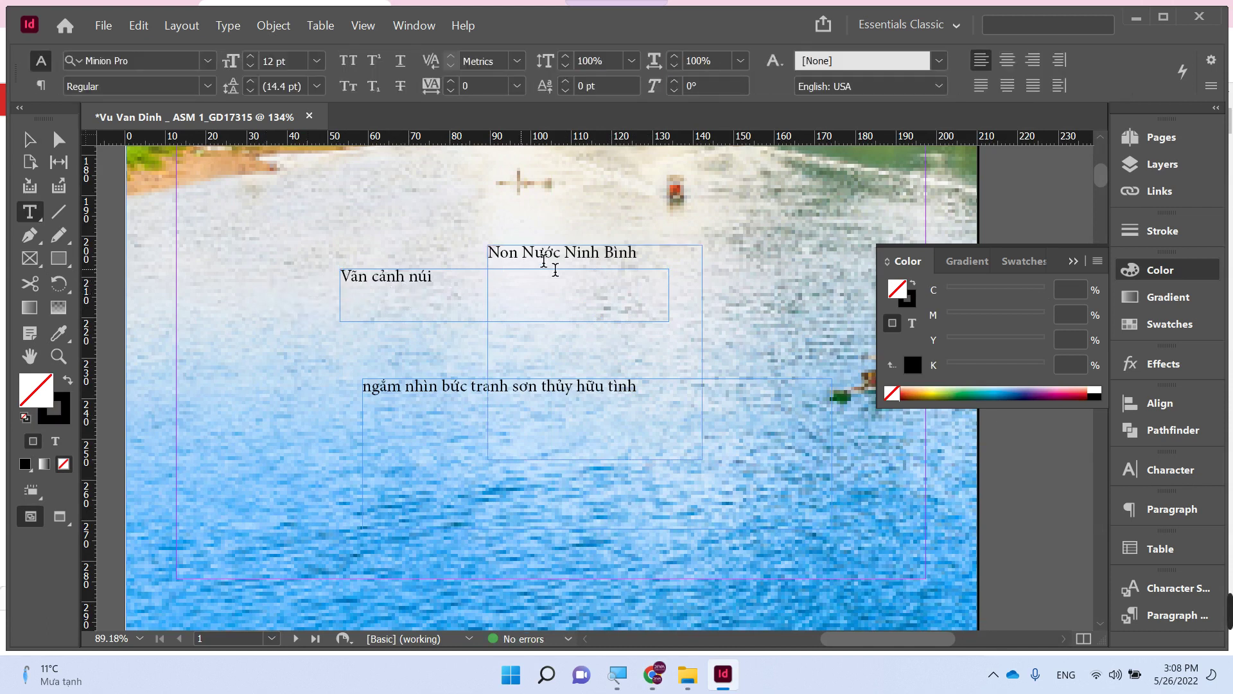
pyautogui.tripleClick(567, 260)
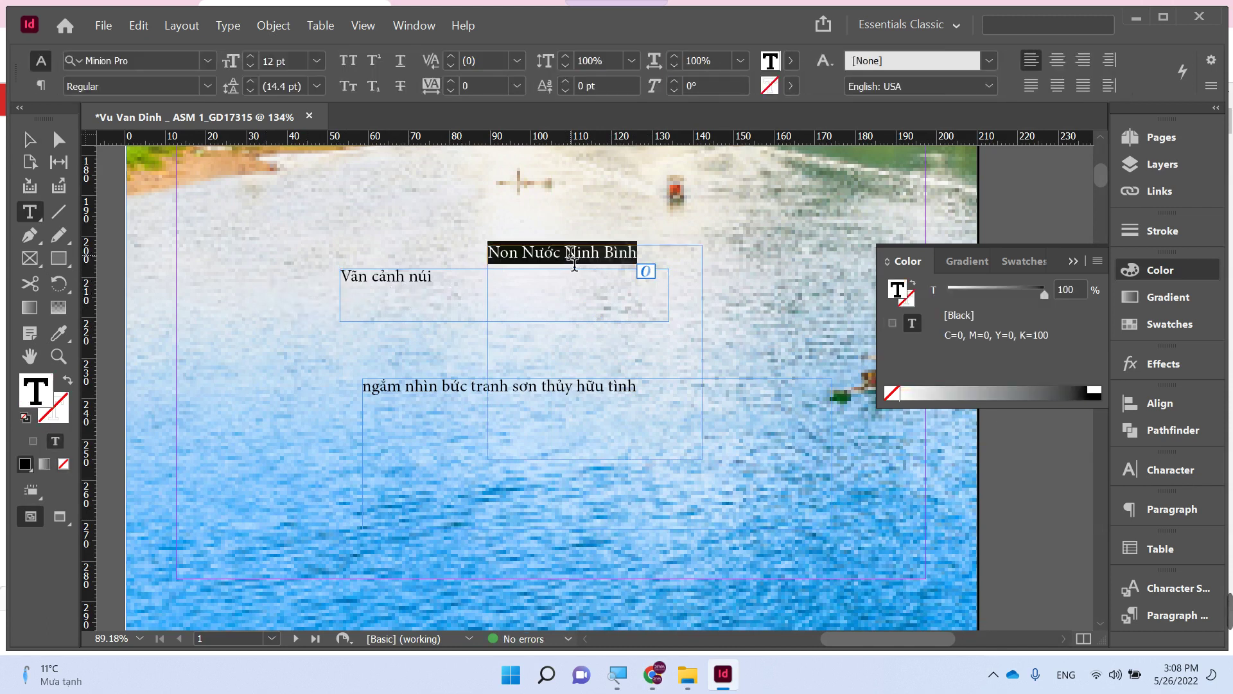
# - Set the line in MTD The Hotelio, after first trying MTD Hard Stones Pro Rough
pyautogui.click(157, 61)
pyautogui.write('UTM')
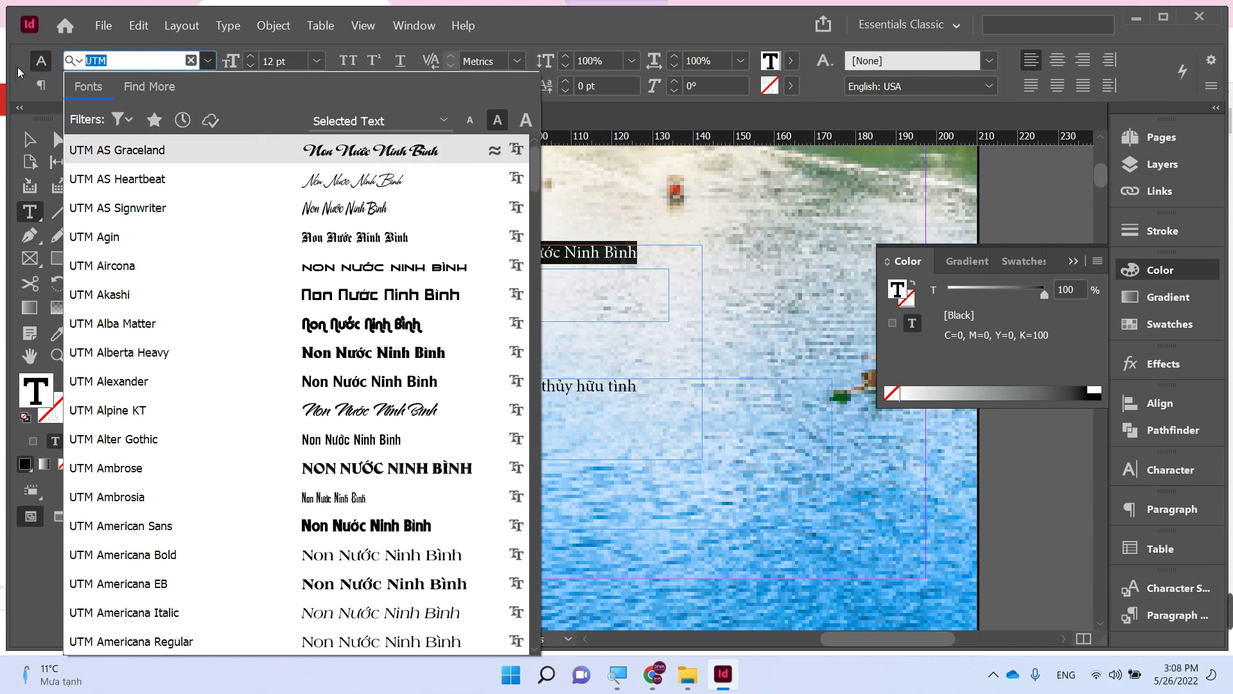
pyautogui.write('MTD')
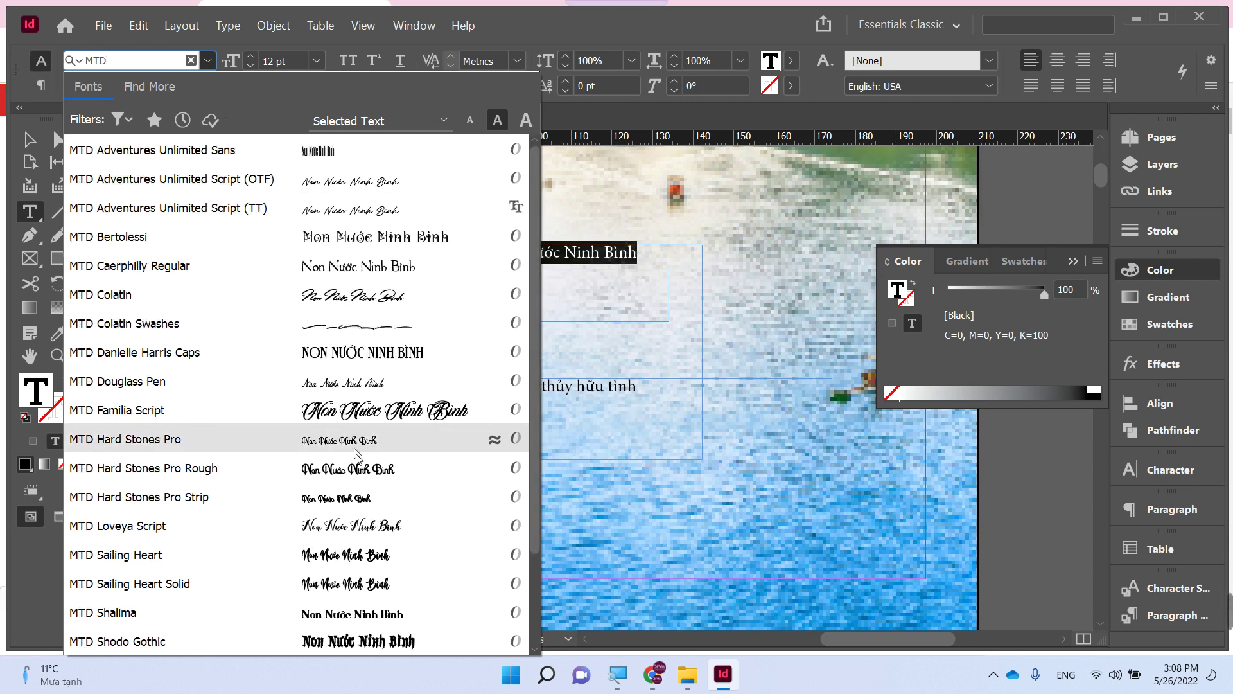
pyautogui.click(321, 468)
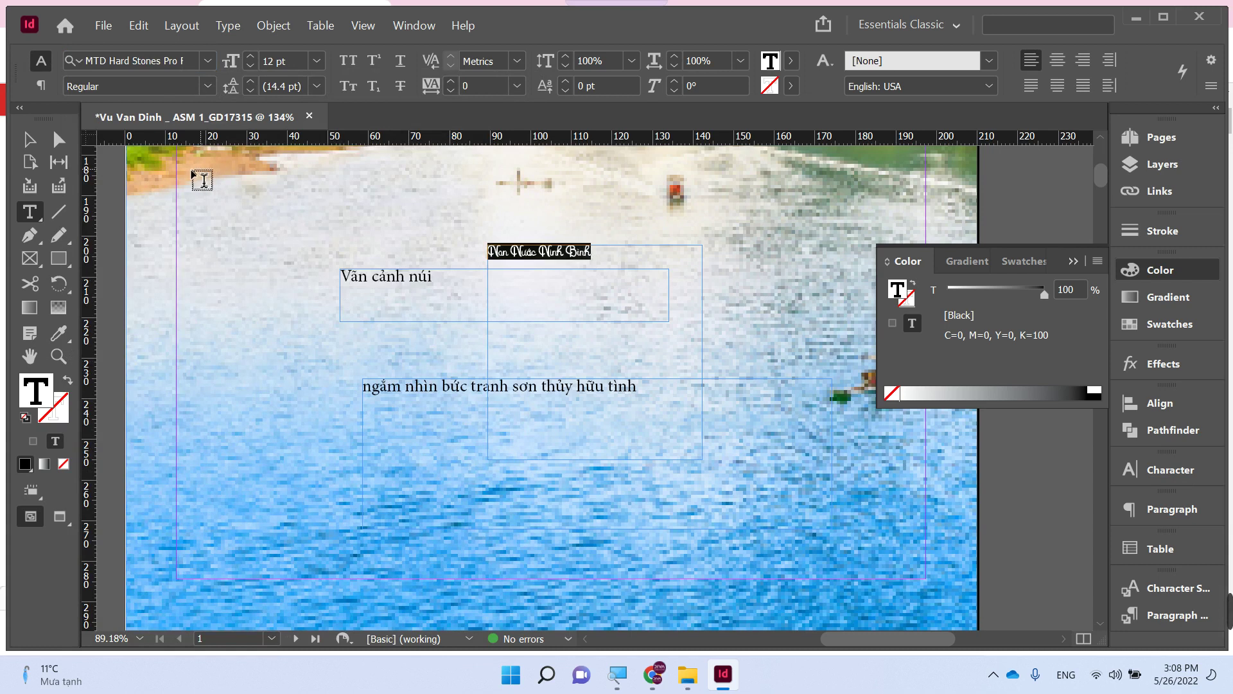
pyautogui.click(187, 60)
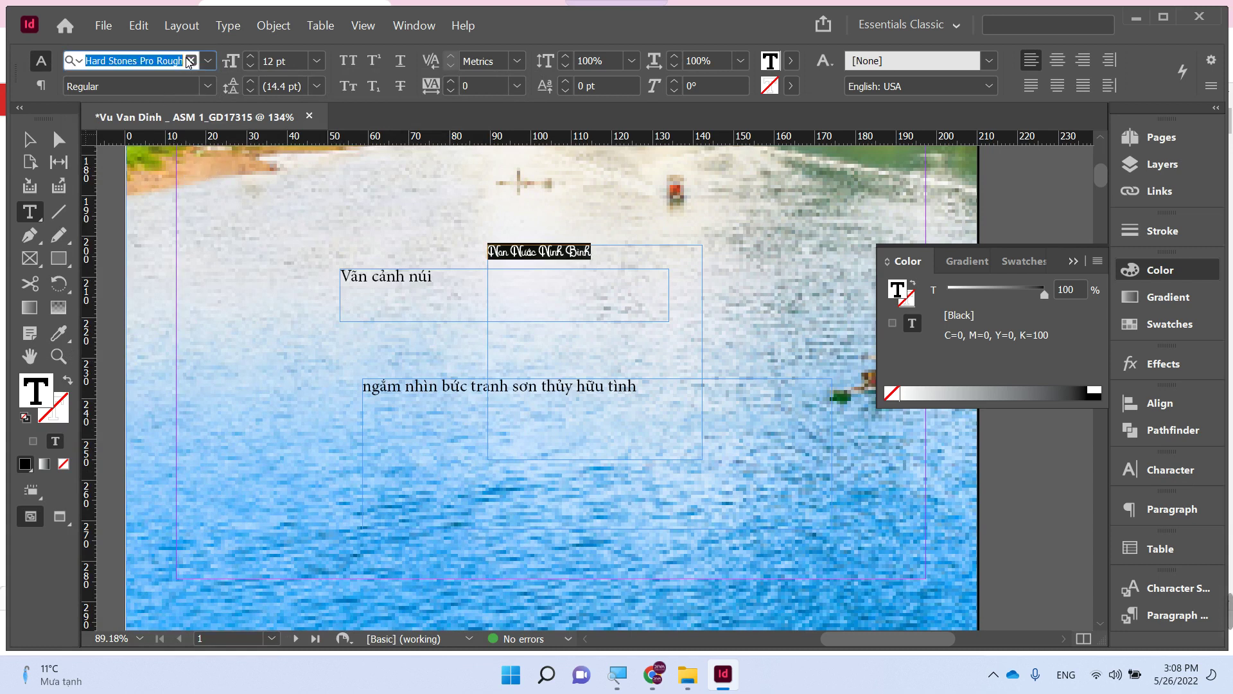
pyautogui.write('MTD')
pyautogui.scroll(-1, 385, 385)
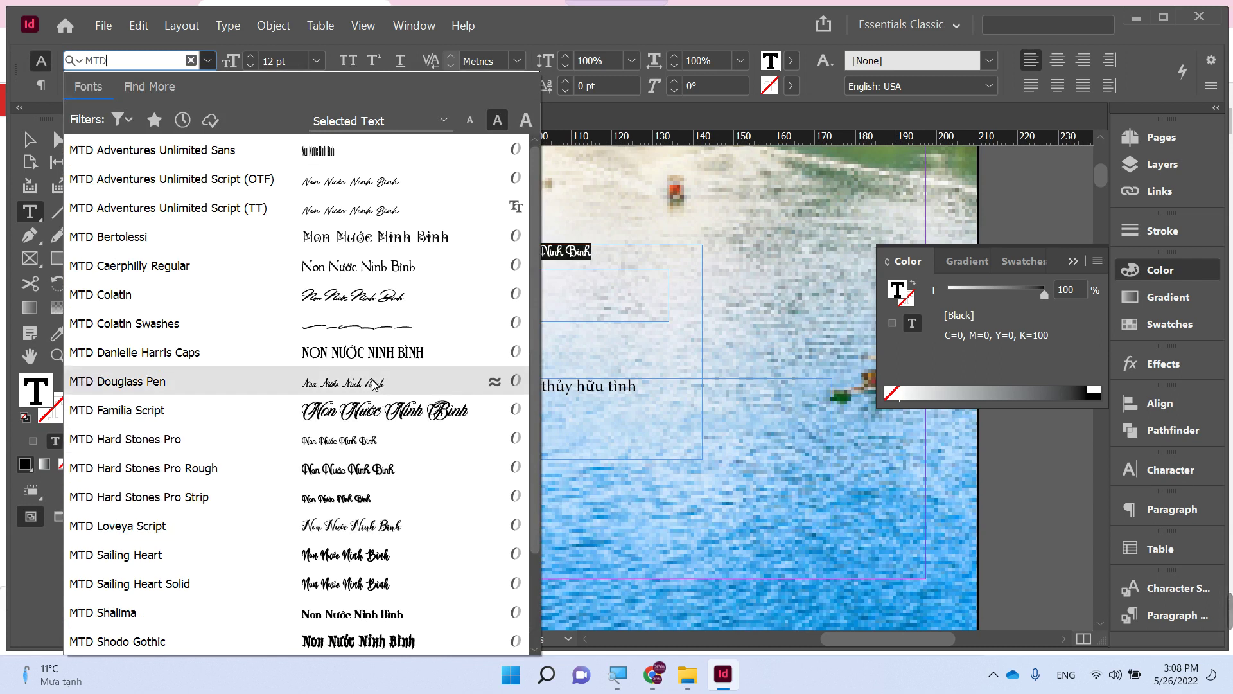
pyautogui.scroll(-4, 376, 398)
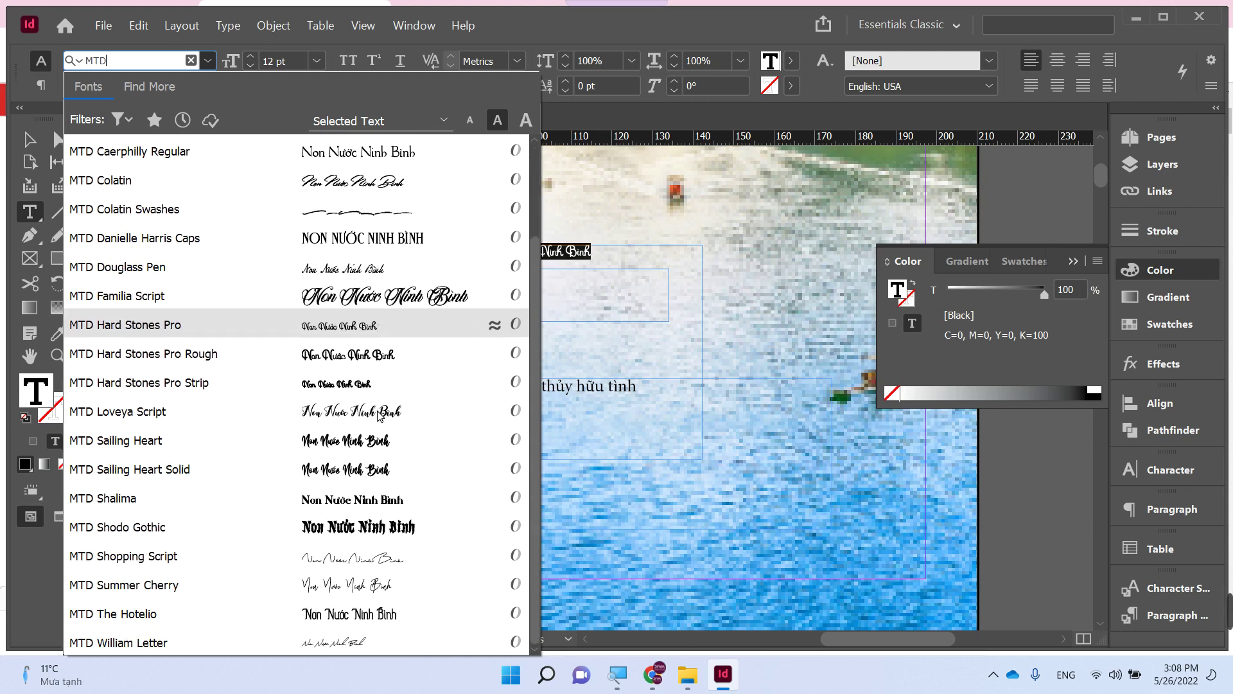
pyautogui.click(366, 623)
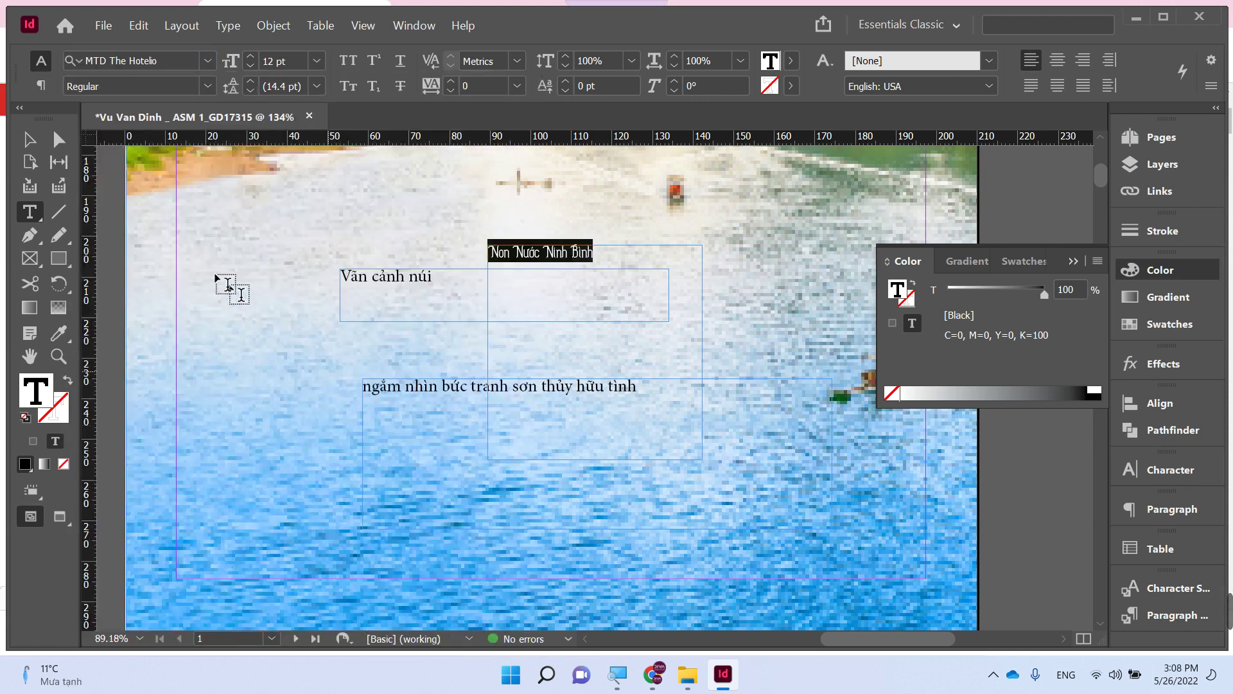
pyautogui.click(24, 145)
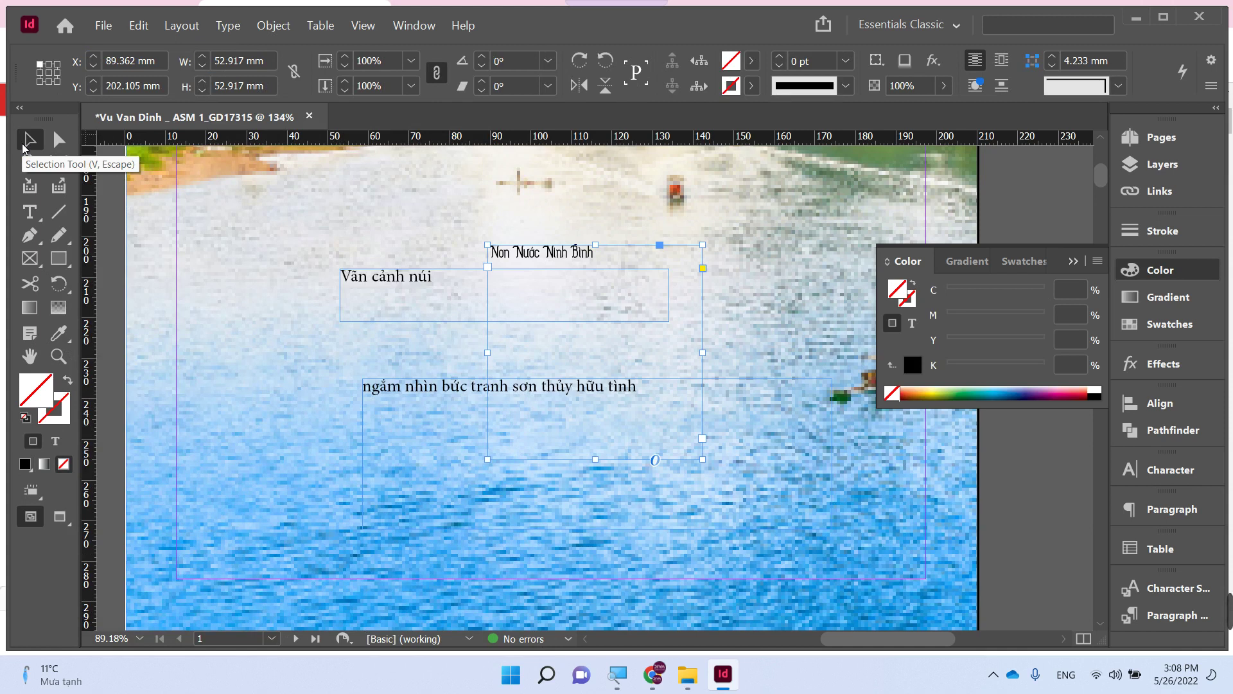
# - Convert the title to outlines, enlarge it, and move the Vãn cảnh núi frame aside
pyautogui.hotkey('ctrl', 'shift', 'o')
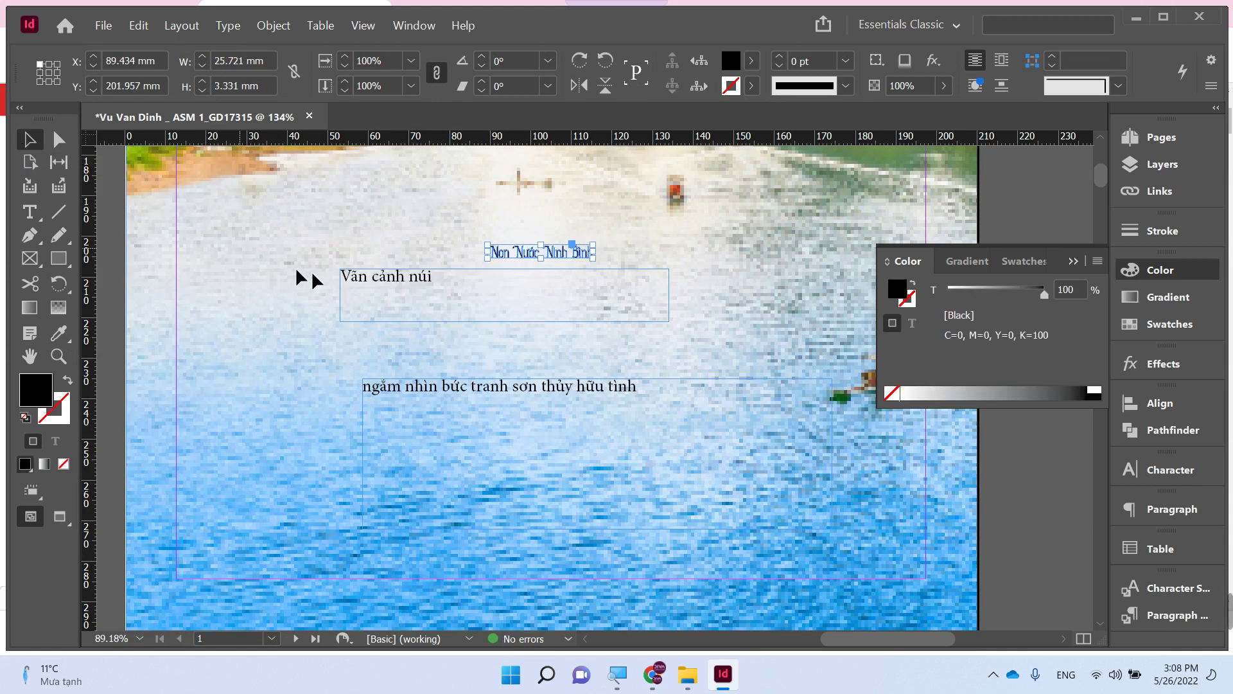
pyautogui.moveTo(341, 276); pyautogui.dragTo(318, 493)
pyautogui.moveTo(558, 259); pyautogui.dragTo(618, 338)
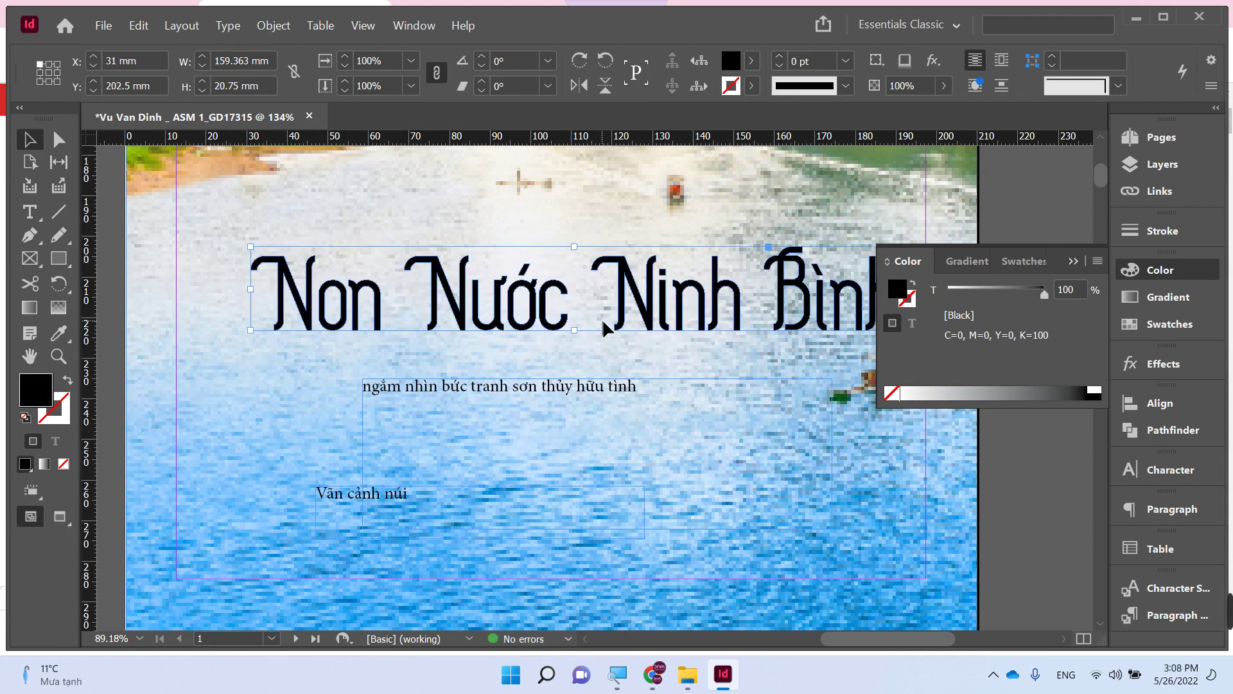
pyautogui.hotkey('ctrl', '-')
pyautogui.moveTo(388, 576); pyautogui.dragTo(400, 248)
pyautogui.scroll(-3, 537, 377)
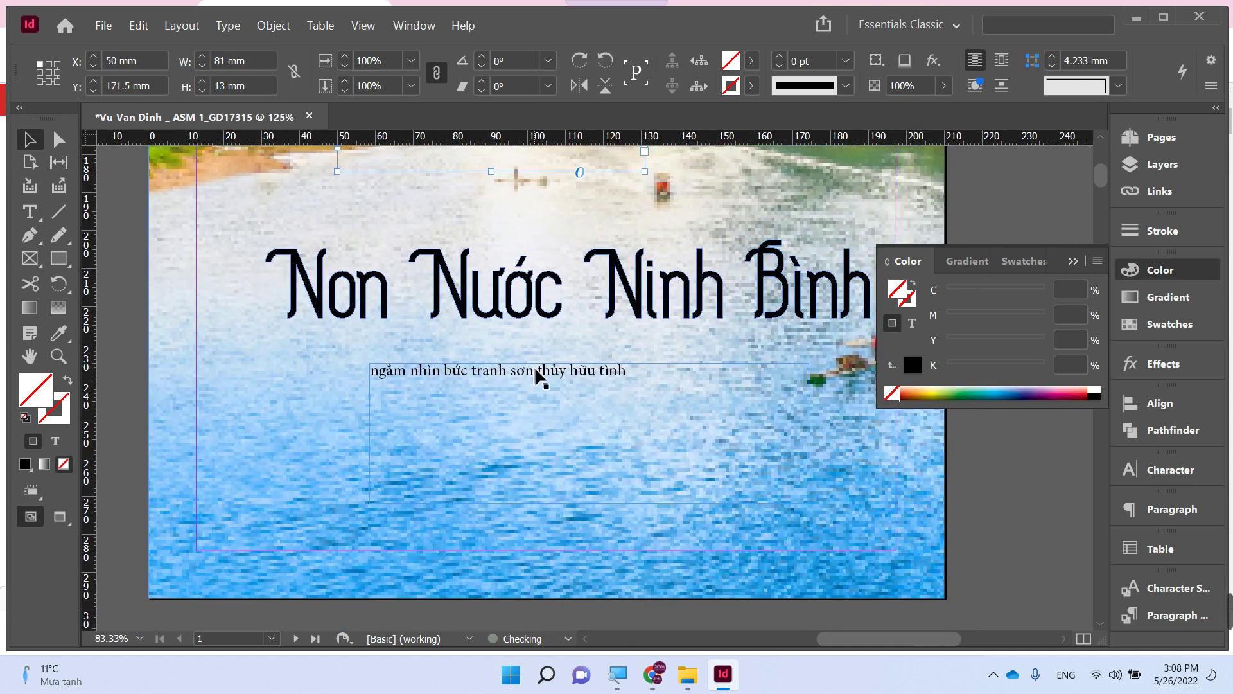
pyautogui.click(674, 491)
pyautogui.moveTo(546, 302); pyautogui.dragTo(482, 329)
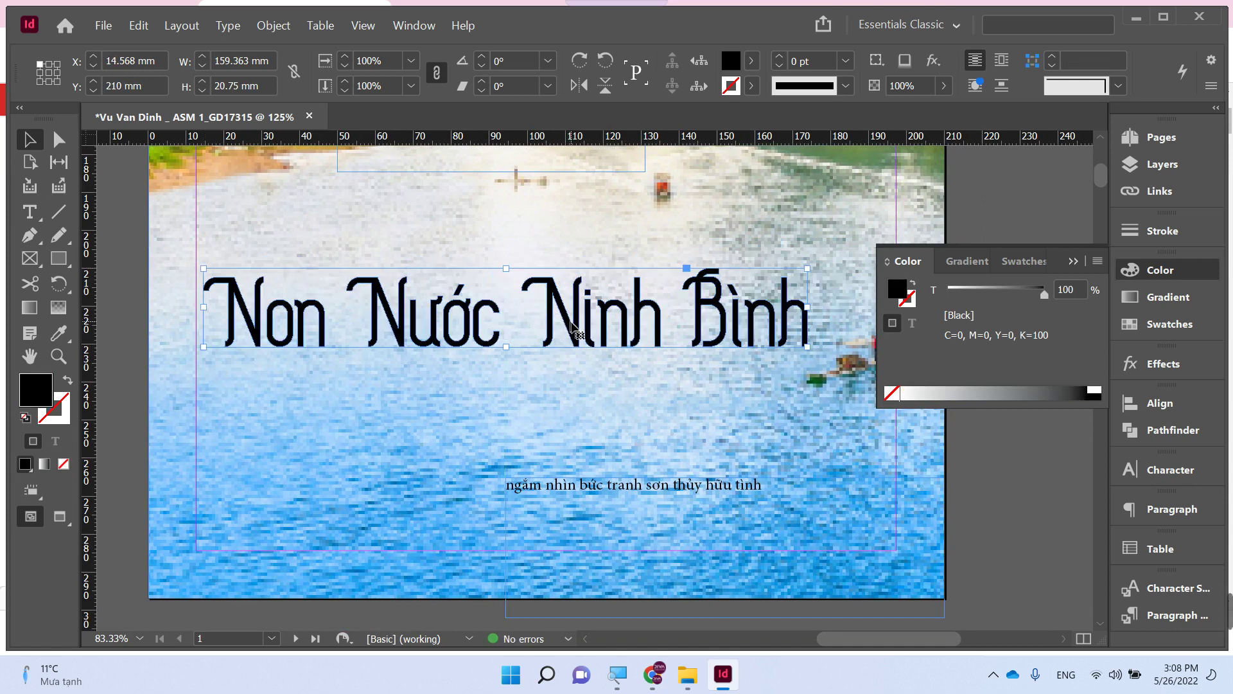
# - Drag 'Ninh Bình' below 'Non Nước' and shift the whole title right
pyautogui.press('a')
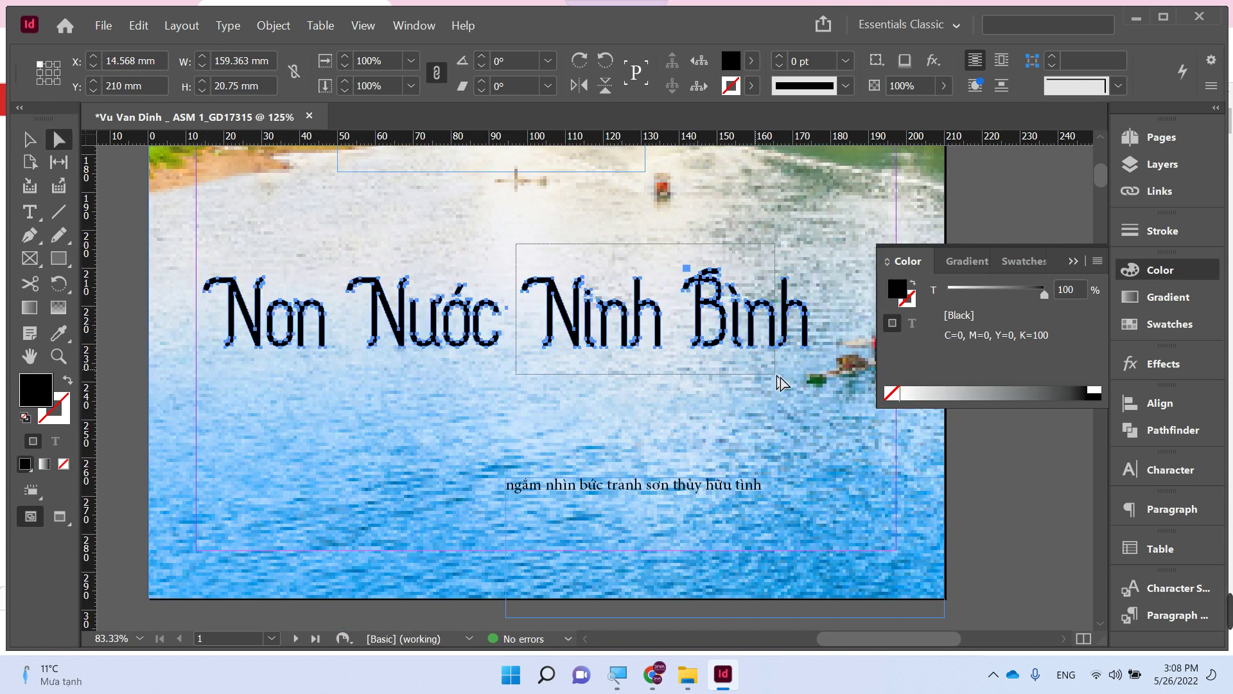
pyautogui.moveTo(726, 336); pyautogui.dragTo(523, 387)
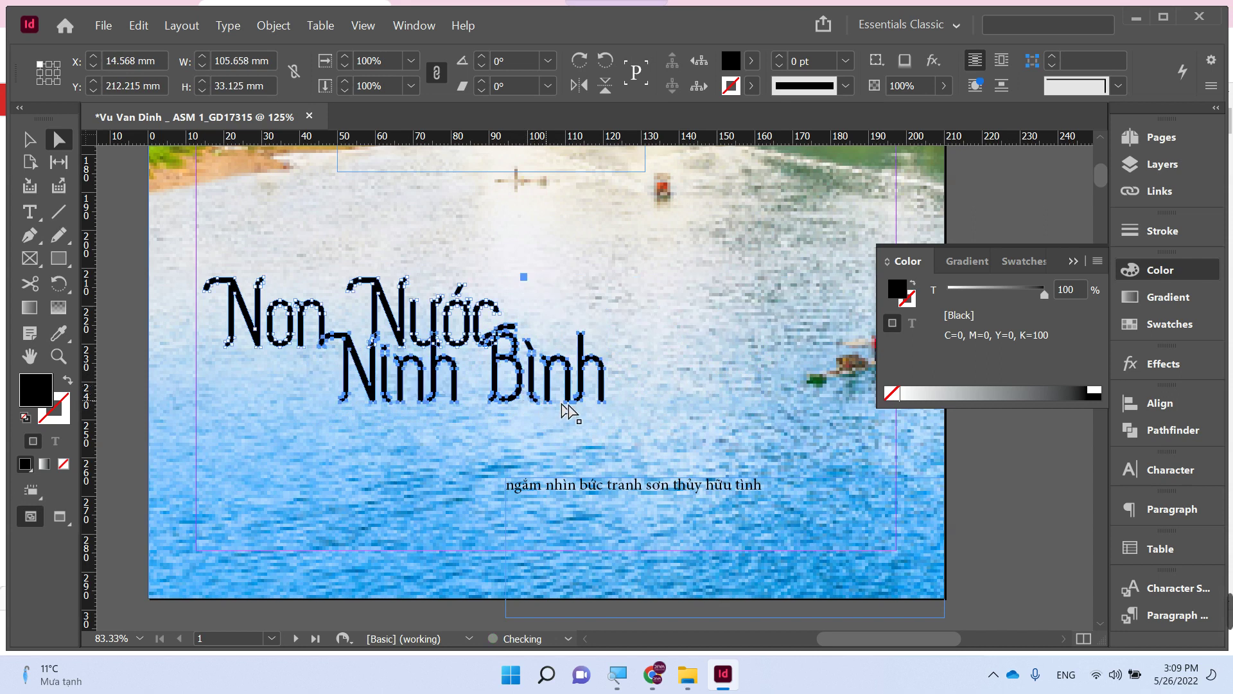
pyautogui.hotkey('ctrl', 'shift', 'a')
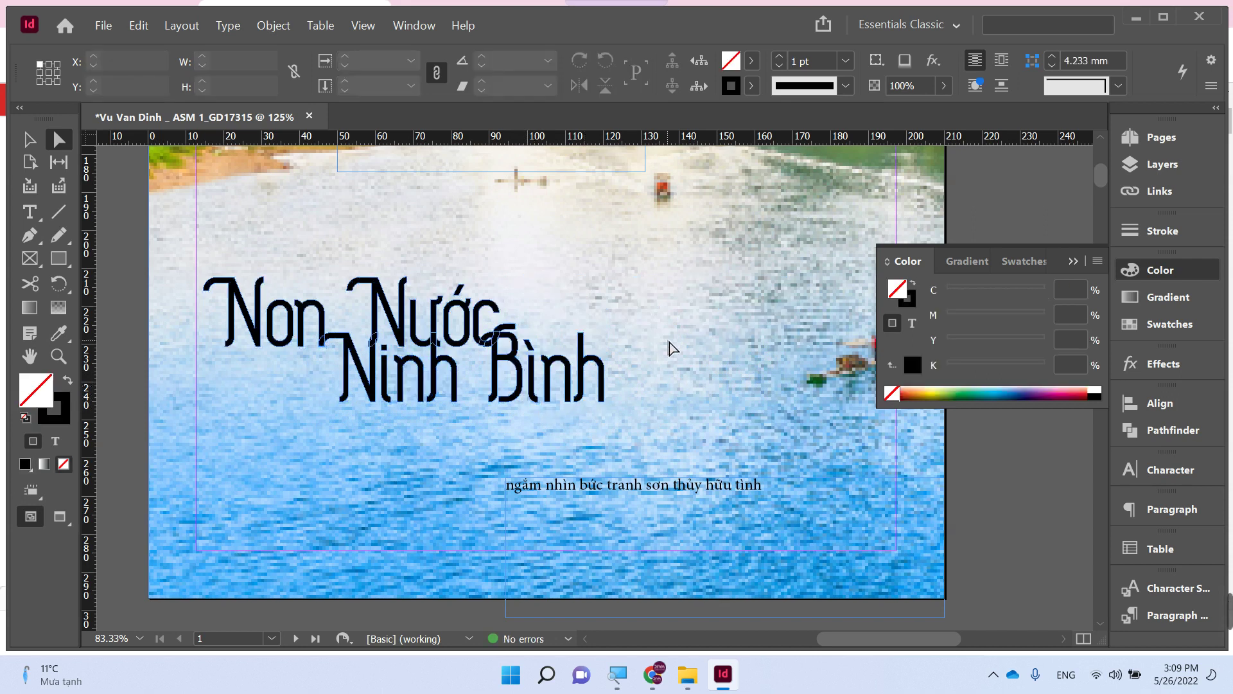
pyautogui.press('v')
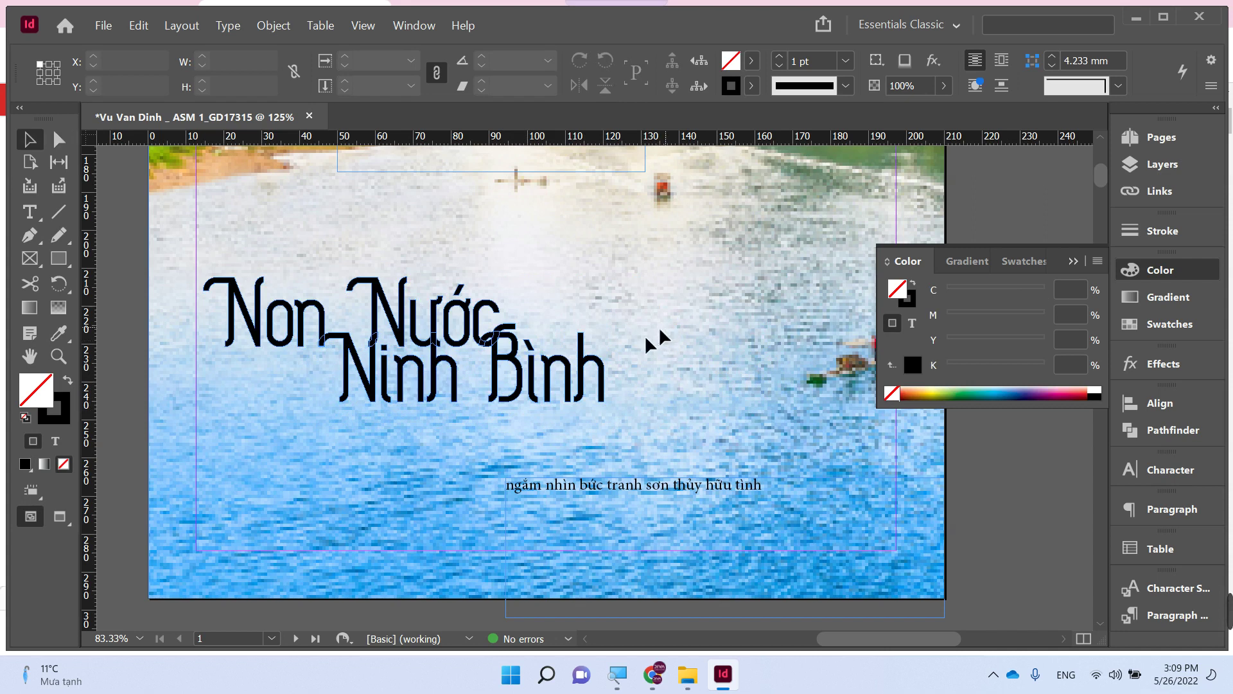
pyautogui.click(238, 321)
pyautogui.moveTo(239, 323); pyautogui.dragTo(331, 325)
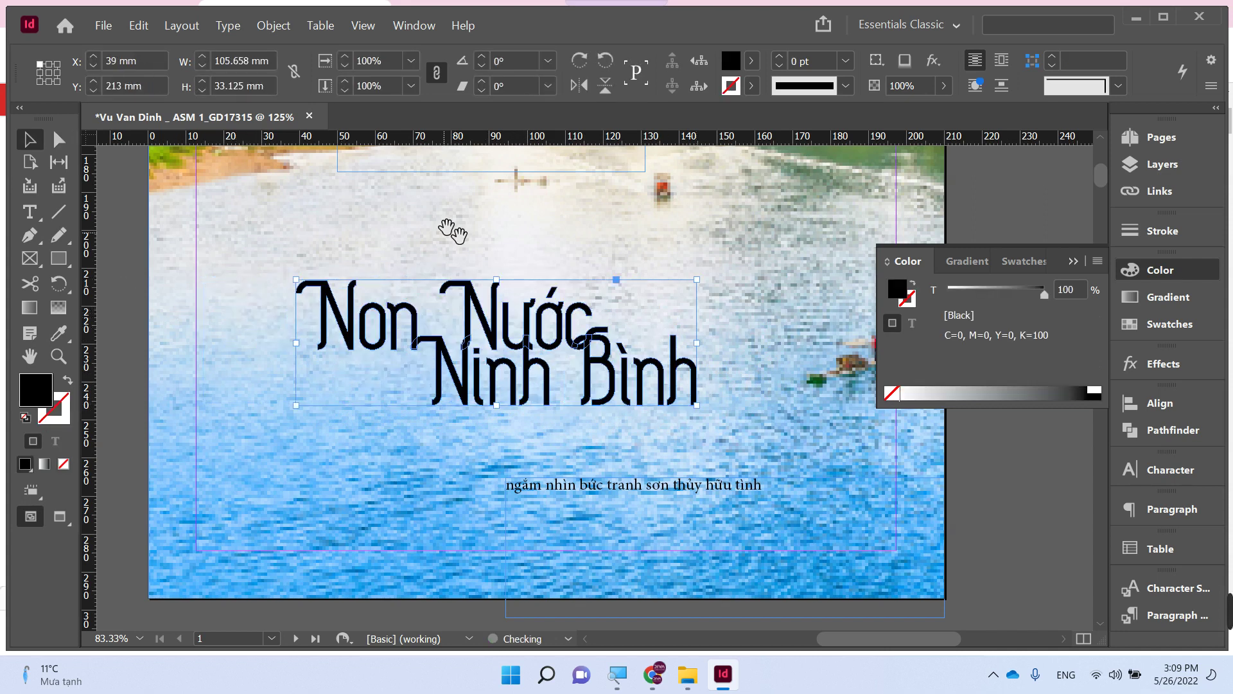
# - Delete 'núi', cut 'Vãn cảnh' out, and remove its old frame
pyautogui.moveTo(453, 225); pyautogui.dragTo(458, 281)
pyautogui.doubleClick(417, 190)
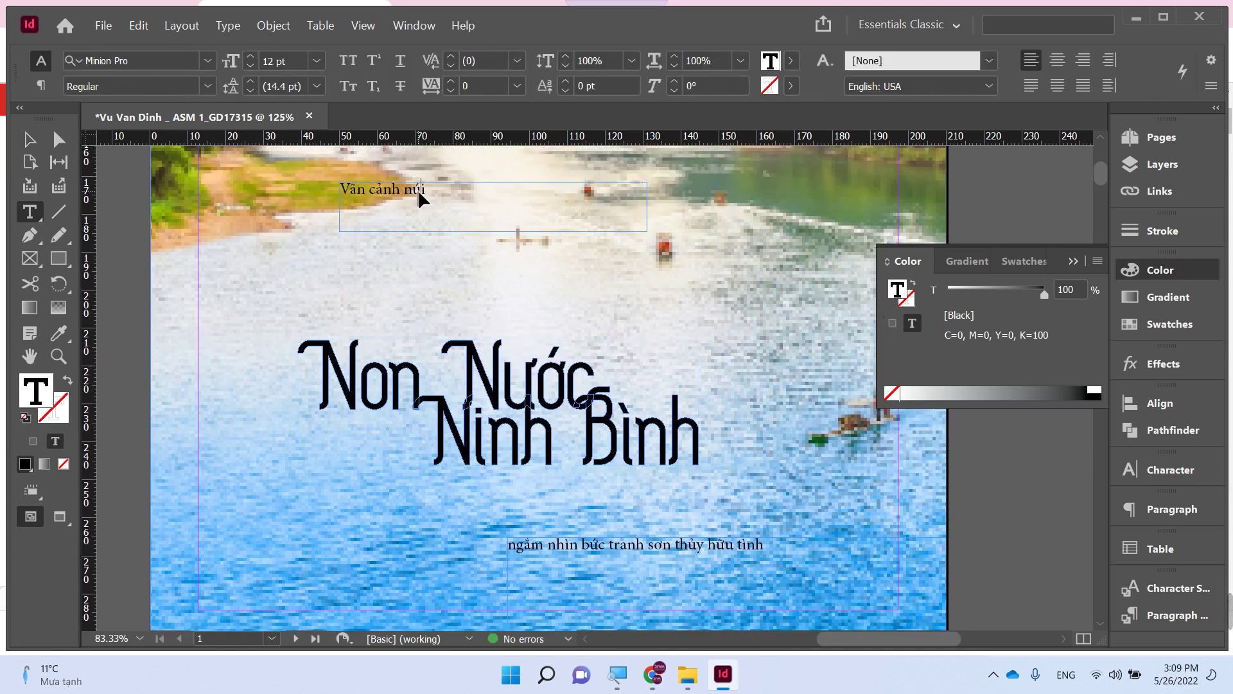
pyautogui.tripleClick(417, 190)
pyautogui.doubleClick(411, 209)
pyautogui.press('BackSpace')
pyautogui.hotkey('ctrl', 'a')
pyautogui.hotkey('ctrl', 'c')
pyautogui.press('BackSpace')
pyautogui.press('Escape')
pyautogui.press('Delete')
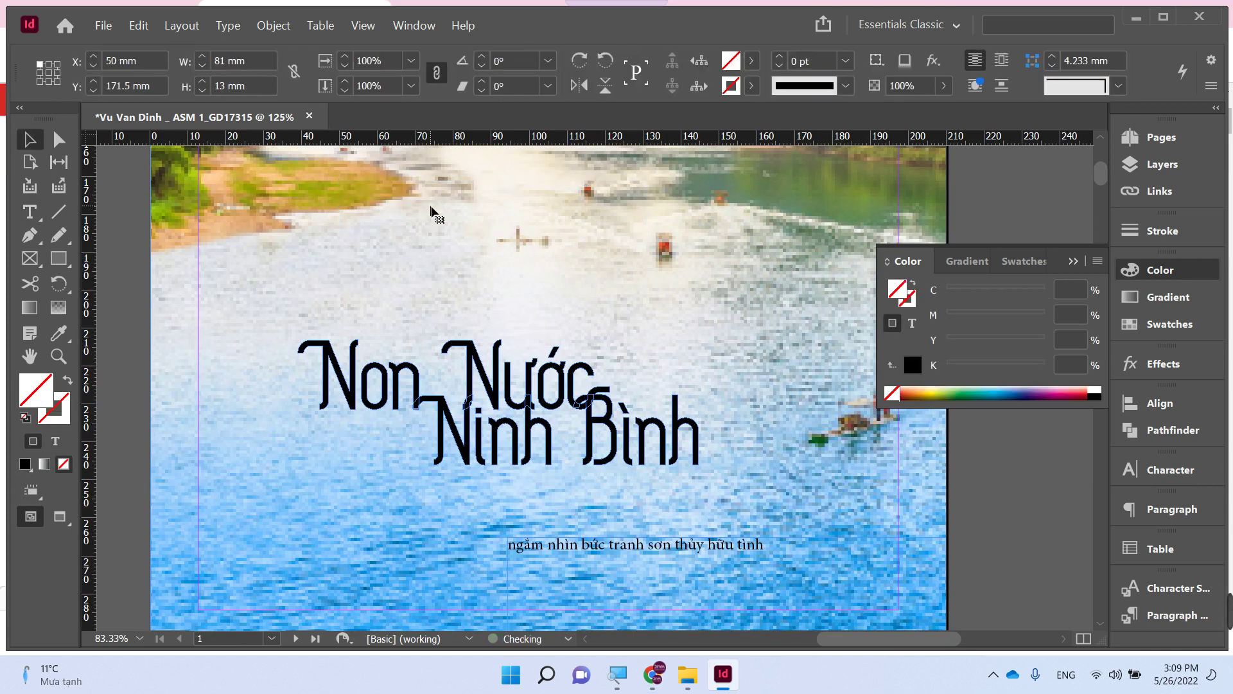
# - Paste 'Vãn cảnh' into a new frame above the title in MTD Adventures Unlimited Script
pyautogui.press('t')
pyautogui.moveTo(317, 262); pyautogui.dragTo(531, 306)
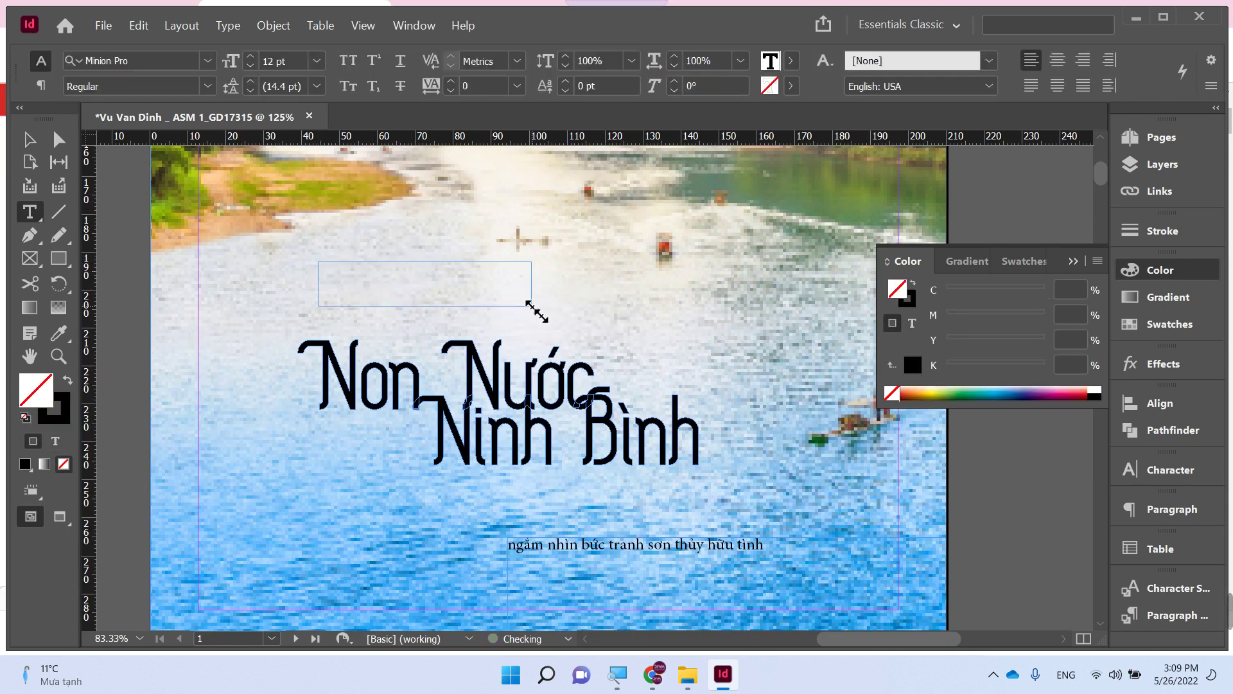
pyautogui.hotkey('ctrl', 'v')
pyautogui.hotkey('ctrl', 'a')
pyautogui.click(156, 60)
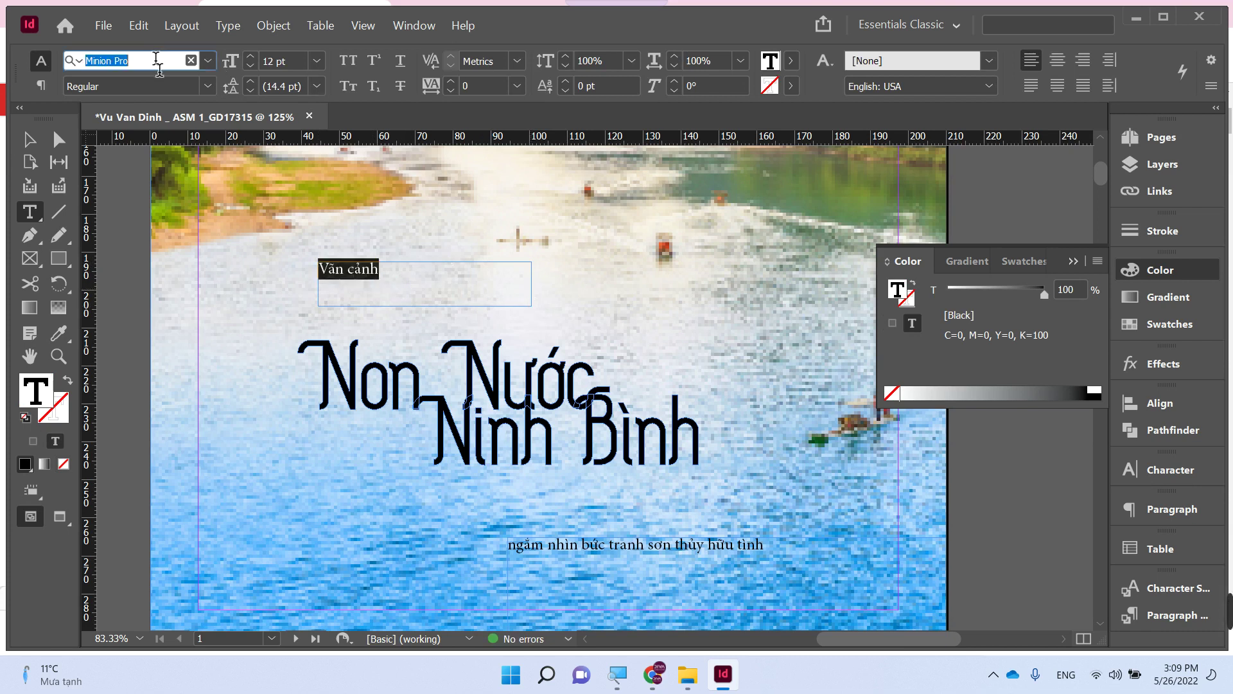
pyautogui.write('MTD')
pyautogui.press('Down')
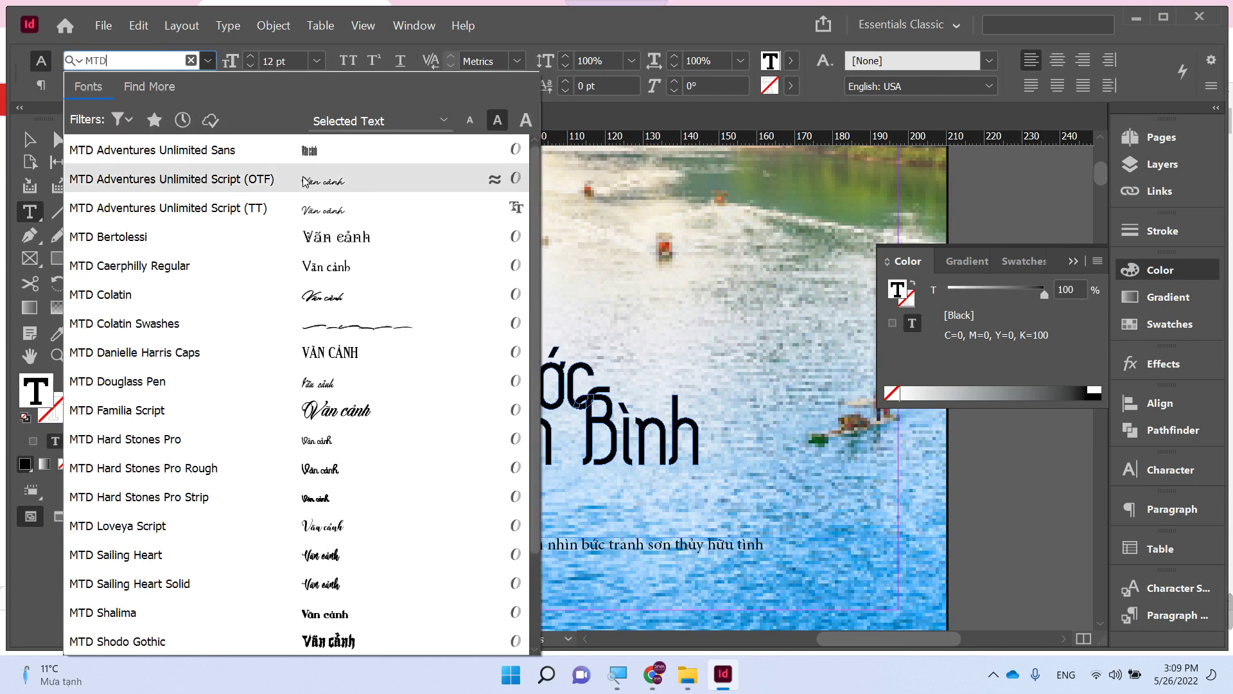
pyautogui.press('Return')
# - Fit the Vãn cảnh frame to its text, enlarge it, and place it just above the title
pyautogui.click(26, 137)
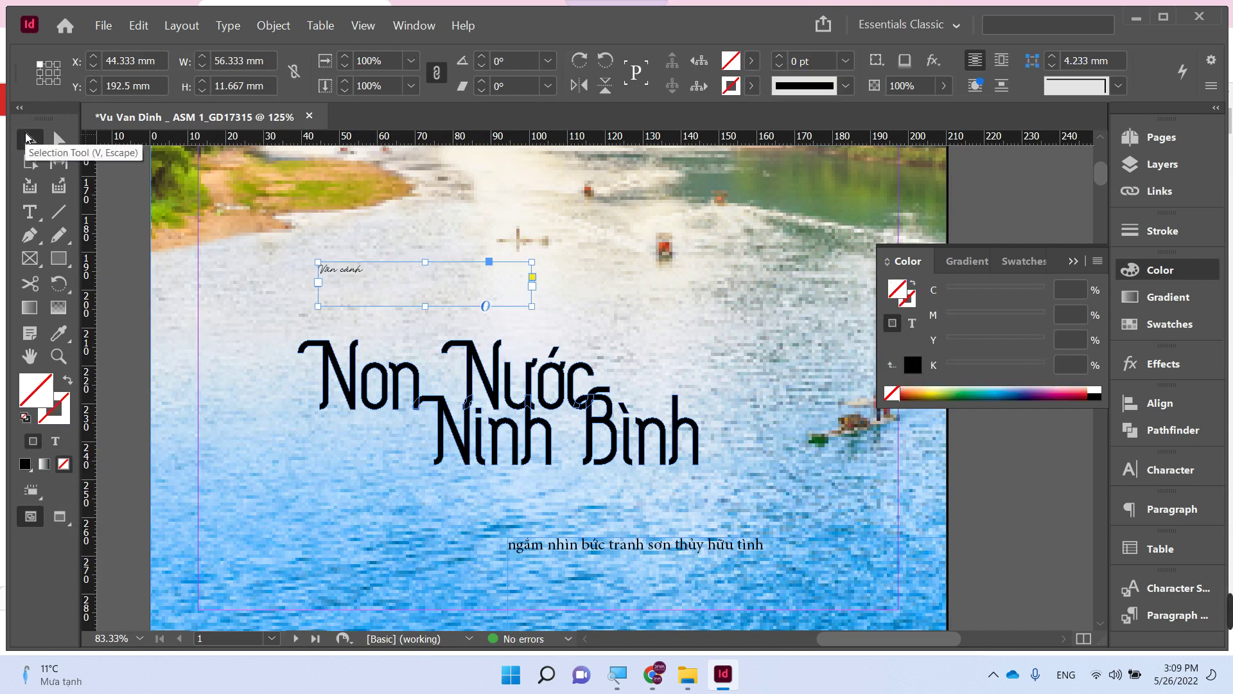
pyautogui.hotkey('ctrl', 'alt', 'c')
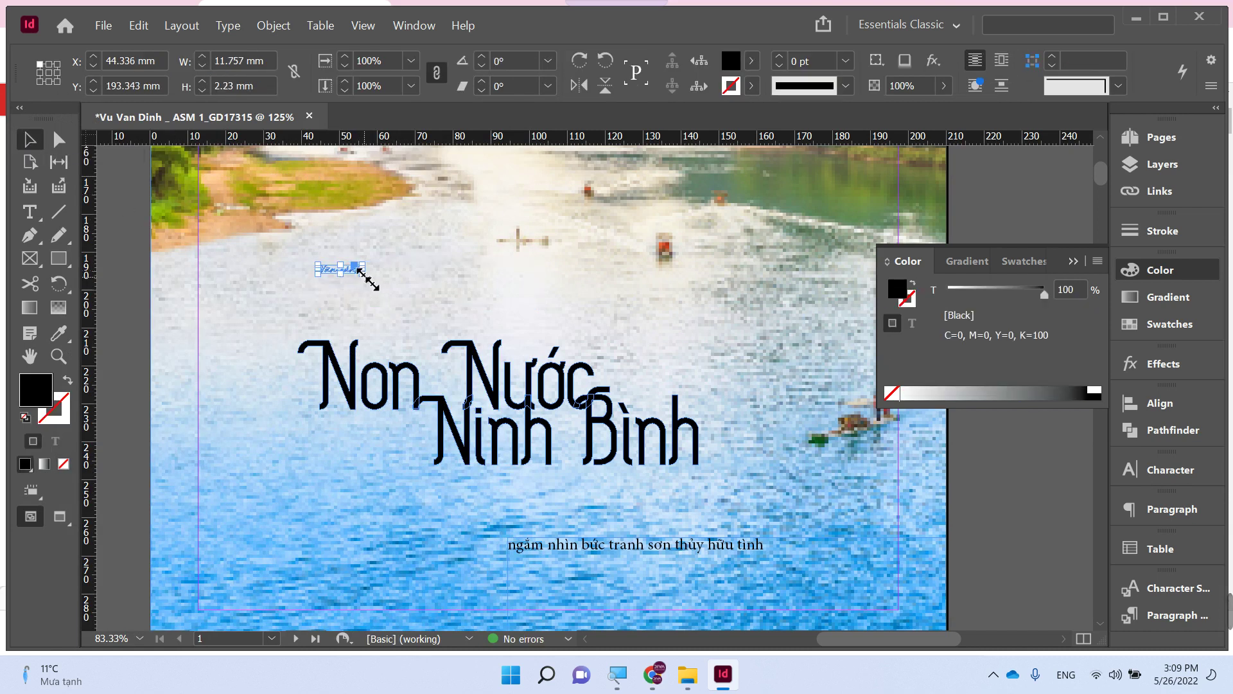
pyautogui.moveTo(359, 270); pyautogui.dragTo(558, 306)
pyautogui.moveTo(465, 301); pyautogui.dragTo(454, 329)
# - Cut all the text out of the old subtitle frame, leaving it empty
pyautogui.doubleClick(613, 547)
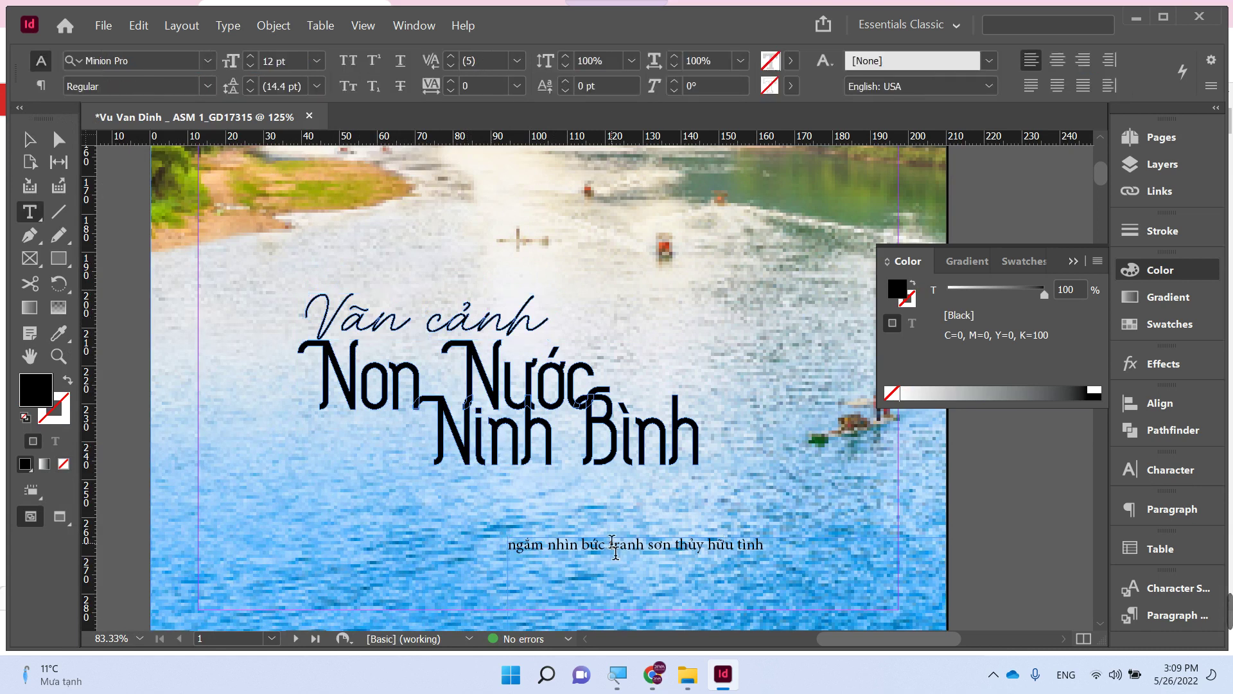
pyautogui.hotkey('ctrl', 'a')
pyautogui.hotkey('ctrl', 'c')
pyautogui.press('BackSpace')
pyautogui.press('Escape')
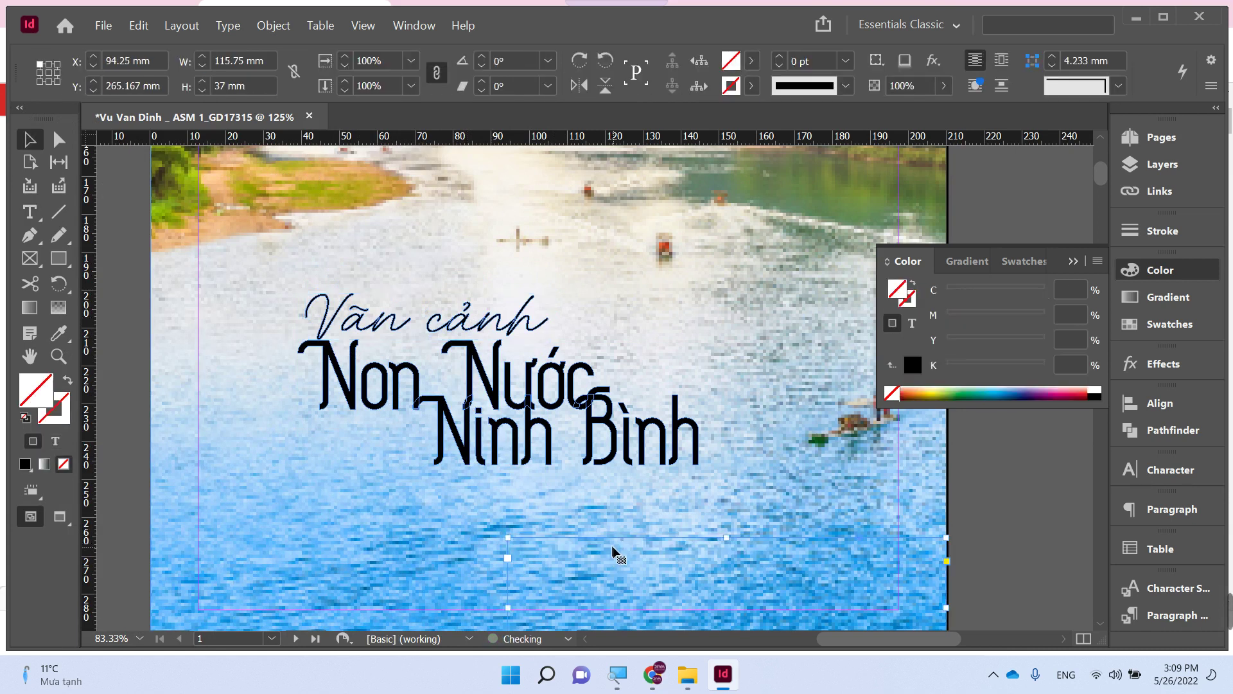
# - Replace the empty frame with a new one below the title holding the subtitle at 30 pt
pyautogui.press('Delete')
pyautogui.press('t')
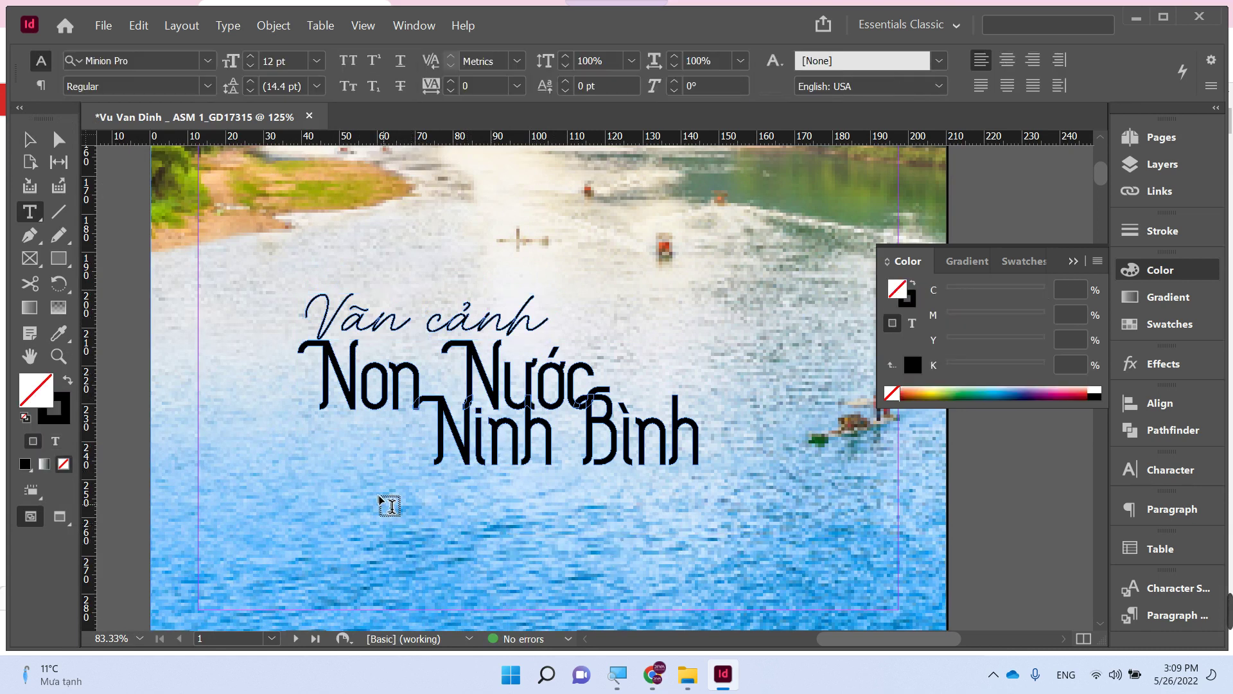
pyautogui.moveTo(380, 496); pyautogui.dragTo(770, 574)
pyautogui.hotkey('ctrl', 'v')
pyautogui.hotkey('ctrl', 'a')
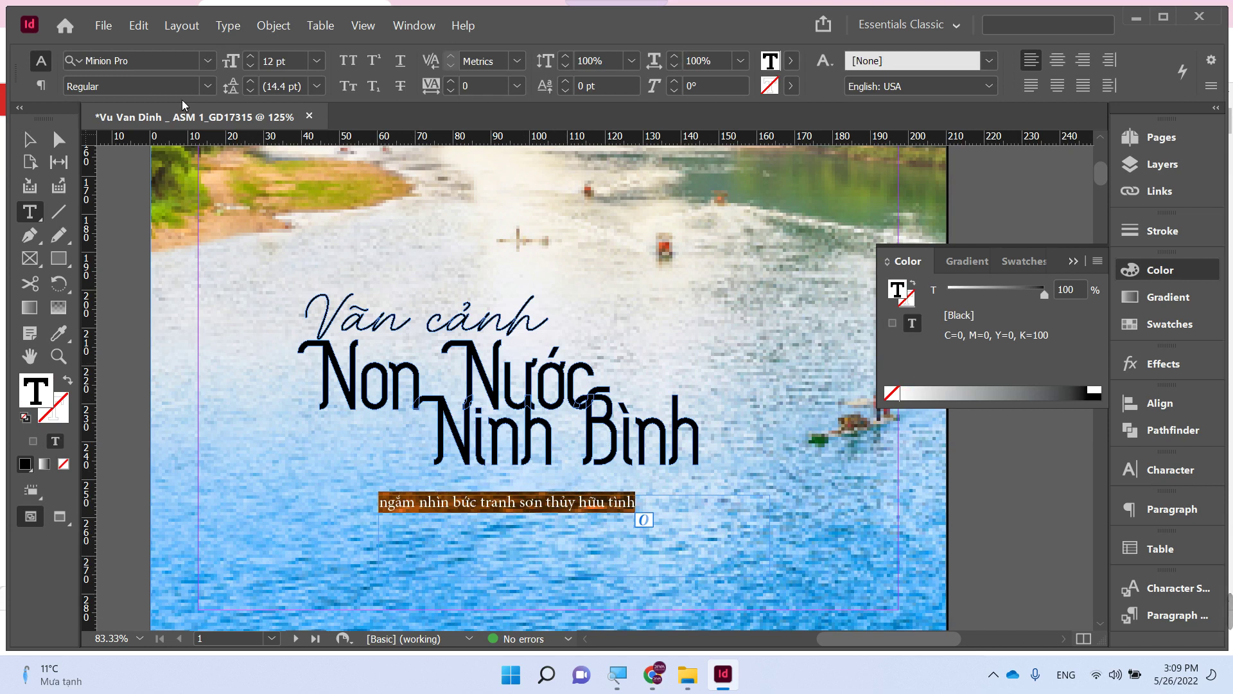
pyautogui.click(149, 59)
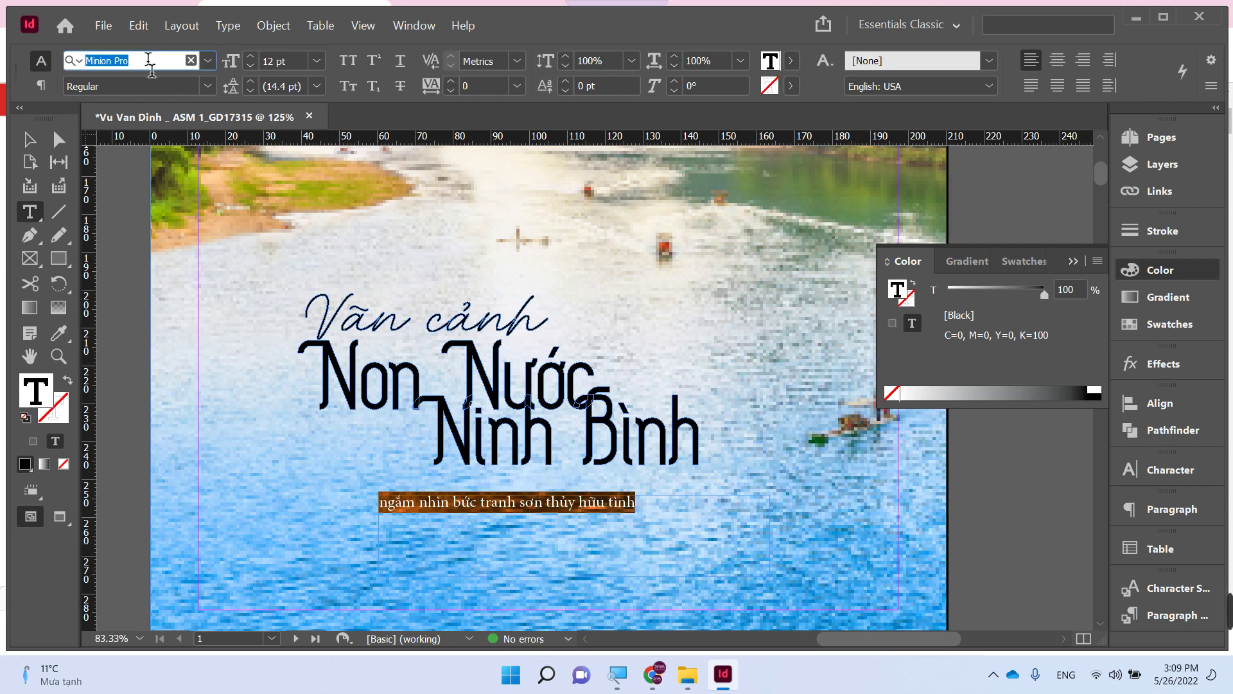
pyautogui.write('MTD')
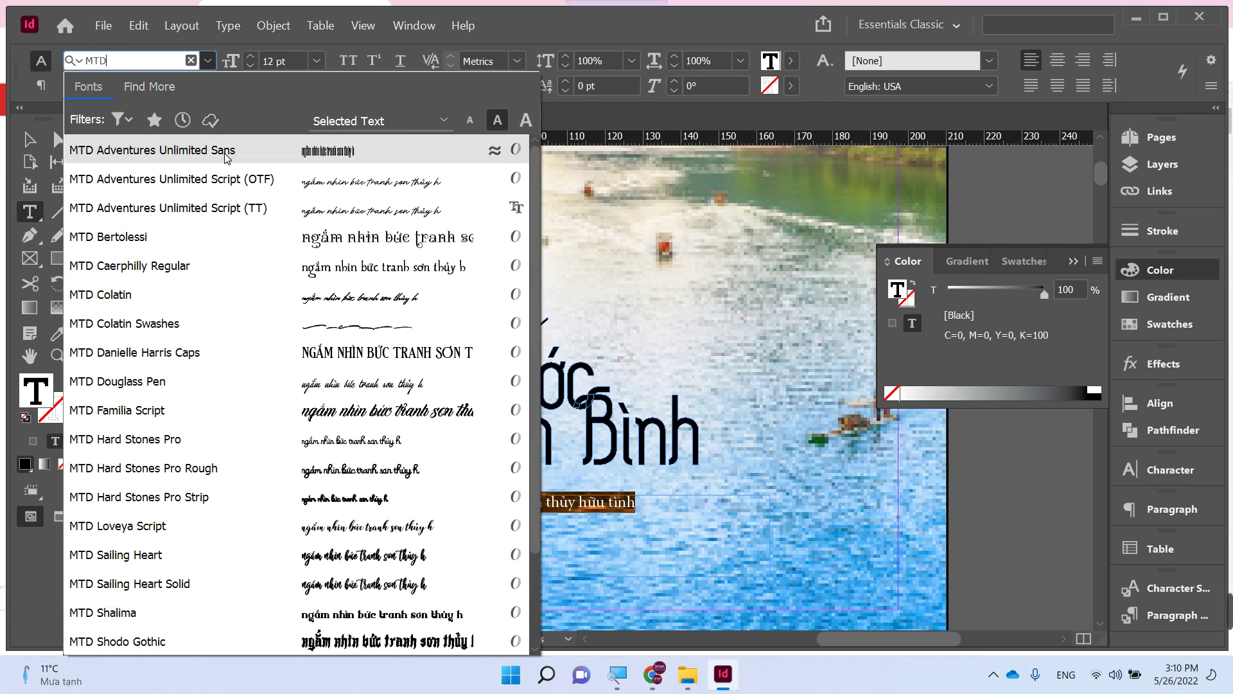
pyautogui.write('Mtd')
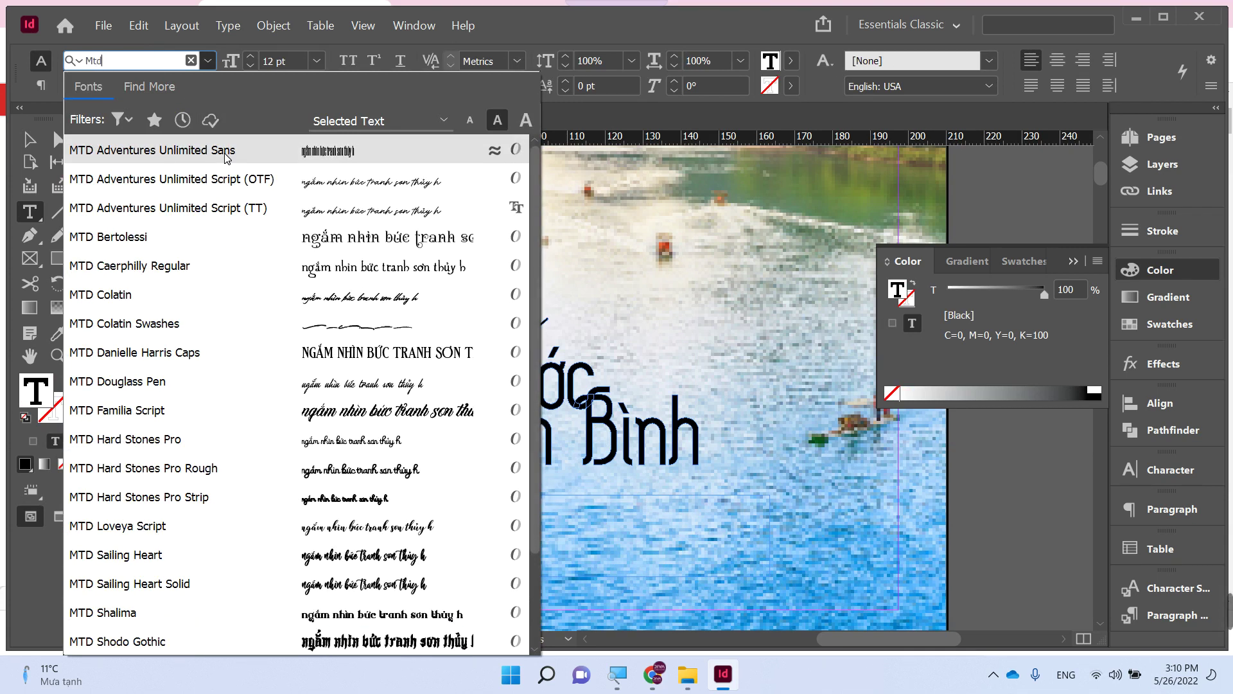
pyautogui.click(225, 183)
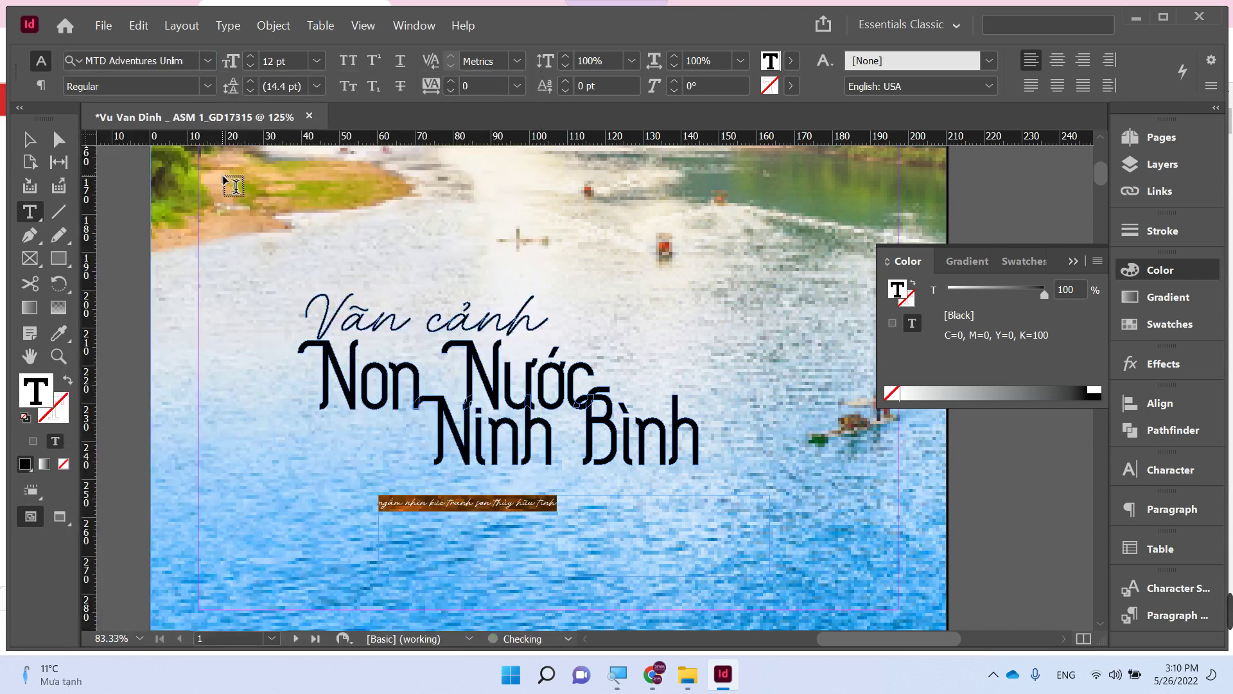
pyautogui.click(318, 60)
pyautogui.click(296, 295)
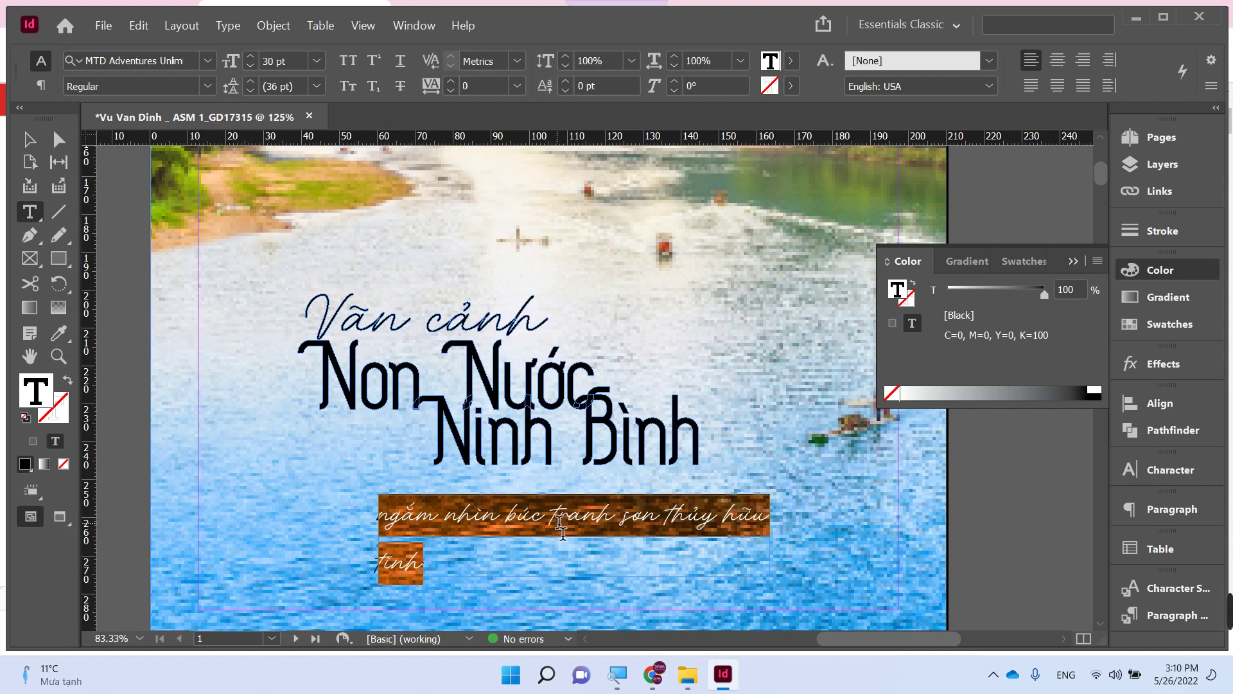
# - Break the subtitle after 'tranh' into two lines
pyautogui.click(382, 523)
pyautogui.write('V')
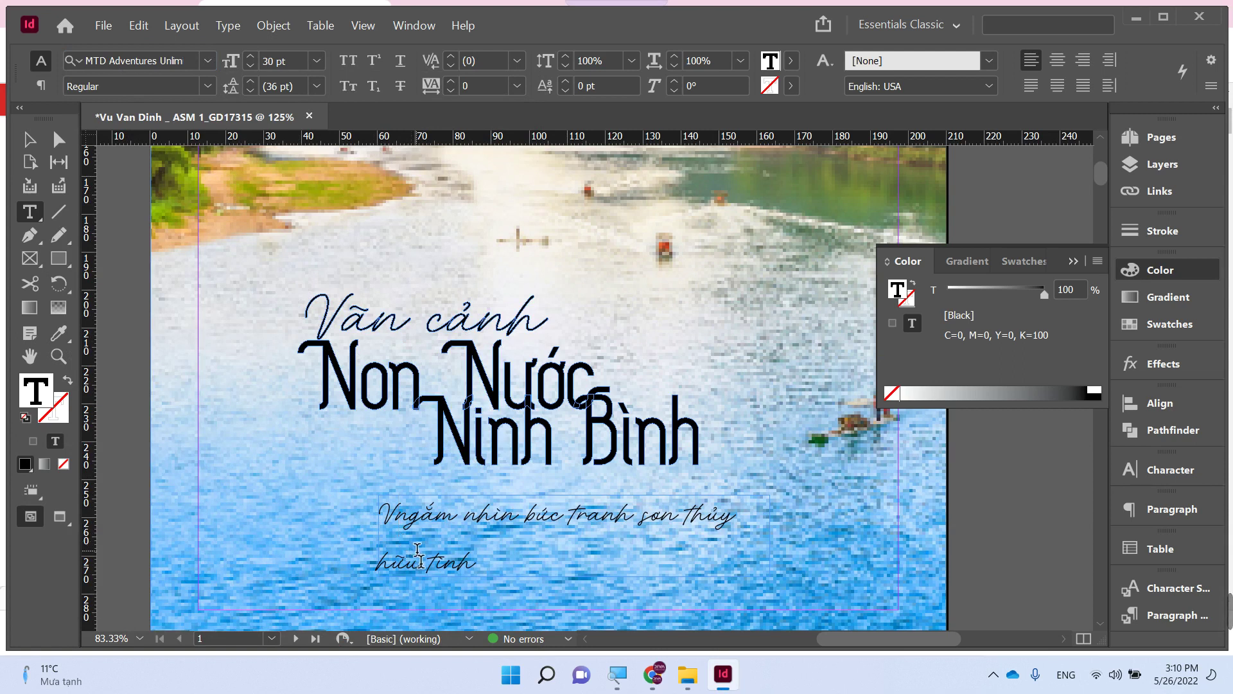
pyautogui.press('BackSpace')
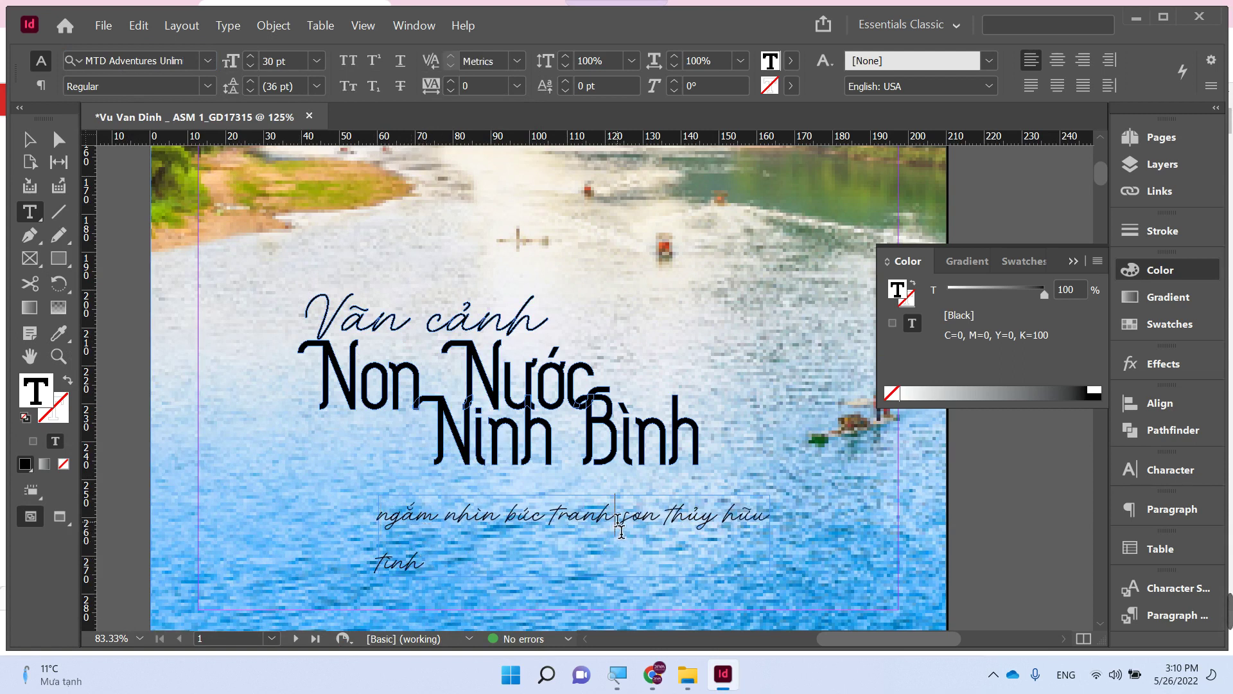
pyautogui.press('Return')
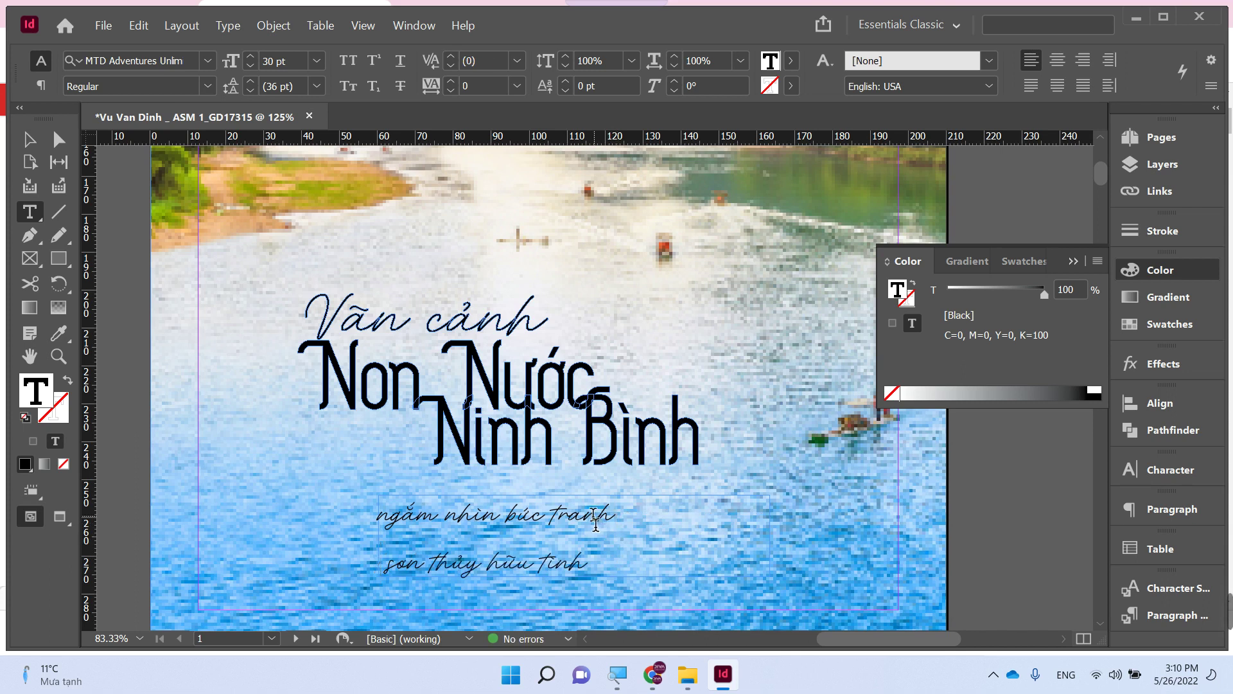
# - Set both subtitle lines in MTD The Hotelio
pyautogui.hotkey('ctrl', 'a')
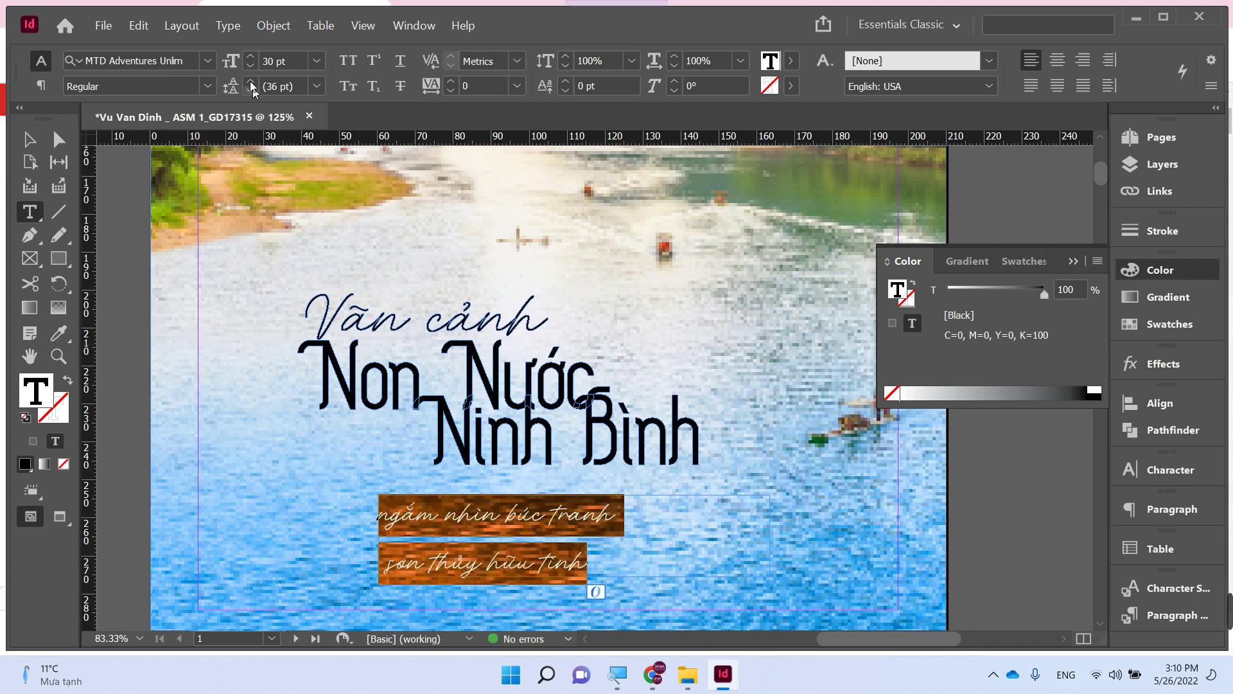
pyautogui.click(175, 59)
pyautogui.write('UTM')
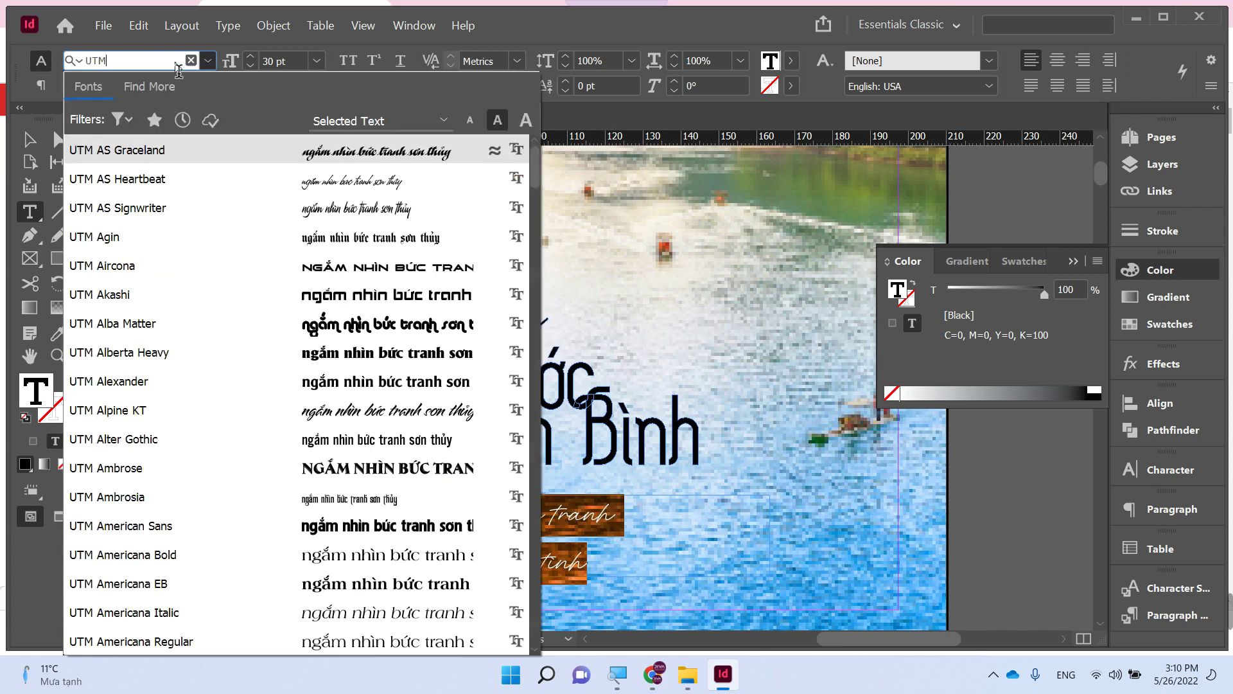
pyautogui.scroll(-5, 343, 419)
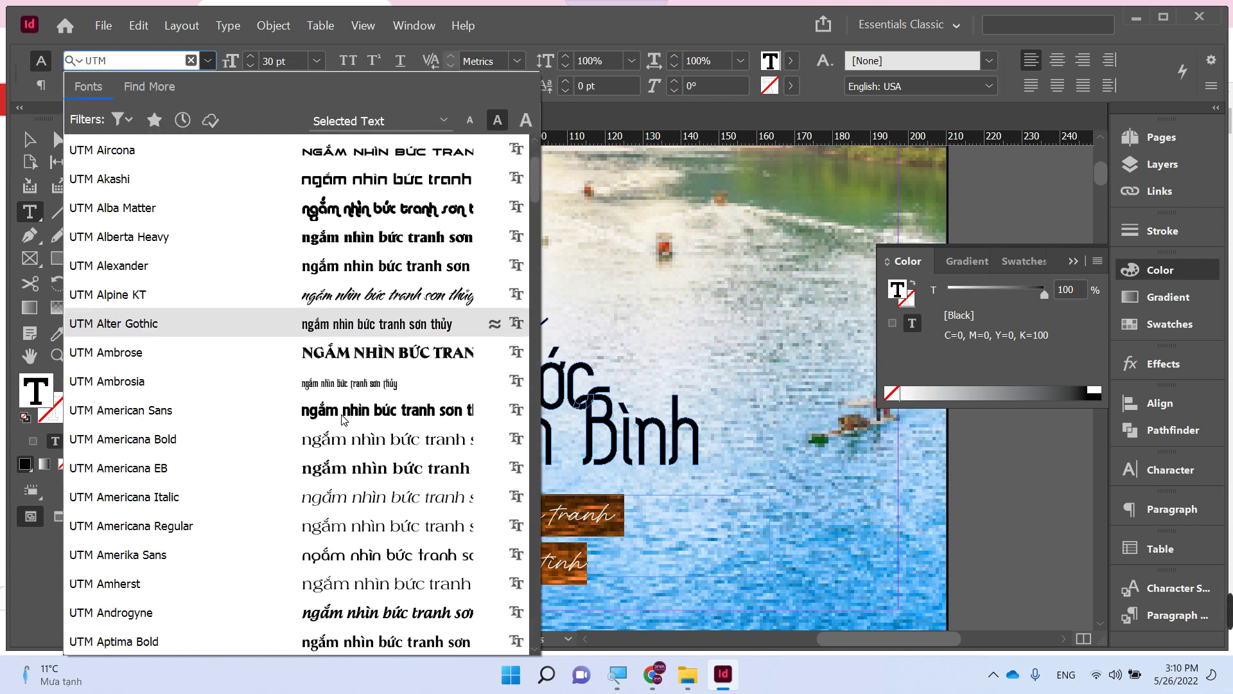
pyautogui.hotkey('ctrl', 'a')
pyautogui.write('MTD')
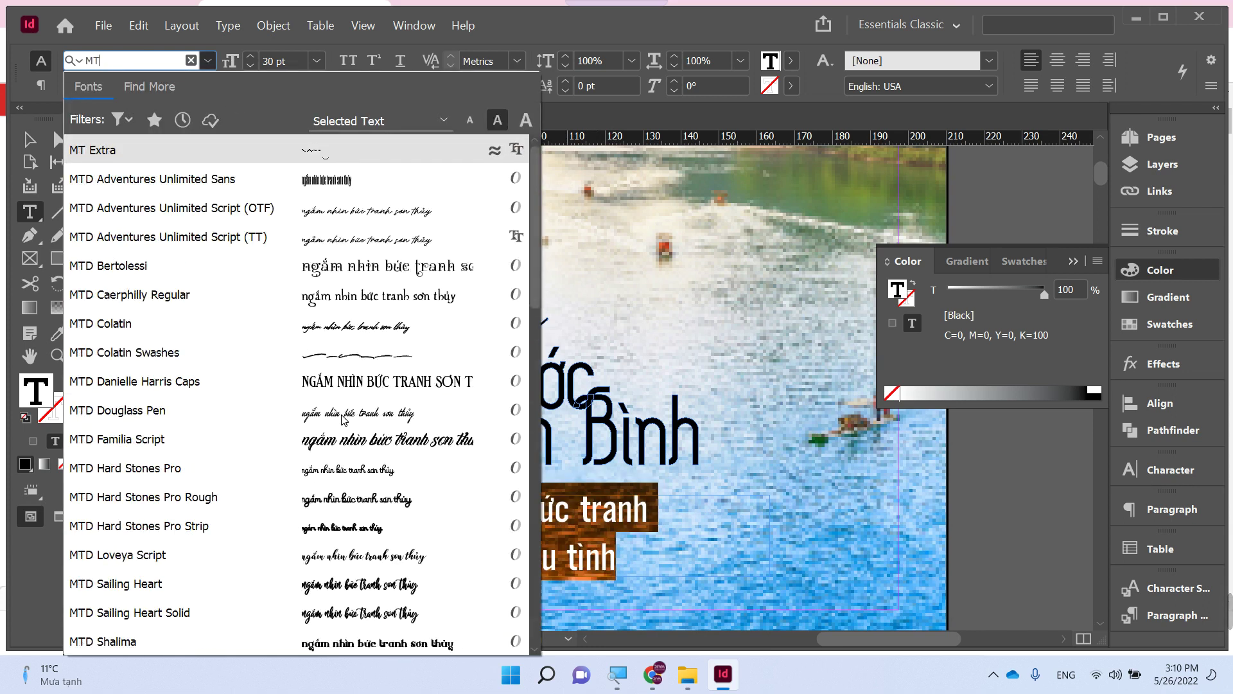
pyautogui.scroll(-4, 344, 423)
pyautogui.scroll(-2, 342, 430)
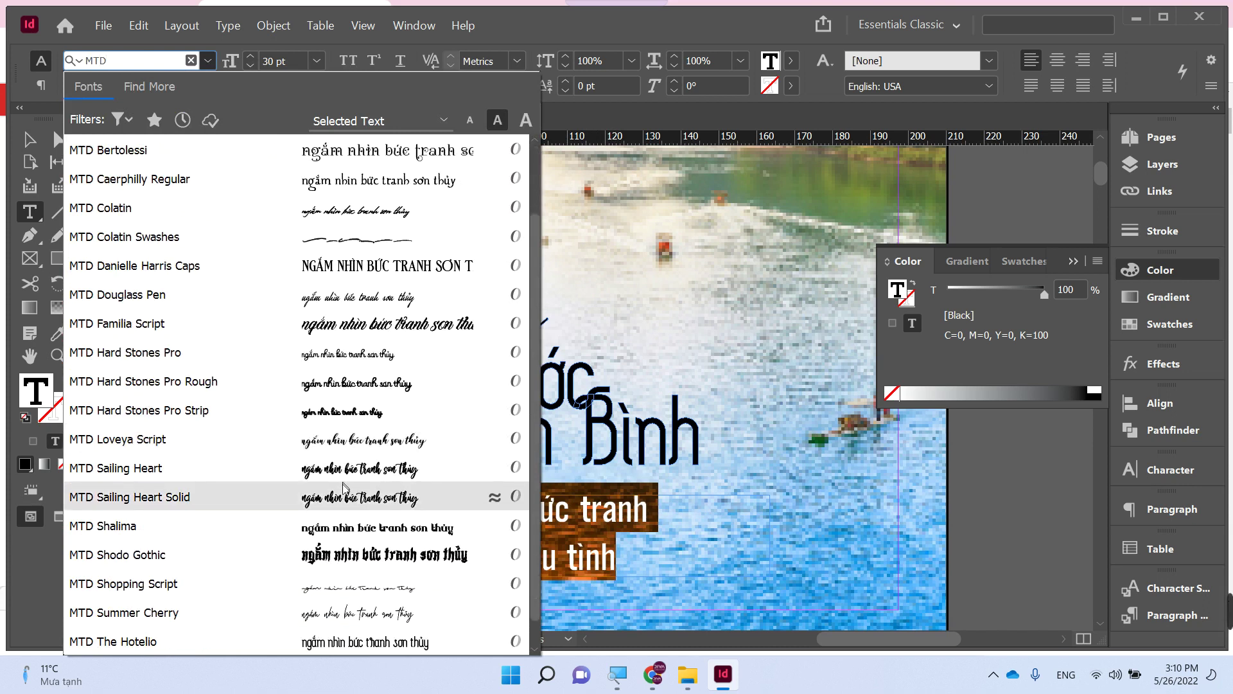
pyautogui.scroll(-1, 347, 475)
pyautogui.click(361, 611)
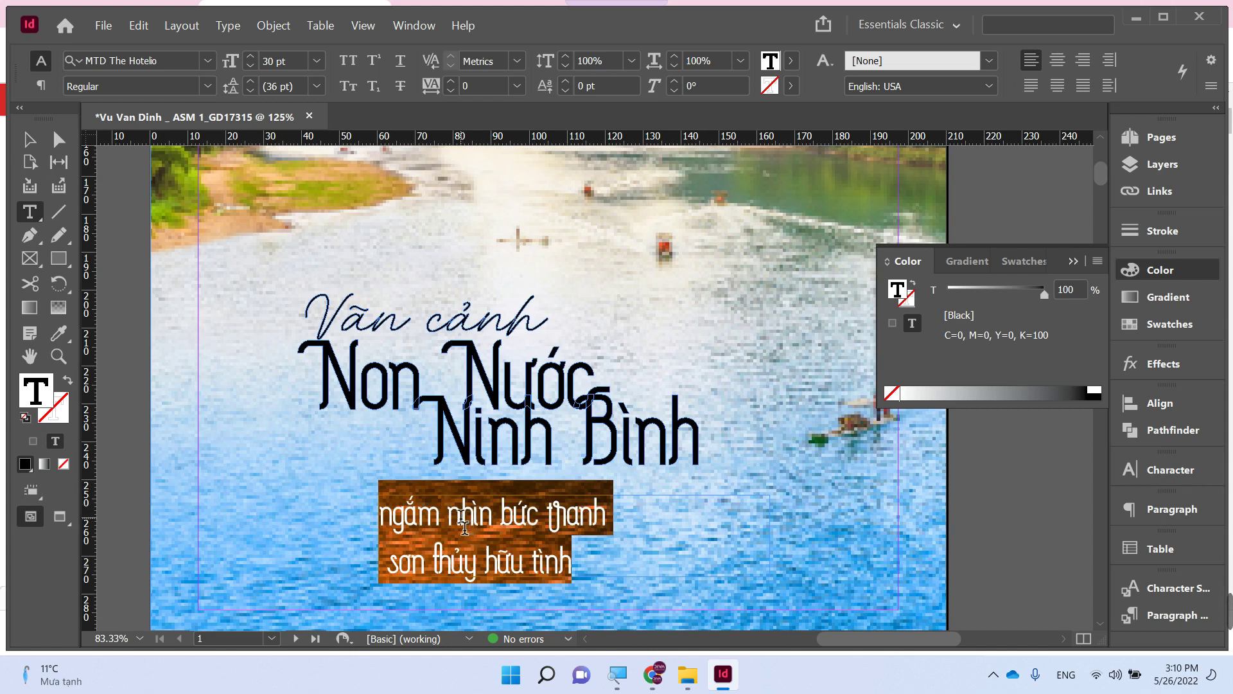
pyautogui.press('Escape')
# - Move the subtitle frame off the page, then shift the title down-left and enlarge it to about 121 × 52 mm
pyautogui.moveTo(465, 523); pyautogui.dragTo(514, 500)
pyautogui.hotkey('ctrl', '-')
pyautogui.hotkey('ctrl', '-')
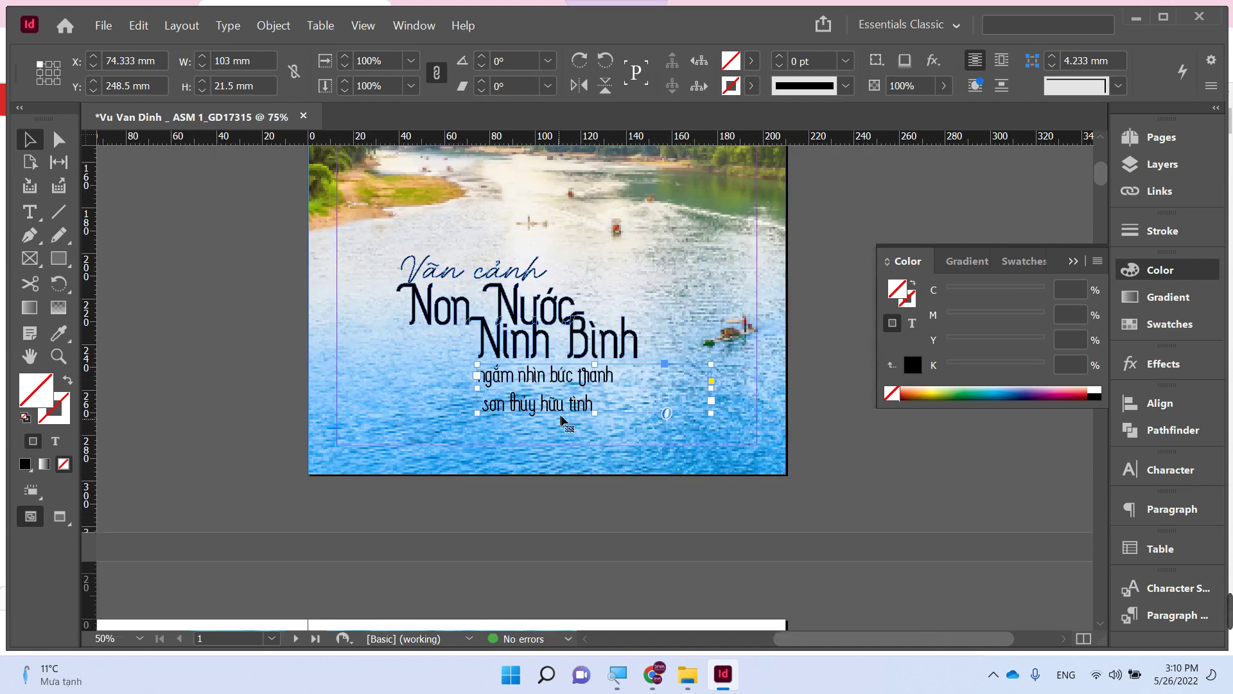
pyautogui.moveTo(639, 366); pyautogui.dragTo(783, 272)
pyautogui.hotkey('ctrl', 'shift', 'a')
pyautogui.moveTo(176, 280); pyautogui.dragTo(479, 418)
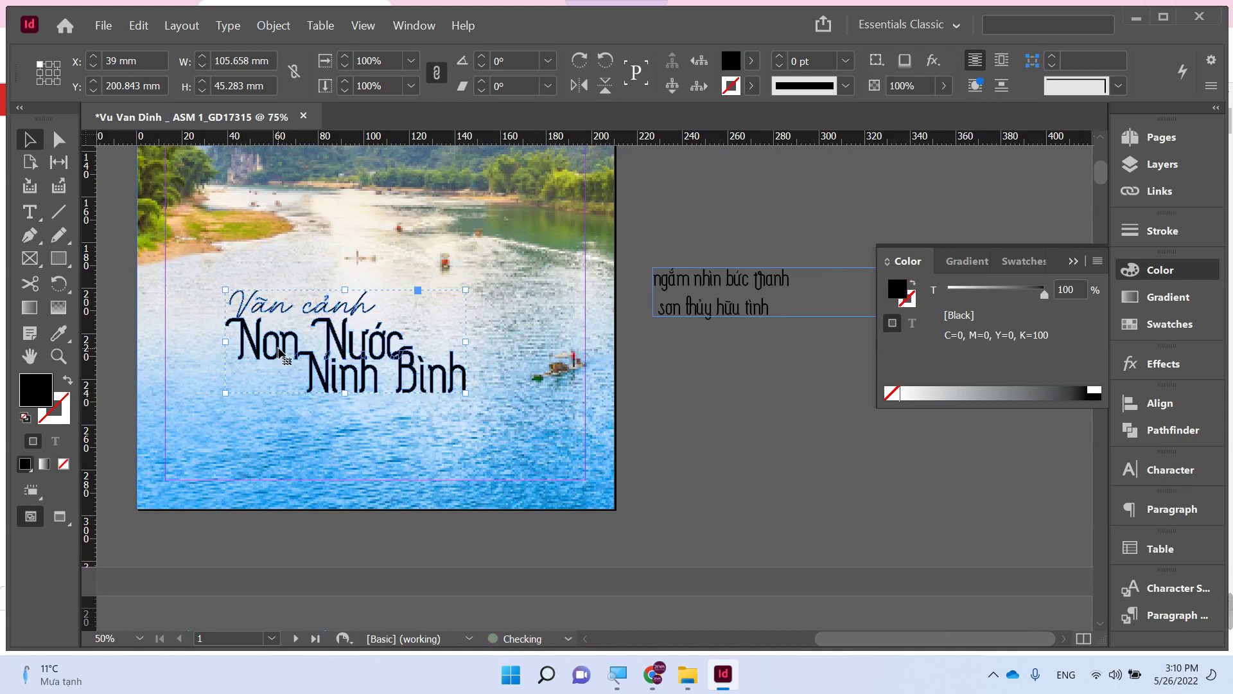
pyautogui.moveTo(285, 359); pyautogui.dragTo(239, 371)
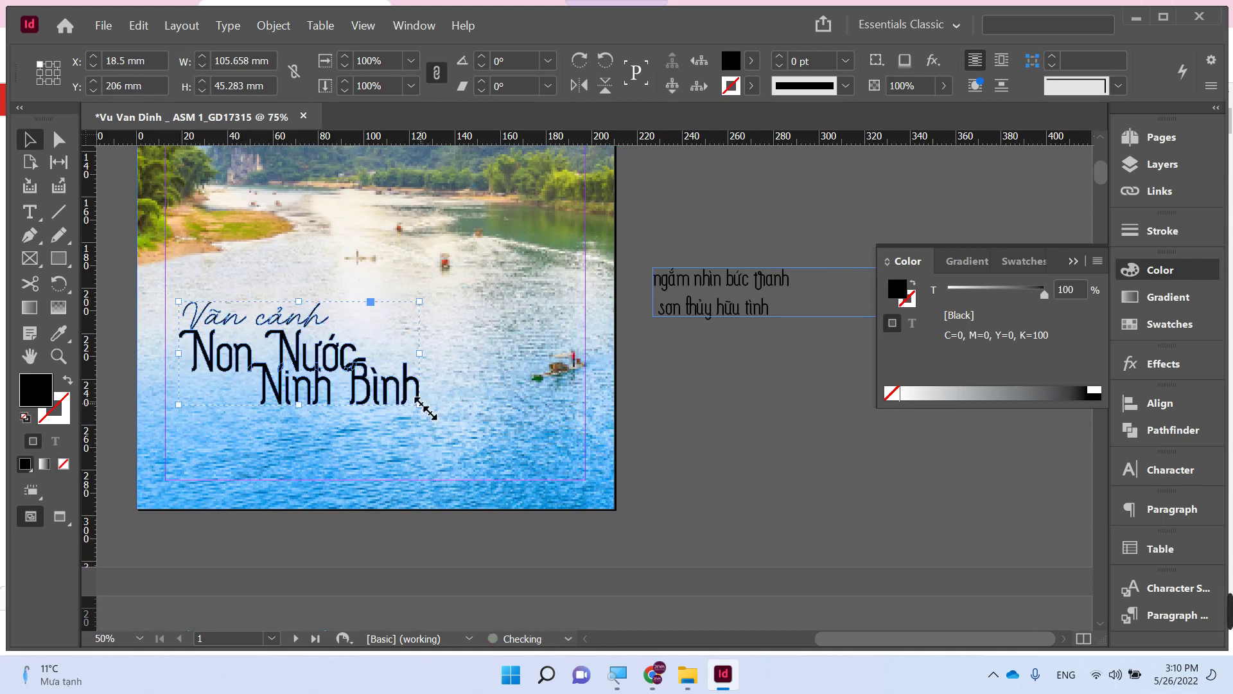
pyautogui.moveTo(419, 405); pyautogui.dragTo(447, 424)
# - Make the Văn cảnh Non Nước Ninh Bình title lettering white
pyautogui.click(776, 470)
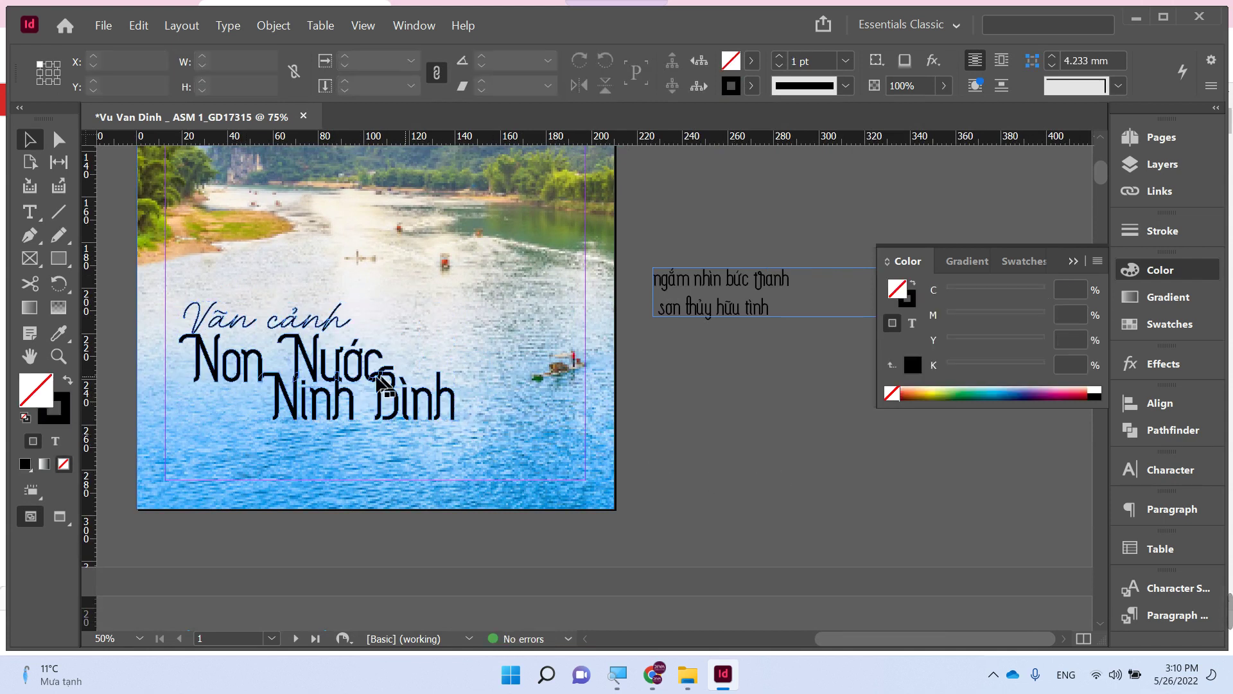
pyautogui.scroll(1, 342, 398)
pyautogui.click(341, 405)
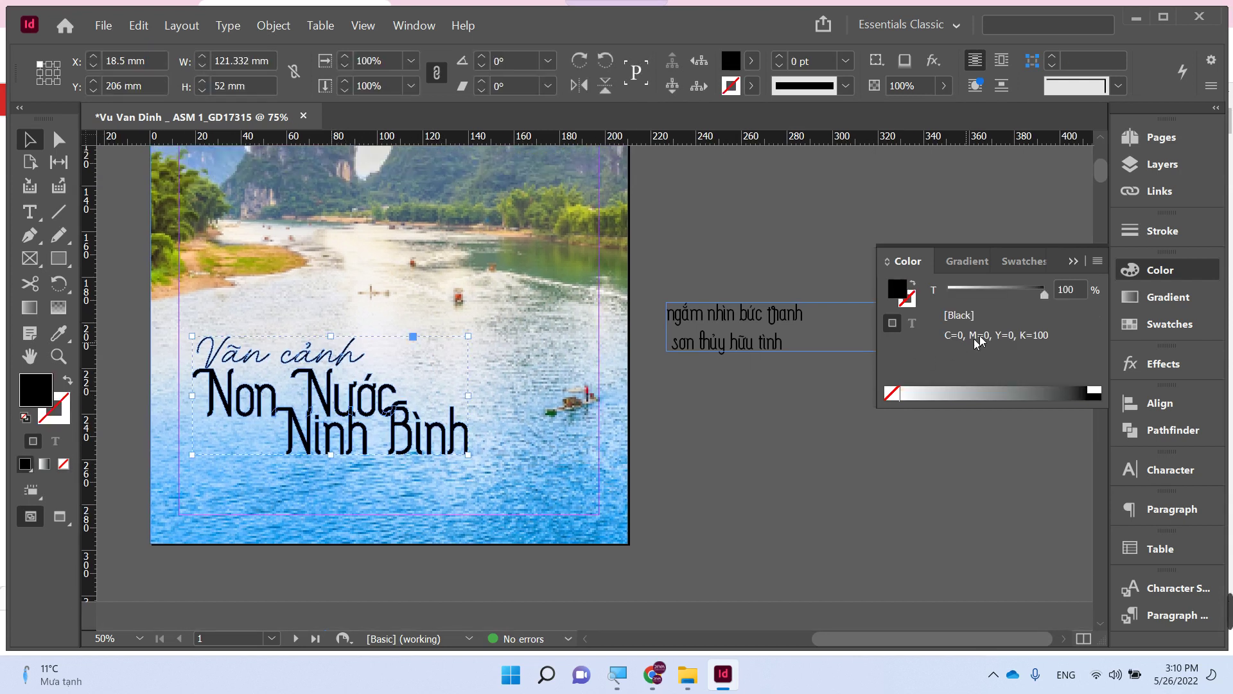
pyautogui.click(1095, 390)
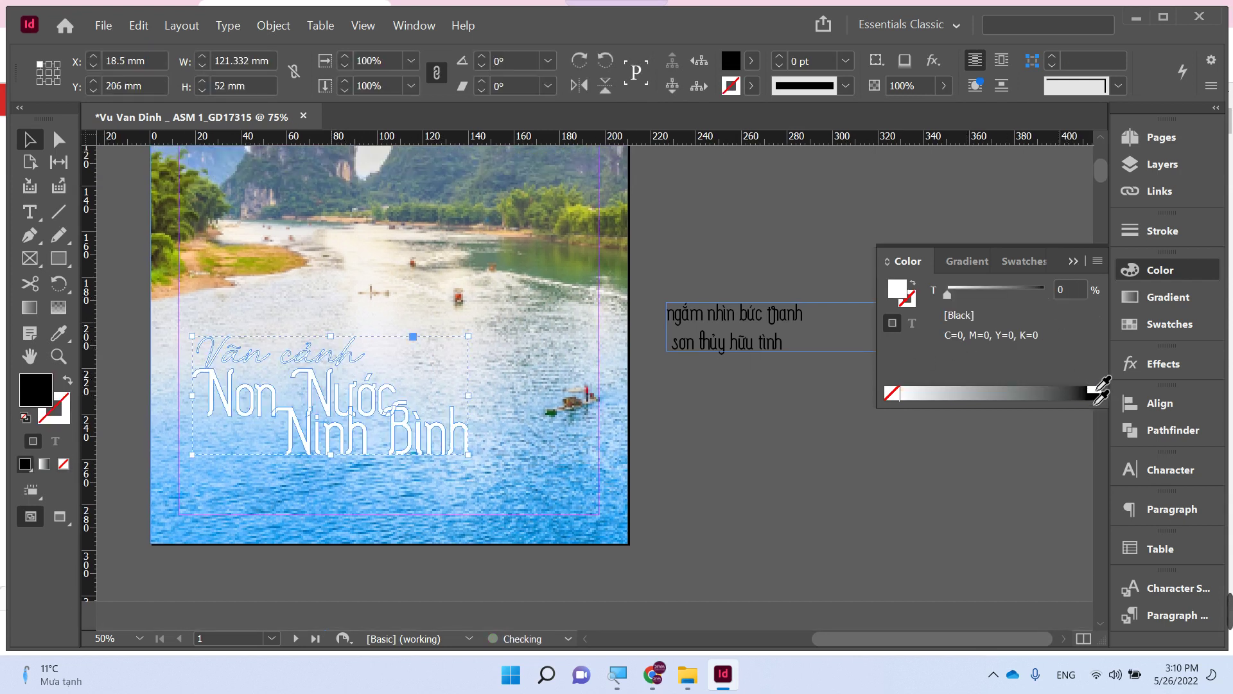
pyautogui.click(803, 467)
pyautogui.hscroll(-2, 327, 351)
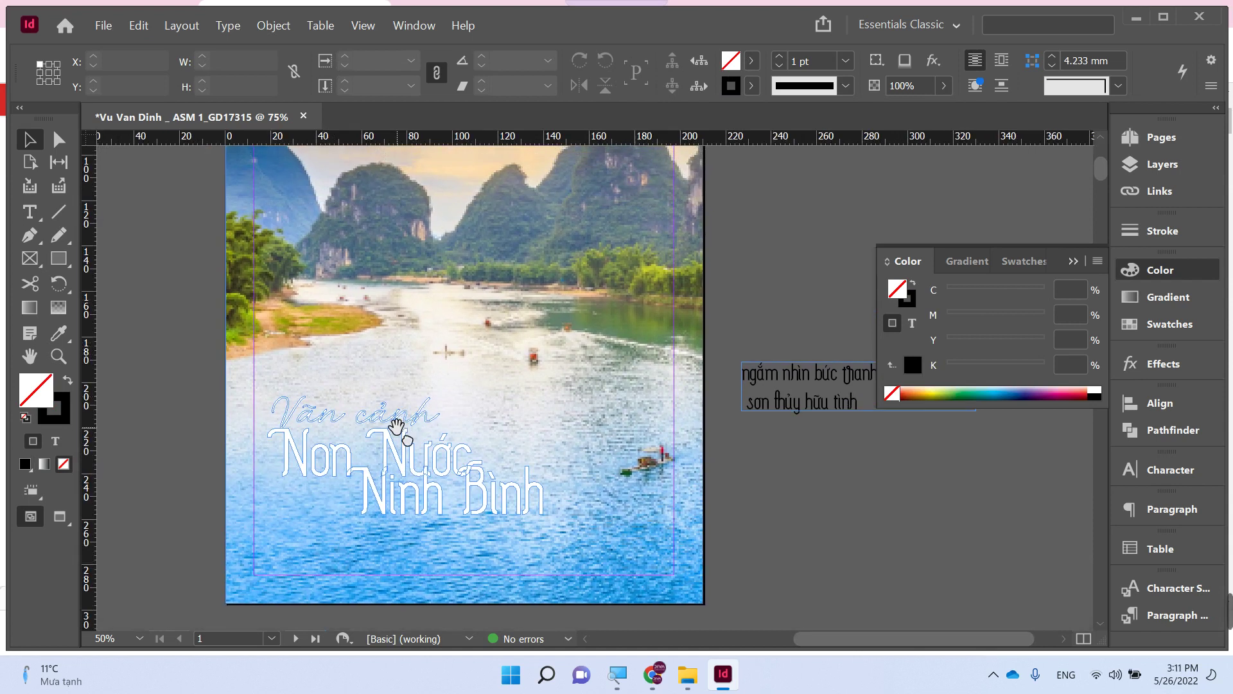
# - Draw a rectangle across the lower half of the cover and lower its top edge
pyautogui.press('m')
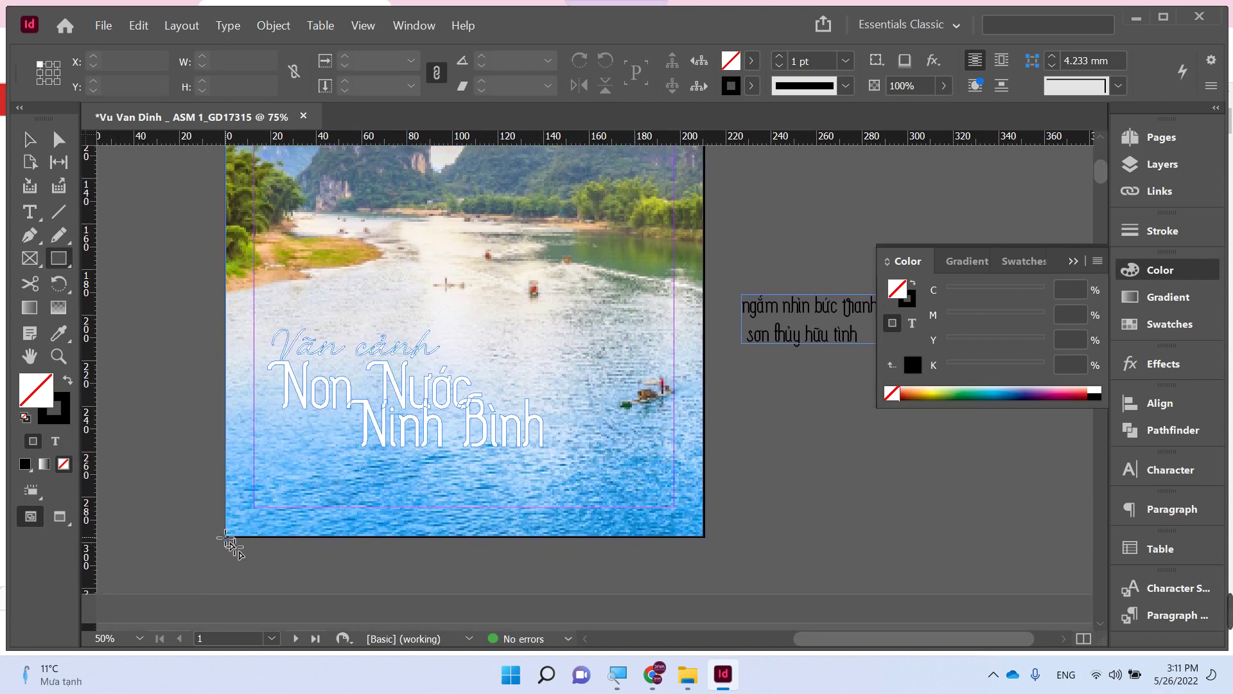
pyautogui.moveTo(231, 531); pyautogui.dragTo(703, 264)
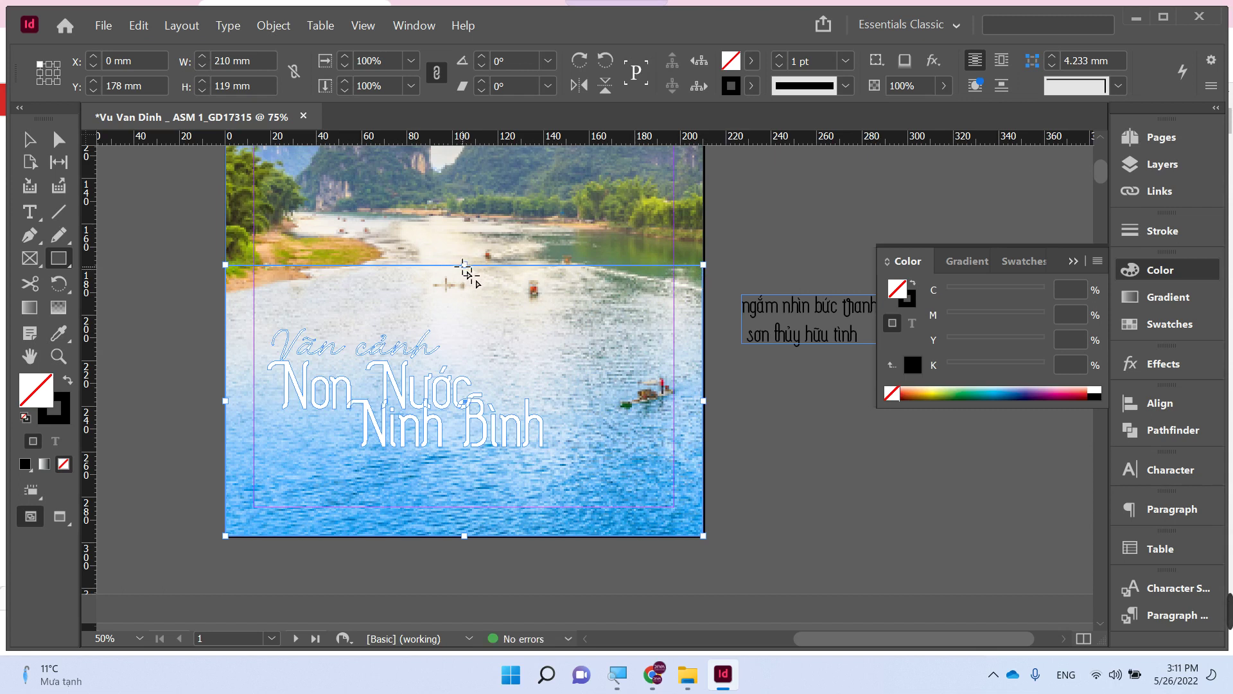
pyautogui.press('v')
pyautogui.moveTo(462, 267); pyautogui.dragTo(464, 296)
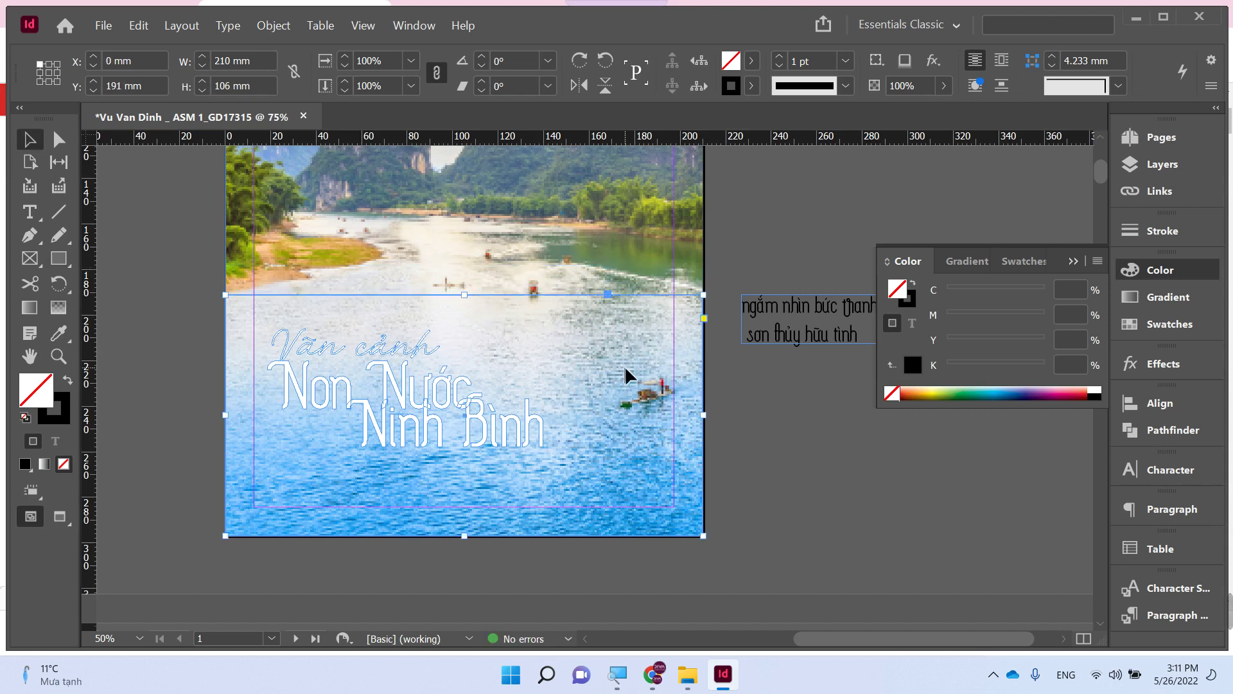
# - Remove the rectangle's stroke and fill it with C100 M58 Y0 K0 blue
pyautogui.click(34, 309)
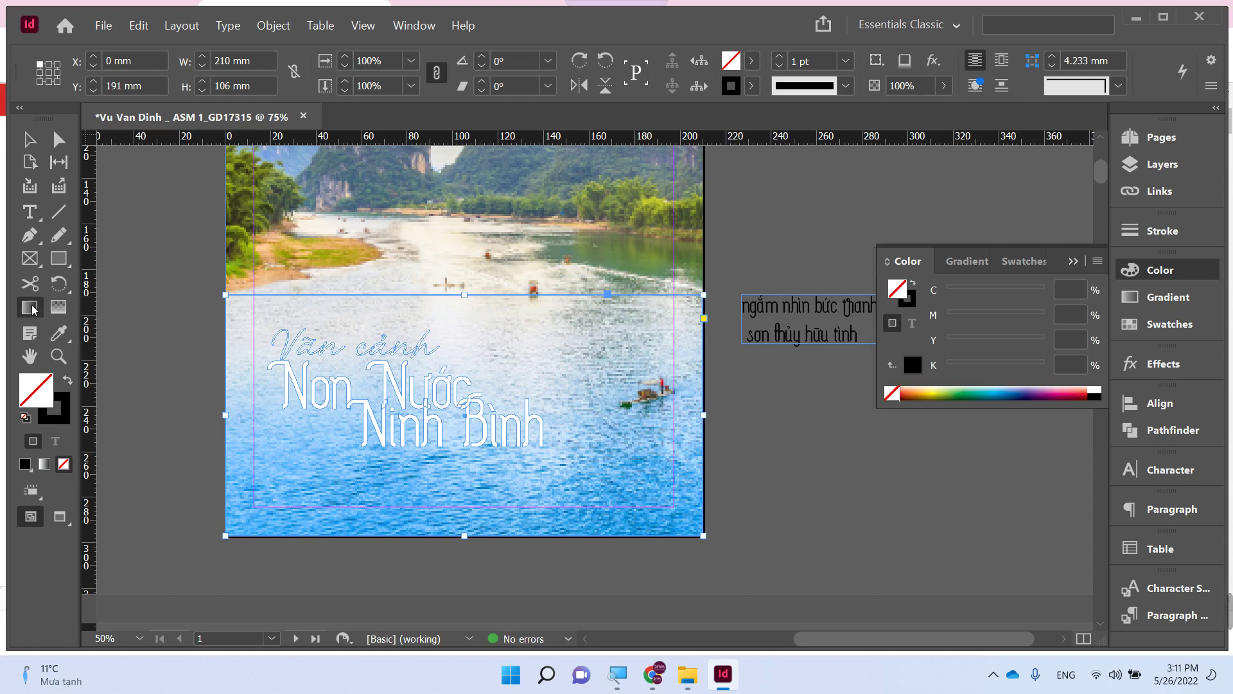
pyautogui.press('i')
pyautogui.click(668, 504)
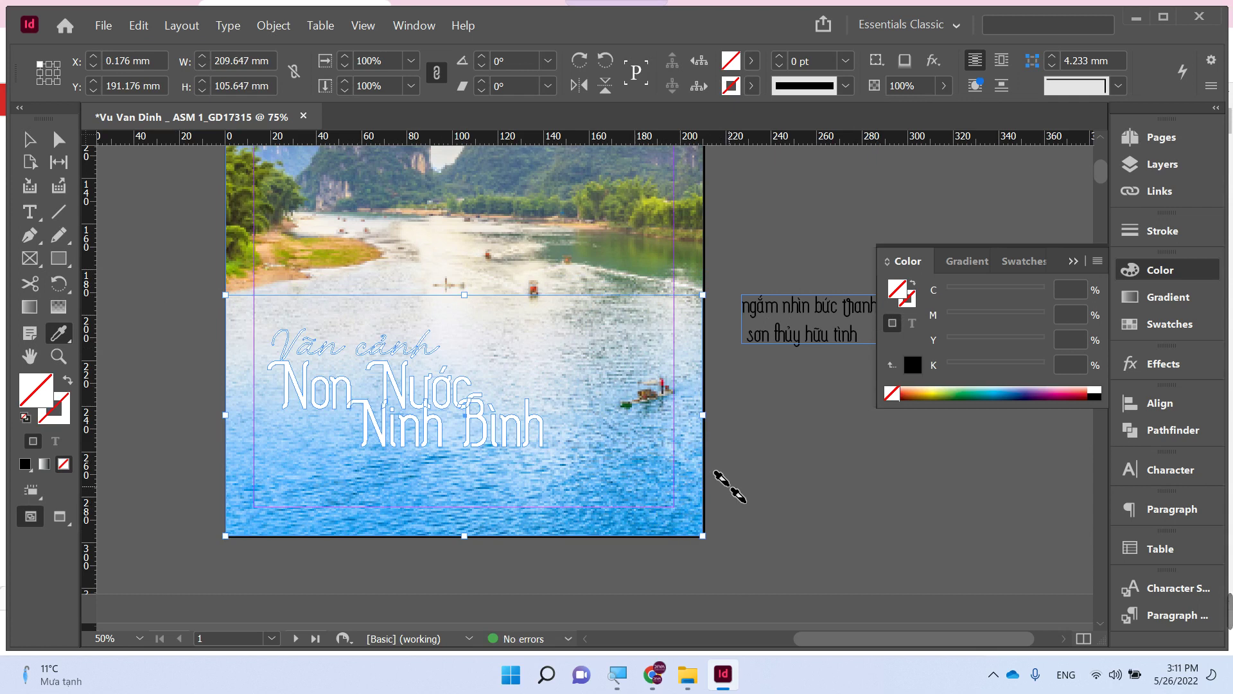
pyautogui.press('v')
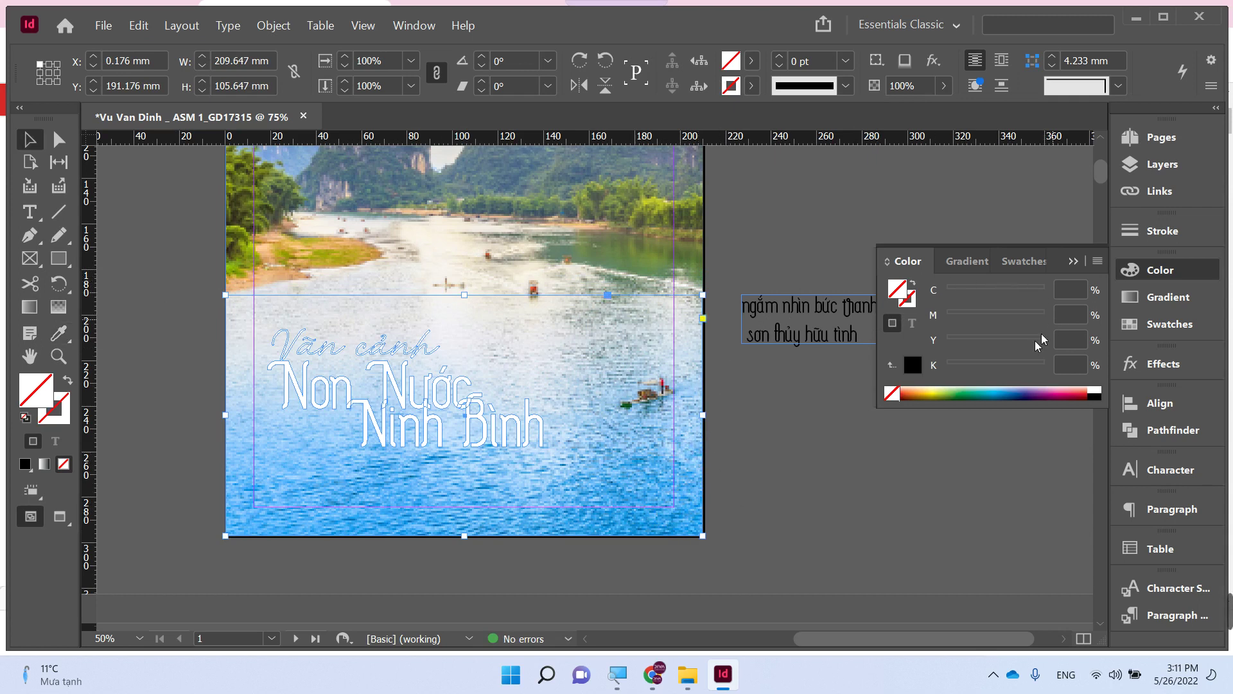
pyautogui.click(1098, 396)
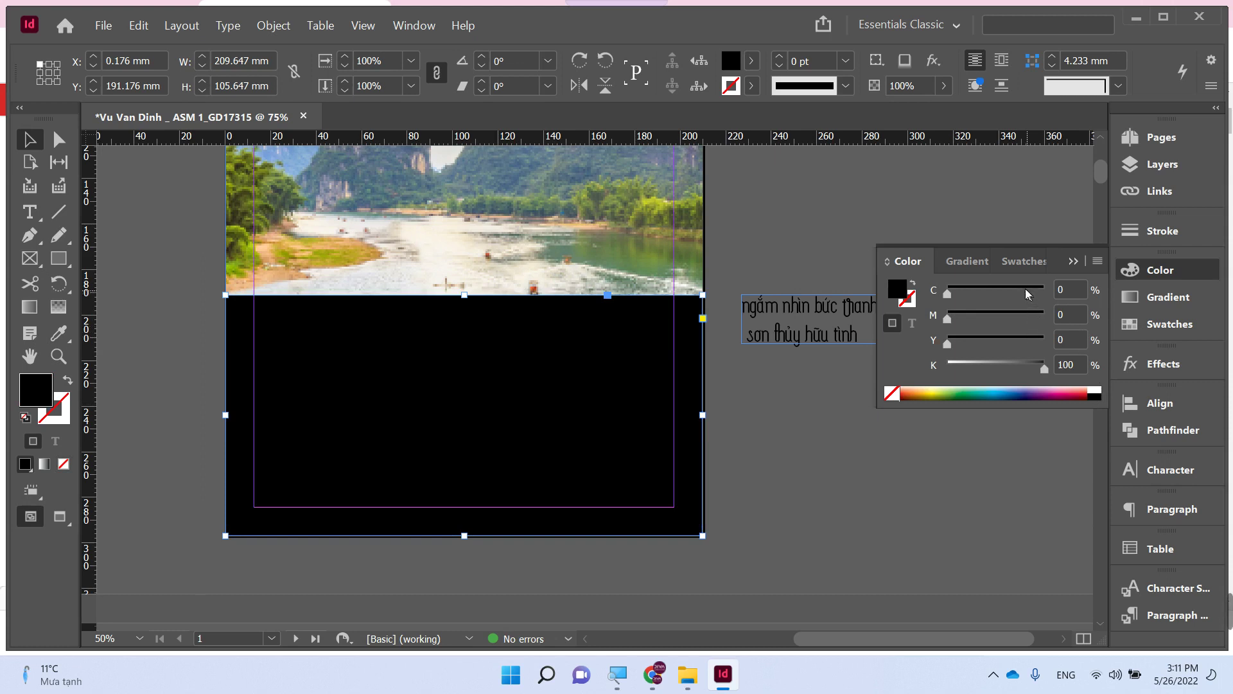
pyautogui.moveTo(1028, 295); pyautogui.dragTo(1047, 290)
pyautogui.moveTo(1044, 368); pyautogui.dragTo(883, 376)
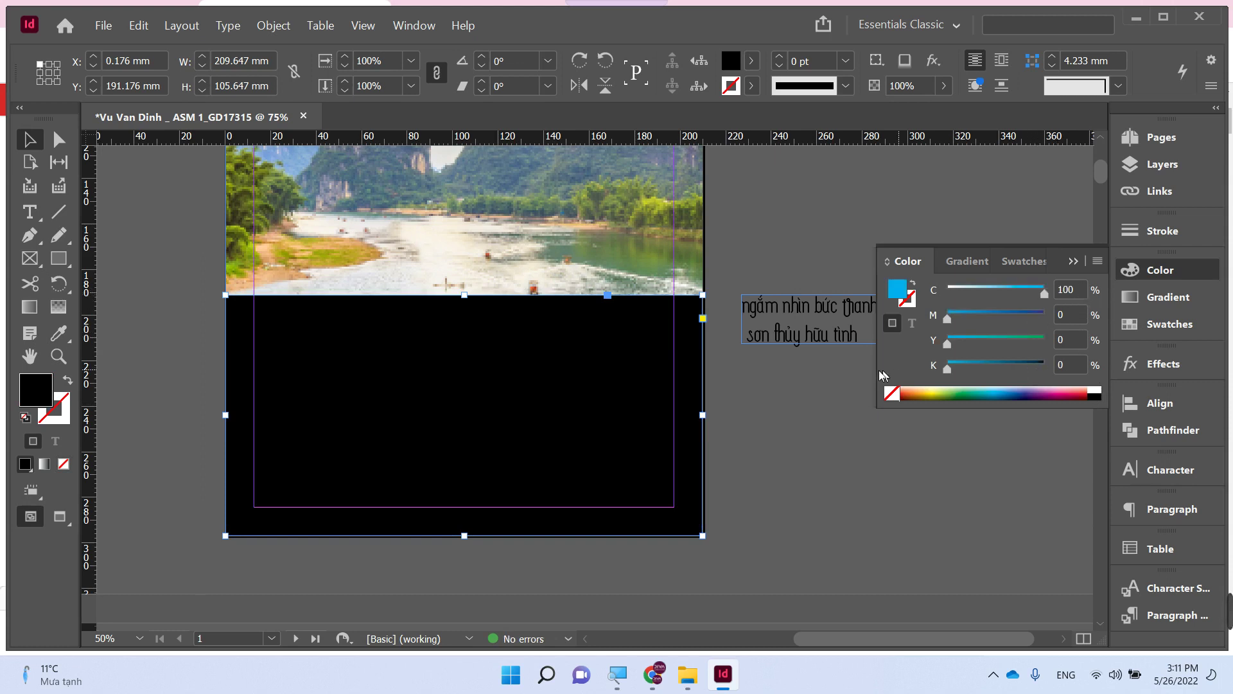
pyautogui.click(1004, 314)
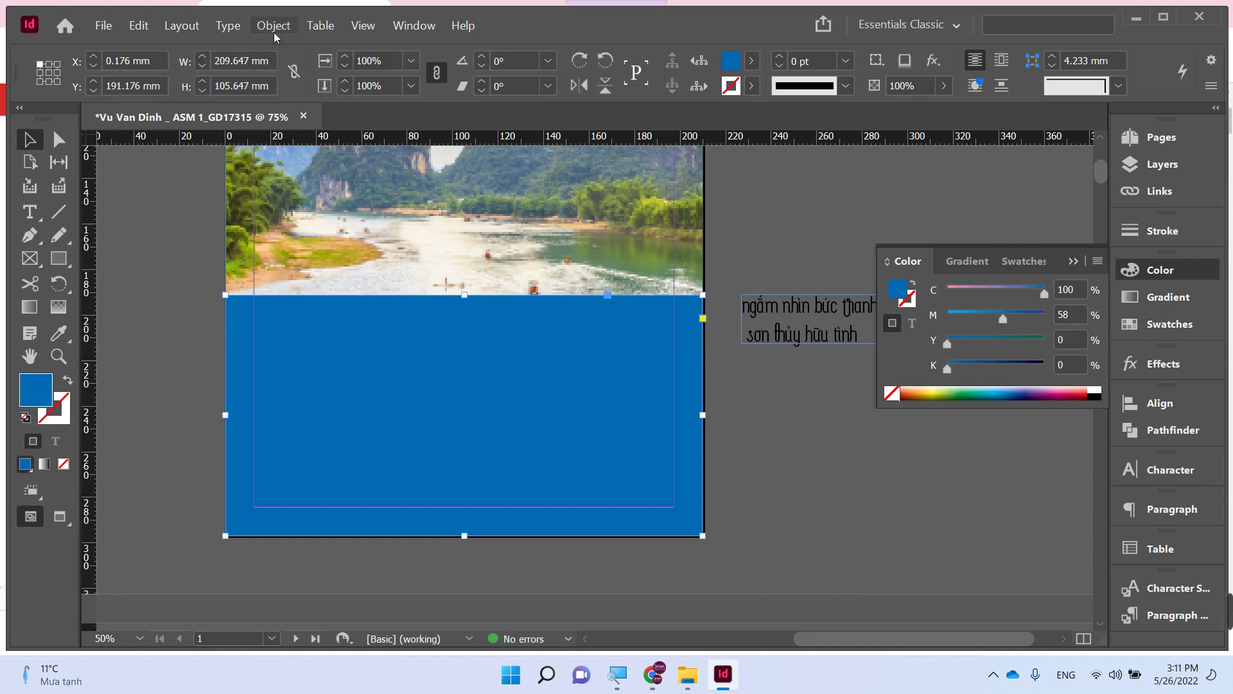
# - Gradient-feather the blue rectangle from bottom to top so the photo shows through
pyautogui.click(59, 307)
pyautogui.moveTo(459, 421); pyautogui.dragTo(460, 308)
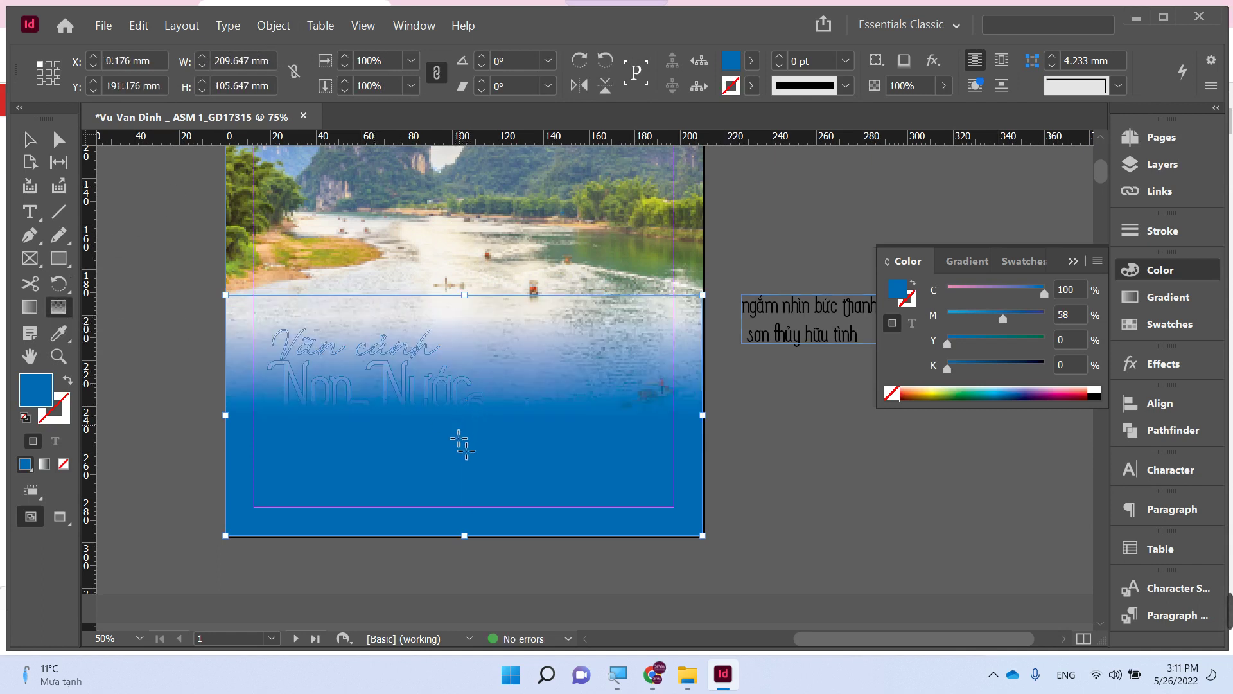
pyautogui.moveTo(460, 523); pyautogui.dragTo(457, 275)
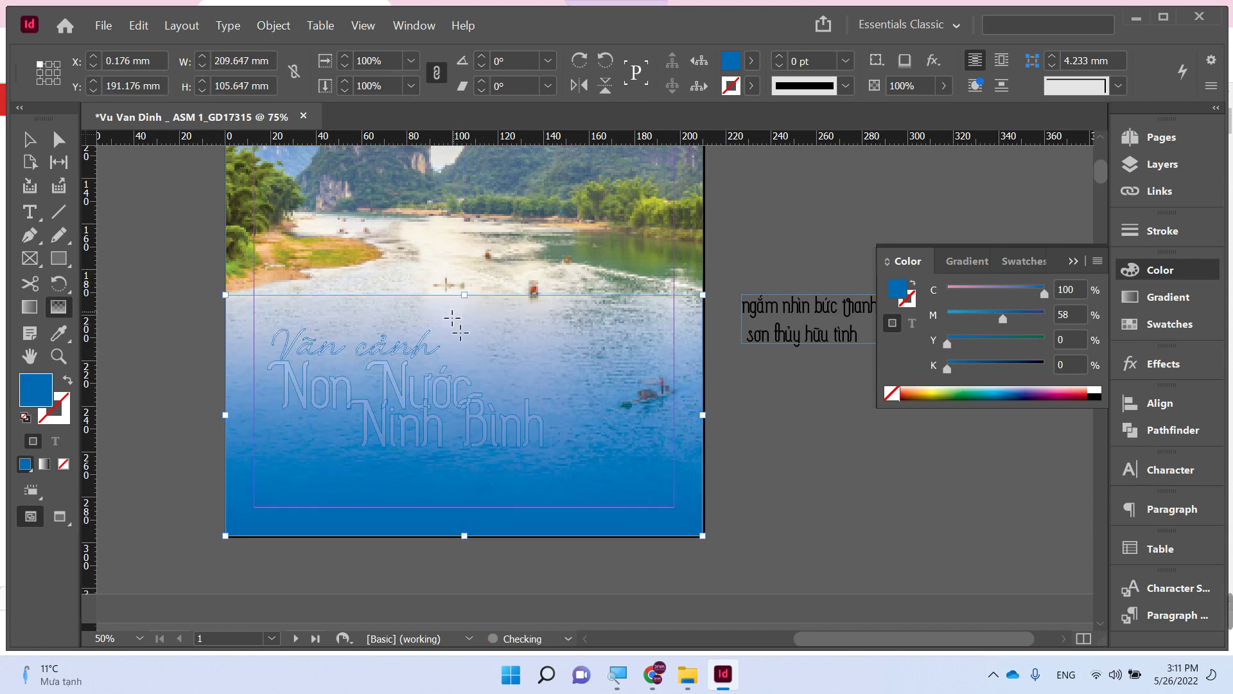
pyautogui.moveTo(454, 505); pyautogui.dragTo(463, 319)
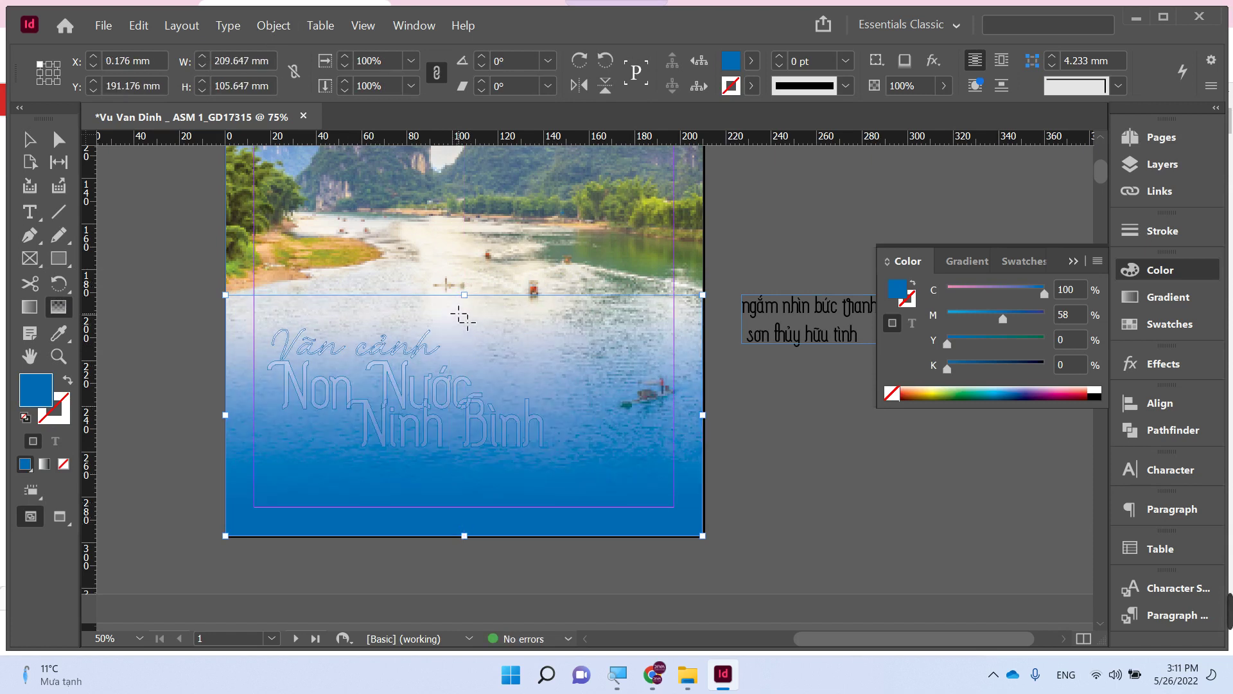
# - Set the blue rectangle's opacity to 75%
pyautogui.press('v')
pyautogui.click(171, 302)
pyautogui.click(325, 317)
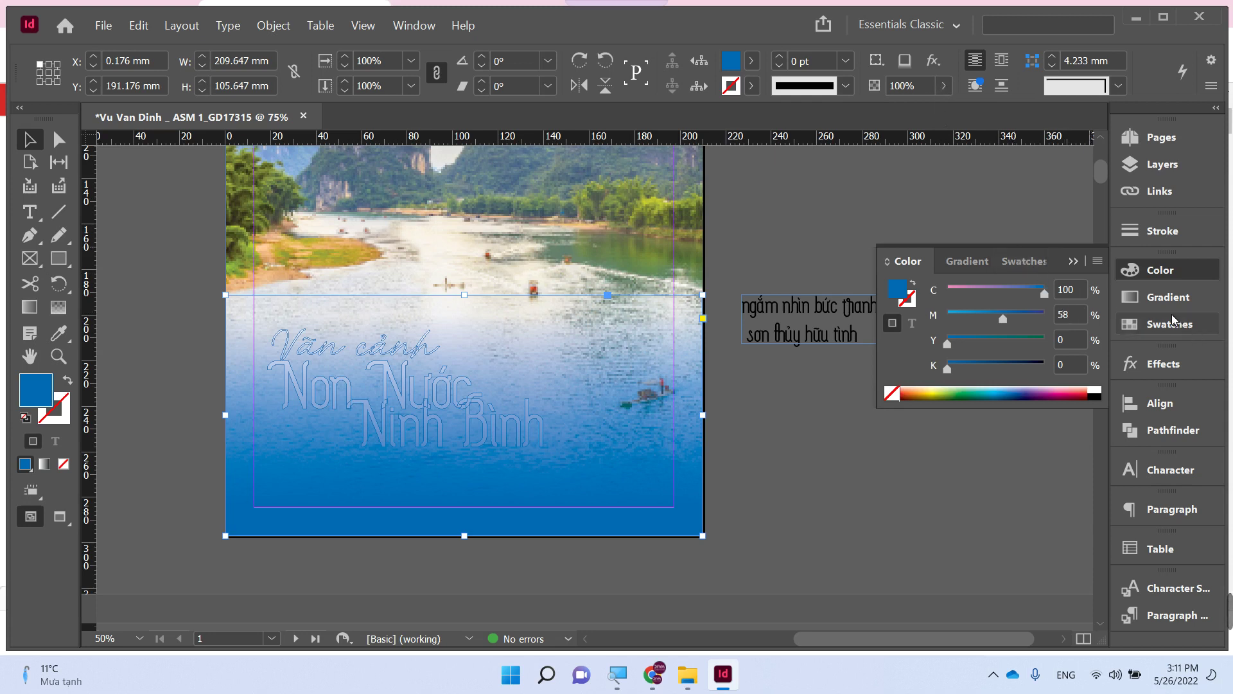
pyautogui.click(943, 86)
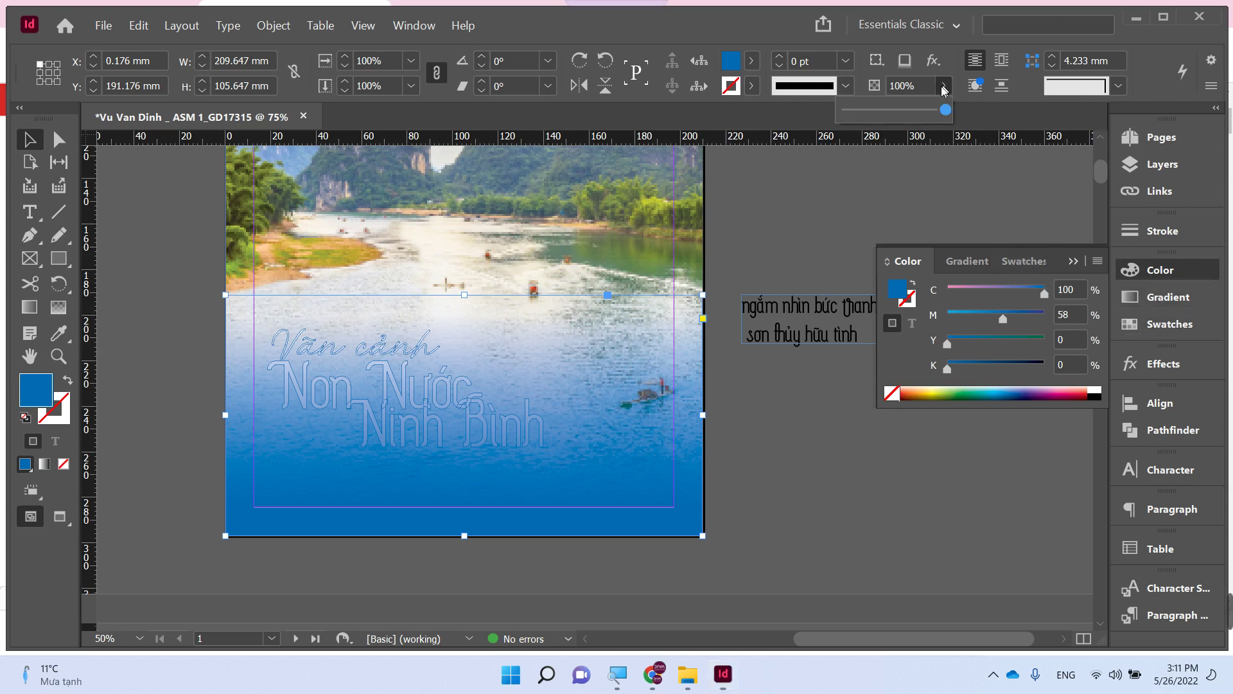
pyautogui.click(749, 468)
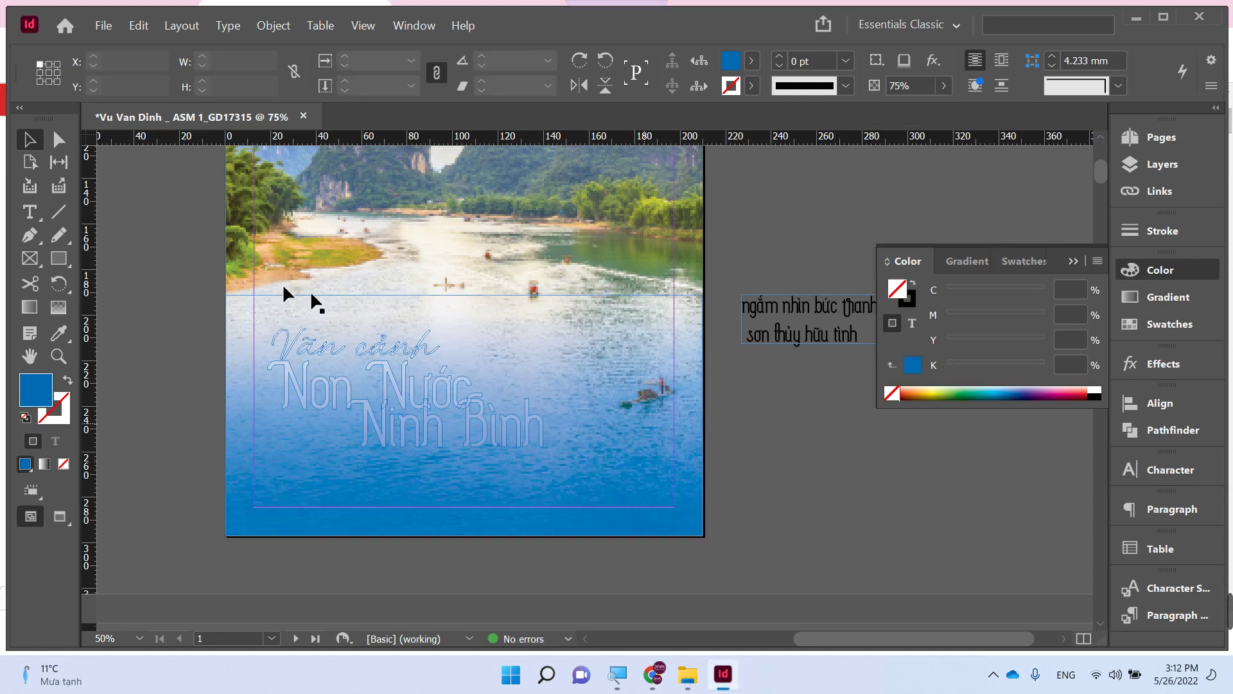
# - Bring the white title lettering in front of the blue rectangle
pyautogui.click(507, 467)
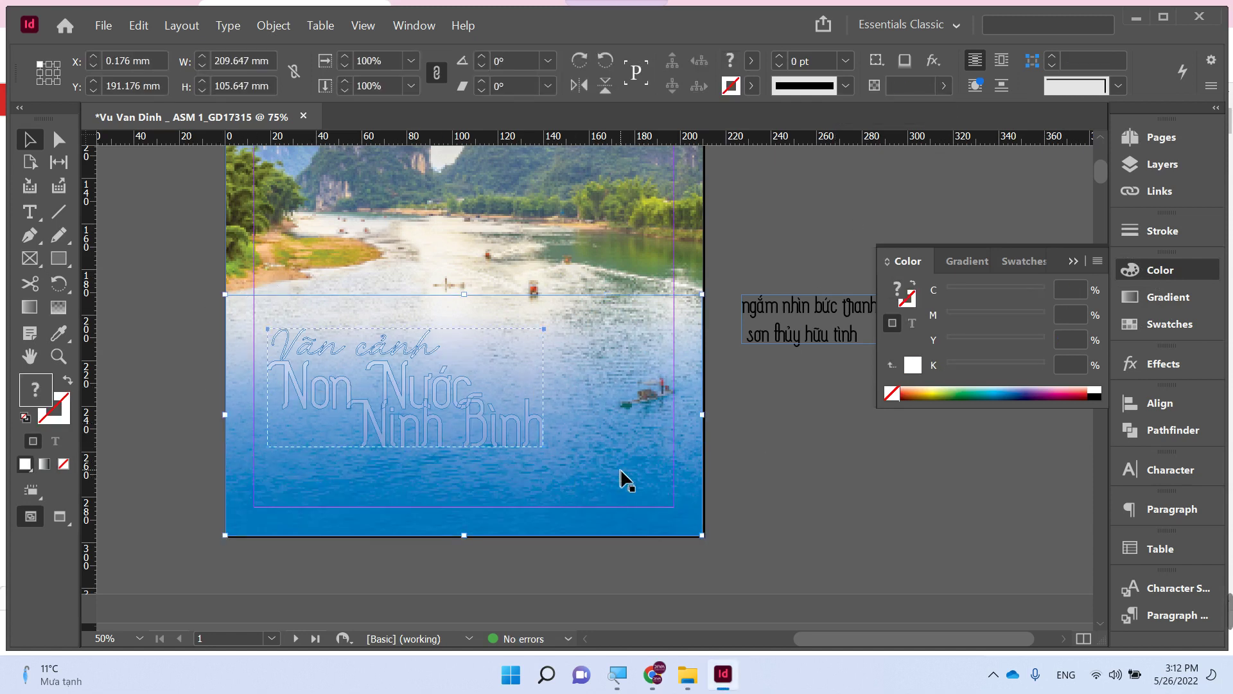
pyautogui.hotkey('ctrl', 'alt', ']')
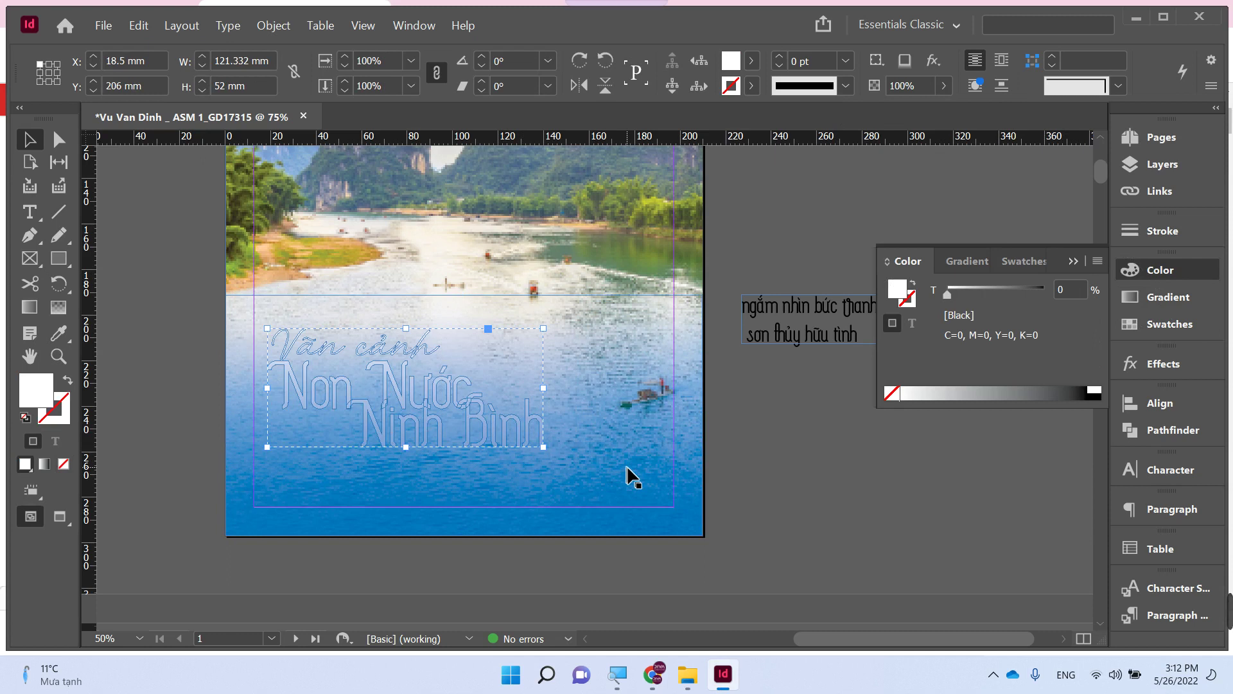
pyautogui.click(796, 465)
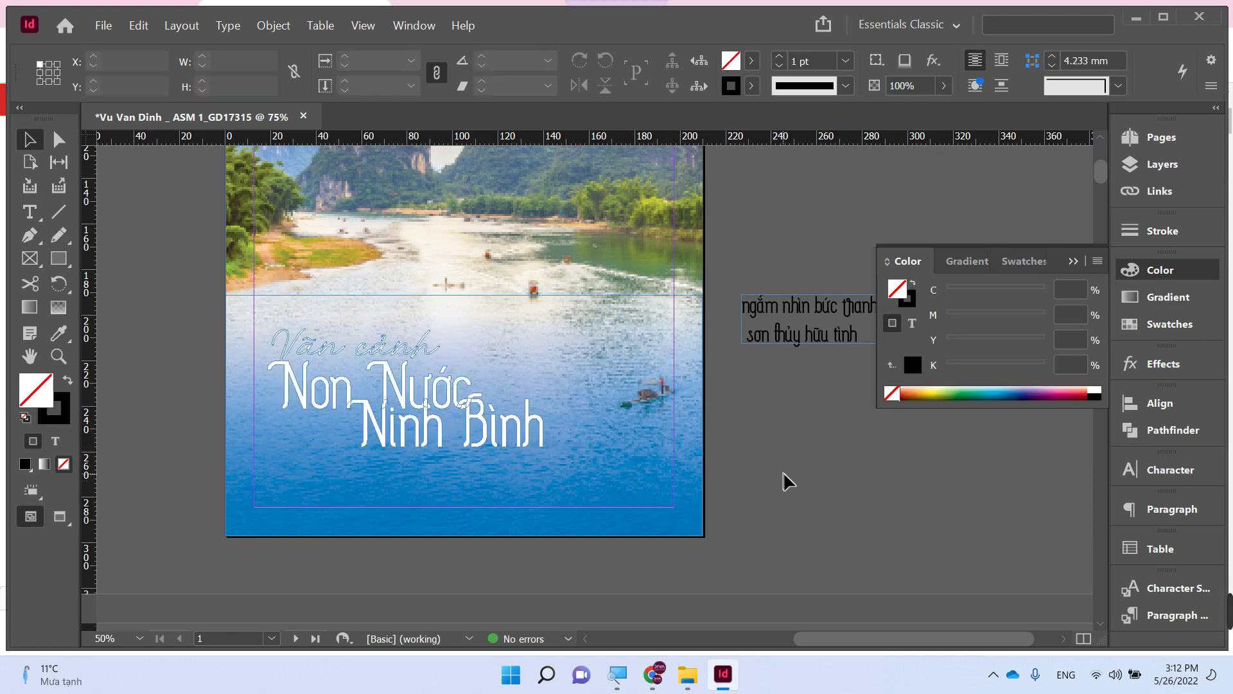
# - Widen the Văn cảnh text frame and move the tagline frame down under Ninh Bình
pyautogui.click(431, 345)
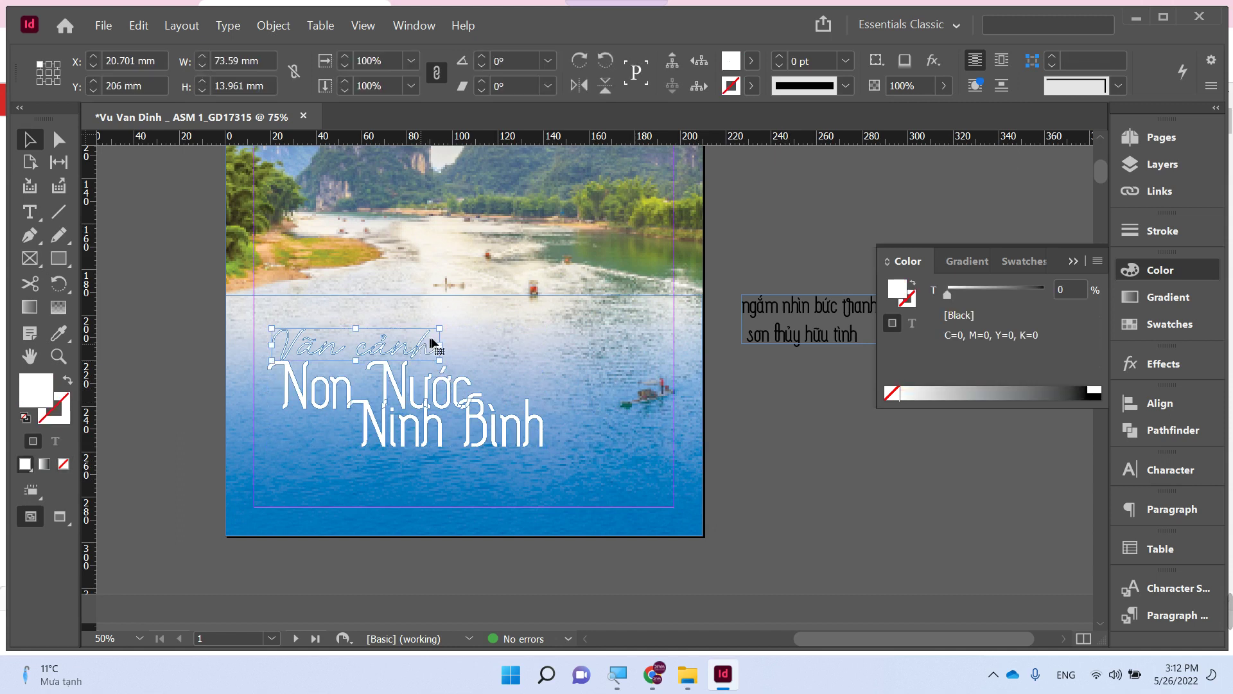
pyautogui.moveTo(442, 330); pyautogui.dragTo(475, 353)
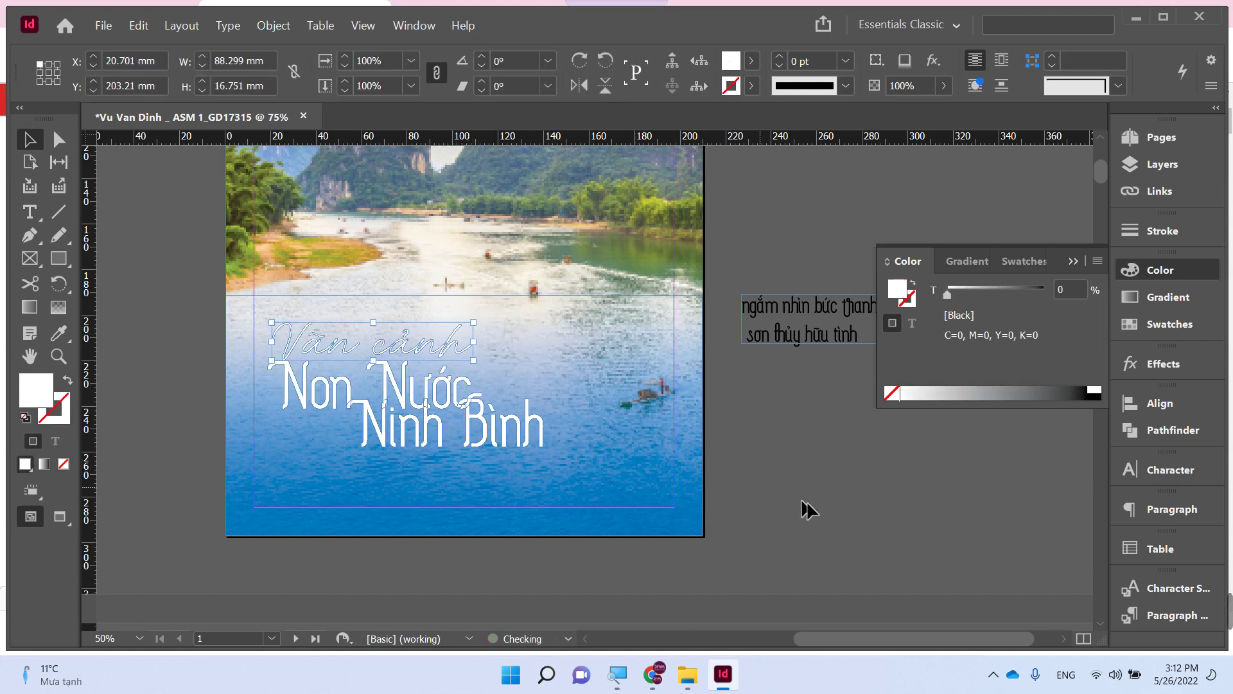
pyautogui.click(824, 505)
pyautogui.press('Tab')
pyautogui.moveTo(820, 299); pyautogui.dragTo(447, 454)
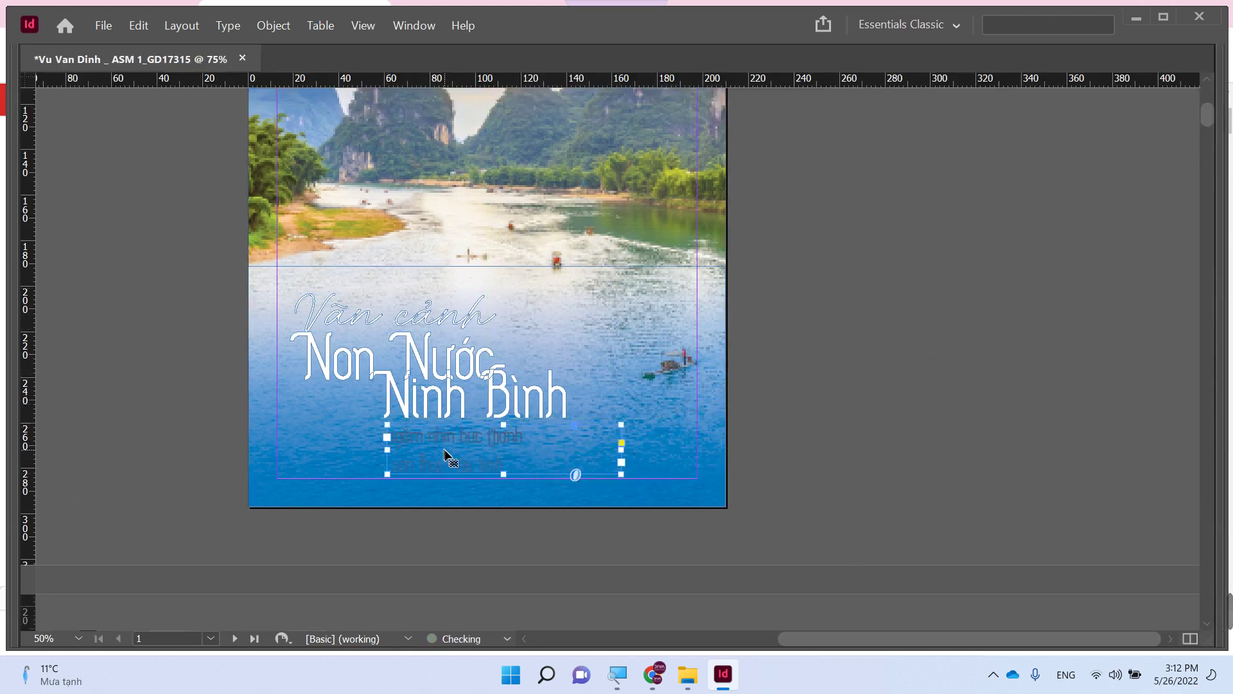
pyautogui.press('Tab')
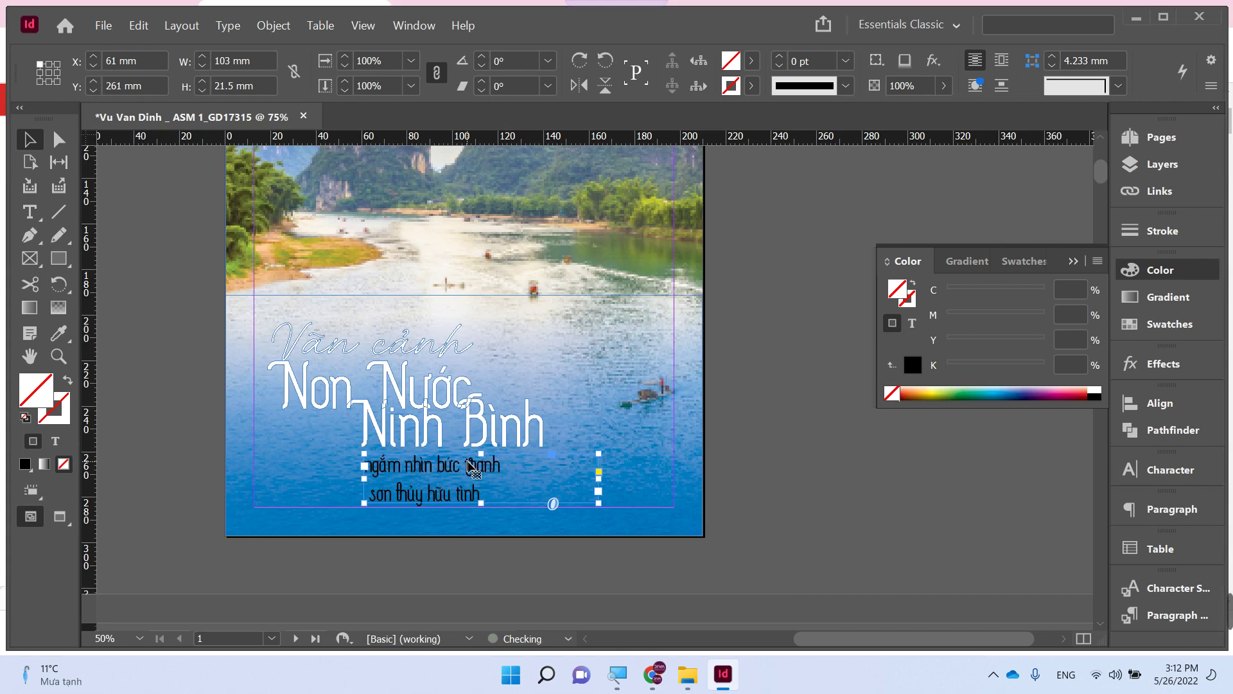
# - Set the tagline to 20 pt, join it into one line, and shrink its frame to fit
pyautogui.doubleClick(469, 466)
pyautogui.hotkey('ctrl', 'a')
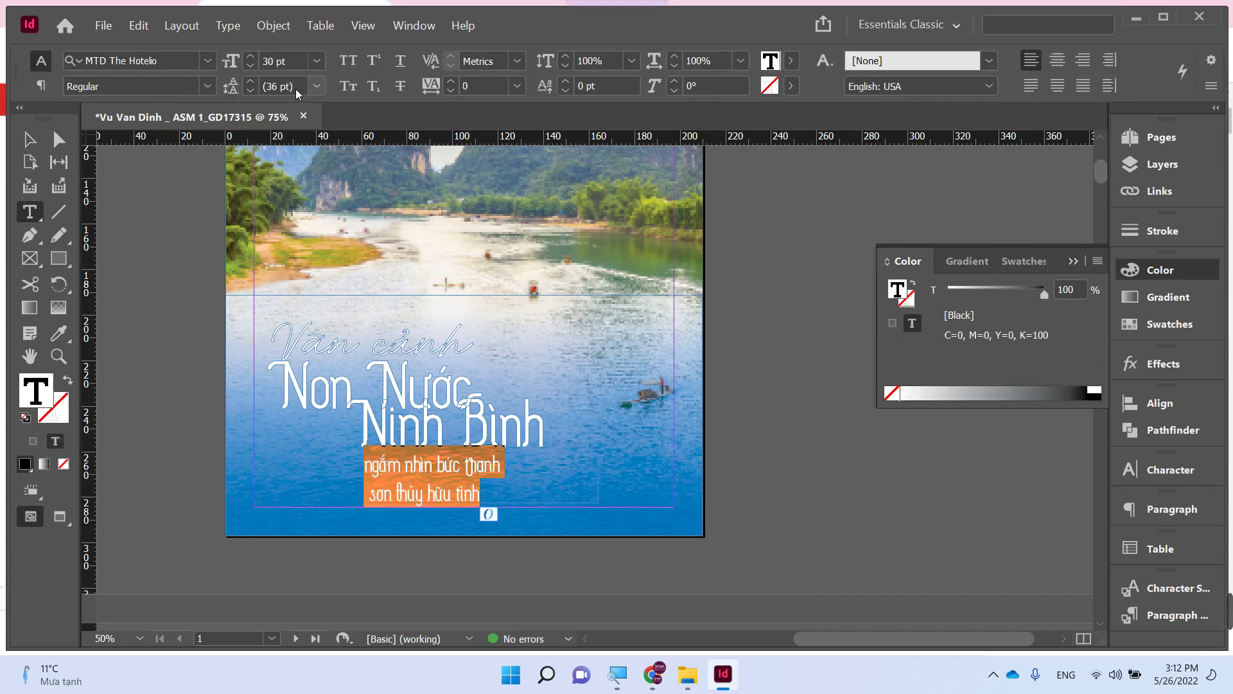
pyautogui.doubleClick(288, 61)
pyautogui.write('20')
pyautogui.press('Return')
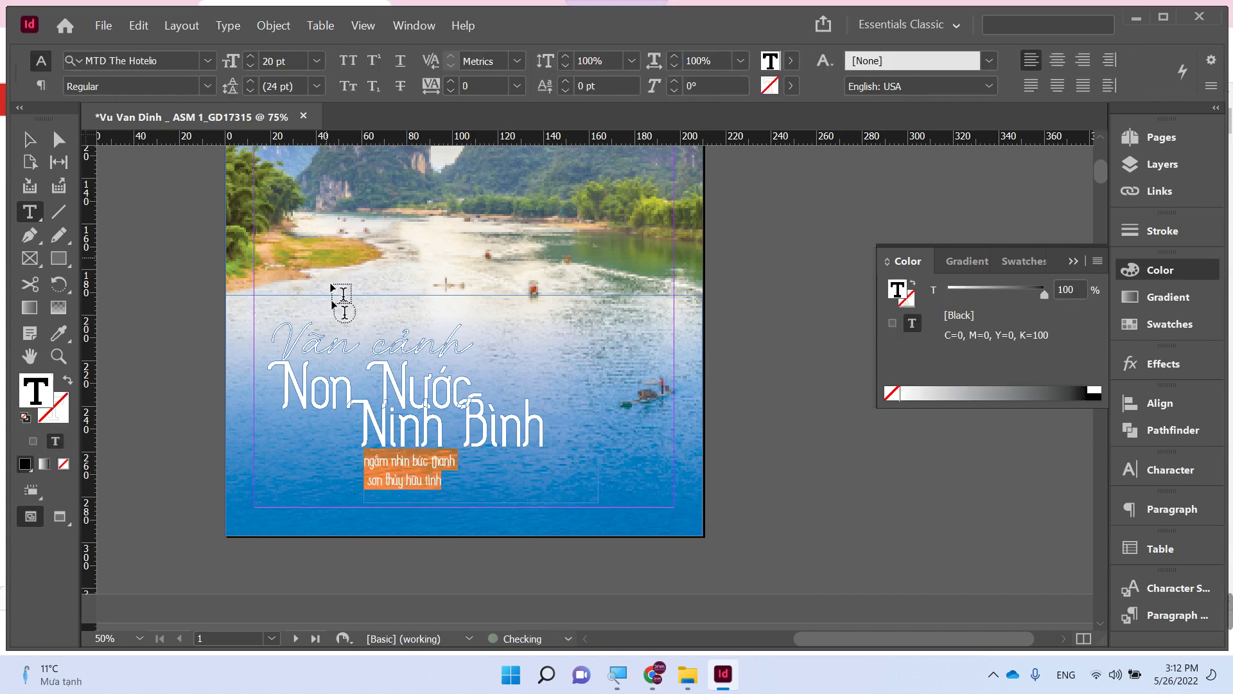
pyautogui.click(370, 489)
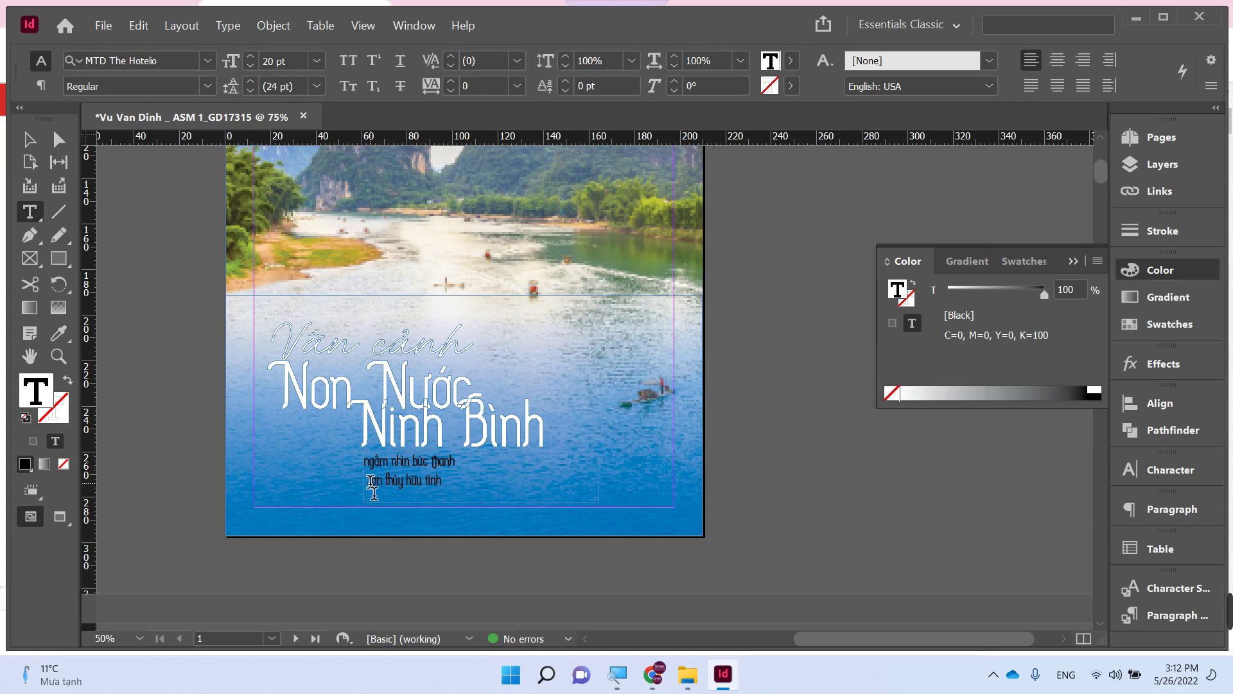
pyautogui.press('BackSpace')
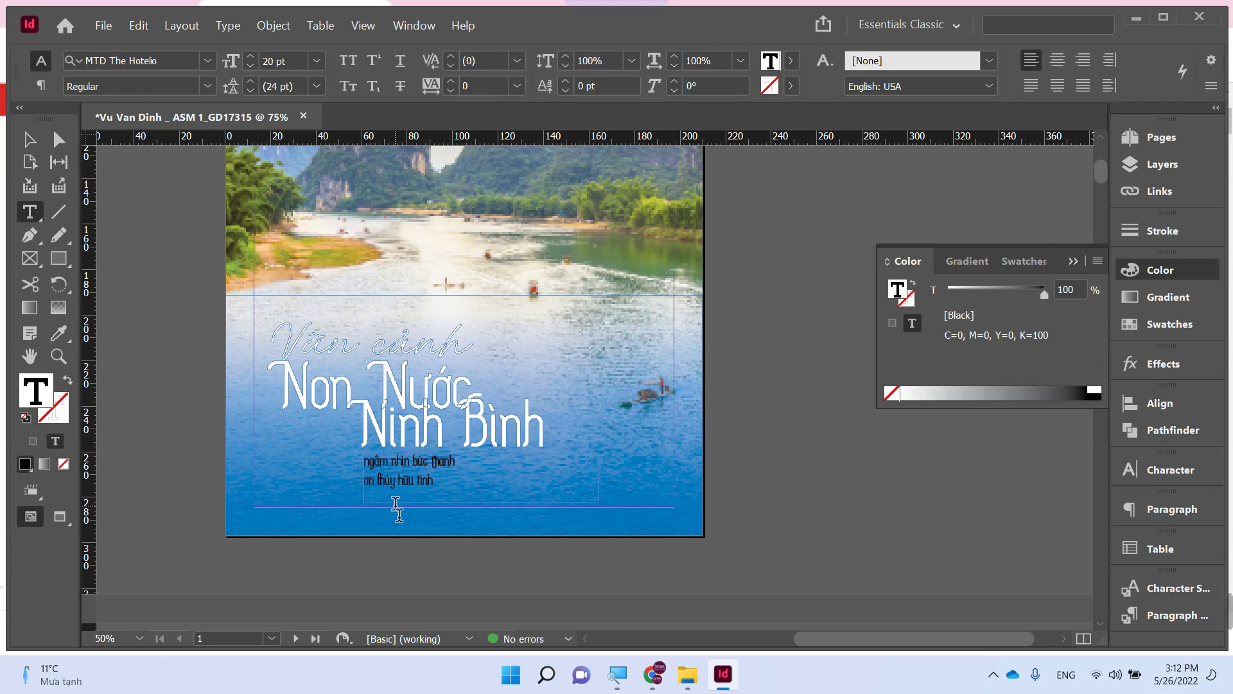
pyautogui.press('BackSpace')
pyautogui.write('Sơn thủy hữu tình')
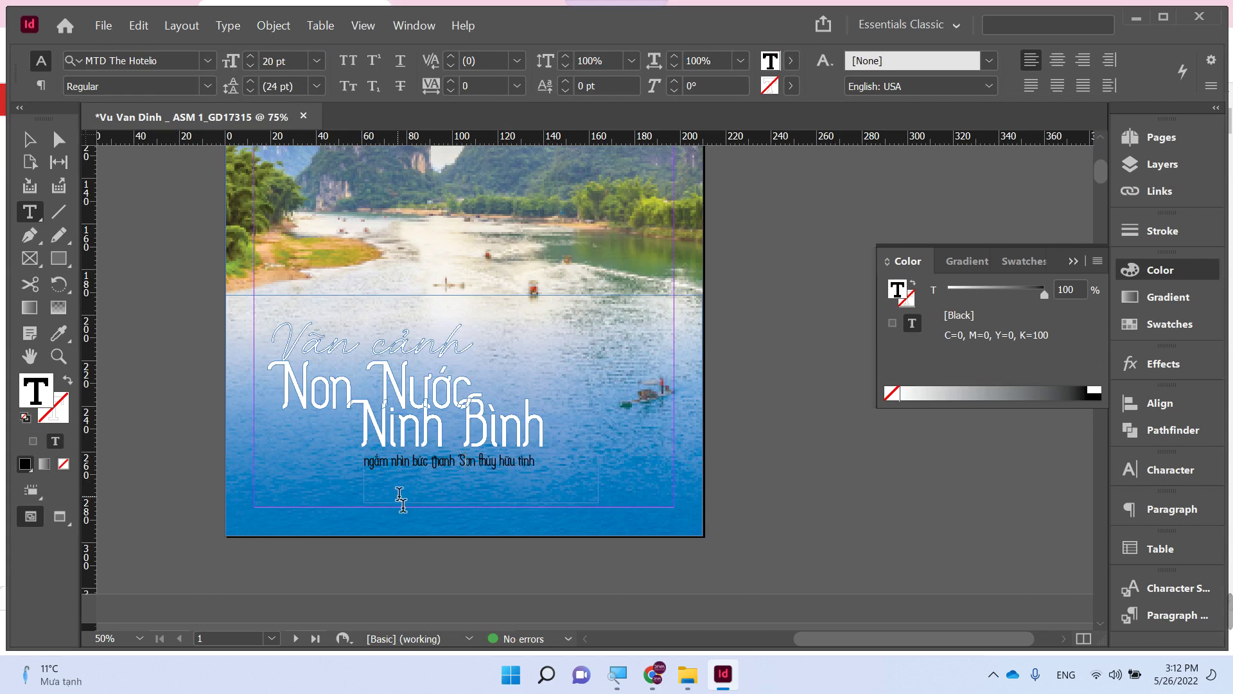
pyautogui.press('Escape')
pyautogui.moveTo(598, 503); pyautogui.dragTo(544, 476)
# - Zoom out over the spreads and back onto the cover to check the tagline's placement
pyautogui.scroll(-15, 490, 469)
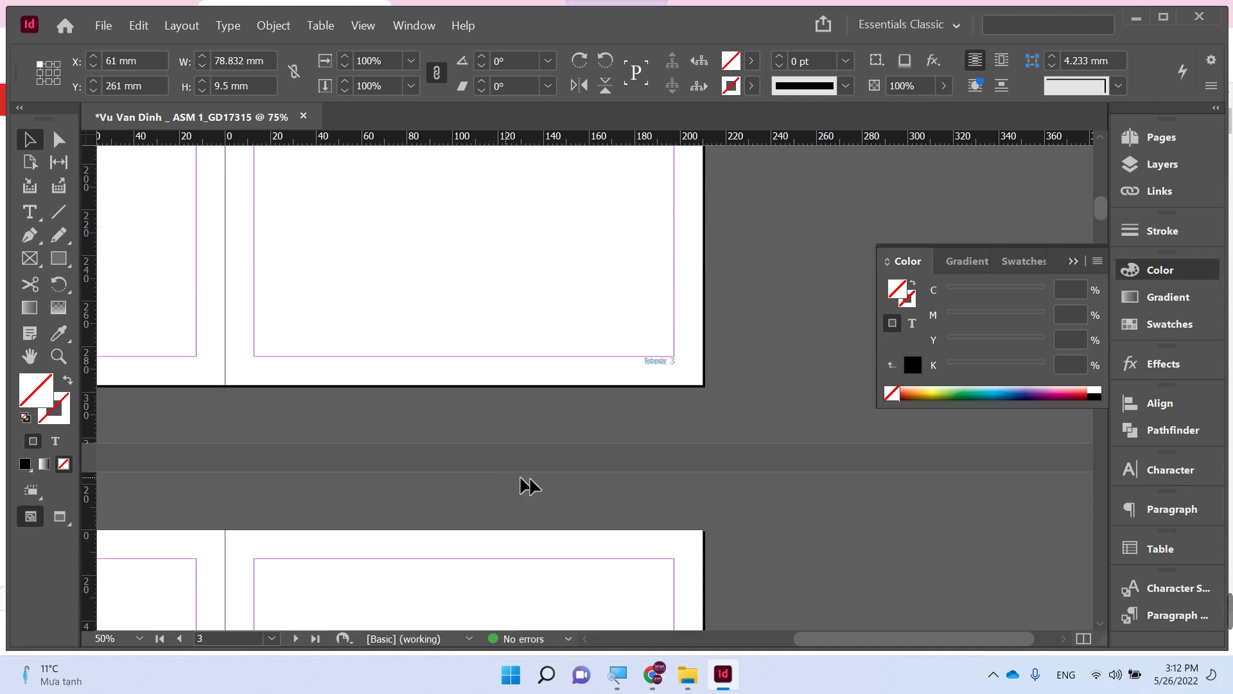
pyautogui.hotkey('ctrl', '-')
pyautogui.hotkey('ctrl', '-')
pyautogui.hotkey('ctrl', '-')
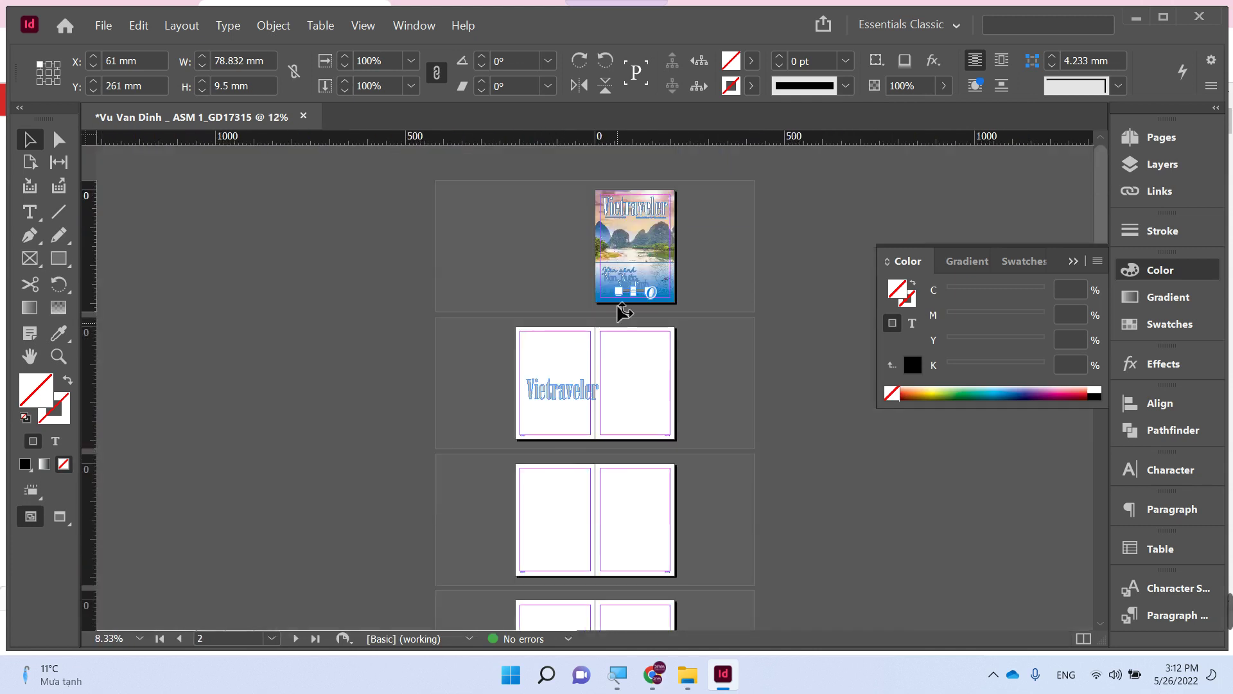
pyautogui.press('z')
pyautogui.click(671, 313)
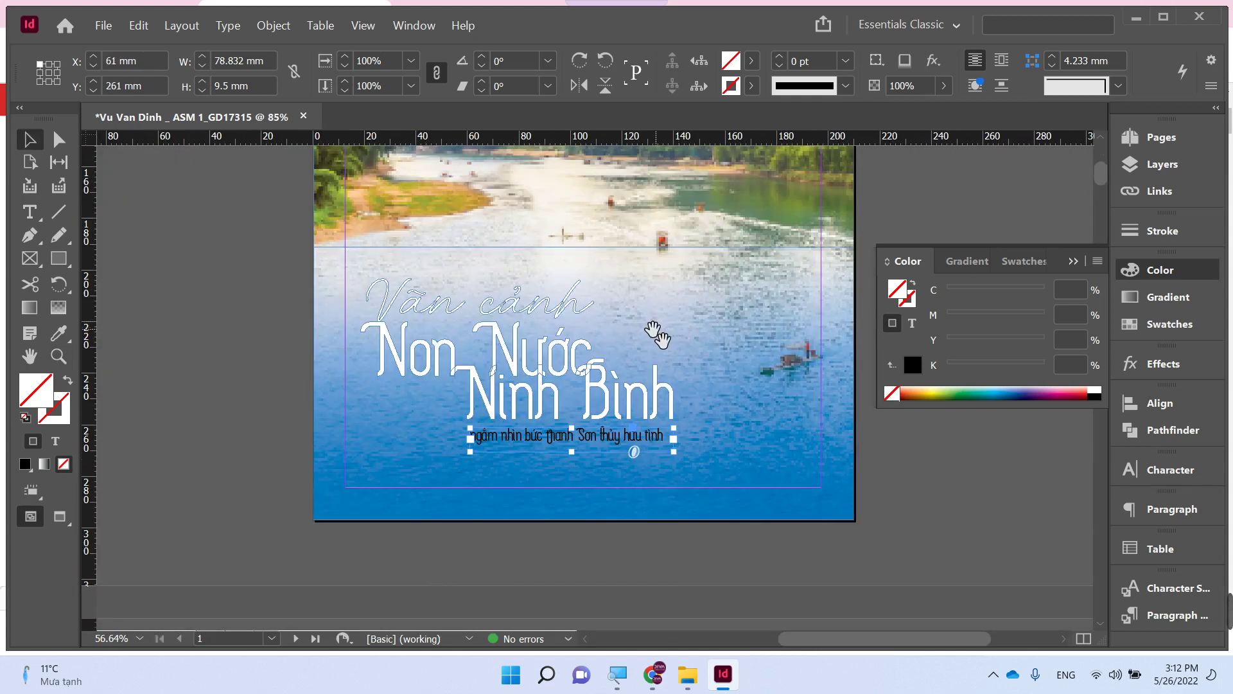
pyautogui.scroll(2, 283, 359)
pyautogui.hscroll(1, 283, 360)
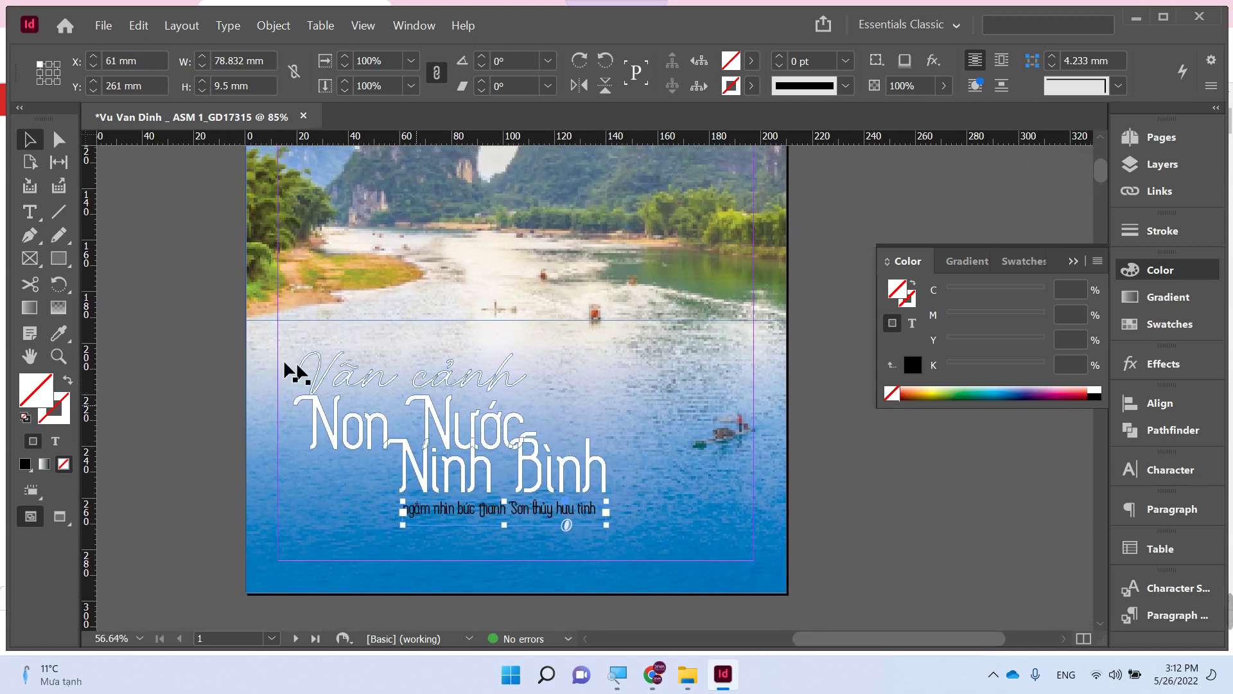
pyautogui.click(235, 357)
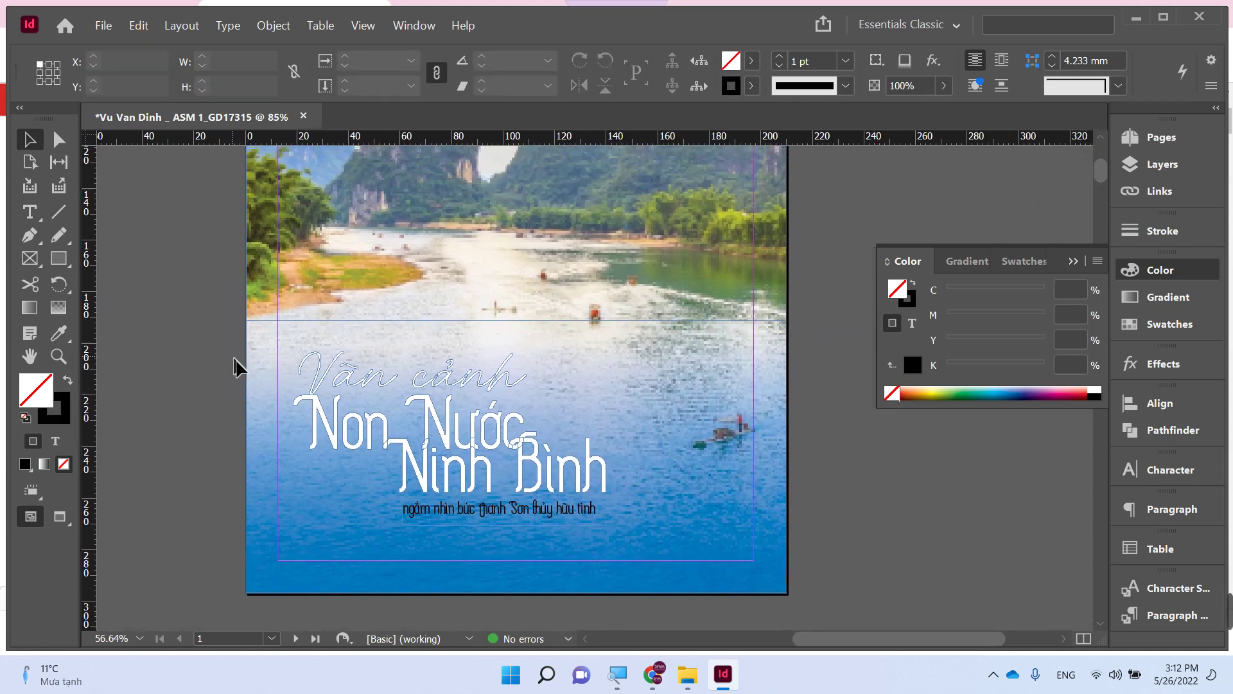
pyautogui.click(468, 514)
pyautogui.click(835, 514)
pyautogui.click(642, 668)
pyautogui.click(57, 71)
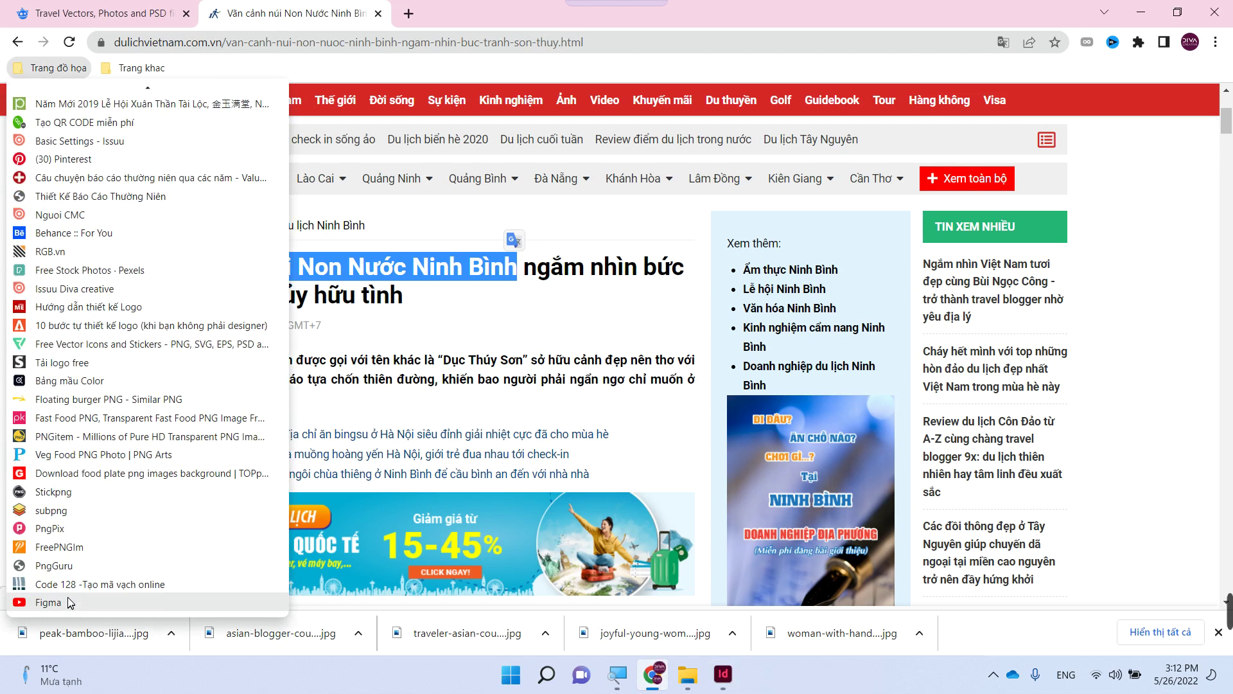
pyautogui.click(71, 585)
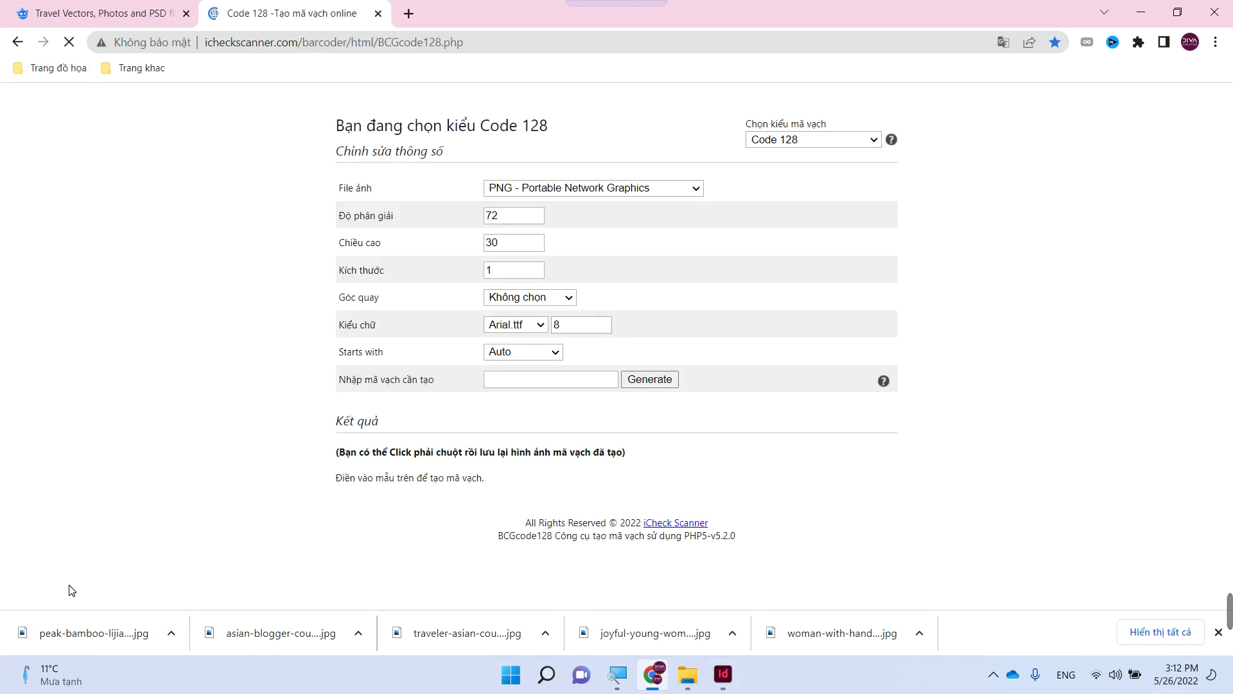
pyautogui.click(531, 388)
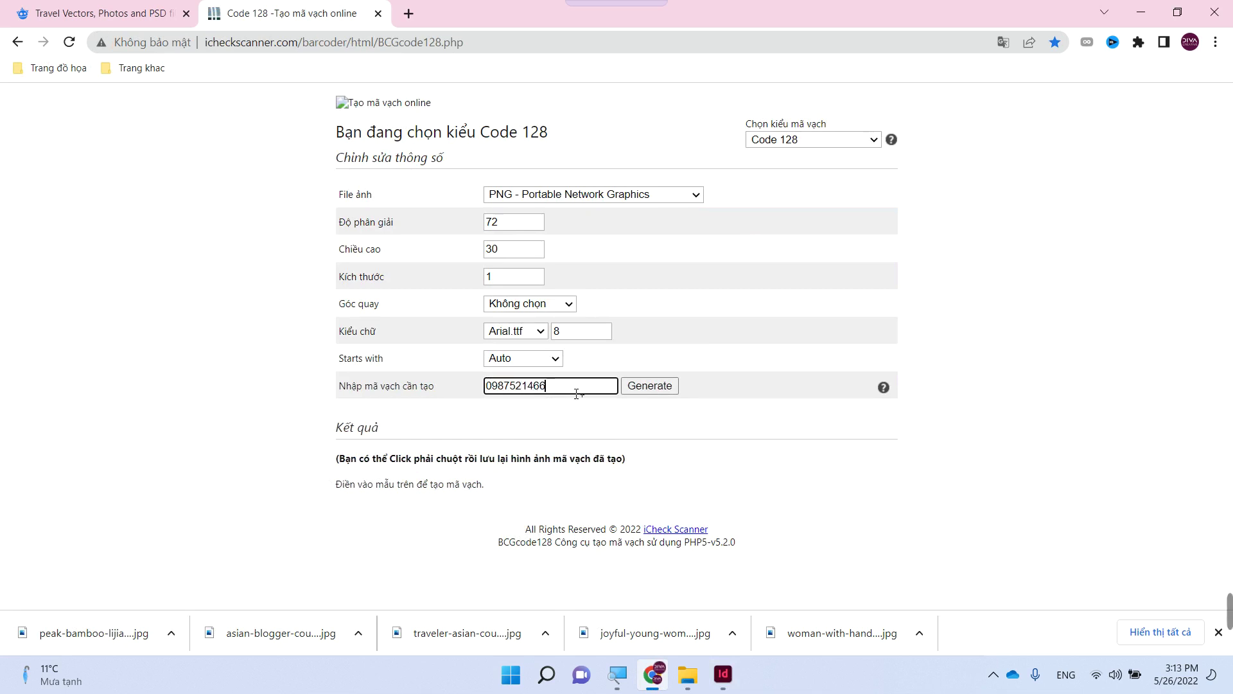
pyautogui.click(647, 380)
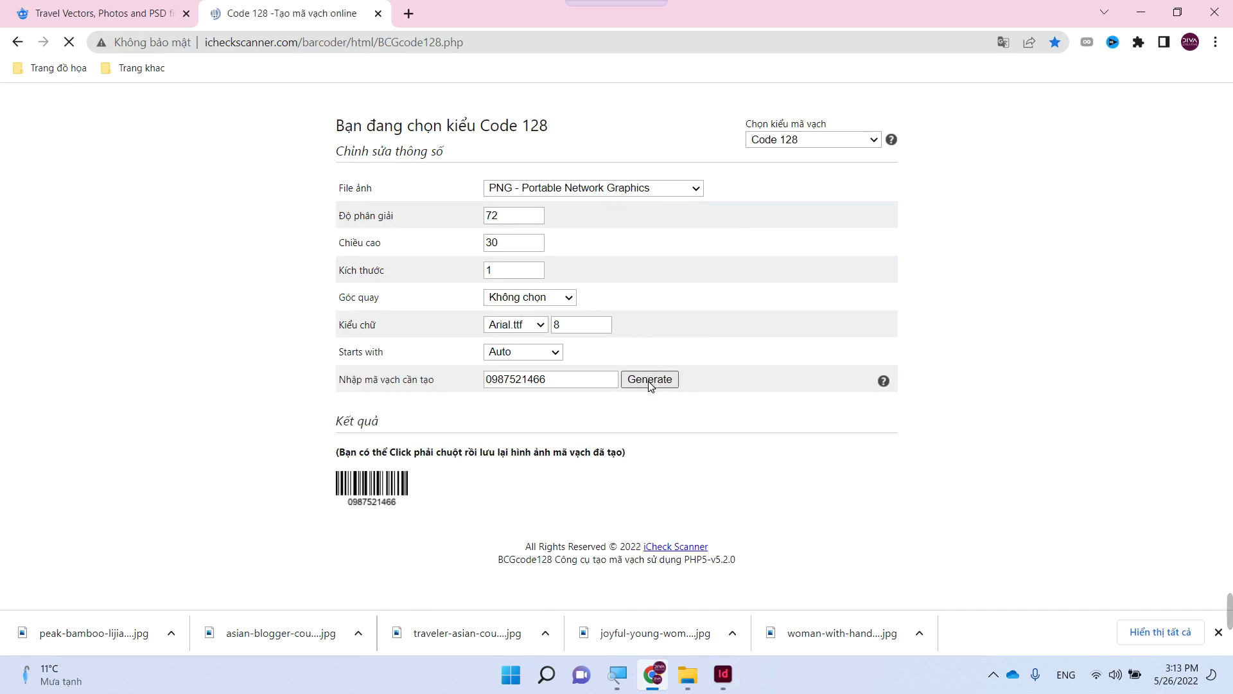
# - Save the barcode image as 'Ma vach' in the Tap chi Du lich folder
pyautogui.rightClick(366, 488)
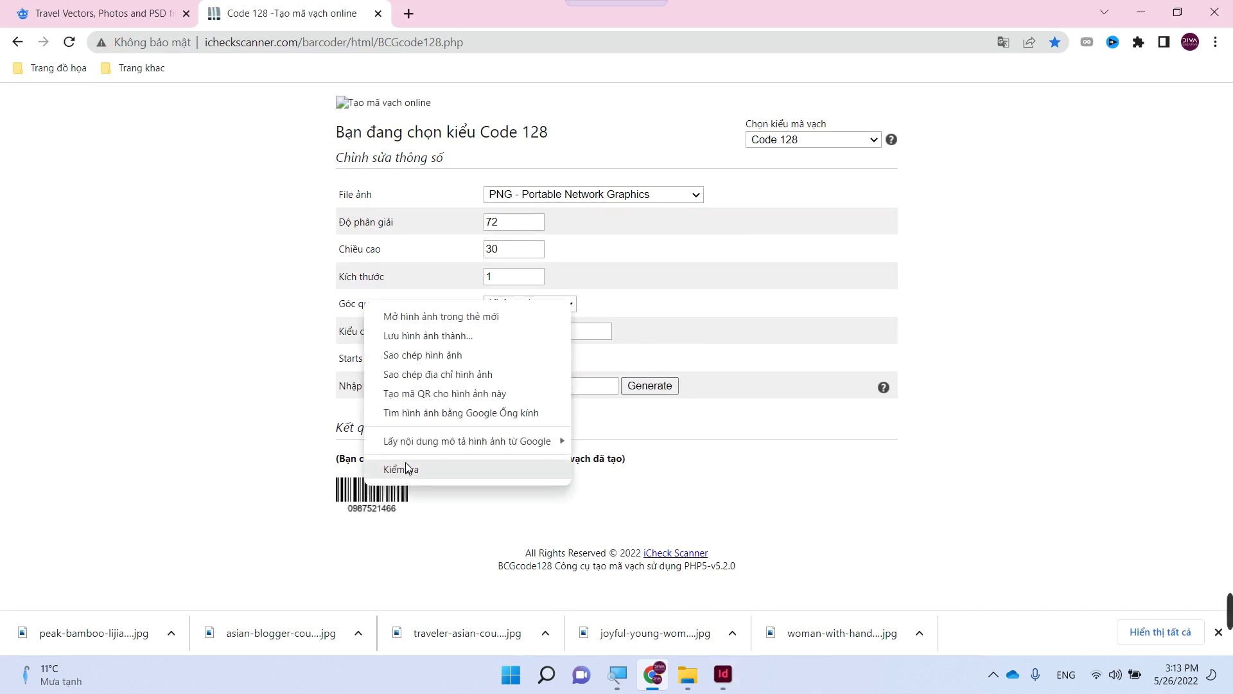
pyautogui.click(413, 337)
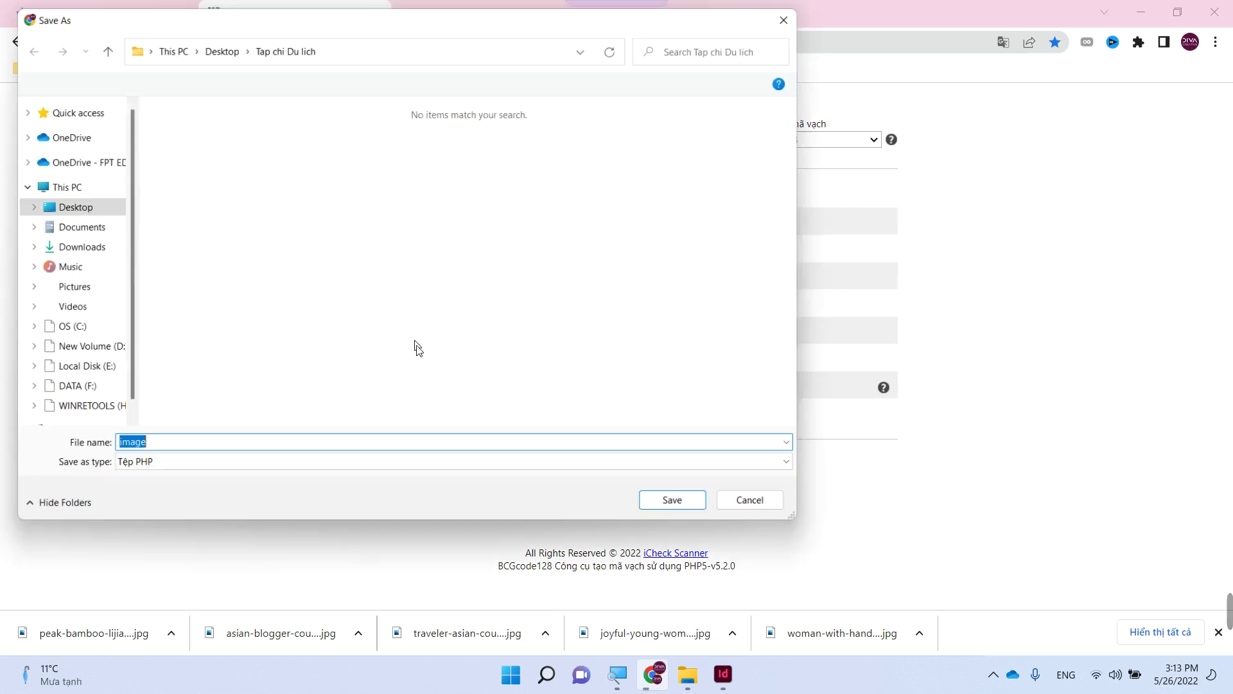
pyautogui.click(77, 206)
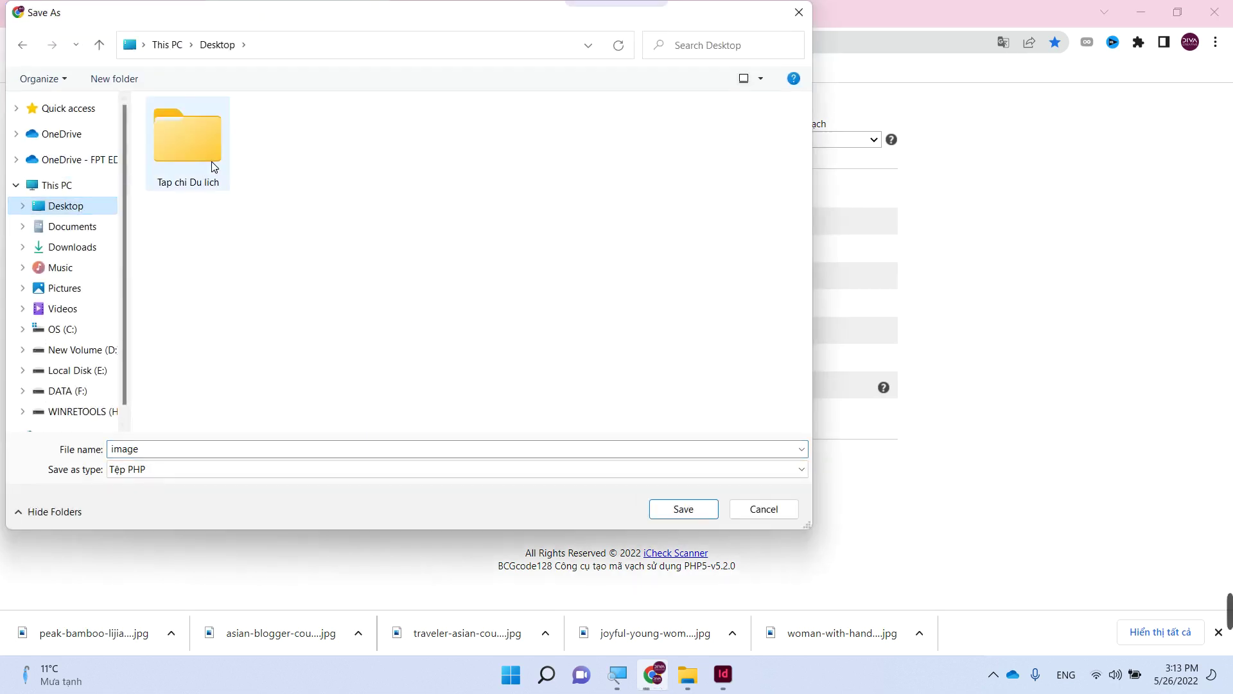
pyautogui.doubleClick(202, 156)
pyautogui.doubleClick(206, 450)
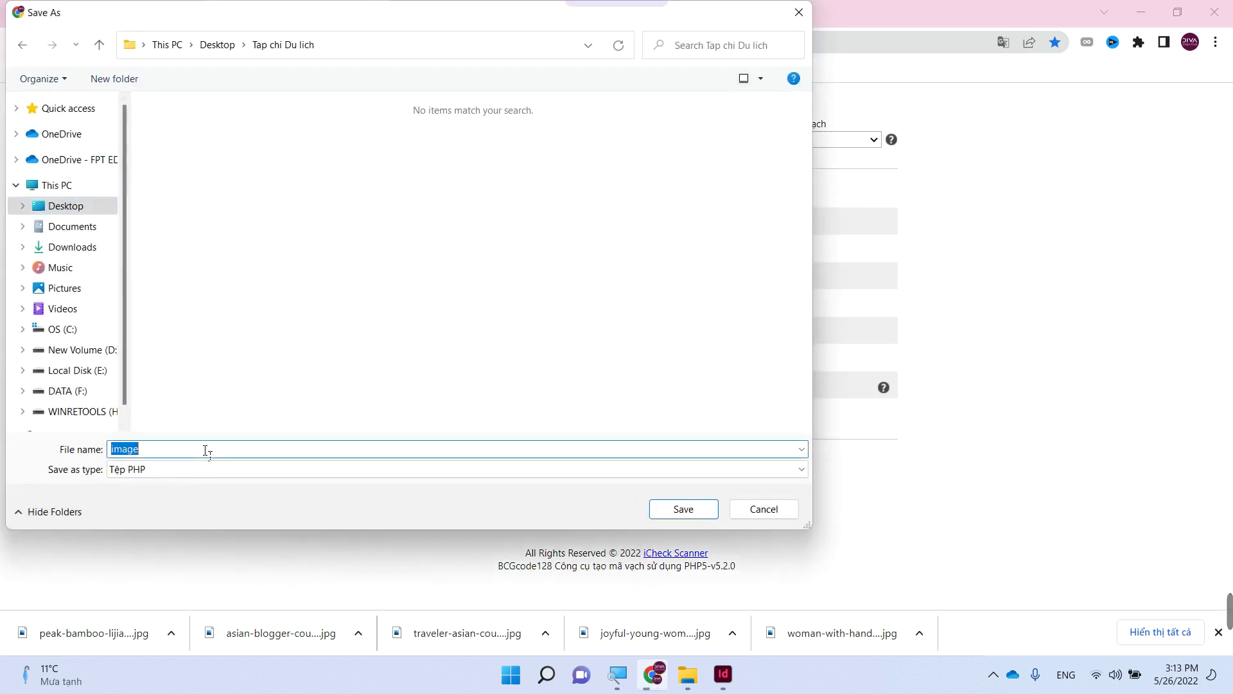
pyautogui.write('M')
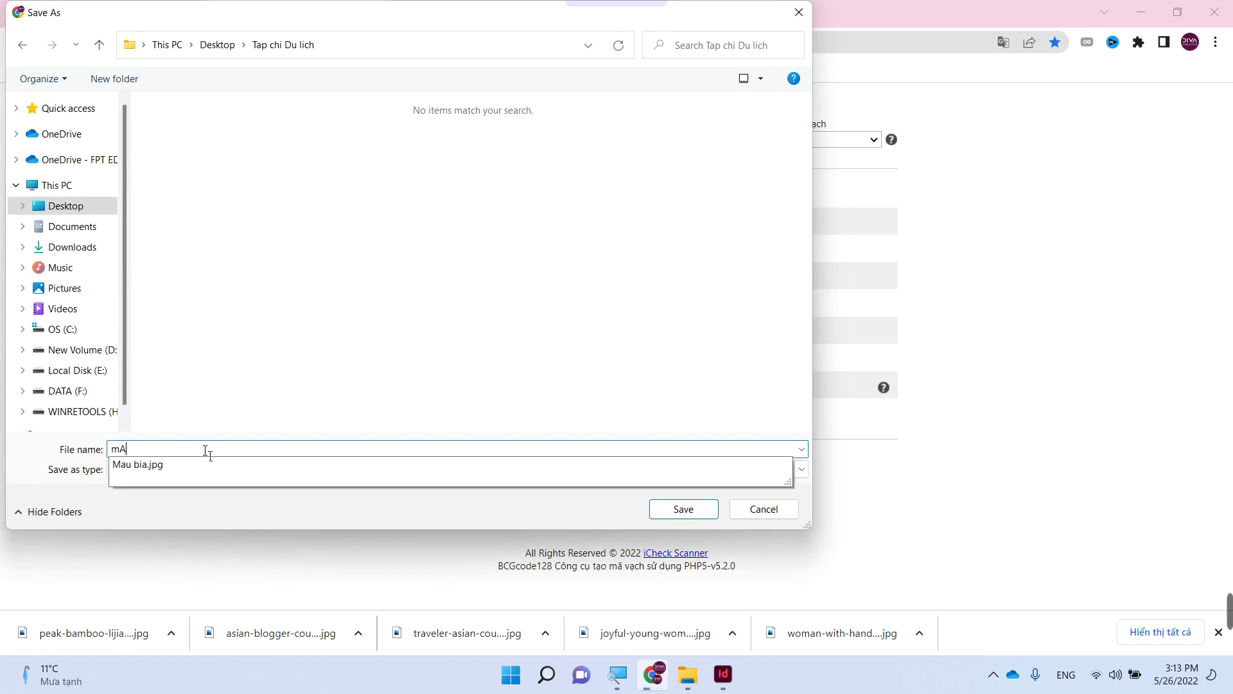
pyautogui.write('a vach')
pyautogui.press('Return')
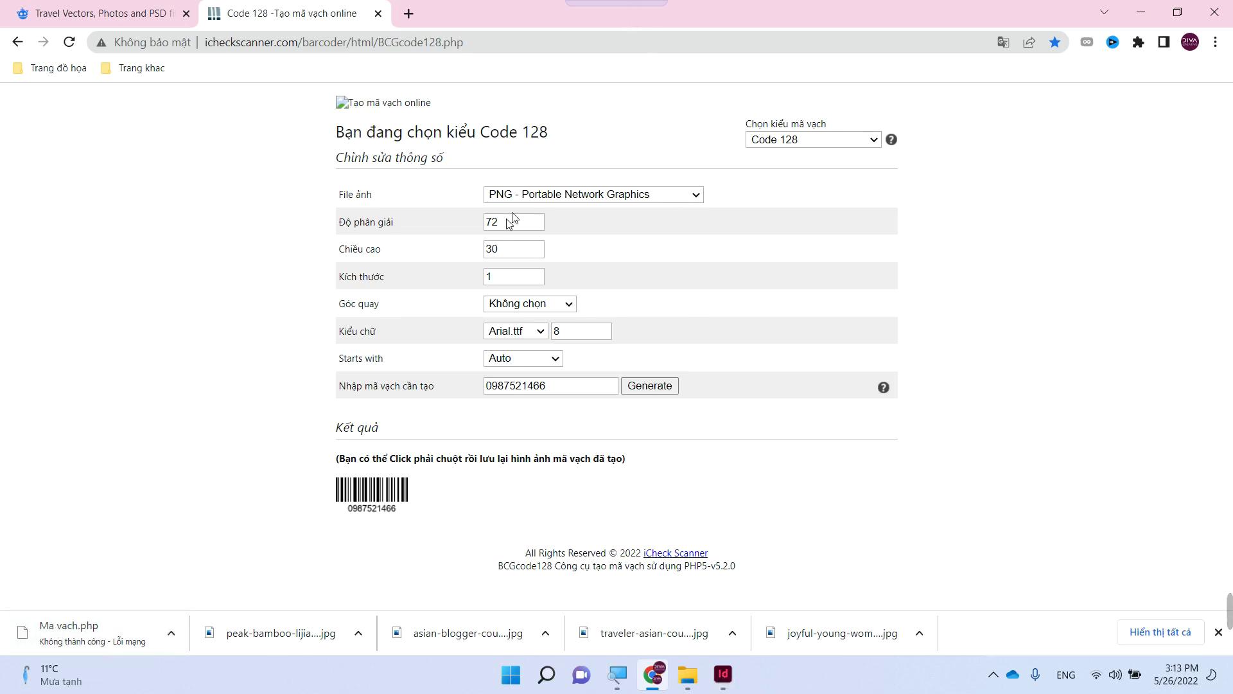
# - Resume the failed Ma vach barcode download
pyautogui.click(171, 636)
pyautogui.click(207, 556)
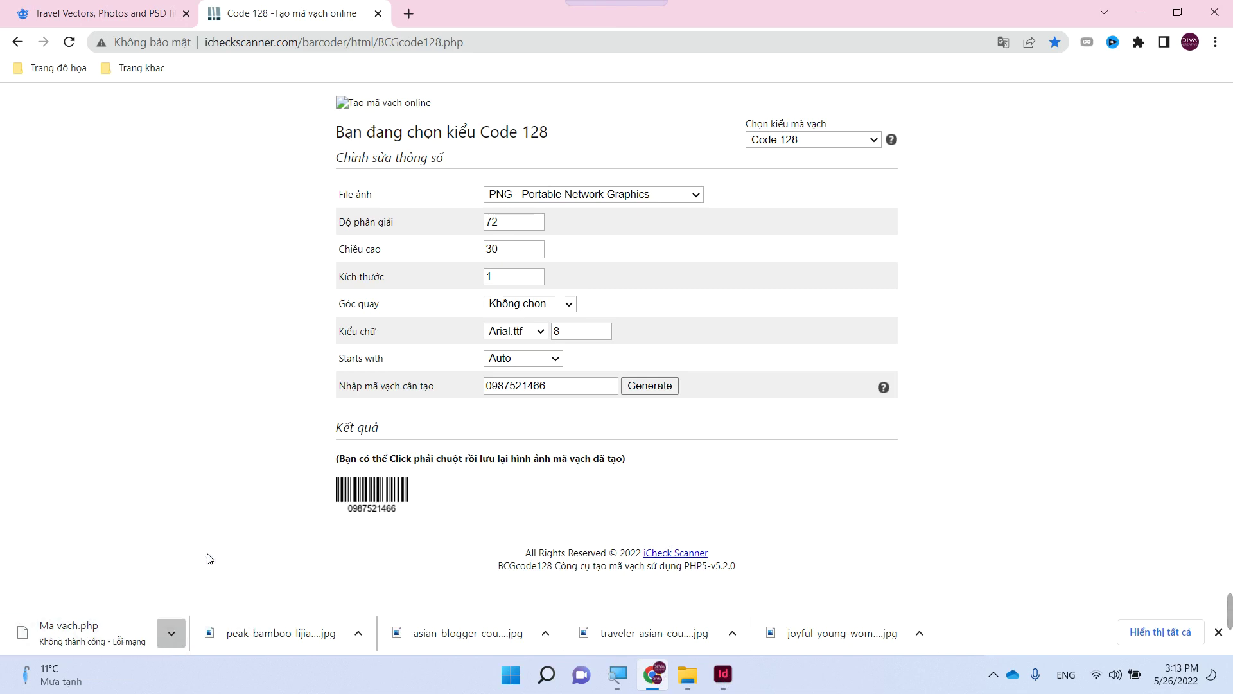
pyautogui.moveTo(69, 629); pyautogui.dragTo(626, 449)
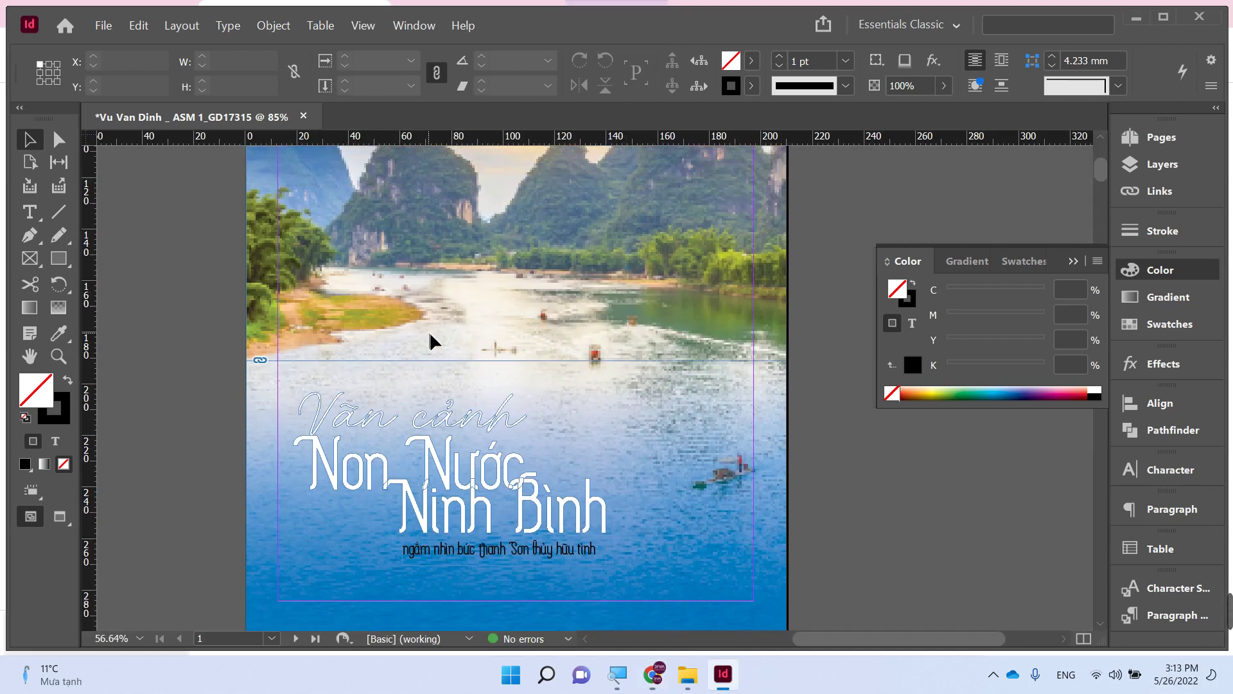
# - Open the Place dialog with Ctrl+D and cancel it without placing a file
pyautogui.hotkey('ctrl', '-')
pyautogui.hotkey('ctrl', '-')
pyautogui.scroll(-2, 597, 334)
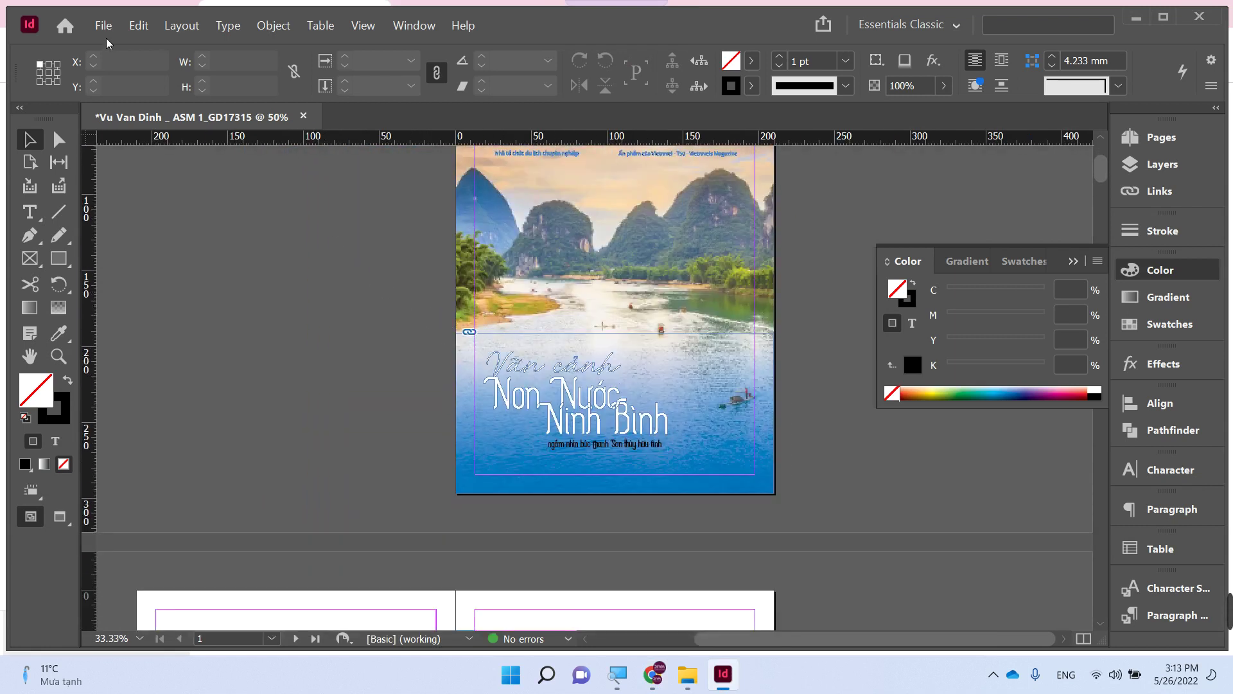
pyautogui.hotkey('ctrl', 'd')
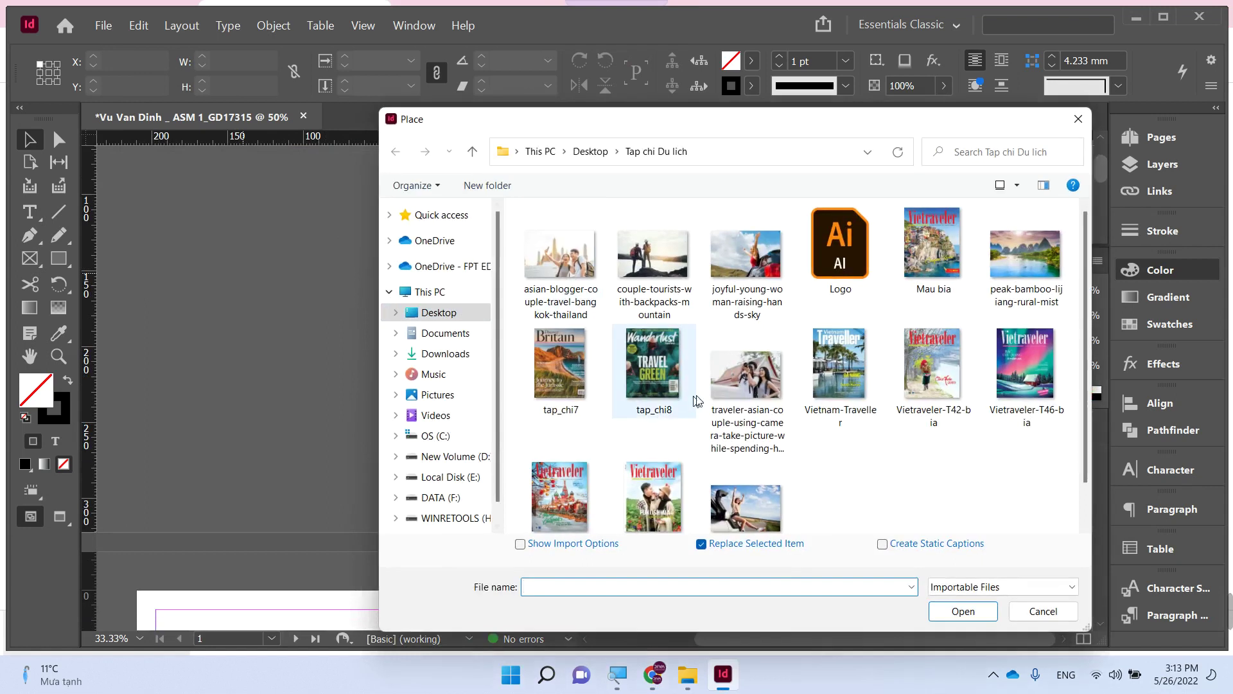
pyautogui.scroll(-1, 765, 411)
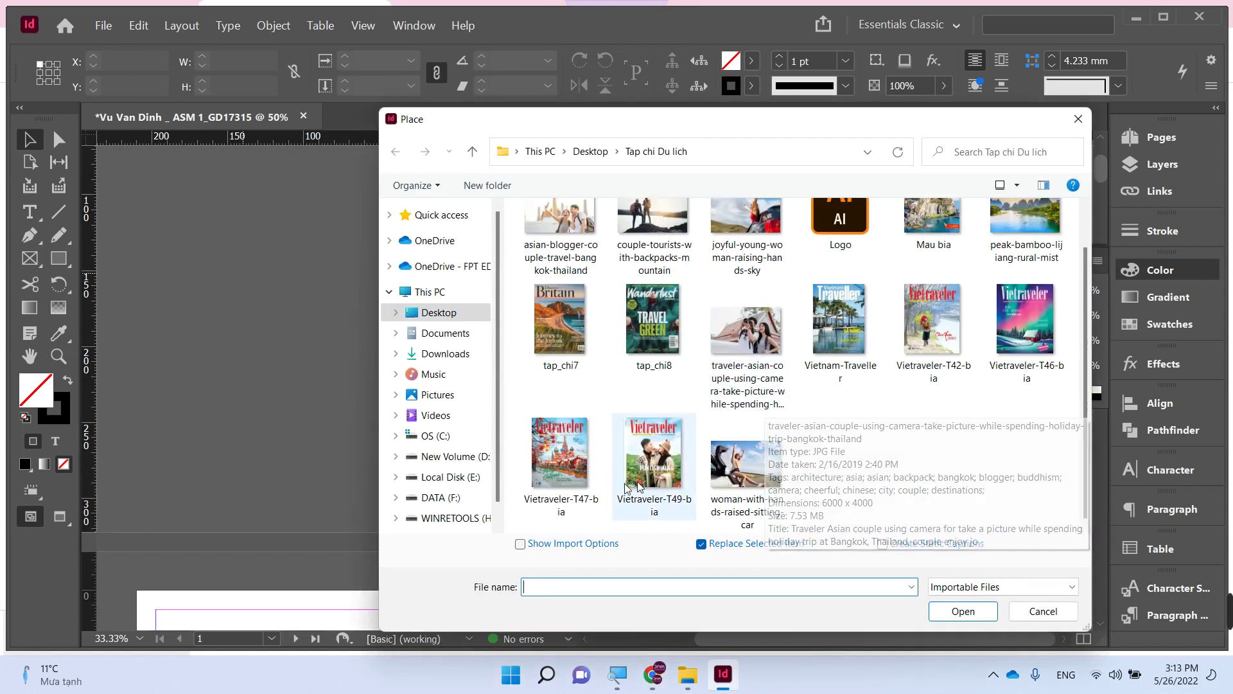
pyautogui.click(1038, 615)
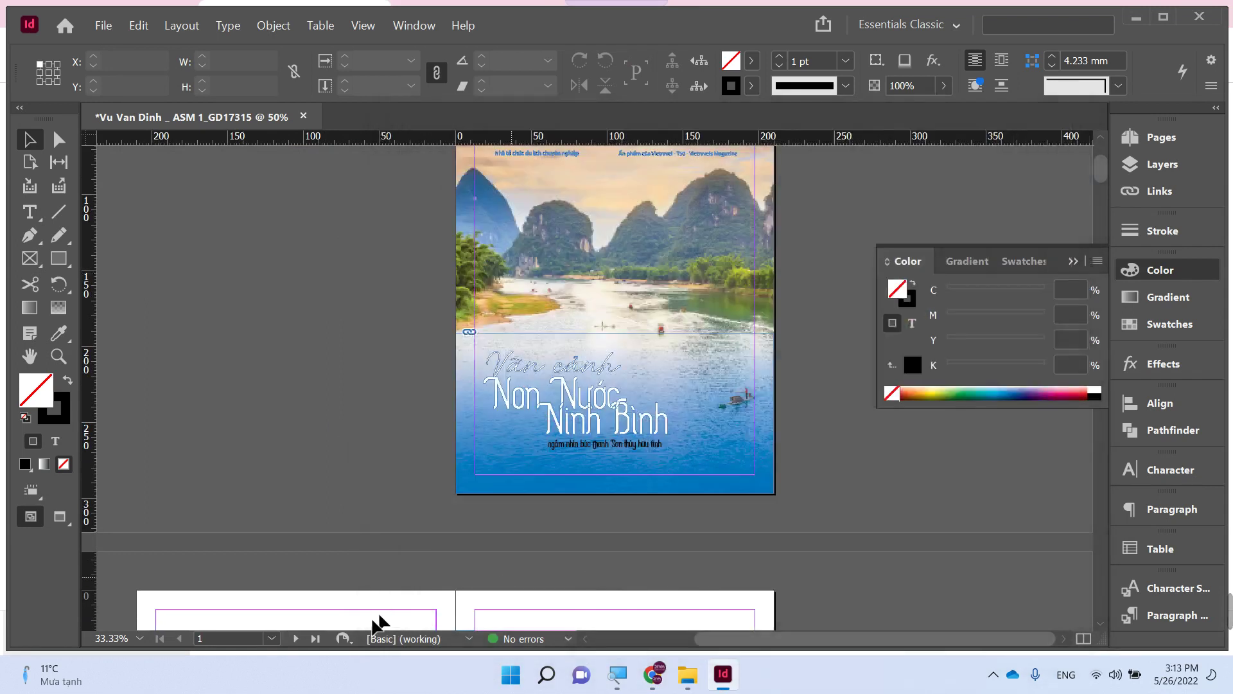
# - Drag the Ma vach barcode download from Chrome onto the InDesign cover
pyautogui.click(652, 675)
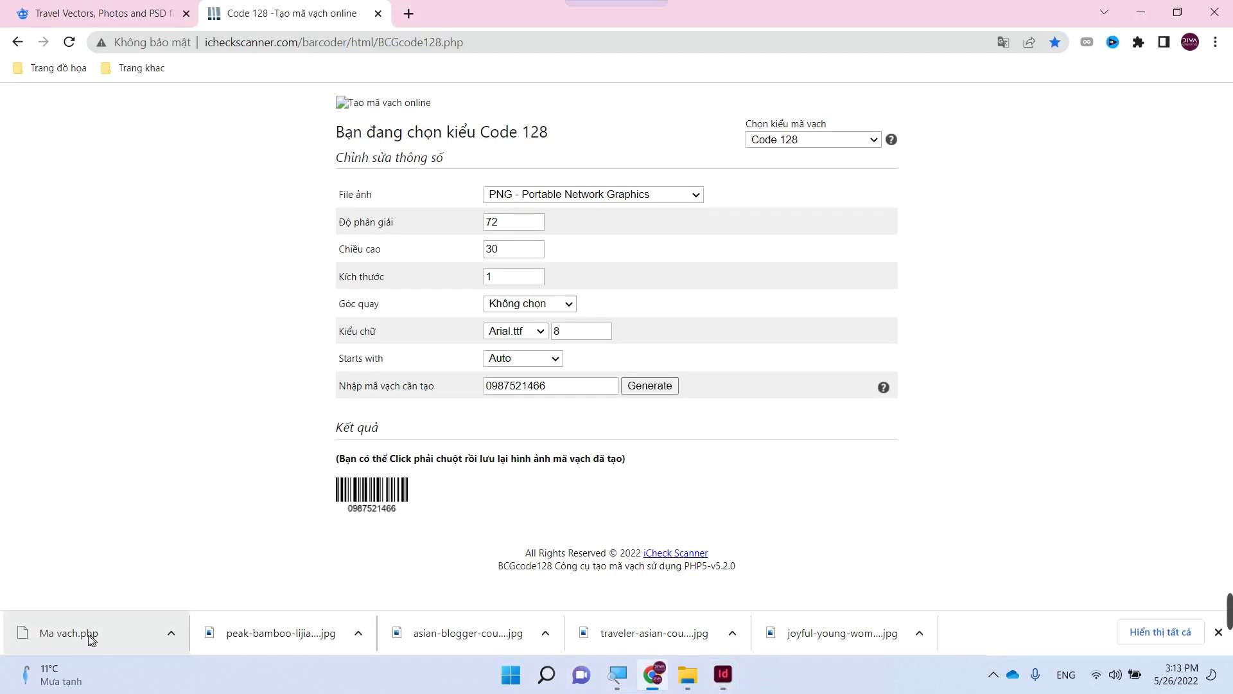
pyautogui.moveTo(51, 632); pyautogui.dragTo(457, 149)
pyautogui.moveTo(520, 13); pyautogui.dragTo(678, 313)
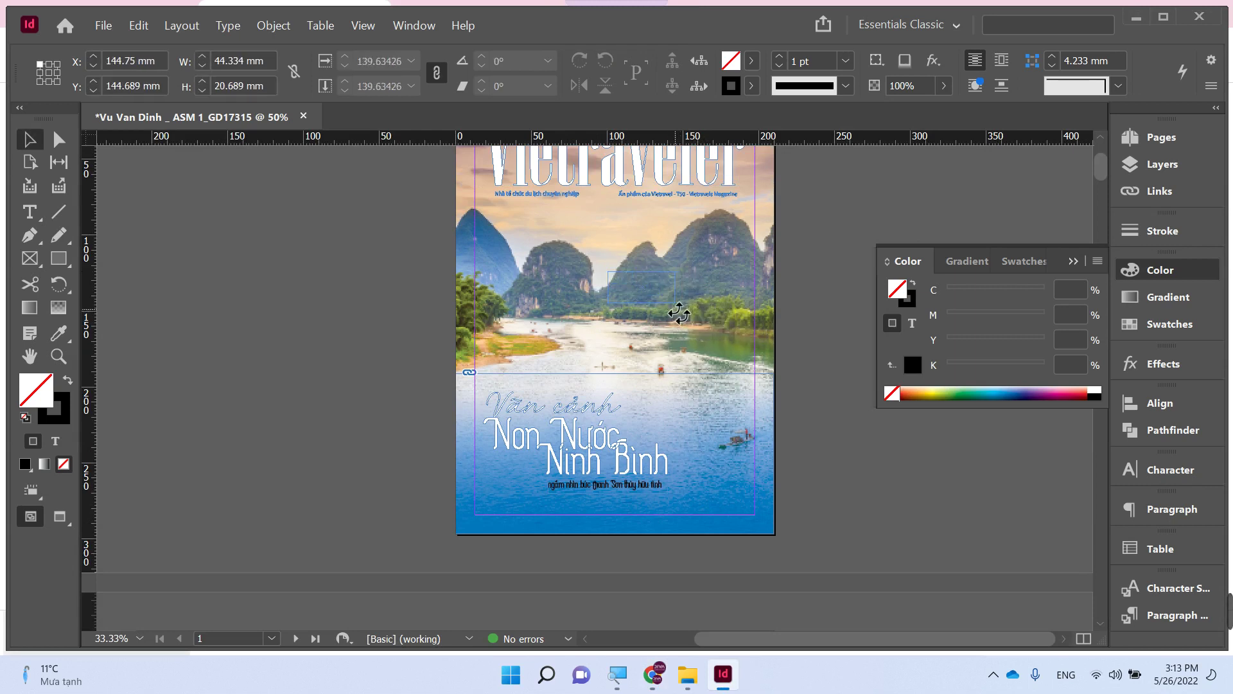
pyautogui.click(417, 322)
pyautogui.scroll(-1, 678, 327)
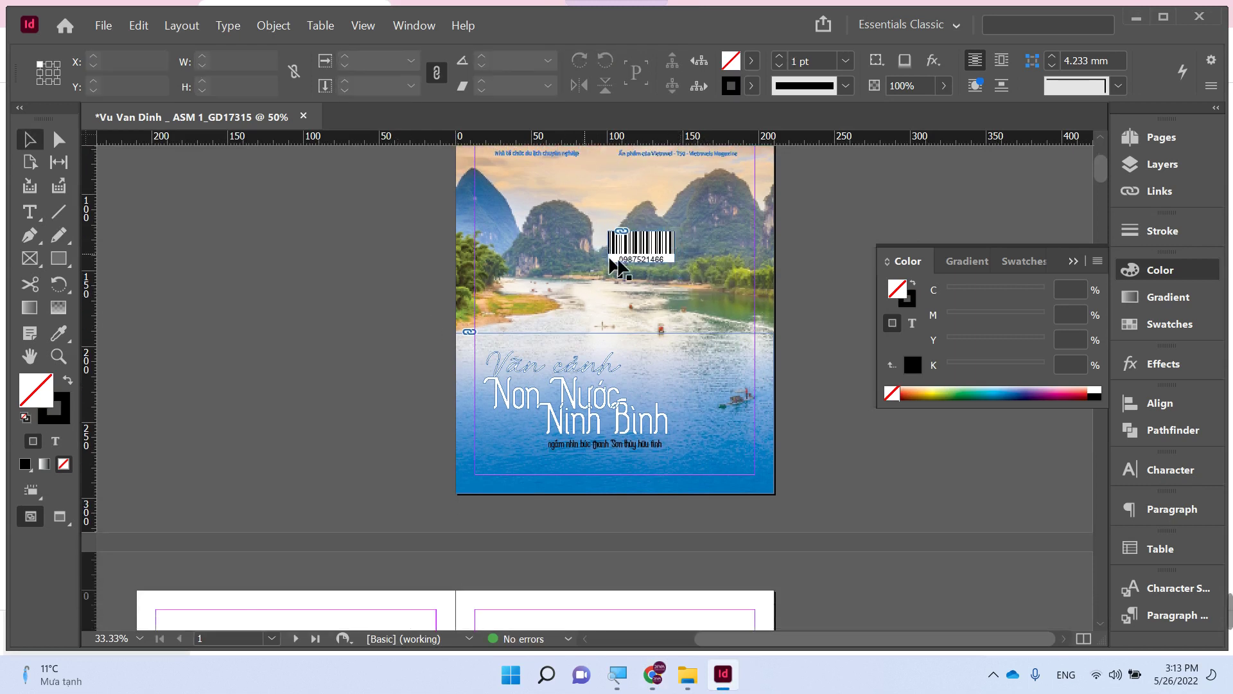
pyautogui.moveTo(638, 256); pyautogui.dragTo(719, 443)
# - Rotate the barcode 90° and then 180° so it stands upright at the lower left
pyautogui.click(826, 484)
pyautogui.press('z')
pyautogui.moveTo(488, 395); pyautogui.dragTo(771, 507)
pyautogui.press('Tab')
pyautogui.click(898, 457)
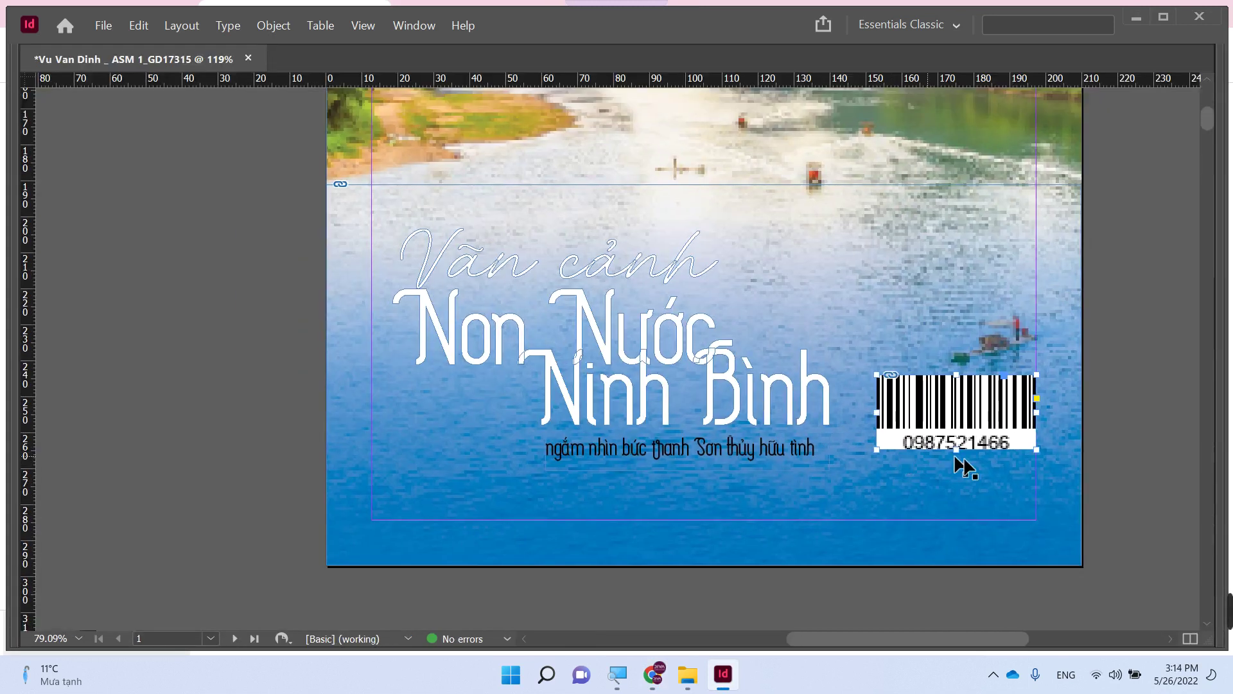
pyautogui.moveTo(1026, 486); pyautogui.dragTo(999, 355)
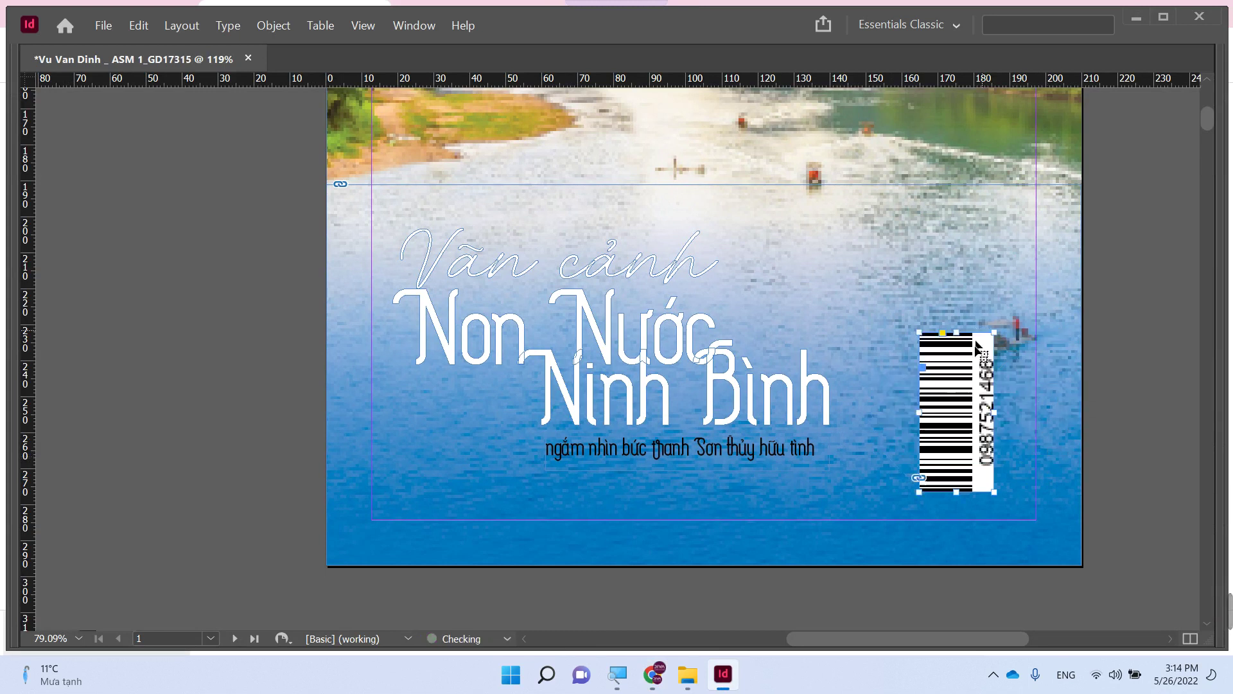
pyautogui.moveTo(407, 388); pyautogui.dragTo(407, 388)
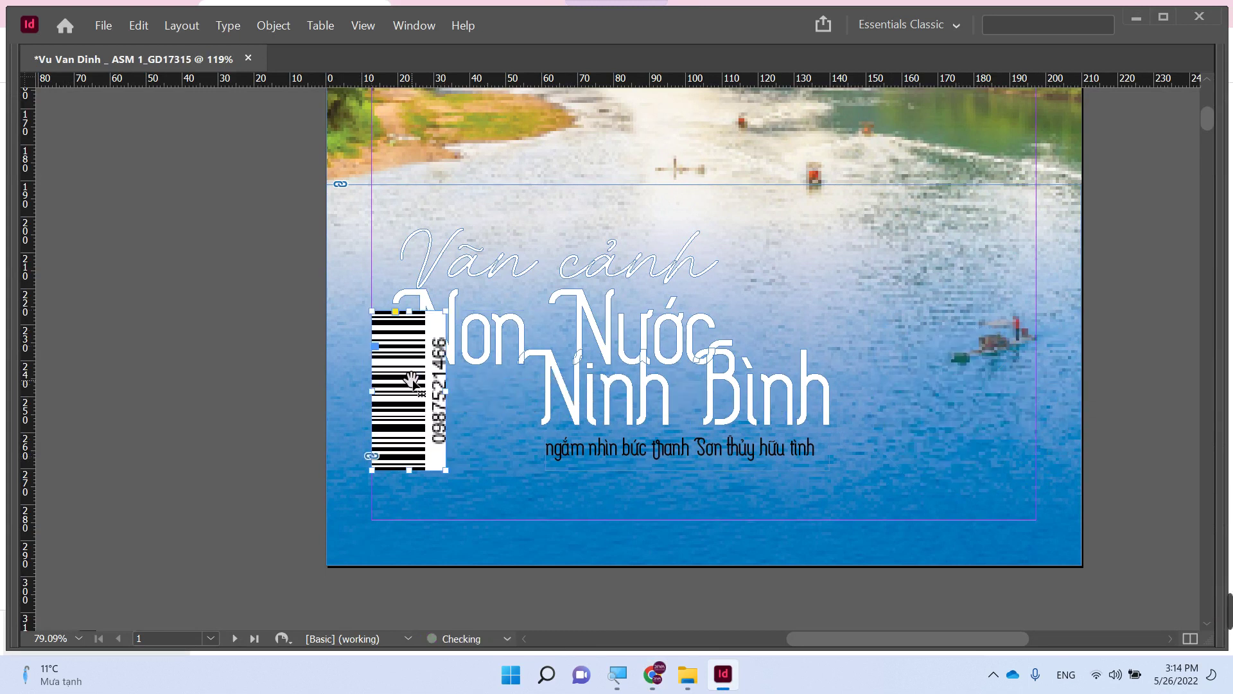
pyautogui.moveTo(457, 307); pyautogui.dragTo(360, 499)
pyautogui.click(290, 411)
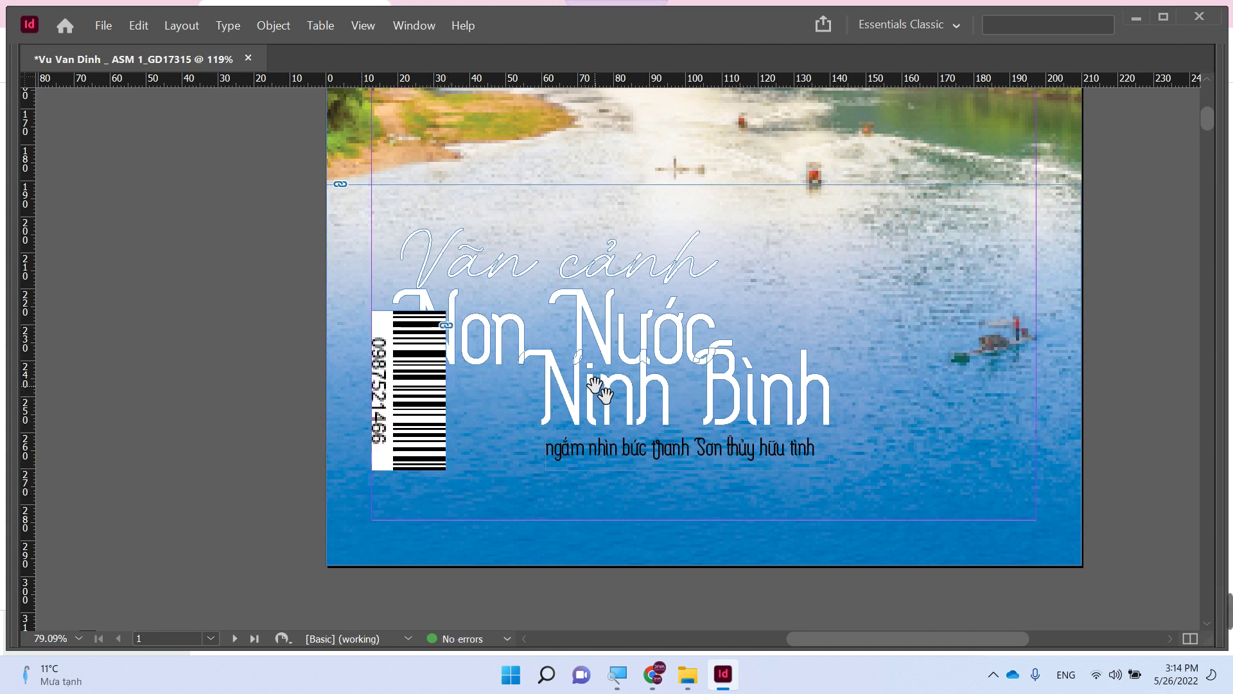
# - Move the Non Nước Ninh Bình title and tagline to the right beside the barcode
pyautogui.scroll(2, 525, 462)
pyautogui.hscroll(2, 525, 461)
pyautogui.click(526, 466)
pyautogui.keyDown('shift'); pyautogui.click(536, 510); pyautogui.keyUp('shift')
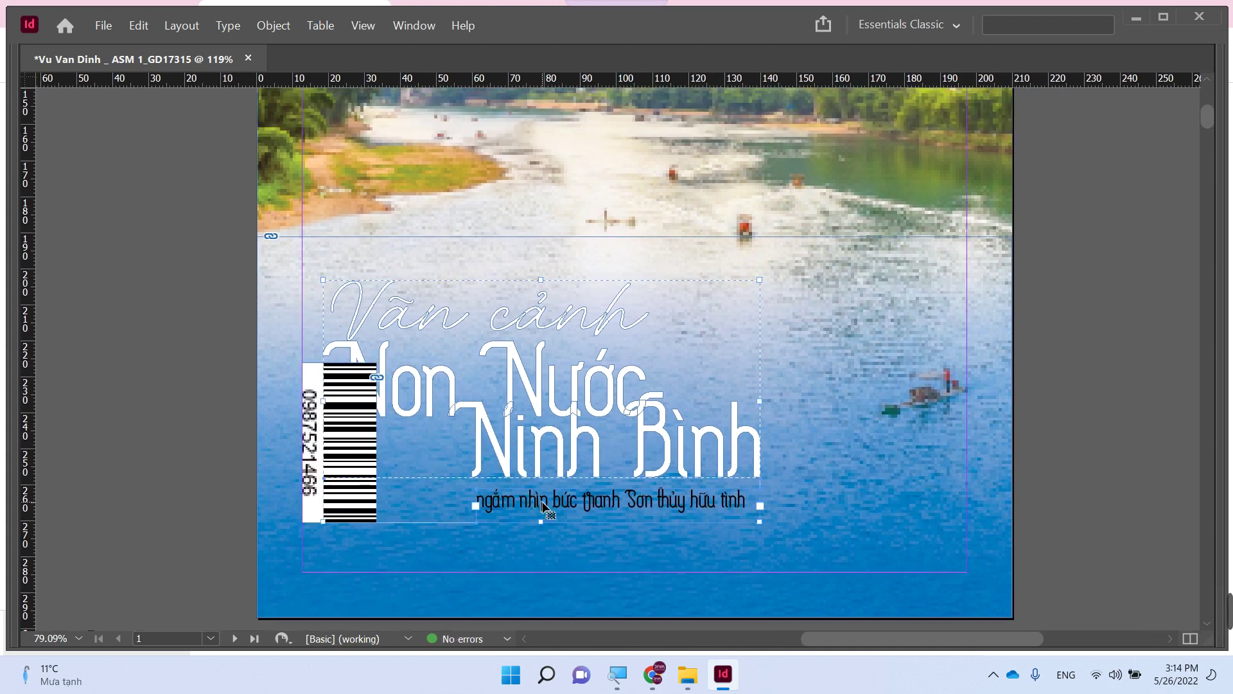
pyautogui.moveTo(538, 511); pyautogui.dragTo(737, 516)
pyautogui.click(1085, 442)
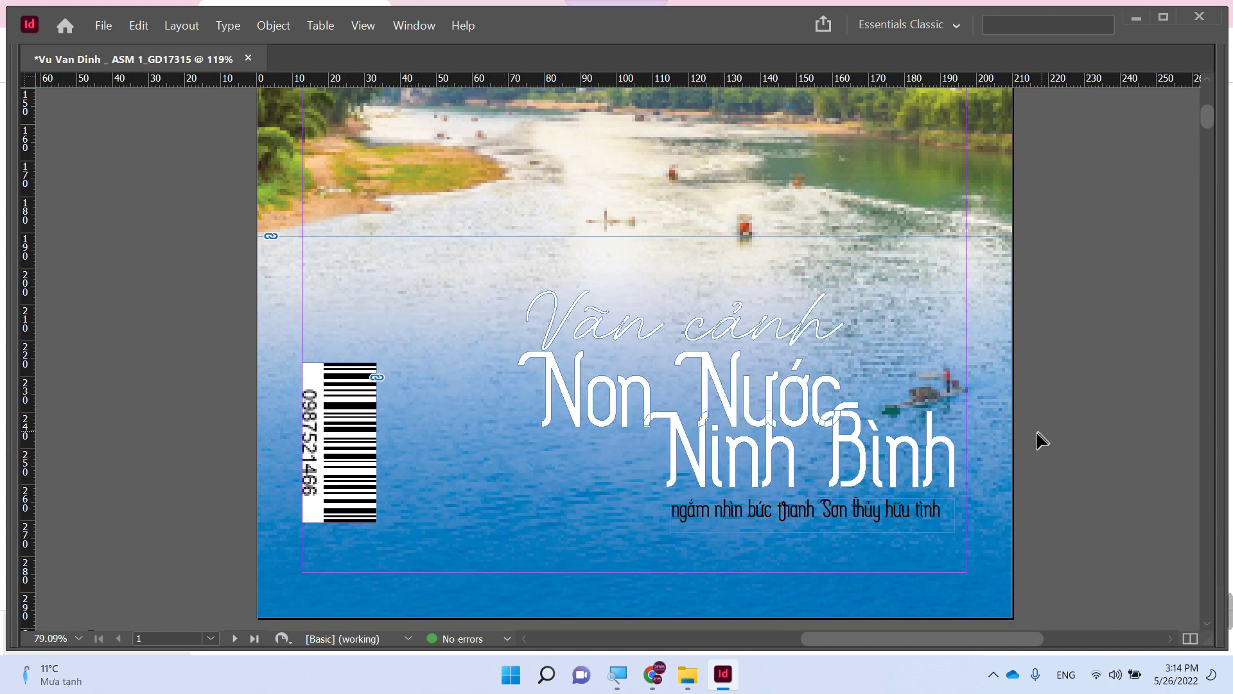
pyautogui.hotkey('ctrl', '-')
pyautogui.hotkey('ctrl', '-')
pyautogui.hotkey('ctrl', '-')
pyautogui.hotkey('ctrl', '-')
pyautogui.scroll(3, 964, 273)
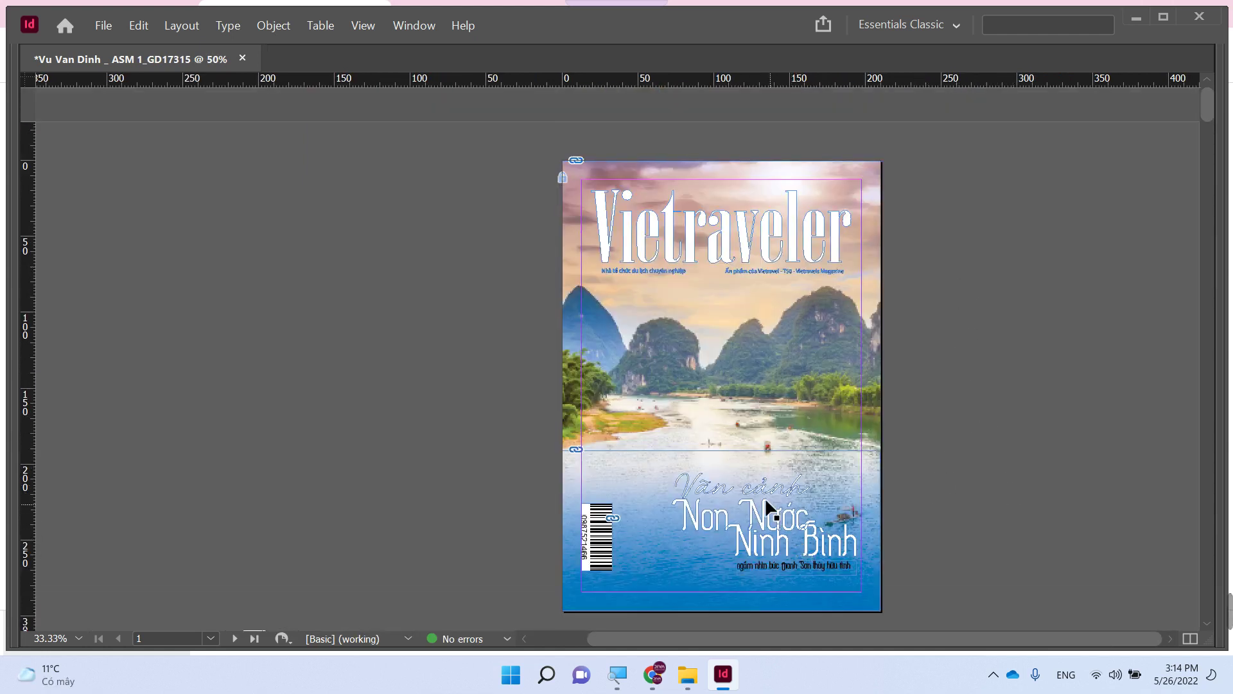
# - Scale up the title group and its tagline from the corner handle
pyautogui.click(806, 572)
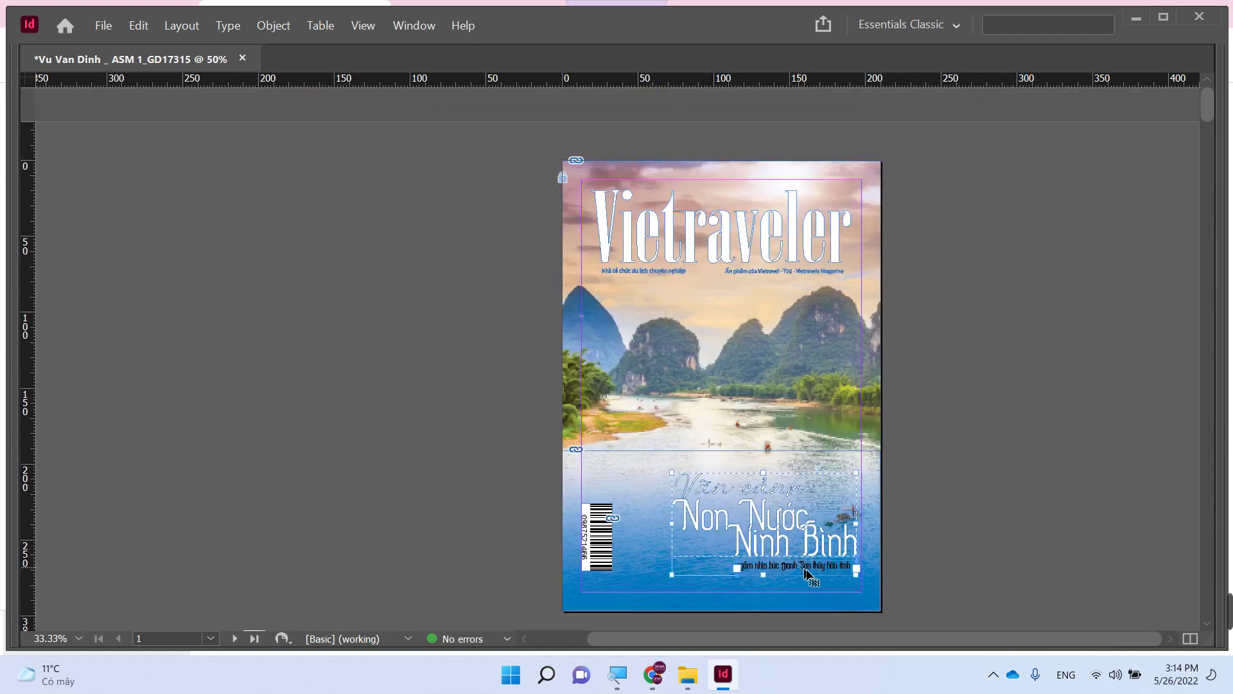
pyautogui.moveTo(806, 571); pyautogui.dragTo(776, 536)
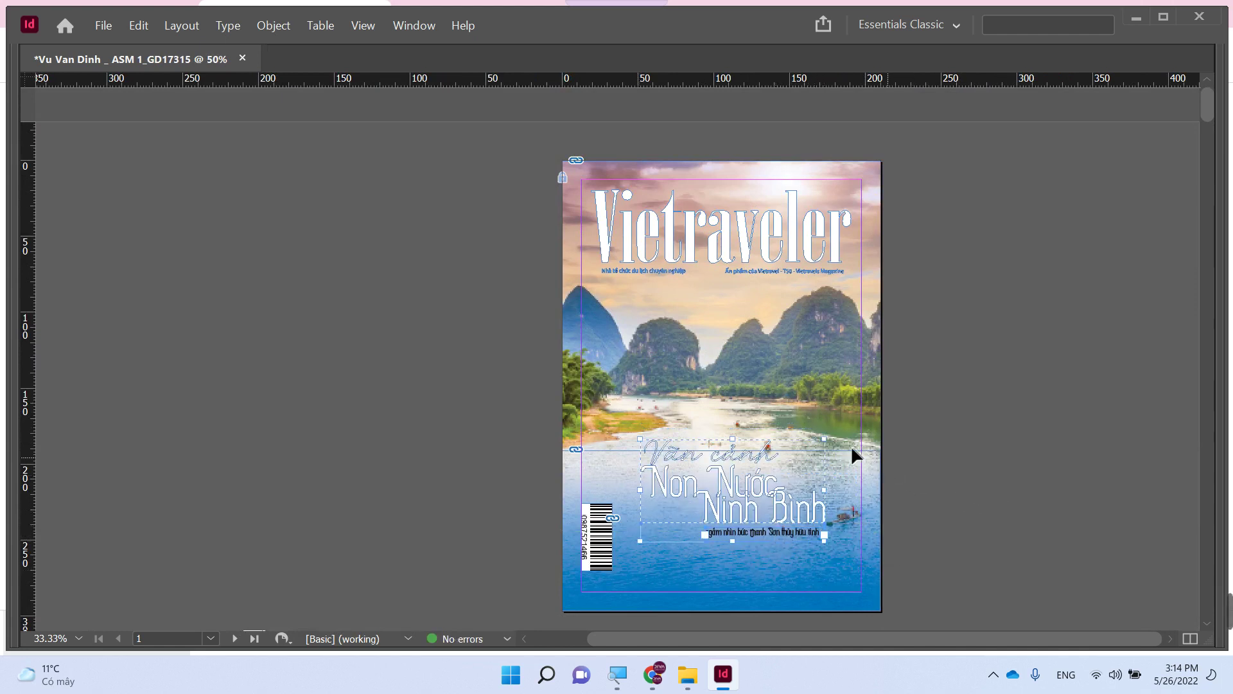
pyautogui.moveTo(825, 440); pyautogui.dragTo(852, 424)
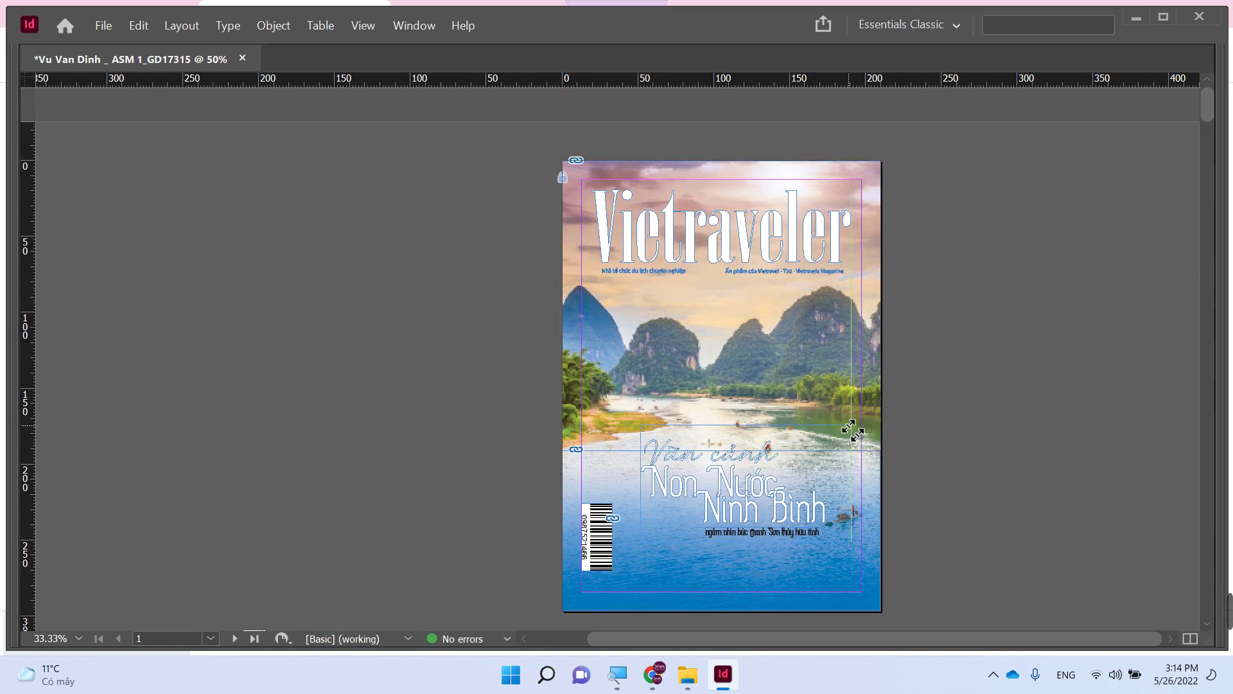
pyautogui.click(960, 488)
# - Move the title block lower on the cover, level with the barcode
pyautogui.press('z')
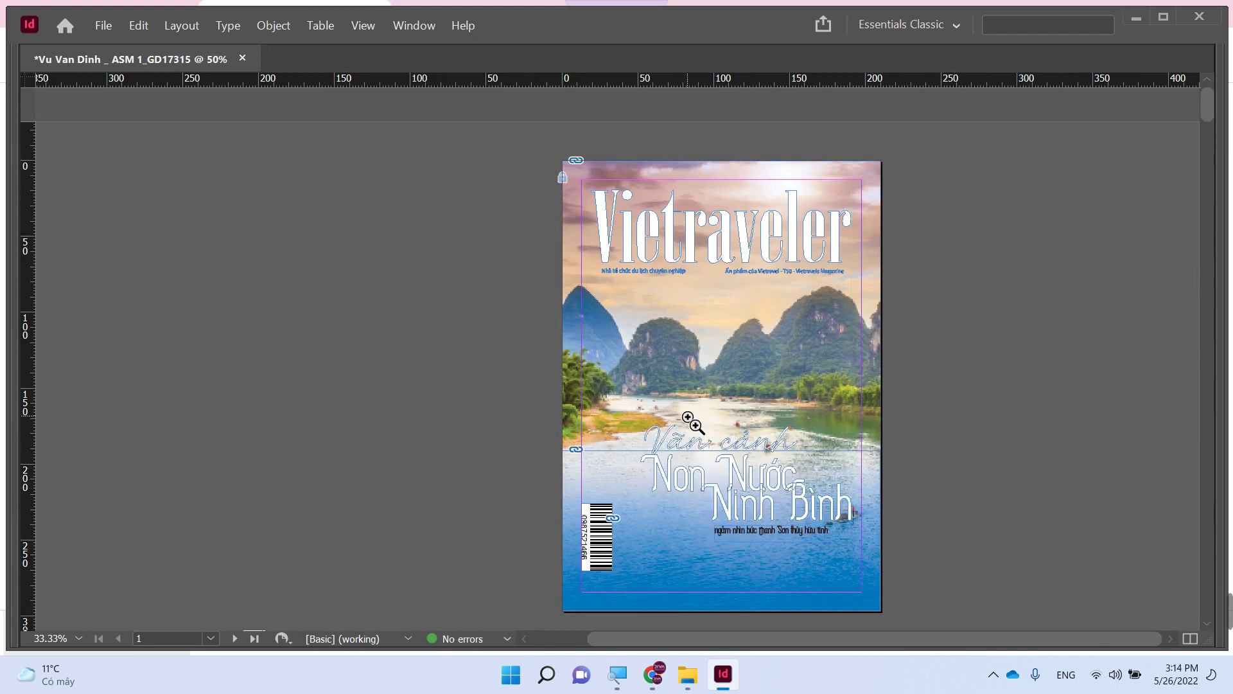
pyautogui.moveTo(692, 422); pyautogui.dragTo(897, 559)
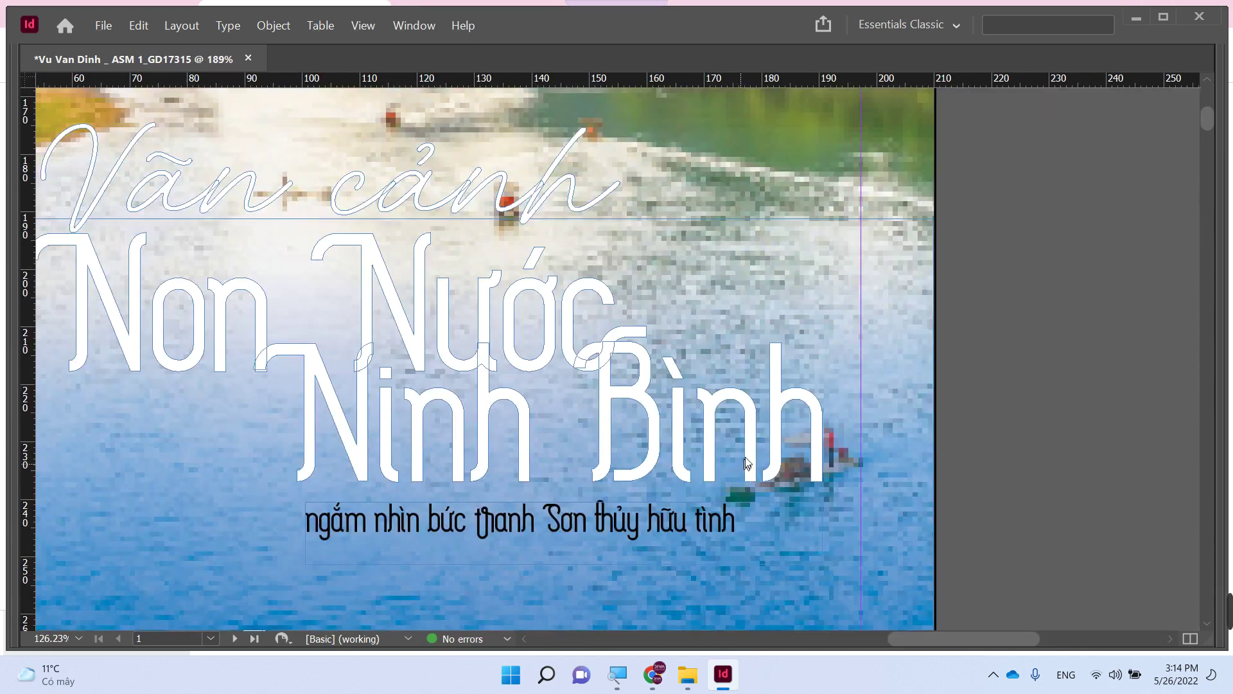
pyautogui.hotkey('ctrl', '-')
pyautogui.hotkey('ctrl', '-')
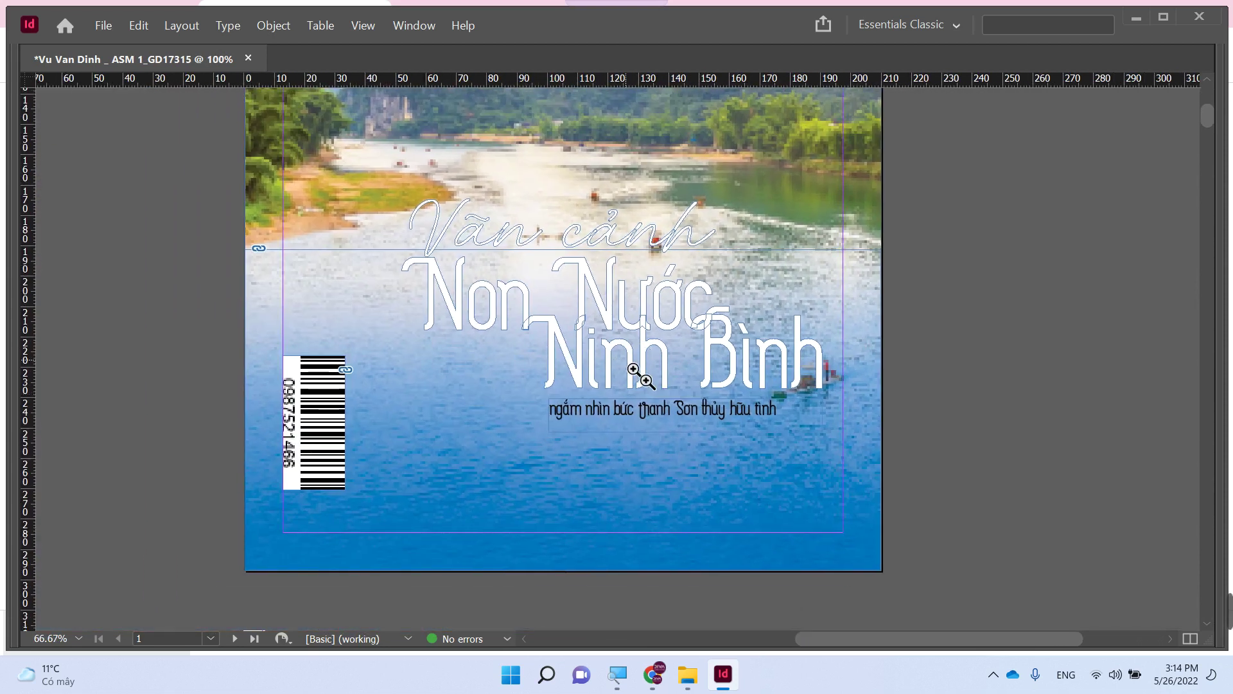
pyautogui.press('v')
pyautogui.click(665, 414)
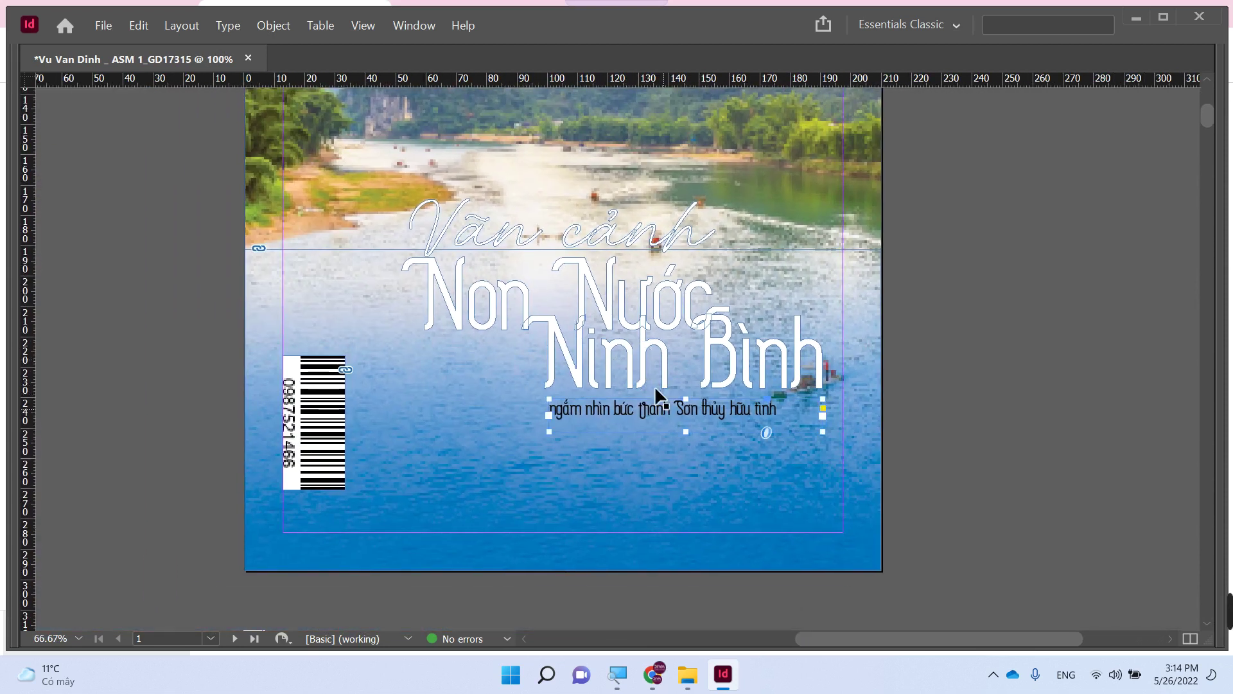
pyautogui.moveTo(649, 375); pyautogui.dragTo(664, 432)
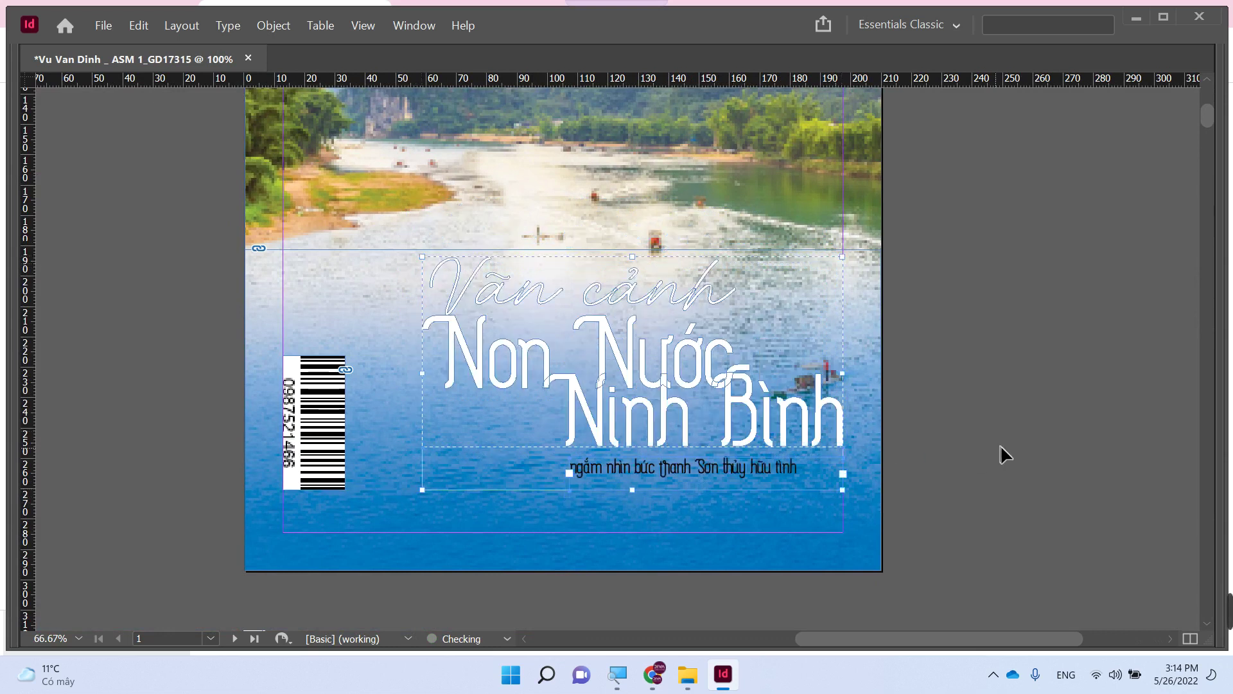
pyautogui.click(629, 291)
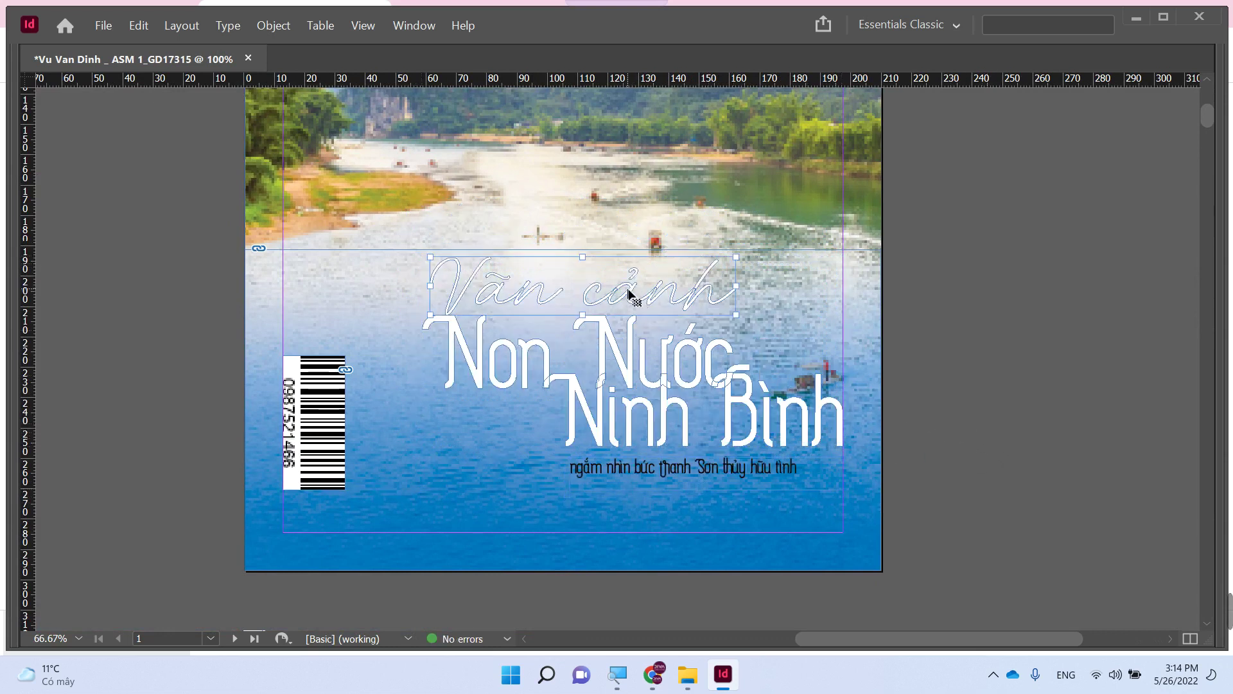
# - Turn on Overprint Preview, then fit the subtitle frame and scale it out to the right margin
pyautogui.click(362, 26)
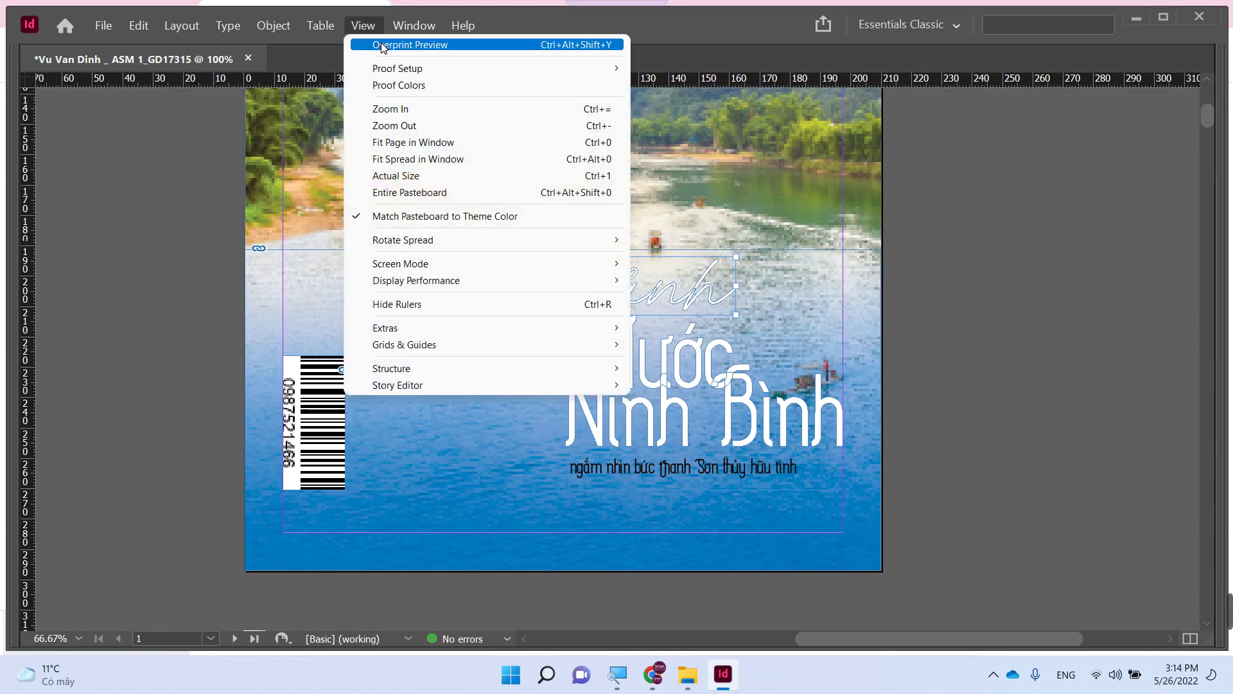
pyautogui.click(380, 43)
pyautogui.click(142, 288)
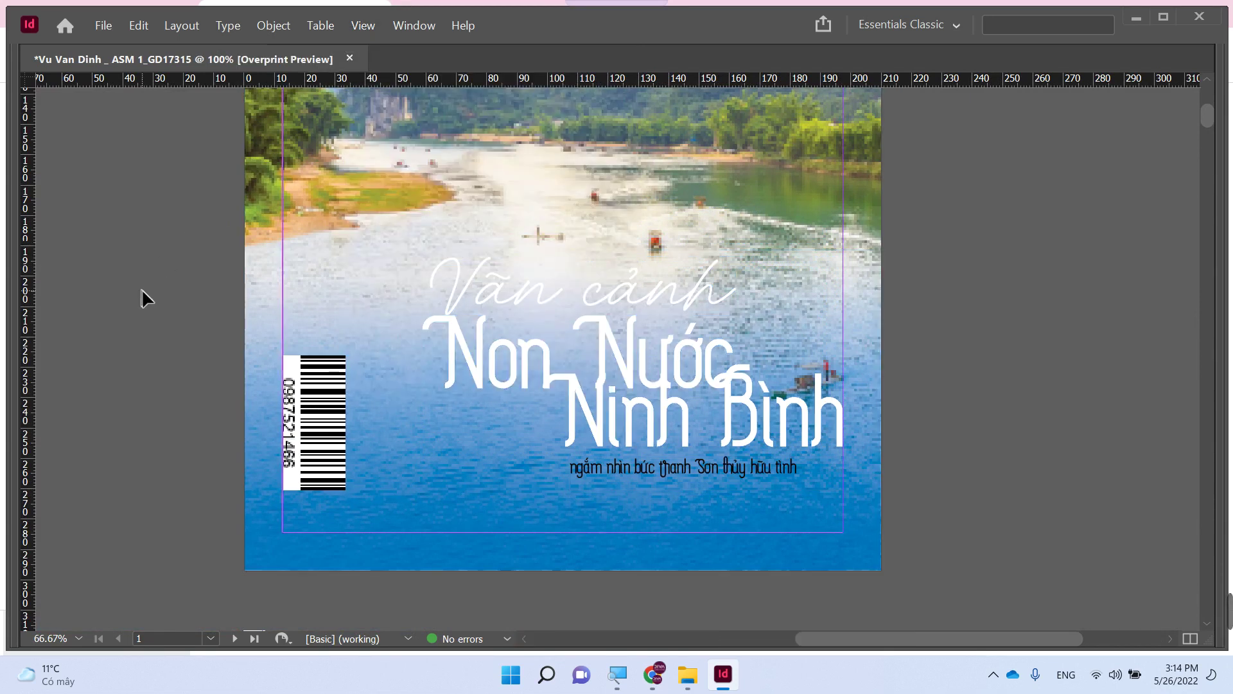
pyautogui.click(652, 470)
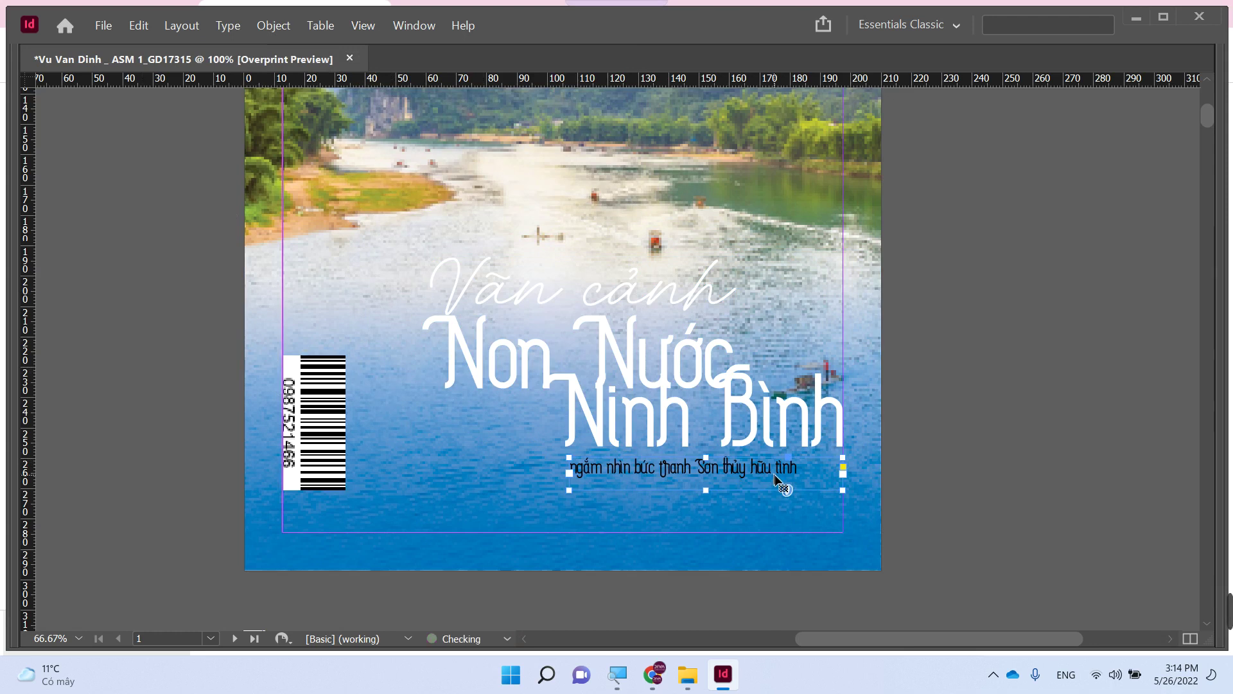
pyautogui.hotkey('ctrl', 'alt', 'c')
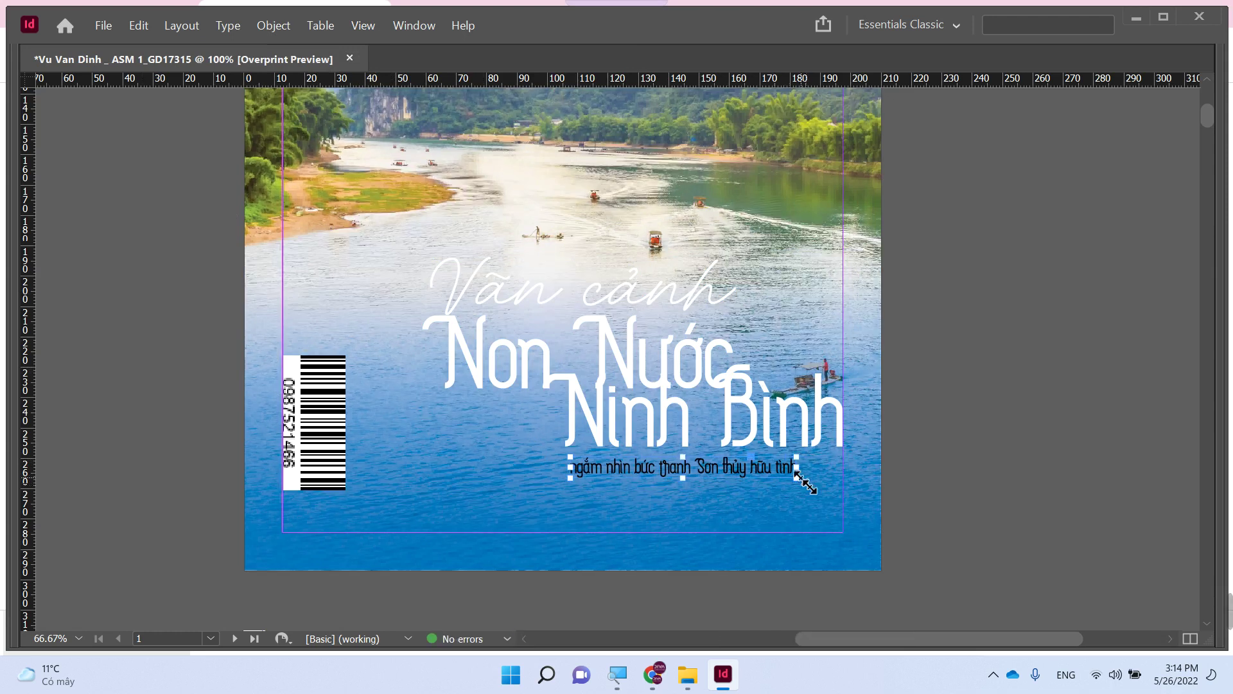
pyautogui.moveTo(797, 475); pyautogui.dragTo(847, 481)
pyautogui.moveTo(568, 457); pyautogui.dragTo(569, 489)
pyautogui.click(997, 471)
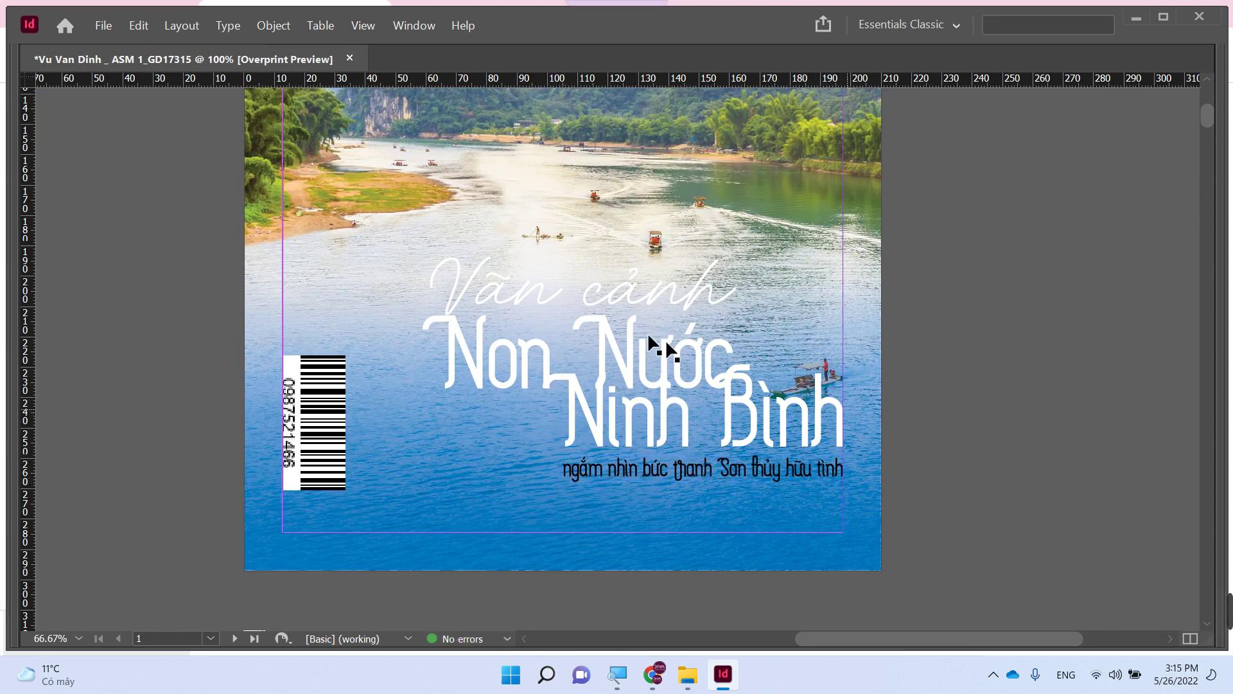
# - Color the 'Vãn cảnh' line Black and zoom to fit the cover page
pyautogui.click(586, 302)
pyautogui.doubleClick(587, 299)
pyautogui.press('Tab')
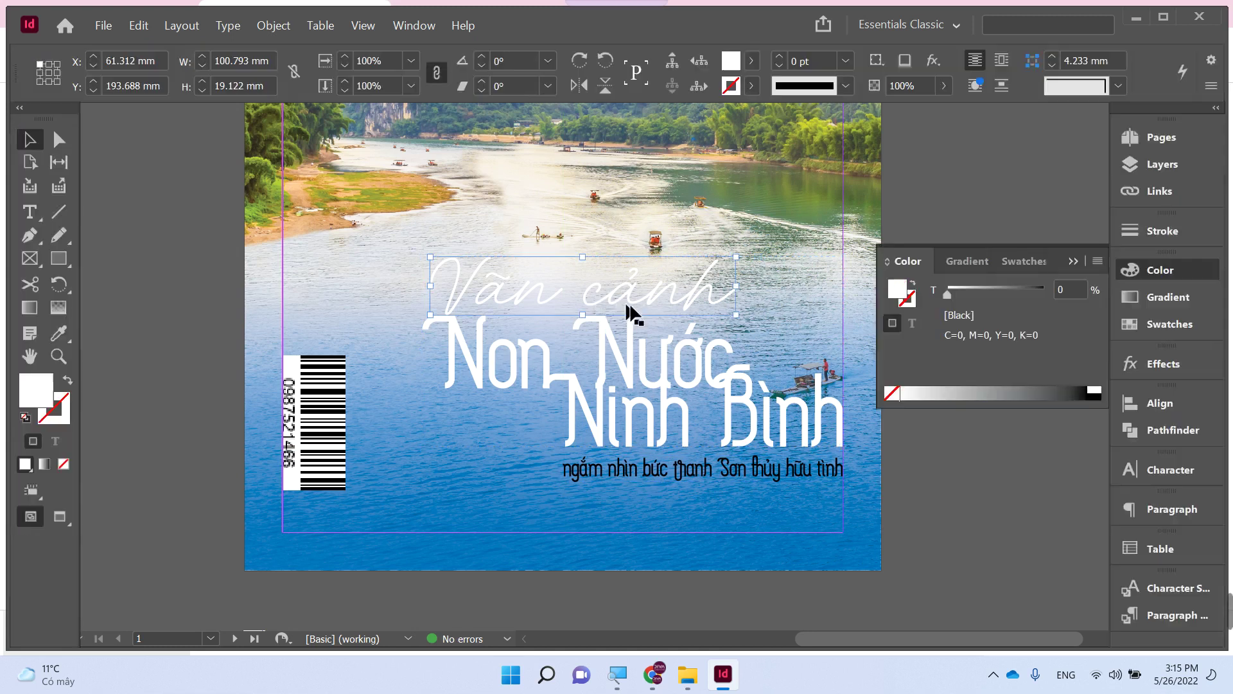
pyautogui.click(1098, 393)
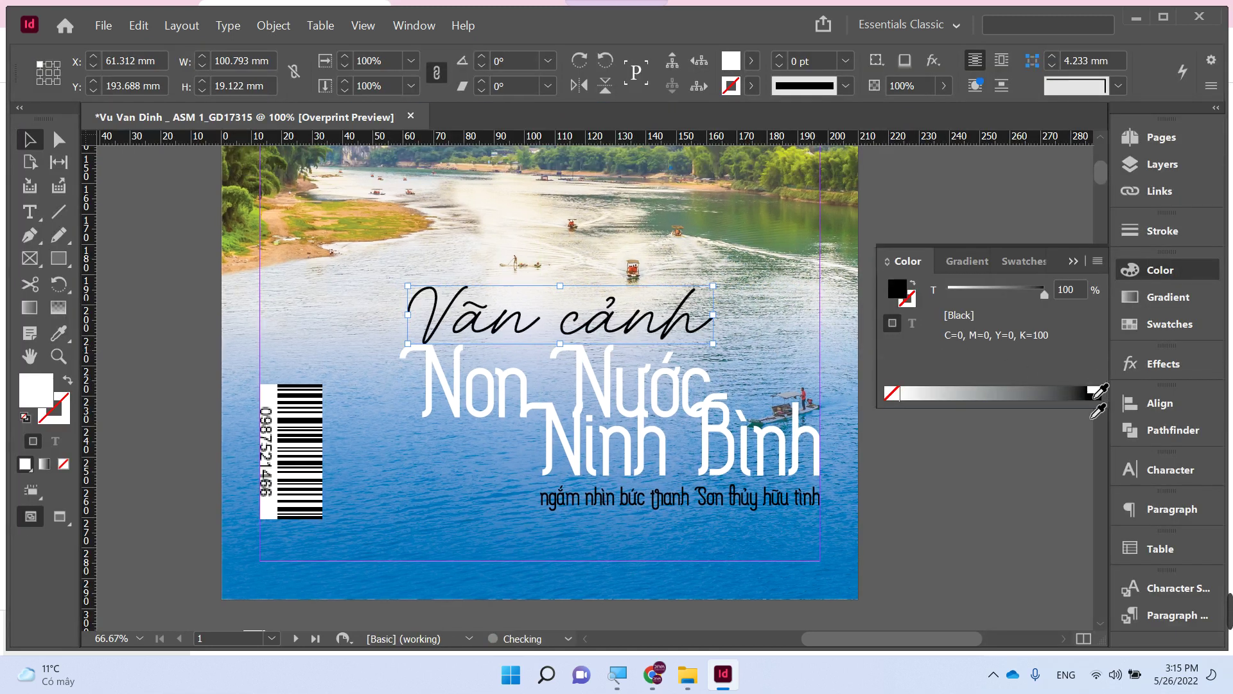
pyautogui.click(1008, 515)
pyautogui.press('Tab')
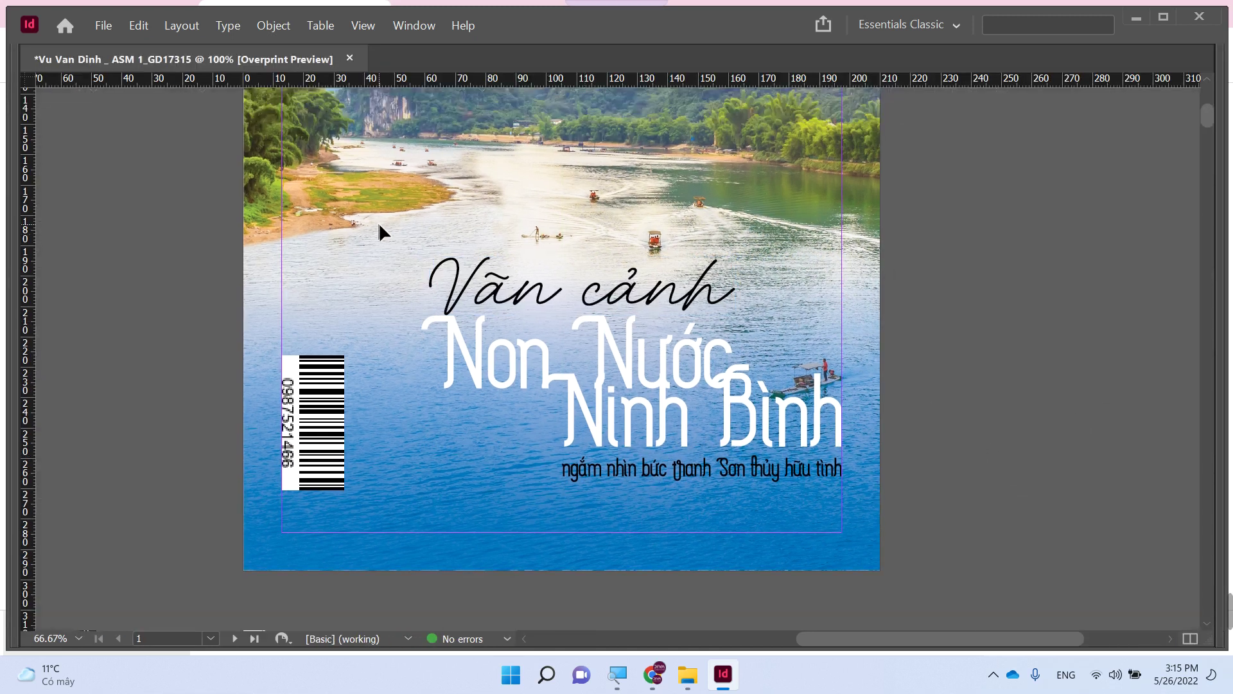
pyautogui.hotkey('ctrl', '-')
pyautogui.hotkey('ctrl', '-')
pyautogui.hotkey('ctrl', '-')
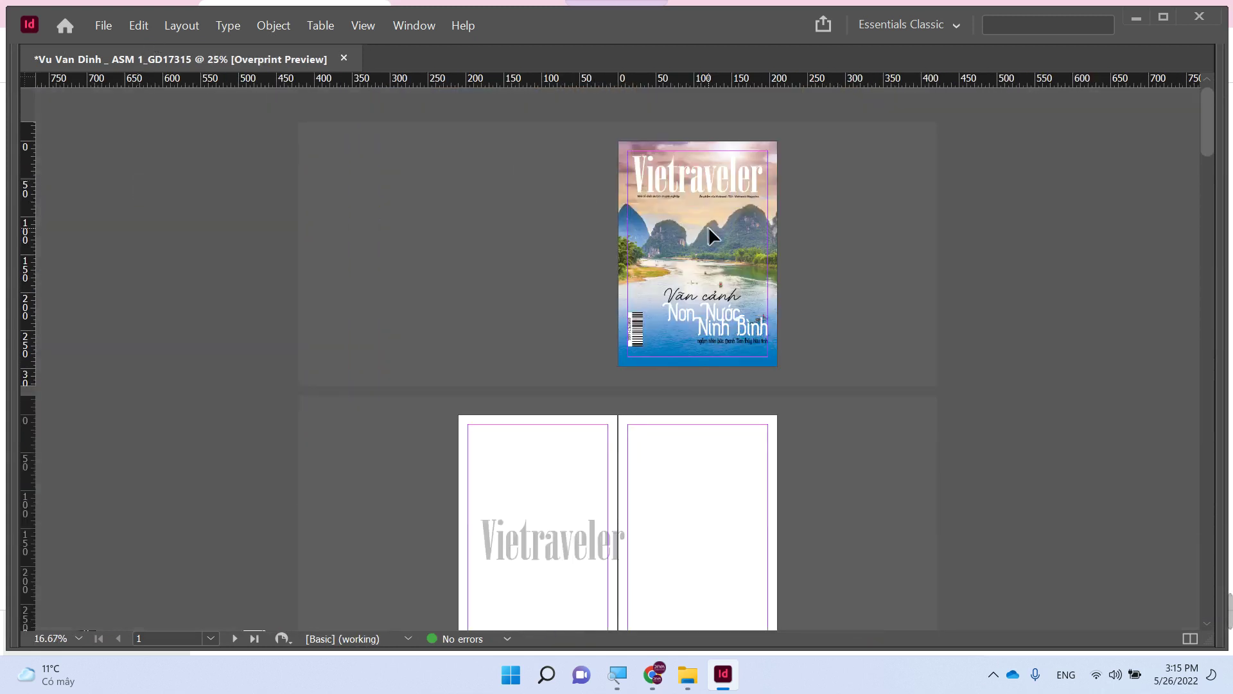
pyautogui.moveTo(613, 144); pyautogui.dragTo(839, 407)
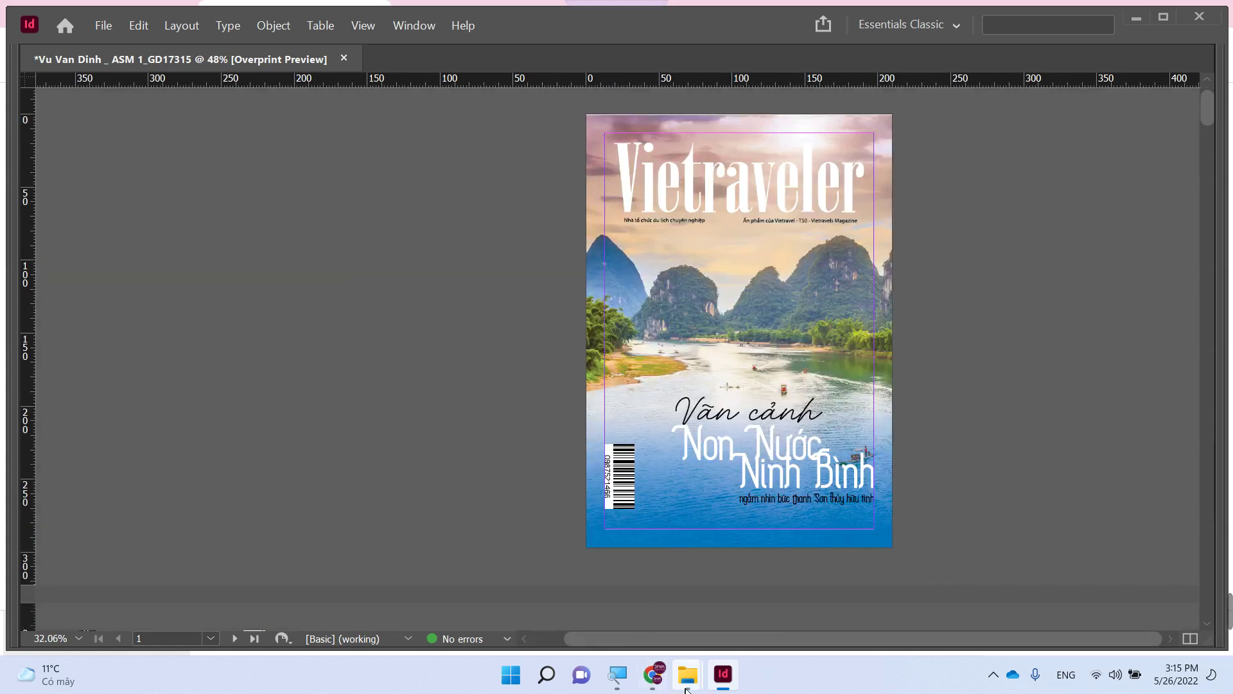
# - Preview the Vietnam-Traveller and Mau bia sample covers in Photos, then return to InDesign
pyautogui.moveTo(688, 674)
pyautogui.click(747, 615)
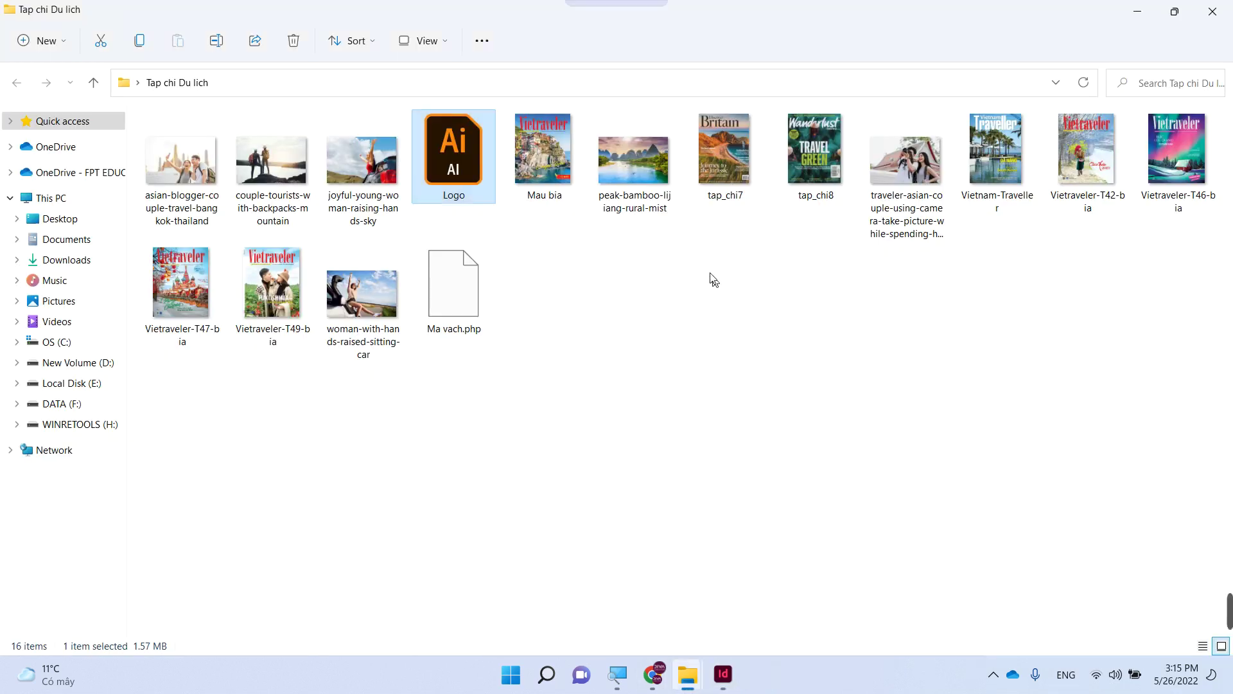
pyautogui.click(729, 159)
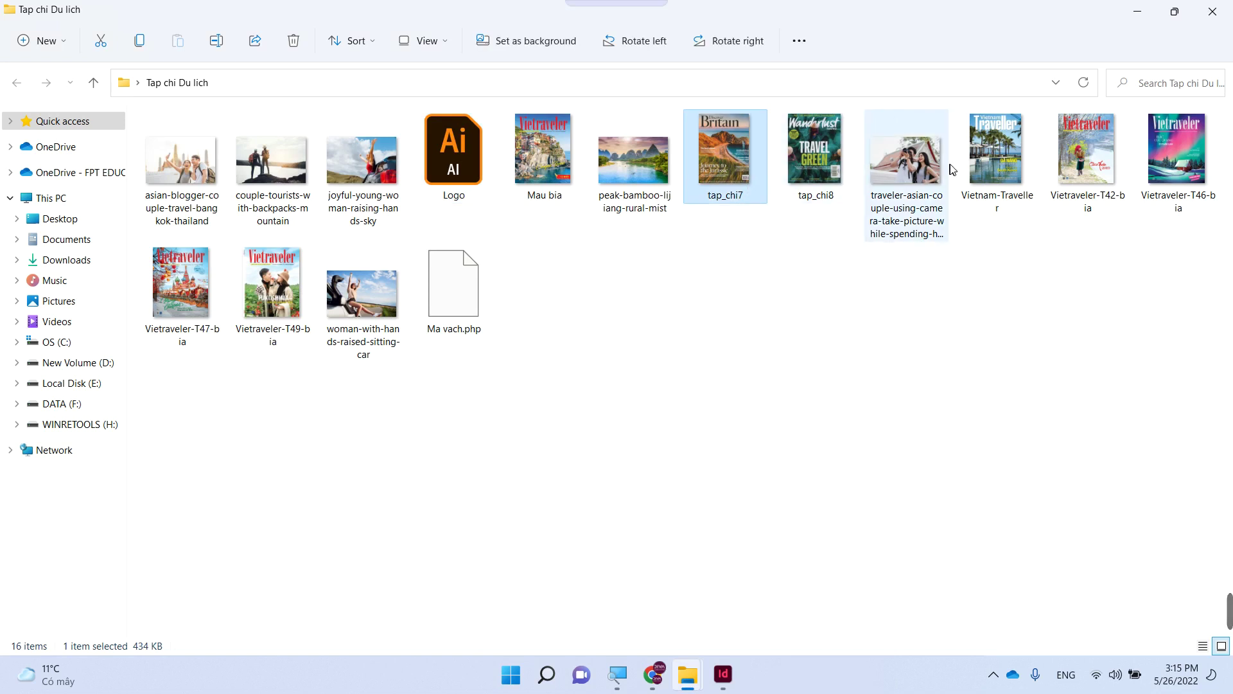
pyautogui.doubleClick(984, 169)
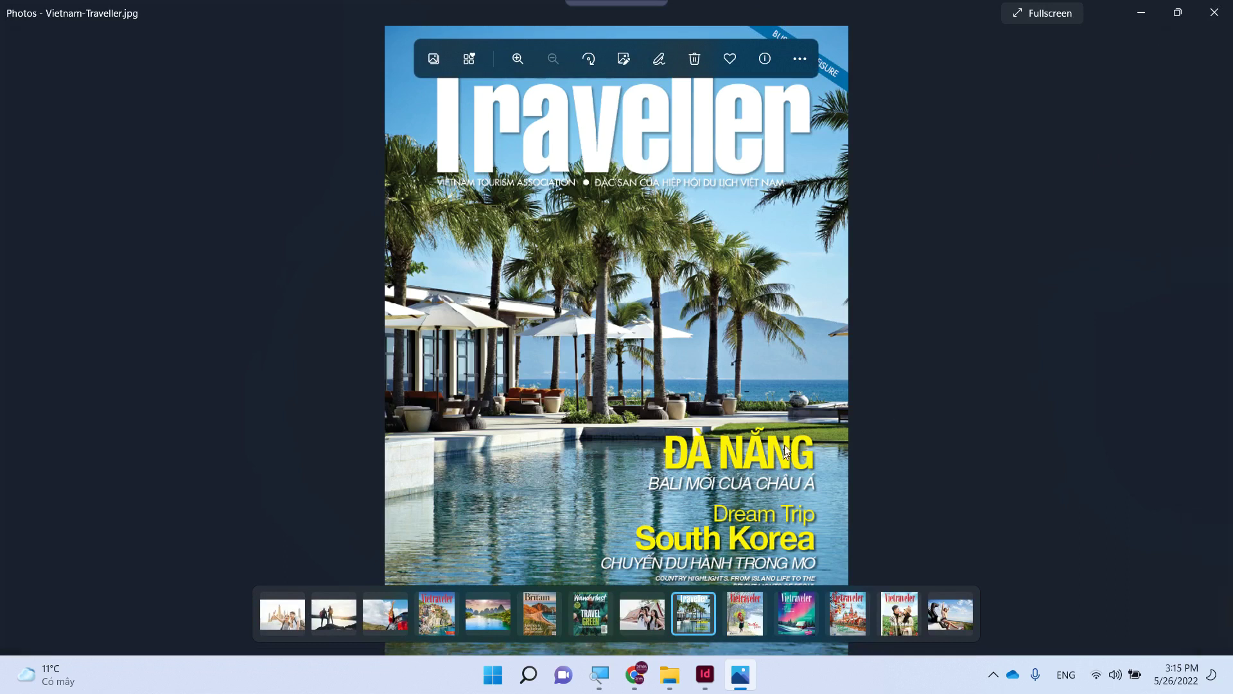
pyautogui.click(1222, 12)
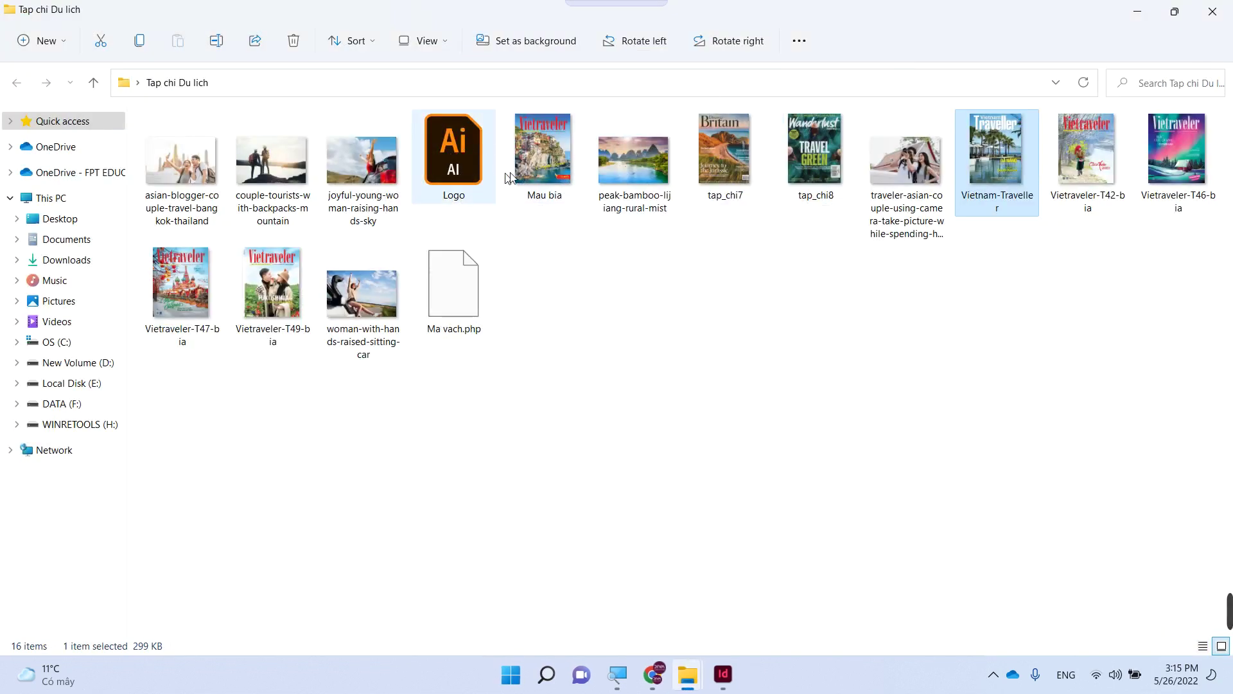
pyautogui.click(547, 168)
pyautogui.doubleClick(546, 168)
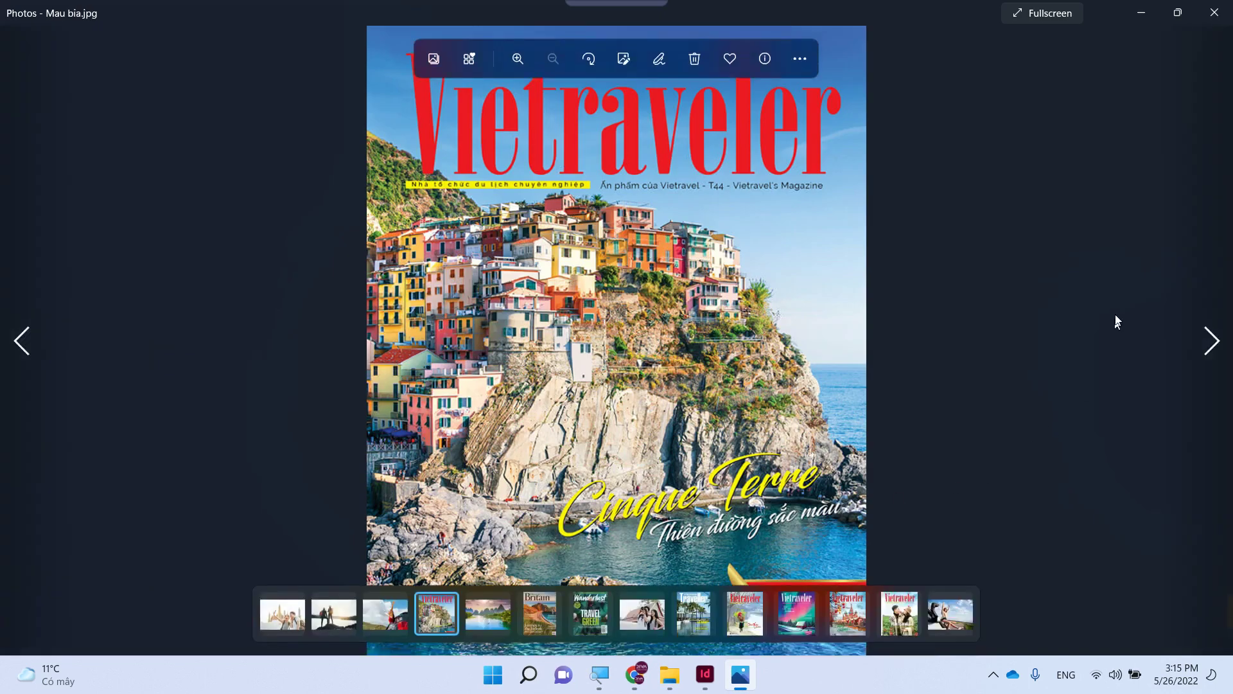
pyautogui.click(1214, 12)
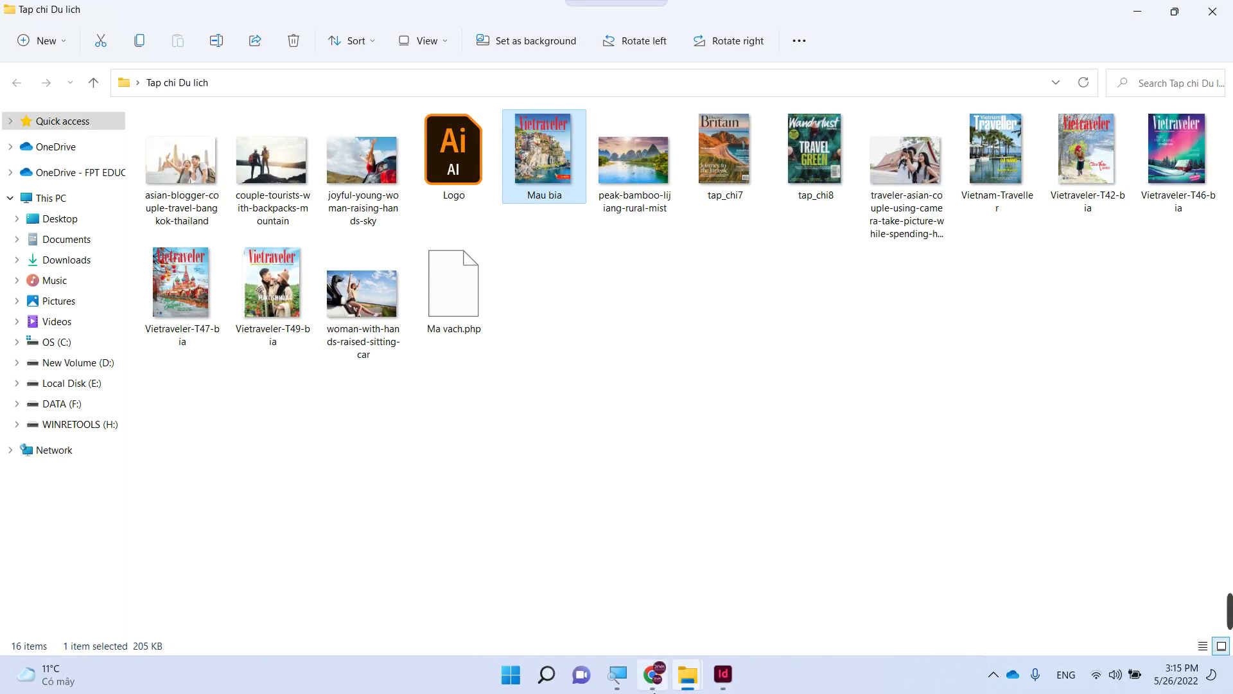
pyautogui.click(722, 674)
# - Scale the grey Vietraveler wordmark on the inner spread's left page down to a small size
pyautogui.scroll(-8, 561, 492)
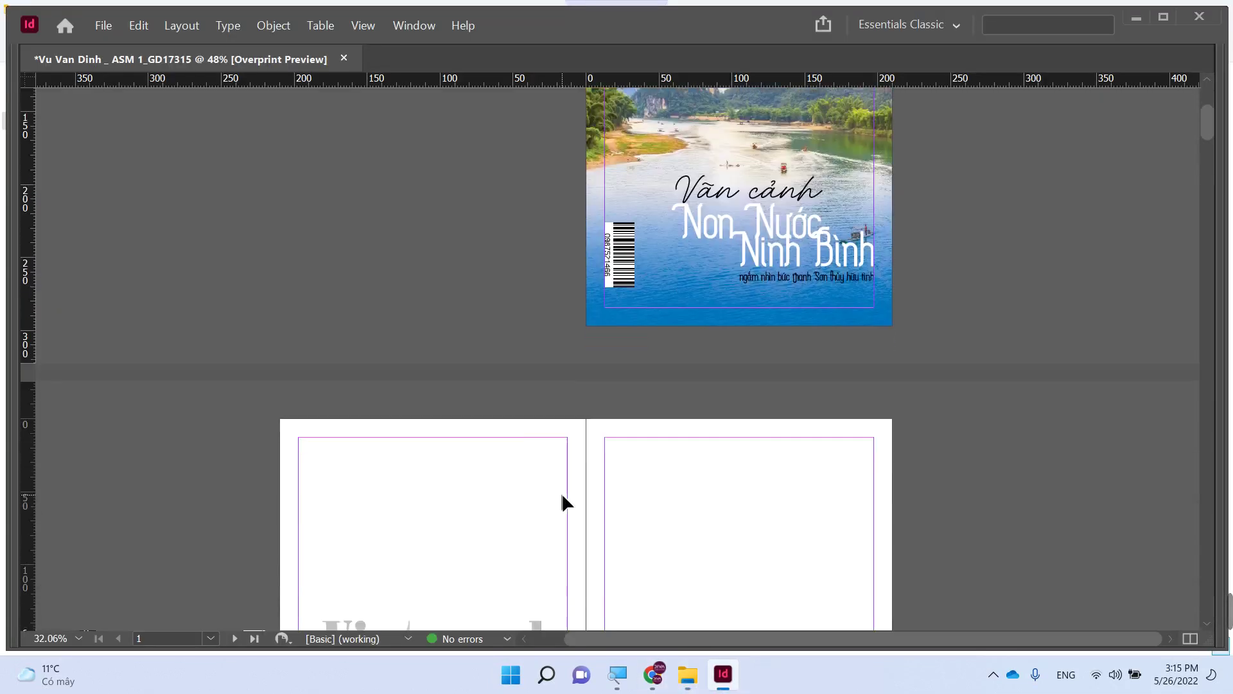
pyautogui.click(489, 452)
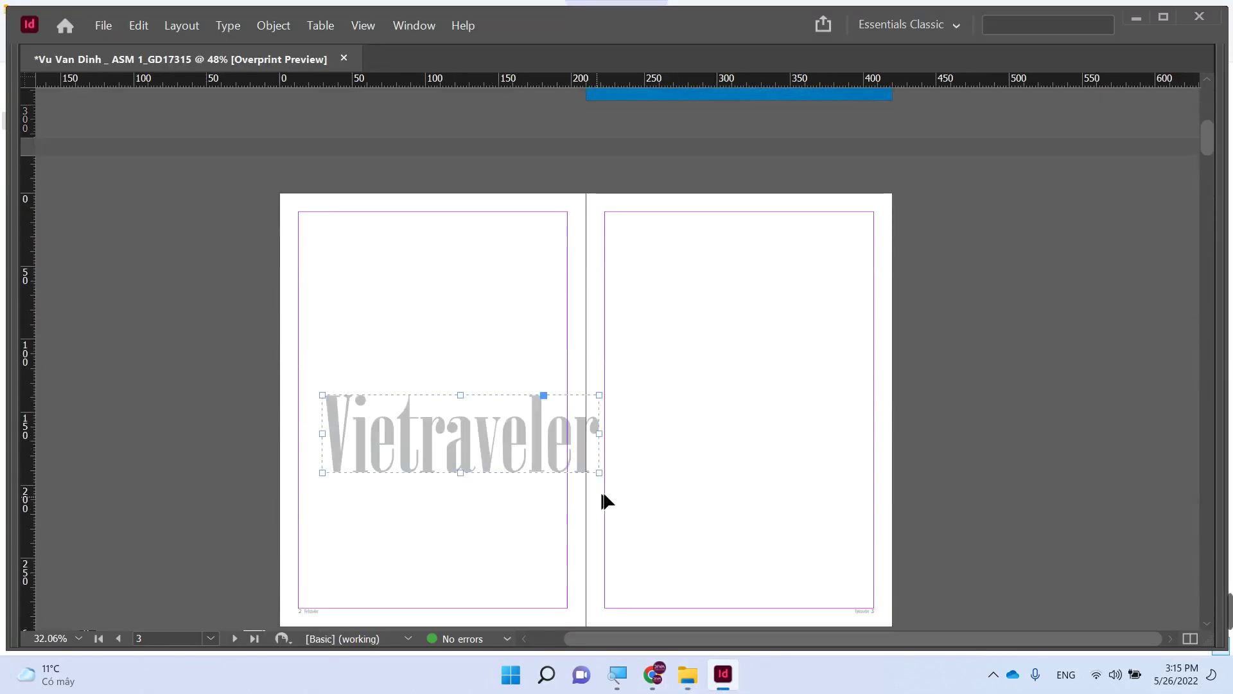
pyautogui.moveTo(598, 475); pyautogui.dragTo(381, 398)
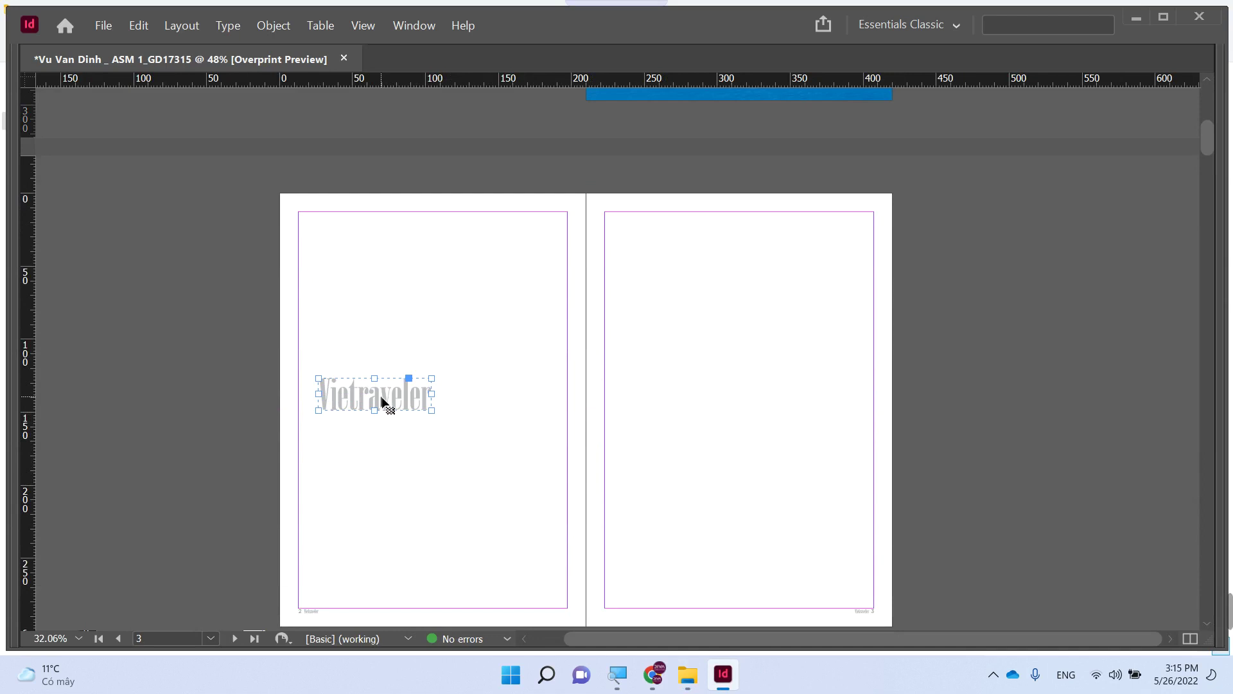
pyautogui.hotkey('ctrl', 'o')
pyautogui.press('Escape')
# - Select all cover artwork and export it to the Desktop as a 300 ppi JPEG named 'Trang bia…'
pyautogui.scroll(8, 476, 448)
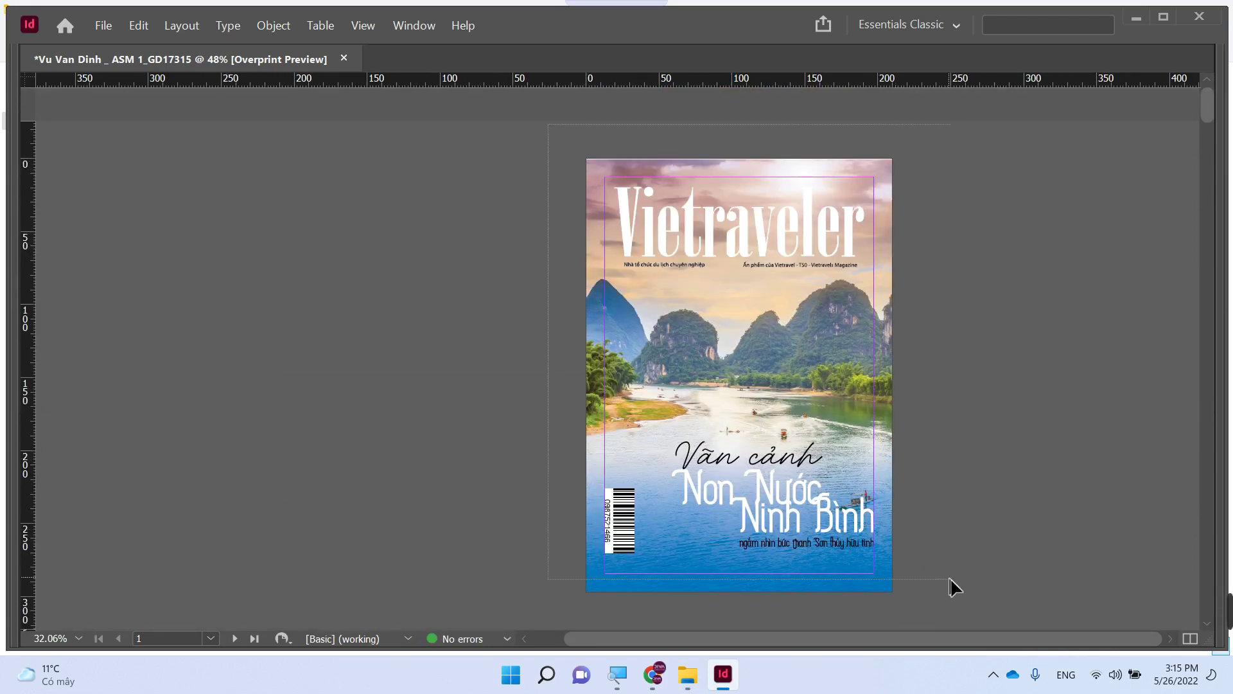
pyautogui.moveTo(952, 584); pyautogui.dragTo(353, 146)
pyautogui.click(182, 26)
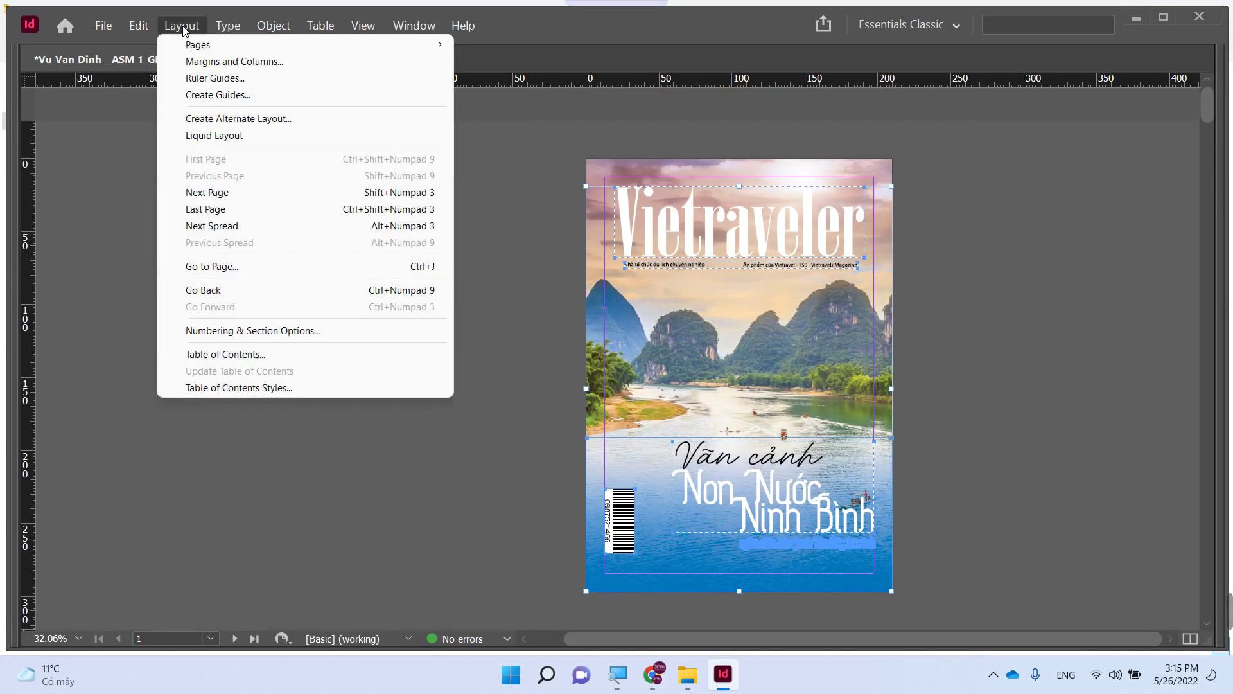
pyautogui.moveTo(104, 26)
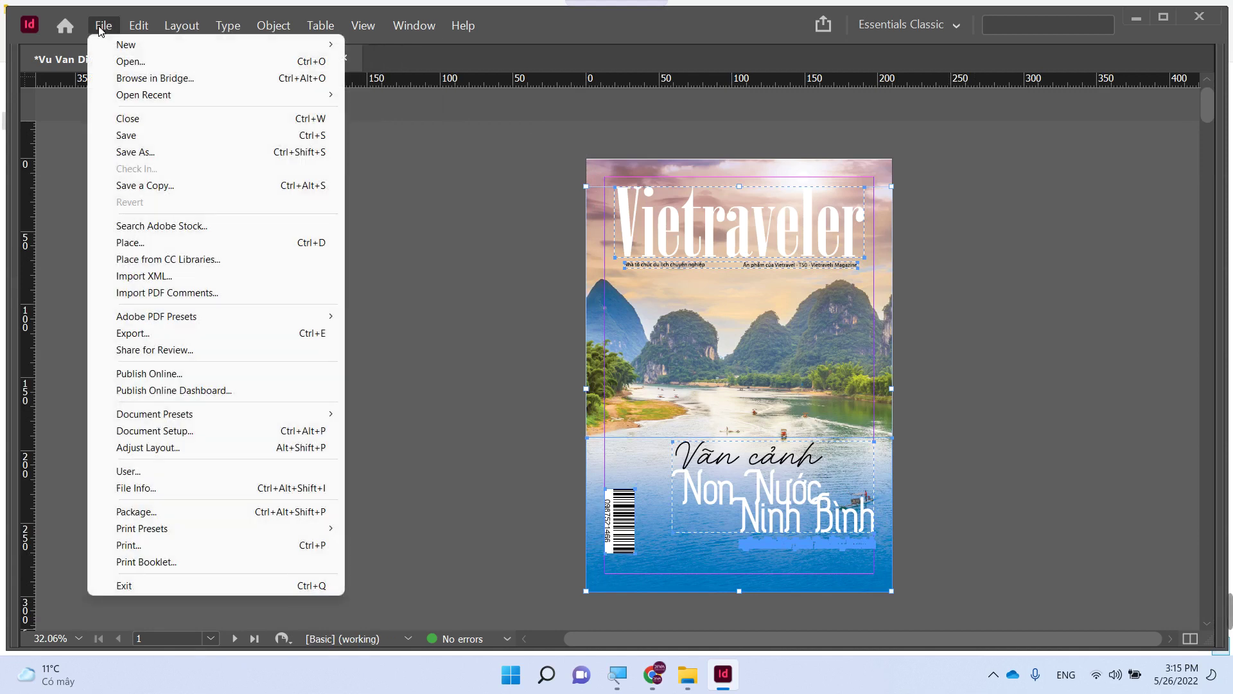
pyautogui.click(162, 333)
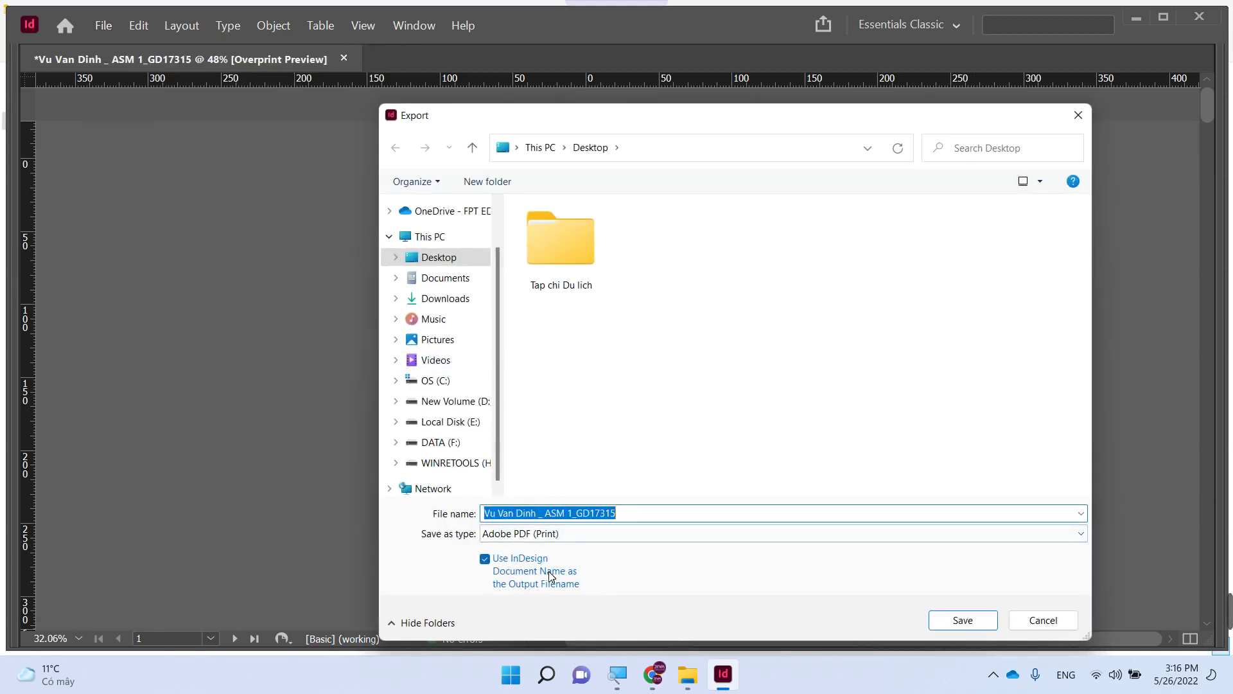
pyautogui.click(569, 533)
pyautogui.press('j')
pyautogui.click(569, 533)
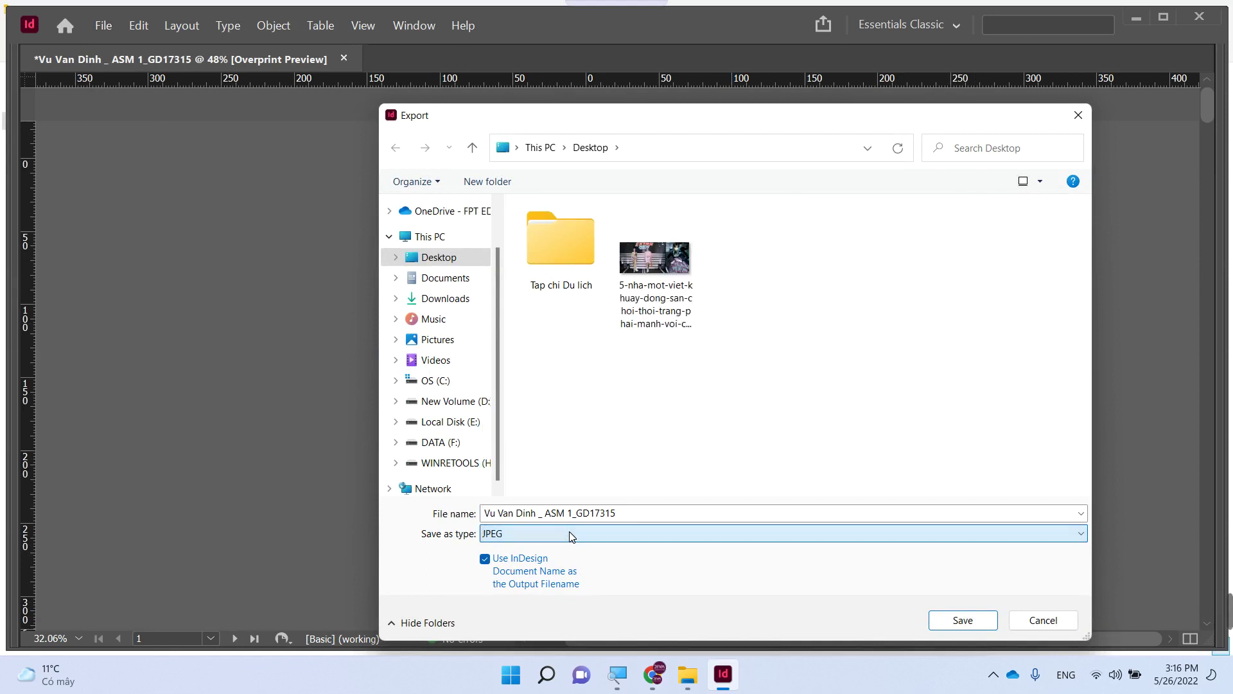
pyautogui.click(670, 514)
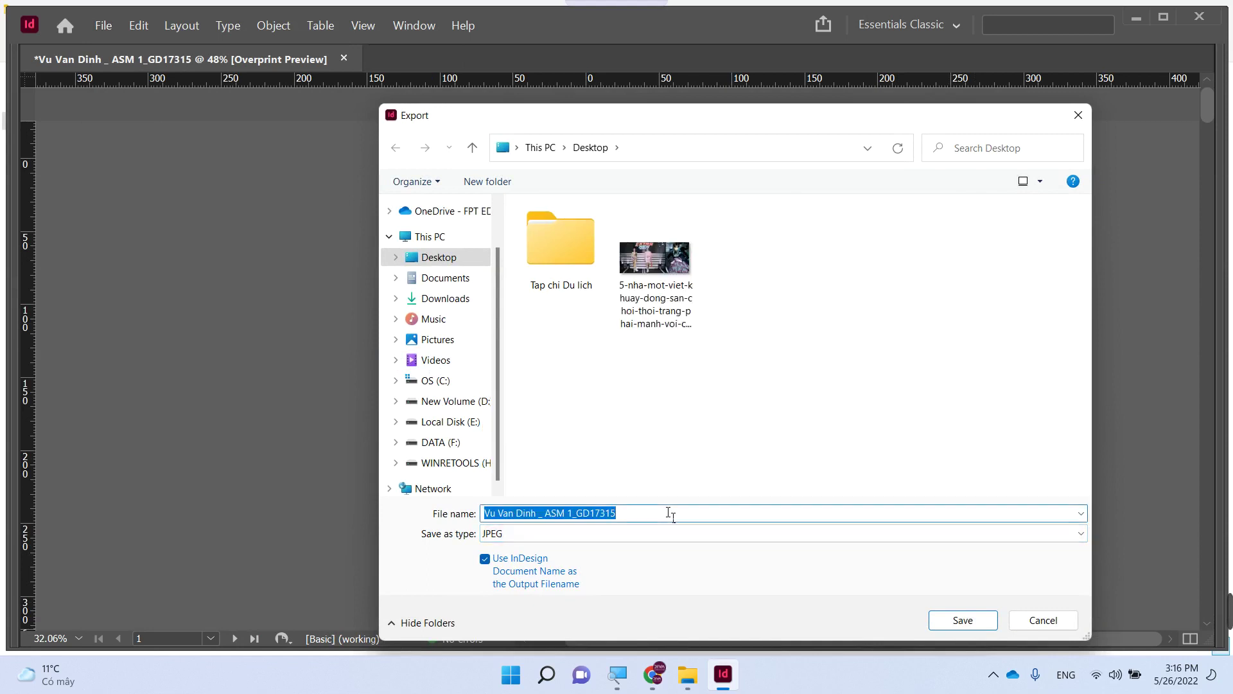
pyautogui.write('Trang bia trong')
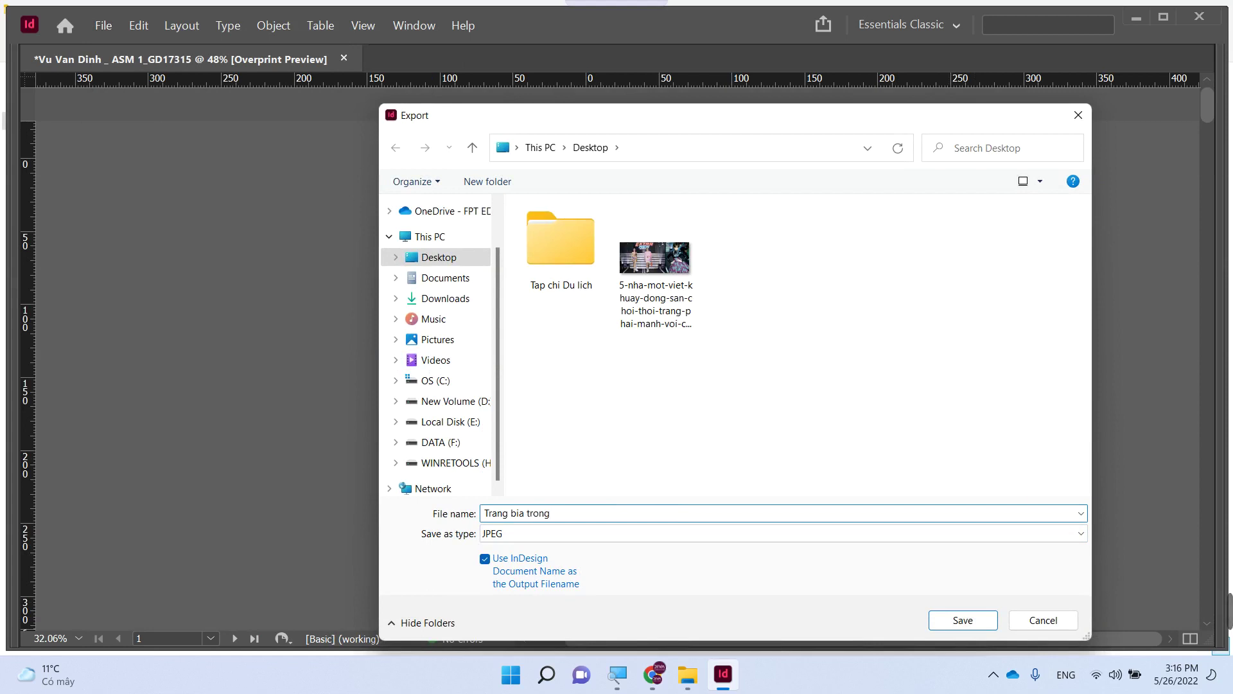
pyautogui.press('Return')
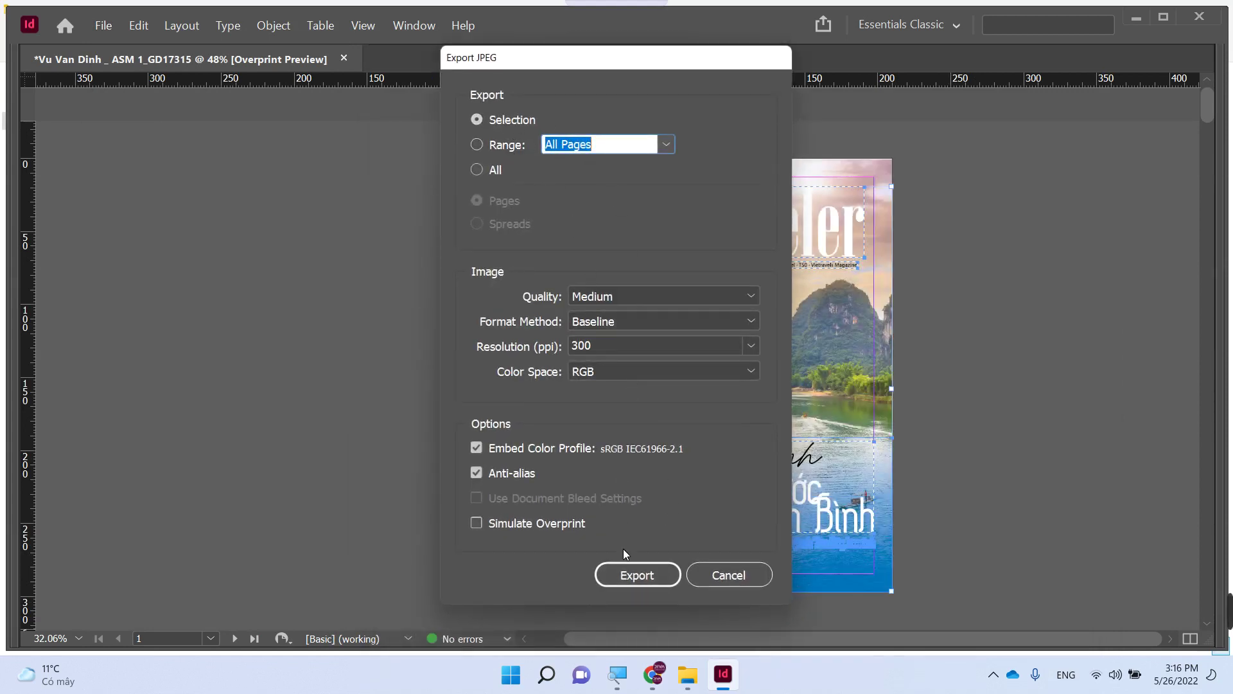
pyautogui.click(639, 574)
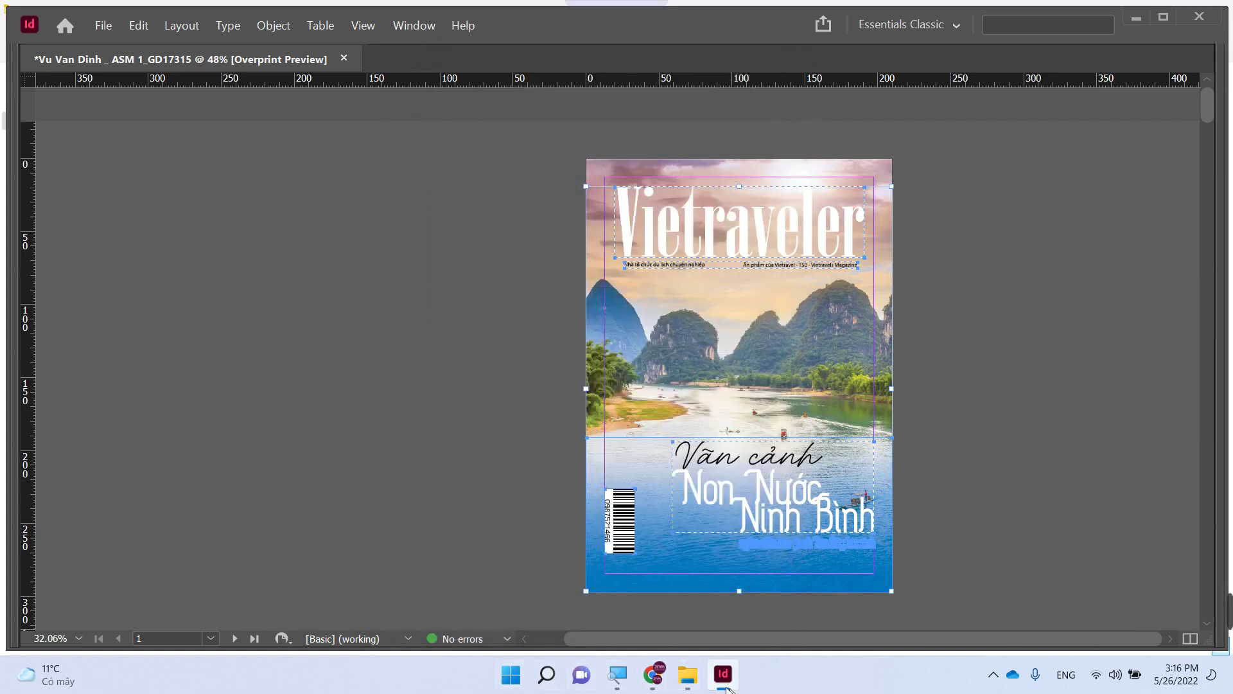
# - Return to the Vietraveler magazine document and look over its cover and wordmark
pyautogui.click(687, 675)
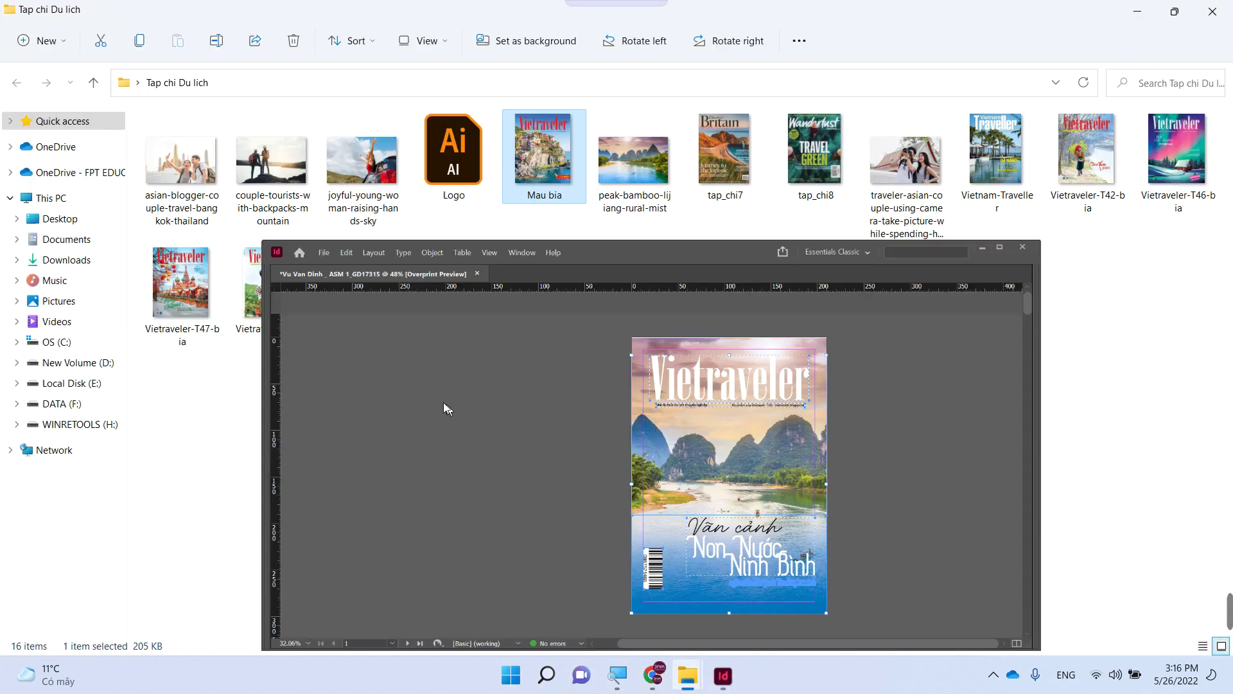
pyautogui.click(723, 673)
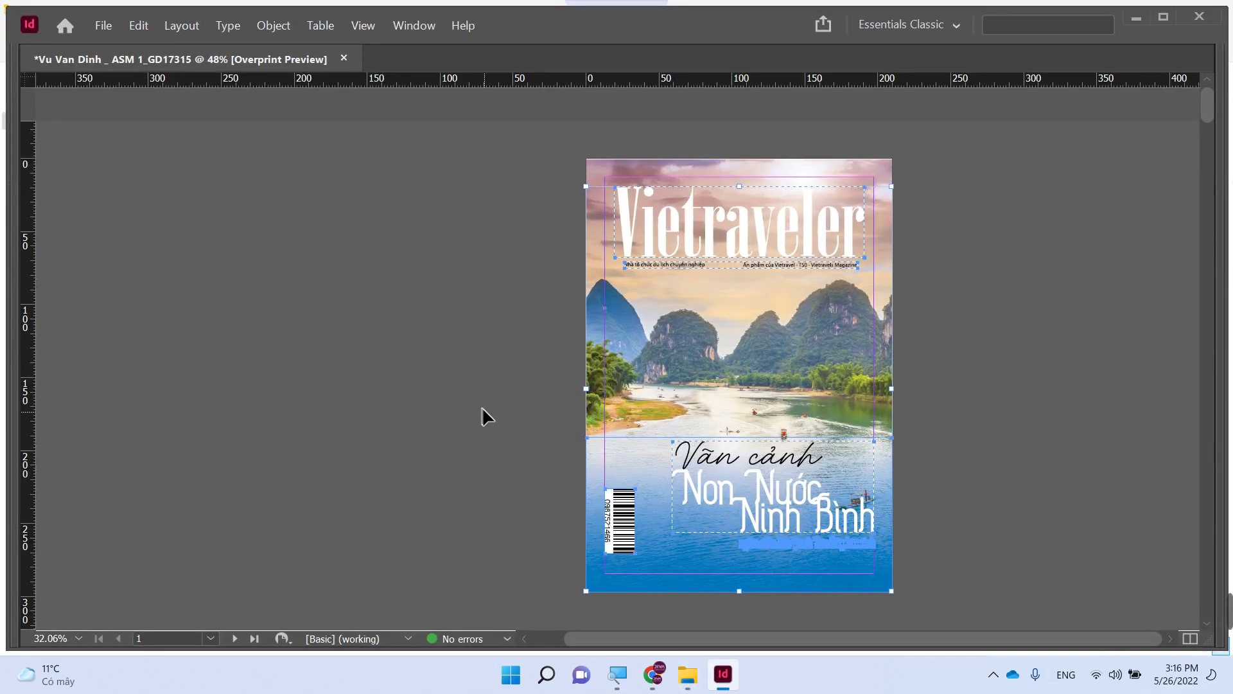
pyautogui.scroll(-5, 479, 415)
pyautogui.scroll(-5, 479, 415)
pyautogui.moveTo(536, 314); pyautogui.dragTo(527, 401)
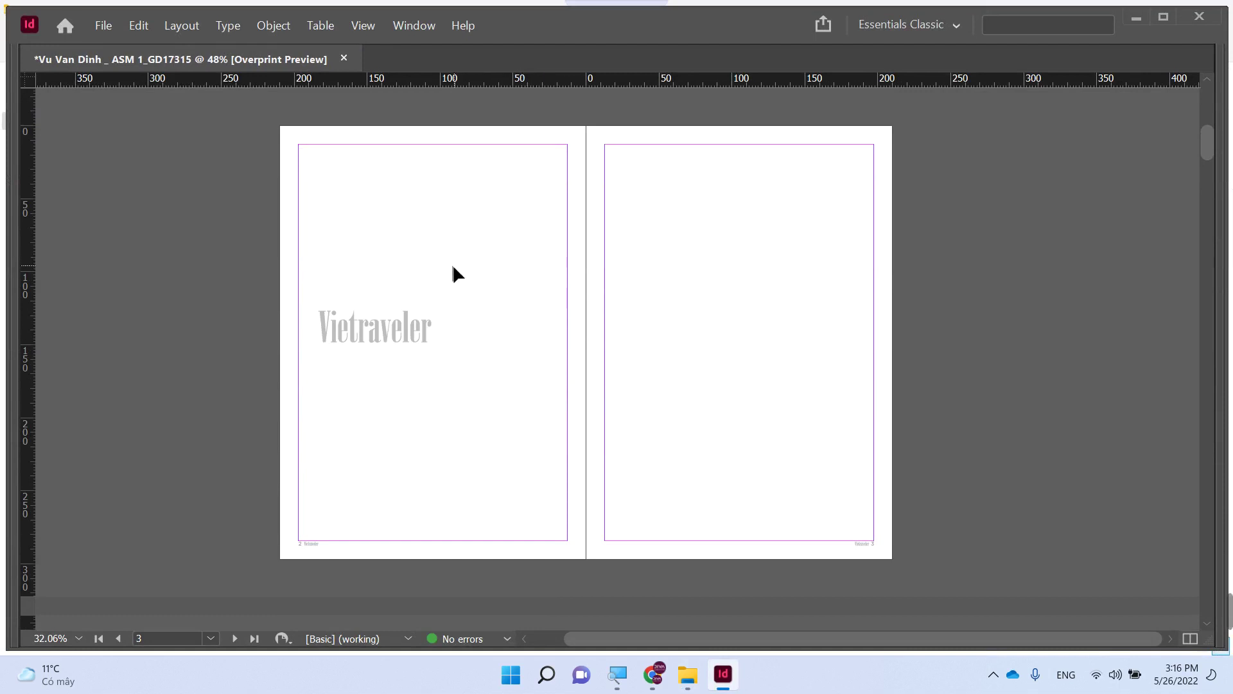
pyautogui.click(368, 317)
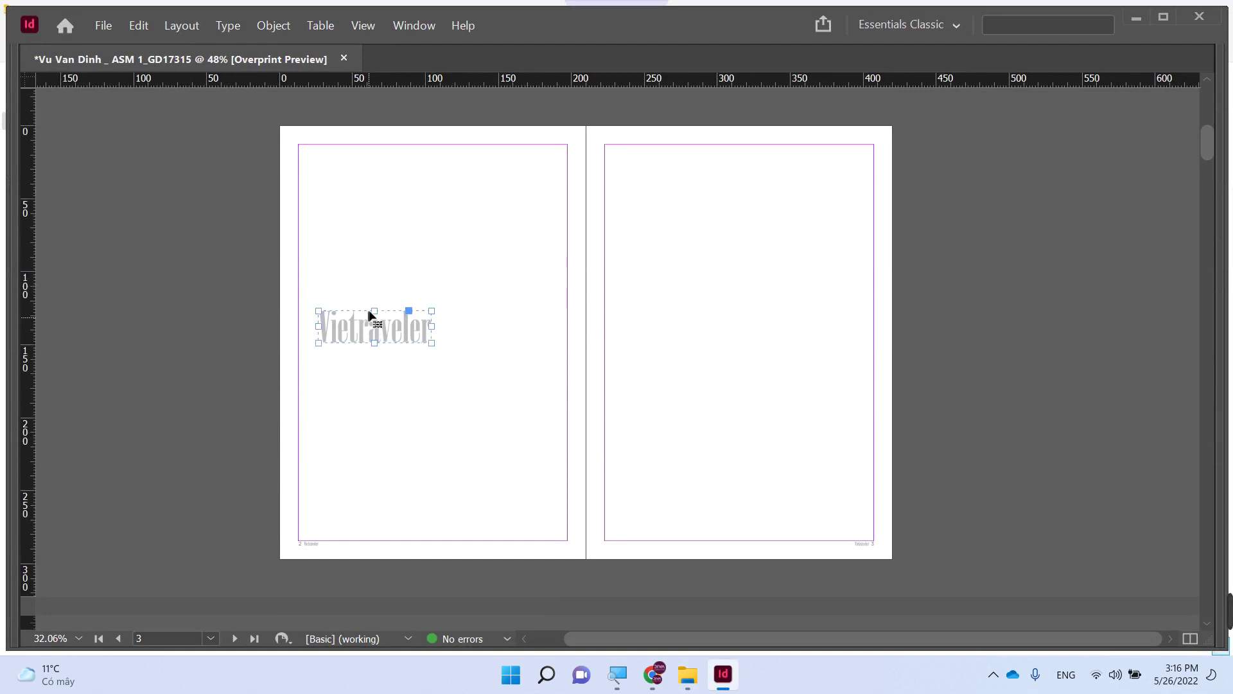
pyautogui.click(431, 238)
# - In File > Open, browse D:\Dao tao\ITPlus\Indesign and its Tai lieu folder for the template
pyautogui.click(101, 26)
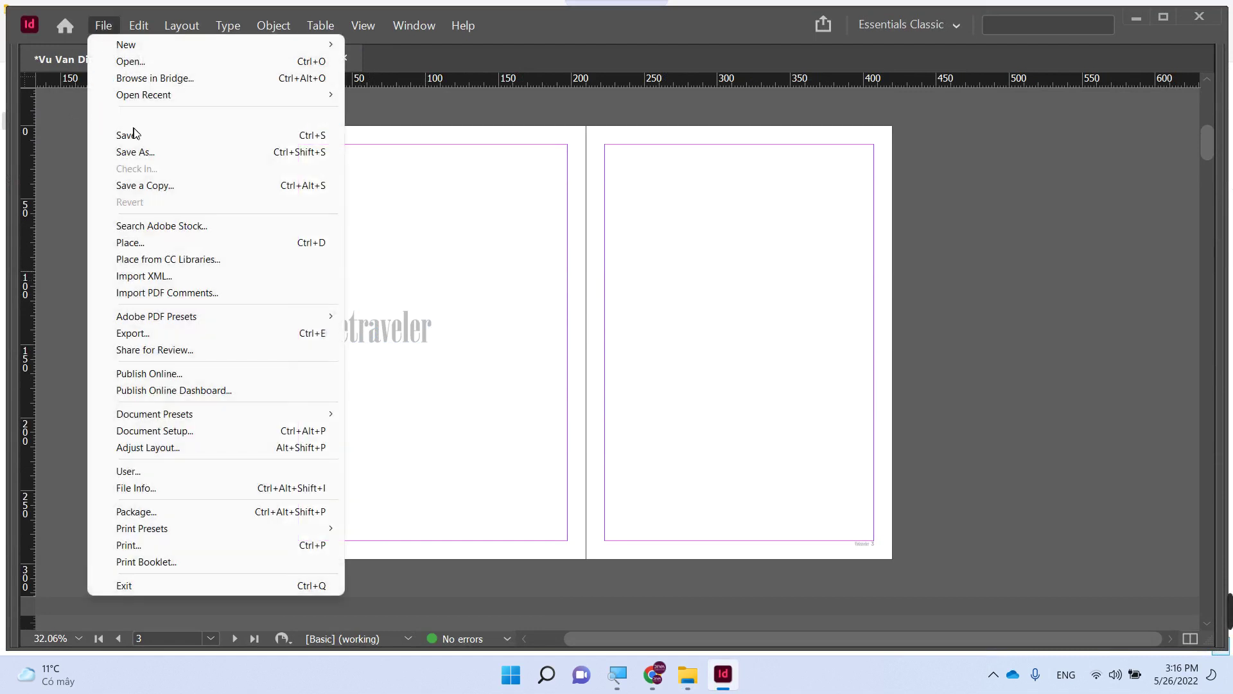
pyautogui.click(141, 58)
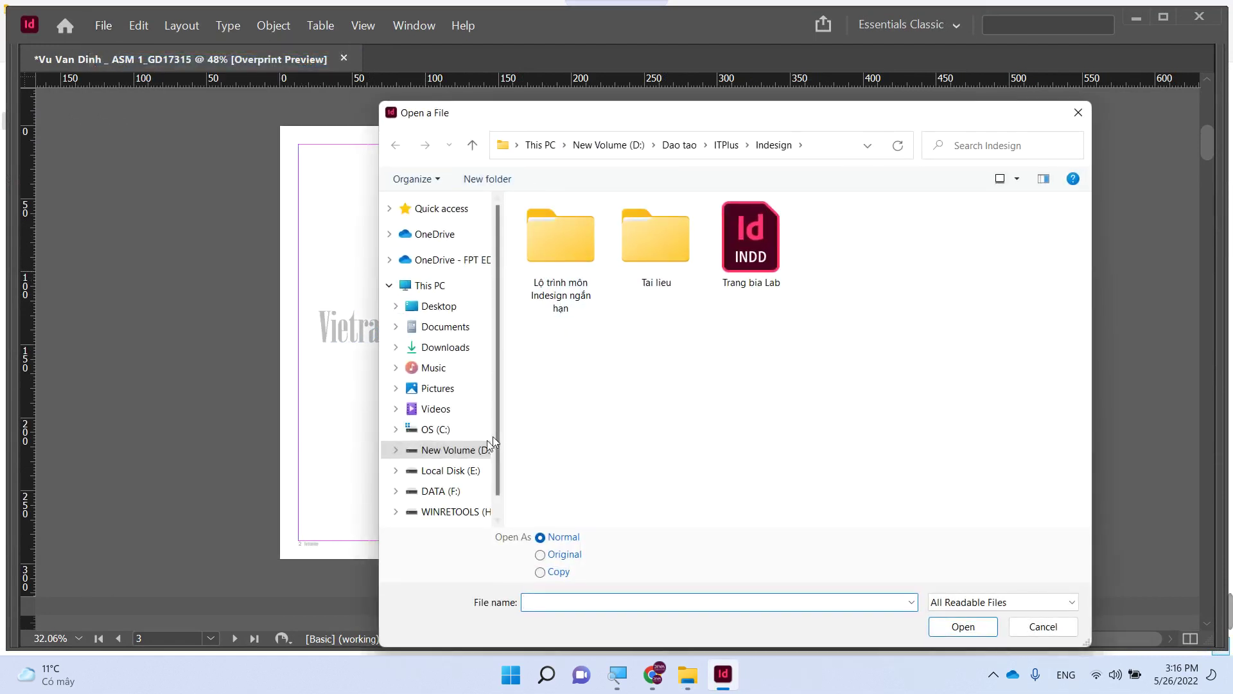
pyautogui.click(460, 448)
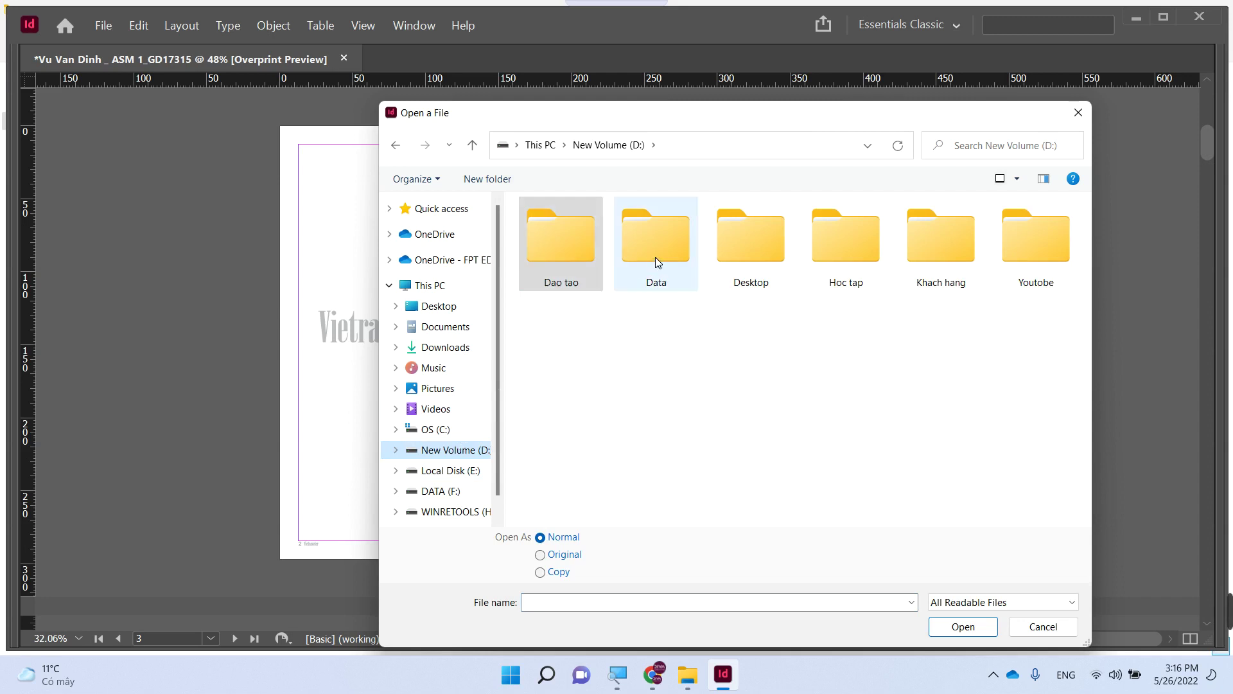
pyautogui.doubleClick(558, 260)
pyautogui.doubleClick(553, 257)
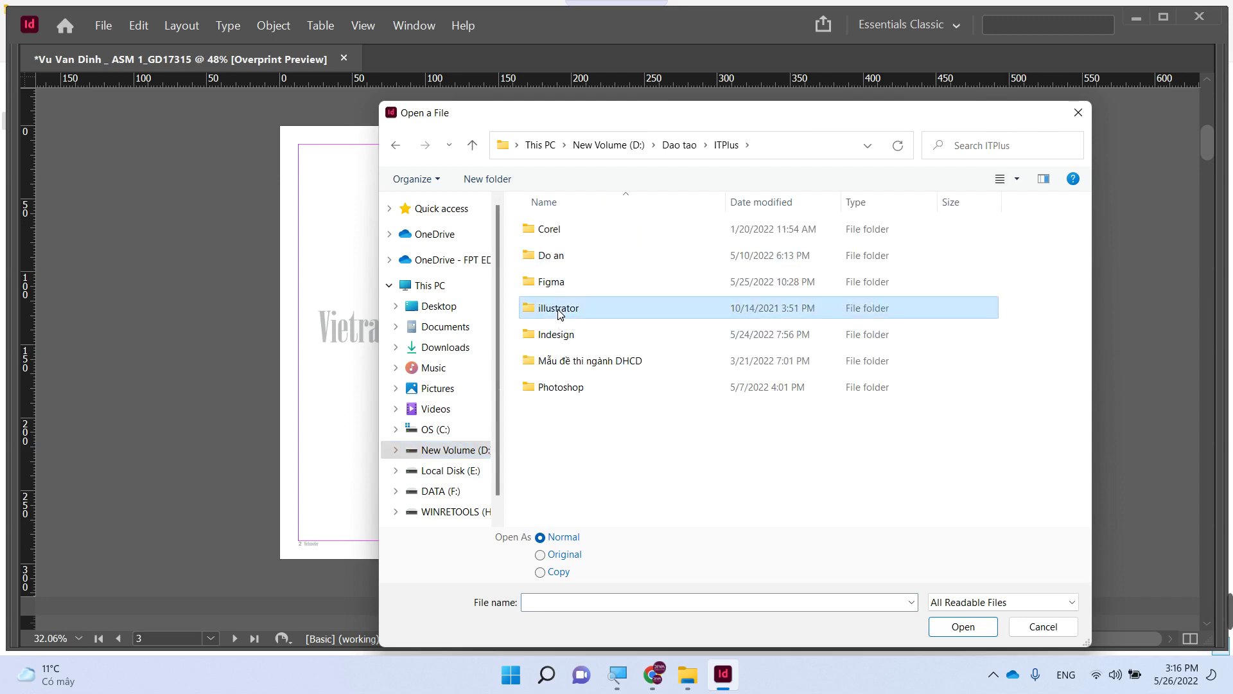
pyautogui.click(558, 335)
pyautogui.doubleClick(558, 335)
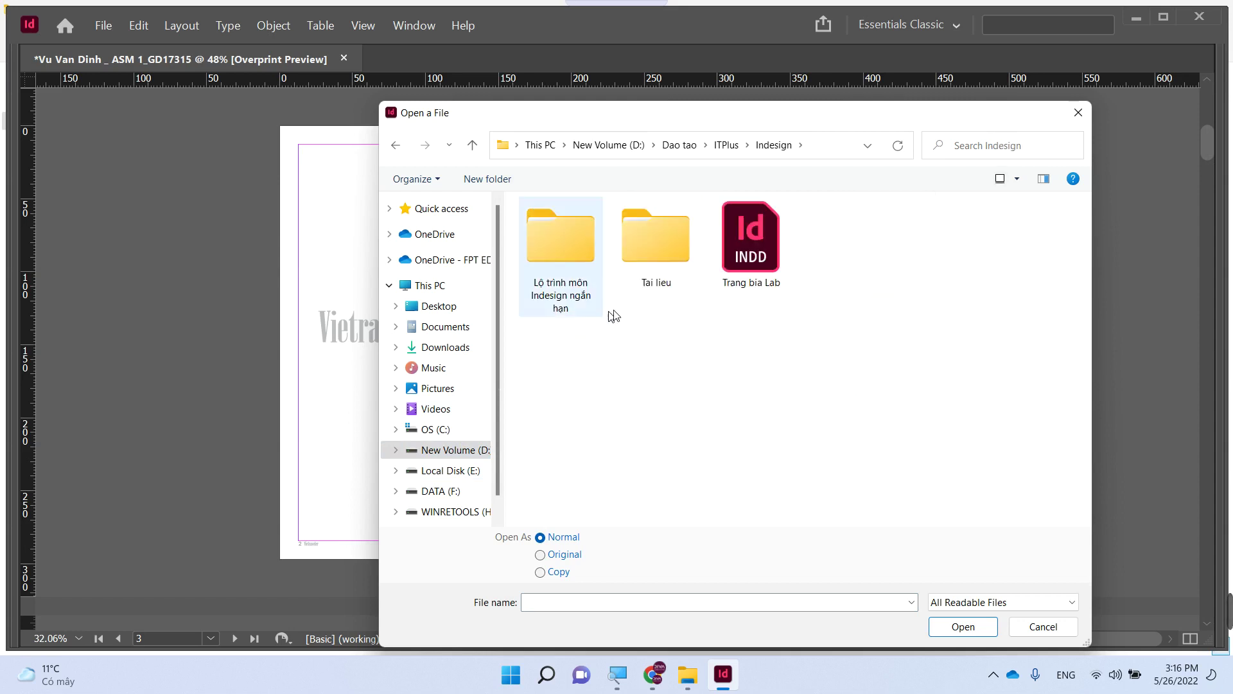
pyautogui.click(758, 251)
pyautogui.doubleClick(674, 243)
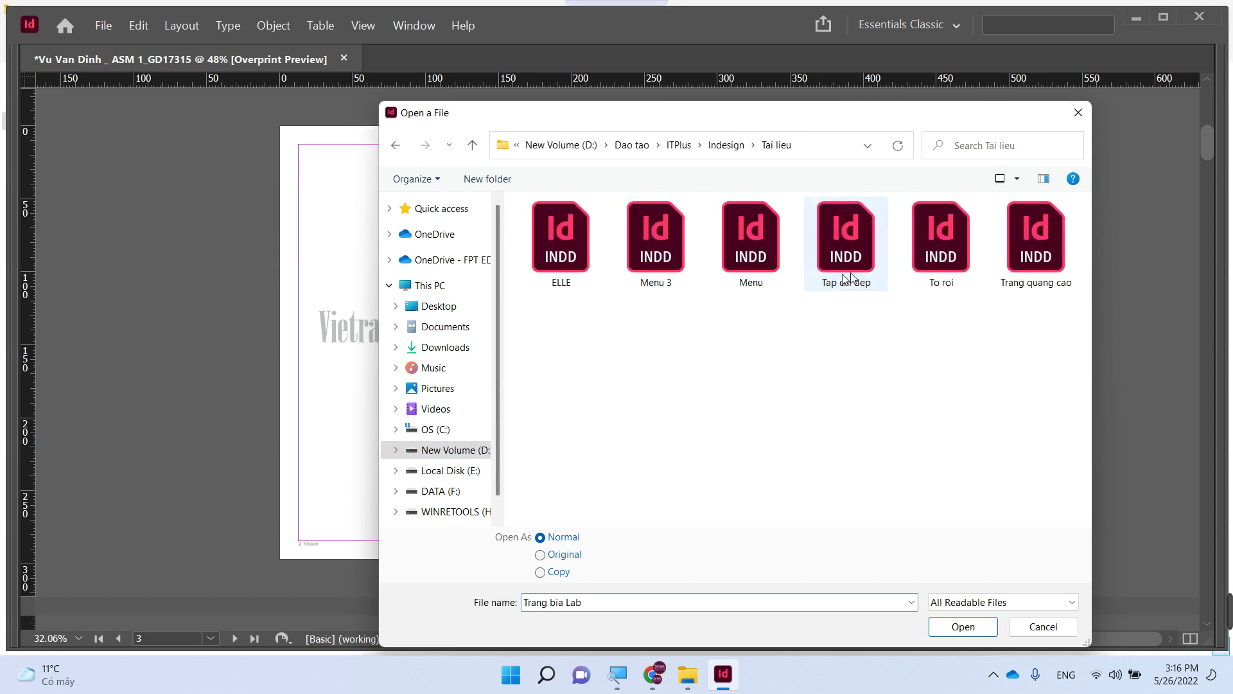
pyautogui.click(767, 255)
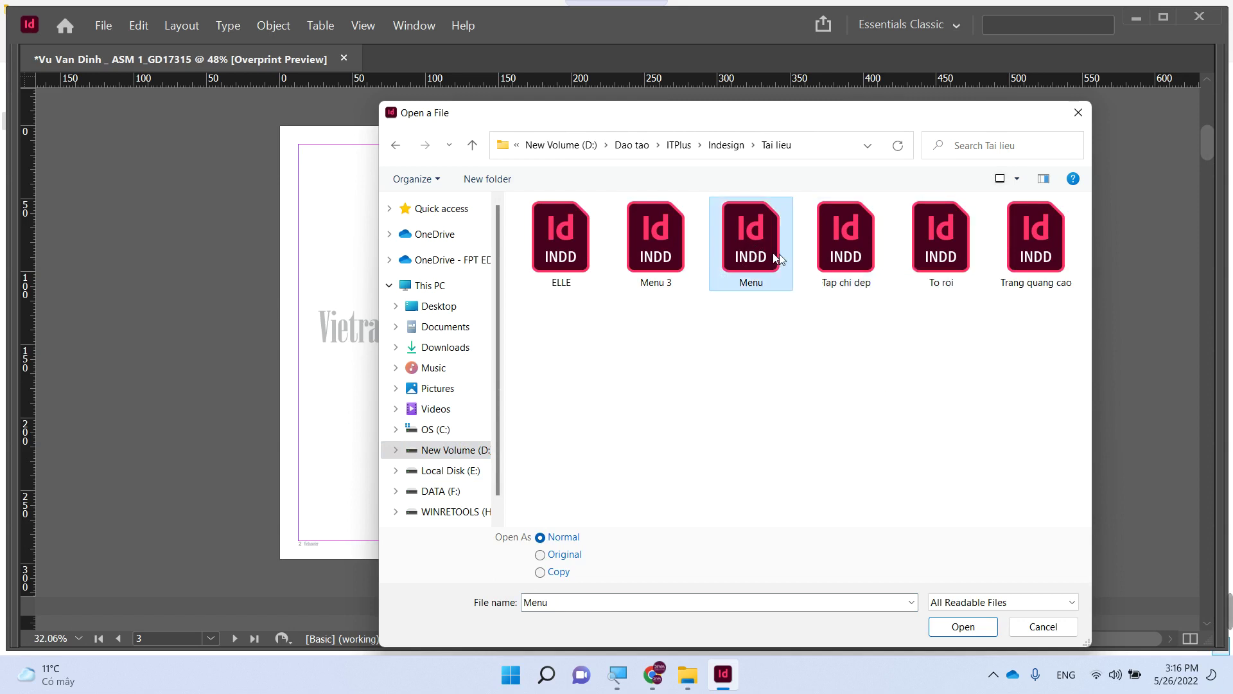
pyautogui.hotkey('alt', 'Up')
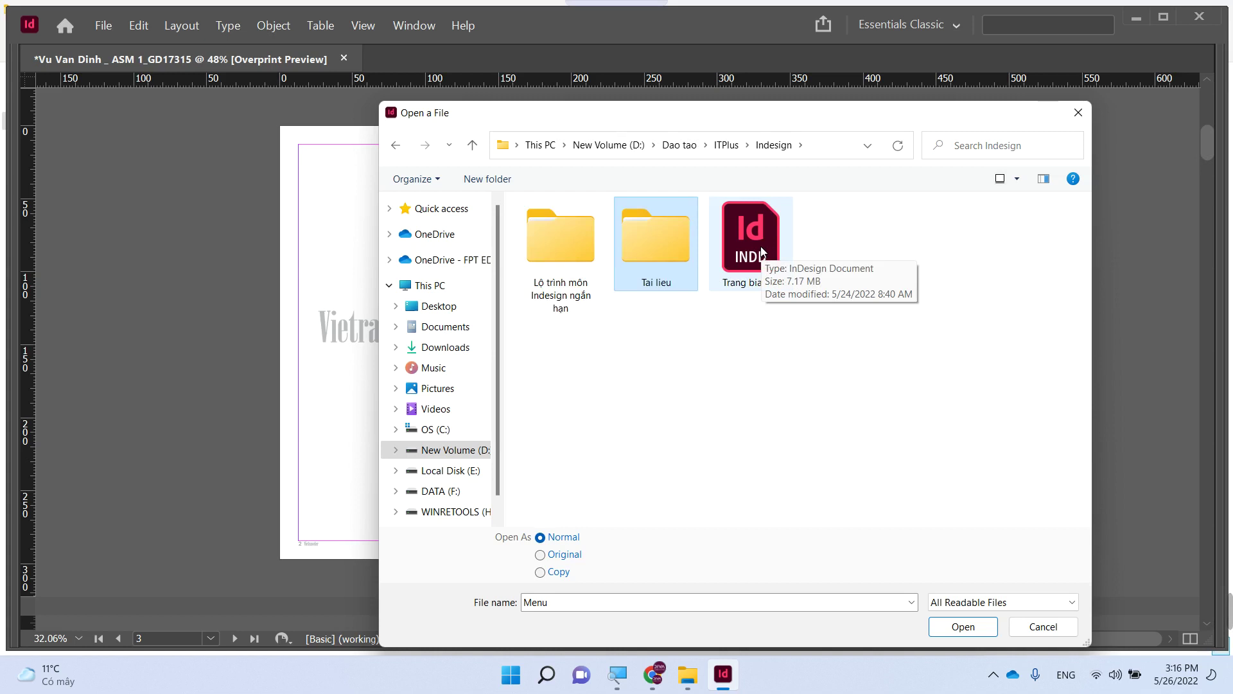
# - Search D:\Dao tao\FPT\Indesign for the template file
pyautogui.click(445, 452)
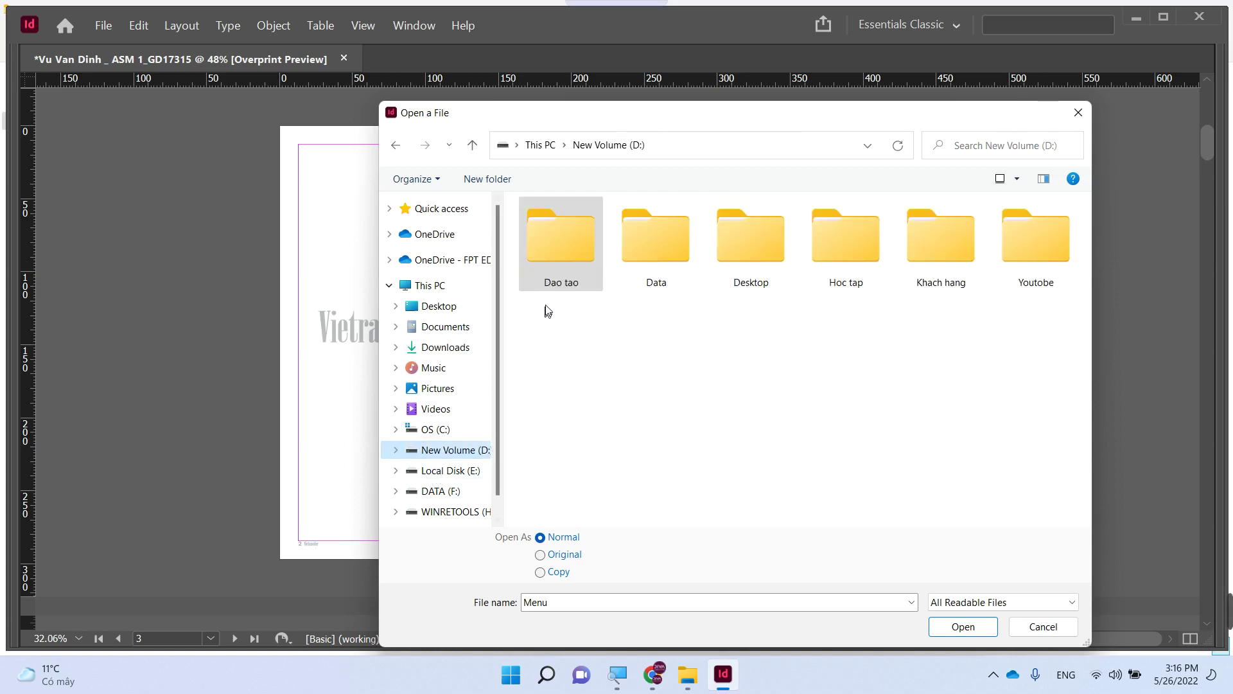
pyautogui.doubleClick(556, 258)
pyautogui.doubleClick(545, 229)
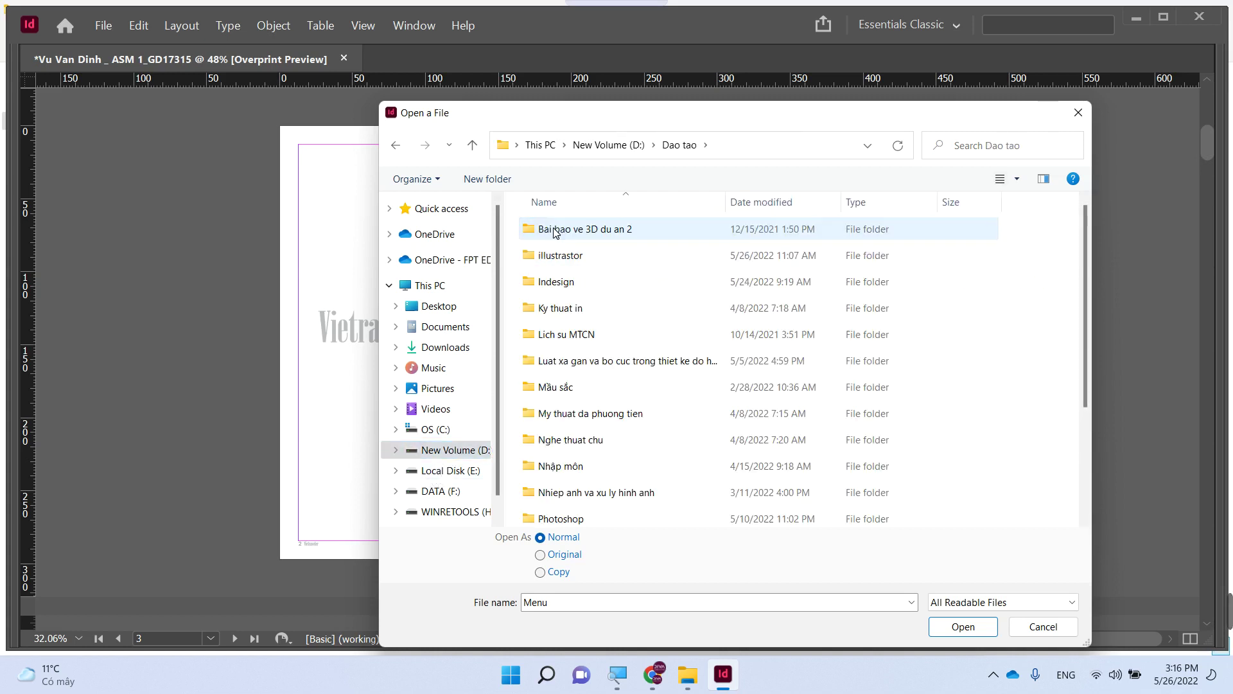
pyautogui.doubleClick(562, 279)
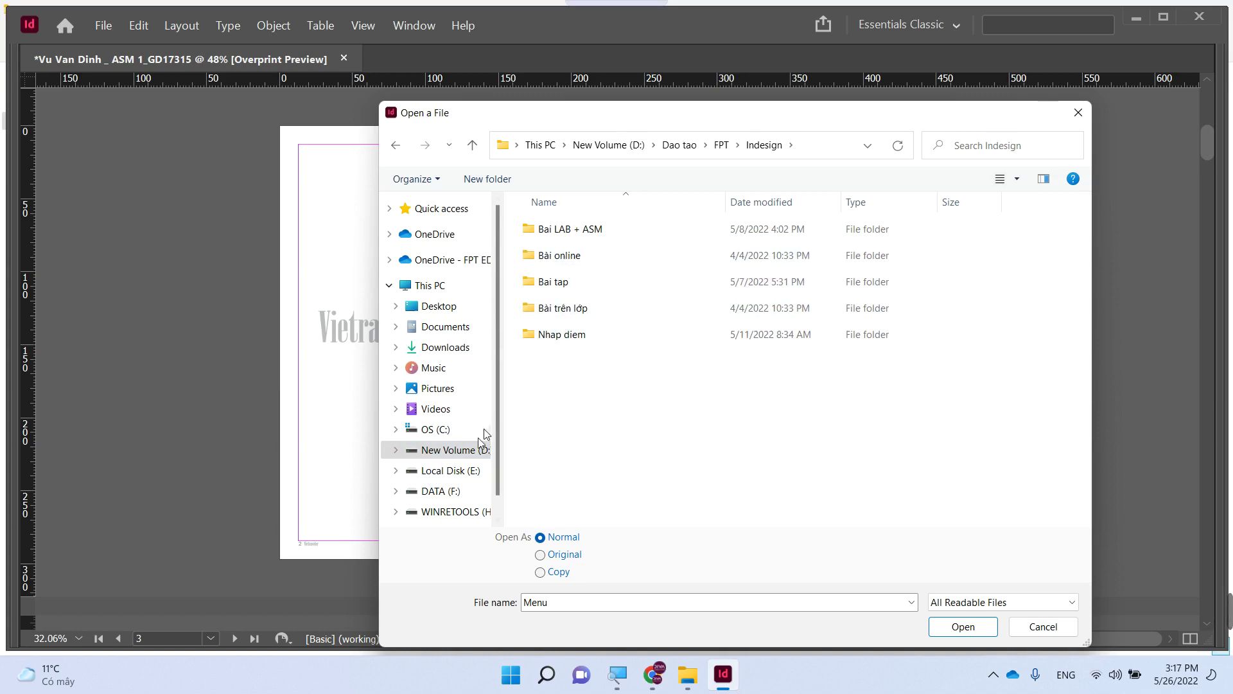
pyautogui.click(460, 451)
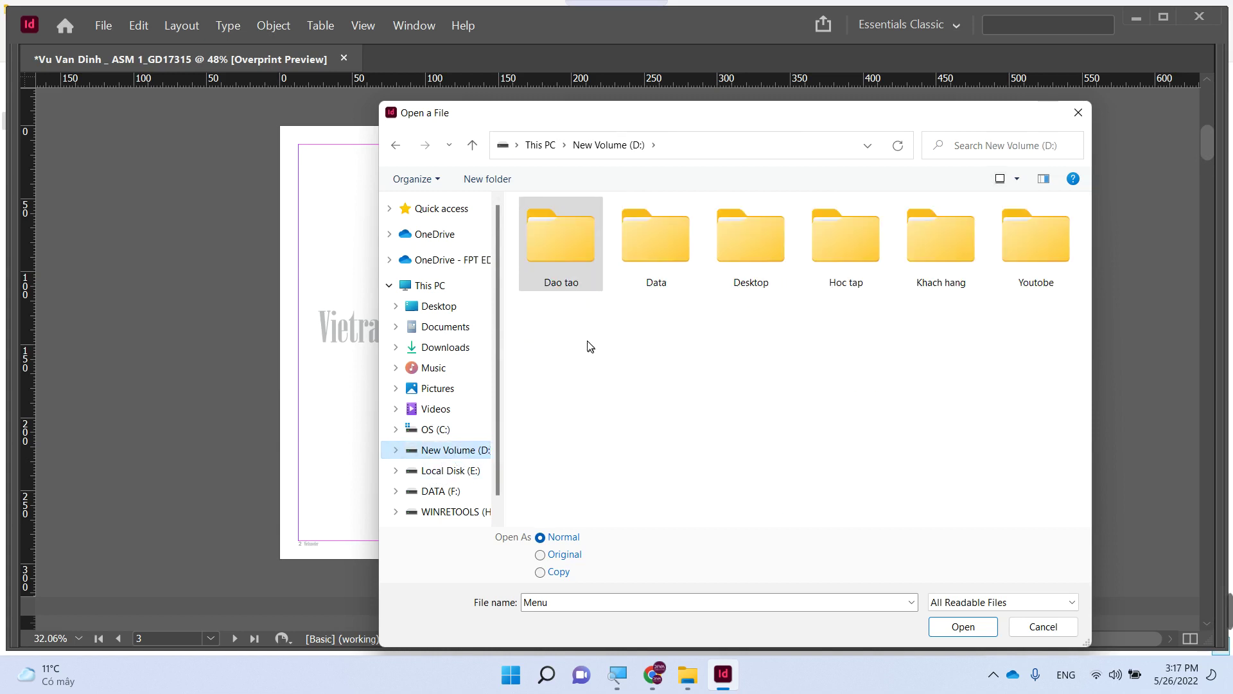
# - Browse E:\DATA IMAGE\Travel and keep the file type on All Readable Files
pyautogui.click(448, 473)
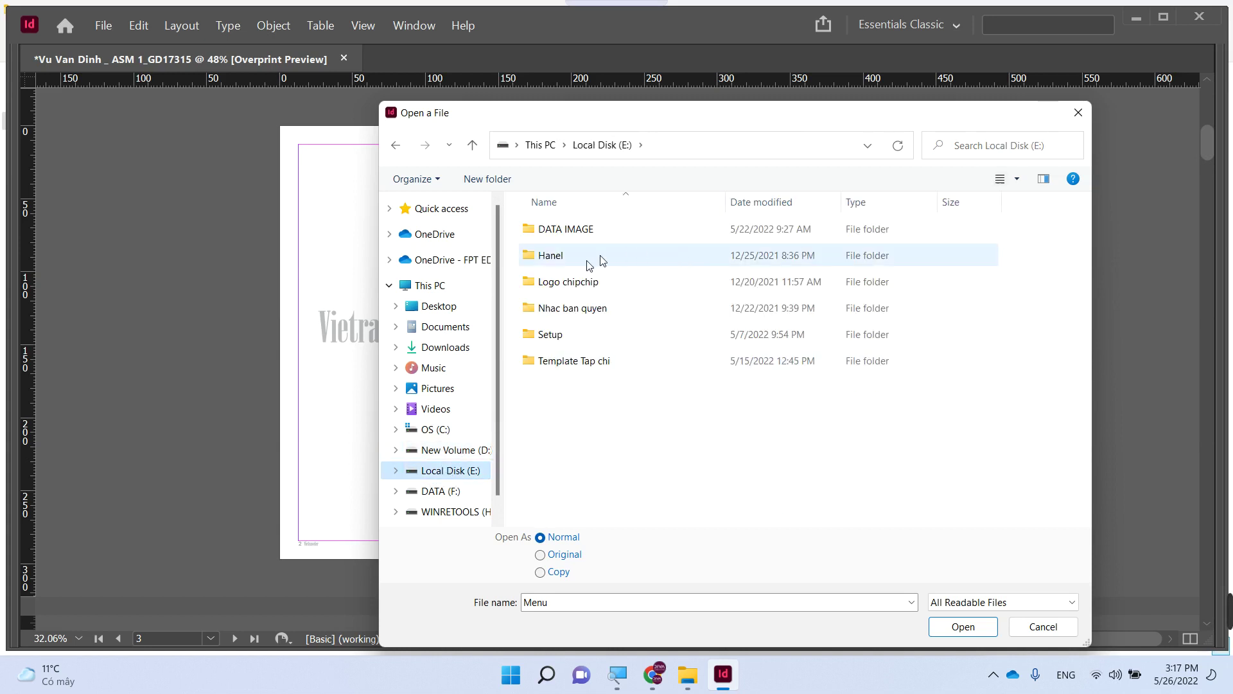
pyautogui.doubleClick(554, 226)
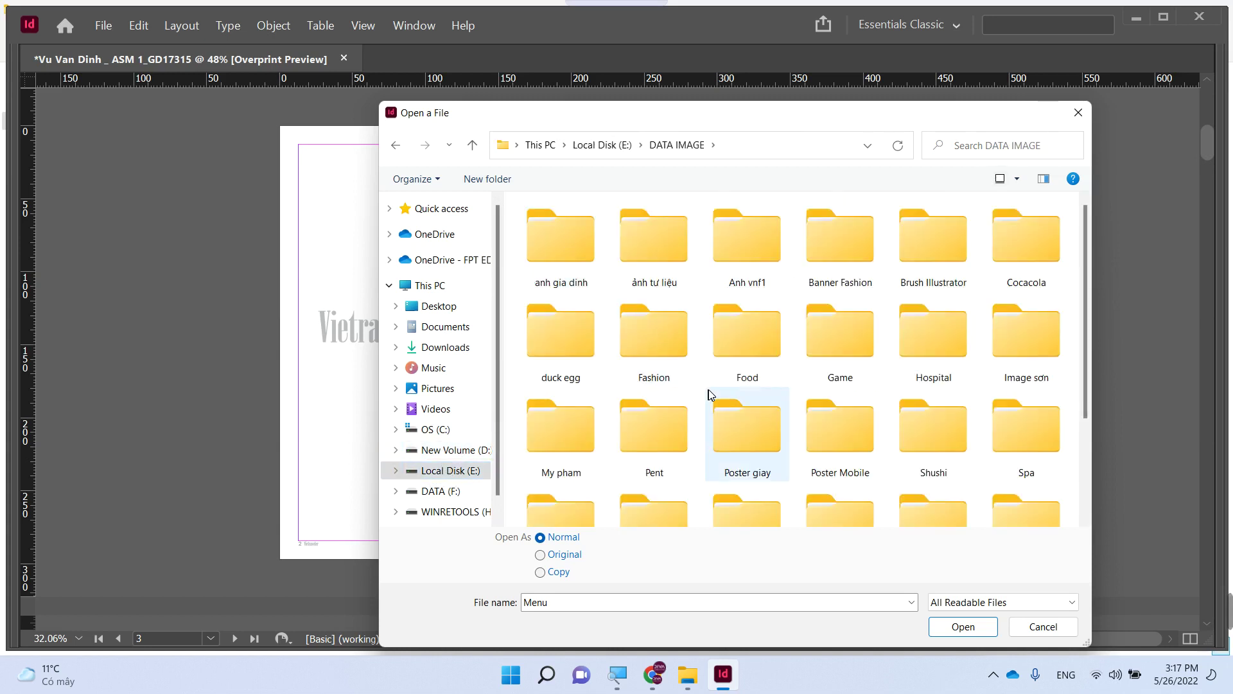
pyautogui.scroll(-3, 931, 421)
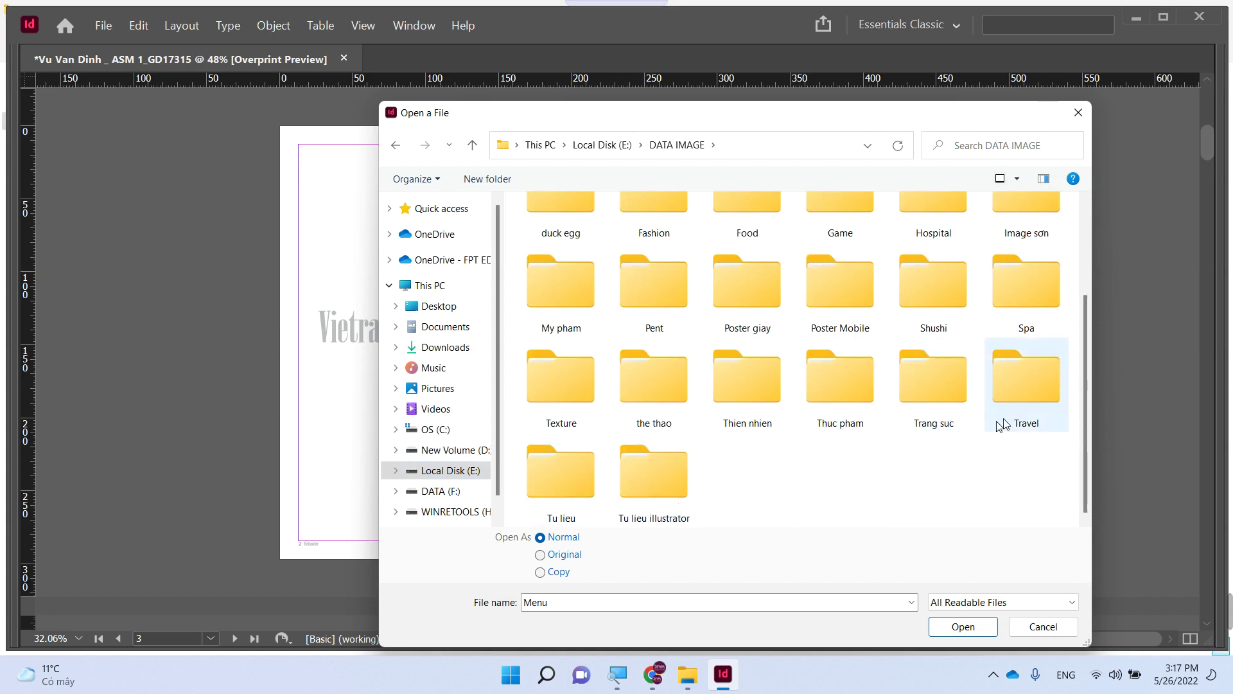
pyautogui.doubleClick(1025, 417)
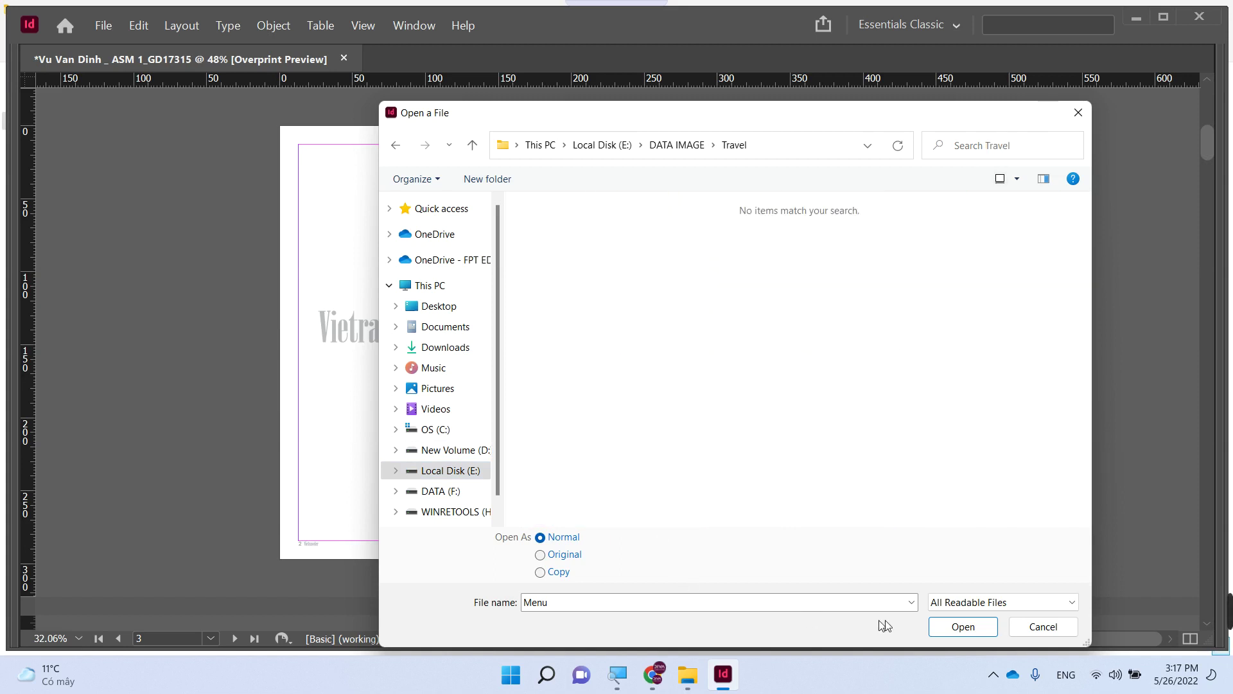
pyautogui.click(1017, 601)
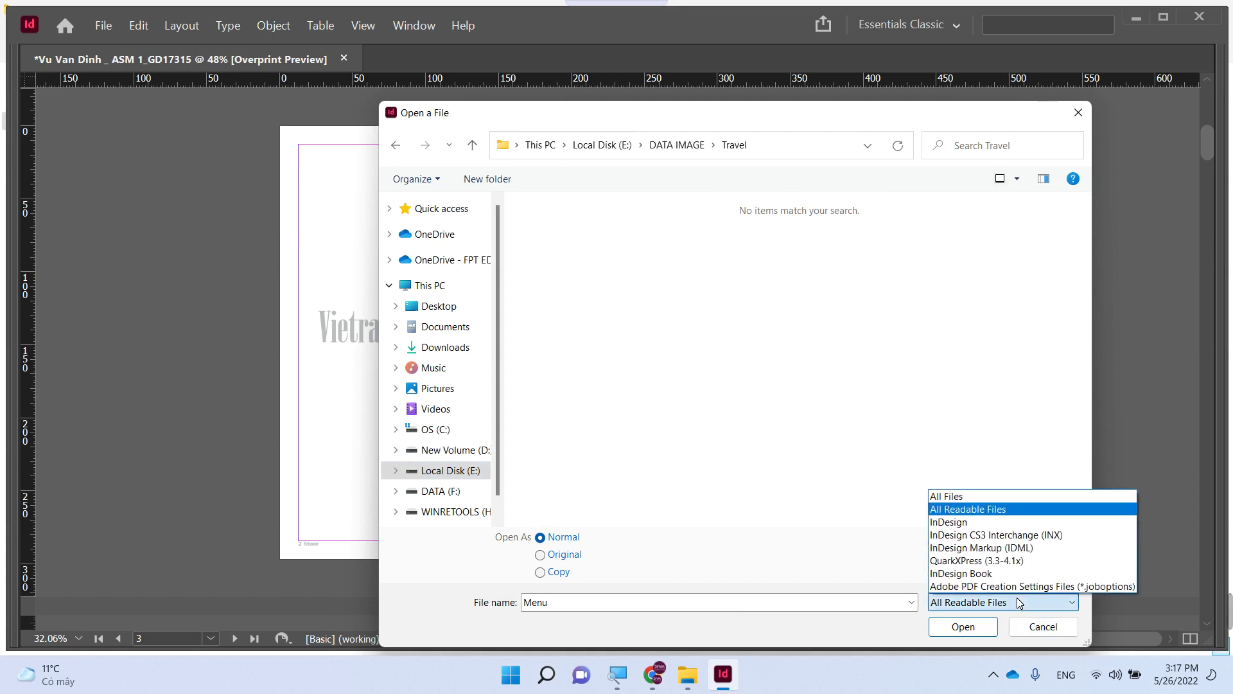
pyautogui.click(1032, 627)
pyautogui.moveTo(1194, 611)
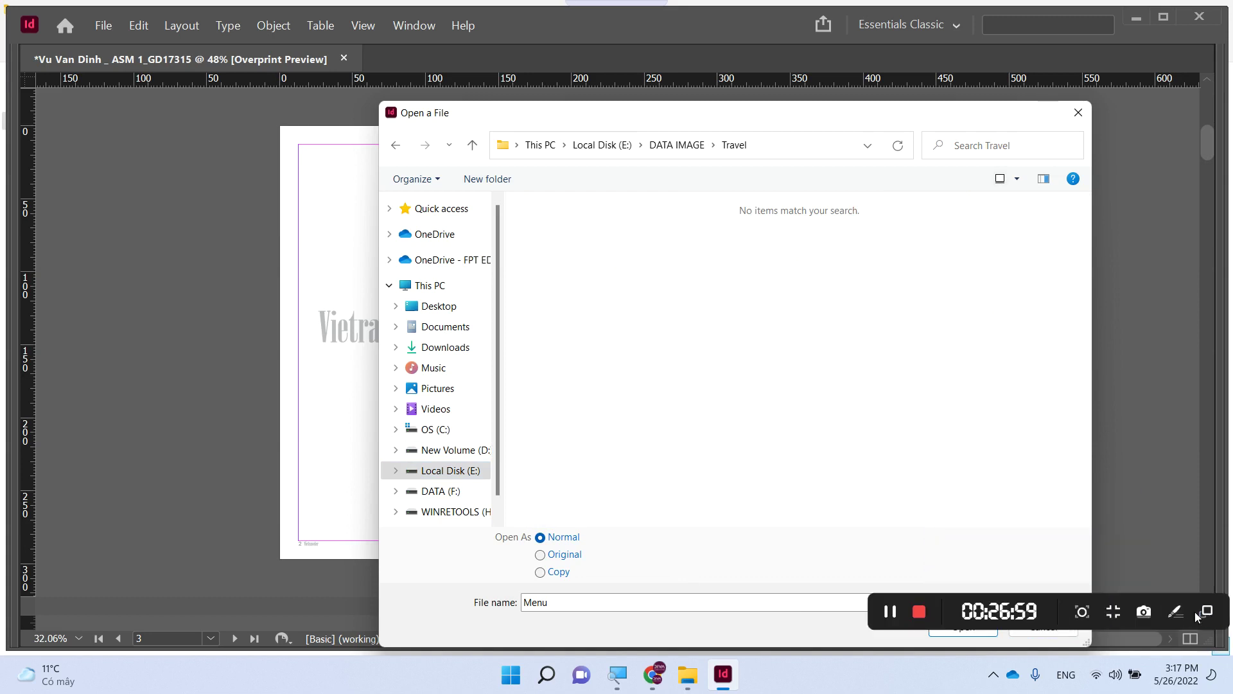
pyautogui.click(889, 611)
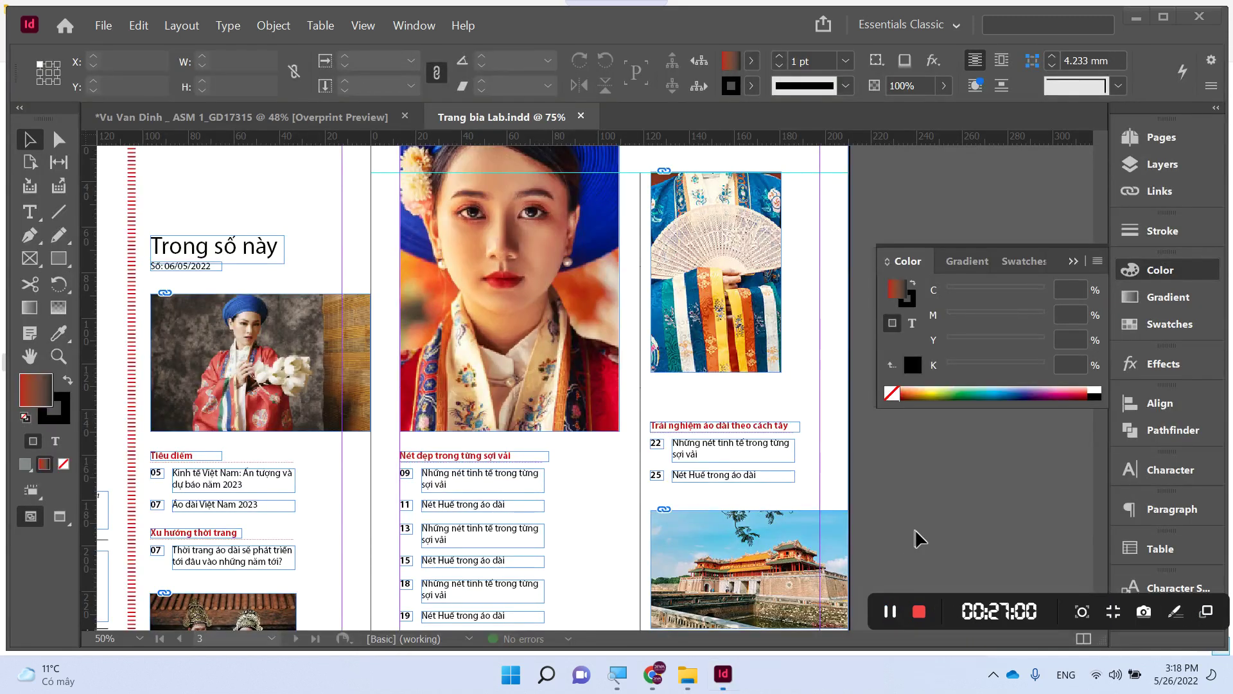
# - Paste the template's whole contents spread into the Vietraveler document, aligned to the page edges
pyautogui.hotkey('ctrl', '-')
pyautogui.hotkey('ctrl', '-')
pyautogui.hotkey('ctrl', '-')
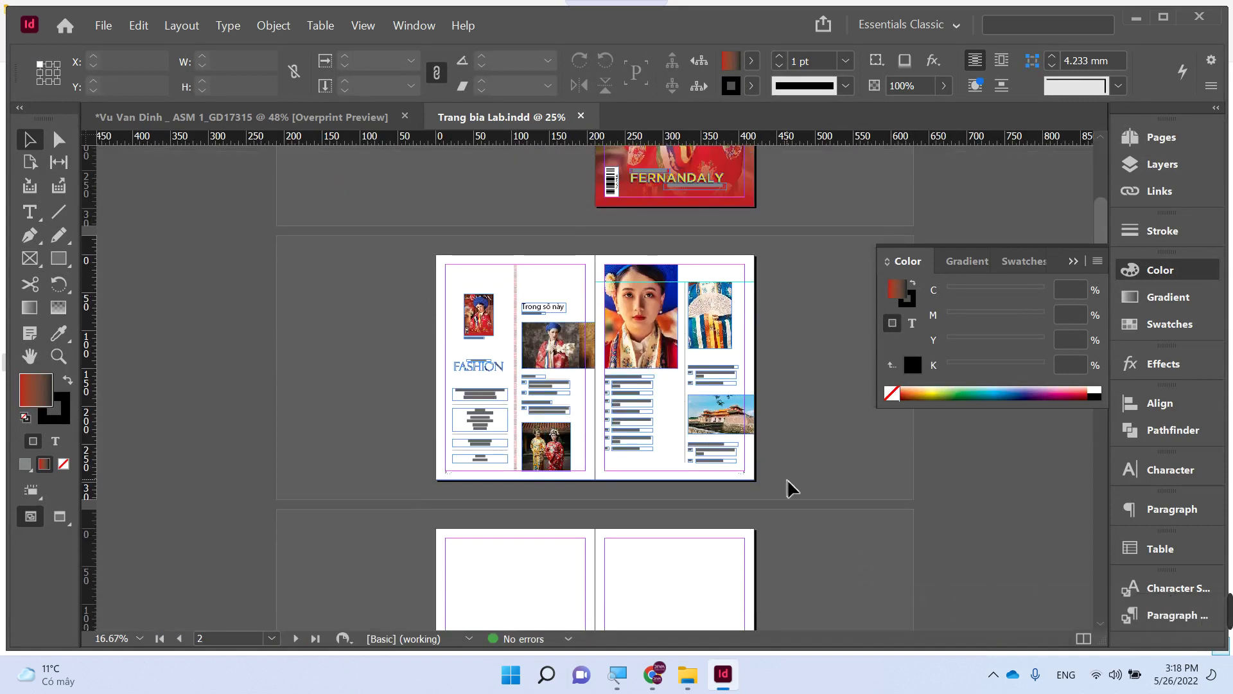
pyautogui.hotkey('ctrl', 'a')
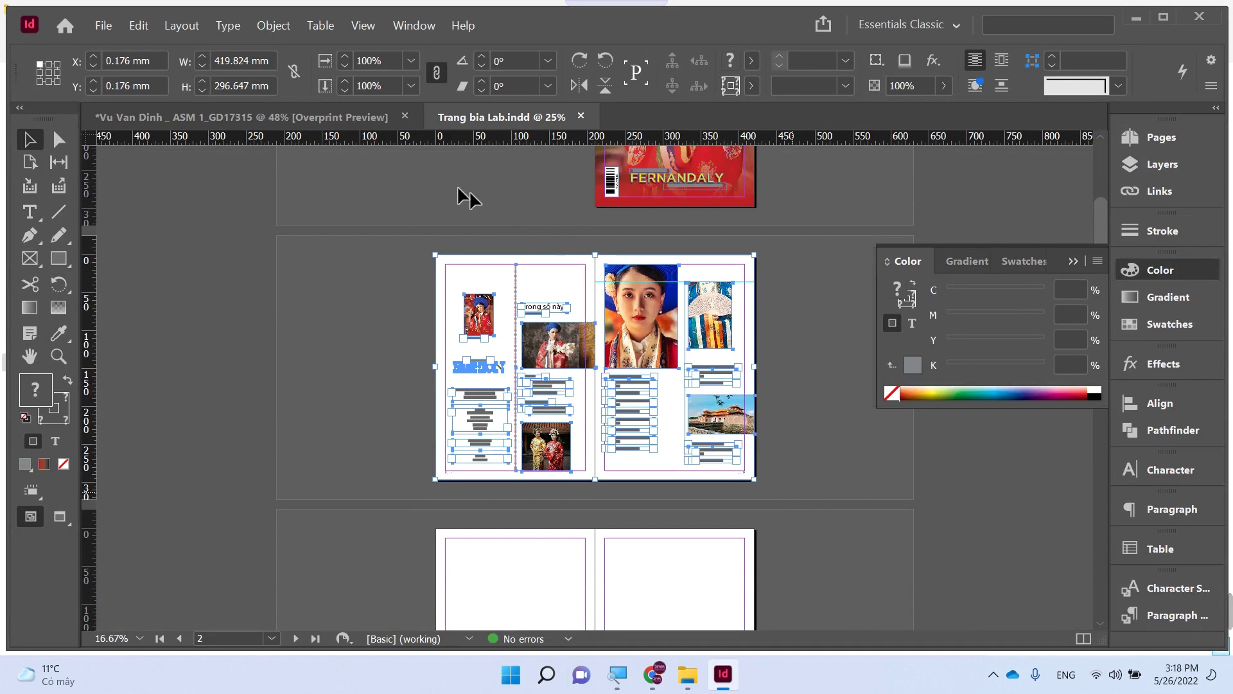
pyautogui.click(313, 119)
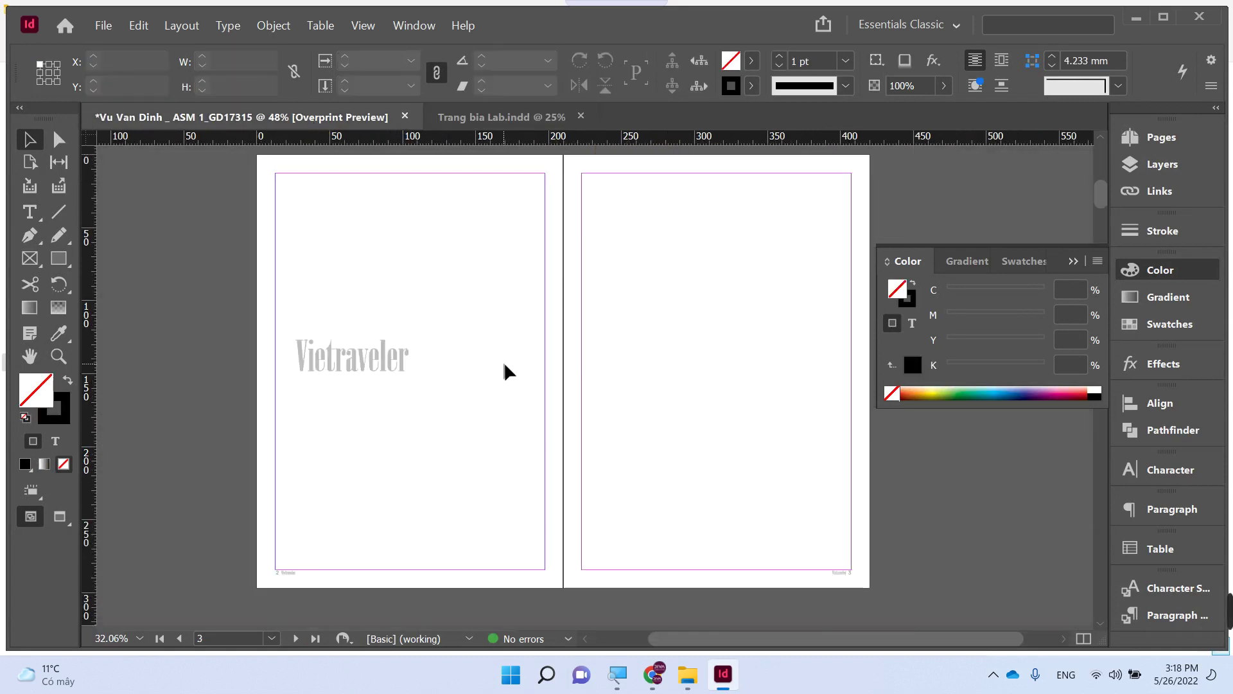
pyautogui.hotkey('ctrl', 'v')
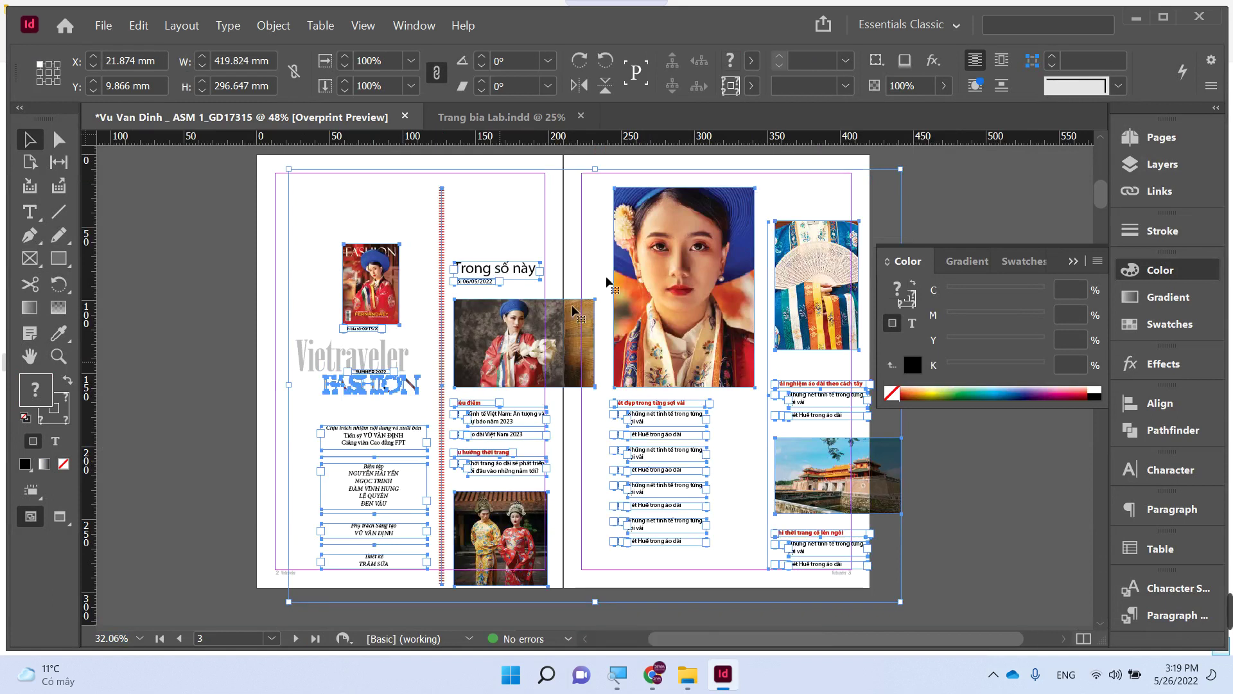
pyautogui.moveTo(685, 255); pyautogui.dragTo(654, 242)
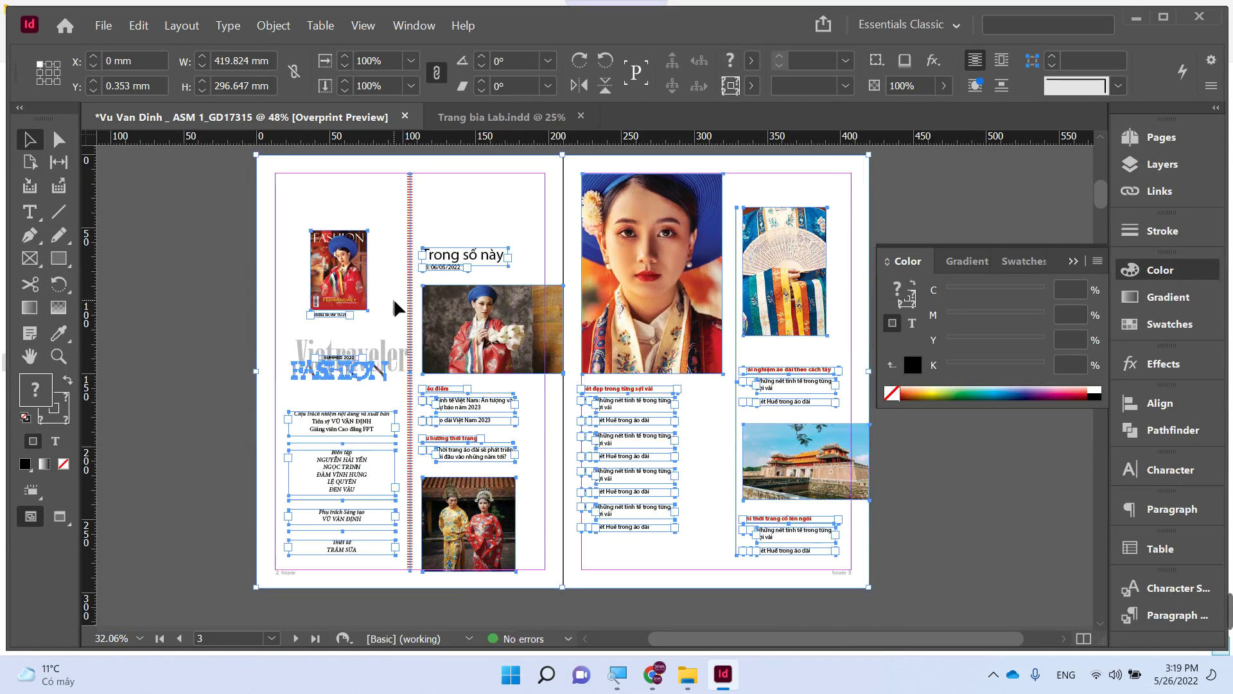
pyautogui.click(214, 297)
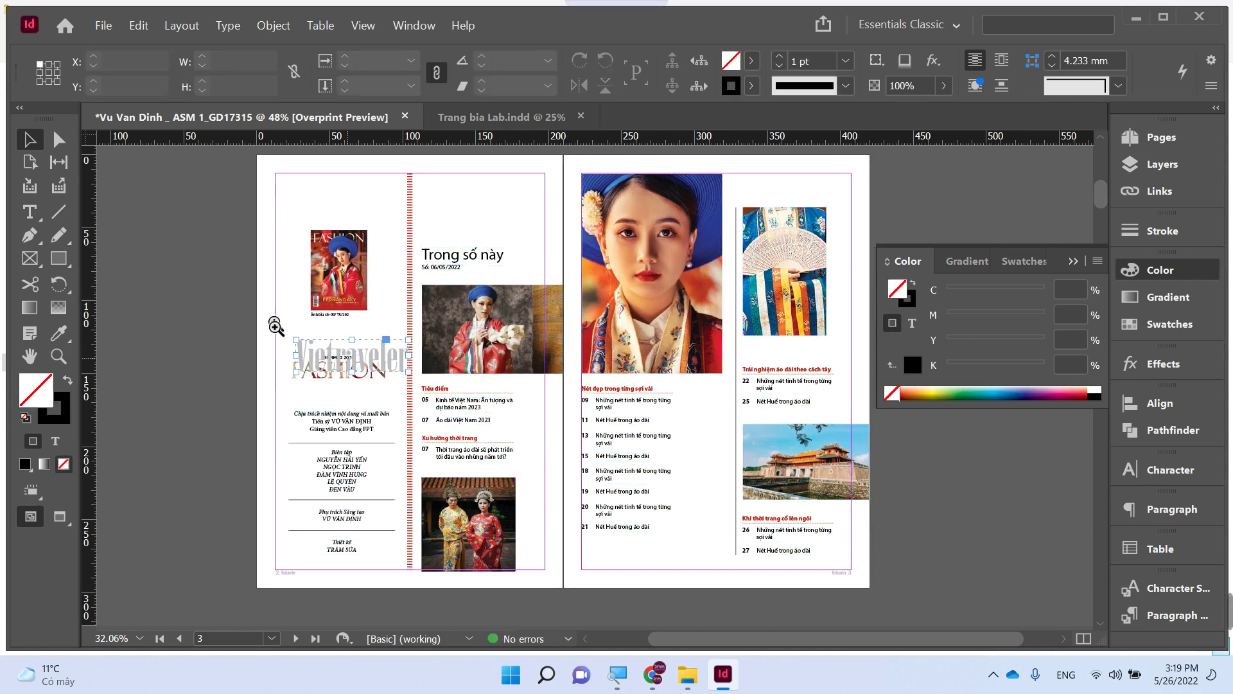
# - Zoom in on the title frames and delete the FASHION frame
pyautogui.moveTo(275, 325); pyautogui.dragTo(434, 411)
pyautogui.hotkey('ctrl', 'alt', '=')
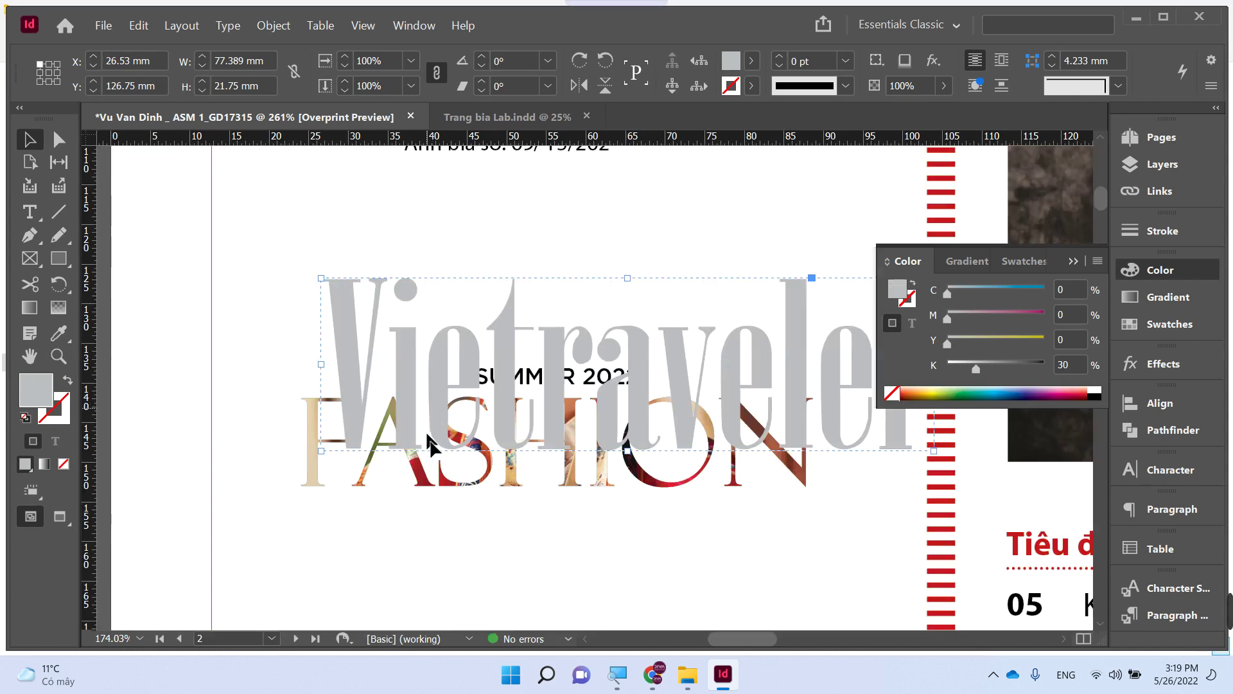
pyautogui.hotkey('ctrl', 'shift', 'a')
pyautogui.click(421, 486)
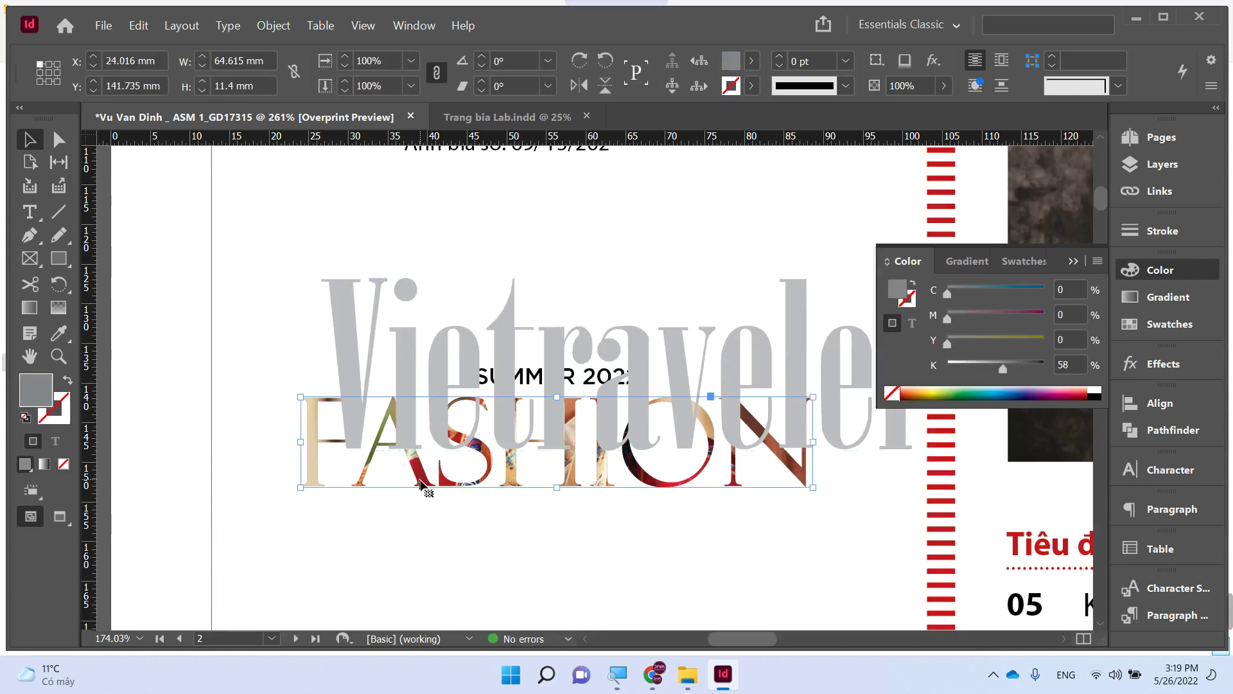
pyautogui.press('Delete')
# - Resize and move the Vietraveler title down, then delete the SUMMER 2022 text
pyautogui.click(518, 413)
pyautogui.press('Tab')
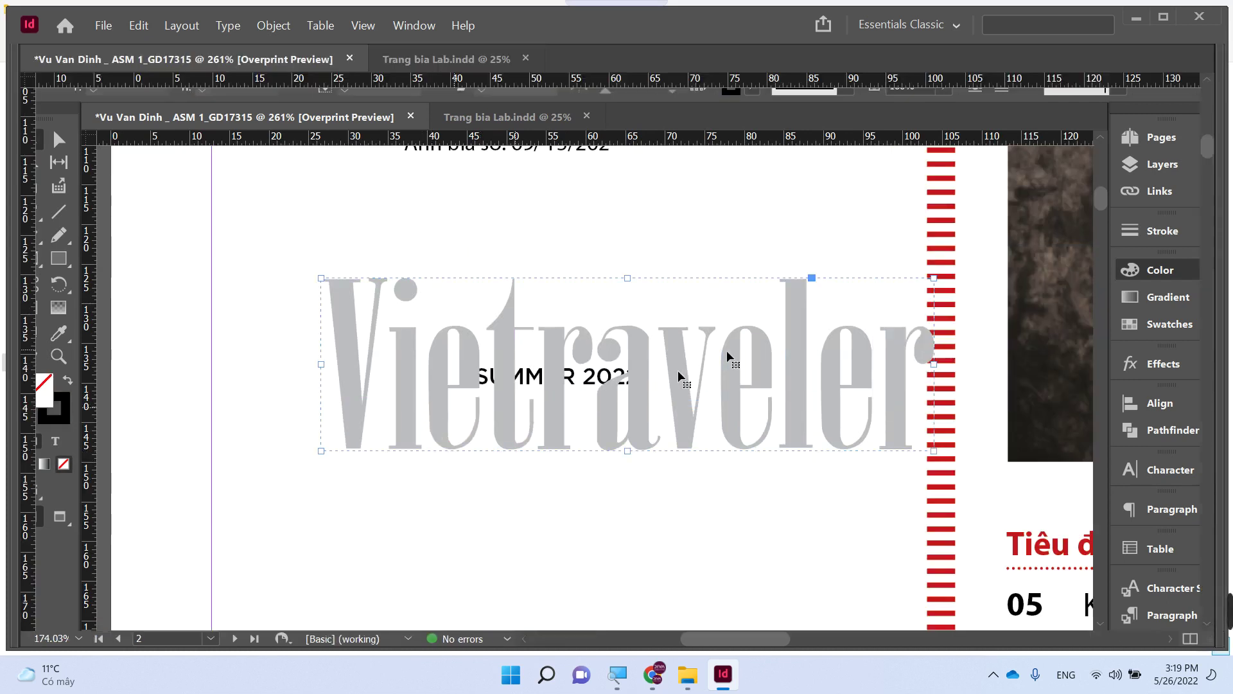
pyautogui.moveTo(957, 249); pyautogui.dragTo(869, 312)
pyautogui.moveTo(616, 360)
pyautogui.mouseDown()
pyautogui.moveTo(615, 444)
pyautogui.moveTo(605, 364)
pyautogui.mouseUp()
pyautogui.click(564, 357)
pyautogui.press('Delete')
pyautogui.hotkey('ctrl', '-')
pyautogui.hotkey('ctrl', '-')
pyautogui.hotkey('ctrl', '-')
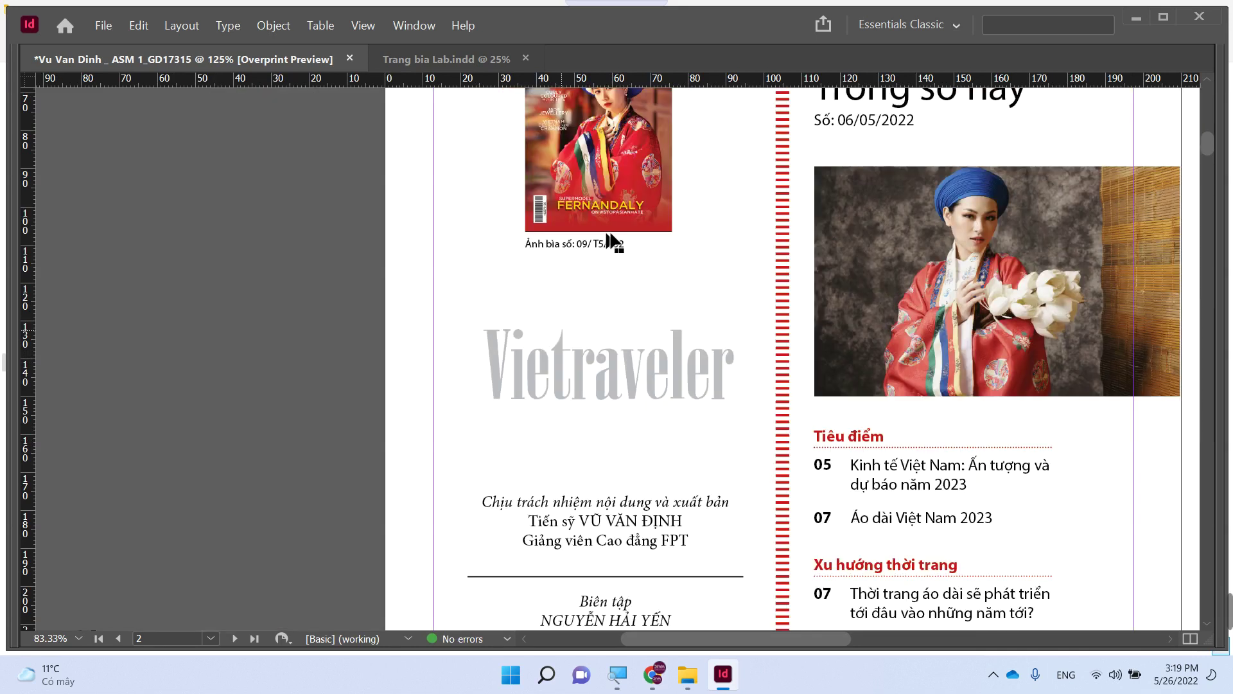
# - Select the small magazine cover thumbnail and bring up Place (Ctrl+D) to replace its image
pyautogui.moveTo(611, 242); pyautogui.dragTo(533, 390)
pyautogui.click(515, 369)
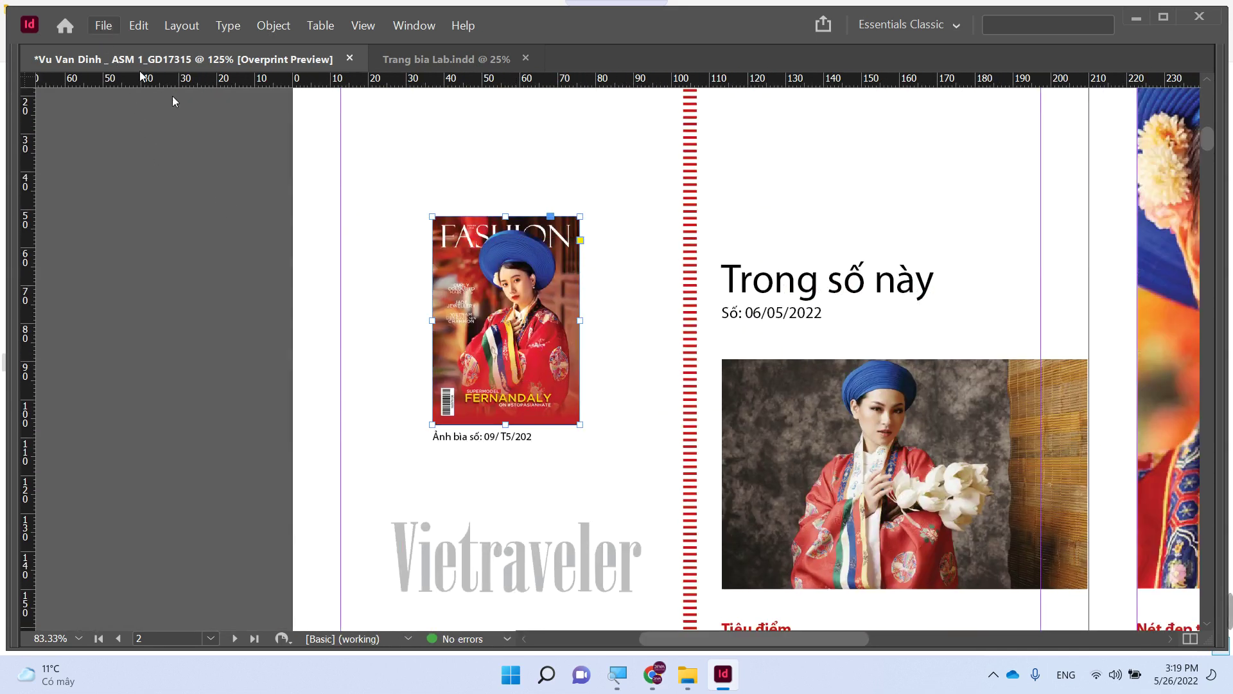
pyautogui.hotkey('ctrl', 'd')
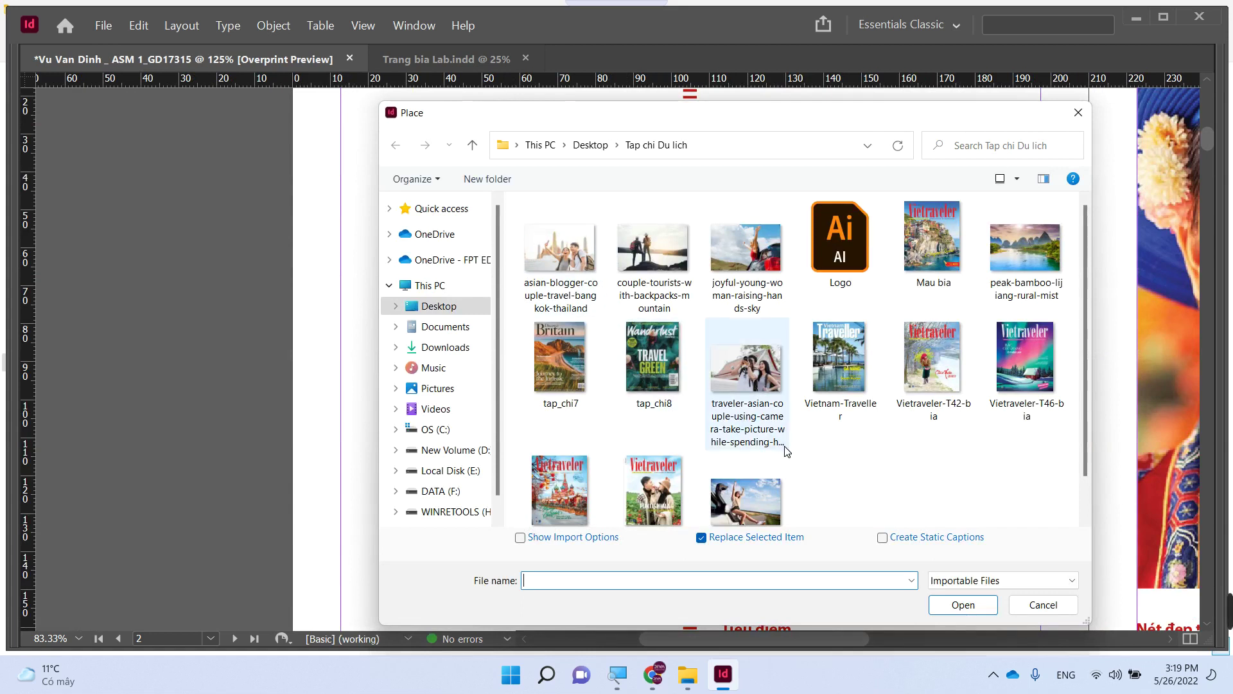
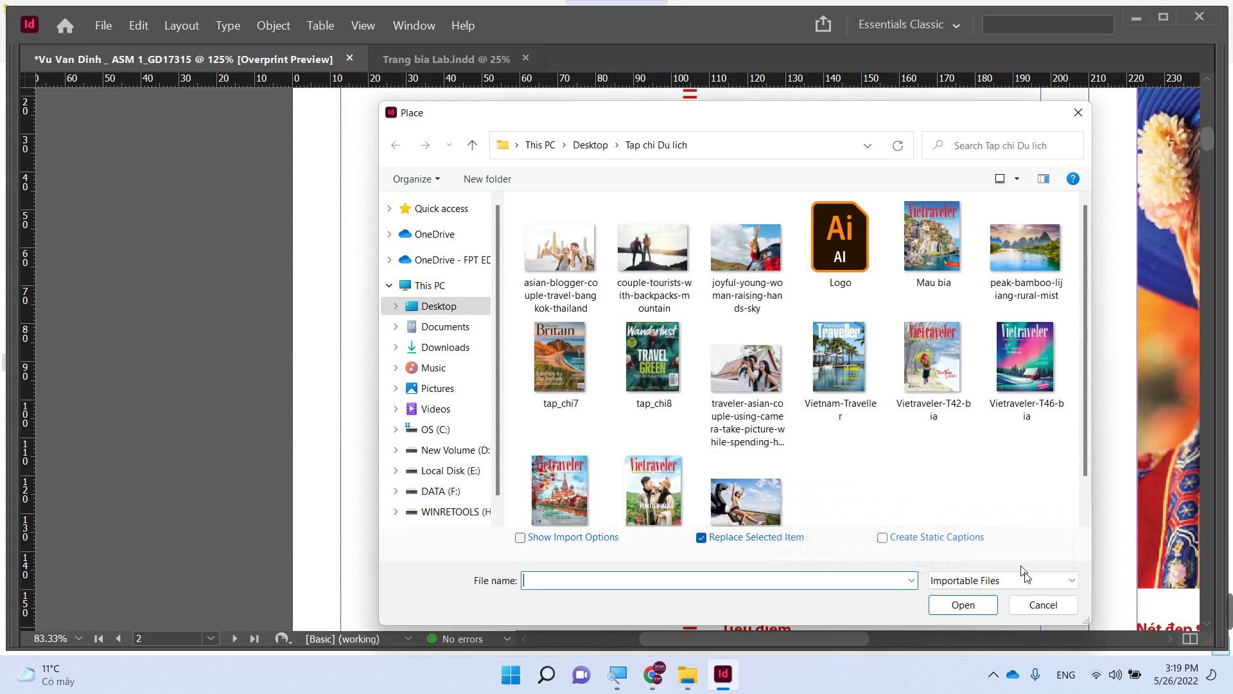
# - Cancel placing the file and check the Trang bia trong file on the desktop
pyautogui.click(1043, 604)
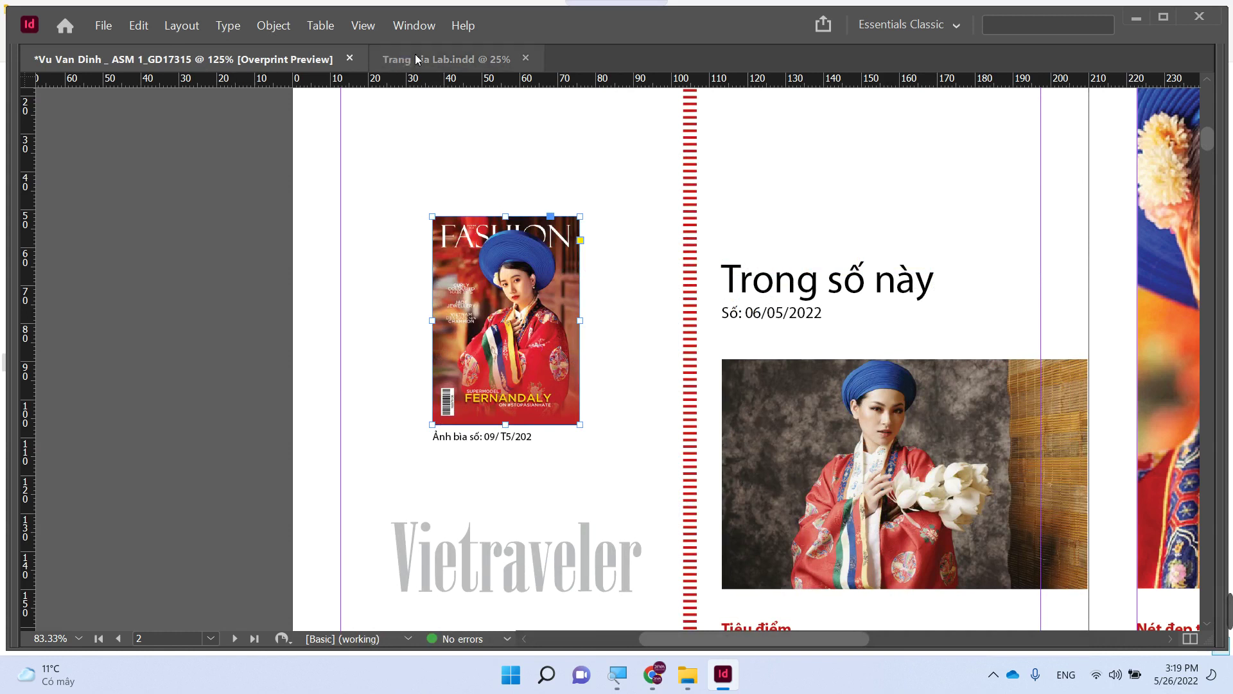
pyautogui.click(443, 60)
pyautogui.press('super+d')
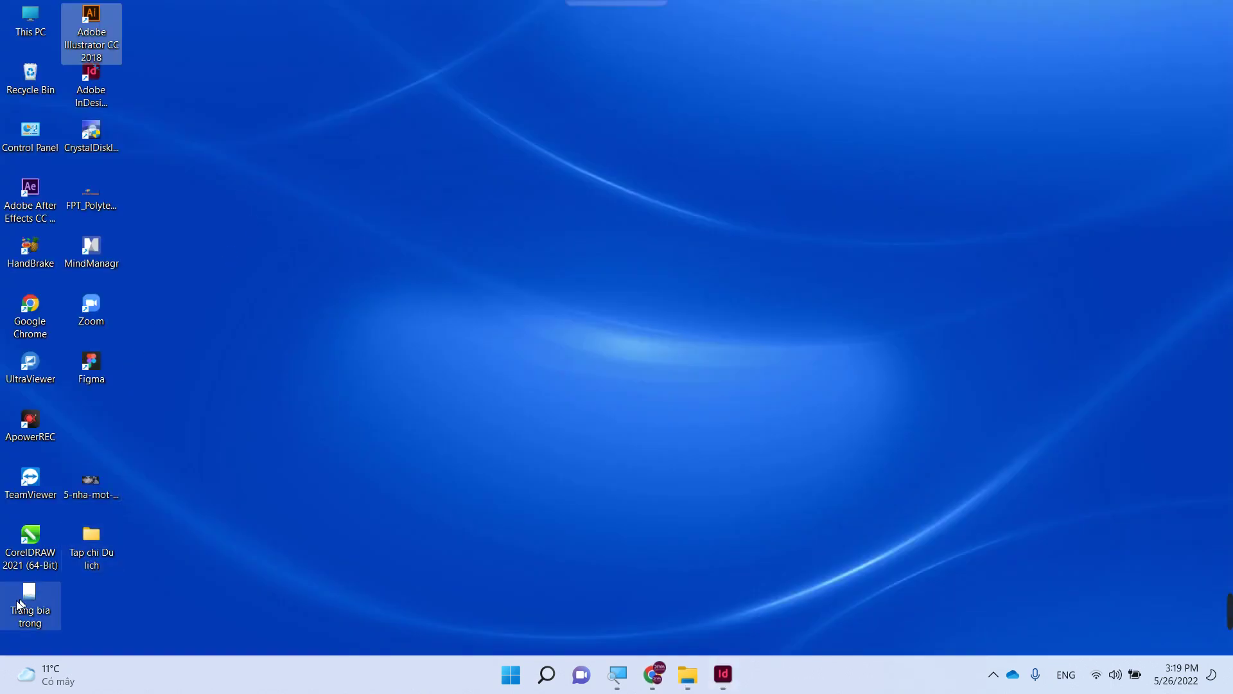
pyautogui.click(27, 601)
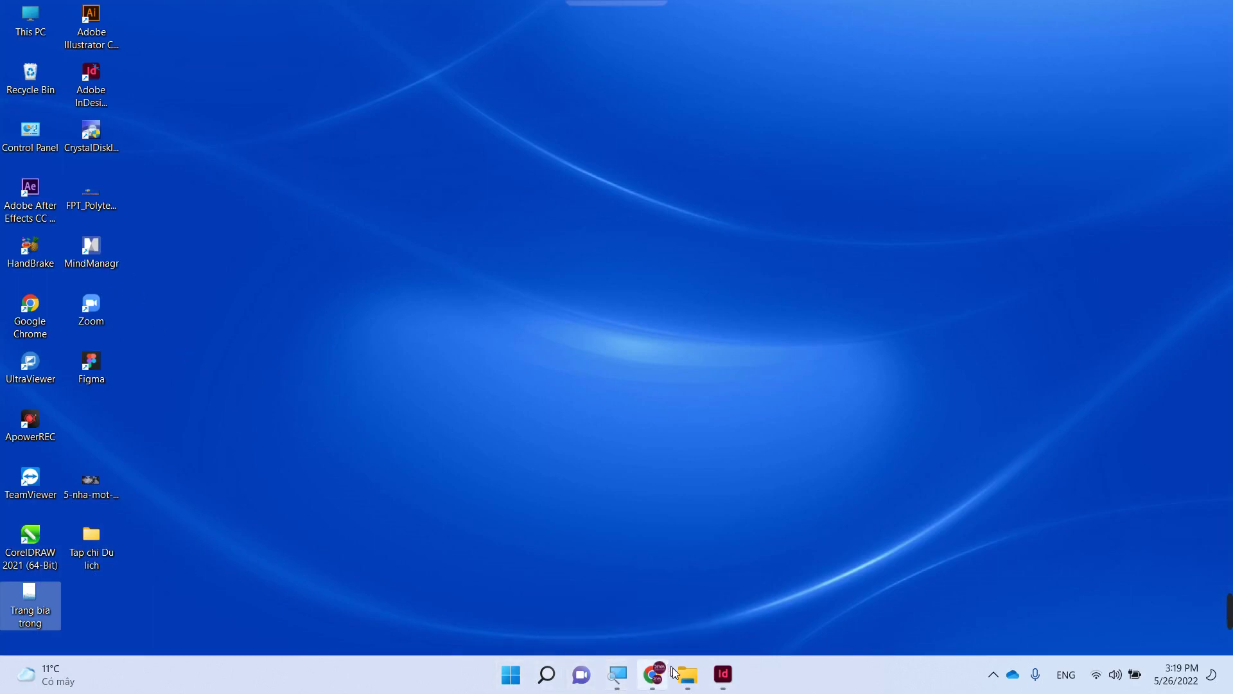
pyautogui.click(725, 676)
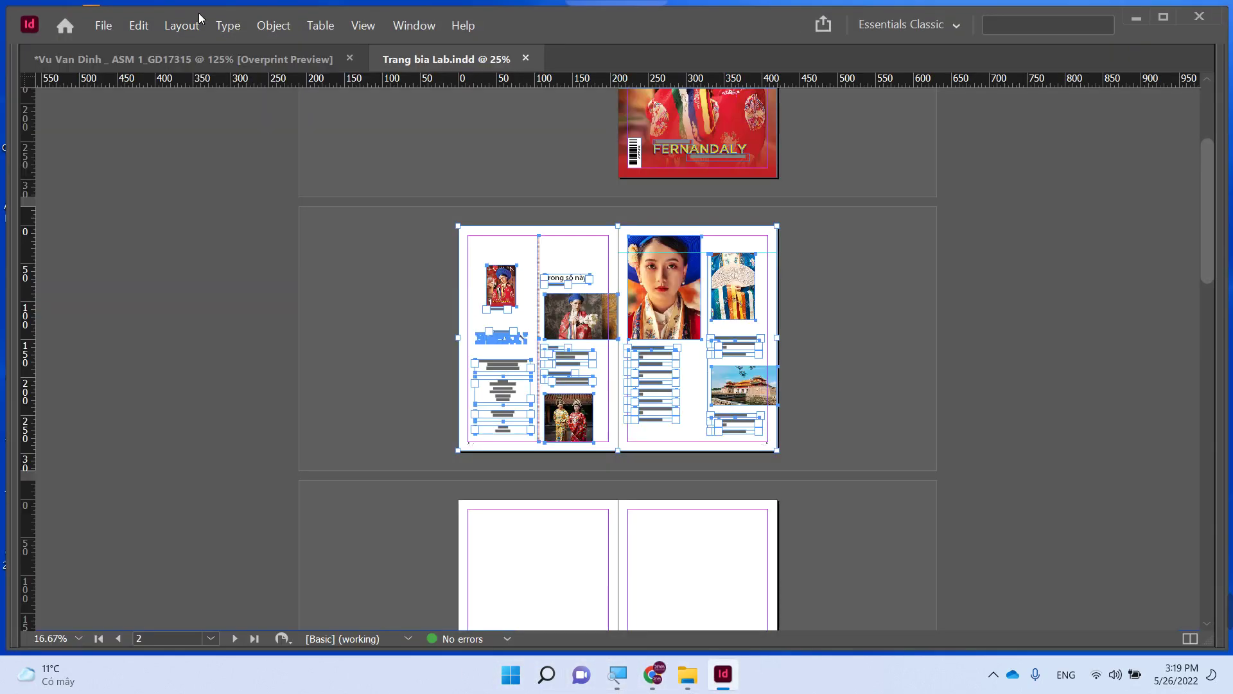
# - Return to the magazine document and scroll until the whole Vietraveler cover page shows
pyautogui.click(198, 58)
pyautogui.scroll(3, 699, 199)
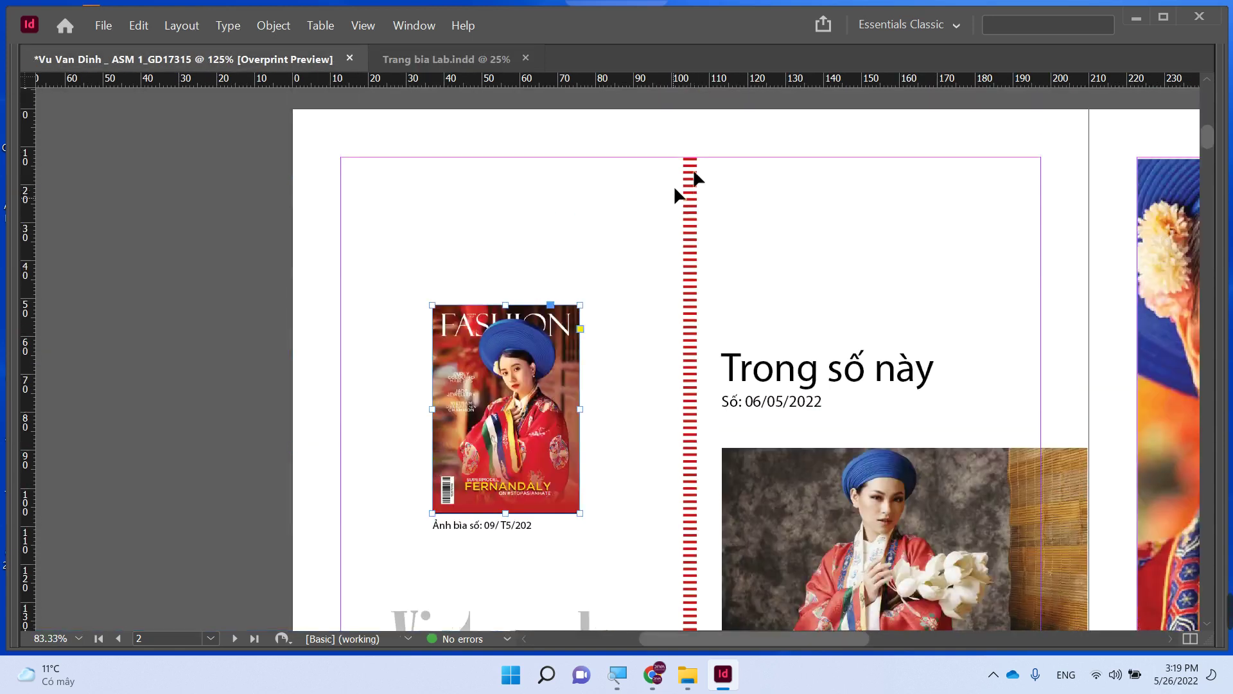
pyautogui.scroll(-10, 786, 200)
pyautogui.hscroll(3, 787, 200)
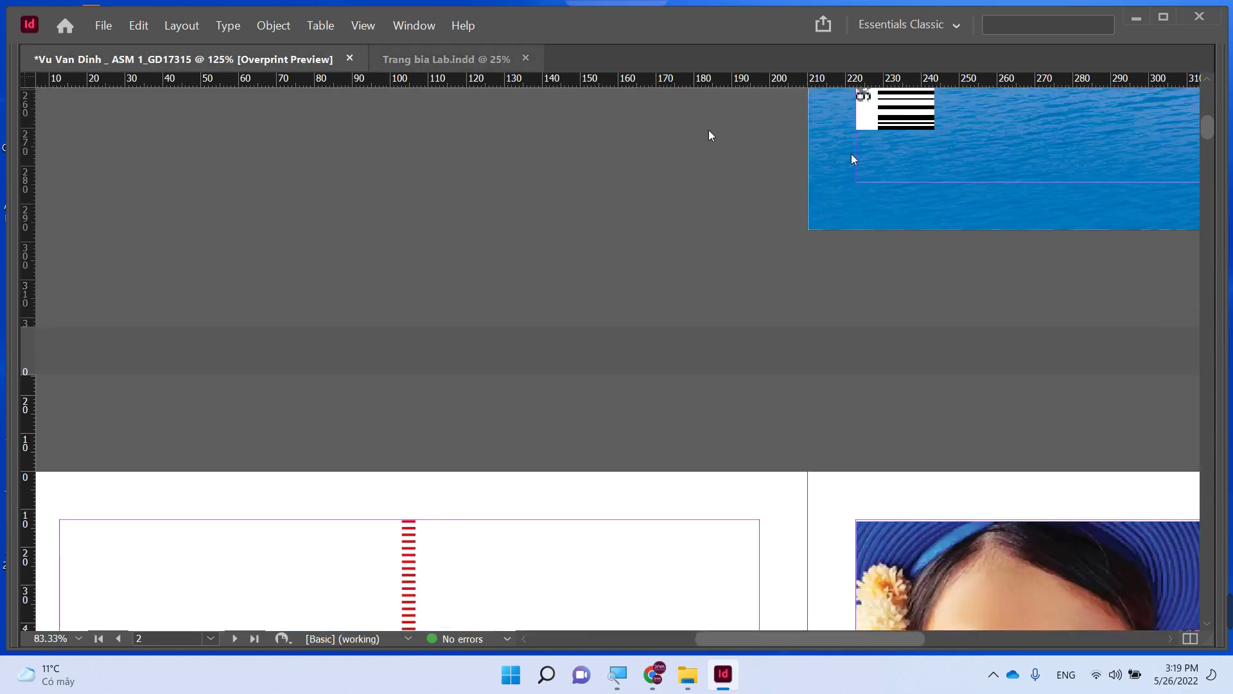
pyautogui.scroll(6, 632, 517)
pyautogui.hscroll(5, 632, 517)
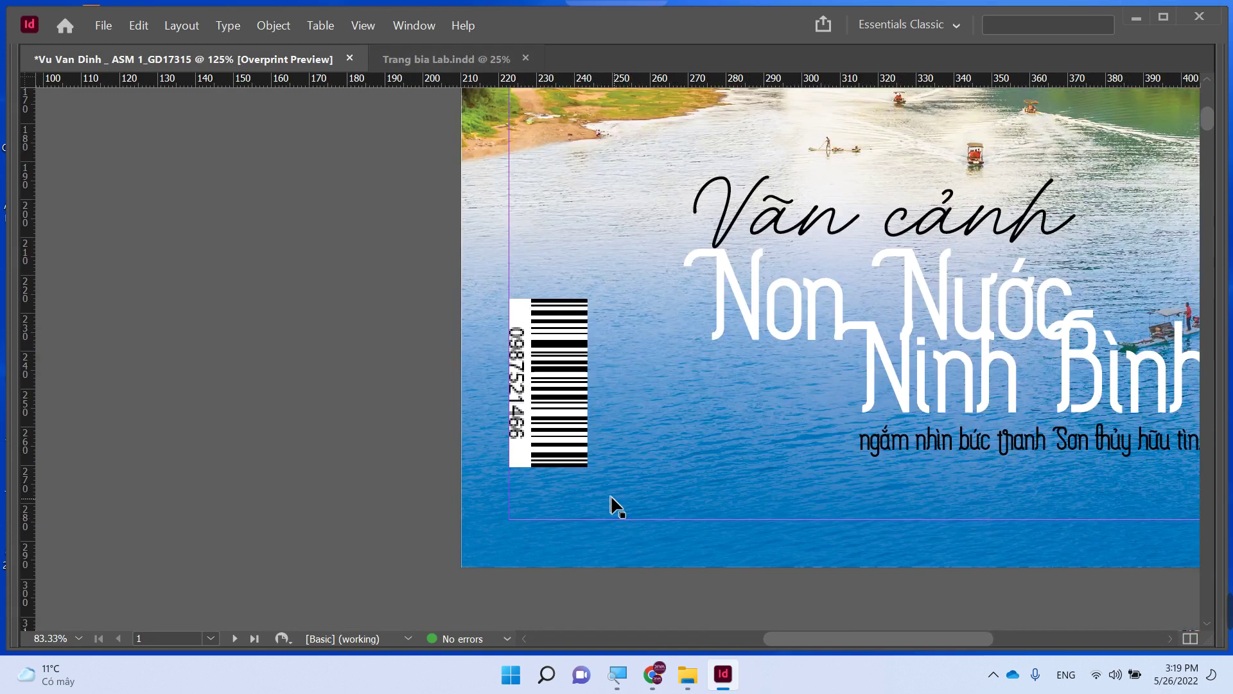
pyautogui.scroll(-3, 595, 479)
pyautogui.scroll(3, 782, 254)
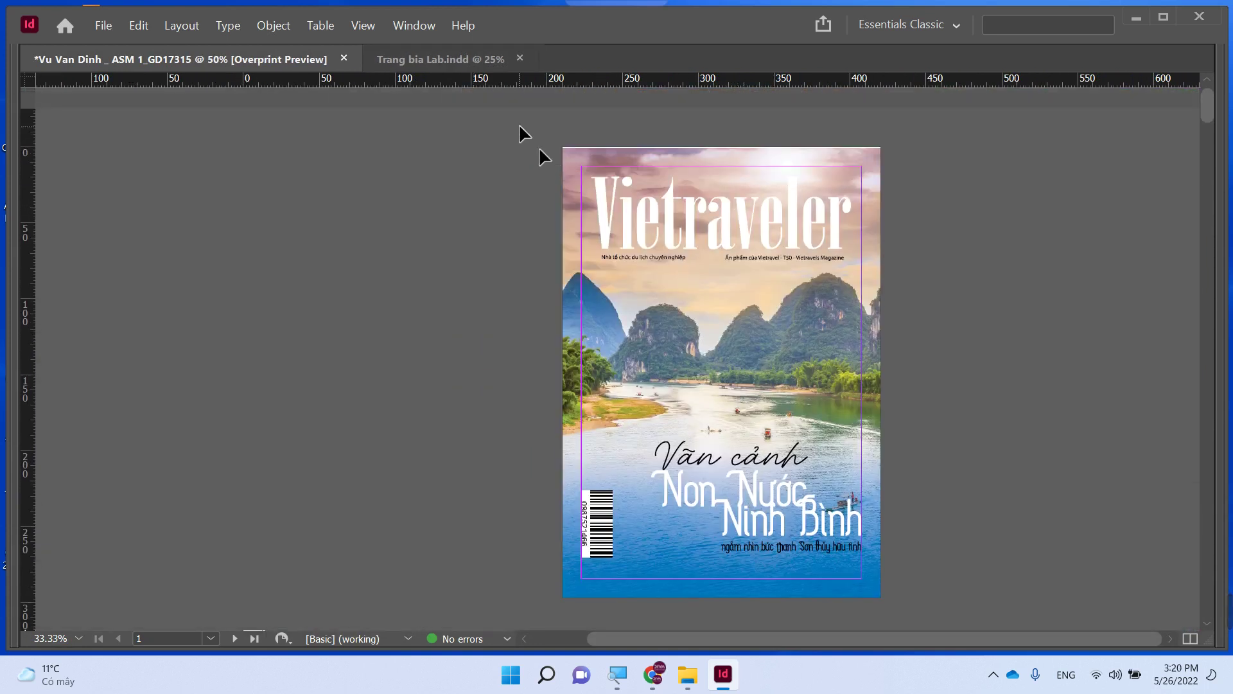
# - Abandon the first export attempt and unlock all objects on the cover spread
pyautogui.moveTo(519, 125); pyautogui.dragTo(893, 568)
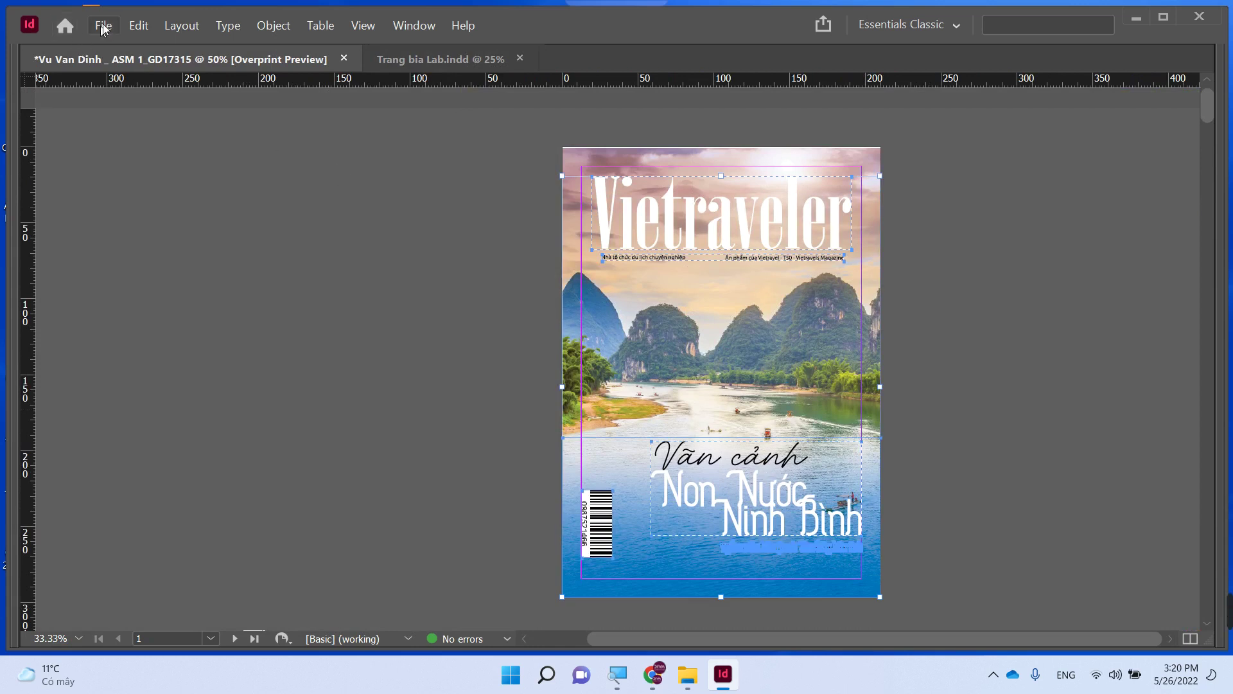
pyautogui.click(103, 25)
pyautogui.click(152, 332)
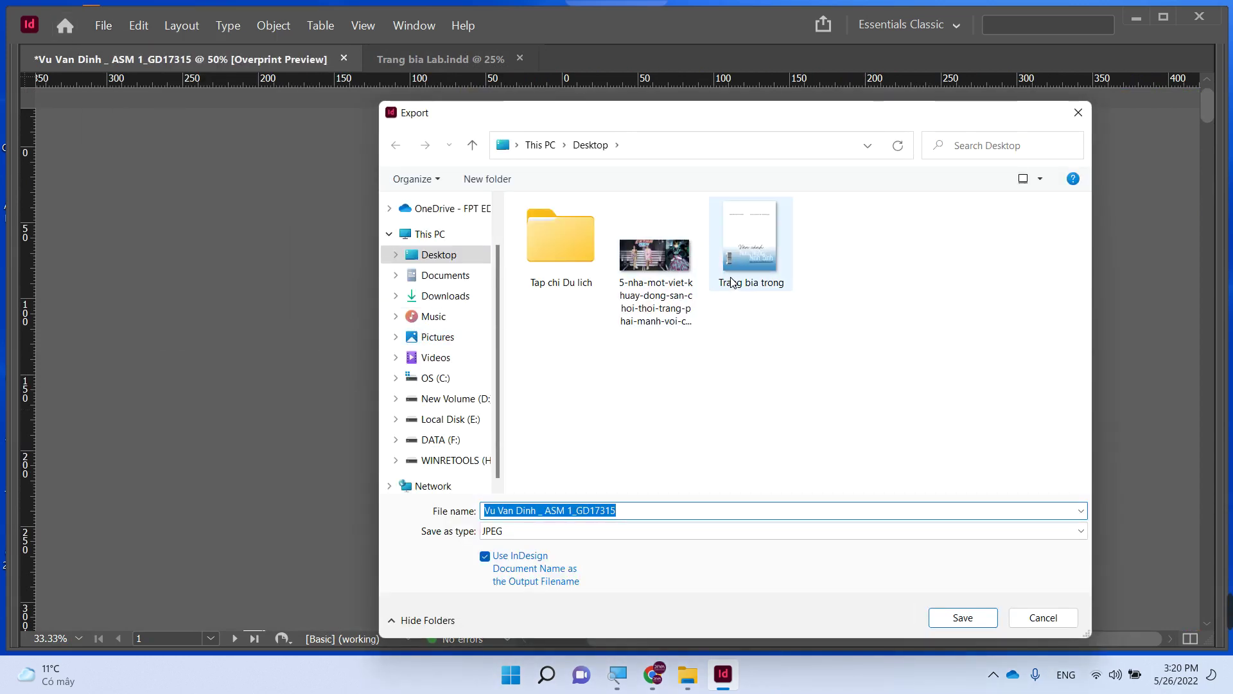
pyautogui.press('Escape')
pyautogui.click(547, 196)
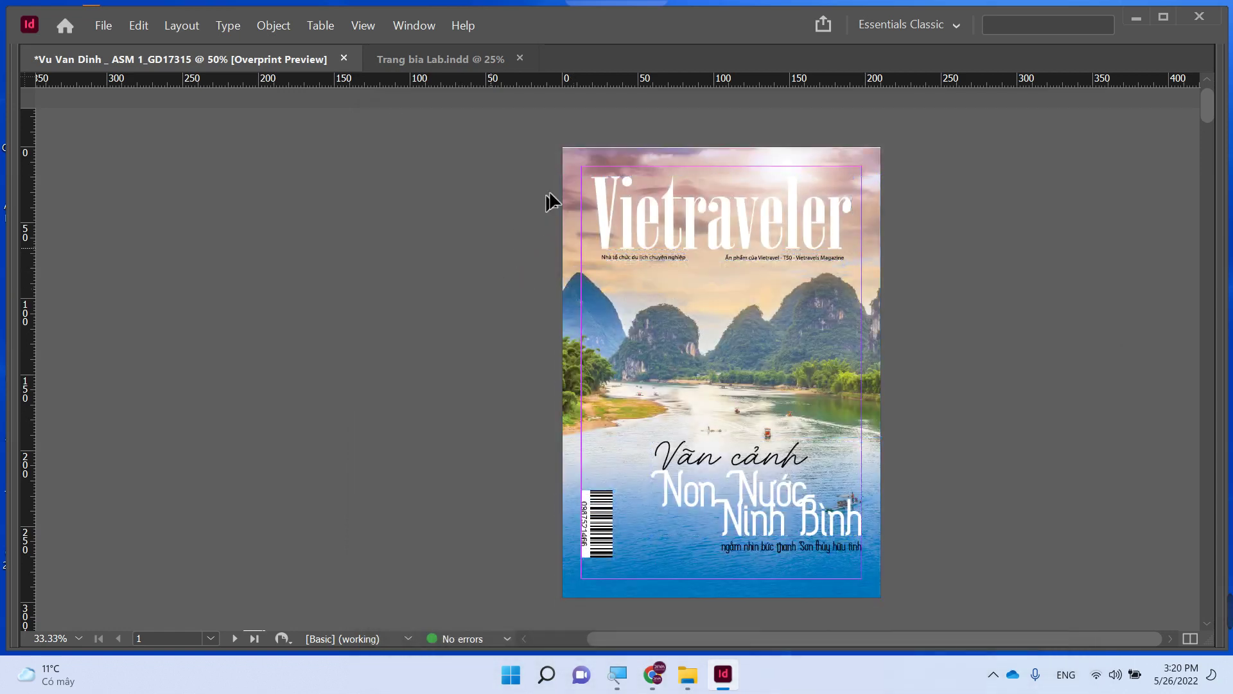
pyautogui.click(181, 26)
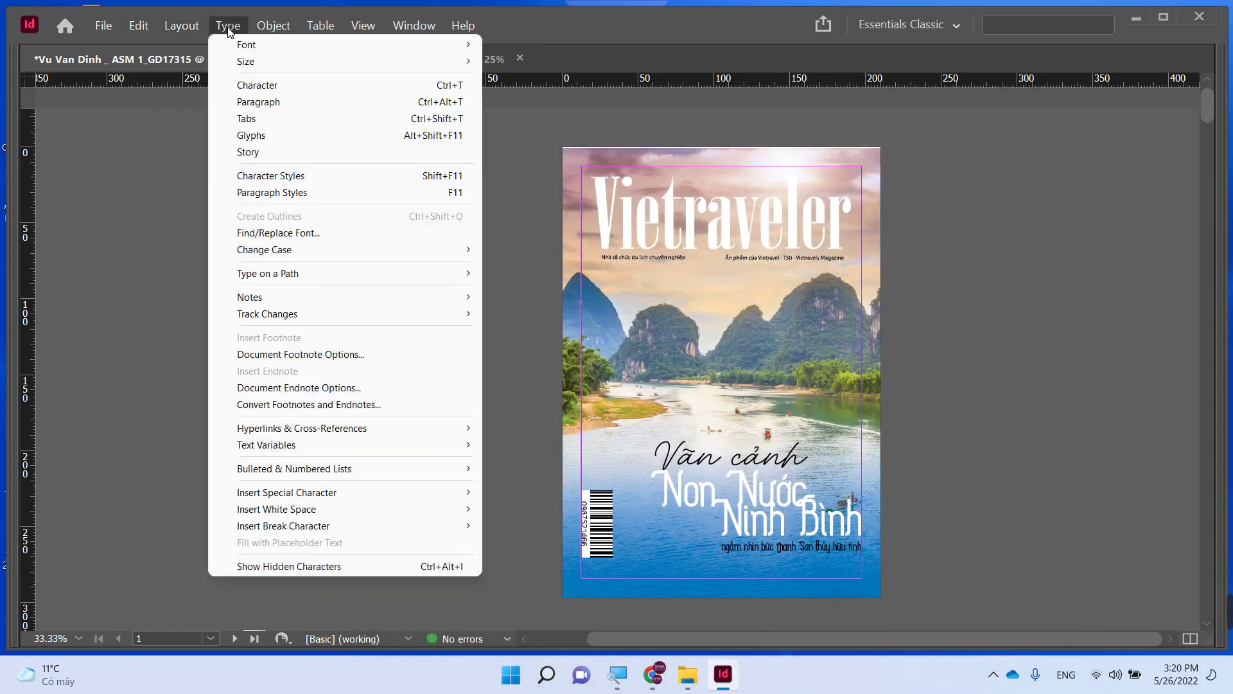
pyautogui.click(311, 170)
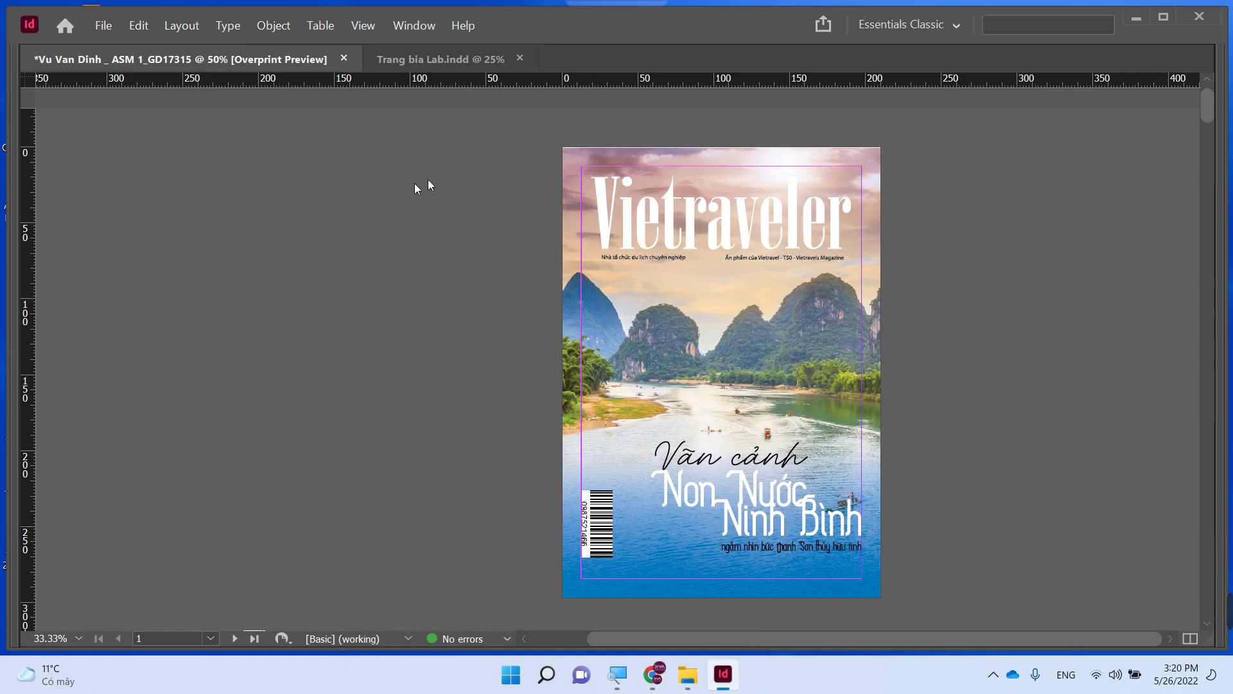
pyautogui.scroll(-1, 911, 630)
# - Select the whole cover and export it as JPEG 'Trang bia trong' into Tap chi Du lich
pyautogui.hotkey('ctrl', 'a')
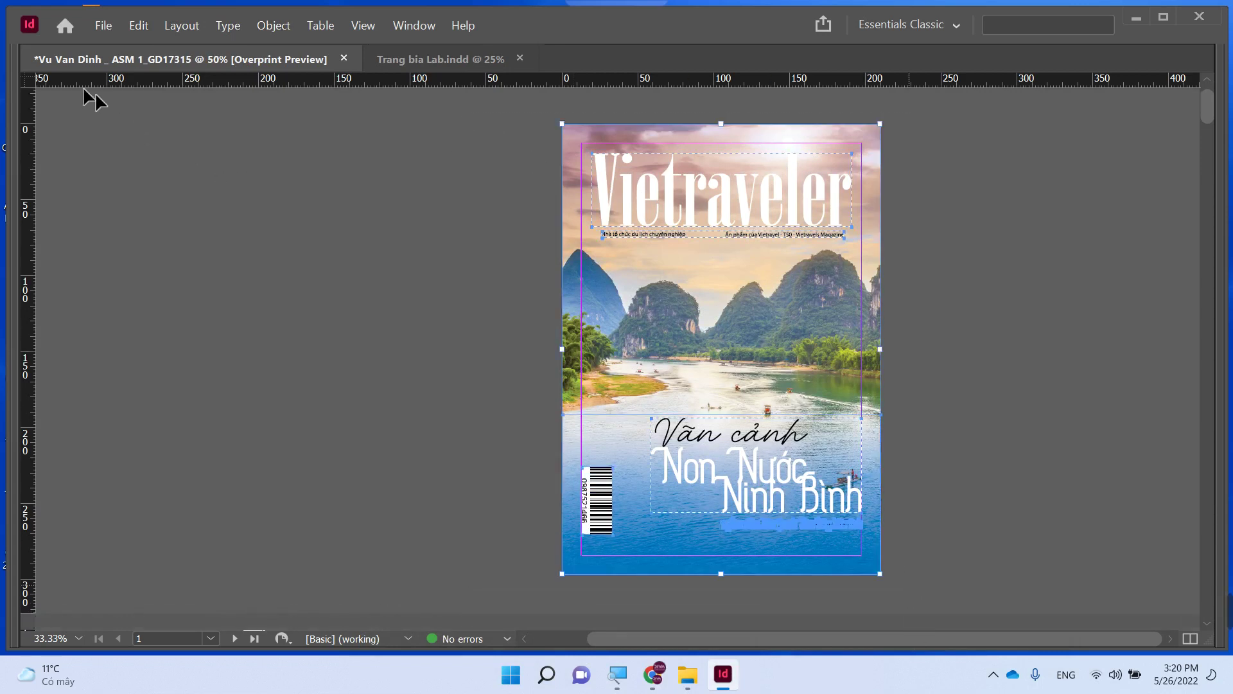
pyautogui.click(102, 26)
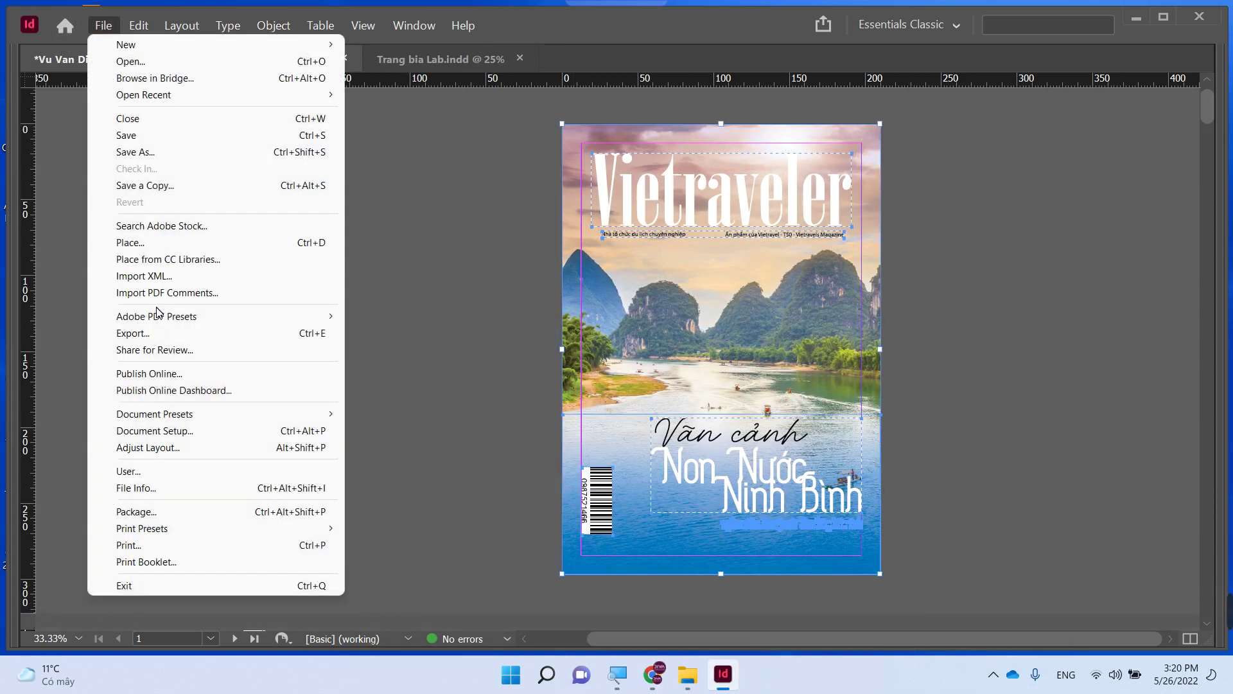
pyautogui.click(160, 333)
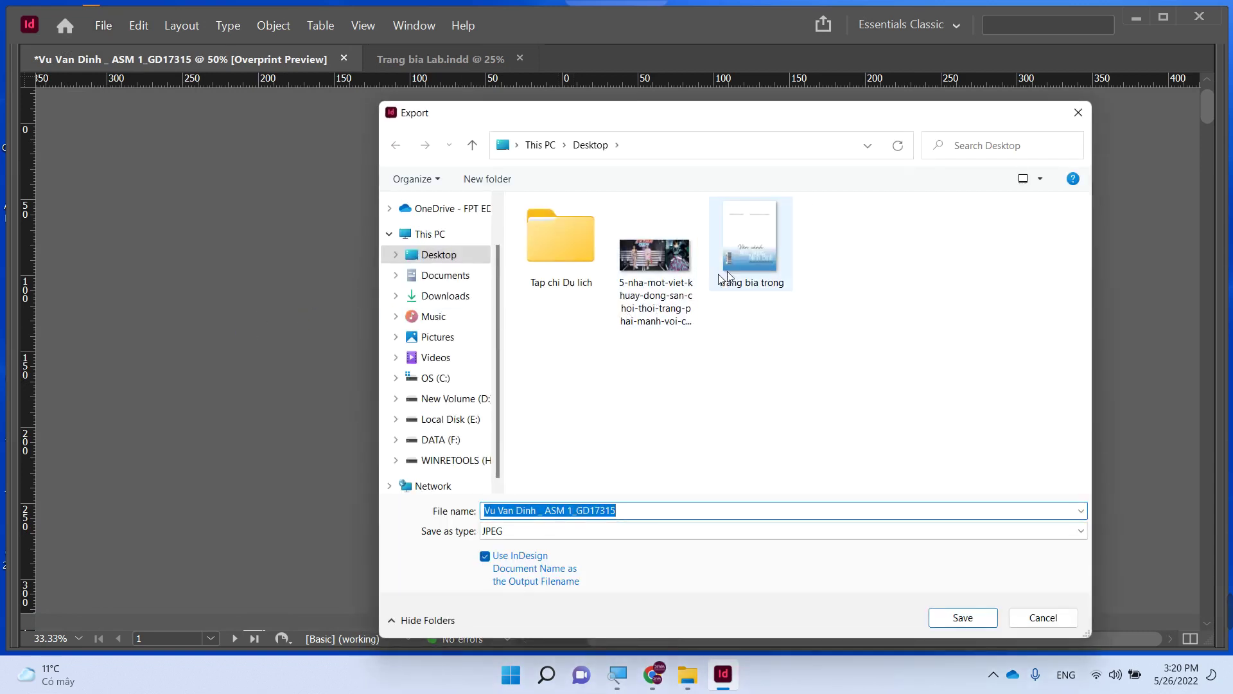
pyautogui.click(752, 277)
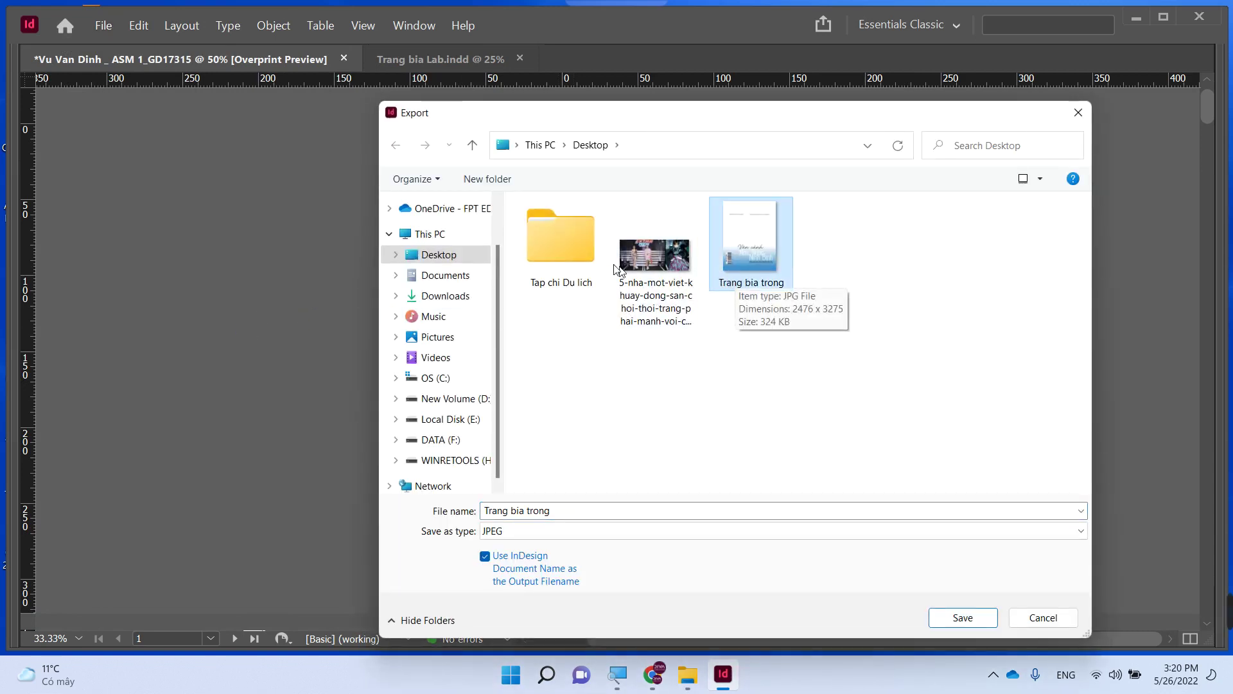
pyautogui.press('Delete')
pyautogui.doubleClick(584, 248)
pyautogui.tripleClick(558, 511)
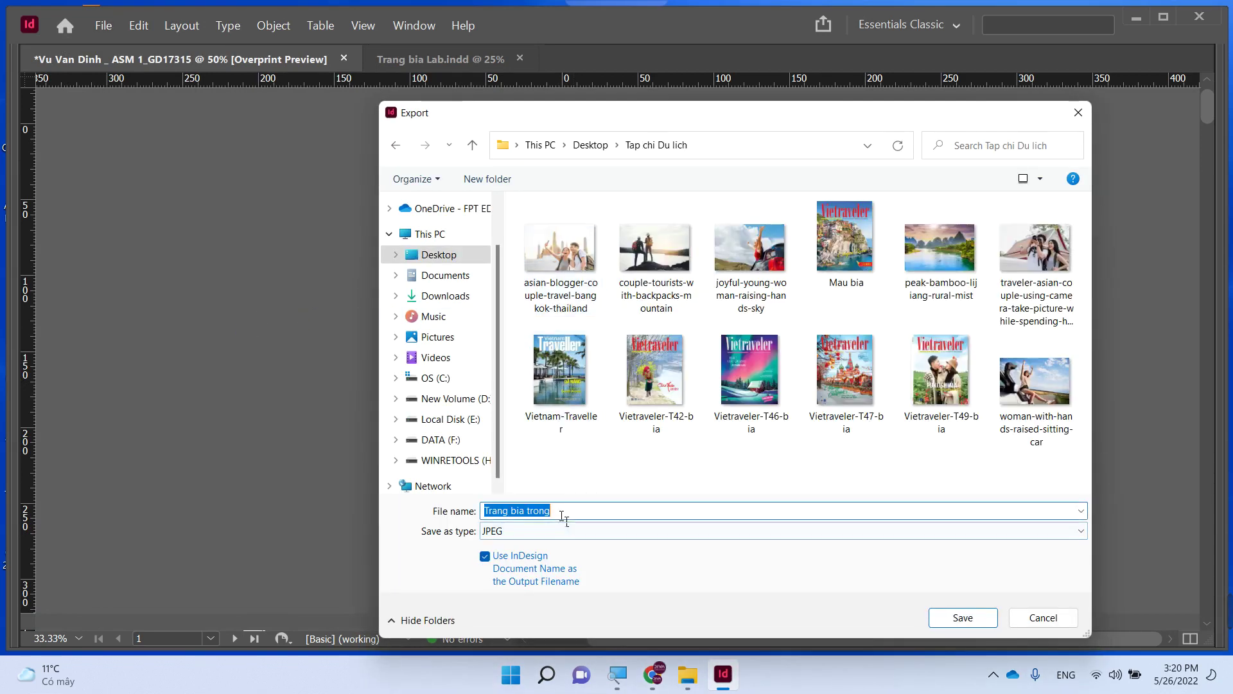
pyautogui.press('Return')
pyautogui.press('Return')
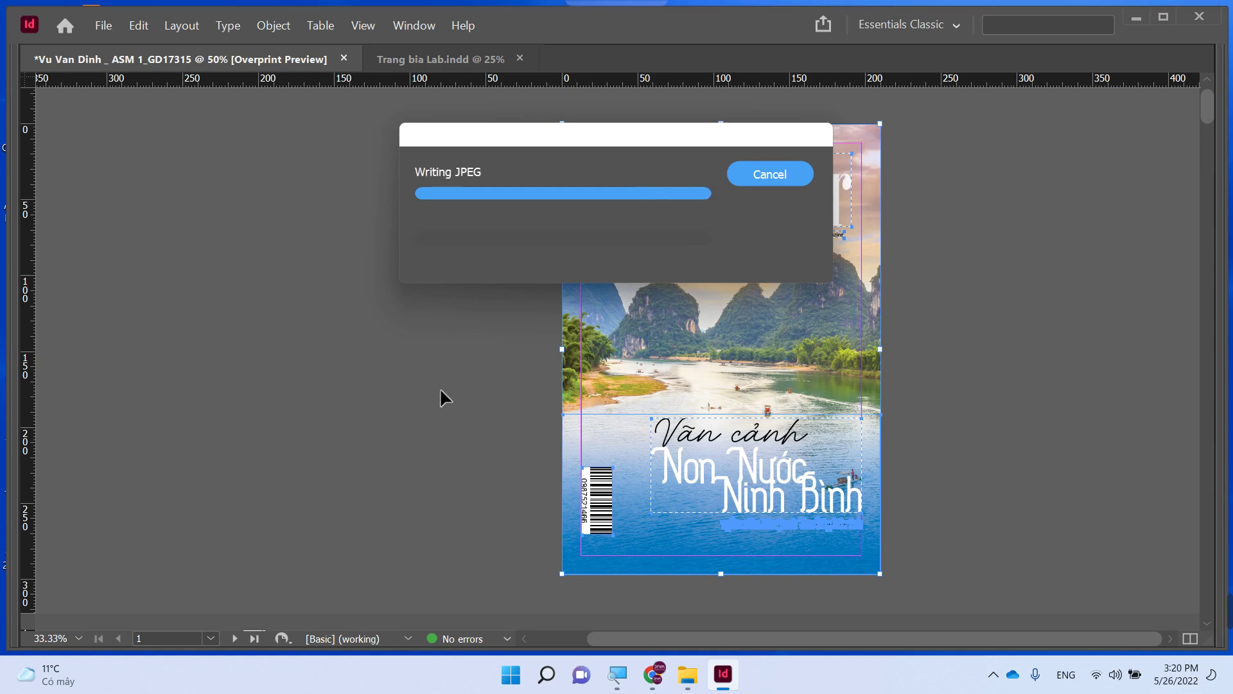
pyautogui.click(447, 356)
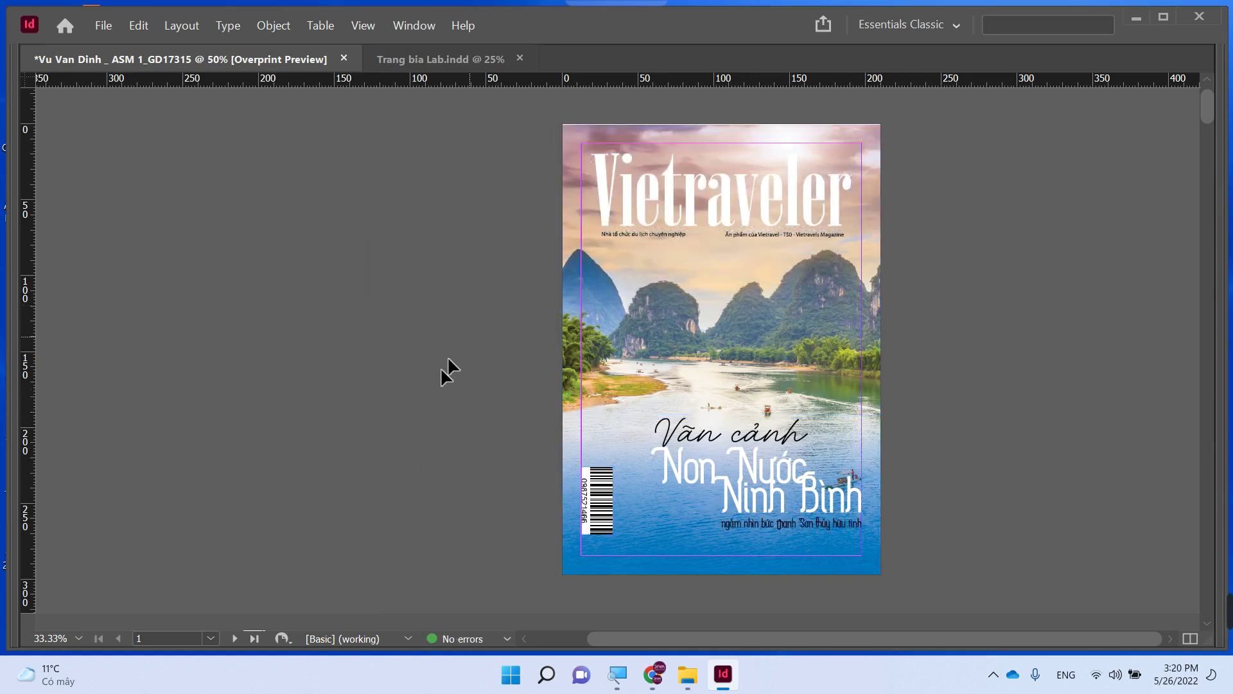
# - Replace the small FASHION cover frame on page 2 with the Trang bia trong image
pyautogui.scroll(-6, 440, 371)
pyautogui.scroll(-3, 430, 424)
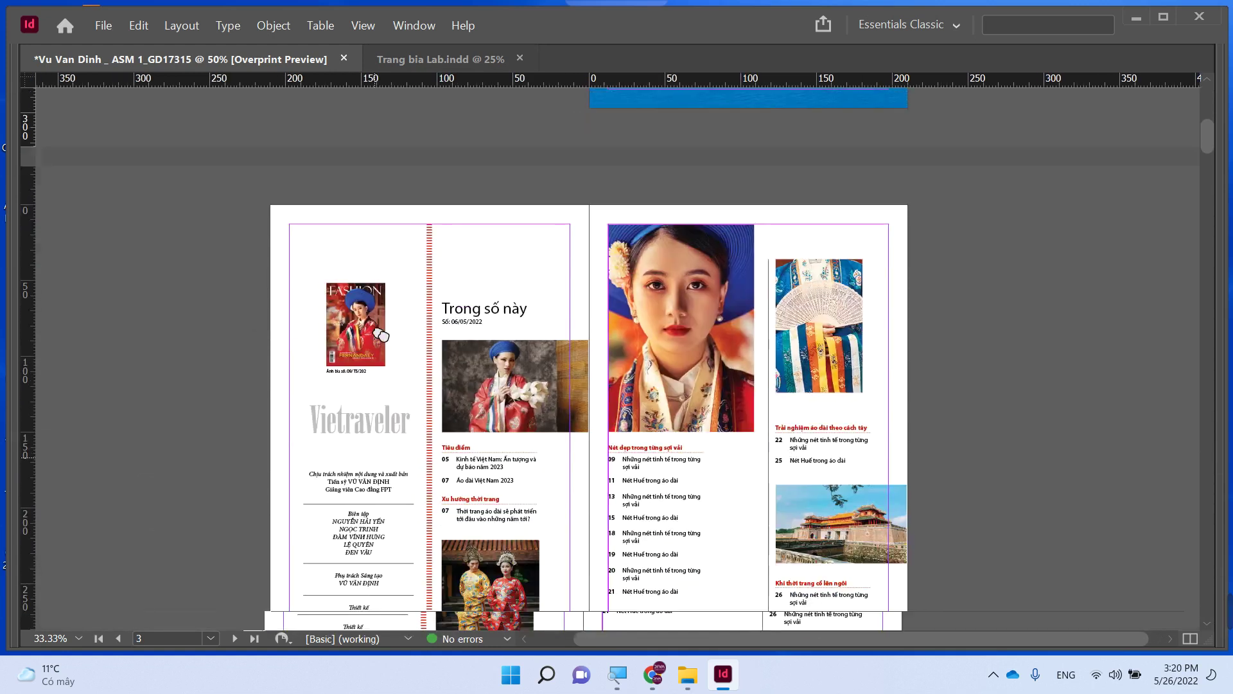
pyautogui.click(364, 319)
pyautogui.hotkey('ctrl', 'd')
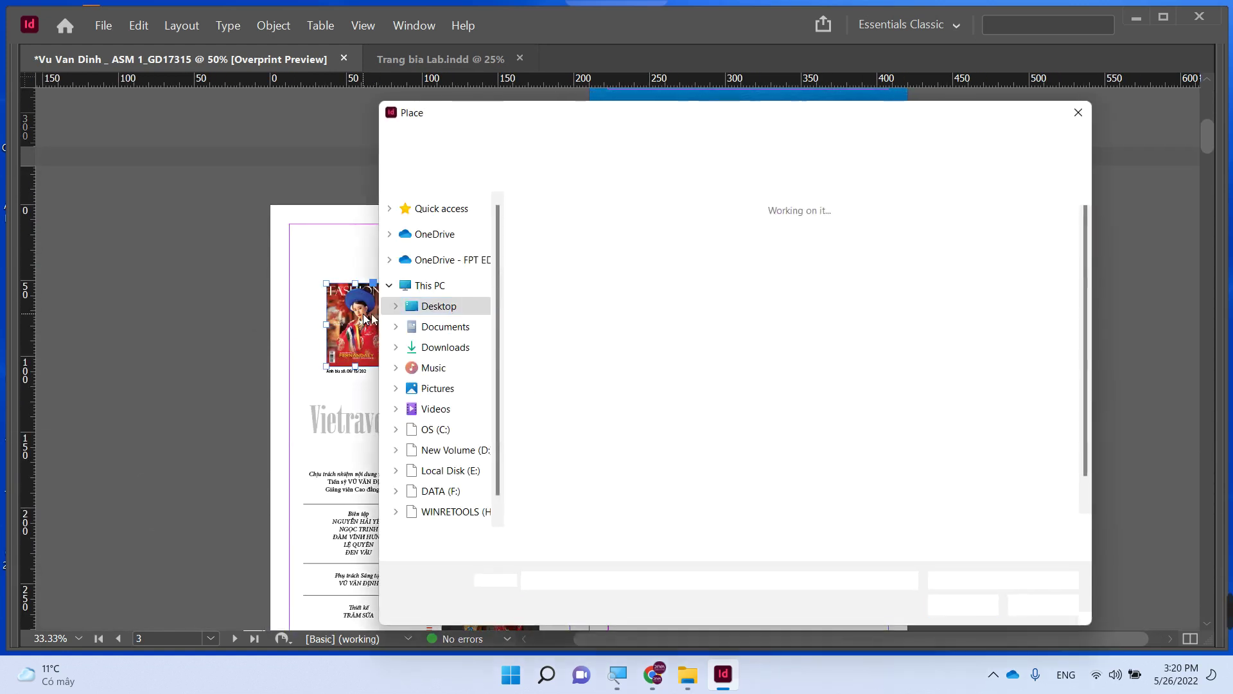
pyautogui.doubleClick(764, 397)
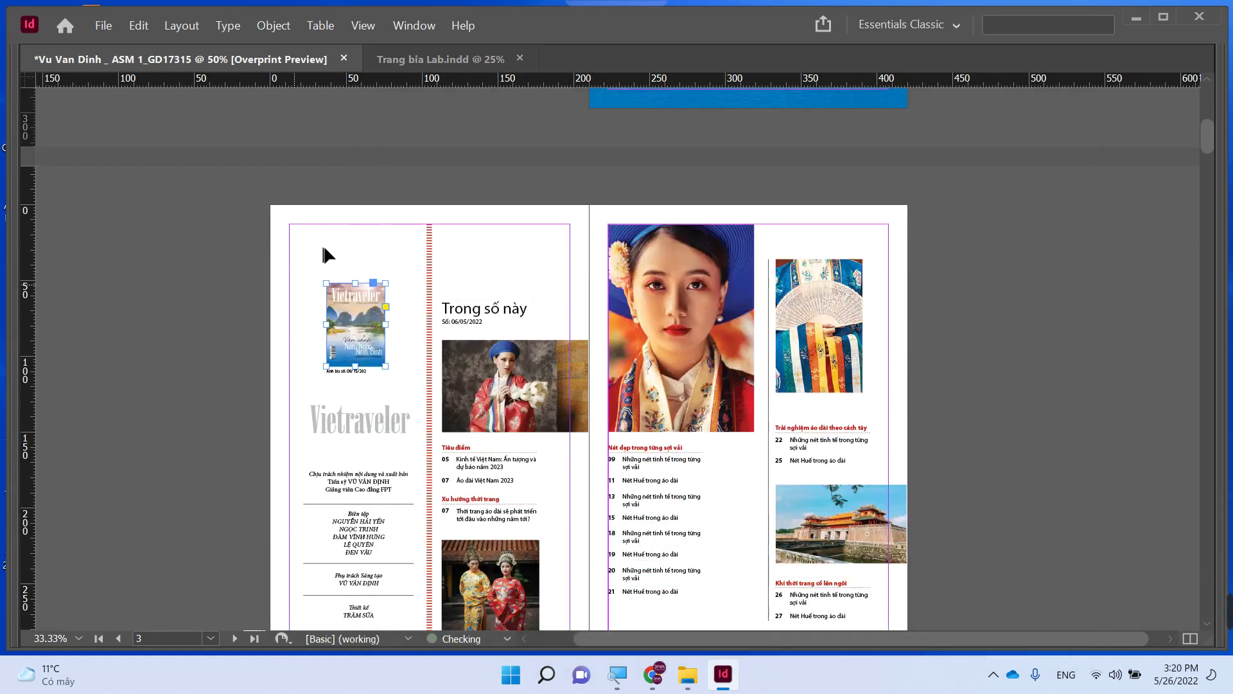
pyautogui.click(486, 368)
pyautogui.scroll(-3, 486, 368)
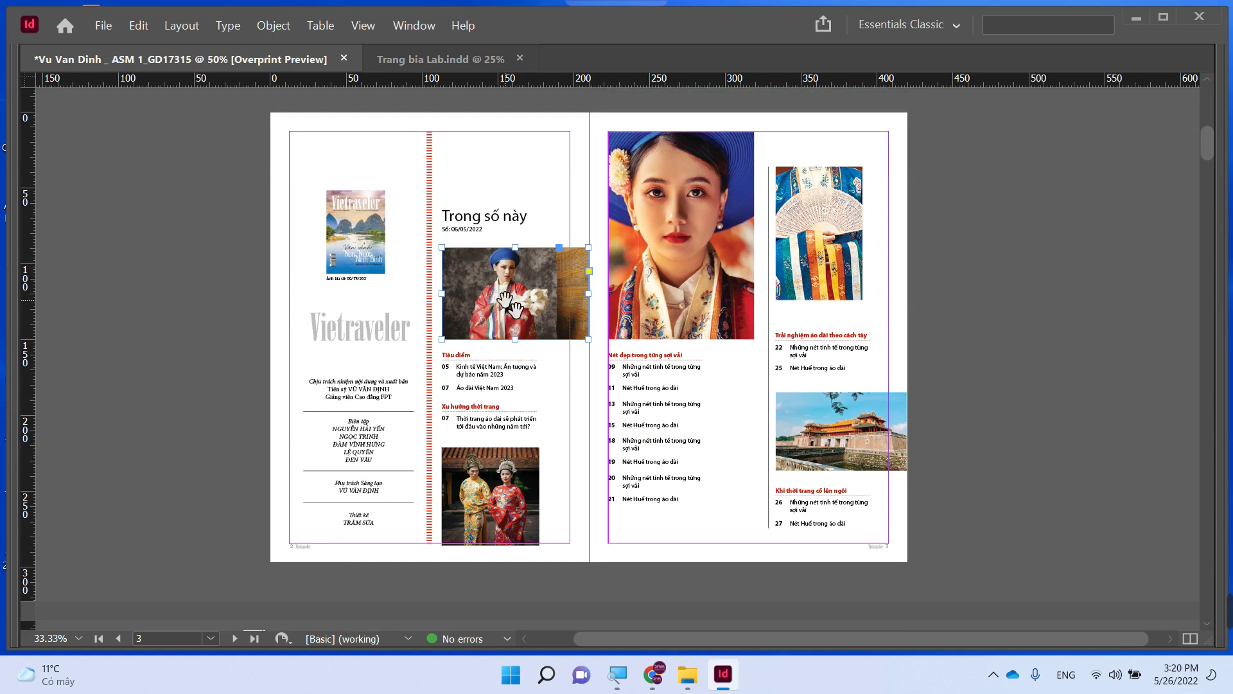
# - Swap in the traveler couple photo and the backpacking tourists photo, filled proportionally, on page 3
pyautogui.hotkey('ctrl', 'd')
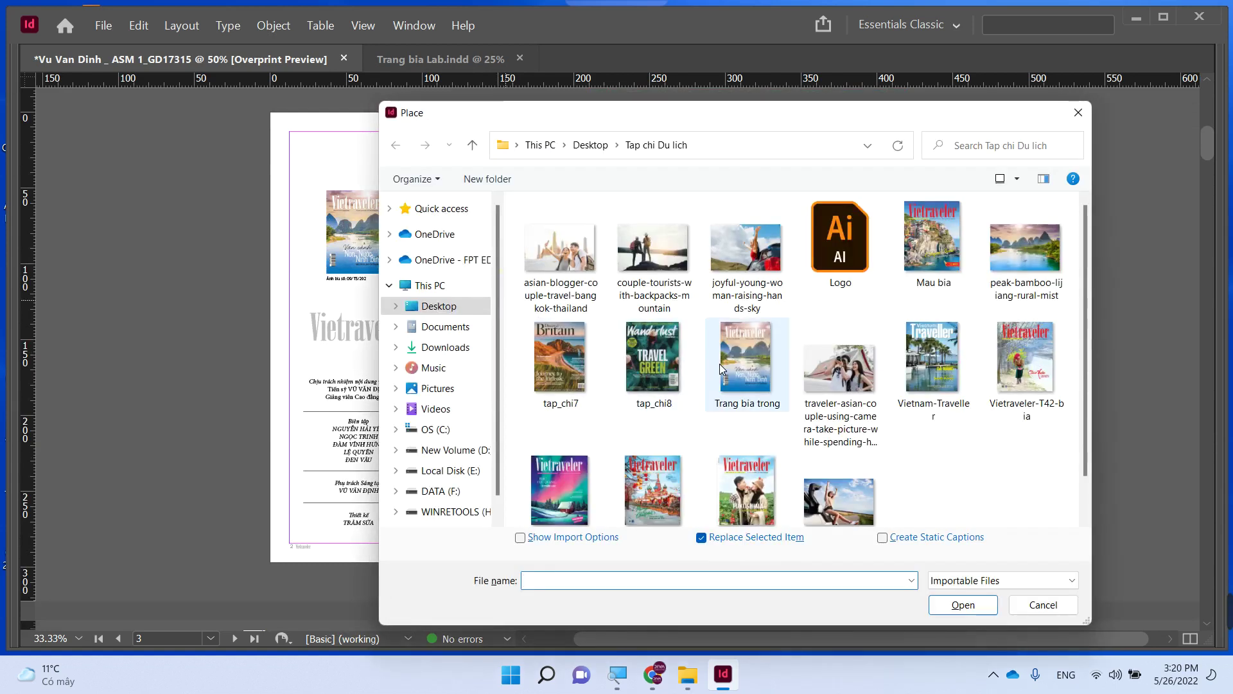
pyautogui.doubleClick(853, 383)
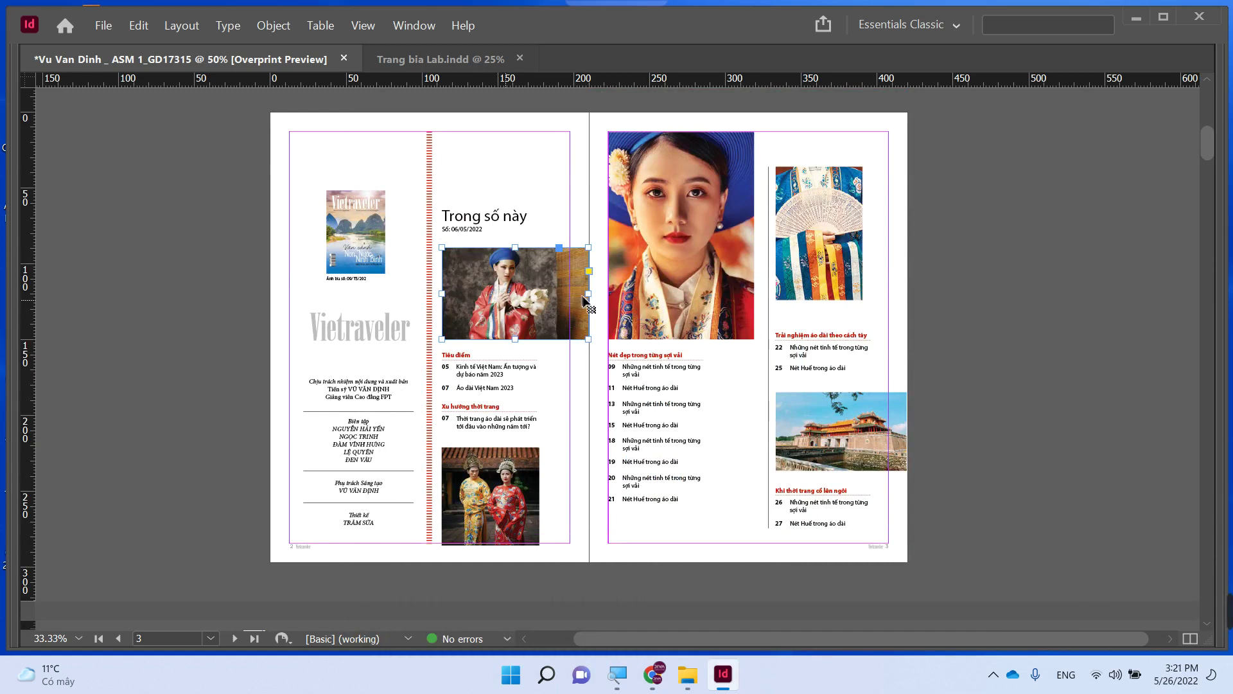
pyautogui.click(702, 333)
pyautogui.hotkey('ctrl', 'd')
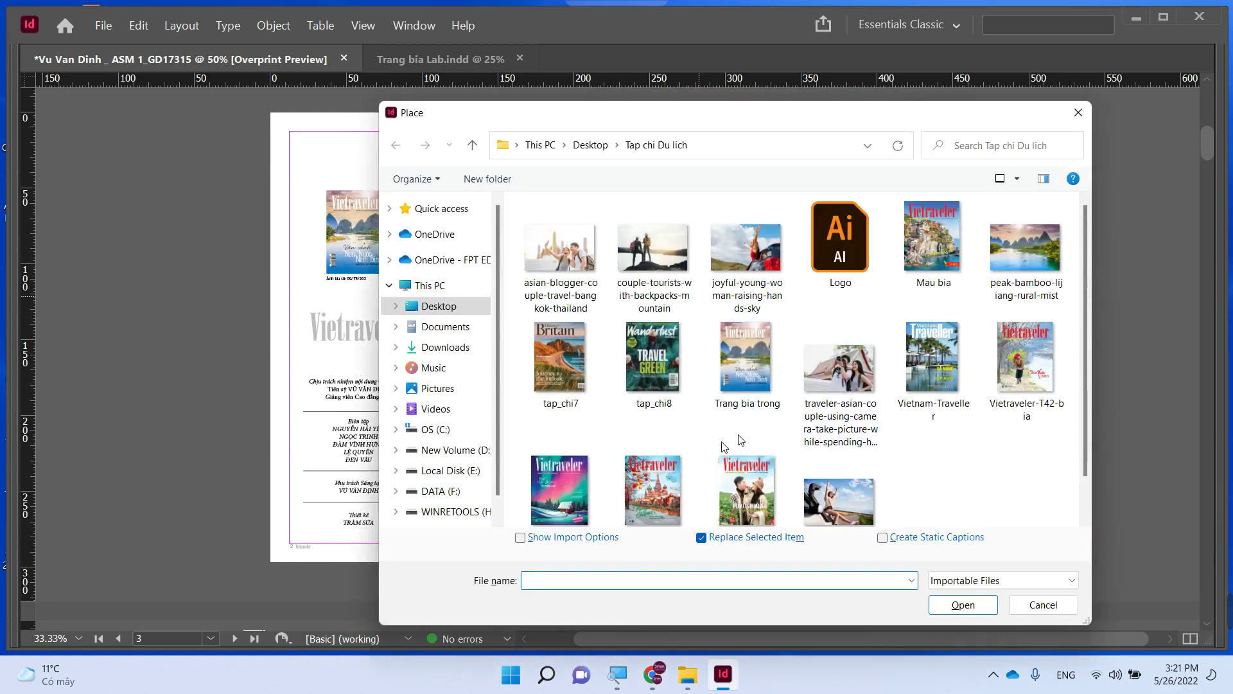
pyautogui.click(1023, 265)
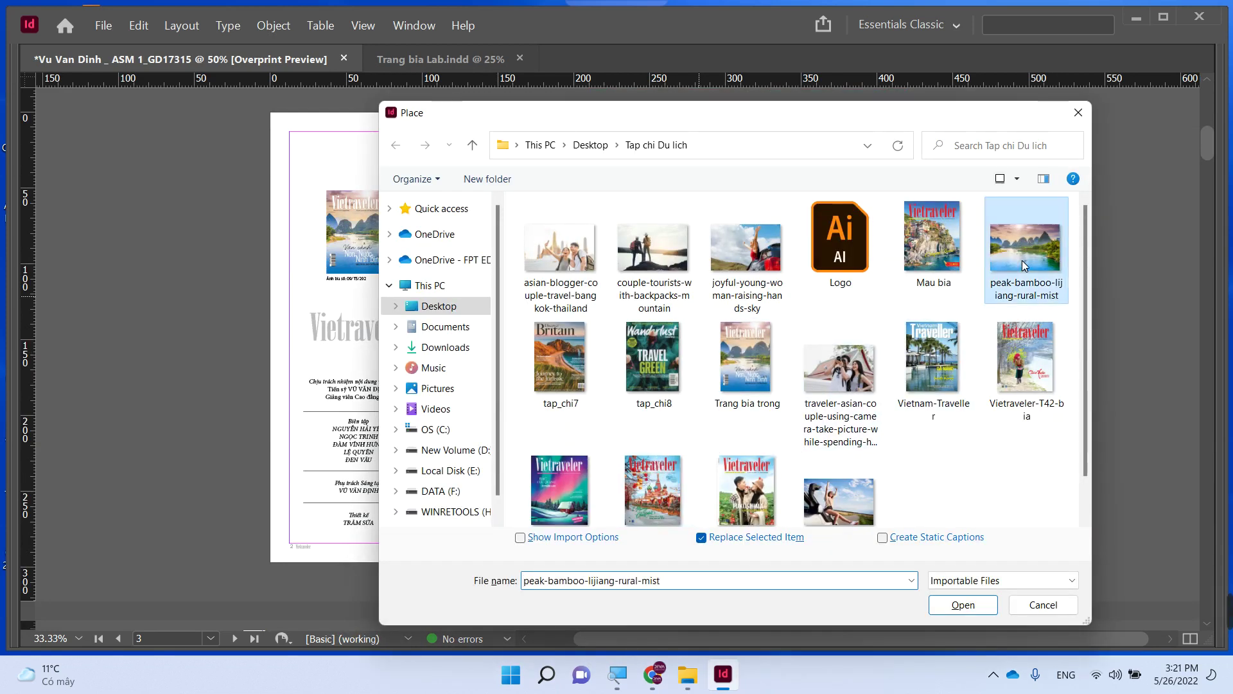
pyautogui.click(653, 268)
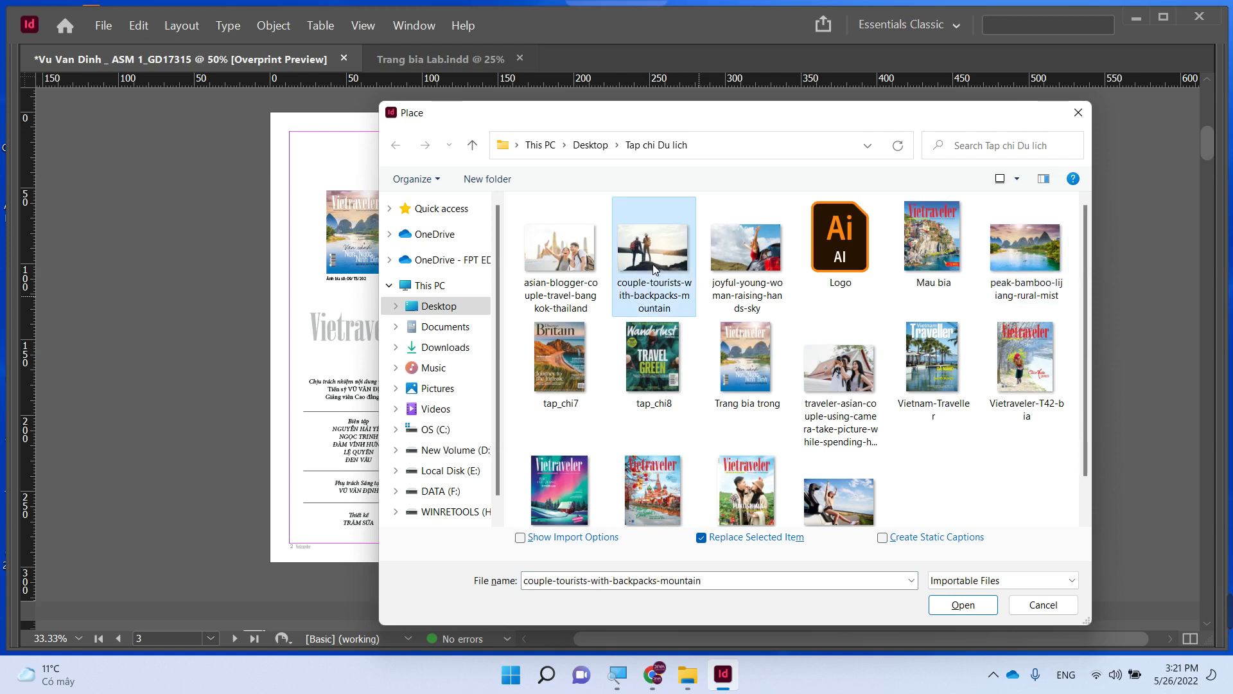
pyautogui.doubleClick(658, 252)
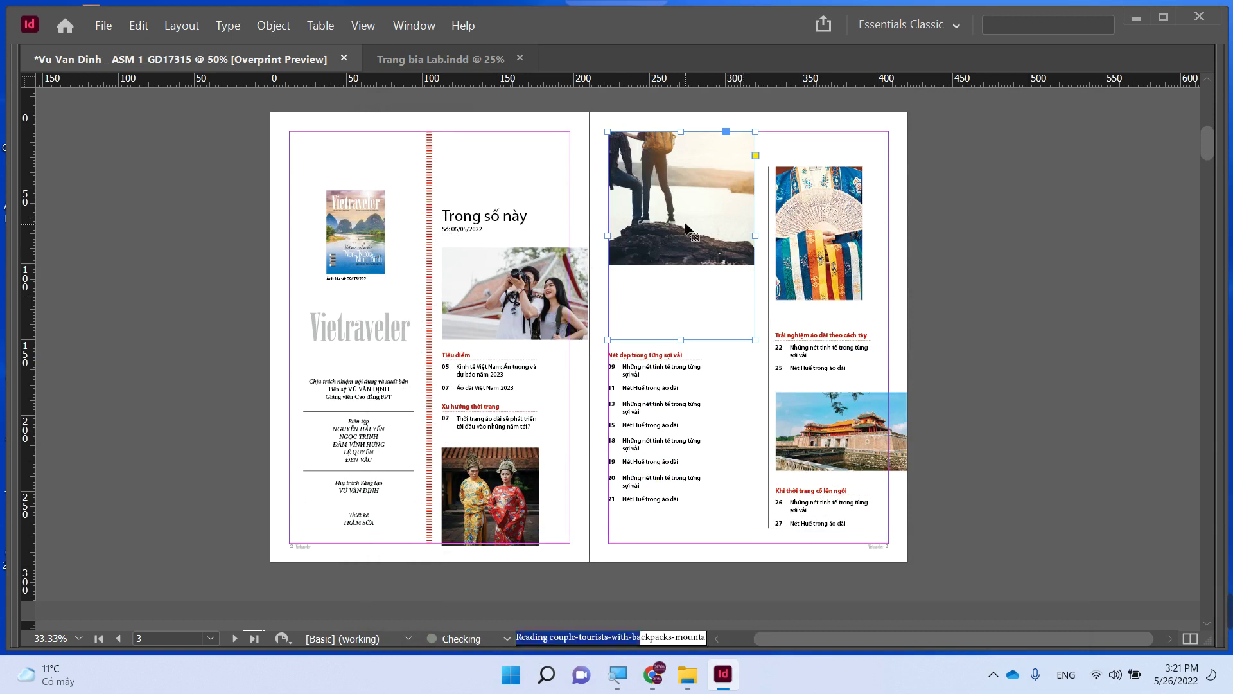
pyautogui.hotkey('ctrl', 'alt', 'shift', 'c')
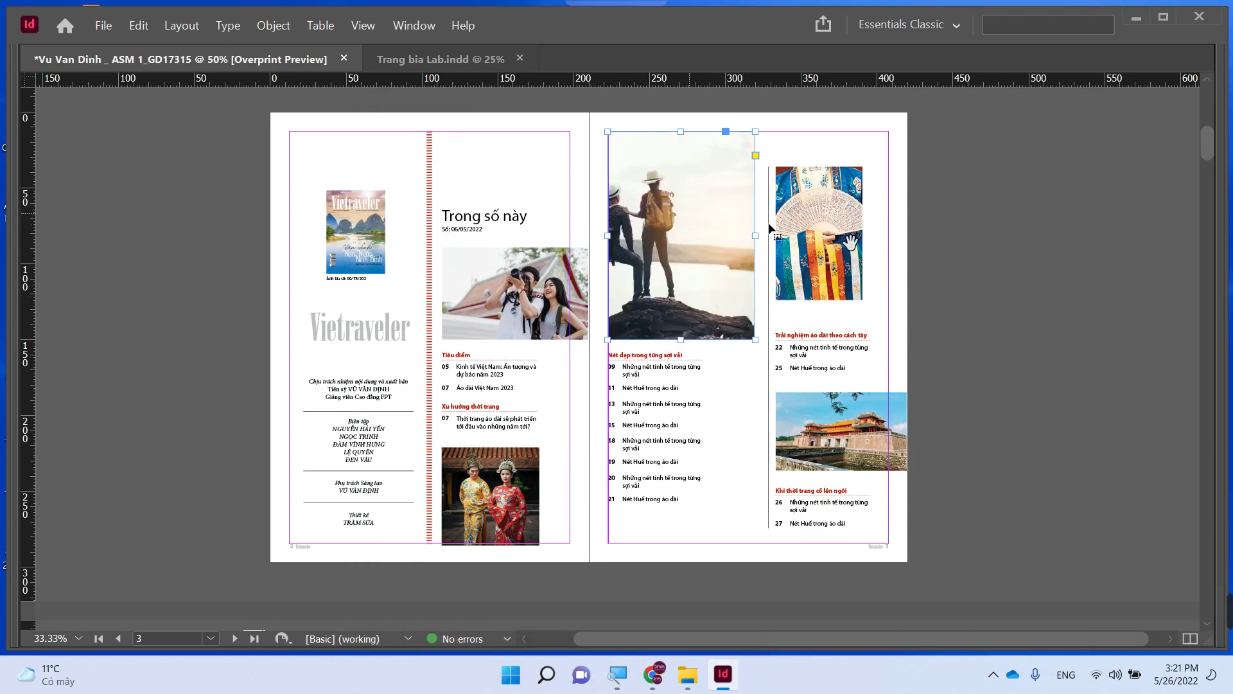
pyautogui.moveTo(681, 277)
pyautogui.mouseDown()
pyautogui.moveTo(682, 290)
pyautogui.moveTo(697, 286)
pyautogui.mouseUp()
pyautogui.click(1070, 305)
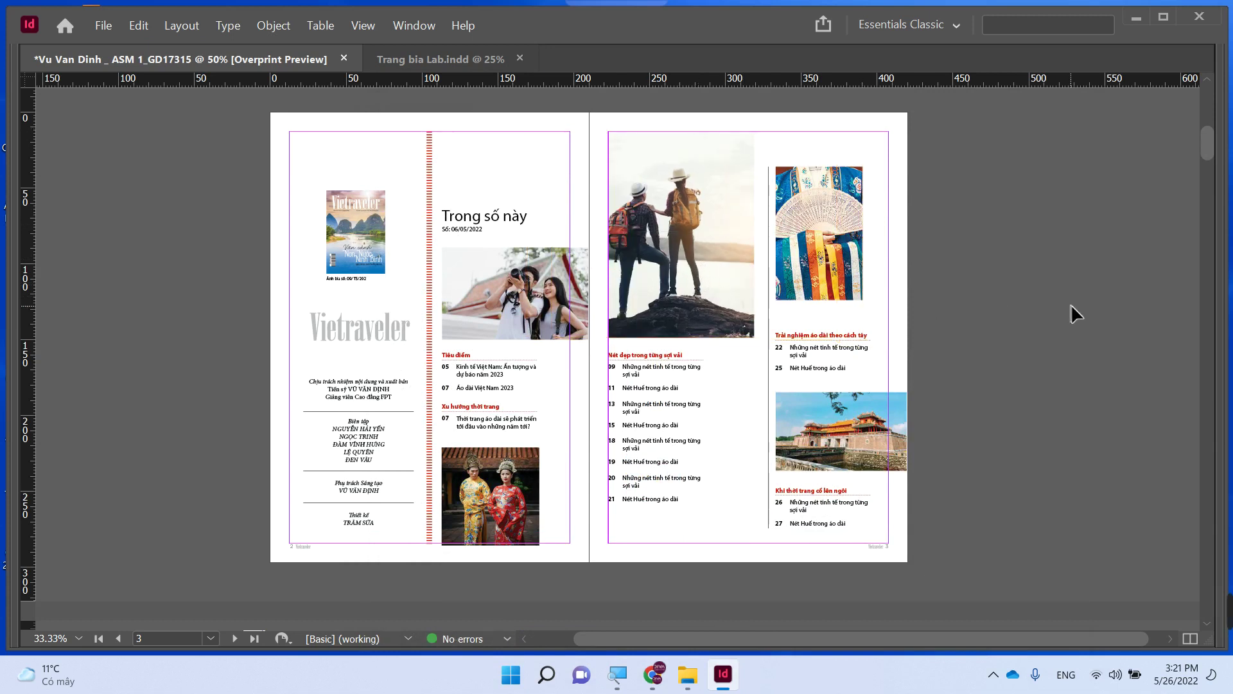
# - Replace the áo dài photo with the joyful young woman photo, filling its frame proportionally
pyautogui.click(825, 253)
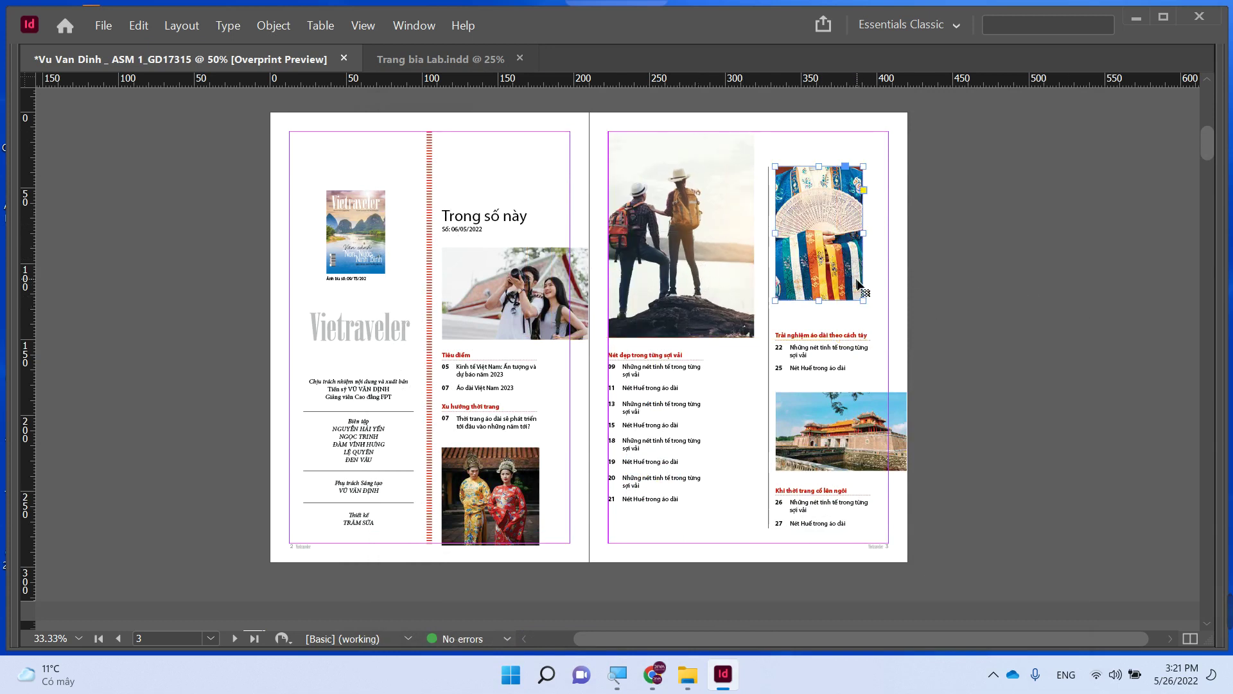
pyautogui.click(517, 492)
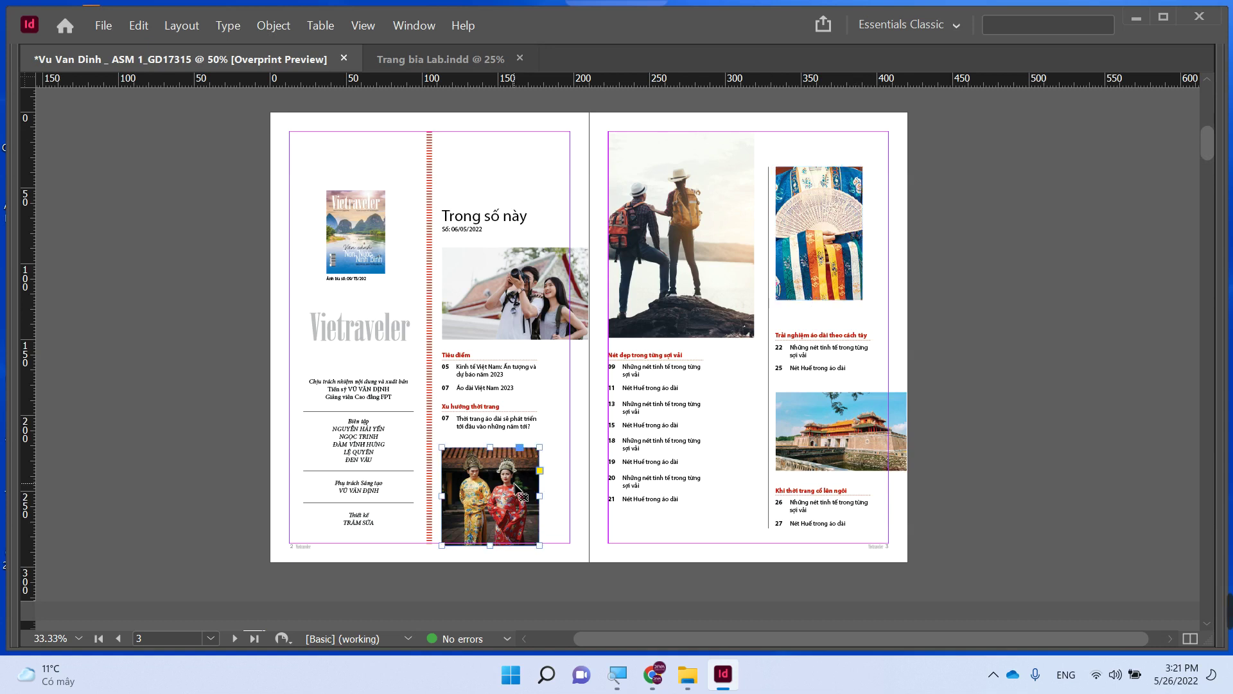
pyautogui.hotkey('ctrl', 'd')
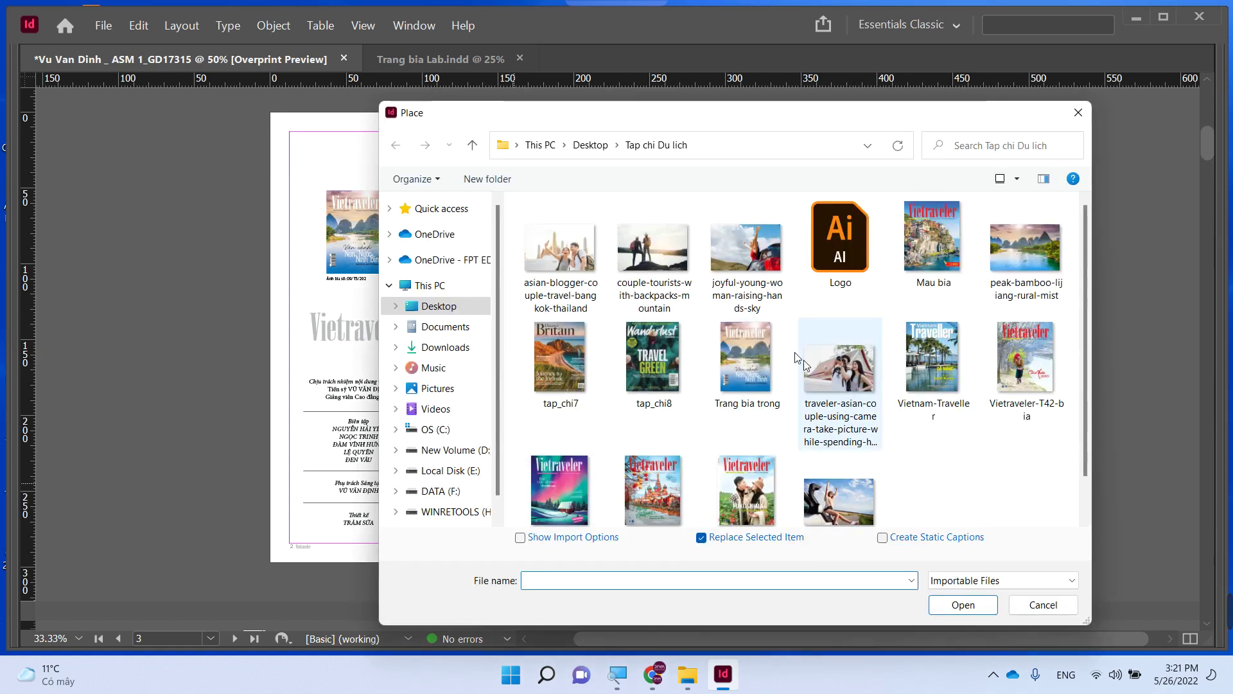
pyautogui.doubleClick(738, 256)
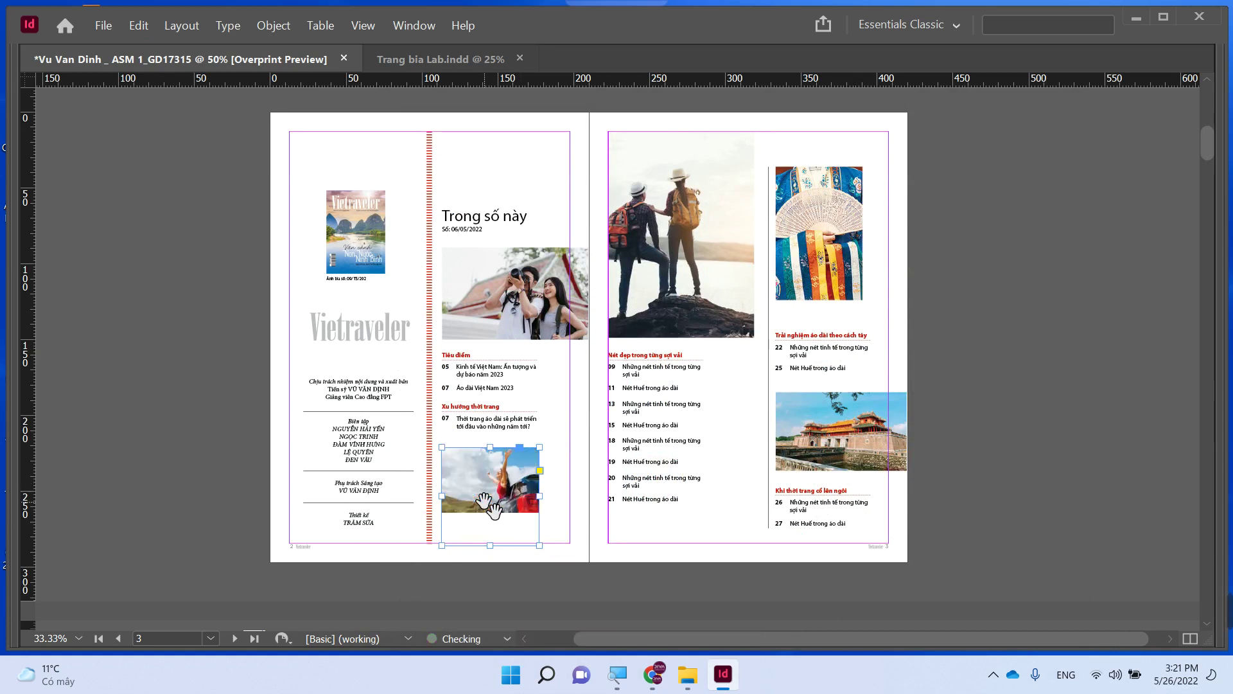
pyautogui.hotkey('ctrl', 'alt', 'shift', 'c')
pyautogui.click(925, 467)
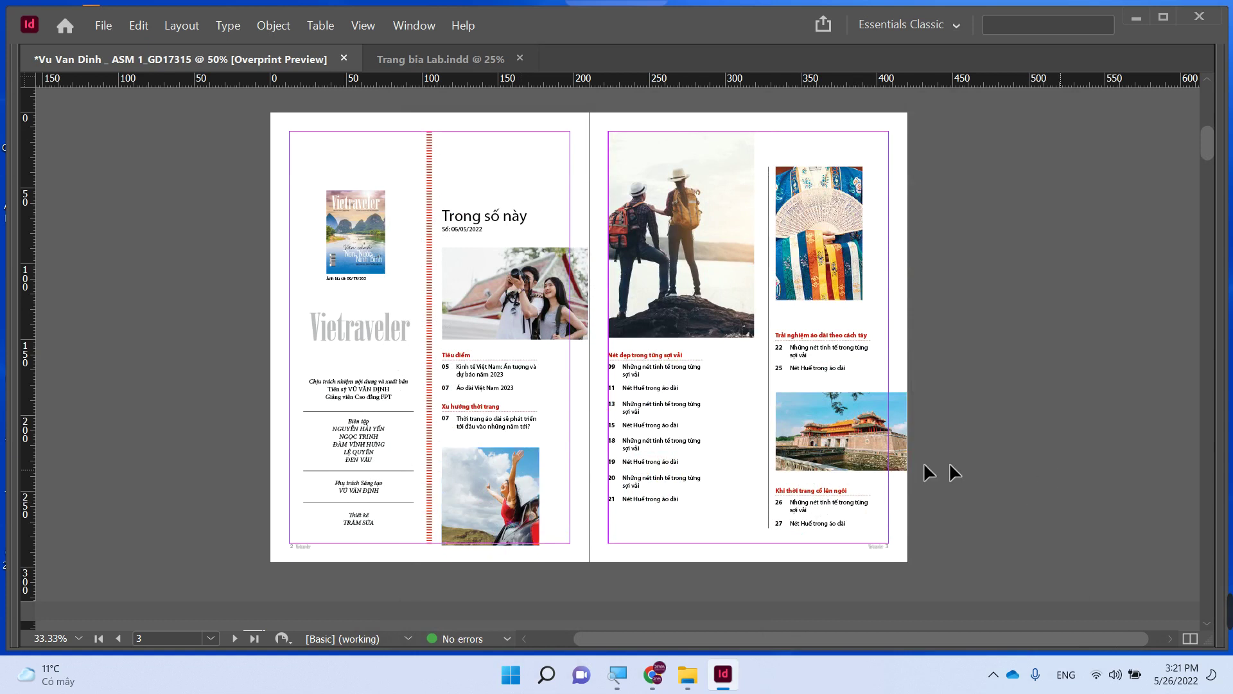
# - Leave the Hue citadel image unchanged and replace the fan photo with the peak-bamboo-lijiang-rural-mist landscape
pyautogui.click(831, 449)
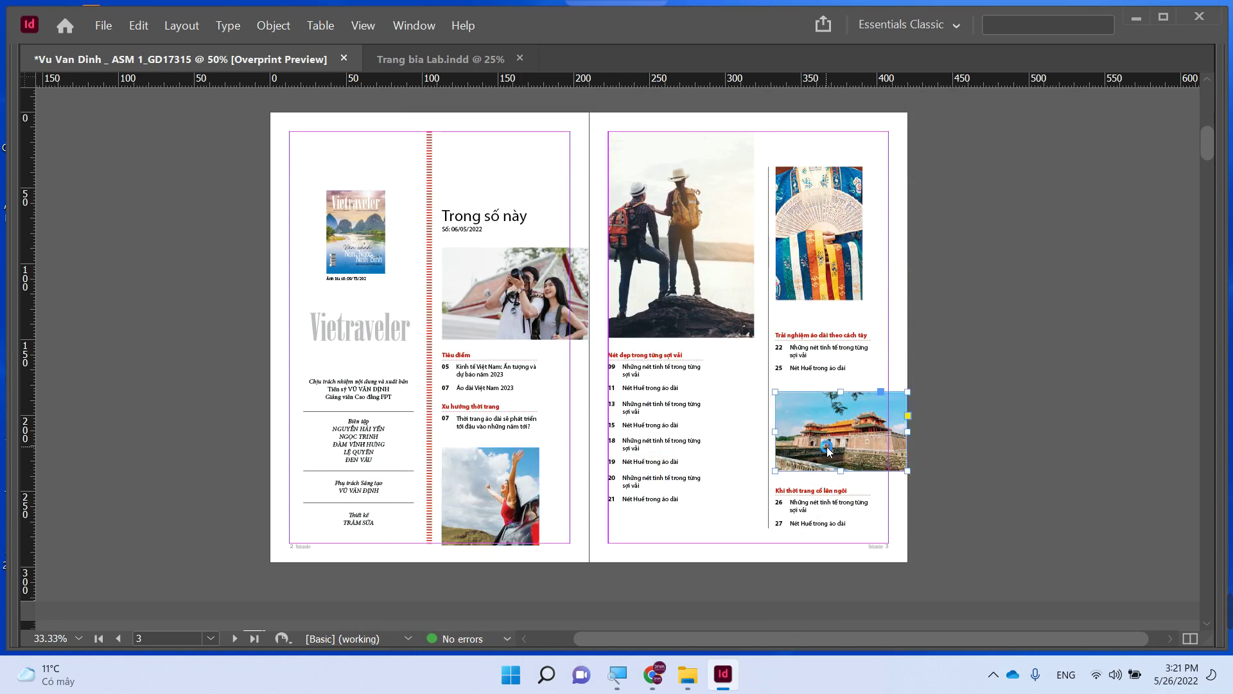
pyautogui.hotkey('ctrl', 'd')
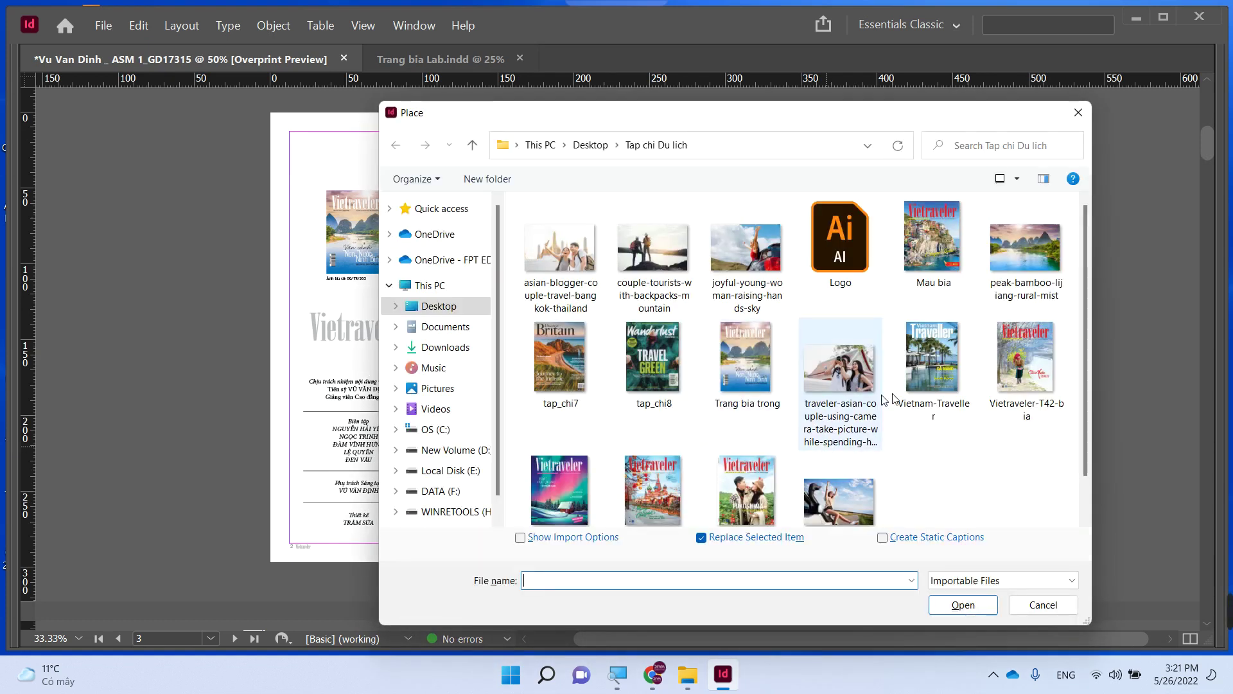
pyautogui.click(1034, 600)
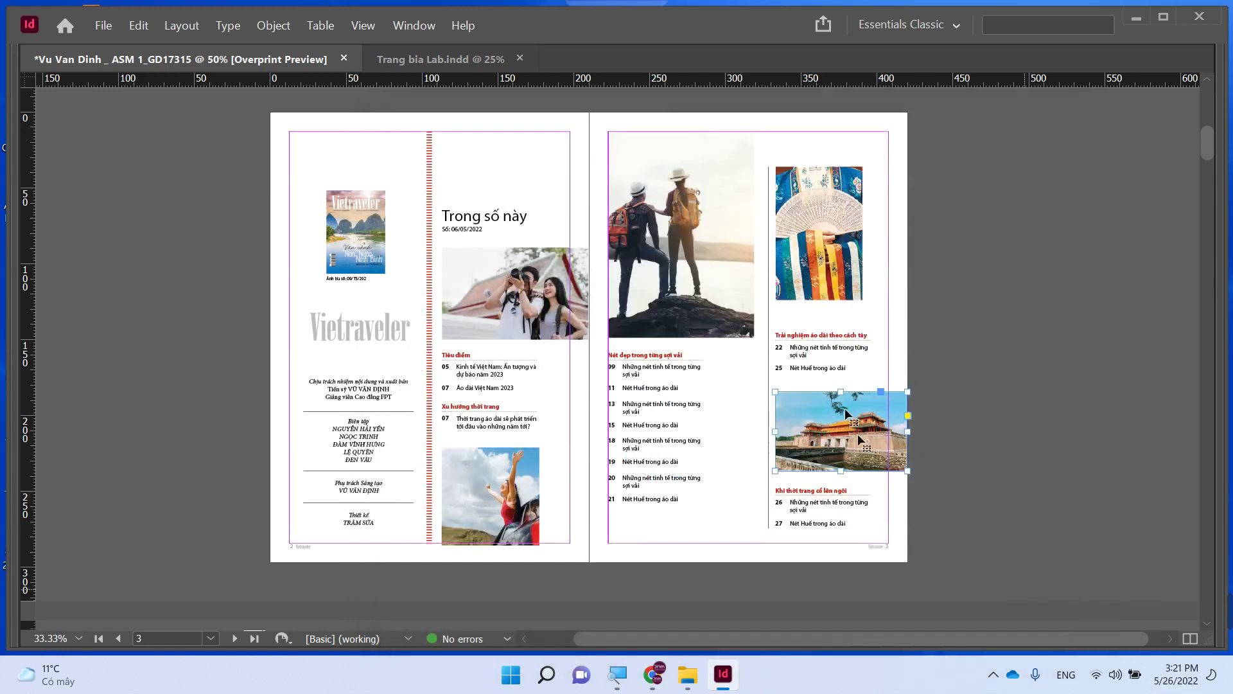
pyautogui.click(811, 264)
pyautogui.hotkey('ctrl', 'd')
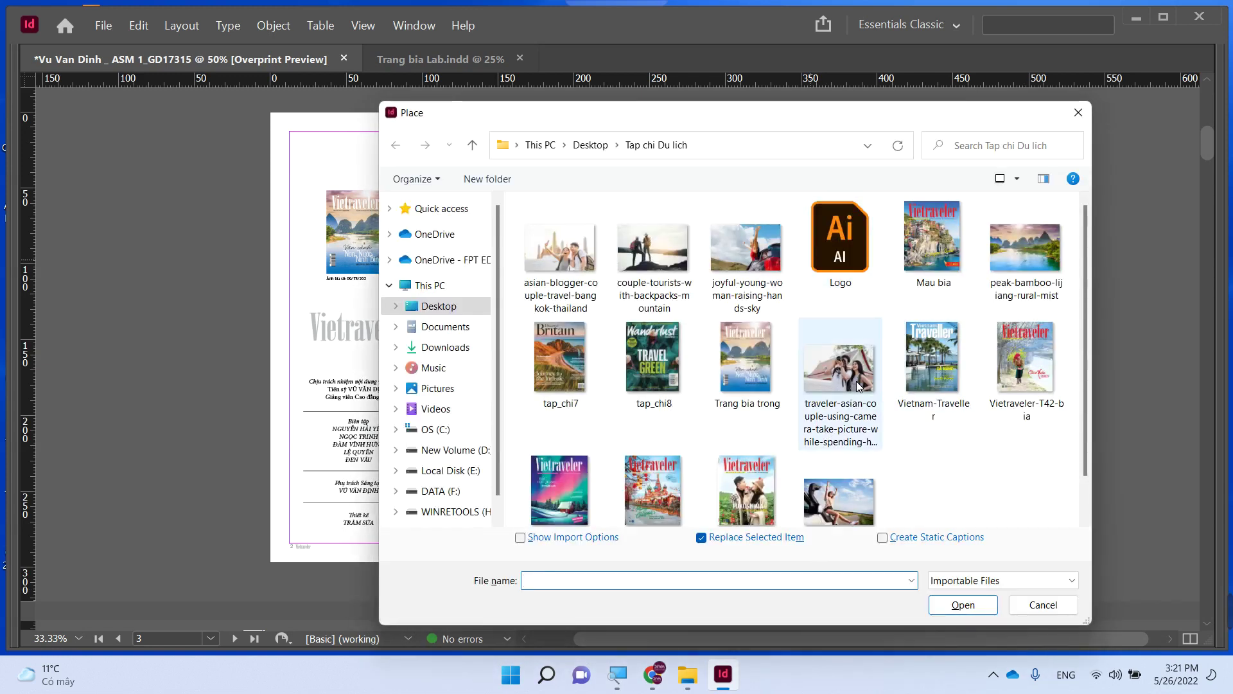
pyautogui.doubleClick(1016, 264)
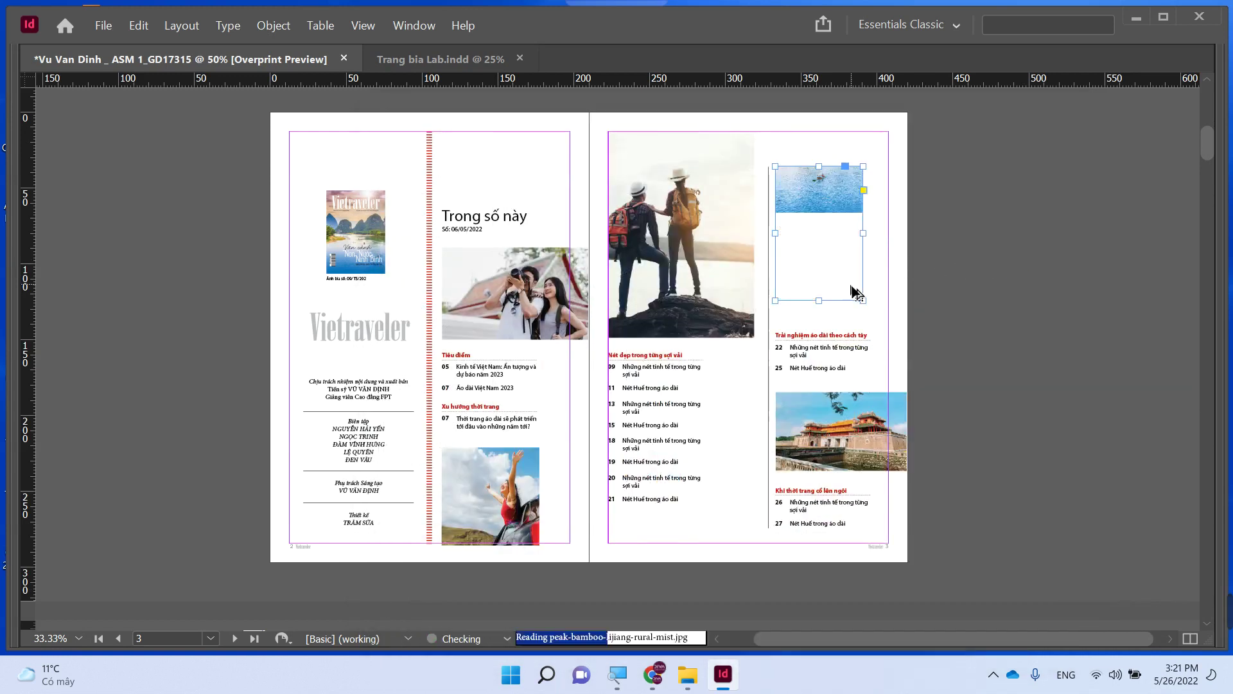
pyautogui.click(987, 284)
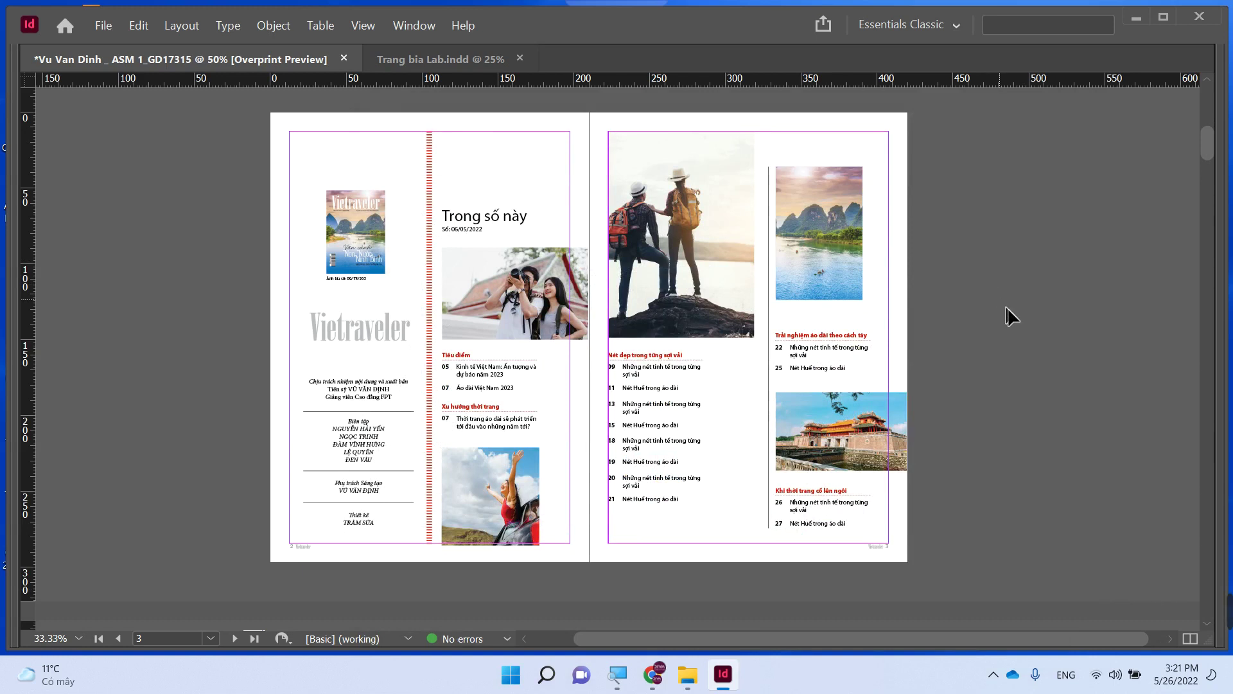
# - Resize the caption frame below the cover thumbnail and make the cover fill its frame proportionally
pyautogui.scroll(3, 756, 353)
pyautogui.scroll(5, 754, 351)
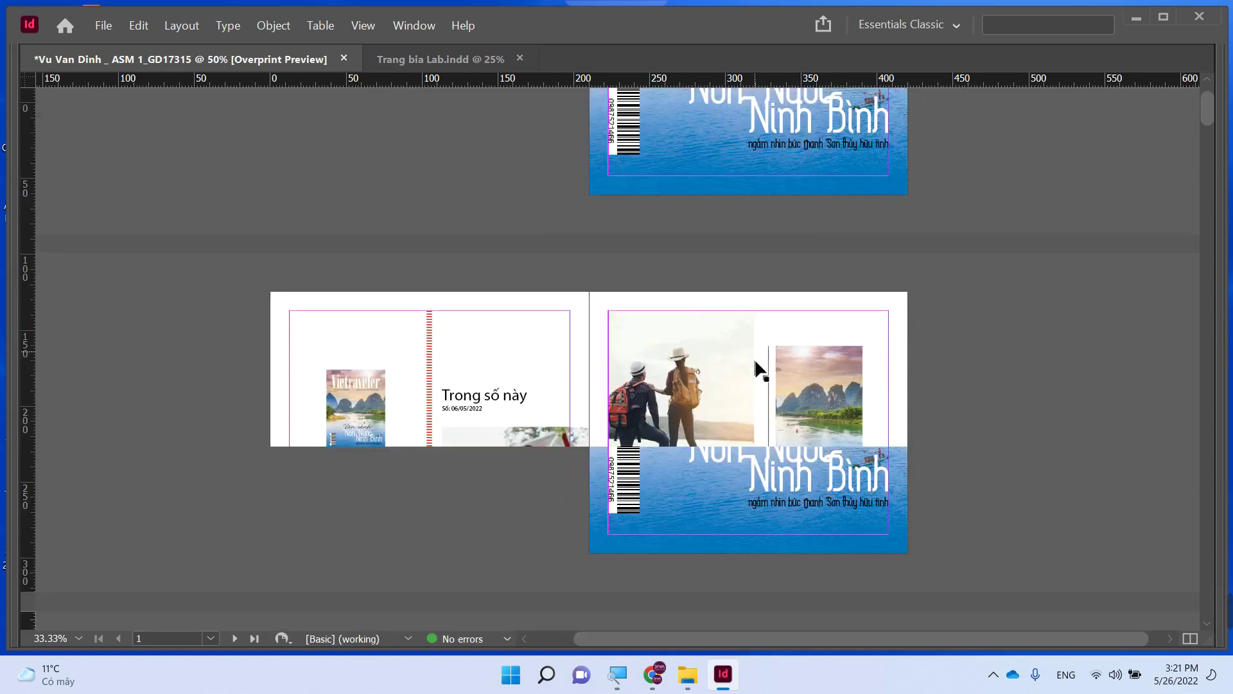
pyautogui.scroll(-5, 755, 361)
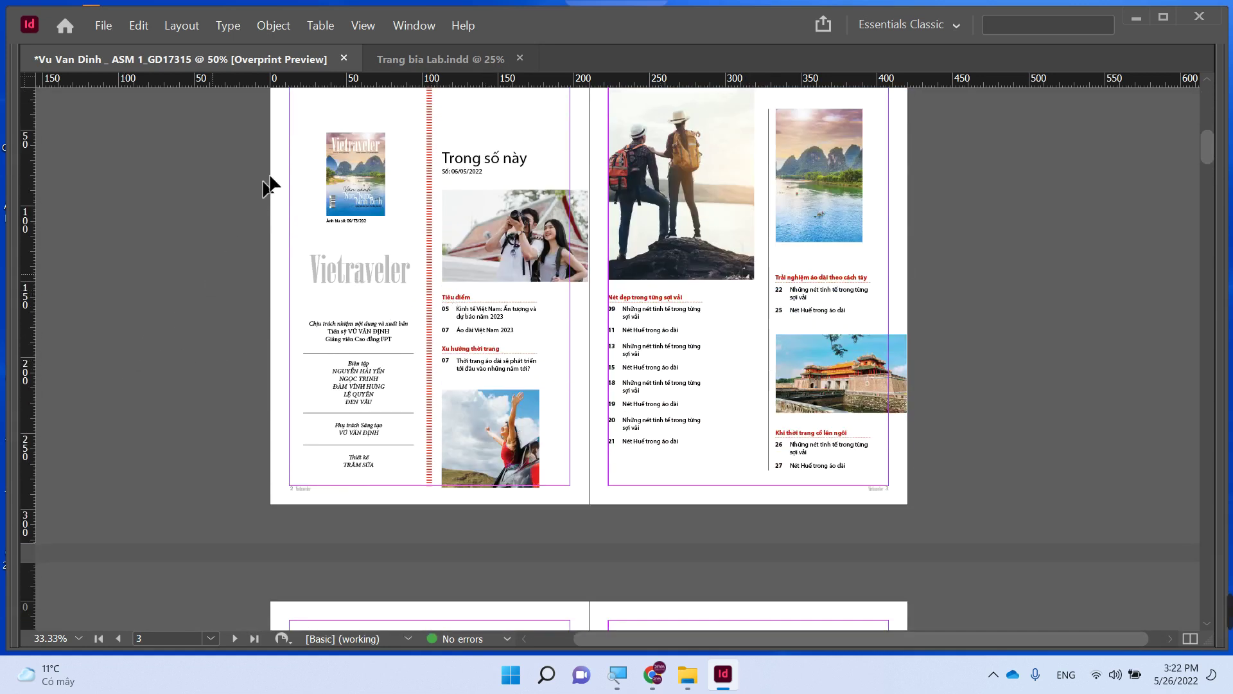
pyautogui.moveTo(318, 113); pyautogui.dragTo(391, 233)
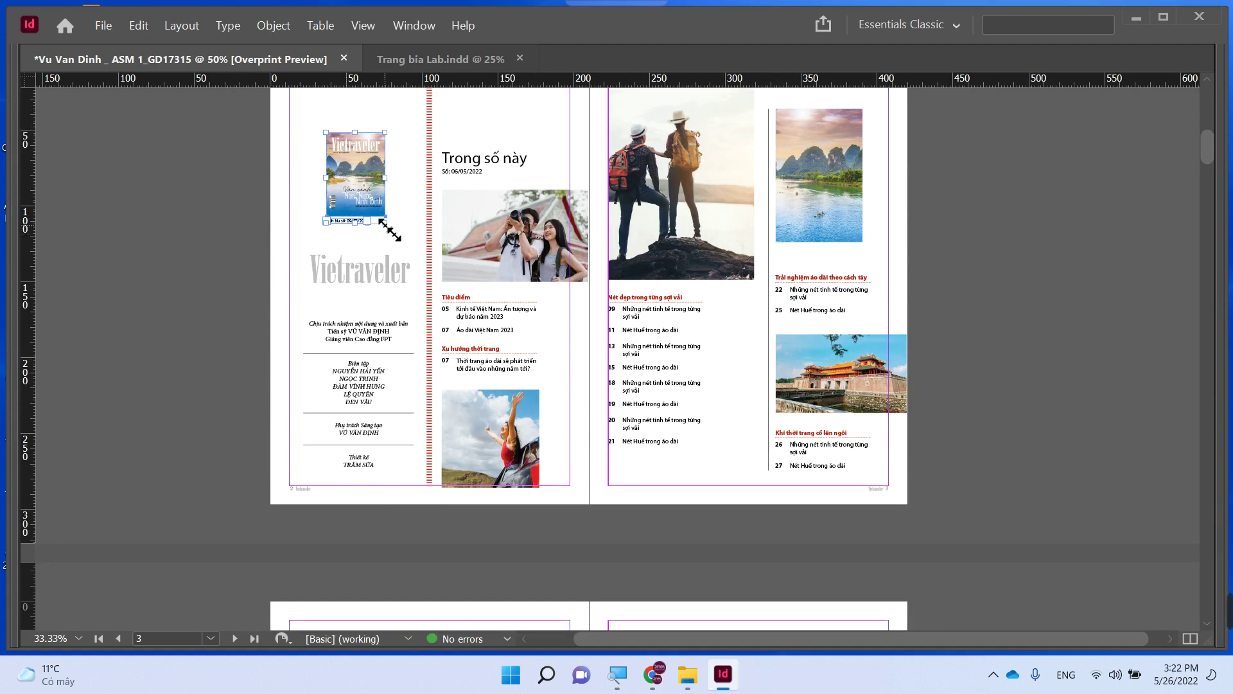
pyautogui.moveTo(389, 228); pyautogui.dragTo(391, 239)
pyautogui.click(276, 242)
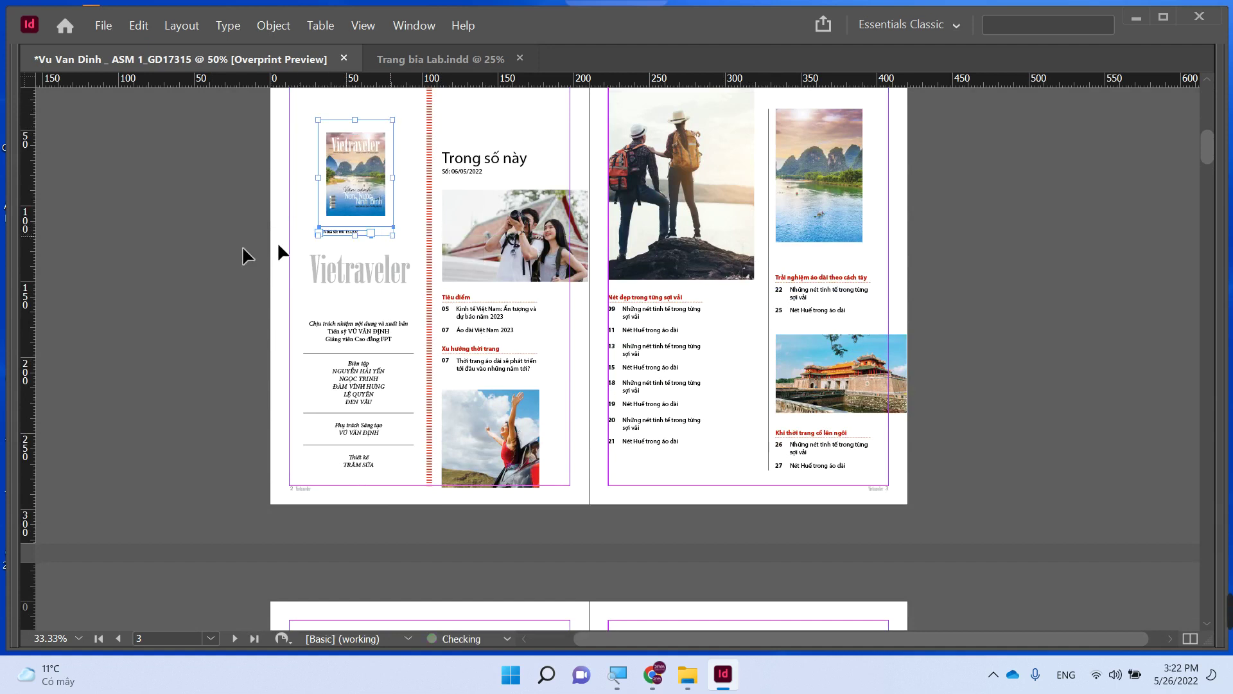
pyautogui.click(347, 206)
pyautogui.hotkey('ctrl', 'alt', 'shift', 'c')
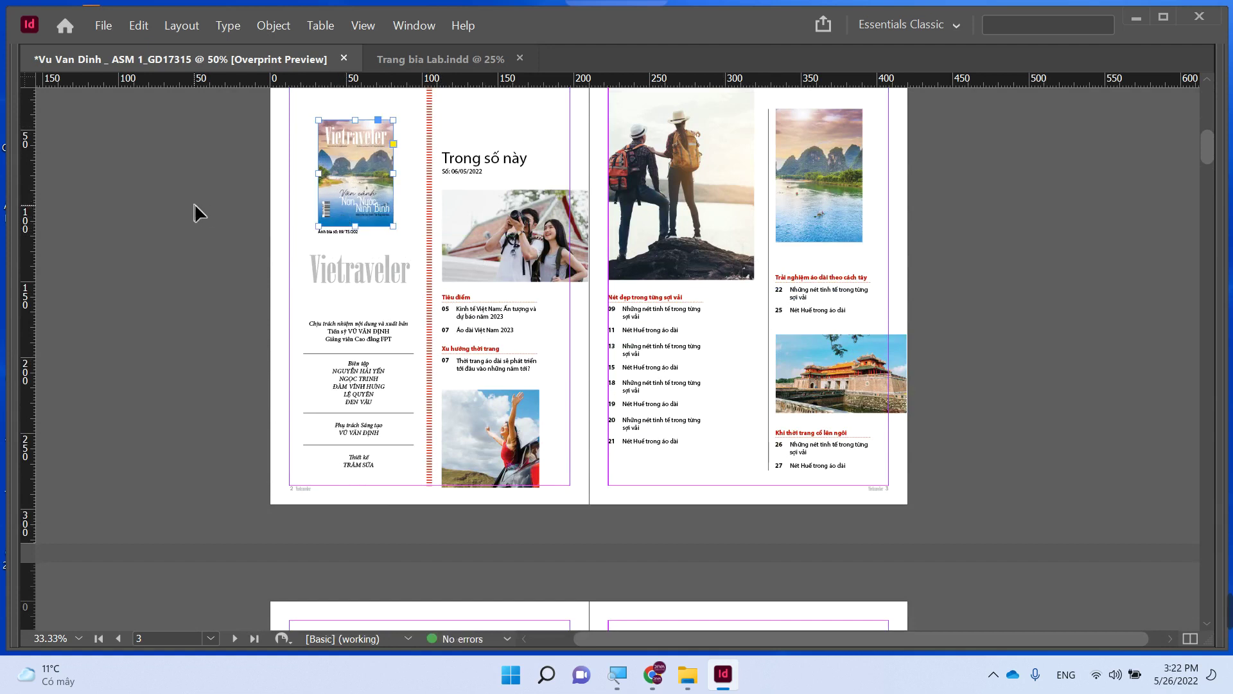
pyautogui.click(194, 205)
# - Delete the red dashed divider line
pyautogui.scroll(3, 284, 341)
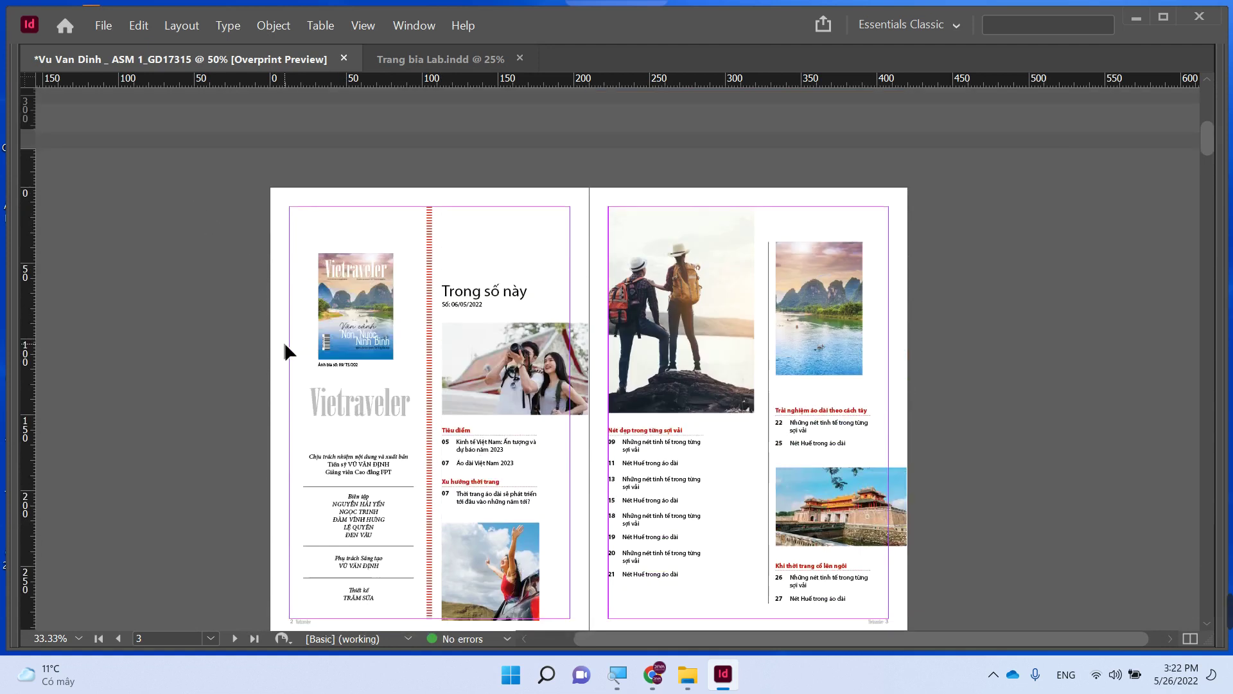
pyautogui.scroll(-3, 289, 347)
pyautogui.click(429, 380)
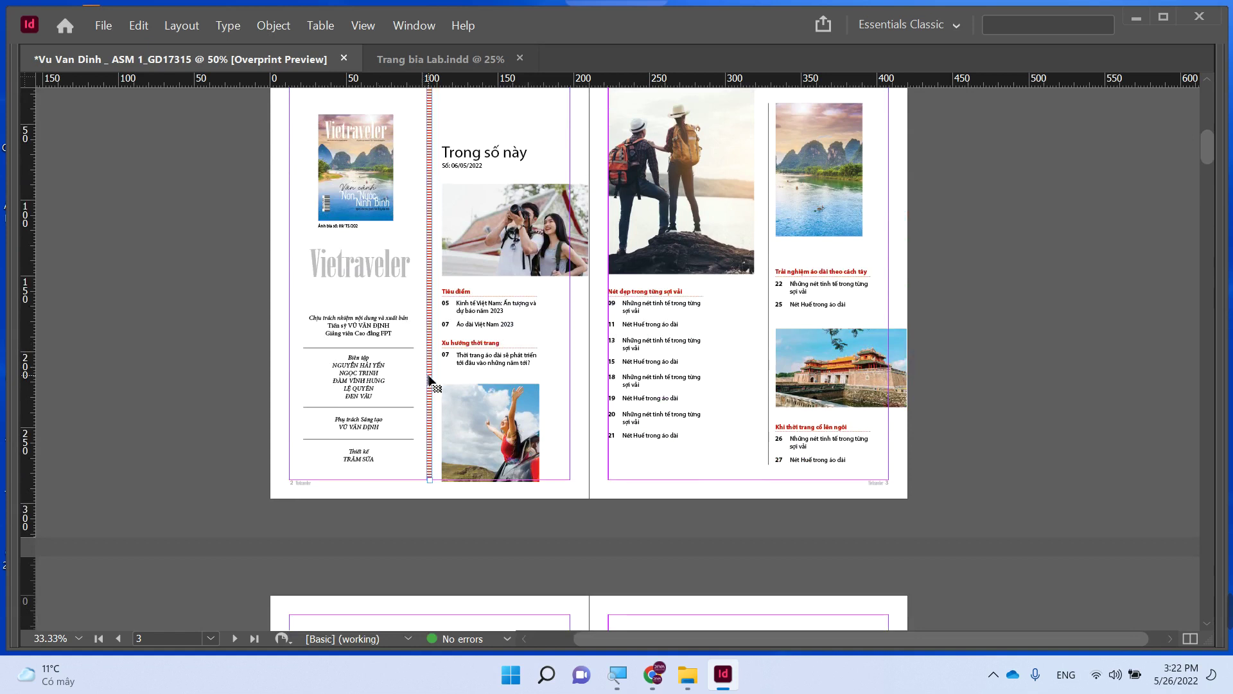
pyautogui.scroll(2, 208, 336)
pyautogui.press('Delete')
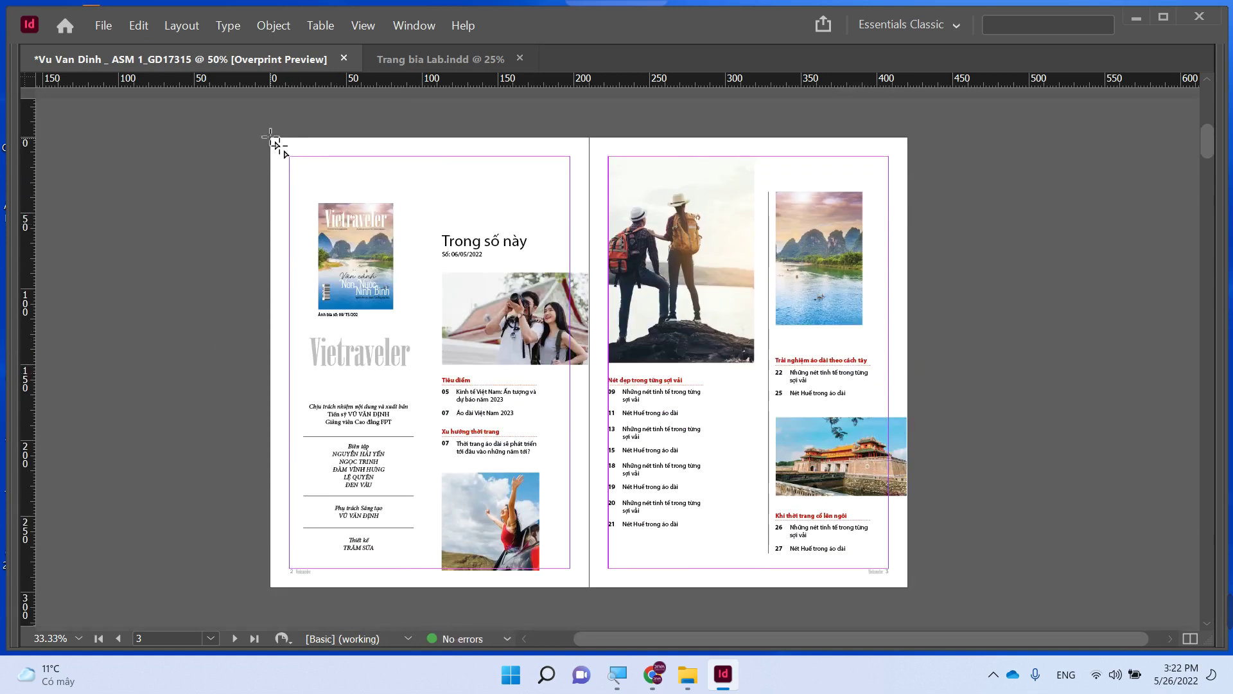
# - Draw a 58% grey rectangle behind the left page content, extended to the page bottom
pyautogui.moveTo(270, 138); pyautogui.dragTo(429, 581)
pyautogui.press('Tab')
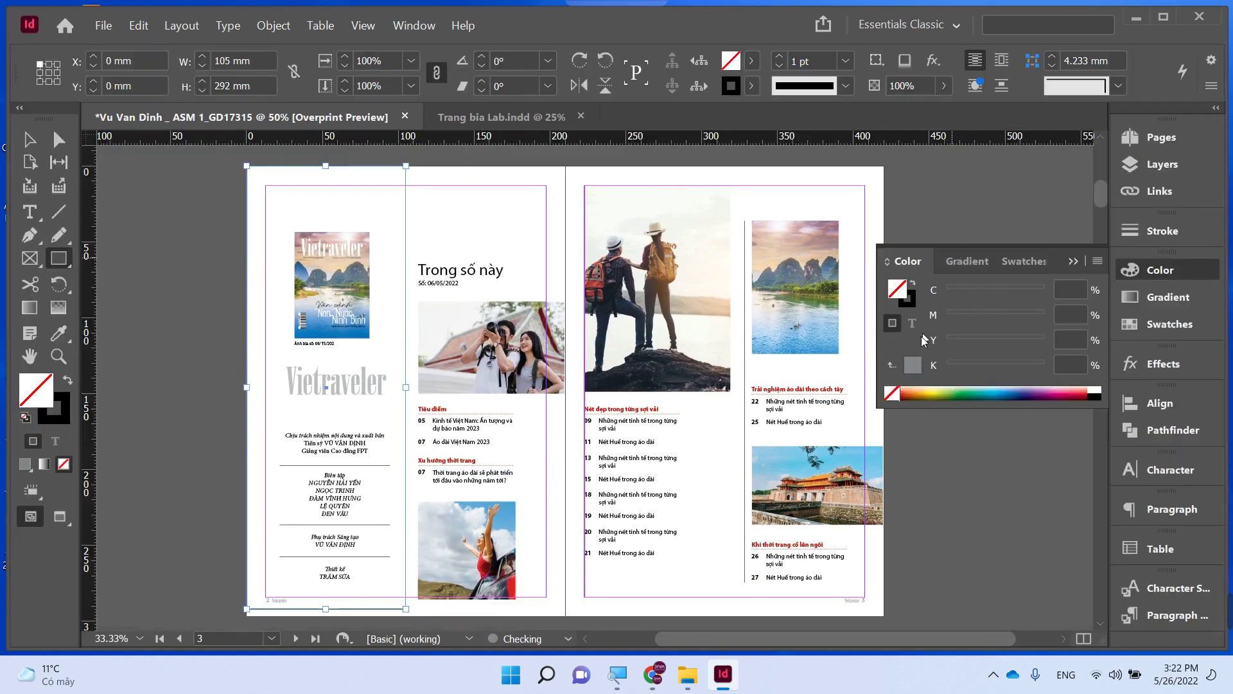
pyautogui.click(914, 366)
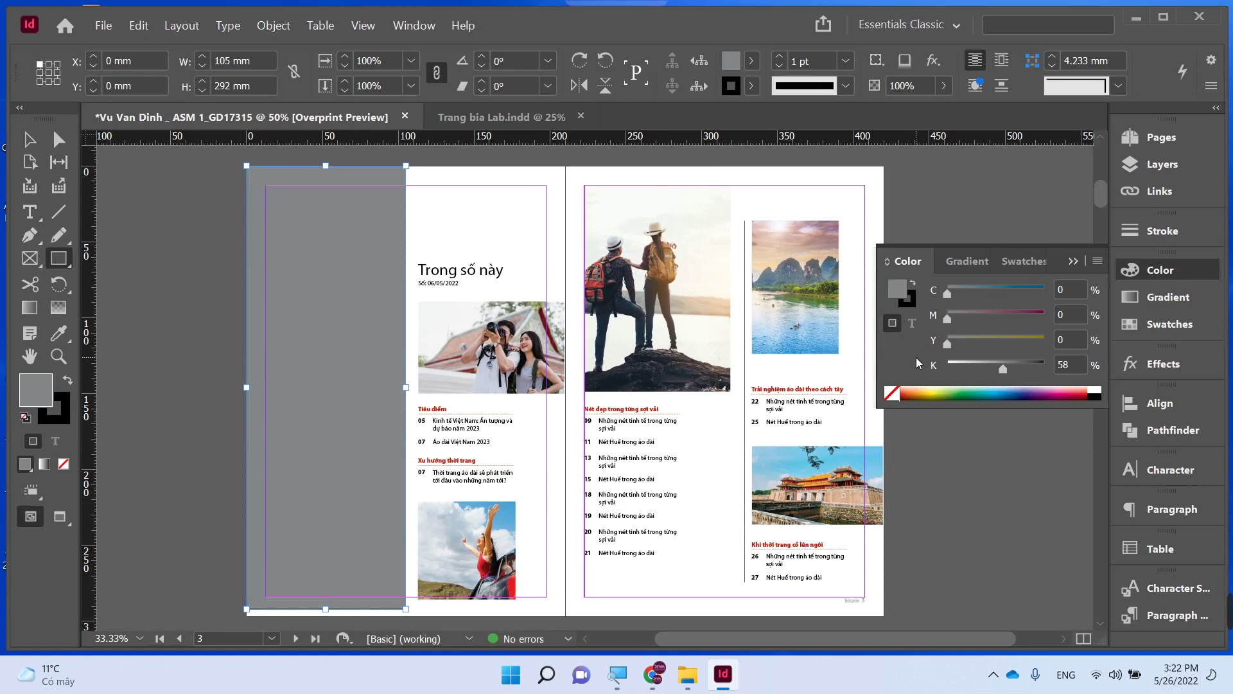
pyautogui.hotkey('ctrl', 'v')
pyautogui.press('v')
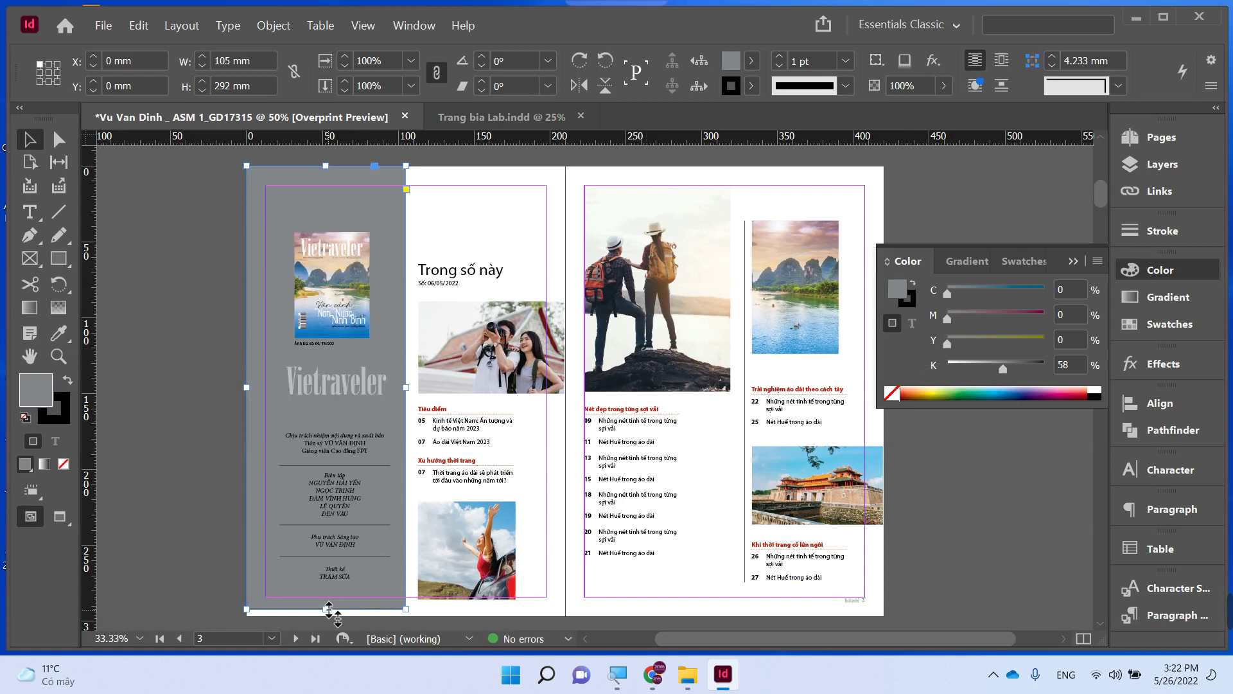
pyautogui.moveTo(326, 609); pyautogui.dragTo(325, 617)
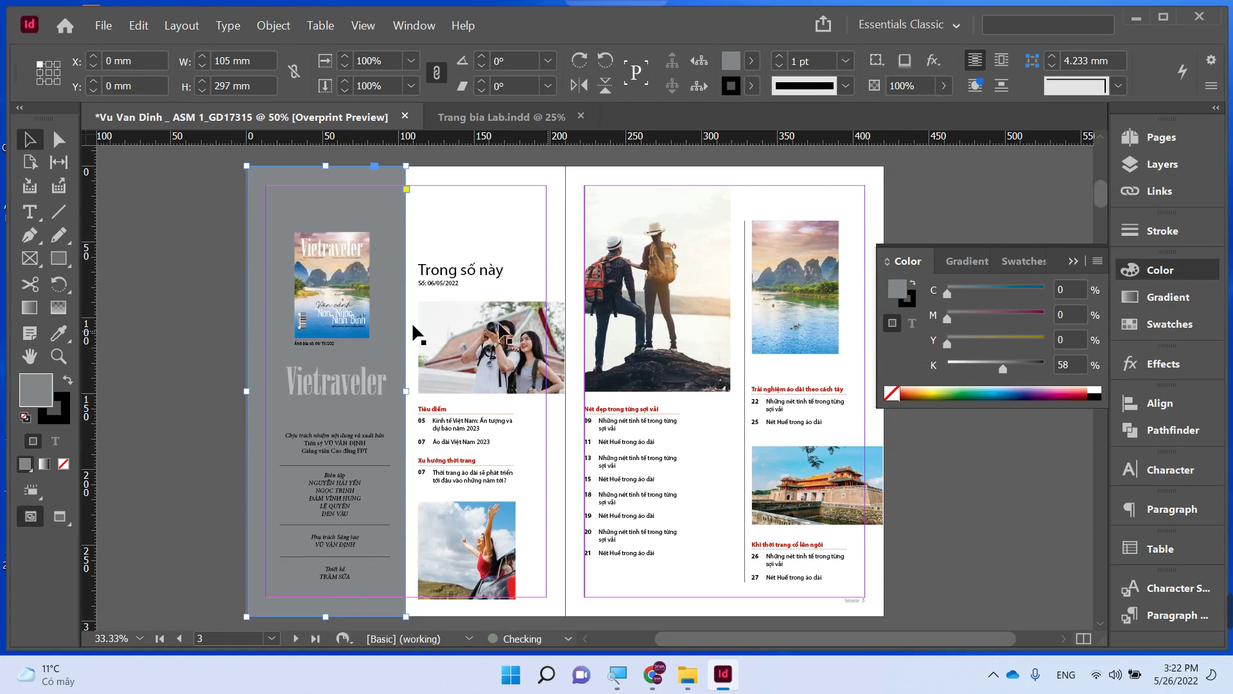
# - Remove the grey rectangle's black stroke by setting it to None
pyautogui.click(212, 309)
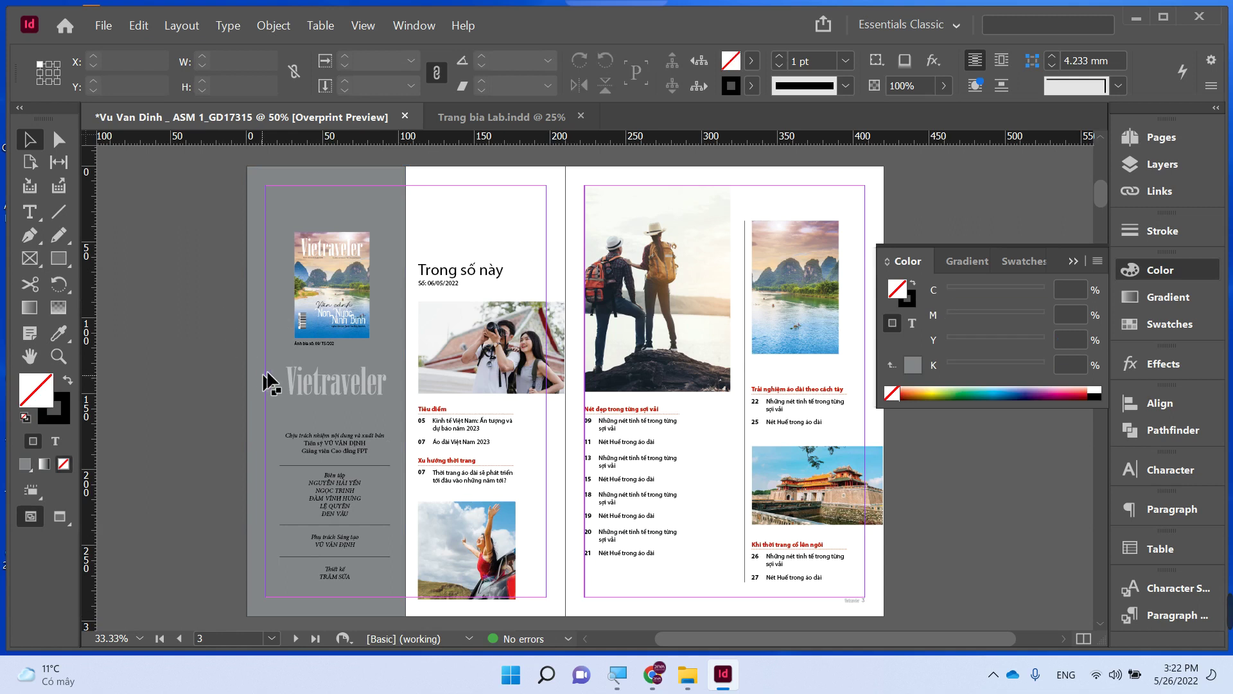
pyautogui.click(381, 219)
pyautogui.click(906, 297)
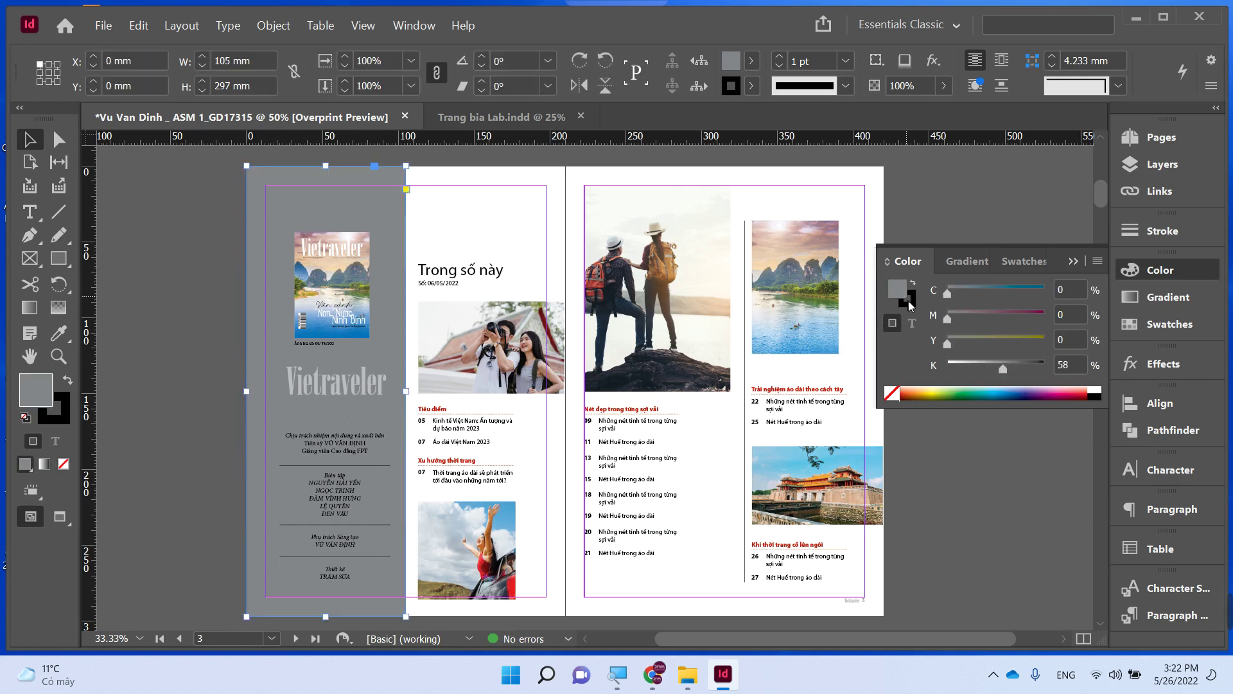
pyautogui.click(892, 393)
pyautogui.click(989, 531)
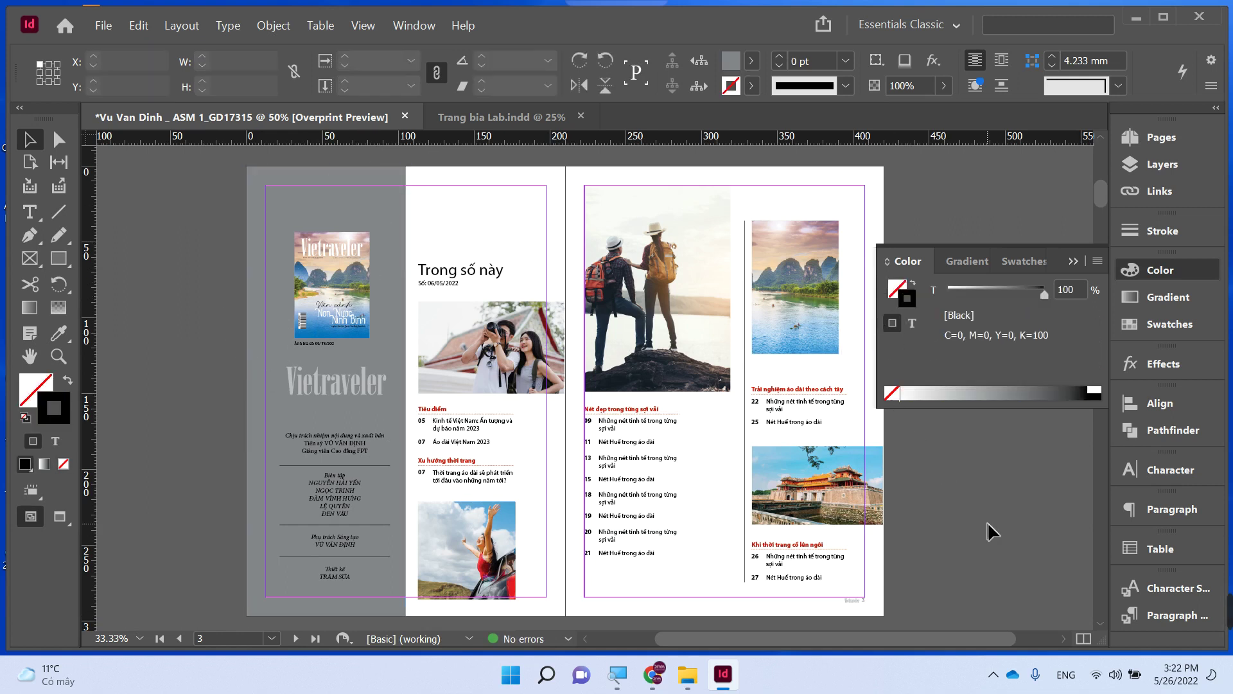
pyautogui.press('Tab')
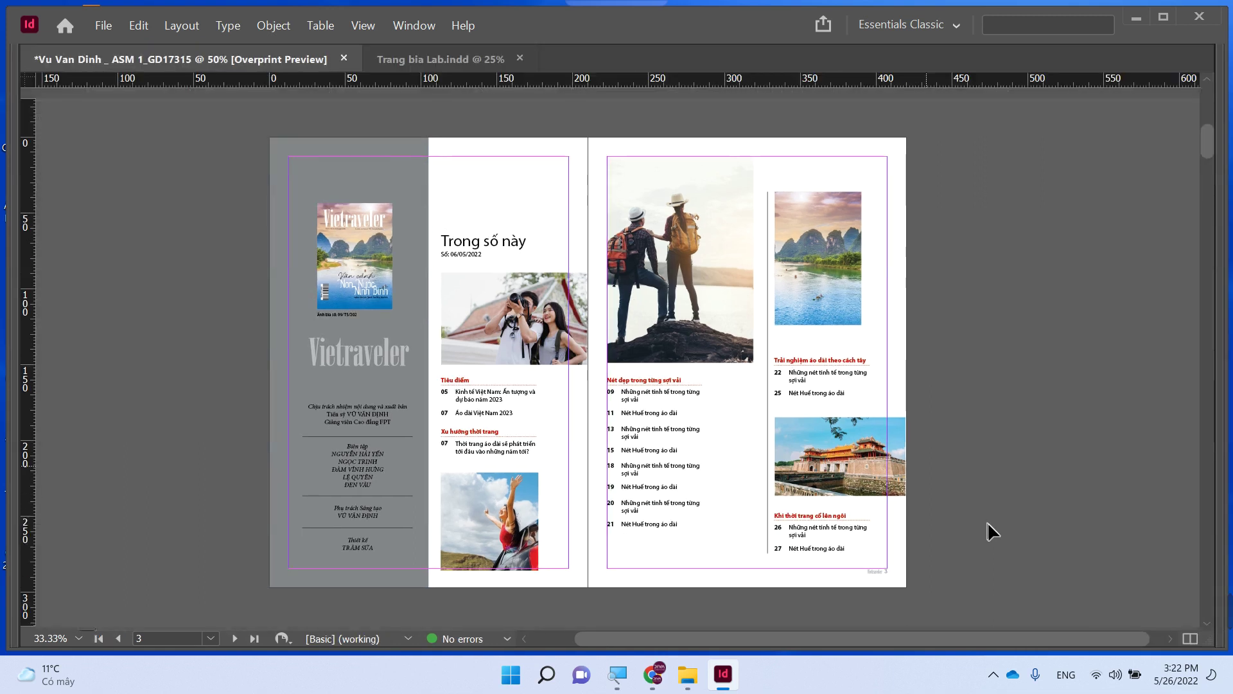
# - Save the magazine document into the Tap chi Du lich folder on the Desktop
pyautogui.click(336, 265)
pyautogui.scroll(-1, 211, 336)
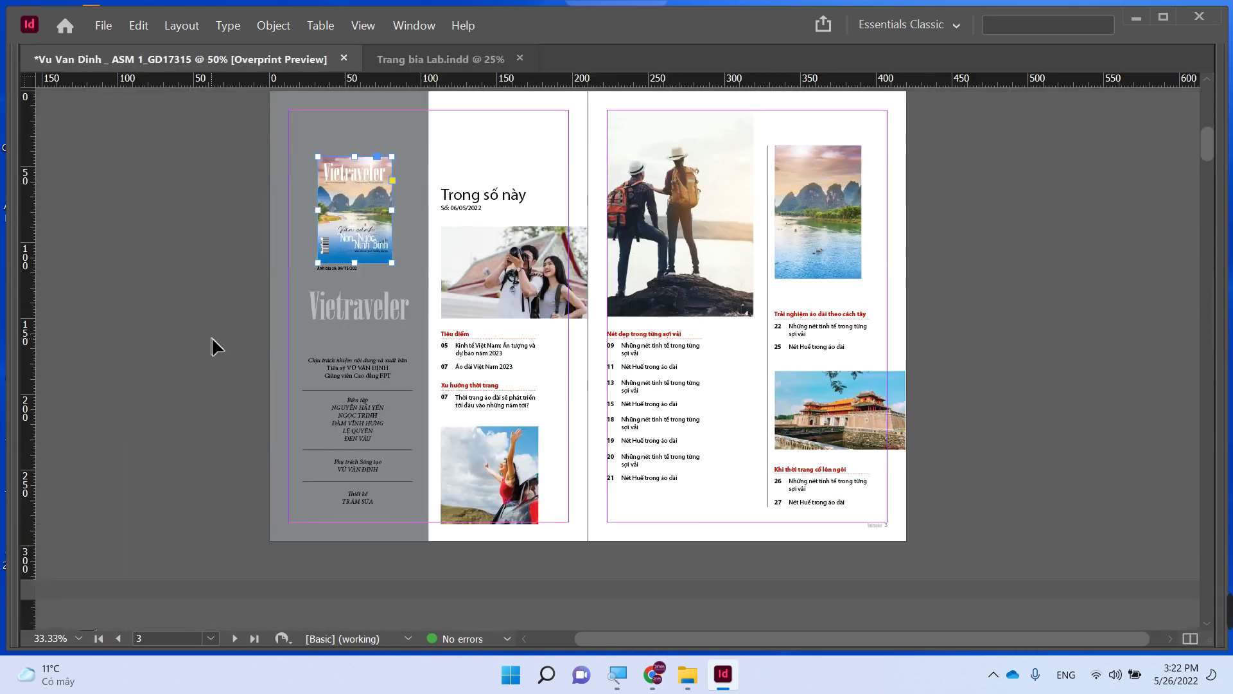
pyautogui.scroll(-10, 211, 337)
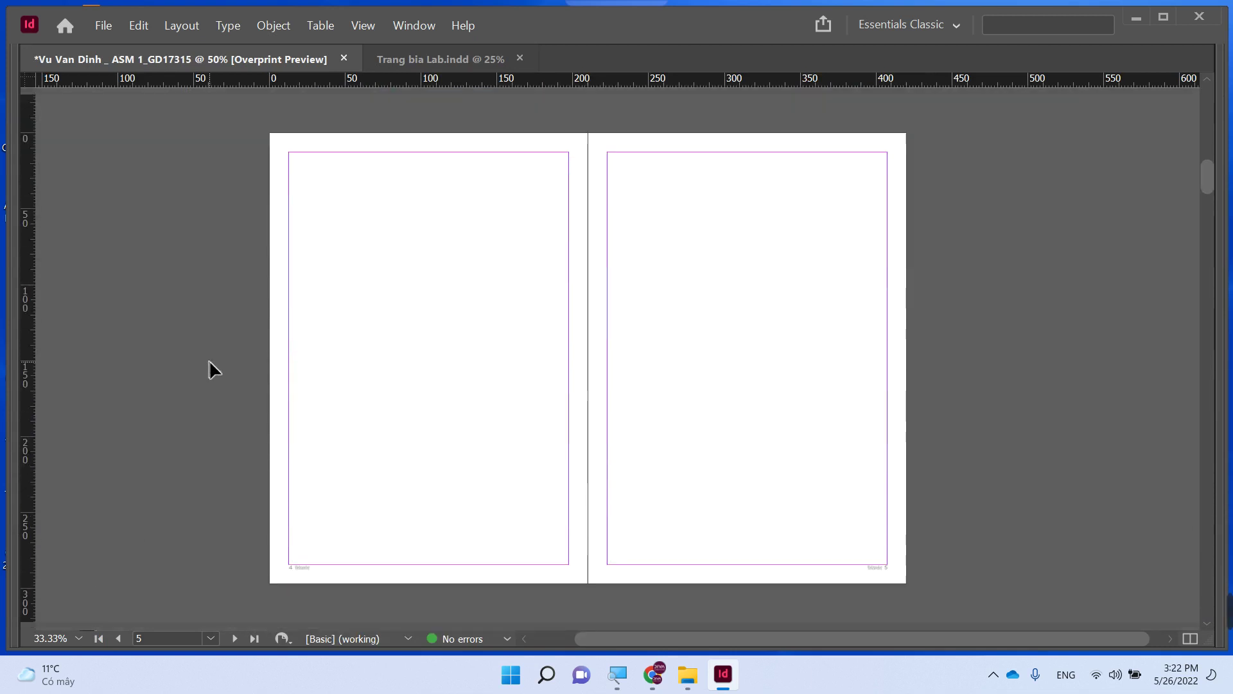
pyautogui.hotkey('ctrl', 's')
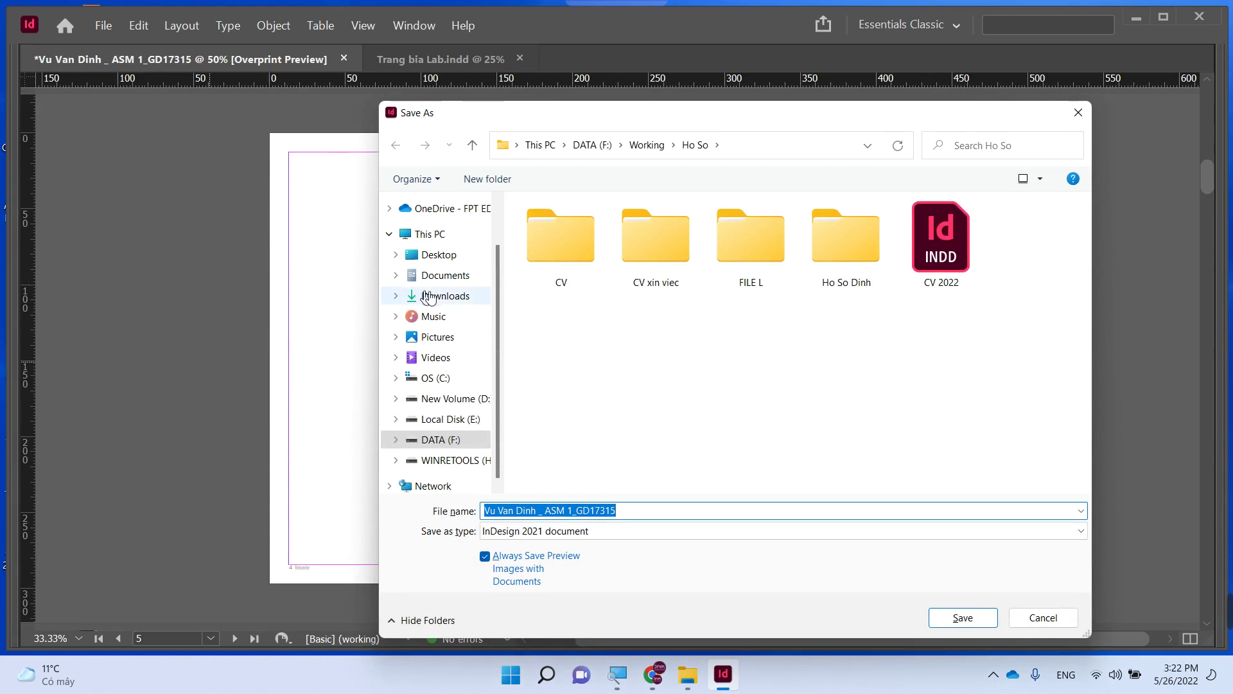
pyautogui.click(440, 255)
pyautogui.doubleClick(561, 249)
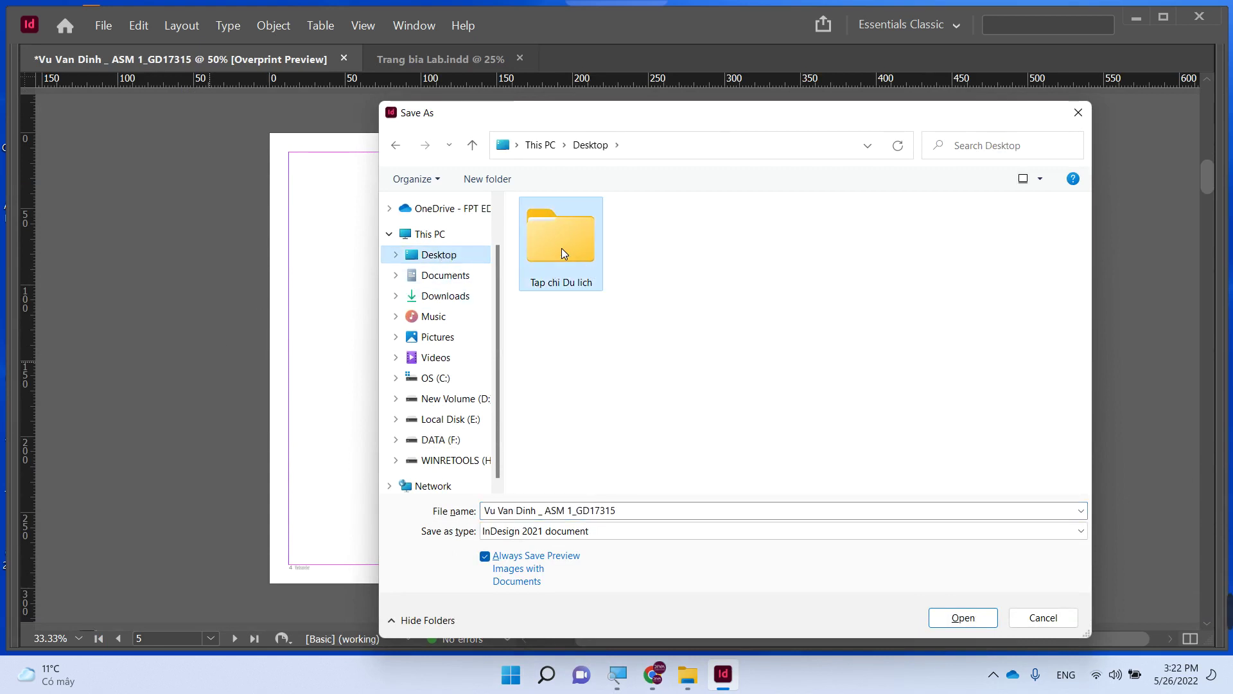
pyautogui.press('Return')
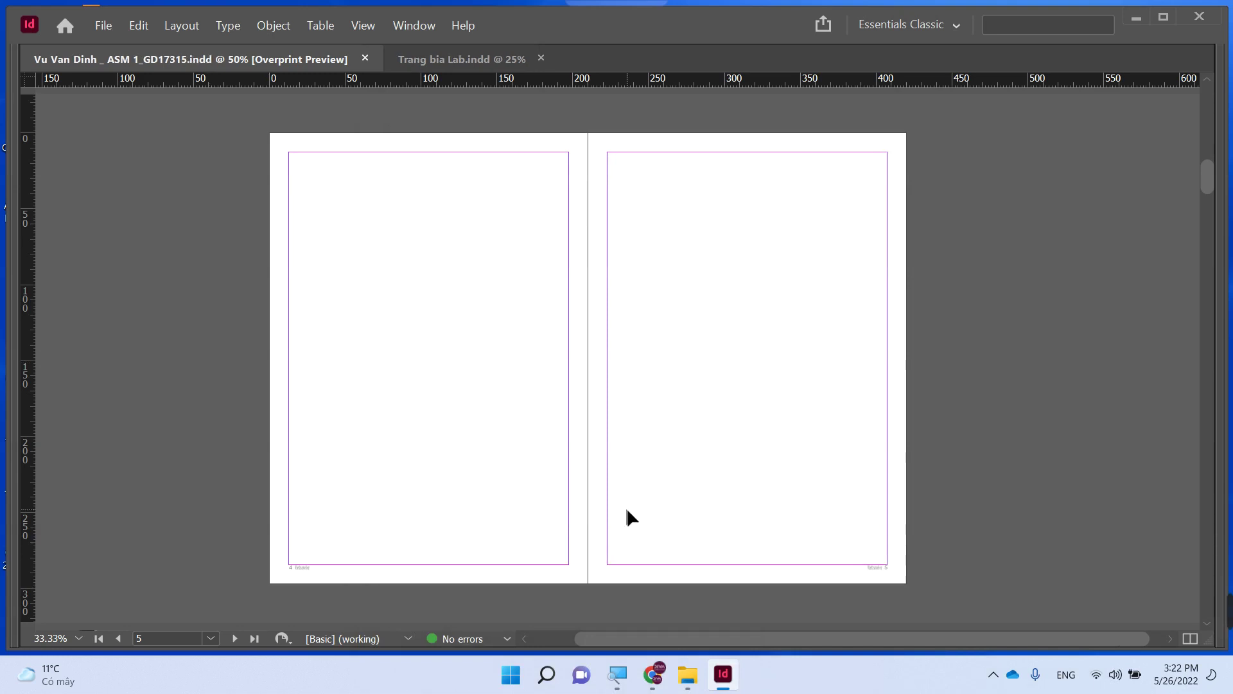
# - Browse to Local Disk (E:) > DATA IMAGE > Brush Illustrator and select 13755.eps
pyautogui.moveTo(696, 684)
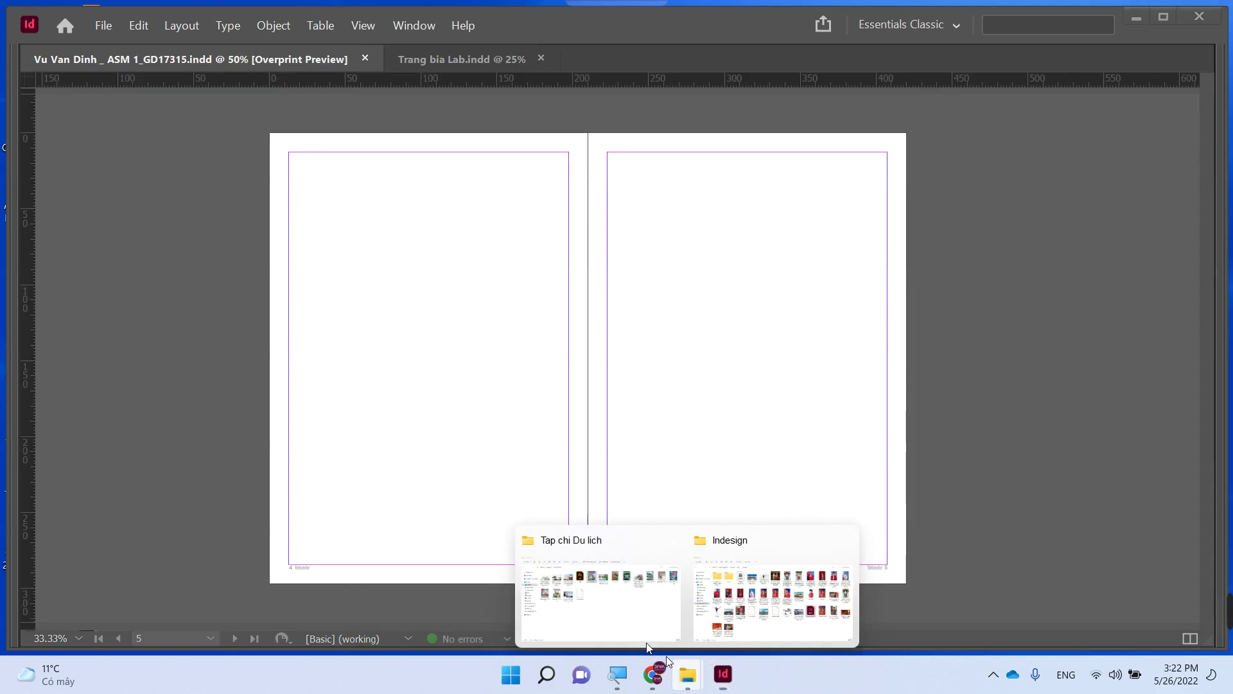
pyautogui.click(597, 600)
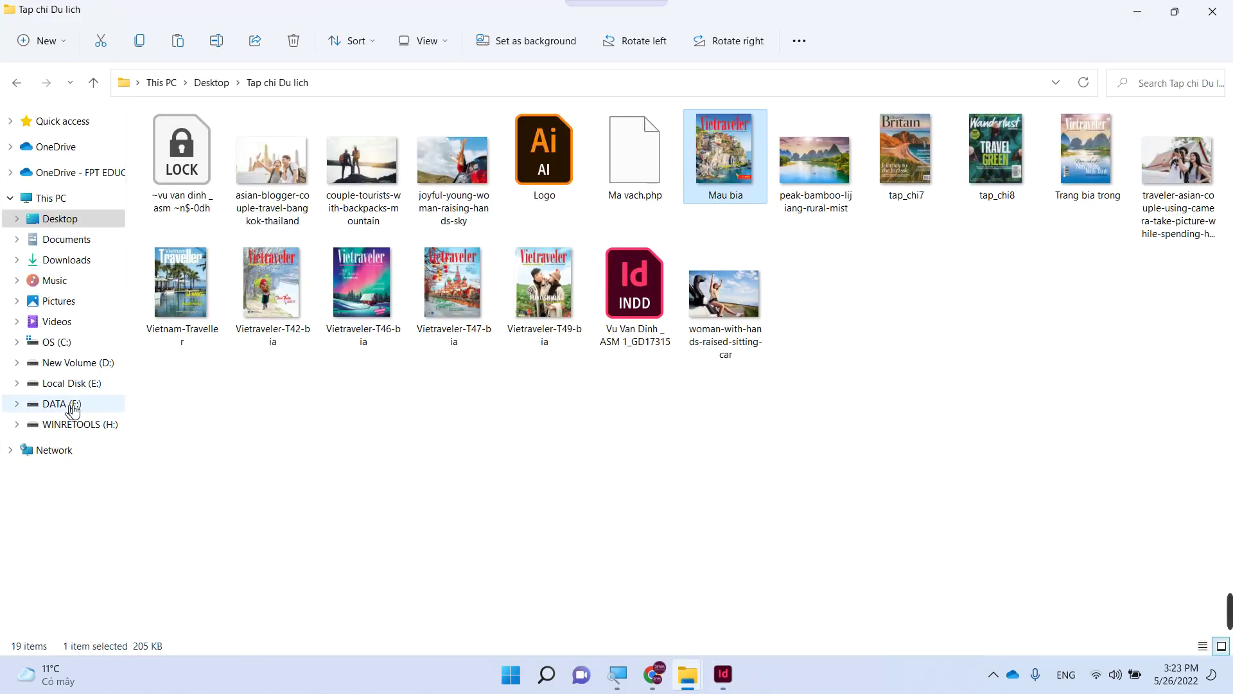
pyautogui.click(71, 383)
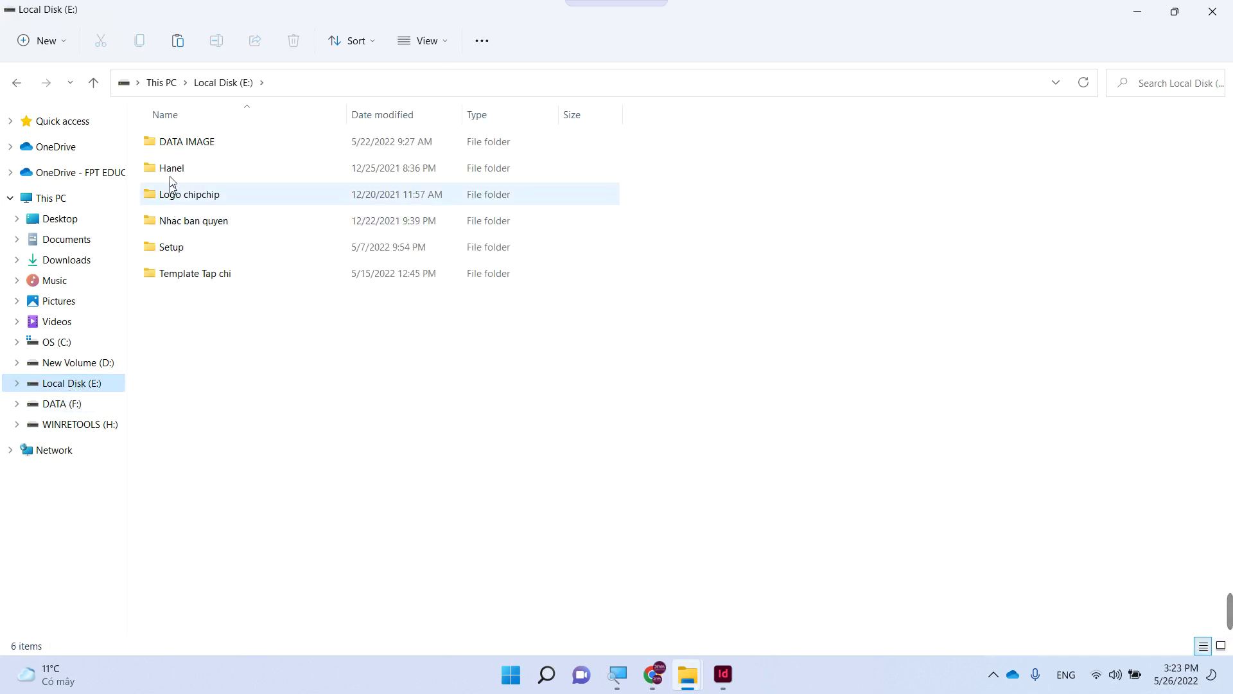
pyautogui.doubleClick(176, 144)
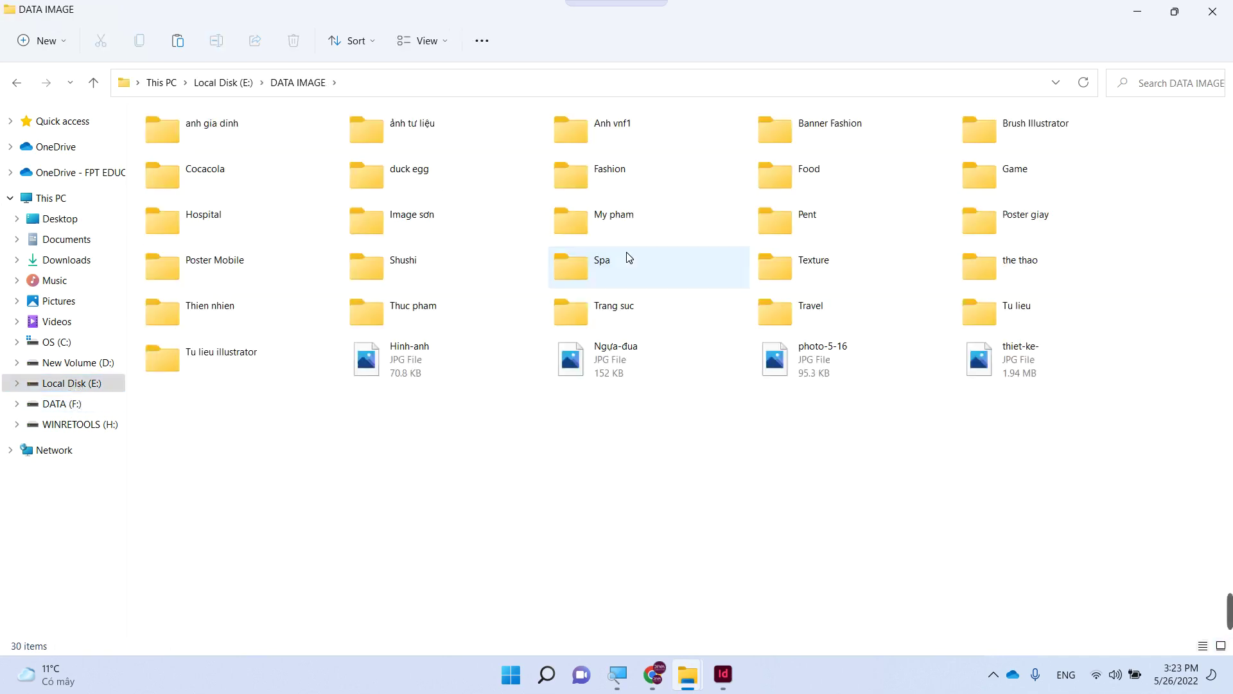
pyautogui.doubleClick(1030, 129)
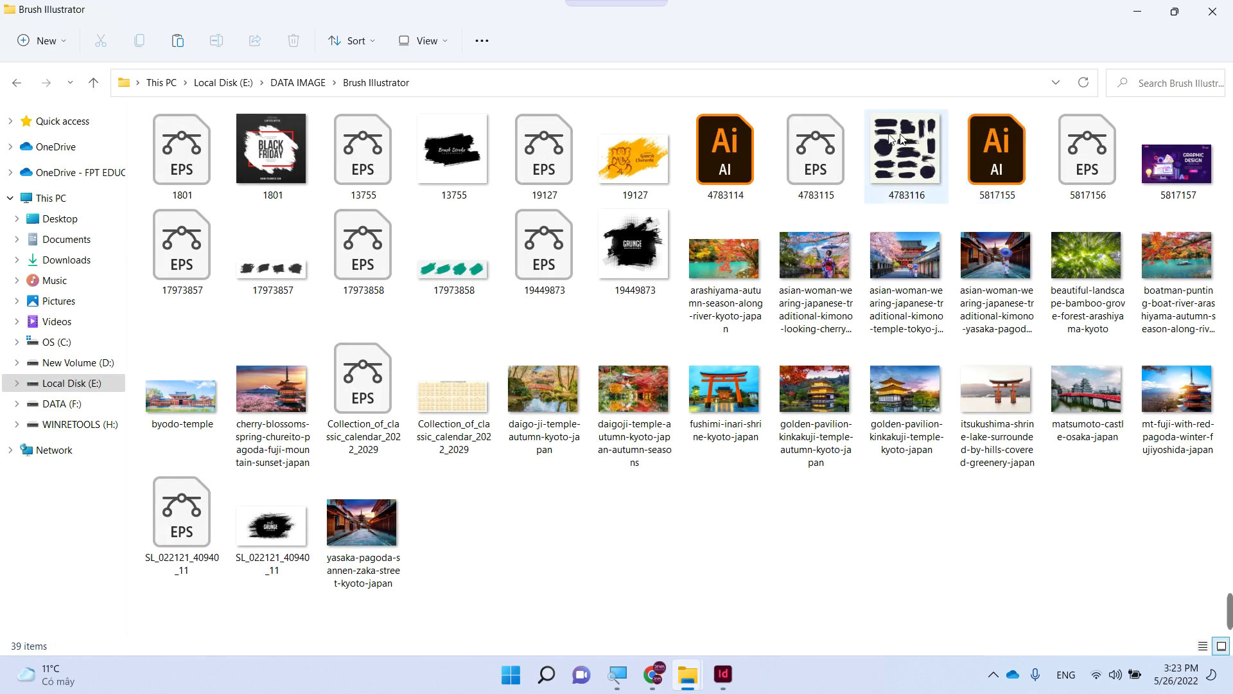
pyautogui.click(454, 153)
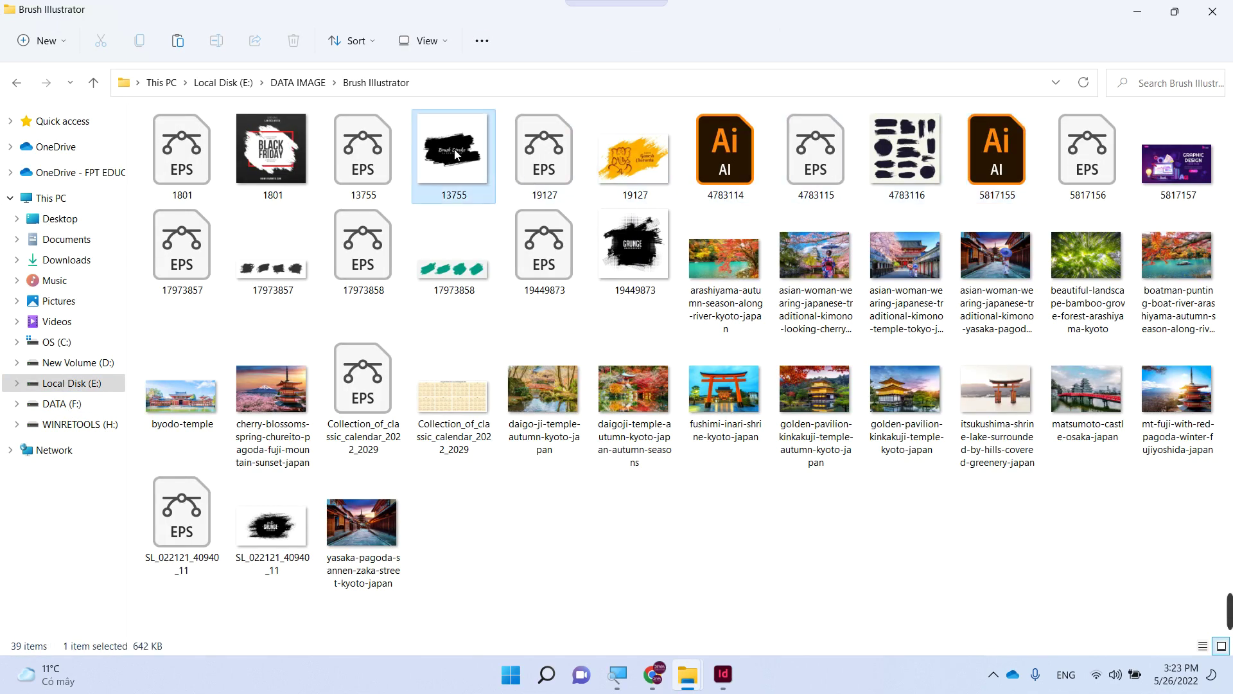
pyautogui.click(377, 159)
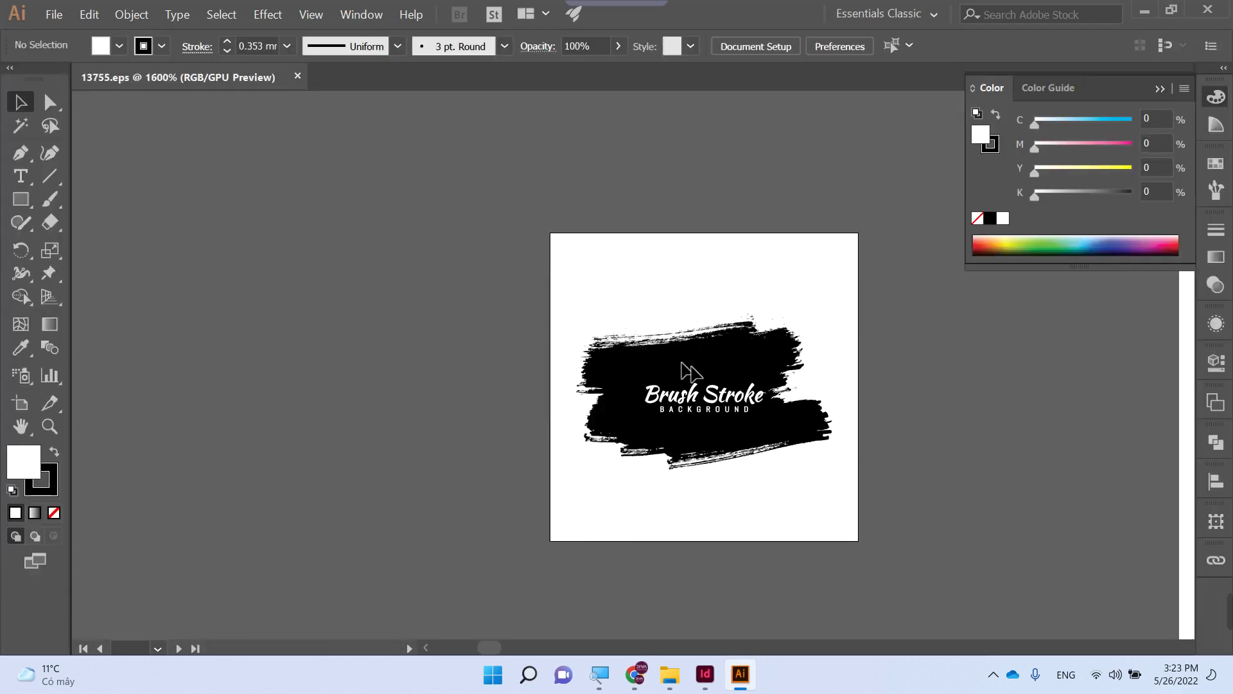
# - Ungroup the brush-stroke artwork and move the main black stroke onto the artboard
pyautogui.rightClick(706, 371)
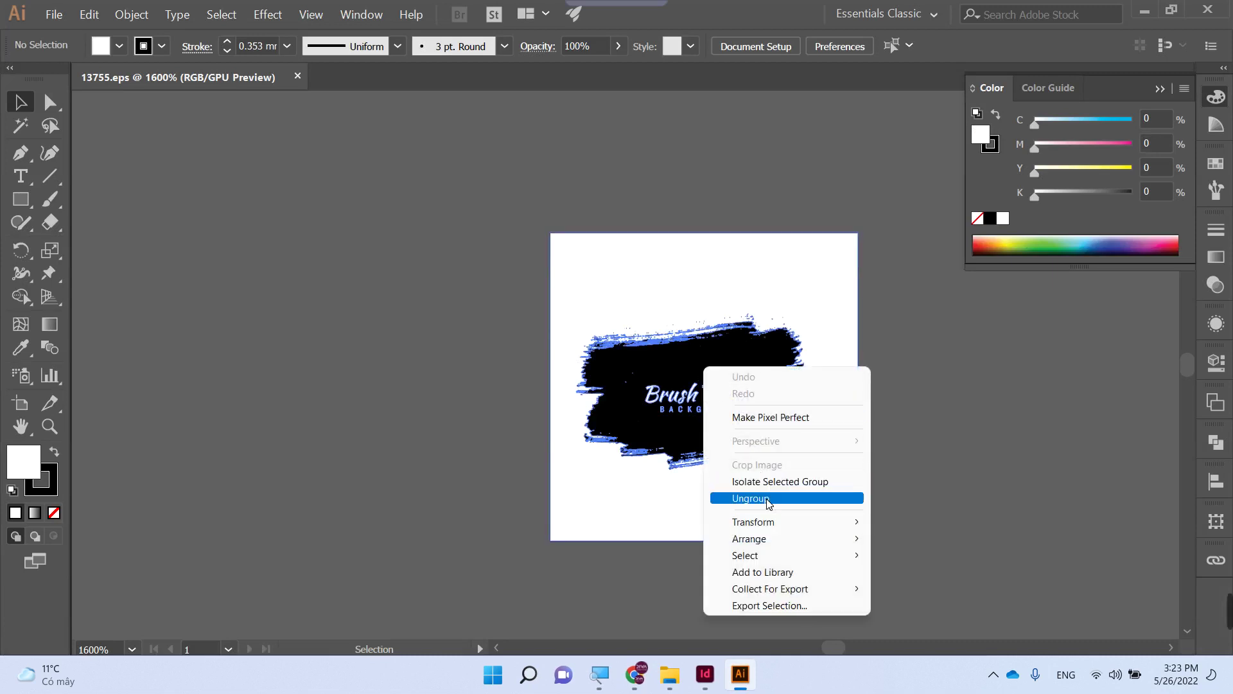
pyautogui.click(477, 372)
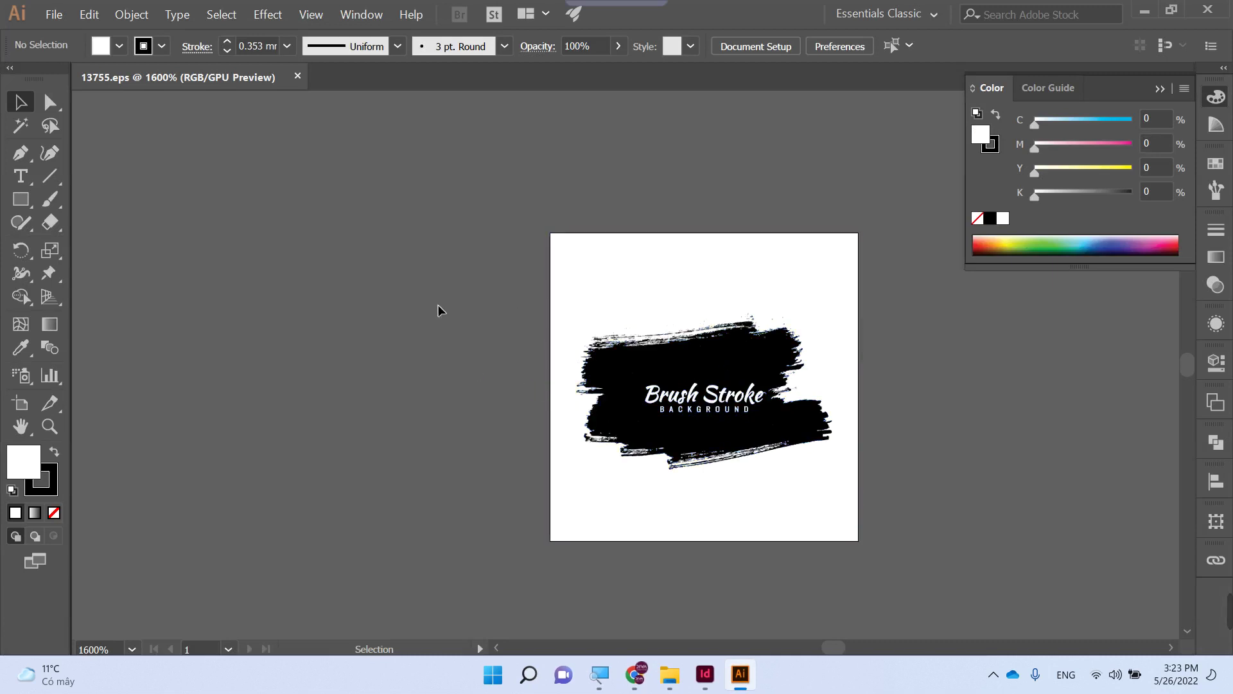
pyautogui.moveTo(703, 358); pyautogui.dragTo(532, 244)
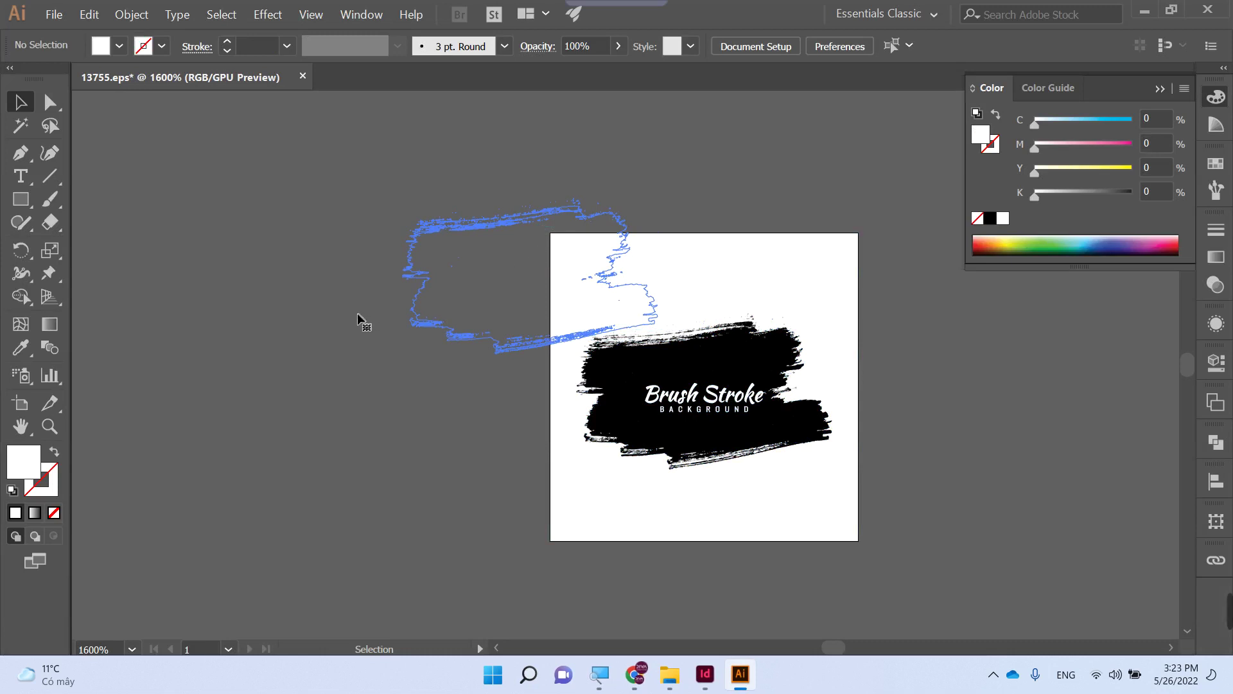
pyautogui.click(498, 284)
pyautogui.rightClick(498, 284)
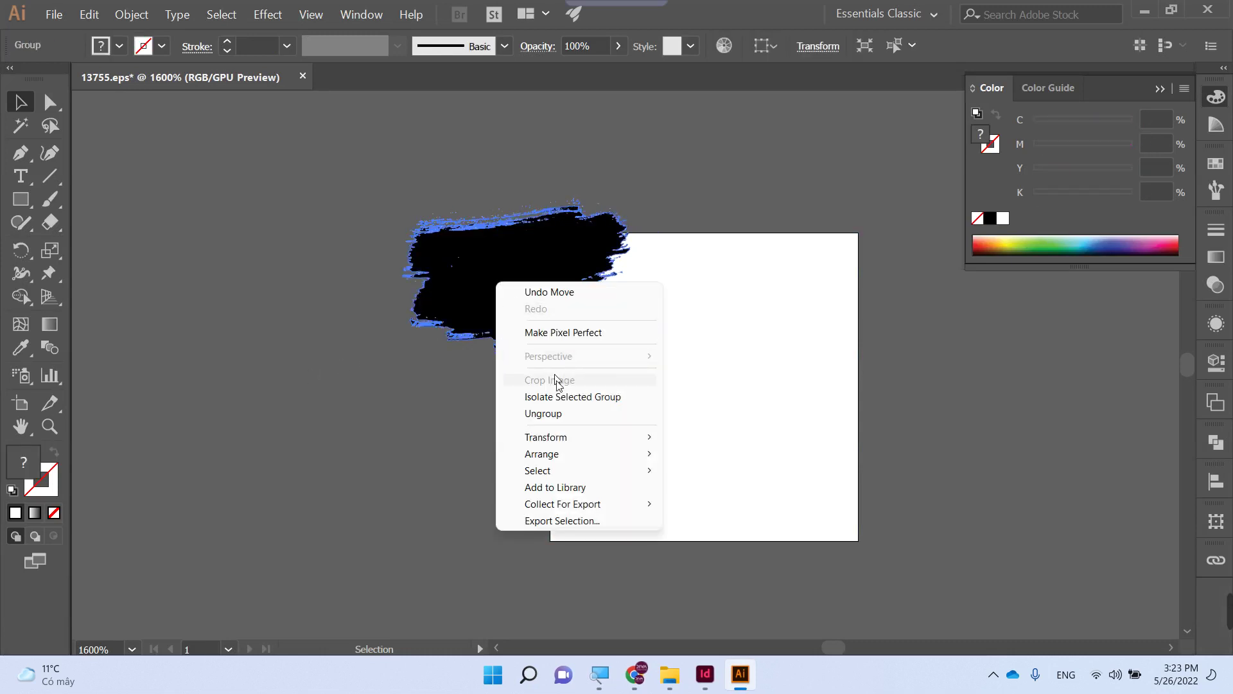
pyautogui.click(563, 413)
pyautogui.click(433, 418)
pyautogui.moveTo(503, 302)
pyautogui.mouseDown()
pyautogui.moveTo(721, 462)
pyautogui.moveTo(616, 492)
pyautogui.moveTo(614, 429)
pyautogui.mouseUp()
# - Mirror the black stroke with the Reflect tool, then reselect it and switch windows
pyautogui.press('o')
pyautogui.press('v')
pyautogui.click(441, 419)
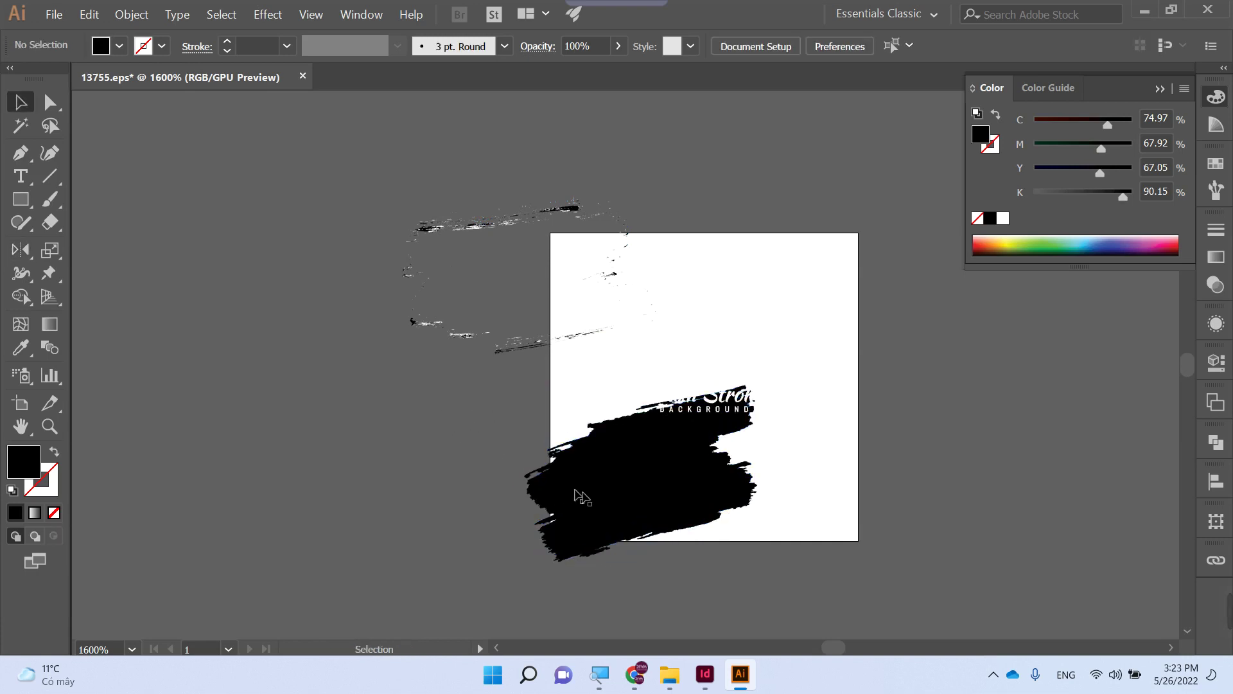
pyautogui.click(584, 500)
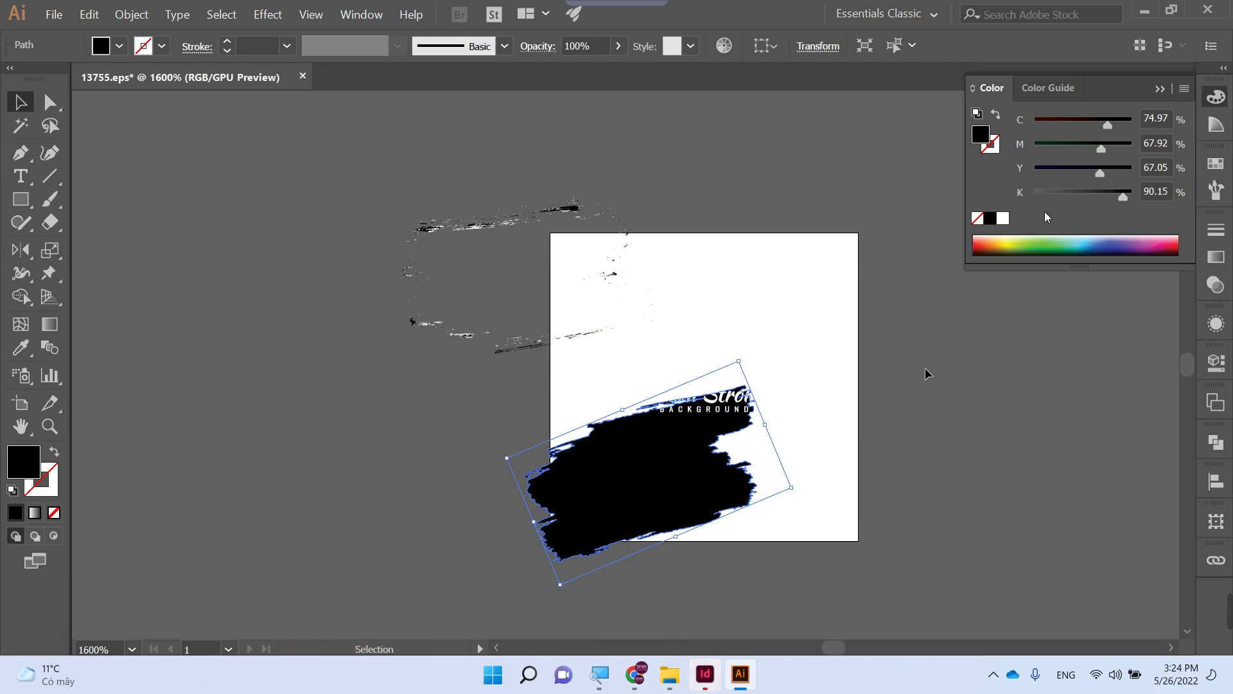
pyautogui.click(1145, 12)
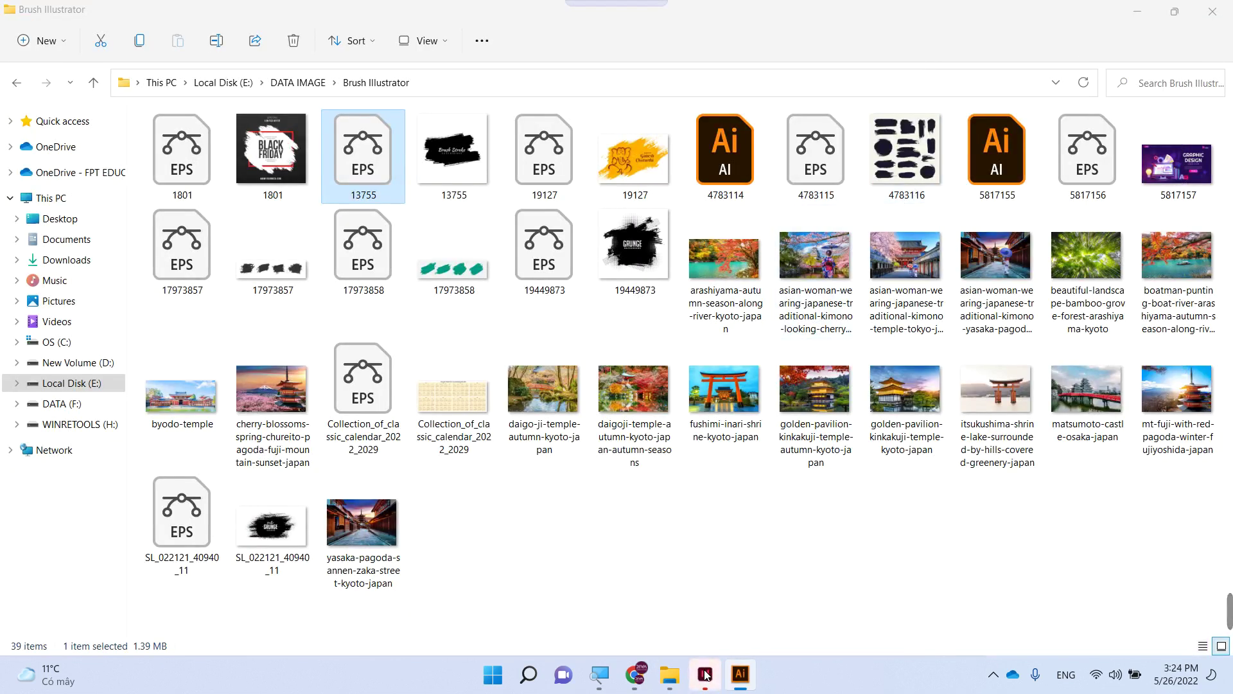
pyautogui.click(741, 674)
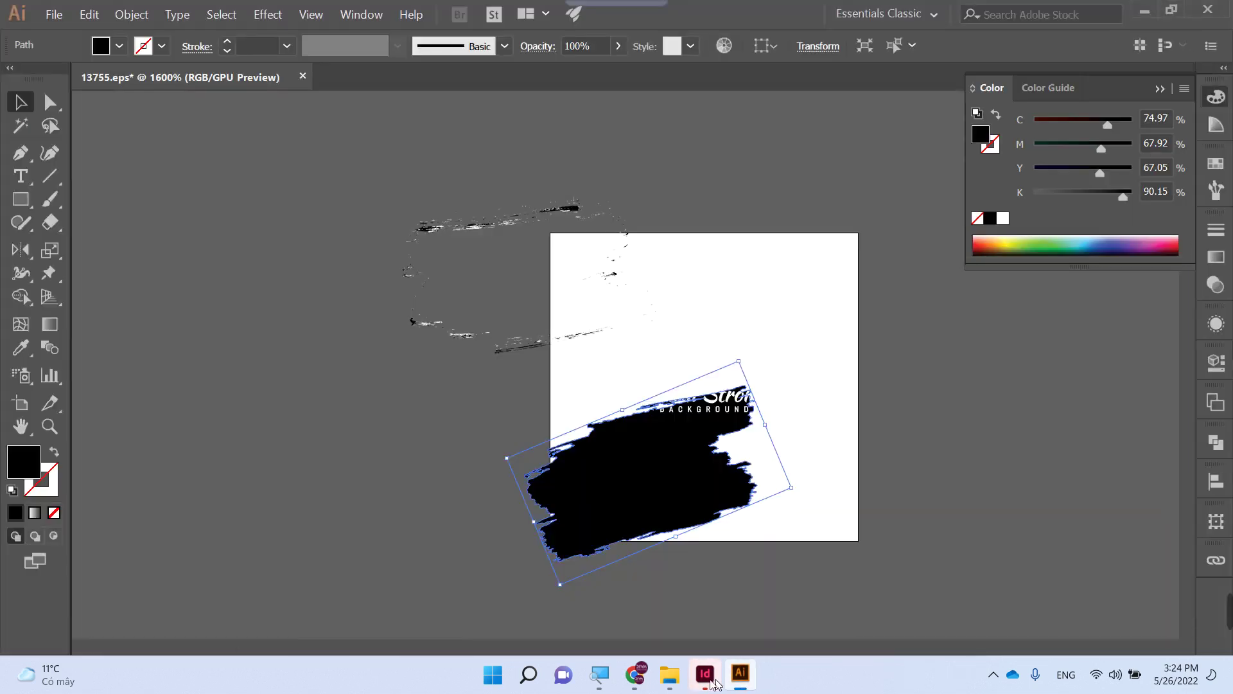
pyautogui.hotkey('alt', 'Tab')
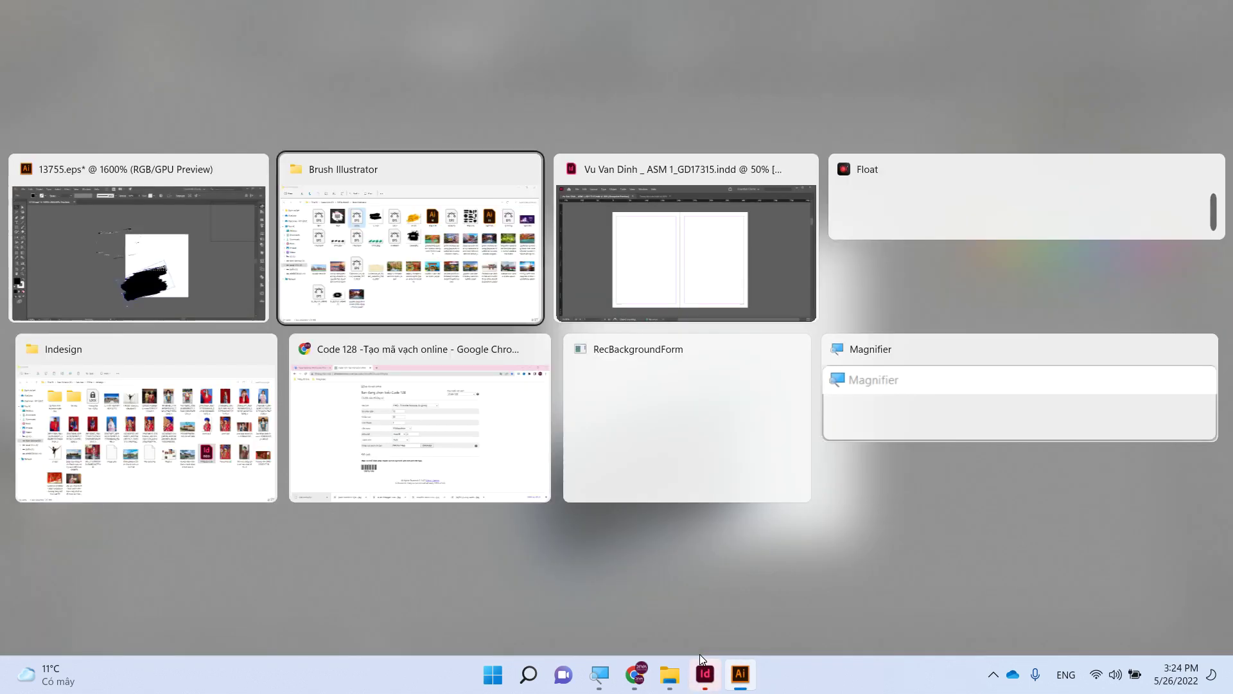
# - Paste the black brush stroke and scale it up across the top of the left page into the gutter
pyautogui.hotkey('alt', 'Tab')
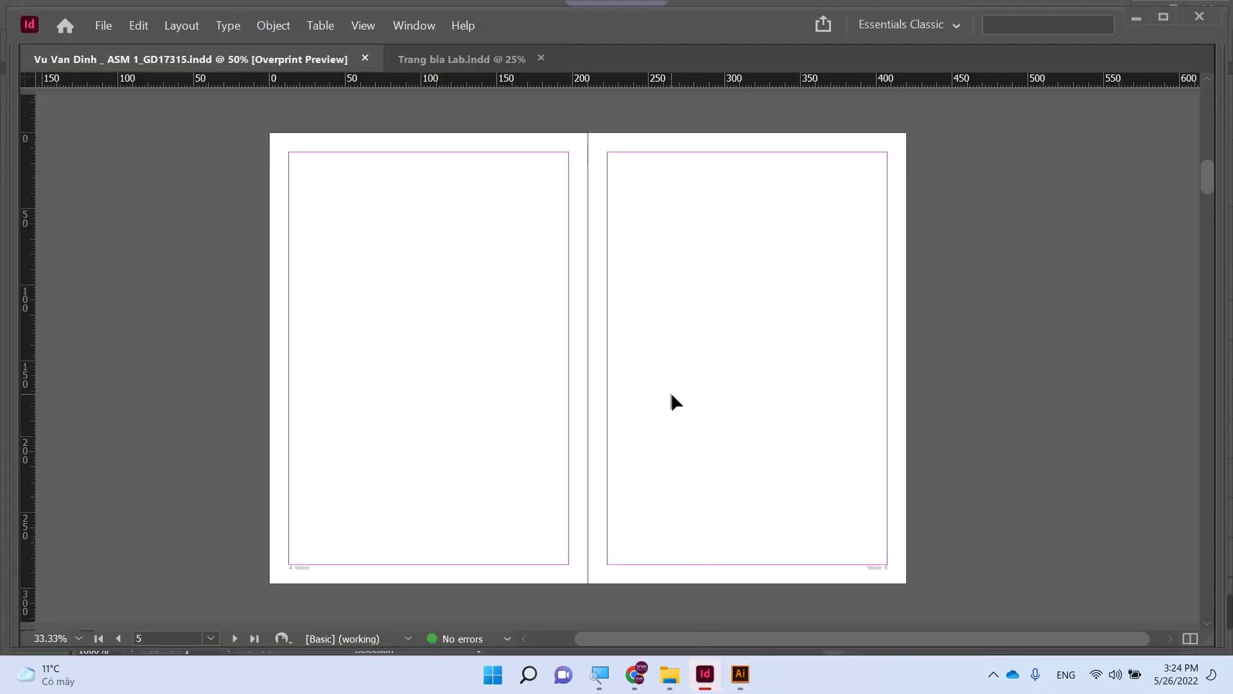
pyautogui.hotkey('ctrl', 'v')
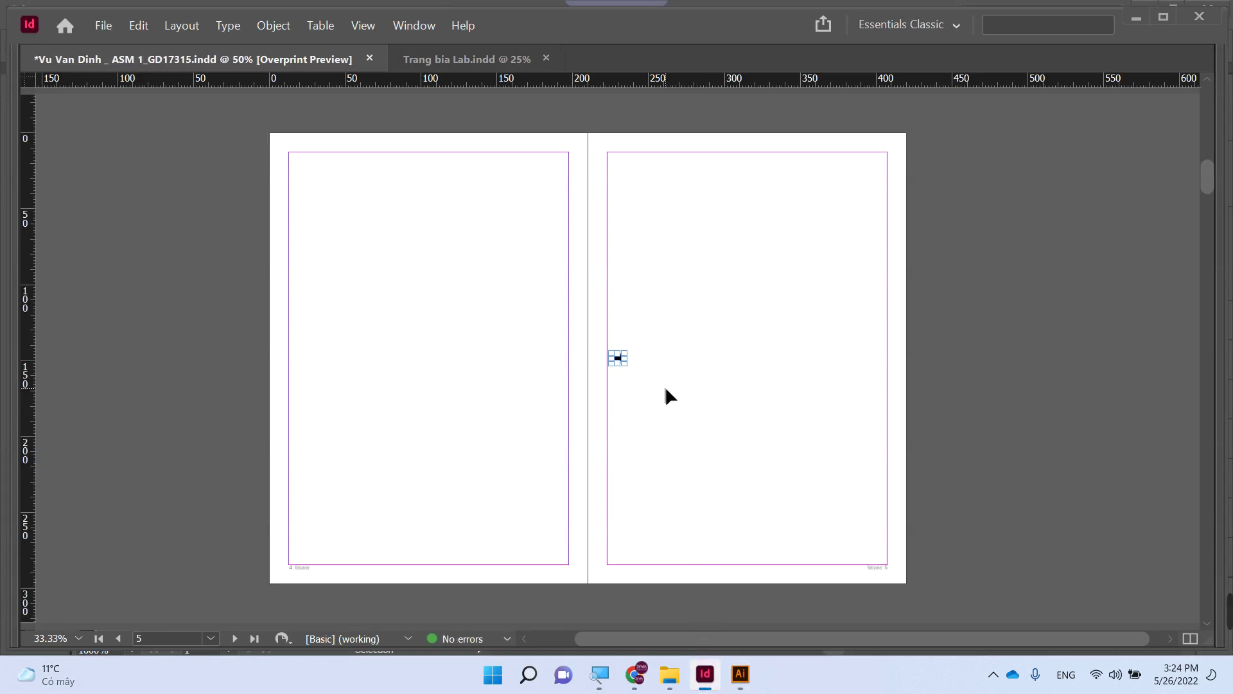
pyautogui.moveTo(627, 365); pyautogui.dragTo(742, 453)
pyautogui.click(800, 434)
pyautogui.moveTo(701, 393)
pyautogui.mouseDown()
pyautogui.moveTo(619, 338)
pyautogui.moveTo(504, 311)
pyautogui.moveTo(509, 295)
pyautogui.mouseUp()
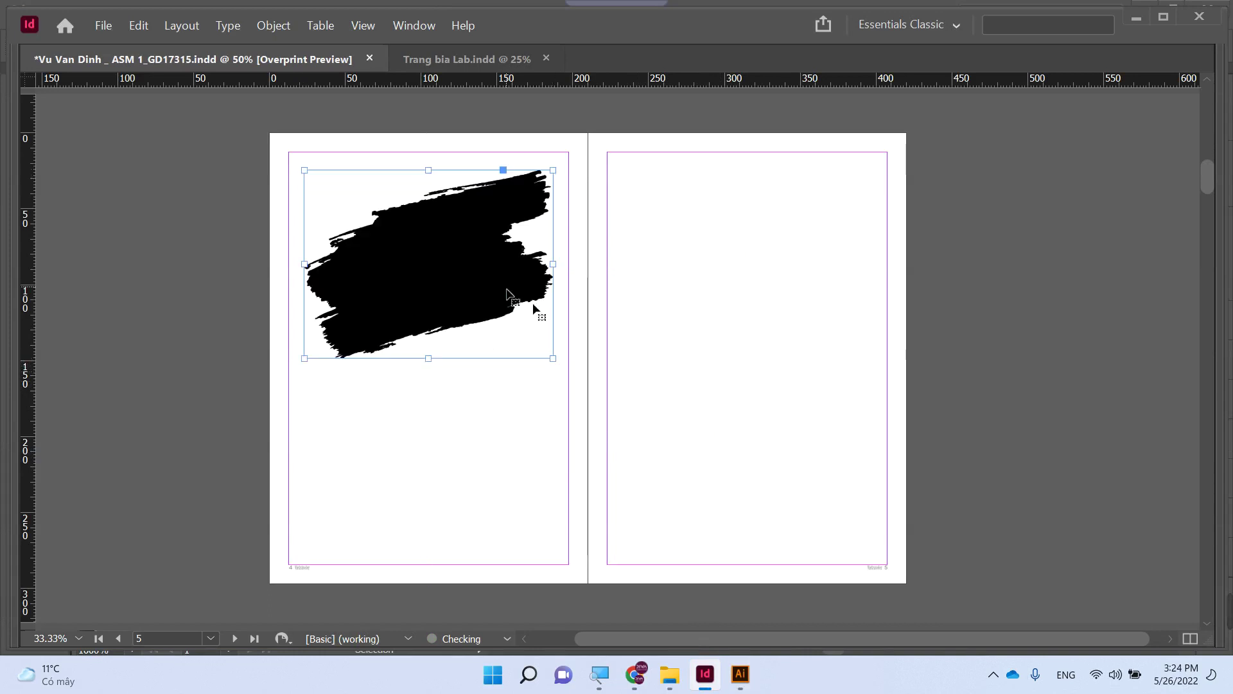
pyautogui.click(763, 362)
pyautogui.click(451, 302)
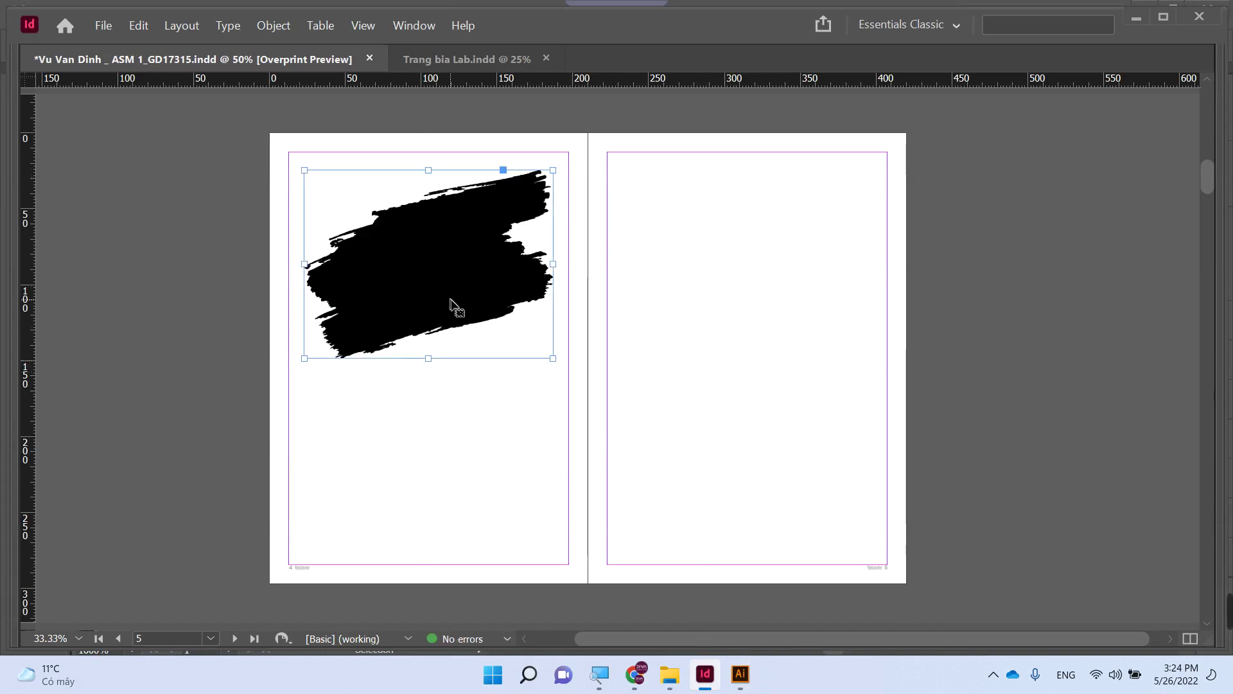
pyautogui.moveTo(555, 359); pyautogui.dragTo(668, 462)
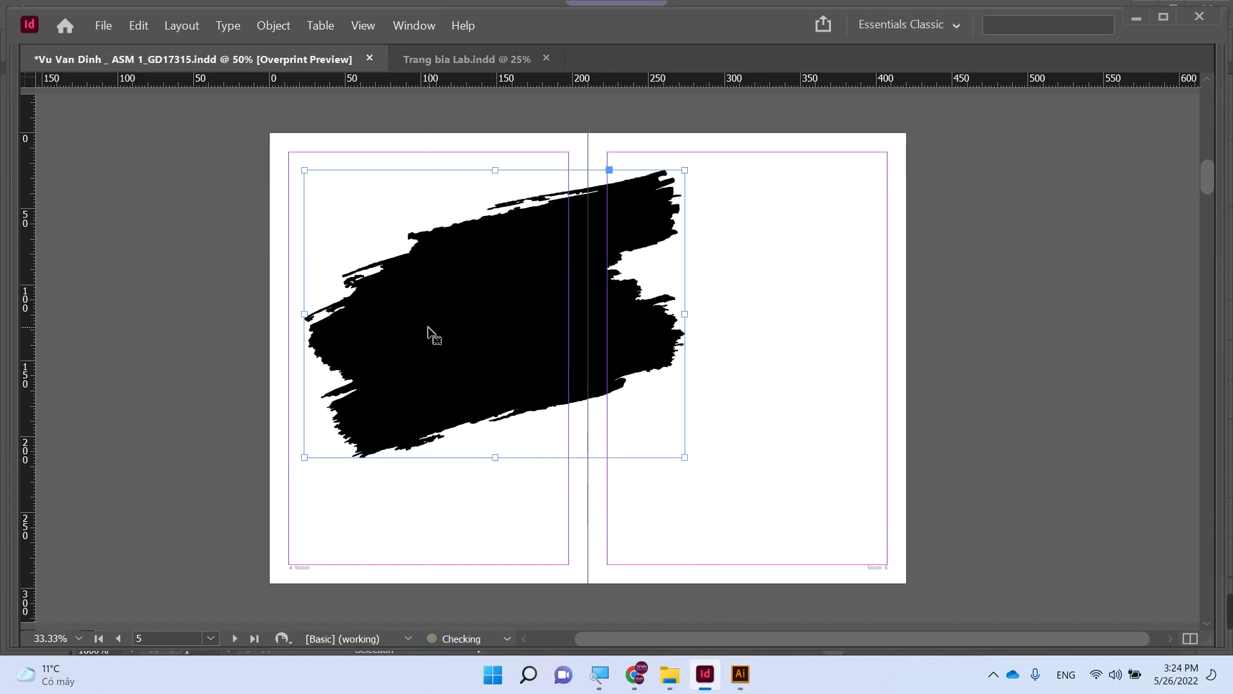
pyautogui.moveTo(432, 333); pyautogui.dragTo(411, 327)
pyautogui.hotkey('ctrl', 'd')
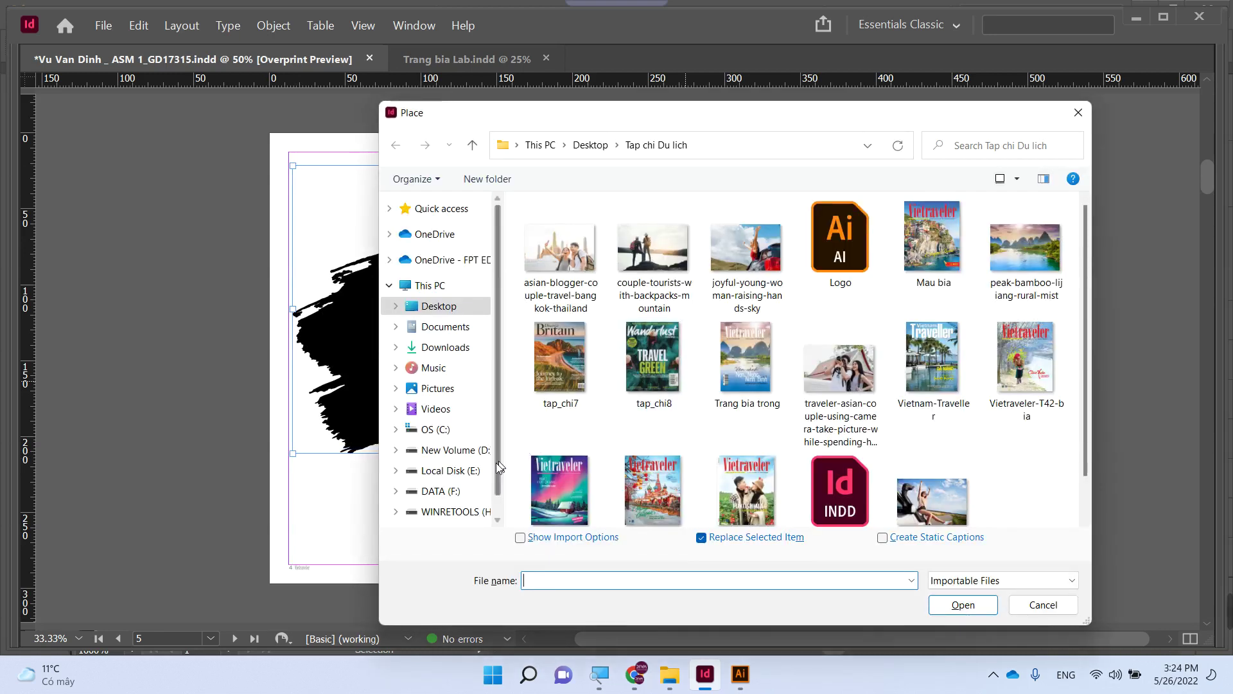
# - Place the Arashiyama boatman photo from E:\DATA IMAGE\Brush Illustrator into the brush, filling it proportionally
pyautogui.click(452, 470)
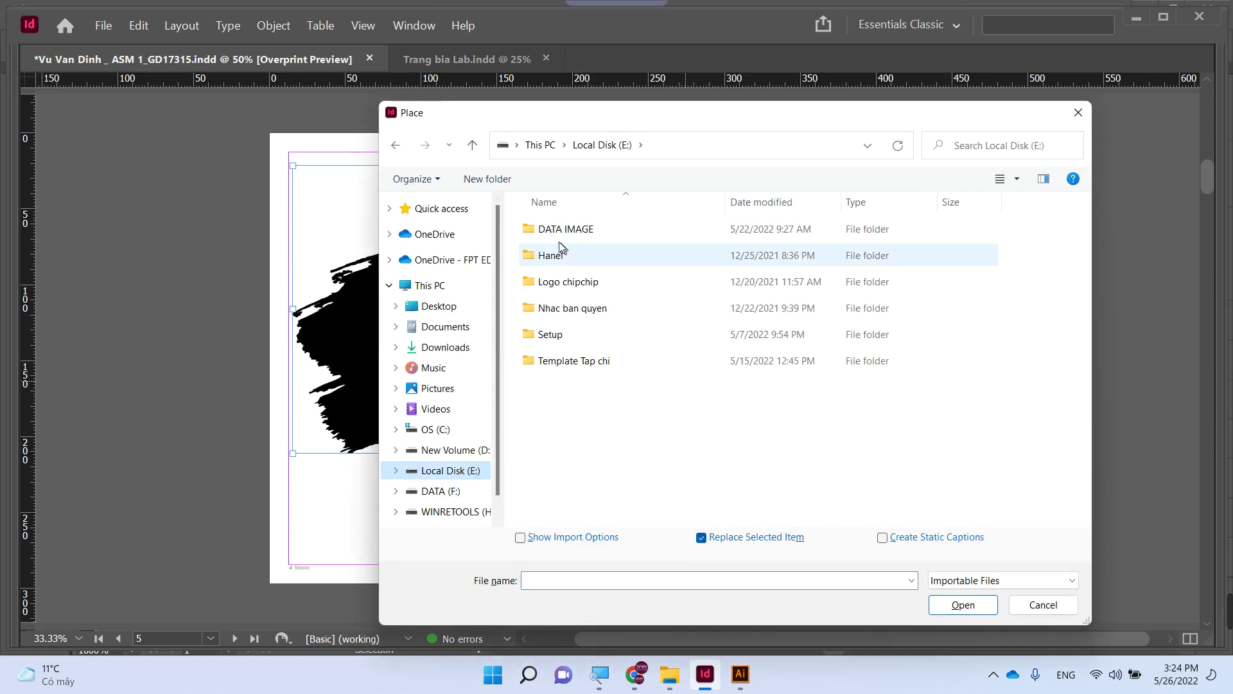
pyautogui.doubleClick(565, 230)
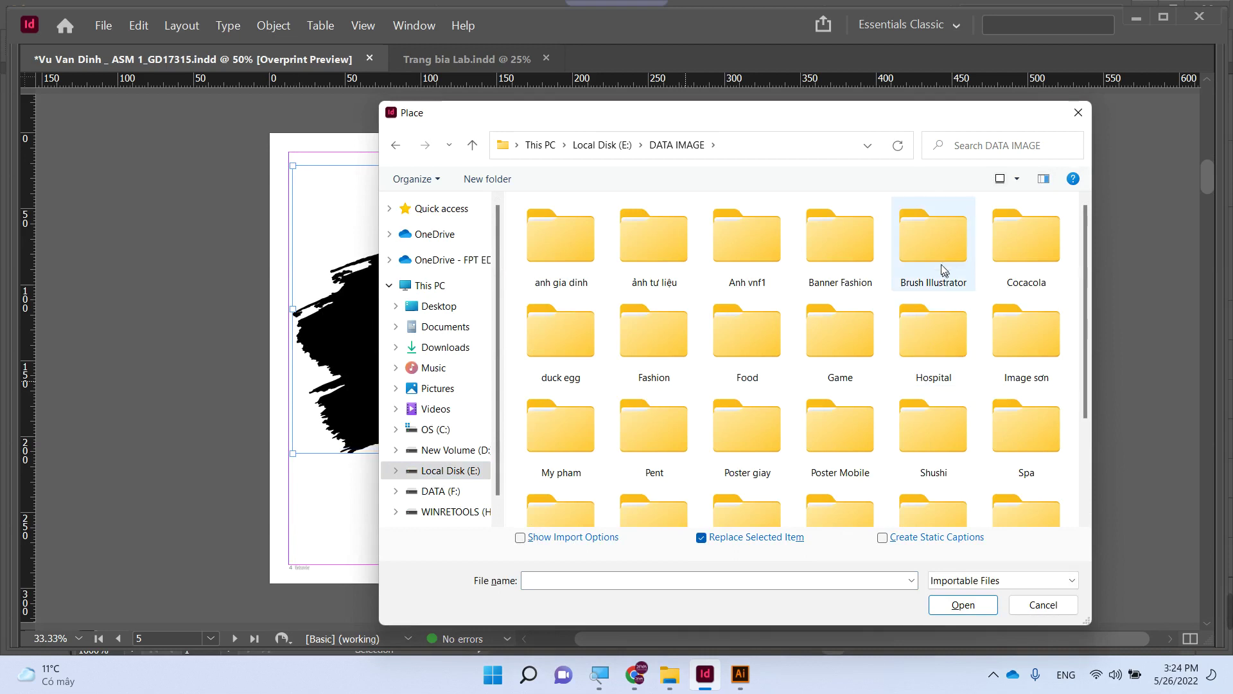
pyautogui.doubleClick(938, 257)
pyautogui.scroll(-3, 903, 377)
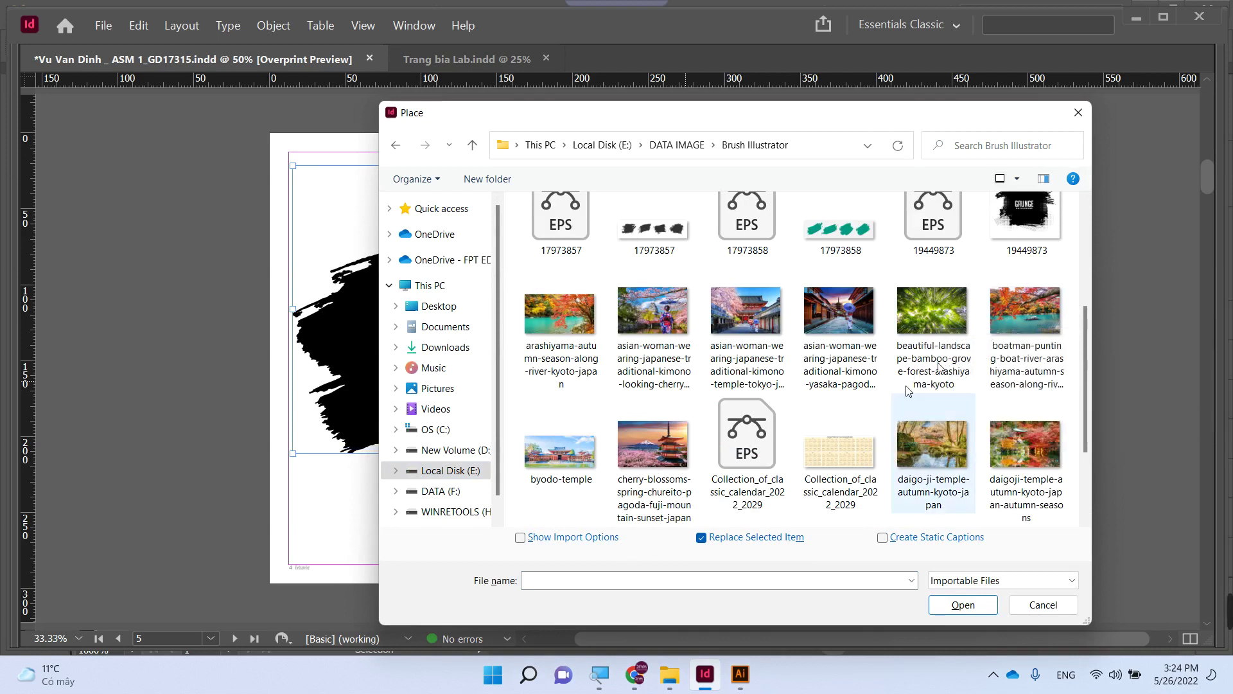
pyautogui.doubleClick(1012, 311)
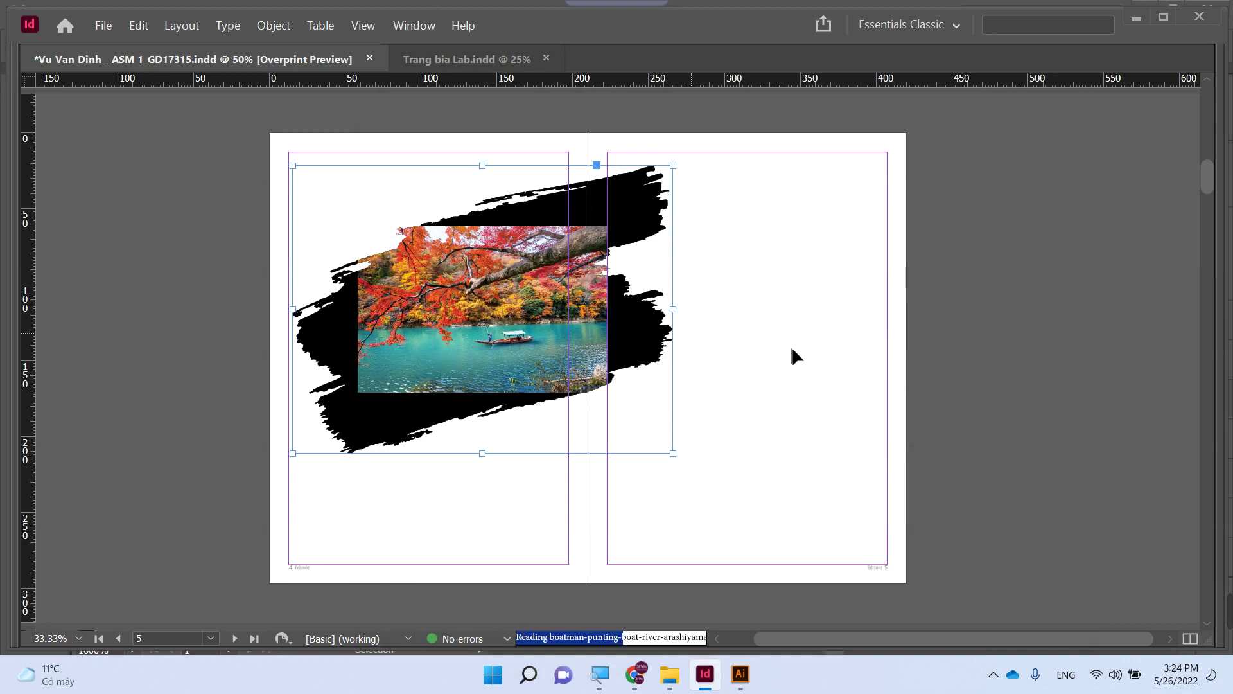
pyautogui.click(491, 331)
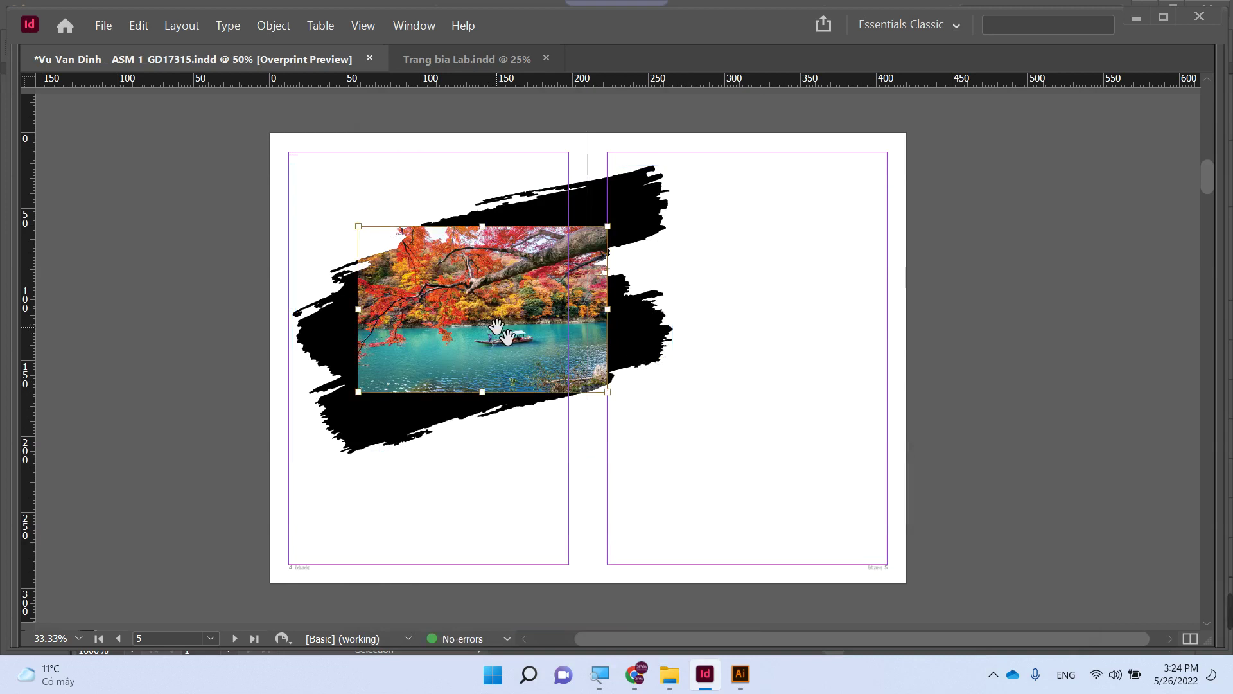
pyautogui.hotkey('ctrl', 'alt', 'shift', 'c')
pyautogui.click(753, 334)
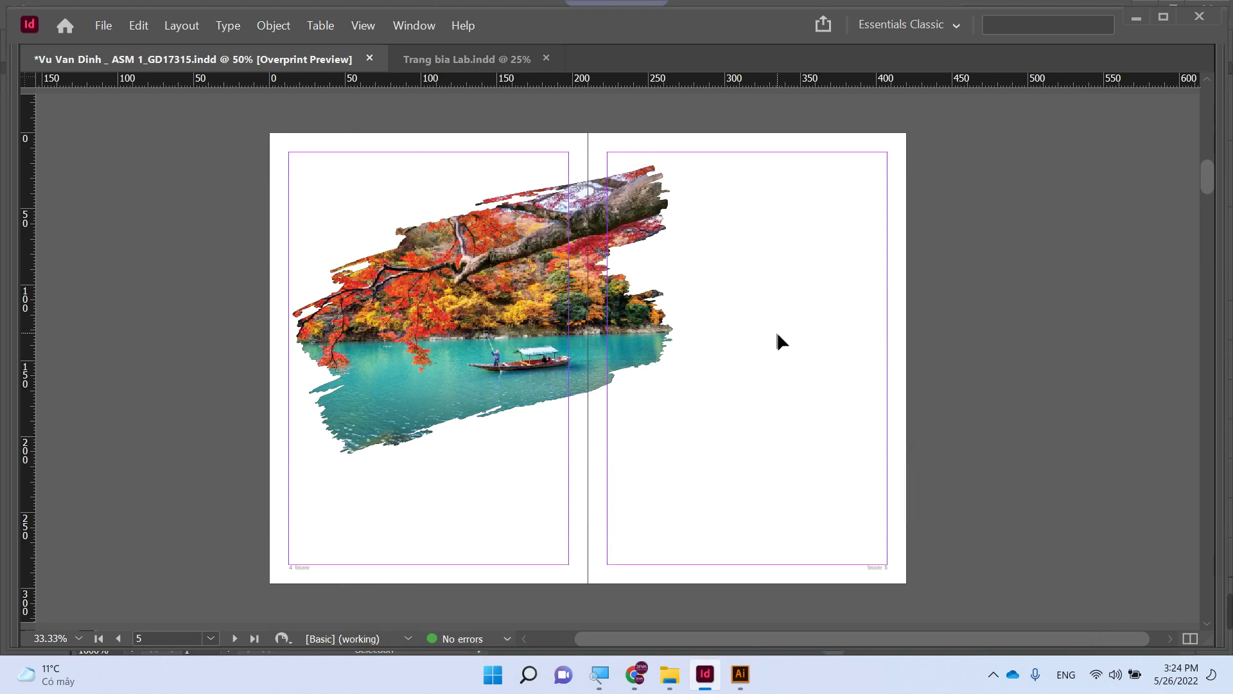
# - Draw a text frame on the right page and type 'Du lịch'
pyautogui.press('Tab')
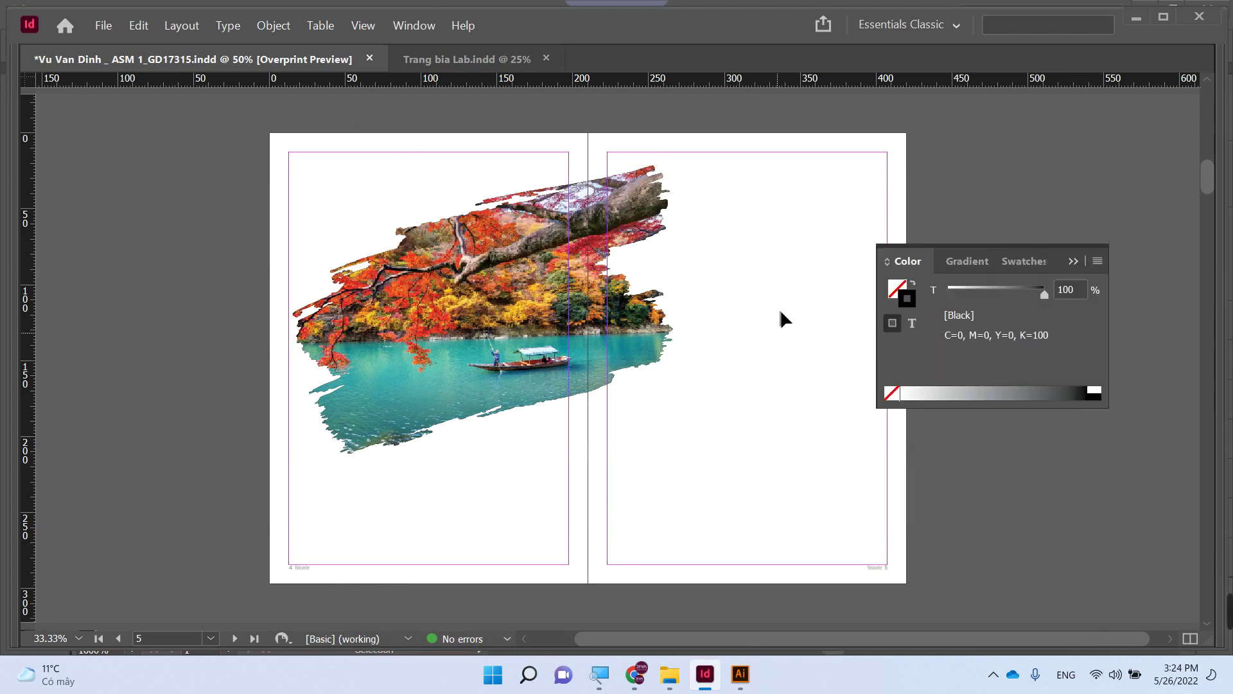
pyautogui.moveTo(726, 321); pyautogui.dragTo(661, 322)
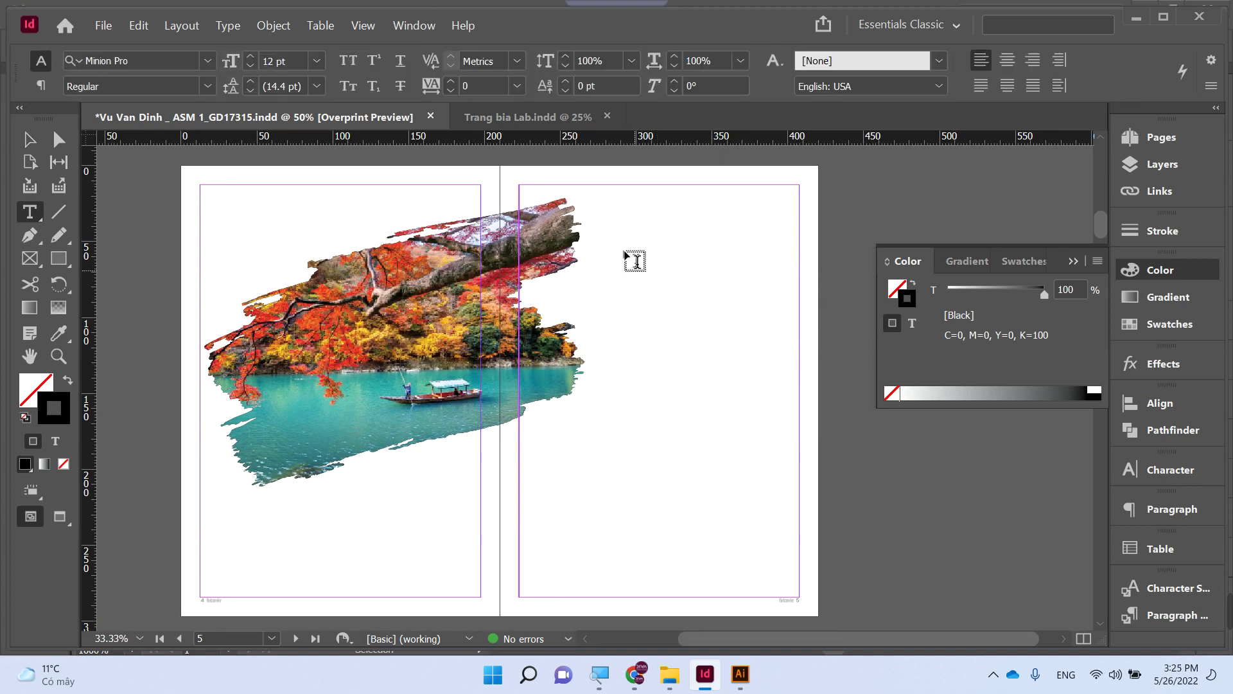
pyautogui.moveTo(622, 250); pyautogui.dragTo(761, 284)
pyautogui.write('D')
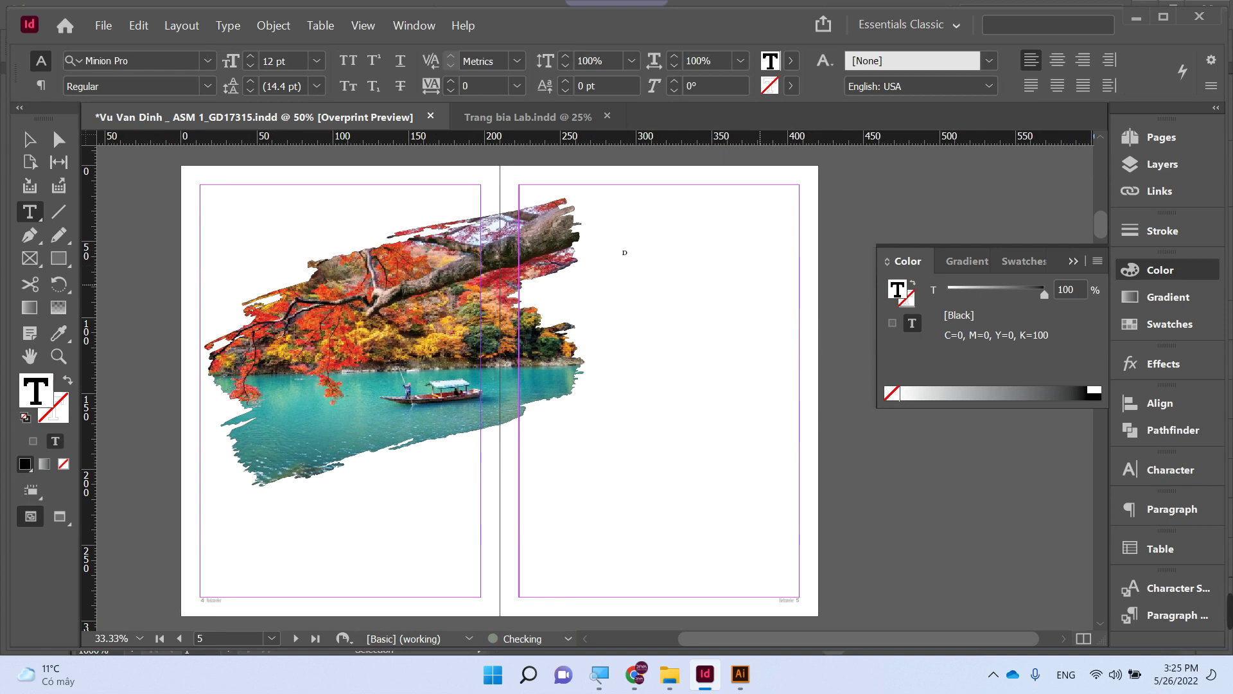
pyautogui.write('u lich')
# - Set 'Du lịch' in MTD Adventures Unlimited Script, fit its frame to the text and scale it up
pyautogui.hotkey('ctrl', 'a')
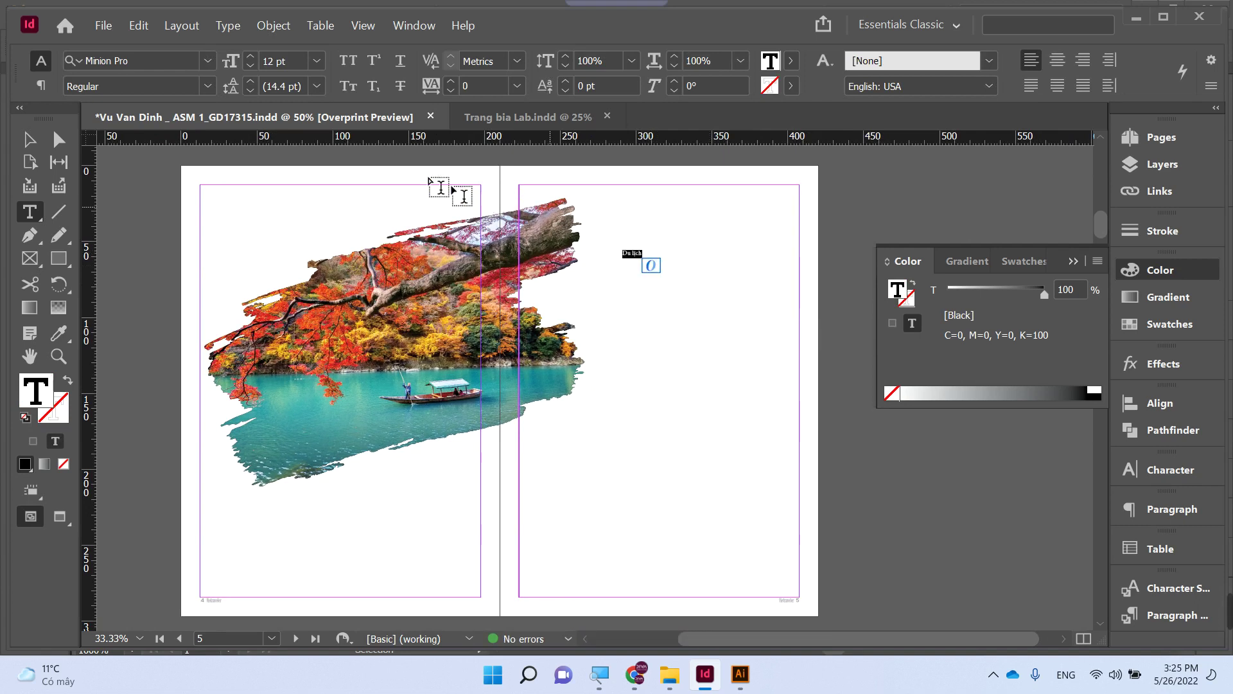
pyautogui.click(147, 61)
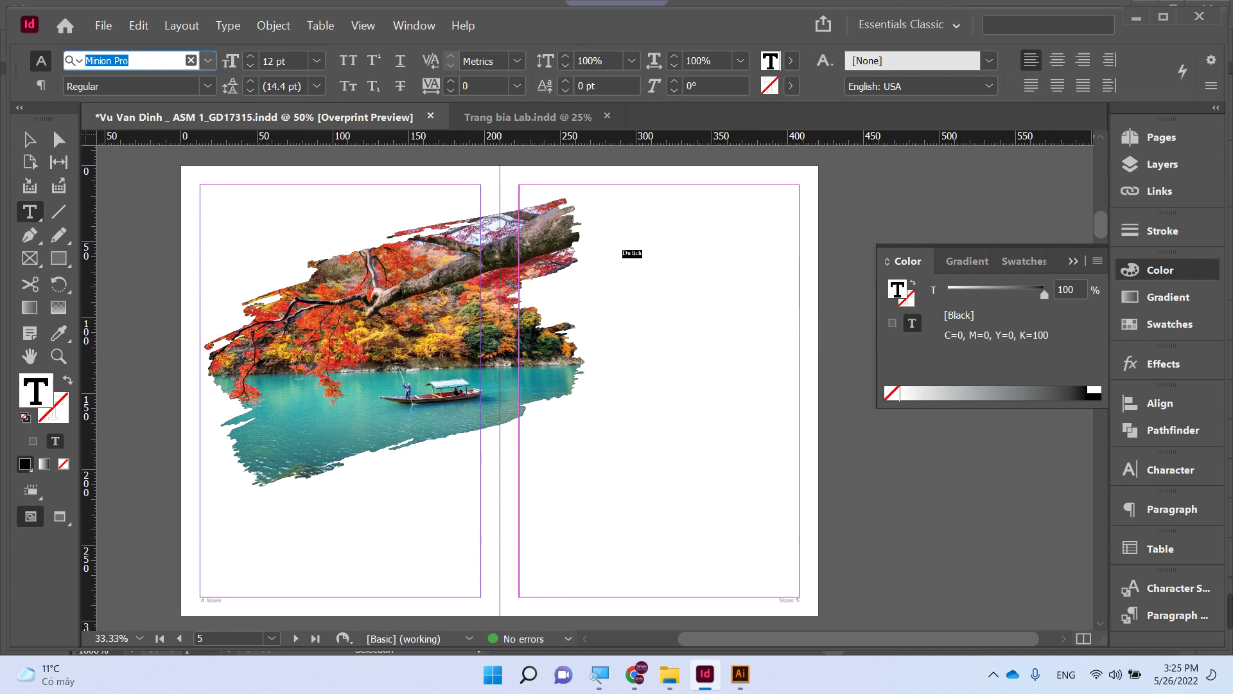
pyautogui.write('mtd')
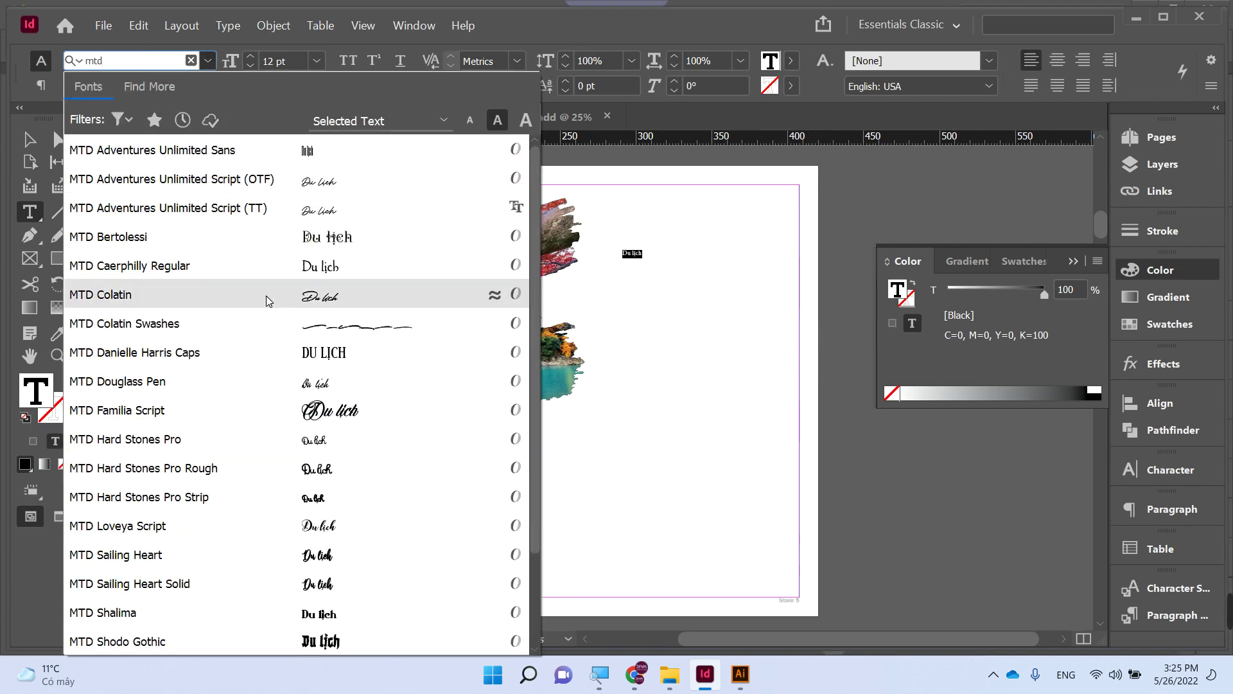
pyautogui.click(235, 208)
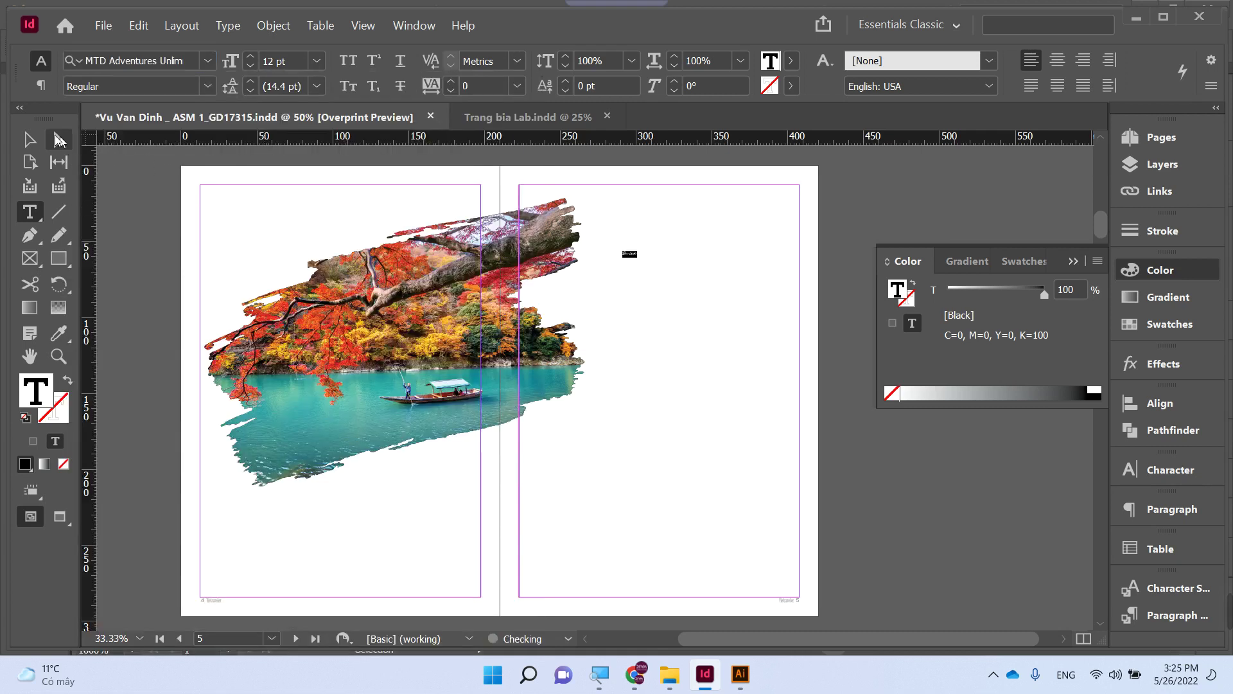
pyautogui.click(29, 140)
pyautogui.hotkey('ctrl', 'shift', 'o')
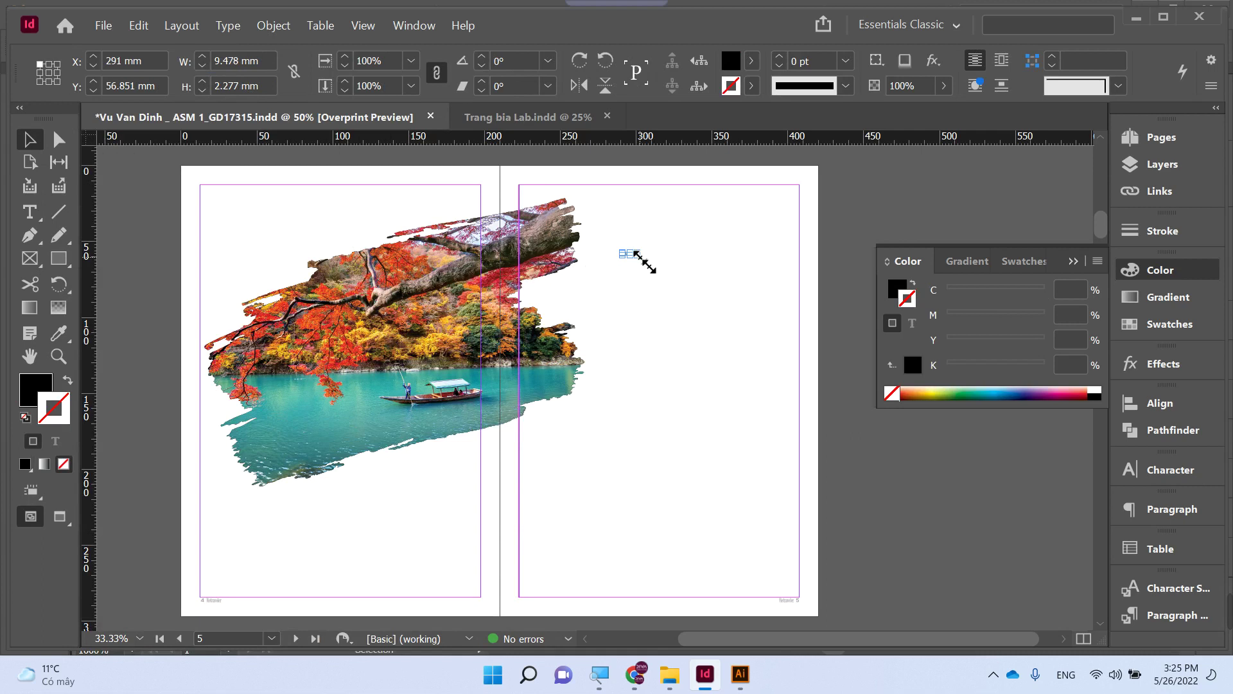
pyautogui.moveTo(640, 258); pyautogui.dragTo(744, 280)
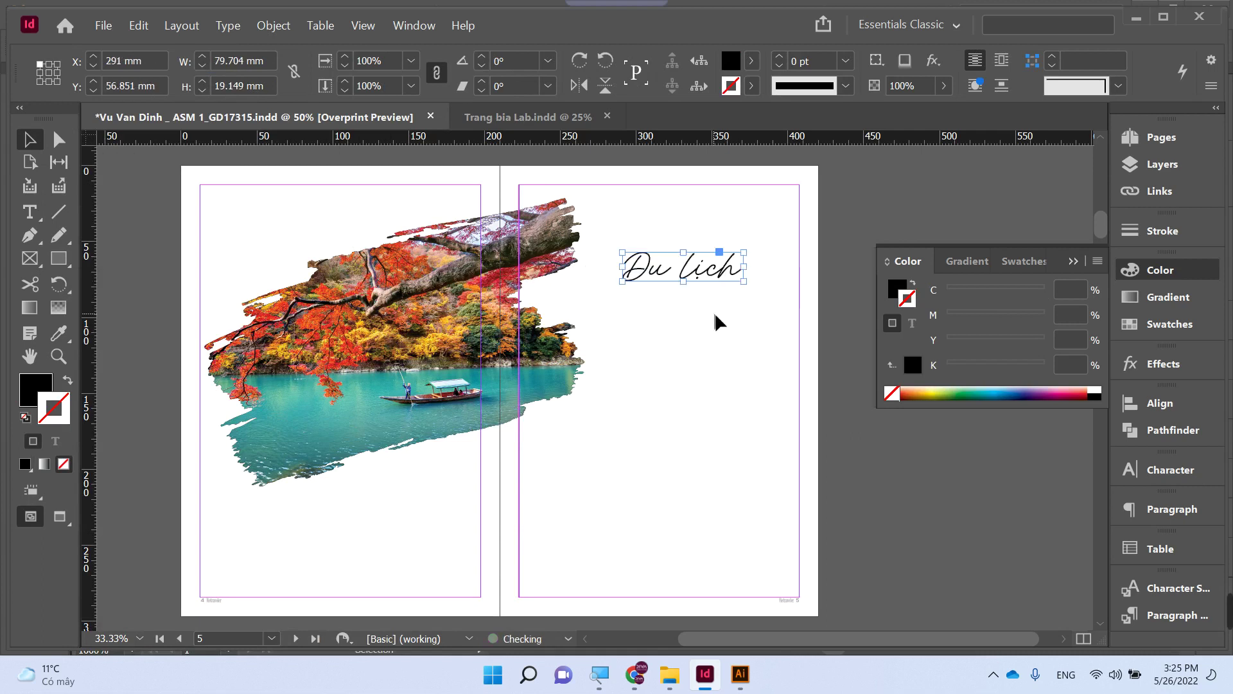
pyautogui.click(714, 313)
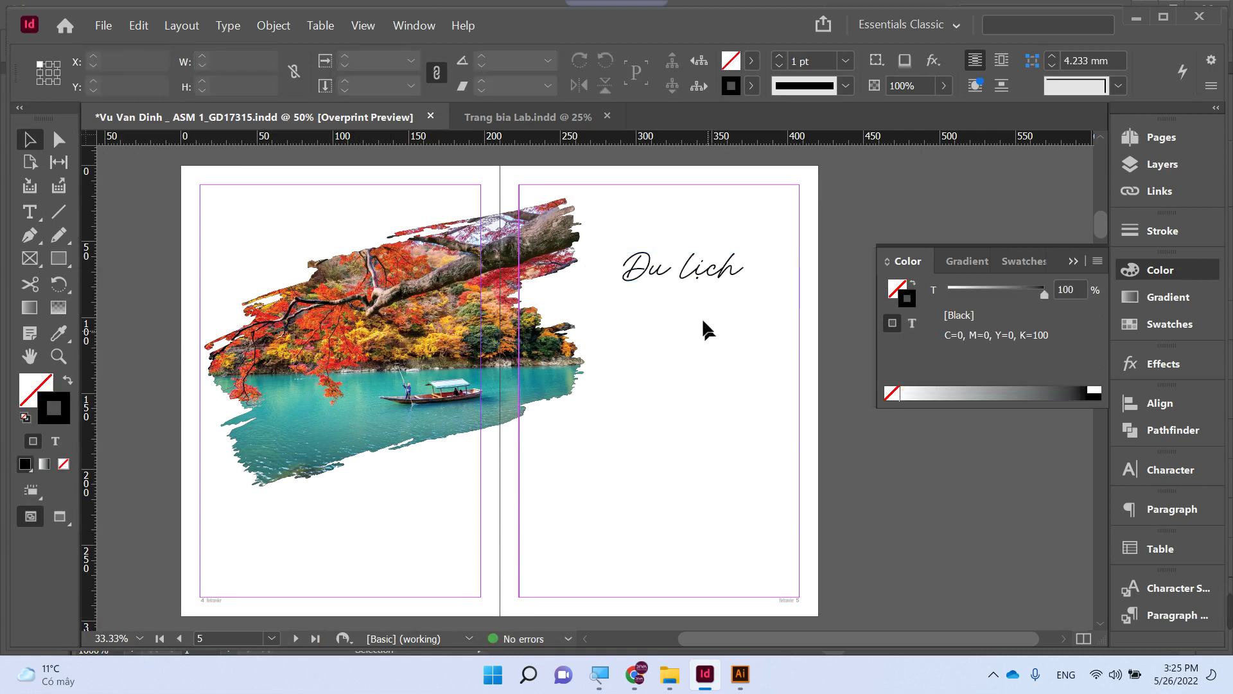
# - Type 'NHẬT BẢN' in a new frame below 'Du lịch' and set it in UTM Alba Matter
pyautogui.press('t')
pyautogui.moveTo(622, 312); pyautogui.dragTo(769, 368)
pyautogui.write('NHẬT BẢN')
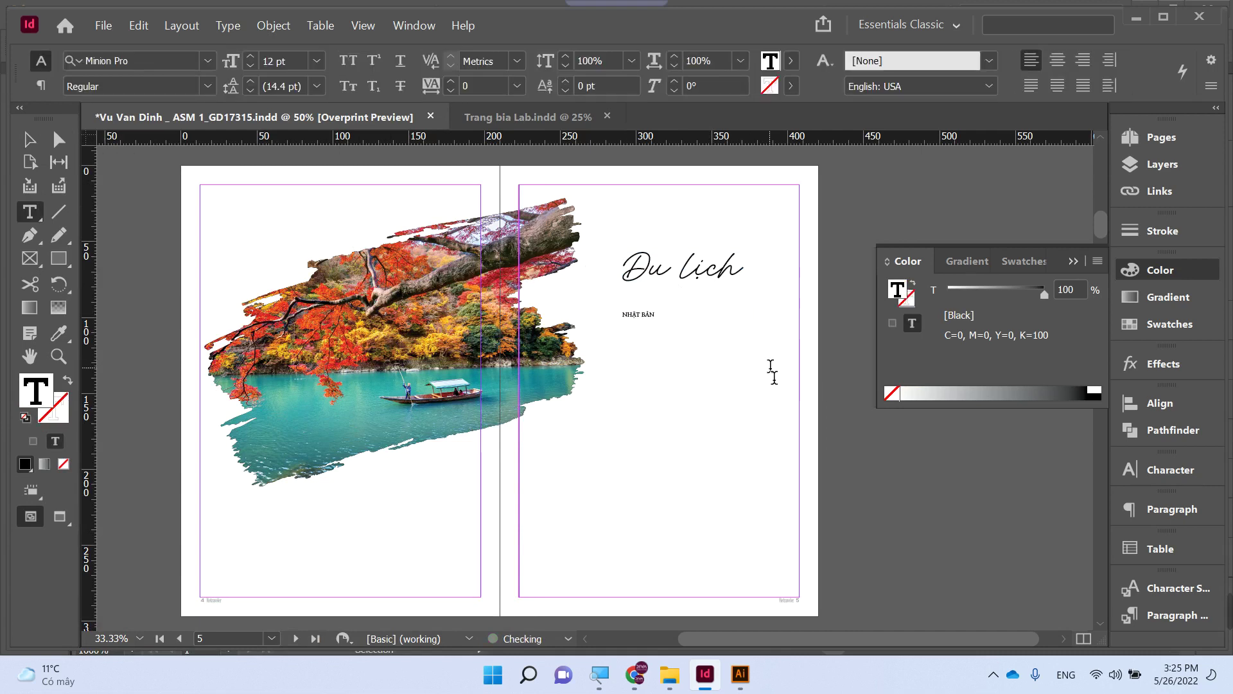
pyautogui.hotkey('ctrl', 'a')
pyautogui.click(207, 86)
pyautogui.click(202, 57)
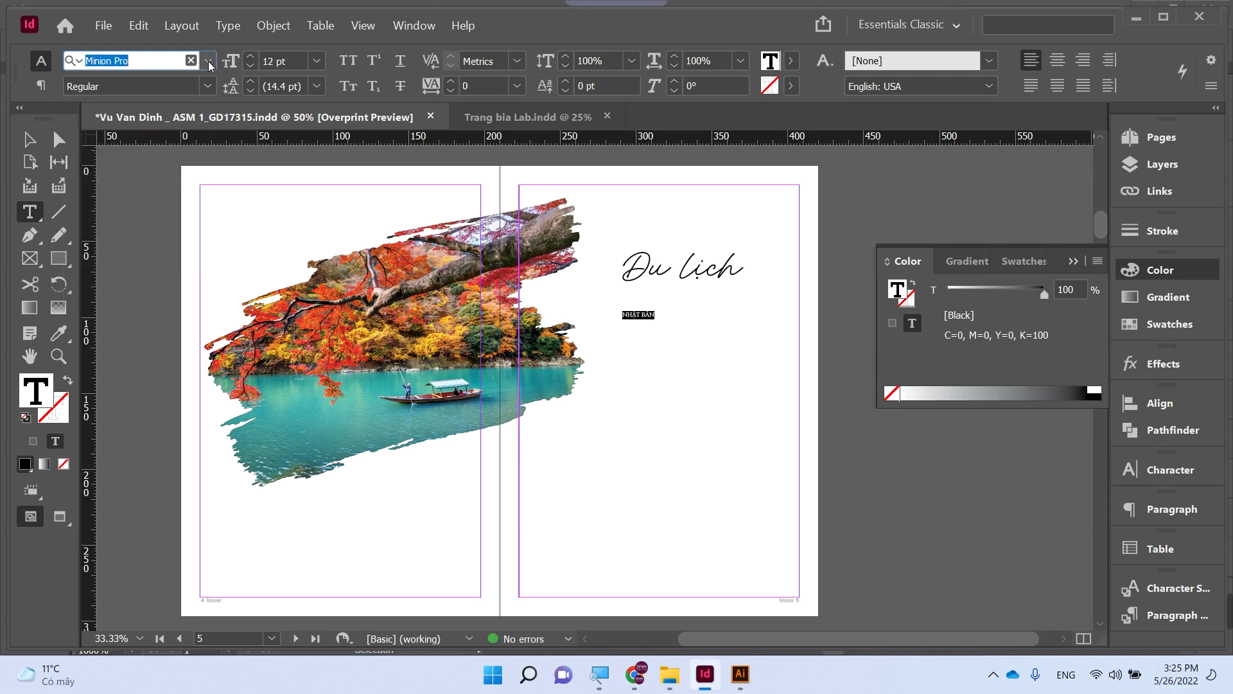
pyautogui.click(208, 62)
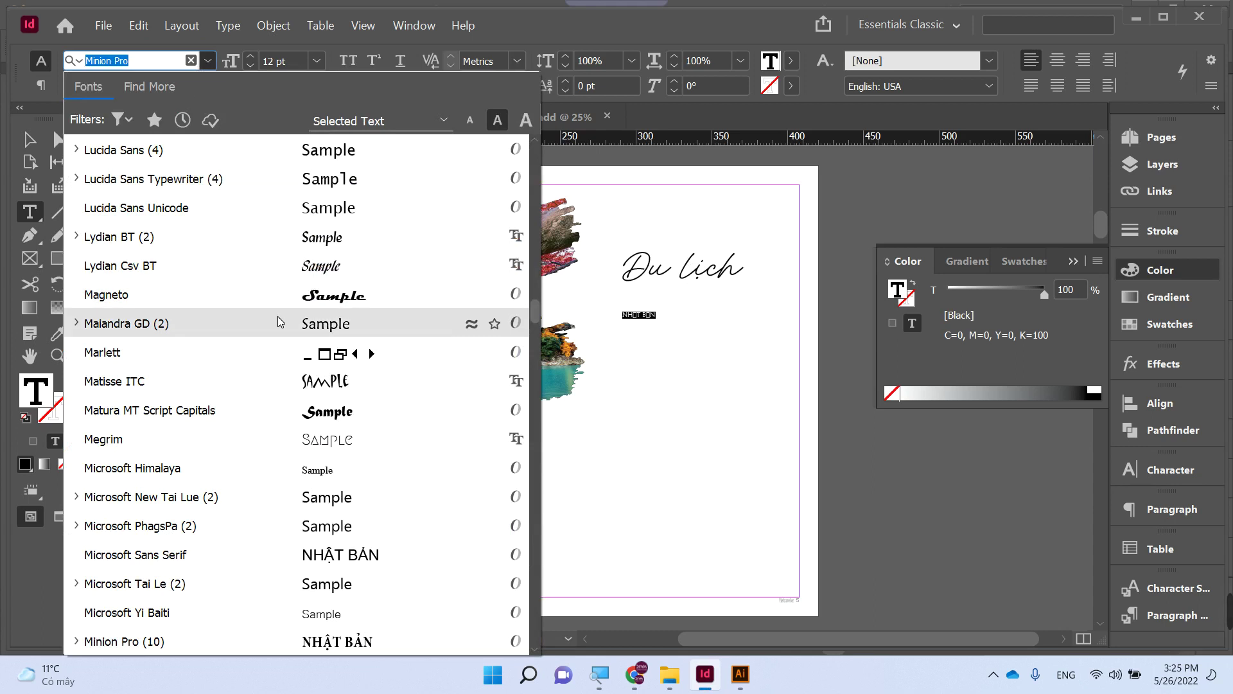
pyautogui.click(303, 152)
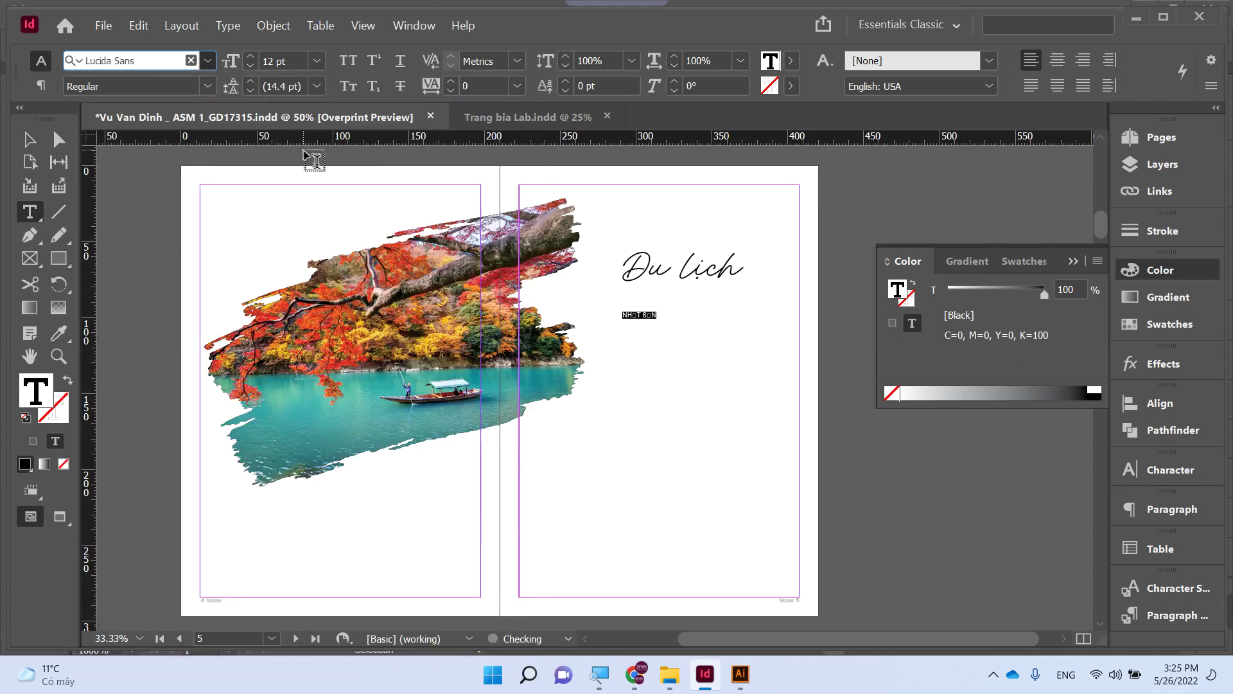
pyautogui.click(171, 61)
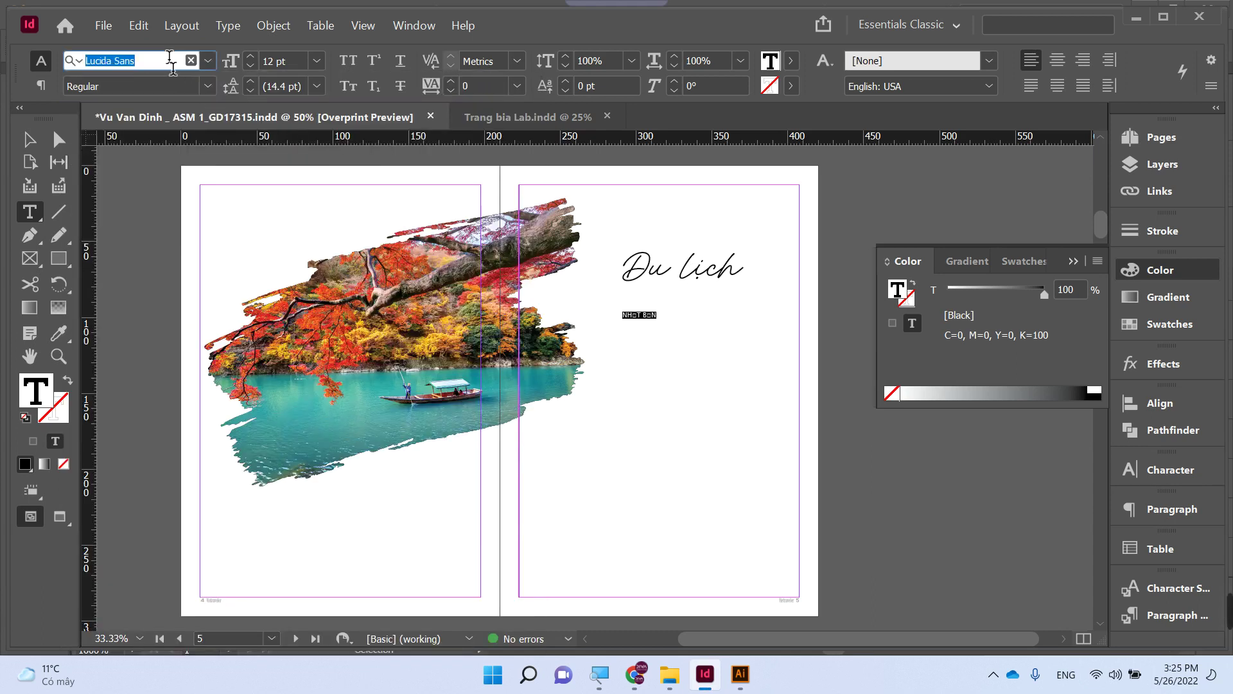
pyautogui.write('UTM')
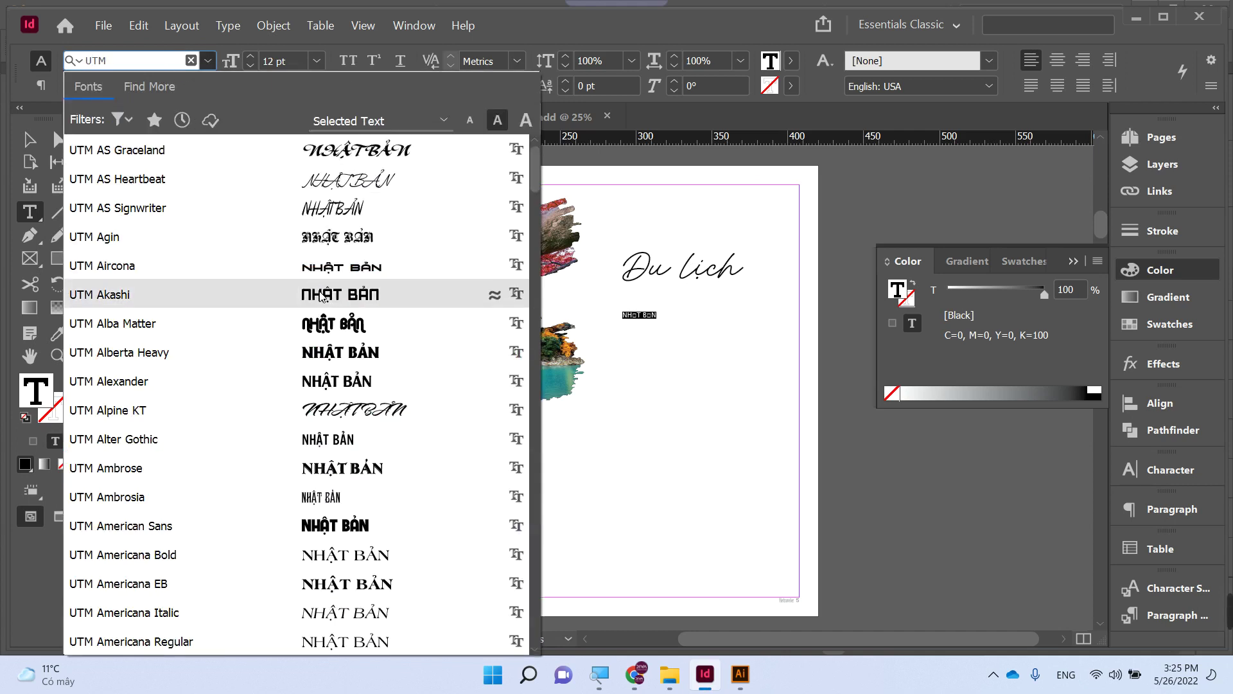
pyautogui.click(329, 327)
# - Fit the NHẬT BẢN frame to its text and scale it up to sit beneath 'Du lịch'
pyautogui.click(29, 140)
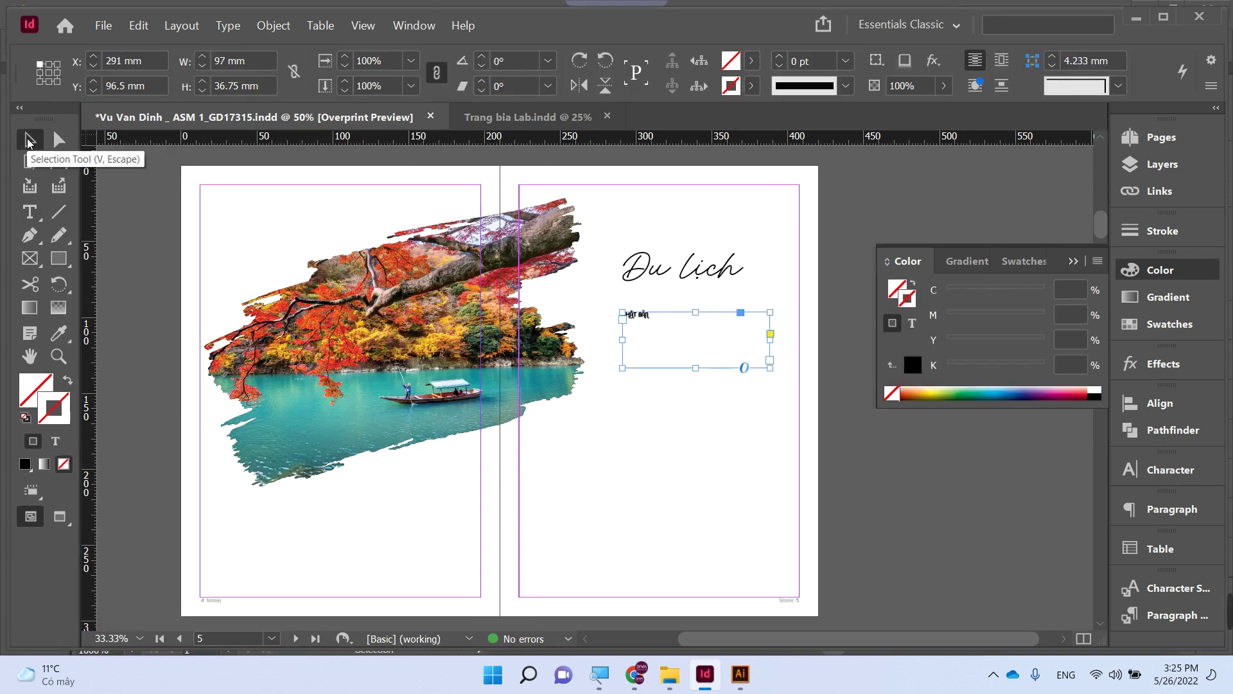
pyautogui.hotkey('ctrl', 'alt', 'c')
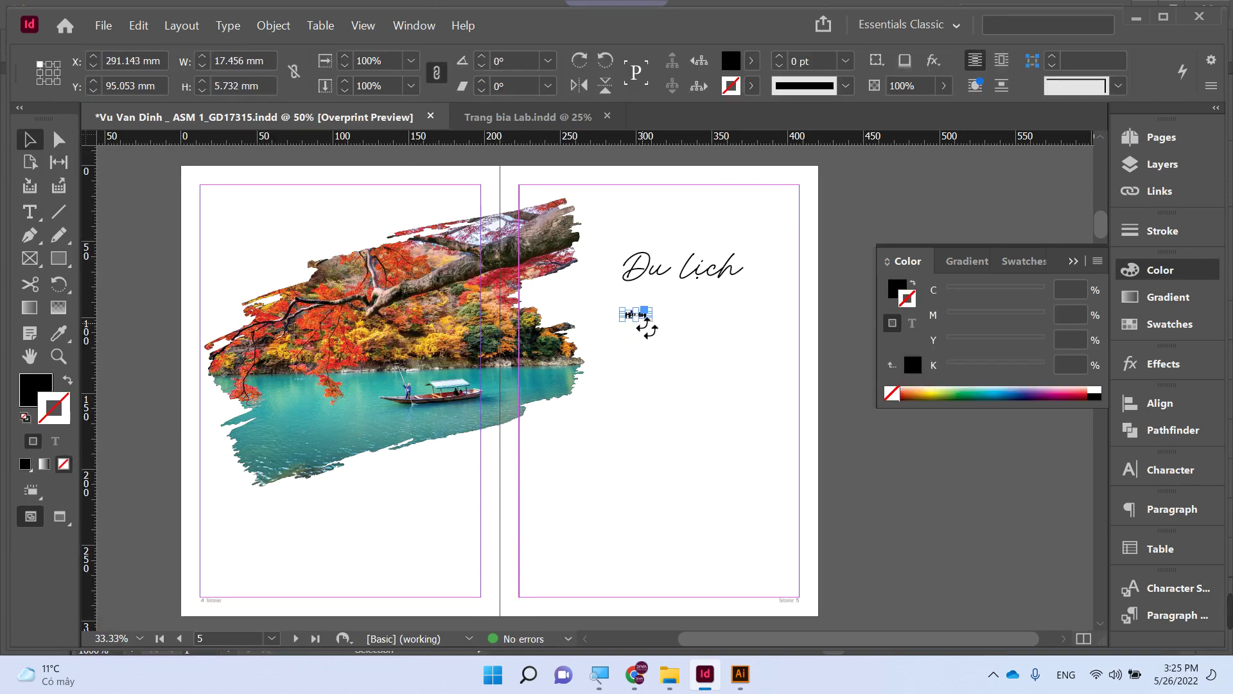
pyautogui.moveTo(646, 315); pyautogui.dragTo(789, 364)
pyautogui.click(682, 416)
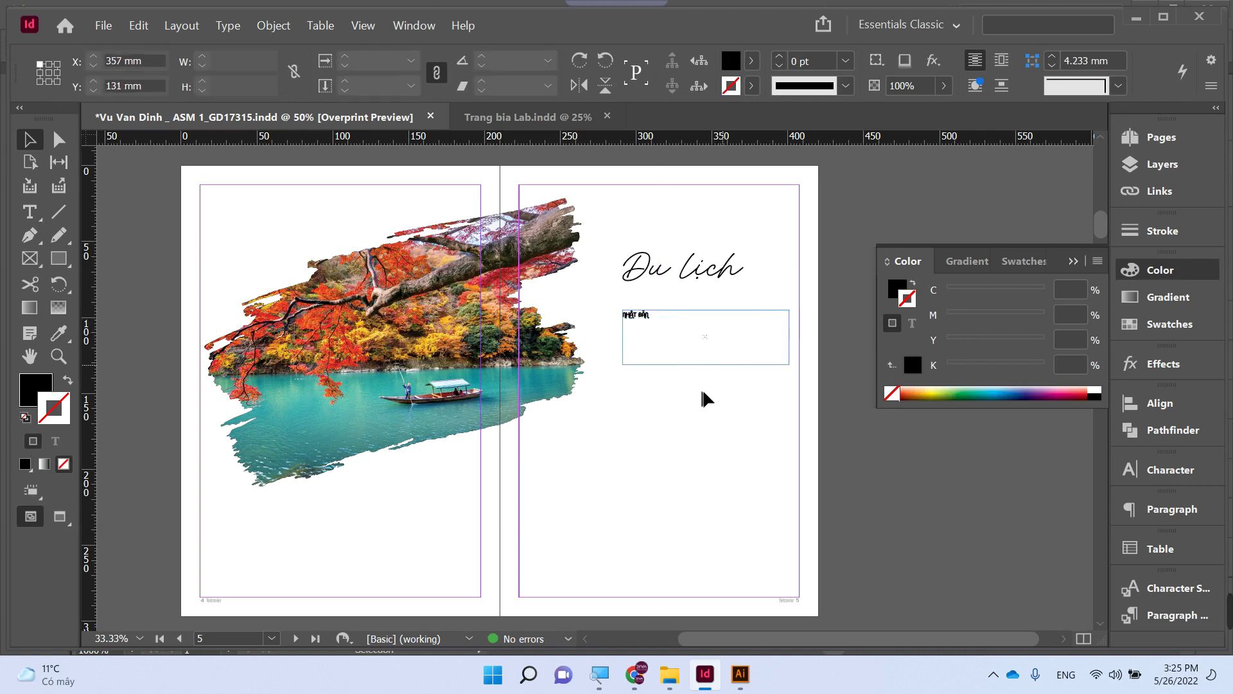
pyautogui.moveTo(727, 351); pyautogui.dragTo(704, 323)
pyautogui.hotkey('shift', 'x')
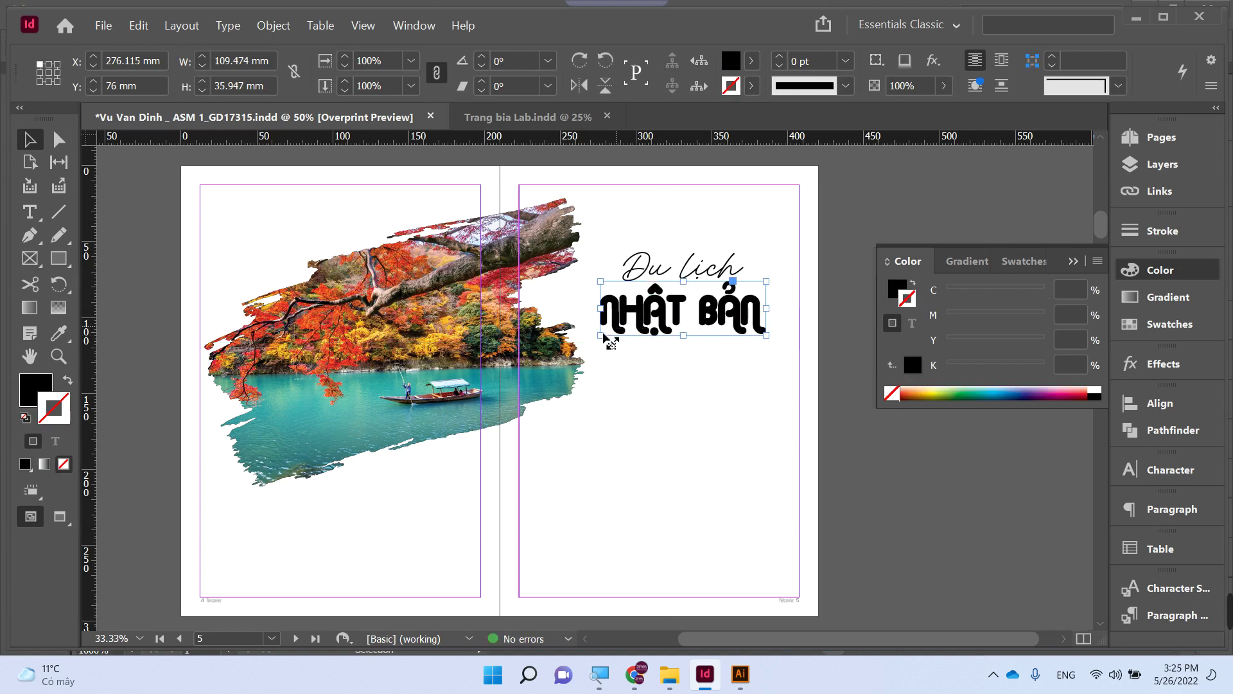
pyautogui.moveTo(600, 335); pyautogui.dragTo(600, 340)
pyautogui.click(716, 353)
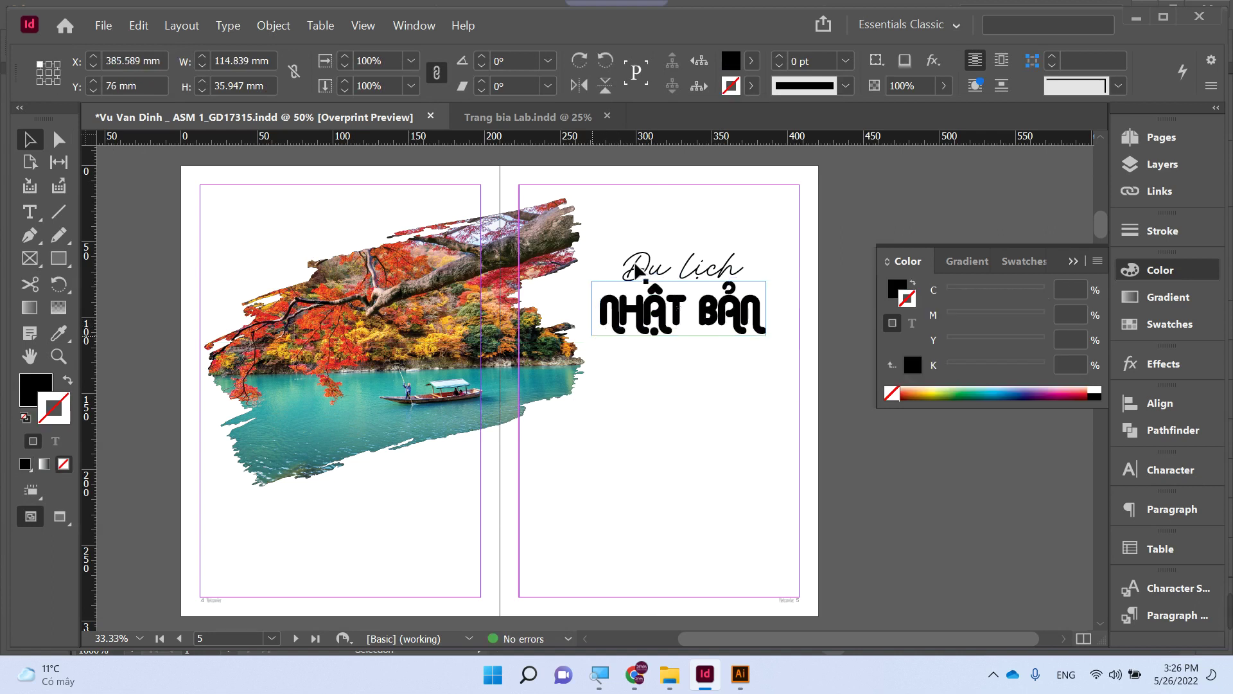
pyautogui.press('super')
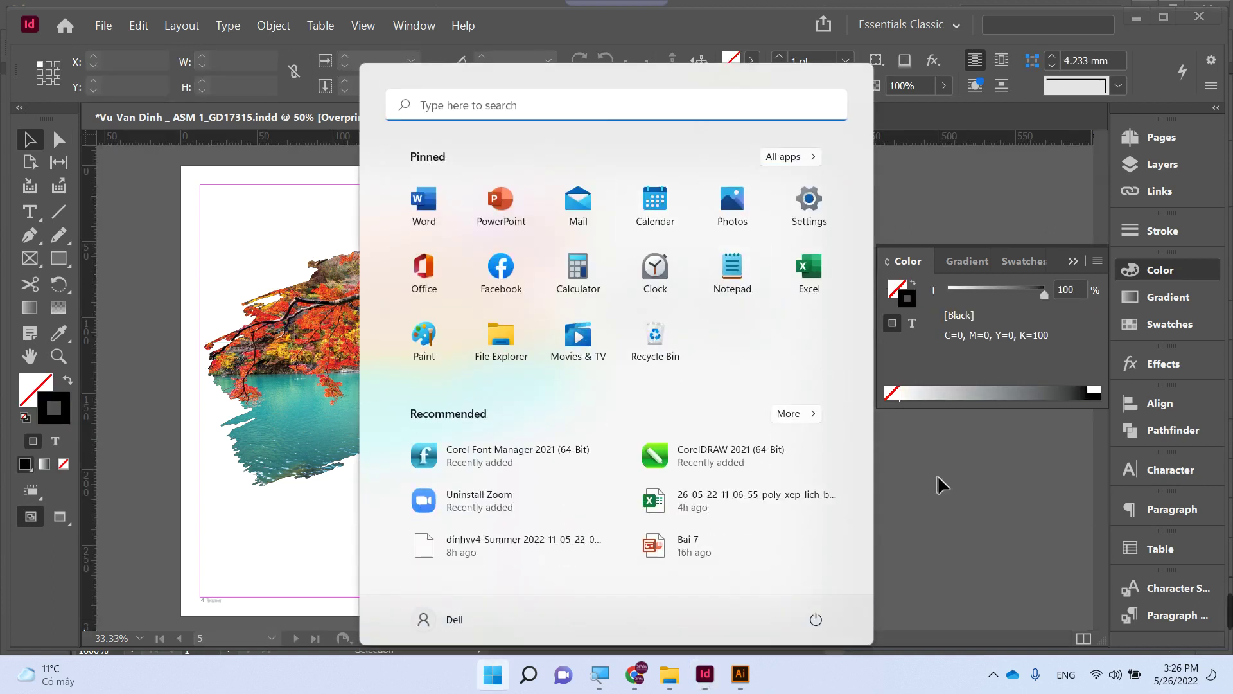
pyautogui.click(937, 475)
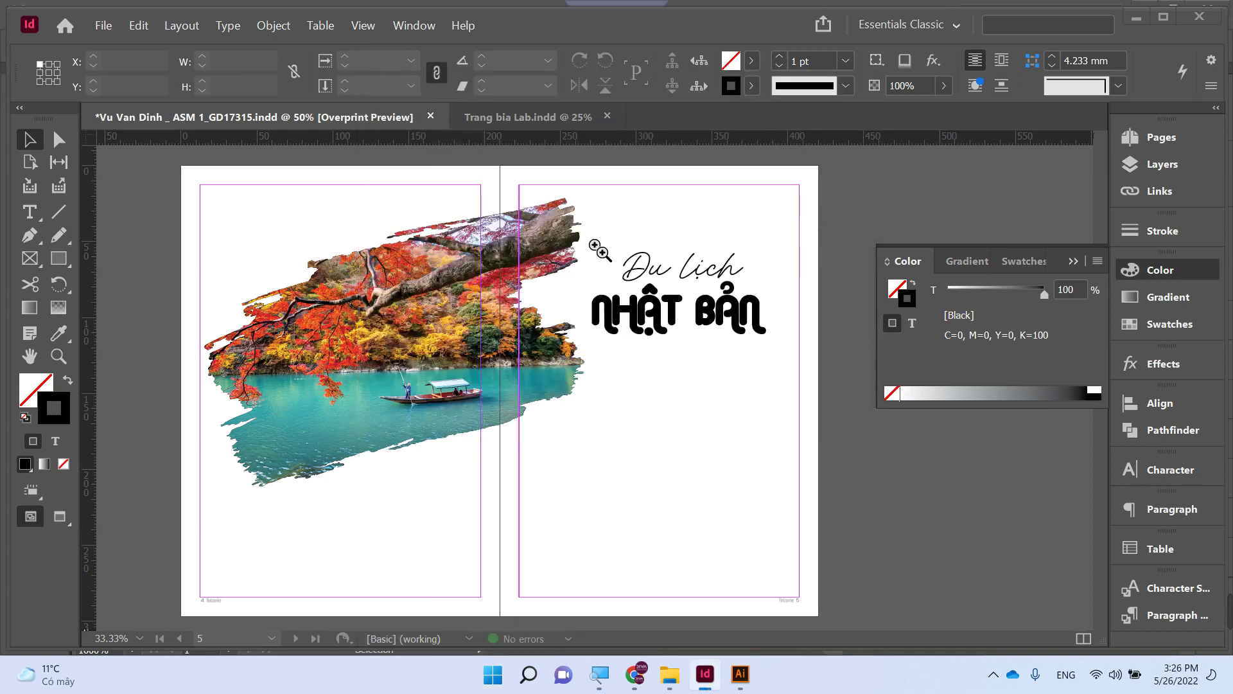
pyautogui.moveTo(586, 239); pyautogui.dragTo(801, 362)
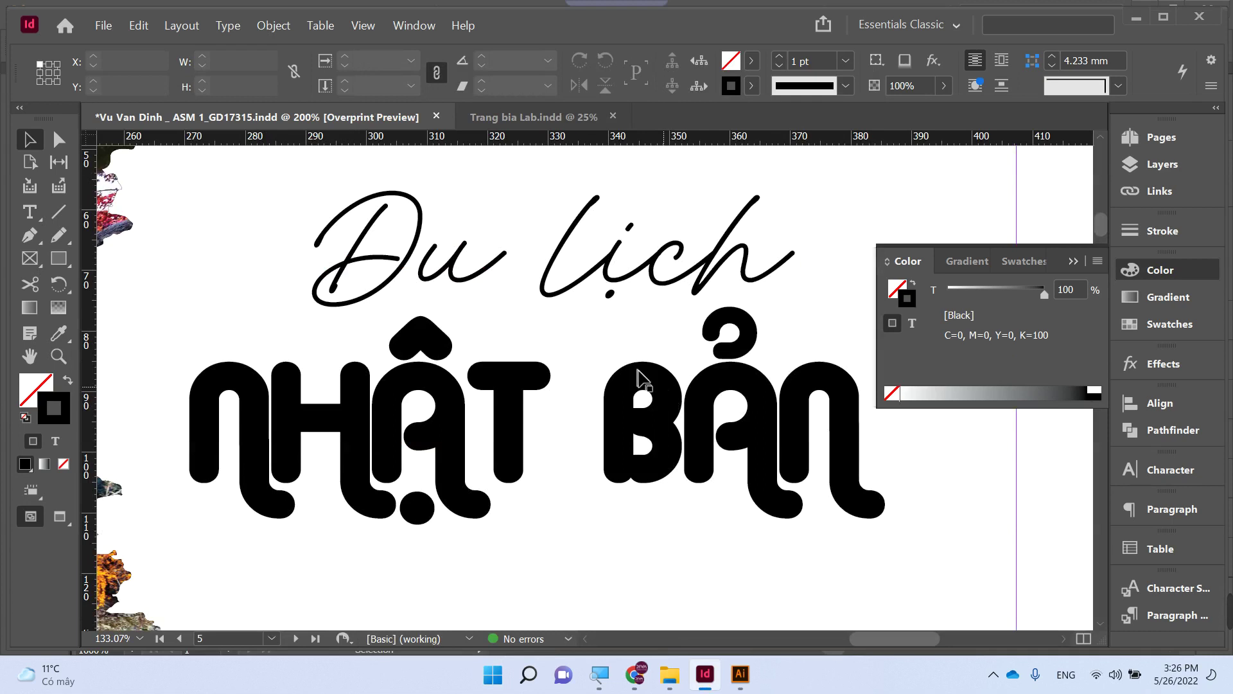
# - Fill NHẬT BẢN with the red sampled from the photo's leaves and remove its outline
pyautogui.click(627, 393)
pyautogui.scroll(-2, 628, 394)
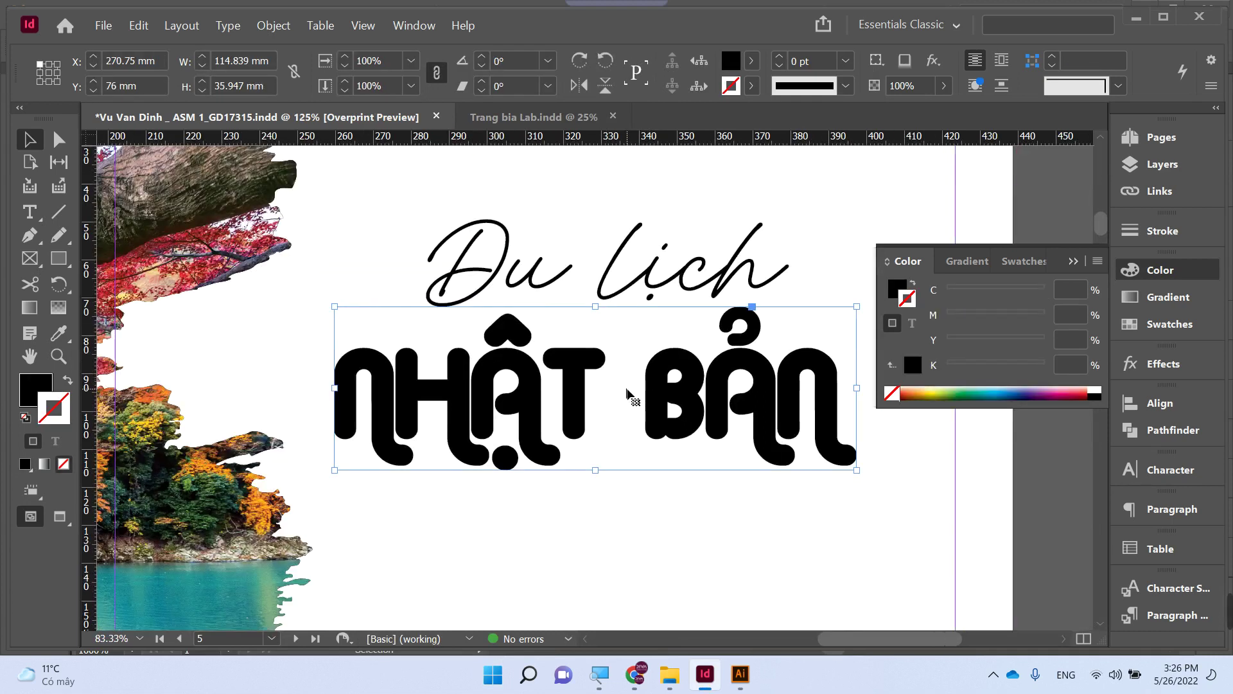
pyautogui.press('i')
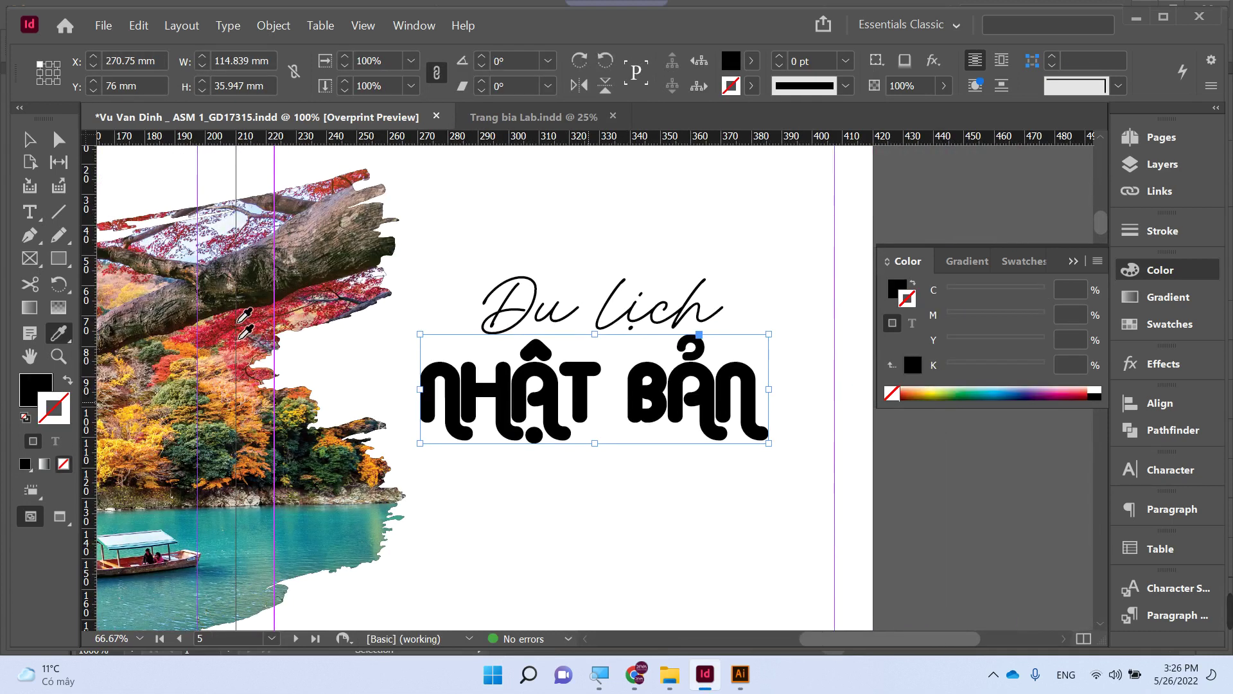
pyautogui.click(264, 335)
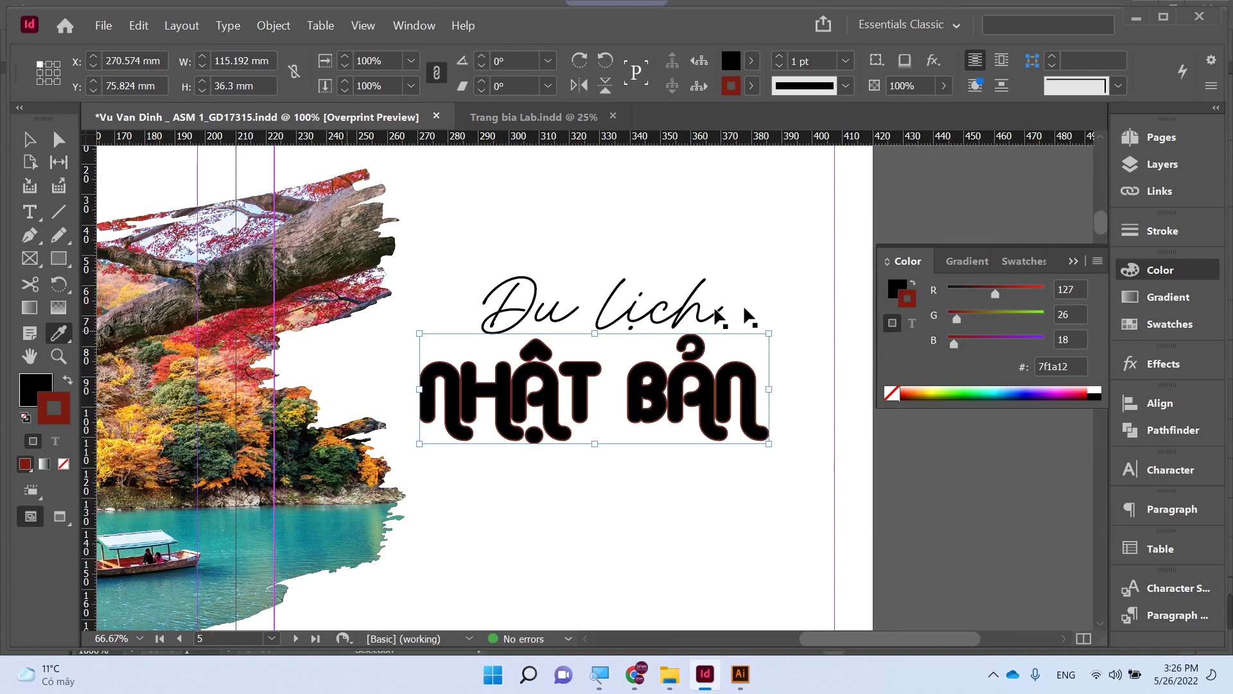
pyautogui.press('/')
pyautogui.click(899, 290)
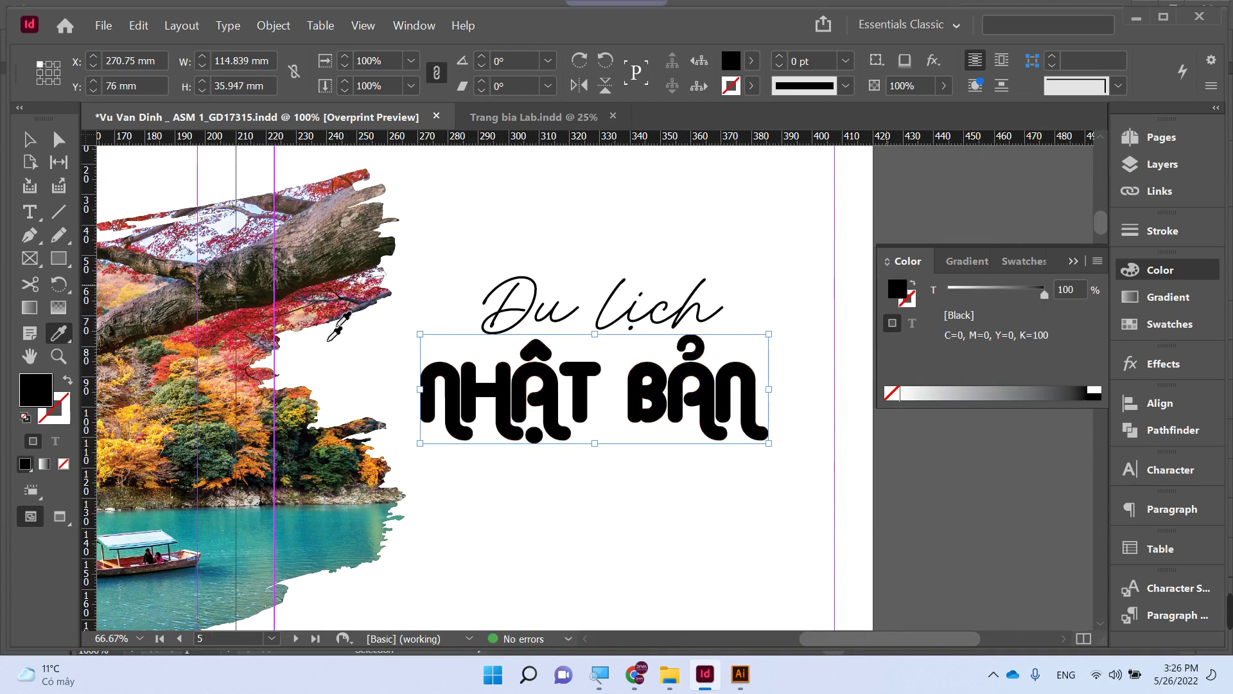
pyautogui.click(257, 339)
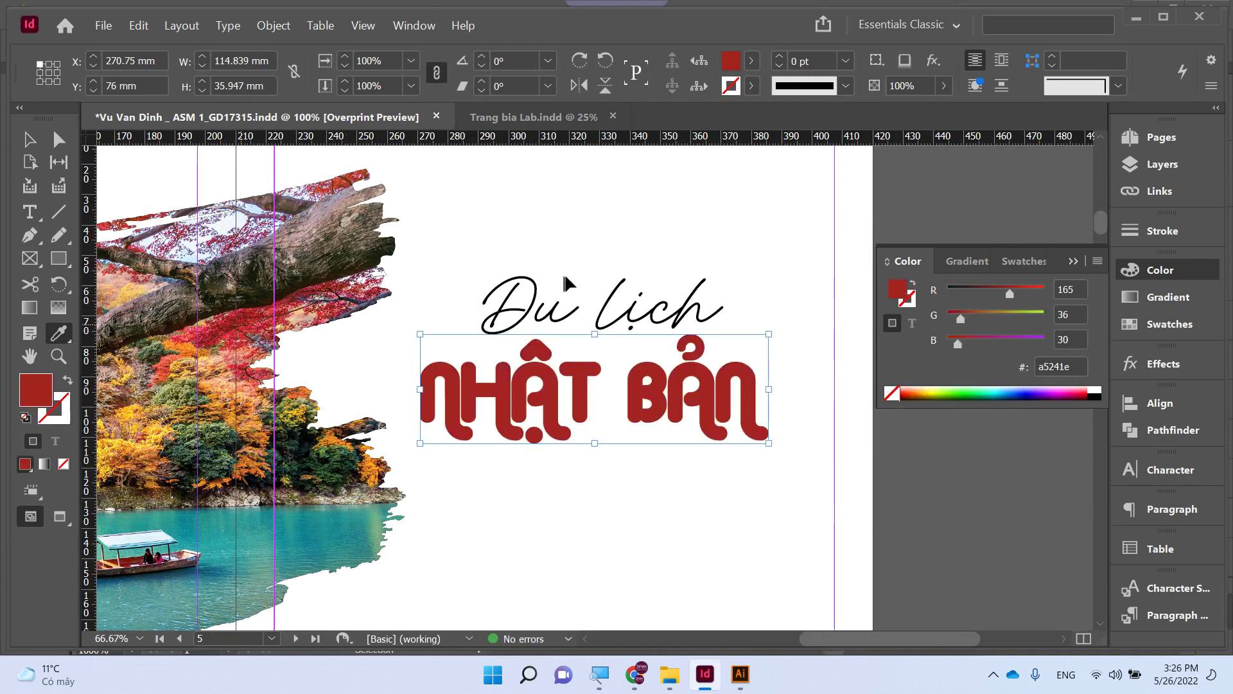
# - Shrink the tilted 'Du lịch', place it above NHẬT, and enlarge the red NHẬT BẢN title
pyautogui.press('v')
pyautogui.moveTo(555, 310); pyautogui.dragTo(505, 308)
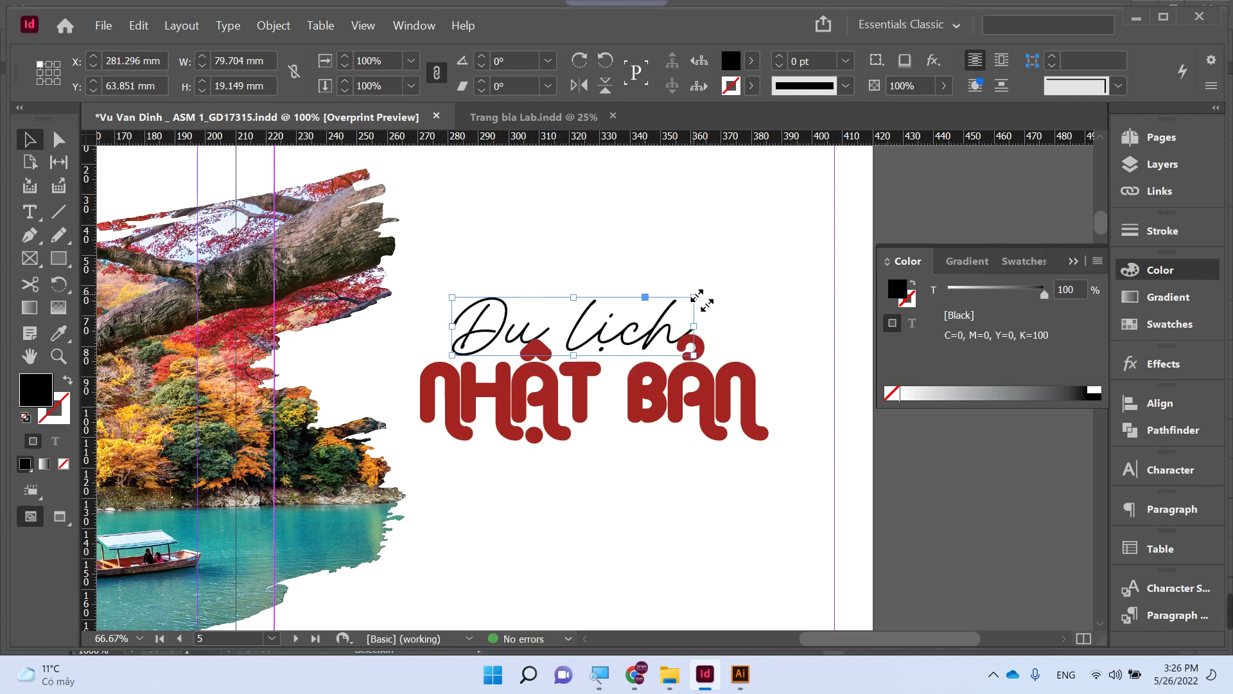
pyautogui.moveTo(696, 298); pyautogui.dragTo(650, 270)
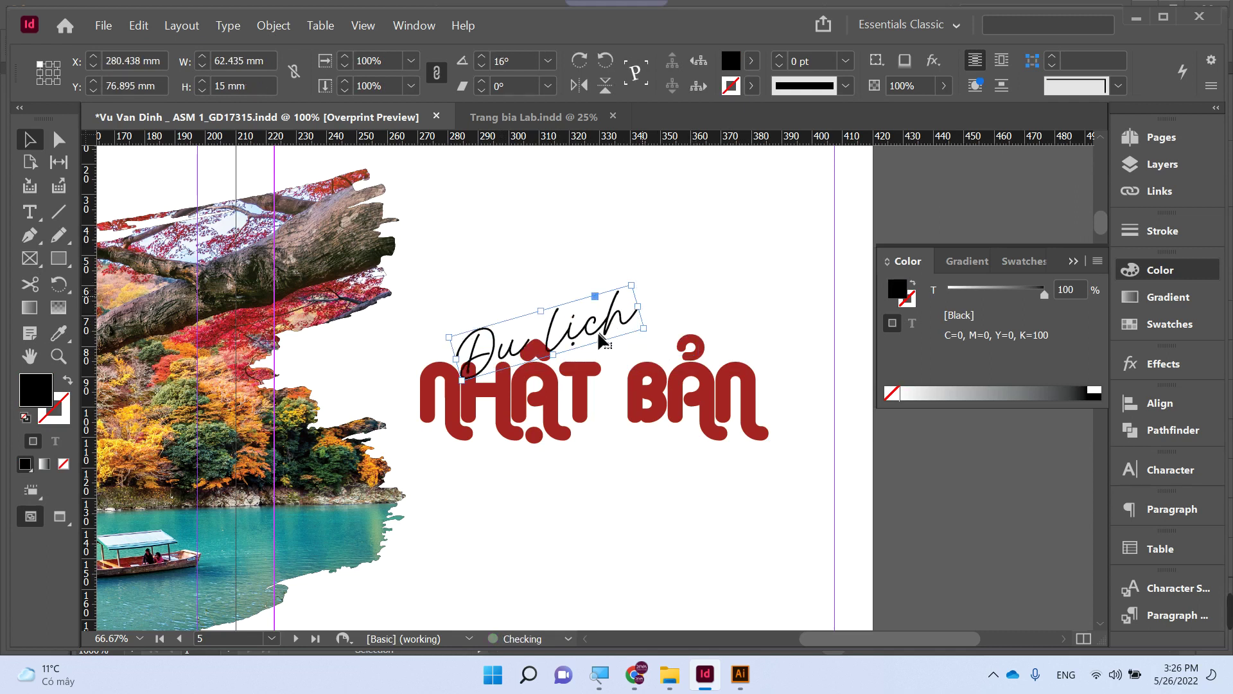
pyautogui.moveTo(573, 347); pyautogui.dragTo(553, 413)
pyautogui.click(553, 413)
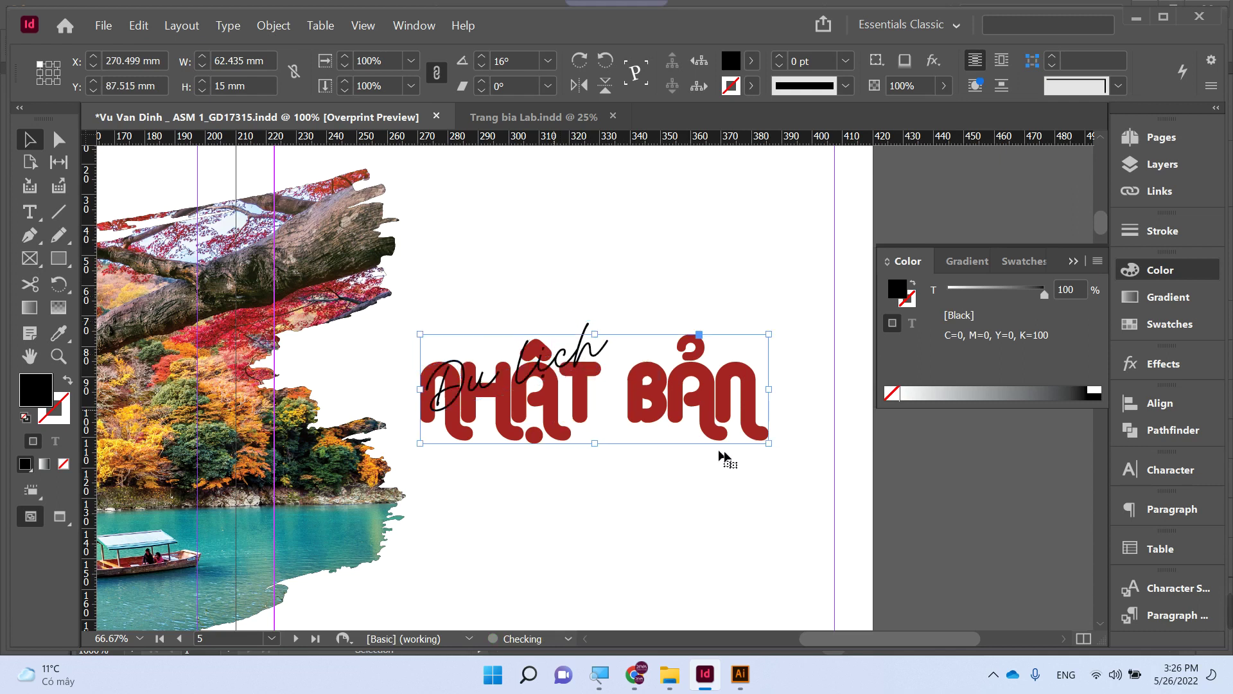
pyautogui.moveTo(795, 452); pyautogui.dragTo(812, 457)
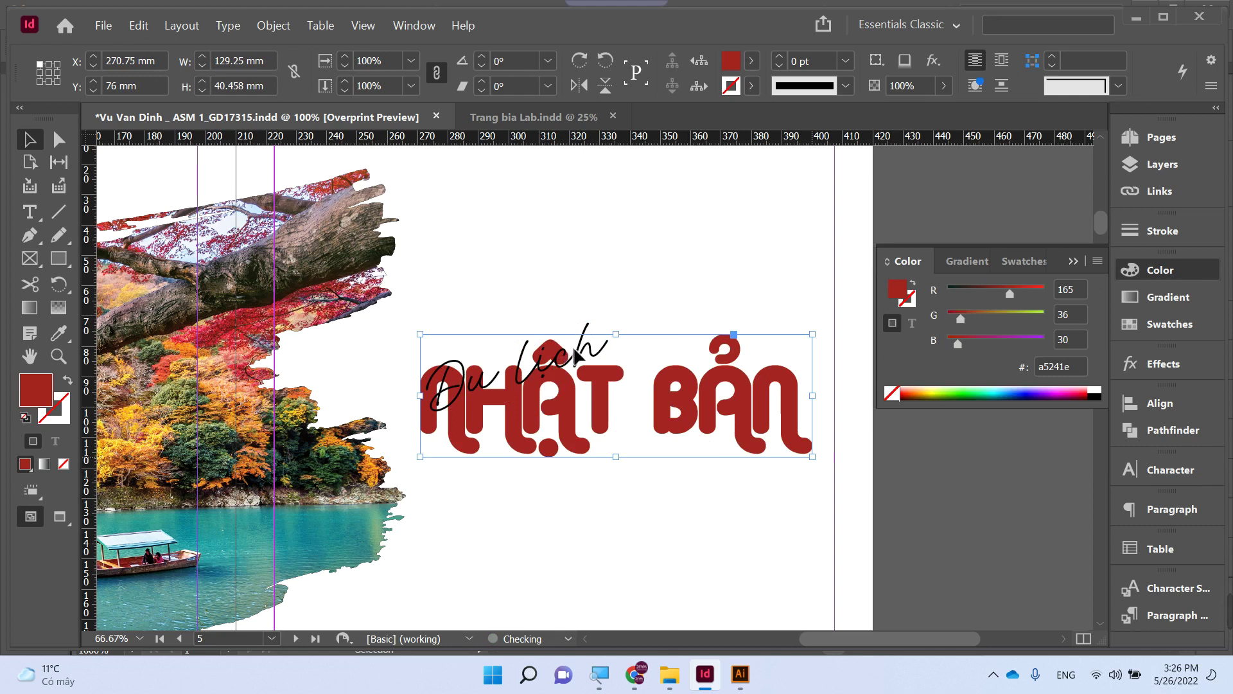
pyautogui.moveTo(581, 356); pyautogui.dragTo(517, 323)
pyautogui.click(634, 288)
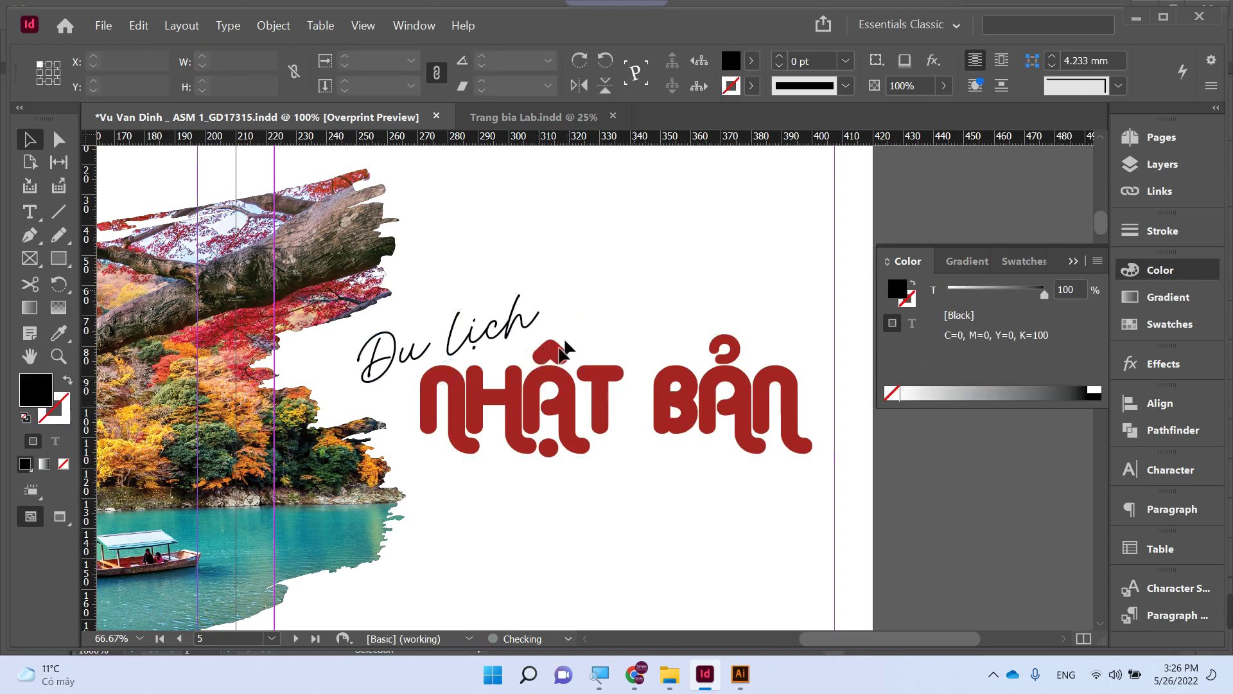
# - Colour 'Du lịch' with the dark foliage green sampled from the photo
pyautogui.click(482, 341)
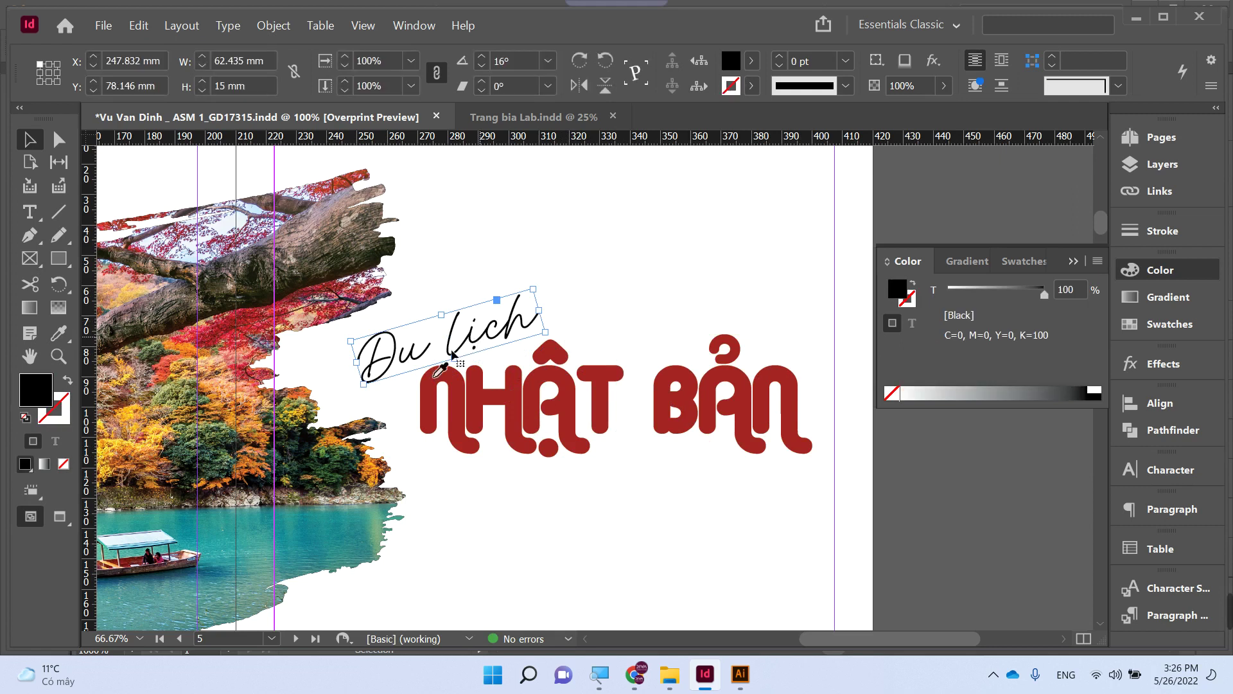
pyautogui.press('i')
pyautogui.click(294, 451)
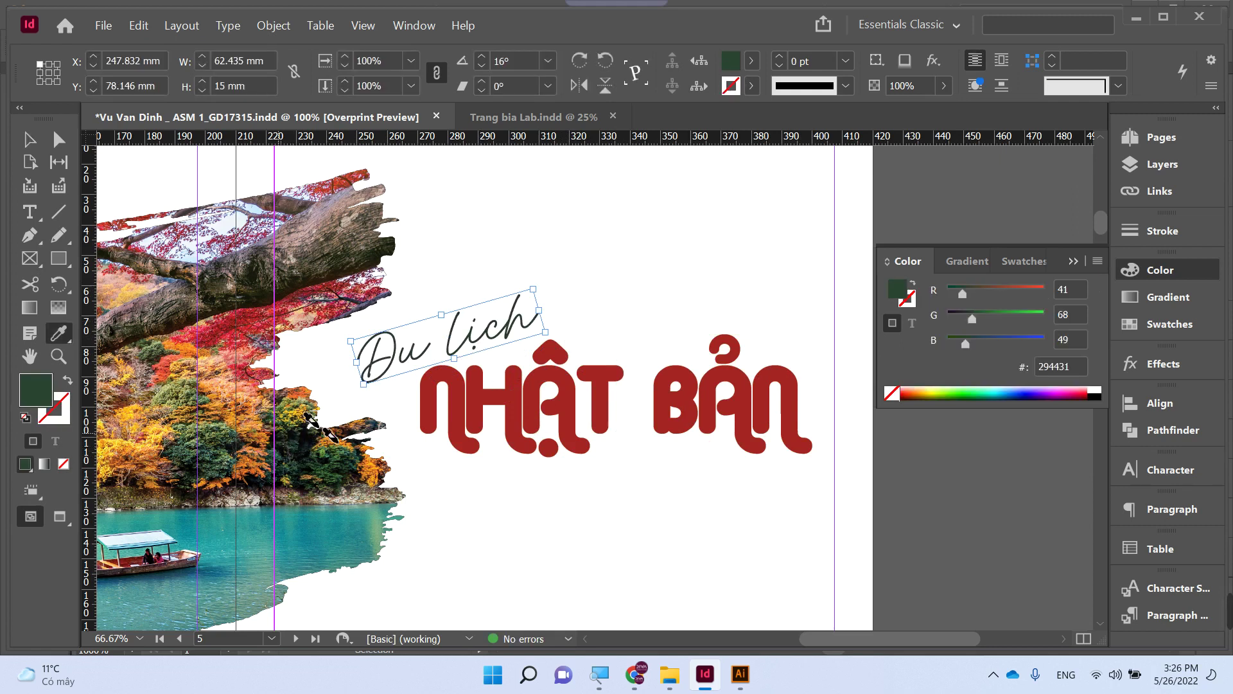
pyautogui.press('v')
pyautogui.click(557, 214)
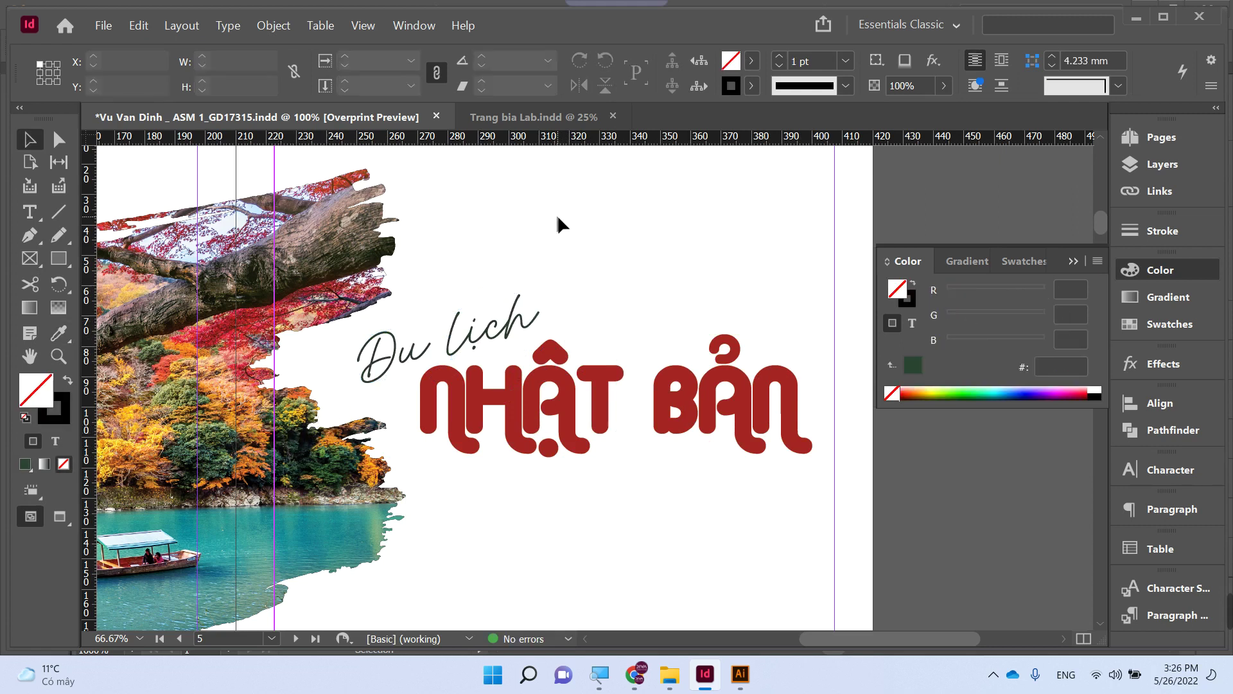
# - Enlarge the NHẬT BẢN frame leftward and downward, then zoom out to 50% to view the spread
pyautogui.click(460, 393)
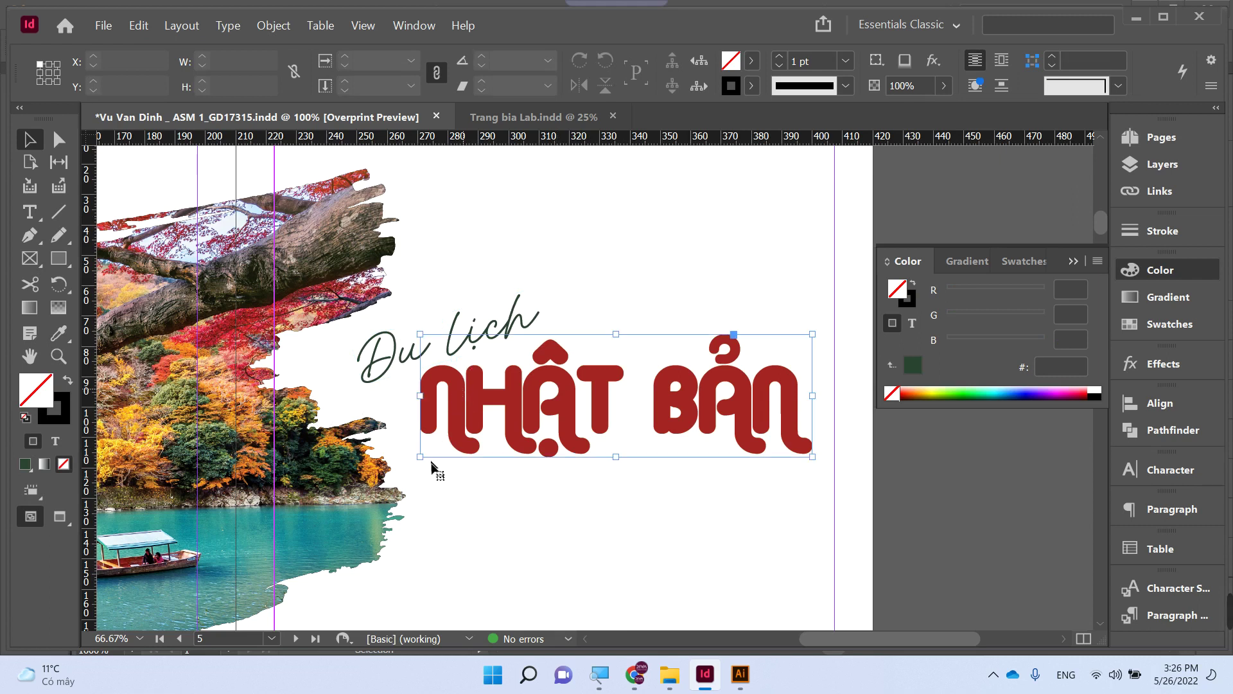
pyautogui.moveTo(420, 457); pyautogui.dragTo(395, 464)
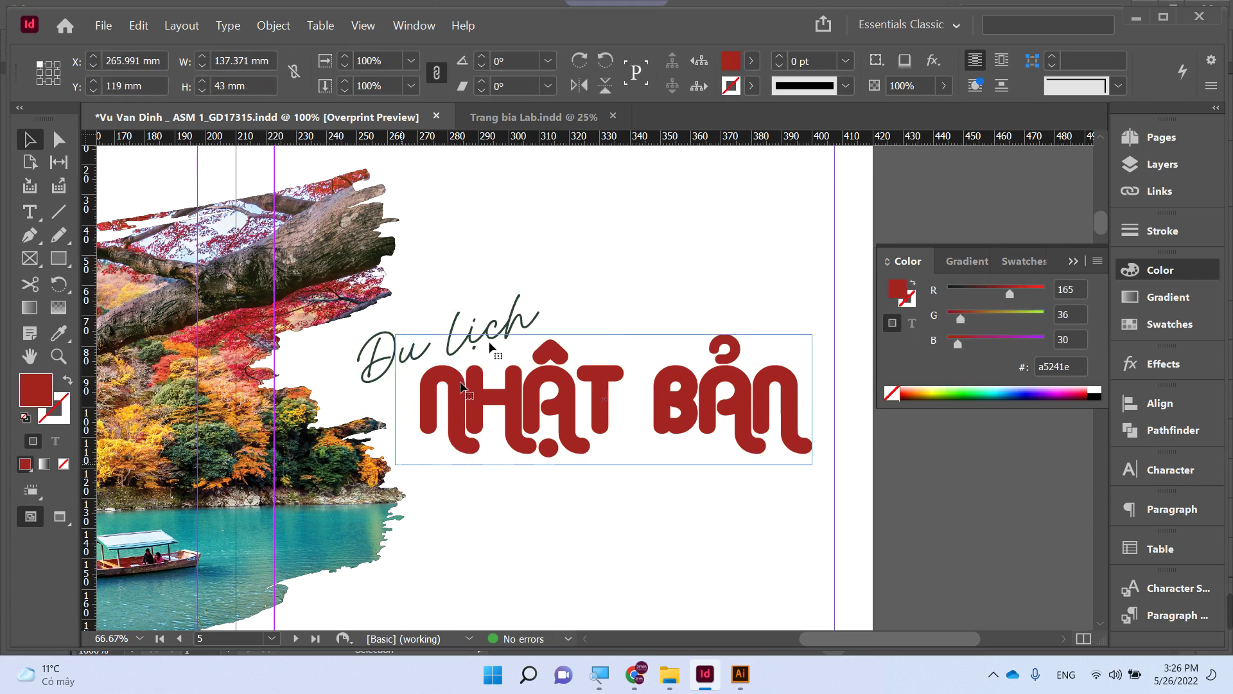
pyautogui.click(553, 260)
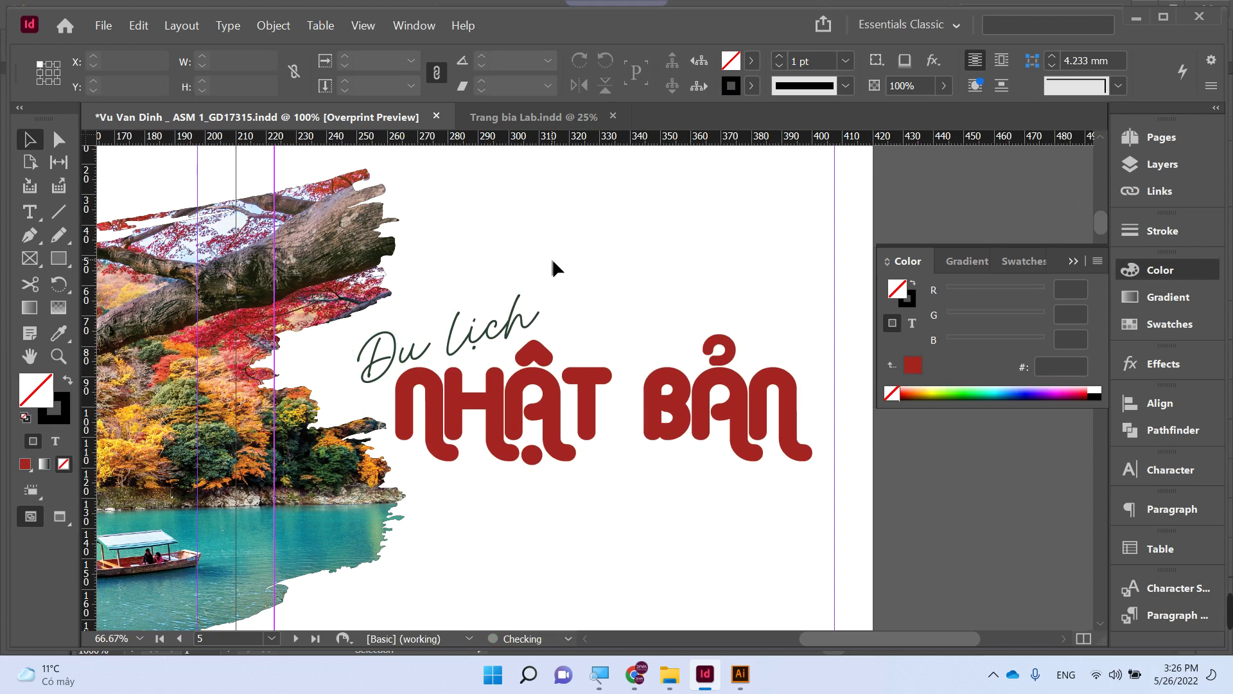
pyautogui.click(520, 305)
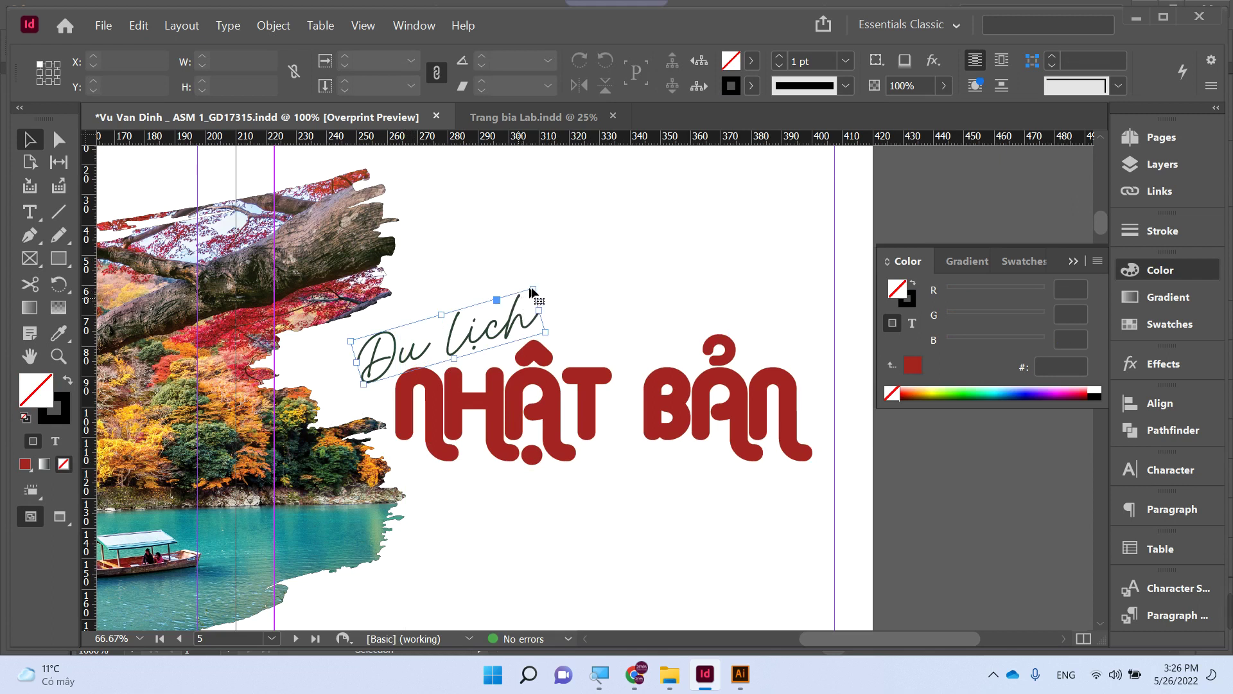
pyautogui.click(634, 265)
pyautogui.hotkey('ctrl', '-')
pyautogui.hotkey('ctrl', '-')
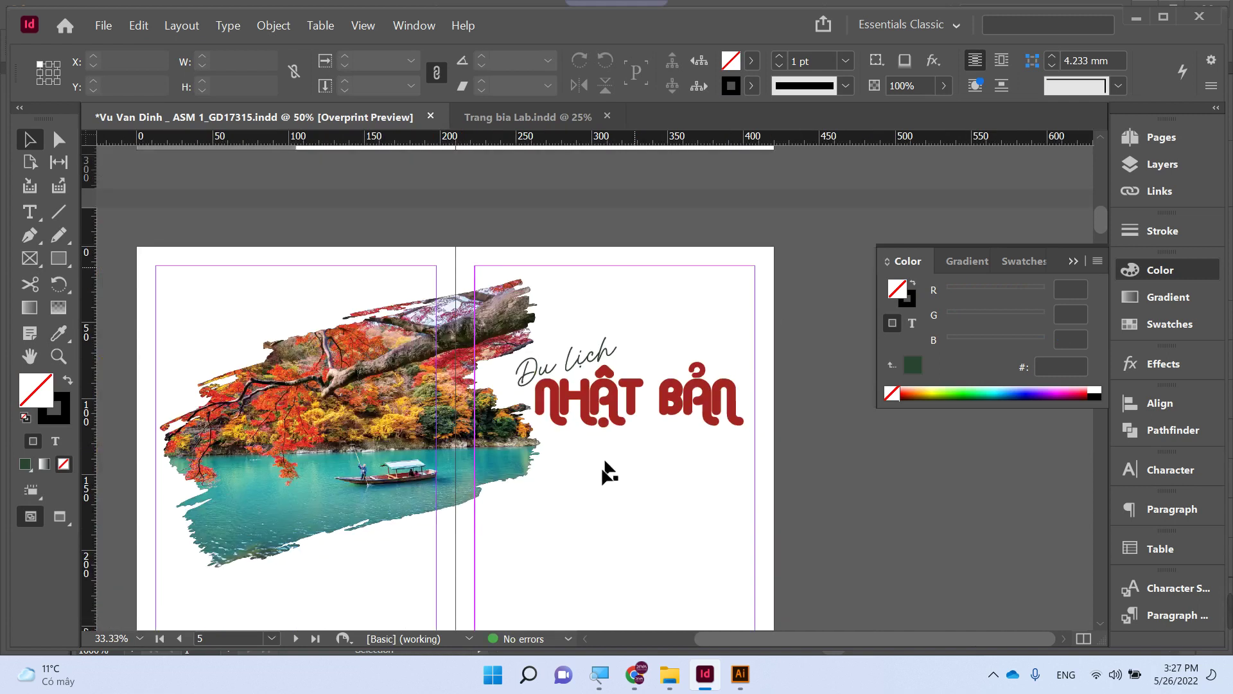
pyautogui.moveTo(605, 471); pyautogui.dragTo(586, 358)
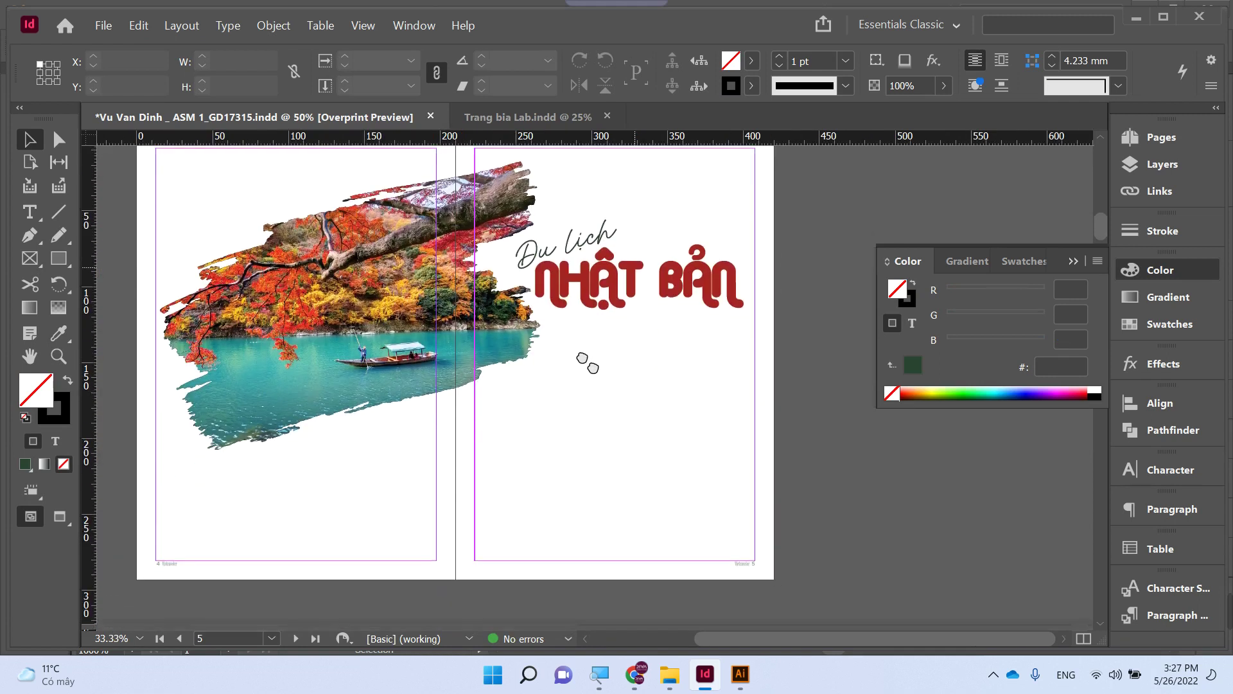
# - Close the barcode generator tab and open dulichvietnam.com.vn through a Google search
pyautogui.click(639, 680)
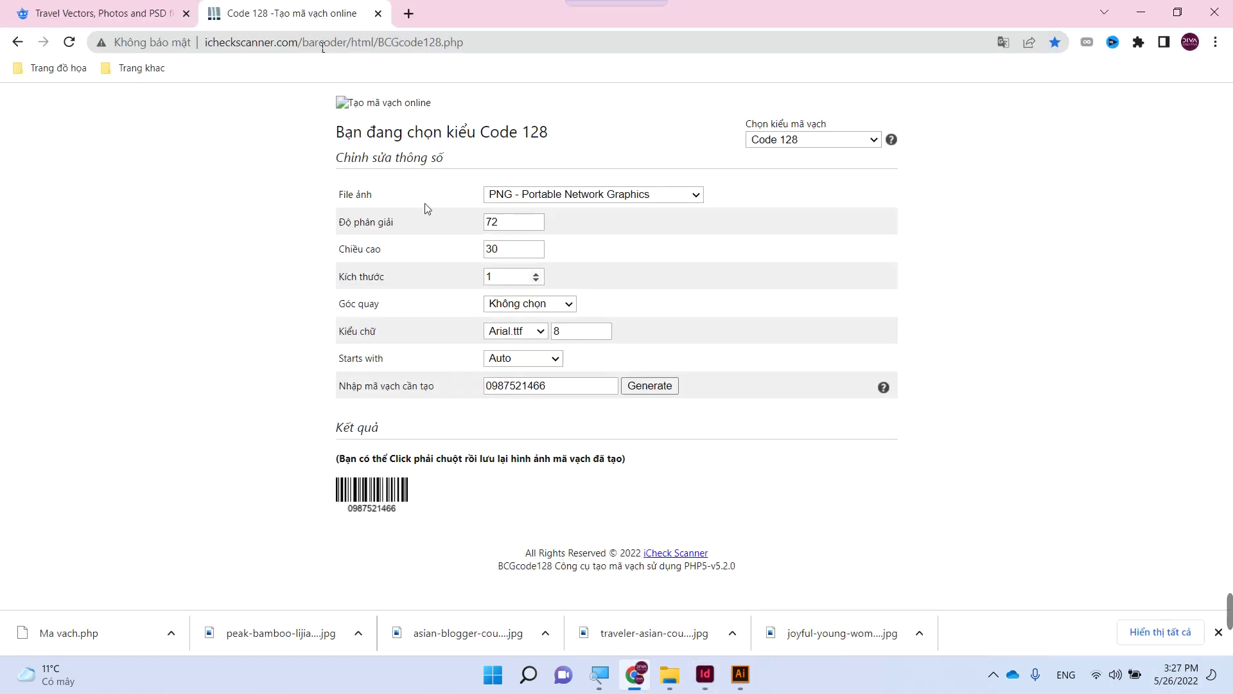
pyautogui.click(378, 14)
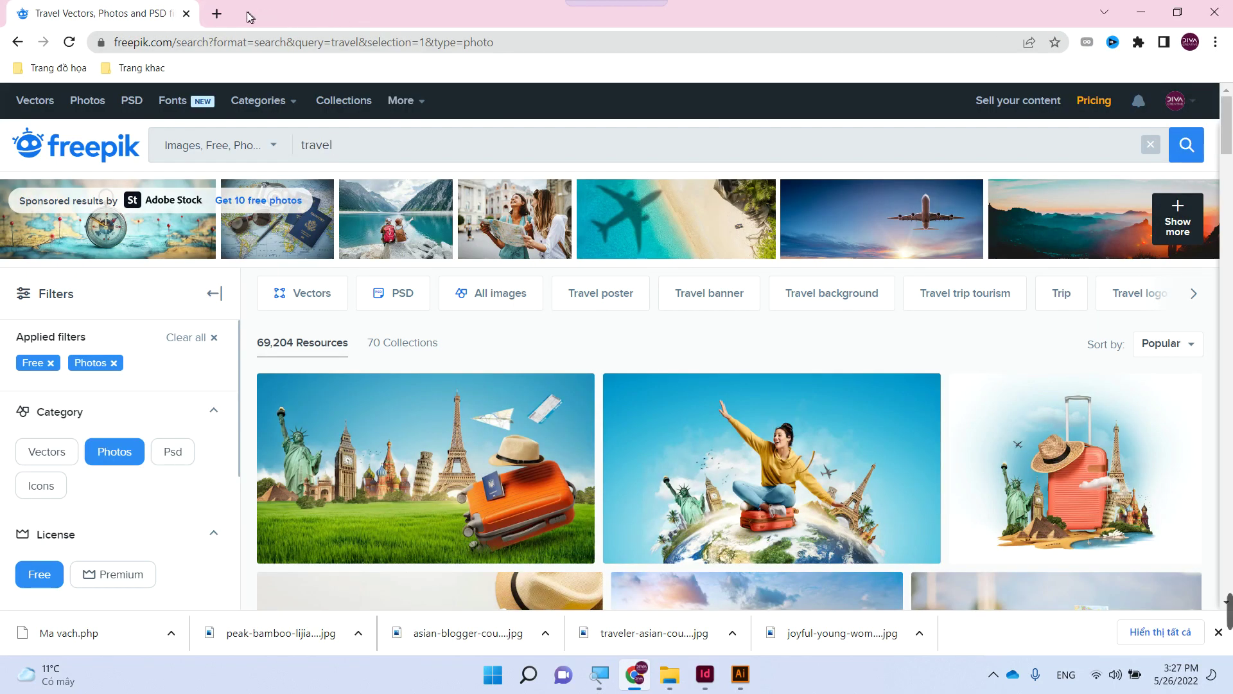
pyautogui.click(218, 16)
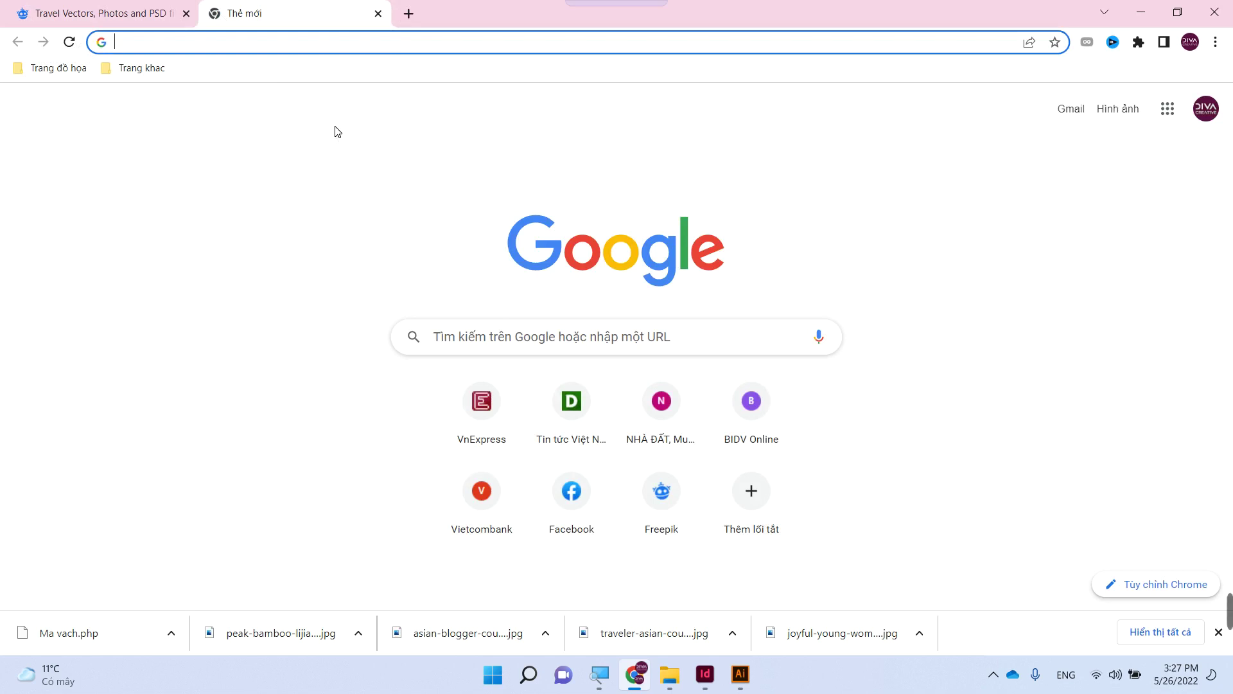
pyautogui.write('J')
pyautogui.press('BackSpace')
pyautogui.write('Di')
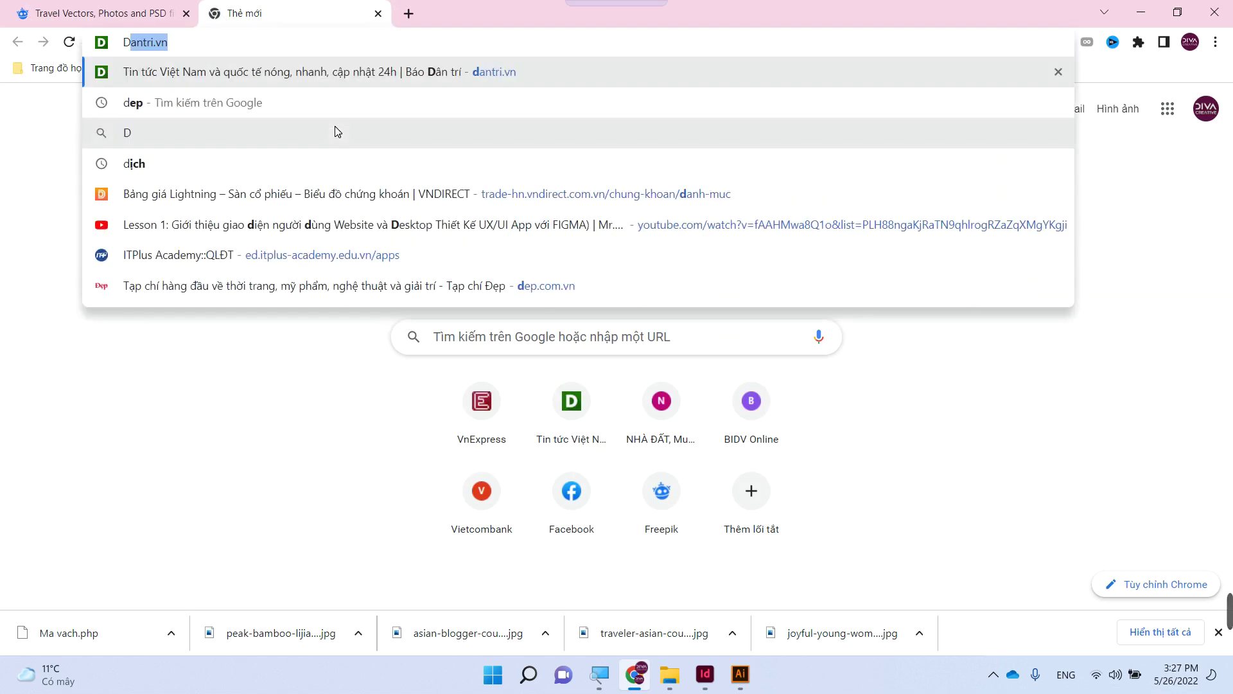
pyautogui.press('BackSpace')
pyautogui.press('BackSpace')
pyautogui.write('DI')
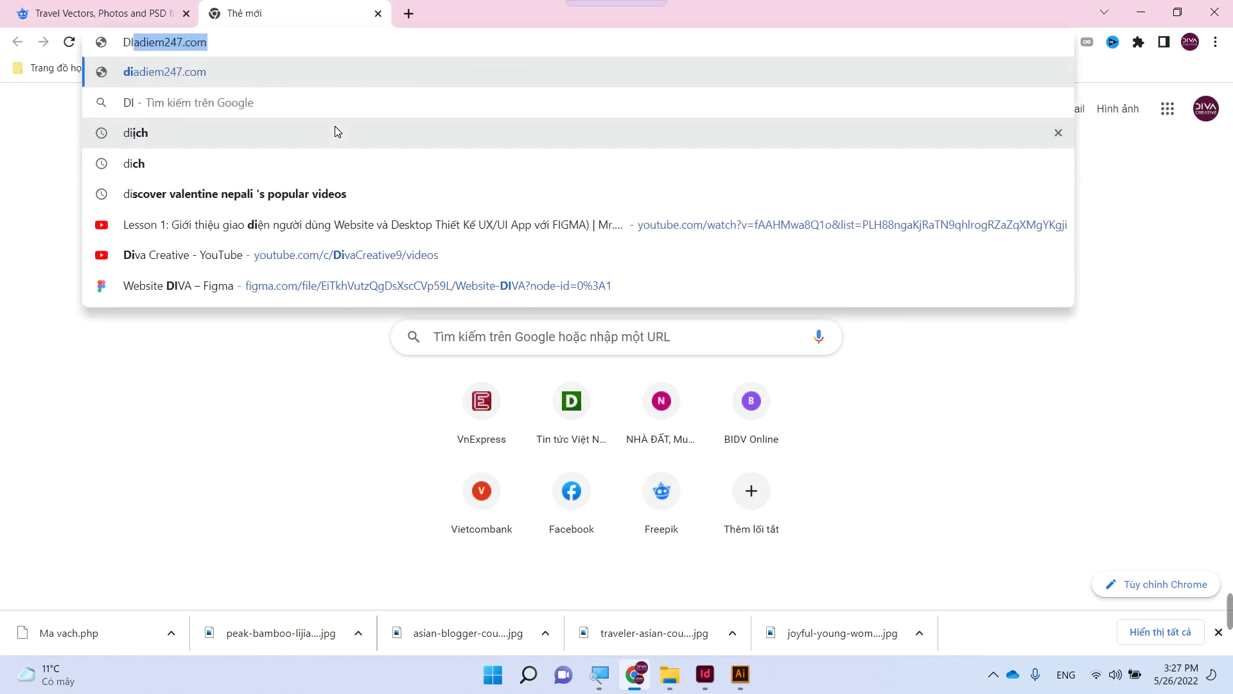
pyautogui.press('BackSpace')
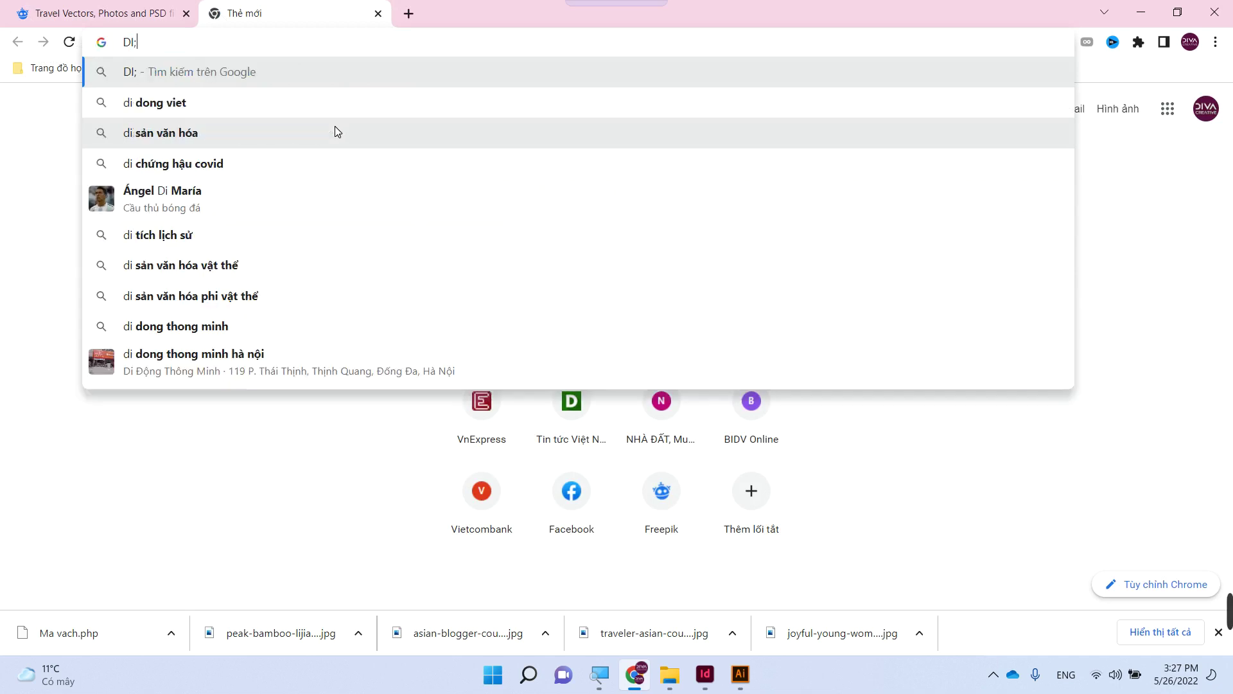
pyautogui.press('BackSpace')
pyautogui.write('ulic')
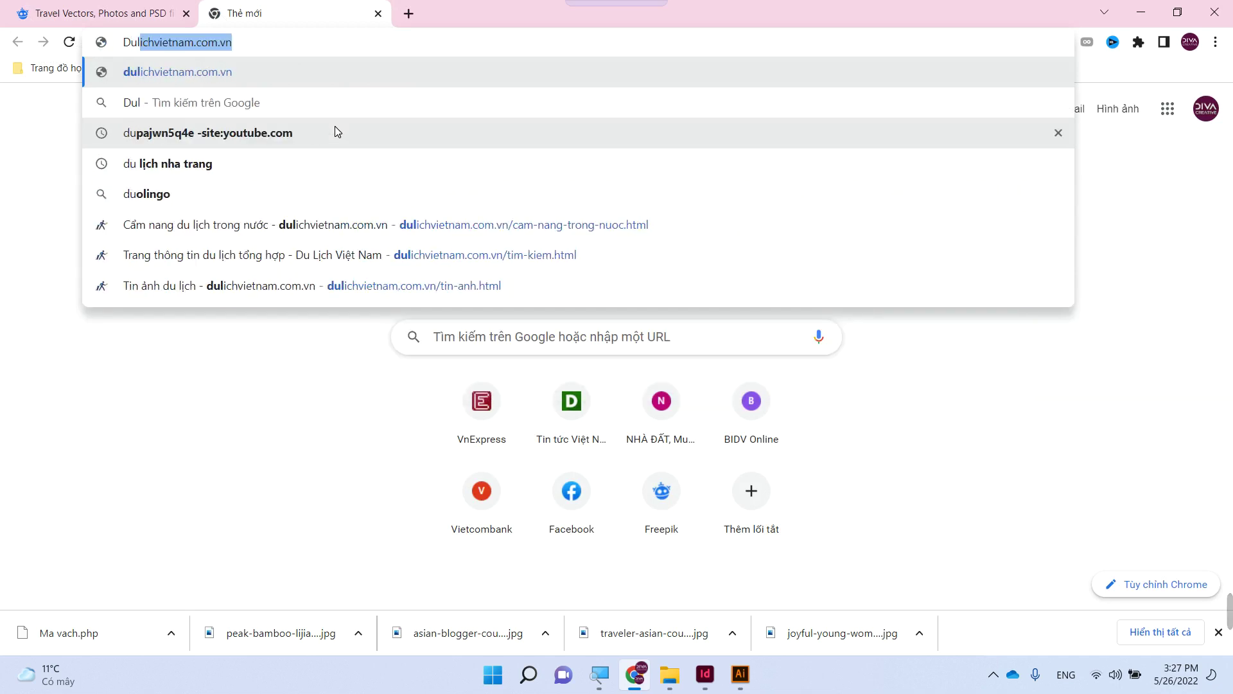
pyautogui.write('h')
pyautogui.press('Return')
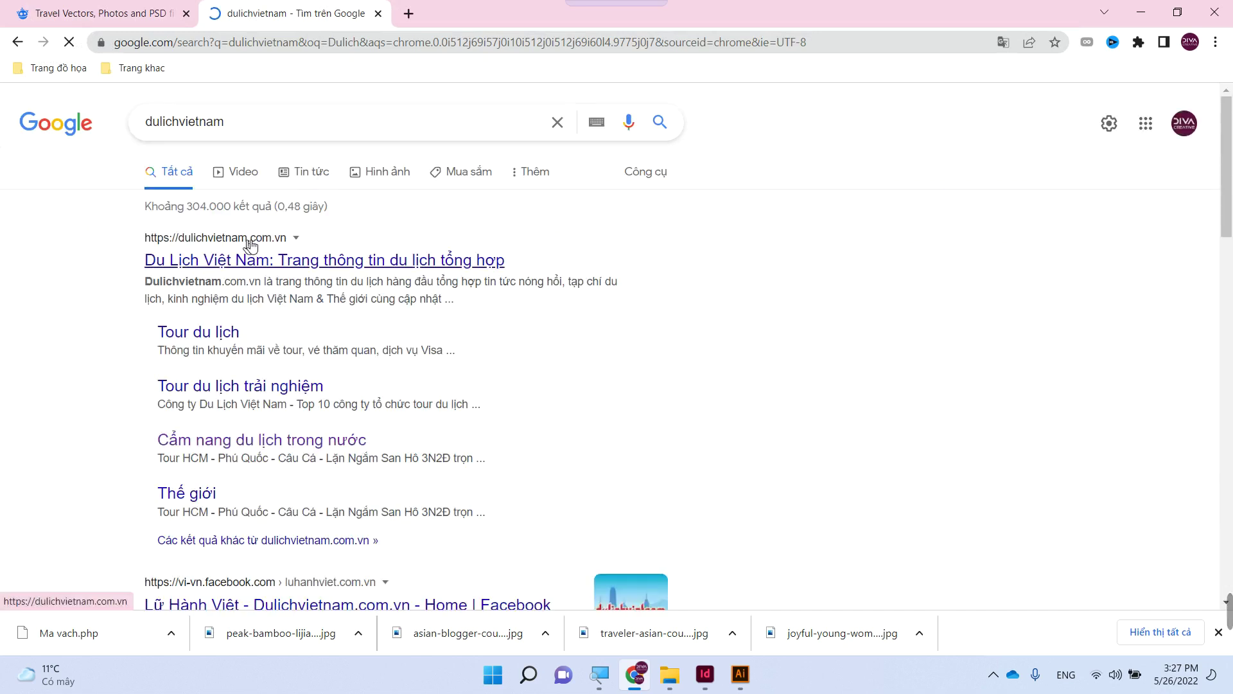
pyautogui.click(250, 244)
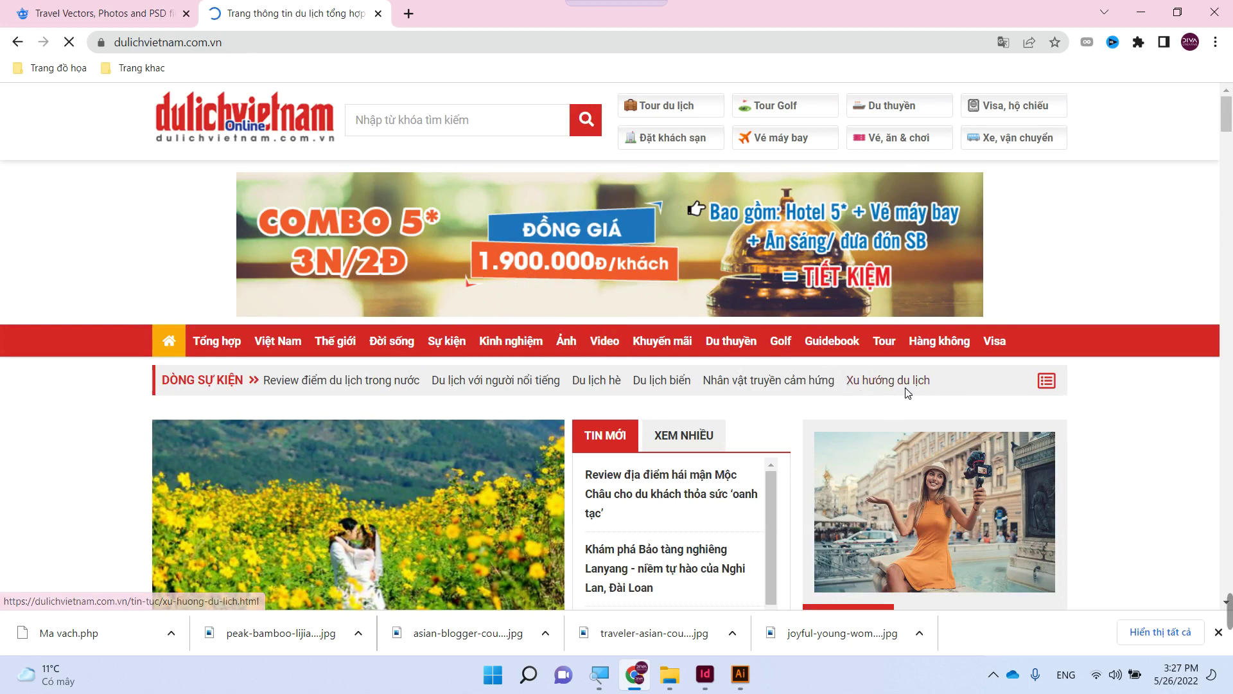
# - Search the site for 'nhật bản', open the Chùa Minh Thành Gia Lai article and select its opening paragraph
pyautogui.click(462, 122)
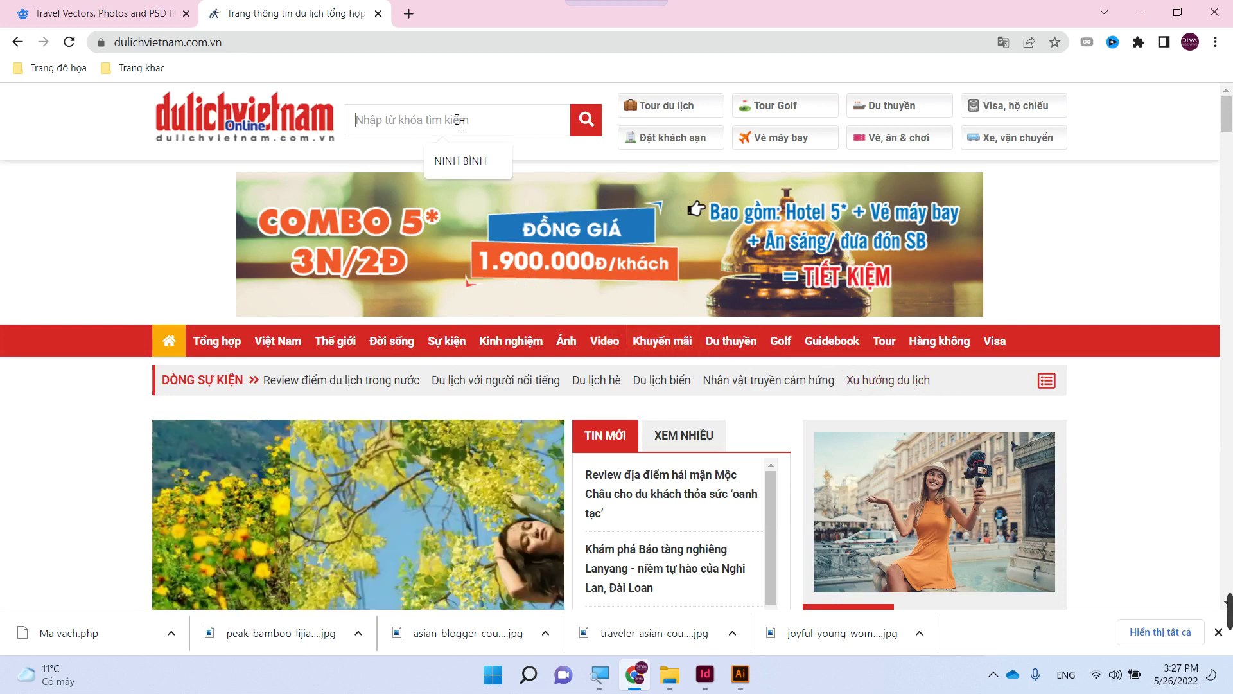
pyautogui.write('nhấ')
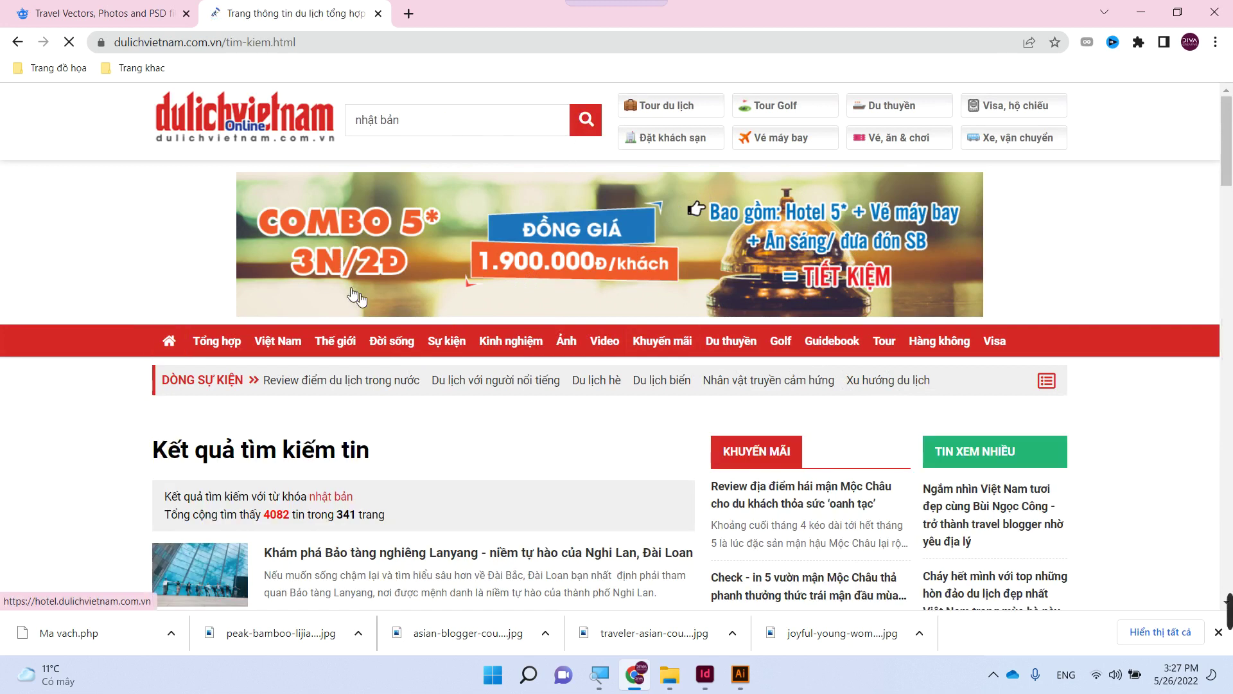
pyautogui.scroll(-5, 372, 321)
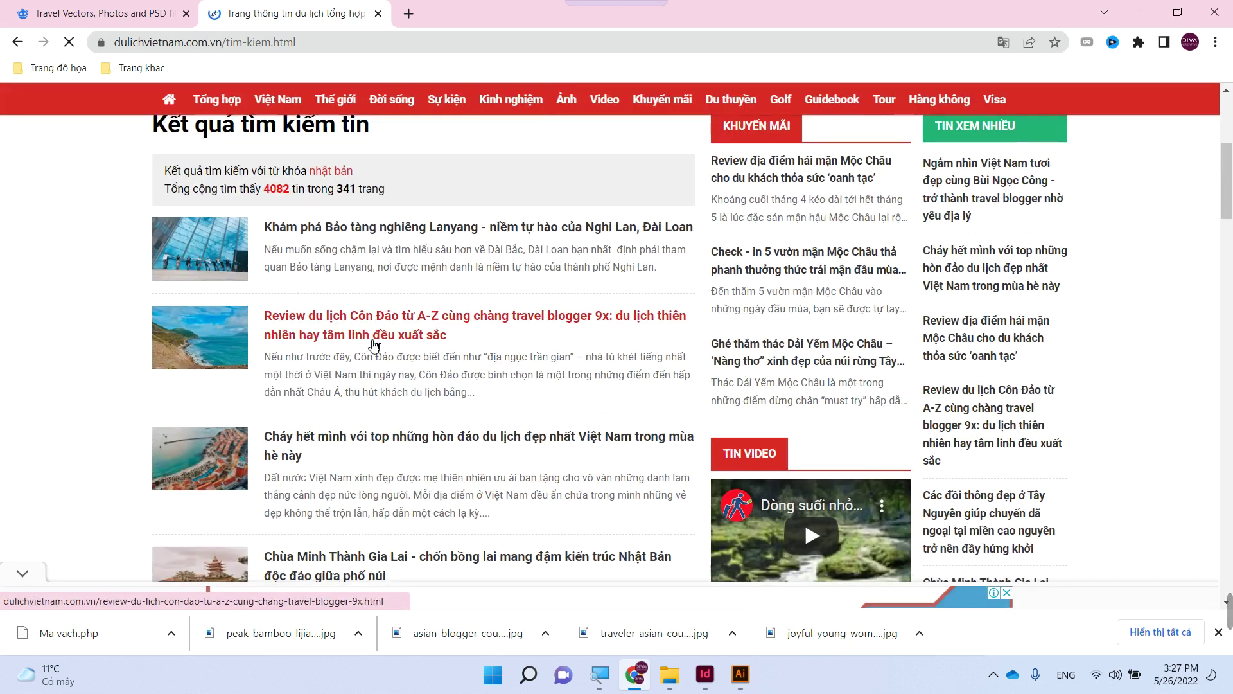
pyautogui.scroll(-4, 375, 344)
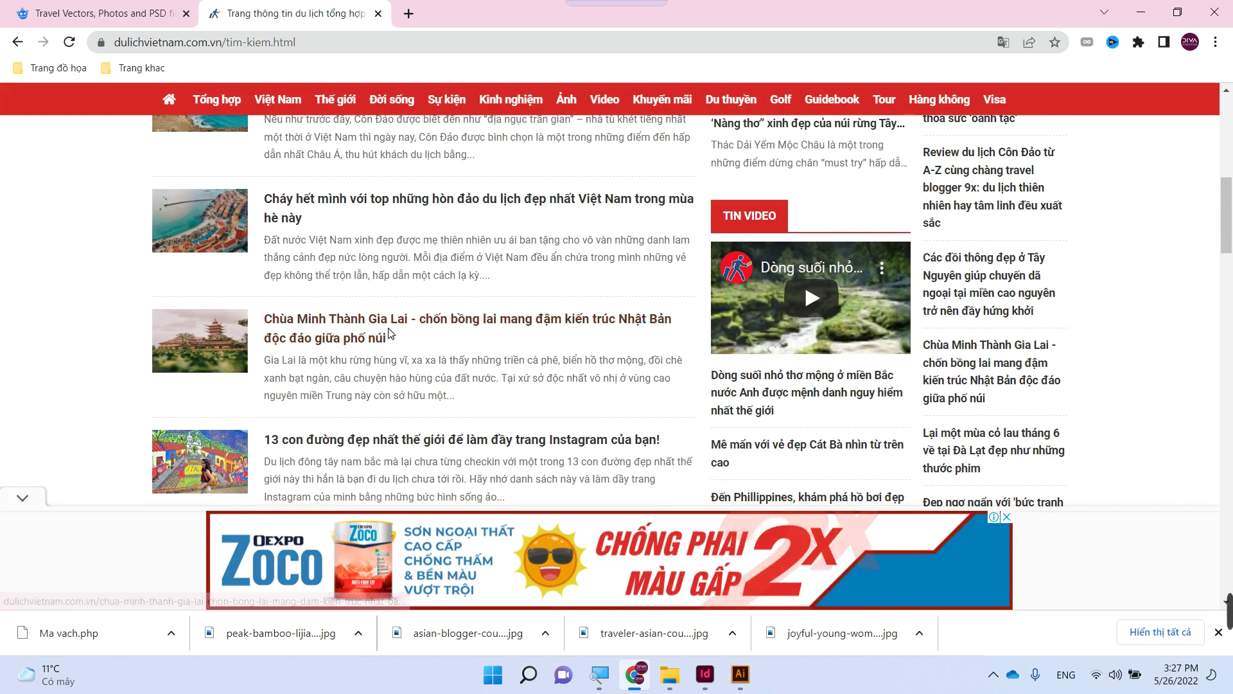
pyautogui.scroll(-3, 385, 337)
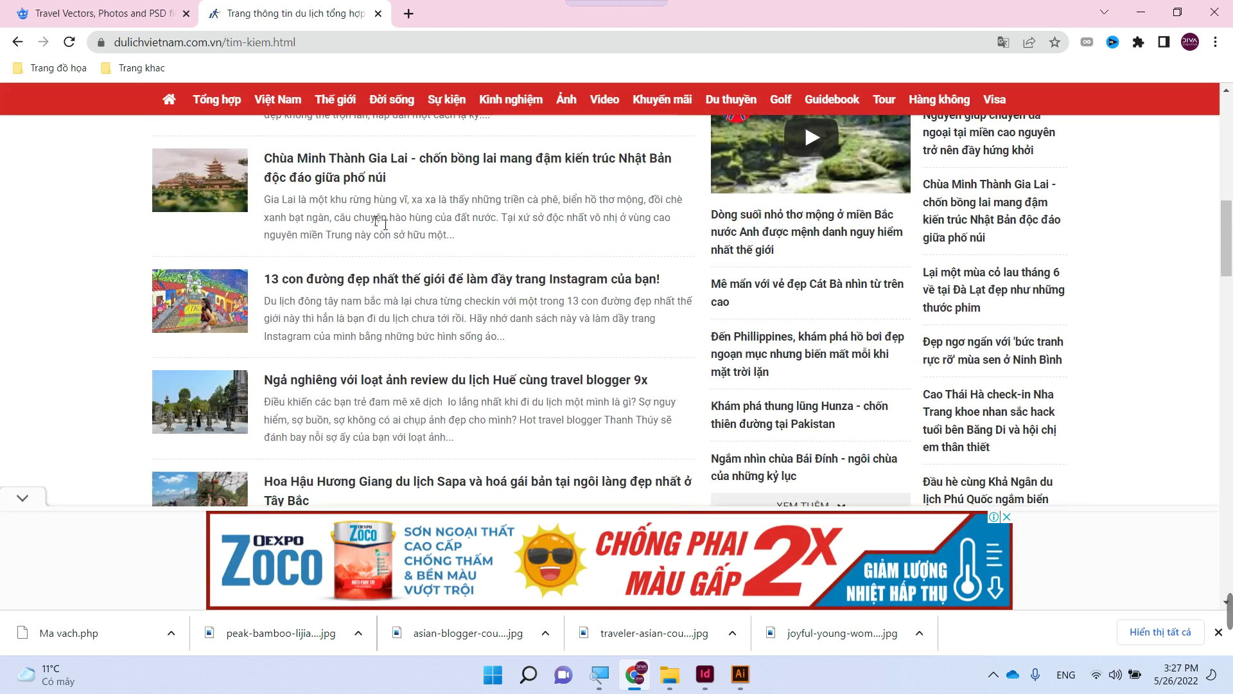
pyautogui.click(360, 166)
pyautogui.scroll(-6, 530, 277)
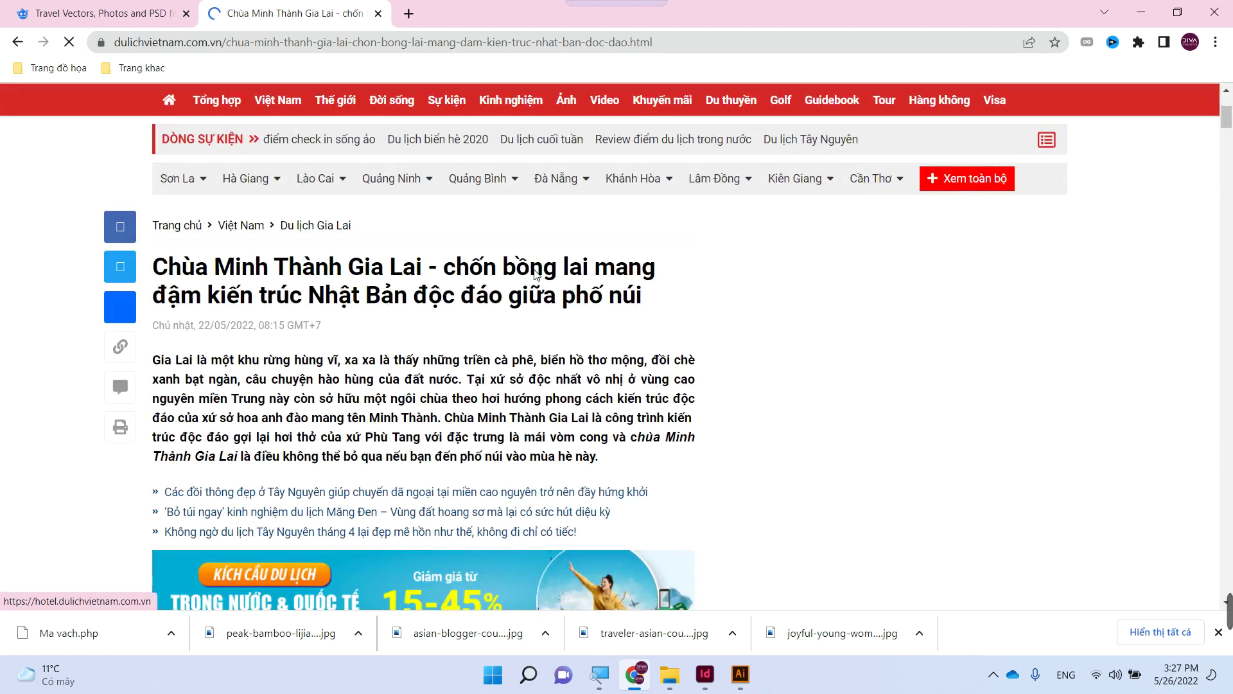
pyautogui.scroll(-3, 317, 274)
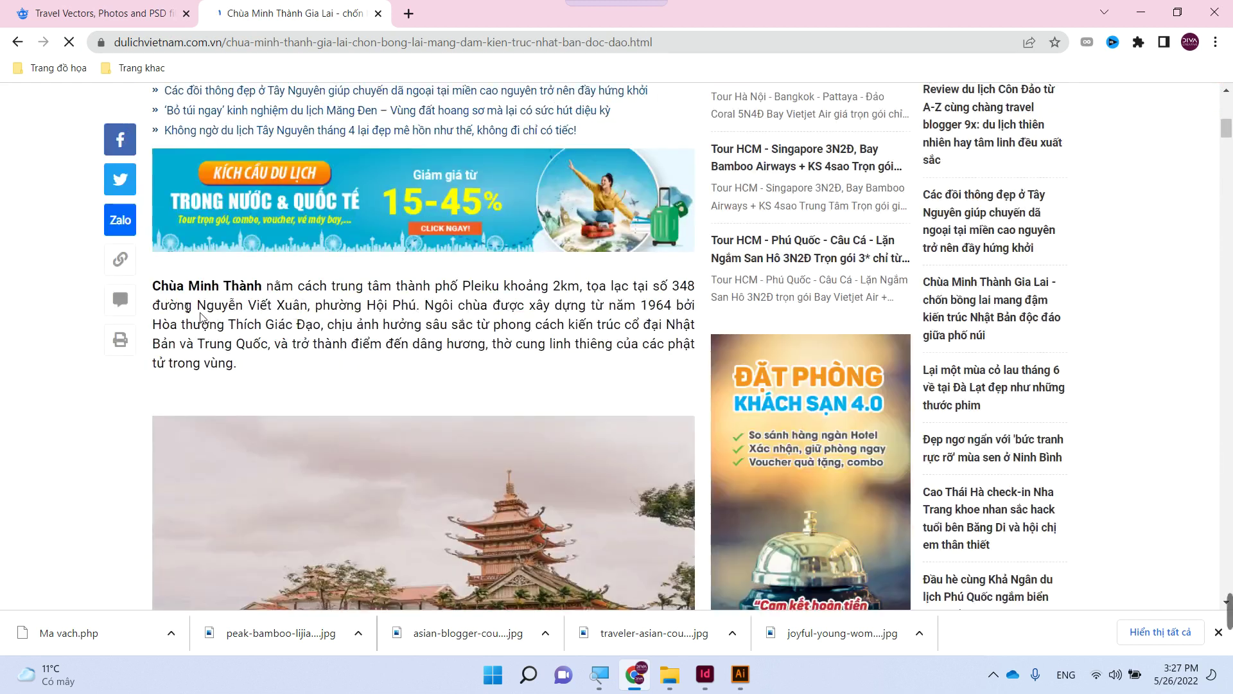
pyautogui.moveTo(151, 290); pyautogui.dragTo(250, 370)
pyautogui.hotkey('ctrl', 'c')
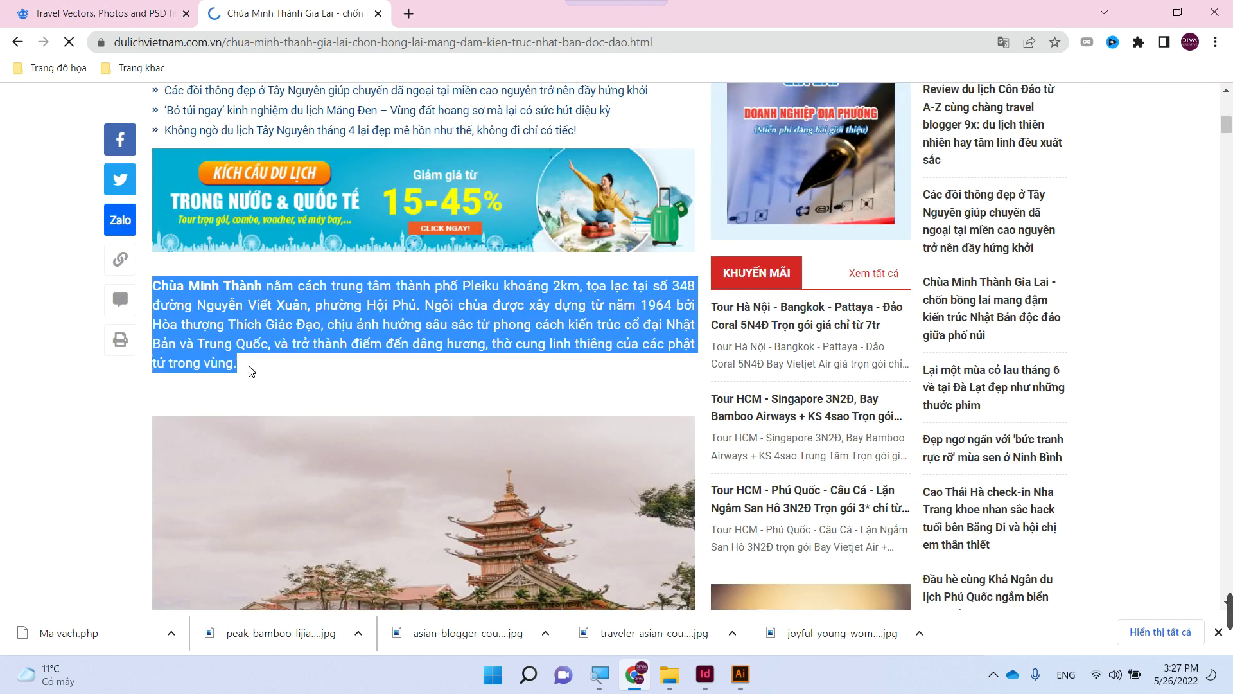
pyautogui.click(704, 674)
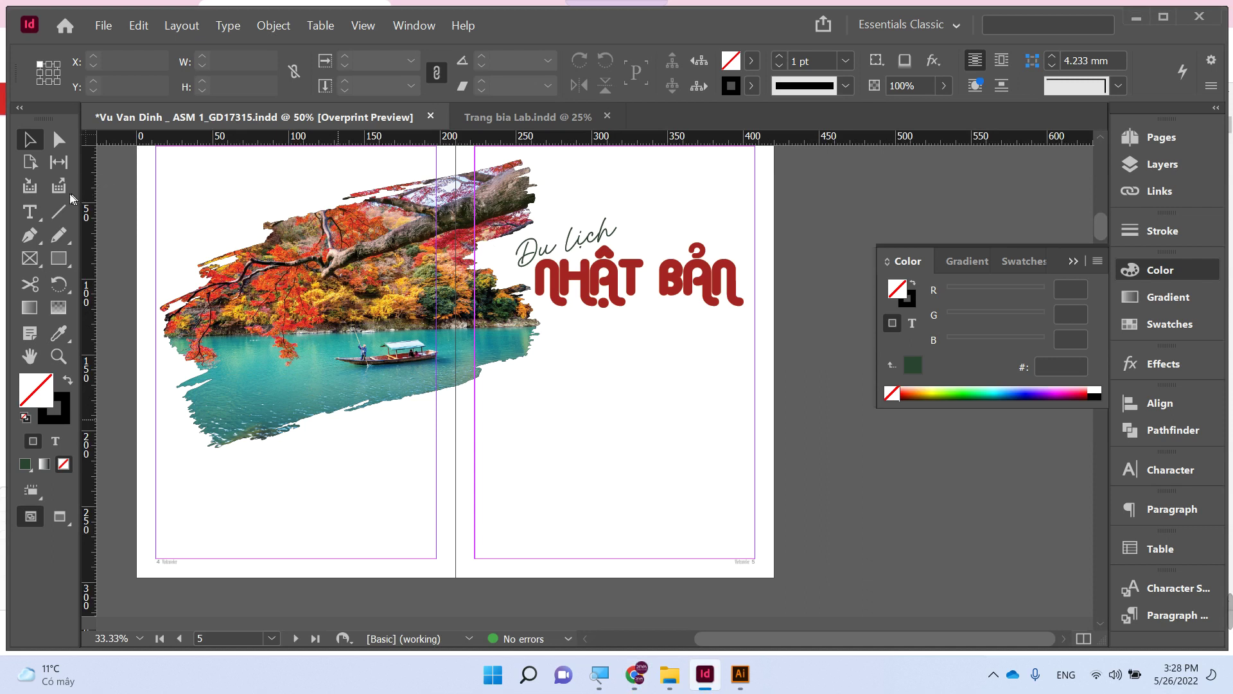
# - Paste the temple paragraph into a new frame below NHẬT BẢN, keeping it in Minion Pro
pyautogui.click(55, 205)
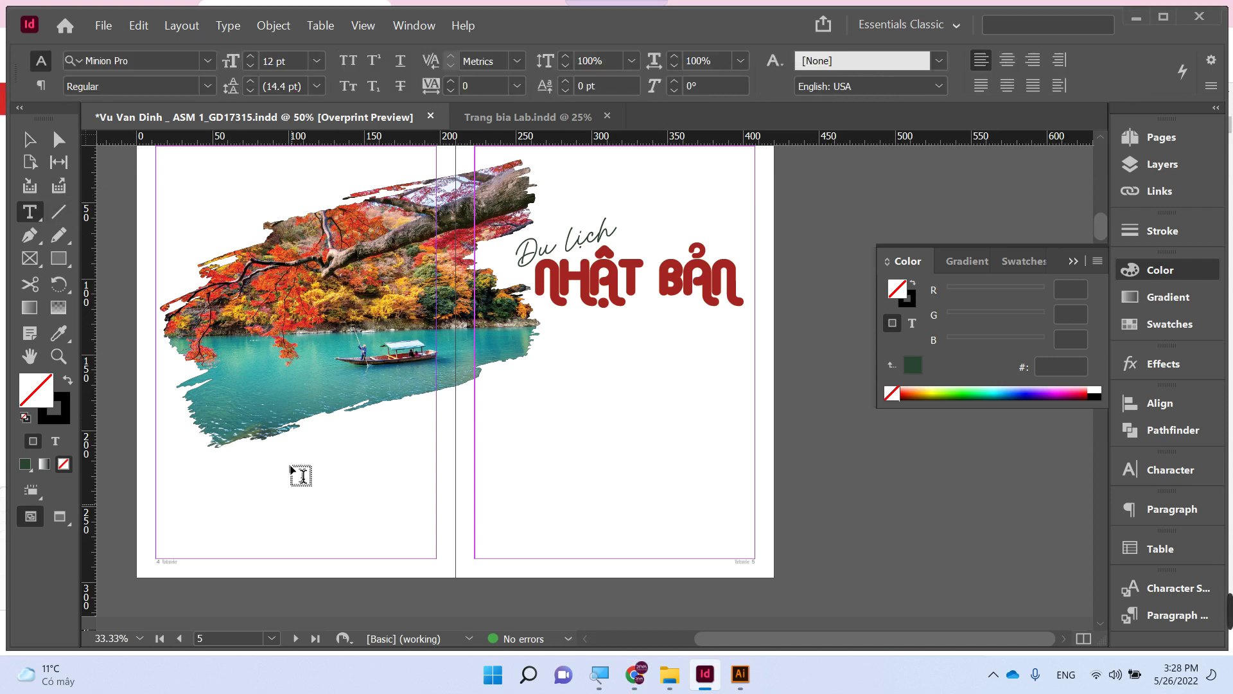
pyautogui.moveTo(559, 361); pyautogui.dragTo(743, 527)
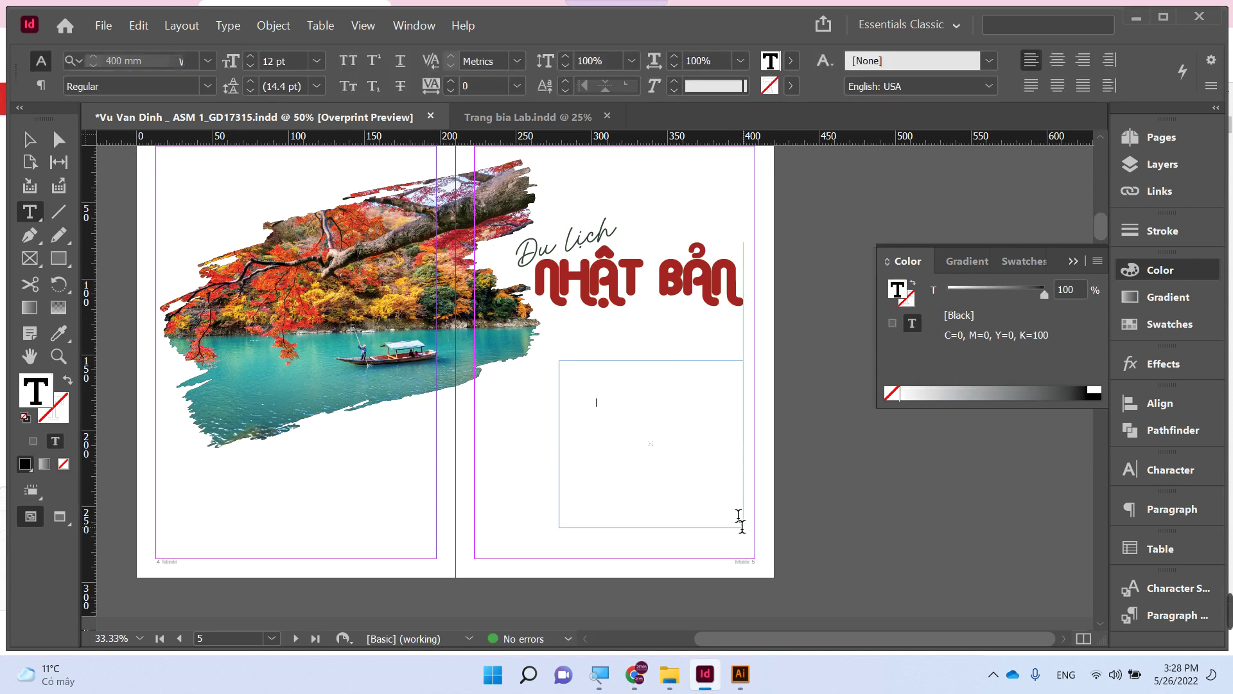
pyautogui.hotkey('ctrl', 'v')
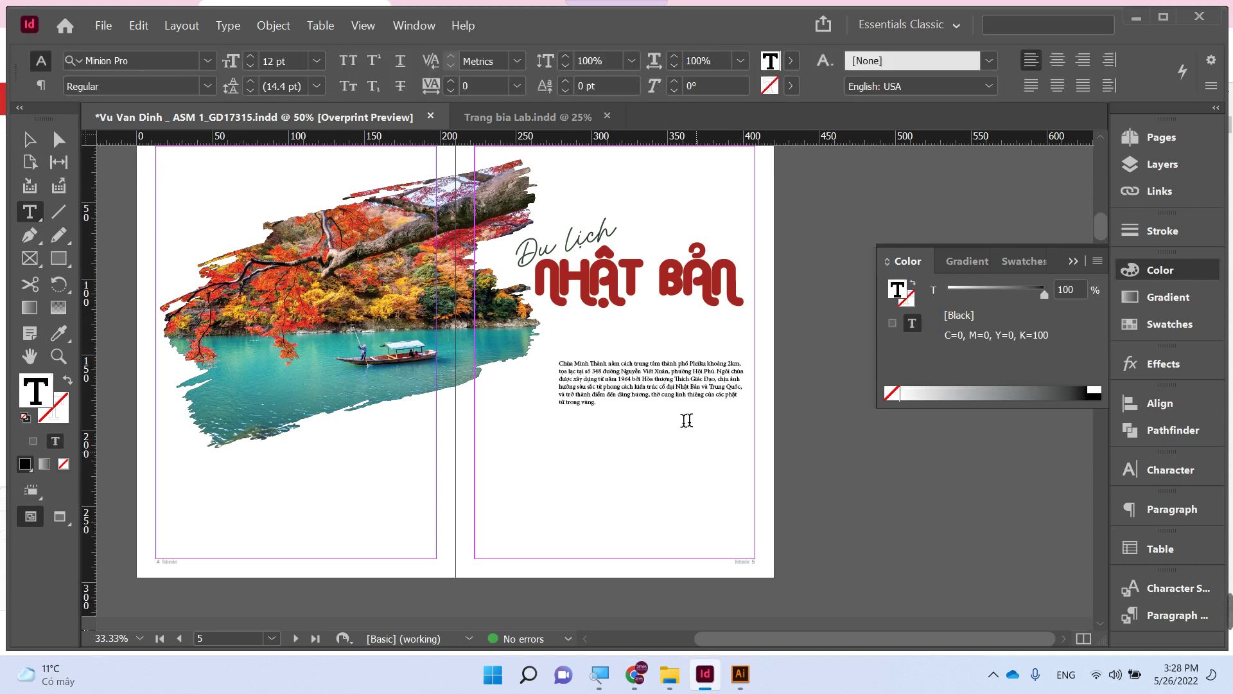
pyautogui.hotkey('ctrl', 'a')
pyautogui.click(162, 61)
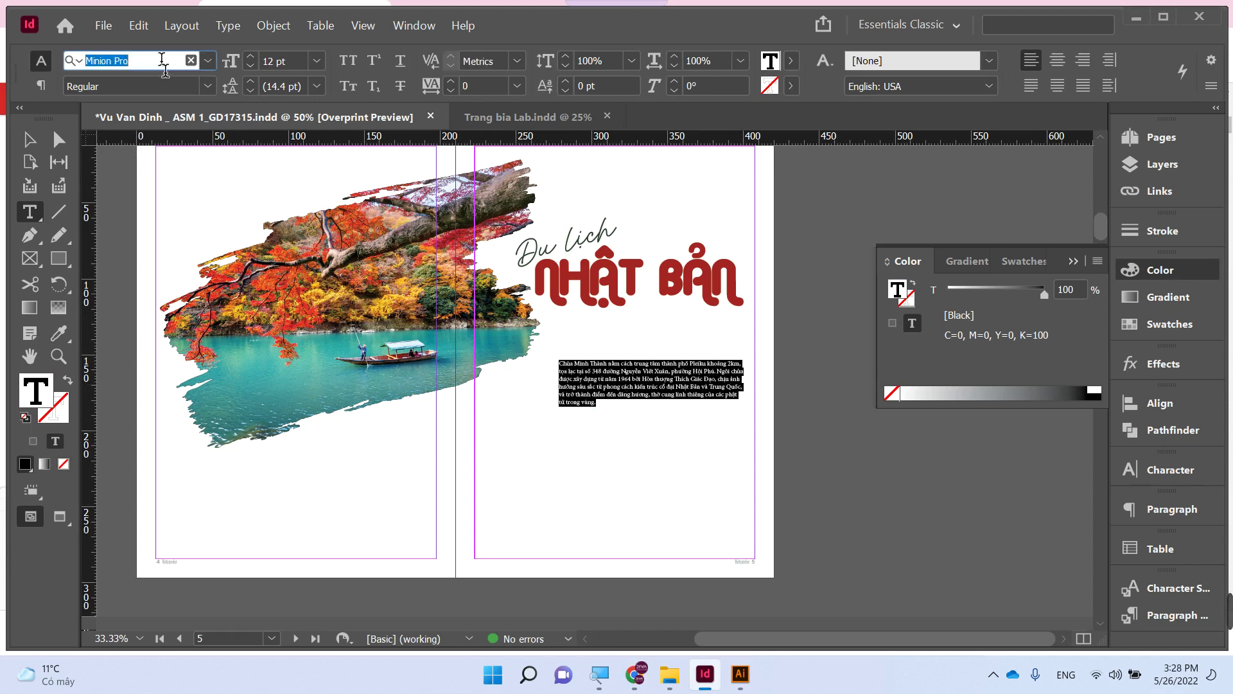
pyautogui.write('m')
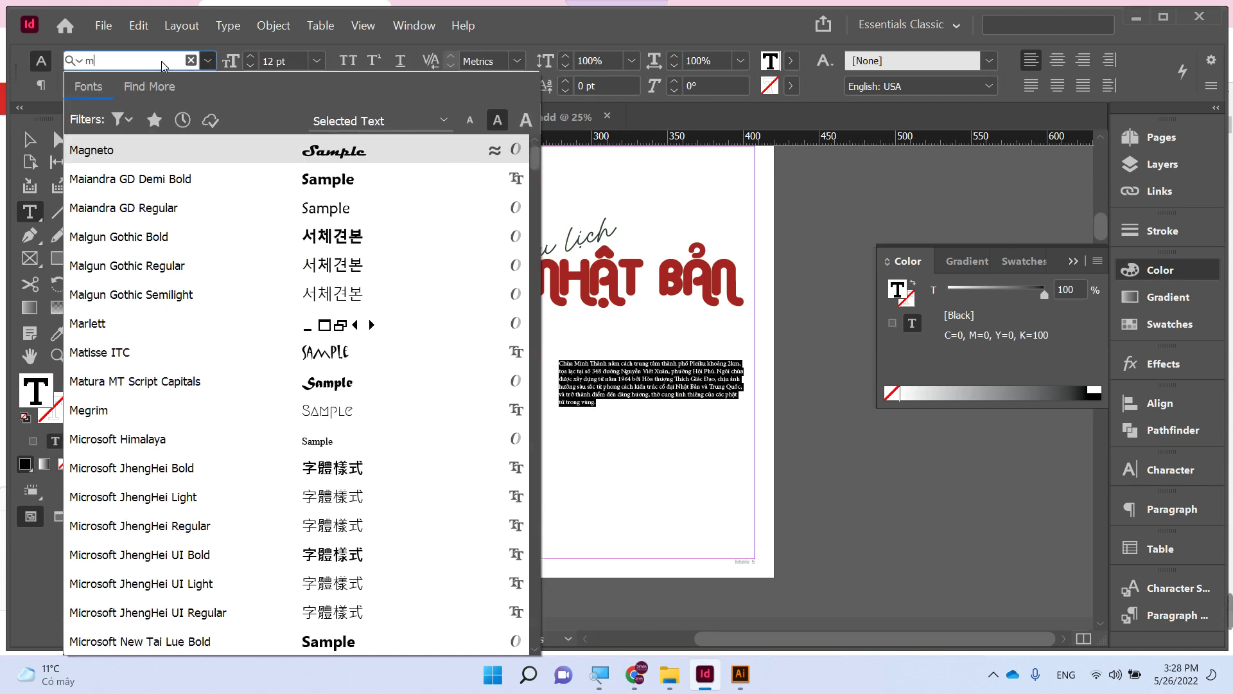
pyautogui.write('t')
pyautogui.press('Return')
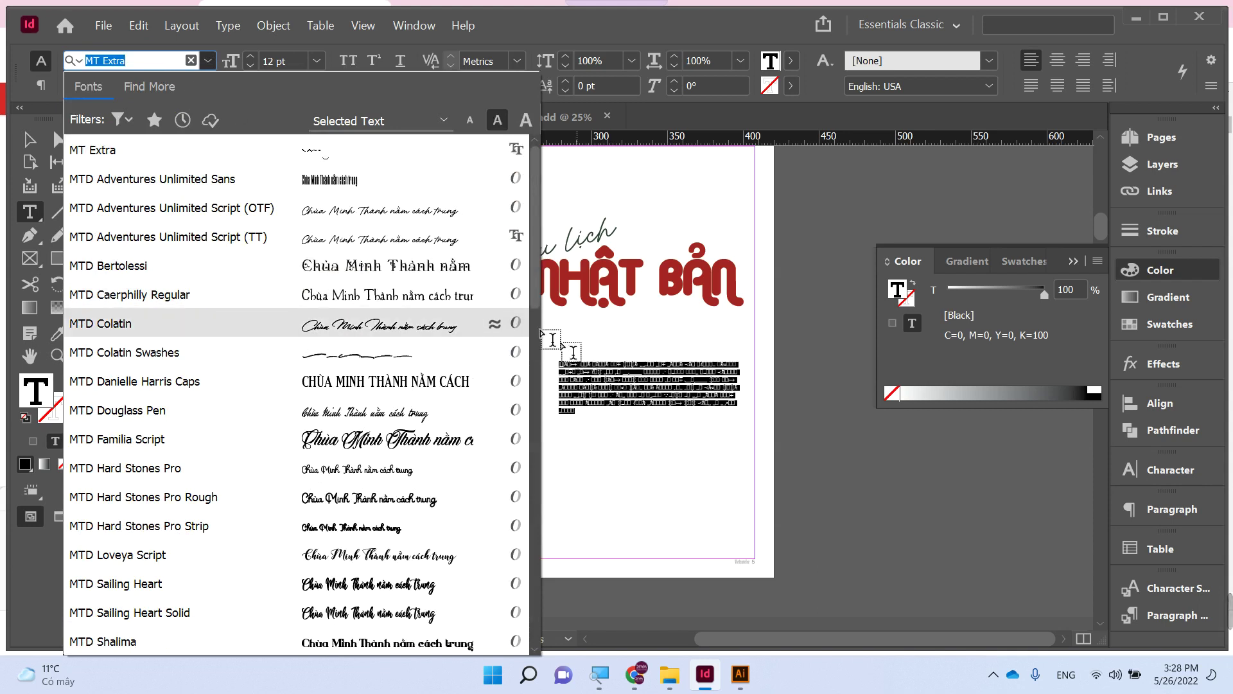
pyautogui.press('Escape')
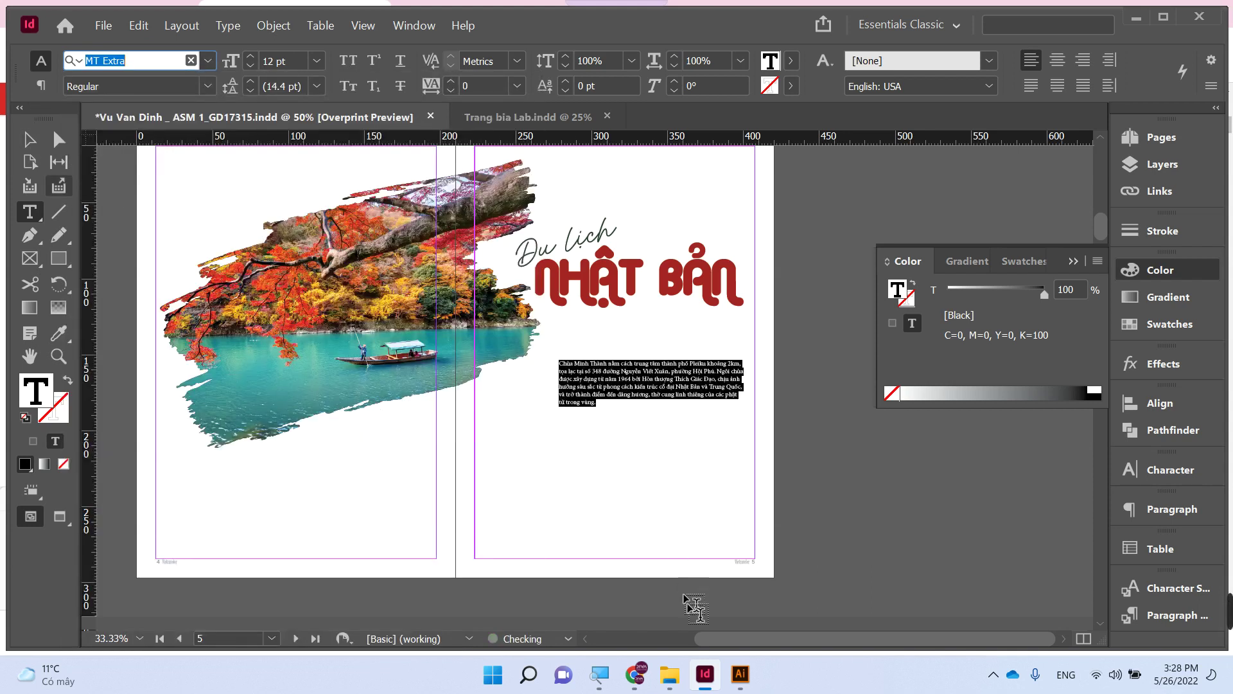
# - Close 13755.eps in Illustrator without saving its changes
pyautogui.click(738, 675)
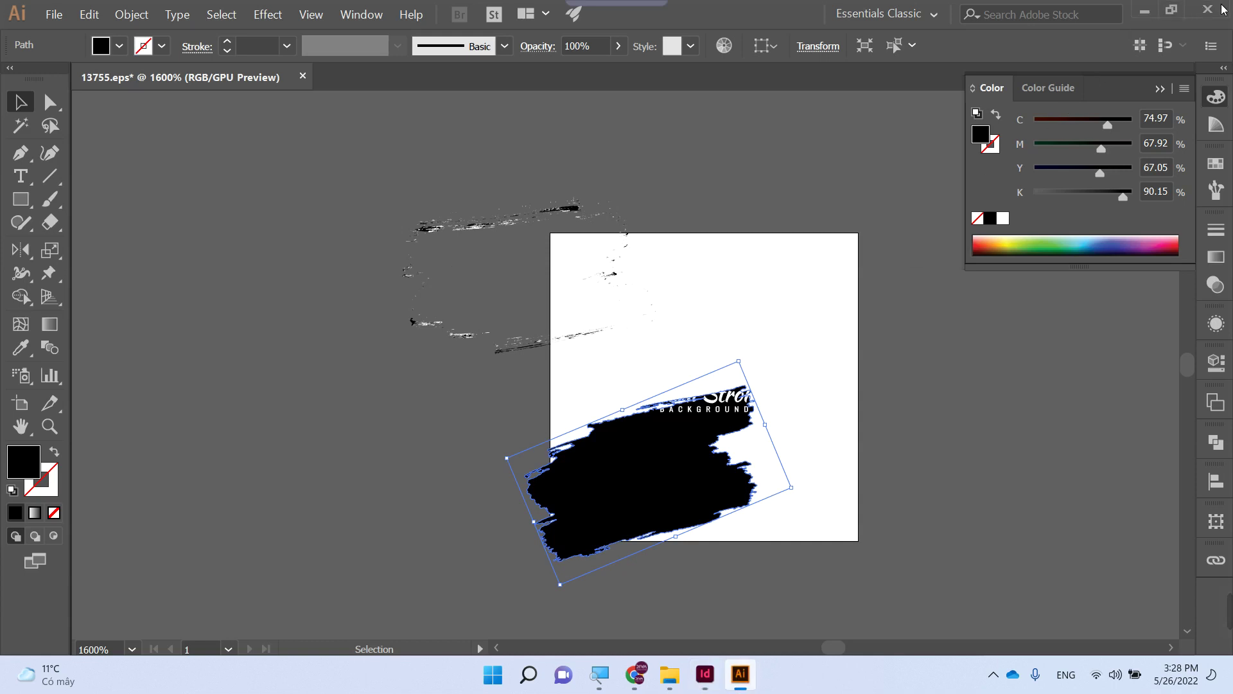
pyautogui.hotkey('ctrl', 'w')
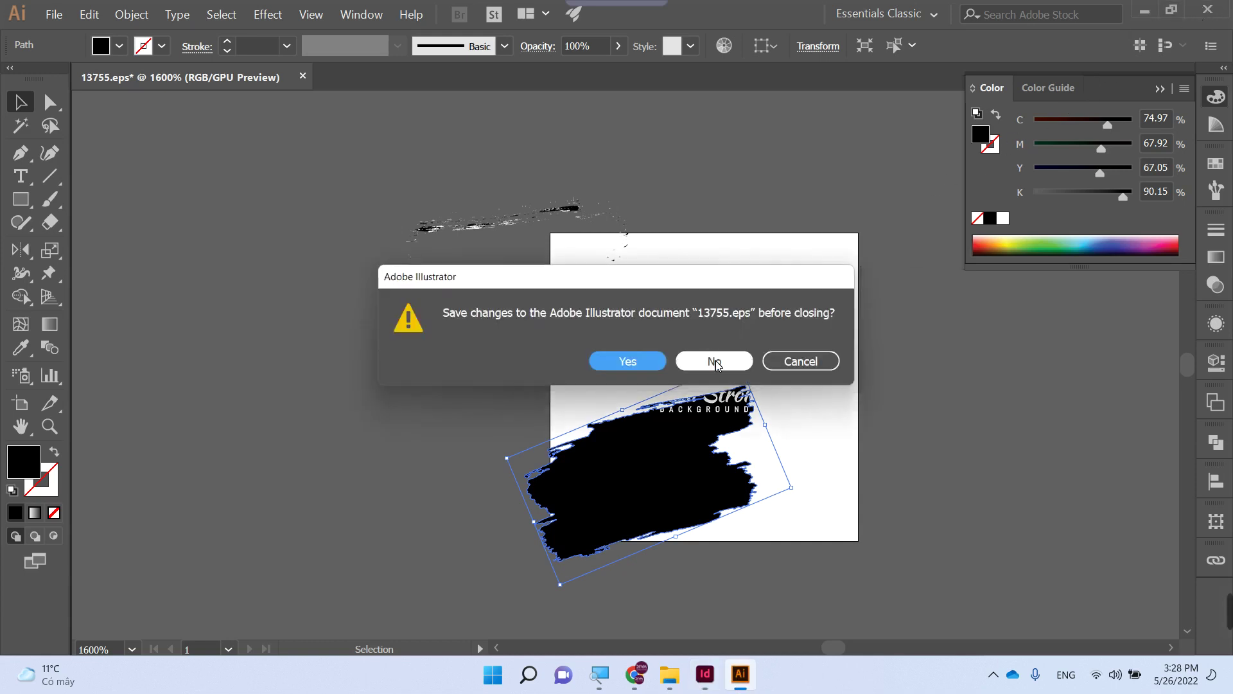
pyautogui.click(715, 361)
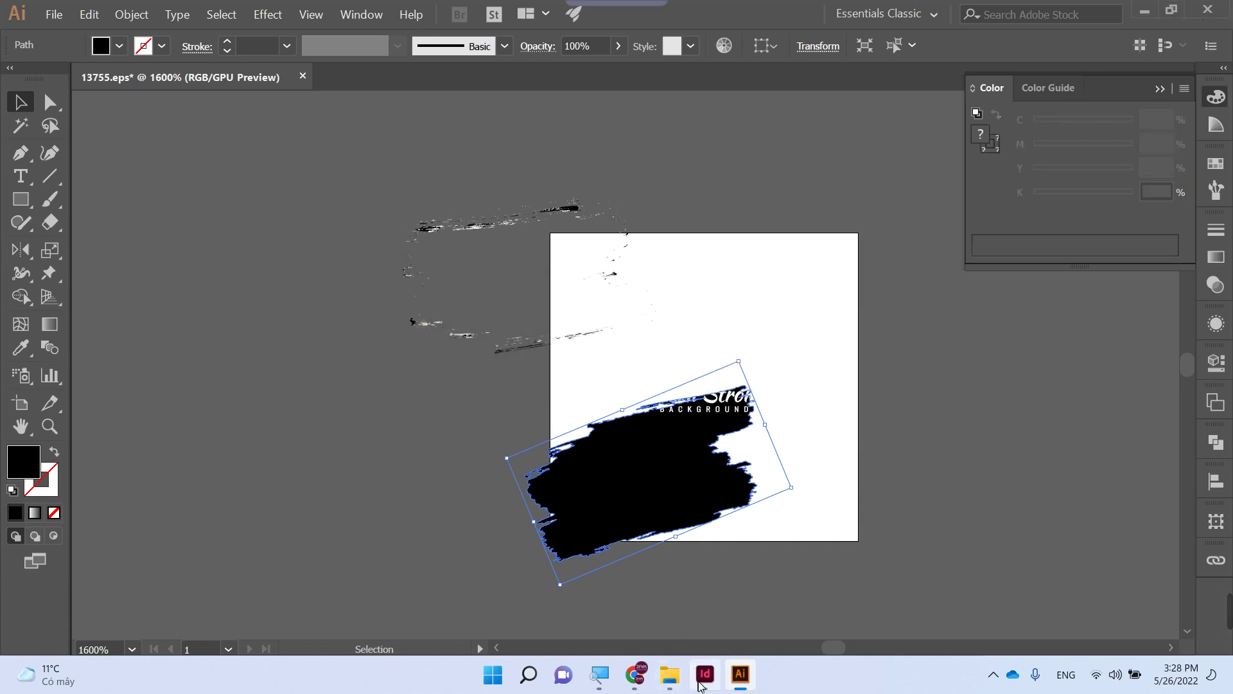
pyautogui.click(705, 673)
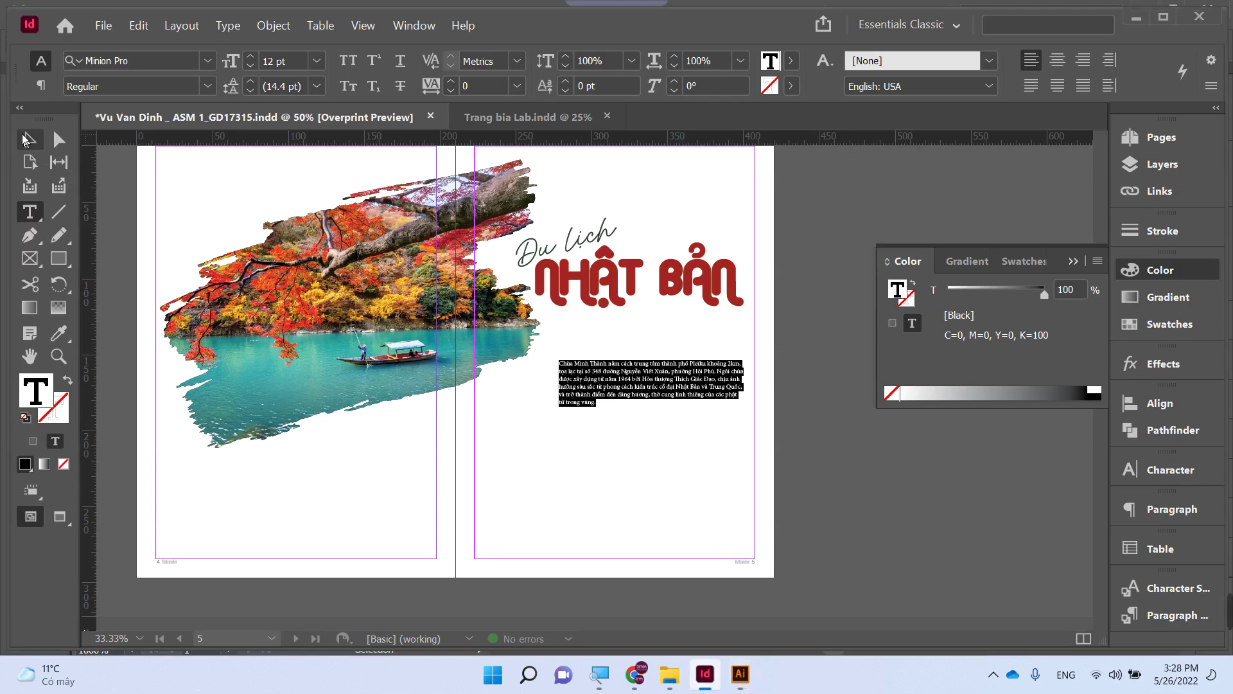
# - Clear the body text frame and paste the Chùa Minh Thành paragraph back into it
pyautogui.click(116, 211)
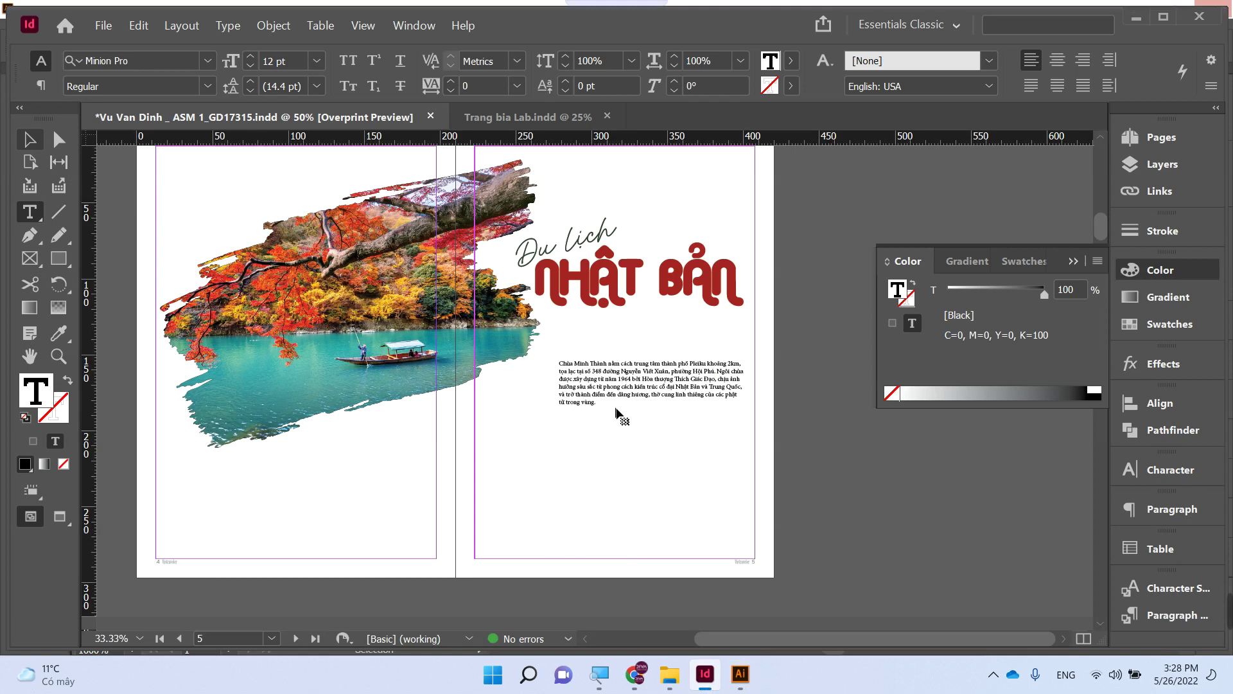
pyautogui.hotkey('ctrl', 'z')
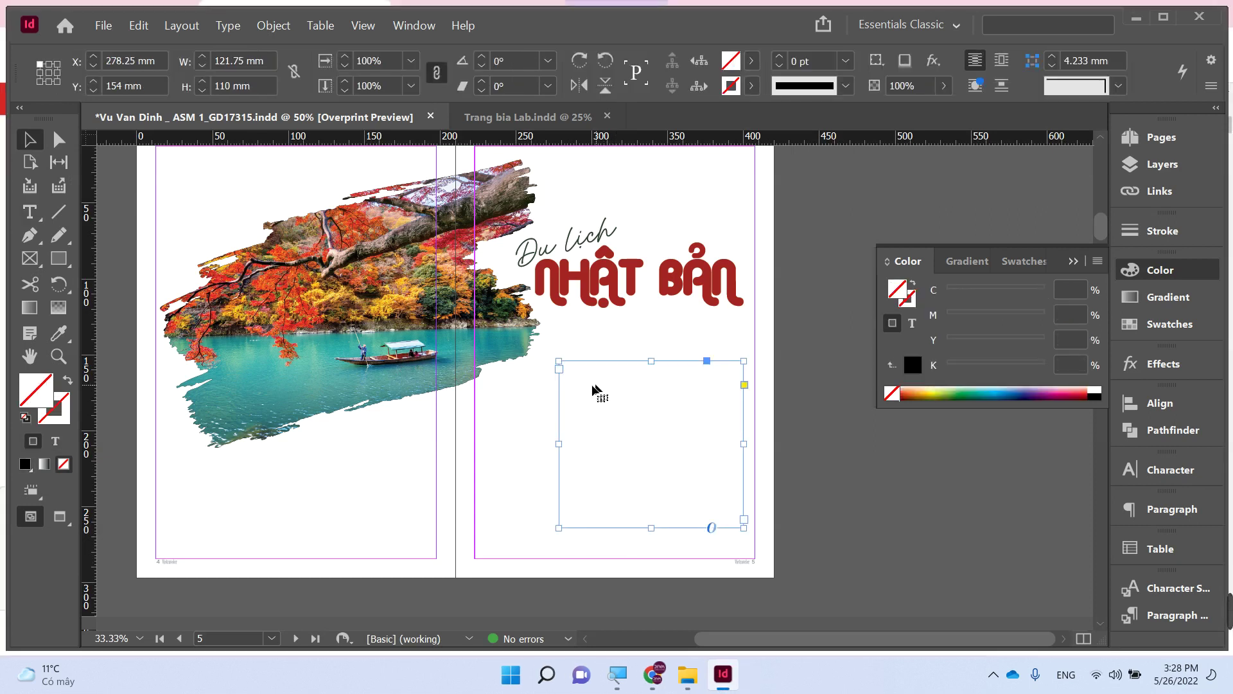
pyautogui.press('t')
pyautogui.hotkey('ctrl', 'z')
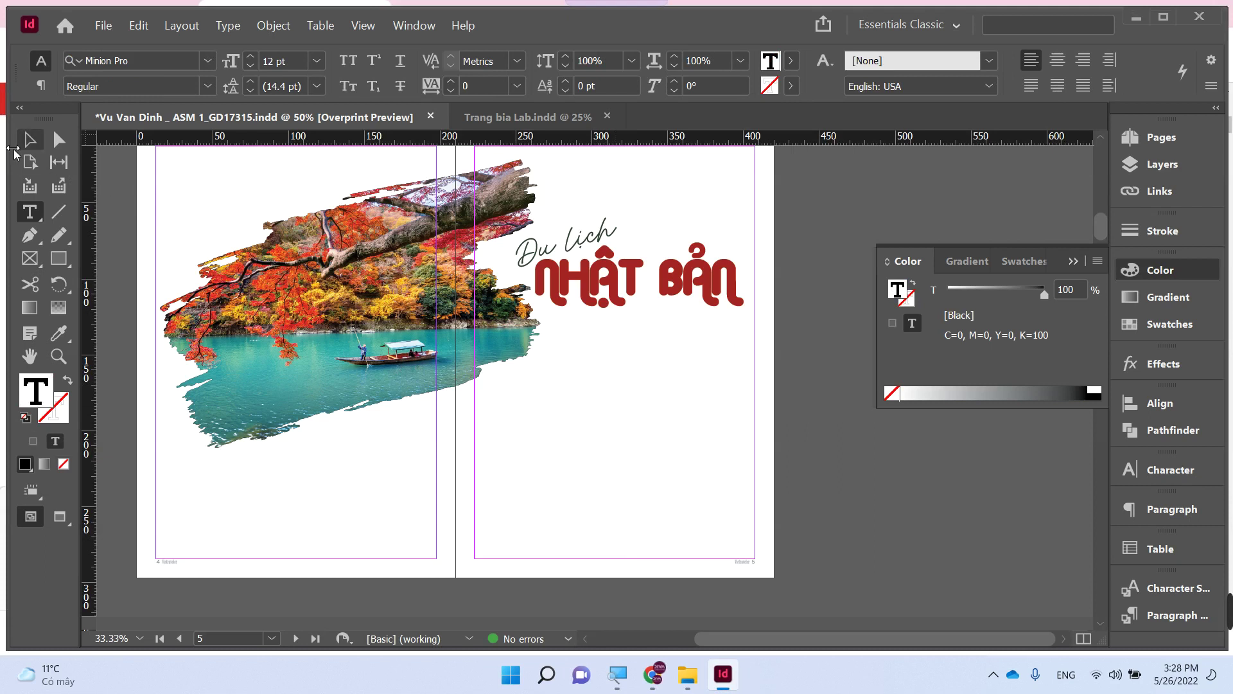
pyautogui.click(29, 139)
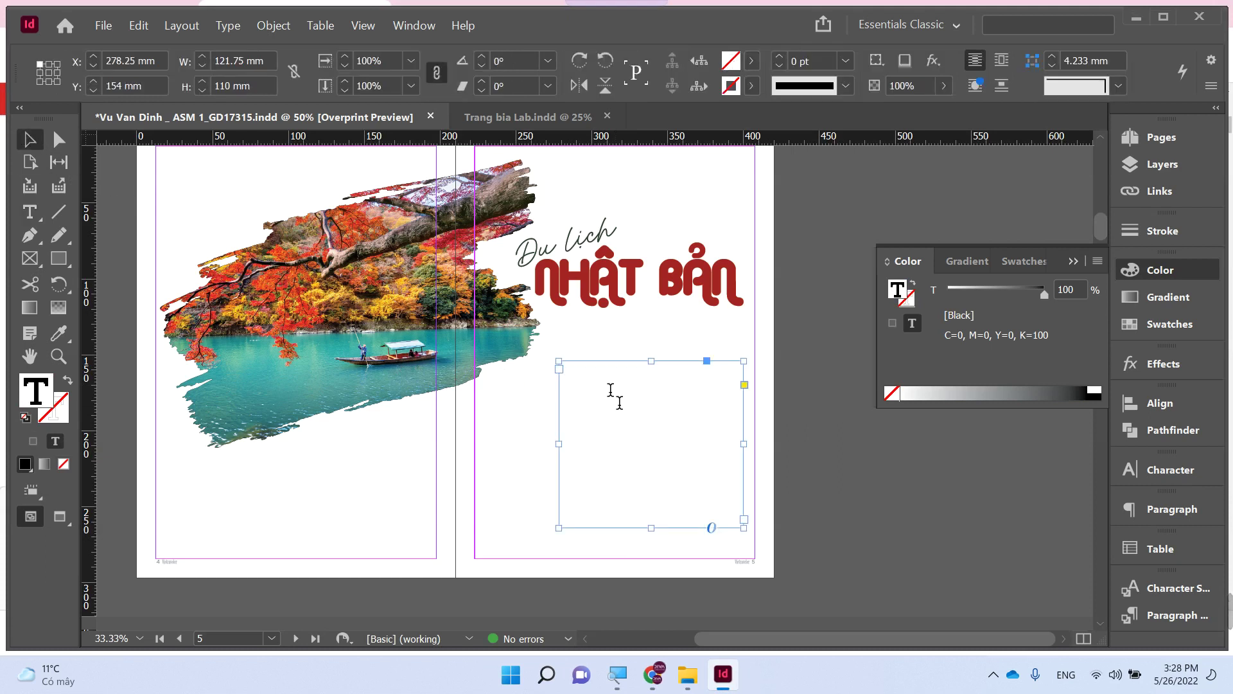
pyautogui.doubleClick(613, 444)
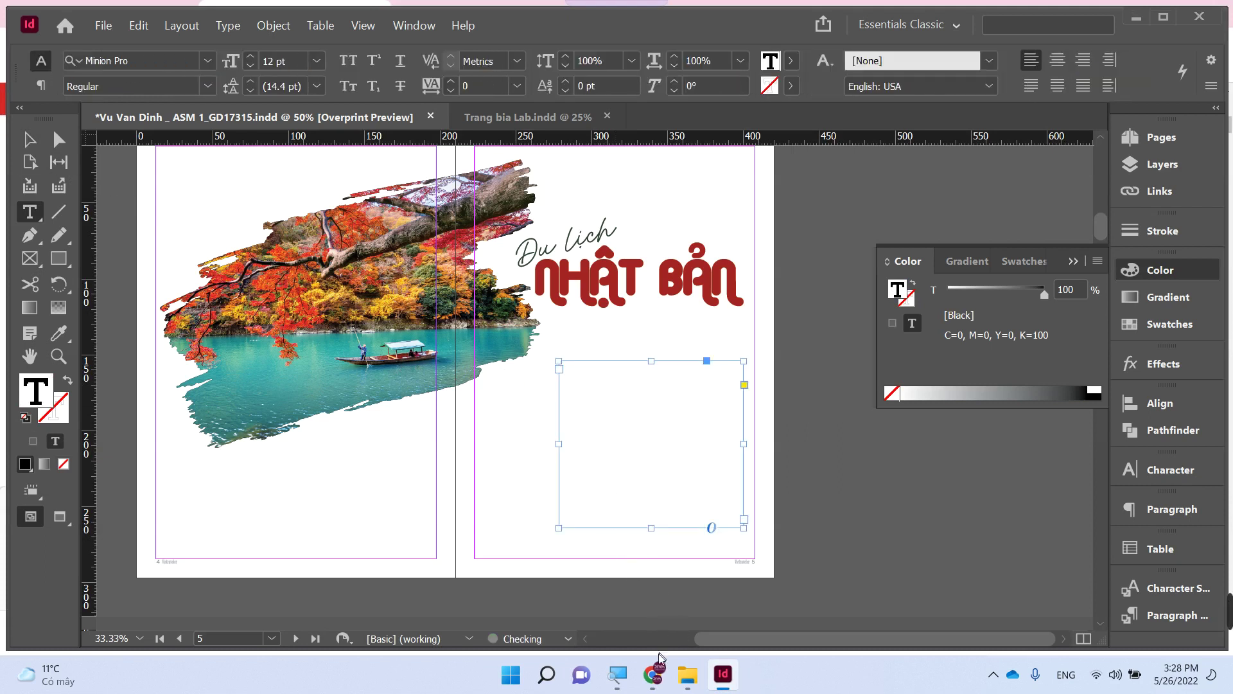
pyautogui.click(653, 674)
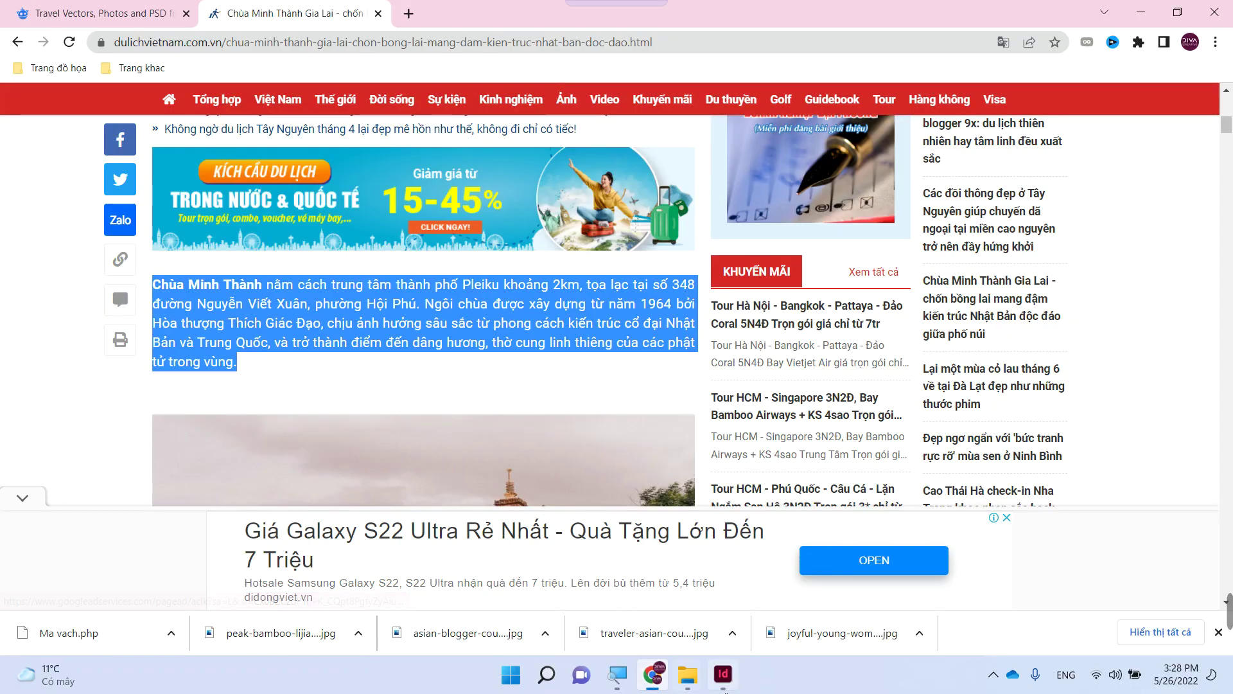
pyautogui.click(723, 673)
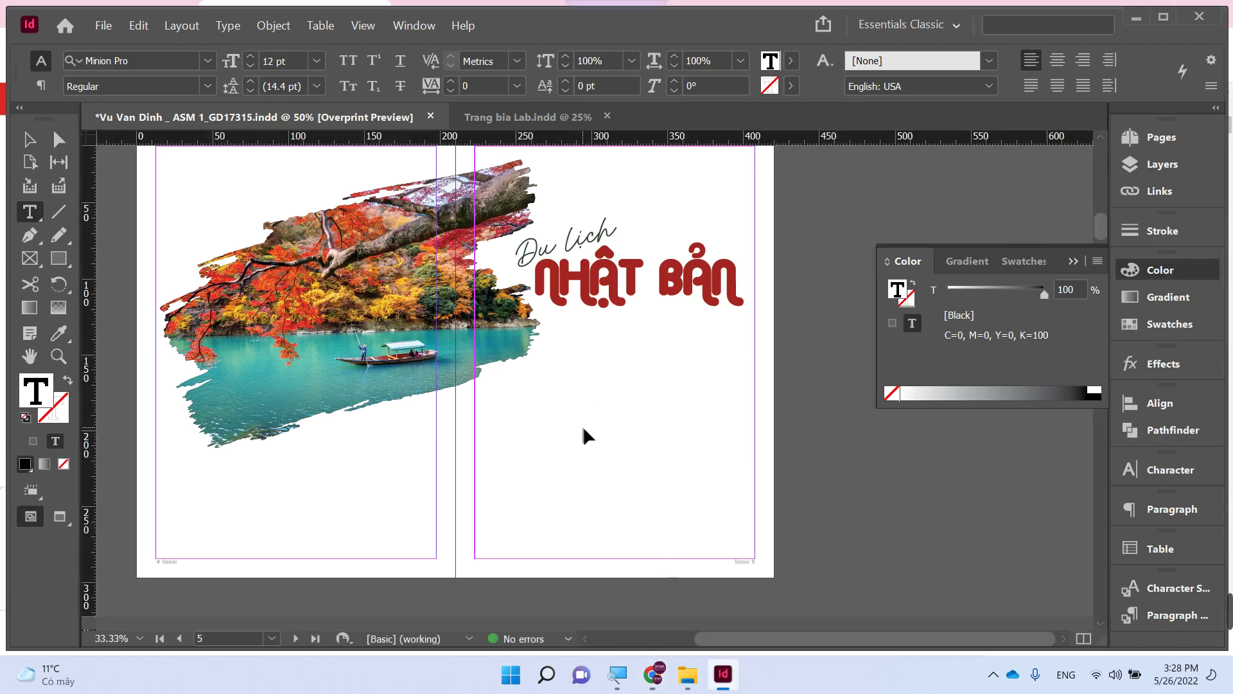
pyautogui.hotkey('ctrl', 'v')
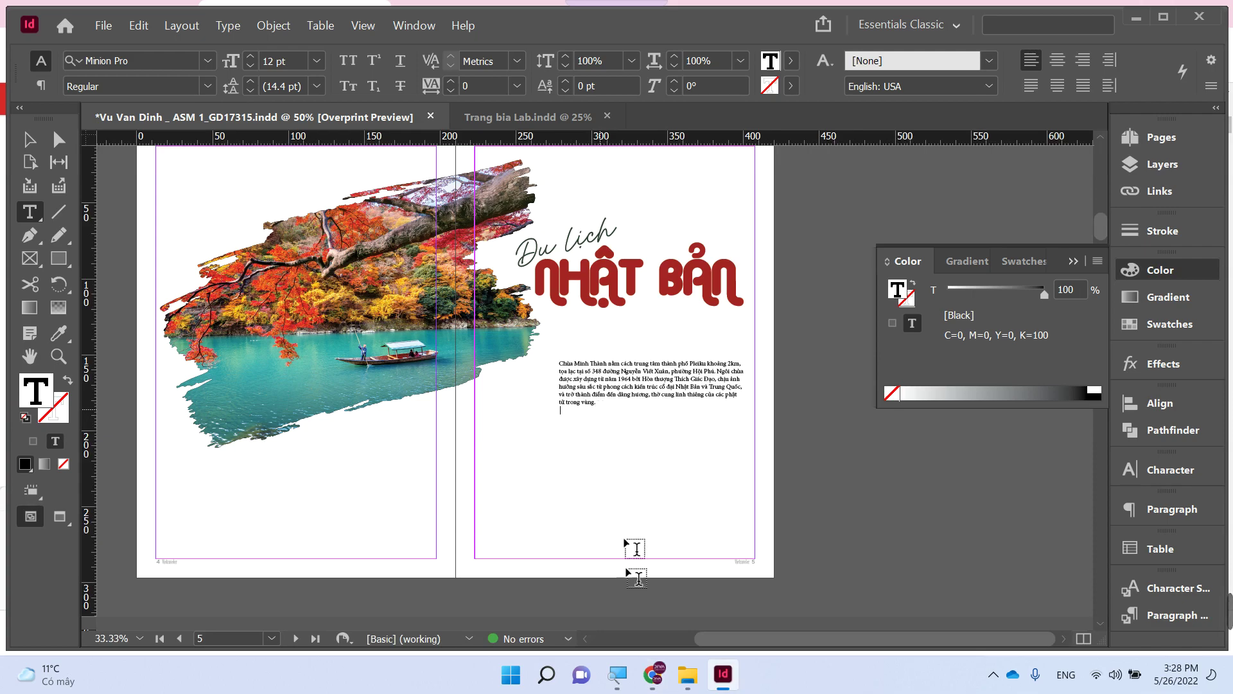
# - Select the 'Khuôn viên của chùa' heading and paragraph in the Chrome article
pyautogui.click(653, 675)
pyautogui.scroll(-5, 453, 434)
pyautogui.scroll(-5, 452, 435)
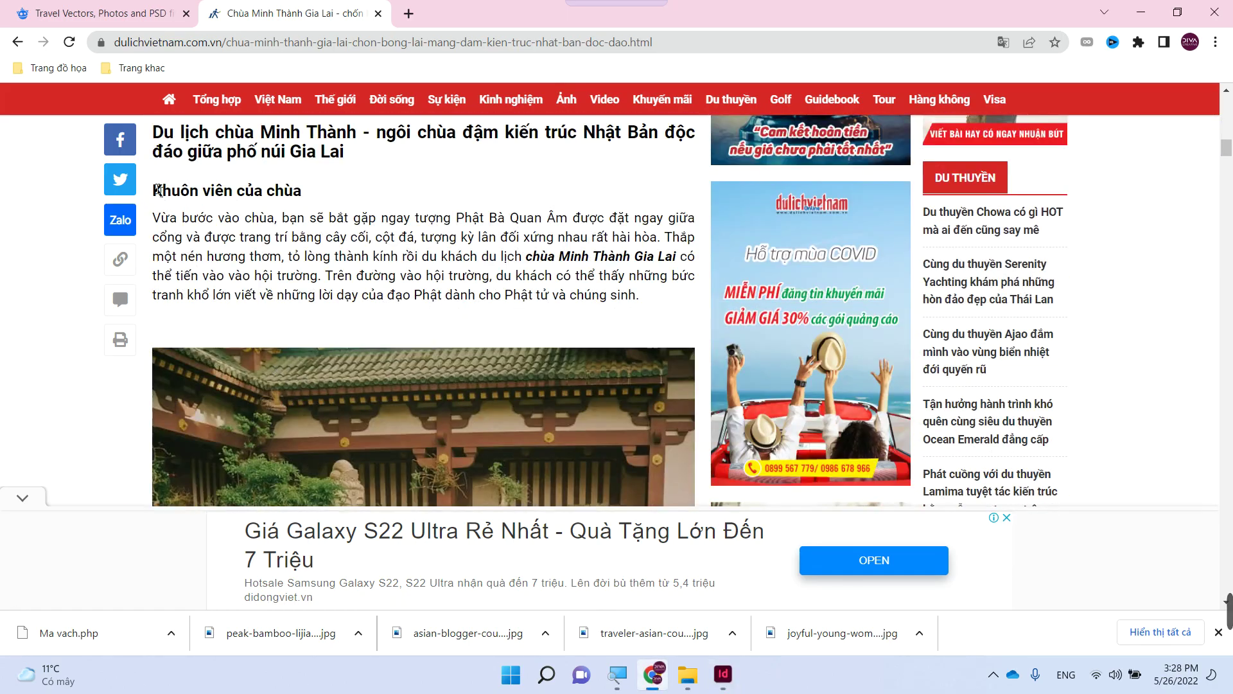
pyautogui.moveTo(158, 190); pyautogui.dragTo(659, 299)
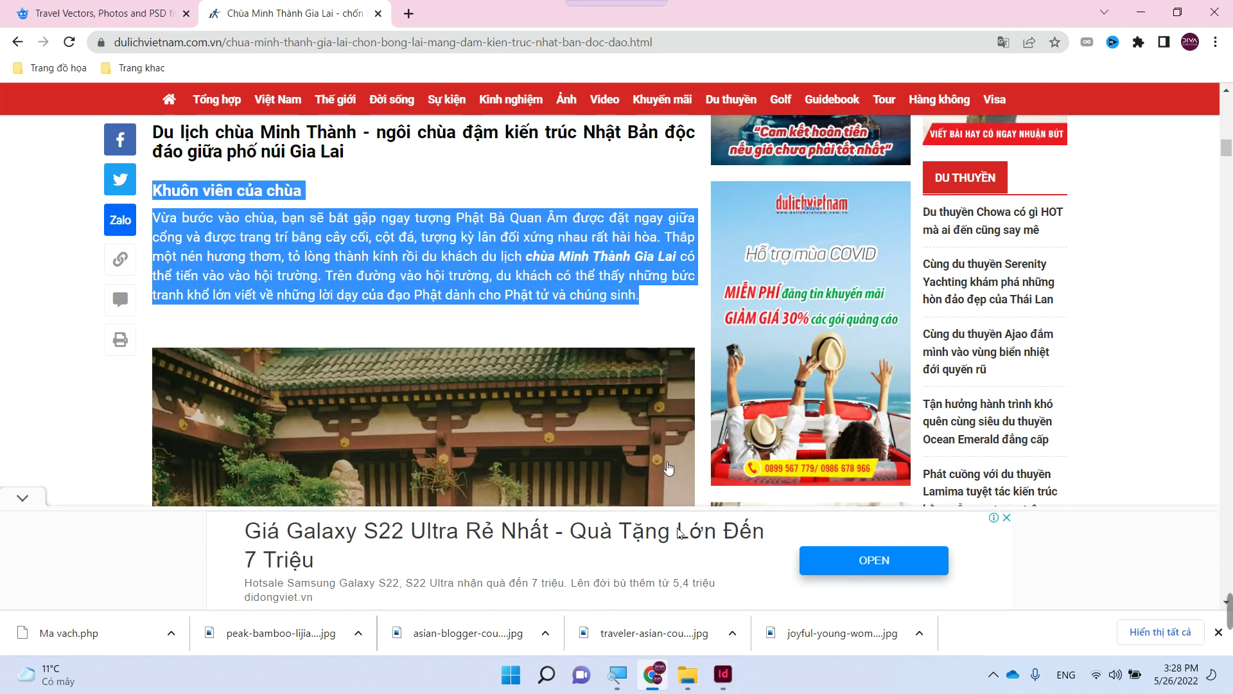
pyautogui.click(723, 674)
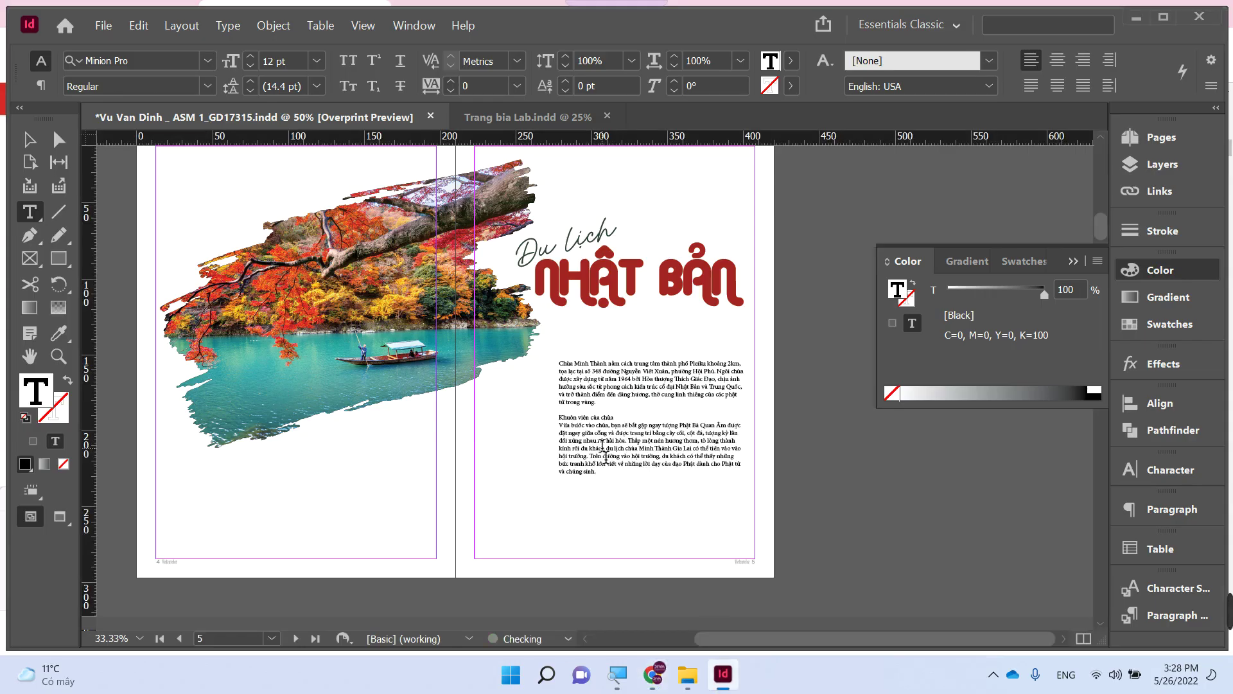
# - Make the 'Khuôn viên của chùa' heading bold
pyautogui.keyDown('shift'); pyautogui.click(559, 418); pyautogui.keyUp('shift')
pyautogui.click(208, 84)
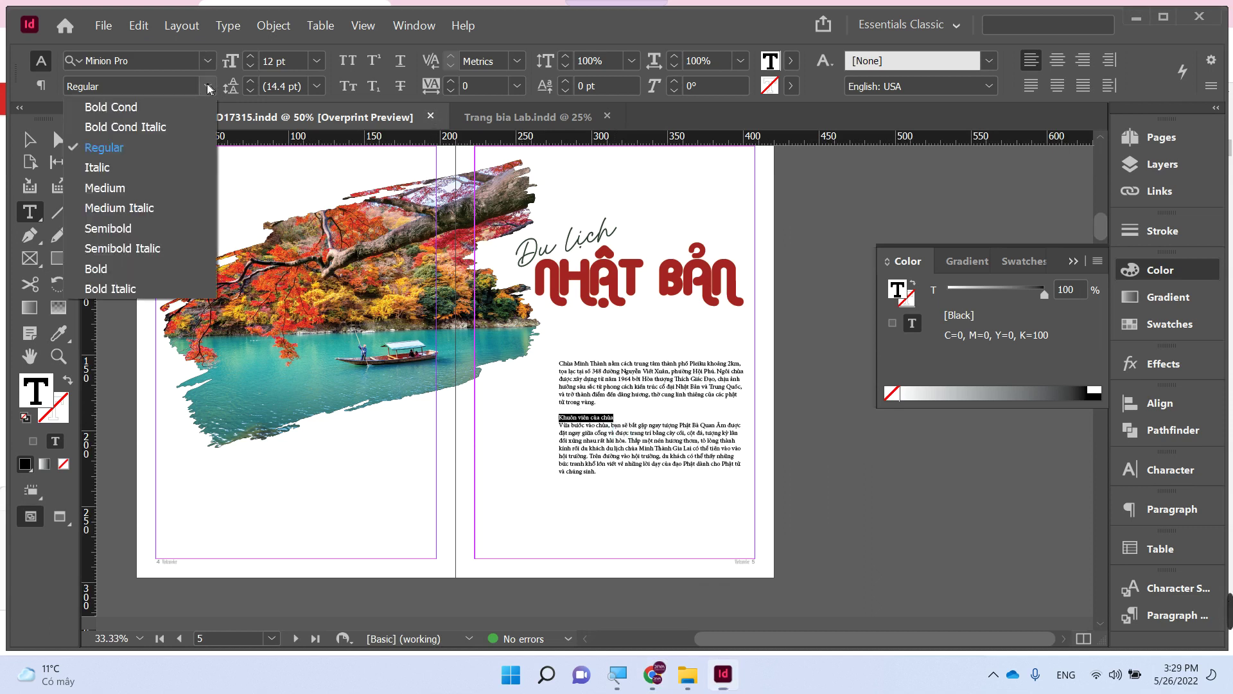
pyautogui.click(106, 275)
# - Select all the body text and justify it with the last line aligned left
pyautogui.click(29, 139)
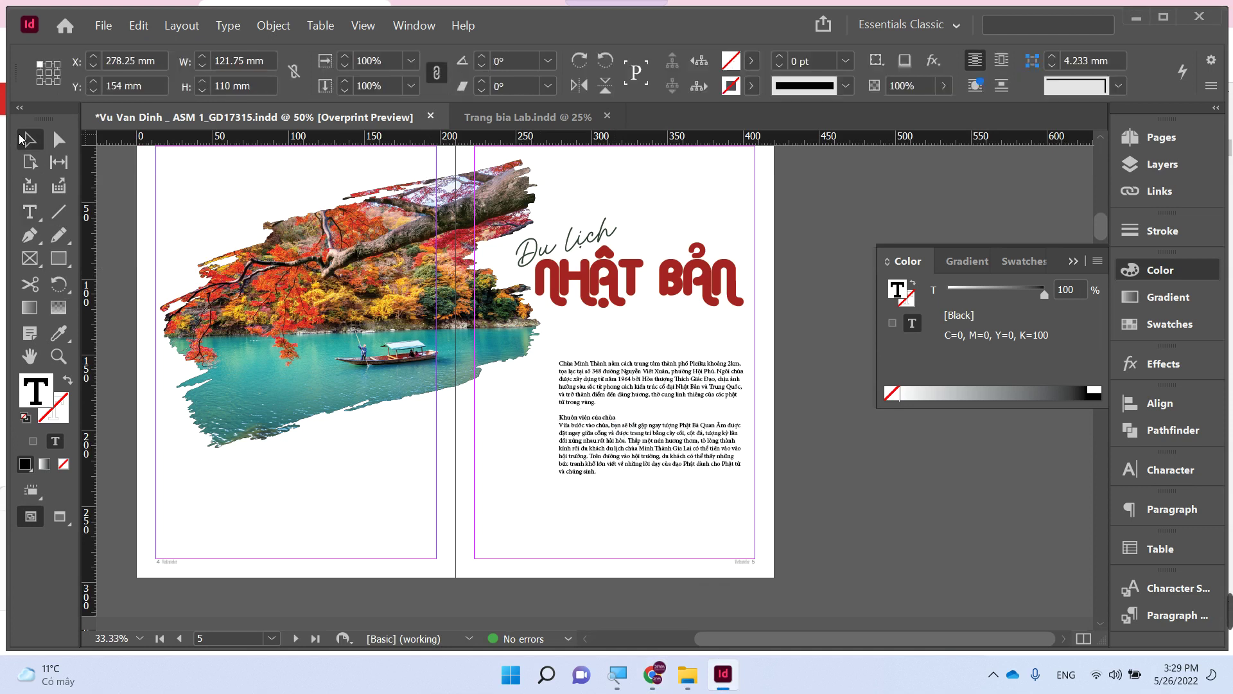
pyautogui.click(618, 411)
pyautogui.doubleClick(632, 434)
pyautogui.hotkey('ctrl', 'a')
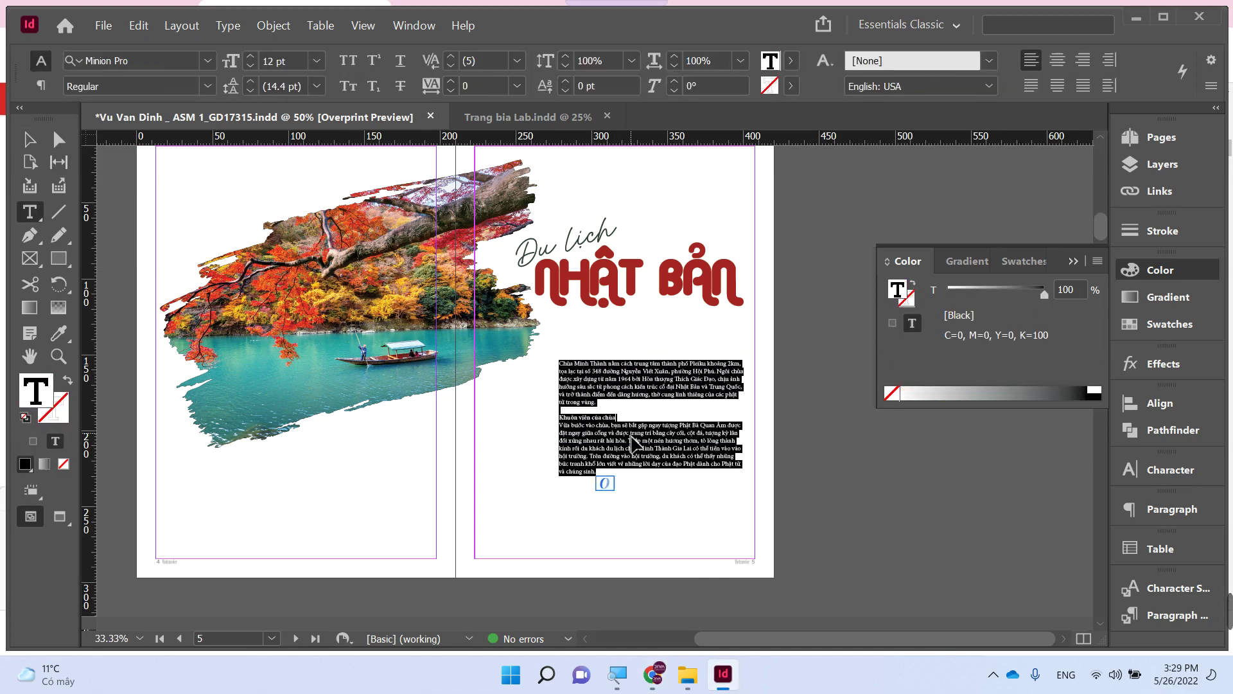
pyautogui.click(1031, 85)
# - Set the body text font to Myriad Pro Regular
pyautogui.click(146, 61)
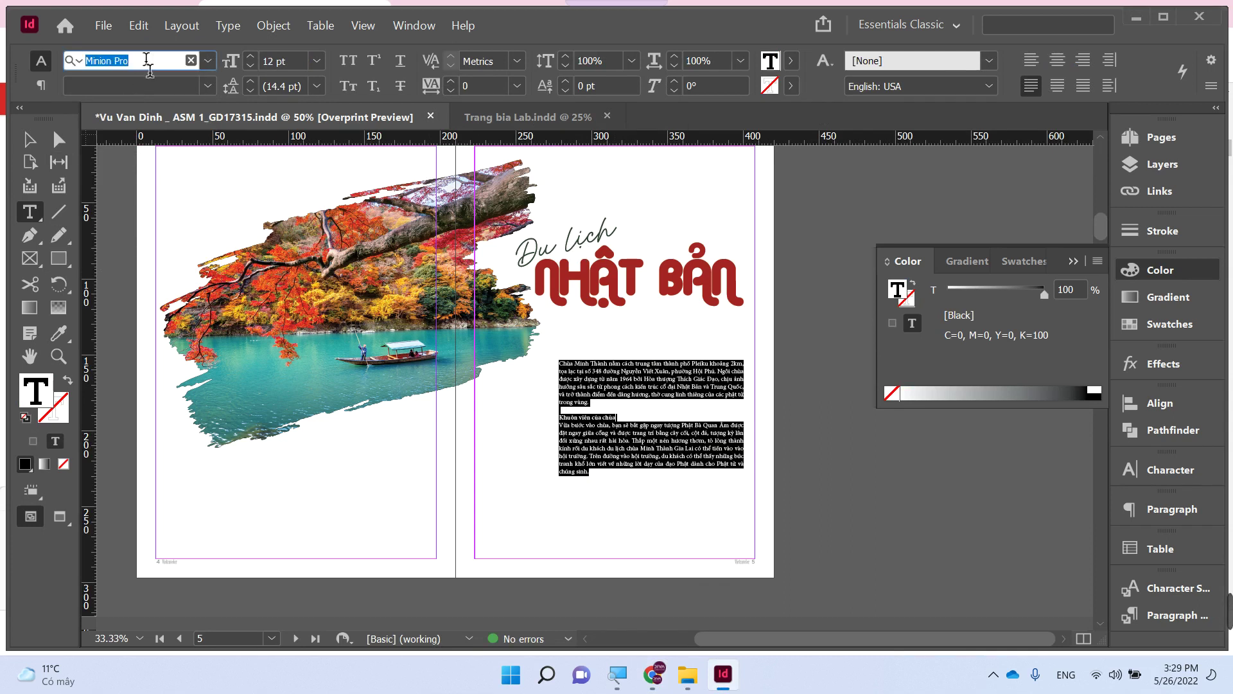
pyautogui.write('m')
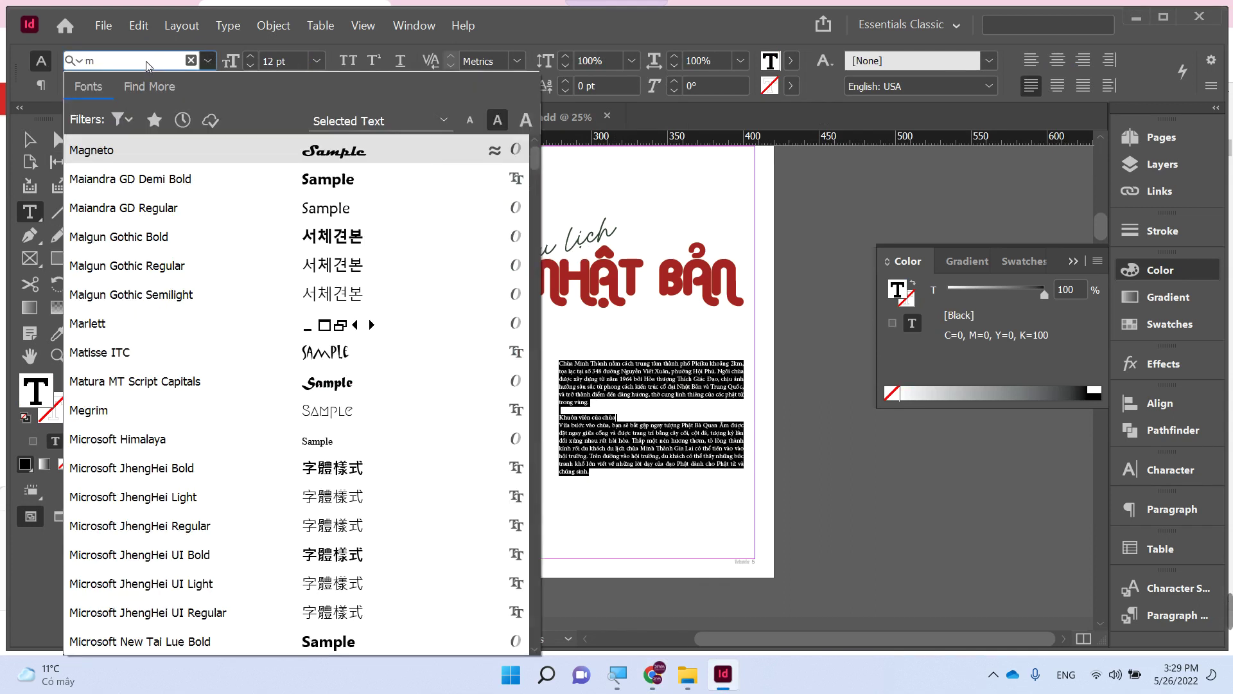
pyautogui.write('y')
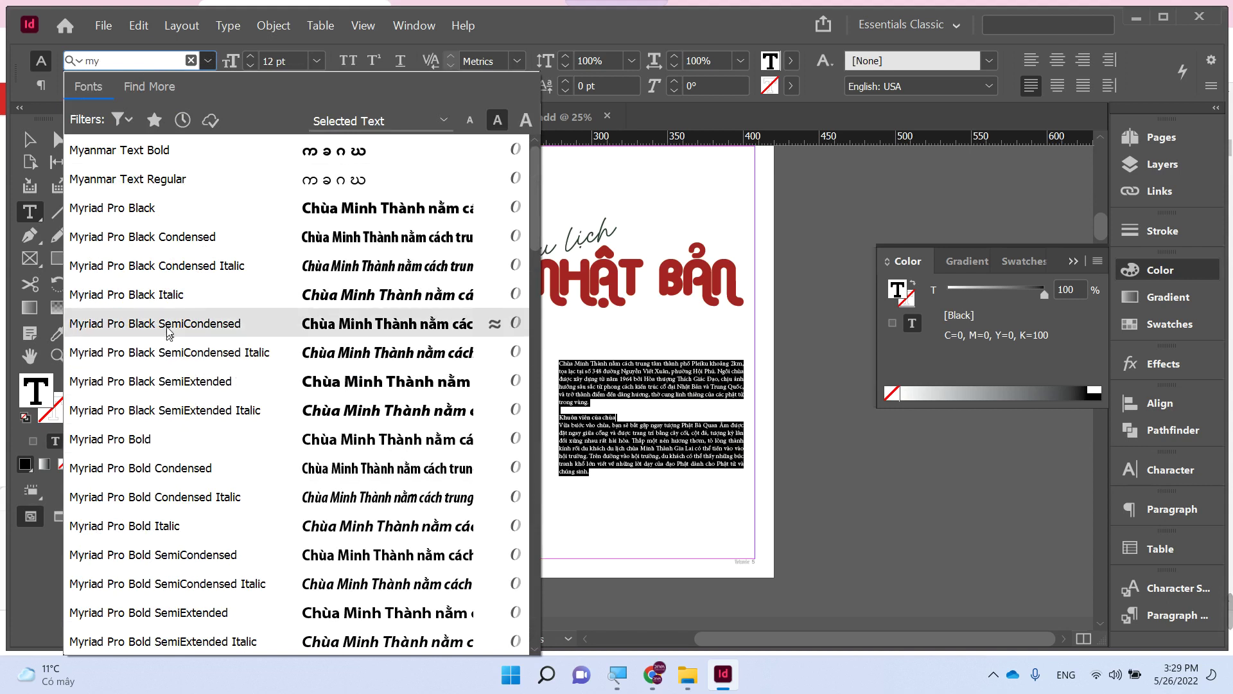
pyautogui.click(162, 437)
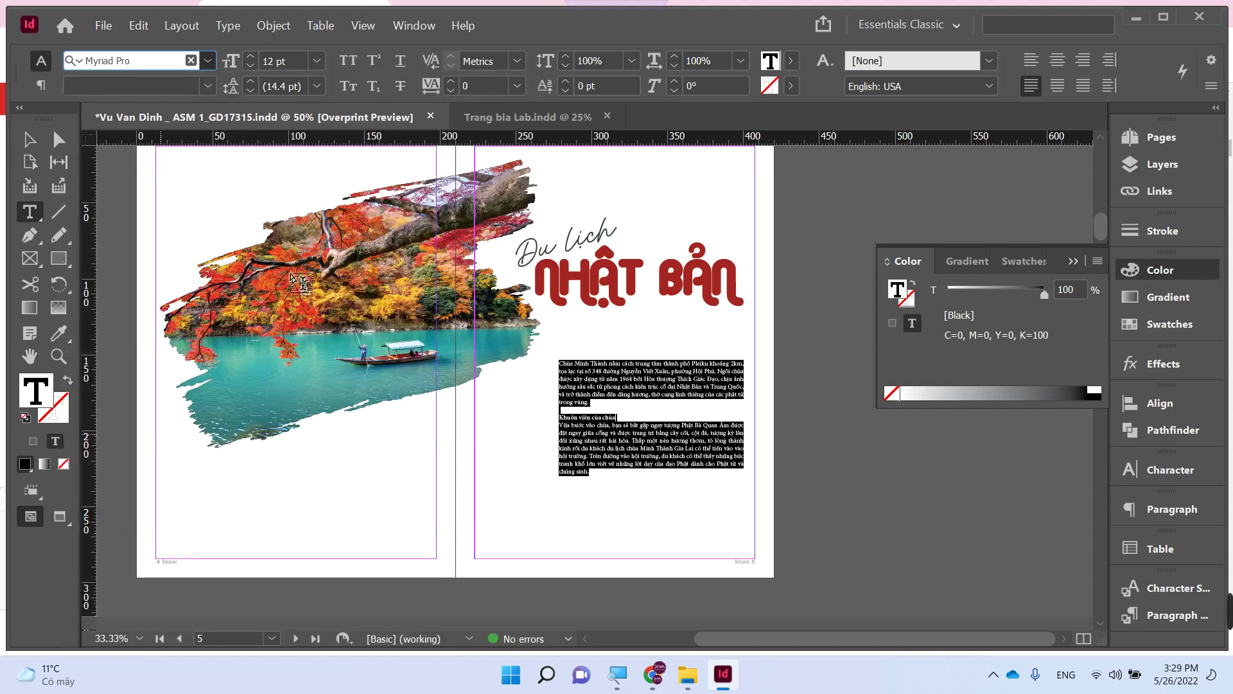
pyautogui.click(211, 87)
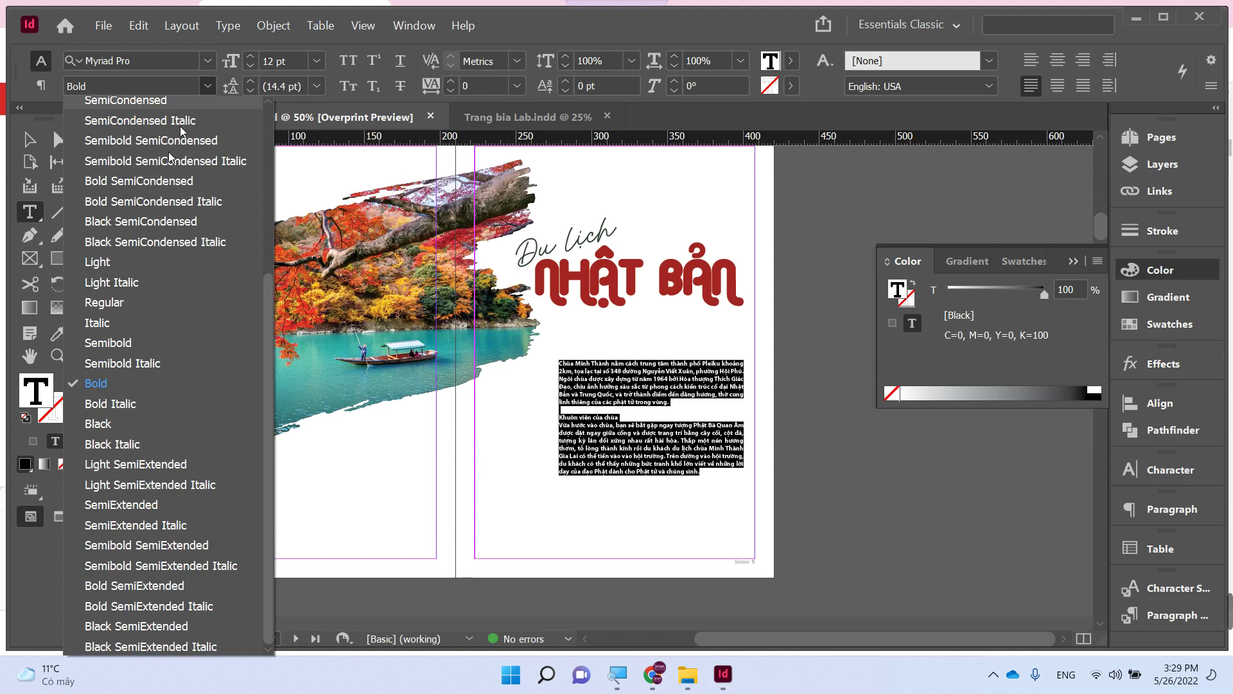
pyautogui.click(124, 311)
pyautogui.click(29, 139)
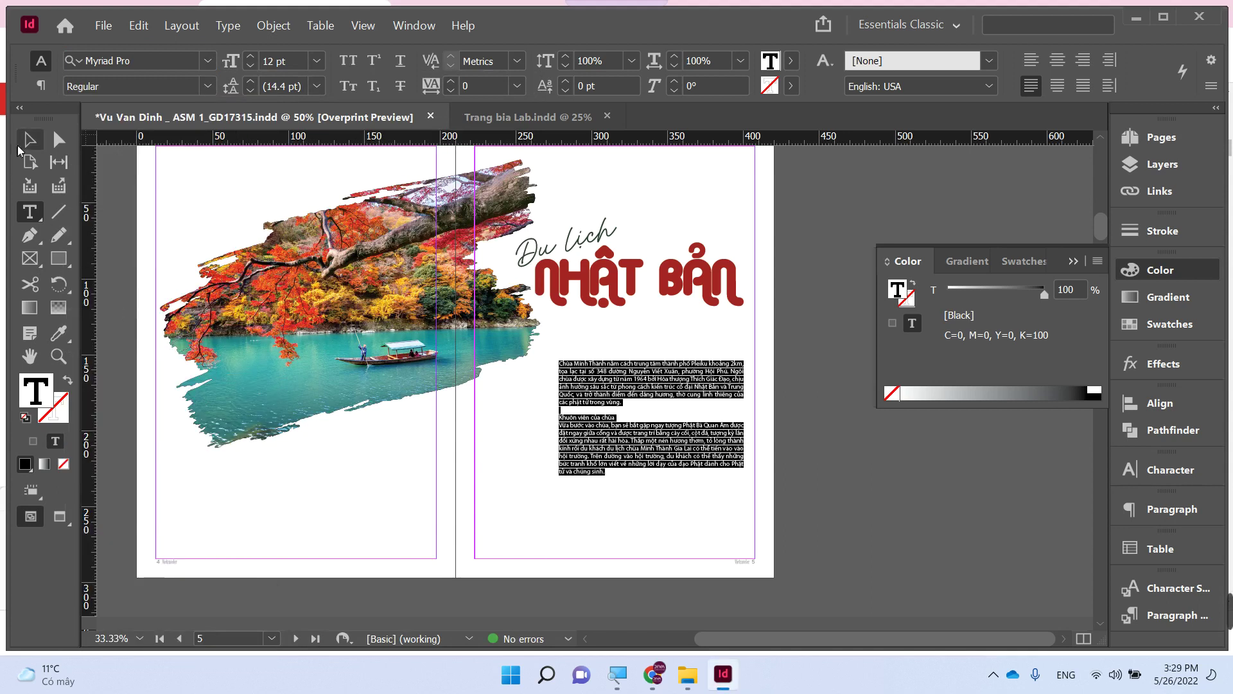
# - Narrow the body text frame to 93 mm wide, nudge it up, and fit the spread in view
pyautogui.moveTo(744, 443); pyautogui.dragTo(700, 443)
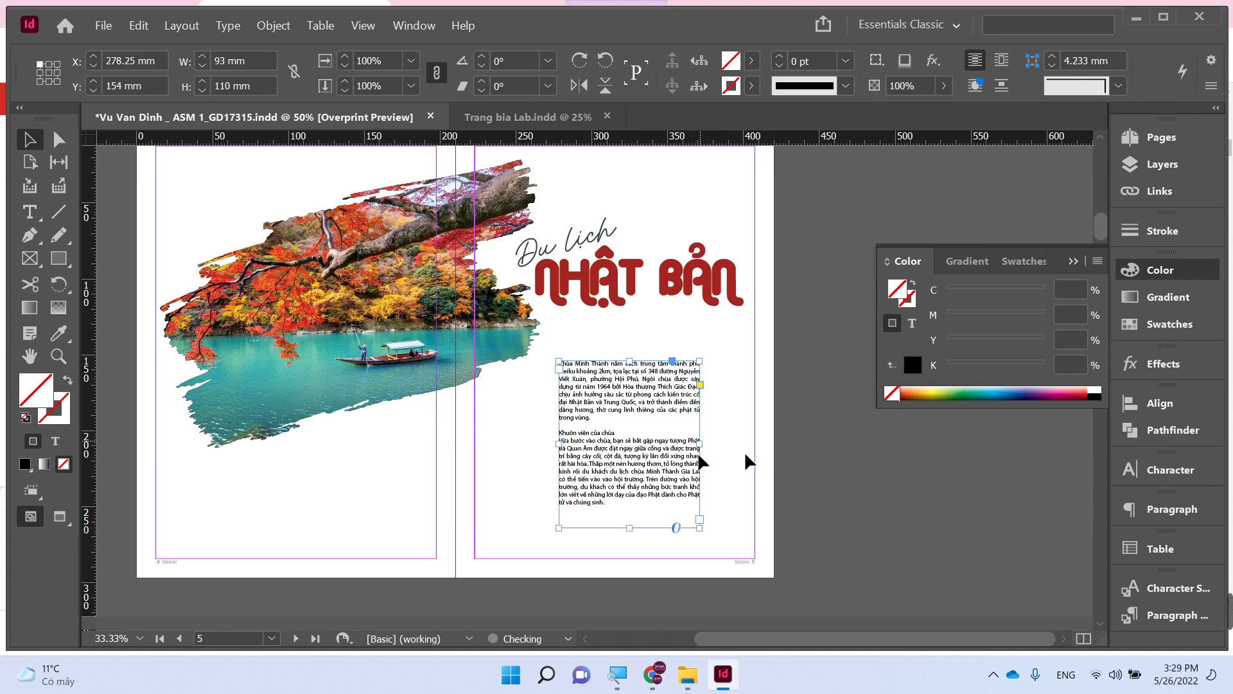
pyautogui.moveTo(638, 466); pyautogui.dragTo(644, 454)
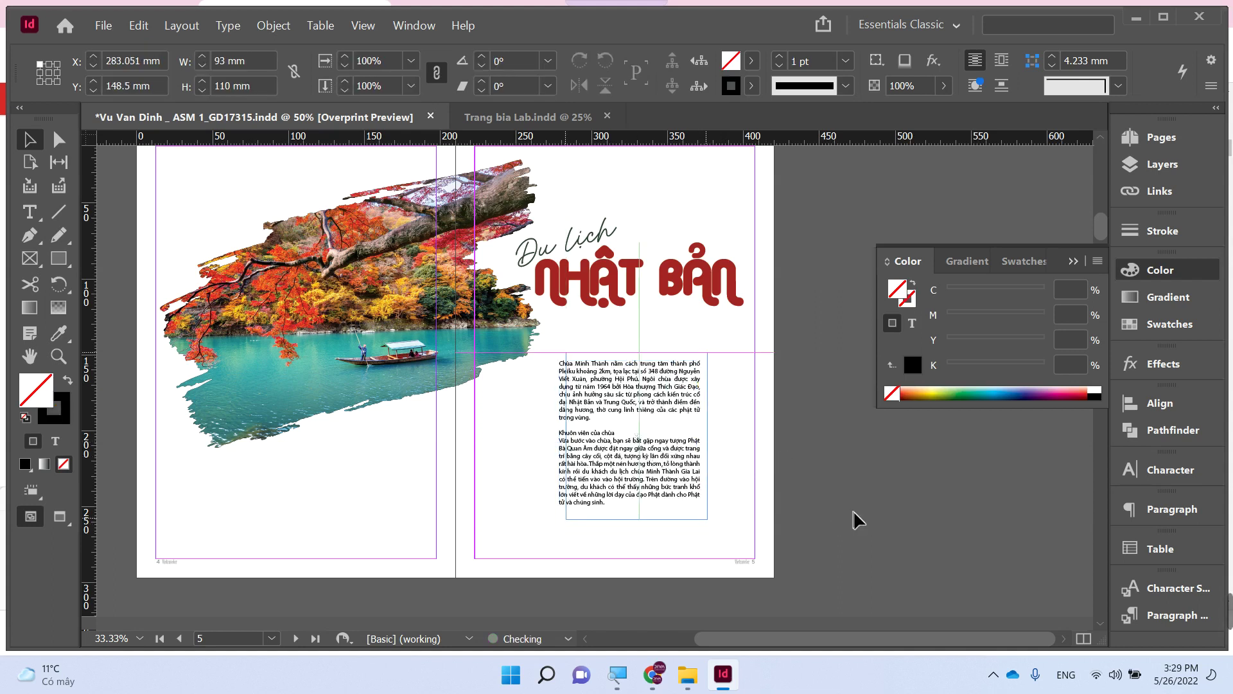
pyautogui.click(853, 510)
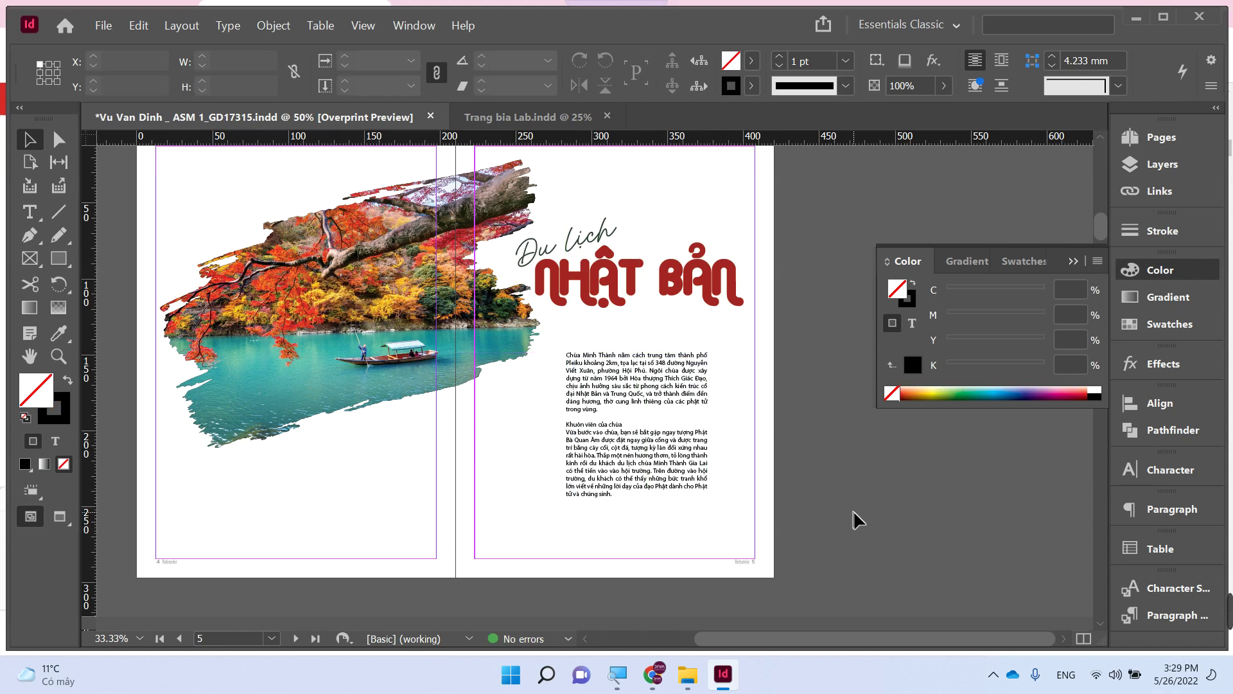
pyautogui.hotkey('ctrl', '-')
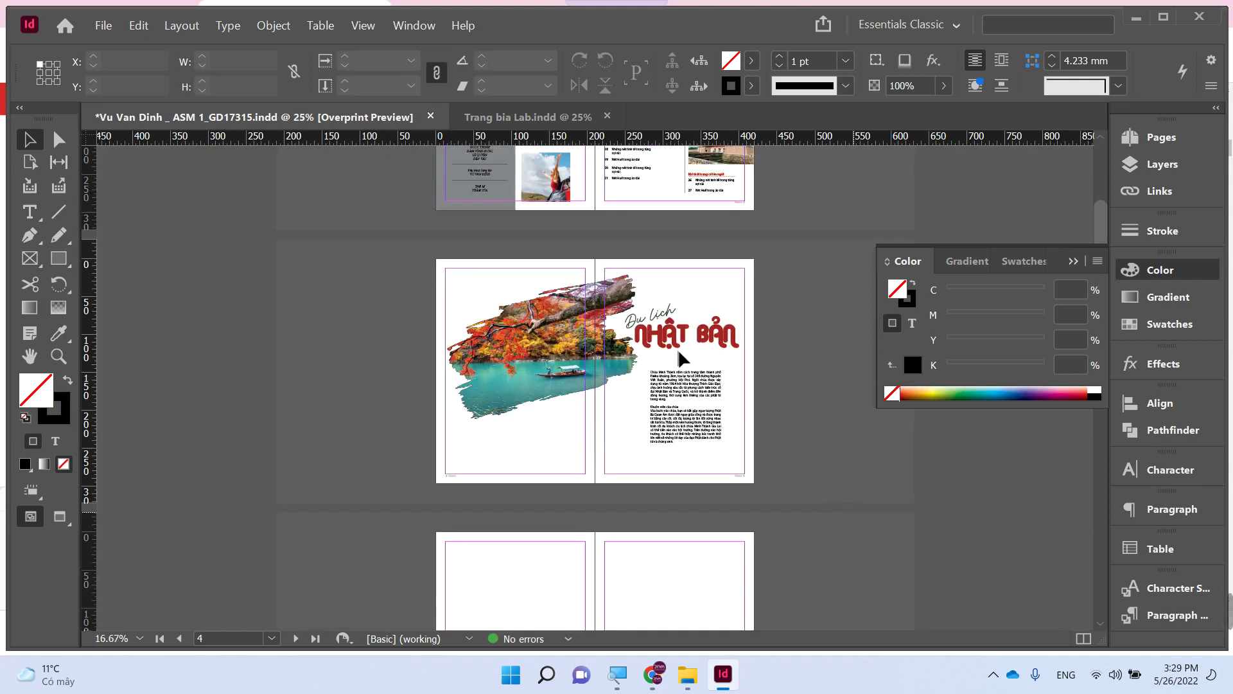
pyautogui.press('z')
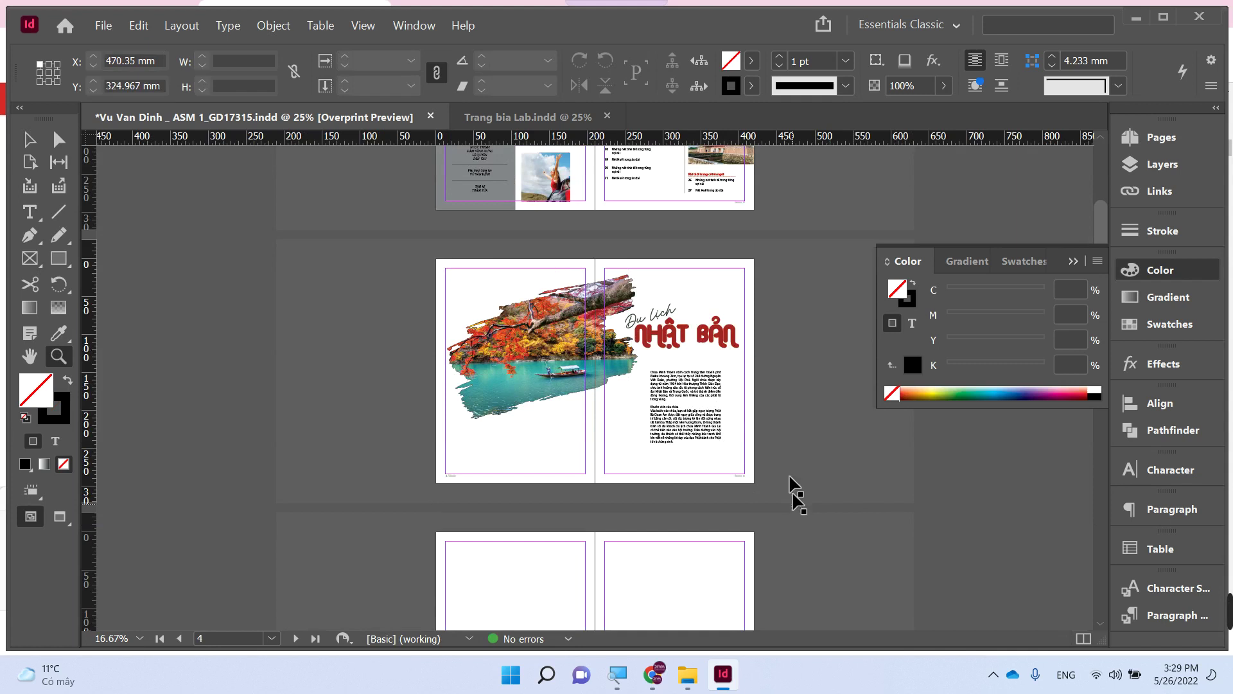
pyautogui.hotkey('ctrl', 'alt', '0')
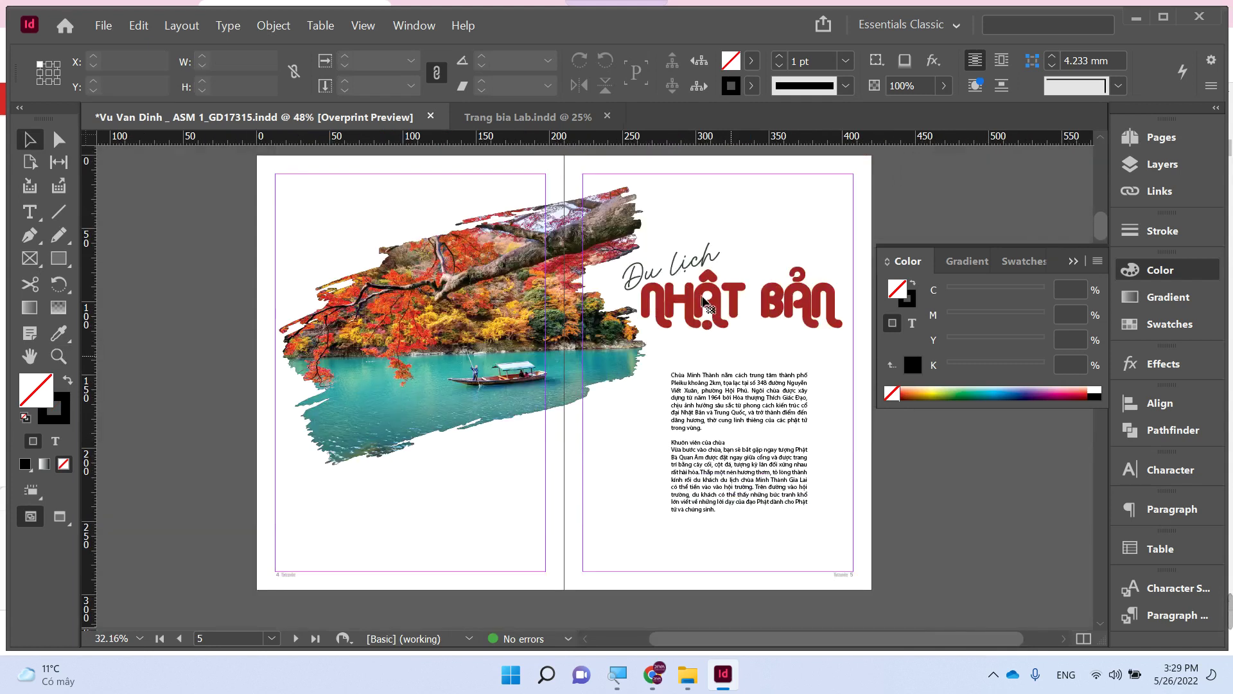
# - Place the cherry-blossoms Chureito pagoda photo inside the NHẬT BẢN title letters
pyautogui.click(707, 304)
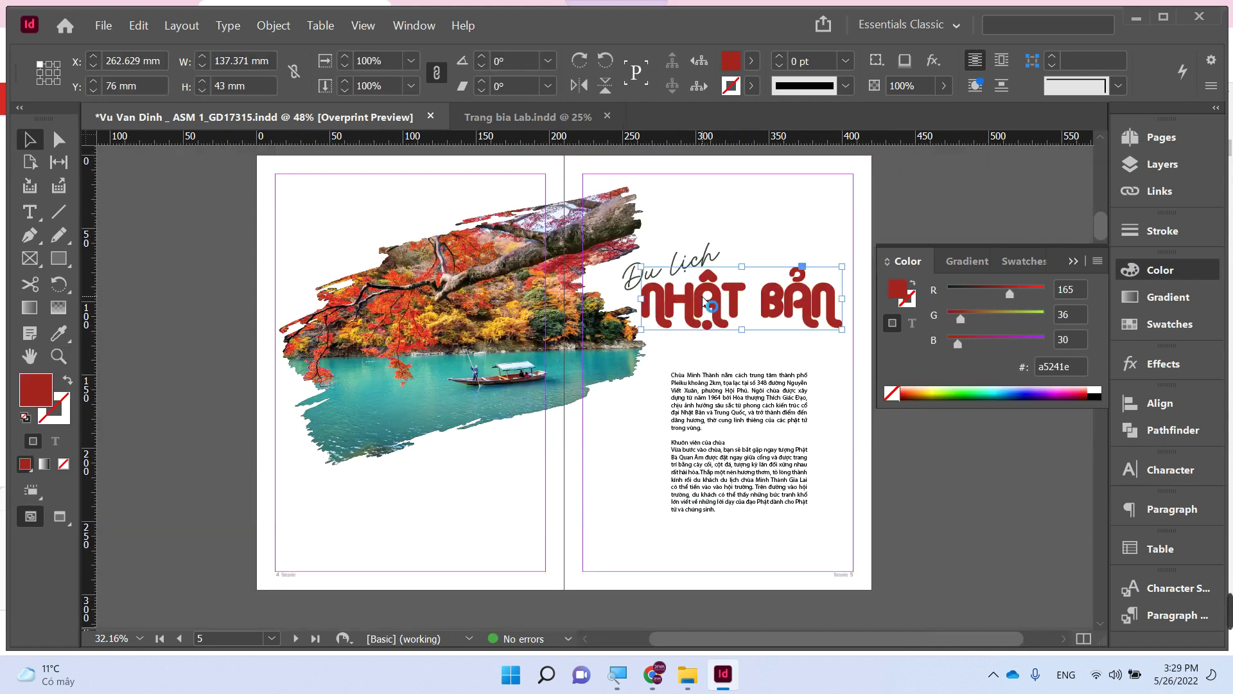
pyautogui.hotkey('ctrl', 'd')
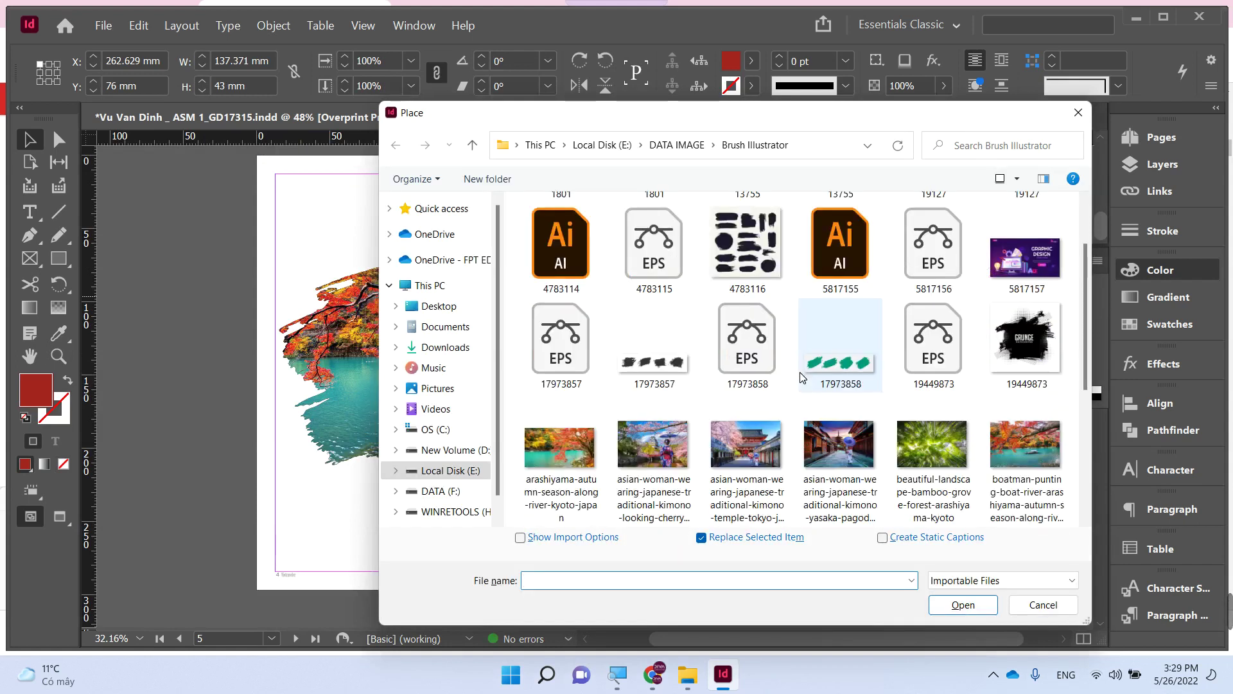
pyautogui.scroll(-2, 803, 377)
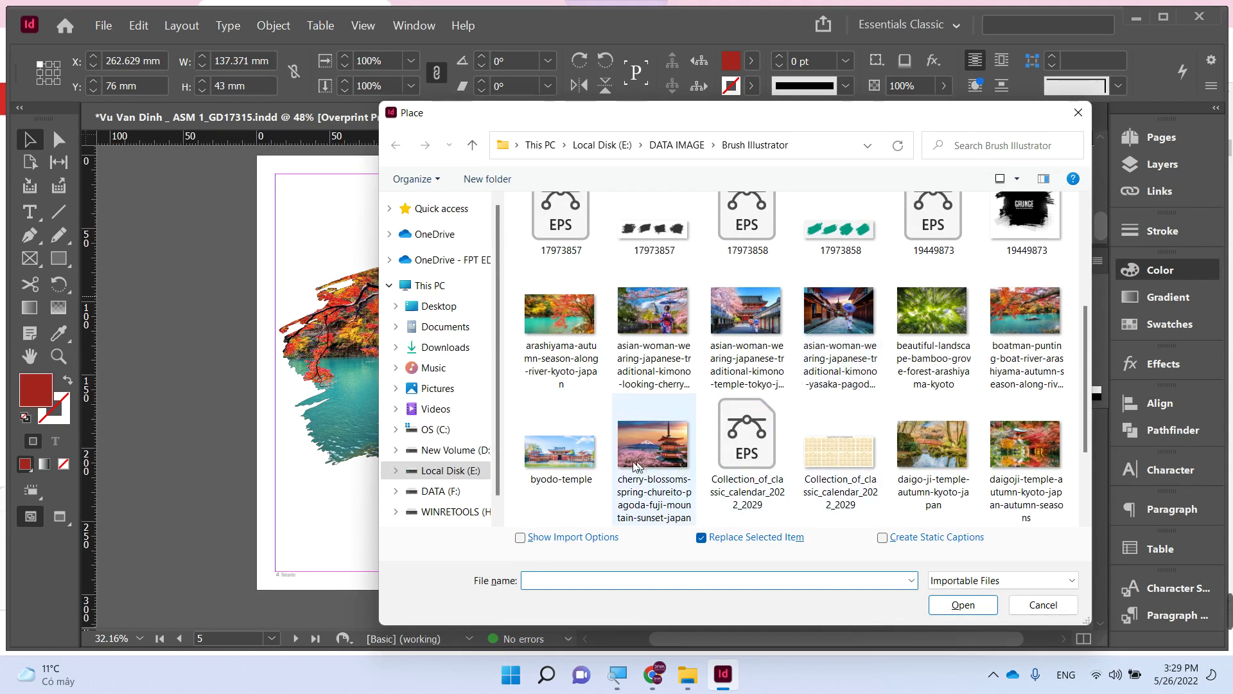
pyautogui.doubleClick(653, 449)
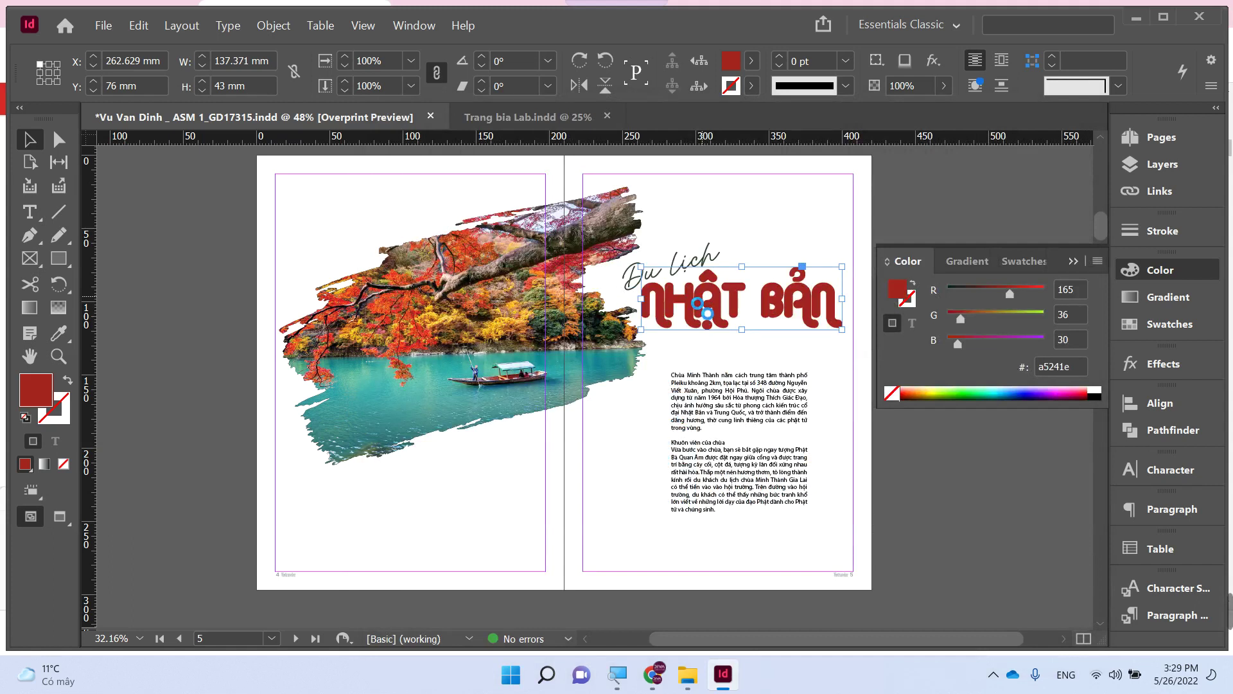
pyautogui.click(700, 308)
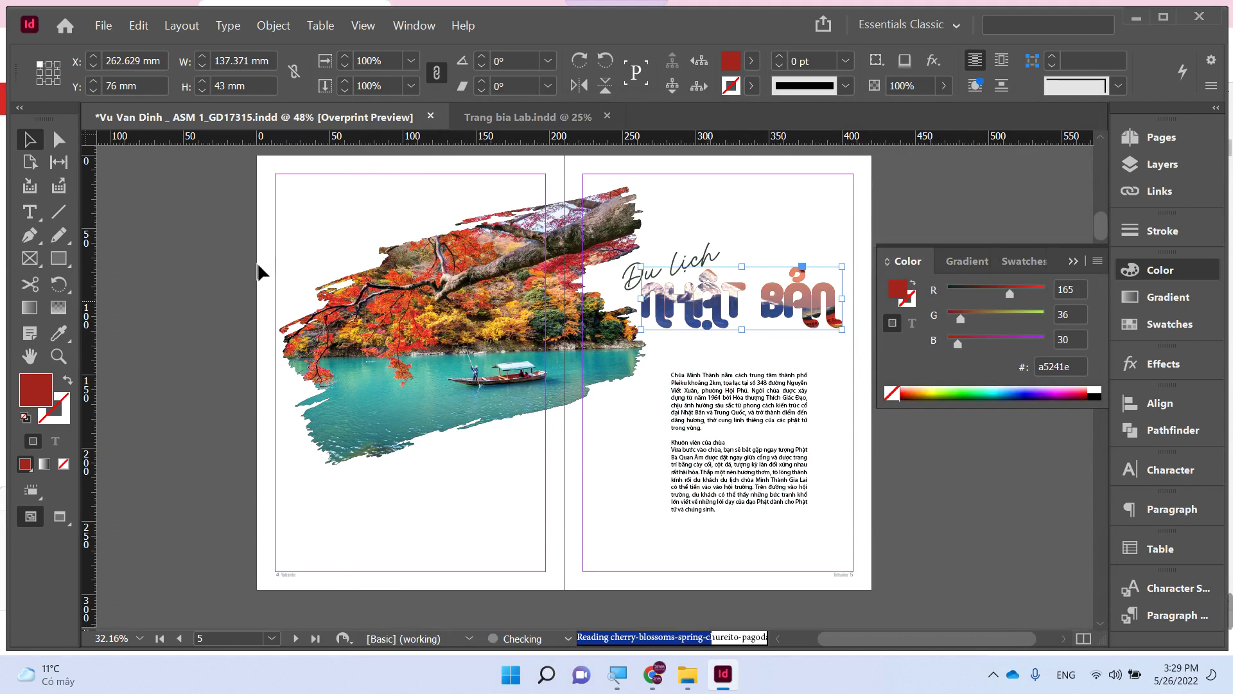
# - Turn off Overprint Preview in the View menu
pyautogui.click(390, 174)
pyautogui.click(363, 25)
pyautogui.click(376, 48)
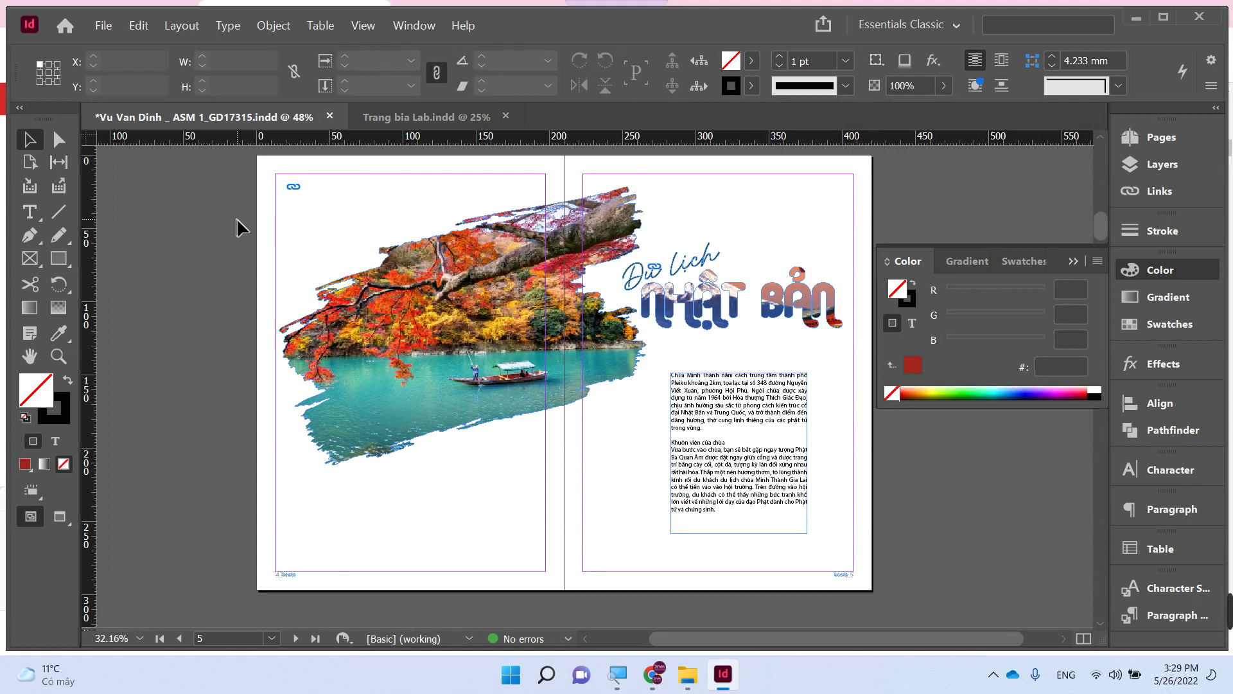
pyautogui.click(644, 297)
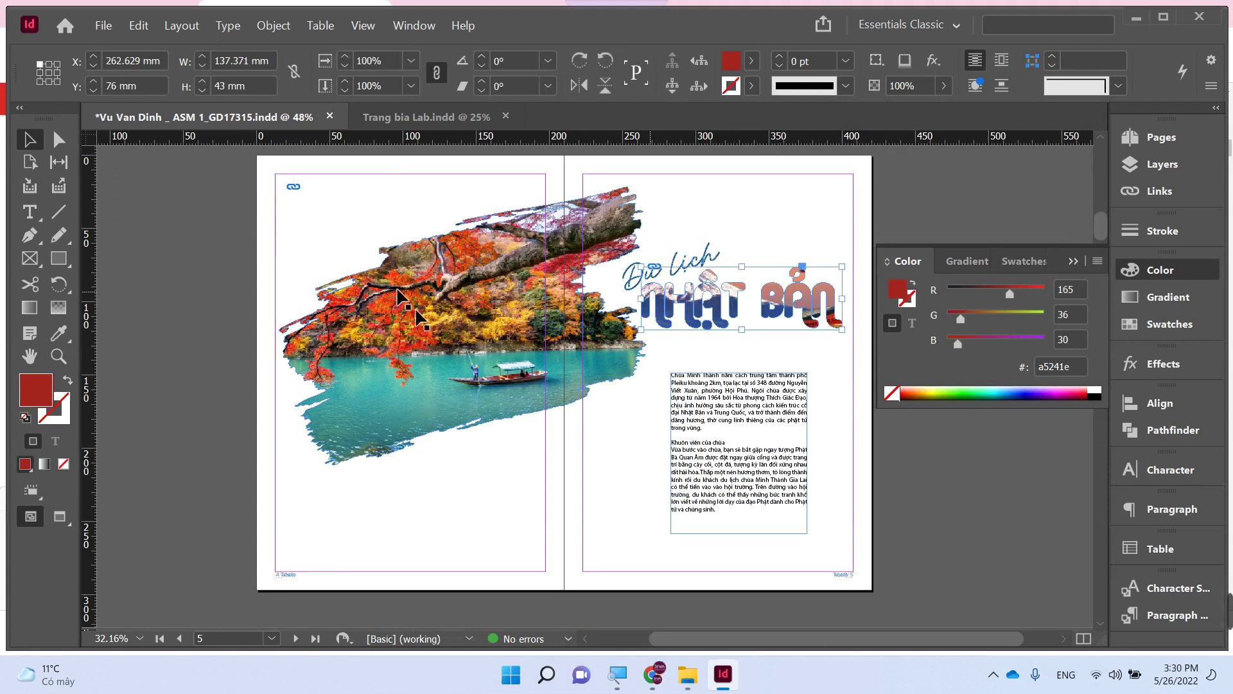
pyautogui.rightClick(222, 345)
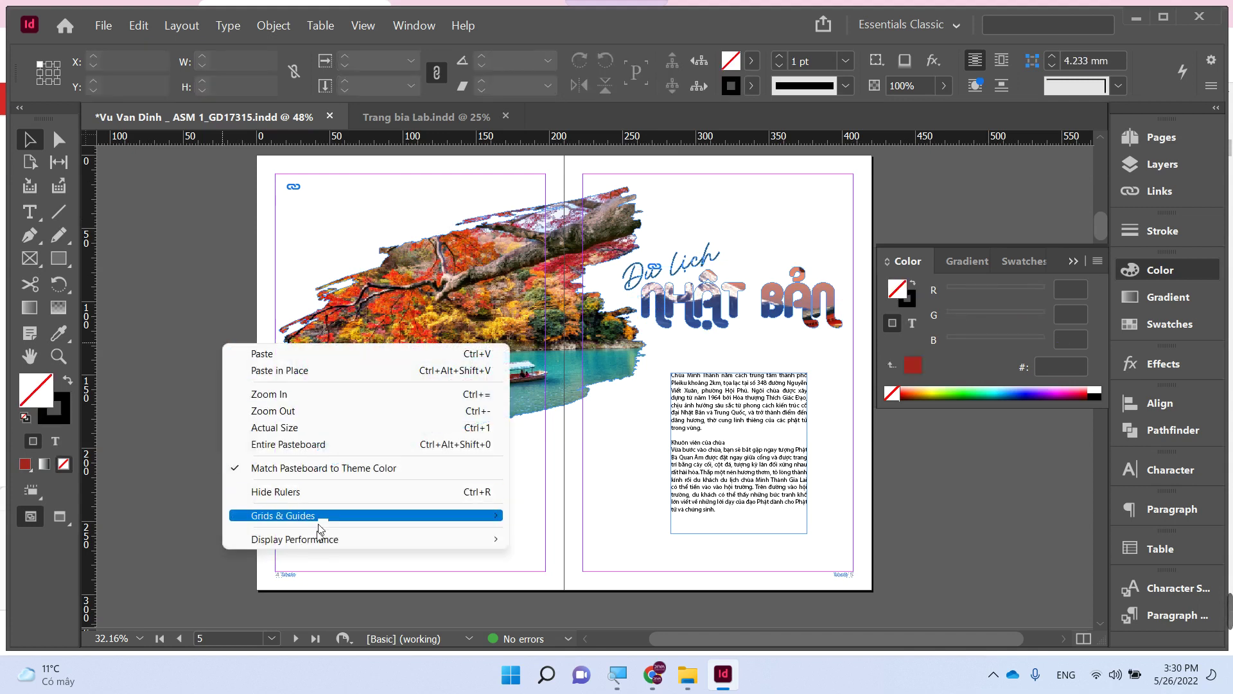
pyautogui.moveTo(489, 538)
pyautogui.click(541, 573)
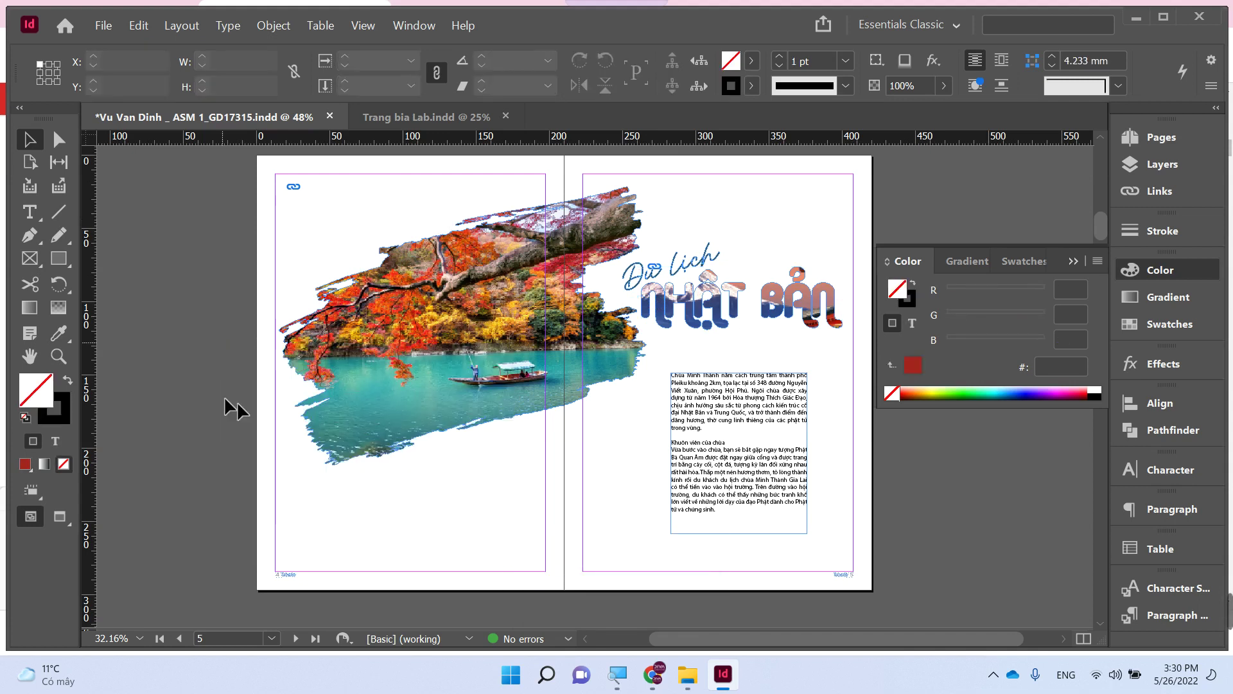
pyautogui.click(418, 282)
pyautogui.click(363, 25)
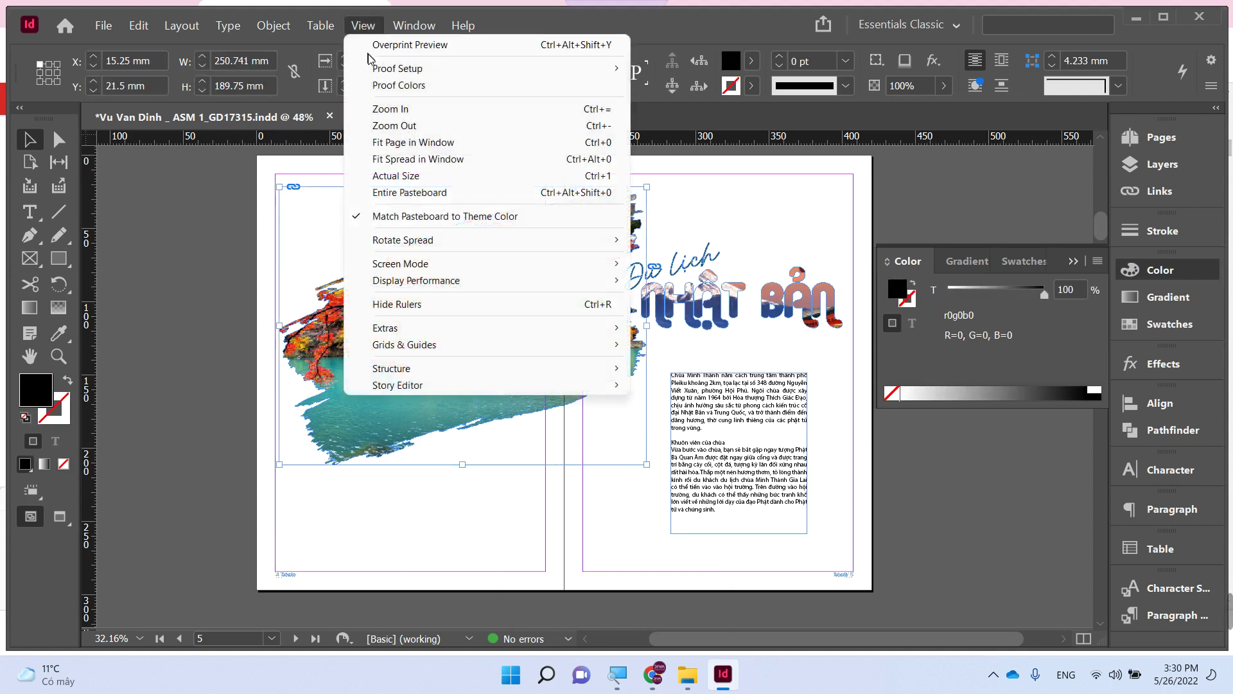
pyautogui.click(393, 45)
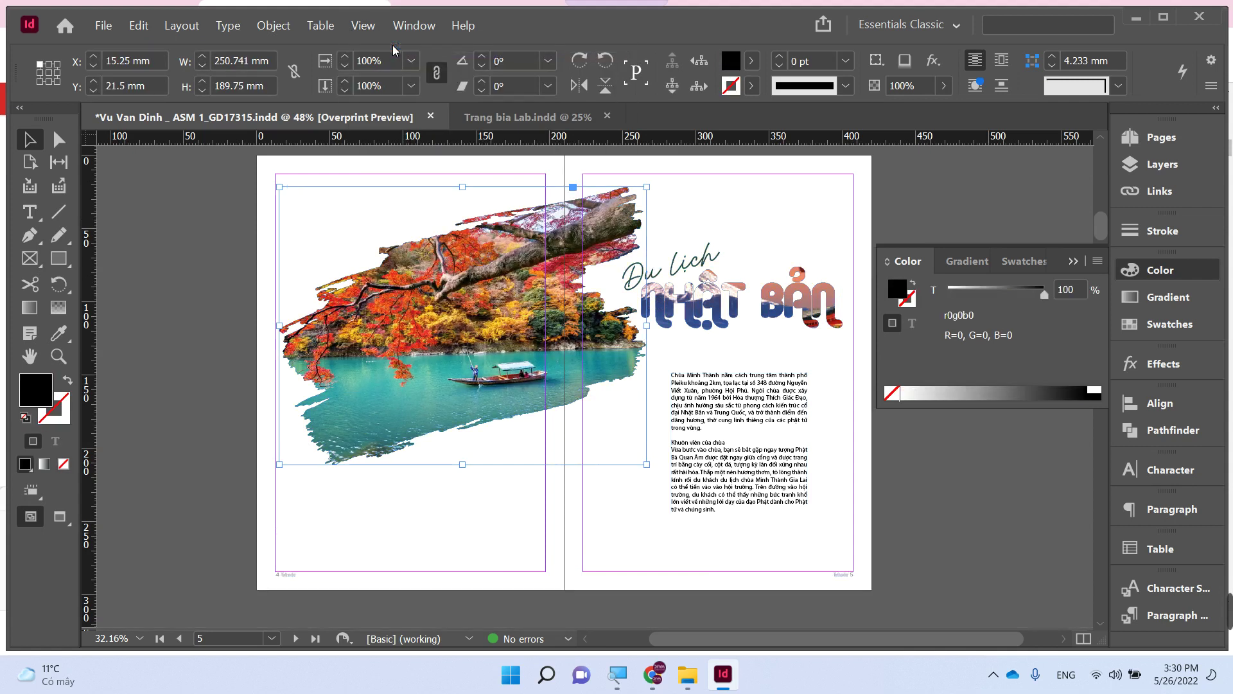
pyautogui.click(927, 183)
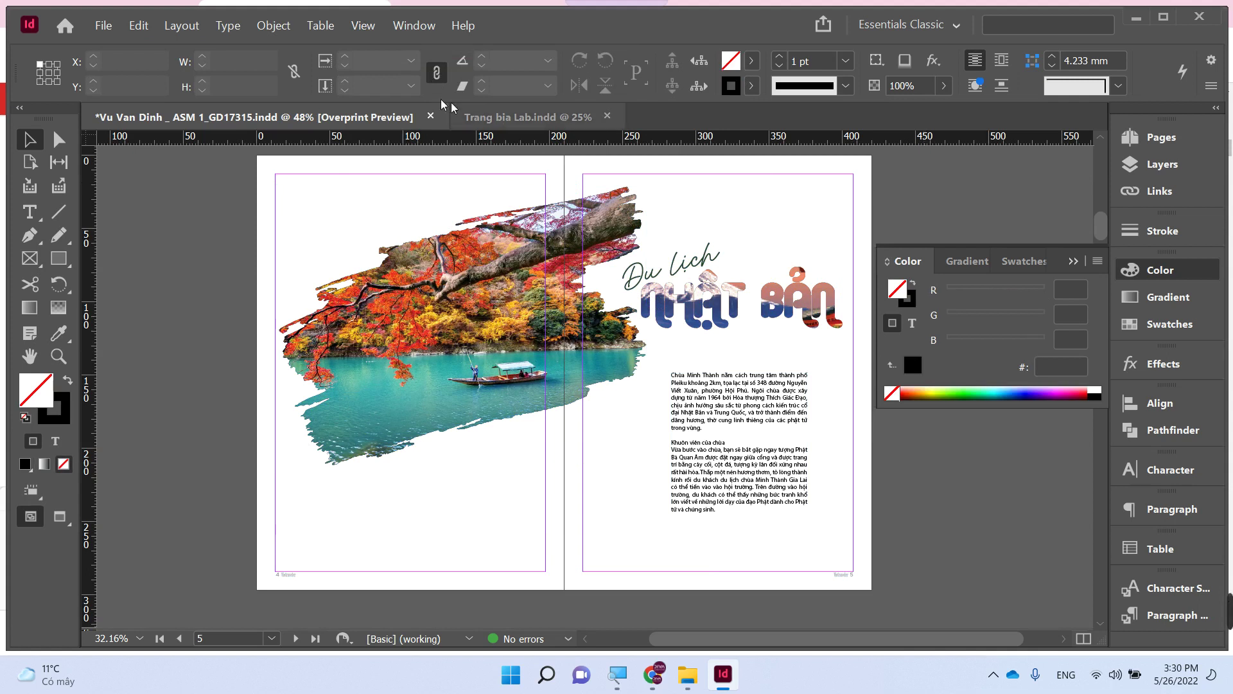
pyautogui.click(363, 25)
pyautogui.click(374, 45)
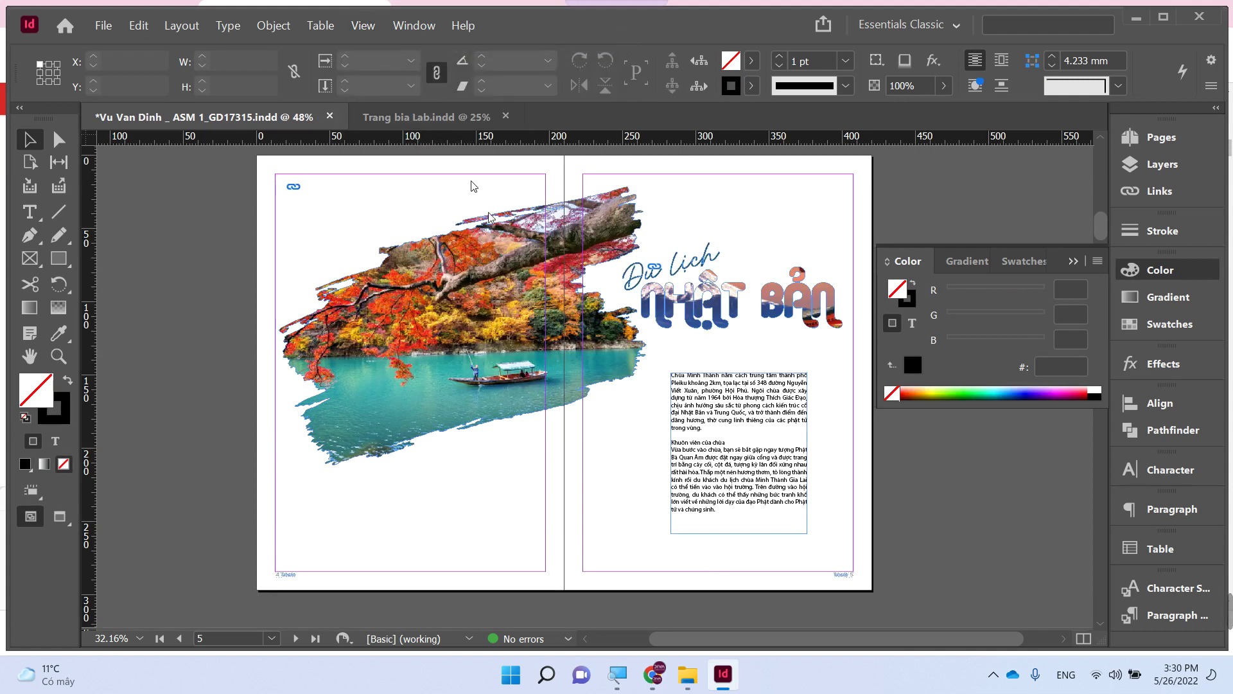
pyautogui.rightClick(834, 529)
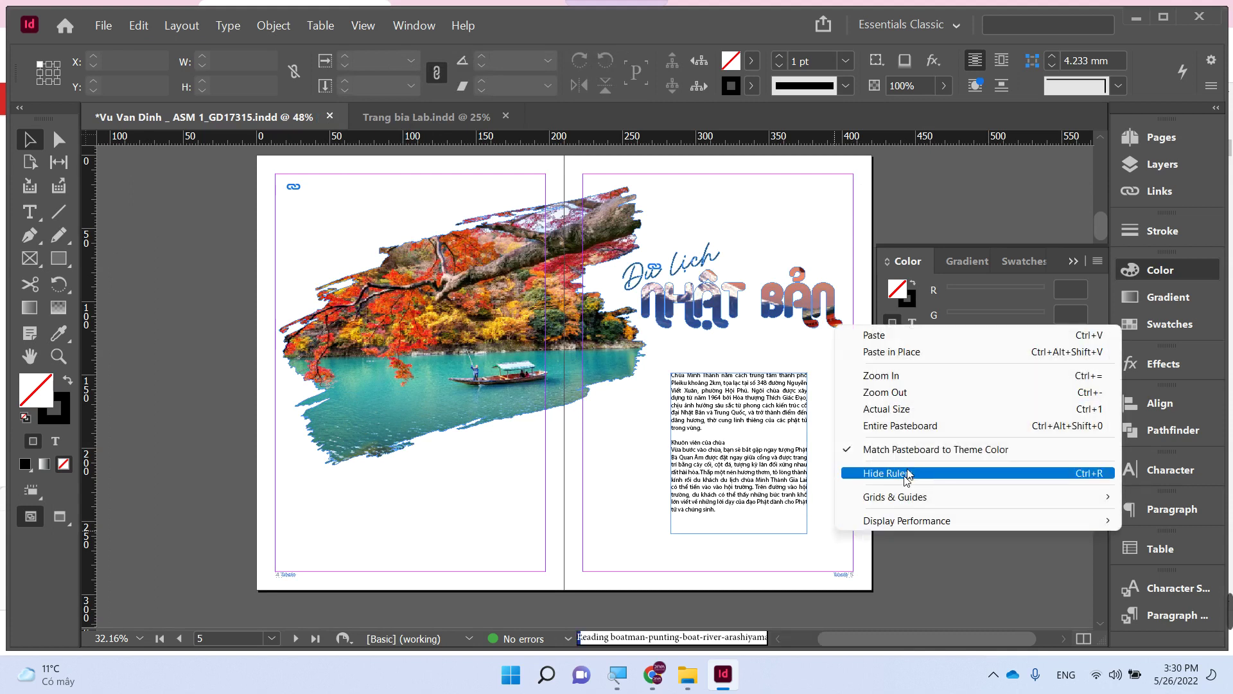
pyautogui.moveTo(798, 519)
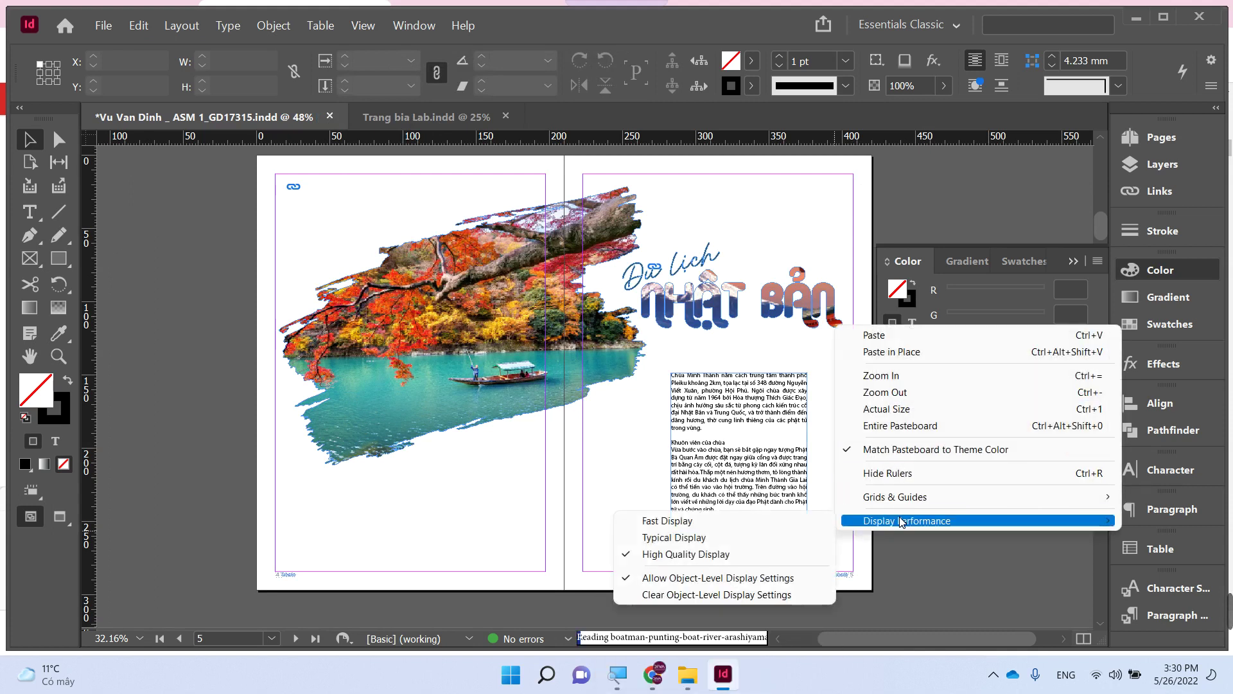
pyautogui.click(705, 541)
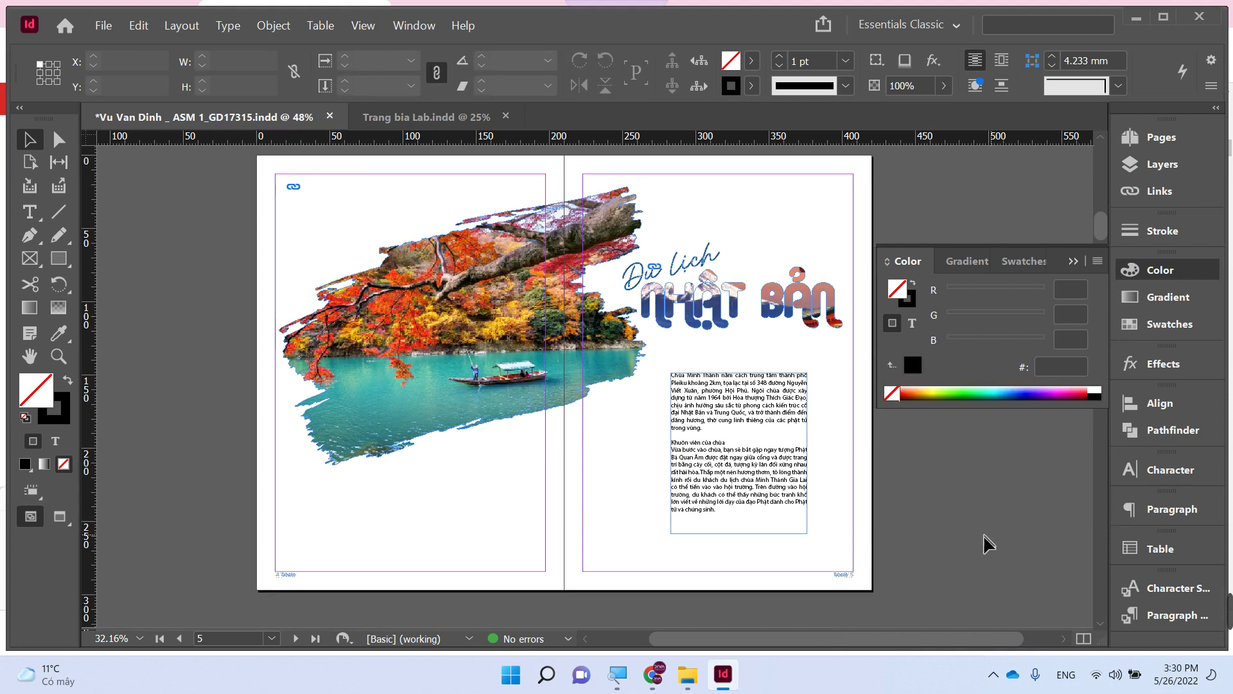
# - Shorten the page 5 body text frame to 100.25 mm high and zoom in on its bottom
pyautogui.scroll(-8, 576, 568)
pyautogui.scroll(4, 561, 537)
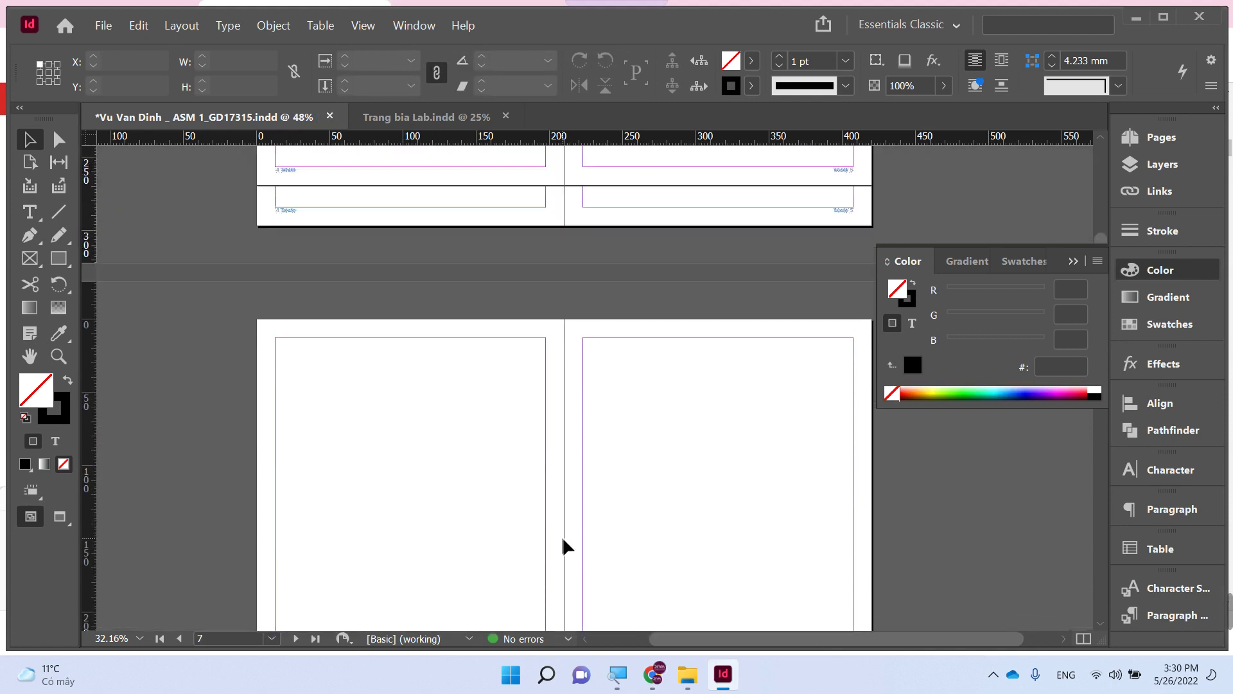
pyautogui.scroll(-3, 561, 537)
pyautogui.scroll(2, 561, 537)
pyautogui.scroll(2, 560, 536)
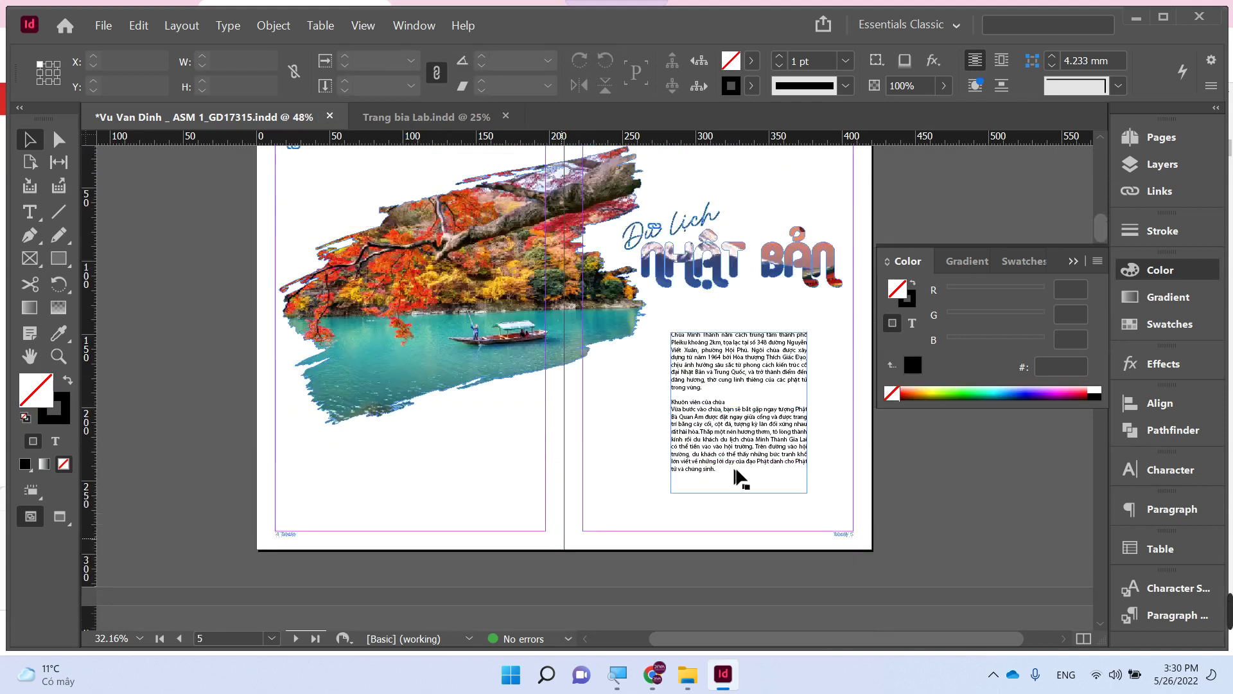
pyautogui.click(755, 476)
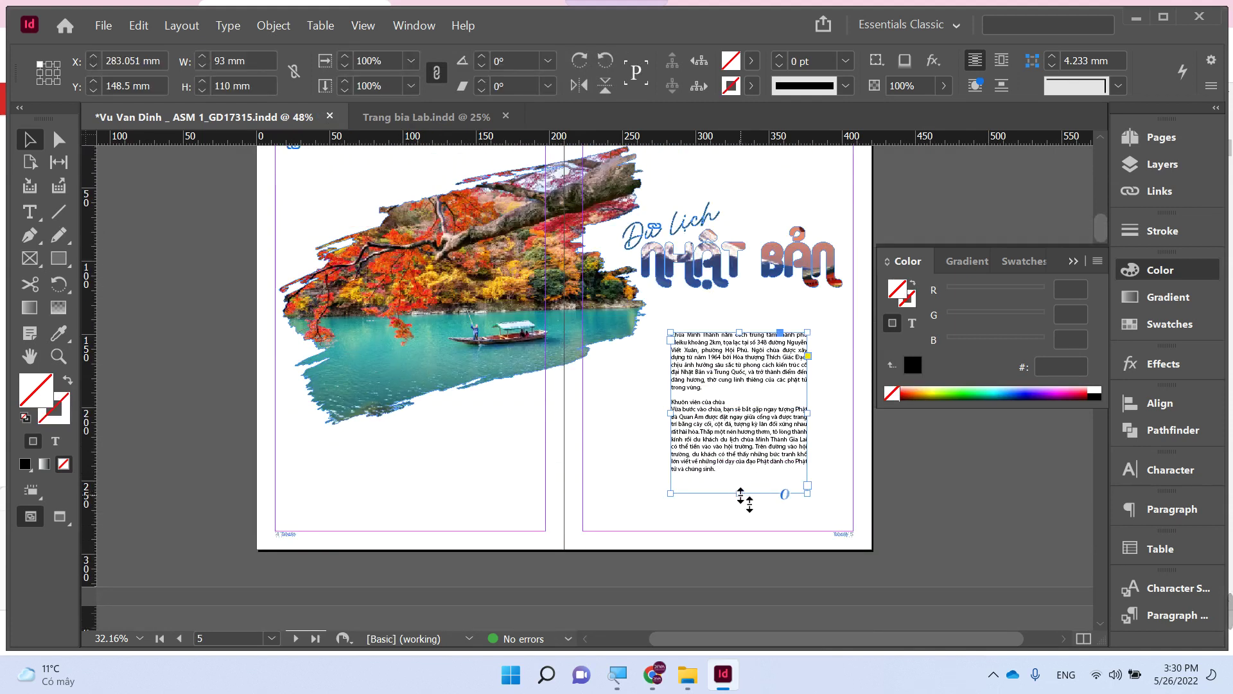
pyautogui.moveTo(741, 495); pyautogui.dragTo(740, 481)
pyautogui.press('z')
pyautogui.moveTo(643, 448); pyautogui.dragTo(883, 540)
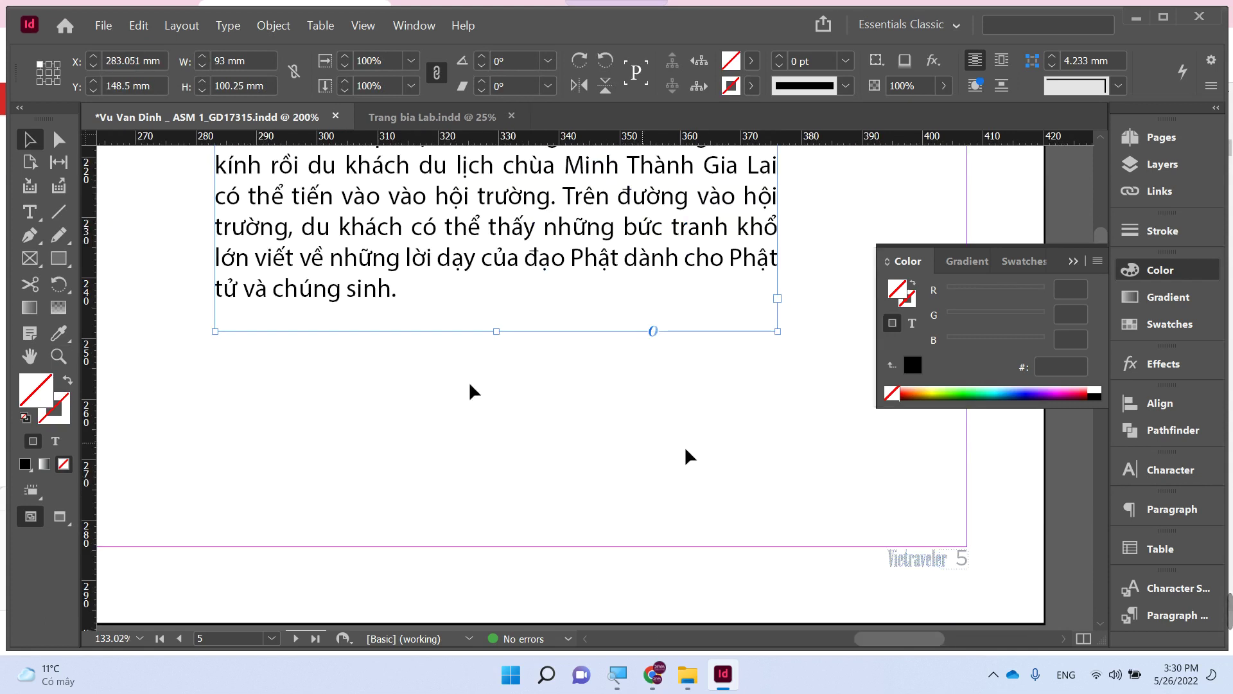
# - Draw a text frame below the body text and type 'Xem tiếp trang sau'
pyautogui.press('t')
pyautogui.moveTo(264, 395); pyautogui.dragTo(577, 433)
pyautogui.write('Xem tiếp tr')
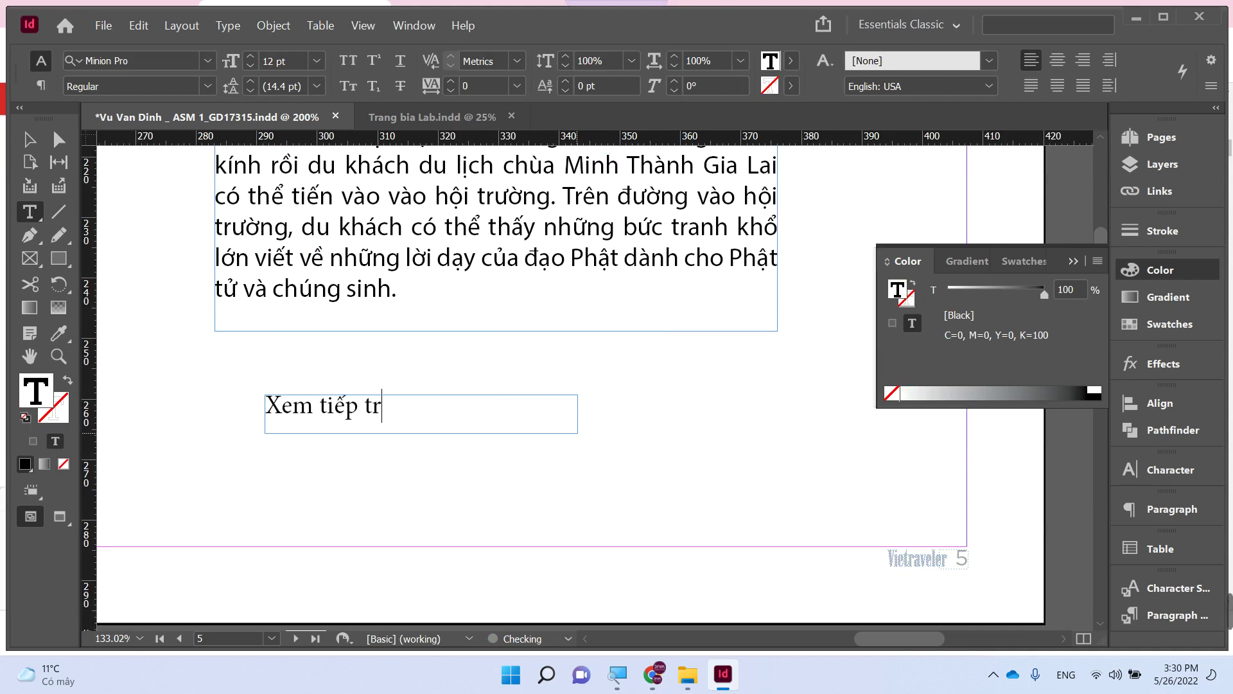
pyautogui.write('ang sau')
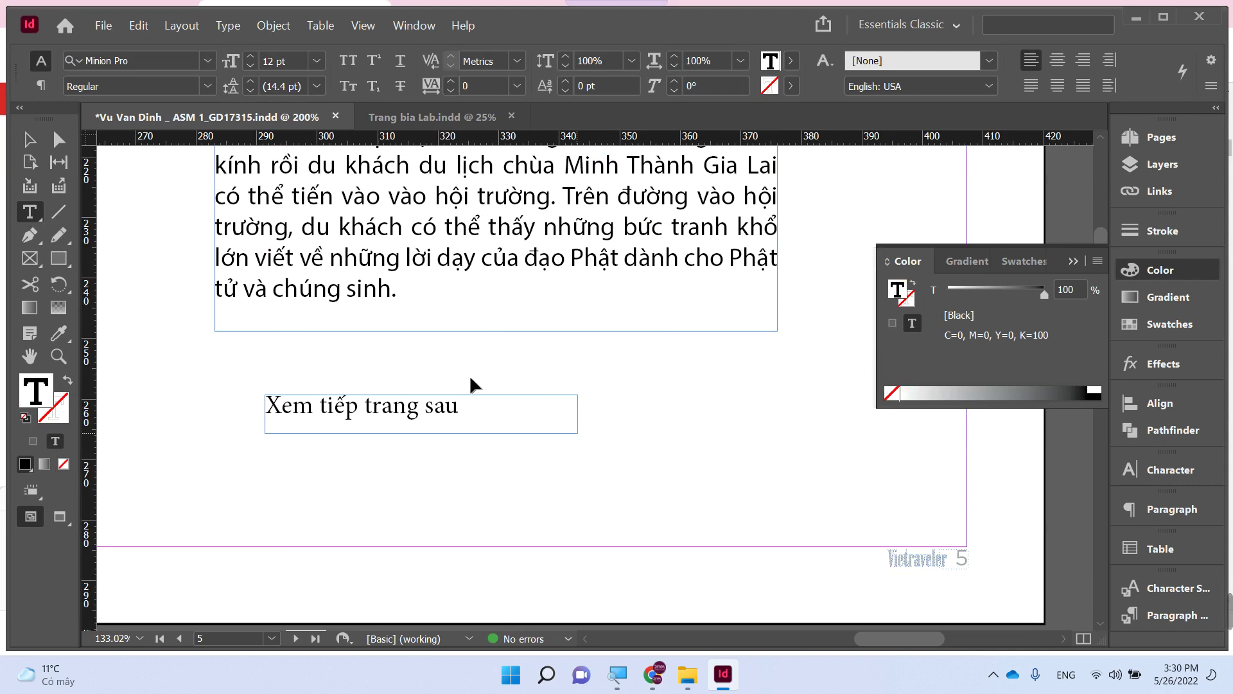
# - Set the 'Xem tiếp trang sau' line in Myriad Pro Regular
pyautogui.hotkey('ctrl', 'a')
pyautogui.click(158, 63)
pyautogui.write('go')
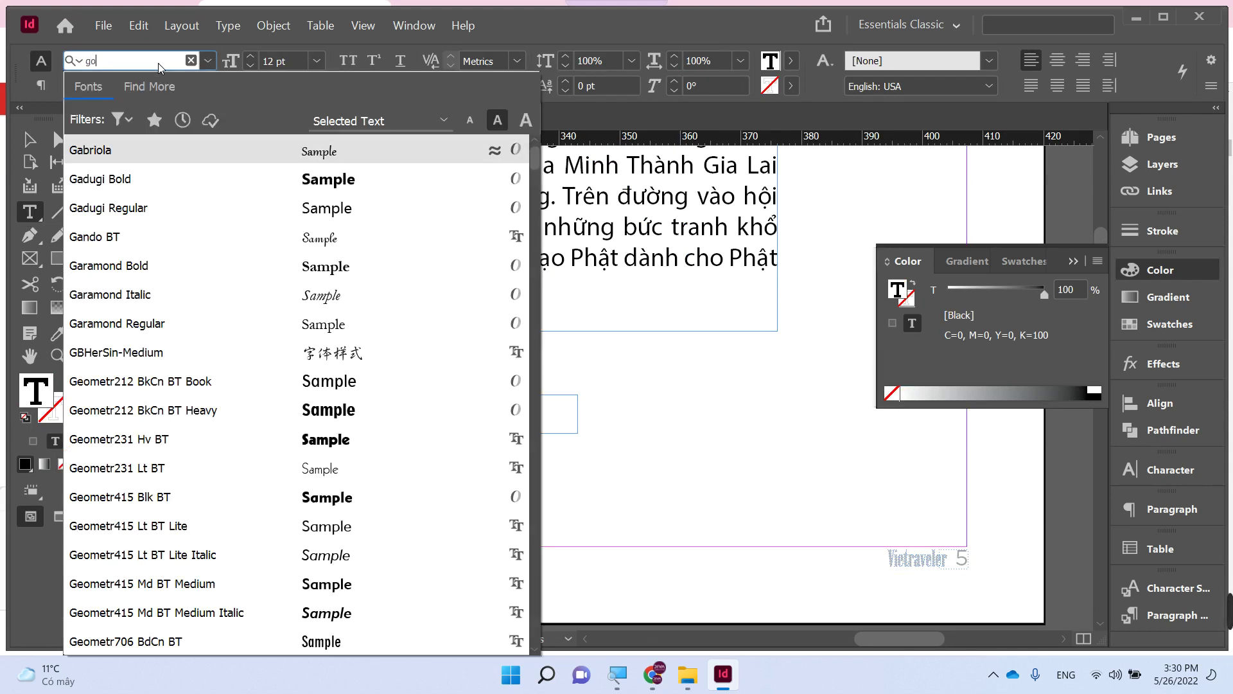
pyautogui.write('tham')
pyautogui.press('BackSpace')
pyautogui.press('BackSpace')
pyautogui.press('BackSpace')
pyautogui.press('BackSpace')
pyautogui.press('BackSpace')
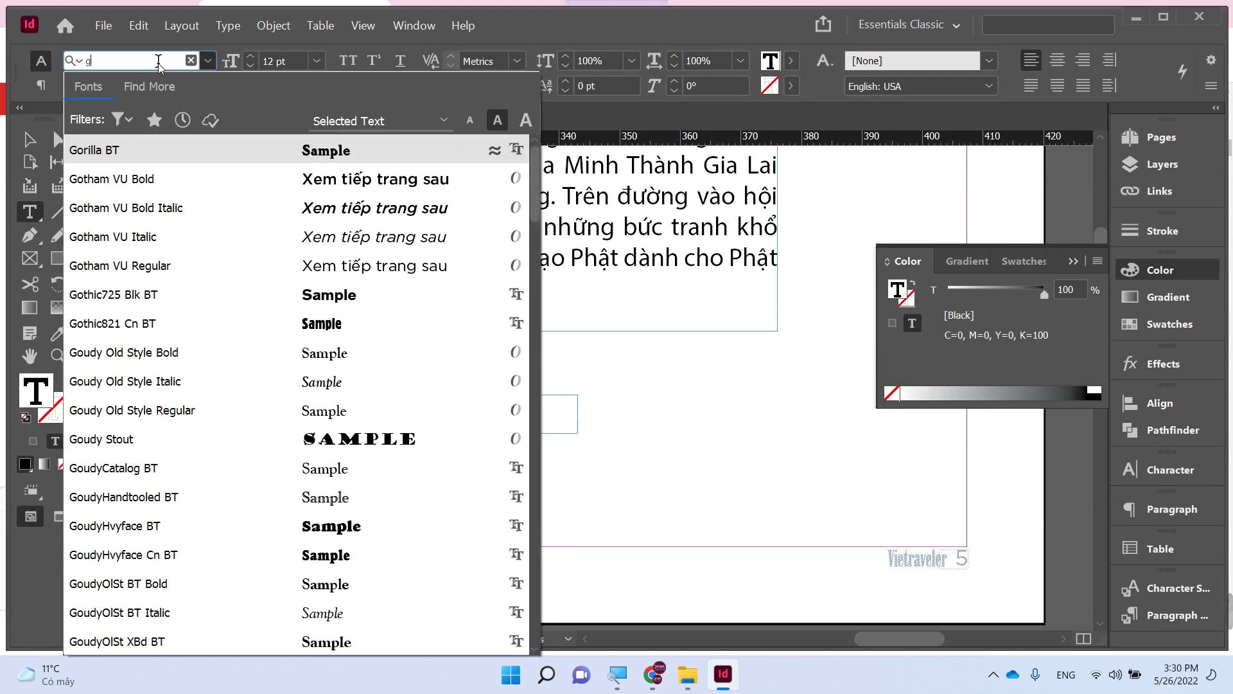
pyautogui.press('BackSpace')
pyautogui.write('my')
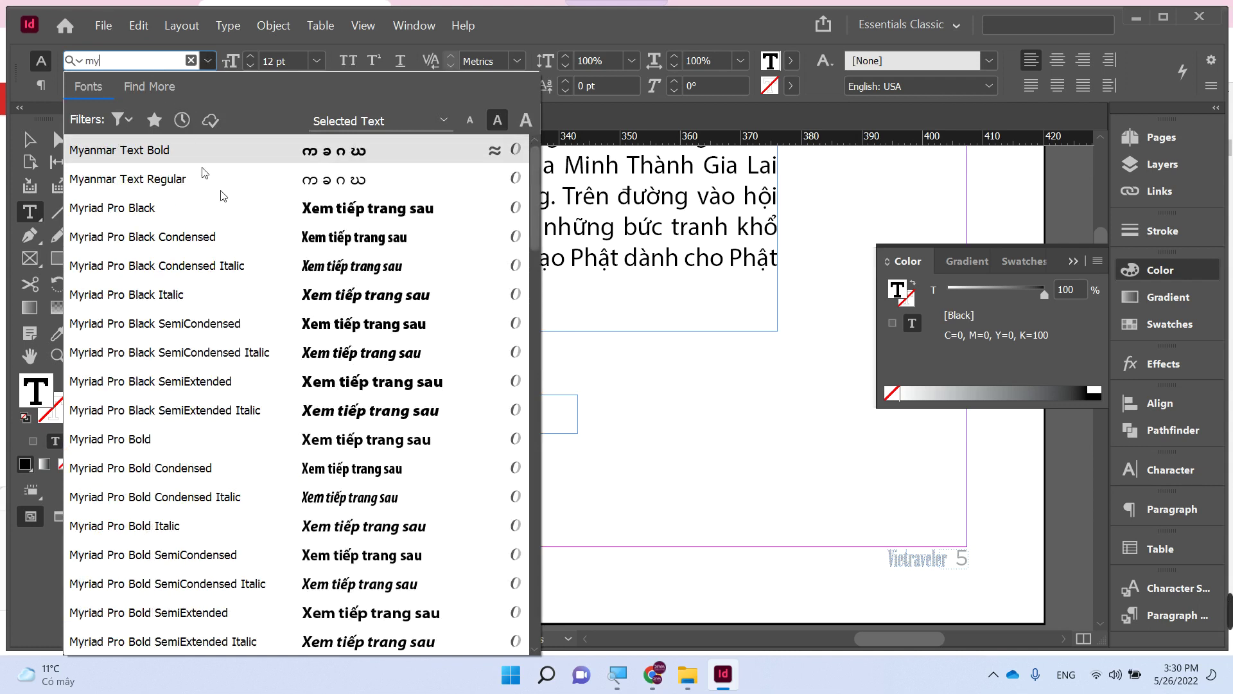
pyautogui.click(218, 265)
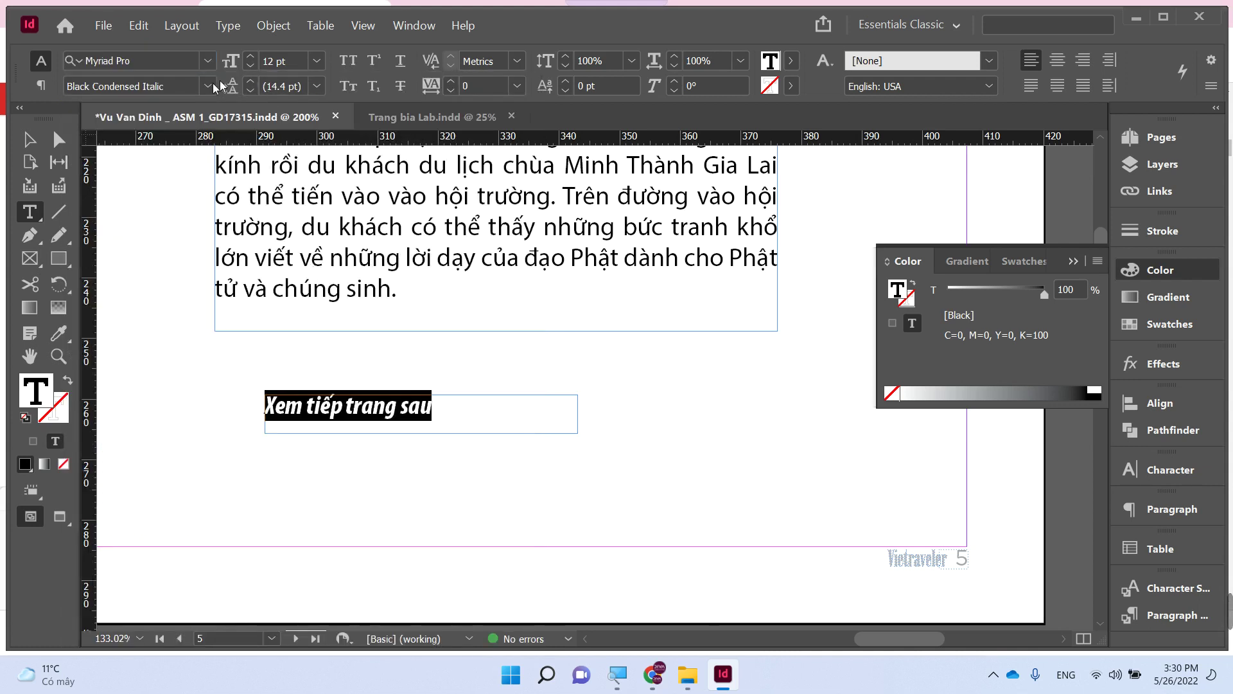
pyautogui.click(215, 85)
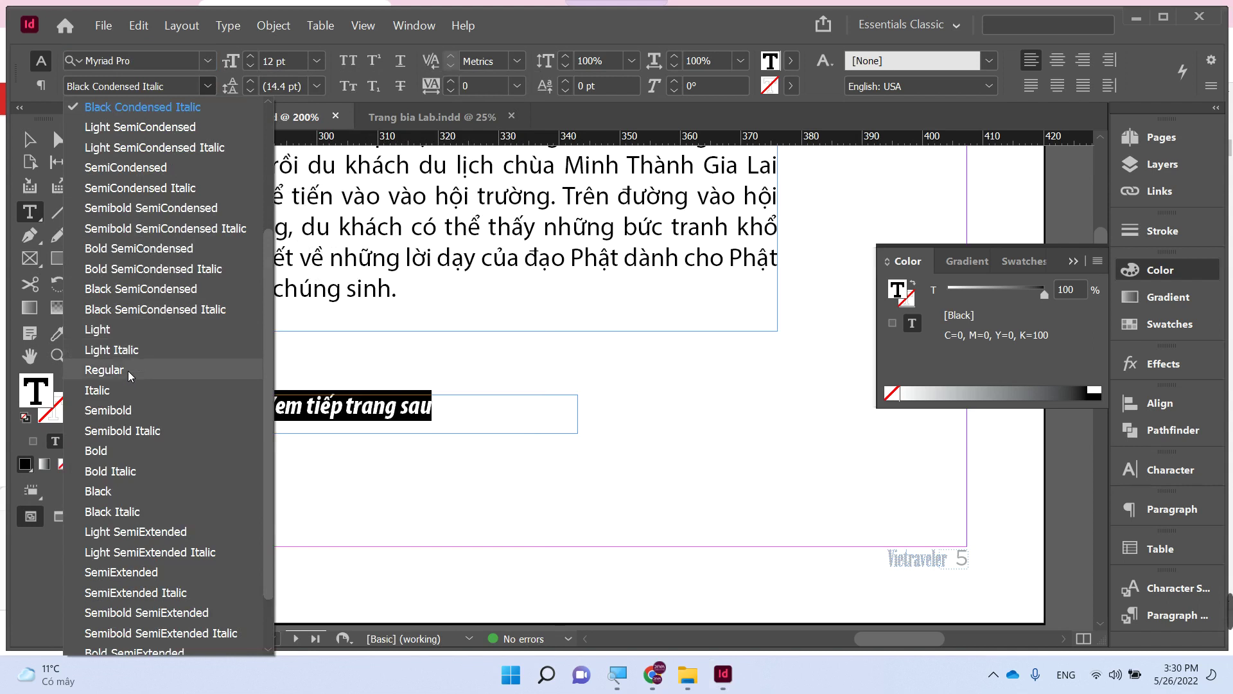
pyautogui.click(129, 370)
pyautogui.click(29, 140)
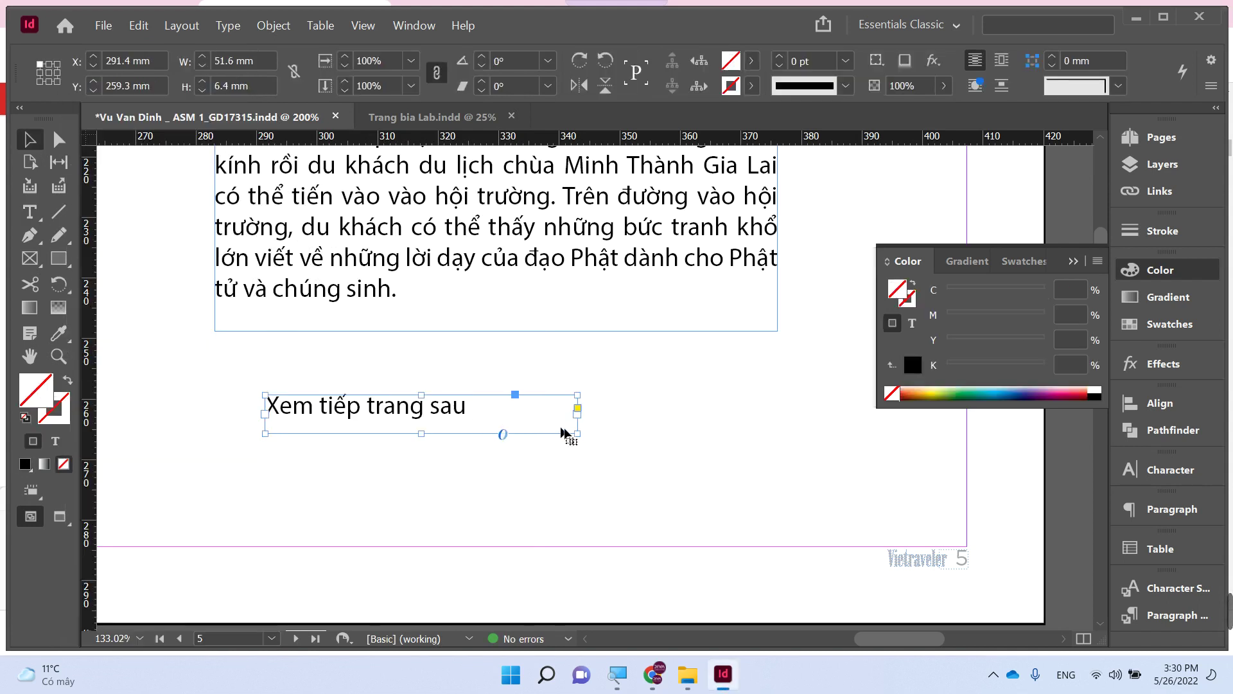
# - Fit the text frame snugly around the line and draw a 1 pt underline beneath 'Xem tiếp trang sau'
pyautogui.moveTo(577, 433); pyautogui.dragTo(750, 398)
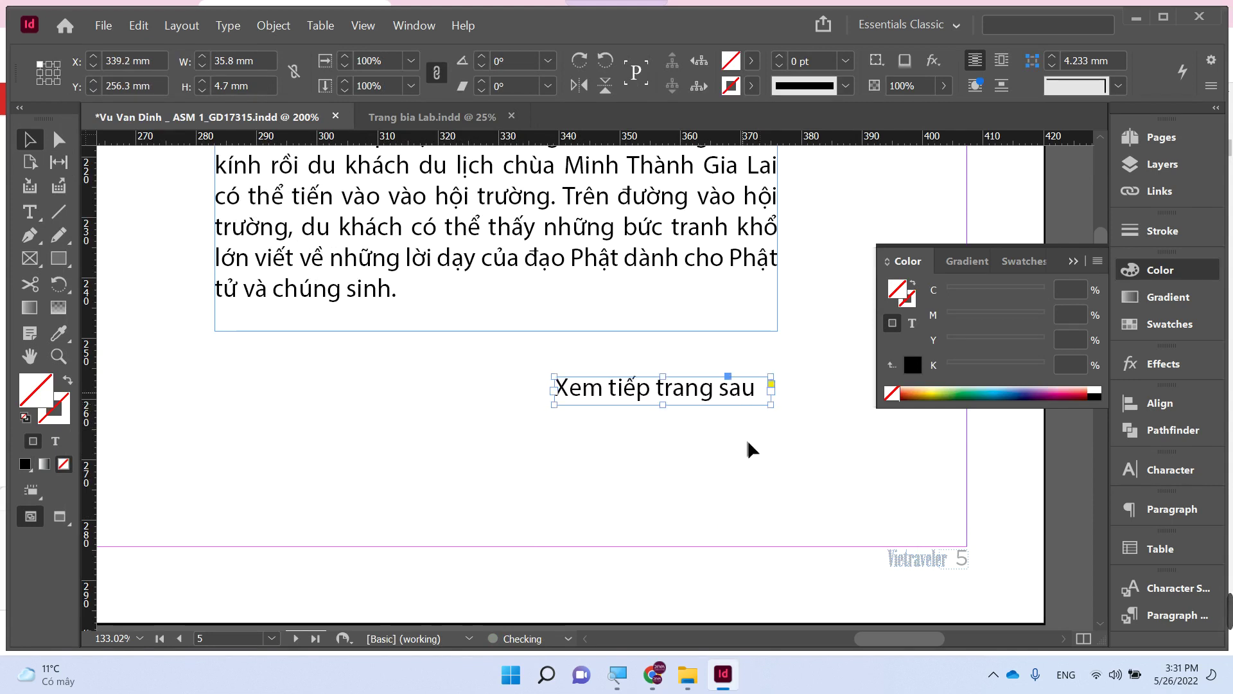
pyautogui.click(747, 440)
pyautogui.press('d')
pyautogui.press('p')
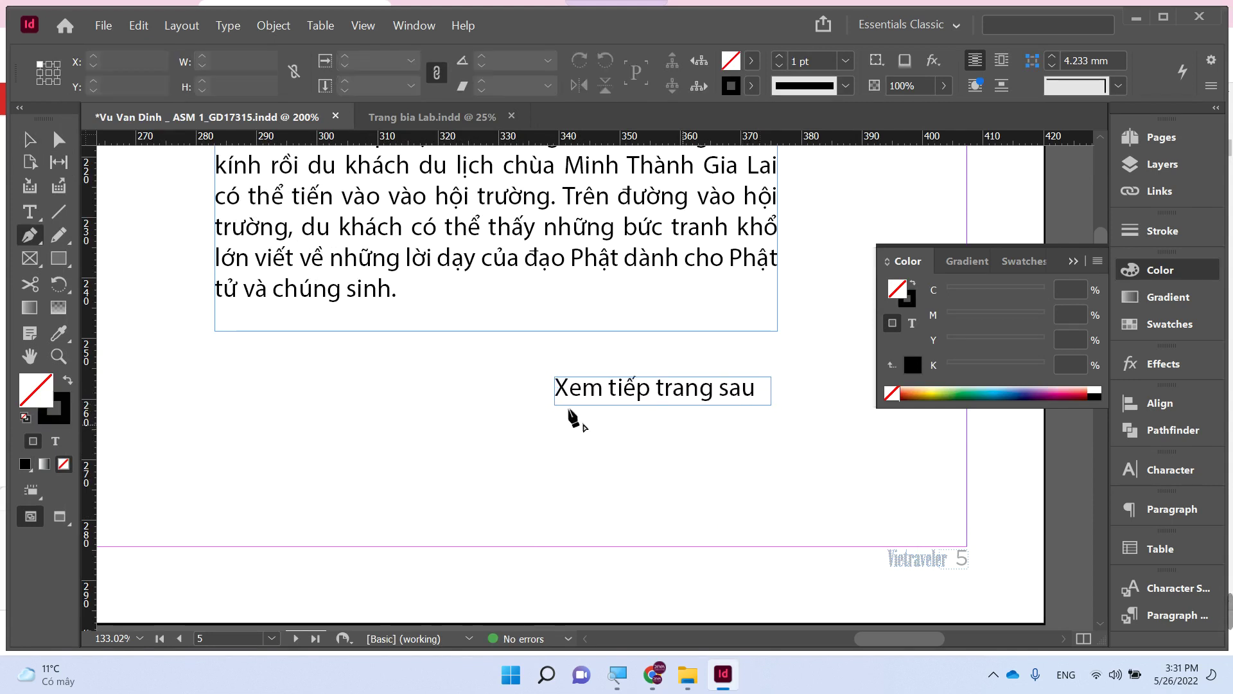
pyautogui.click(554, 409)
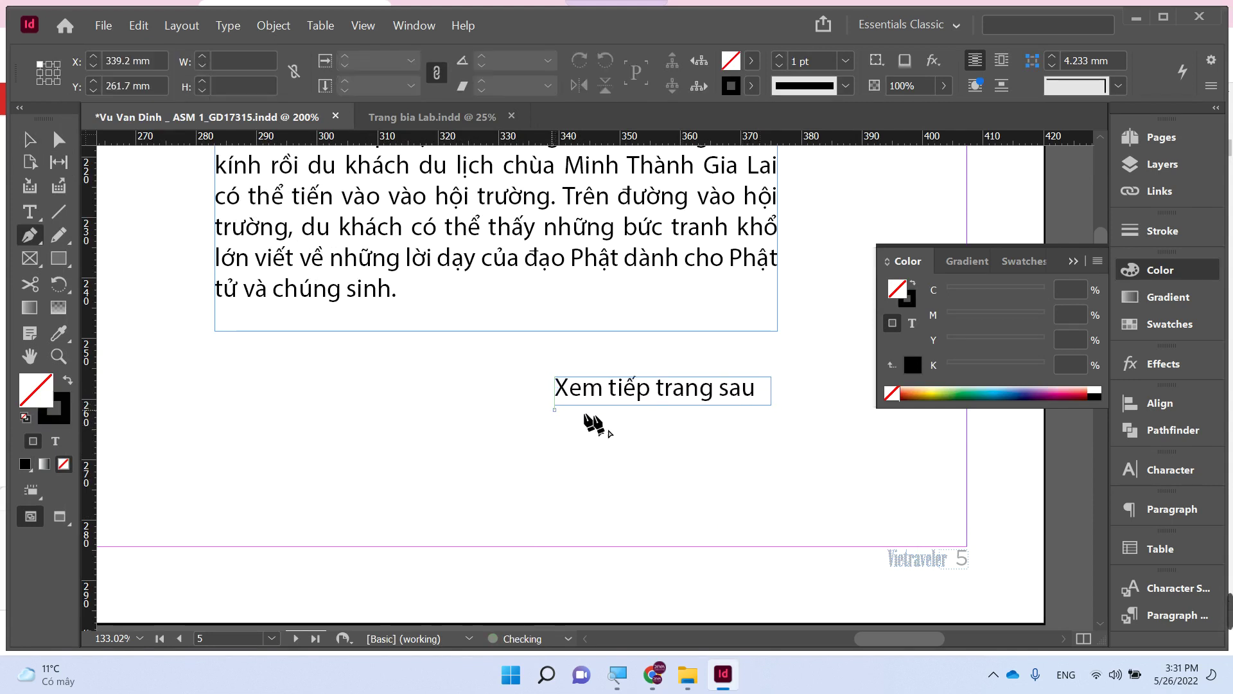
pyautogui.keyDown('shift'); pyautogui.click(771, 419); pyautogui.keyUp('shift')
# - Zoom out and pan to the blank spread ending on page 7
pyautogui.press('v')
pyautogui.click(793, 430)
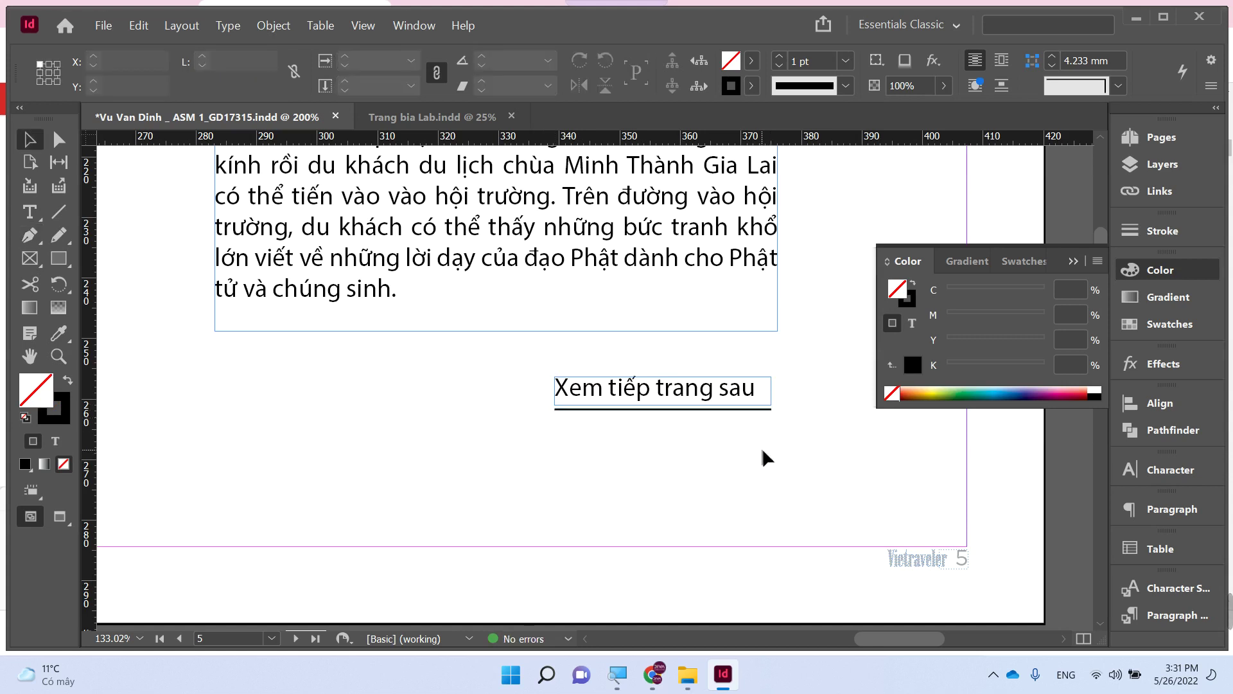
pyautogui.hotkey('ctrl', '-')
pyautogui.hotkey('ctrl', '-')
pyautogui.hotkey('ctrl', '-')
pyautogui.hotkey('ctrl', '-')
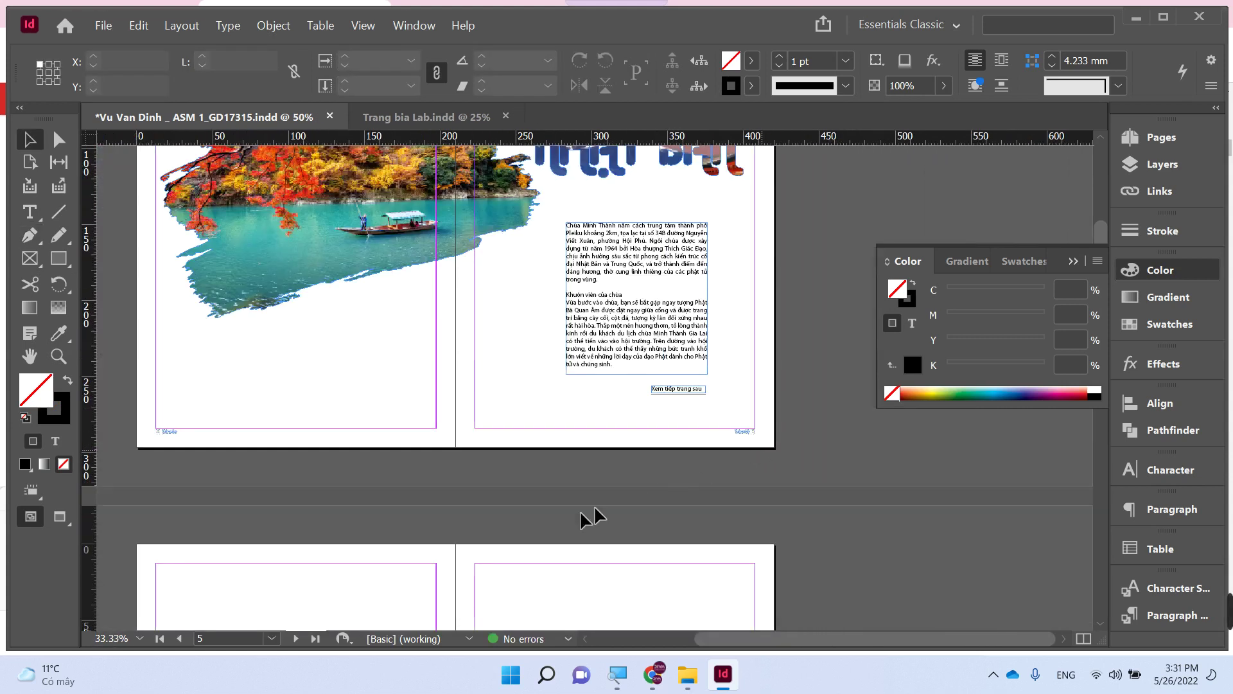
pyautogui.moveTo(587, 514); pyautogui.dragTo(425, 298)
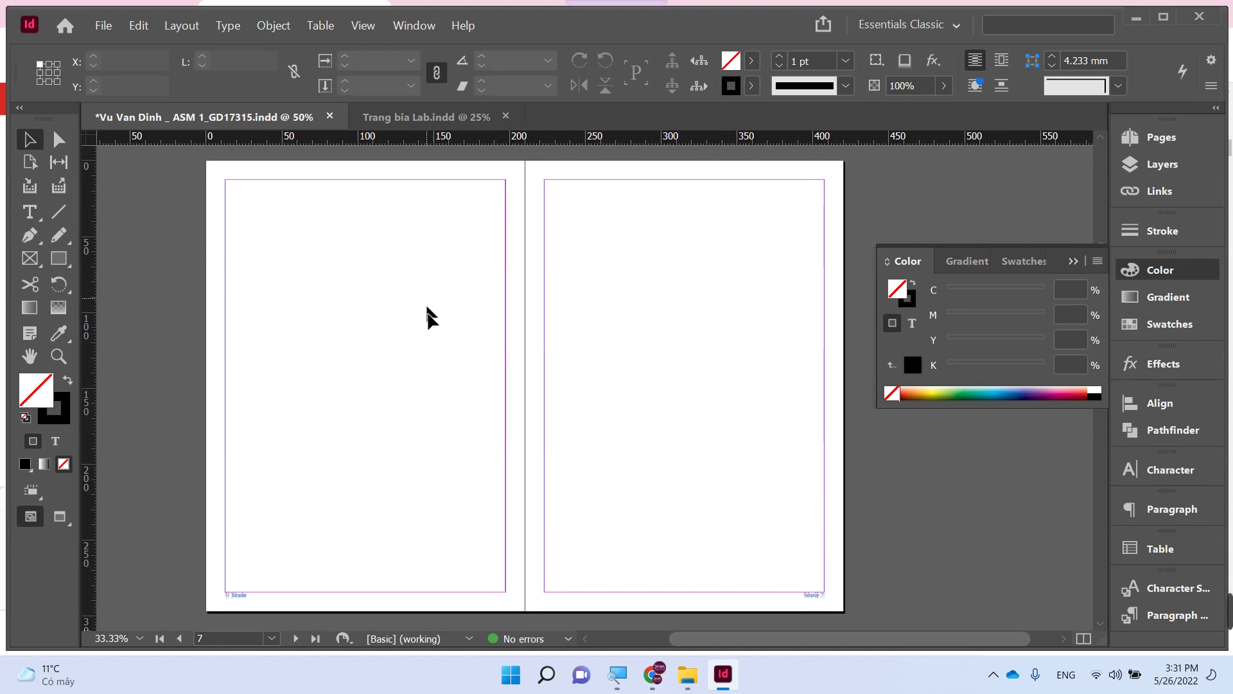
# - Preview the kimono cherry-blossom photo from Brush Illustrator, then draw a 265.5 × 297 mm frame over the page 7 spread
pyautogui.moveTo(687, 674)
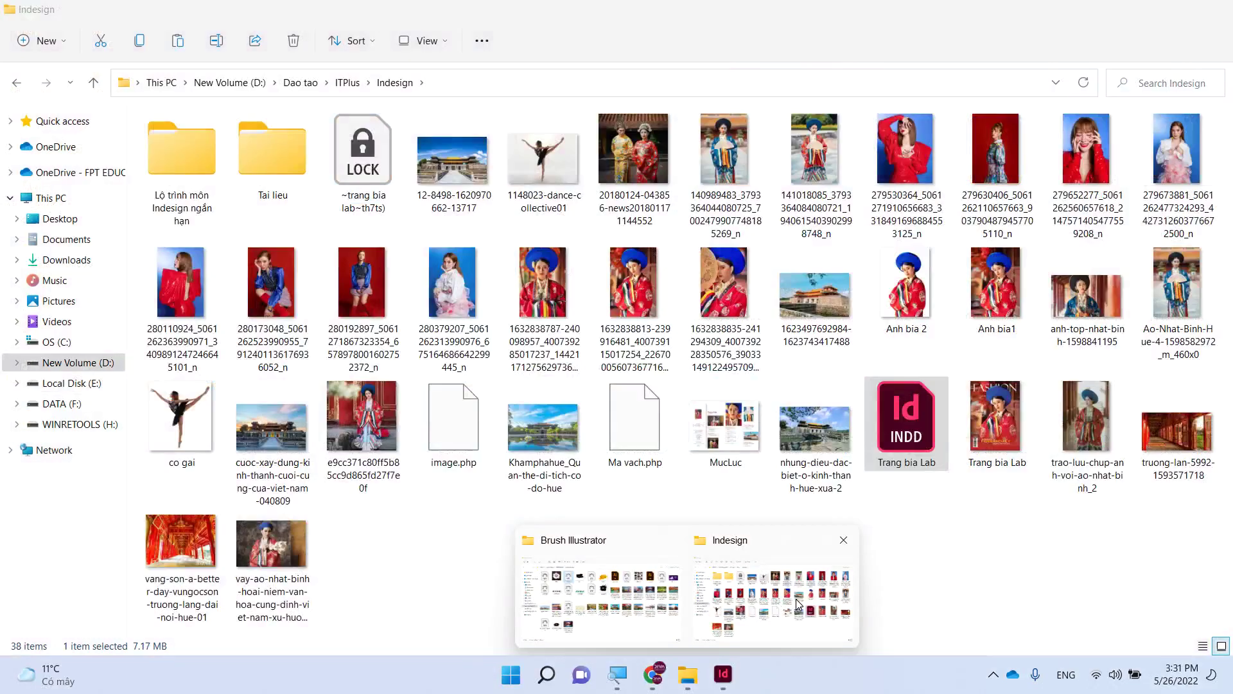
pyautogui.click(742, 602)
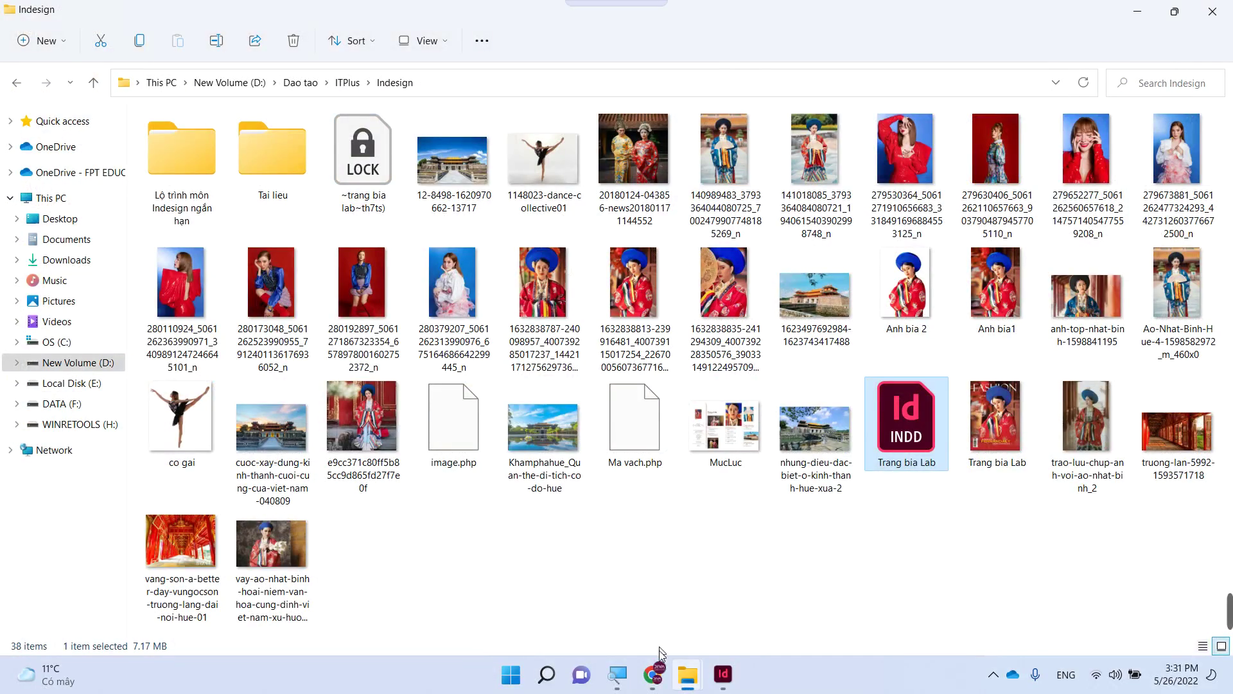
pyautogui.moveTo(687, 675)
pyautogui.click(626, 601)
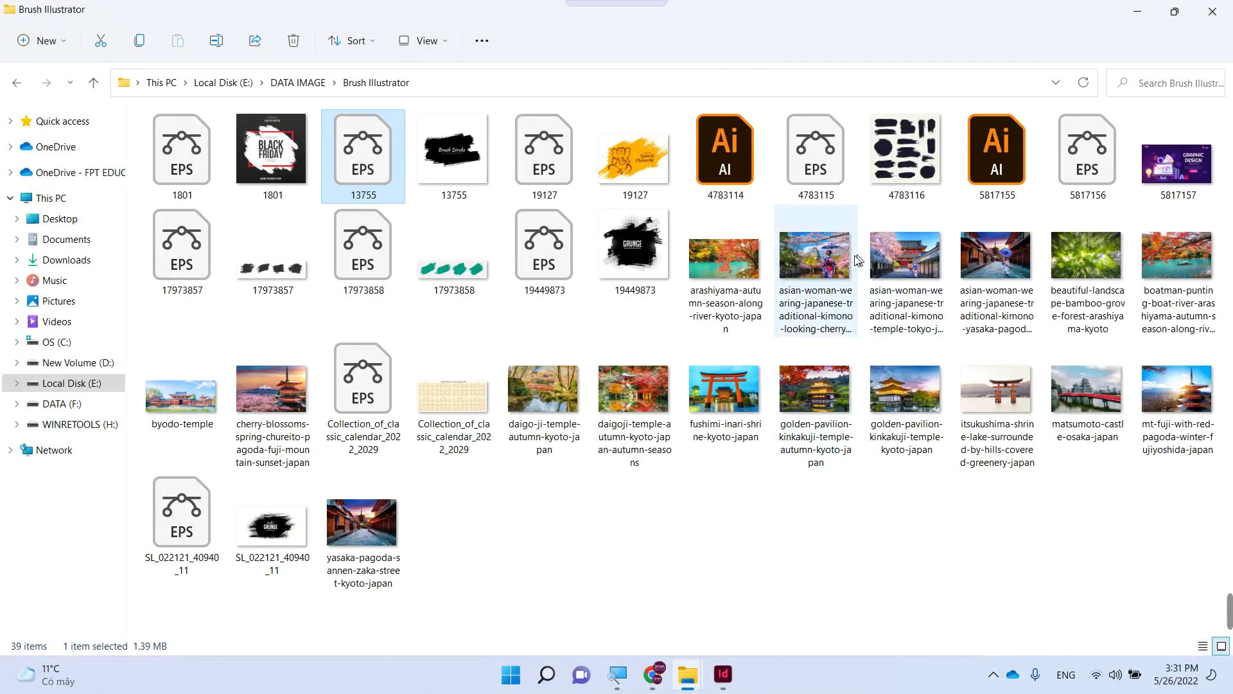
pyautogui.doubleClick(838, 263)
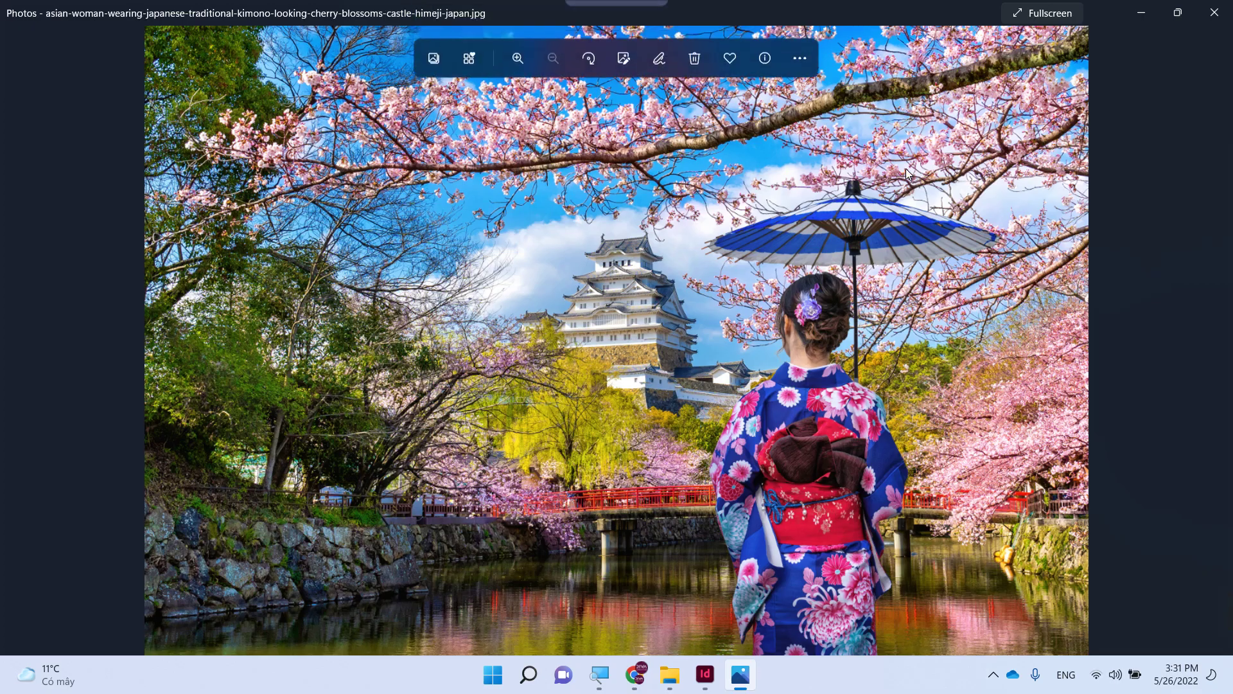
pyautogui.click(1216, 13)
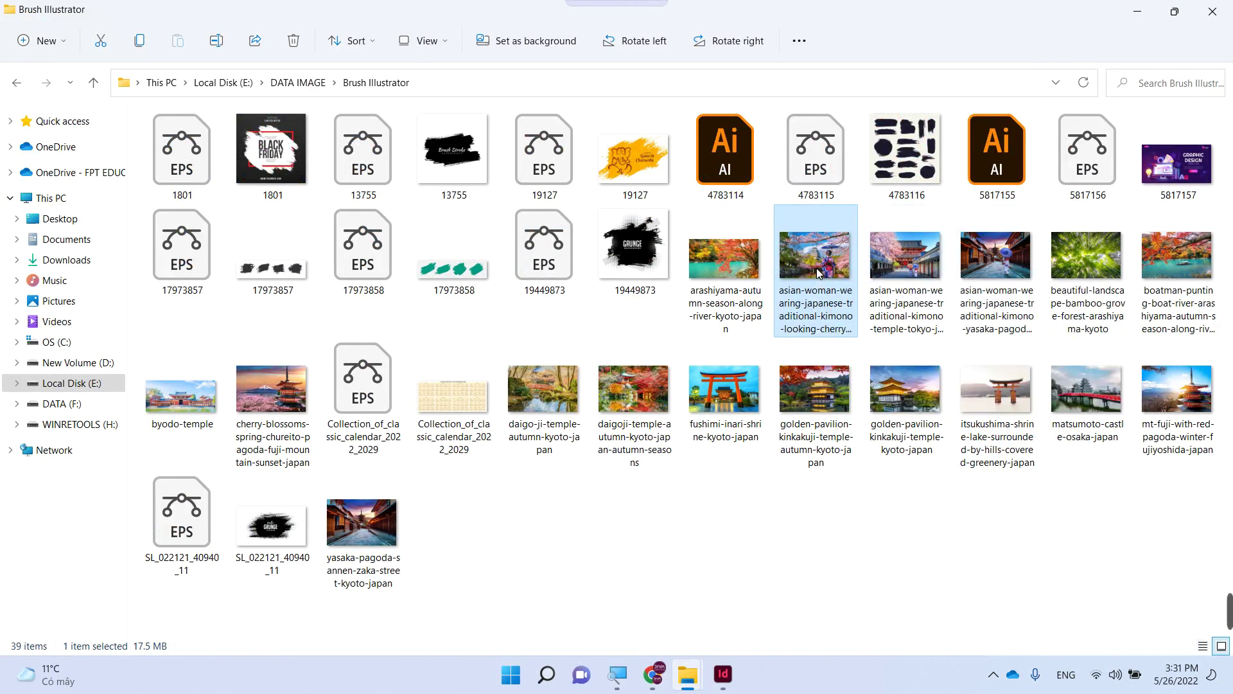
pyautogui.moveTo(815, 268); pyautogui.dragTo(608, 611)
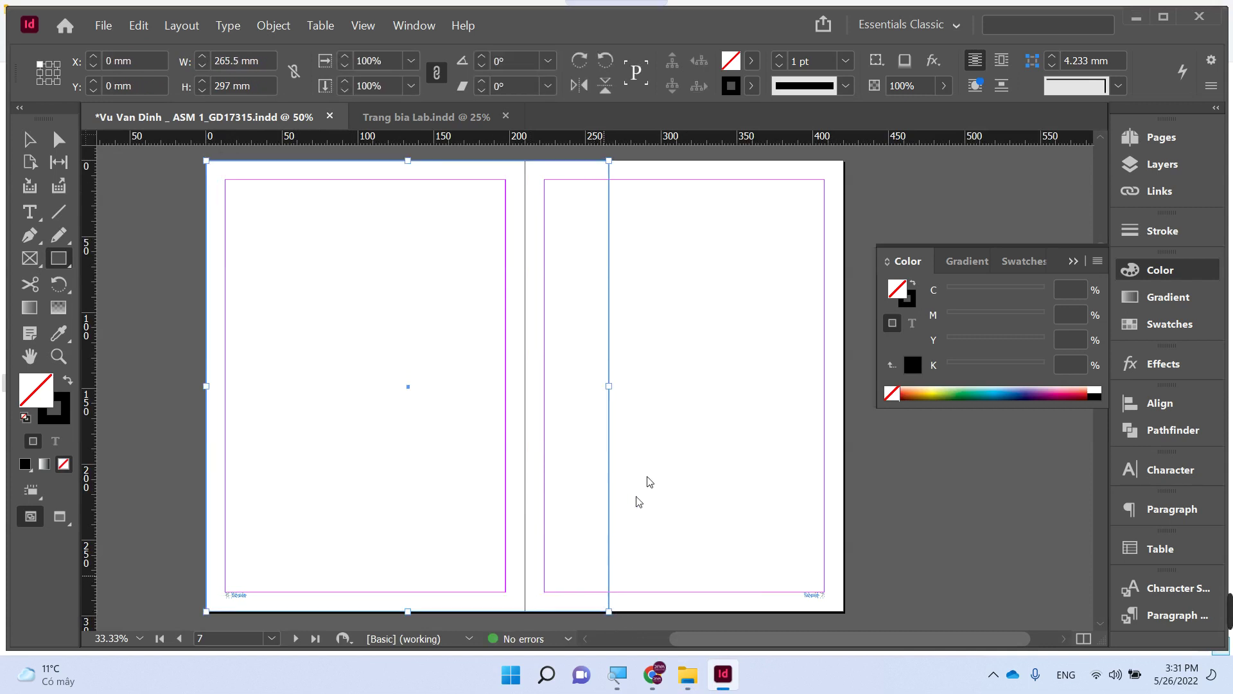
# - Cancel placing the yasaka pagoda photo and narrow the page 7 frame to 197.3 mm wide
pyautogui.hotkey('ctrl', 'd')
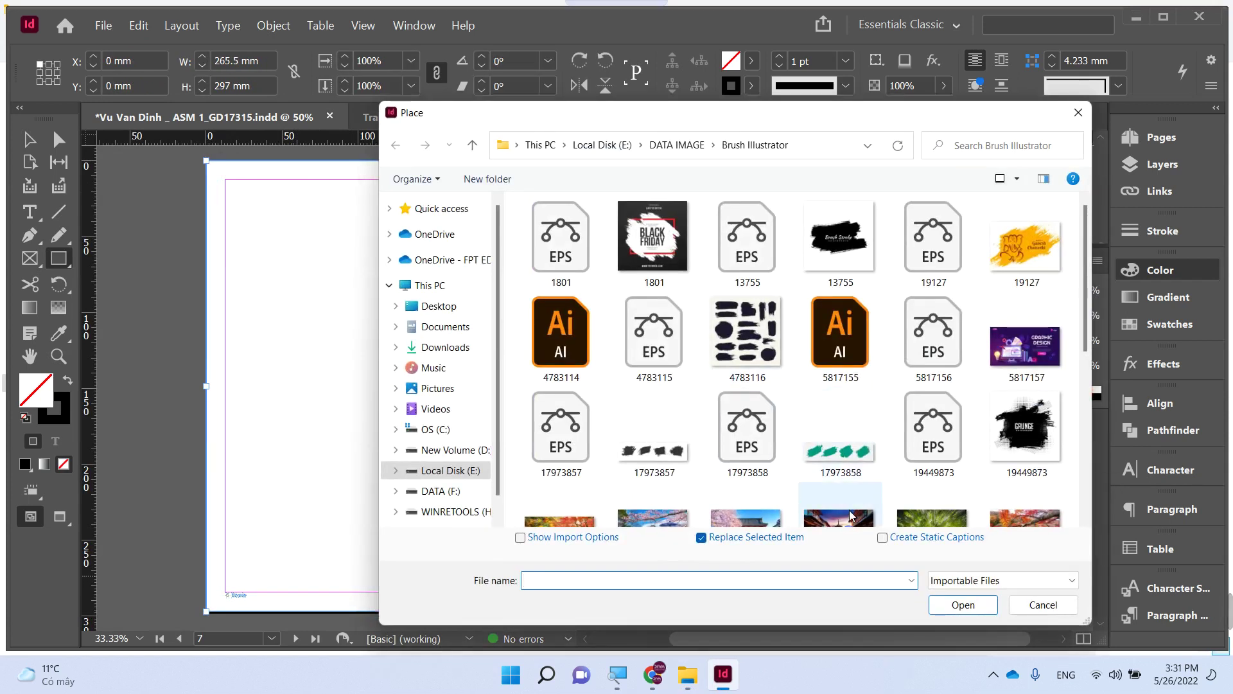
pyautogui.click(852, 517)
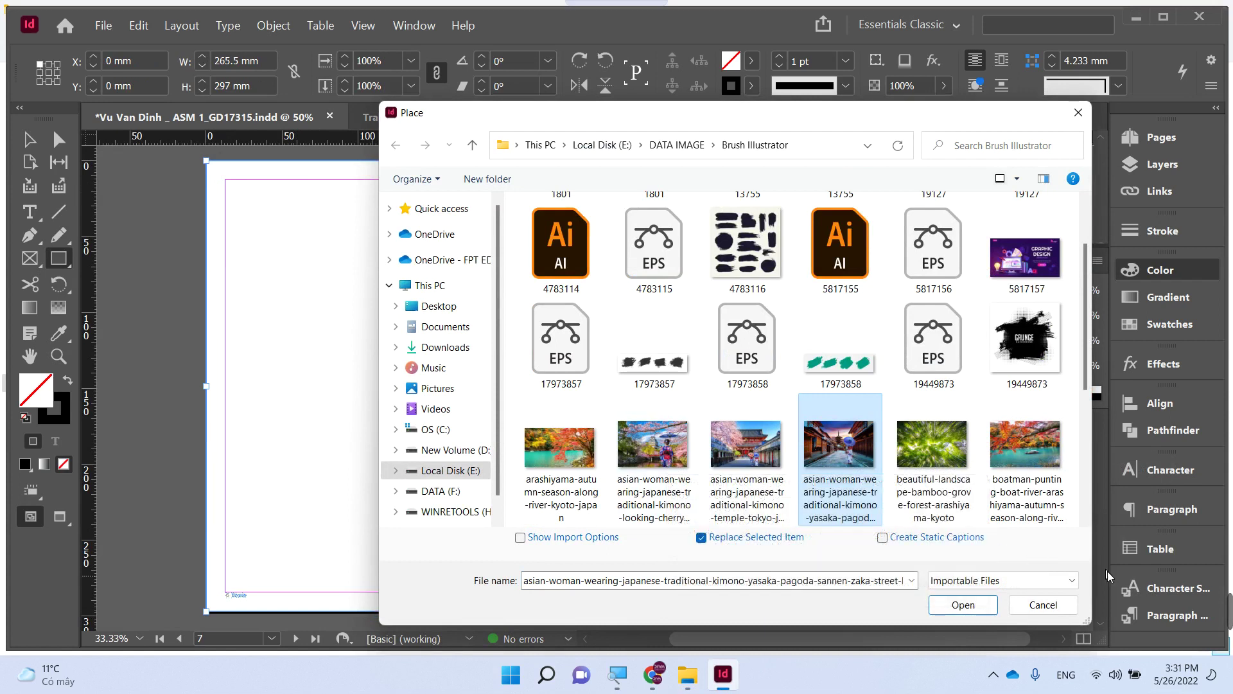
pyautogui.click(1043, 604)
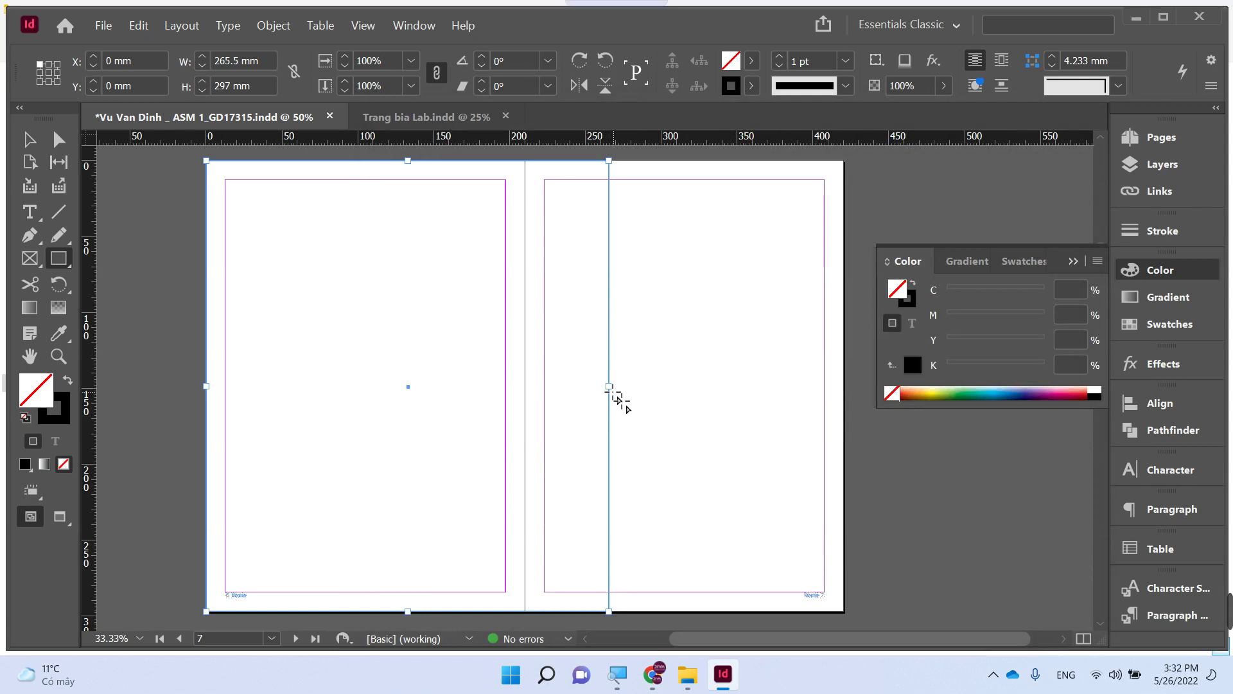
pyautogui.press('v')
pyautogui.moveTo(608, 386); pyautogui.dragTo(506, 386)
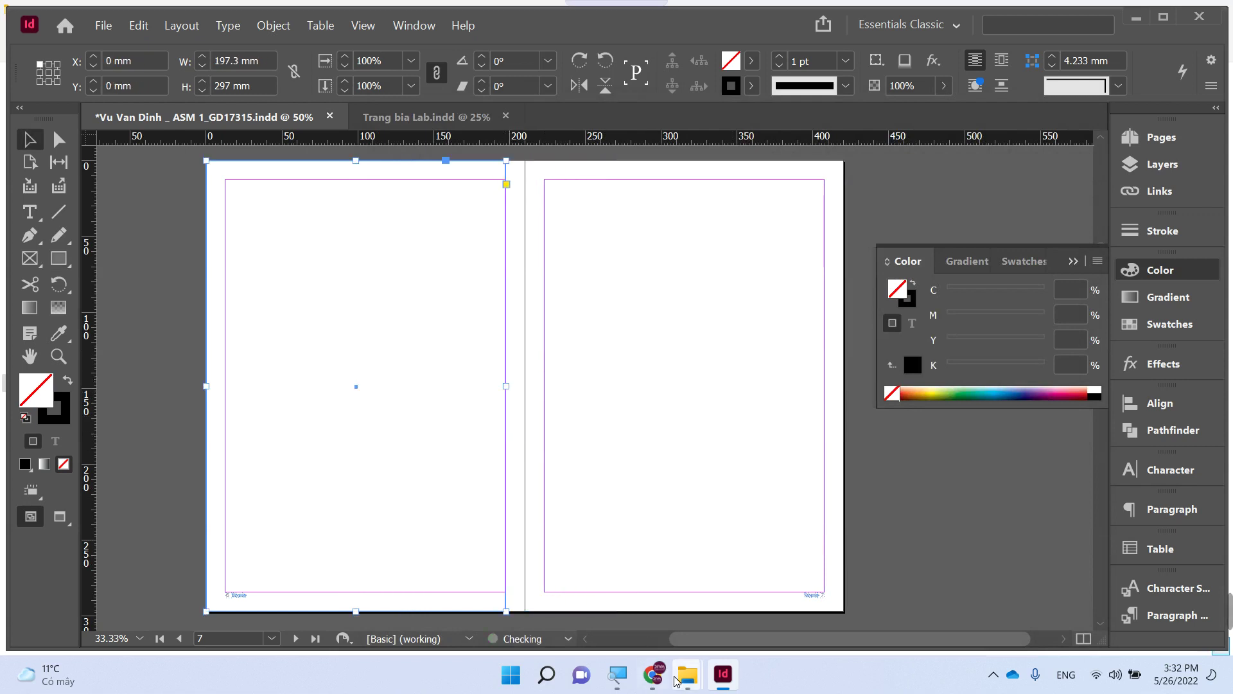
pyautogui.click(685, 685)
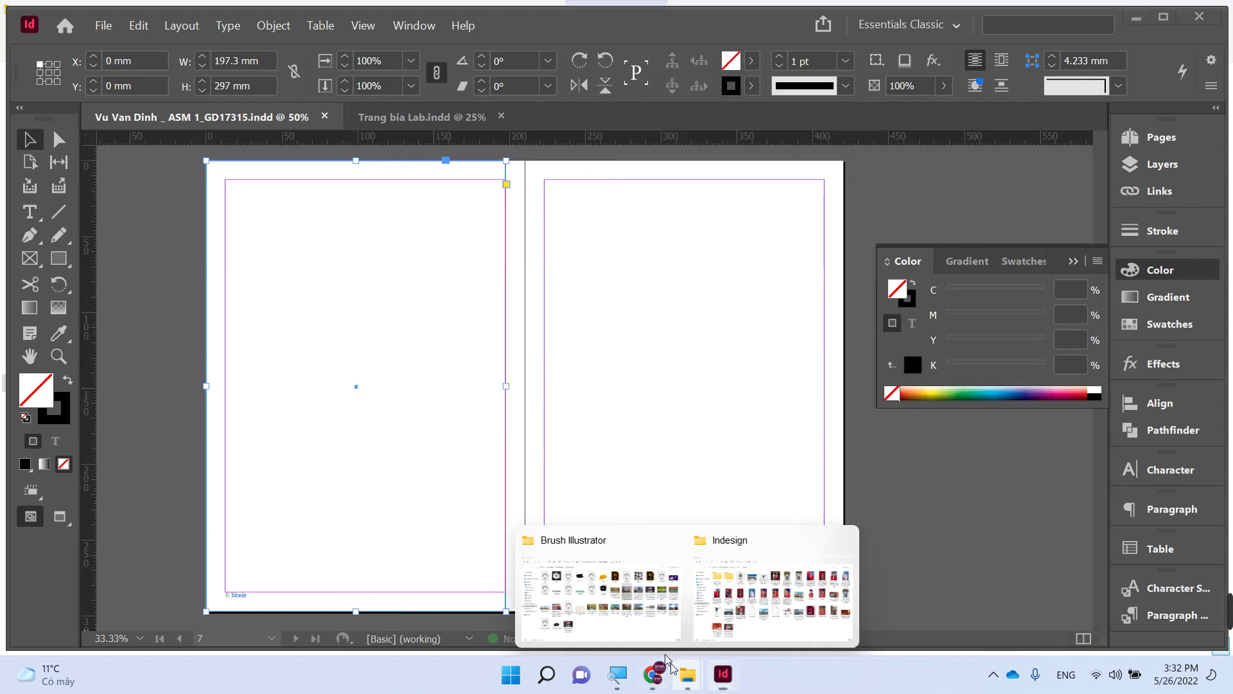
# - Open the kimono photo in Photoshop 2021, then move the empty frame to the right page at X 222.7 mm
pyautogui.click(668, 617)
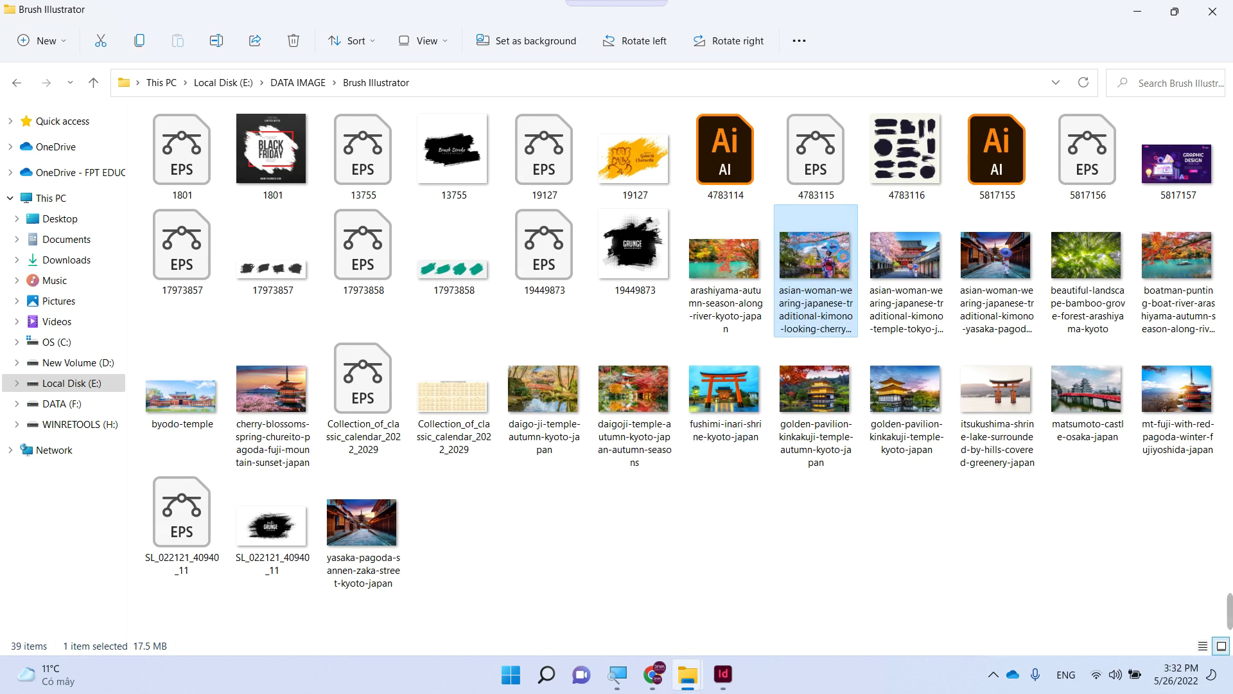
pyautogui.rightClick(837, 248)
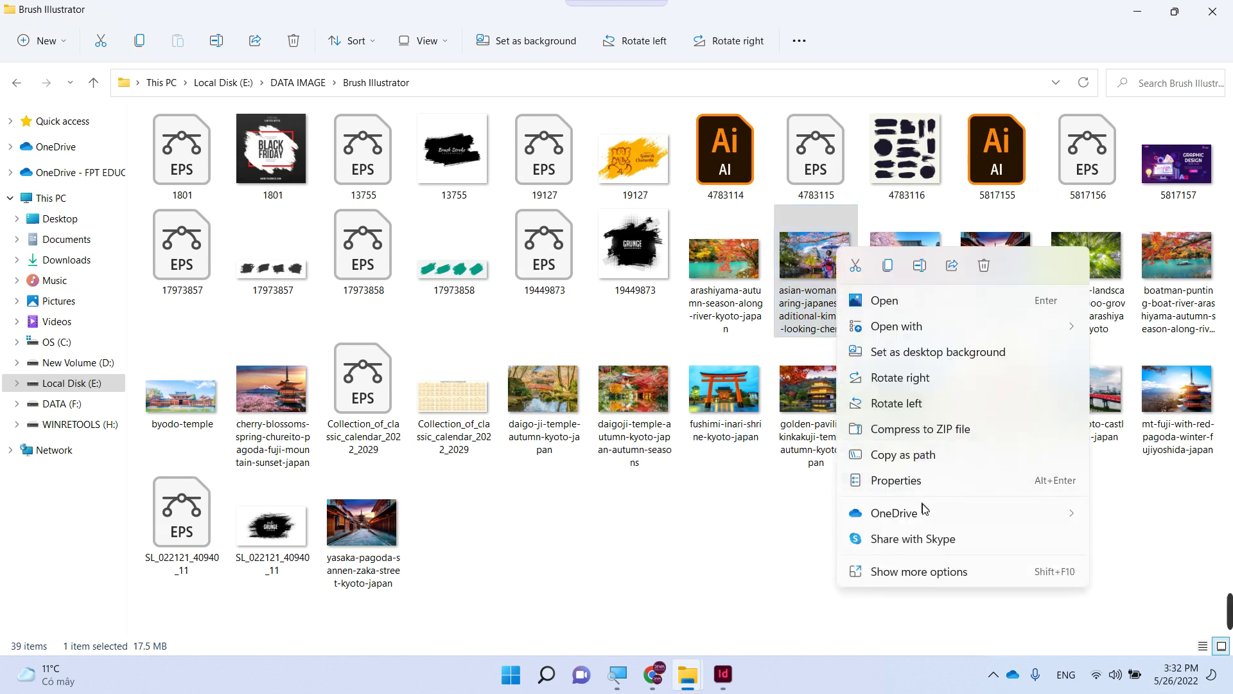
pyautogui.moveTo(868, 329)
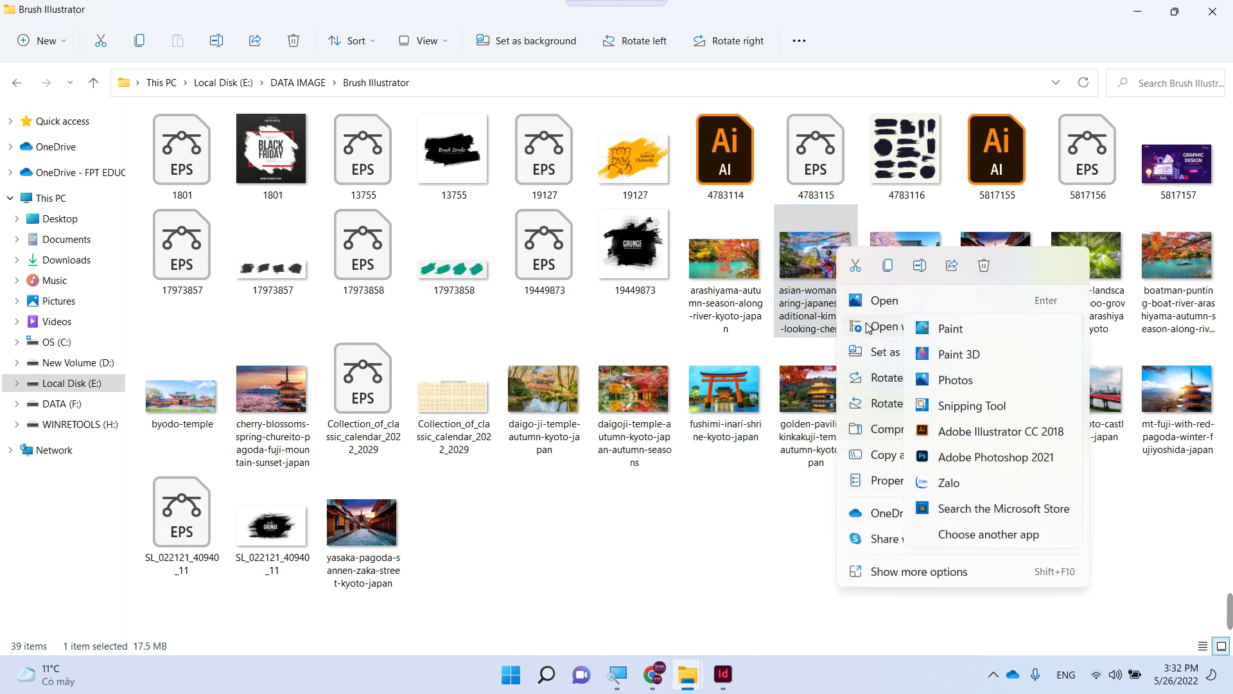
pyautogui.click(951, 458)
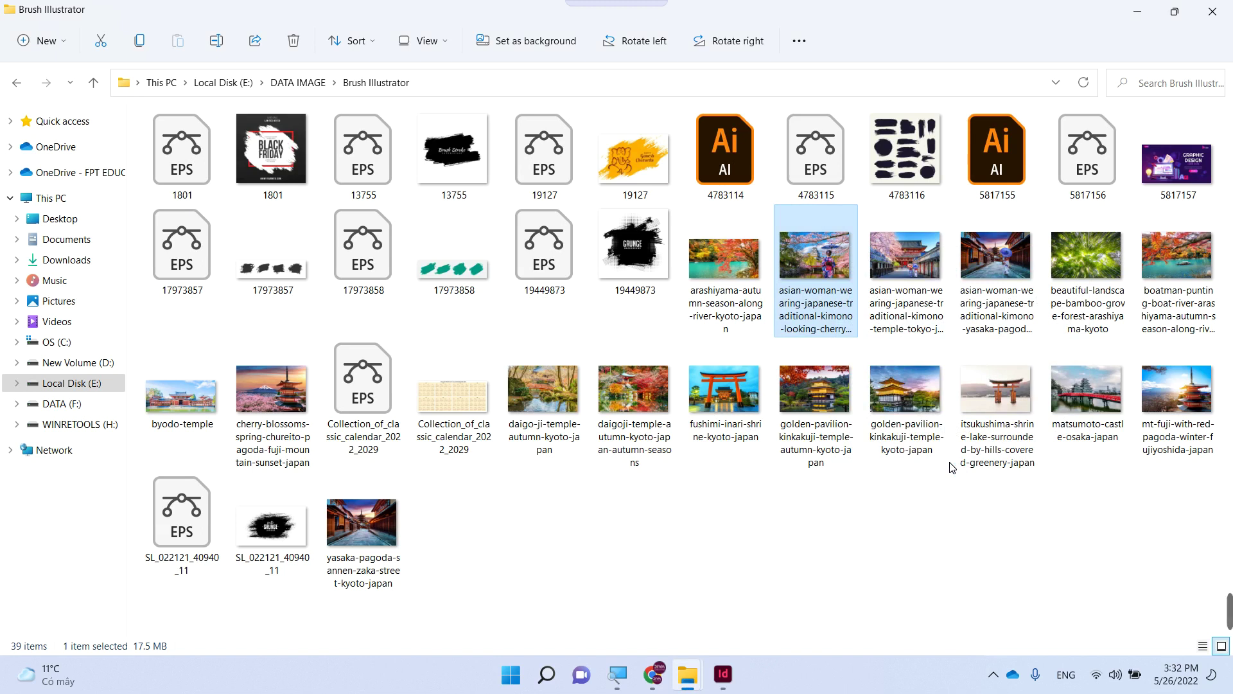
pyautogui.click(723, 673)
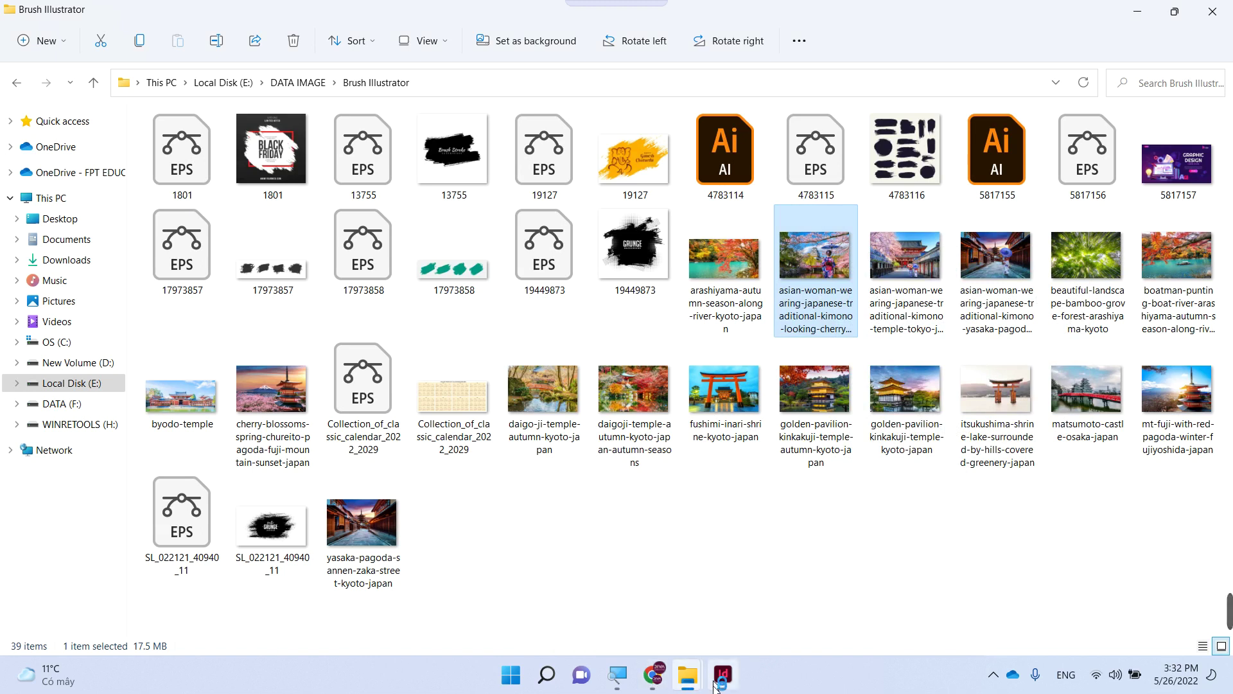
pyautogui.moveTo(494, 411); pyautogui.dragTo(845, 430)
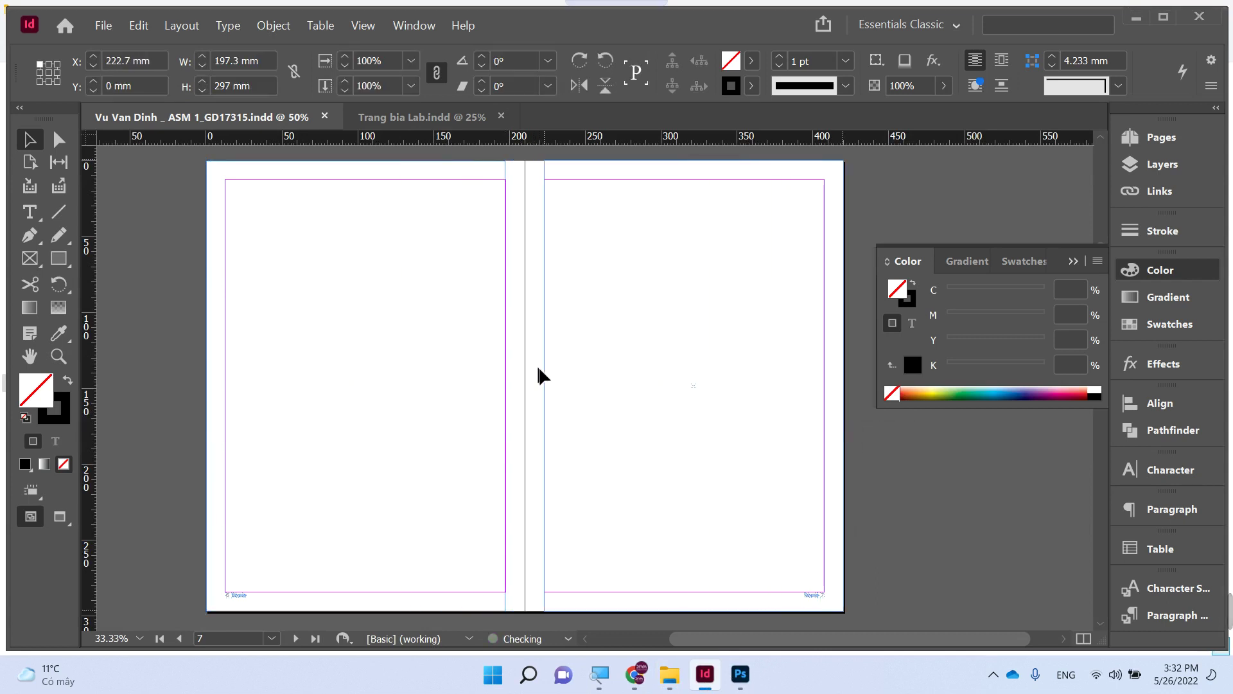
# - Narrow the frame to a 122 mm strip and place the Fuji pagoda cherry-blossom photo in it
pyautogui.click(543, 379)
pyautogui.moveTo(544, 386); pyautogui.dragTo(658, 392)
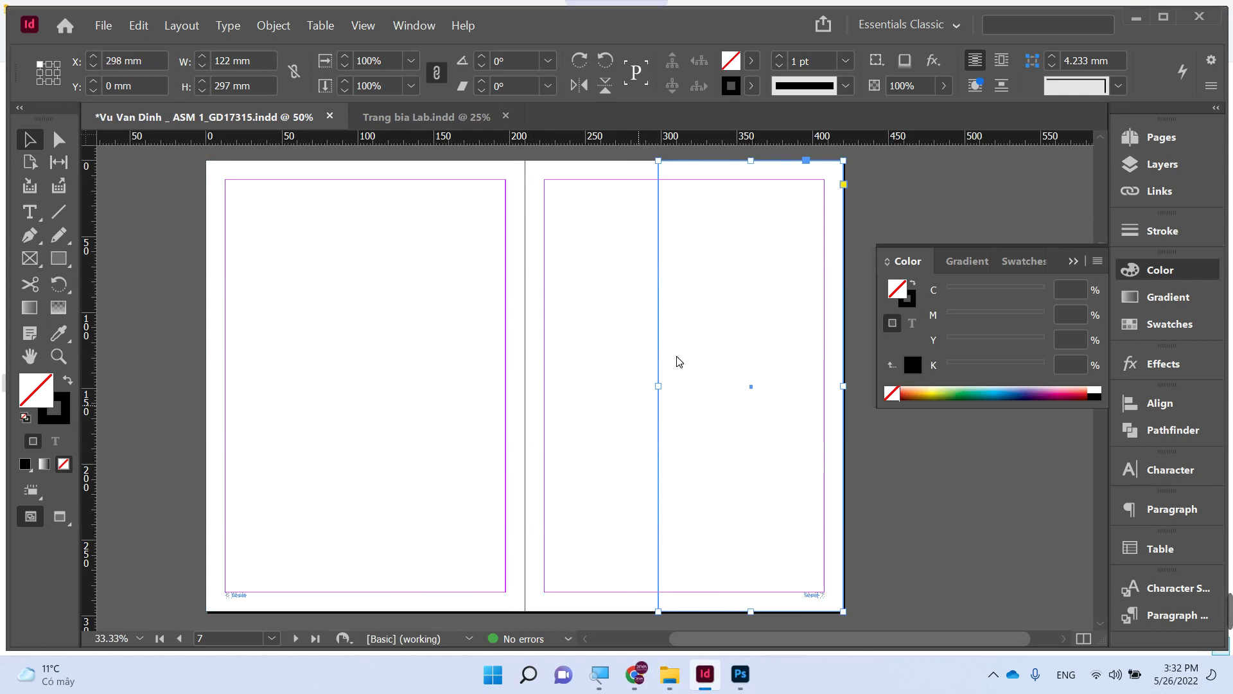
pyautogui.hotkey('ctrl', 'd')
pyautogui.scroll(-4, 716, 385)
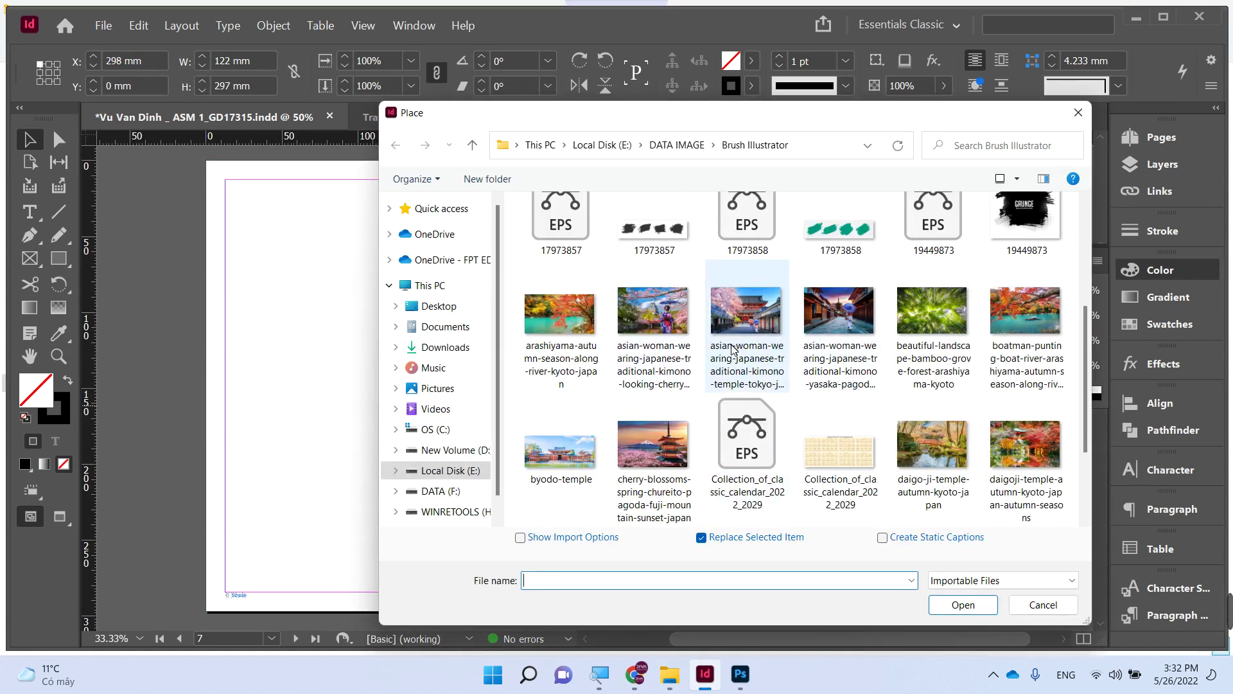
pyautogui.doubleClick(667, 464)
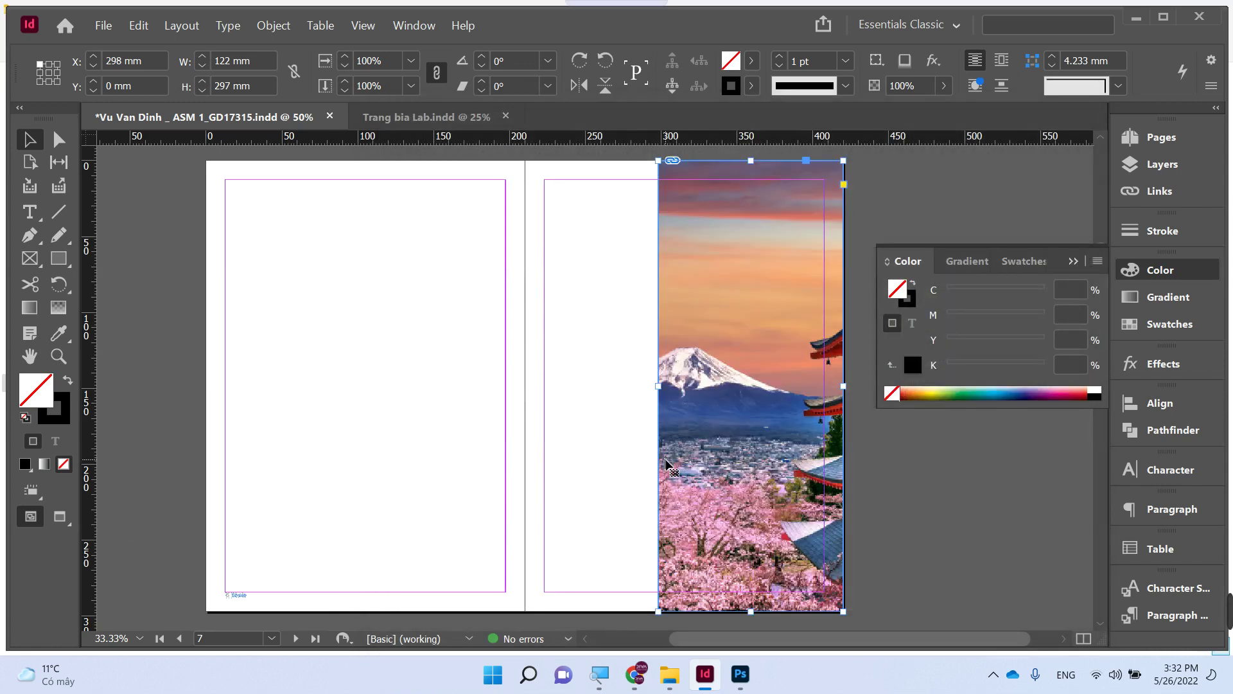
# - Fit the photo proportionally to the frame height, shift it to show the pagoda, and widen the frame leftward
pyautogui.doubleClick(756, 461)
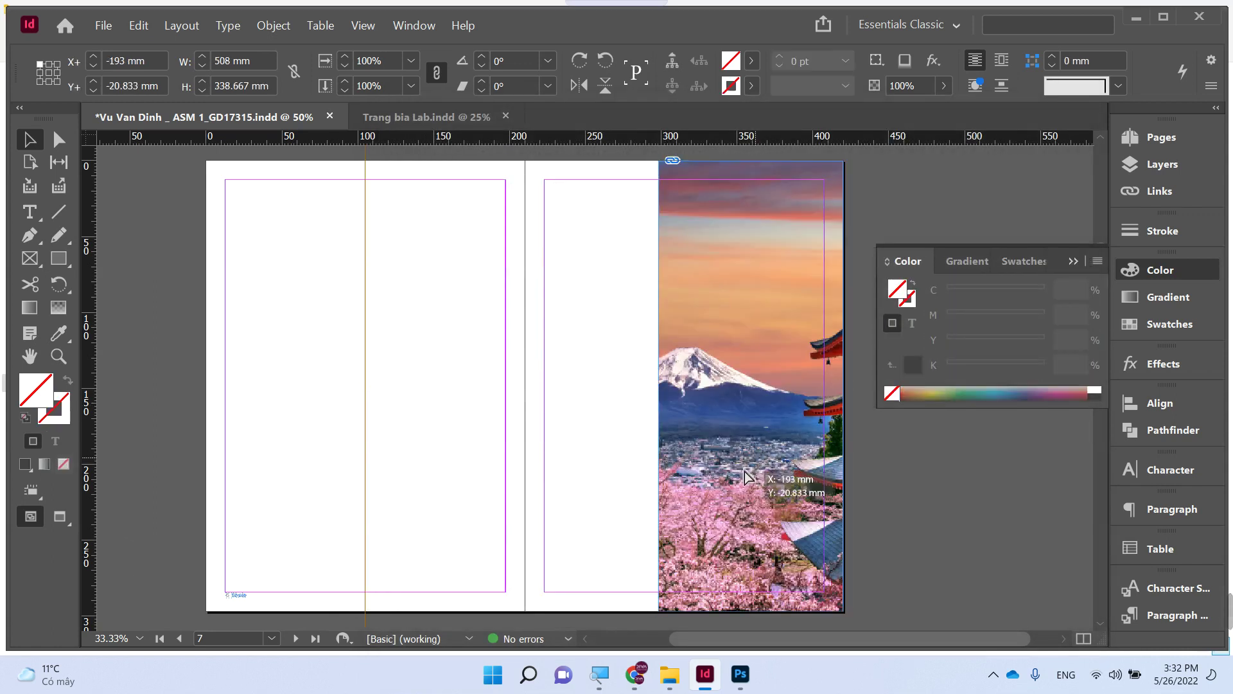
pyautogui.moveTo(828, 481); pyautogui.dragTo(790, 494)
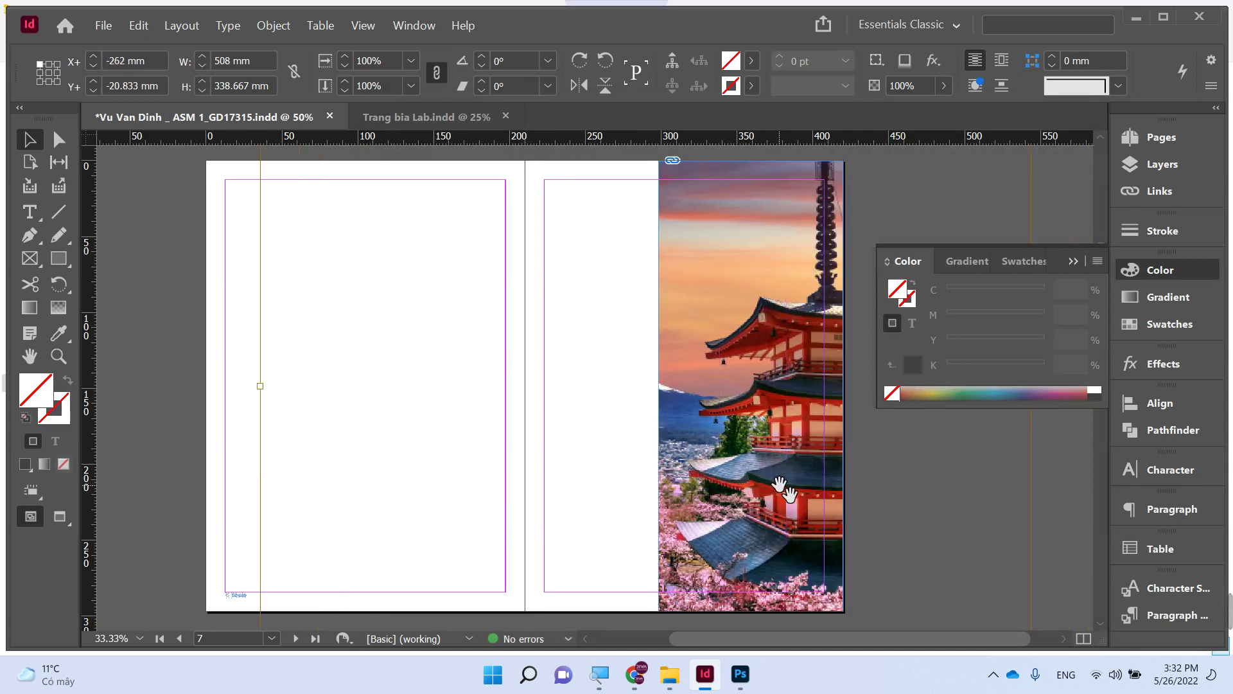
pyautogui.hotkey('ctrl', 'alt', 'shift', 'c')
pyautogui.moveTo(803, 488)
pyautogui.mouseDown()
pyautogui.moveTo(719, 491)
pyautogui.moveTo(797, 492)
pyautogui.mouseUp()
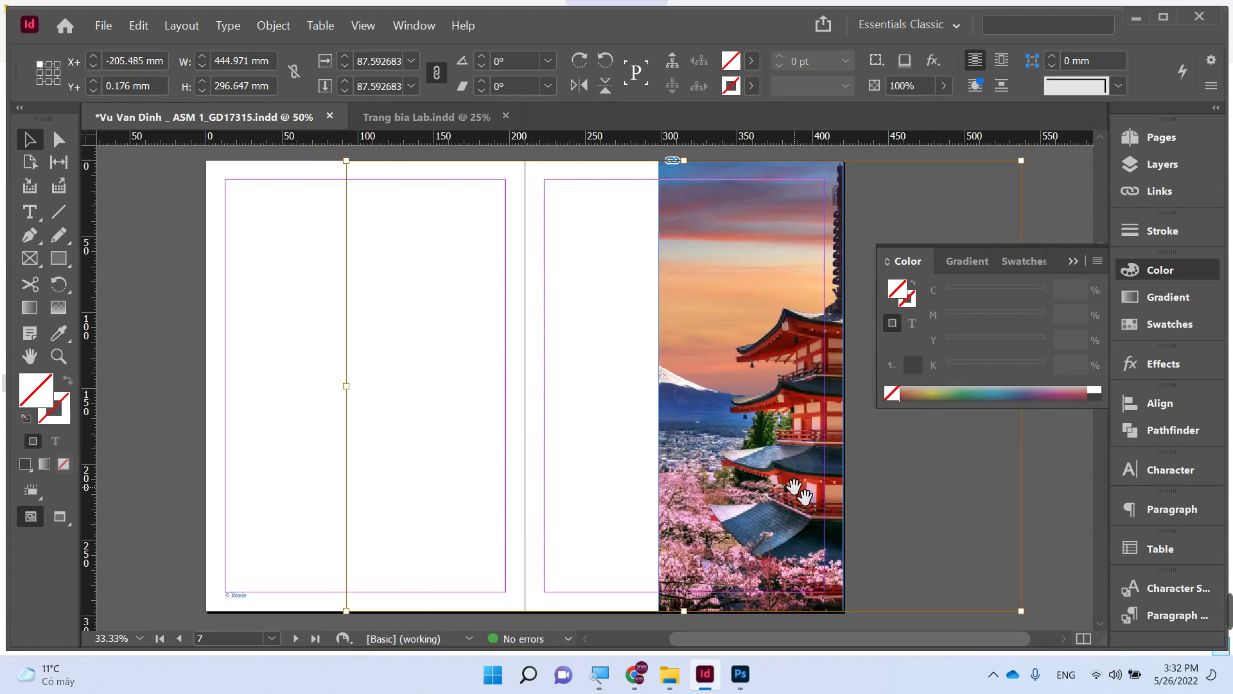
pyautogui.click(567, 438)
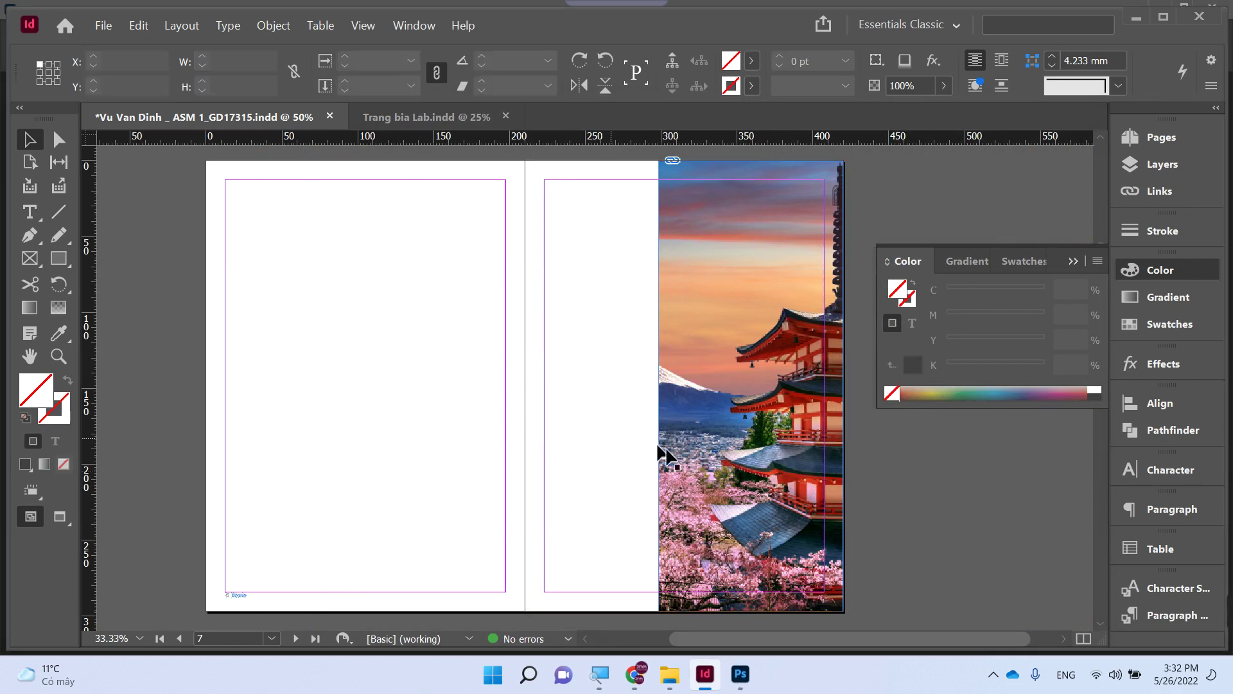
pyautogui.click(664, 450)
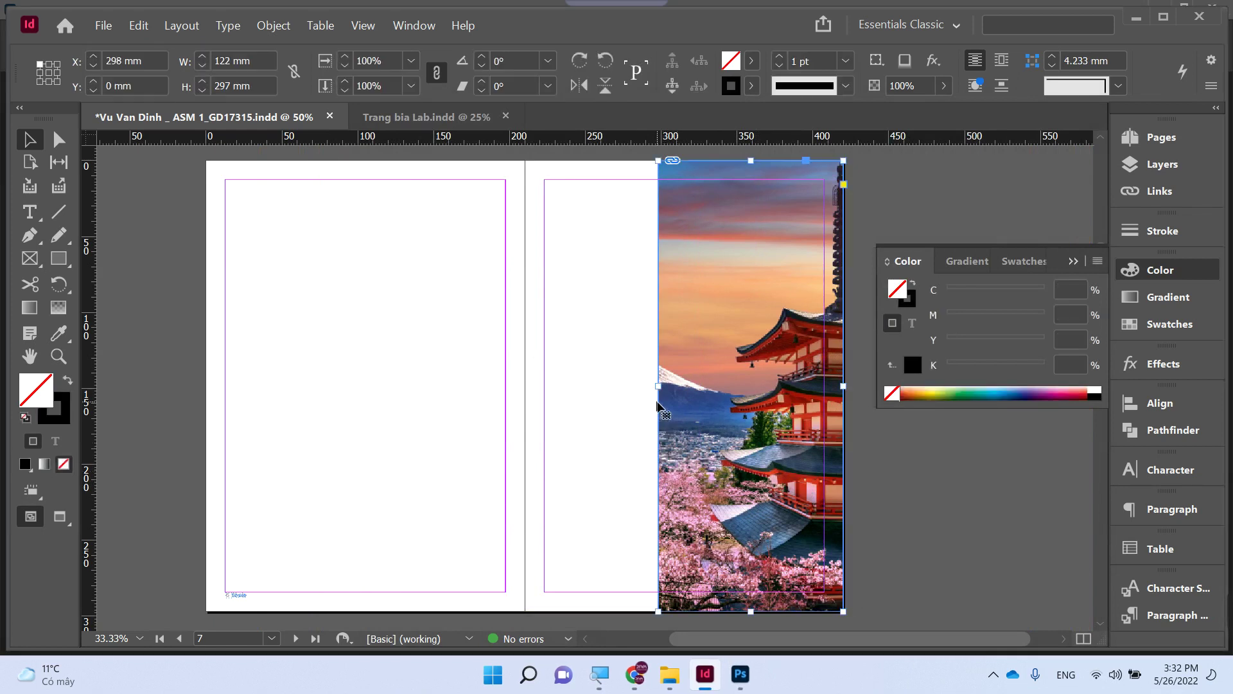
pyautogui.moveTo(662, 386); pyautogui.dragTo(624, 386)
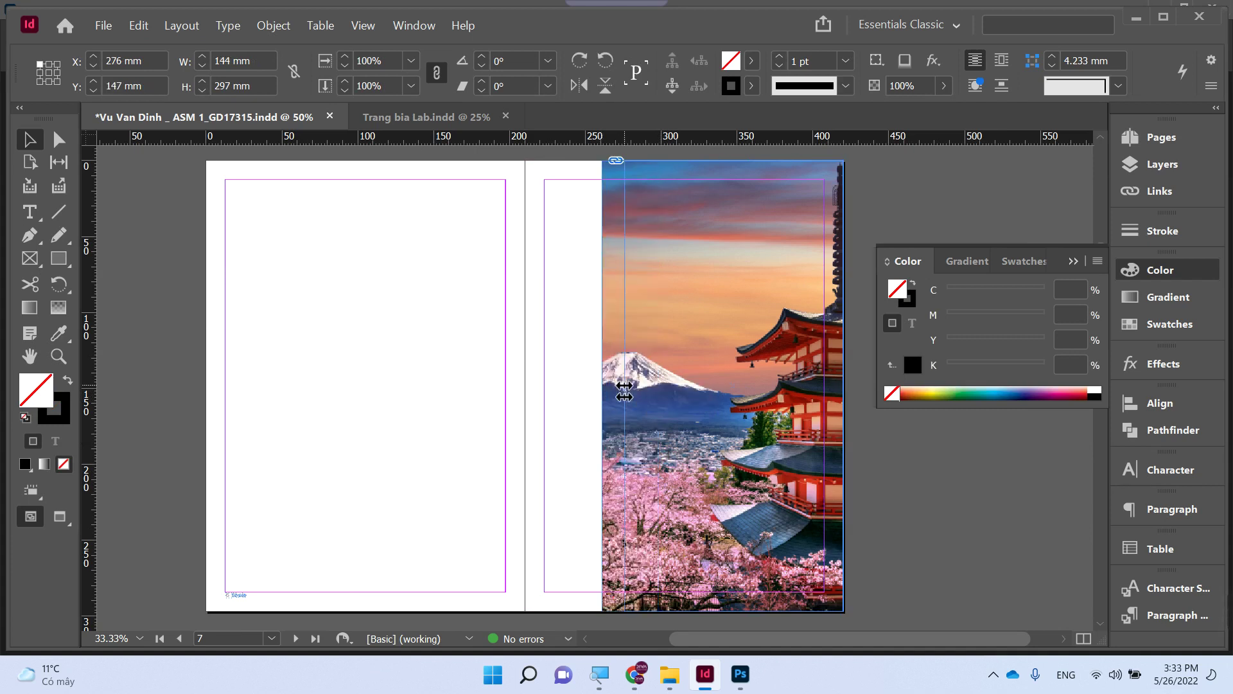
pyautogui.click(119, 330)
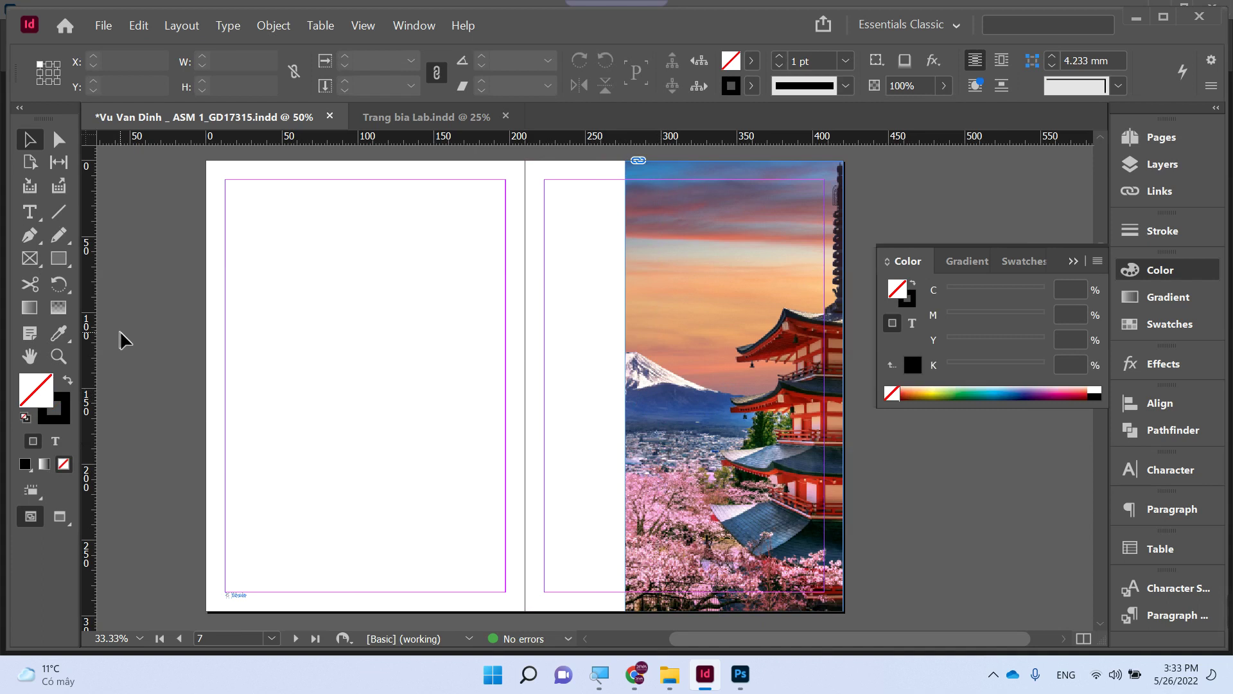
# - In Photoshop, use the Magic Wand's Select Subject to select the kimono woman
pyautogui.moveTo(720, 678)
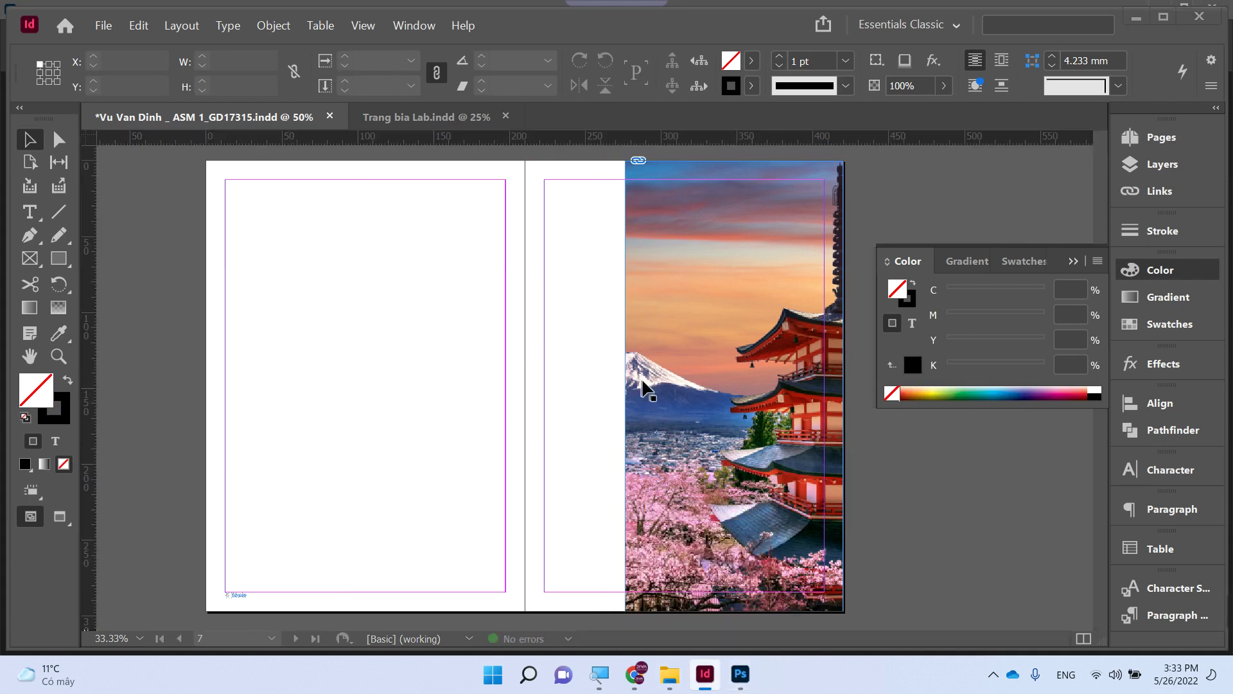
pyautogui.click(736, 673)
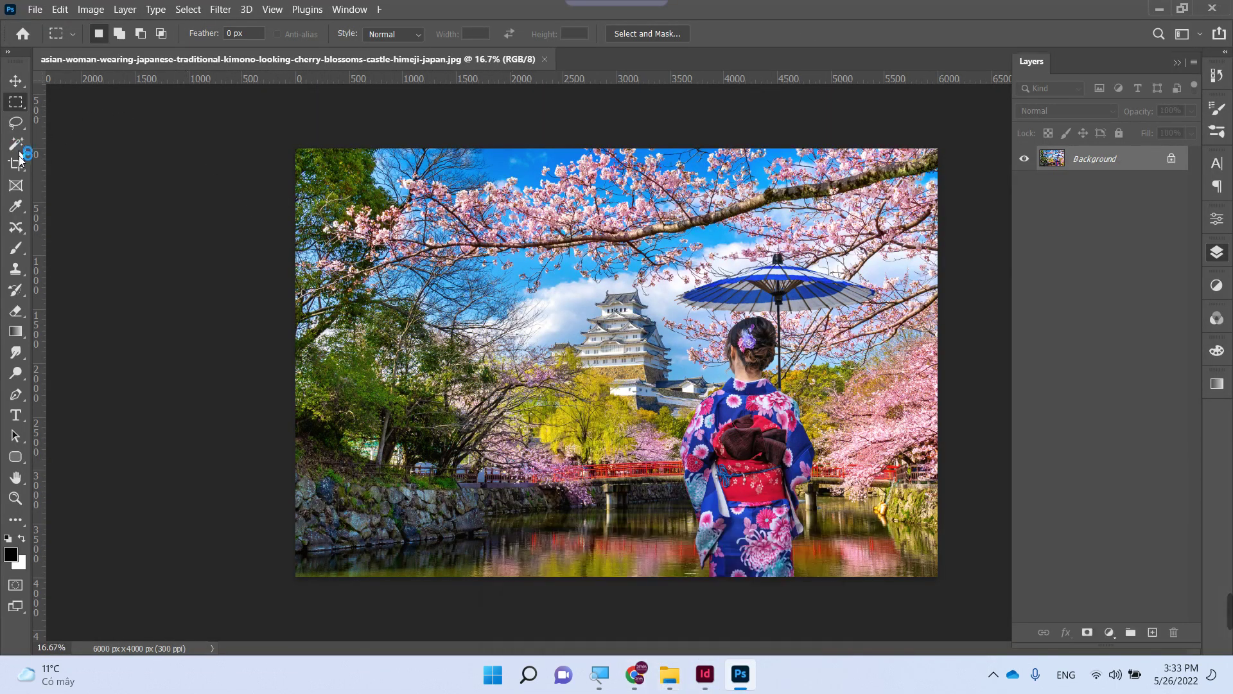
pyautogui.moveTo(16, 145); pyautogui.dragTo(64, 174)
pyautogui.click(685, 33)
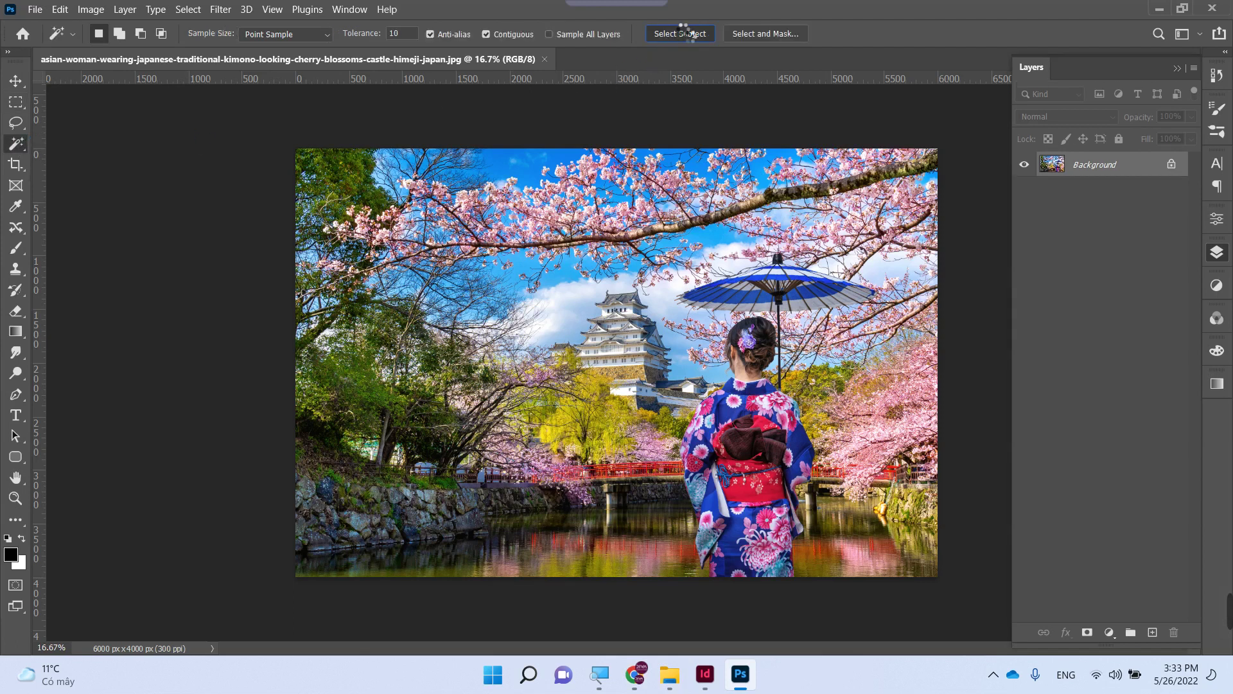
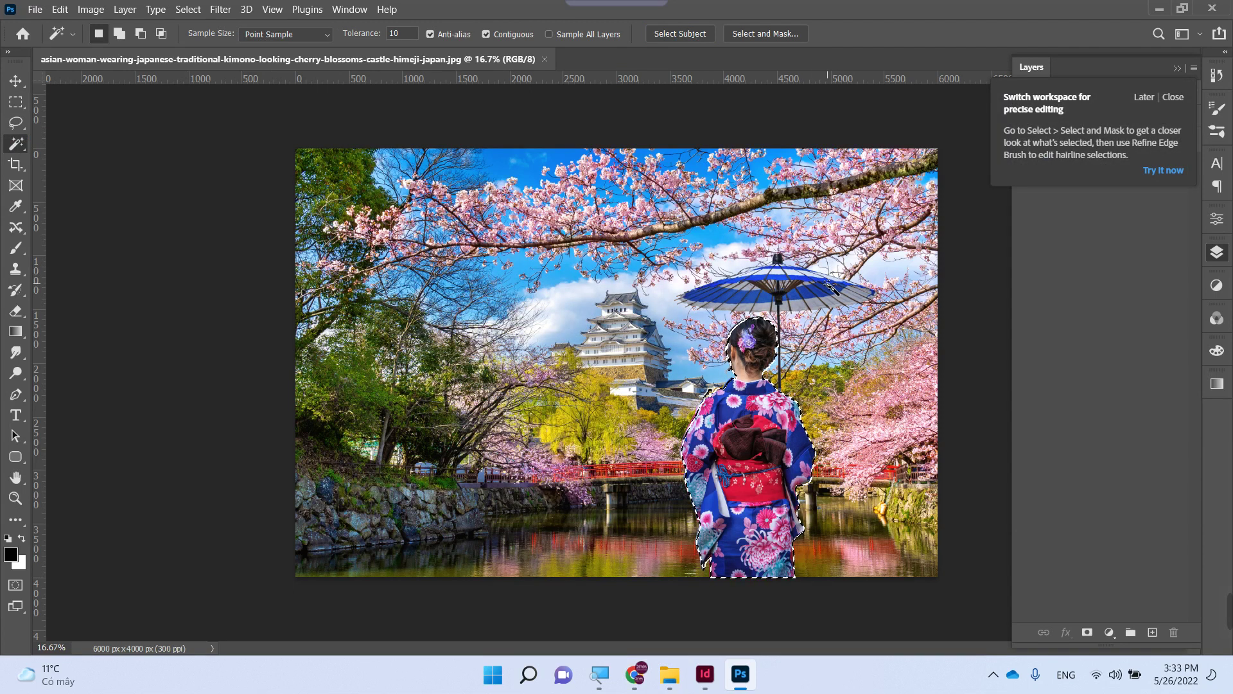
# - Copy the selected woman onto a new layer and delete the Background layer
pyautogui.hotkey('ctrl', 'j')
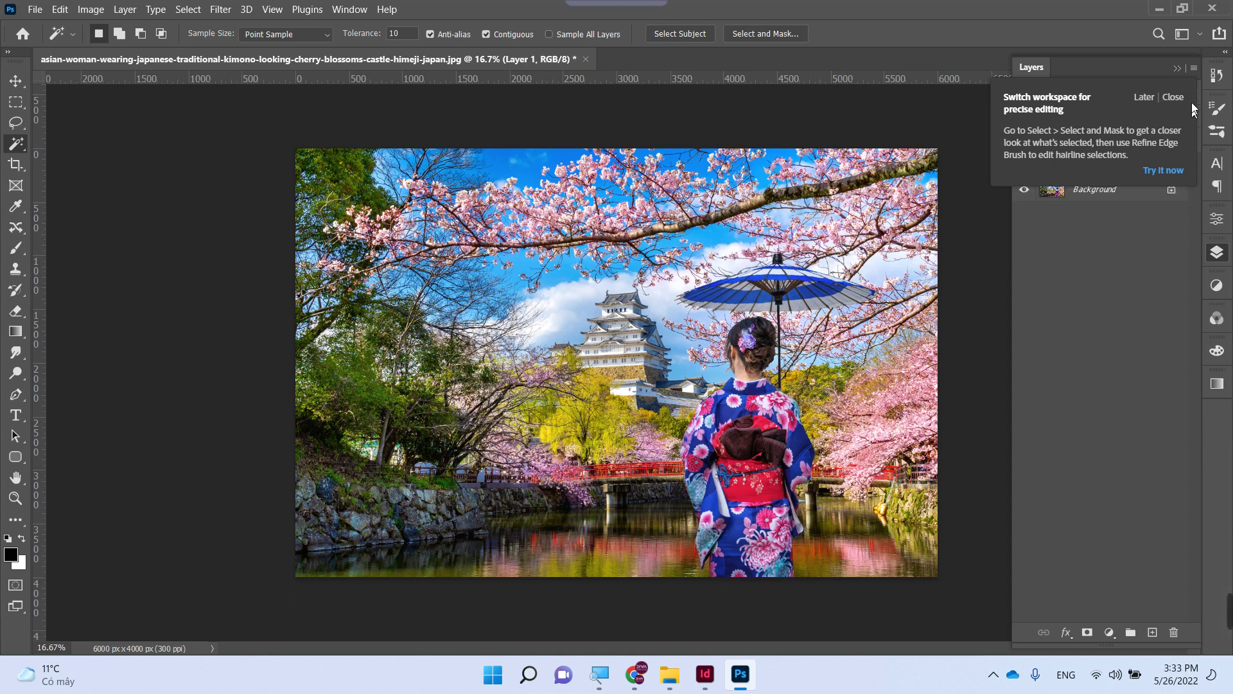
pyautogui.click(1171, 97)
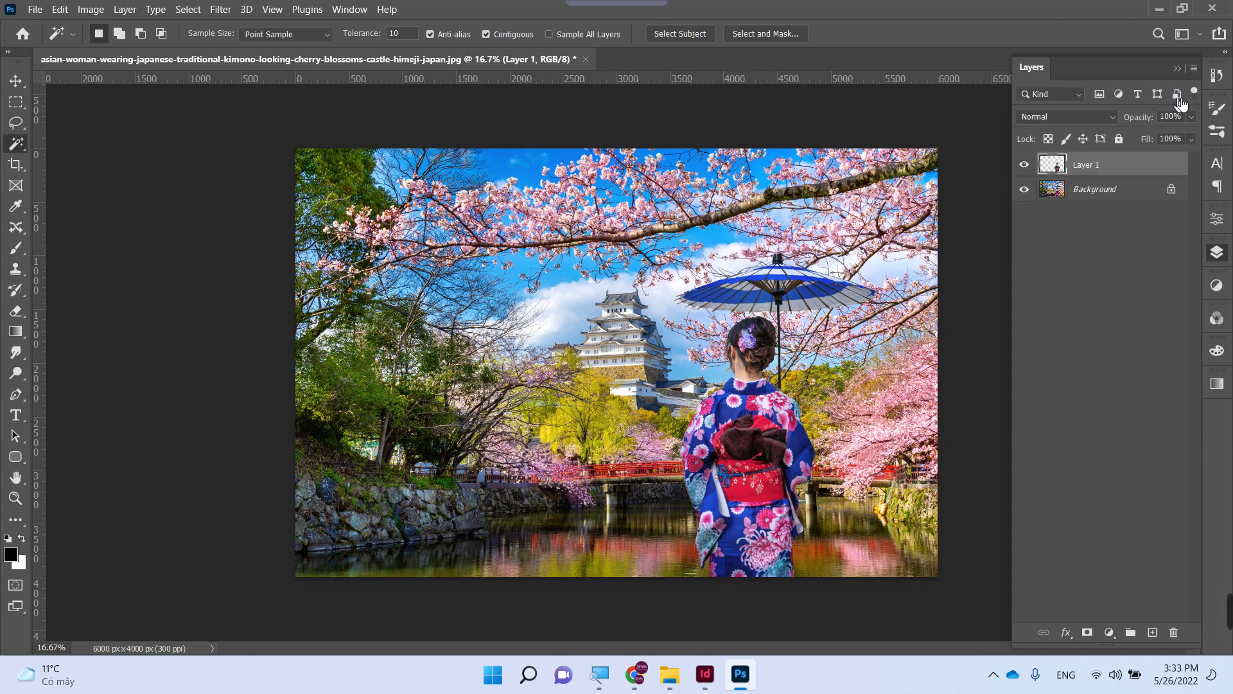
pyautogui.click(1094, 191)
pyautogui.press('Delete')
# - Crop the canvas tightly around the woman to 1483 × 2557 px
pyautogui.press('c')
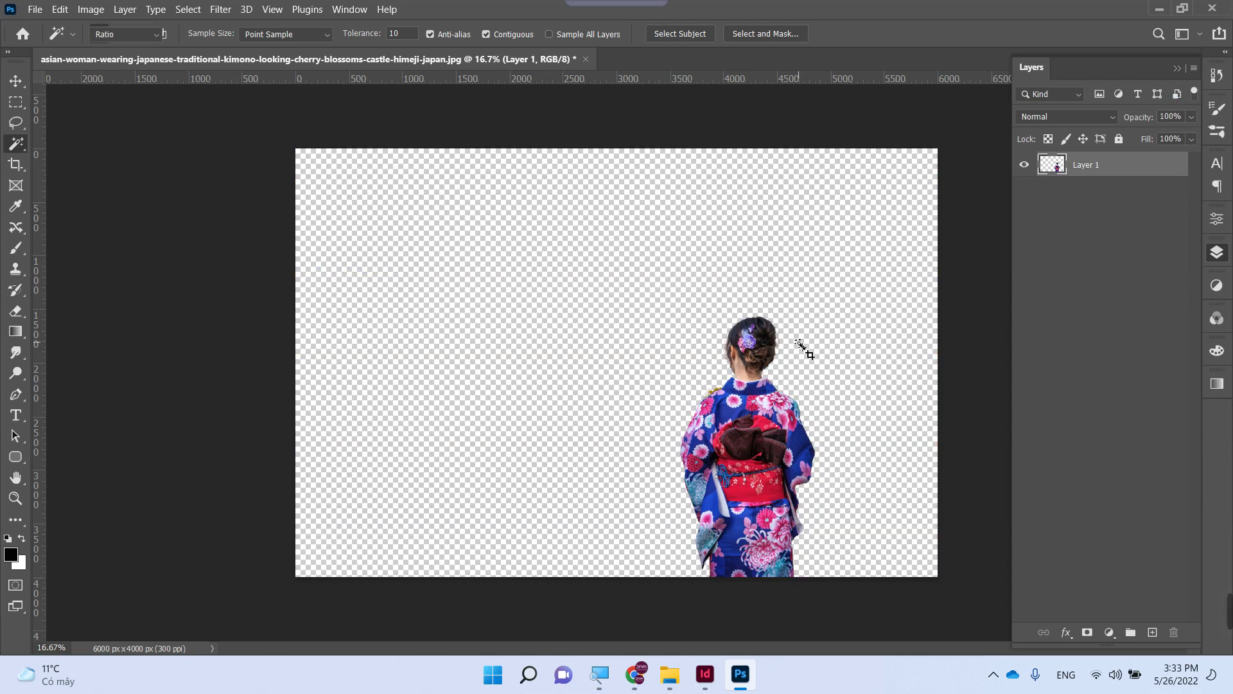
pyautogui.moveTo(666, 302); pyautogui.dragTo(828, 601)
pyautogui.press('Return')
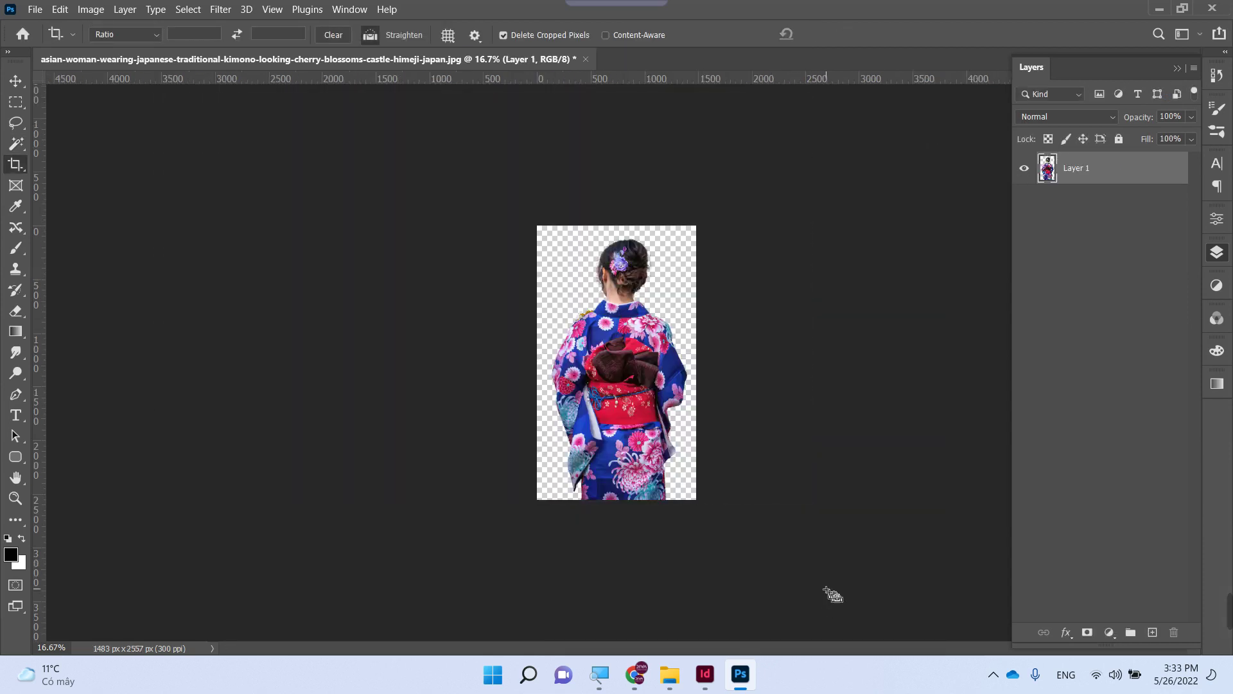
pyautogui.hotkey('ctrl', 'shift', 's')
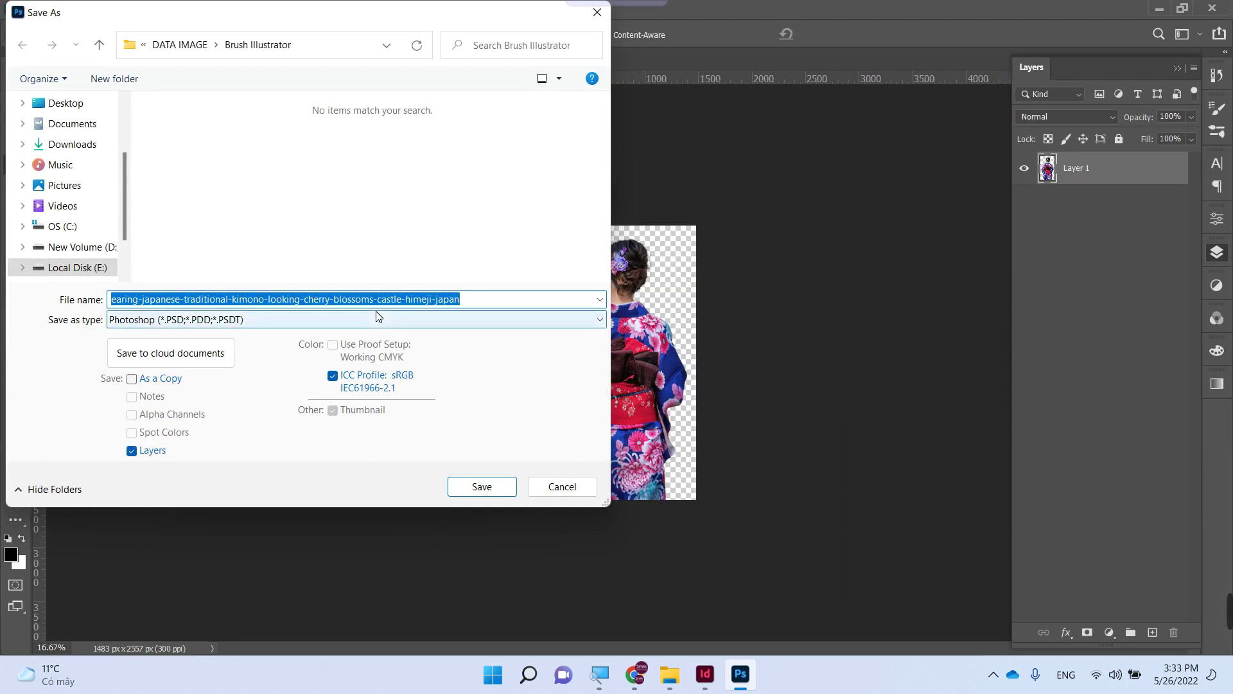
# - Save the cutout as PNG file 'Co gai' and switch back to InDesign
pyautogui.write('Co gai')
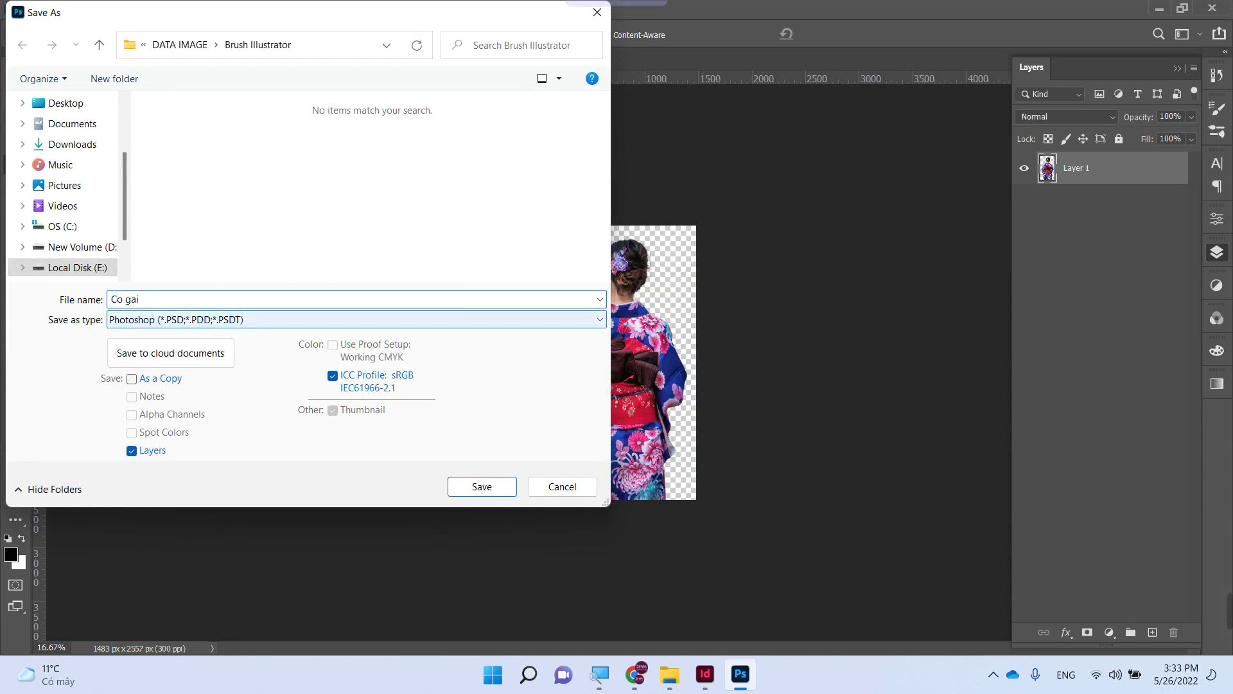
pyautogui.click(267, 321)
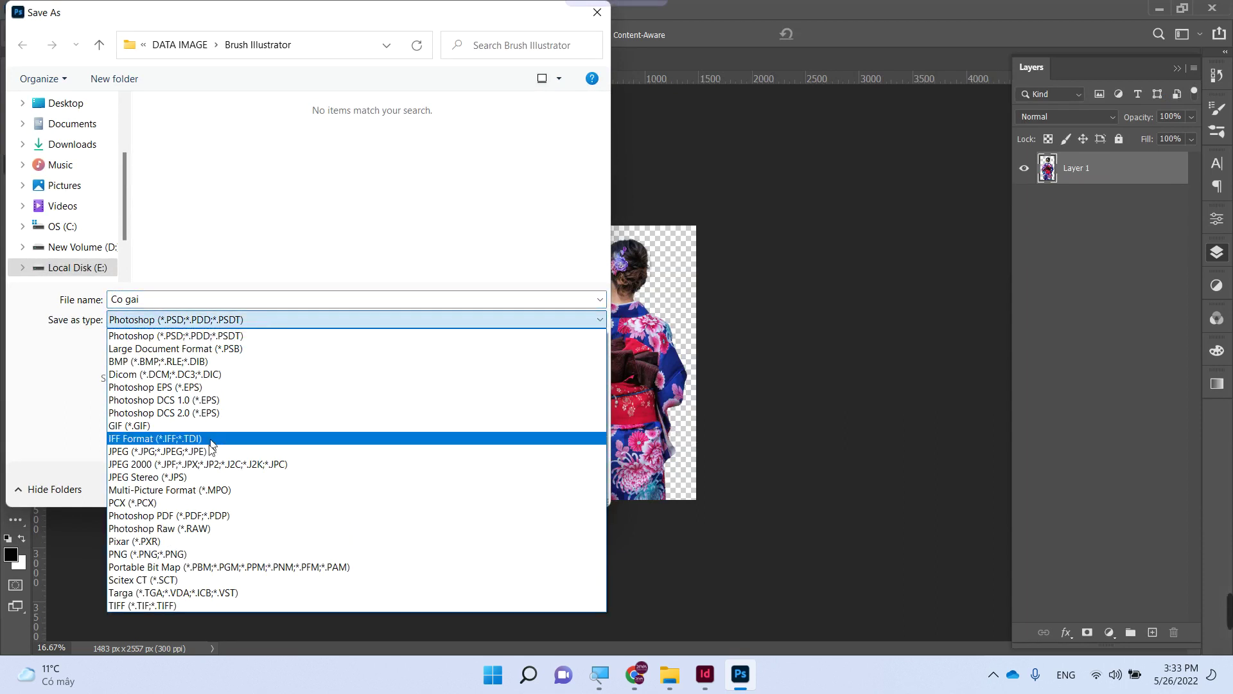
pyautogui.click(212, 554)
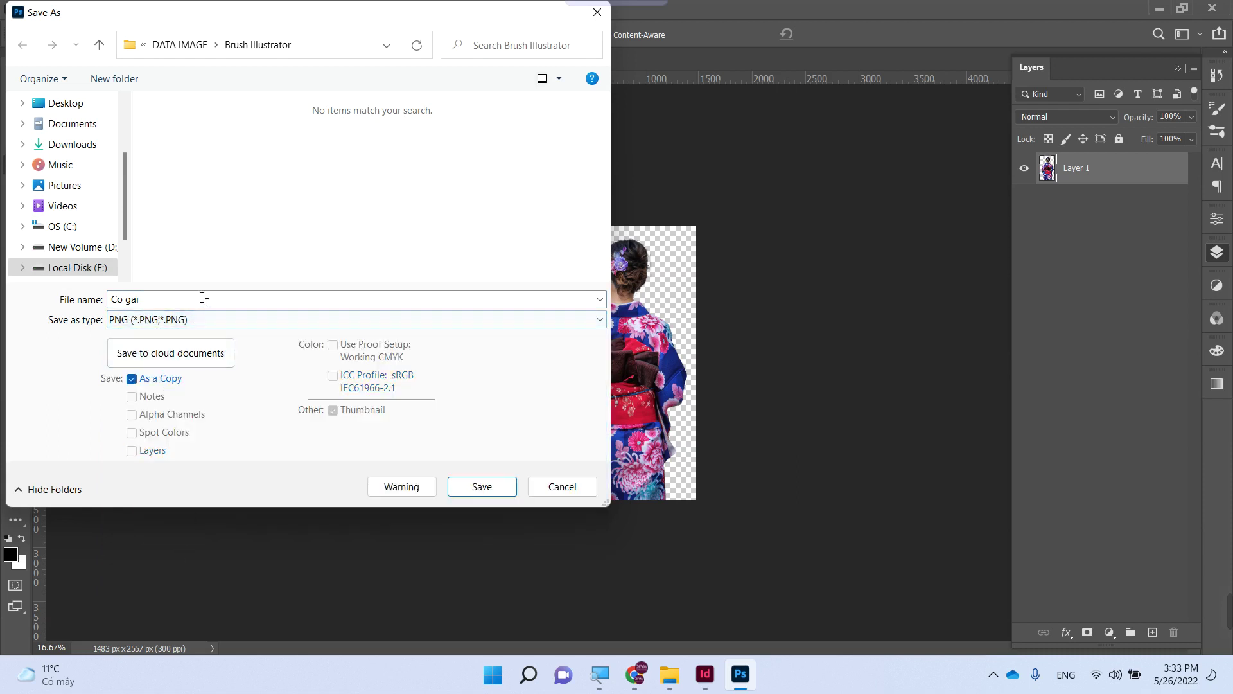
pyautogui.press('Return')
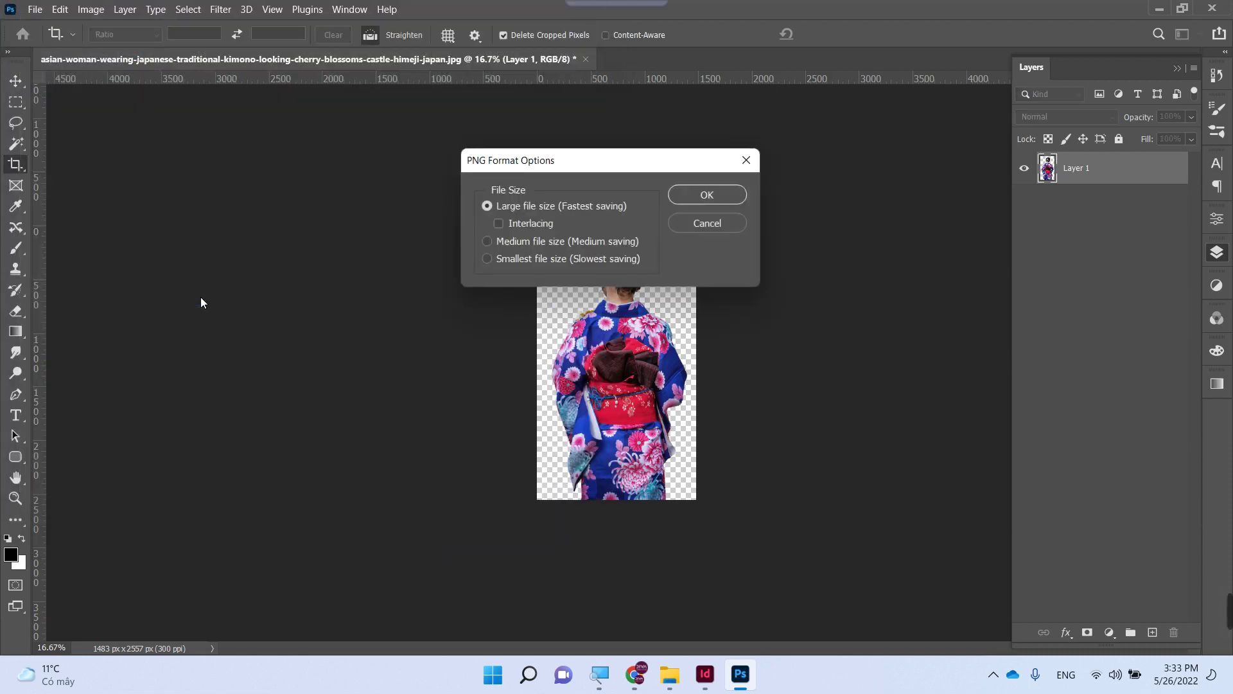
pyautogui.press('Return')
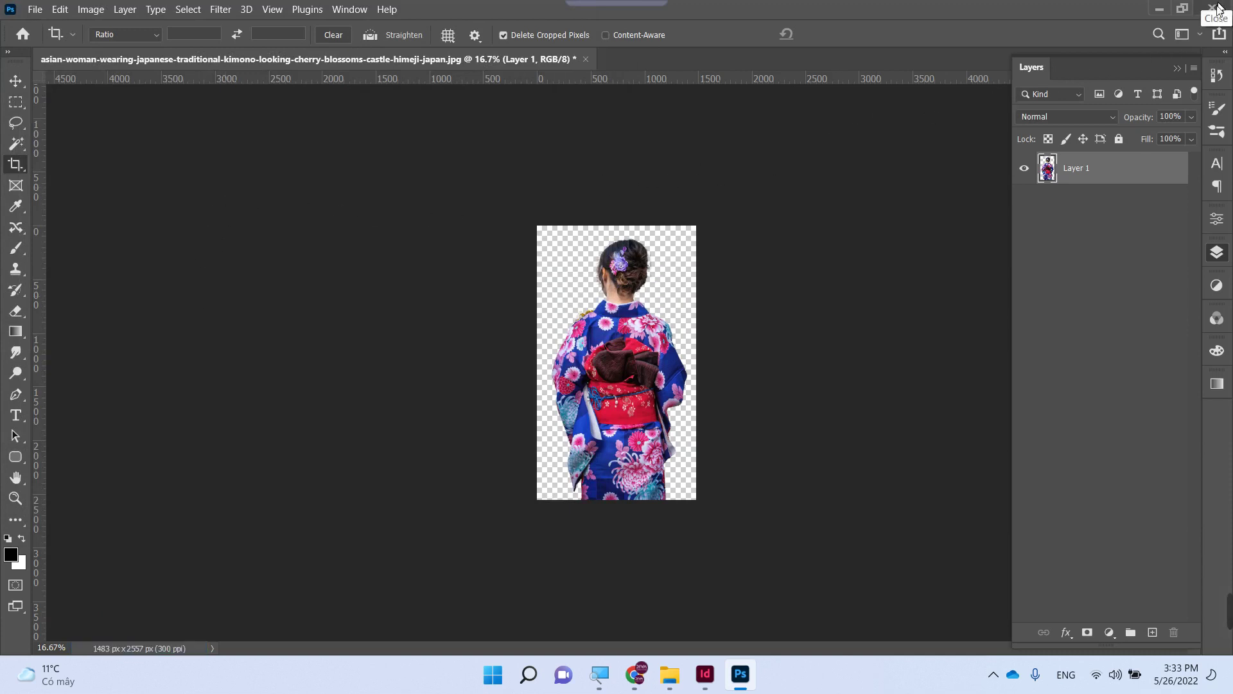
pyautogui.click(705, 674)
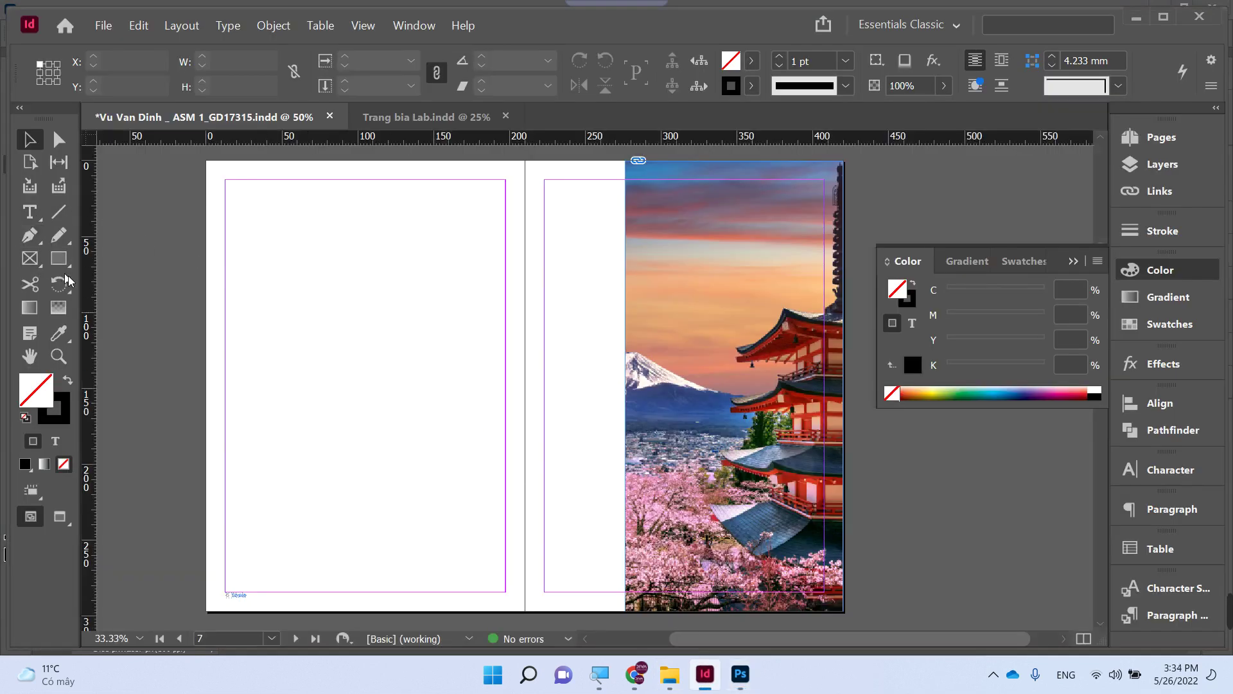
# - Draw a tall rectangle image frame on the left page
pyautogui.click(58, 257)
pyautogui.press('f')
pyautogui.moveTo(229, 274)
pyautogui.mouseDown()
pyautogui.moveTo(370, 555)
pyautogui.moveTo(358, 542)
pyautogui.moveTo(414, 610)
pyautogui.mouseUp()
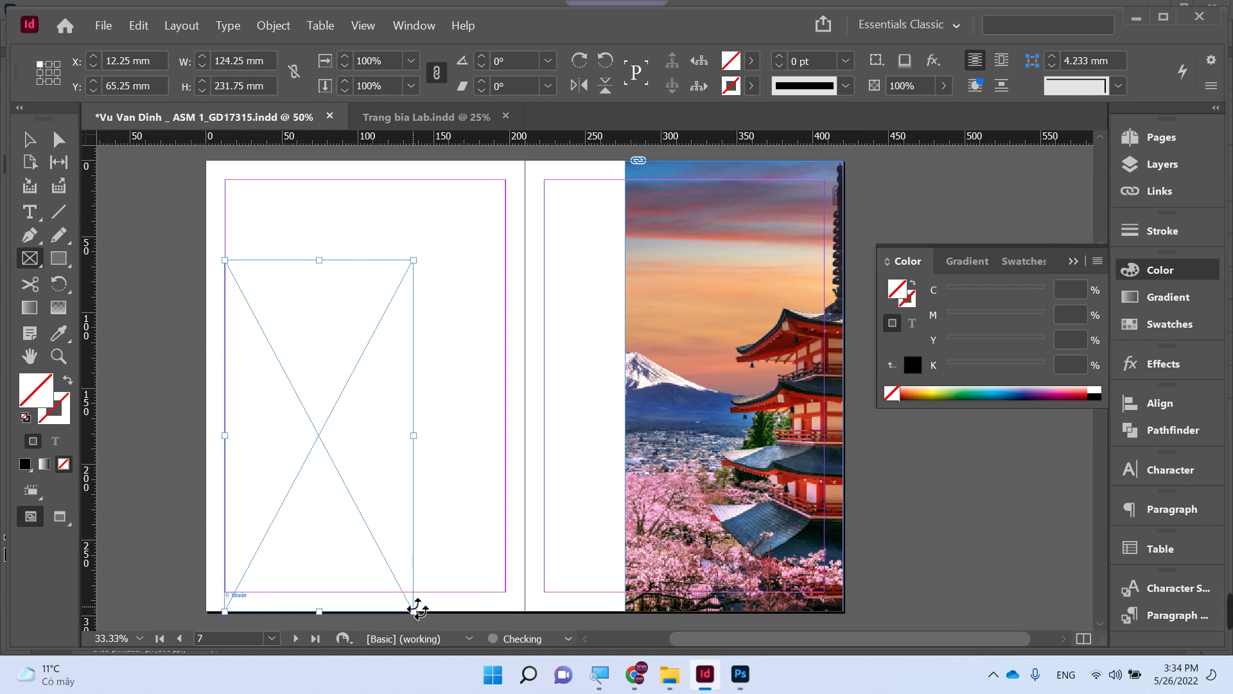
# - Place the Co gai image into the frame and fit it proportionally to the frame height
pyautogui.hotkey('ctrl', 'd')
pyautogui.scroll(-5, 800, 404)
pyautogui.doubleClick(747, 328)
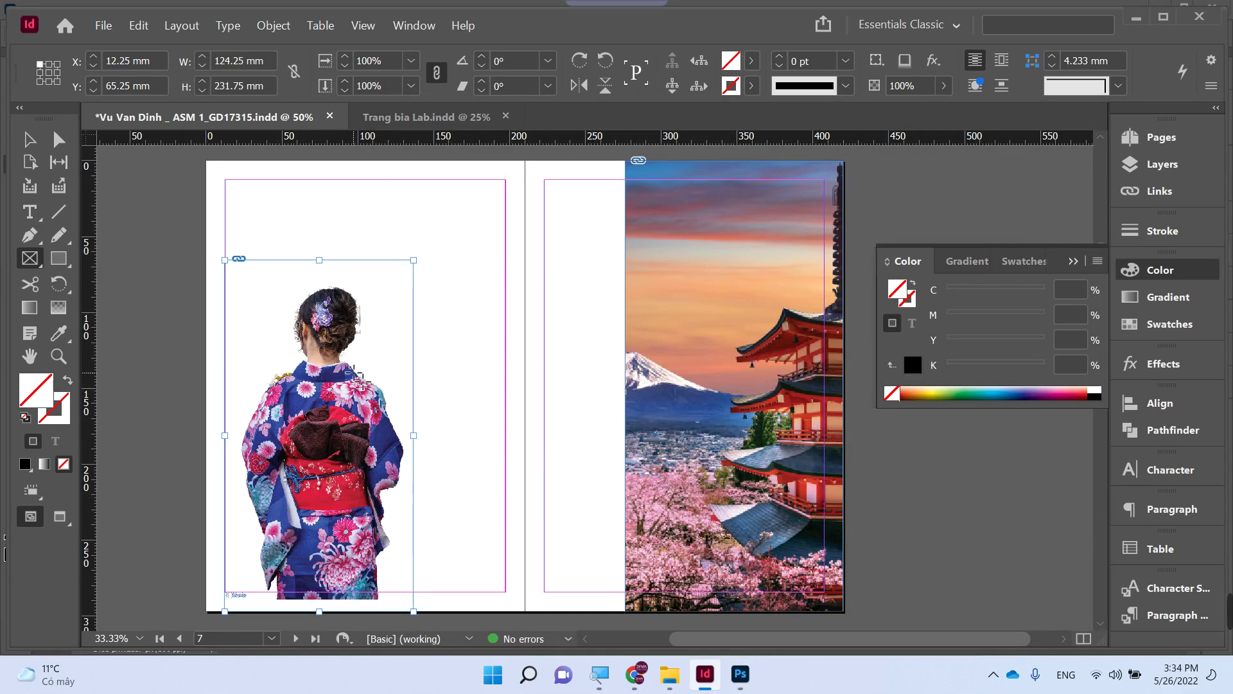
pyautogui.hotkey('ctrl', 'alt', 'shift', 'c')
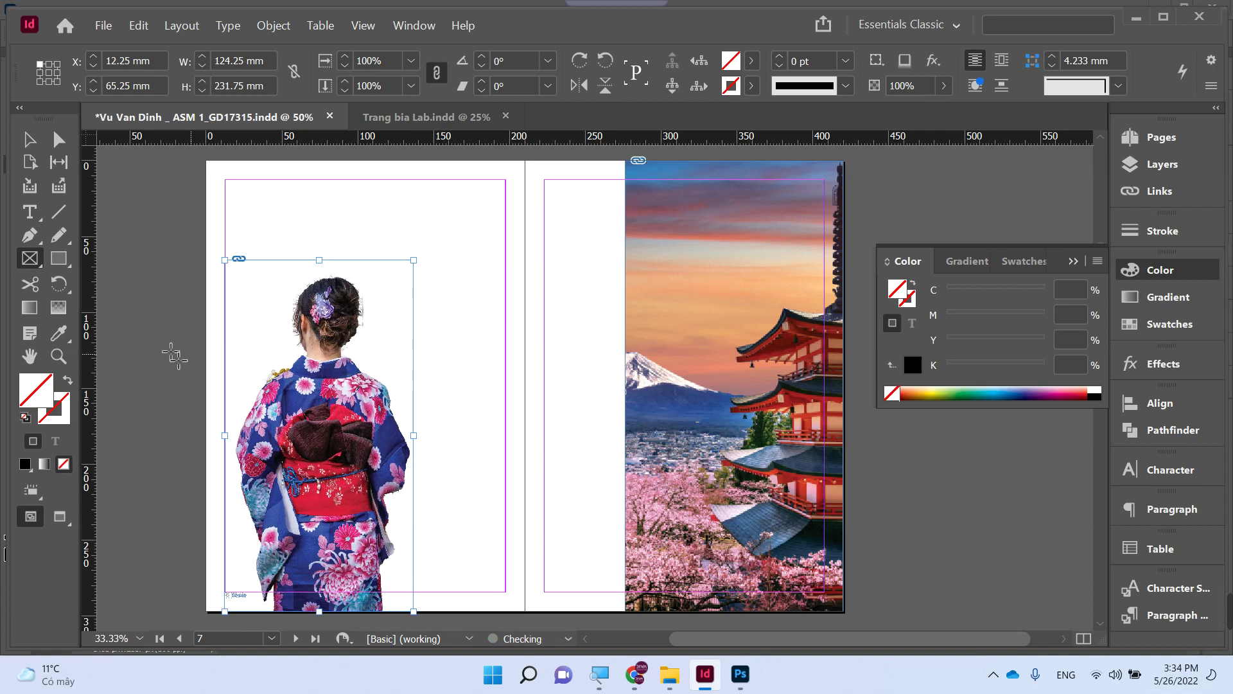
pyautogui.press('v')
pyautogui.click(143, 339)
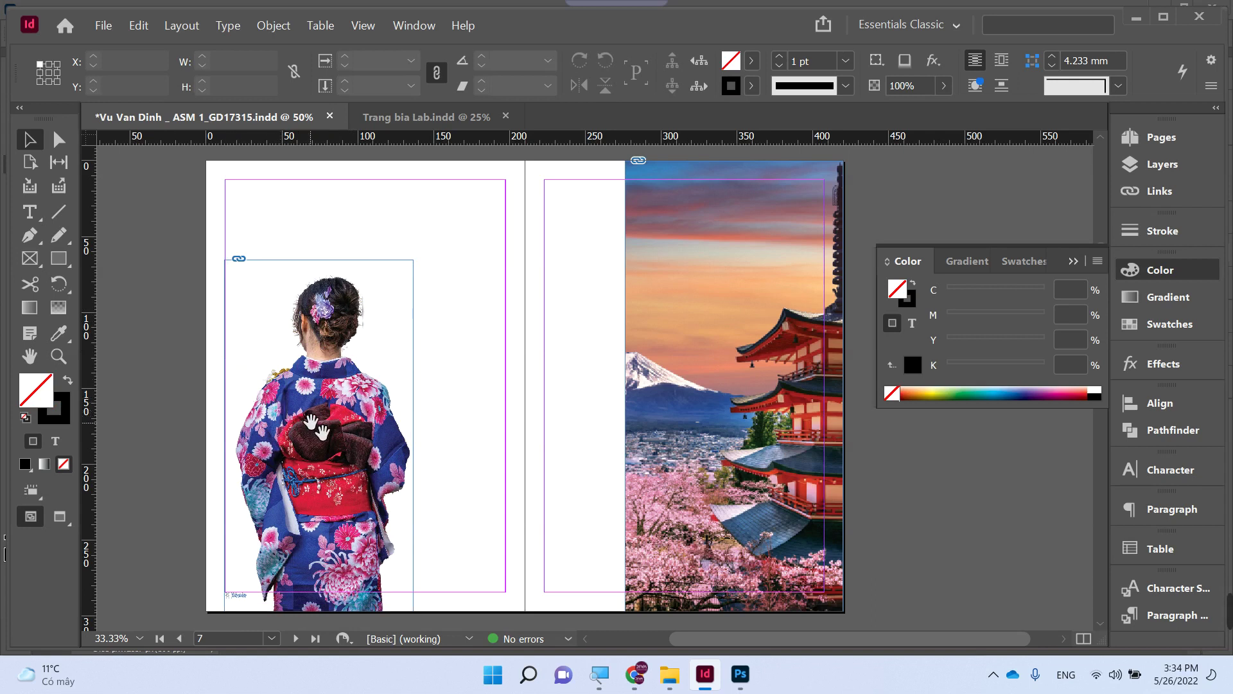
# - Try moving the kimono image onto the right page, then undo the move
pyautogui.moveTo(325, 425); pyautogui.dragTo(512, 422)
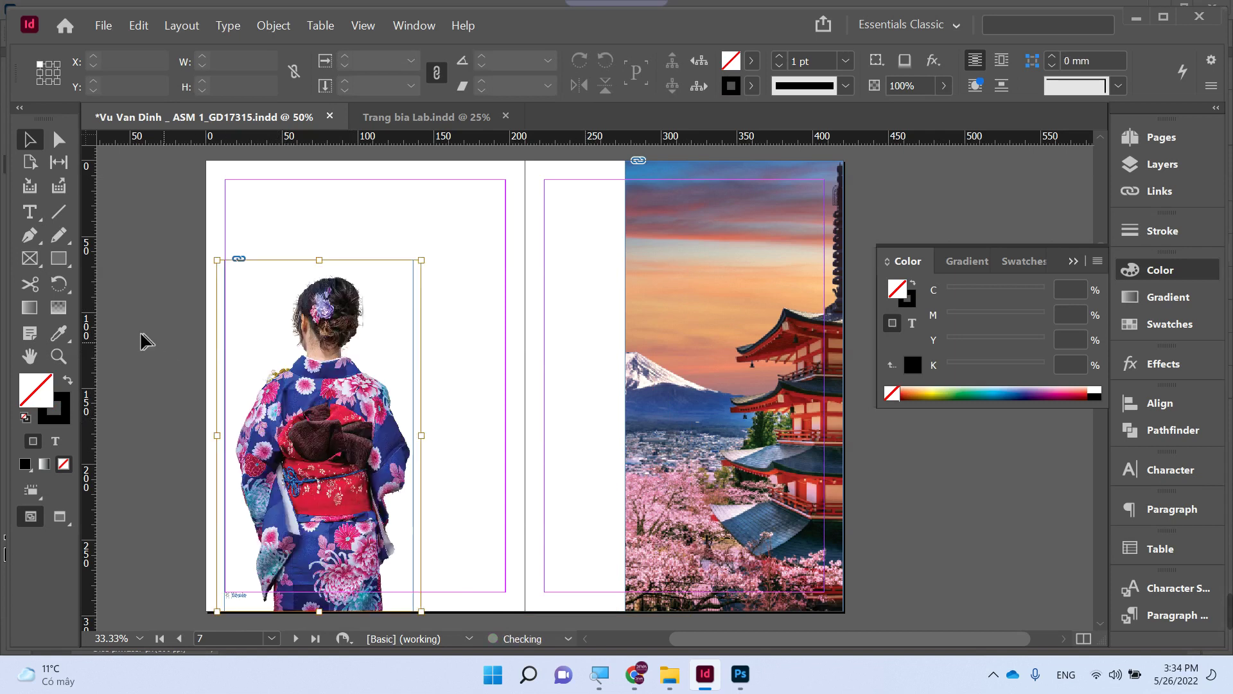
pyautogui.moveTo(335, 312); pyautogui.dragTo(629, 312)
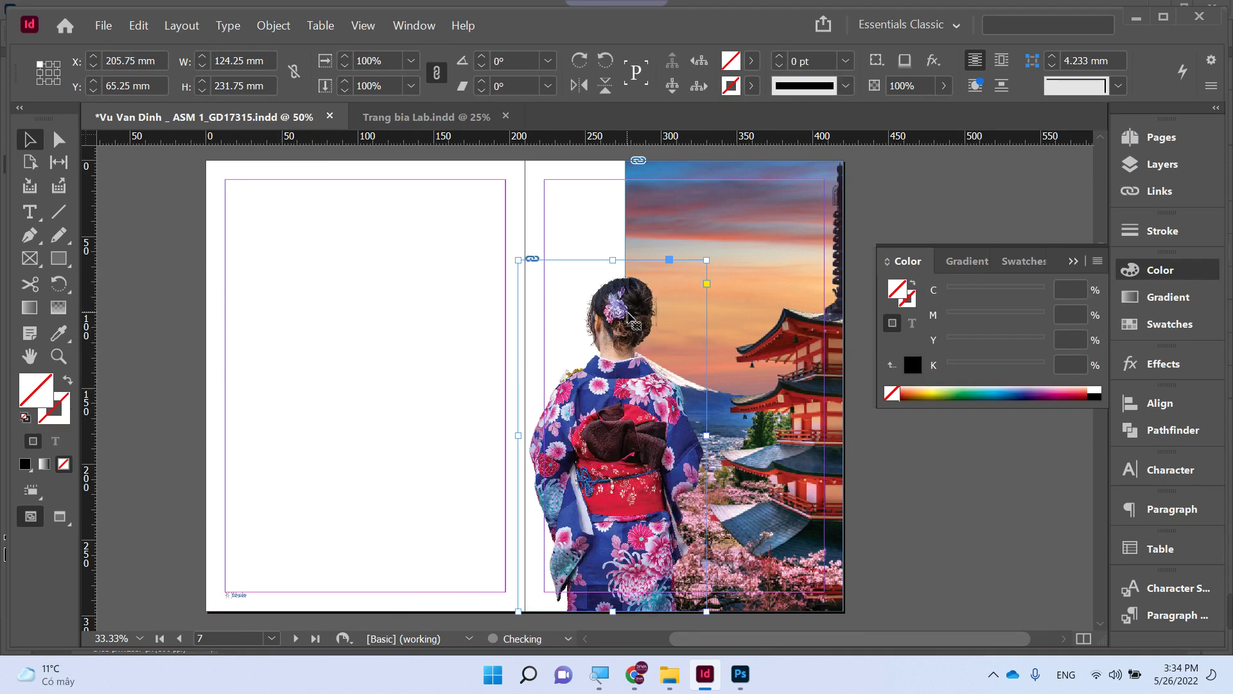
pyautogui.click(373, 328)
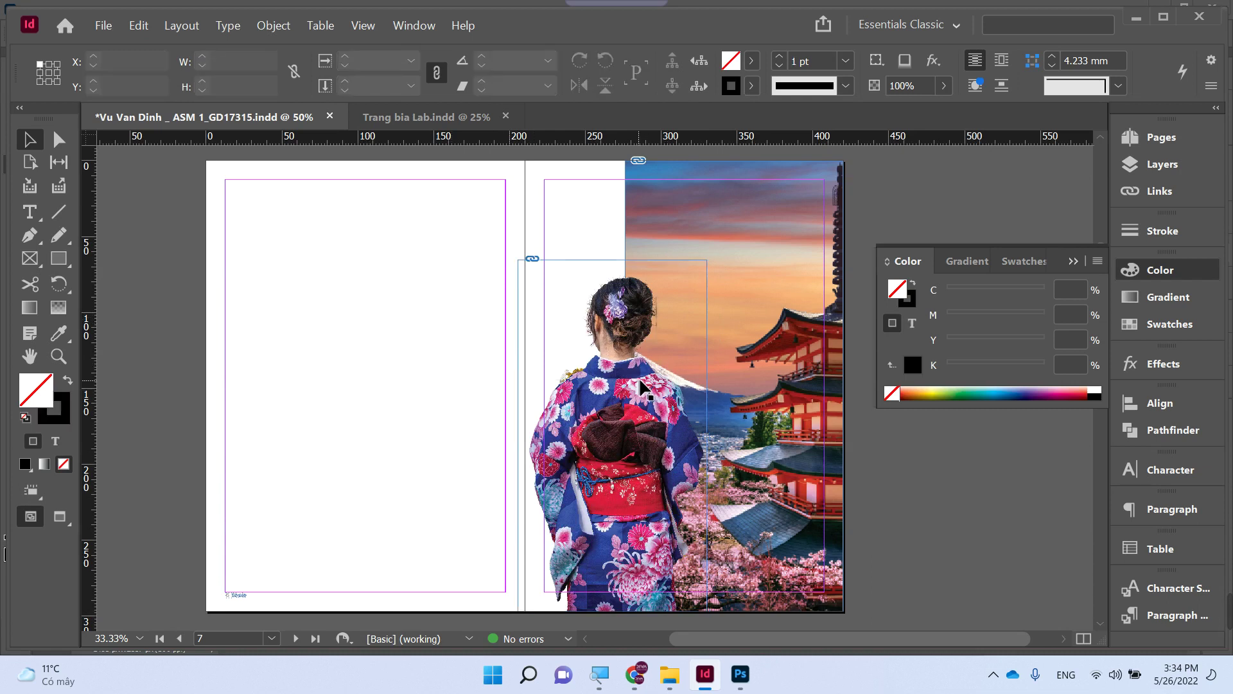
pyautogui.hotkey('ctrl', 'z')
# - Move the pagoda photo off the right page onto the pasteboard at X 435 mm
pyautogui.click(674, 336)
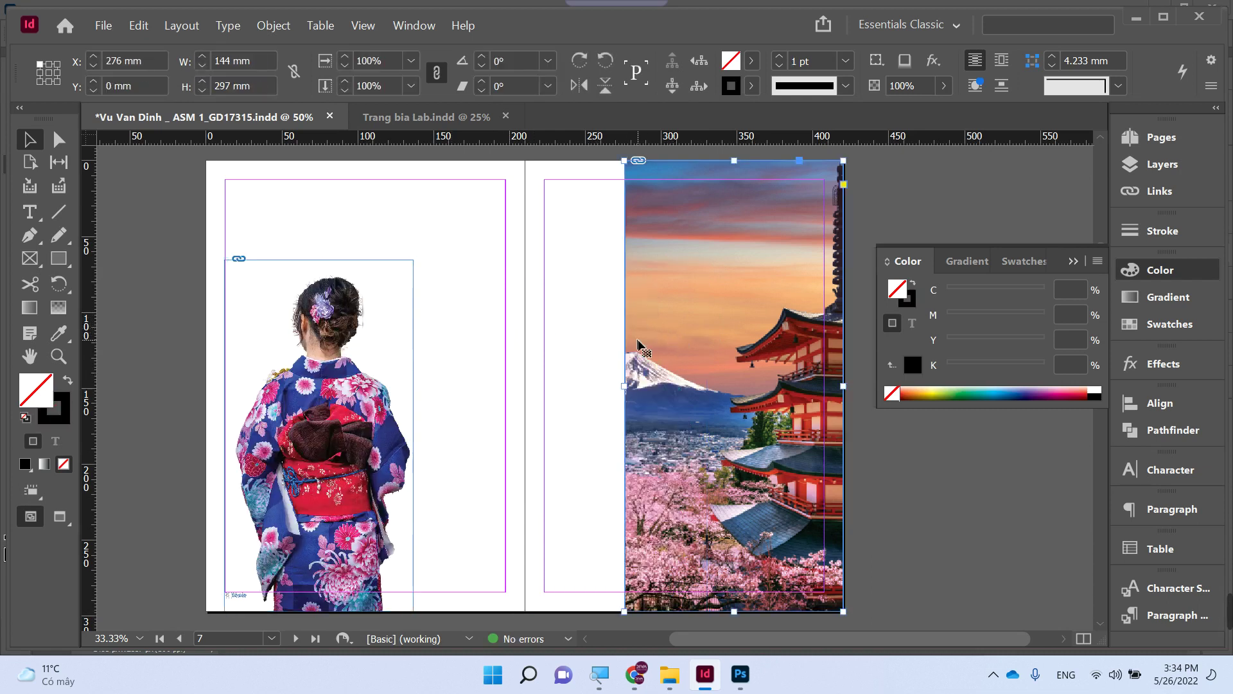
pyautogui.hotkey('ctrl', '-')
pyautogui.hotkey('ctrl', '-')
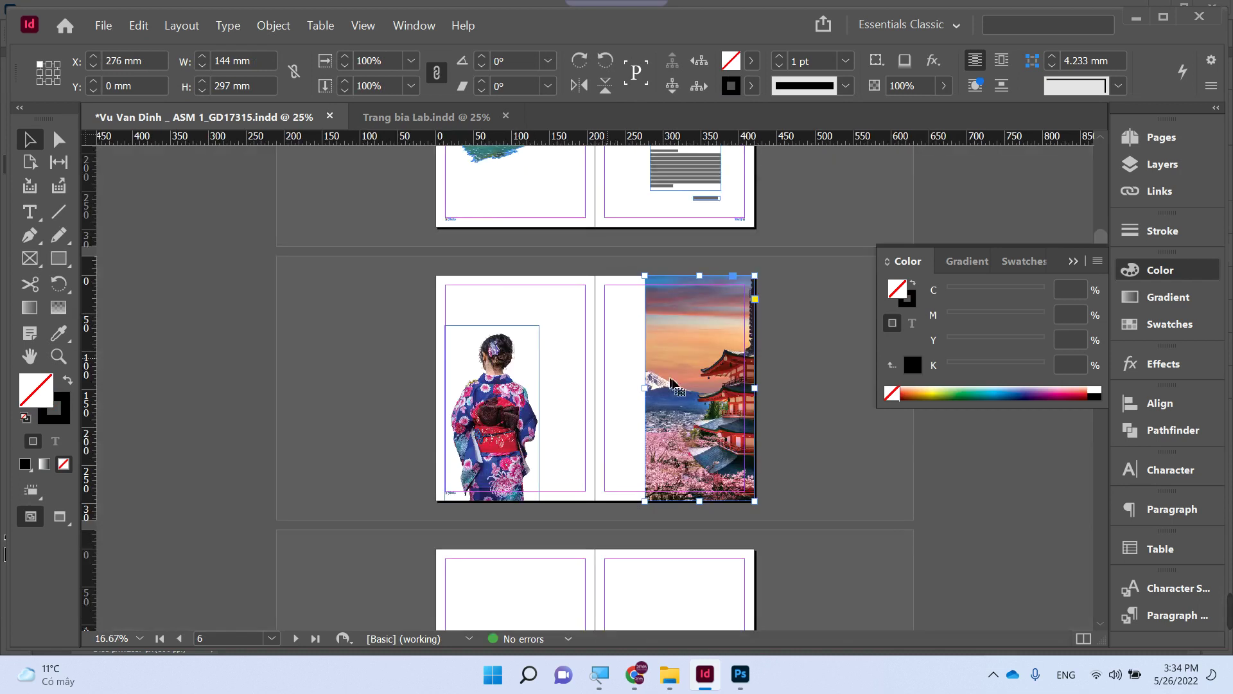
pyautogui.moveTo(675, 383); pyautogui.dragTo(796, 384)
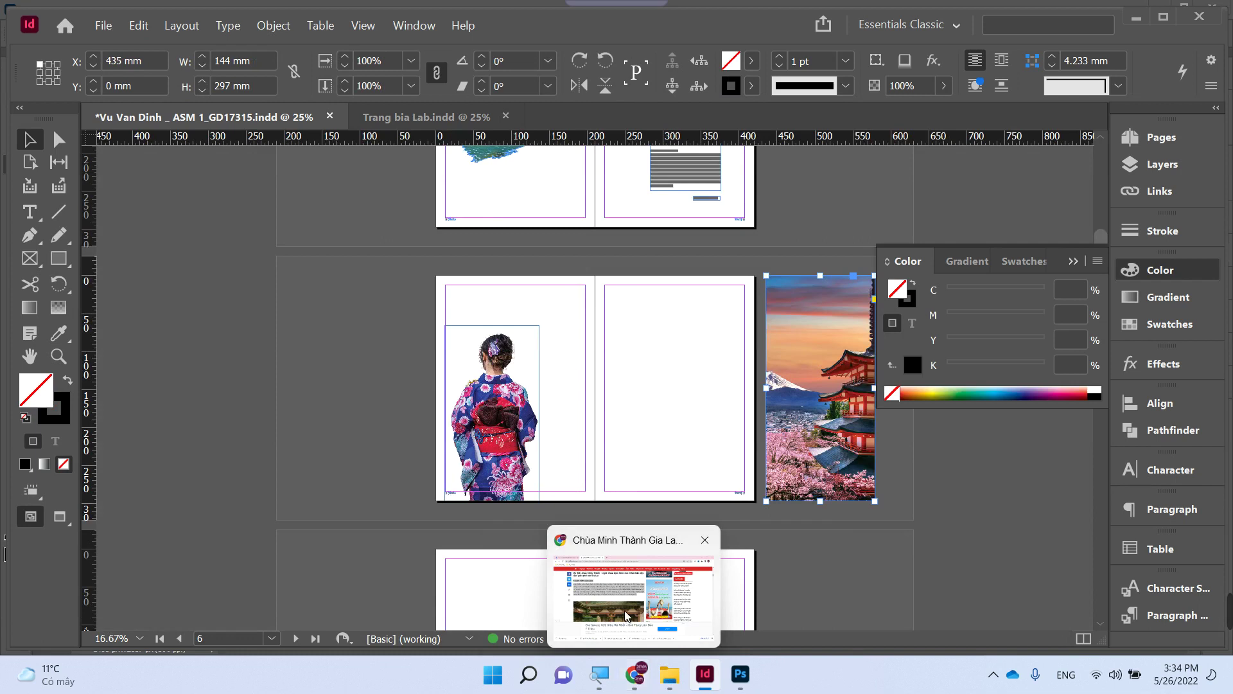
pyautogui.click(627, 591)
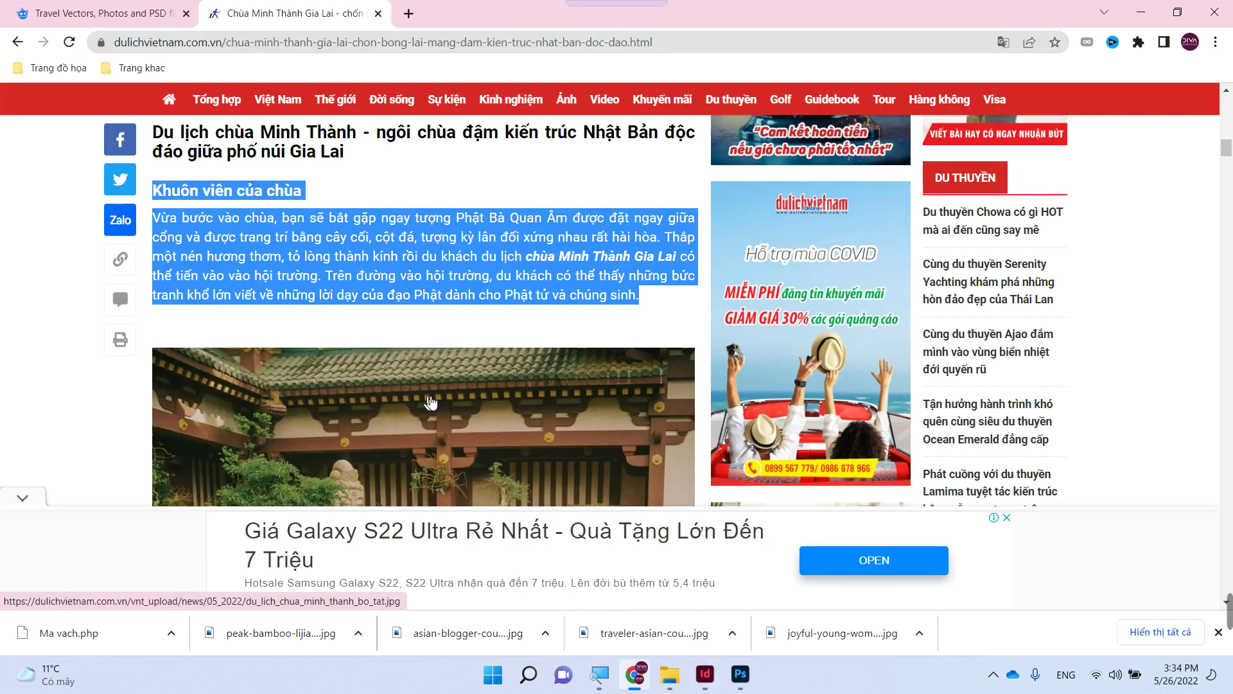
pyautogui.moveTo(634, 673)
pyautogui.click(705, 673)
# - Draw a text frame beside the woman and paste the temple article with a blank line after its heading
pyautogui.press('z')
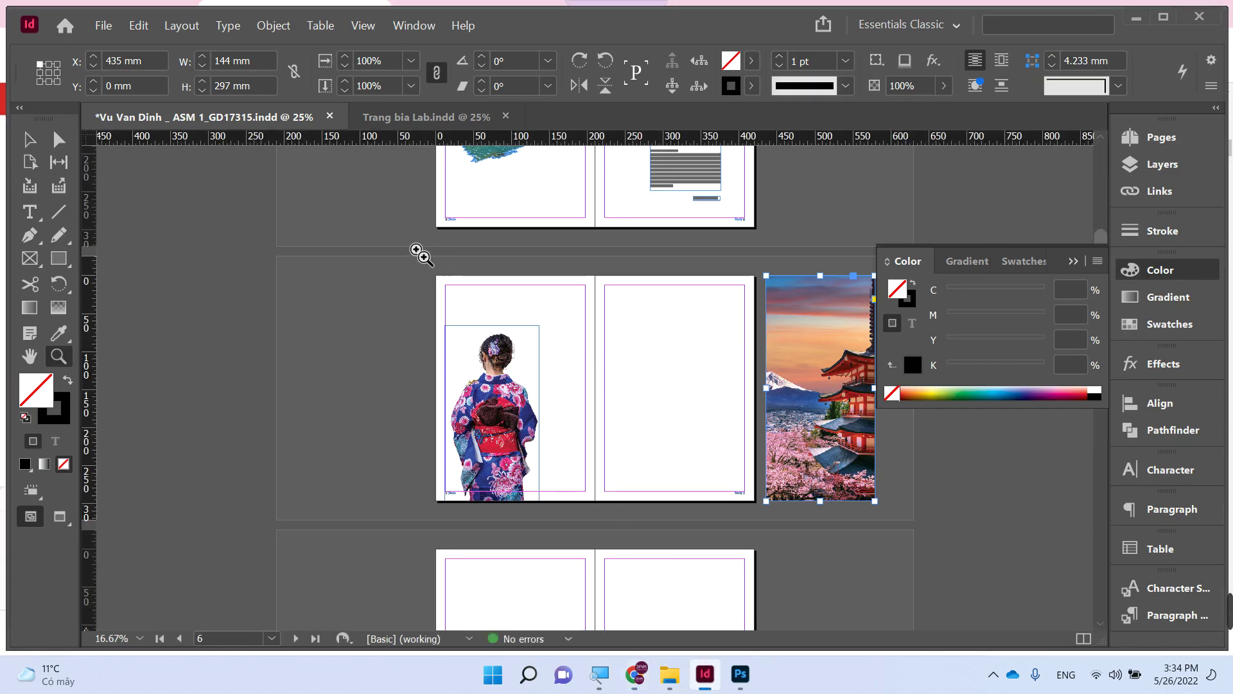
pyautogui.hotkey('ctrl', 'alt', '0')
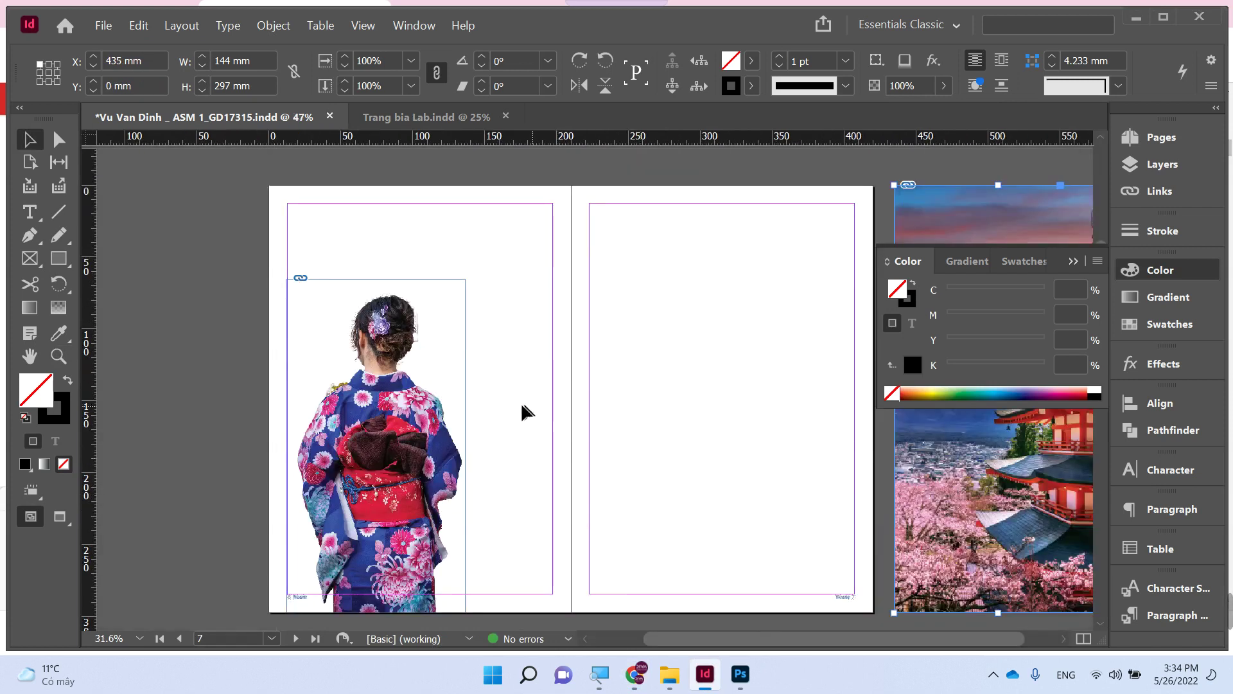
pyautogui.press('t')
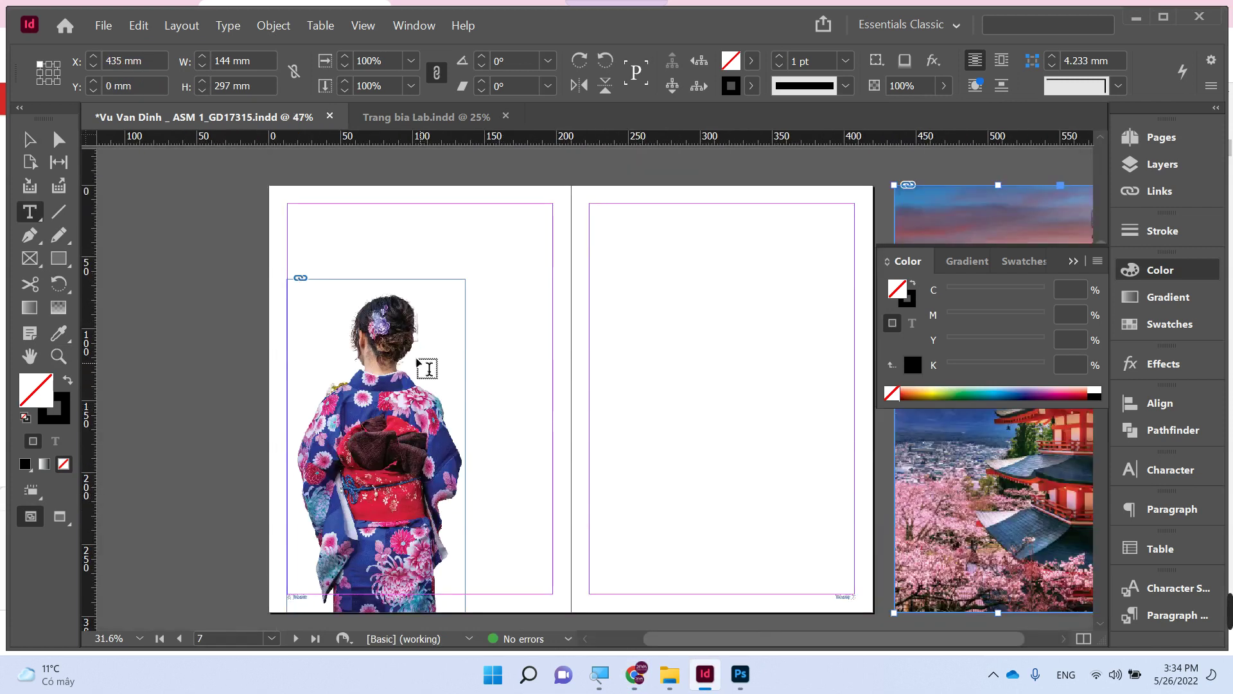
pyautogui.moveTo(419, 339); pyautogui.dragTo(551, 571)
pyautogui.hotkey('ctrl', 'v')
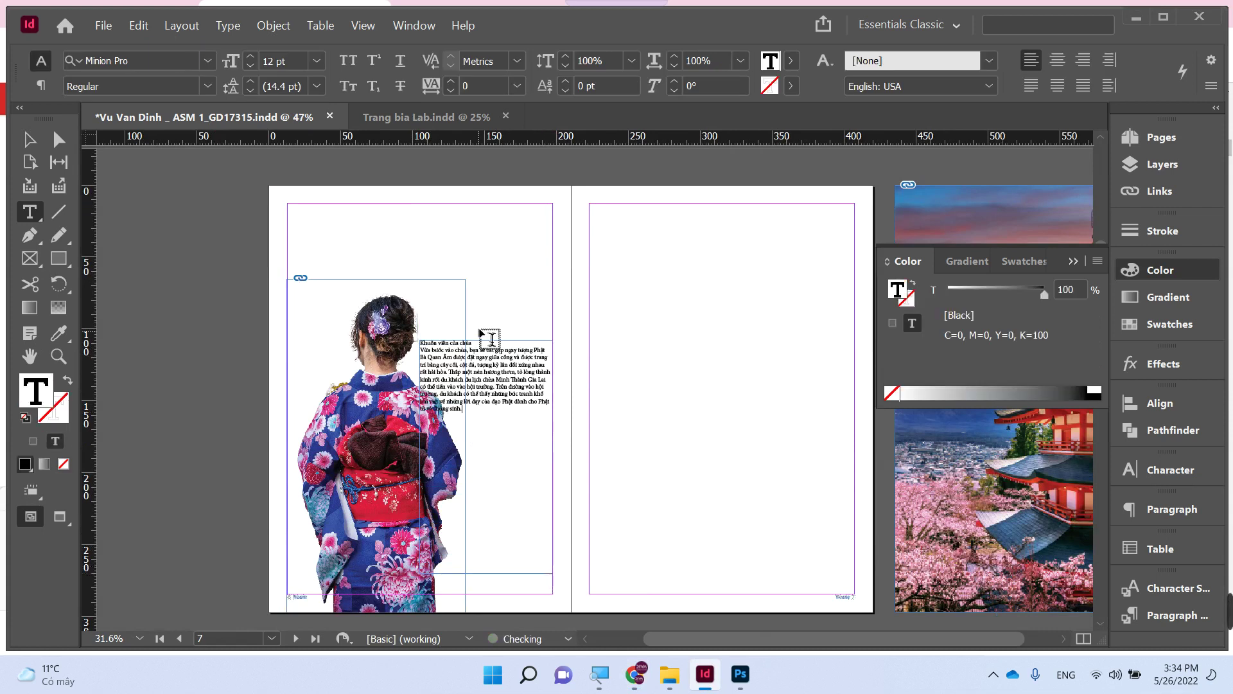
pyautogui.click(479, 342)
pyautogui.press('Return')
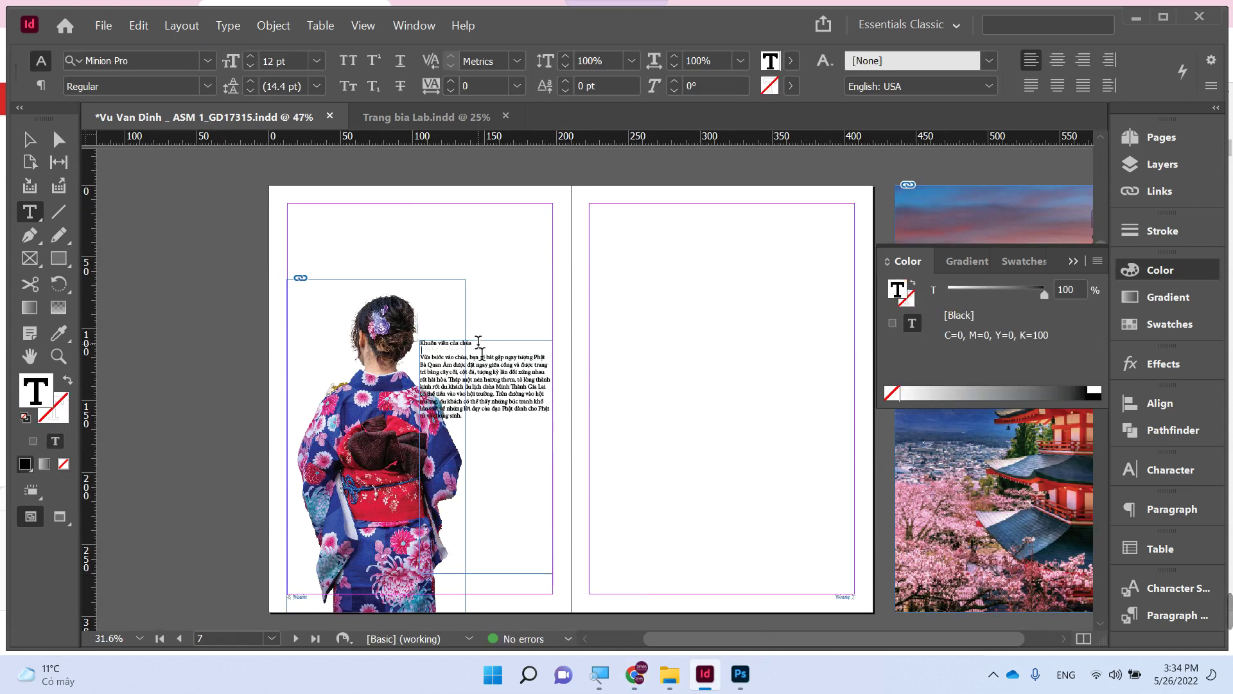
# - Set all the text in Myriad Pro Regular, justified with the last line aligned left
pyautogui.hotkey('ctrl', 'a')
pyautogui.click(149, 61)
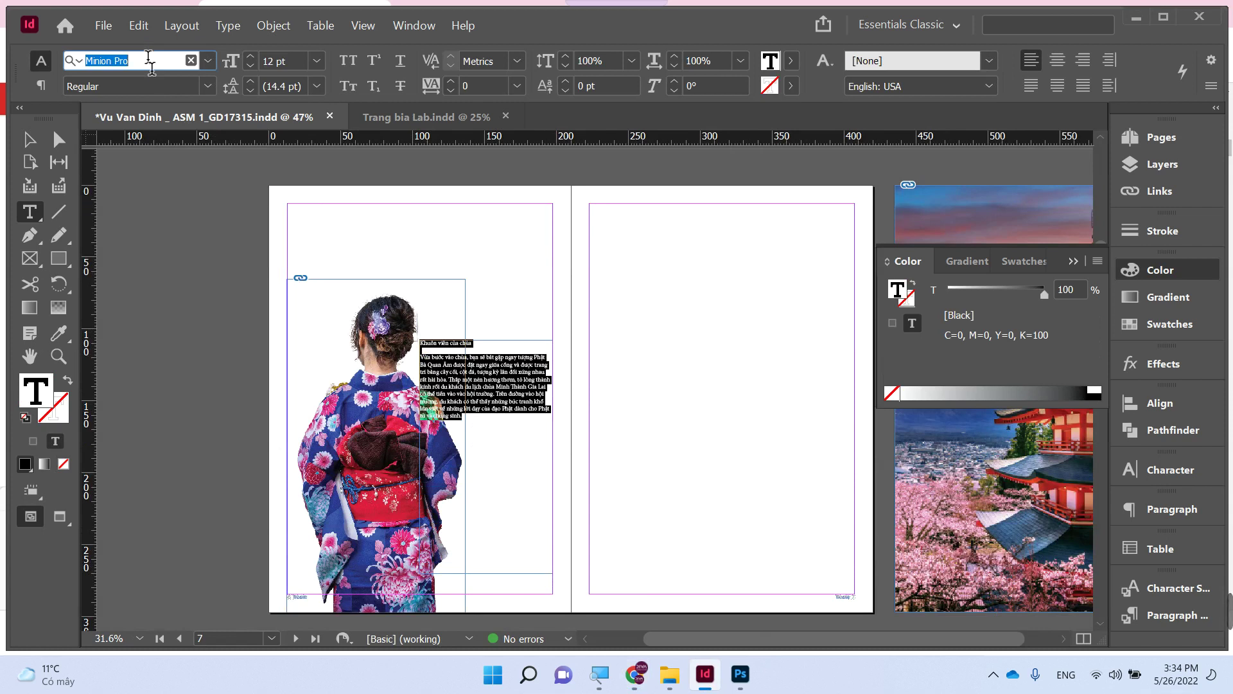
pyautogui.write('my')
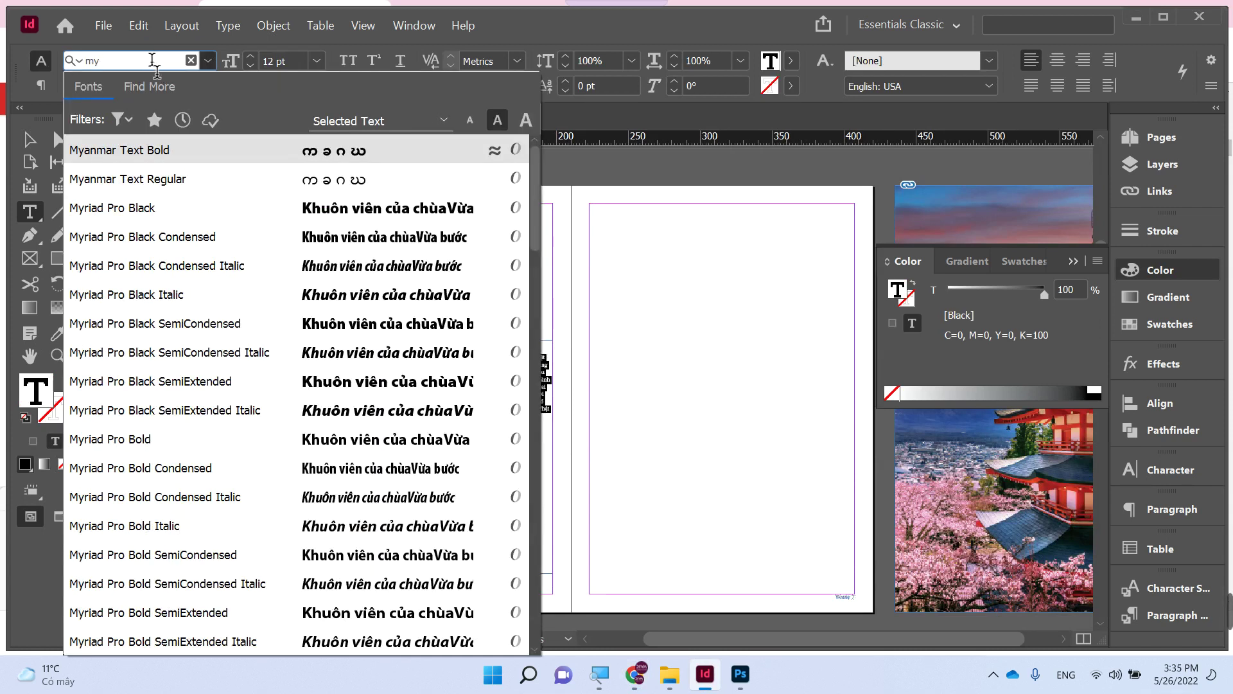
pyautogui.click(284, 262)
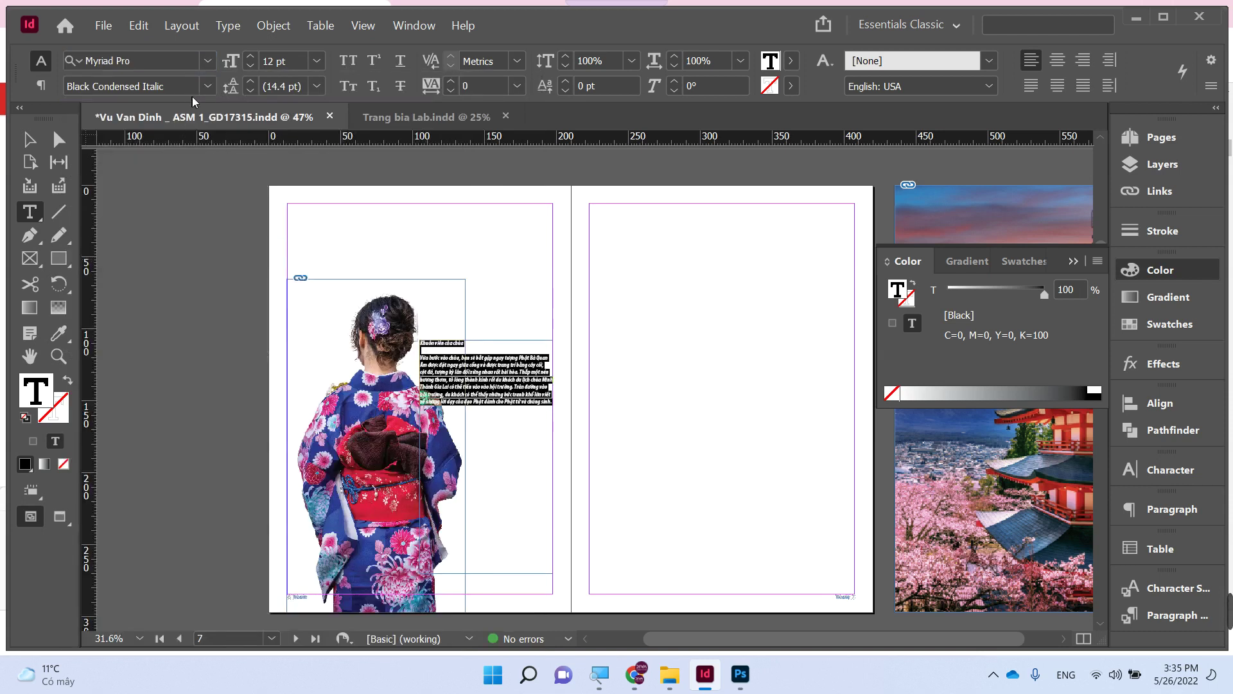
pyautogui.click(208, 86)
pyautogui.click(132, 374)
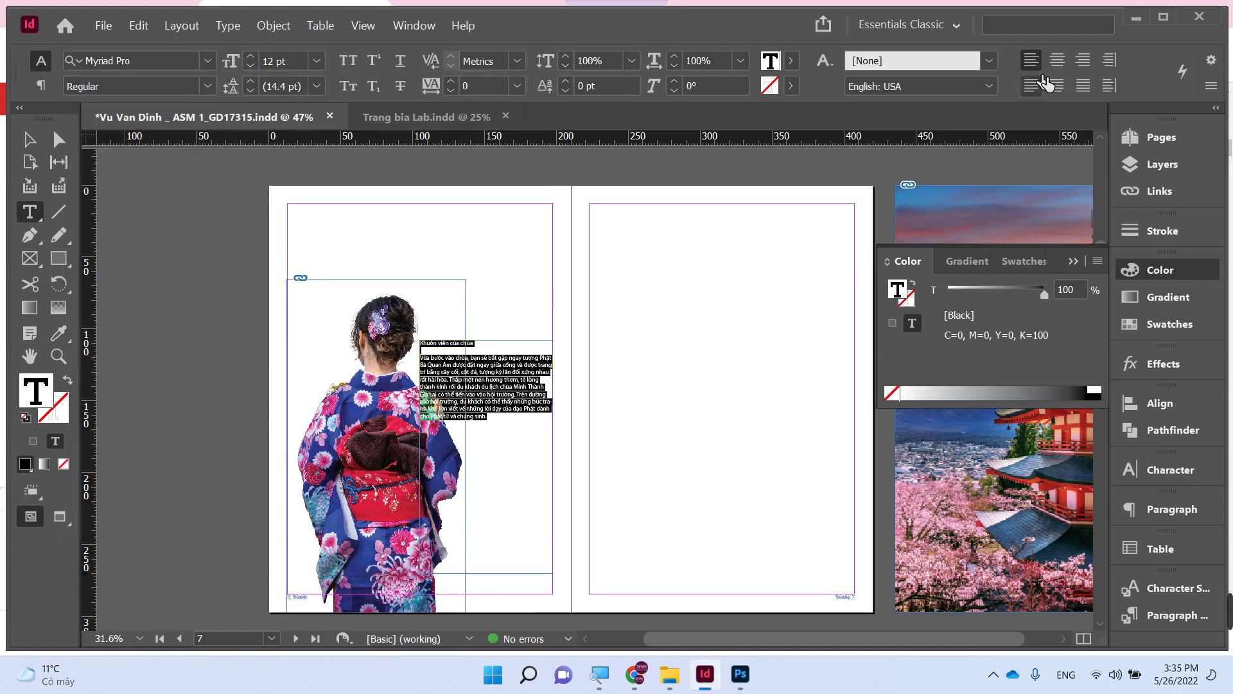
pyautogui.click(1031, 86)
pyautogui.click(28, 140)
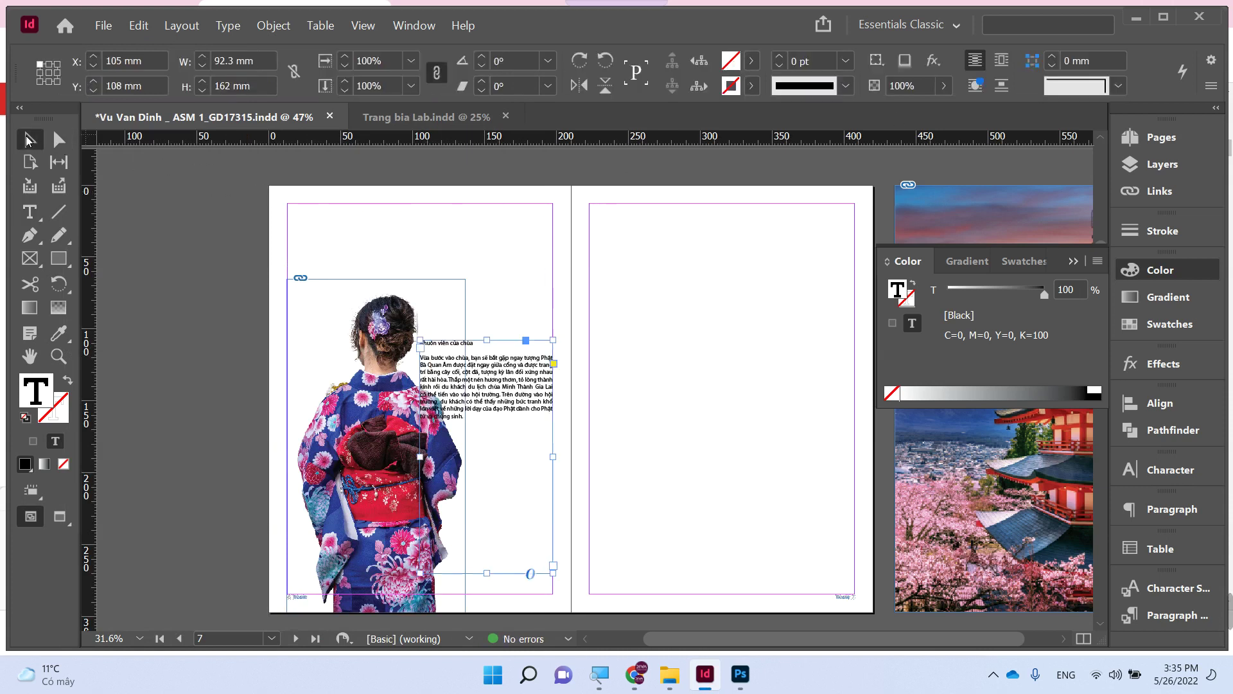
# - Copy the two paragraphs starting 'Sân của chùa' from the browser article
pyautogui.moveTo(634, 674)
pyautogui.click(564, 565)
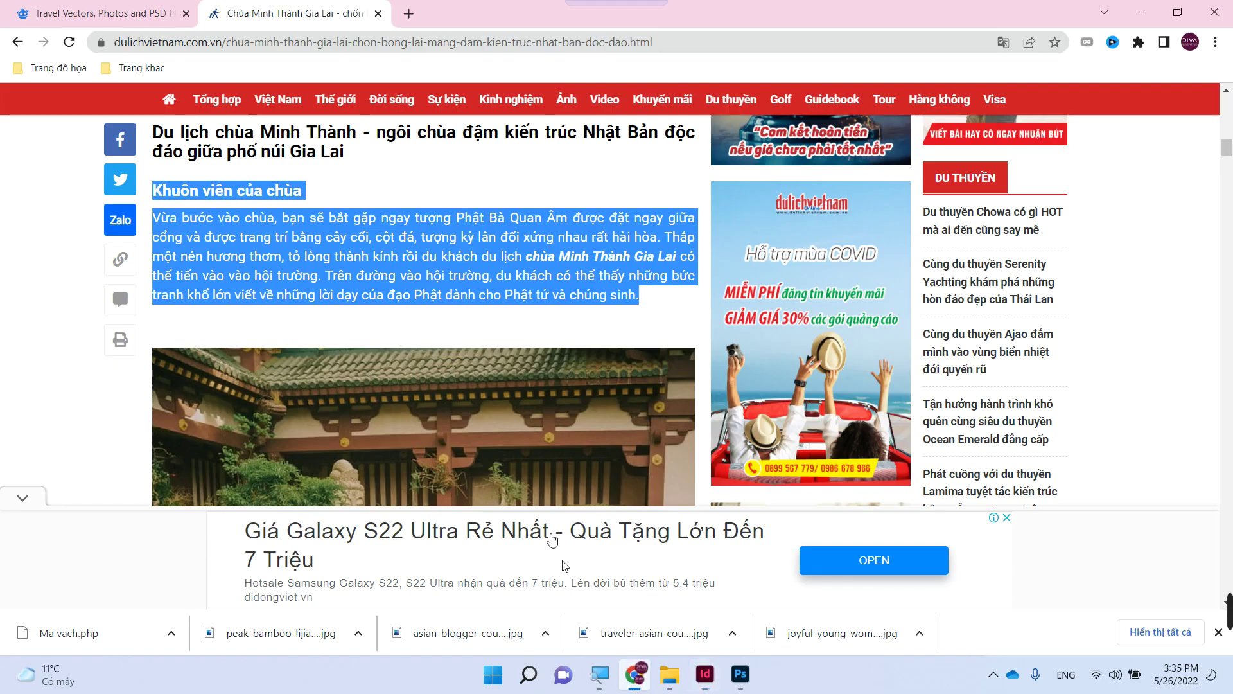
pyautogui.scroll(-10, 504, 432)
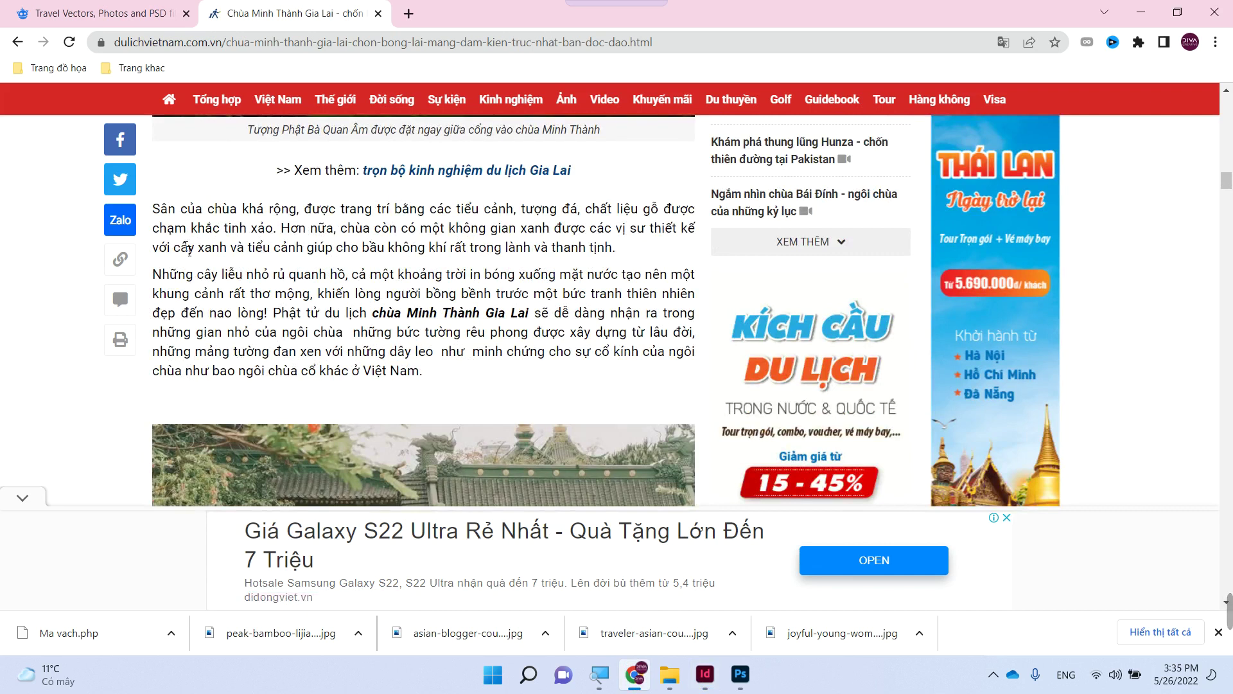
pyautogui.moveTo(152, 211); pyautogui.dragTo(424, 379)
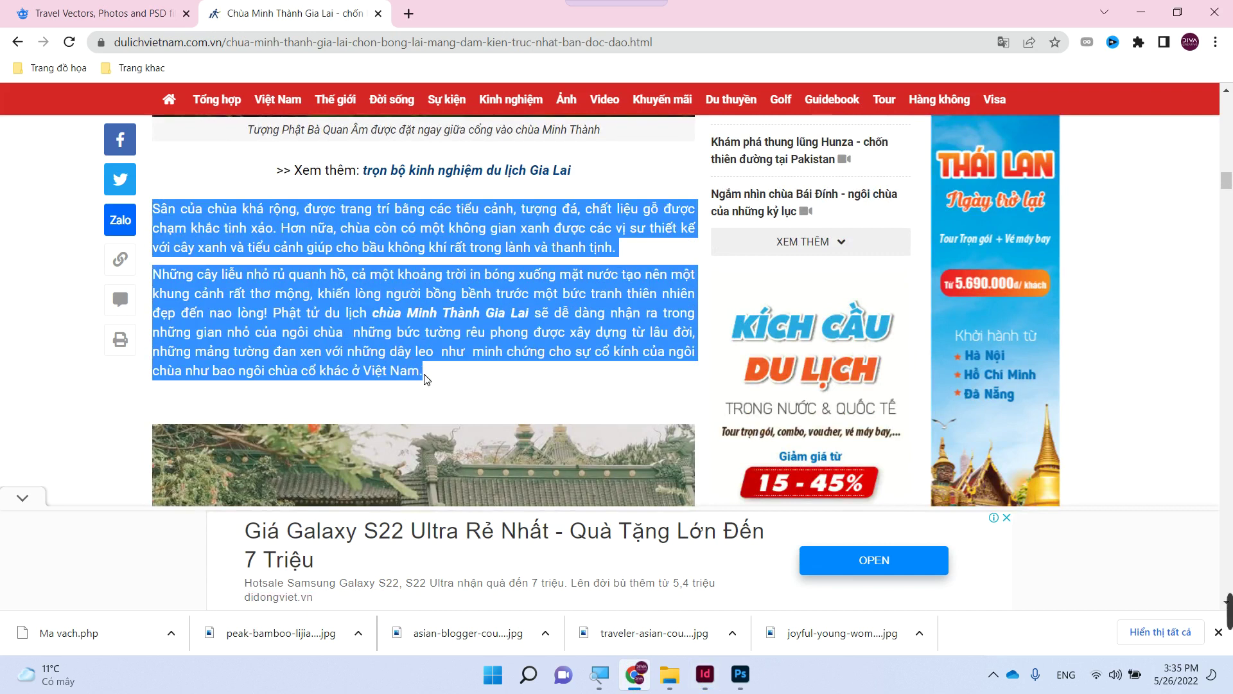
pyautogui.click(706, 674)
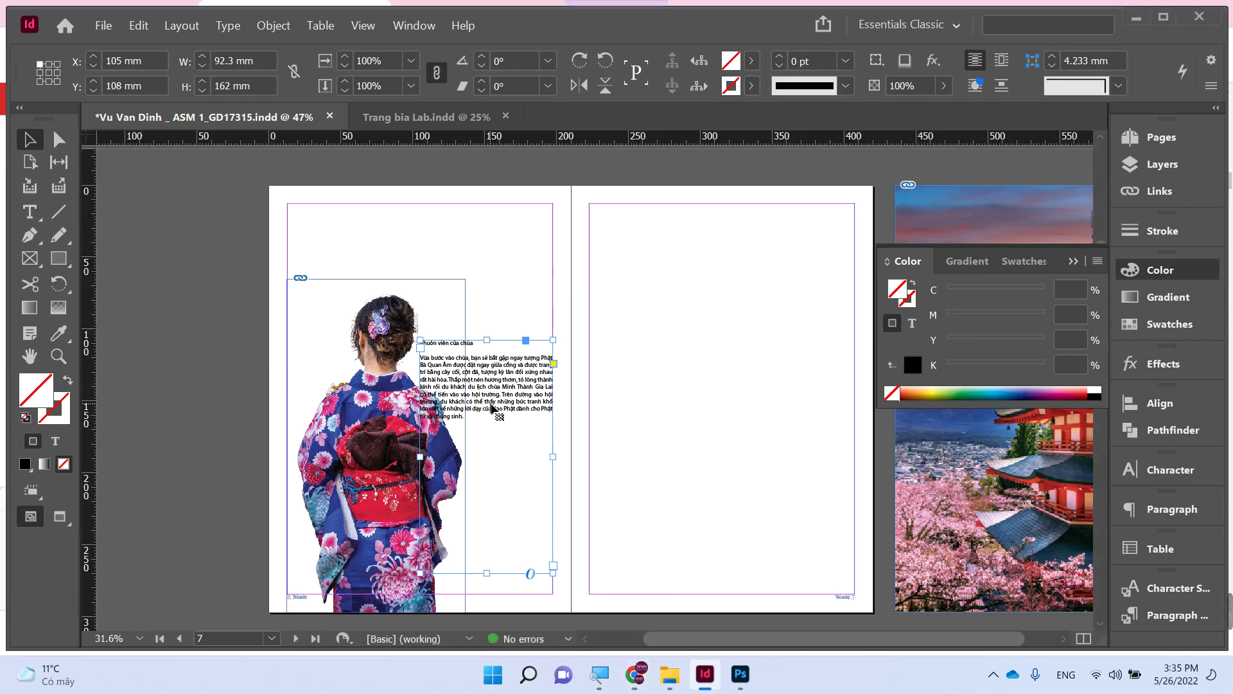
# - Append the 'Sân của chùa' and 'Những cây liễu' paragraphs to the frame, separated by a blank line
pyautogui.doubleClick(459, 423)
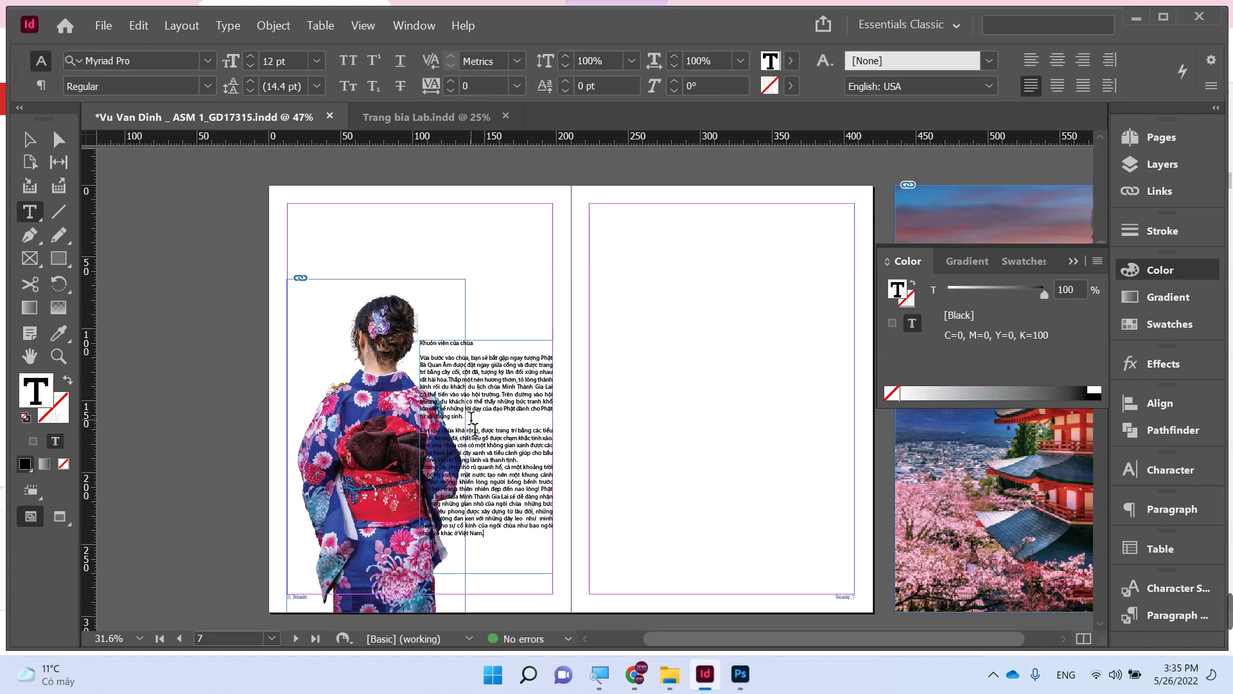
pyautogui.press('Return')
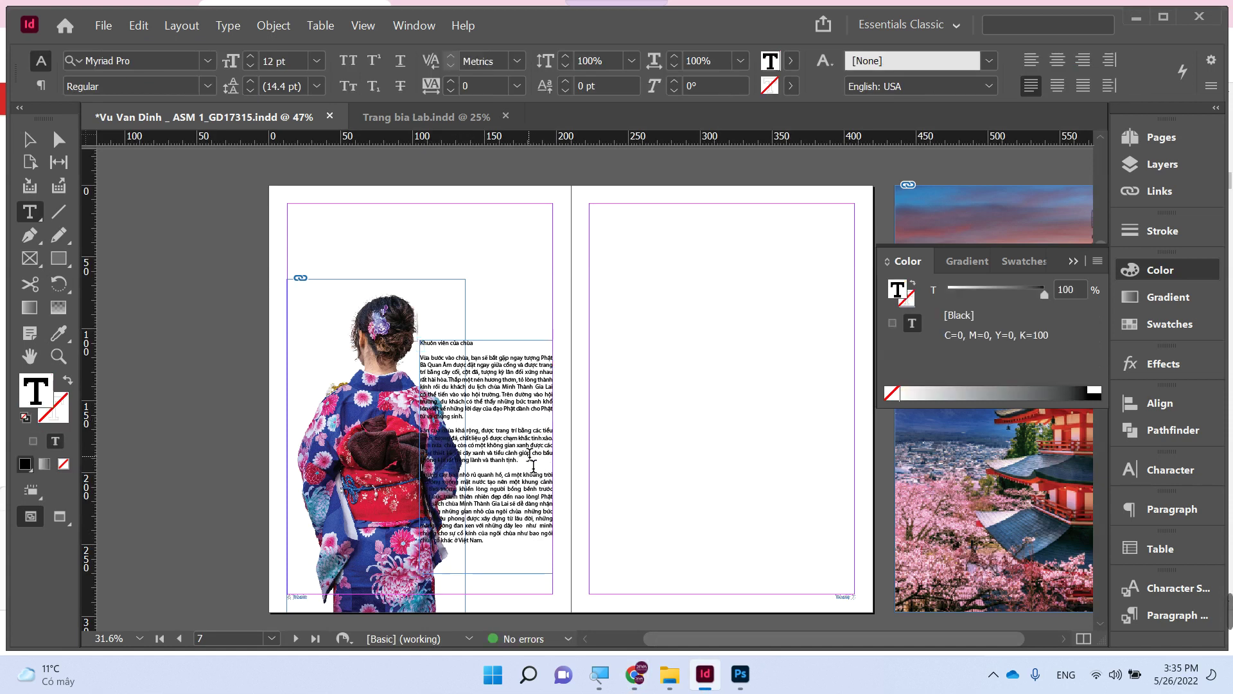
pyautogui.press('Escape')
pyautogui.click(272, 407)
# - Zoom in to check the text, zoom back out, and select the kimono photo frame
pyautogui.press('z')
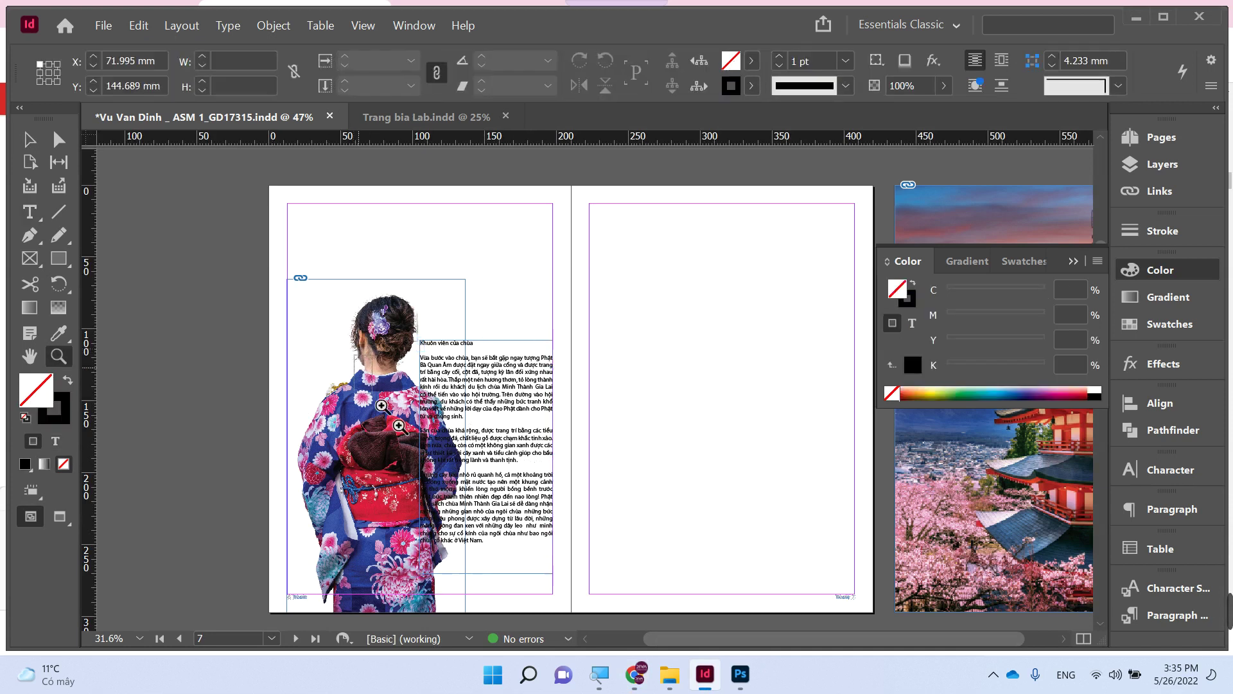
pyautogui.hotkey('ctrl', '=')
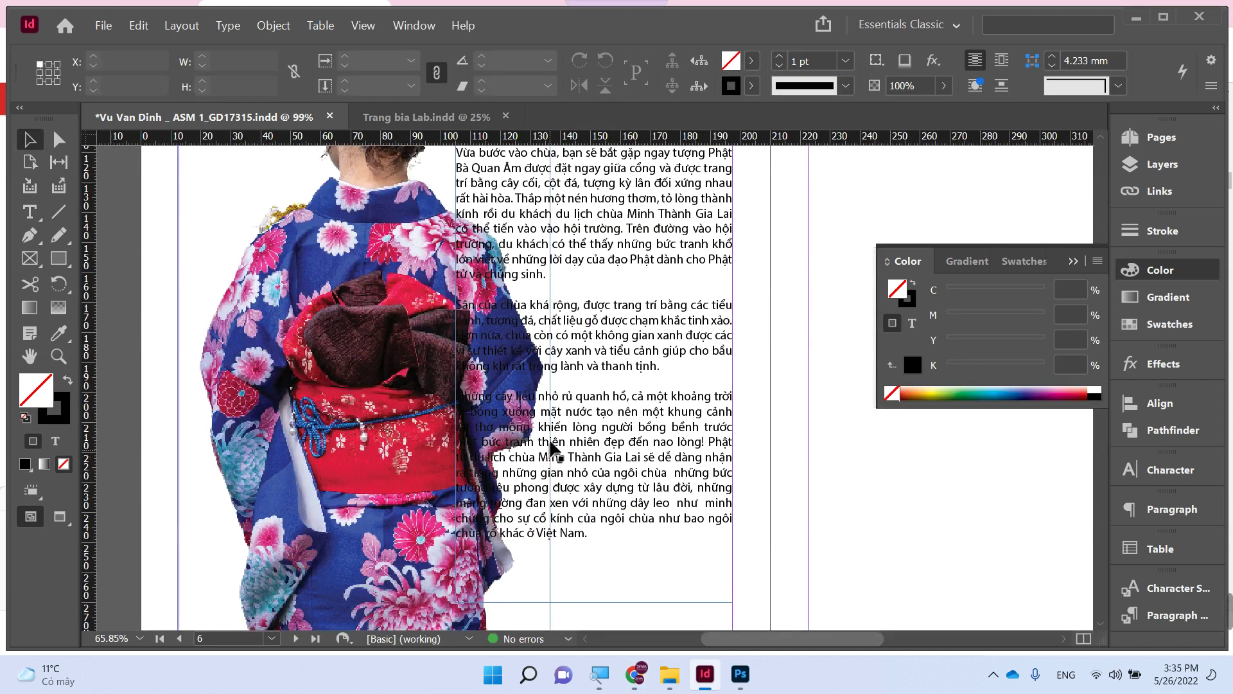
pyautogui.hotkey('ctrl', '-')
pyautogui.hotkey('ctrl', '-')
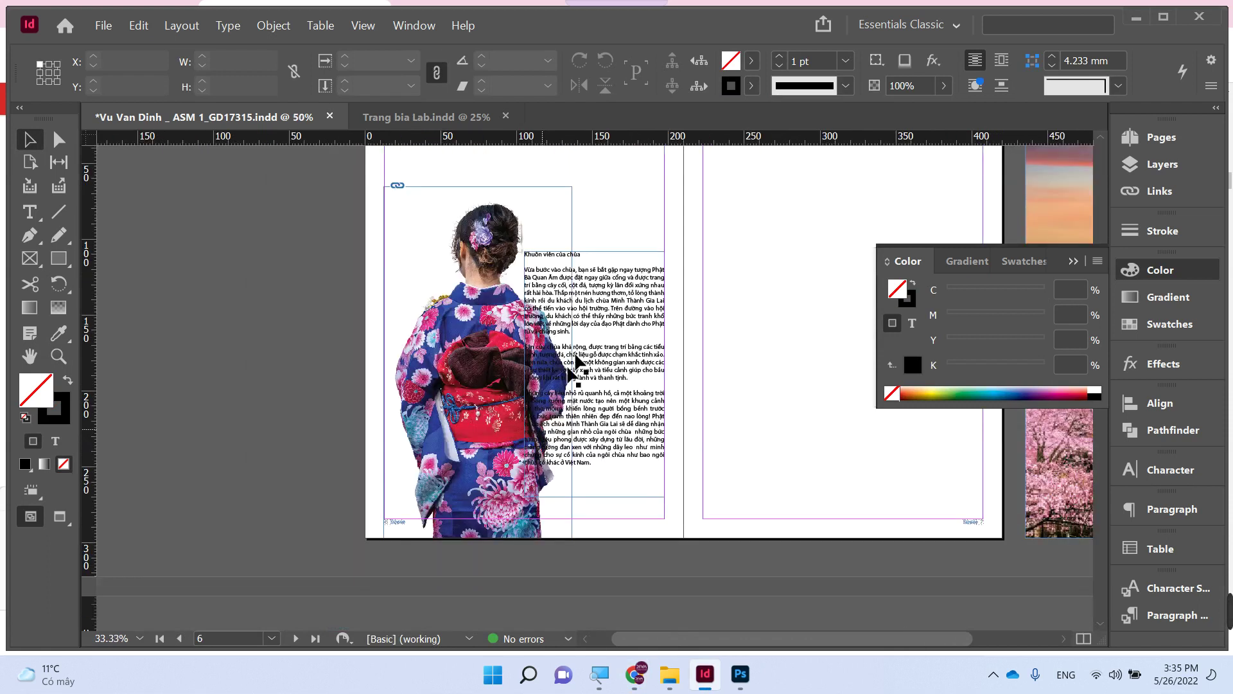
pyautogui.click(474, 321)
pyautogui.scroll(4, 488, 320)
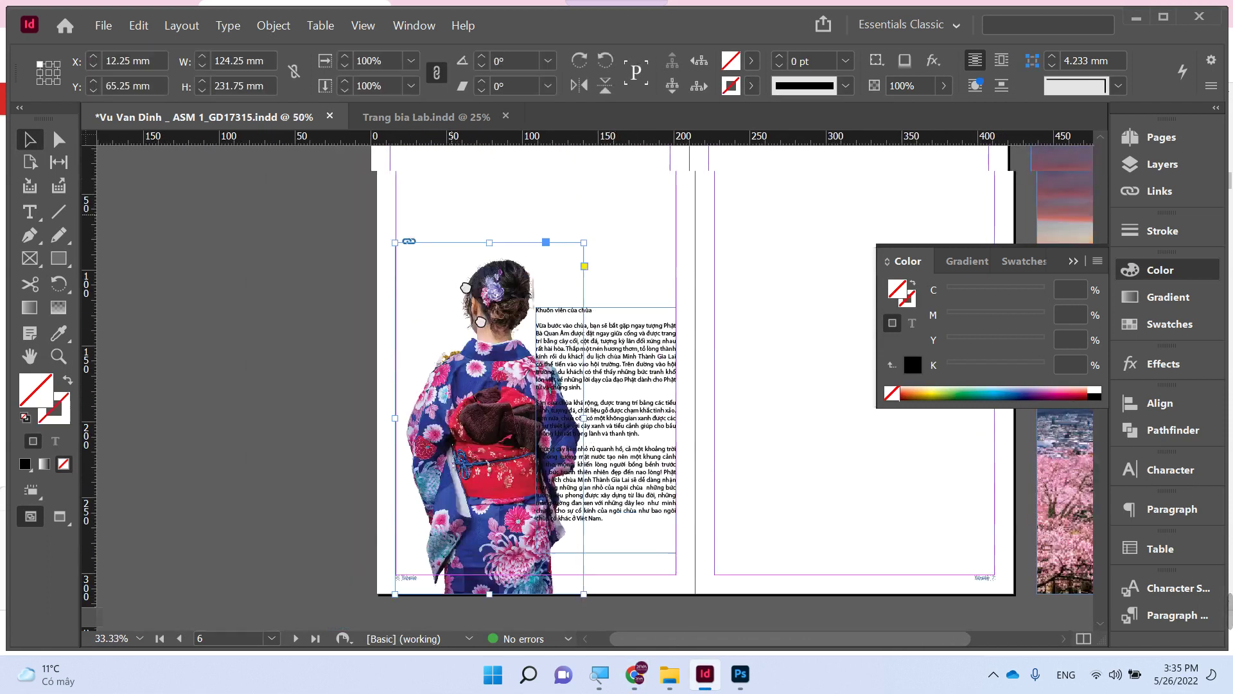
# - Extend the kimono frame upward and scale the photo inside to about 115.94%
pyautogui.moveTo(497, 309); pyautogui.dragTo(496, 247)
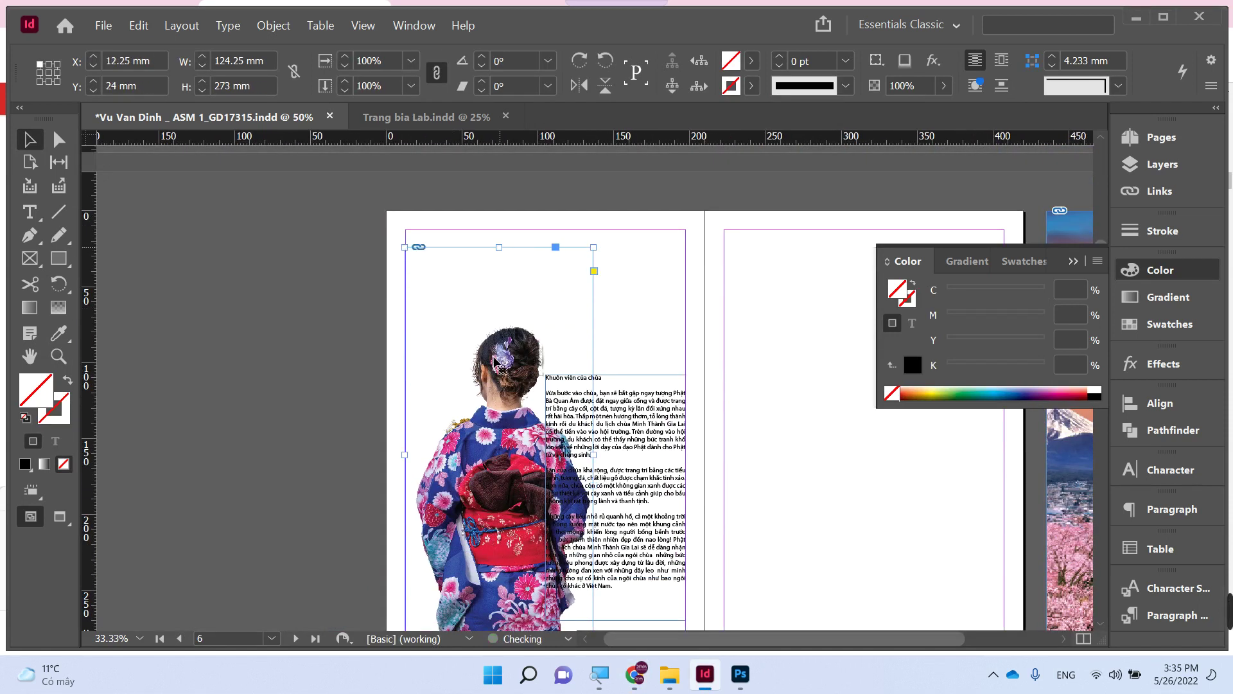
pyautogui.click(500, 365)
pyautogui.moveTo(394, 311); pyautogui.dragTo(380, 280)
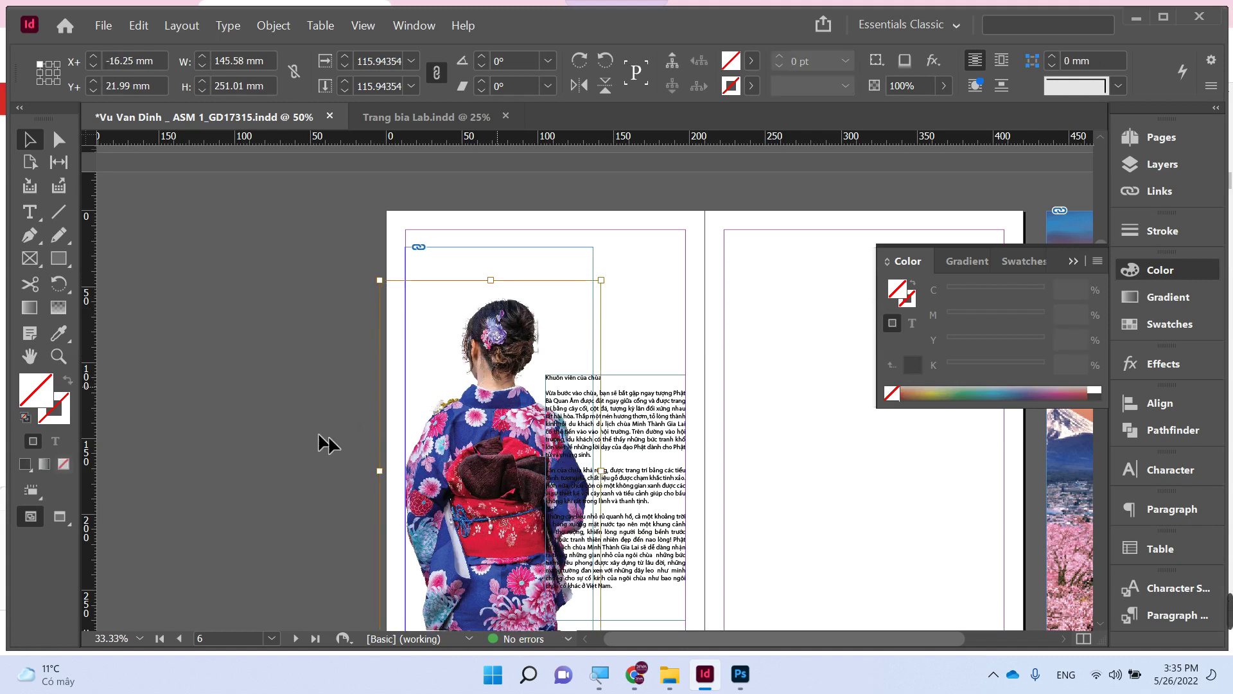
pyautogui.click(327, 443)
# - Trace a Pen outline from the woman's shoulder along her back and side to the kimono hem
pyautogui.scroll(-3, 308, 385)
pyautogui.hscroll(2, 295, 334)
pyautogui.press('z')
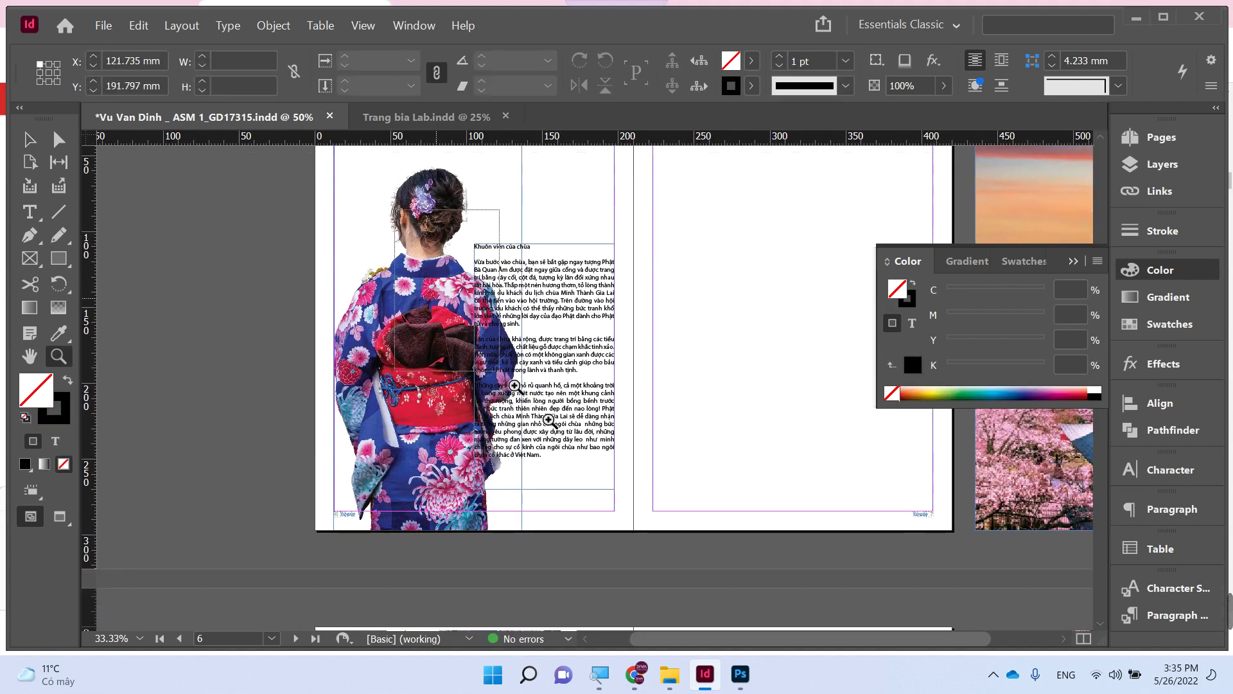
pyautogui.click(716, 542)
pyautogui.press('p')
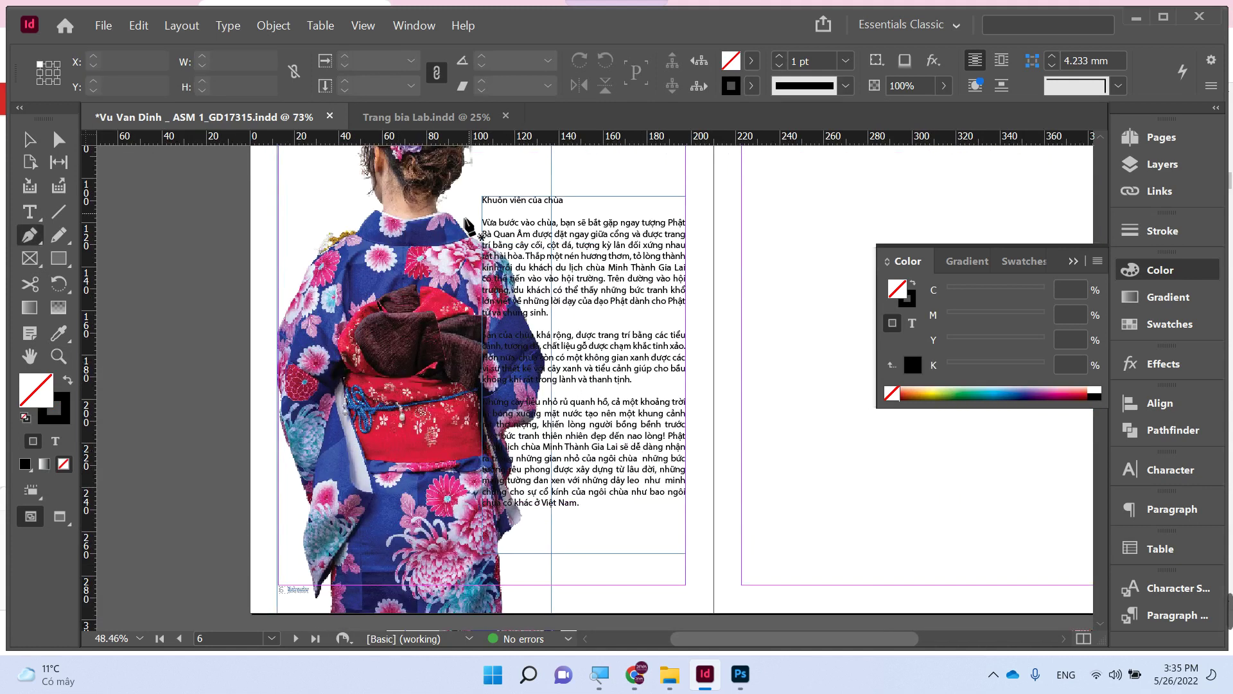
pyautogui.click(460, 220)
pyautogui.moveTo(519, 270); pyautogui.dragTo(538, 322)
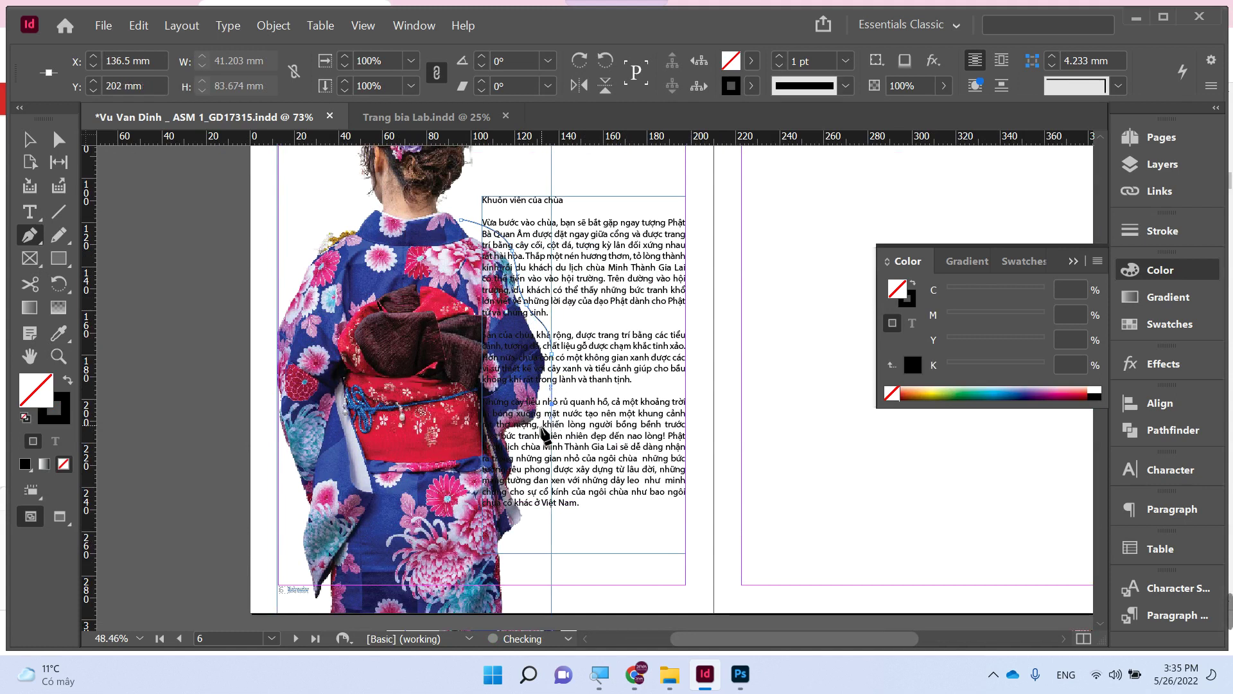
pyautogui.moveTo(533, 449); pyautogui.dragTo(523, 504)
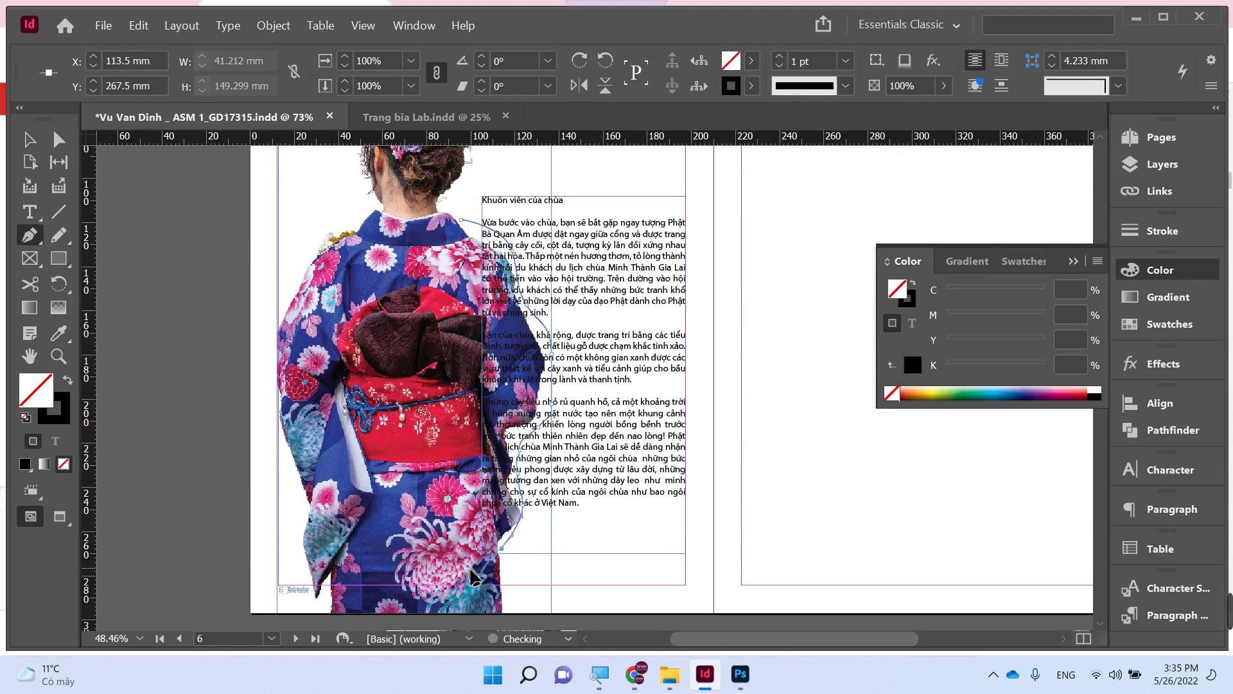
pyautogui.moveTo(500, 549); pyautogui.dragTo(428, 526)
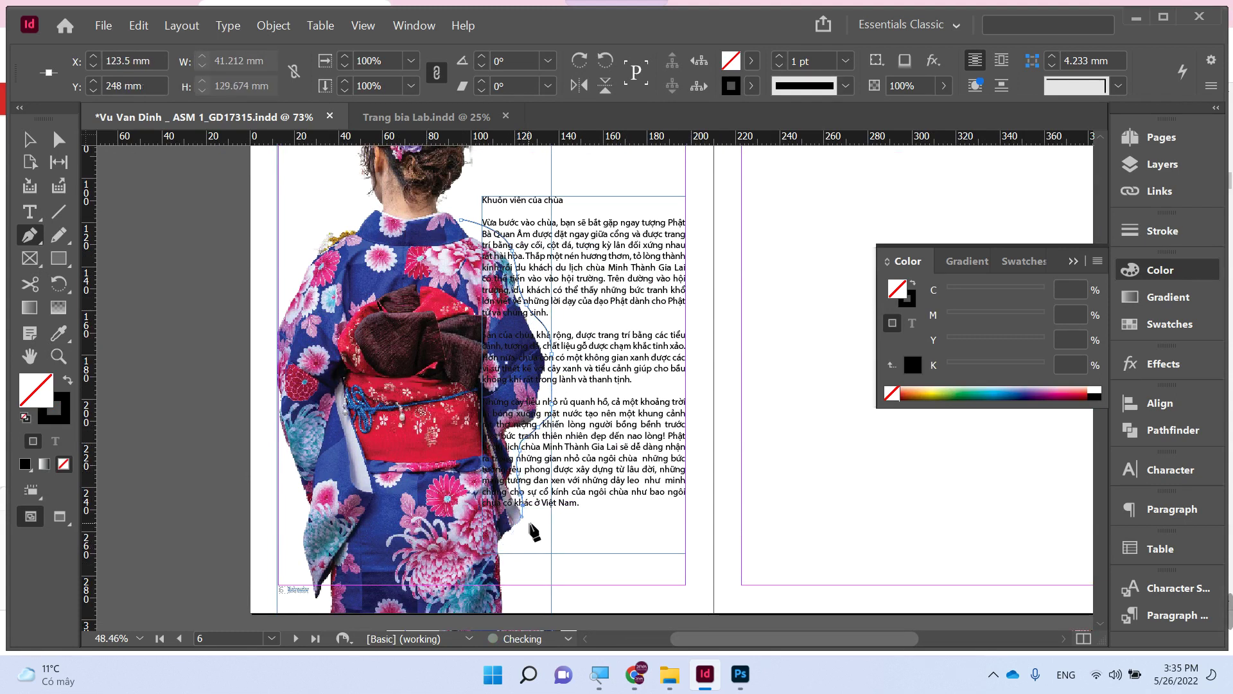
pyautogui.hotkey('ctrl', 'z')
pyautogui.moveTo(506, 543); pyautogui.dragTo(474, 571)
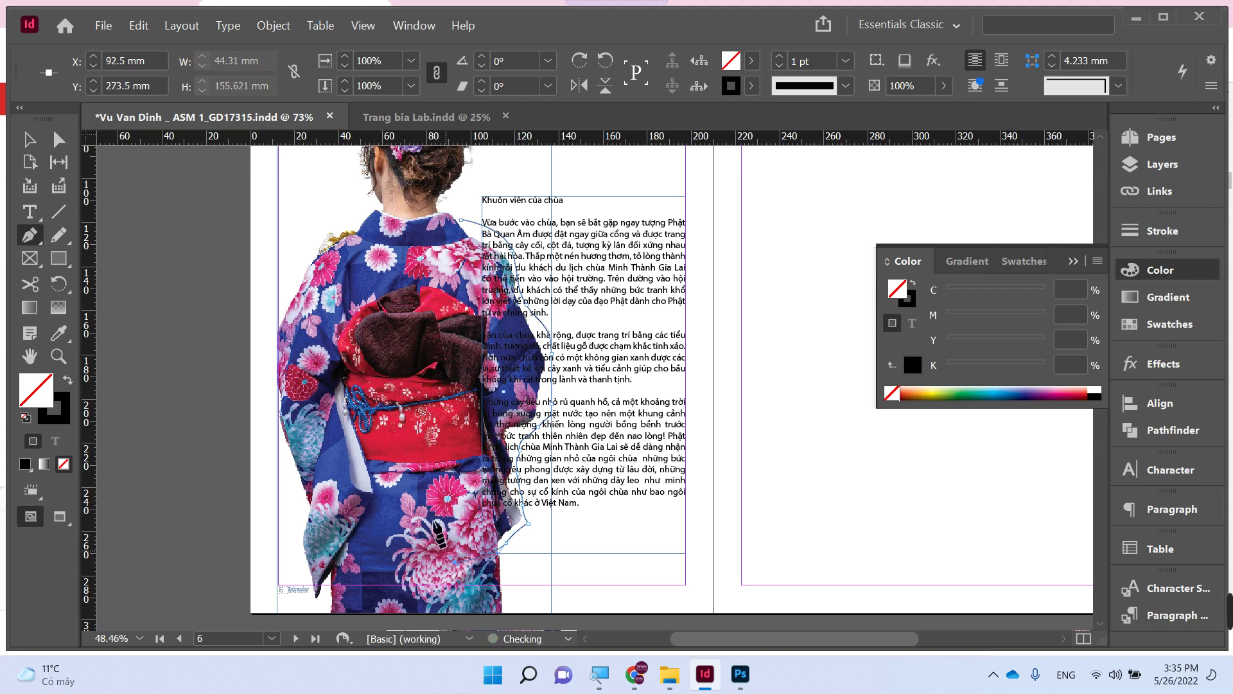
pyautogui.click(461, 220)
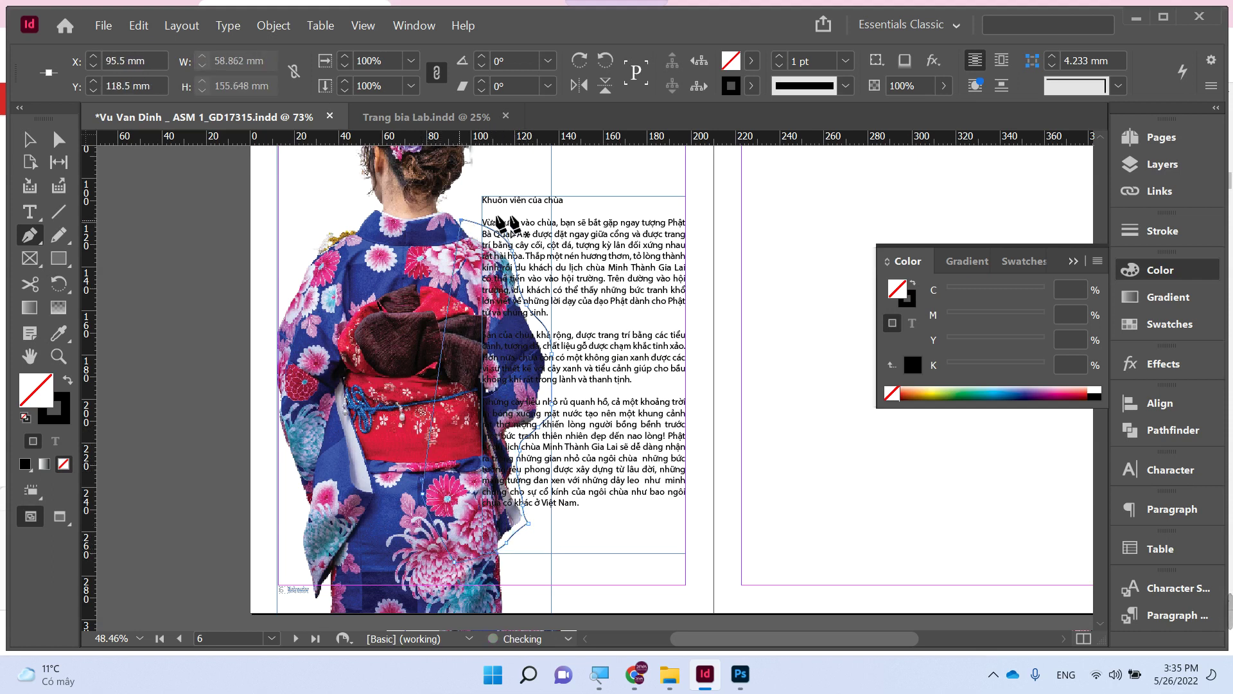
pyautogui.press('v')
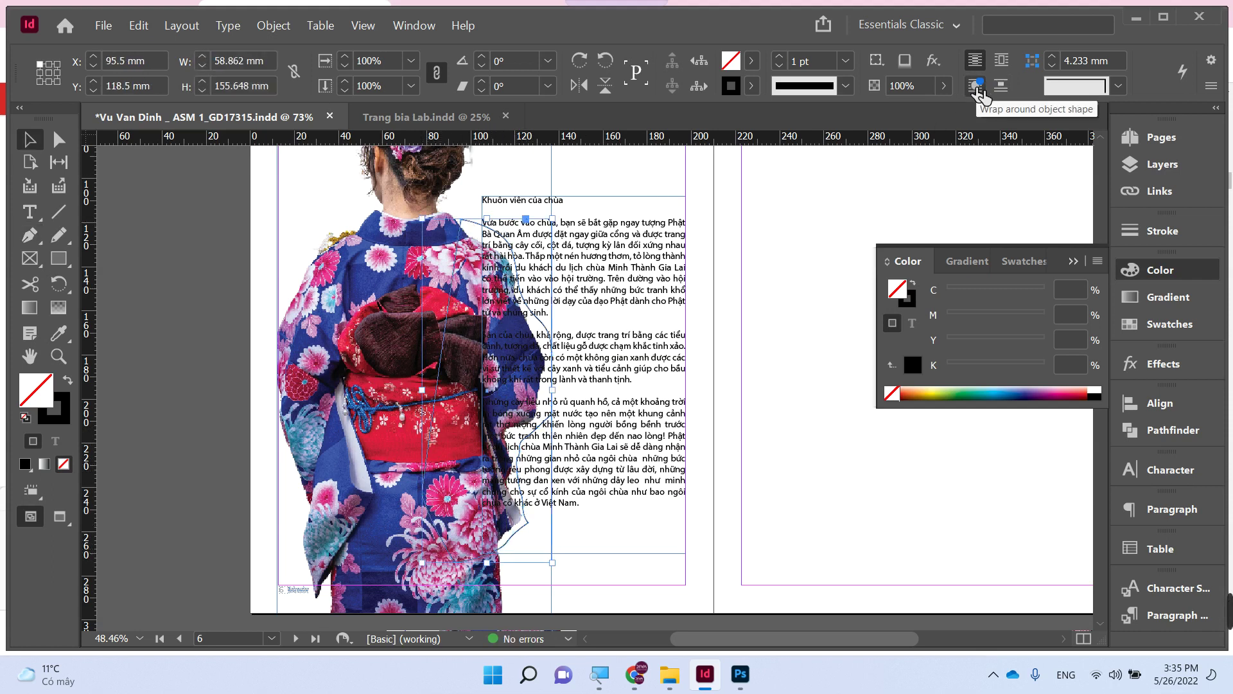
# - Wrap the text around the traced outline's shape
pyautogui.keyDown('alt'); pyautogui.click(978, 90); pyautogui.keyUp('alt')
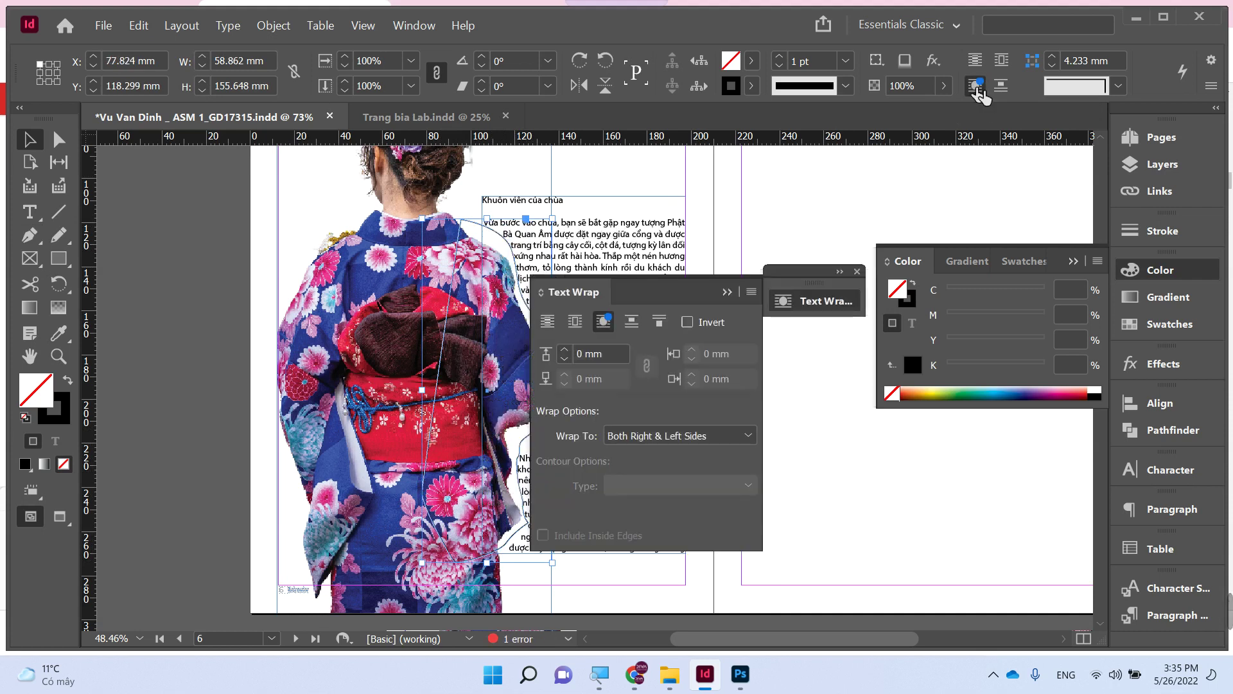
pyautogui.click(730, 292)
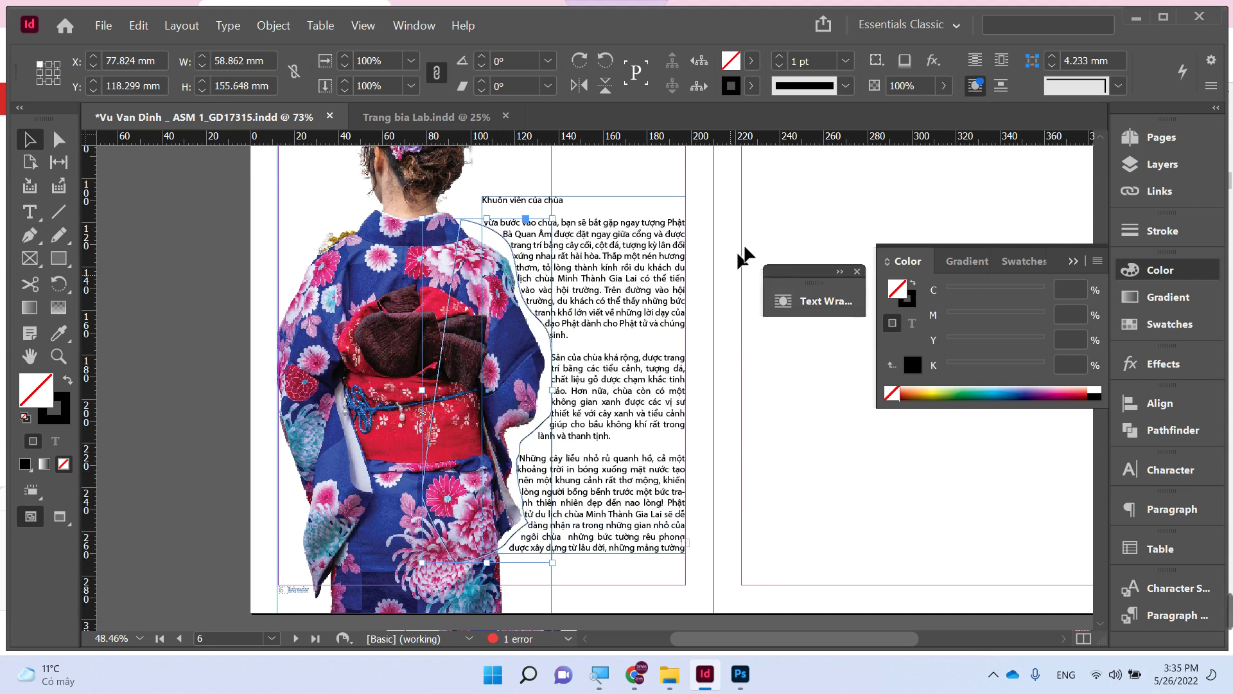
pyautogui.click(784, 210)
# - Remove the stroke from the kimono photo frame by setting it to None
pyautogui.click(474, 224)
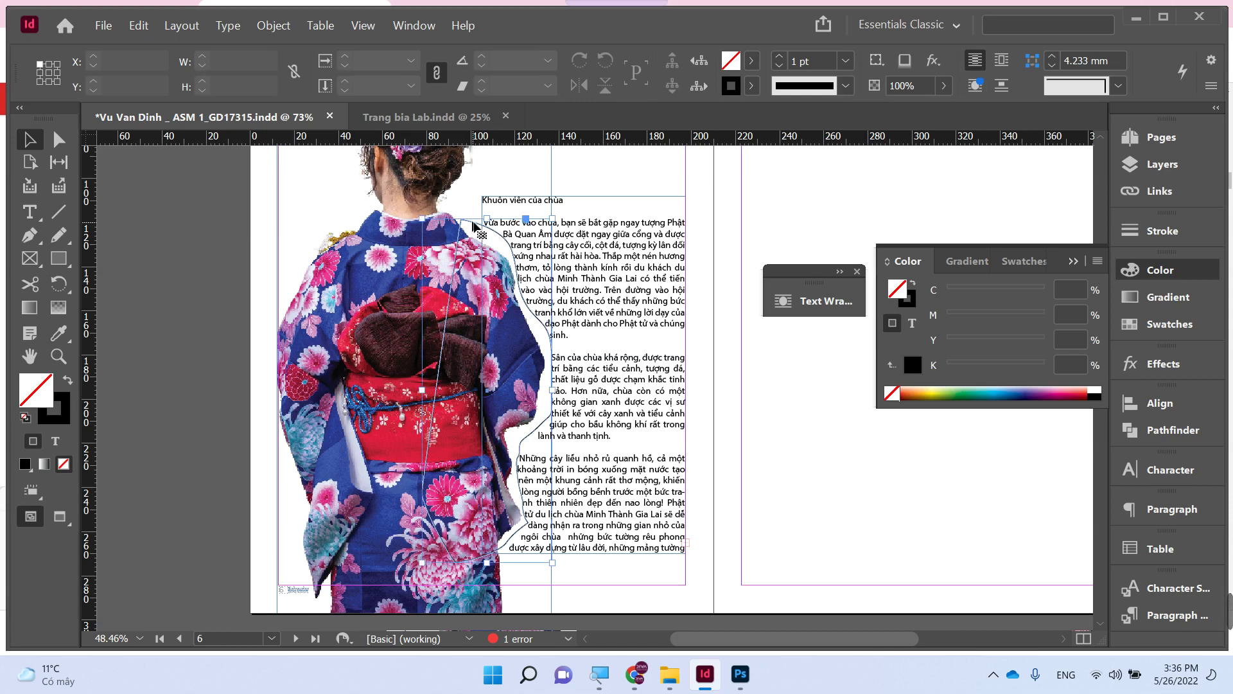
pyautogui.click(910, 302)
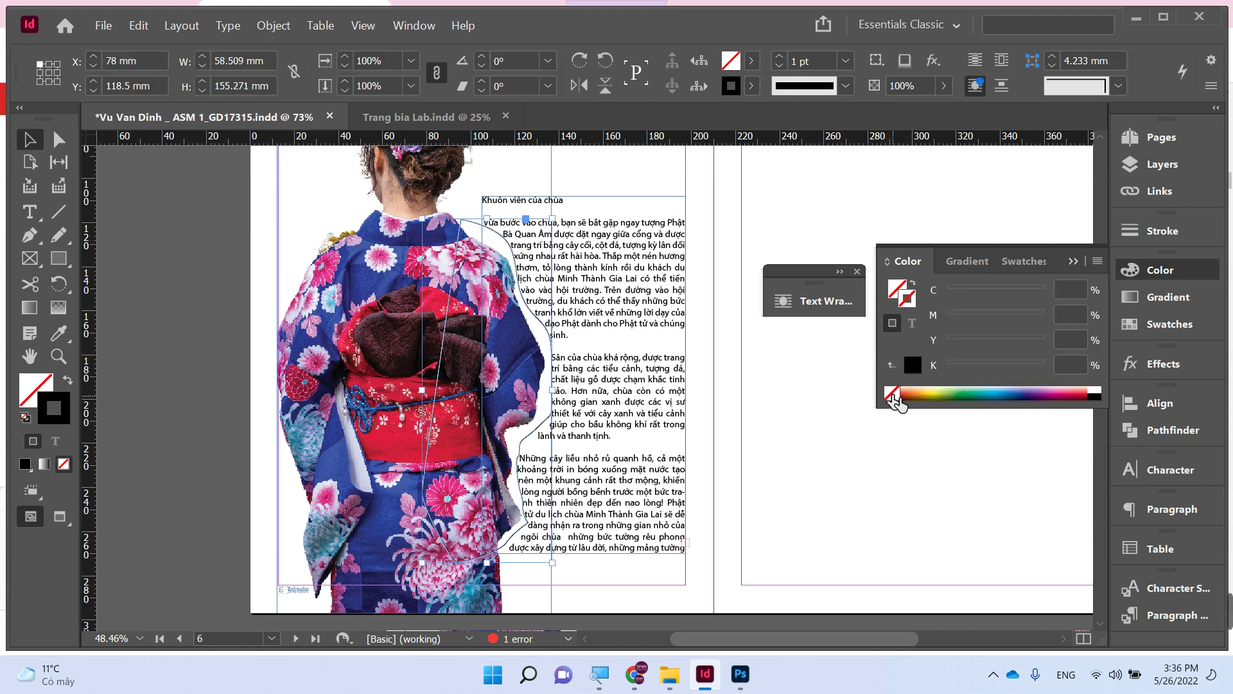
pyautogui.click(853, 479)
# - Lengthen the text frame so the overset lines show, then view the top of the page
pyautogui.click(585, 551)
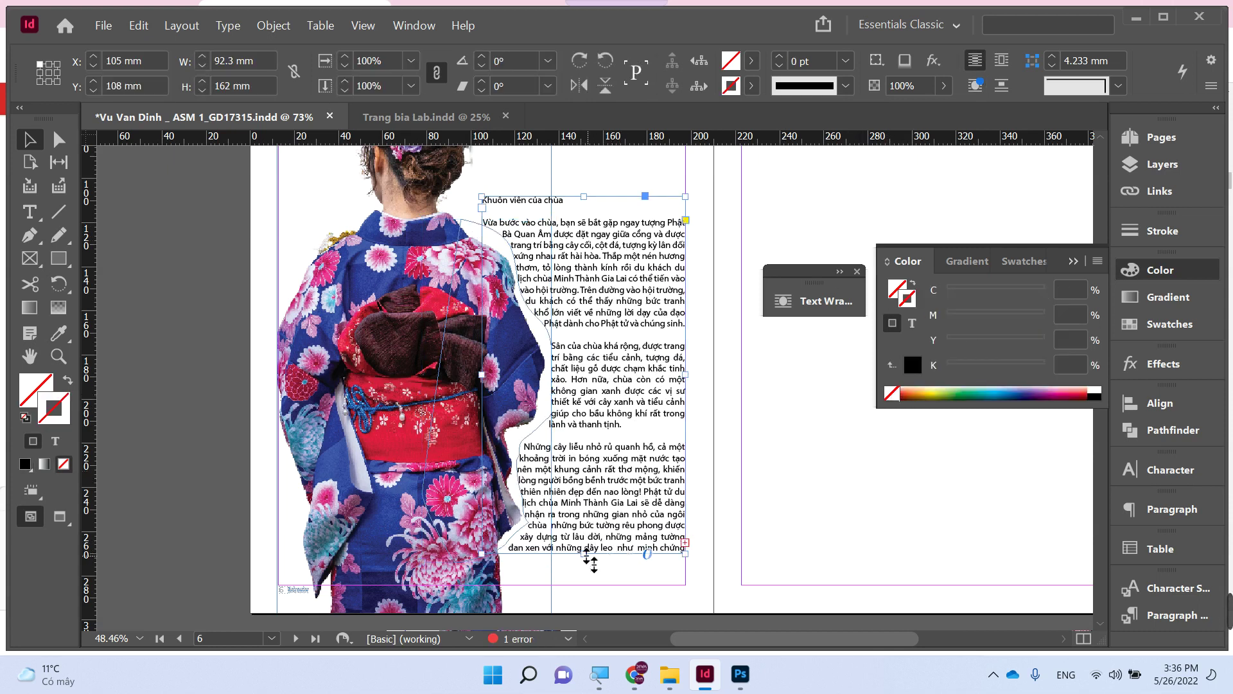
pyautogui.moveTo(583, 552); pyautogui.dragTo(589, 585)
pyautogui.click(757, 469)
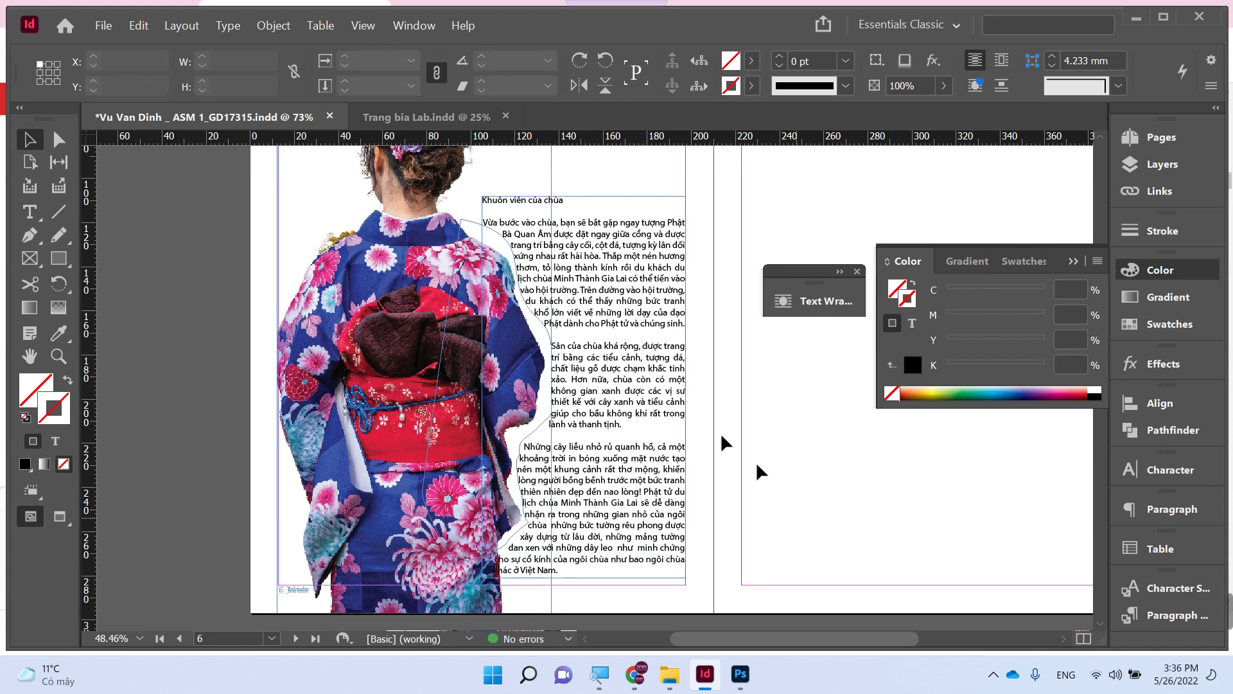
pyautogui.moveTo(600, 243); pyautogui.dragTo(523, 420)
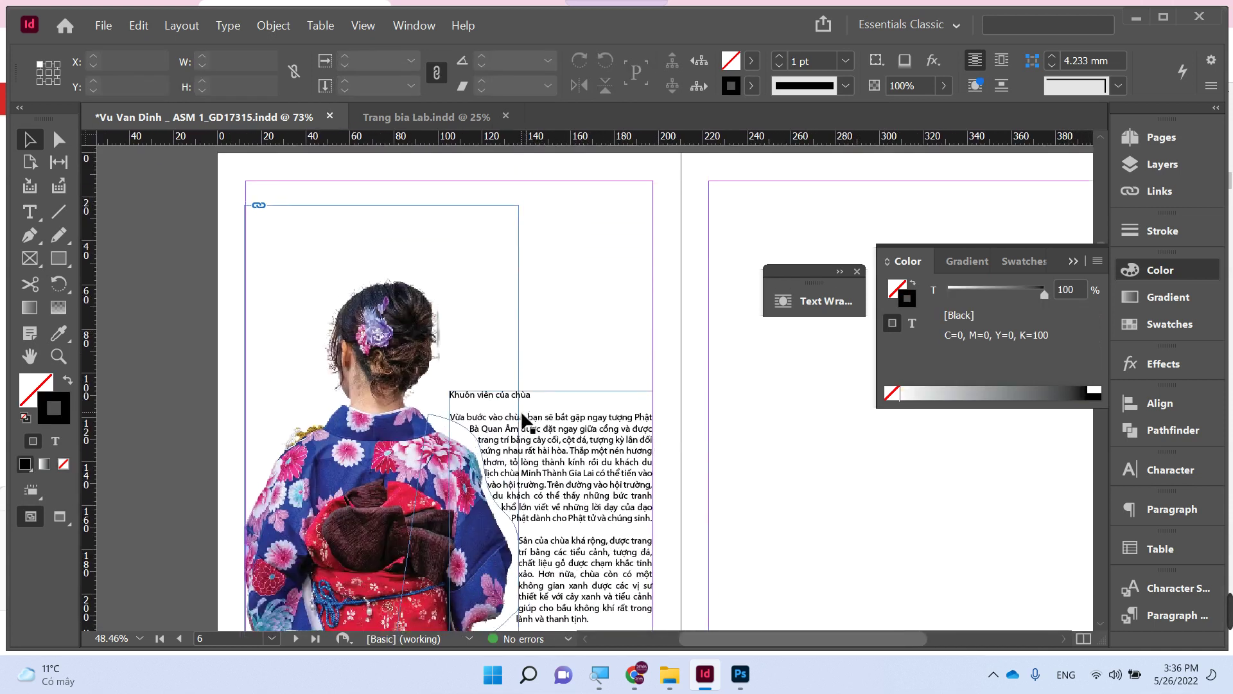
# - Delete the 'Khuôn viên của chùa' heading from the article text
pyautogui.doubleClick(507, 399)
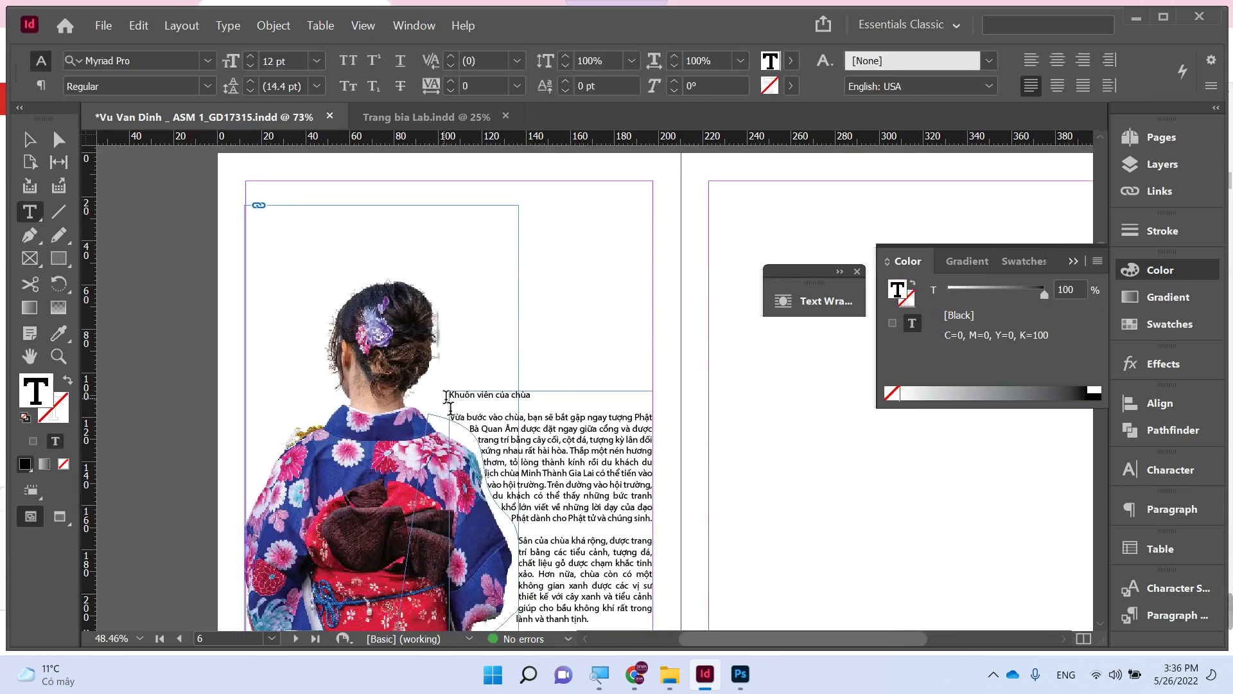
pyautogui.moveTo(531, 393); pyautogui.dragTo(449, 394)
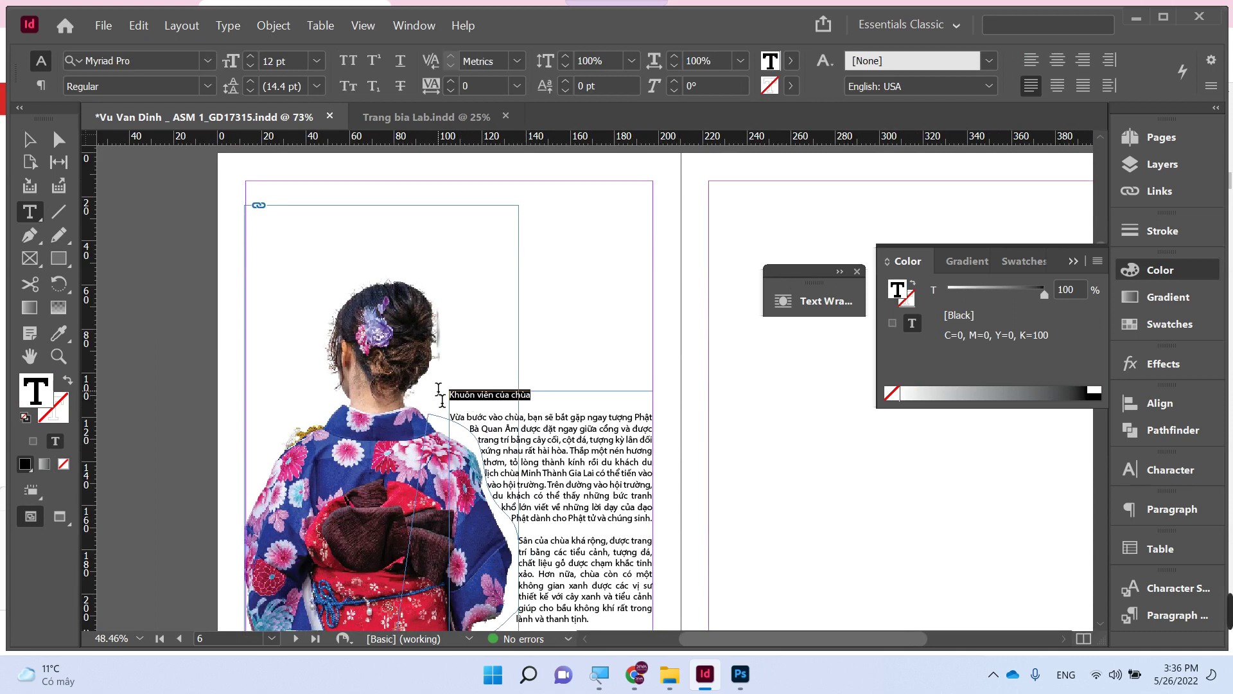
pyautogui.press('BackSpace')
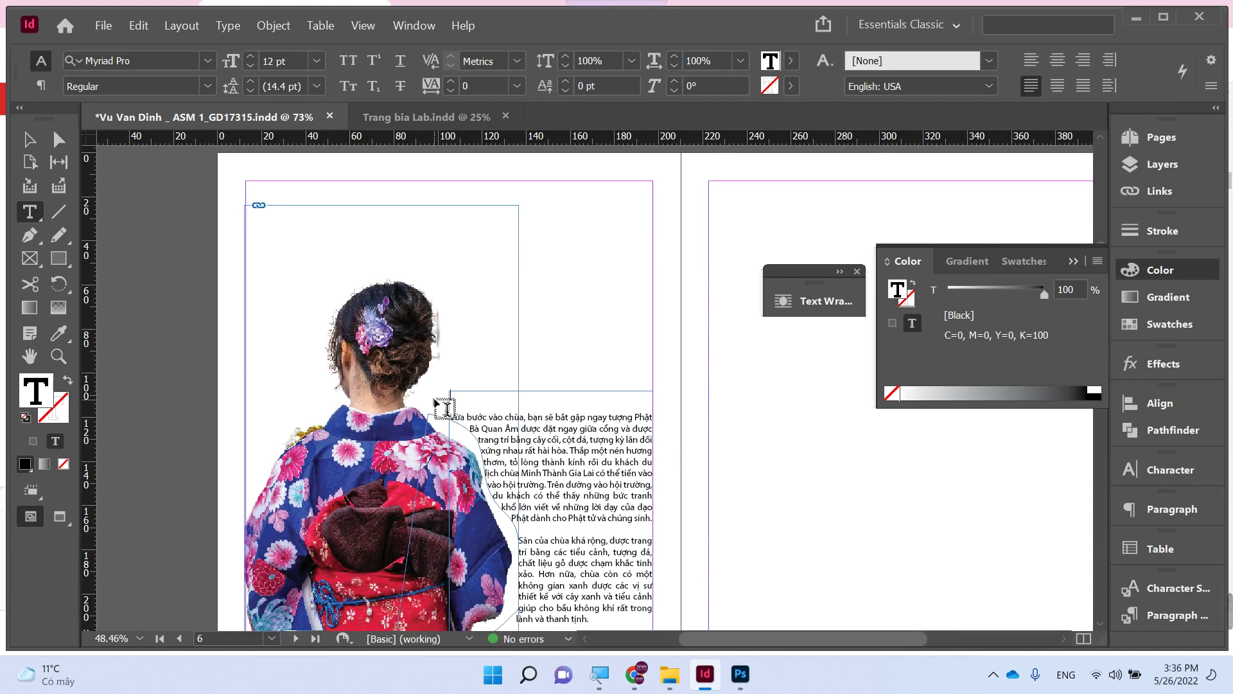
pyautogui.press('Escape')
pyautogui.click(199, 379)
# - Draw a new text frame beside the woman's head and paste text into it
pyautogui.hotkey('ctrl', '-')
pyautogui.hotkey('ctrl', '-')
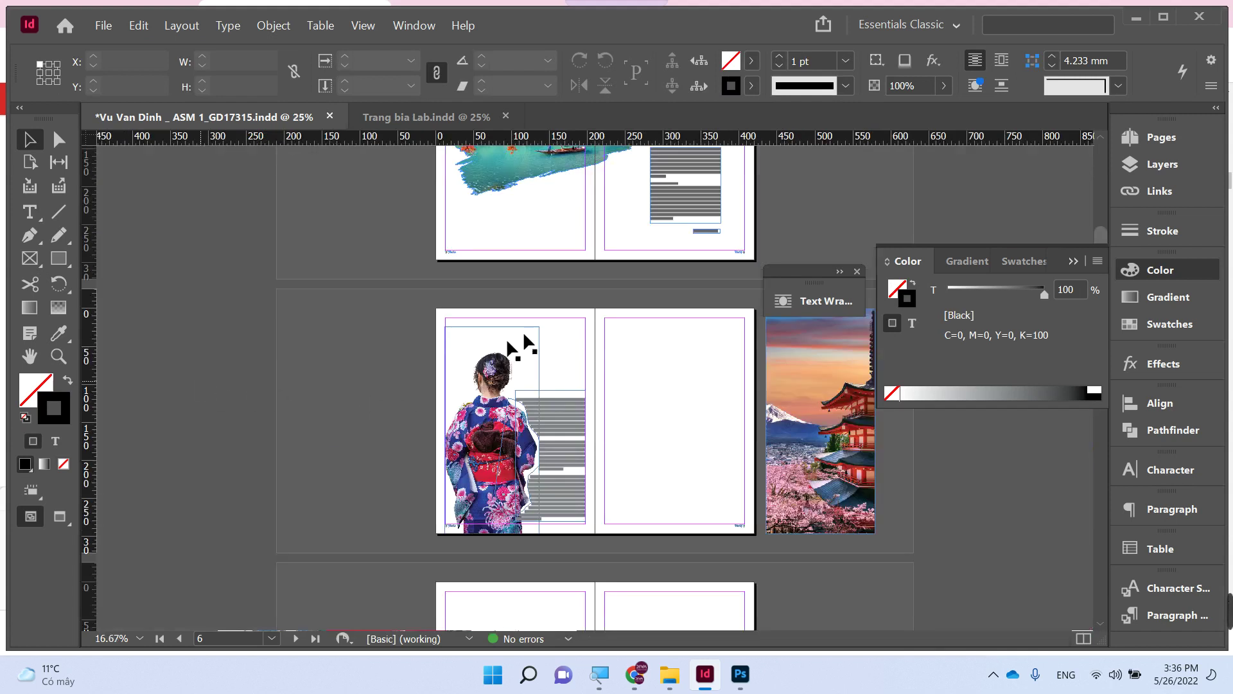
pyautogui.scroll(3, 510, 350)
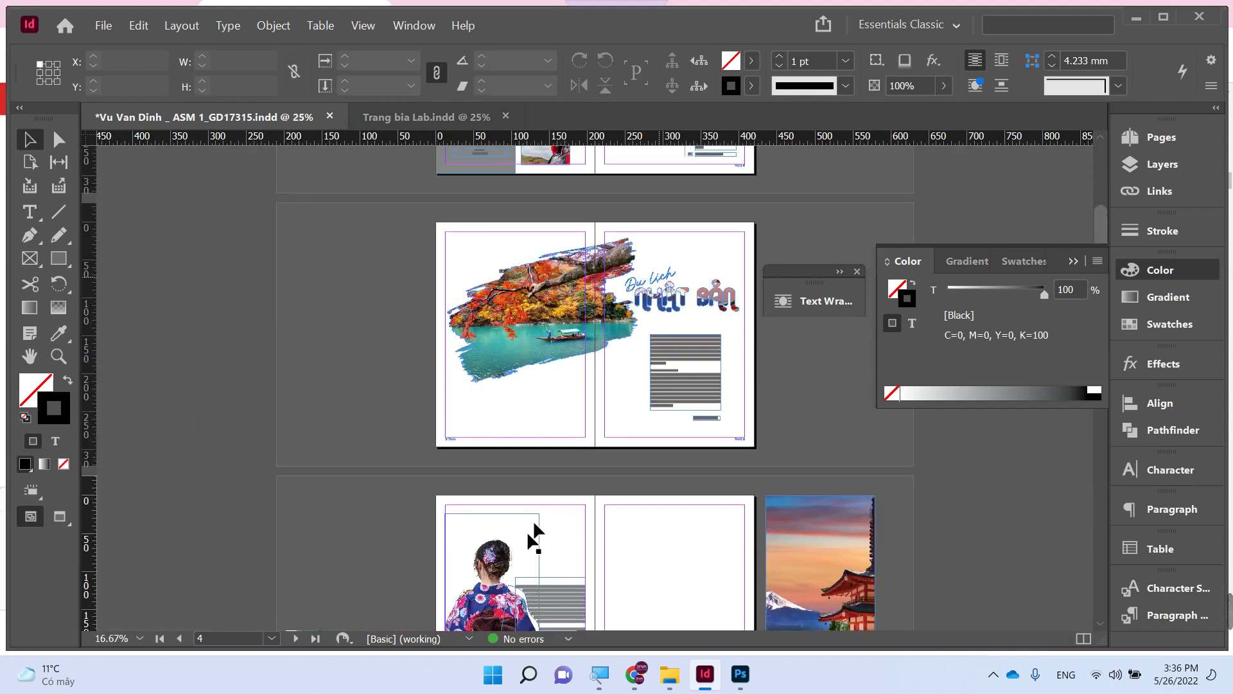
pyautogui.press('z')
pyautogui.moveTo(548, 553); pyautogui.dragTo(662, 575)
pyautogui.press('t')
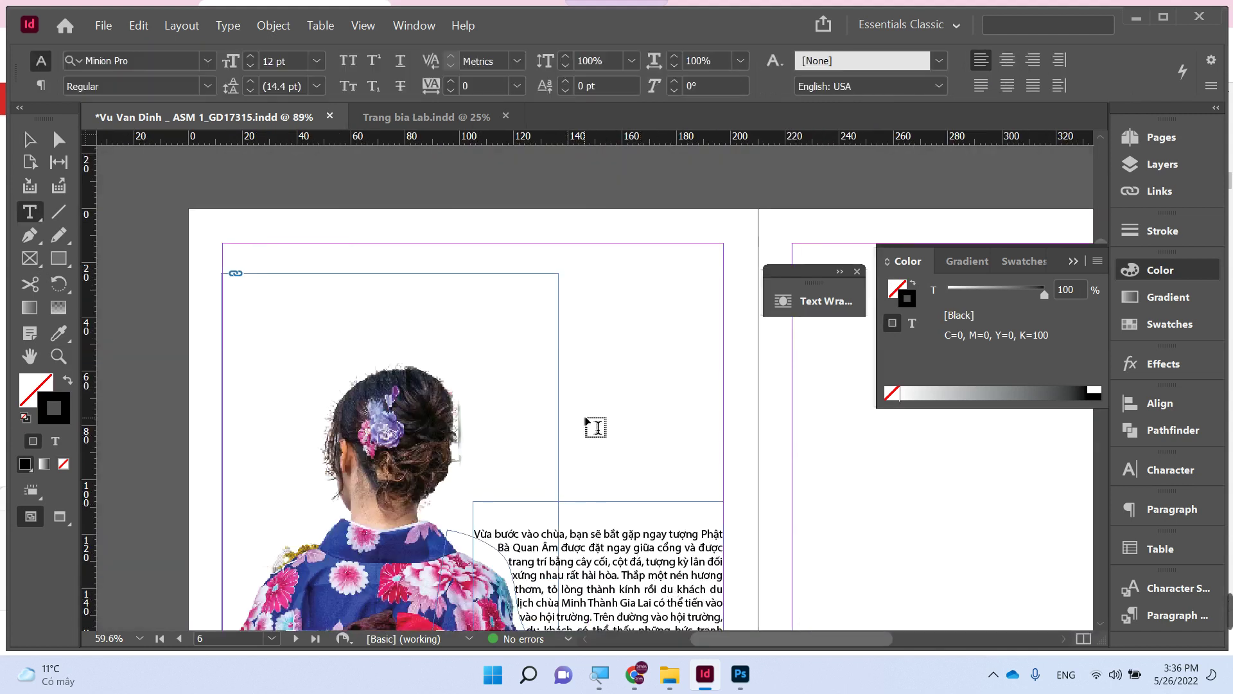
pyautogui.moveTo(571, 347); pyautogui.dragTo(758, 465)
pyautogui.hotkey('ctrl', 'v')
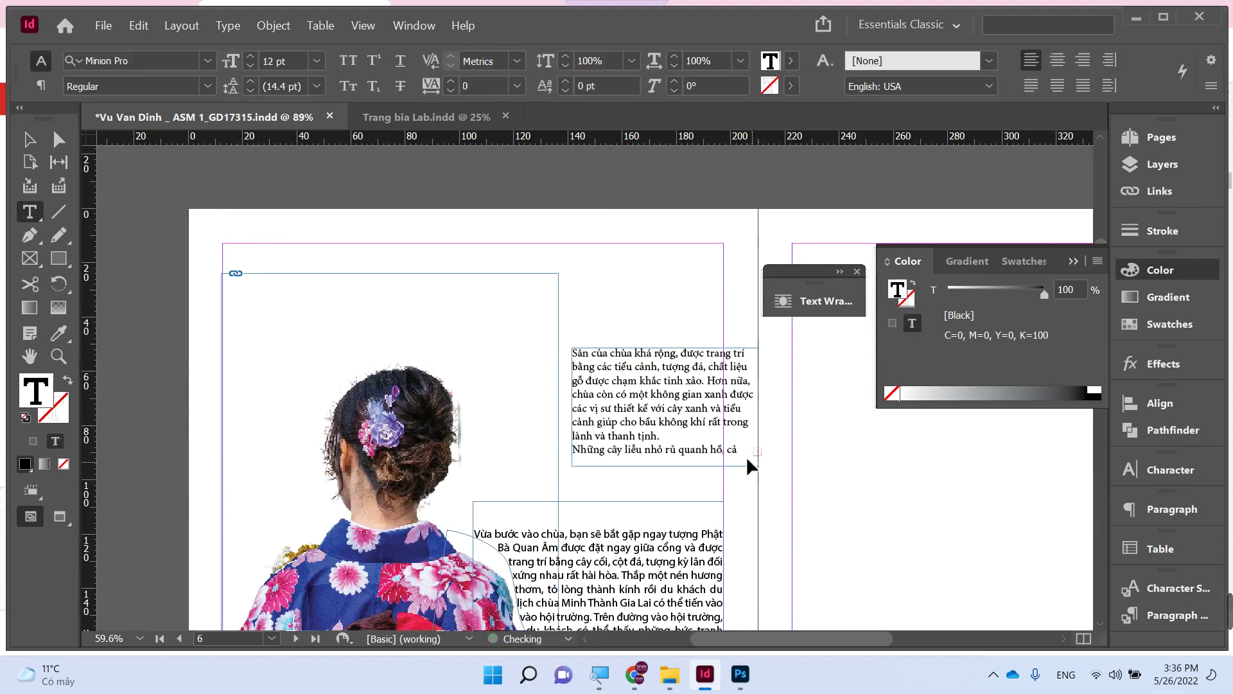
pyautogui.hotkey('ctrl', 'a')
# - Replace it with the title 'Trang phục Nhật Bản', breaking the line before 'Nhật'
pyautogui.write('Kh')
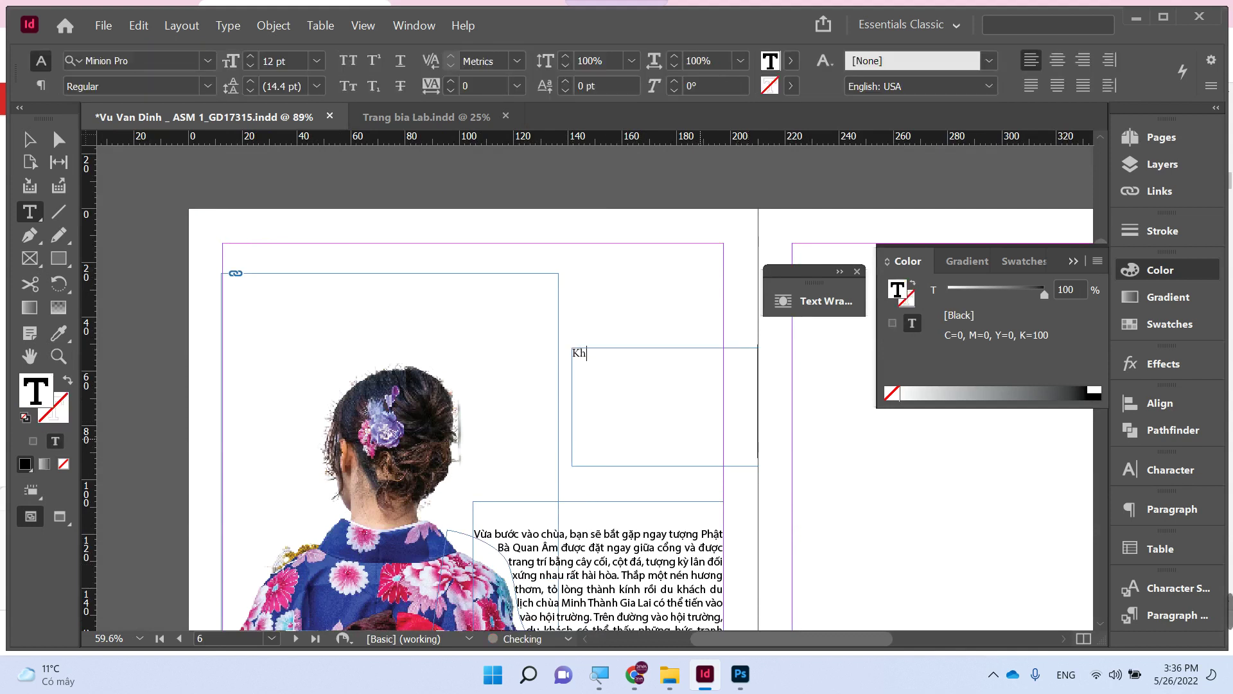
pyautogui.write('uôn vi')
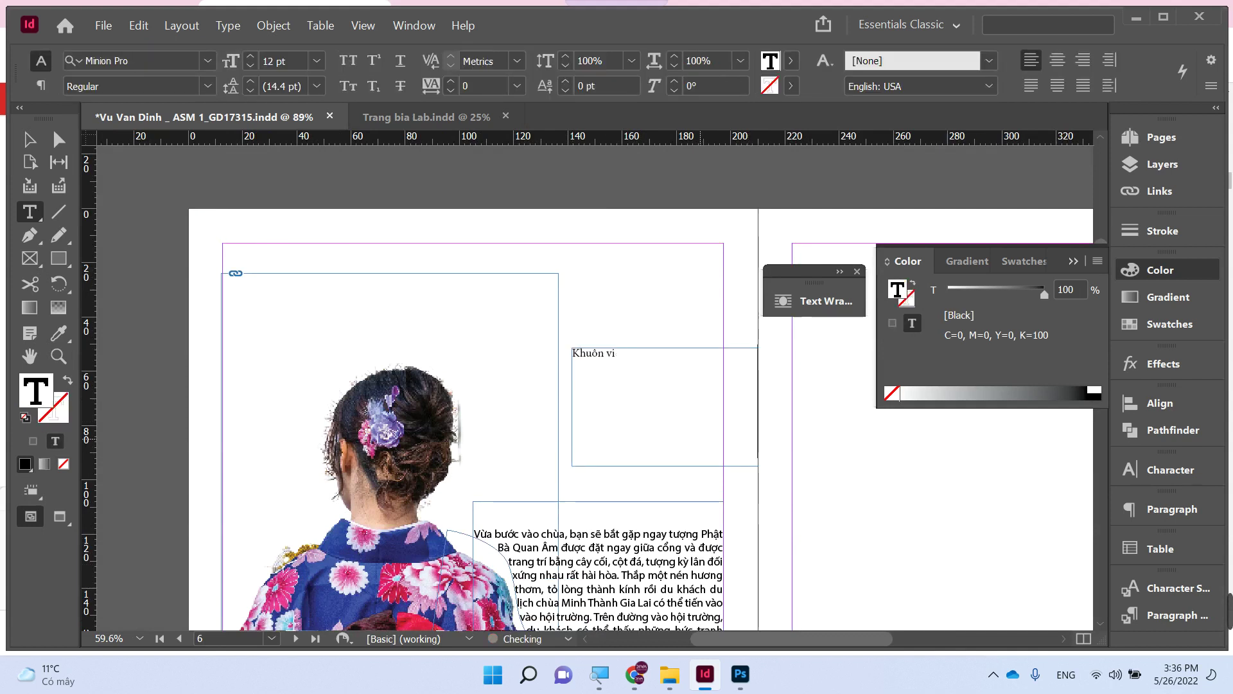
pyautogui.press('BackSpace')
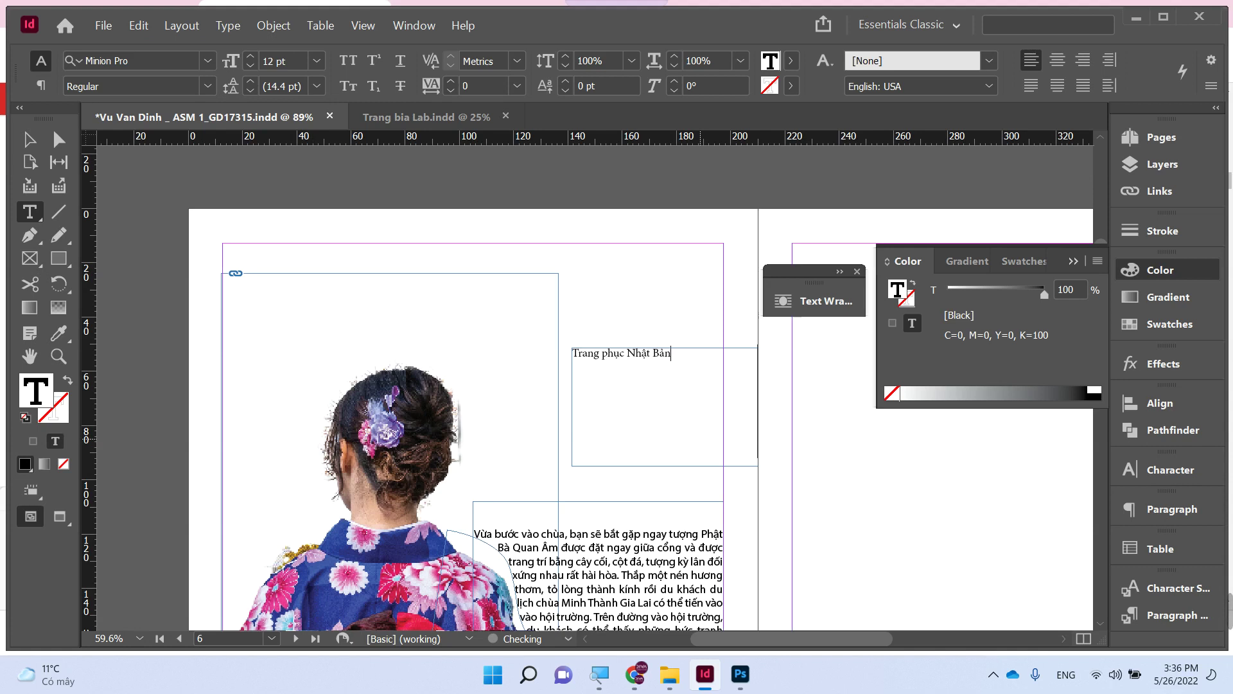
pyautogui.click(628, 354)
pyautogui.press('Return')
pyautogui.moveTo(633, 366); pyautogui.dragTo(569, 347)
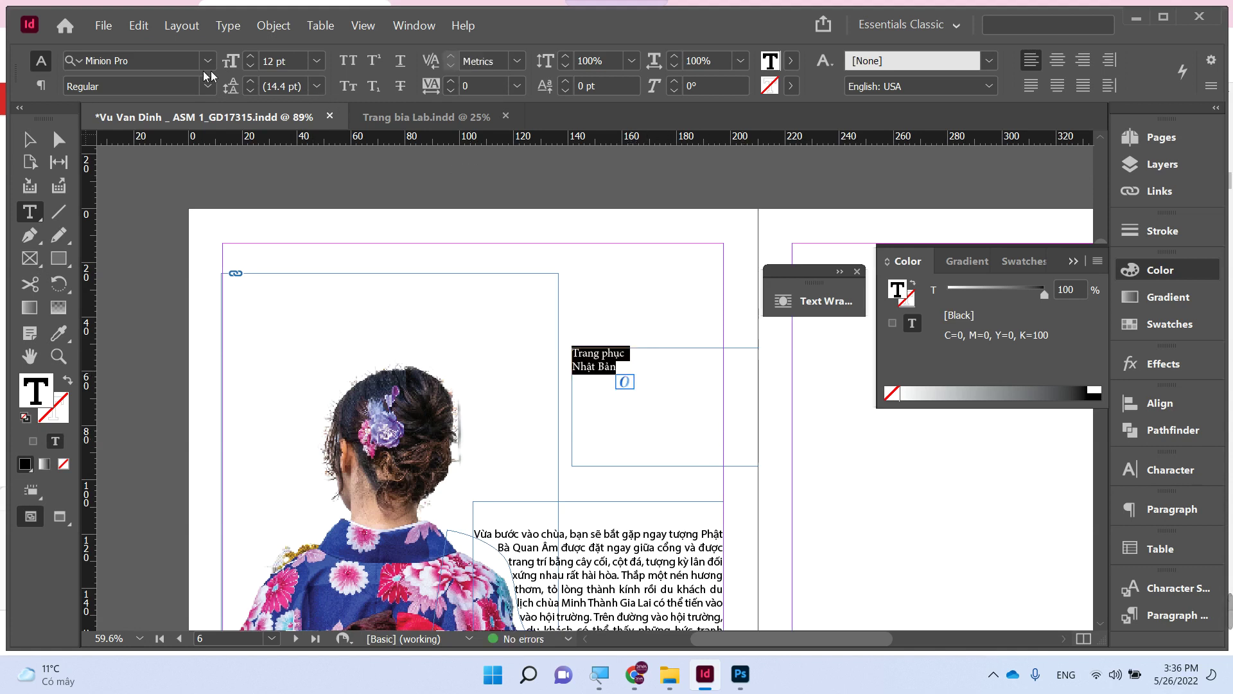
pyautogui.click(159, 60)
# - Search fonts for 'mtd' and apply MTD Adventures Unlimited Script Bold to the title, keeping 12 pt
pyautogui.write('mtd')
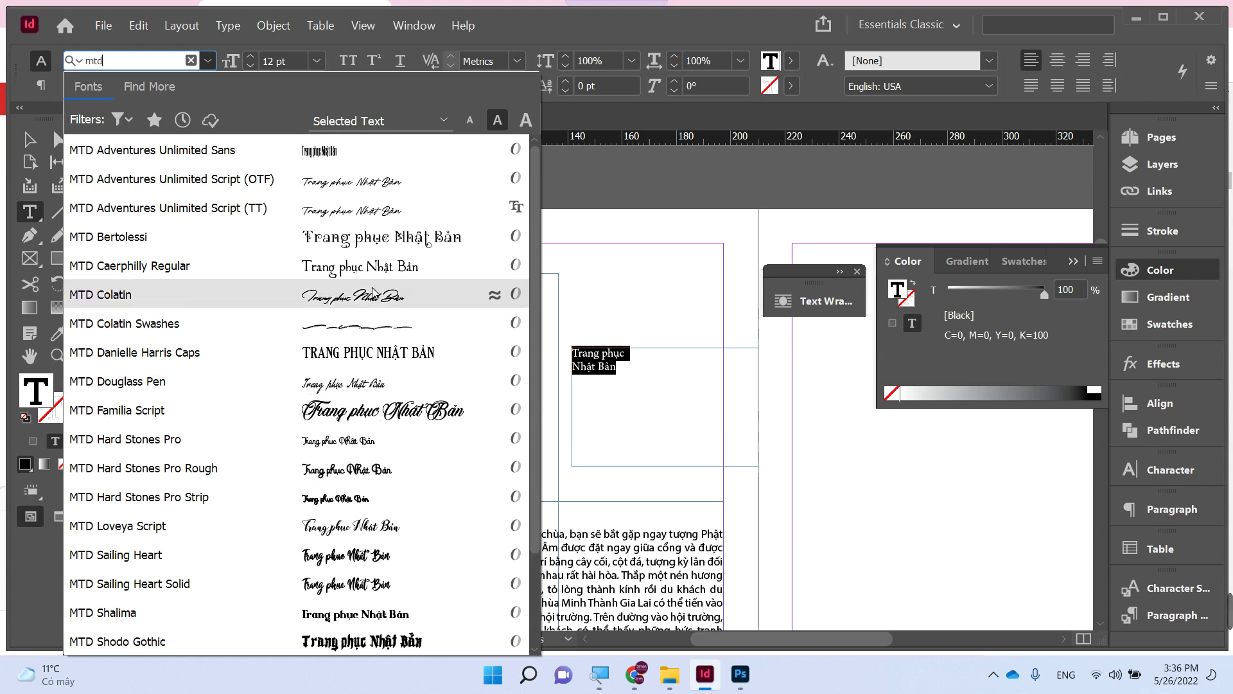
pyautogui.scroll(-1, 379, 411)
pyautogui.scroll(-3, 388, 533)
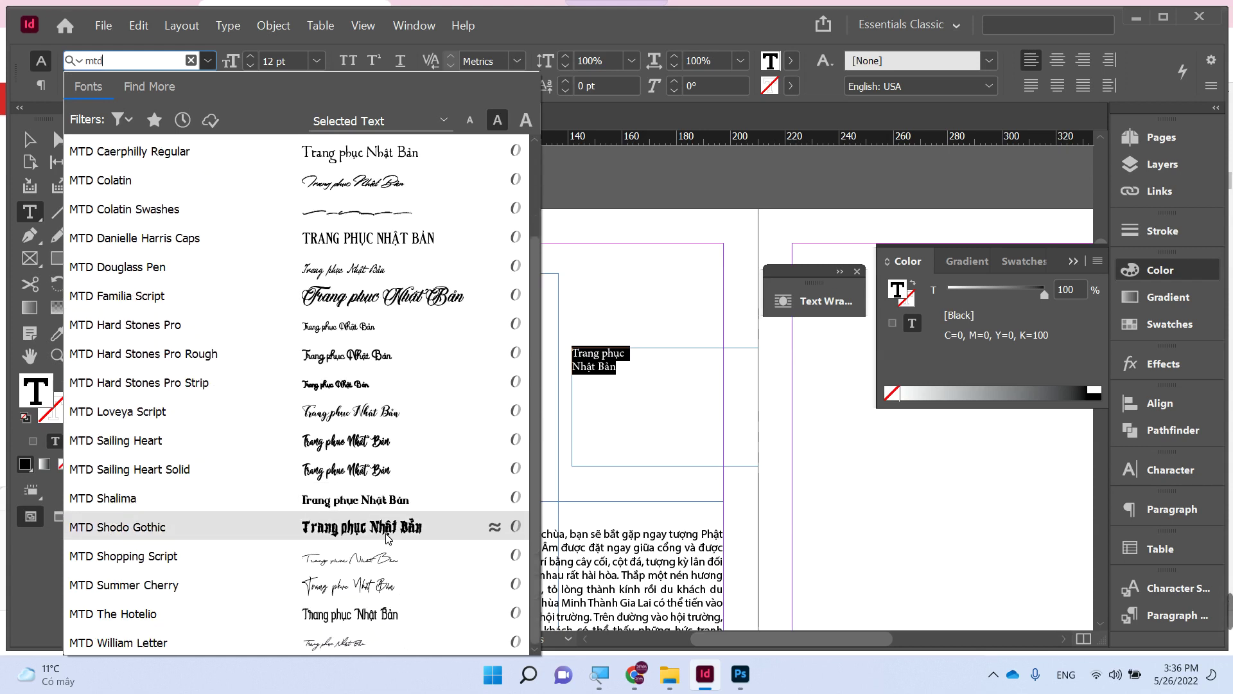
pyautogui.scroll(4, 385, 450)
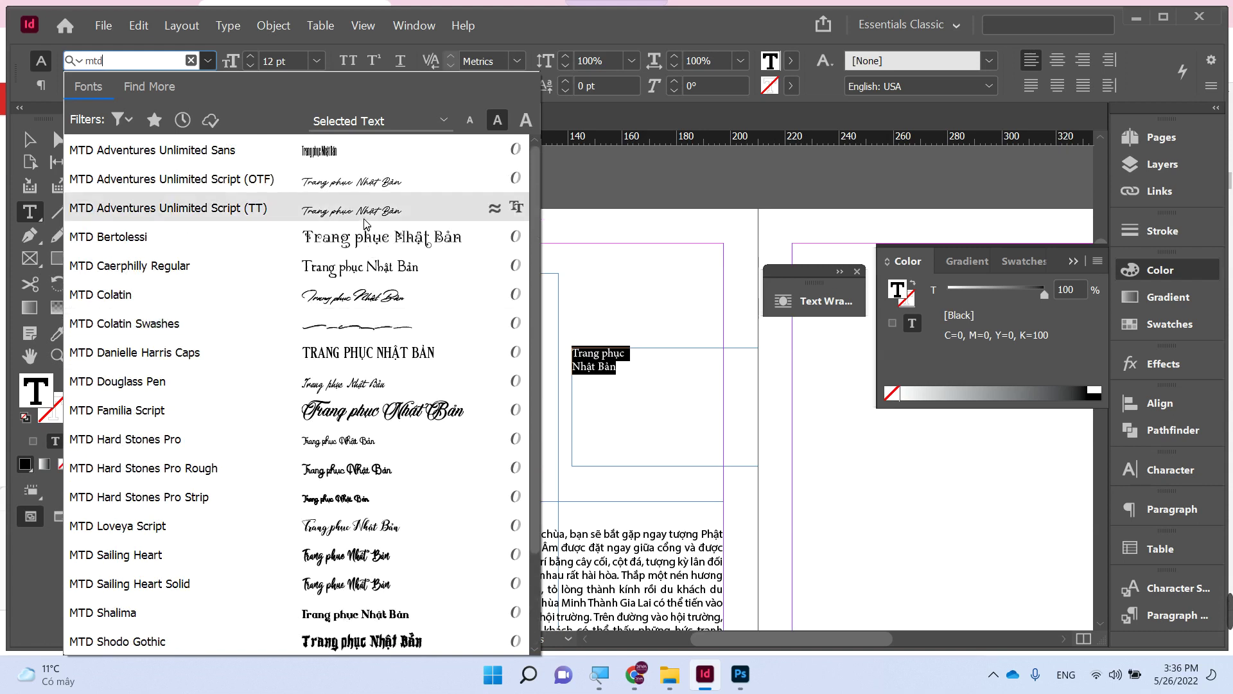
pyautogui.click(364, 225)
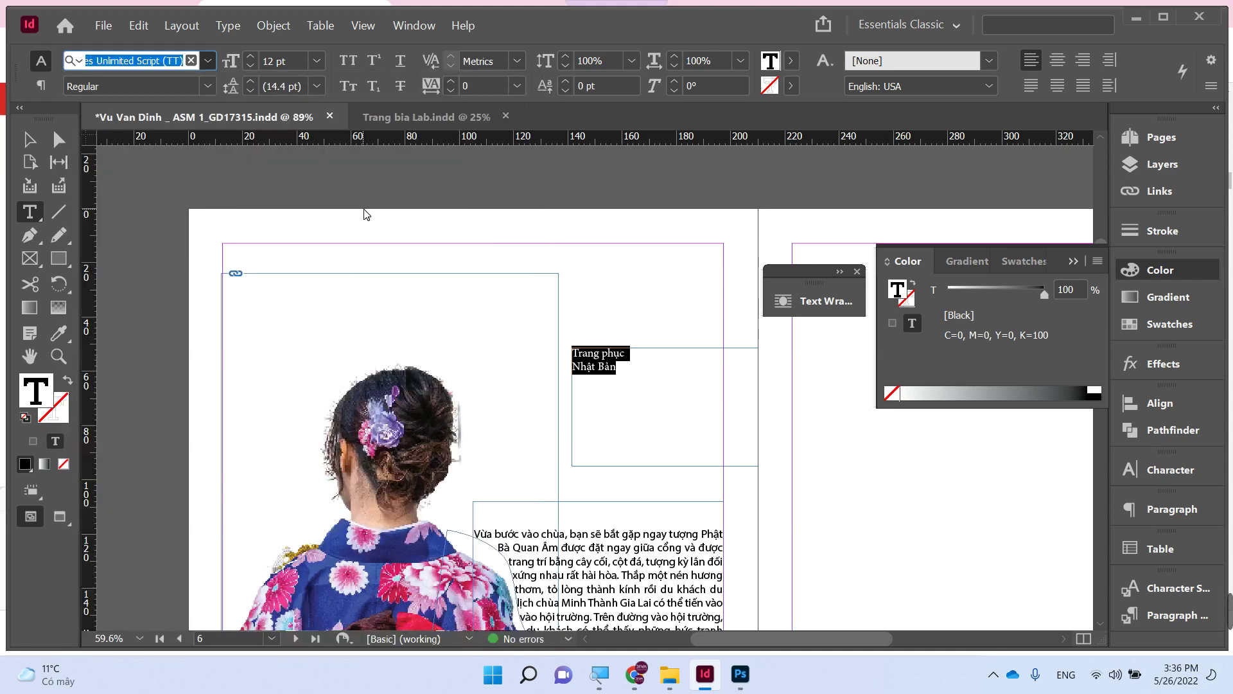
pyautogui.click(25, 139)
# - Zoom in on the script title and convert its lettering to outlines
pyautogui.press('z')
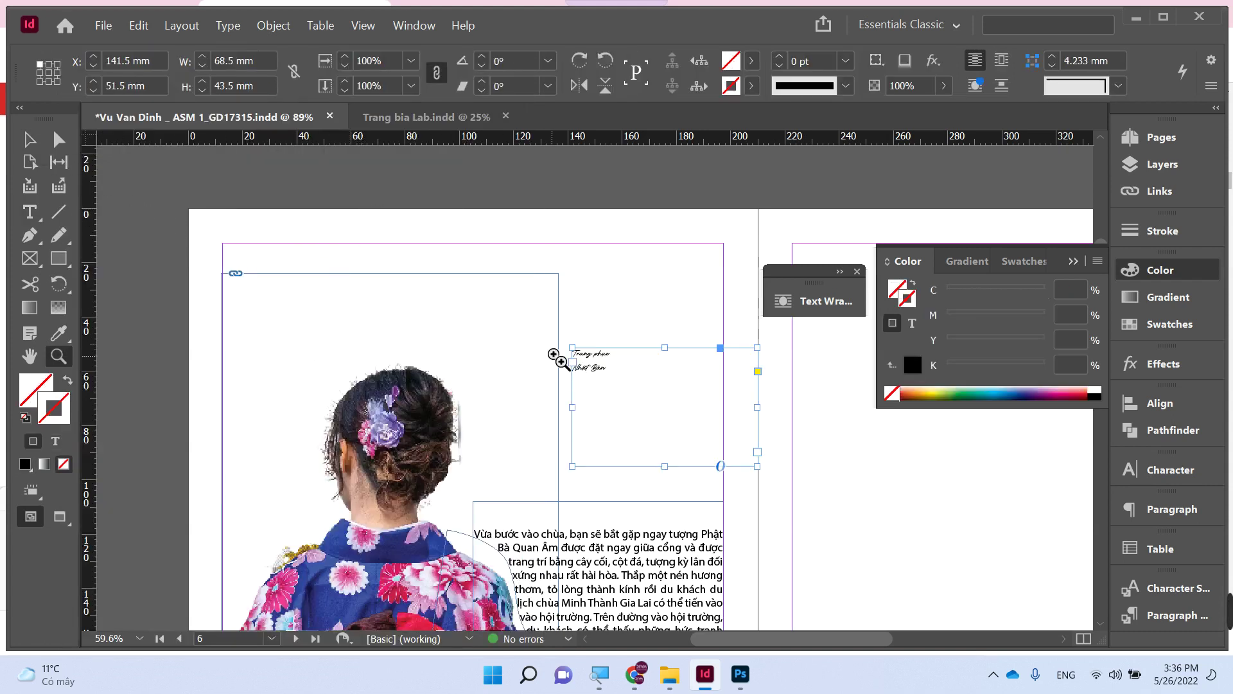
pyautogui.moveTo(551, 353); pyautogui.dragTo(689, 414)
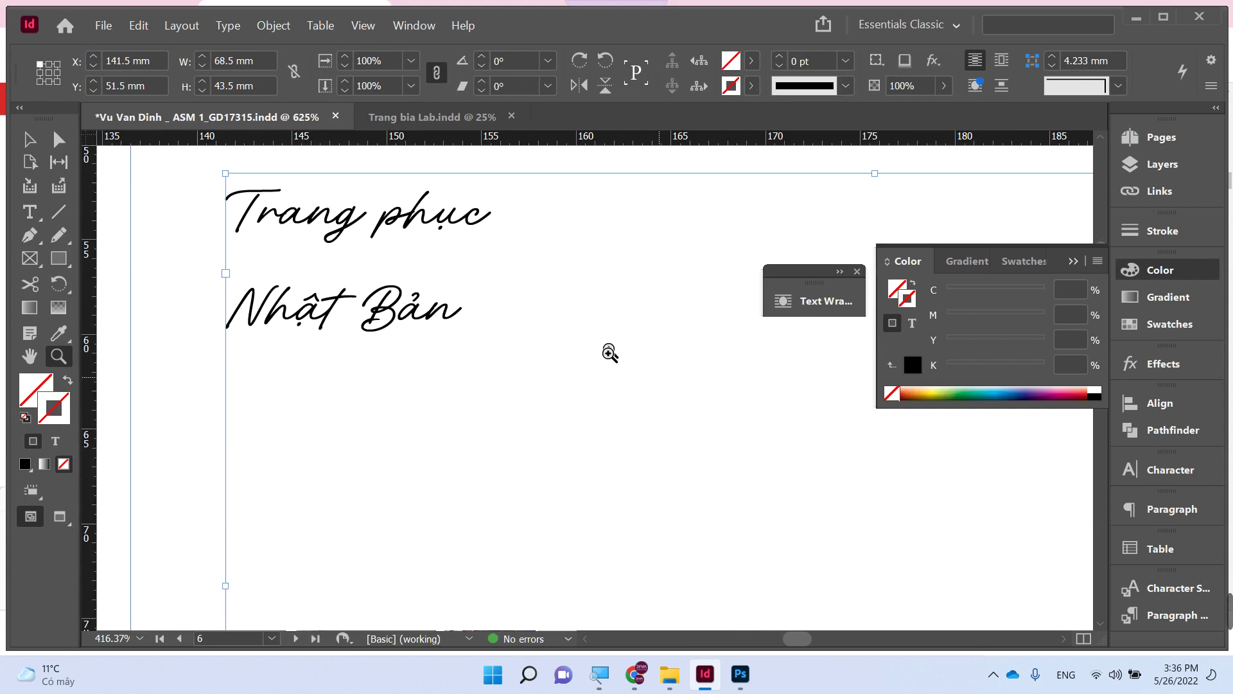
pyautogui.keyDown('alt'); pyautogui.click(454, 298); pyautogui.keyUp('alt')
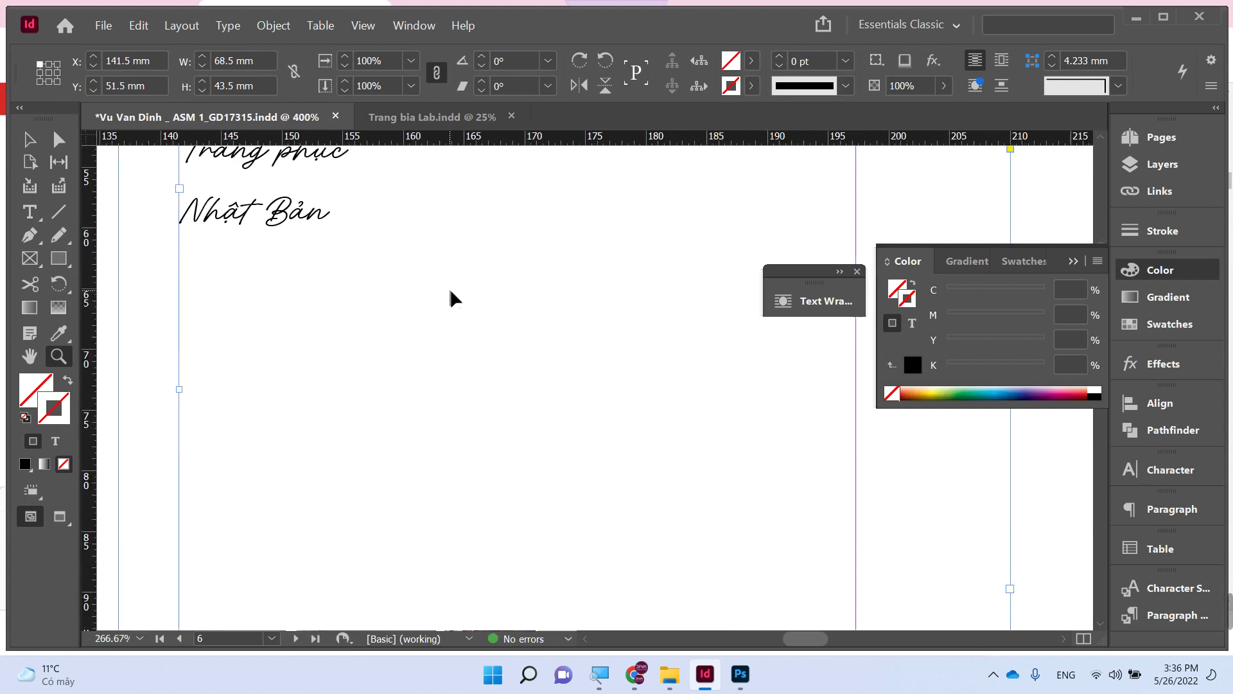
pyautogui.hotkey('ctrl', 'shift', 'o')
pyautogui.keyDown('alt'); pyautogui.click(395, 285); pyautogui.keyUp('alt')
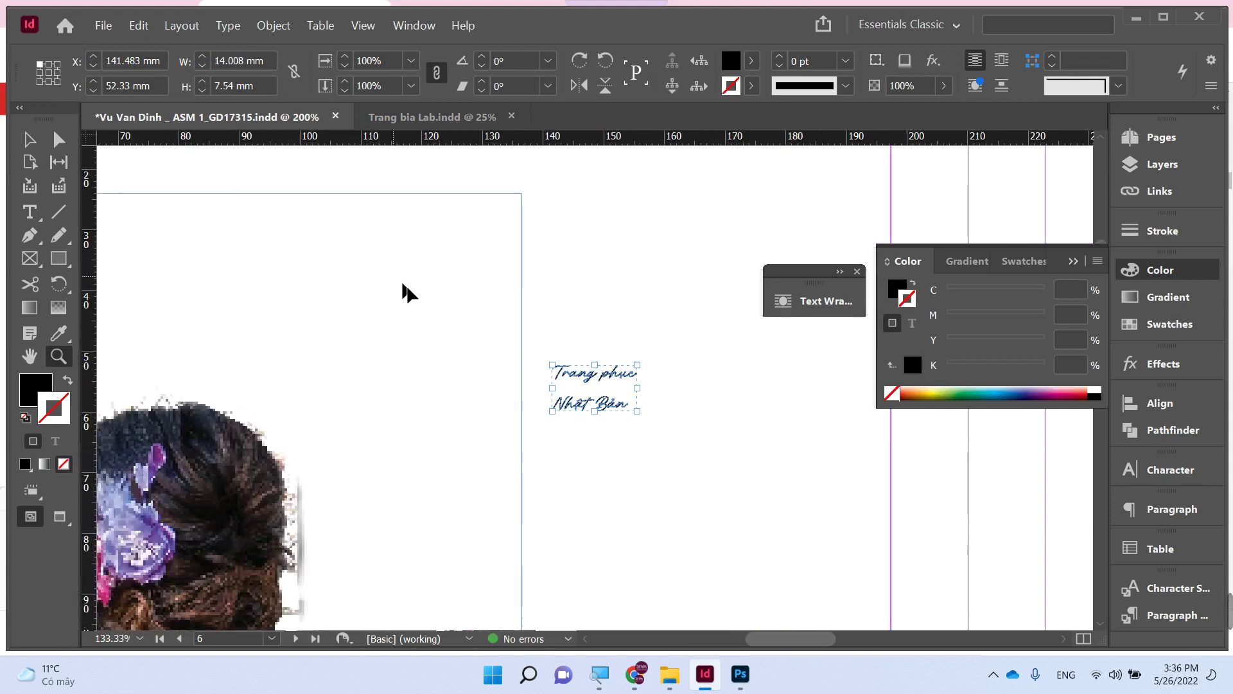
# - Enlarge the outlined title and position it beside the woman's head
pyautogui.press('v')
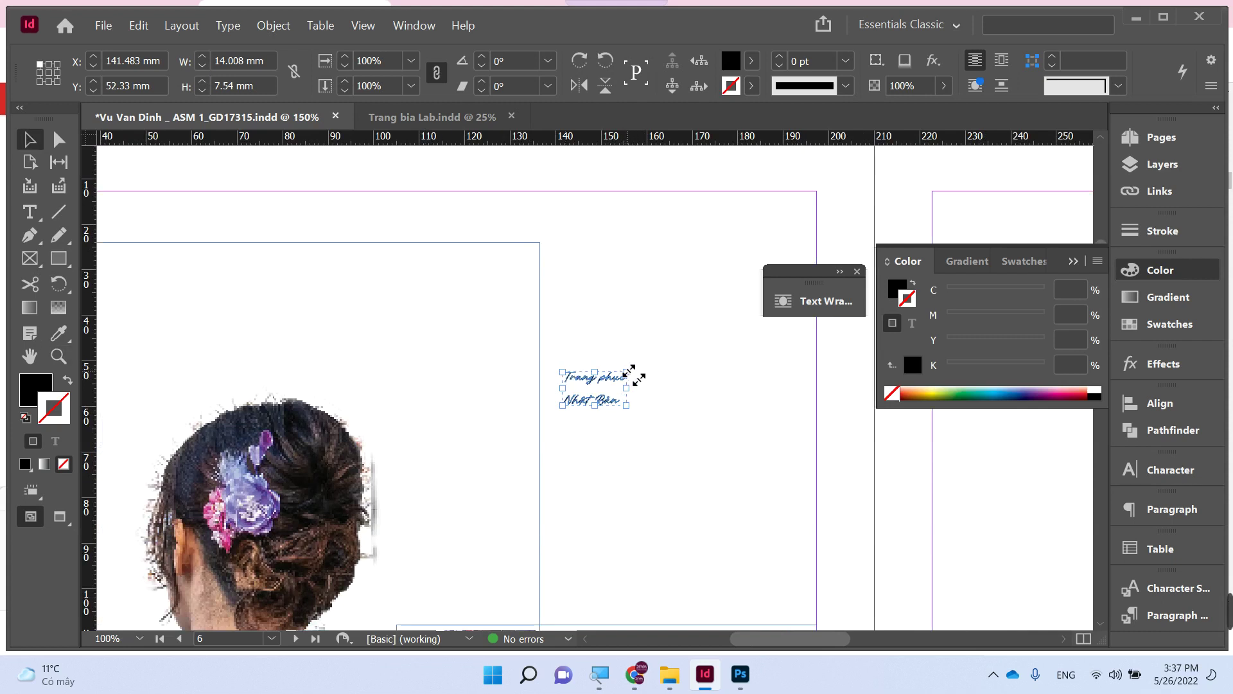
pyautogui.moveTo(632, 374); pyautogui.dragTo(710, 274)
pyautogui.scroll(-3, 589, 405)
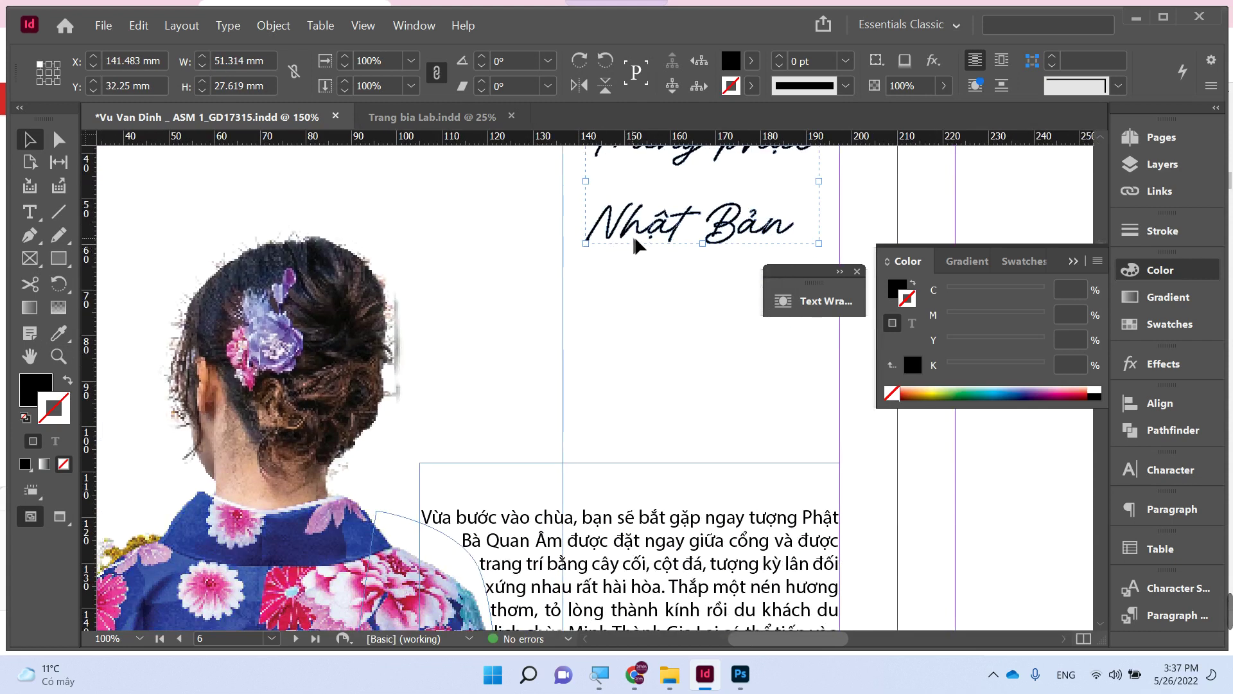
pyautogui.moveTo(636, 244); pyautogui.dragTo(551, 413)
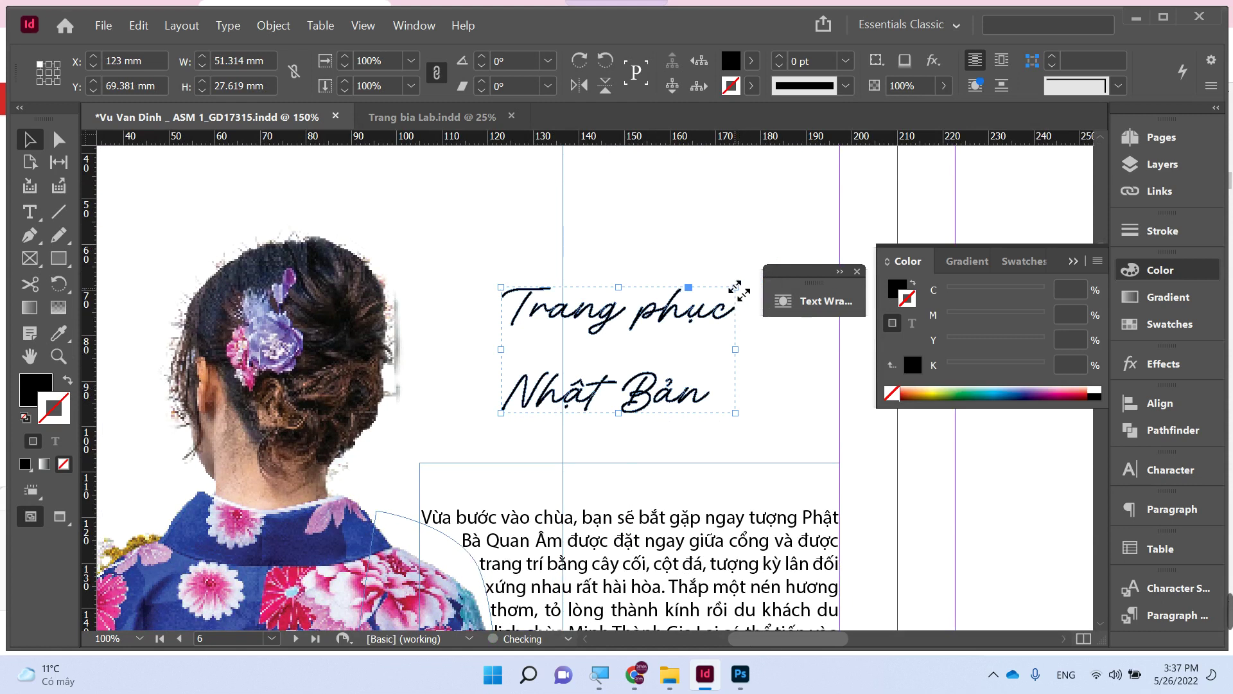
pyautogui.moveTo(737, 290); pyautogui.dragTo(815, 243)
pyautogui.press('Tab')
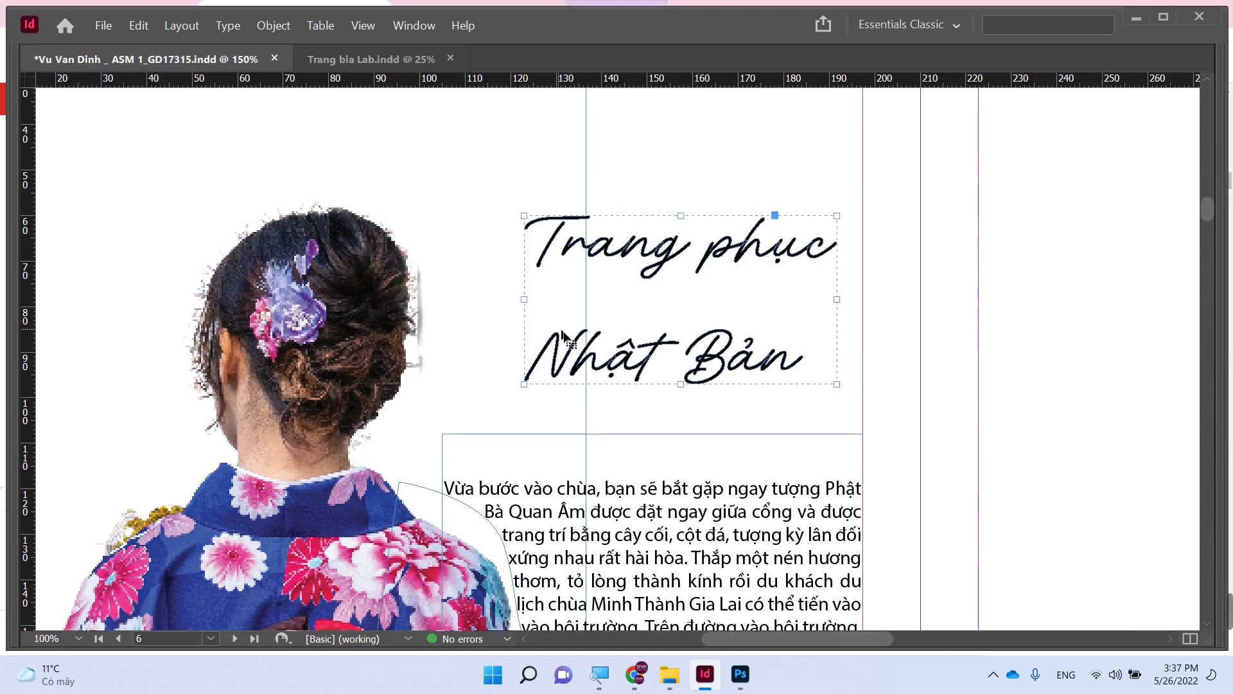
# - Shift the Nhật Bản lettering's anchor points up and right beneath Trang phục
pyautogui.press('a')
pyautogui.moveTo(818, 322); pyautogui.dragTo(514, 399)
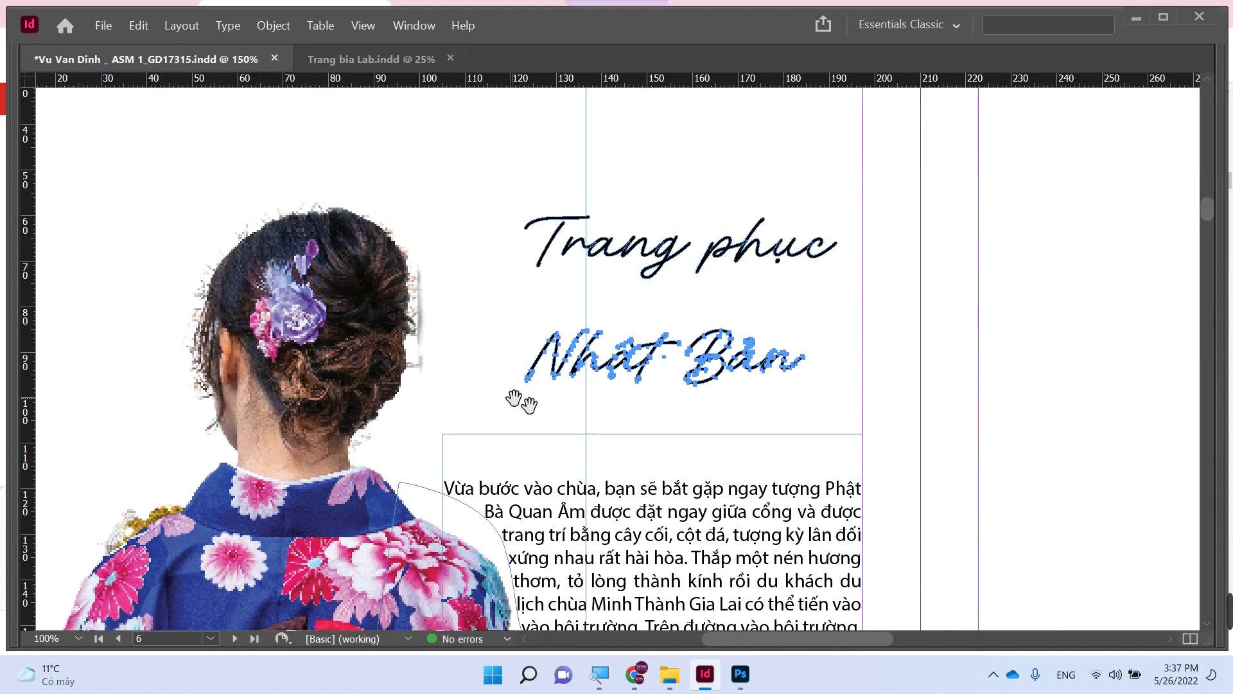
pyautogui.moveTo(651, 352); pyautogui.dragTo(767, 288)
pyautogui.click(977, 384)
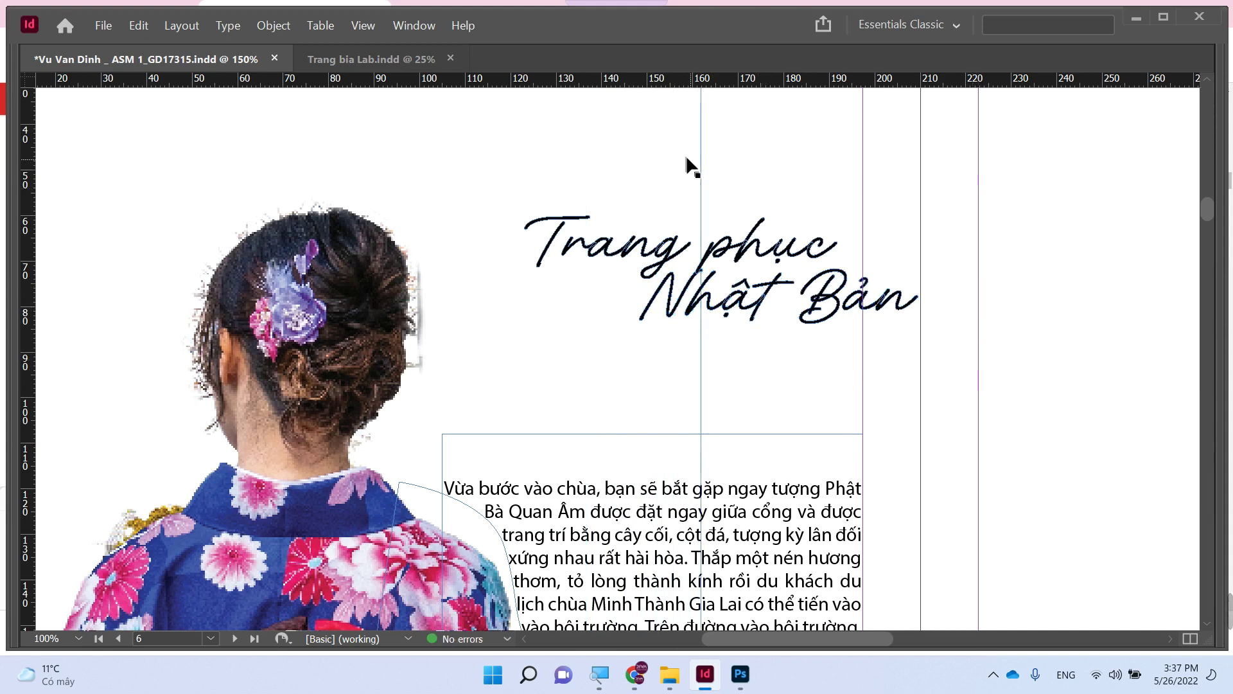
# - Try moving the kimono photo right and down, then undo the move
pyautogui.moveTo(686, 155); pyautogui.dragTo(751, 173)
pyautogui.hotkey('ctrl', '-')
pyautogui.hotkey('ctrl', '-')
pyautogui.hotkey('ctrl', '-')
pyautogui.scroll(4, 781, 199)
pyautogui.hscroll(2, 780, 199)
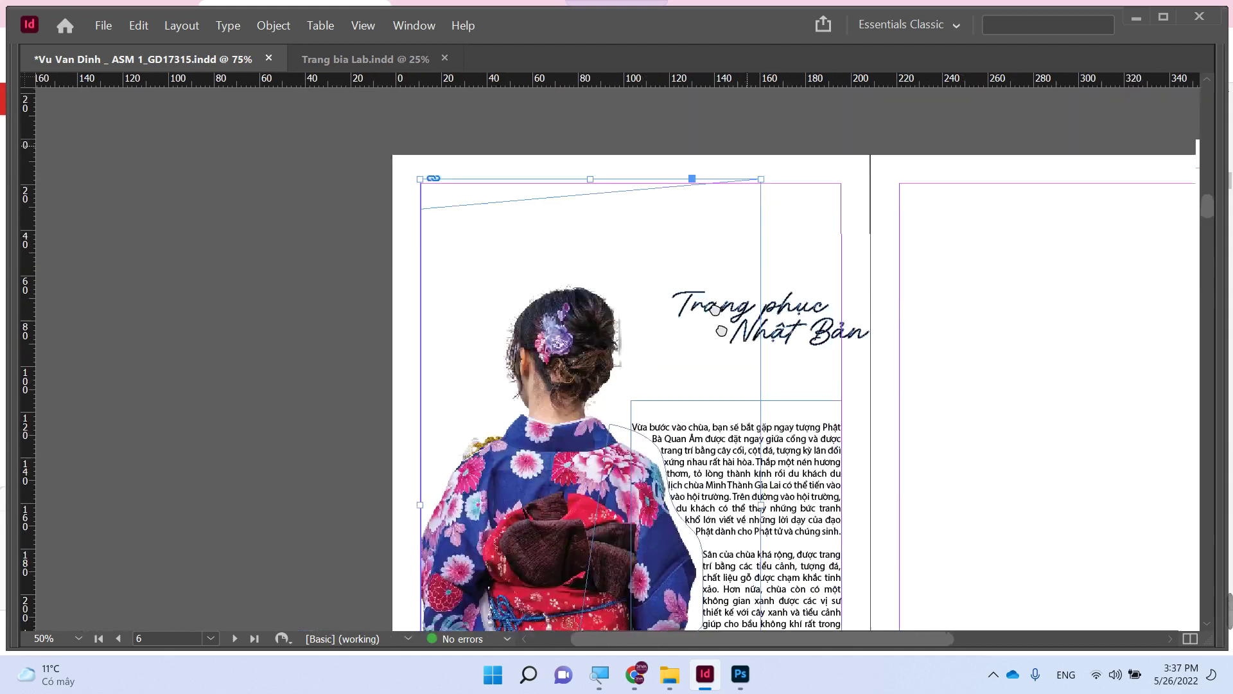
pyautogui.hotkey('ctrl', 'z')
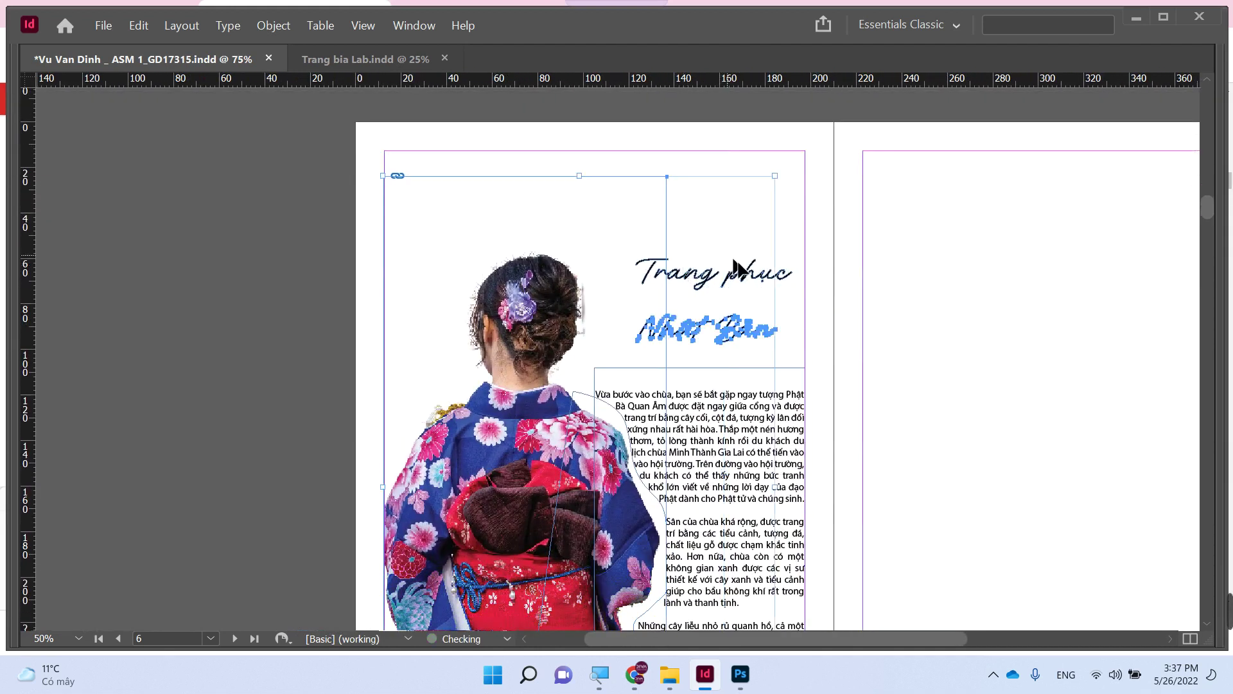
pyautogui.click(866, 315)
# - Offset the Nhật Bản line further right to stagger the title
pyautogui.moveTo(732, 282)
pyautogui.mouseDown()
pyautogui.moveTo(1032, 281)
pyautogui.moveTo(718, 297)
pyautogui.mouseUp()
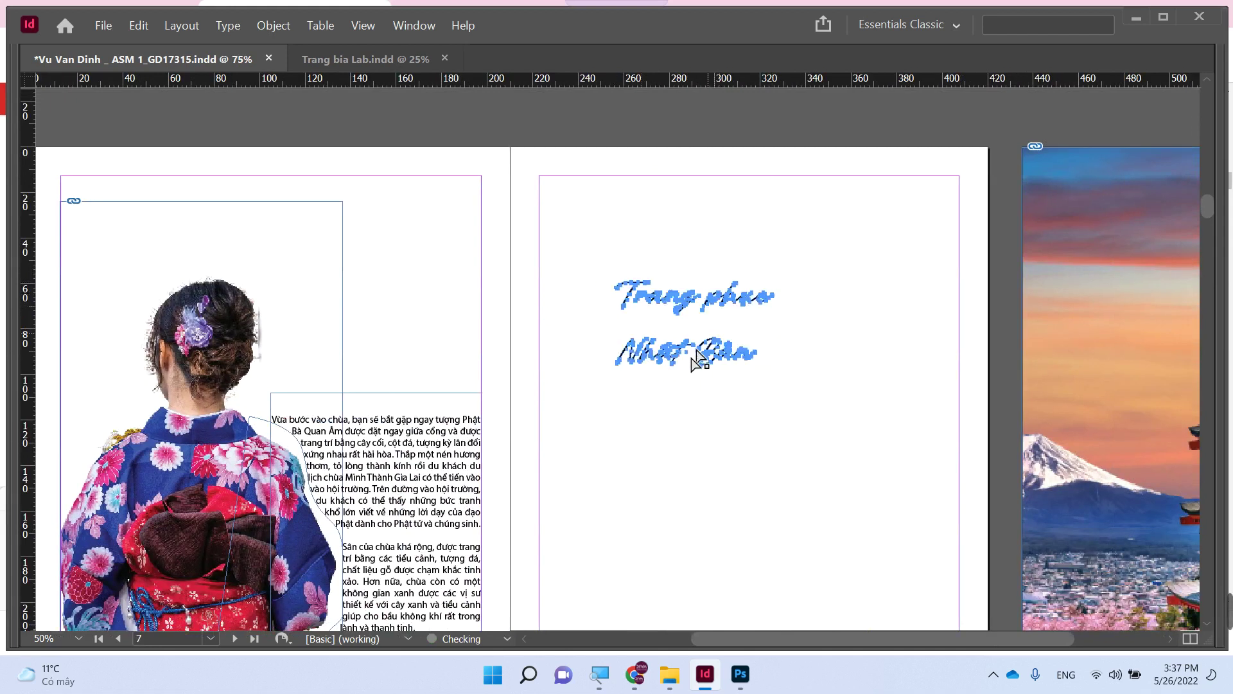
pyautogui.click(611, 363)
pyautogui.moveTo(720, 358); pyautogui.dragTo(774, 332)
pyautogui.click(763, 387)
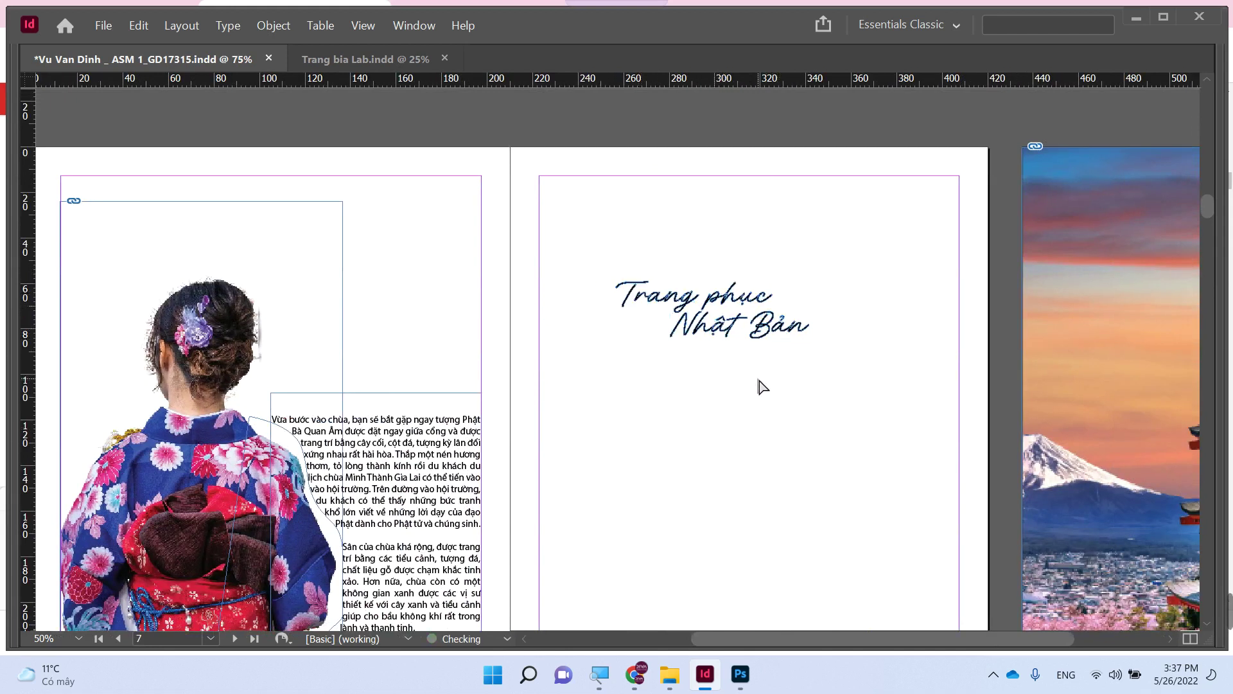
# - Drag both title lines together onto the left page above the body text
pyautogui.click(617, 294)
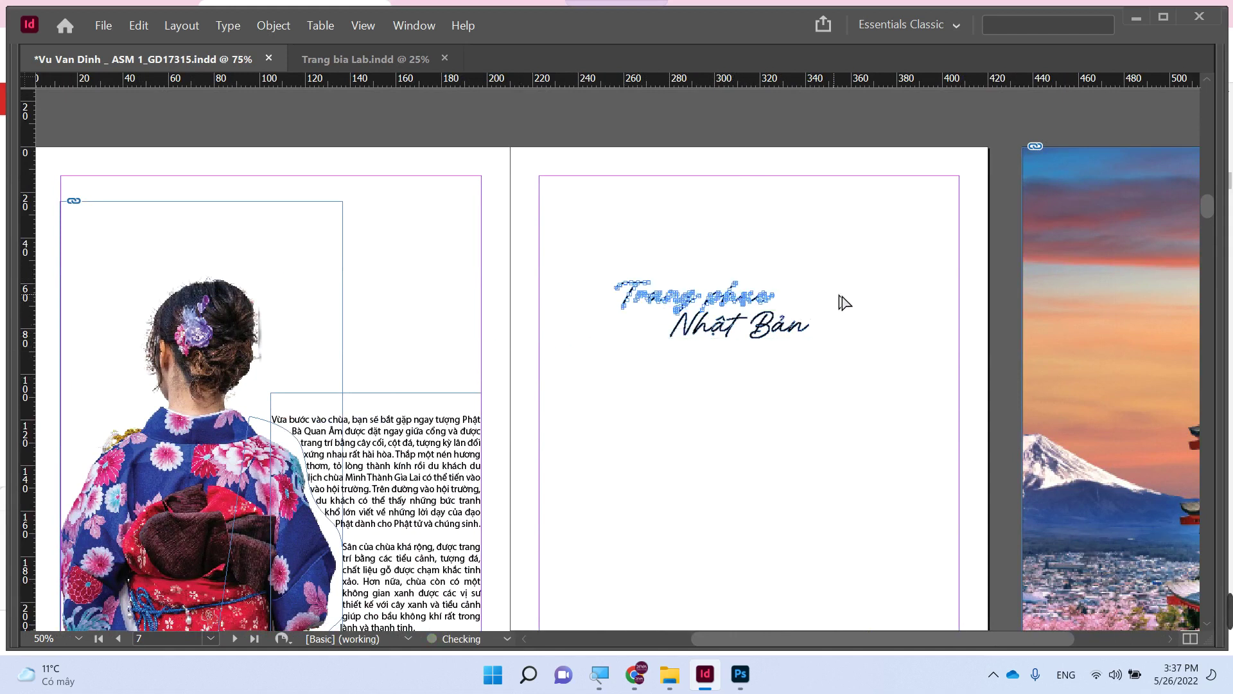
pyautogui.click(878, 299)
pyautogui.click(716, 301)
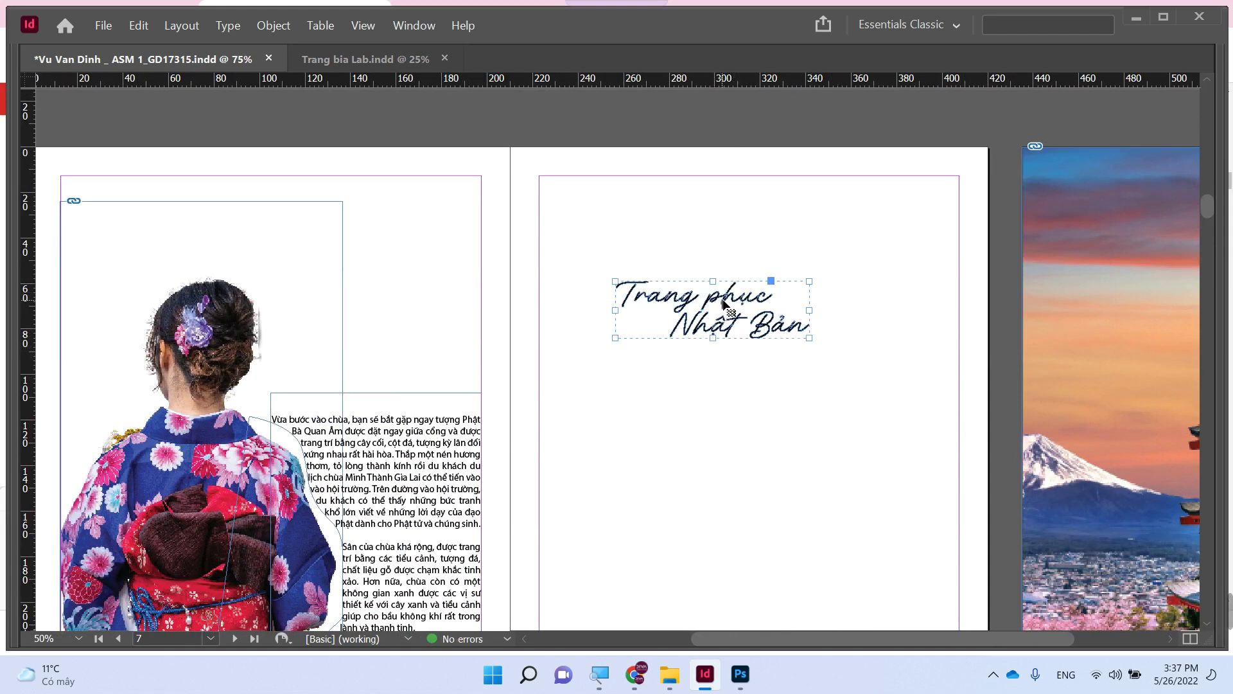
pyautogui.moveTo(723, 303); pyautogui.dragTo(393, 347)
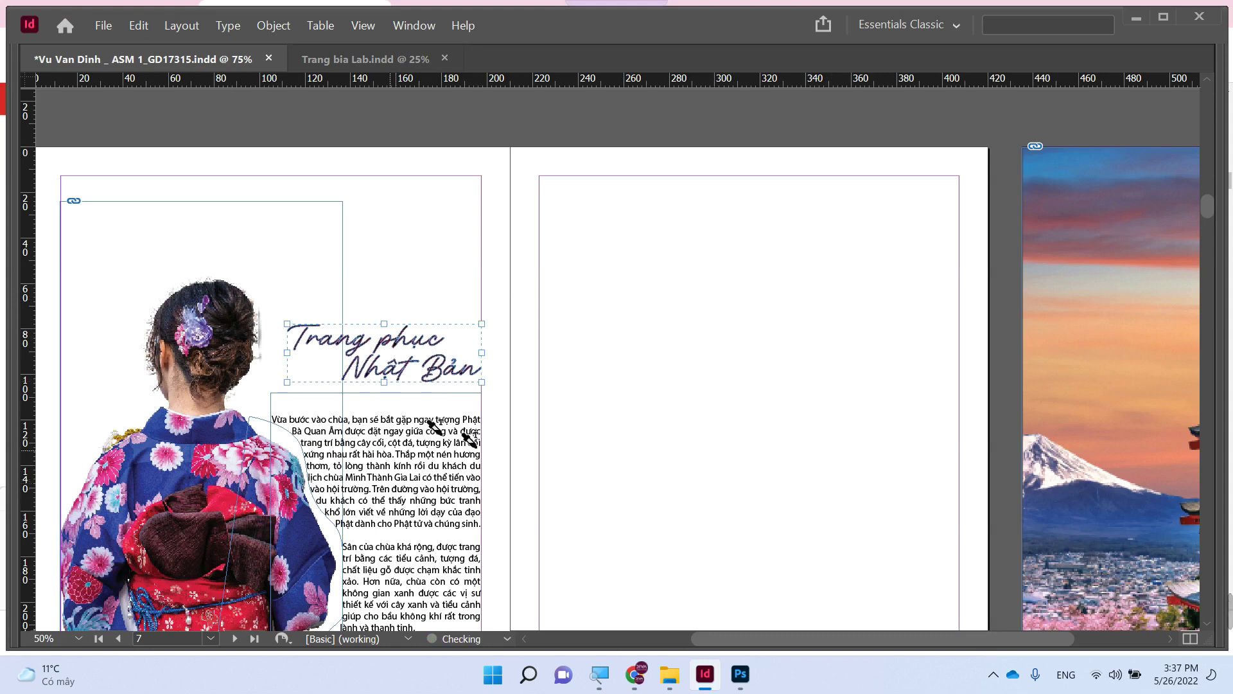
pyautogui.click(629, 376)
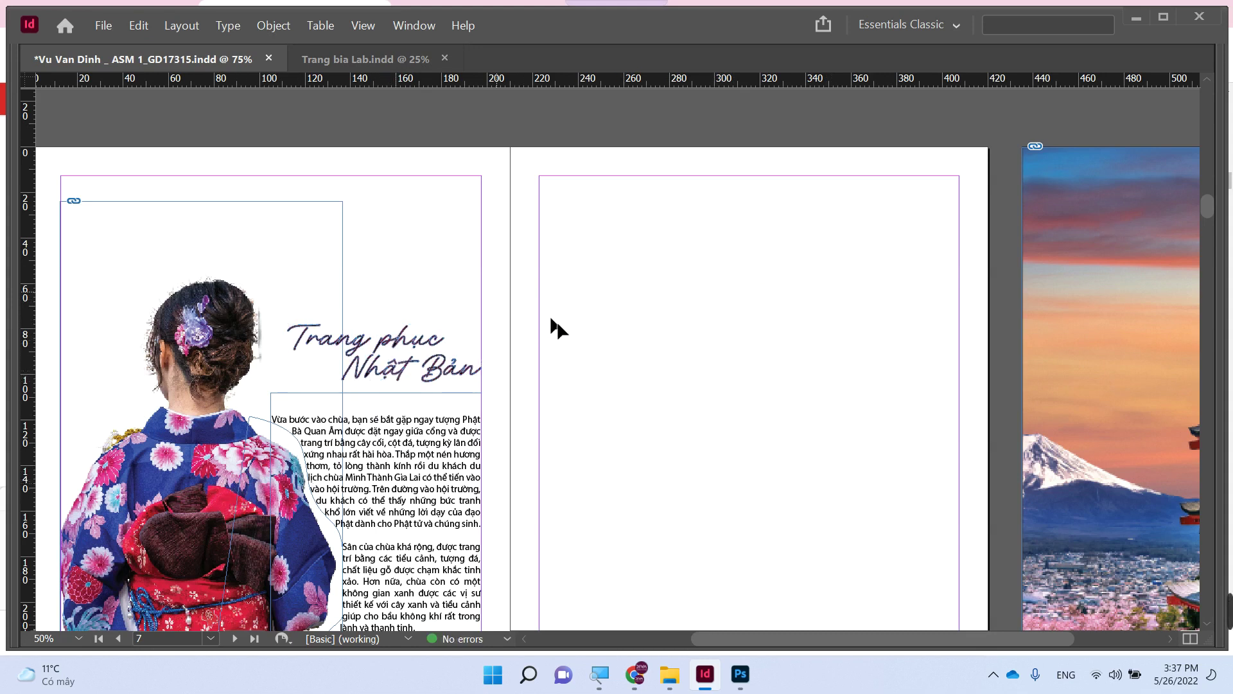
pyautogui.scroll(-3, 583, 353)
# - Move the pagoda photo left onto the right page, with a title copy over it
pyautogui.scroll(-1, 655, 405)
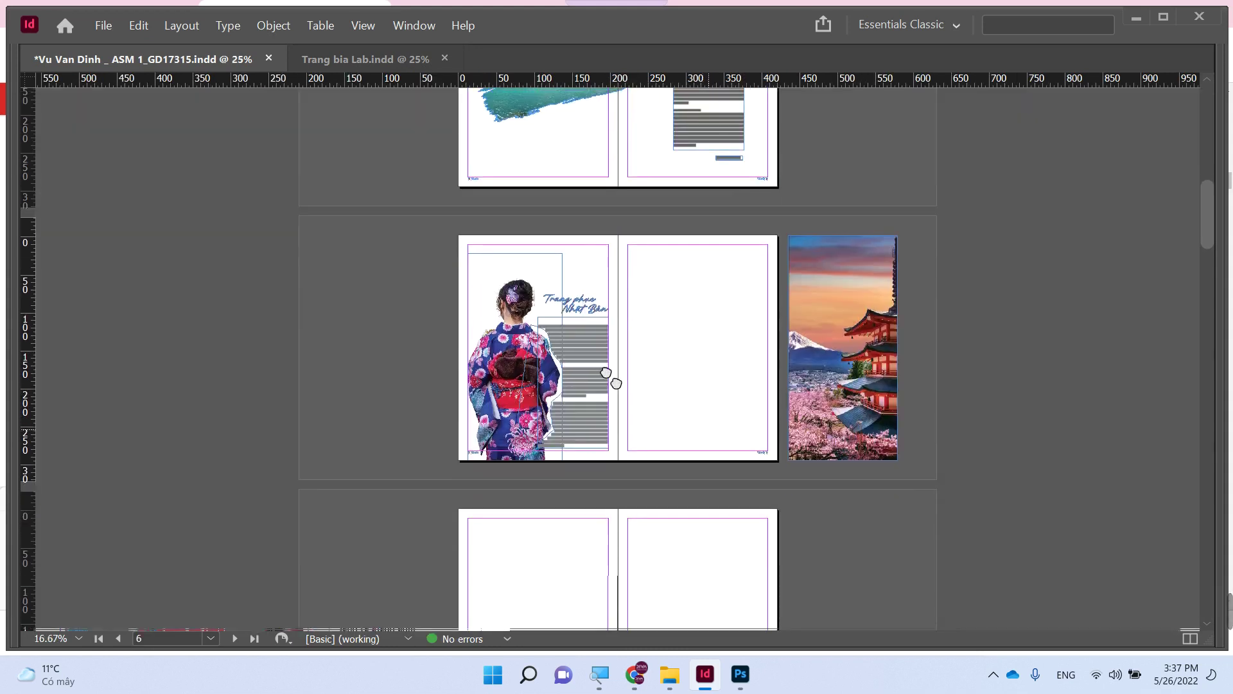
pyautogui.scroll(2, 931, 484)
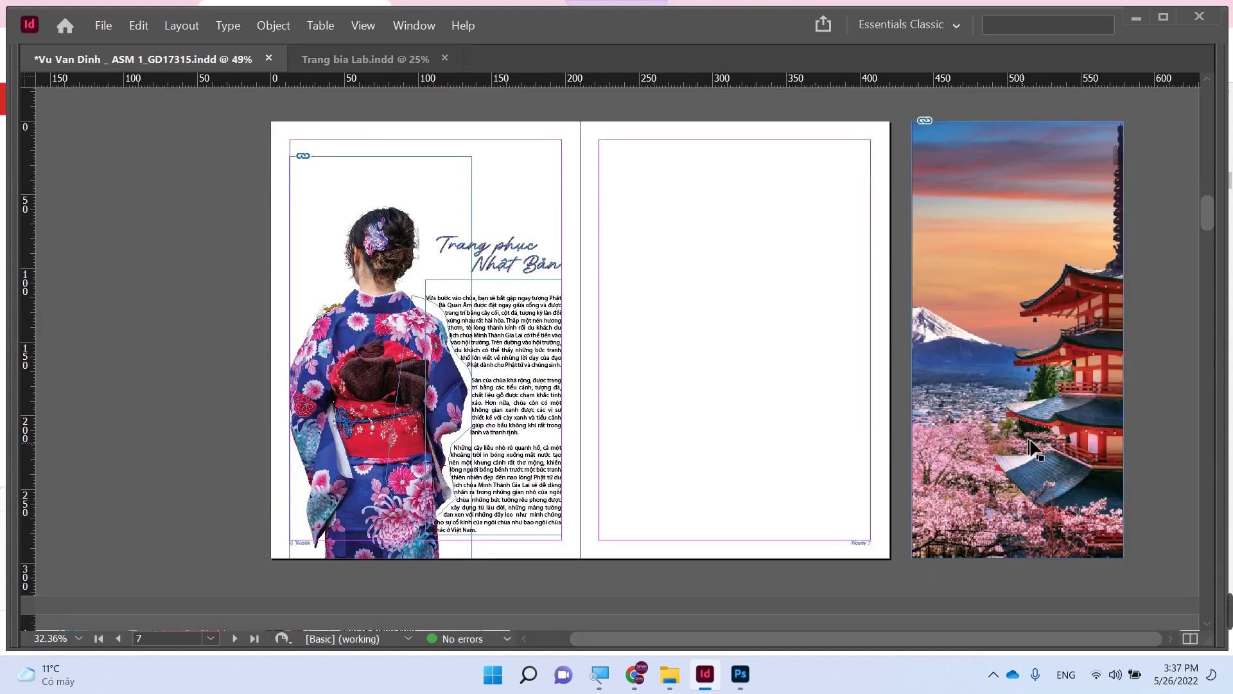
pyautogui.moveTo(1020, 444); pyautogui.dragTo(790, 443)
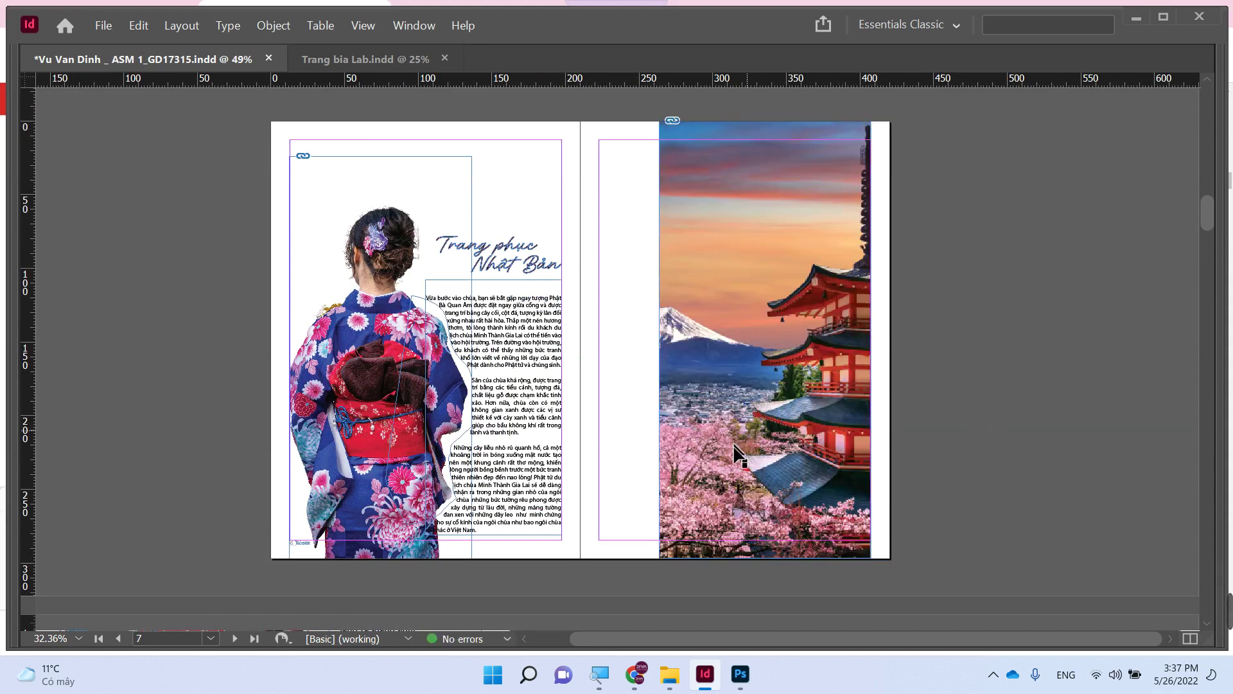
pyautogui.moveTo(645, 687)
pyautogui.moveTo(538, 269); pyautogui.dragTo(800, 235)
# - Remove the stroke from the title frame and select the title copy on the photo
pyautogui.press('Tab')
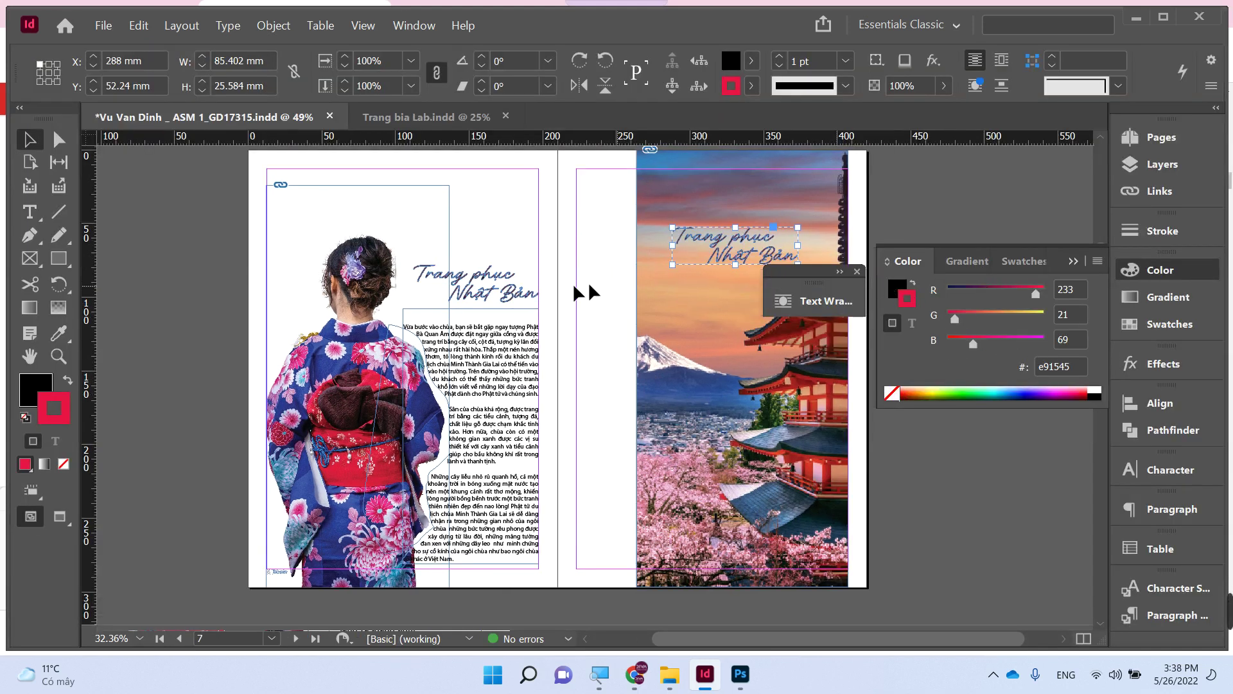
pyautogui.click(498, 283)
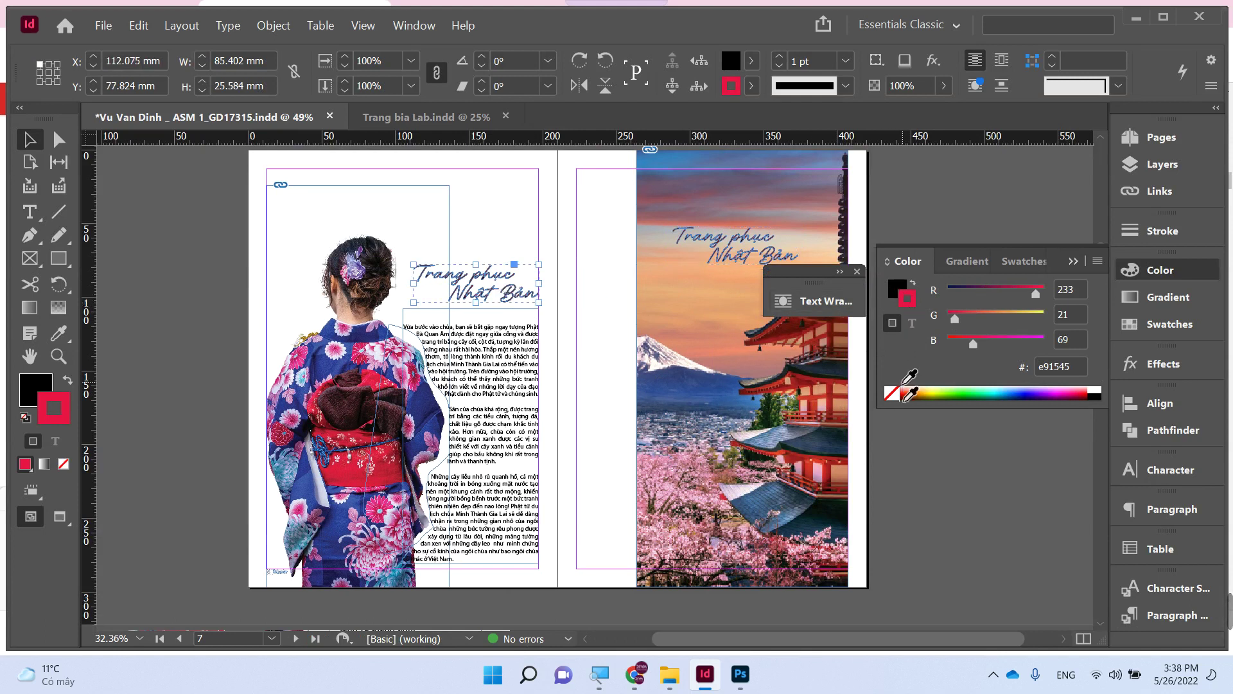
pyautogui.click(892, 393)
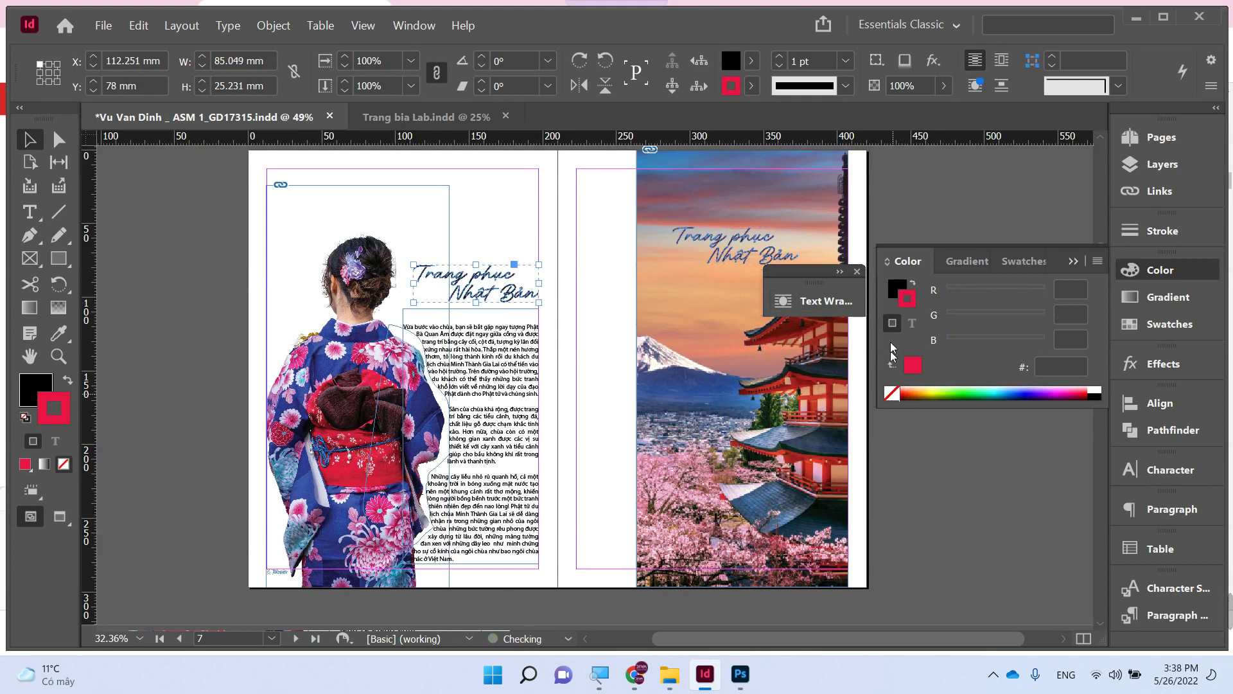
pyautogui.click(897, 287)
pyautogui.click(797, 239)
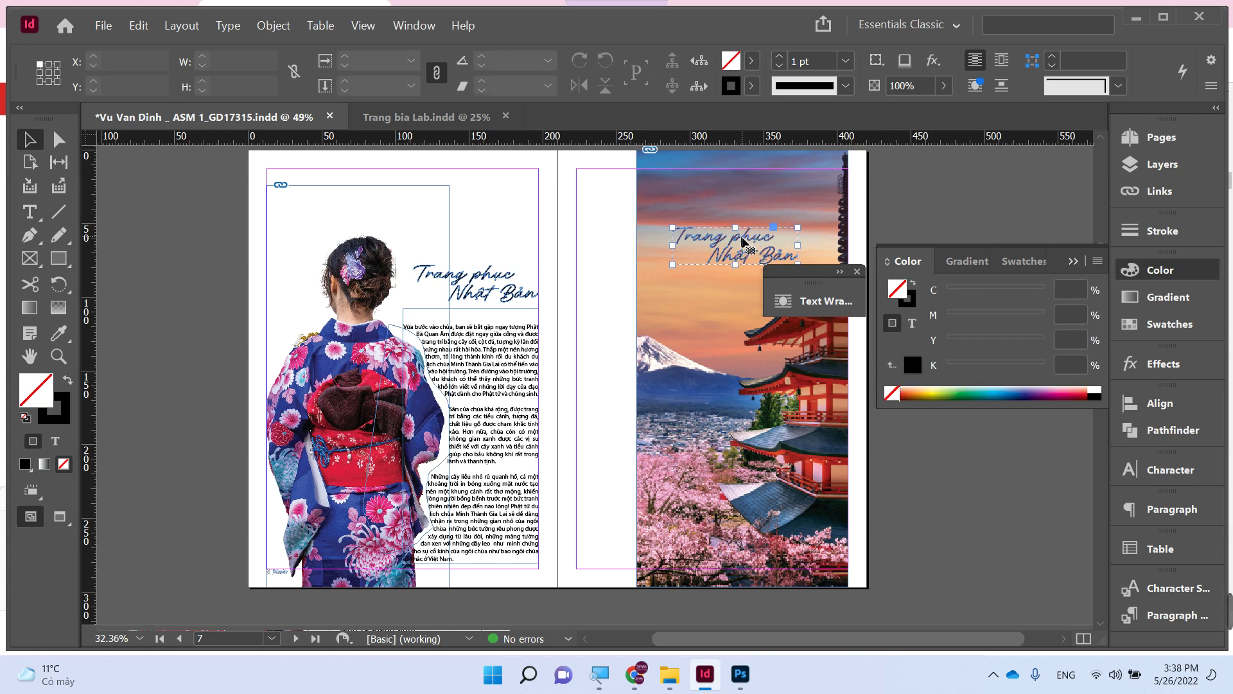
pyautogui.click(743, 241)
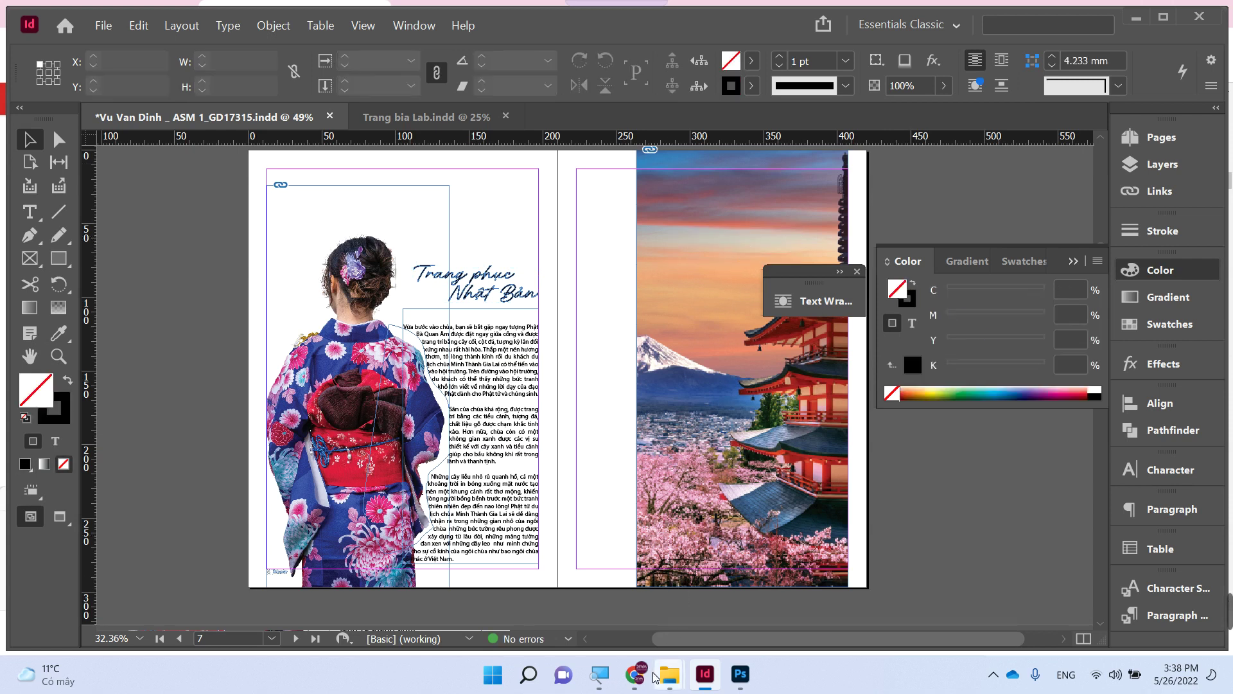
# - Copy the 'Kiến trúc của chùa' section text from the temple article in Chrome
pyautogui.click(634, 673)
pyautogui.scroll(-5, 518, 476)
pyautogui.scroll(-10, 519, 475)
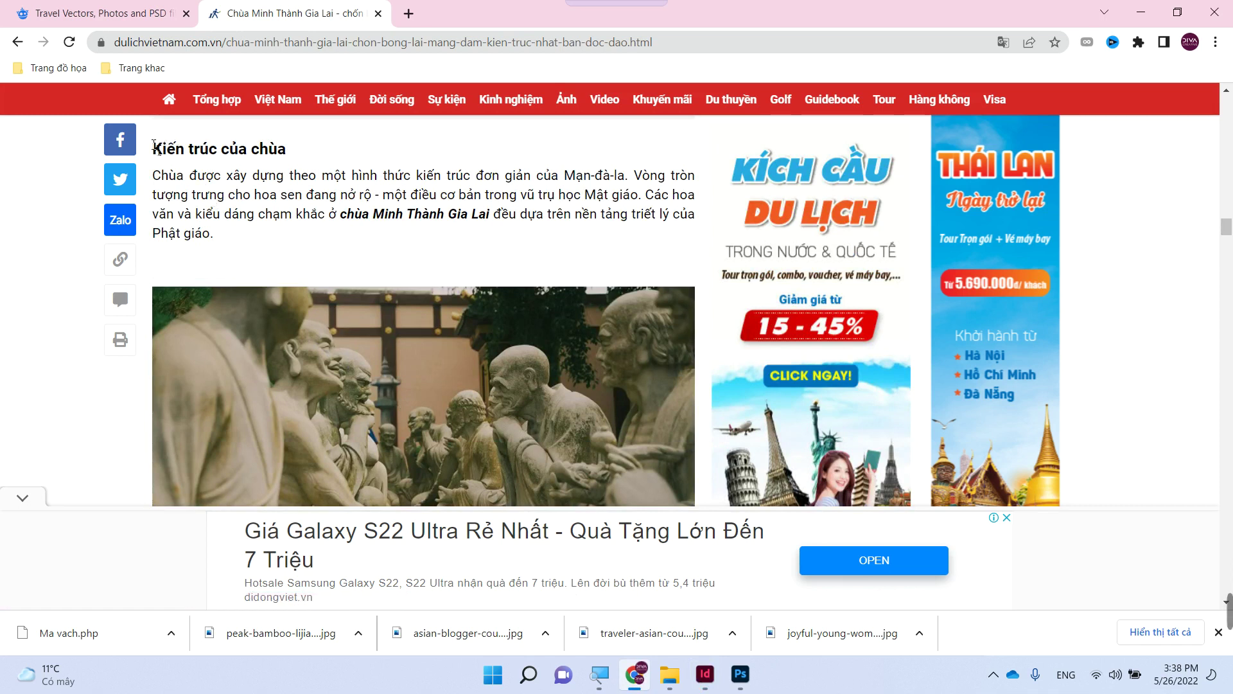
pyautogui.moveTo(154, 147); pyautogui.dragTo(218, 239)
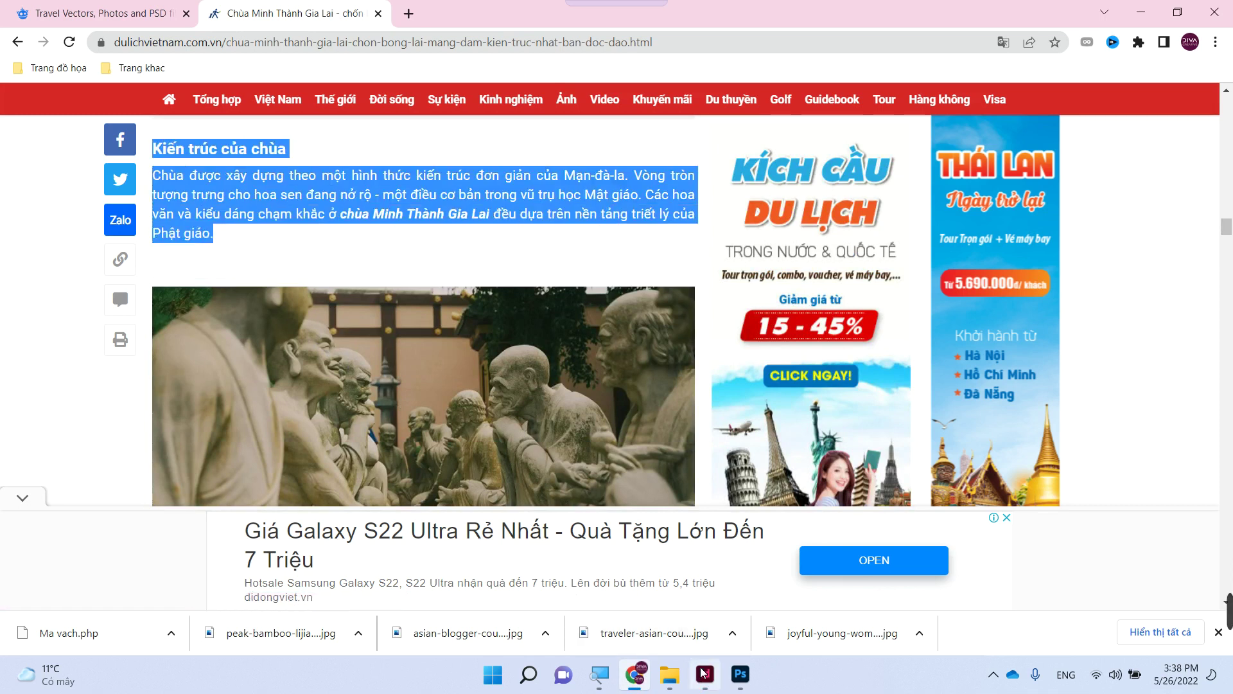
pyautogui.click(704, 673)
pyautogui.press('Tab')
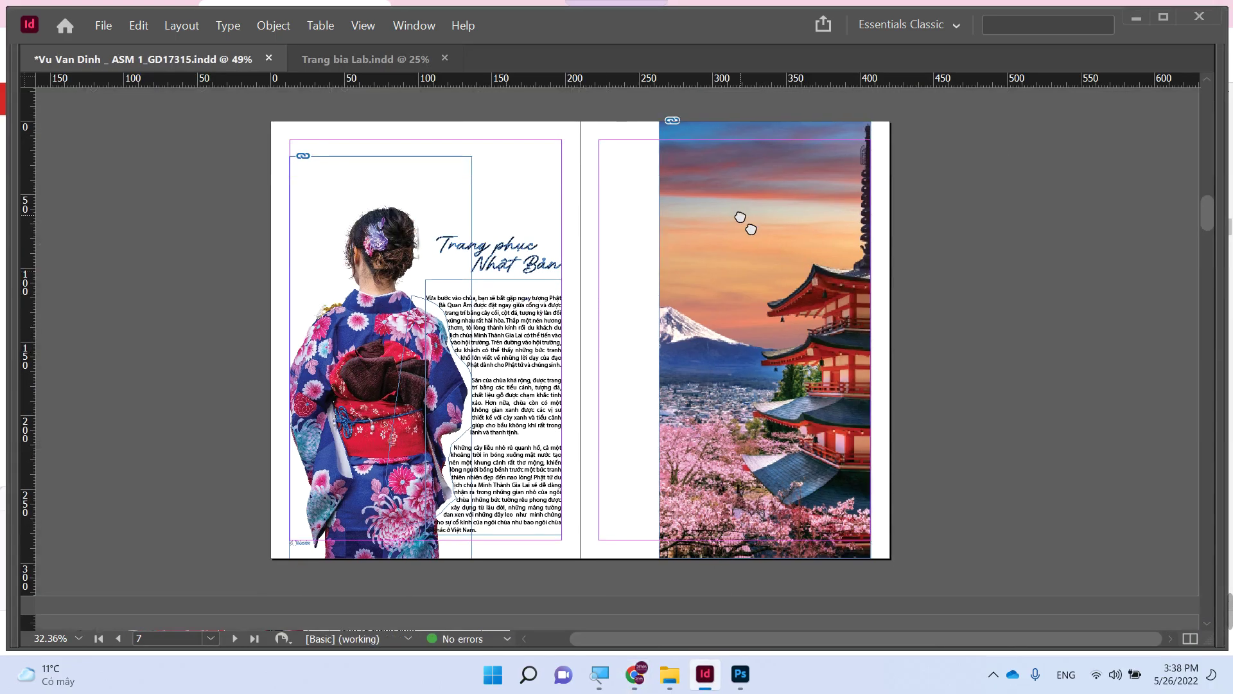
# - Draw a text frame over the pagoda sky, paste the 'Kiến trúc của chùa' passage, and shorten the frame to fit
pyautogui.scroll(3, 745, 218)
pyautogui.moveTo(522, 453); pyautogui.dragTo(766, 335)
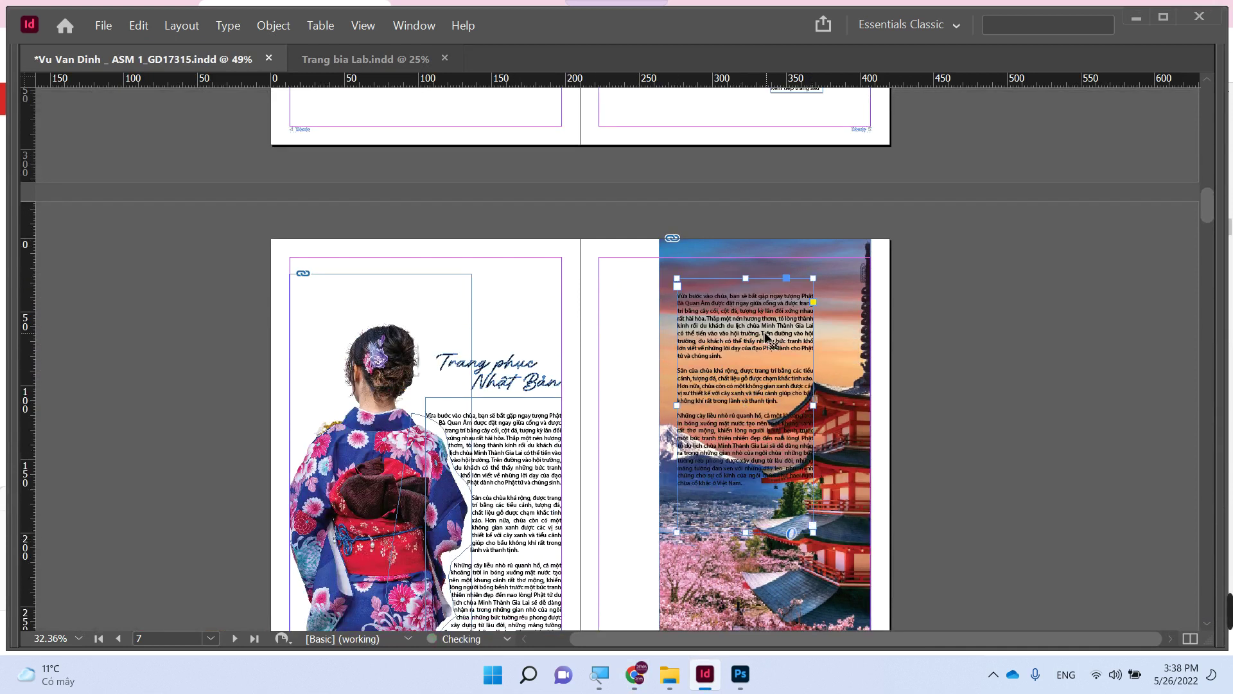
pyautogui.doubleClick(767, 340)
pyautogui.hotkey('ctrl', 'a')
pyautogui.hotkey('ctrl', 'v')
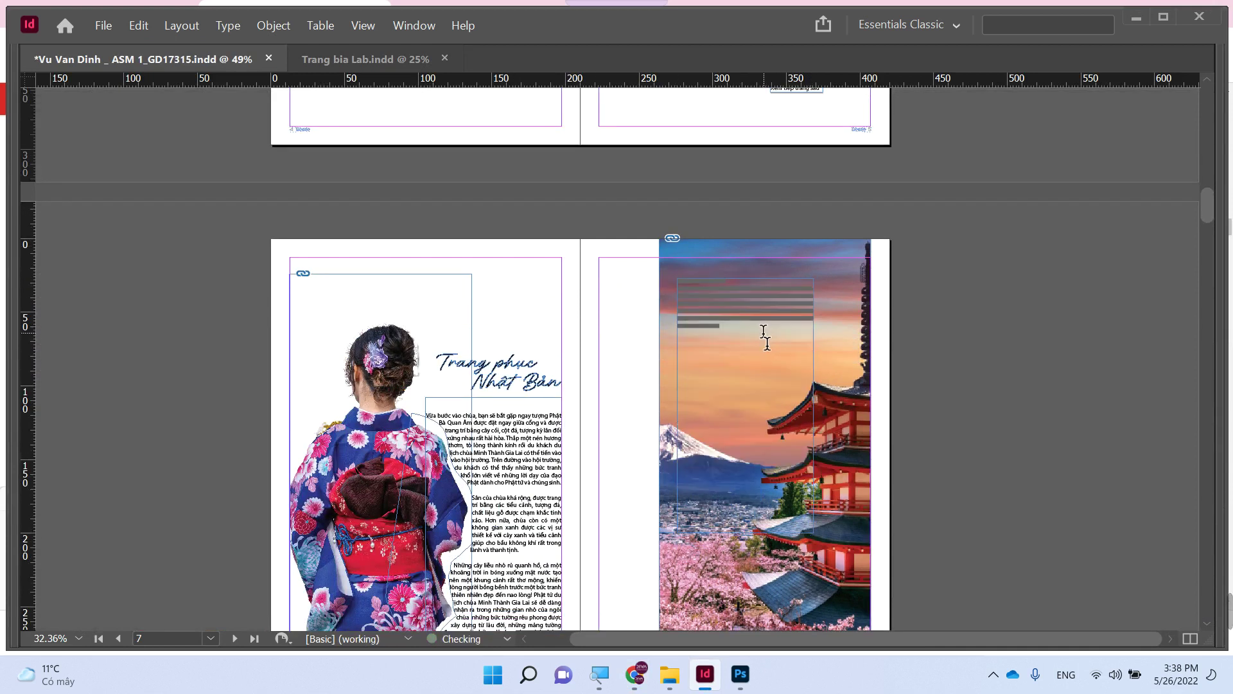
pyautogui.press('Escape')
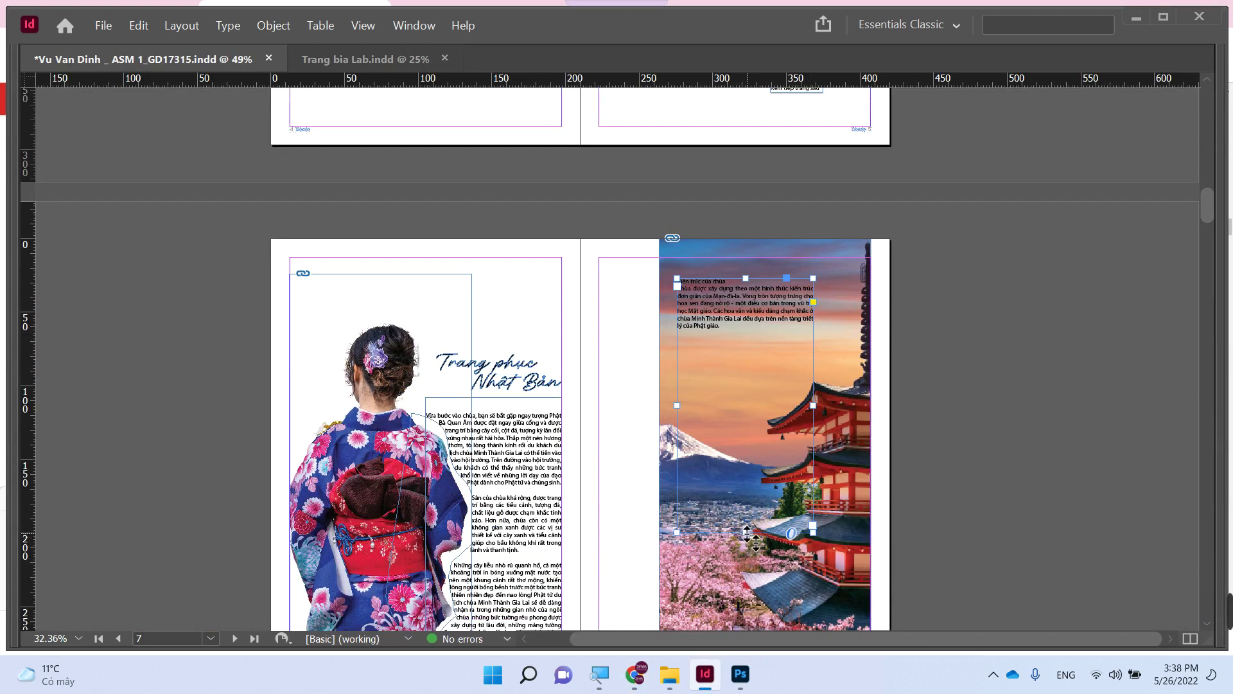
pyautogui.moveTo(748, 533); pyautogui.dragTo(757, 352)
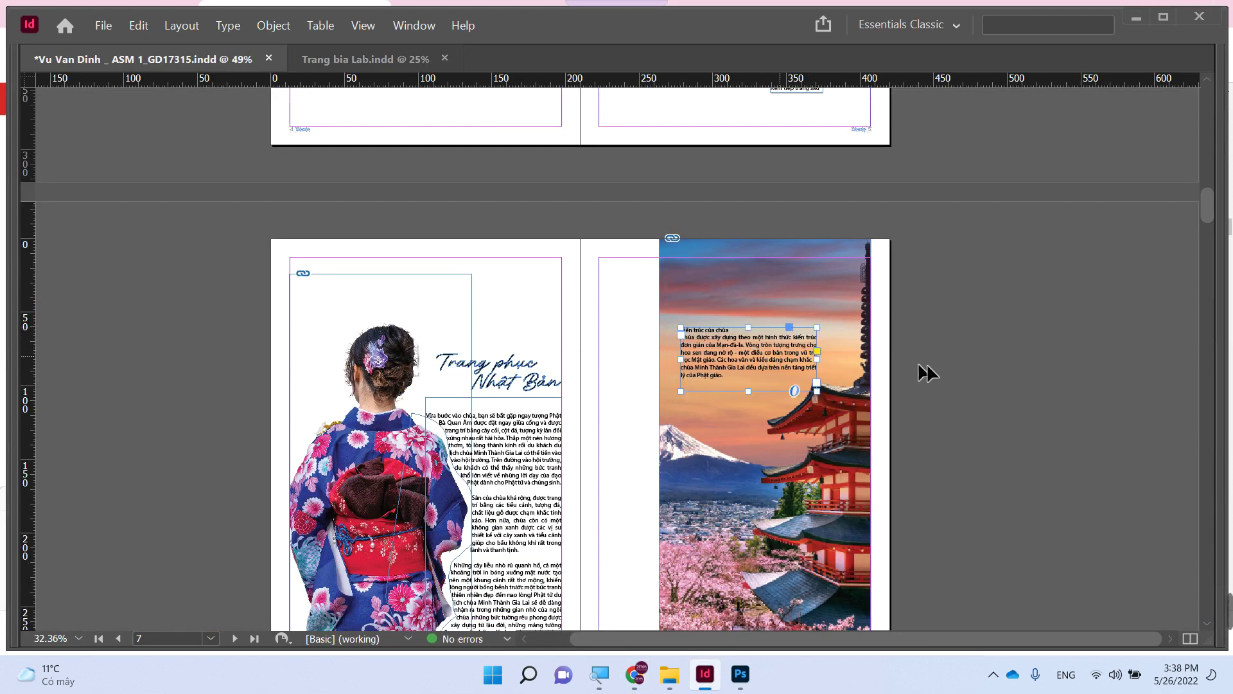
pyautogui.click(970, 361)
pyautogui.scroll(-2, 962, 360)
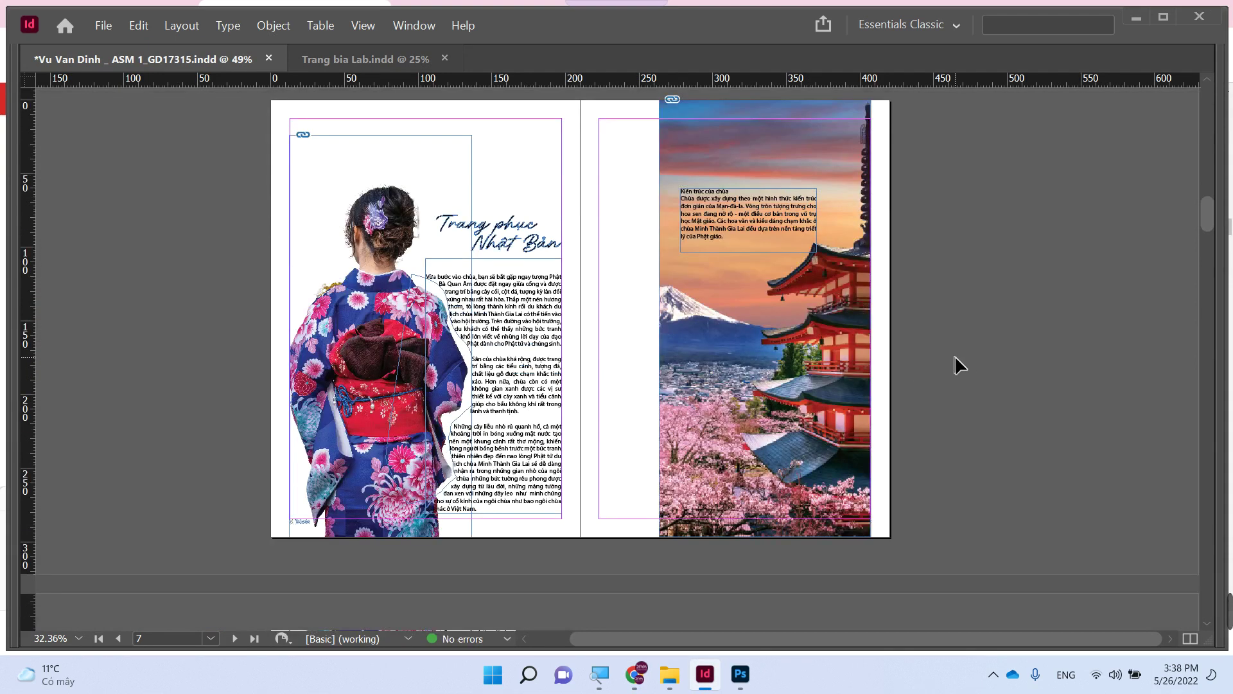
# - Zoom in on the kimono and pagoda spread and save the document
pyautogui.hotkey('ctrl', '-')
pyautogui.hotkey('ctrl', '-')
pyautogui.hotkey('ctrl', '-')
pyautogui.scroll(4, 802, 364)
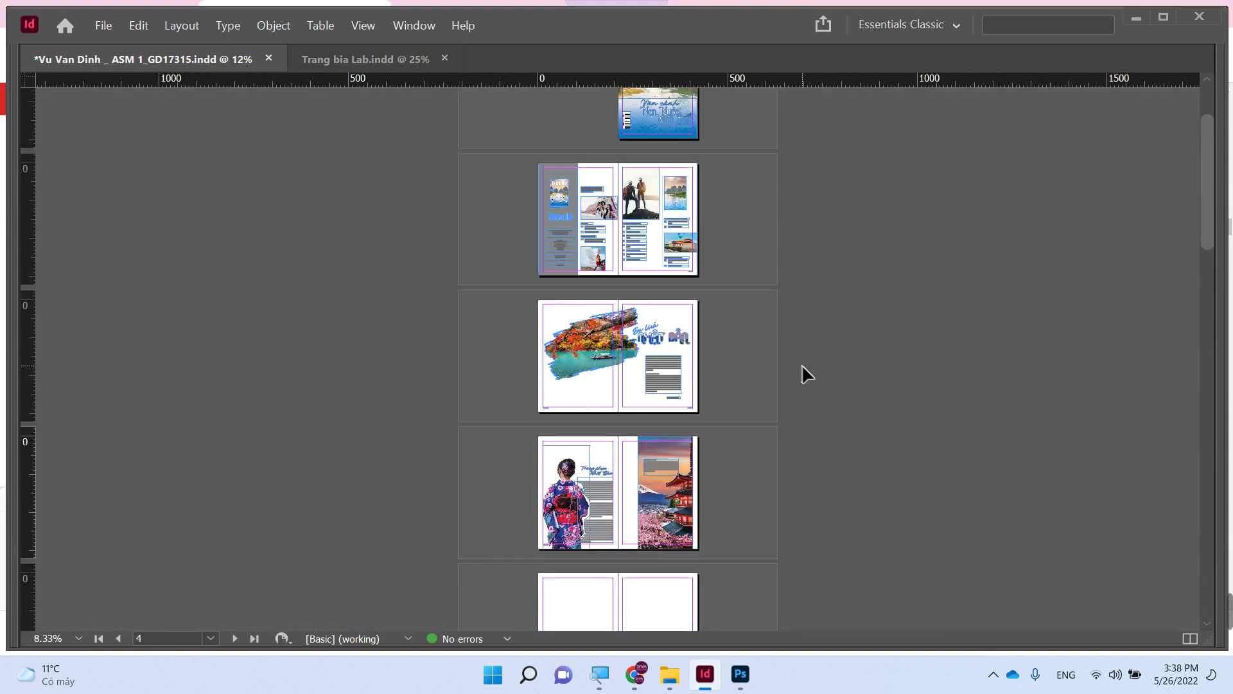
pyautogui.scroll(-2, 802, 364)
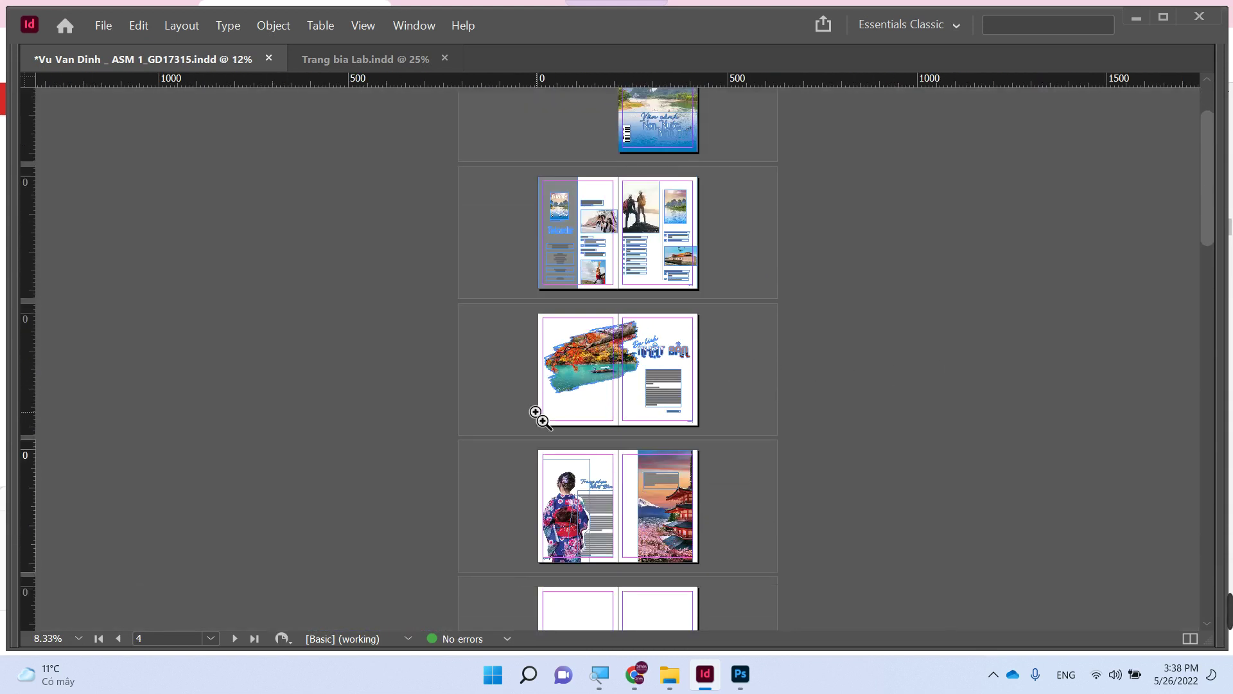
pyautogui.moveTo(525, 439); pyautogui.dragTo(757, 569)
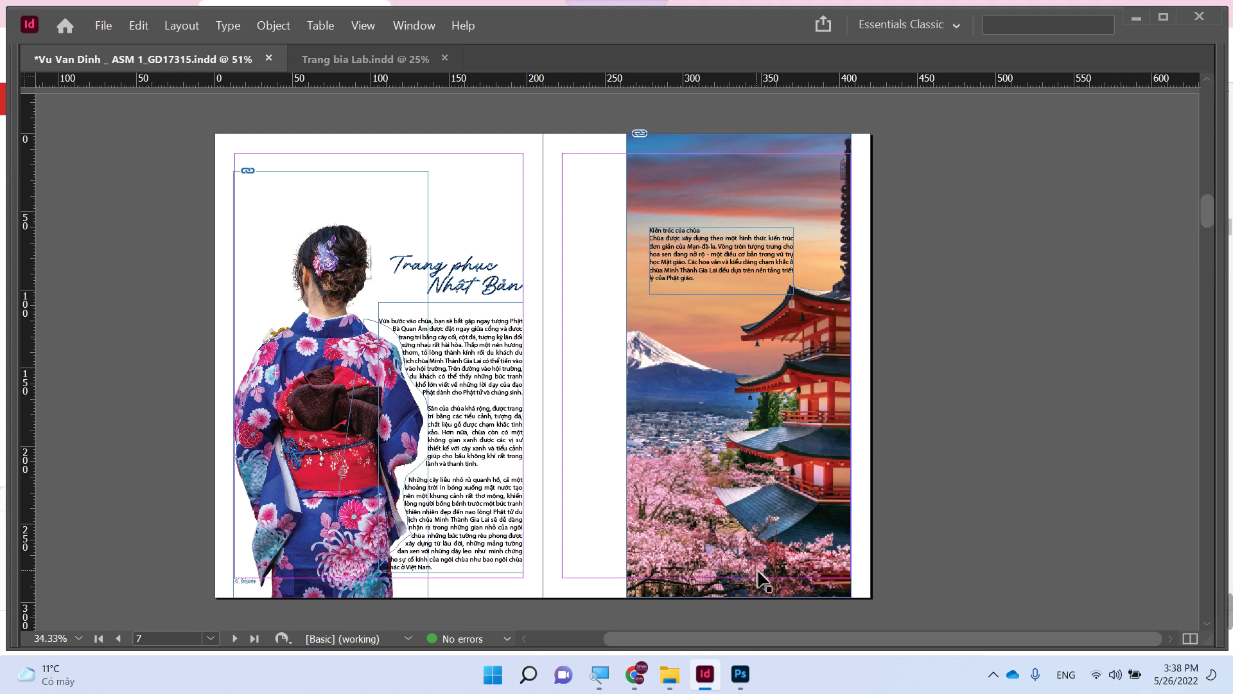
pyautogui.hotkey('ctrl', 's')
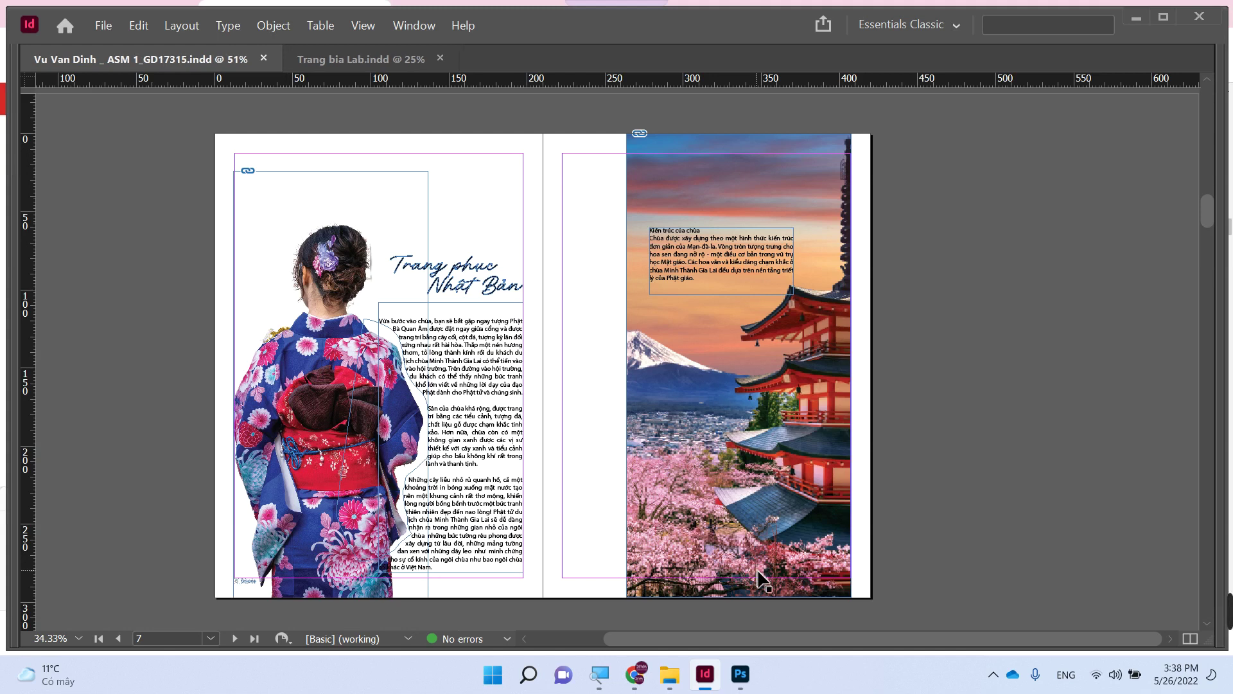
# - Export a High Quality Print PDF to Tap chi Du lich with Export As set to Spreads
pyautogui.click(104, 25)
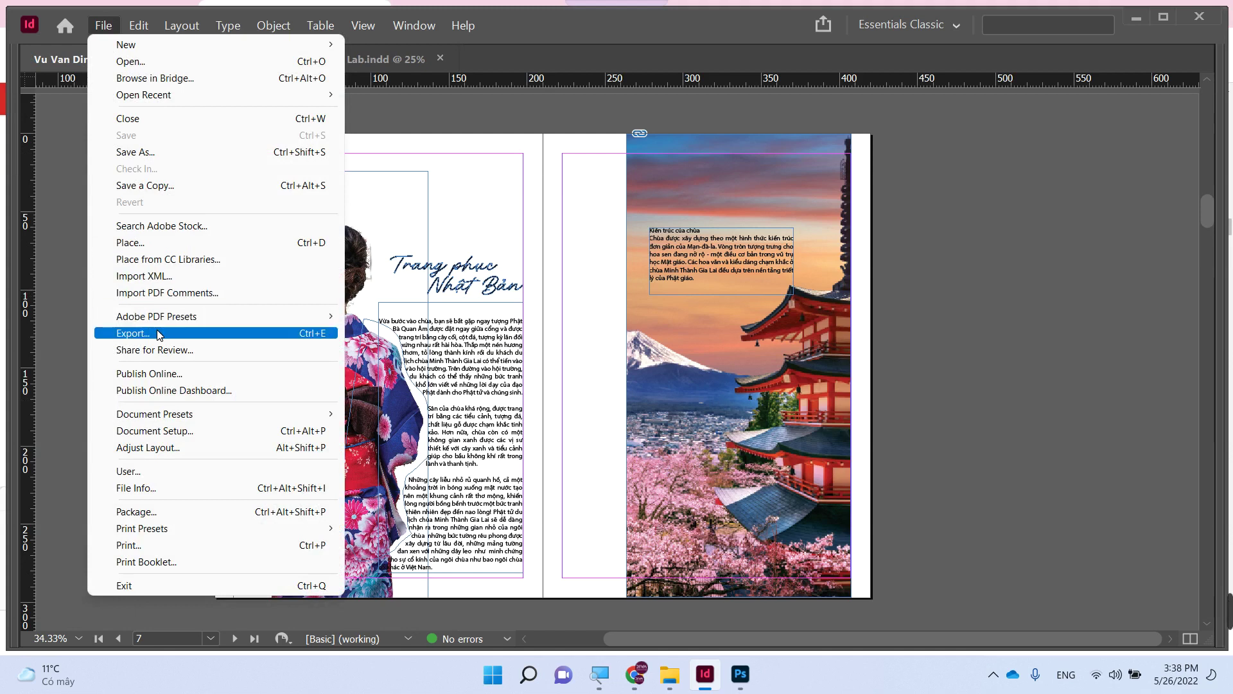
pyautogui.click(171, 333)
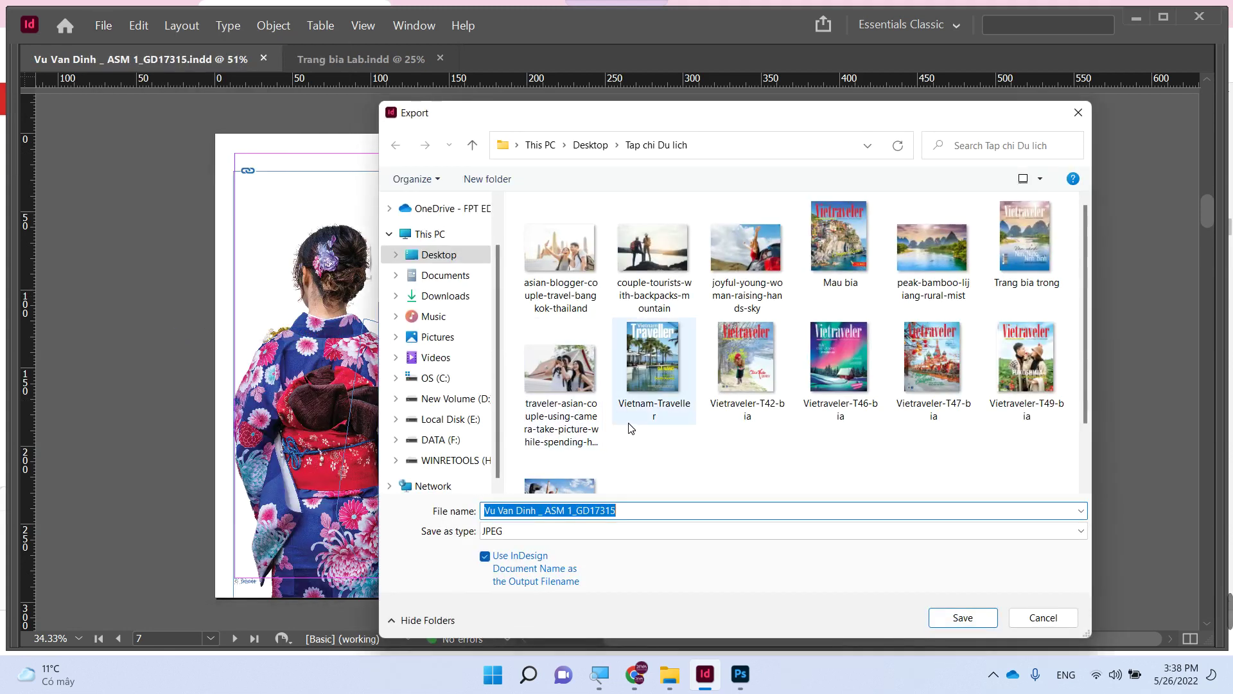
pyautogui.click(636, 532)
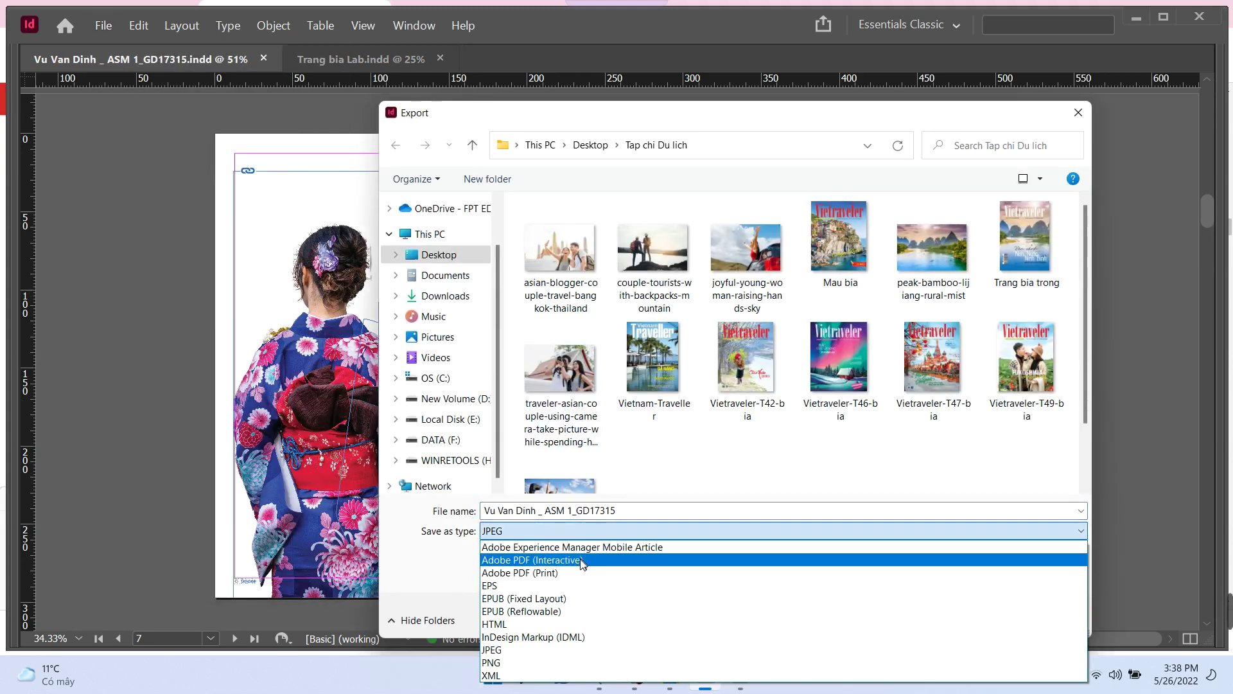
pyautogui.click(575, 572)
pyautogui.click(963, 618)
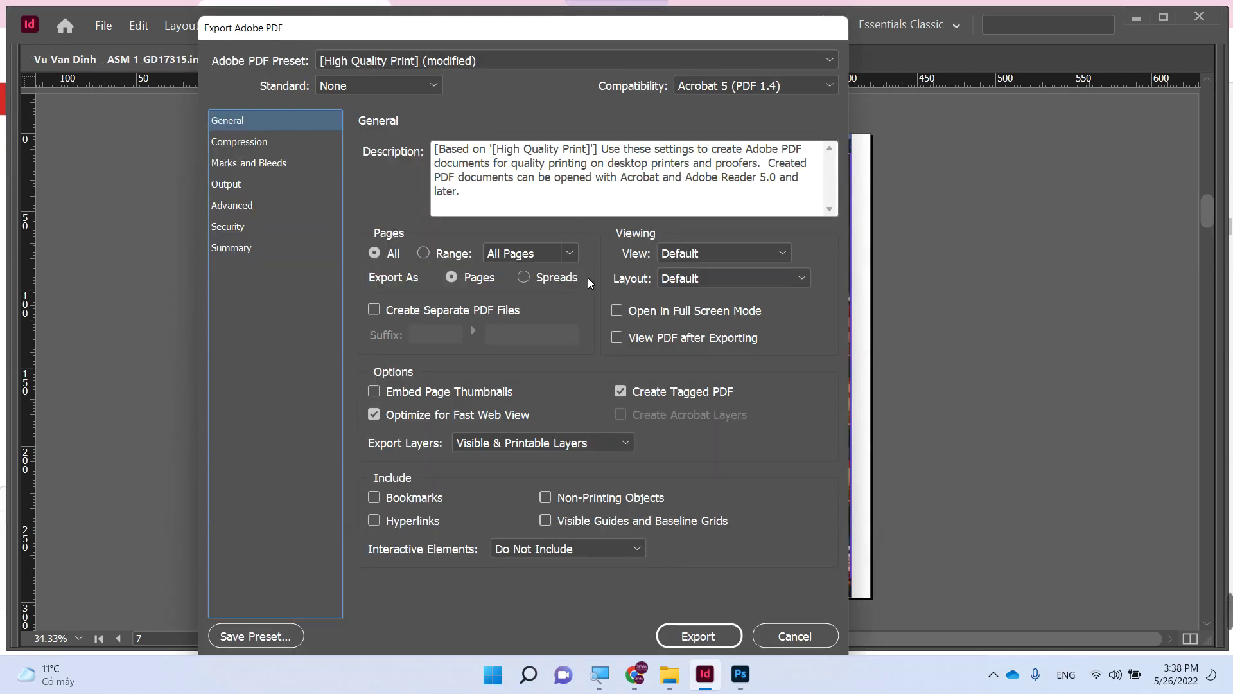
pyautogui.click(545, 278)
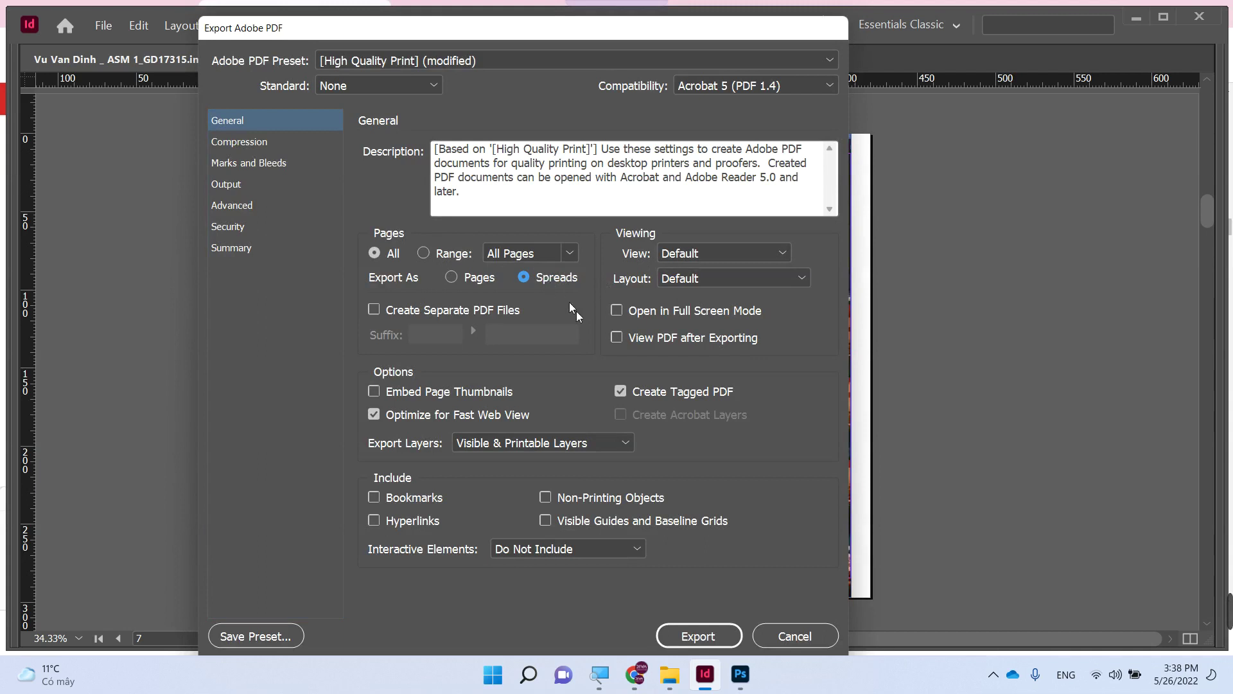
pyautogui.click(703, 637)
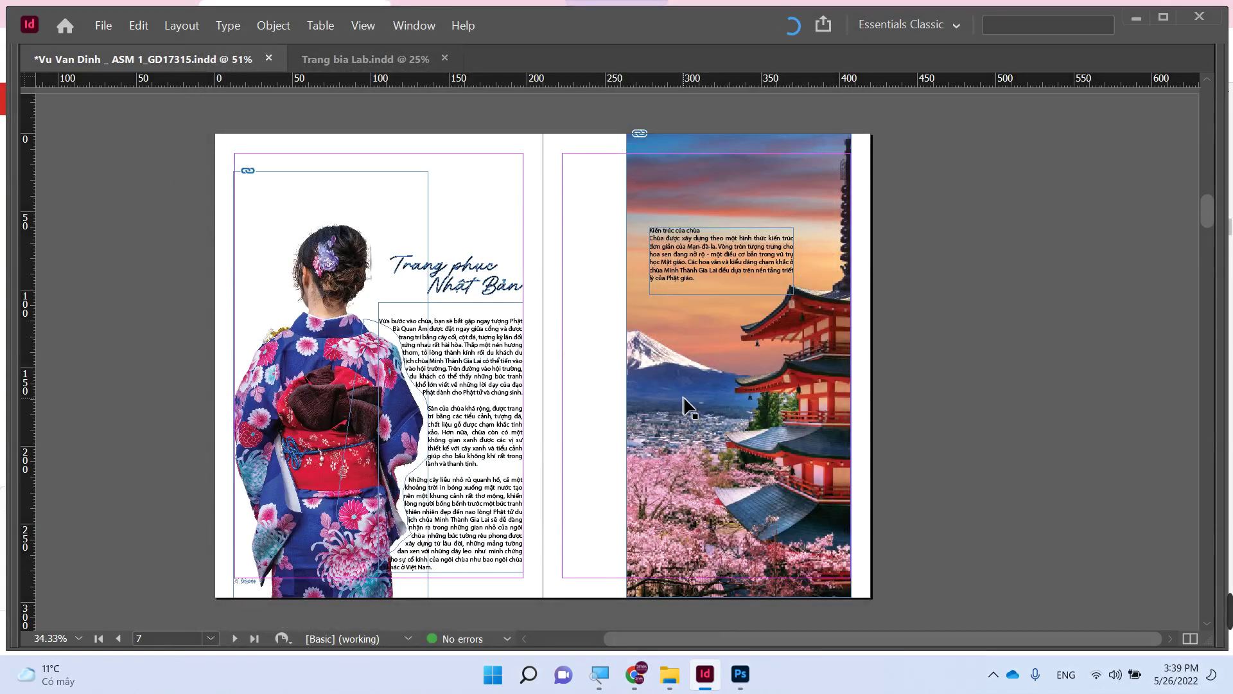
# - Browse to Desktop > Tap chi Du lich and open the exported PDF
pyautogui.moveTo(671, 674)
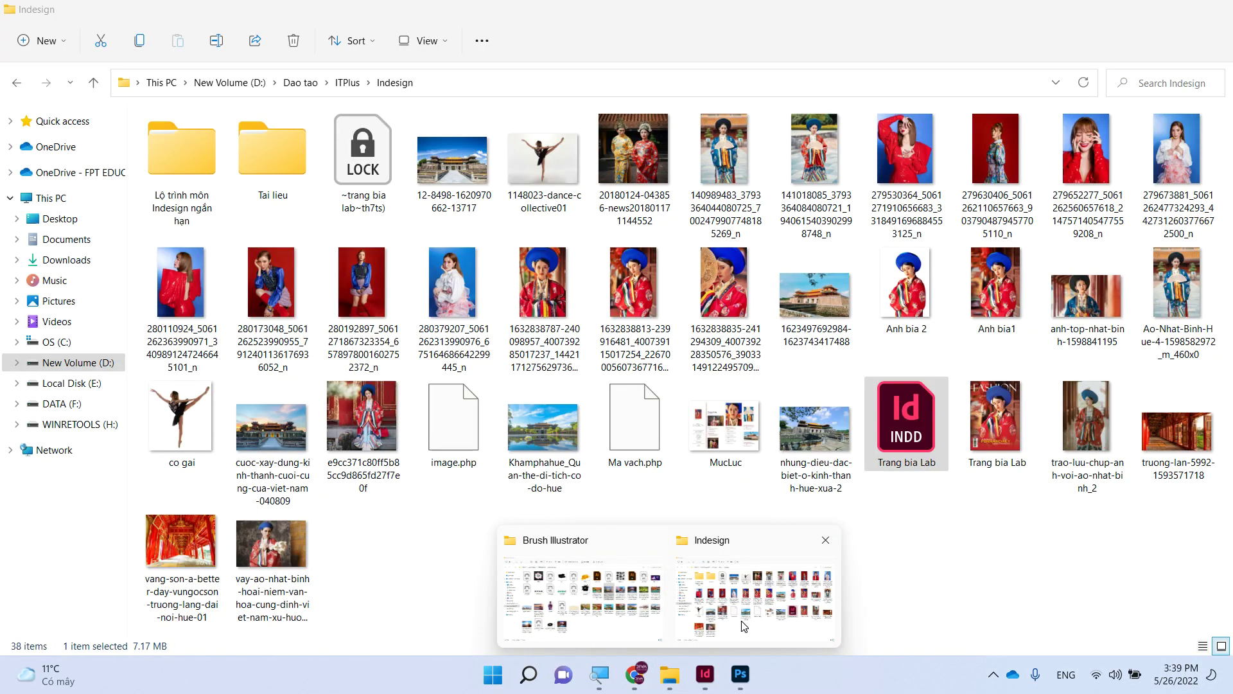
pyautogui.moveTo(612, 610)
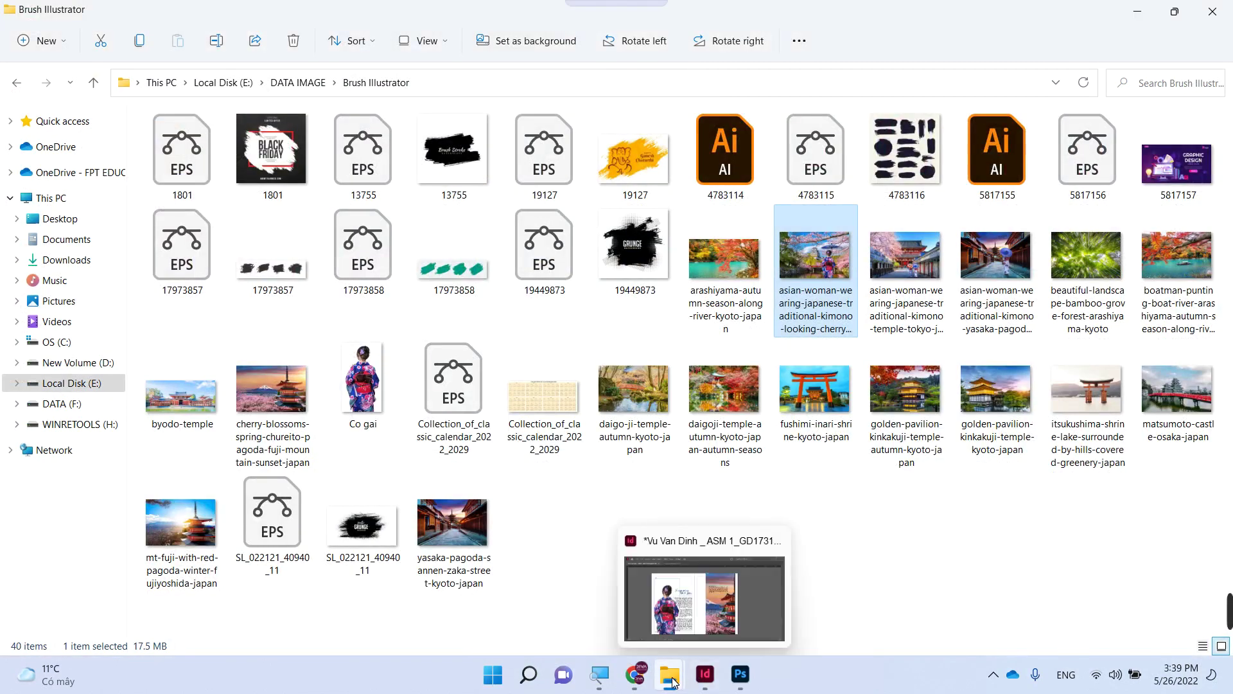
pyautogui.click(755, 591)
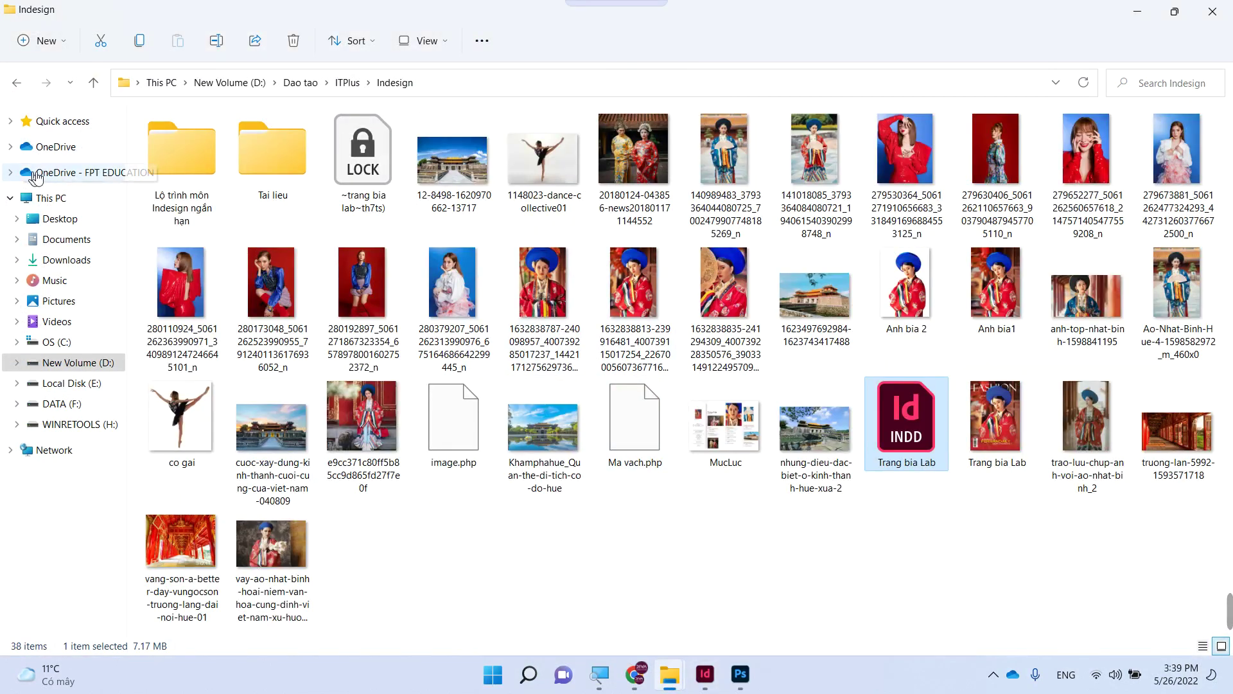
pyautogui.click(74, 223)
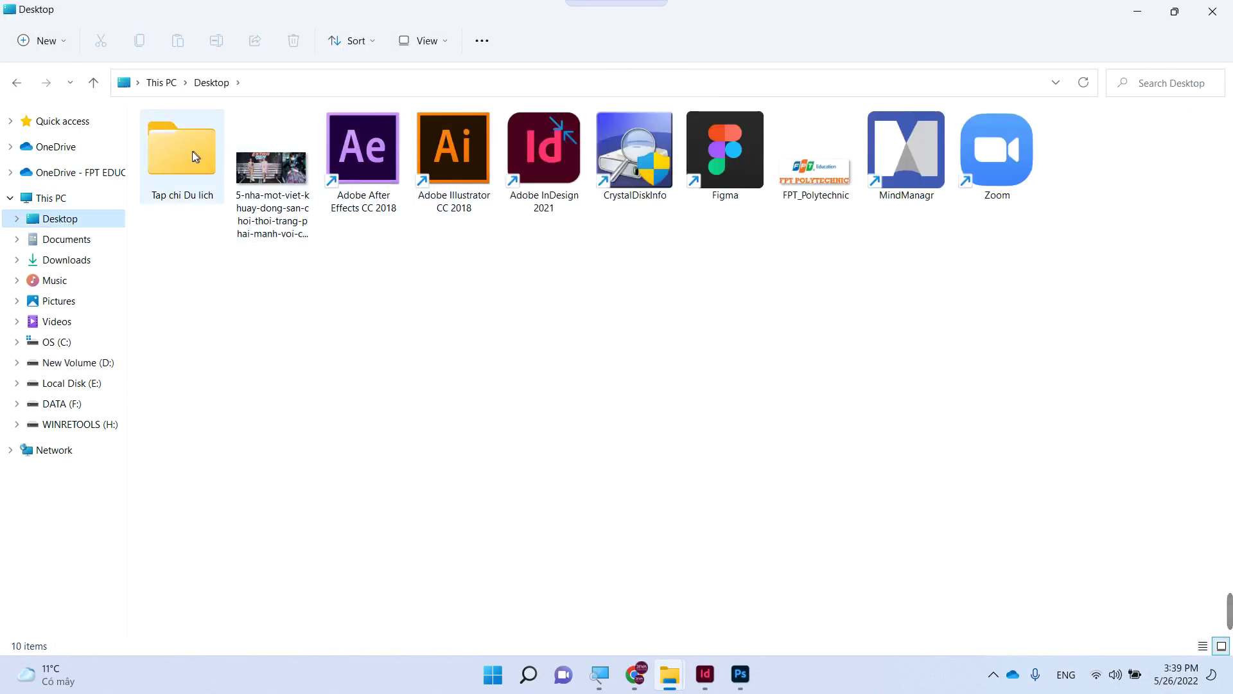
pyautogui.doubleClick(191, 151)
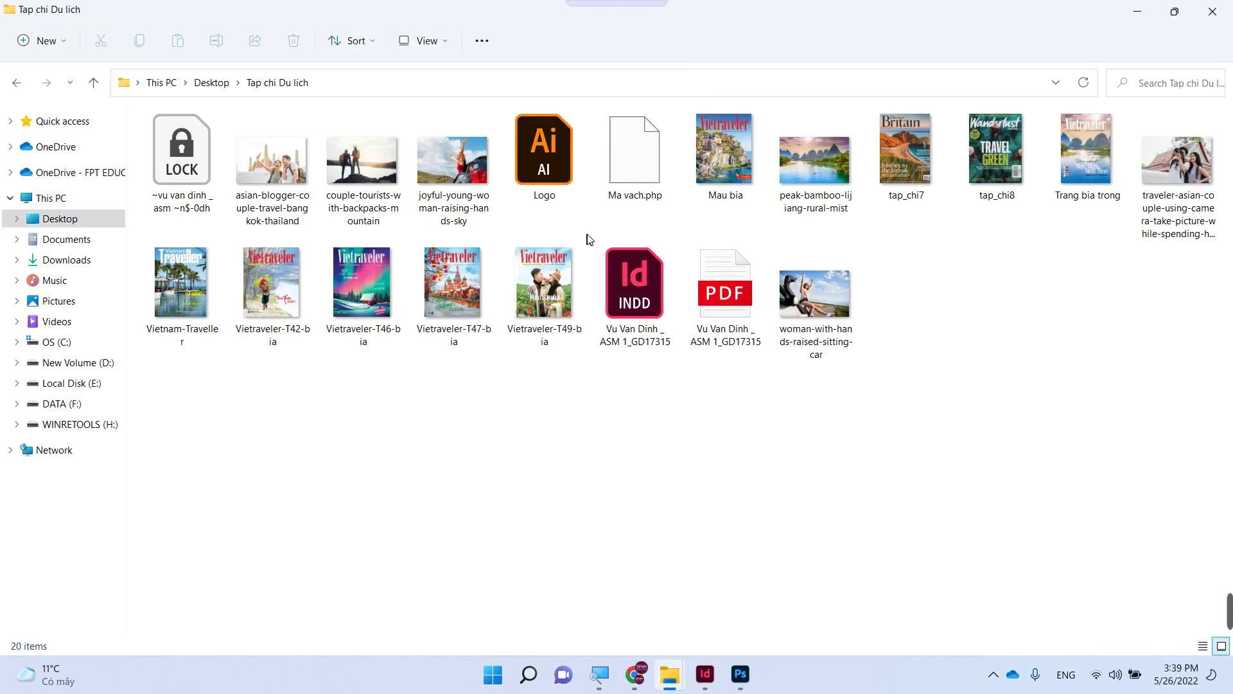
pyautogui.doubleClick(729, 307)
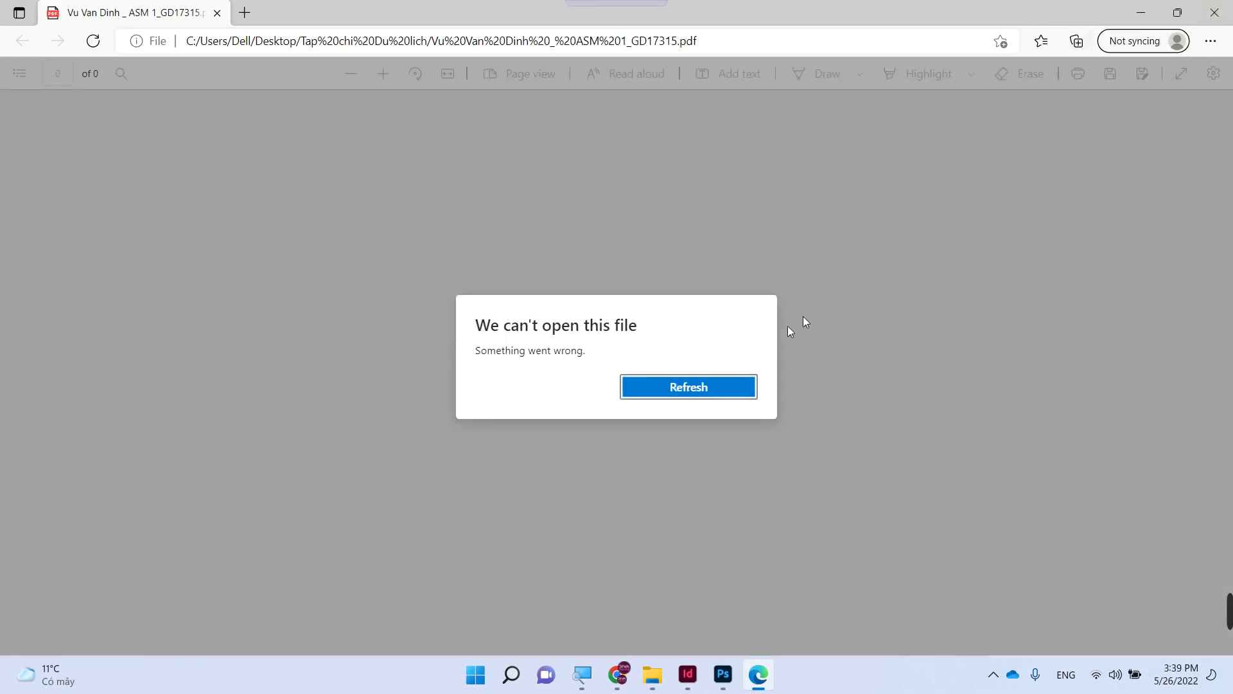
# - Close the Edge window showing the 'We can't open this file' error
pyautogui.click(1213, 13)
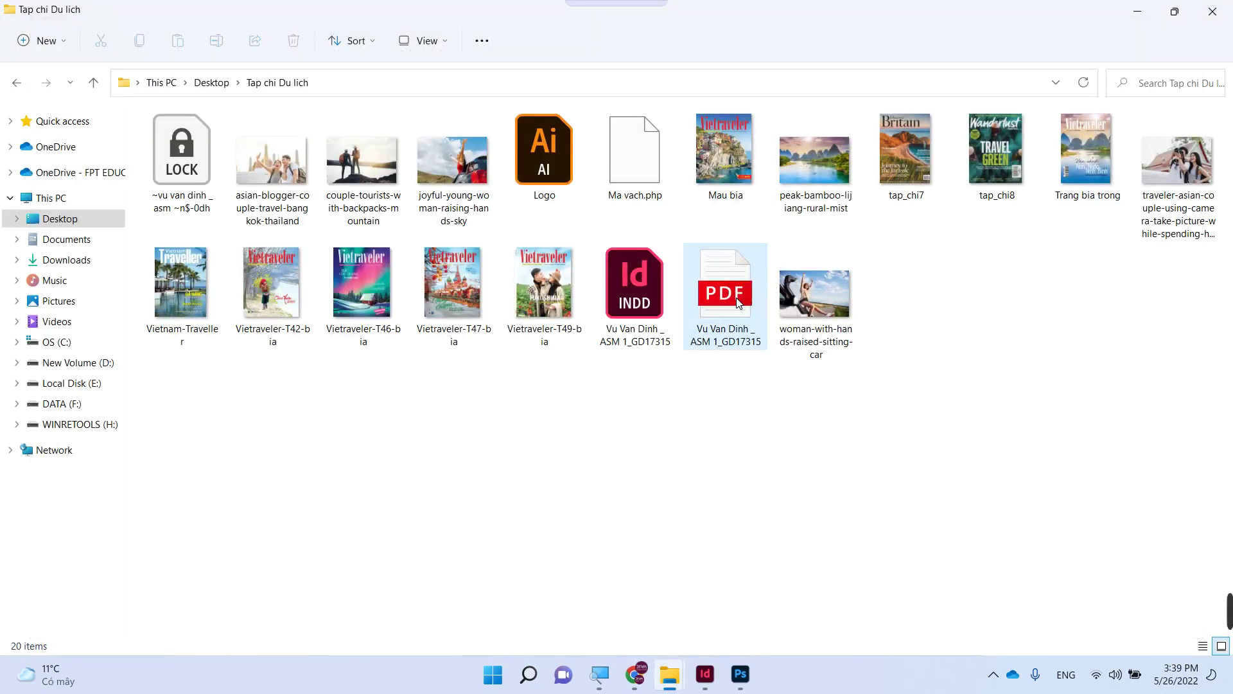
# - Return to the kimono image in Photoshop and zoom in on the woman's head
pyautogui.click(742, 686)
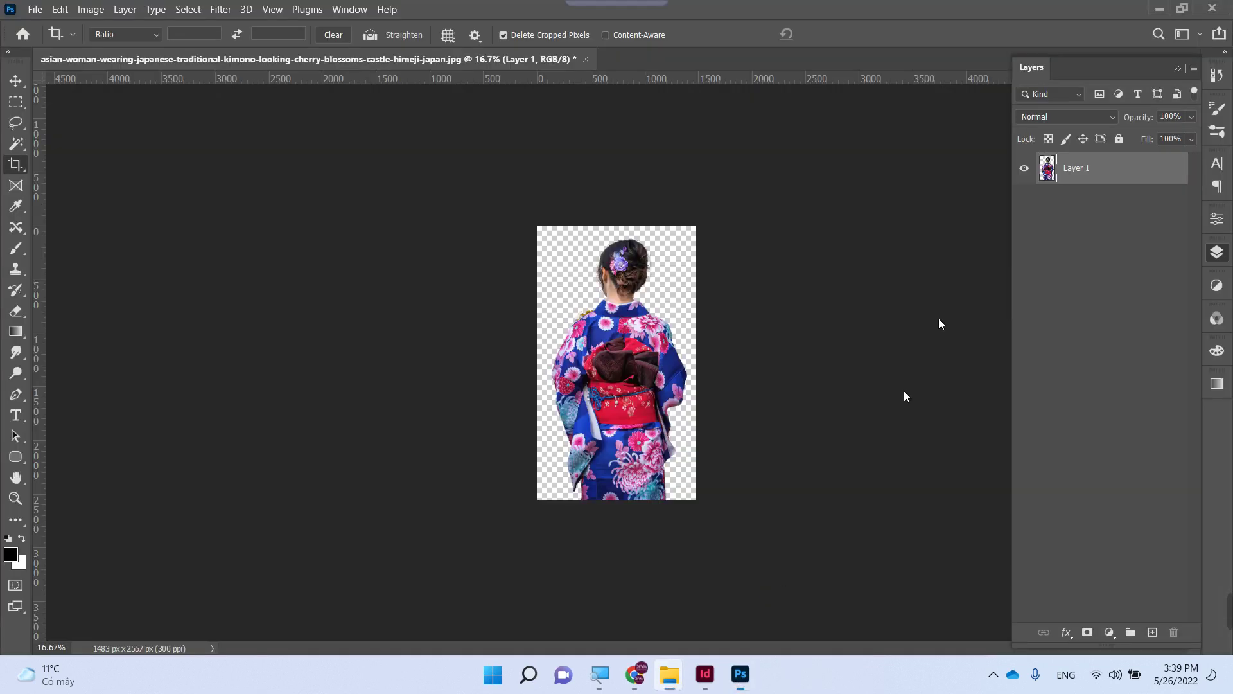
pyautogui.click(1213, 8)
pyautogui.press('Escape')
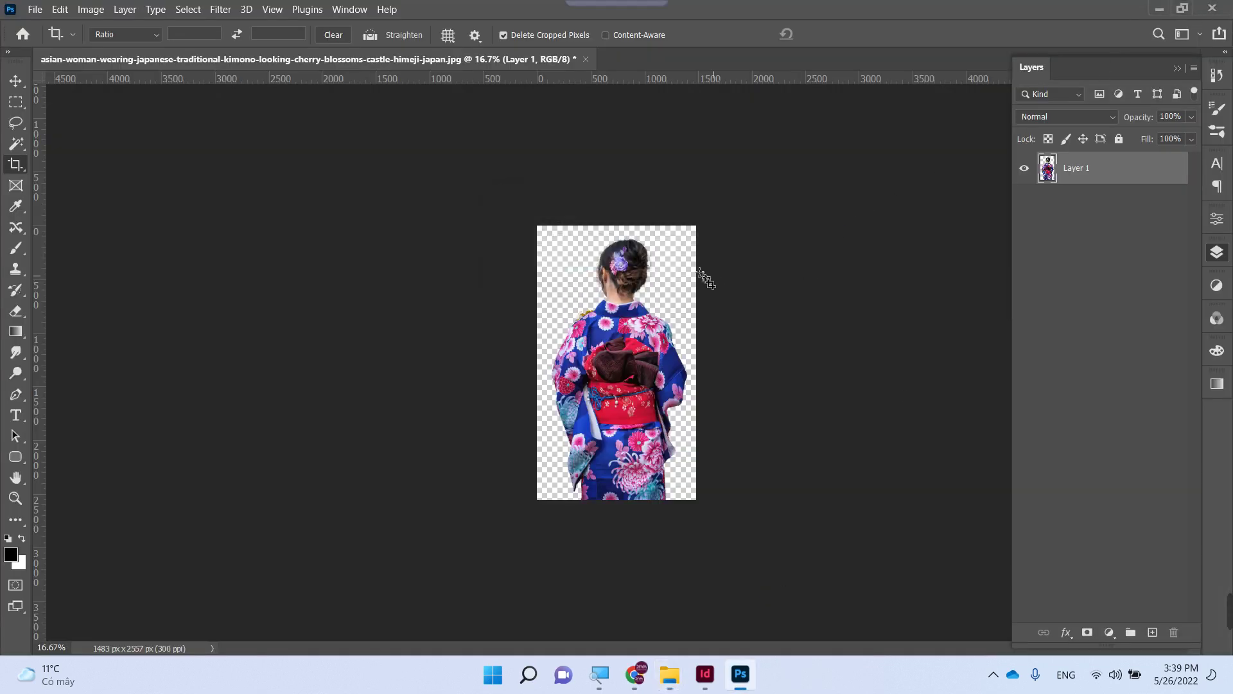
pyautogui.press('z')
pyautogui.moveTo(634, 258); pyautogui.dragTo(752, 340)
# - Crop the kimono image around the woman's back and commit the crop
pyautogui.press('c')
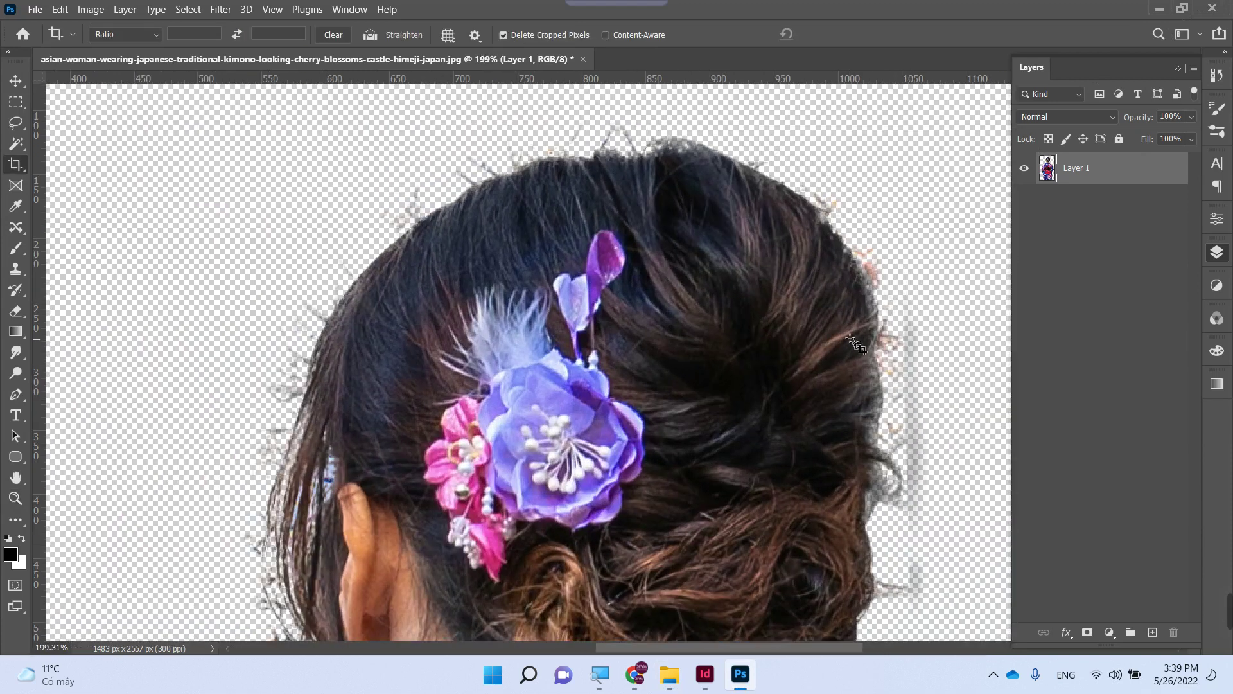
pyautogui.click(793, 325)
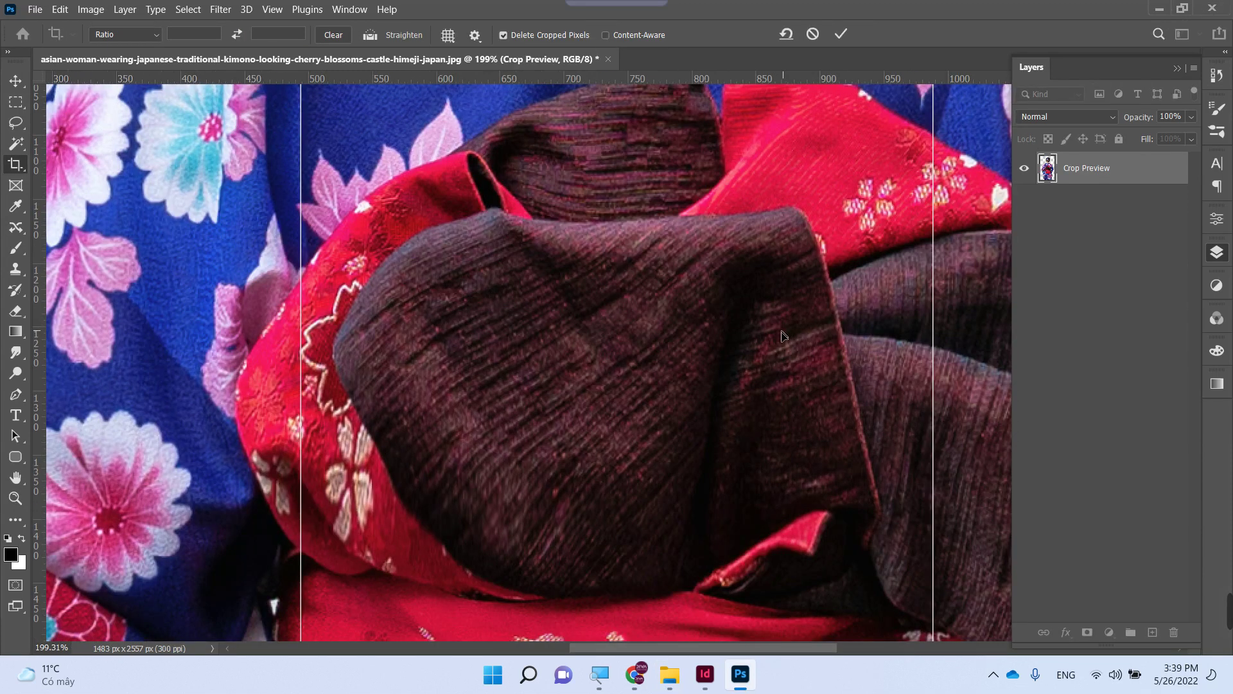
pyautogui.scroll(-3, 787, 334)
pyautogui.moveTo(782, 326); pyautogui.dragTo(690, 668)
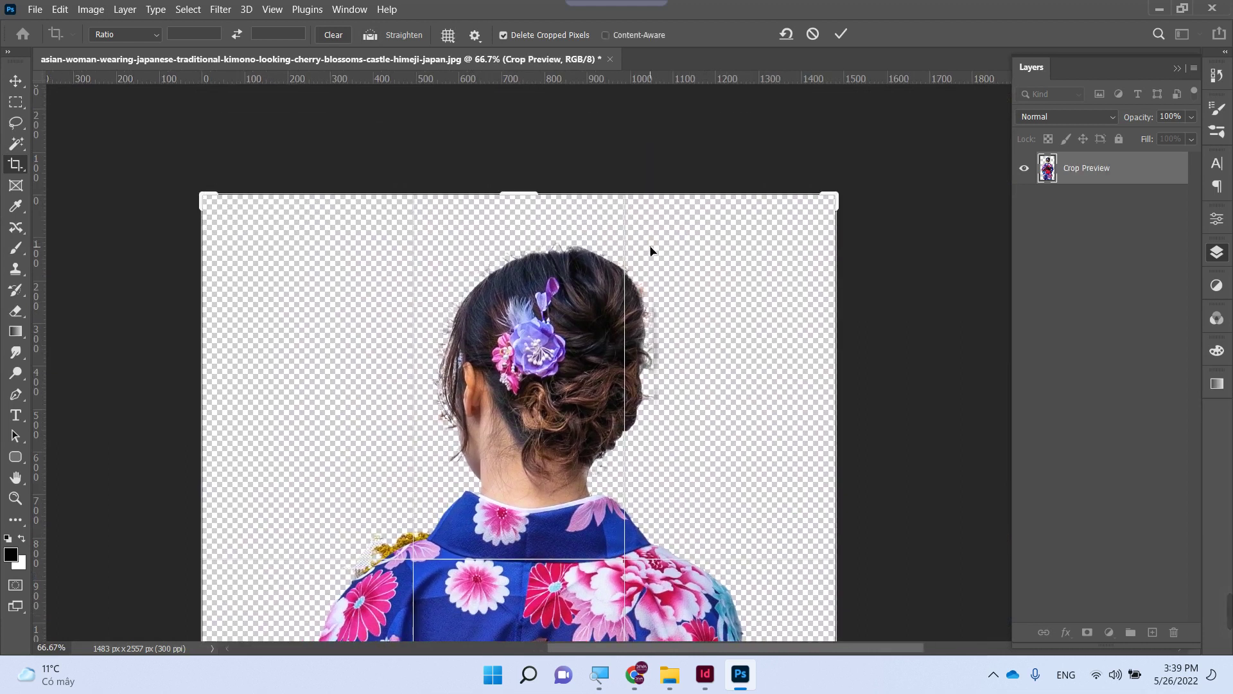
pyautogui.scroll(5, 296, 175)
pyautogui.scroll(-3, 443, 276)
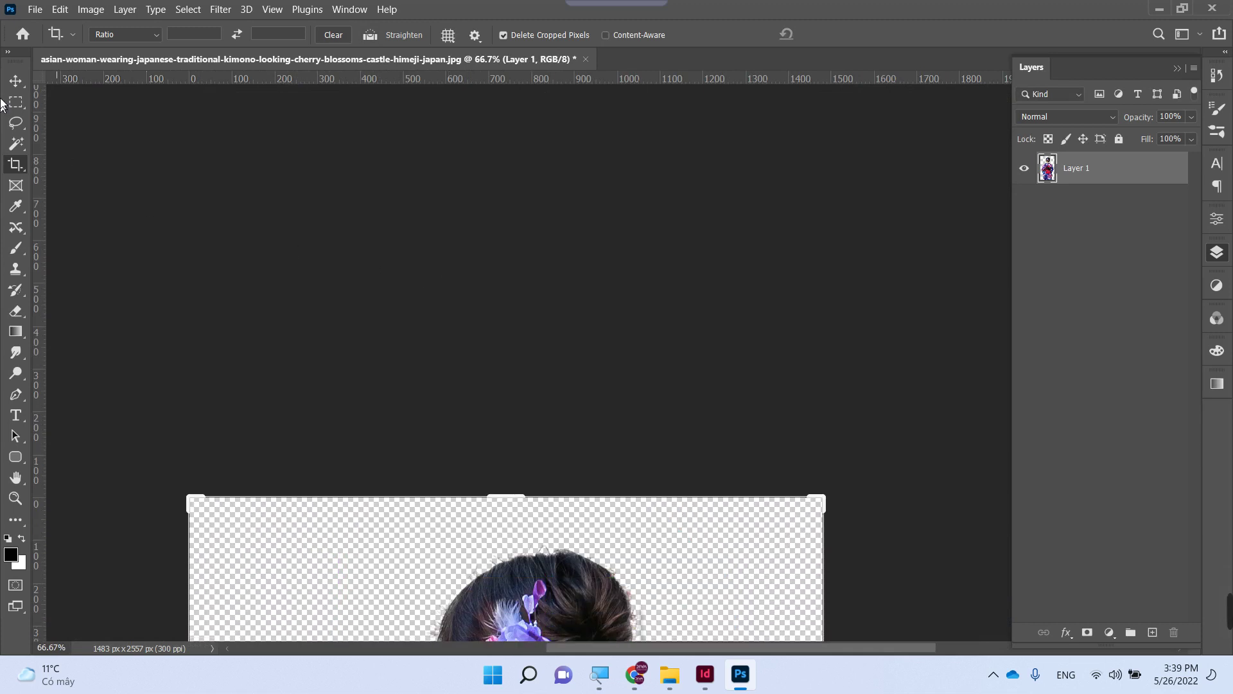
pyautogui.press('Return')
pyautogui.press('v')
pyautogui.scroll(-1, 491, 168)
pyautogui.scroll(-6, 491, 168)
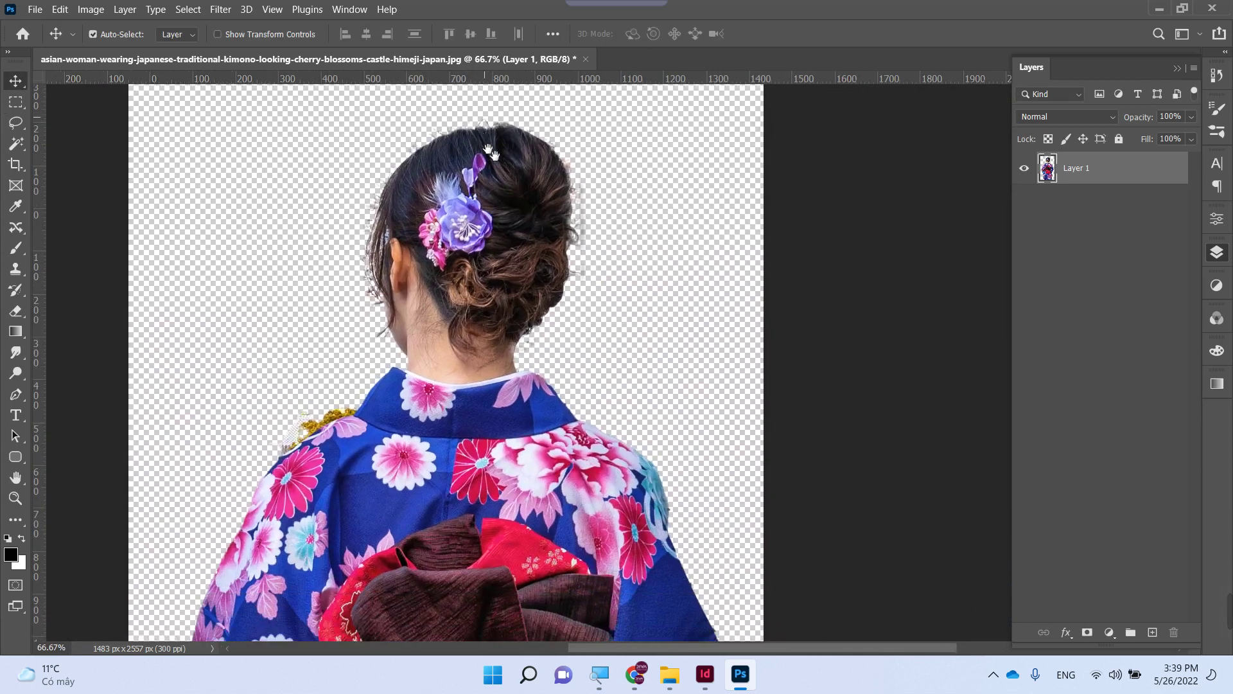
# - Trace a closed pen path around the stray hair wisps right of the head
pyautogui.press('p')
pyautogui.scroll(2, 667, 179)
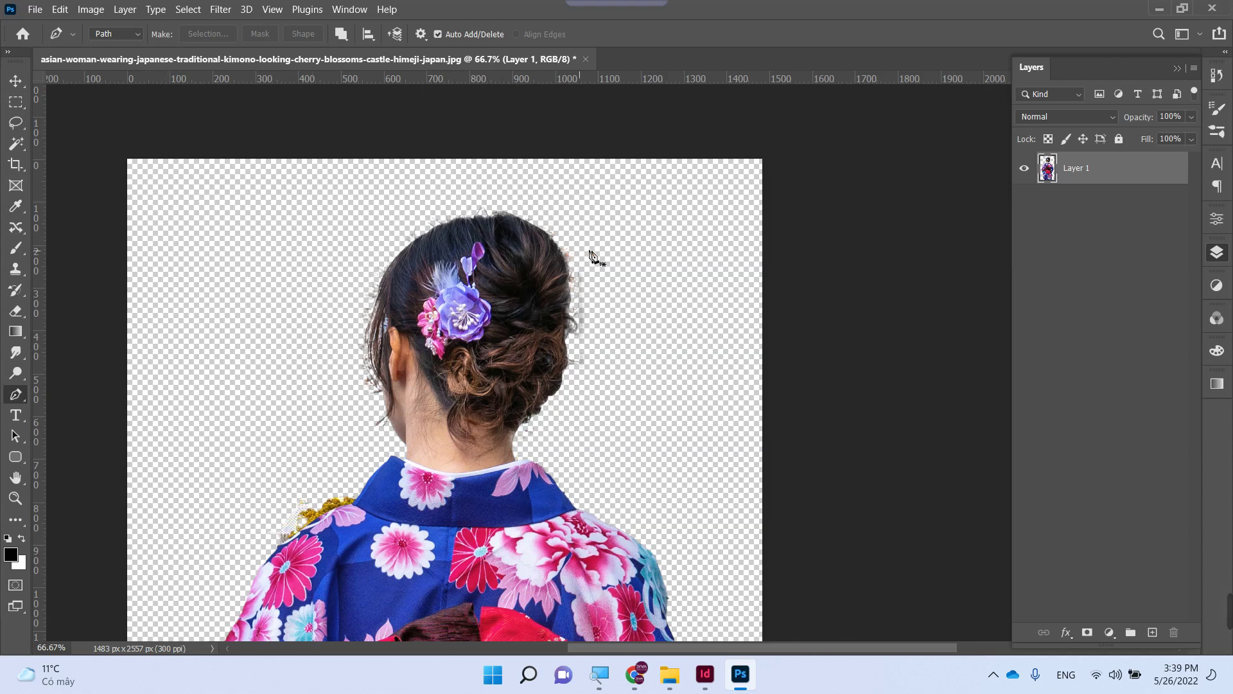
pyautogui.click(679, 234)
pyautogui.click(592, 238)
pyautogui.click(570, 255)
pyautogui.click(572, 313)
pyautogui.click(578, 332)
pyautogui.click(571, 349)
pyautogui.click(574, 369)
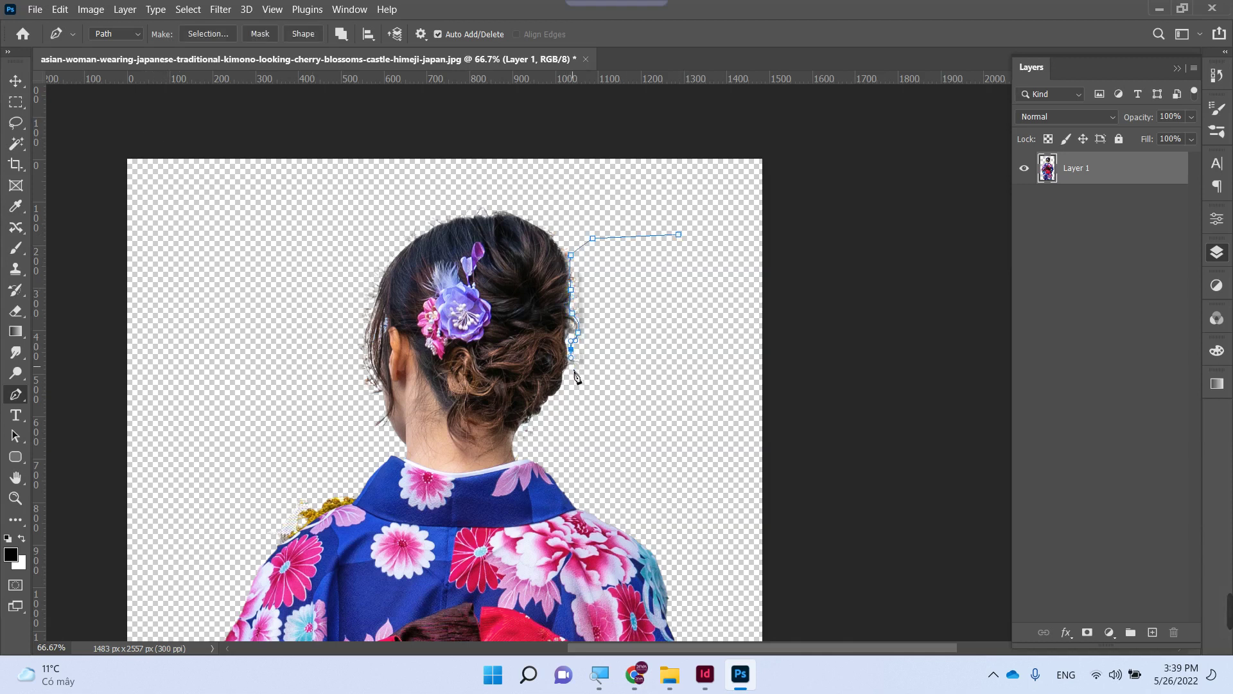
pyautogui.moveTo(635, 378); pyautogui.dragTo(639, 375)
pyautogui.click(719, 291)
# - Turn the path into a selection, clear the stray hair, and close the image
pyautogui.hotkey('ctrl', 'Return')
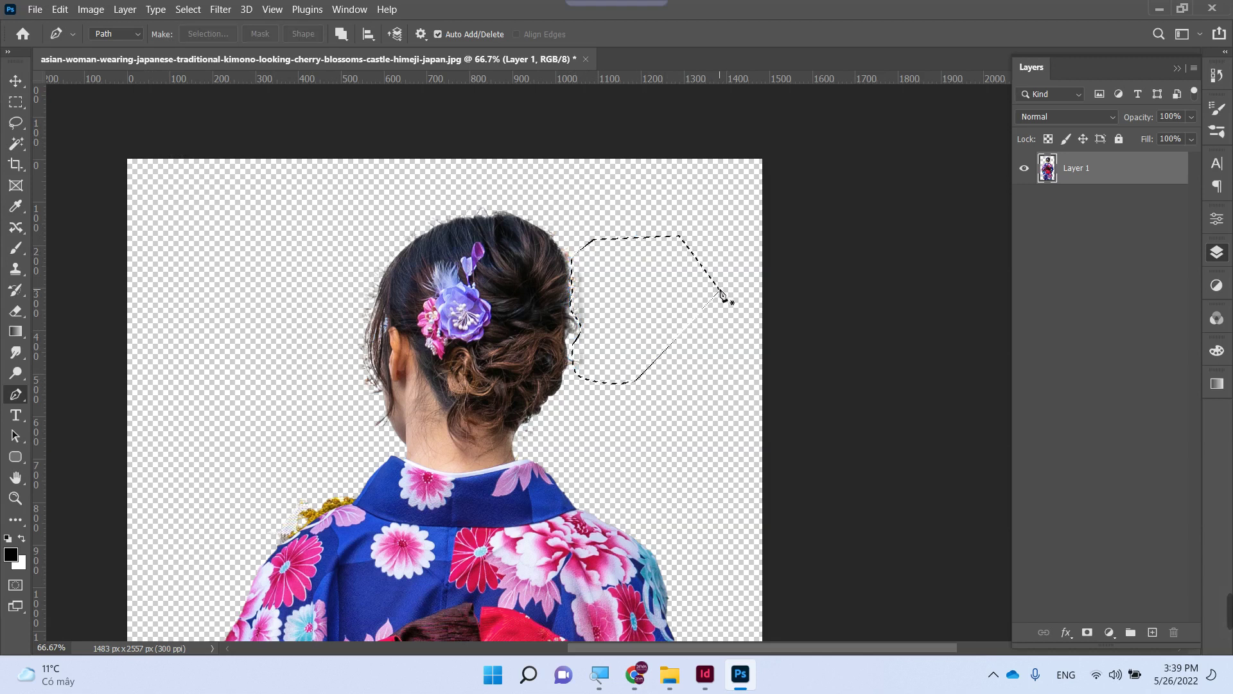
pyautogui.hotkey('ctrl', 'd')
pyautogui.hotkey('ctrl', 'w')
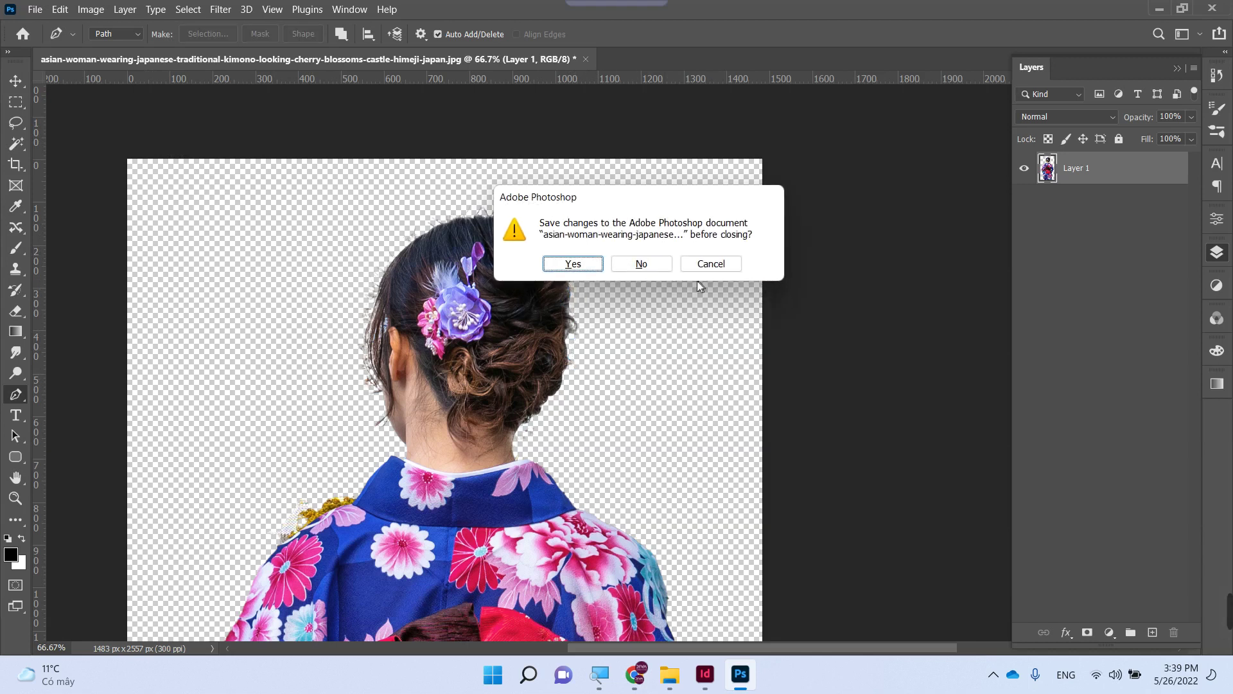
# - Begin saving changes, check the format list, then cancel the save dialog
pyautogui.click(573, 264)
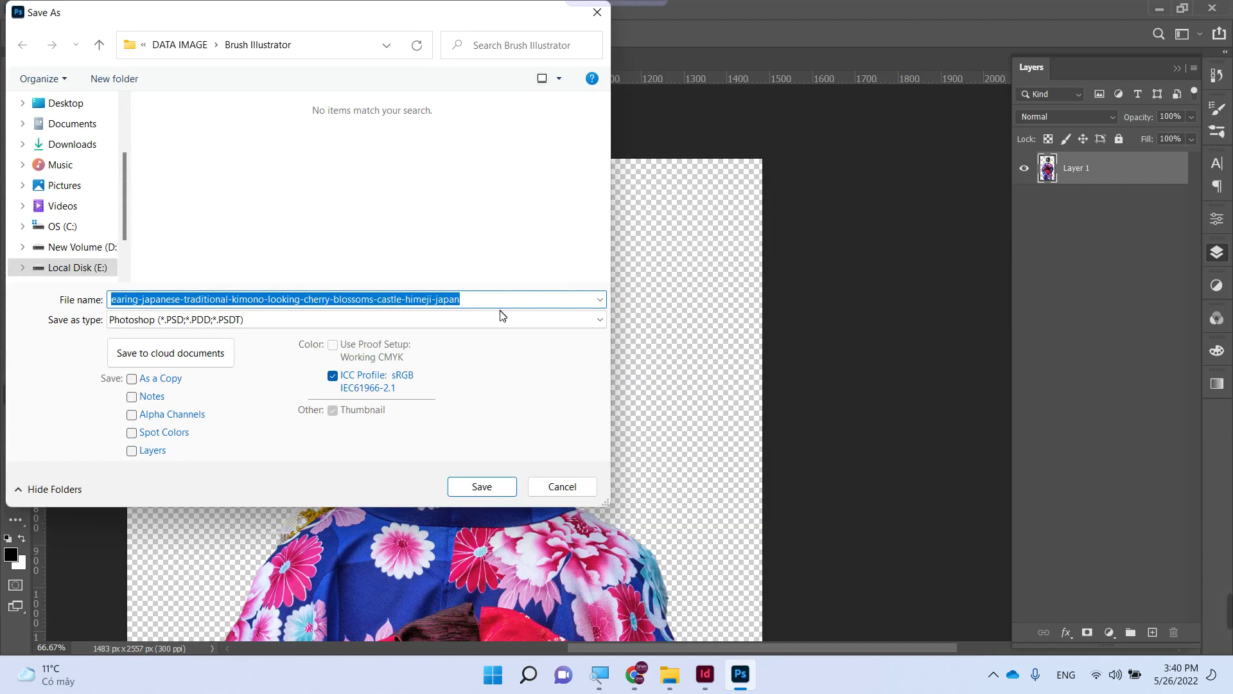
pyautogui.click(496, 320)
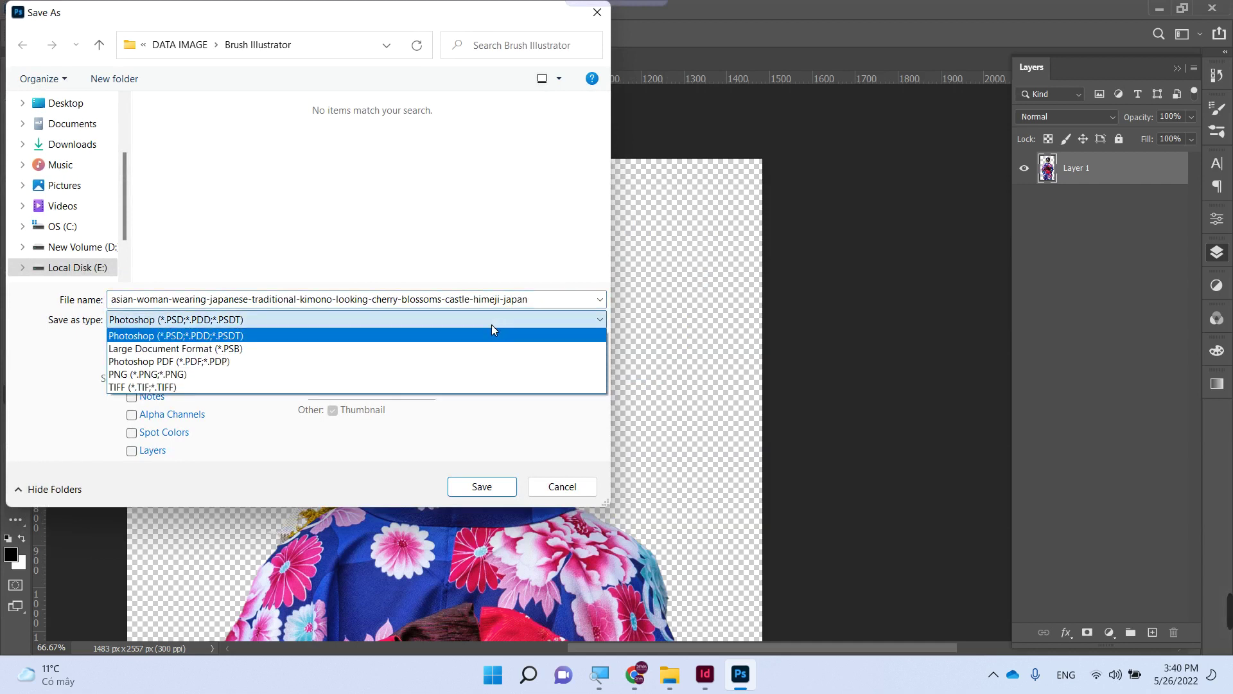
pyautogui.click(498, 324)
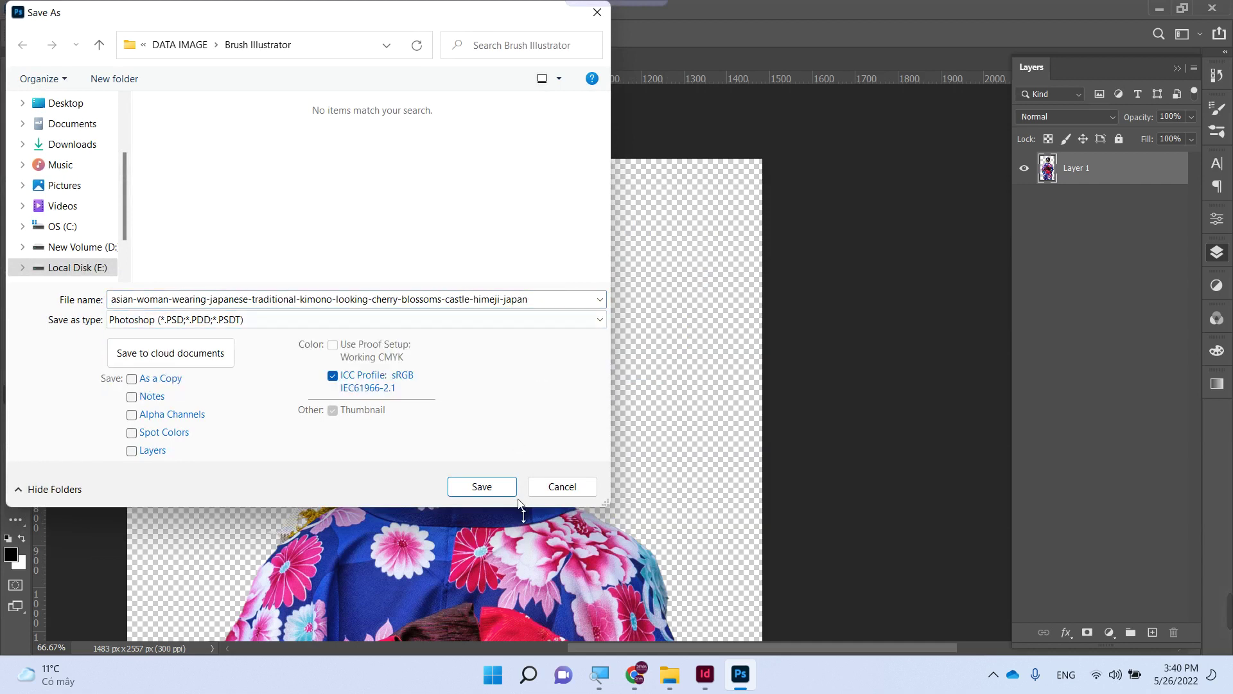
pyautogui.click(562, 488)
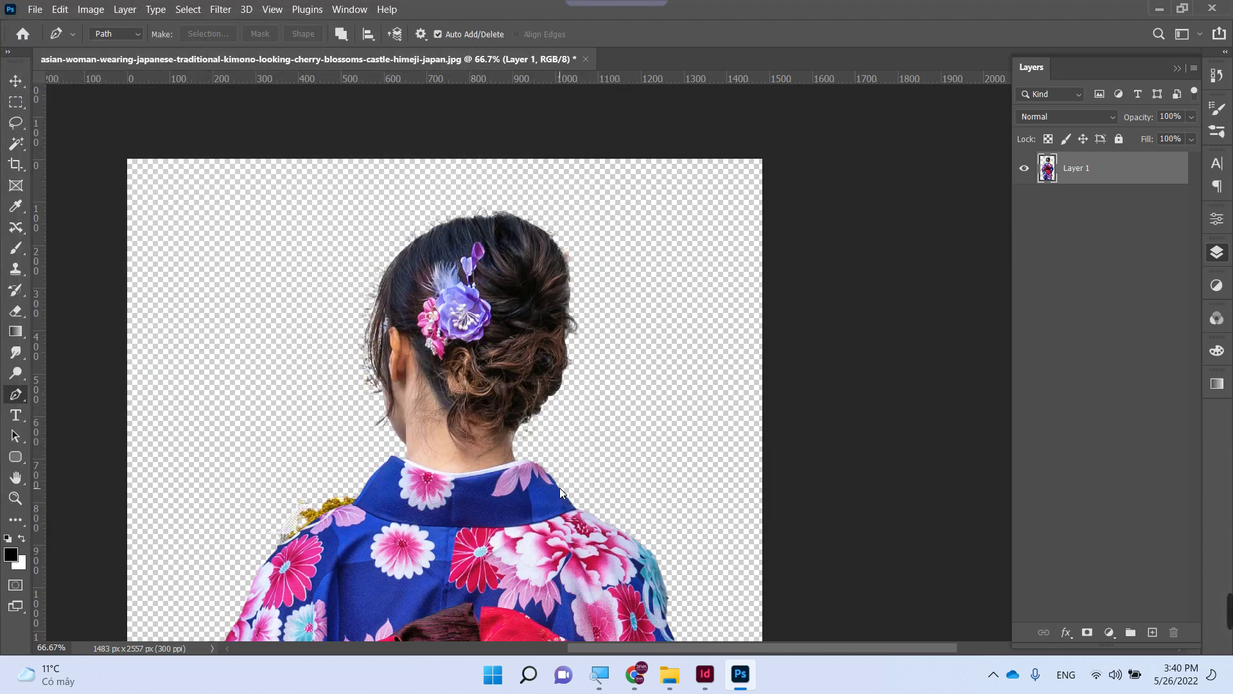
# - Save the cutout as PNG over the existing Co gai.png and close the document
pyautogui.hotkey('ctrl', 'shift', 's')
pyautogui.click(238, 319)
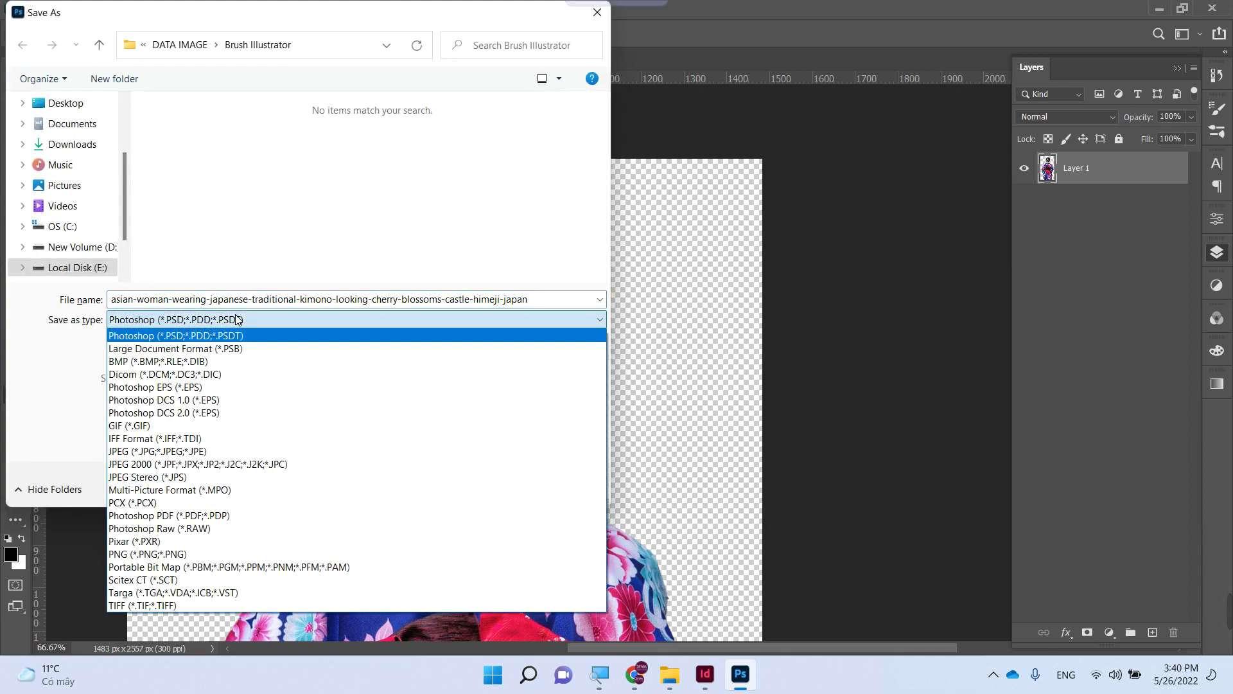
pyautogui.press('p')
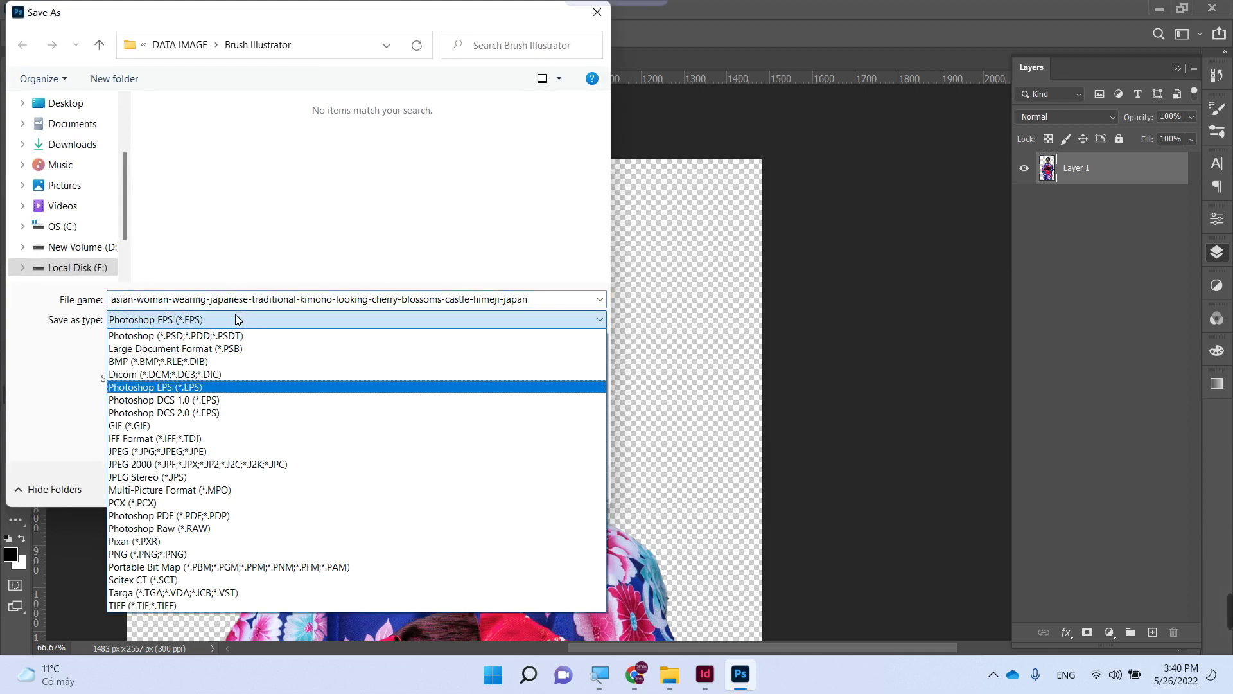
pyautogui.click(186, 549)
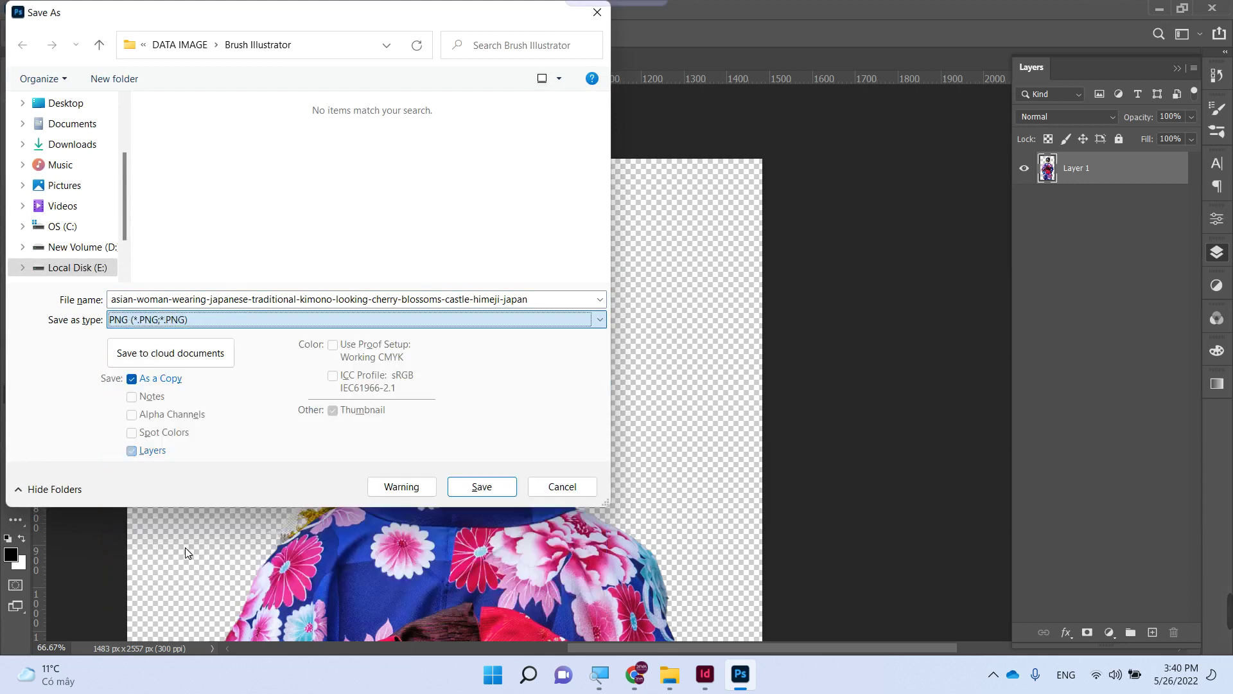
pyautogui.click(188, 138)
pyautogui.click(481, 486)
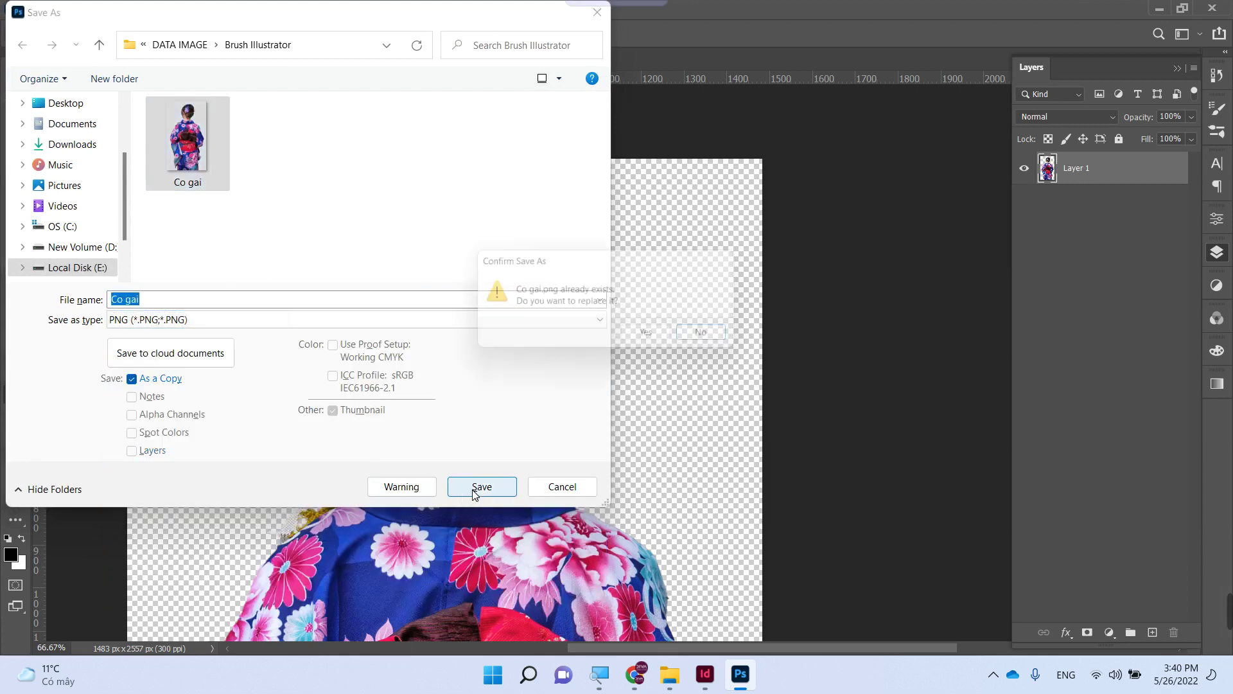
pyautogui.click(651, 336)
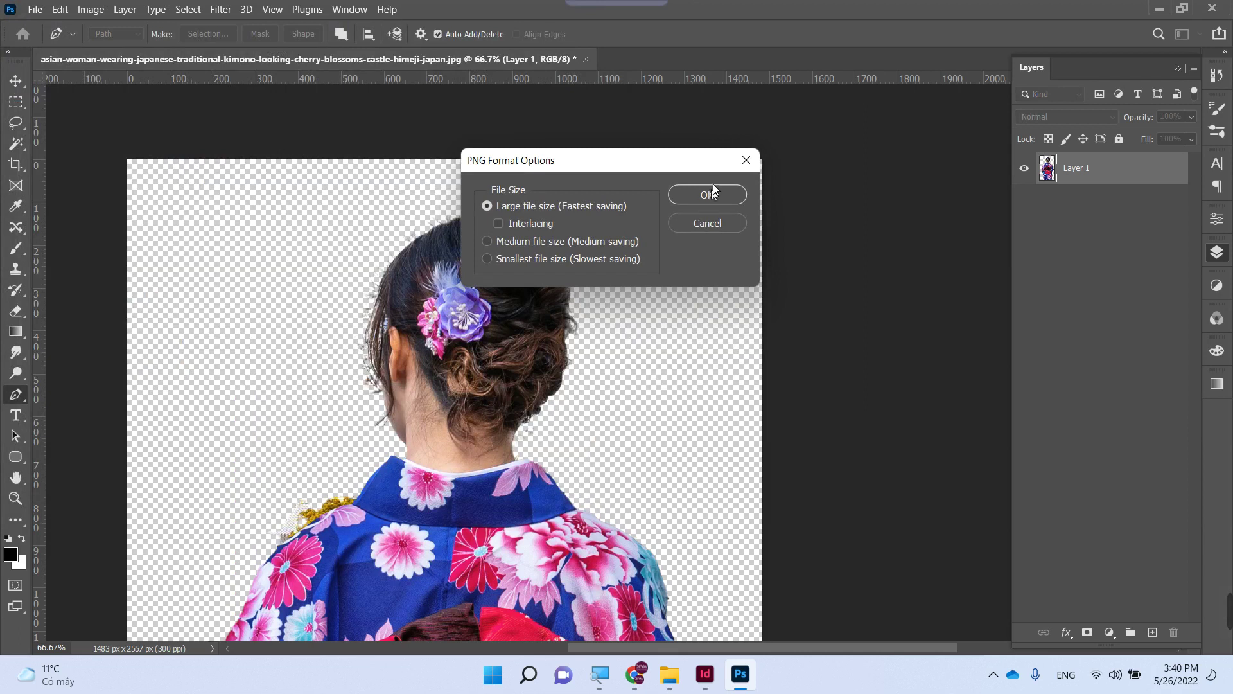
pyautogui.click(711, 194)
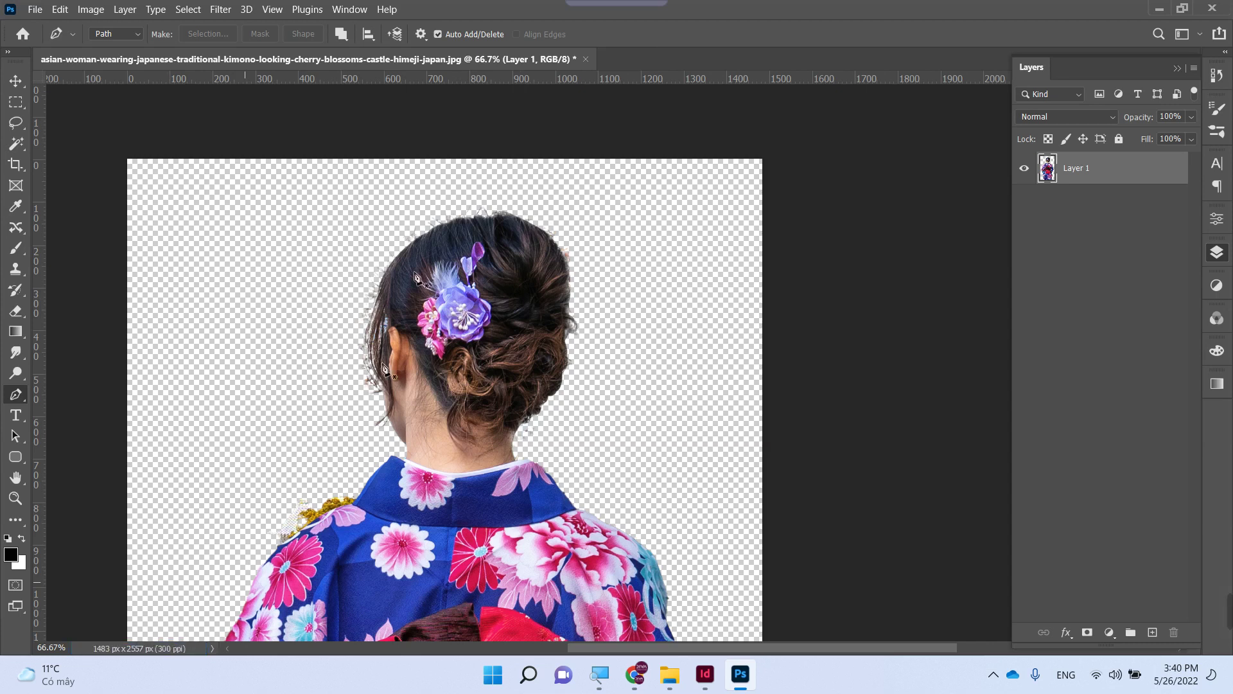
pyautogui.click(1212, 7)
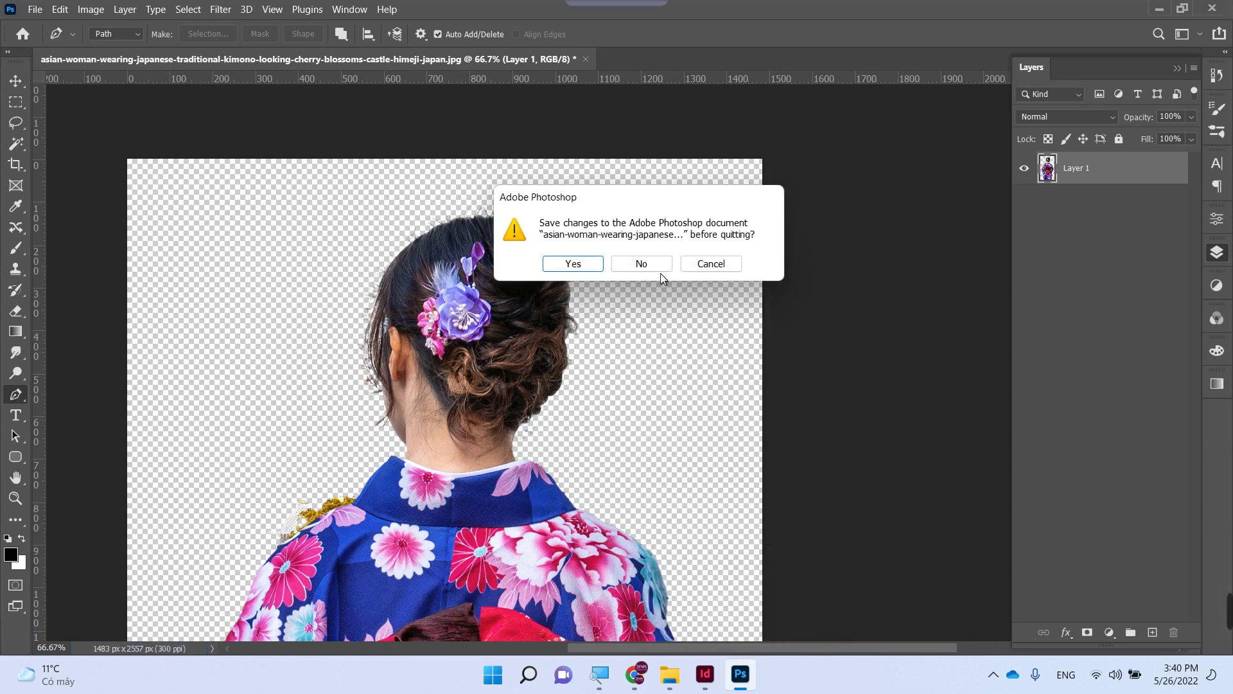
pyautogui.click(655, 264)
# - Inspect the warning at the image frame corner and nudge the pagoda text frame right
pyautogui.click(714, 690)
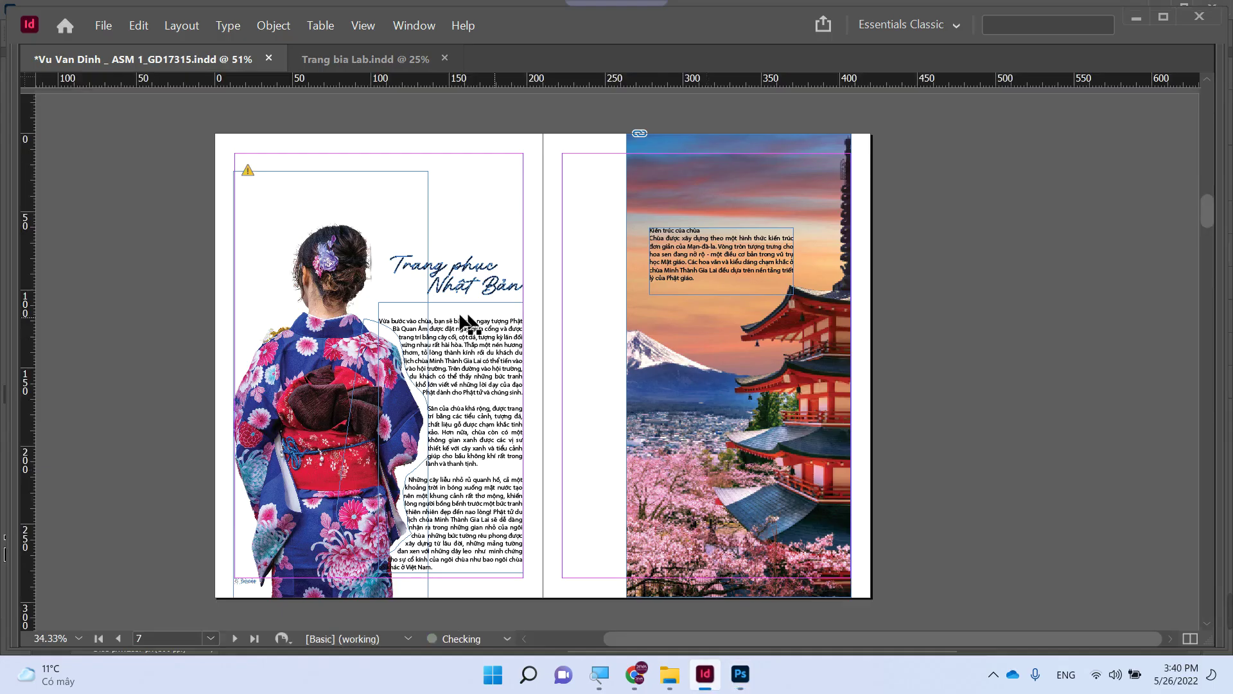
pyautogui.press('z')
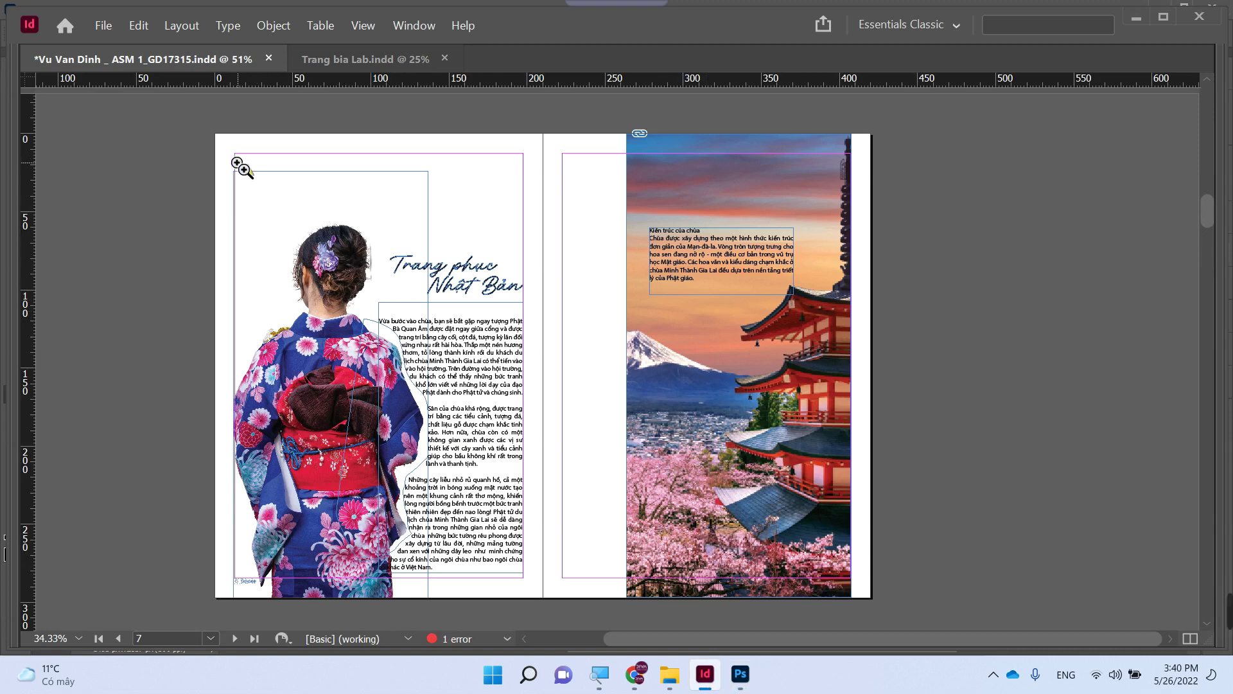
pyautogui.moveTo(233, 156); pyautogui.dragTo(292, 183)
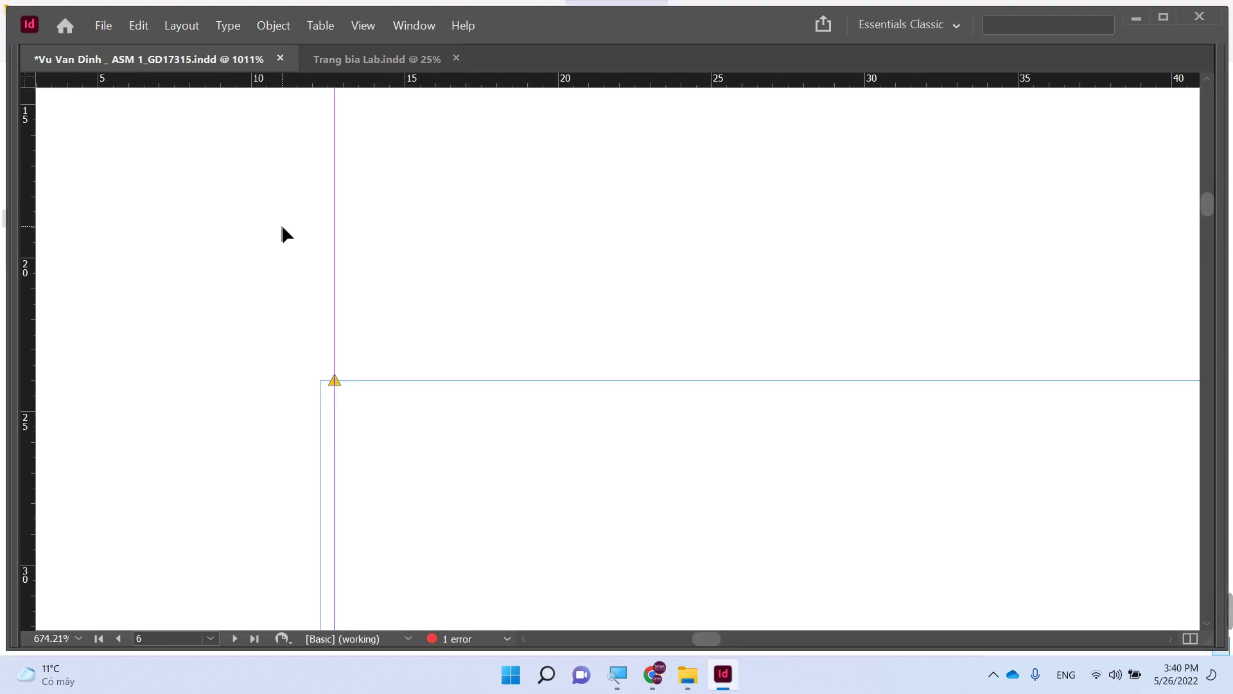
pyautogui.hotkey('ctrl', '1')
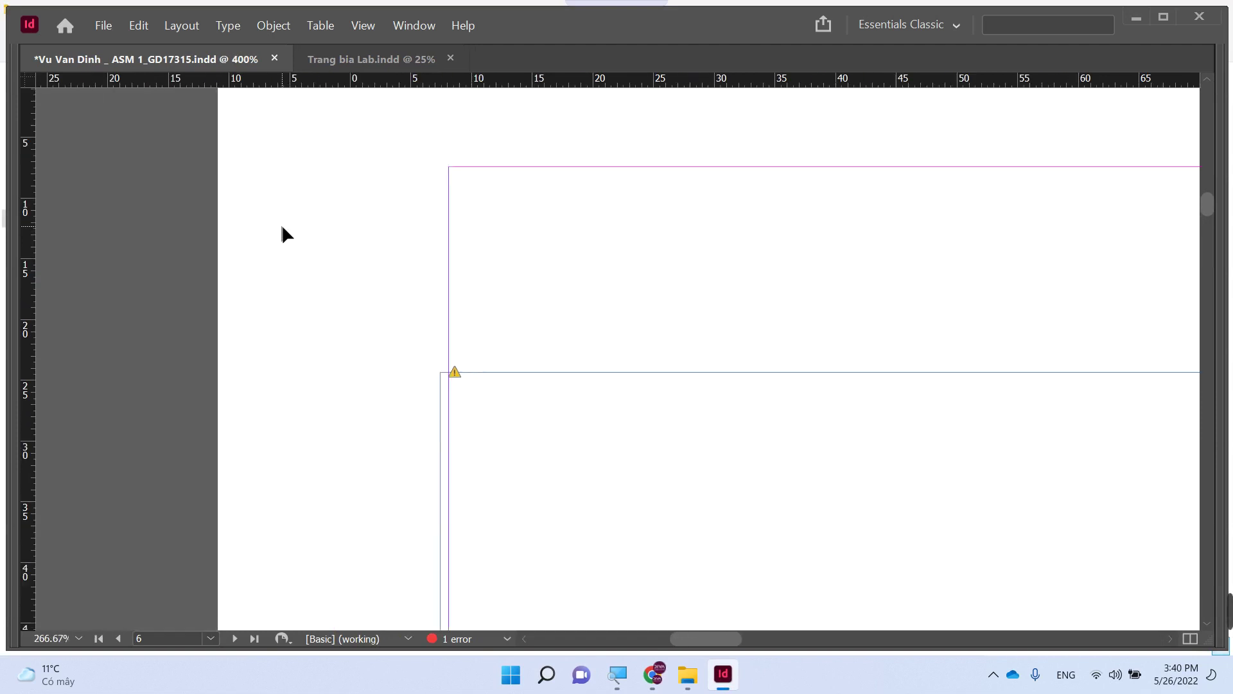
pyautogui.hotkey('ctrl', '-')
pyautogui.hotkey('ctrl', '-')
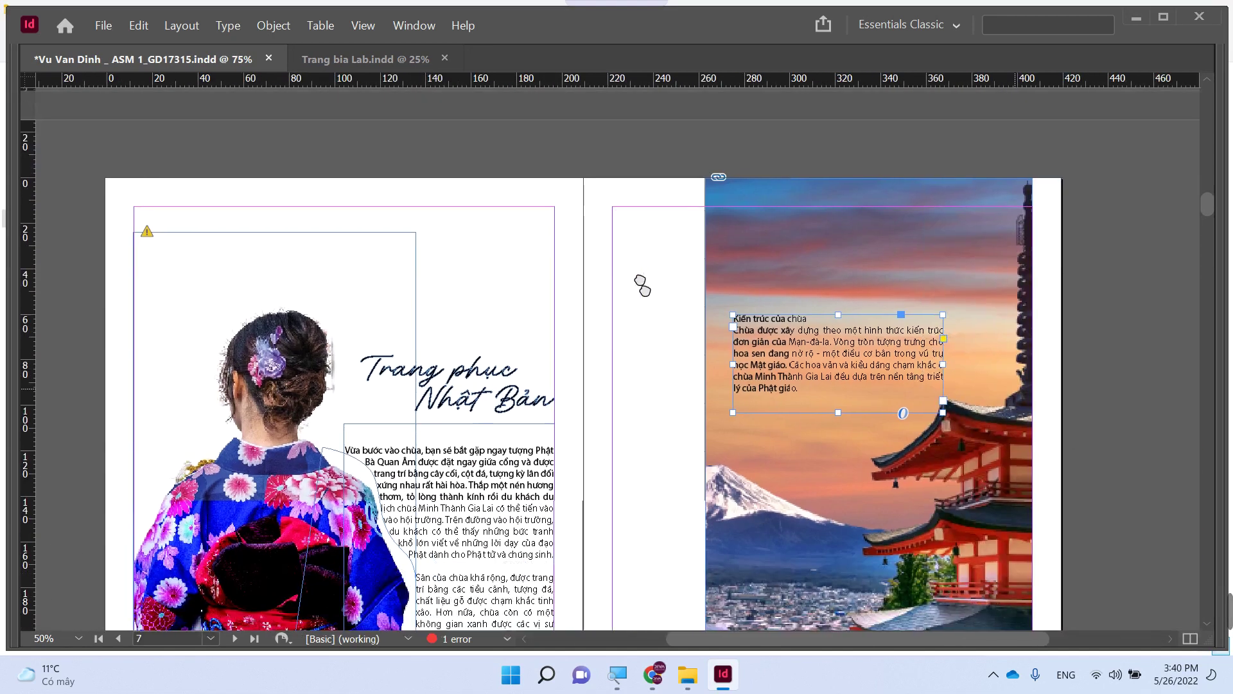
pyautogui.hotkey('shift', 'Right')
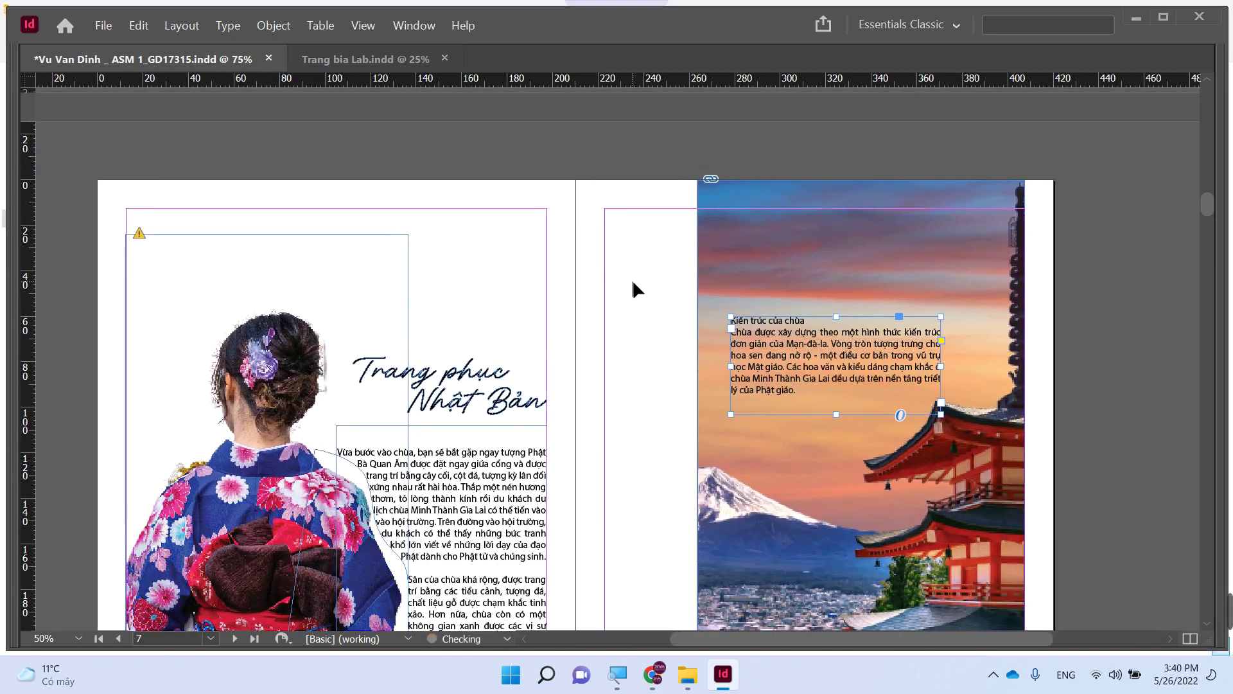
pyautogui.click(641, 186)
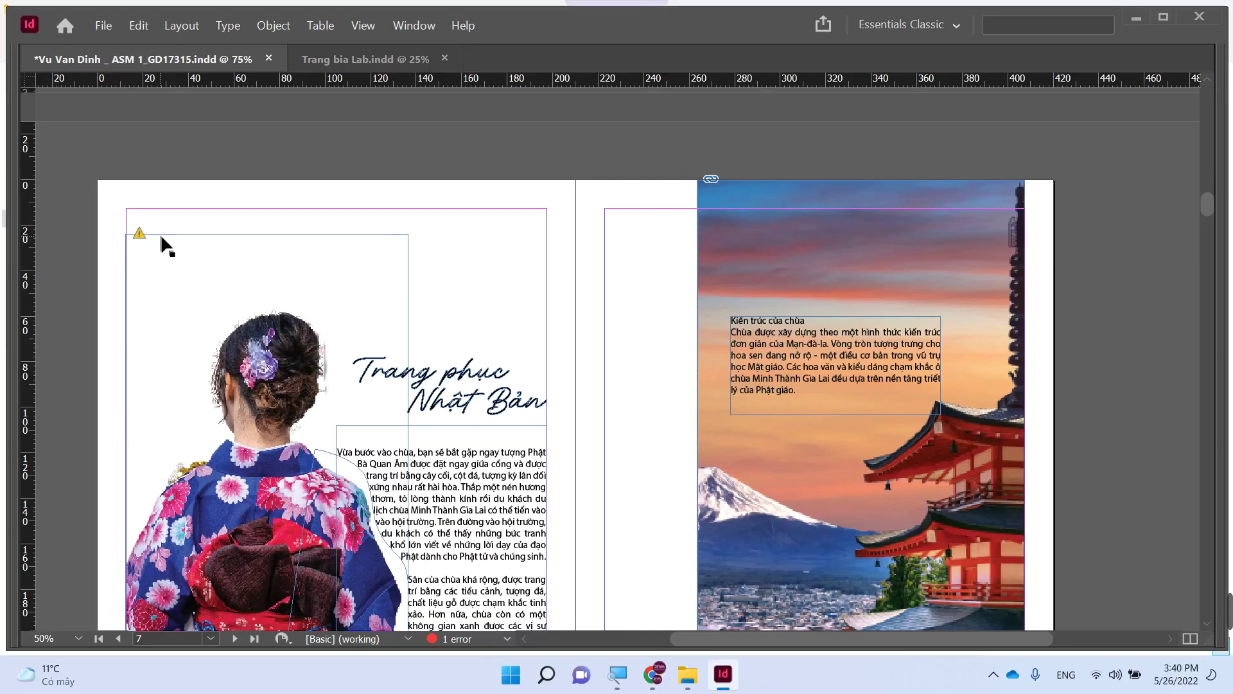
# - Update the Co gai.png link in the Links panel and save the document
pyautogui.press('Tab')
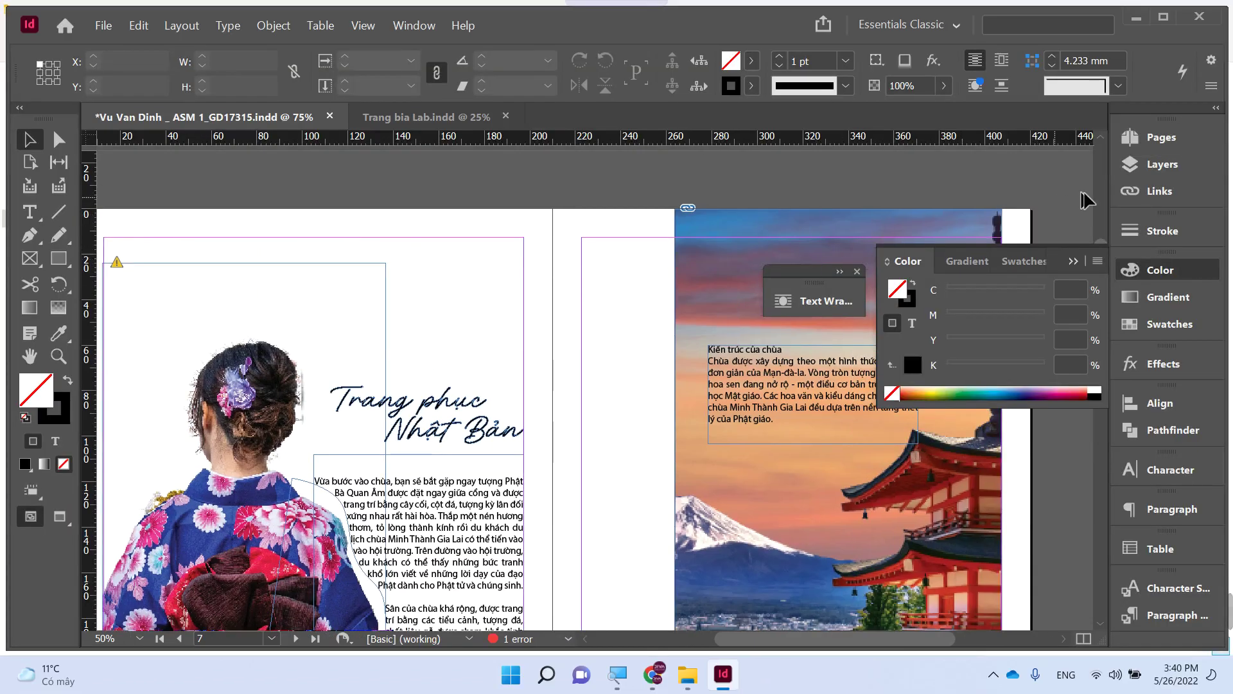
pyautogui.click(1156, 190)
pyautogui.click(1044, 366)
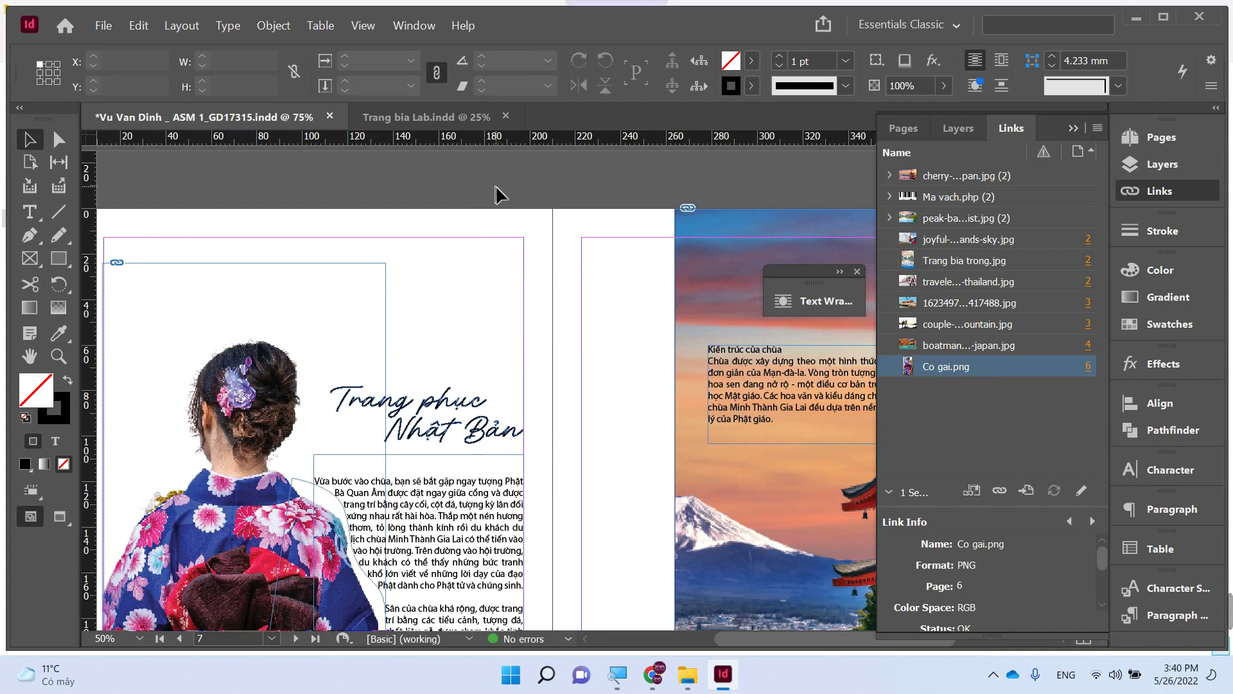
pyautogui.hotkey('ctrl', 's')
# - In Tap chi Du lich, open the exported PDF with Adobe Acrobat DC
pyautogui.moveTo(686, 674)
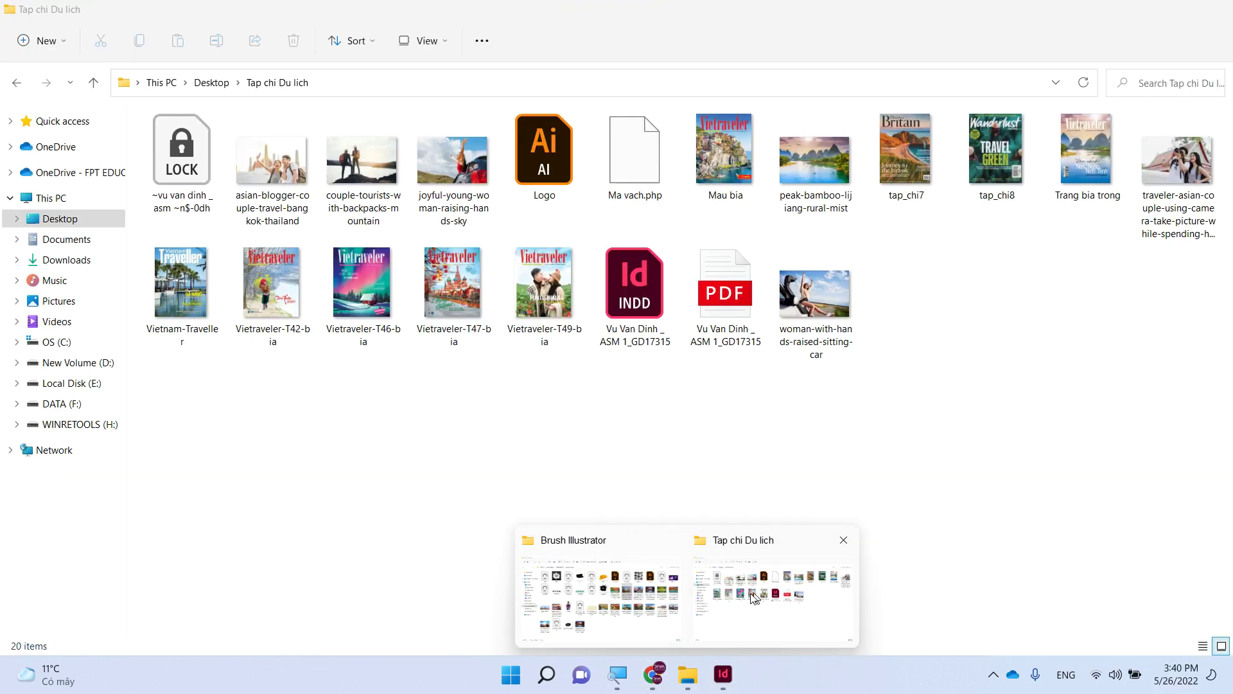
pyautogui.moveTo(640, 612)
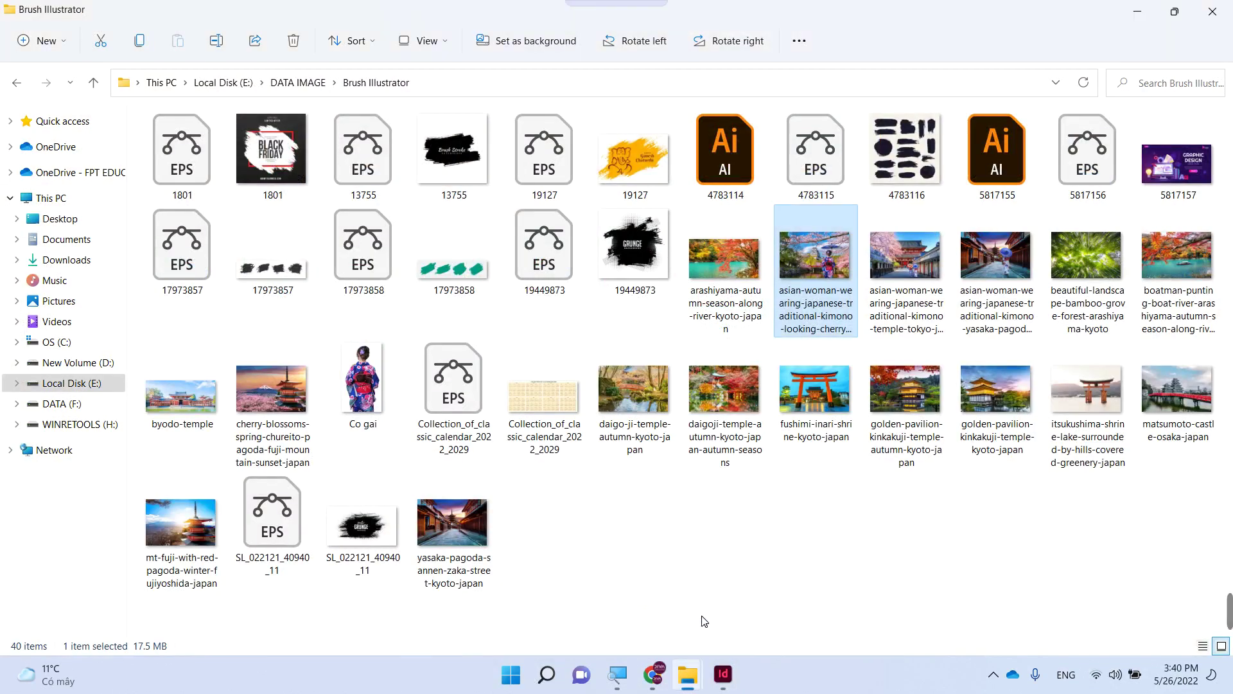
pyautogui.click(747, 612)
pyautogui.rightClick(727, 302)
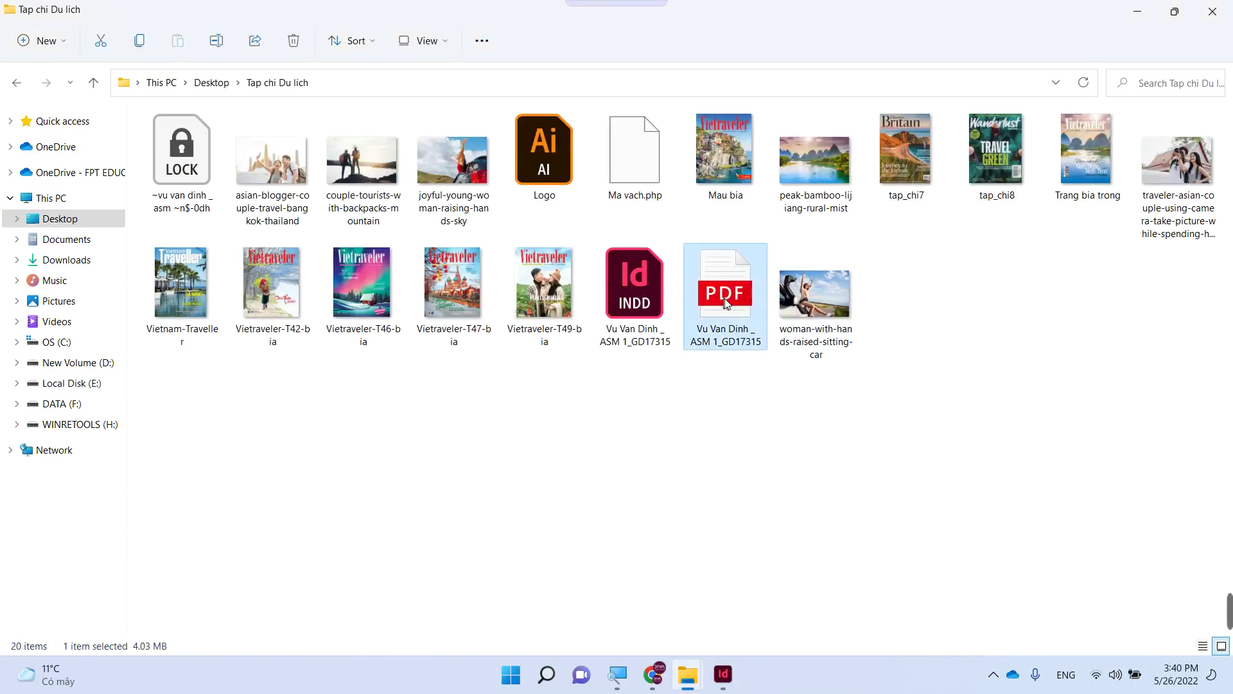
pyautogui.moveTo(878, 383)
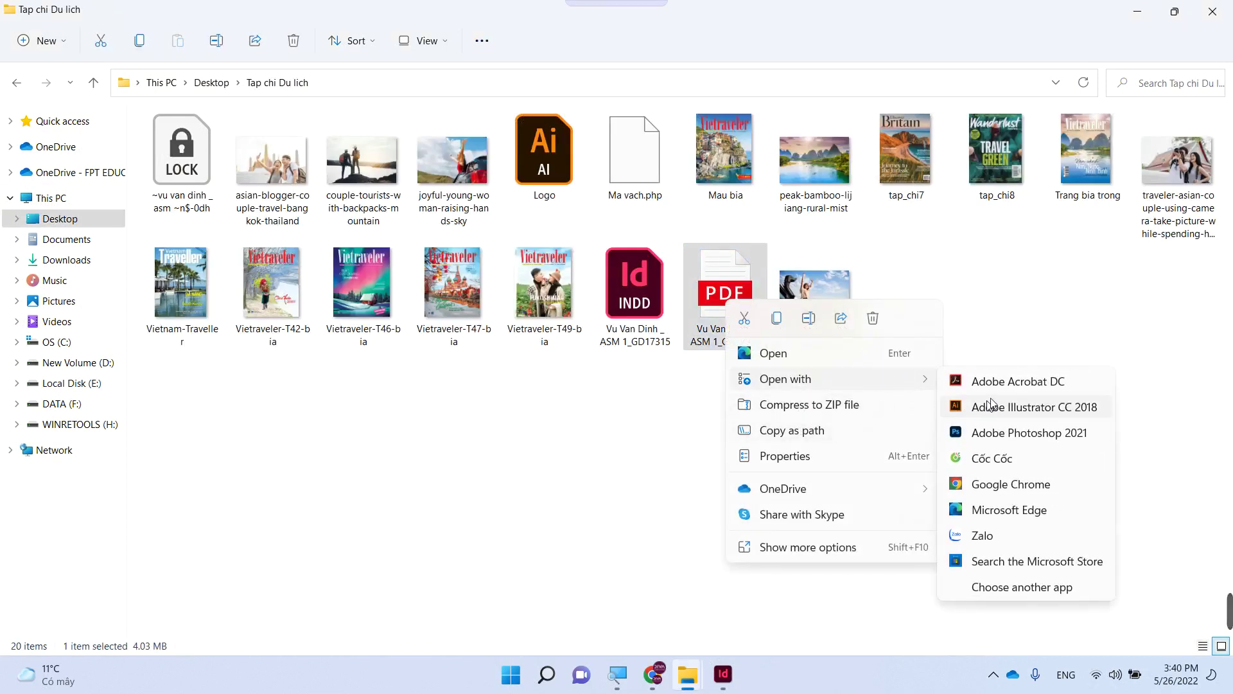
pyautogui.click(1008, 385)
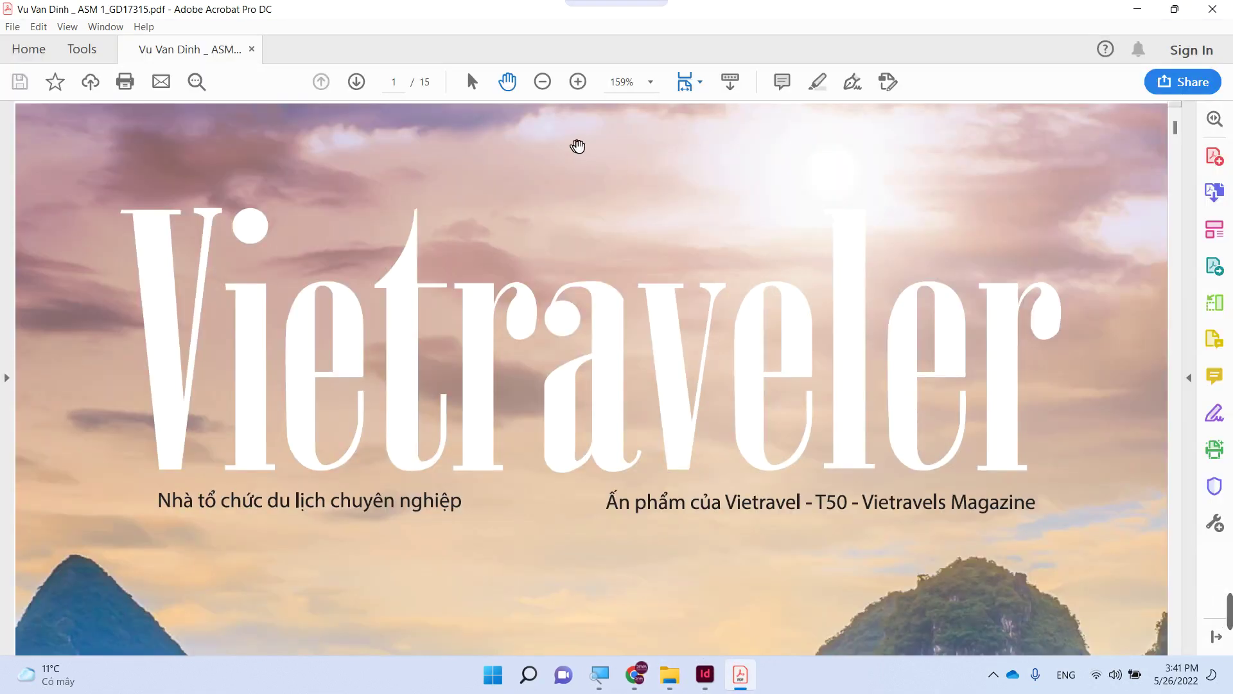
# - Fit one full page in Acrobat and scroll through the 15-page PDF to the kimono and pagoda spread
pyautogui.click(698, 92)
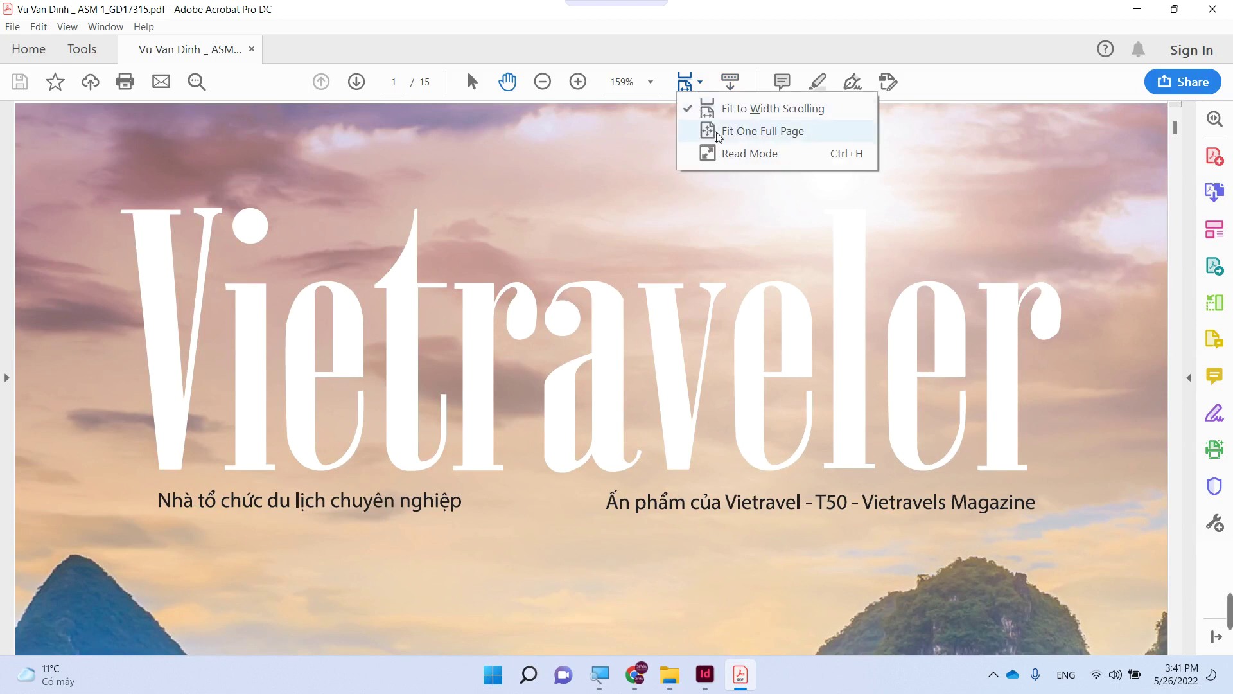
pyautogui.click(723, 131)
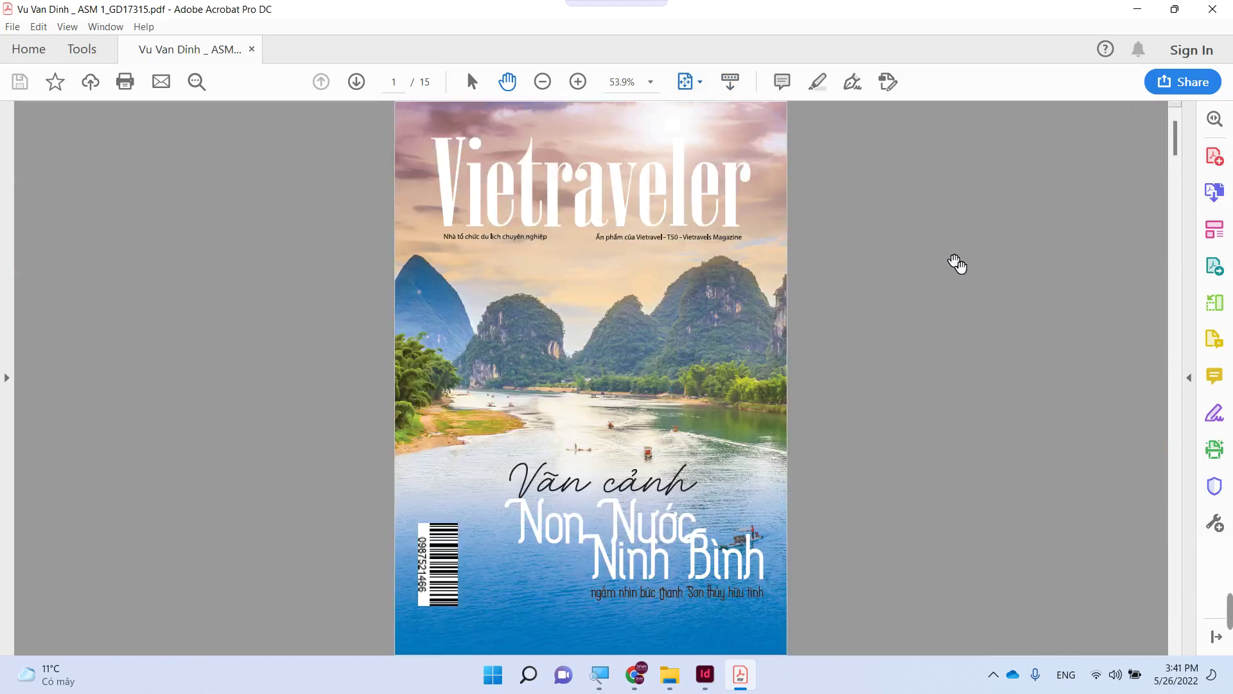
pyautogui.scroll(-1, 955, 259)
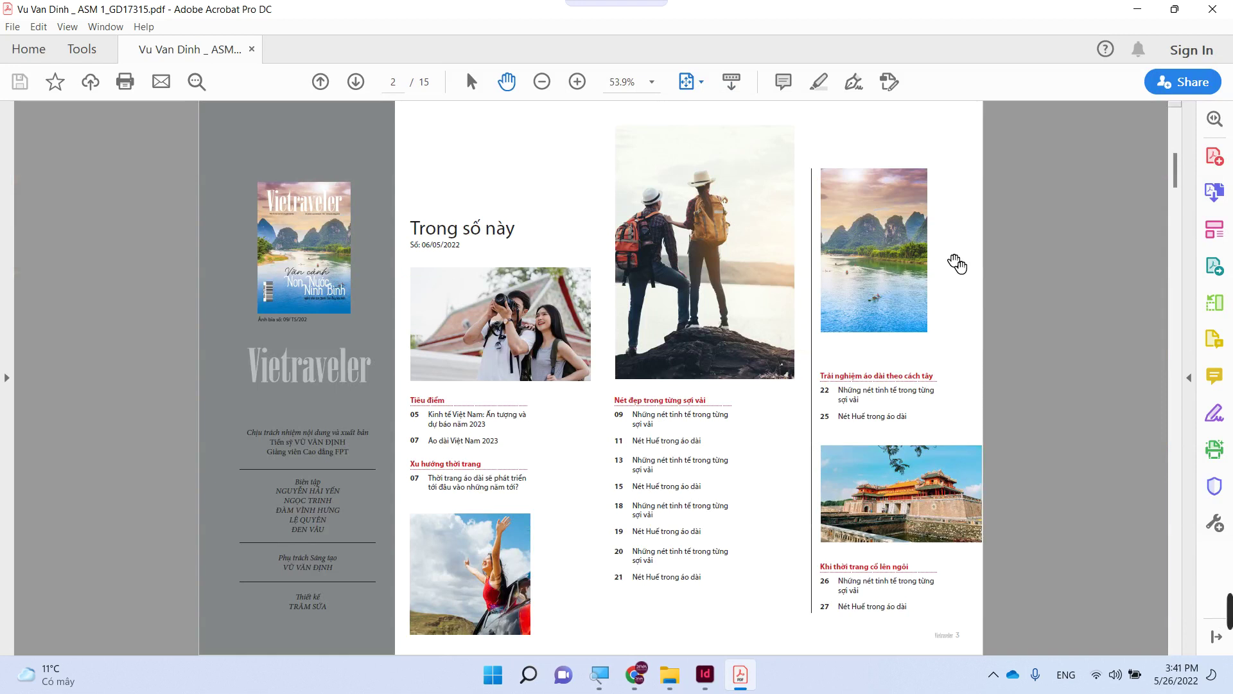
pyautogui.scroll(-1, 956, 263)
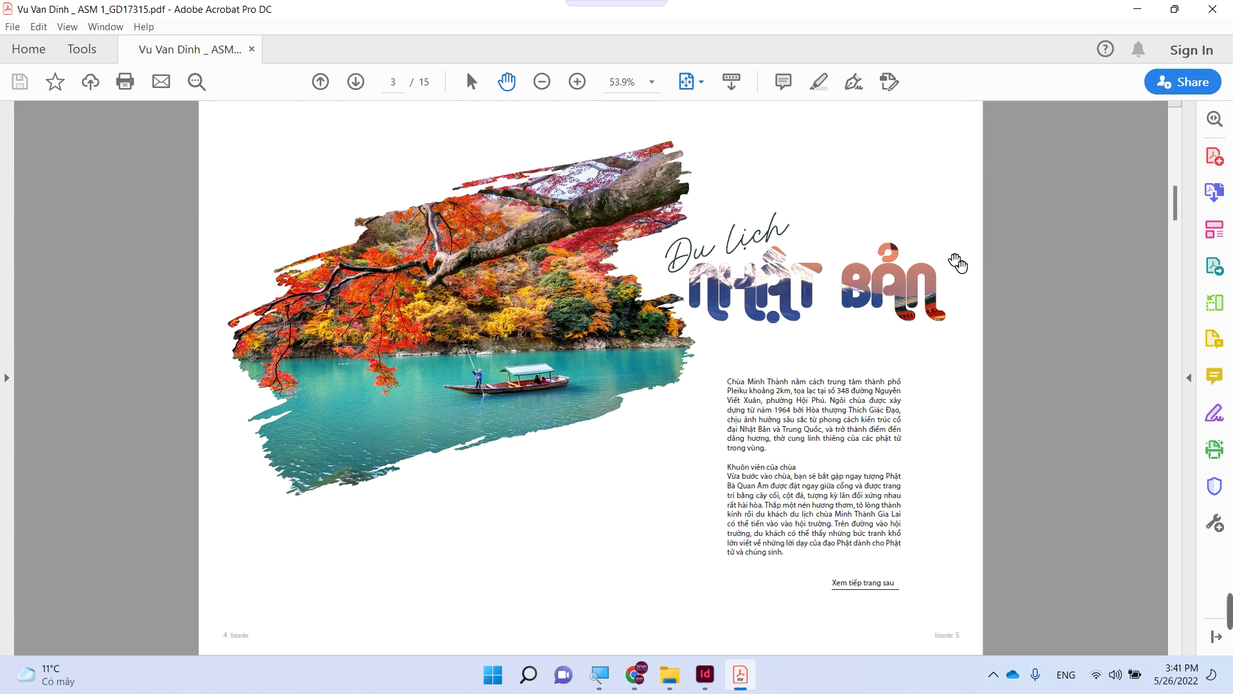
pyautogui.scroll(-1, 956, 262)
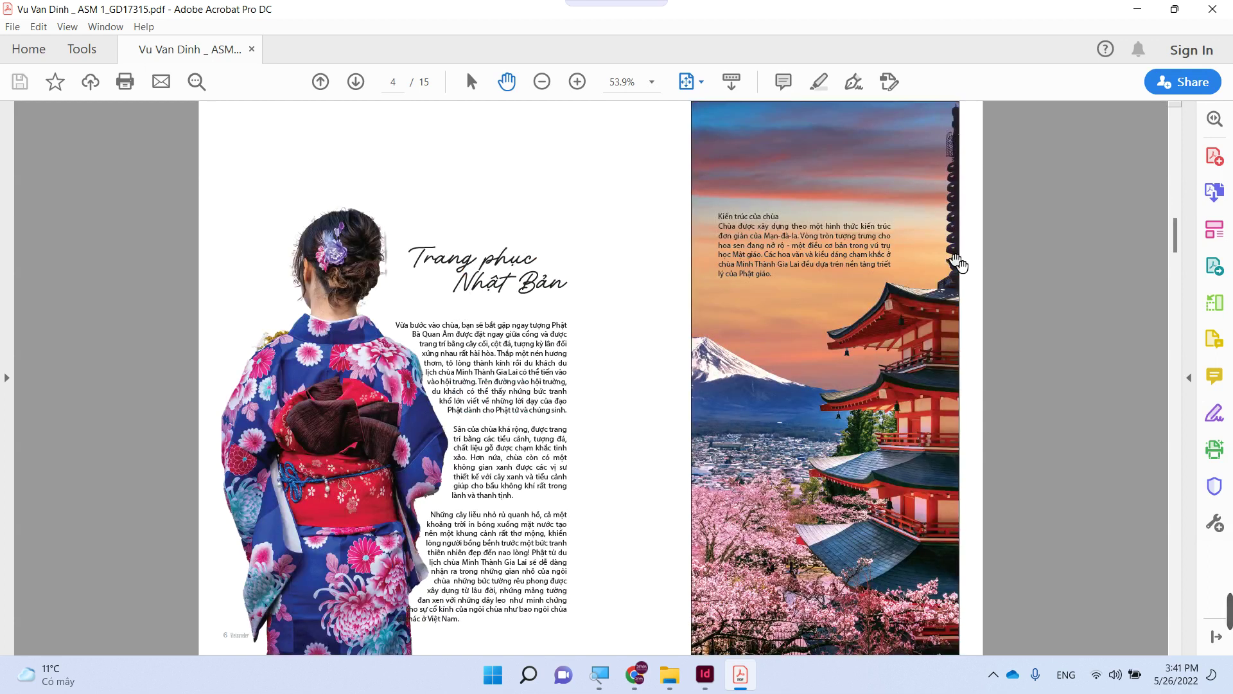
pyautogui.scroll(1, 957, 263)
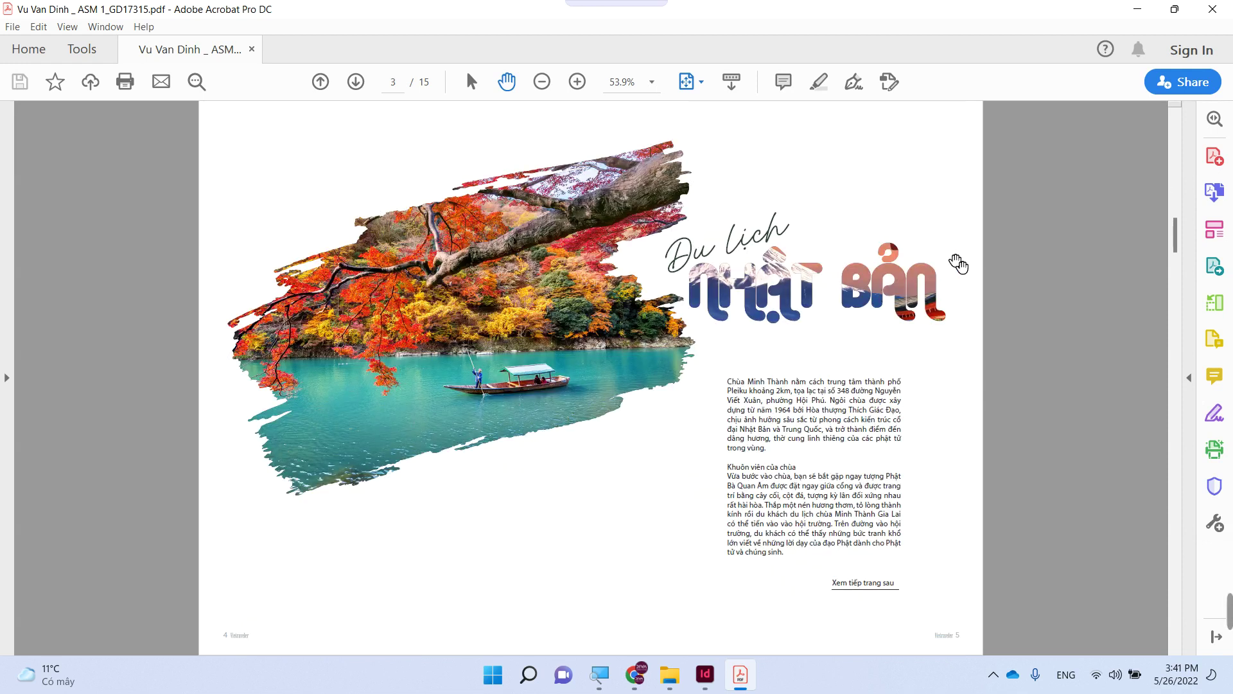
pyautogui.scroll(-1, 958, 263)
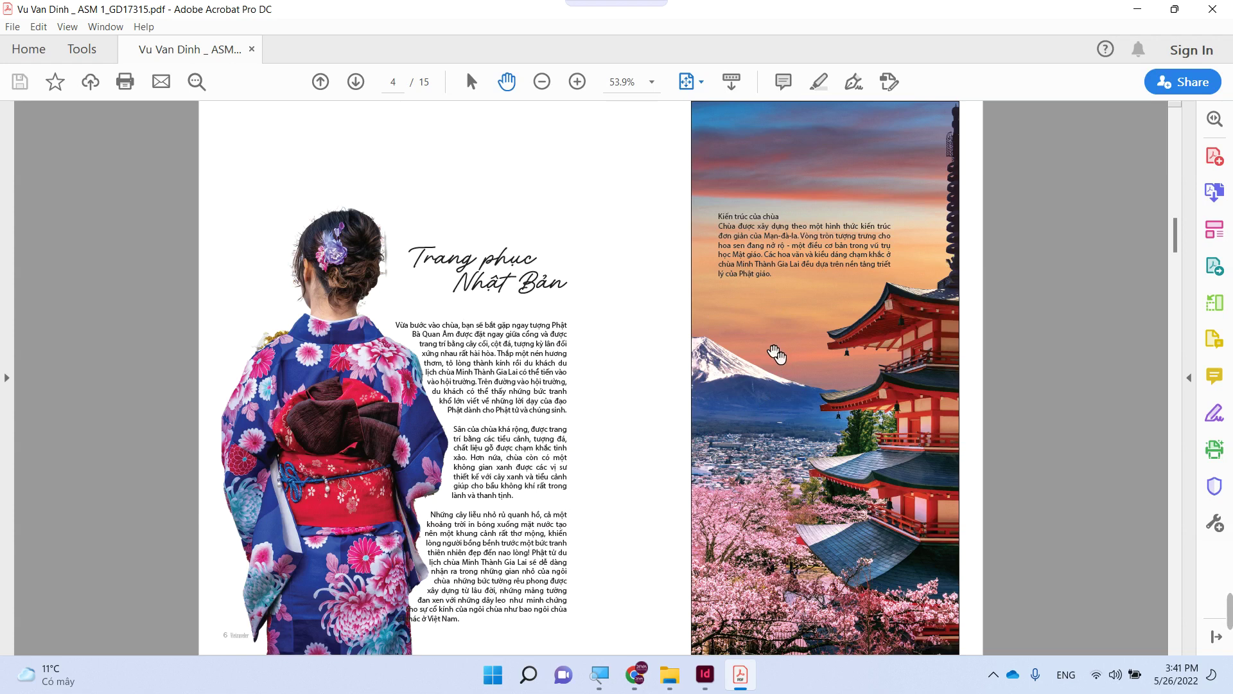
pyautogui.scroll(1, 776, 353)
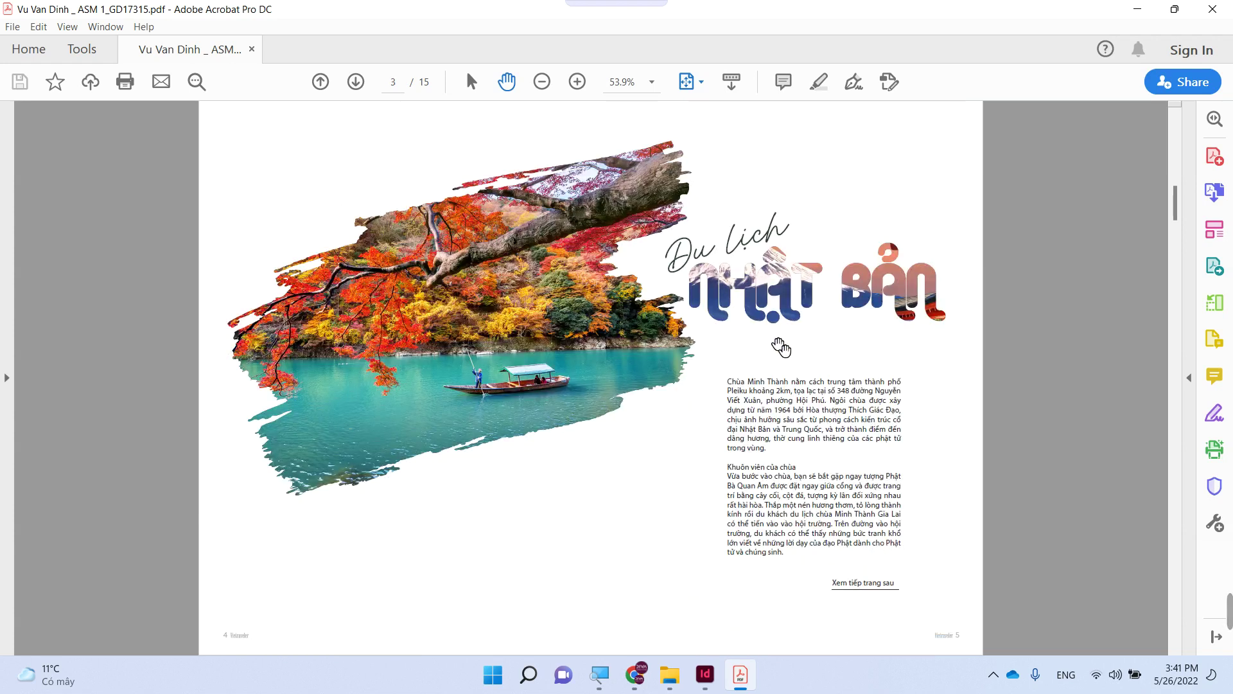
# - Close Acrobat and zoom InDesign out to show the Du lịch Nhật Bản and kimono spreads
pyautogui.click(1212, 9)
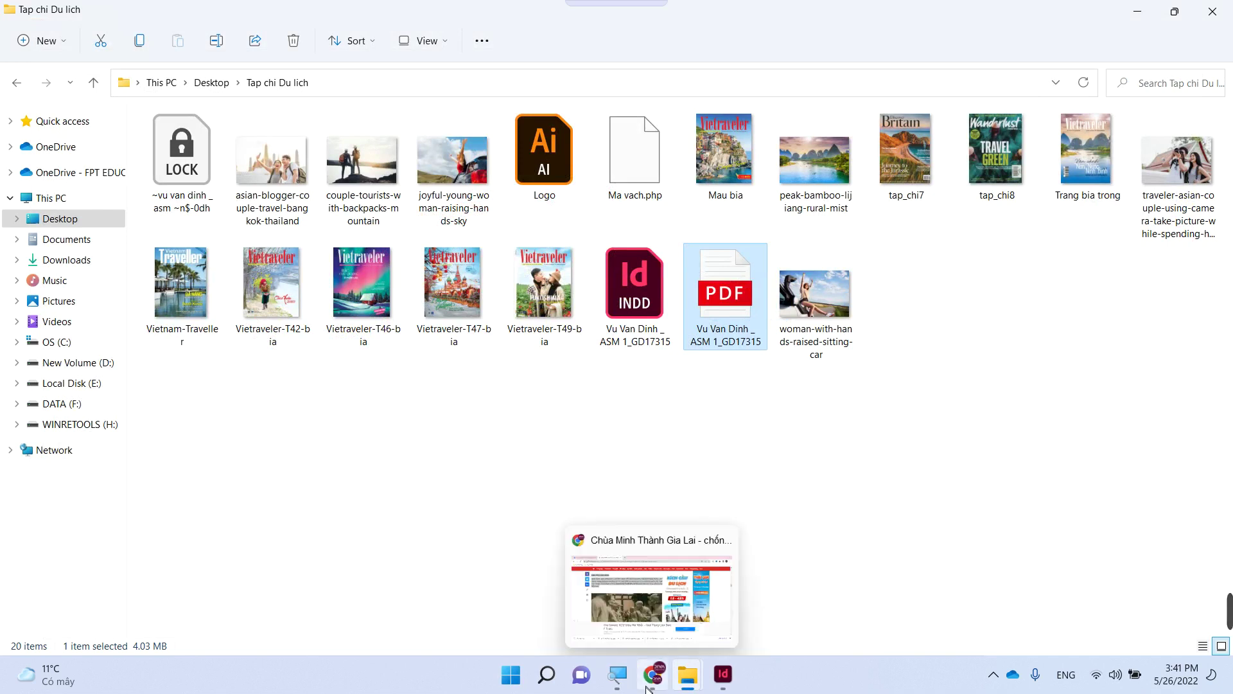
pyautogui.click(723, 674)
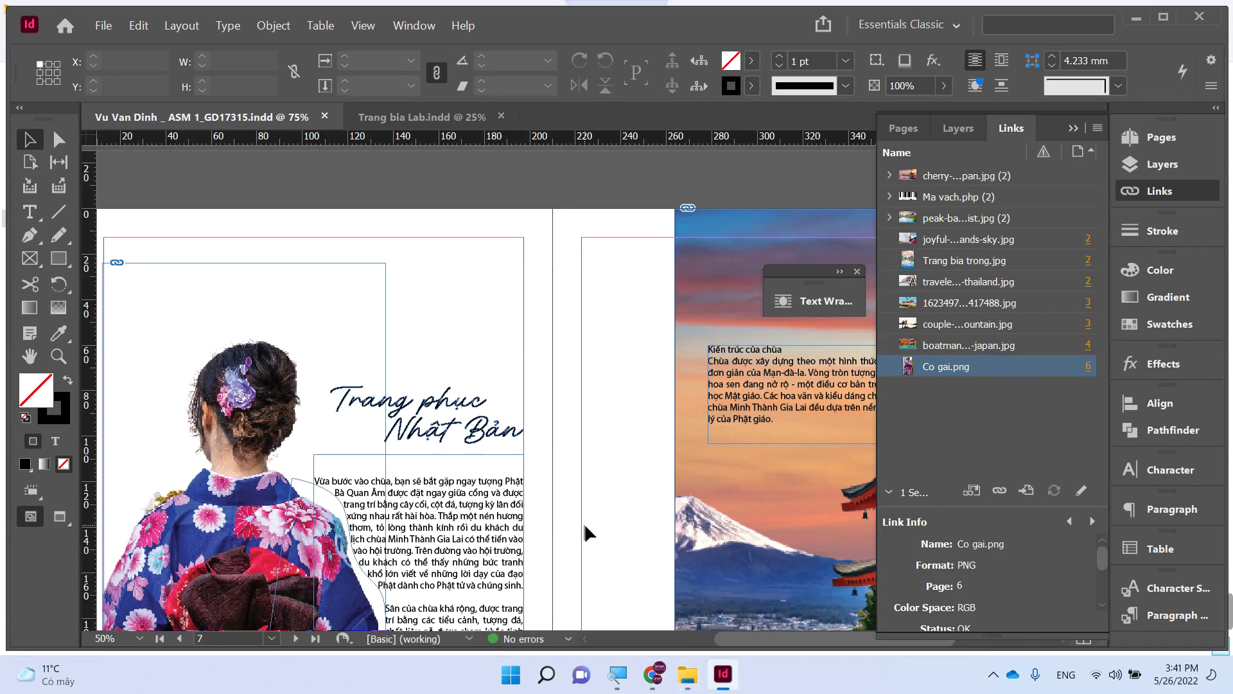
pyautogui.hotkey('ctrl', '-')
pyautogui.moveTo(664, 262); pyautogui.dragTo(649, 398)
pyautogui.press('z')
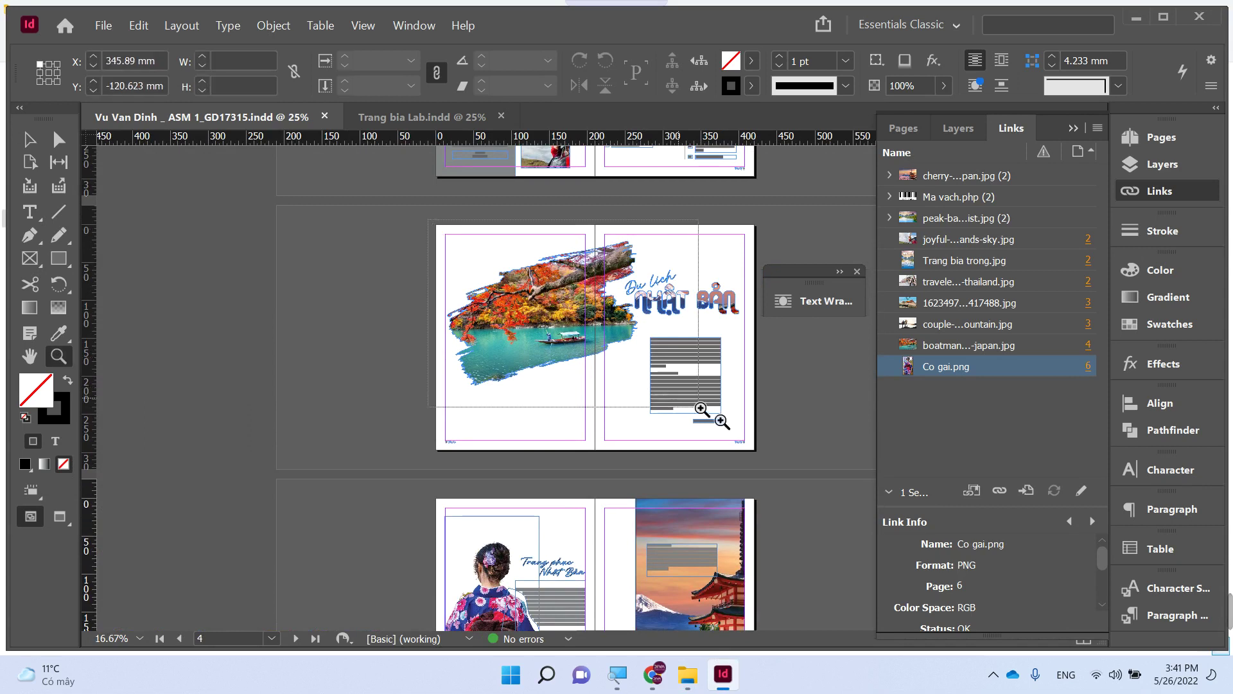